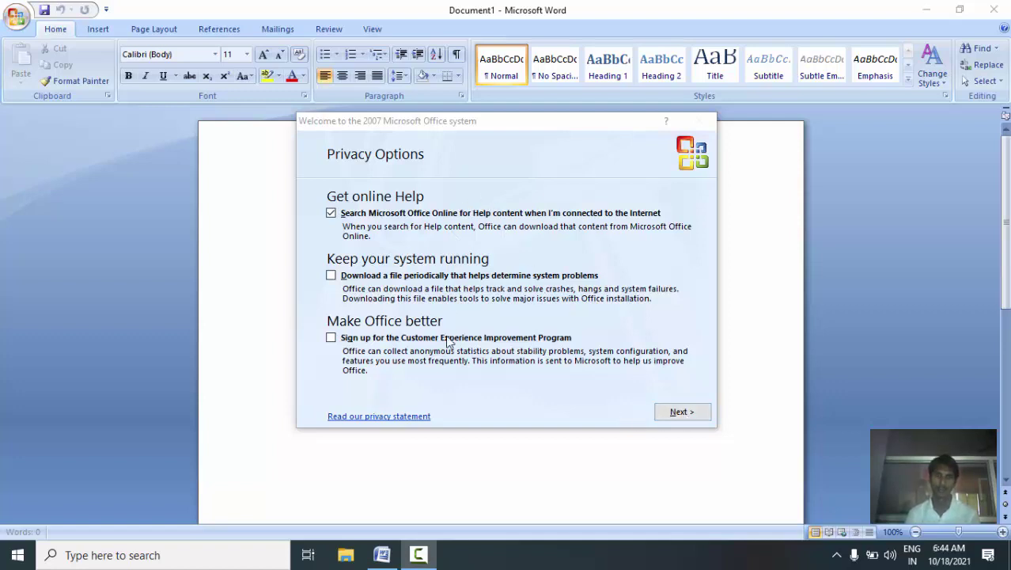
# Complete the Word welcome setup, declining Microsoft Update, to reach a blank document.
pyautogui.click(680, 412)
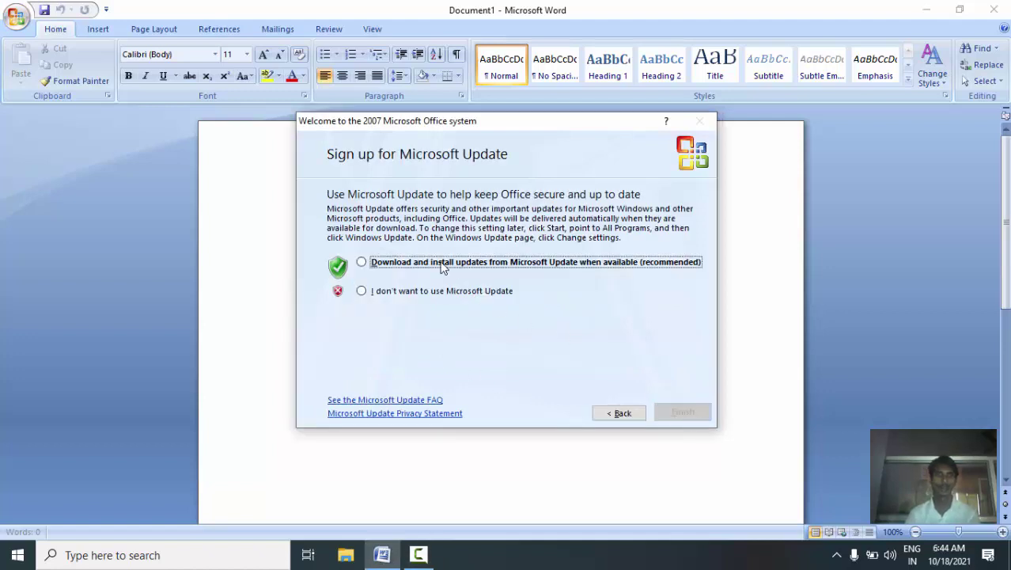
pyautogui.click(440, 294)
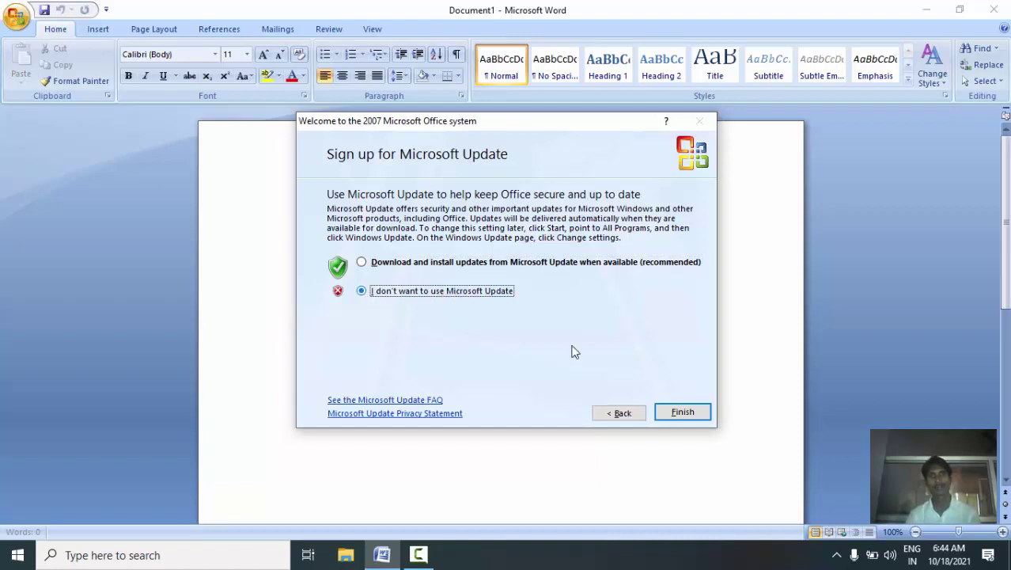
pyautogui.click(682, 412)
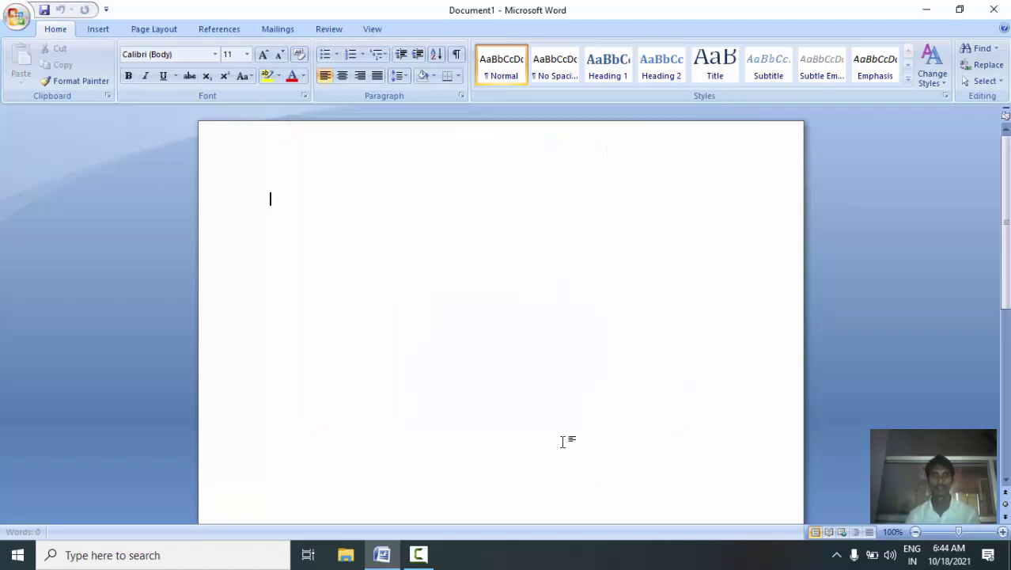
pyautogui.click(423, 562)
pyautogui.click(423, 560)
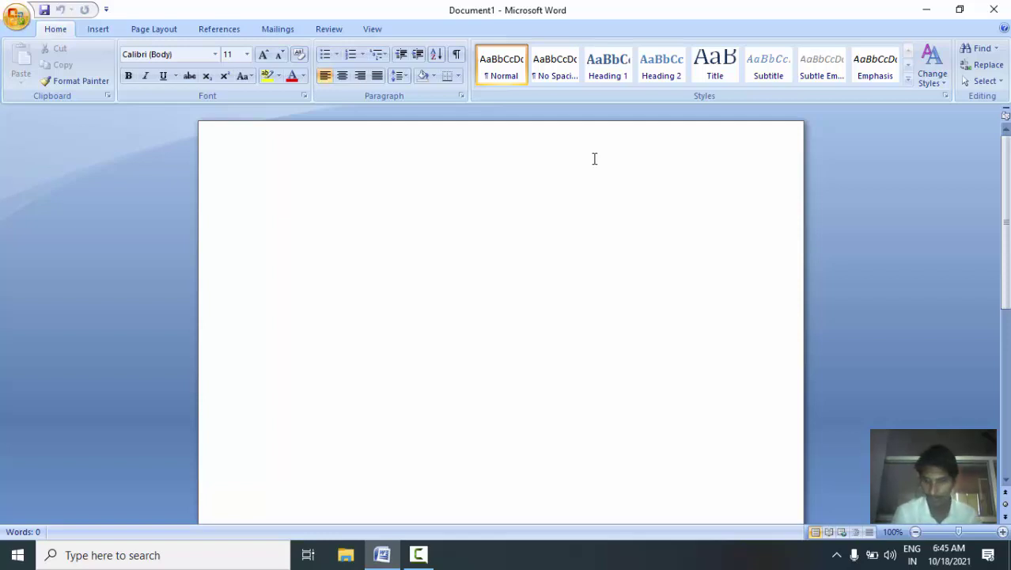
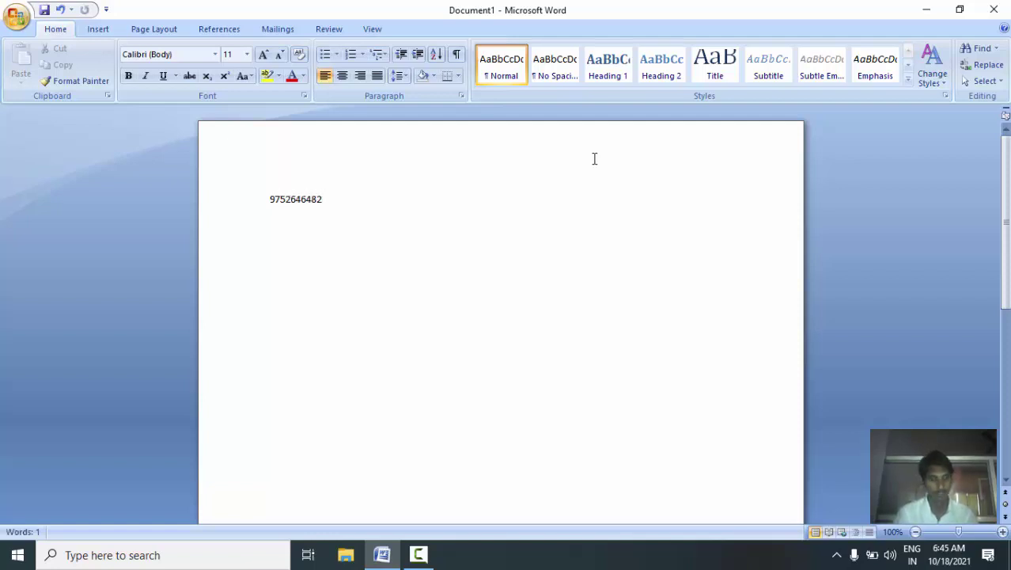
# Type the phone number enlarged to 20 pt, then the email address on the next line.
pyautogui.hotkey('alt', 'shift')
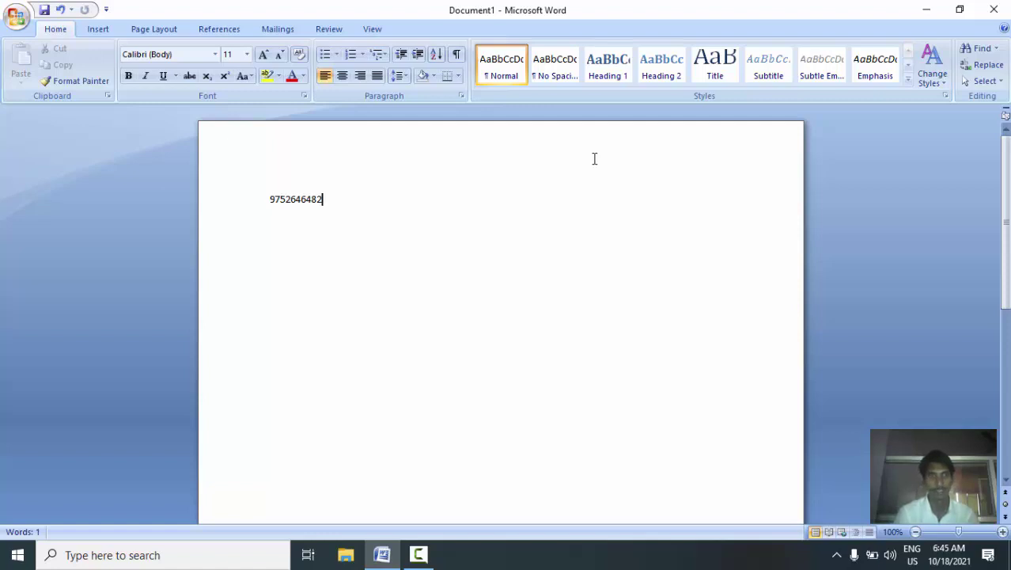
pyautogui.hotkey('ctrl', 'a')
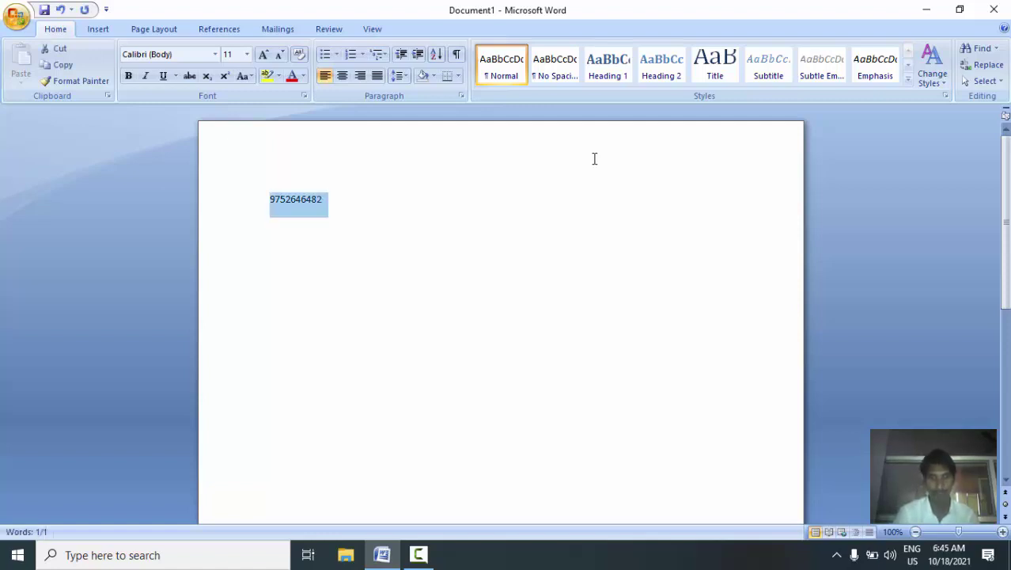
pyautogui.hotkey('ctrl', 'shift', '.')
pyautogui.hotkey('ctrl', 'shift', '.')
pyautogui.hotkey('ctrl', 'shift', '.')
pyautogui.hotkey('ctrl', 'shift', '.')
pyautogui.hotkey('ctrl', 'shift', '.')
pyautogui.press('End')
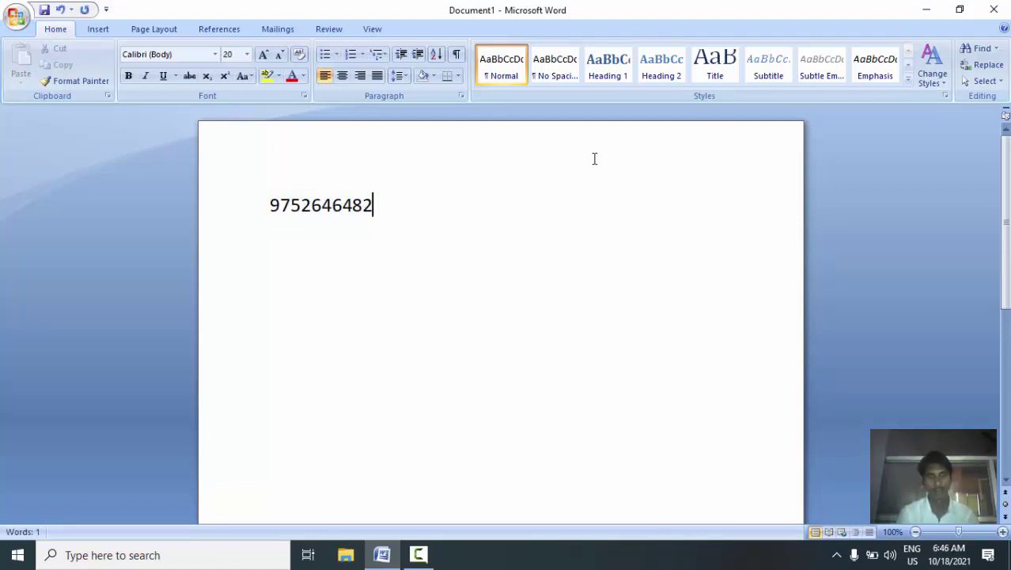
pyautogui.press('Return')
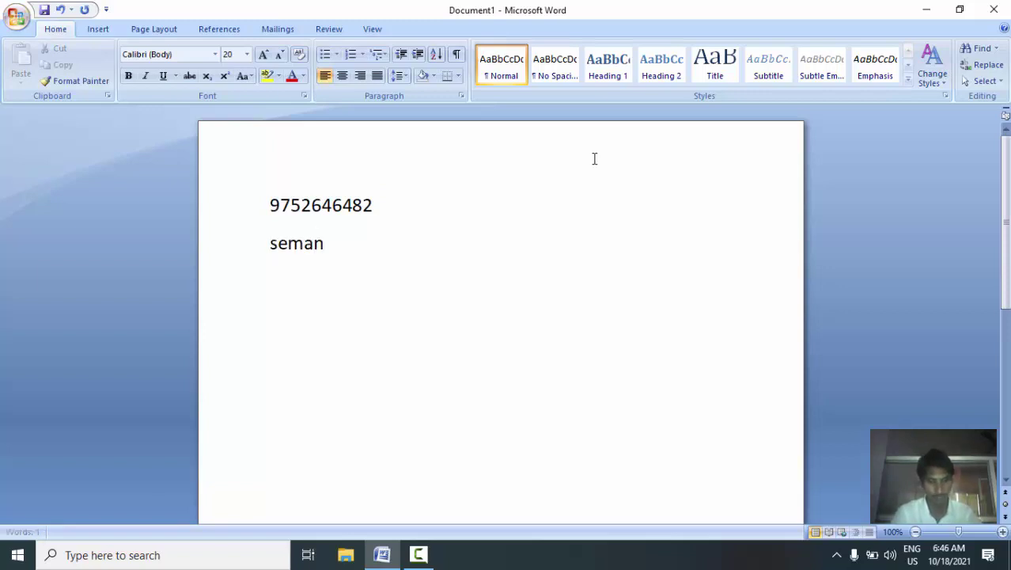
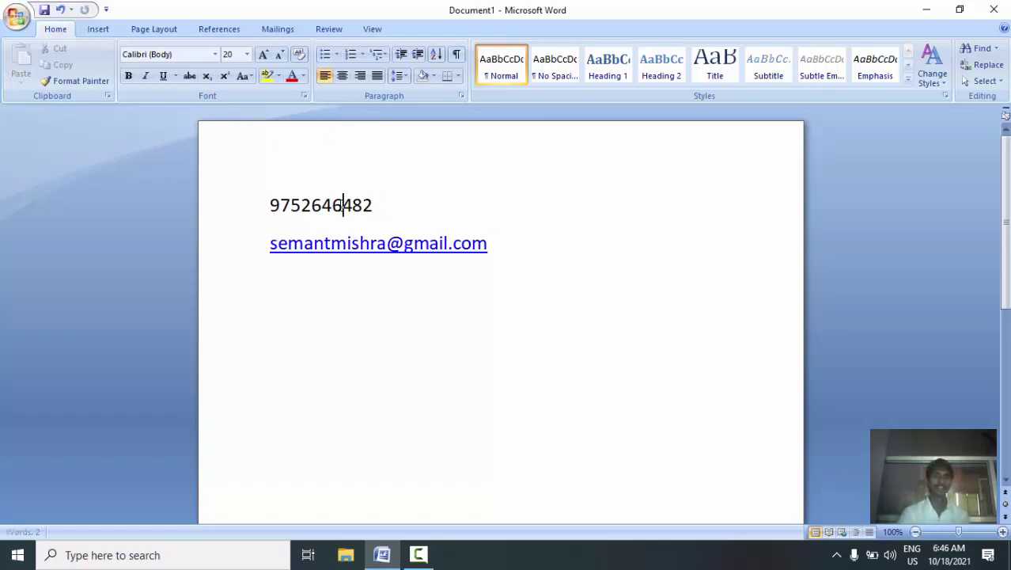
# Select the phone number and email lines, then show the Insert ribbon commands.
pyautogui.doubleClick(342, 206)
pyautogui.click(530, 251)
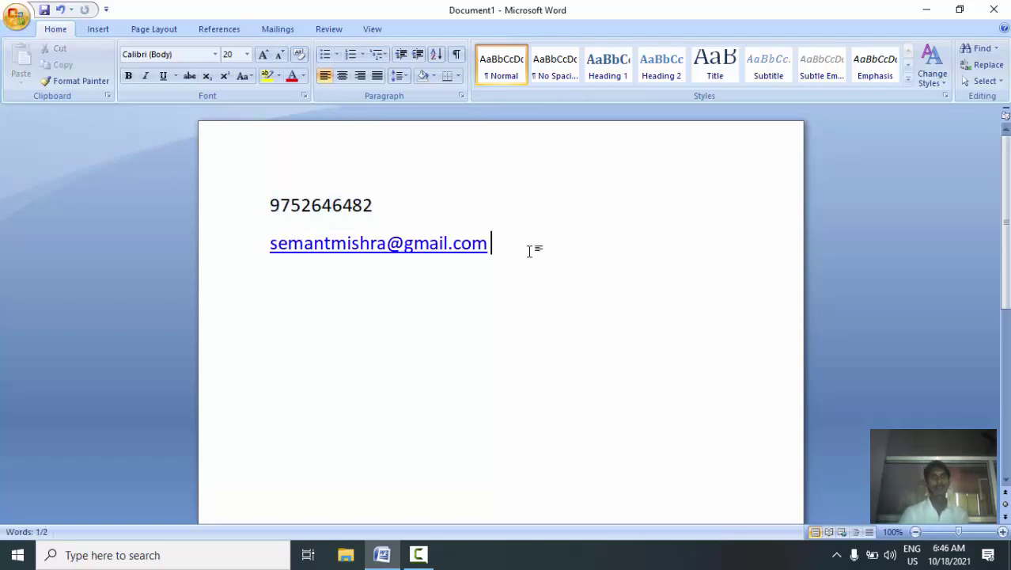
pyautogui.click(266, 264)
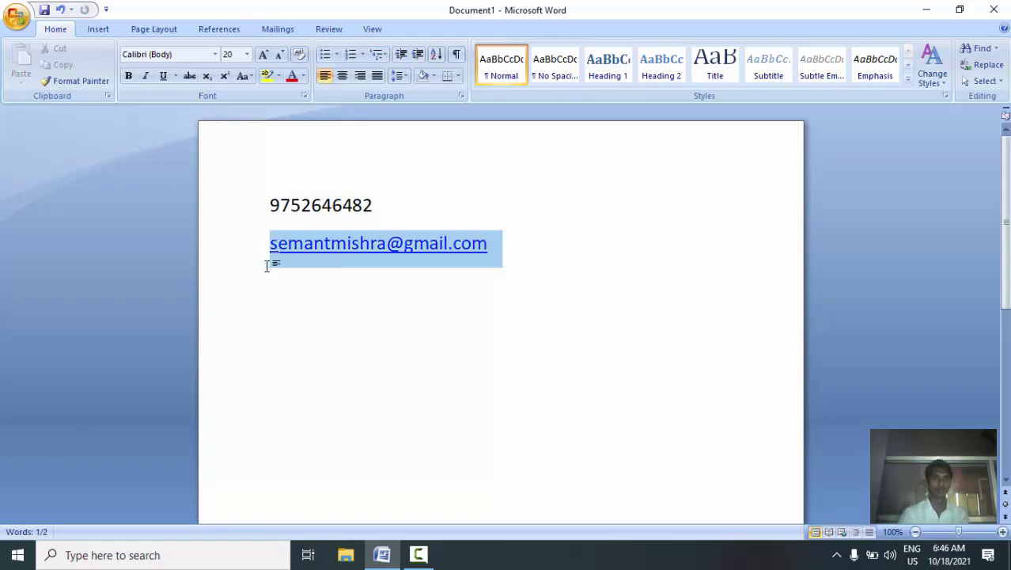
pyautogui.click(460, 363)
pyautogui.click(591, 275)
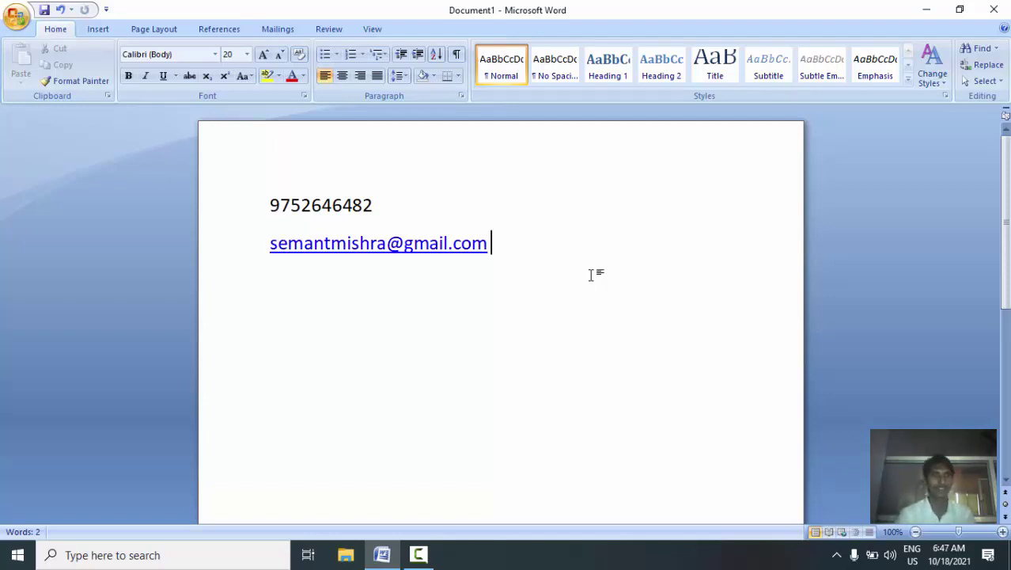
pyautogui.click(98, 30)
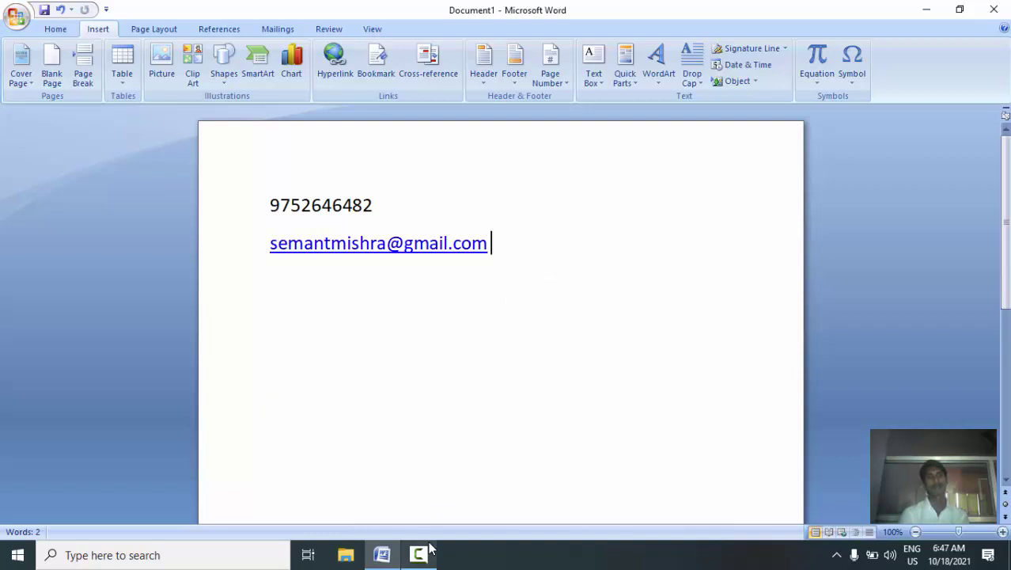
# Select all the document text, then minimize Word to show the desktop.
pyautogui.moveTo(430, 549)
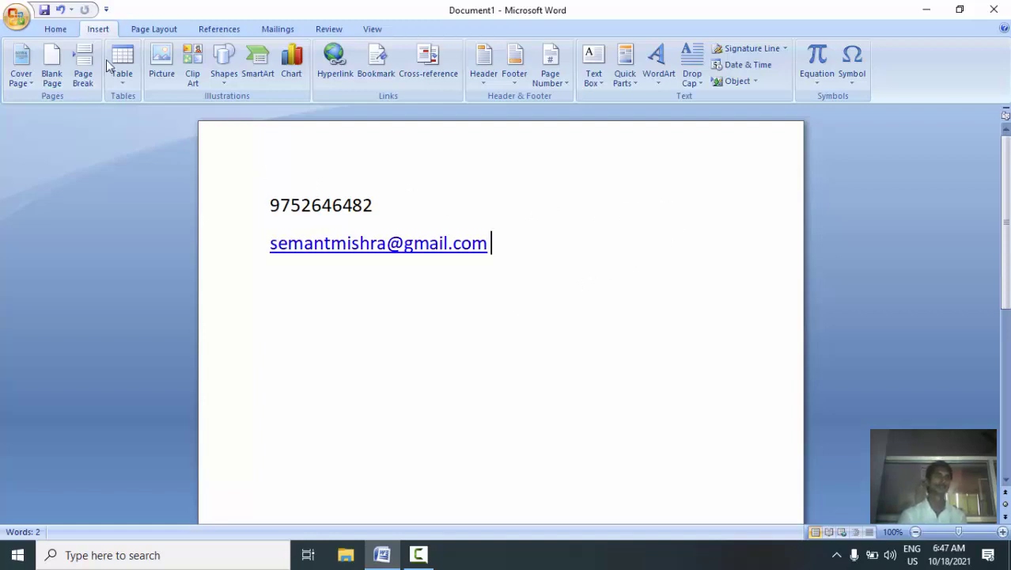
pyautogui.click(16, 14)
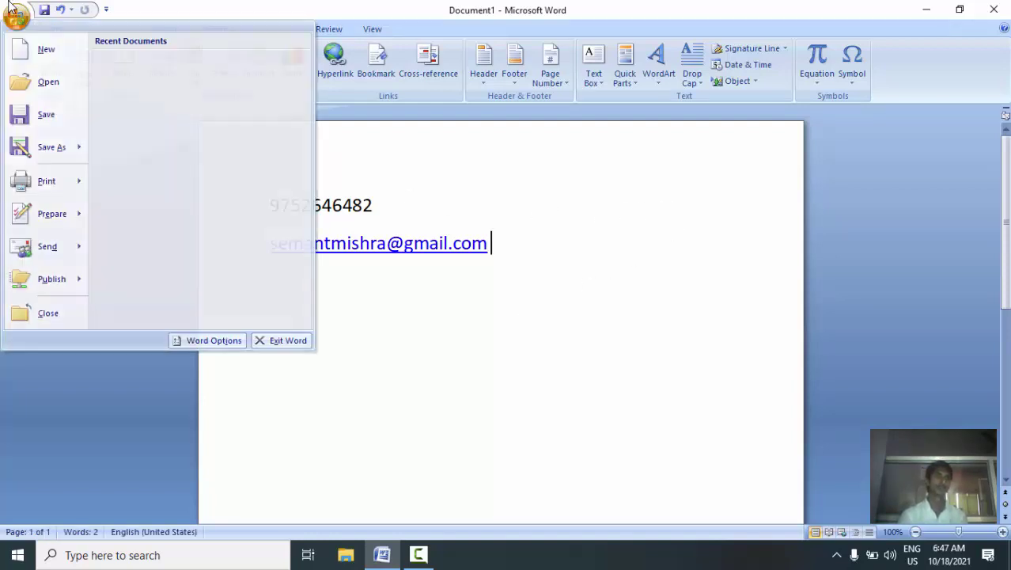
pyautogui.click(16, 14)
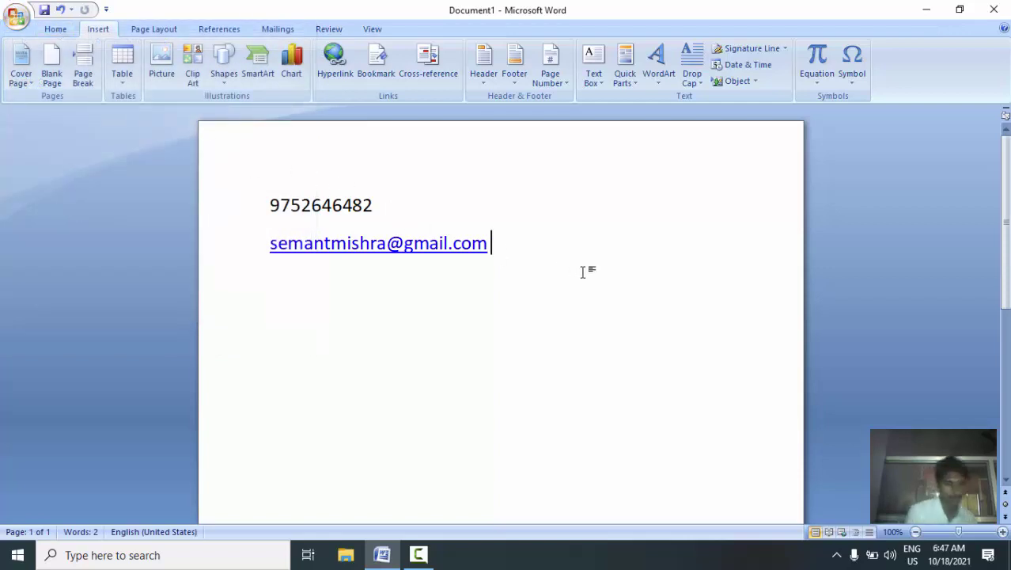
pyautogui.hotkey('ctrl', 'a')
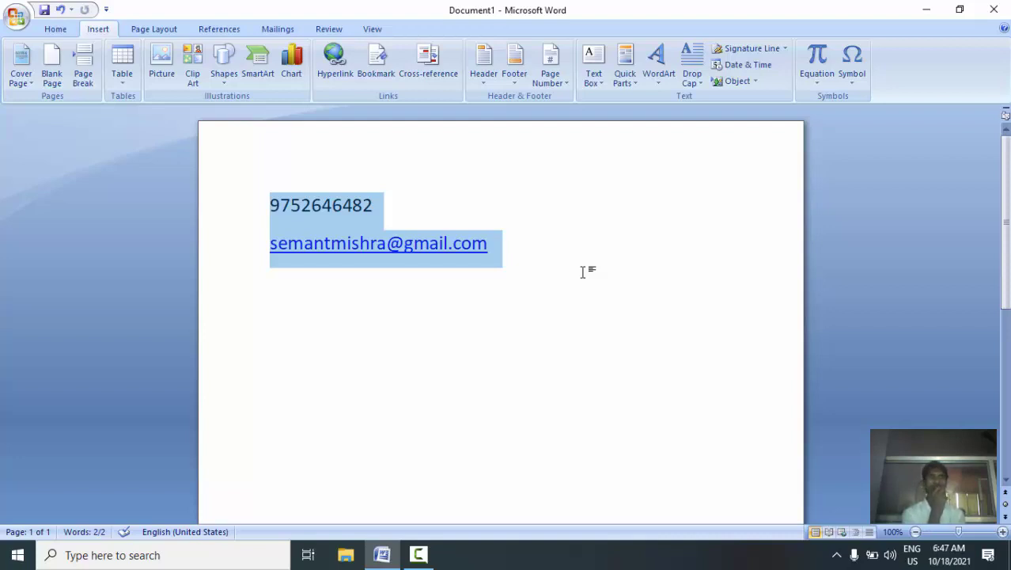
pyautogui.click(582, 271)
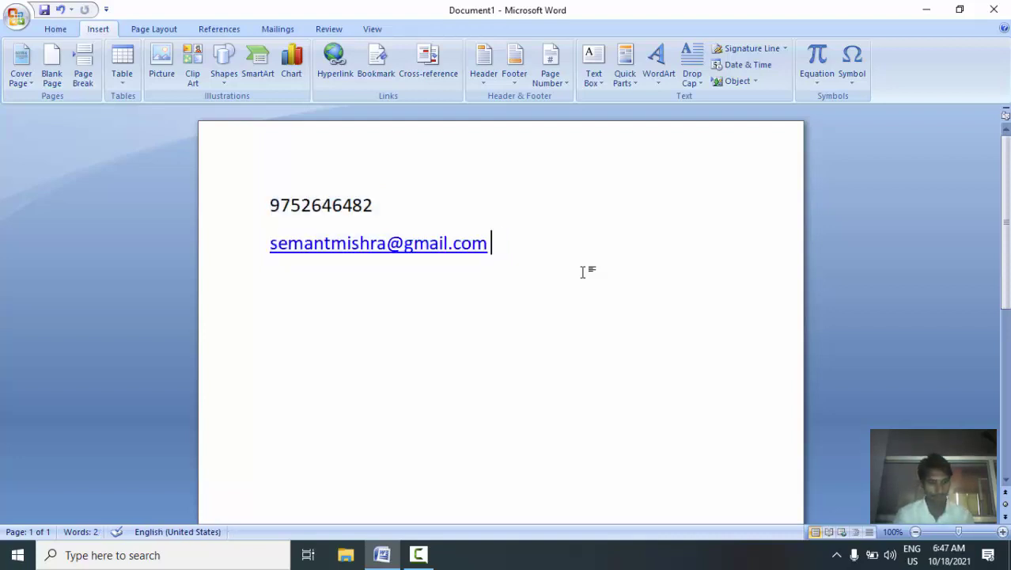
pyautogui.hotkey('ctrl', 'a')
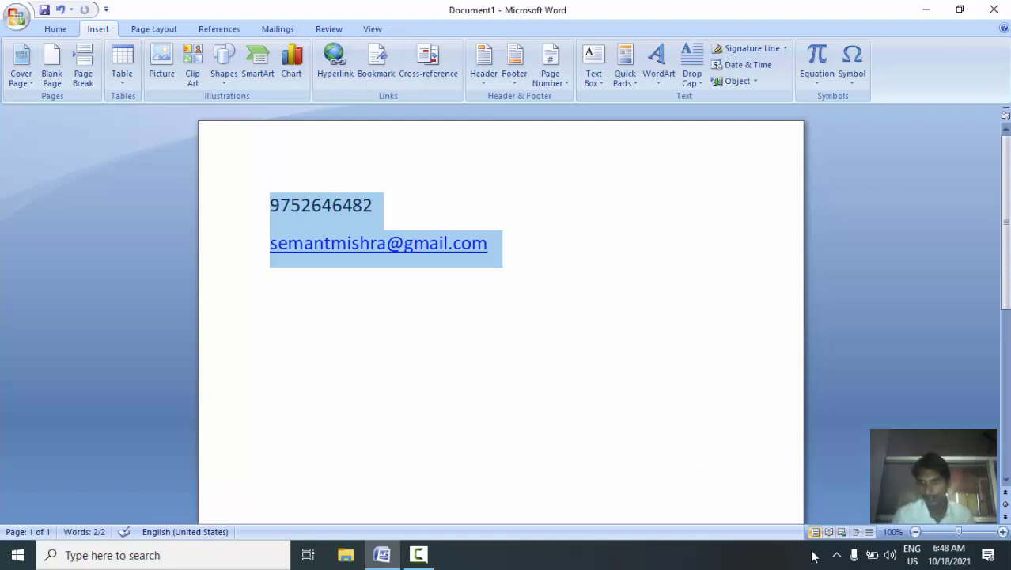
pyautogui.click(836, 555)
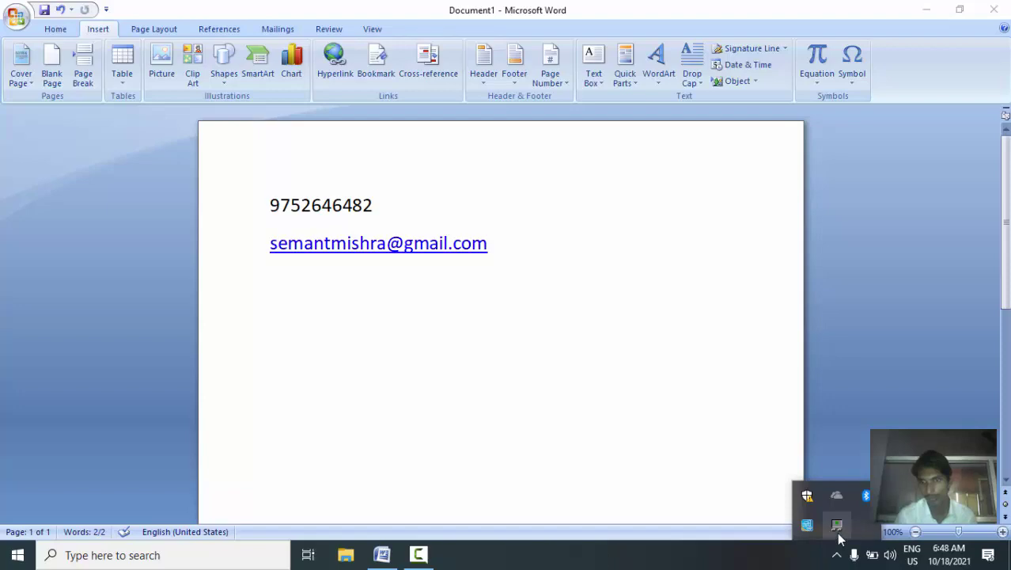
pyautogui.click(928, 383)
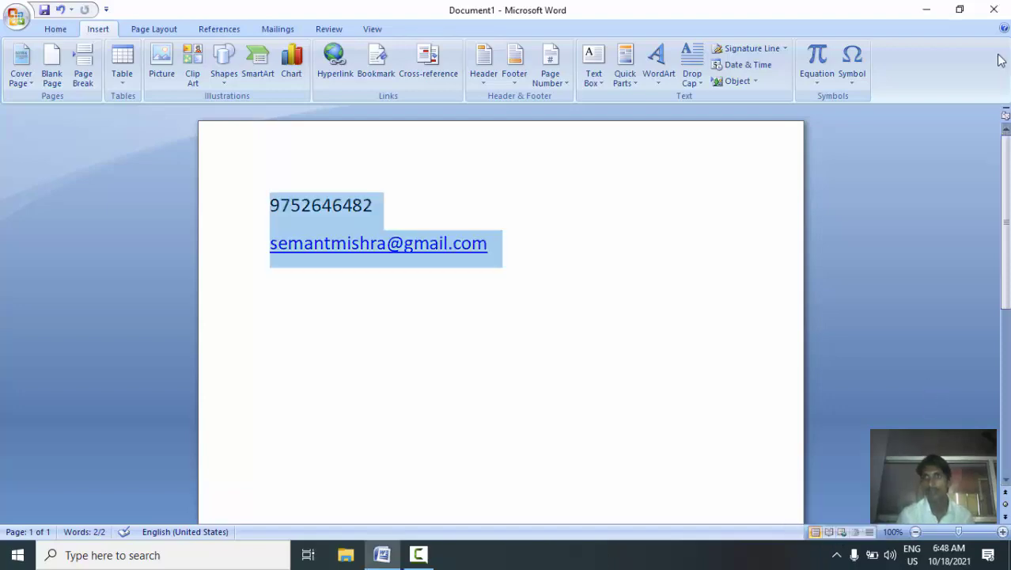
pyautogui.click(926, 10)
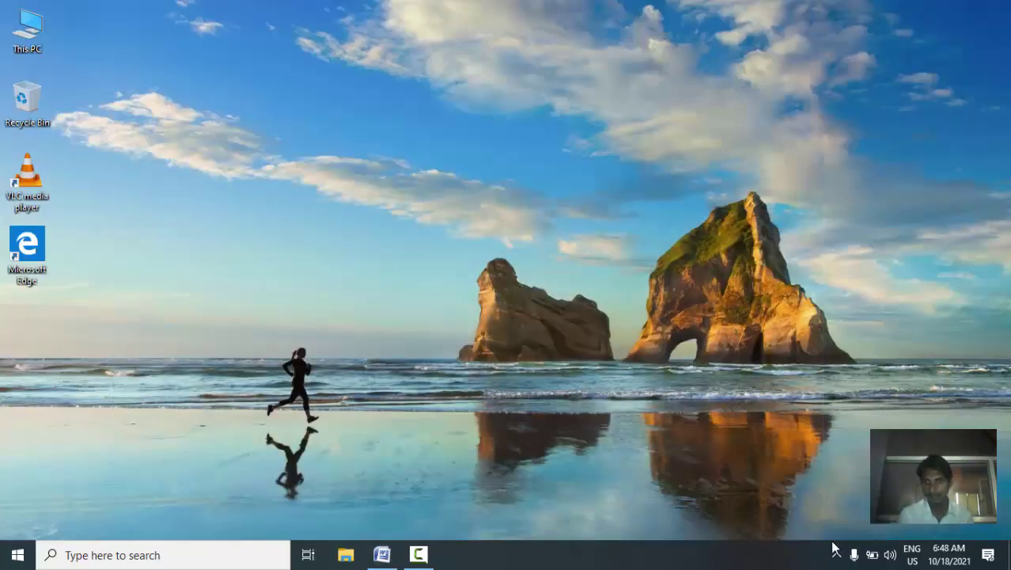
# Show and then hide the hidden notification area icons.
pyautogui.click(836, 554)
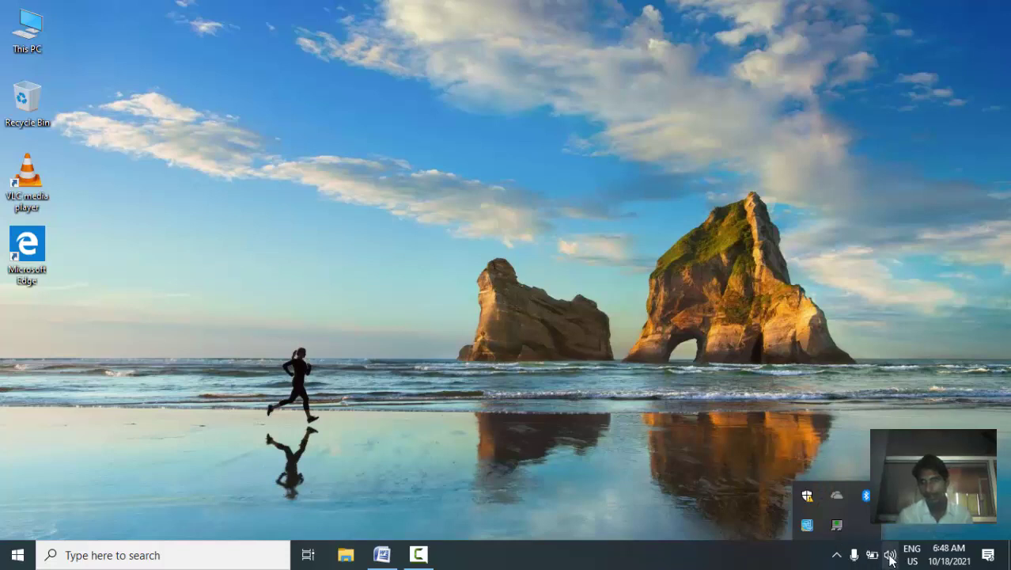
pyautogui.click(842, 558)
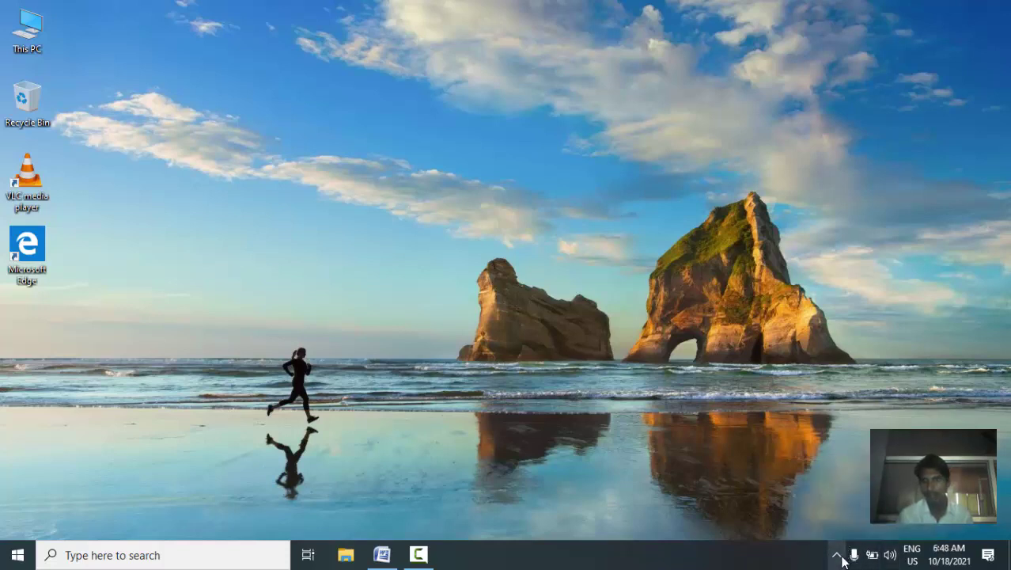
pyautogui.click(841, 558)
pyautogui.click(842, 558)
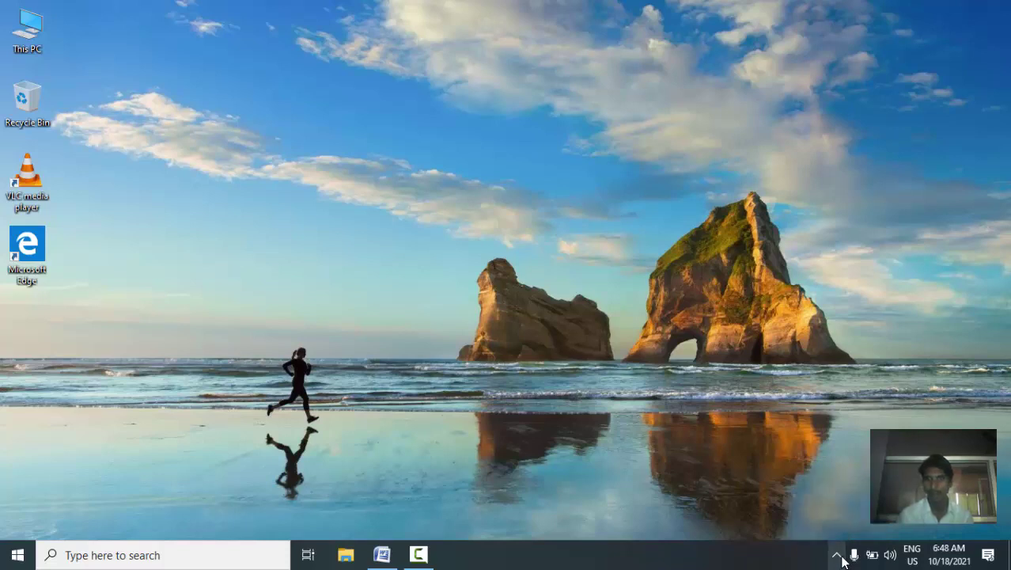
pyautogui.click(842, 558)
pyautogui.click(843, 558)
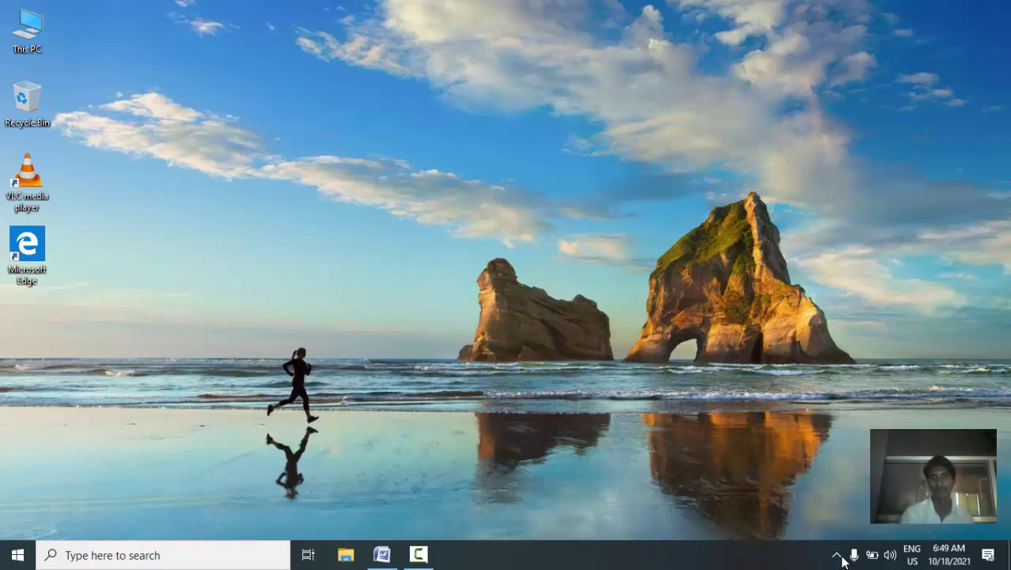
# Refresh the desktop and restore Document1 from the taskbar.
pyautogui.hotkey('shift', 'F10')
pyautogui.click(667, 257)
pyautogui.hotkey('alt', 'Tab')
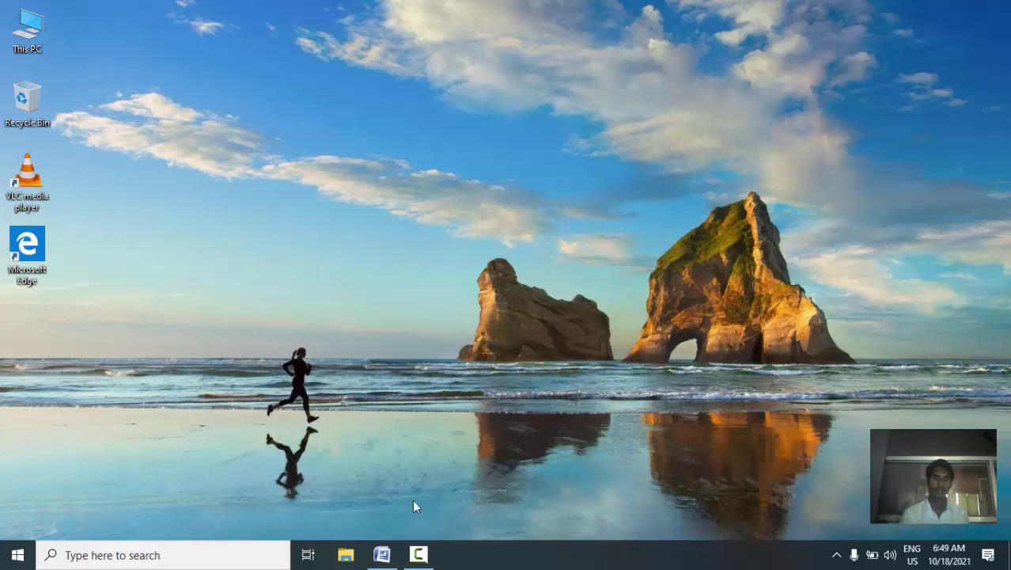
pyautogui.click(418, 554)
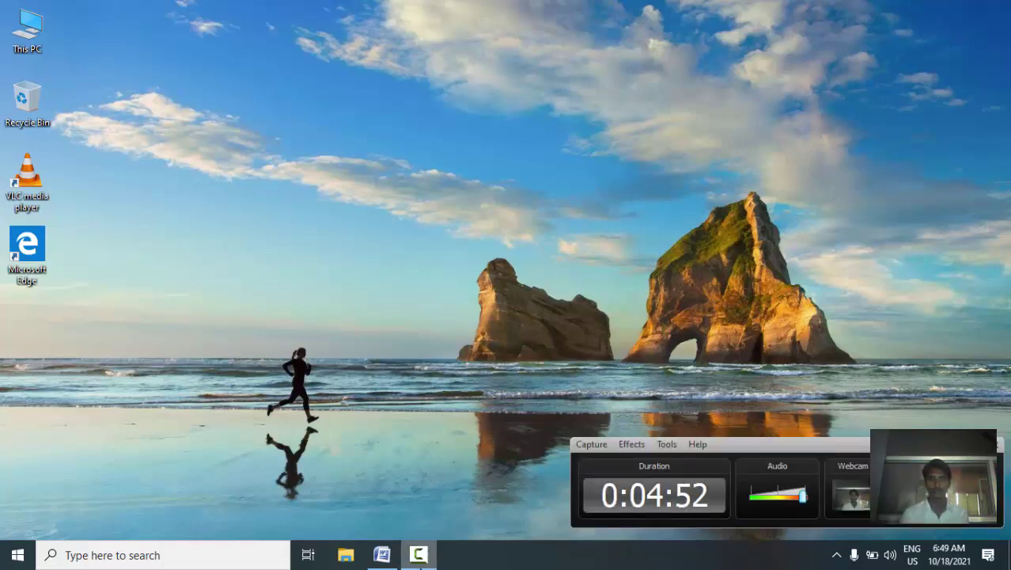
pyautogui.click(418, 554)
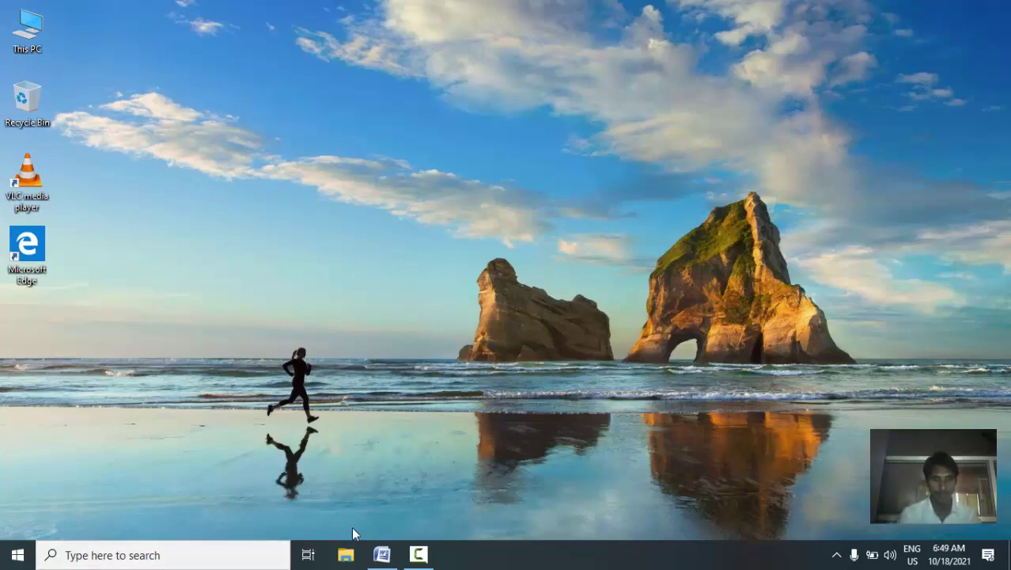
pyautogui.click(393, 555)
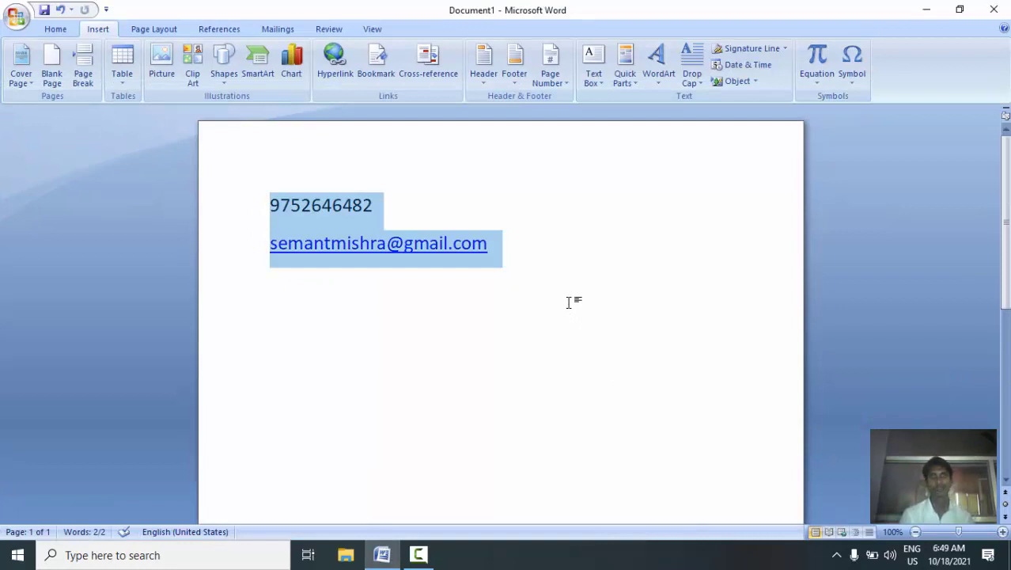
# Delete the selected phone number and email lines.
pyautogui.press('Delete')
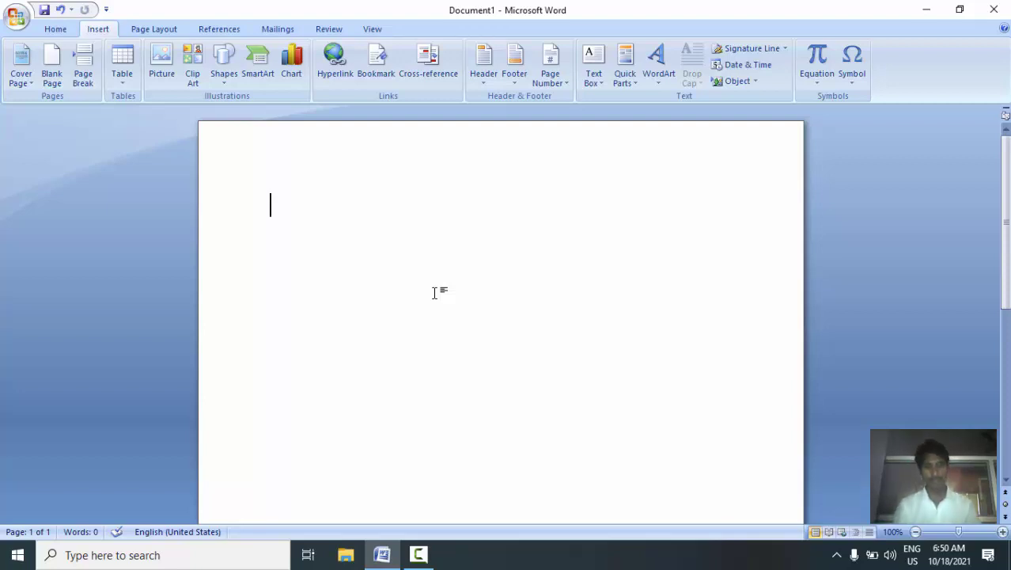
pyautogui.write('www')
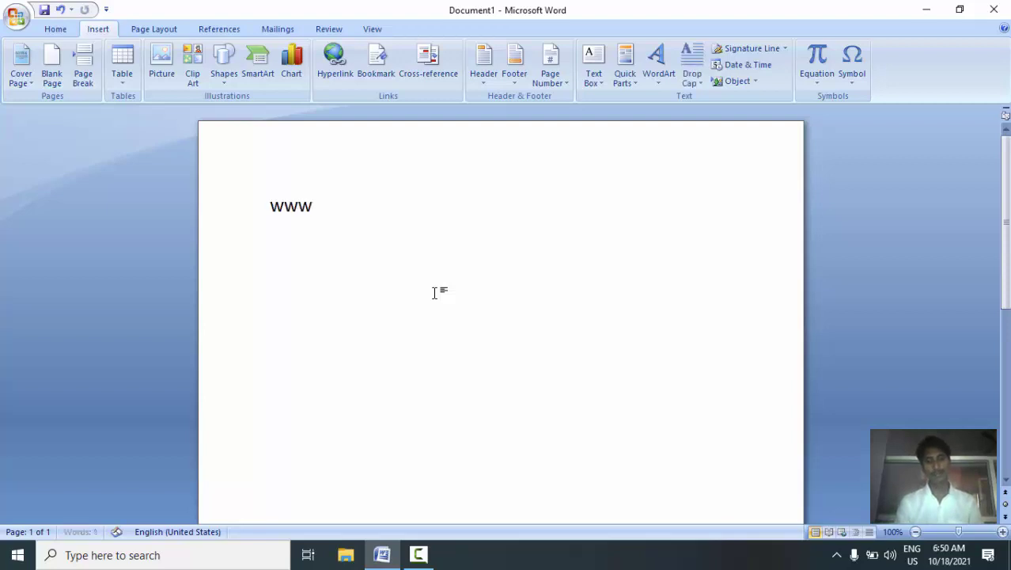
pyautogui.write('.')
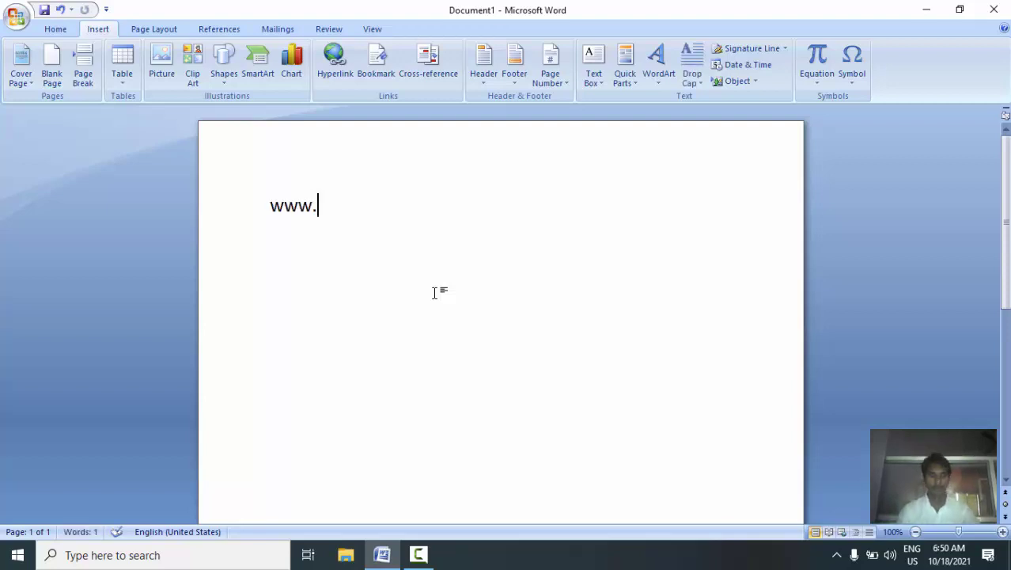
pyautogui.write('google')
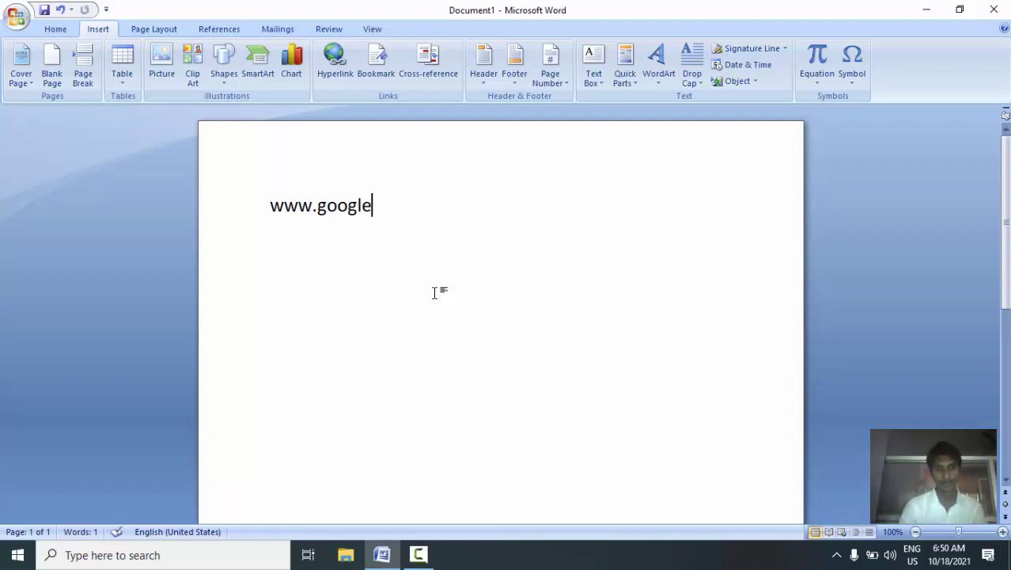
pyautogui.write('.com')
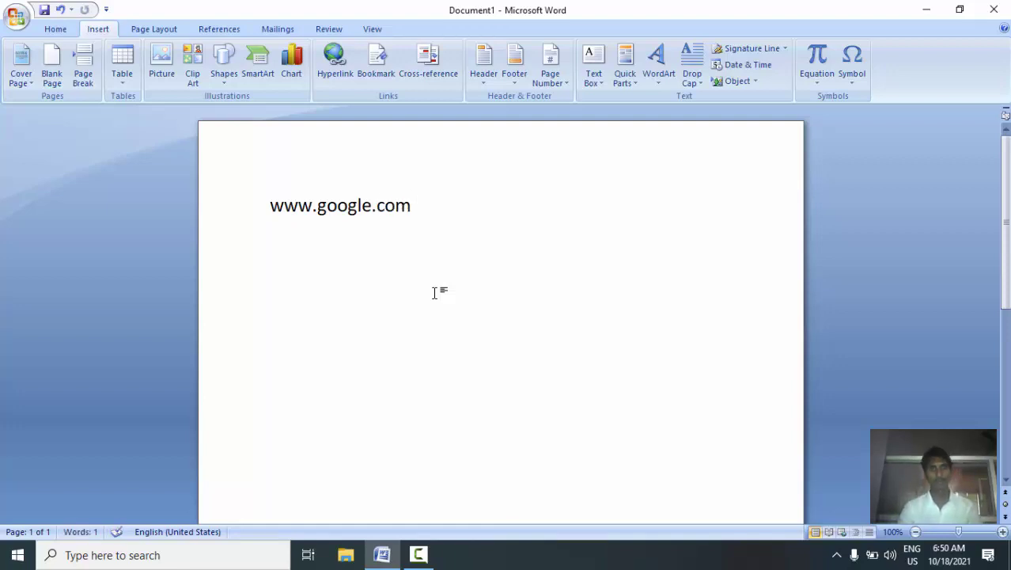
pyautogui.press('Return')
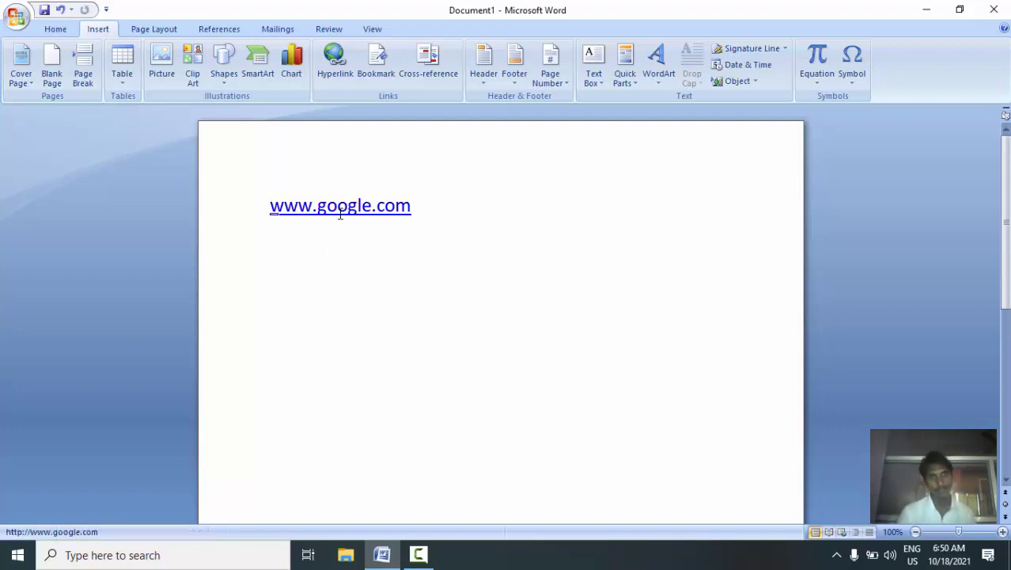
pyautogui.moveTo(341, 208)
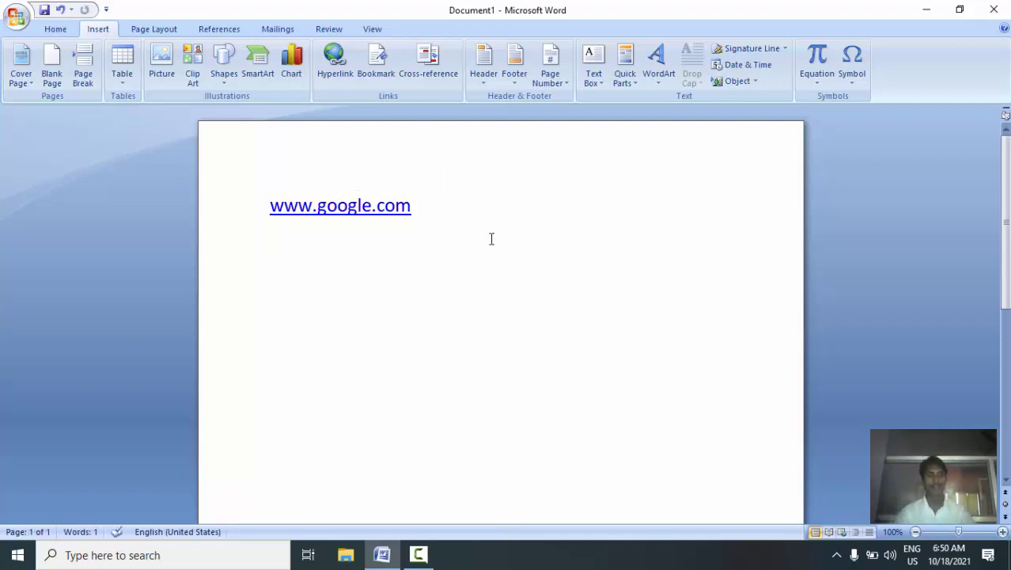
pyautogui.write('email')
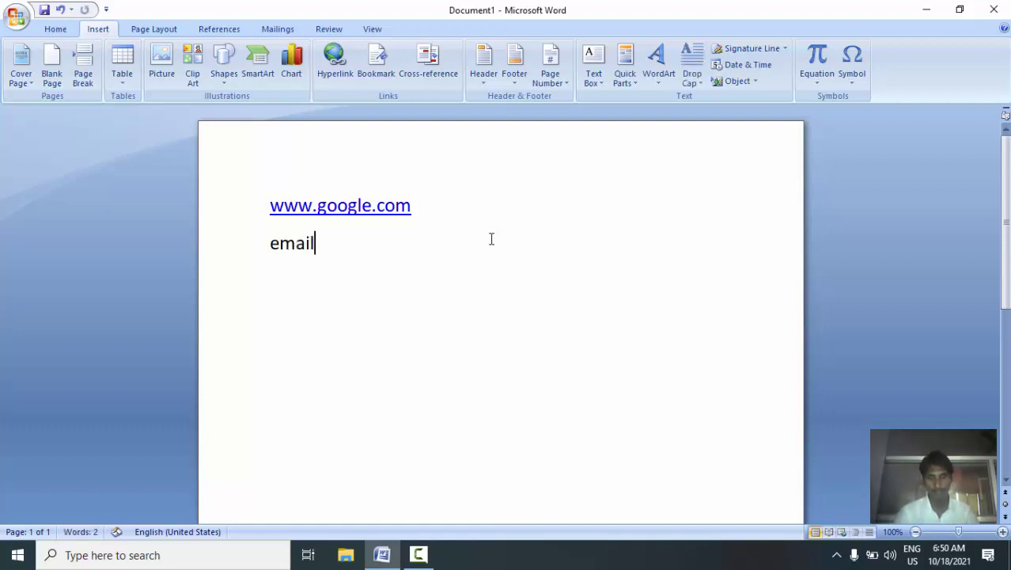
pyautogui.write('@')
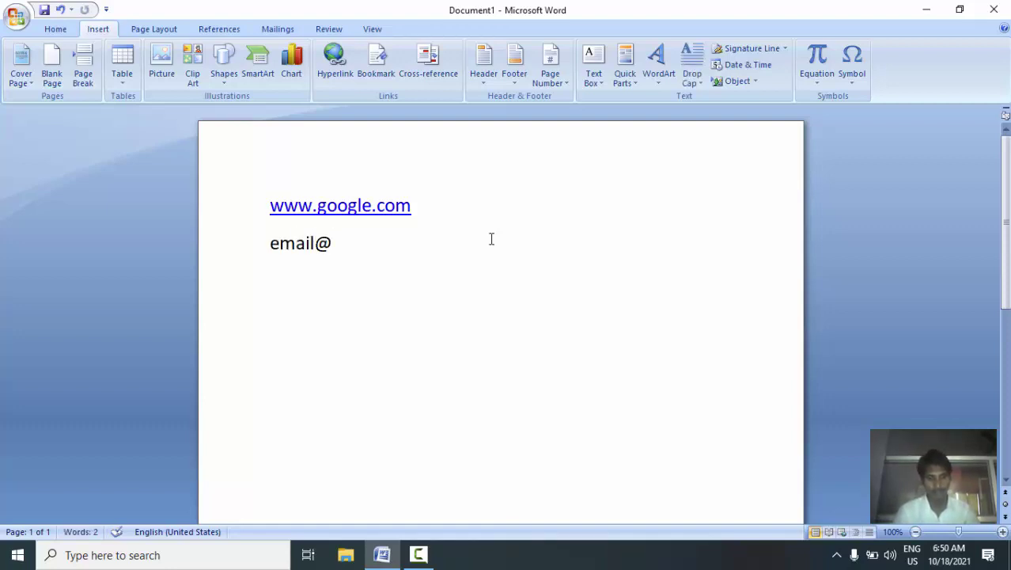
pyautogui.write('email.com')
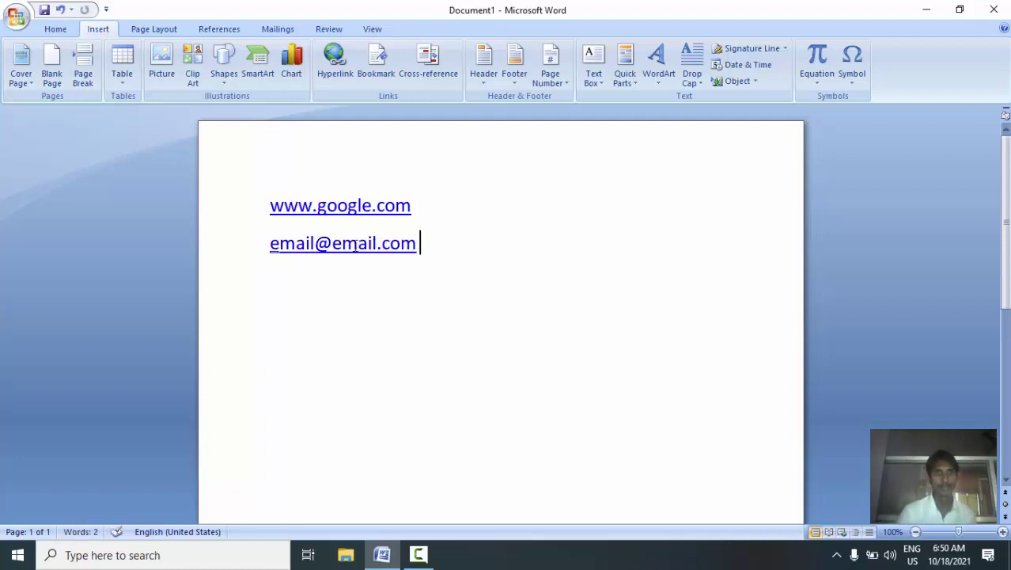
pyautogui.doubleClick(334, 249)
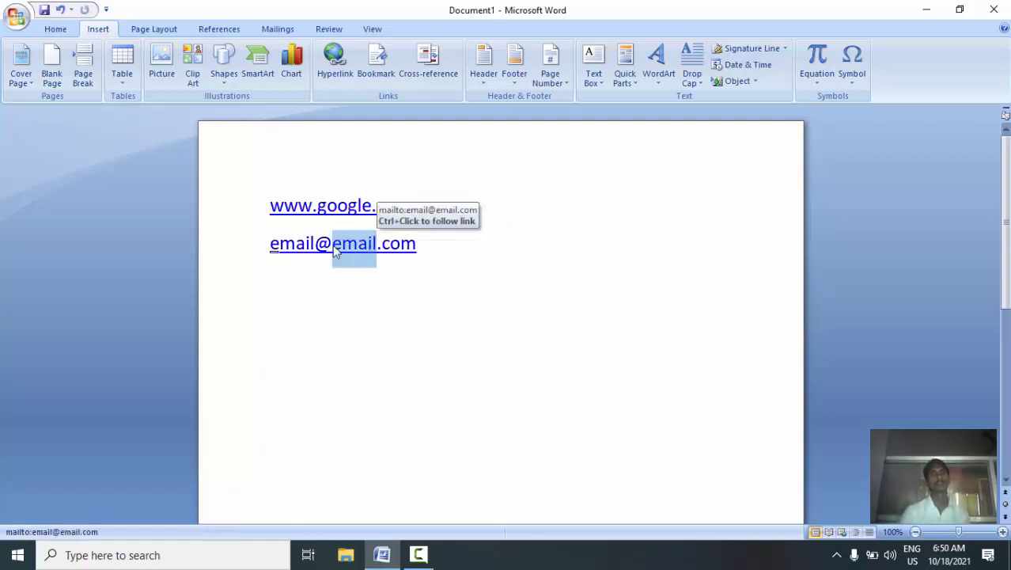
pyautogui.moveTo(315, 247); pyautogui.dragTo(255, 239)
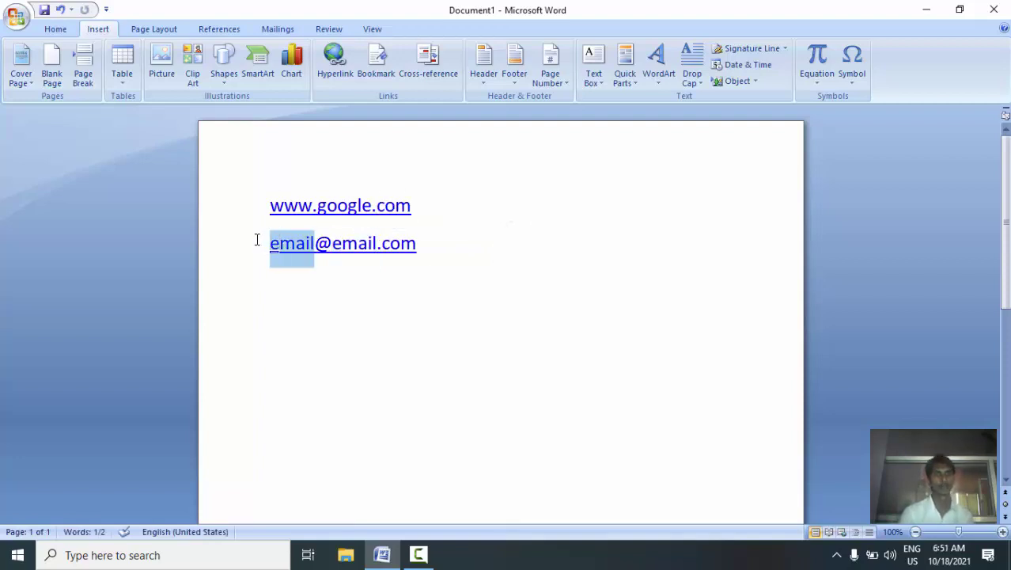
# Delete both link lines, then open and cancel the Insert Hyperlink dialog.
pyautogui.click(479, 254)
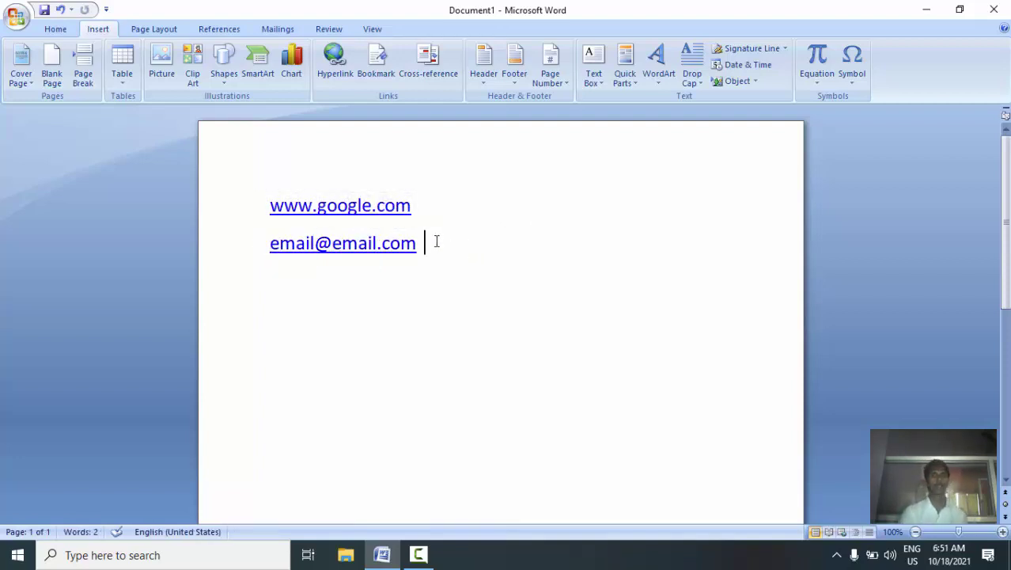
pyautogui.moveTo(425, 242); pyautogui.dragTo(222, 185)
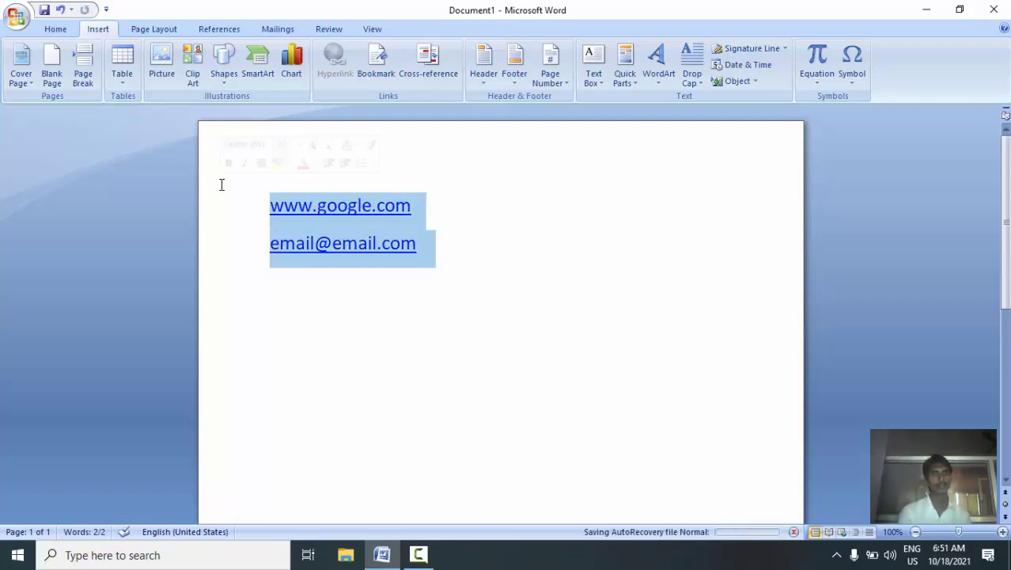
pyautogui.press('Delete')
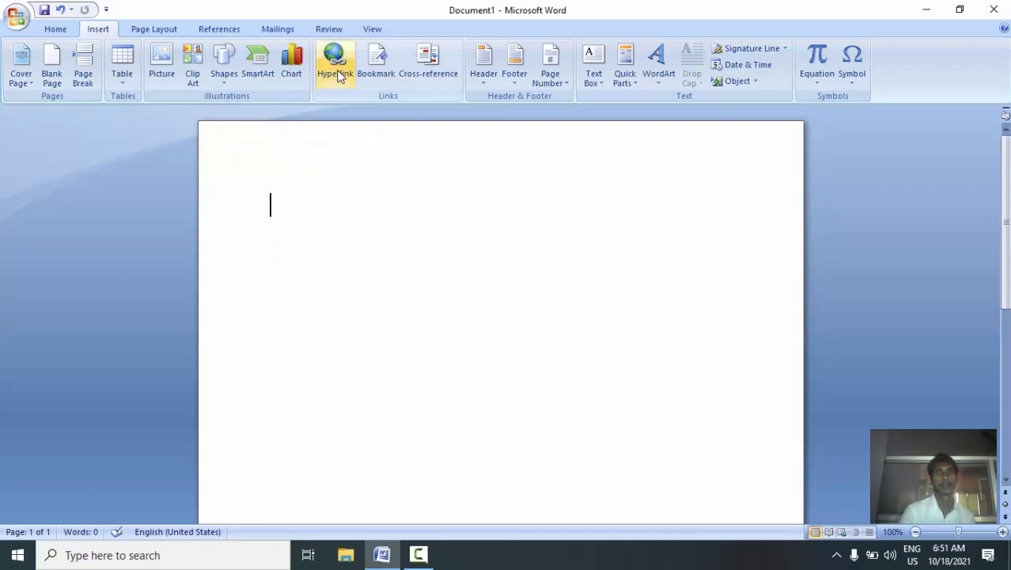
pyautogui.click(338, 76)
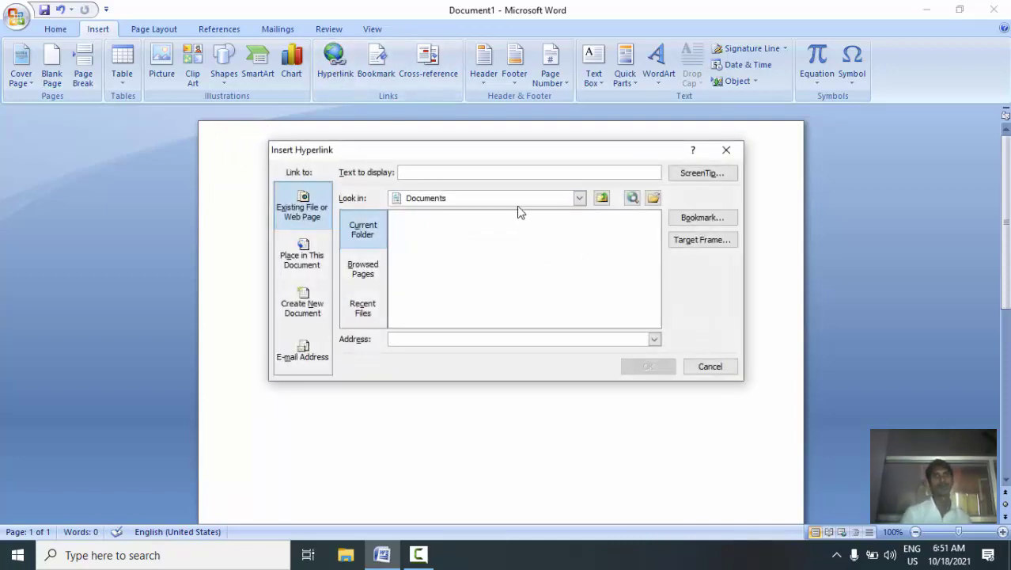
pyautogui.click(726, 149)
# Make a desktop folder named 'New folder' with Ctrl+Shift+N, then return to Word.
pyautogui.click(926, 9)
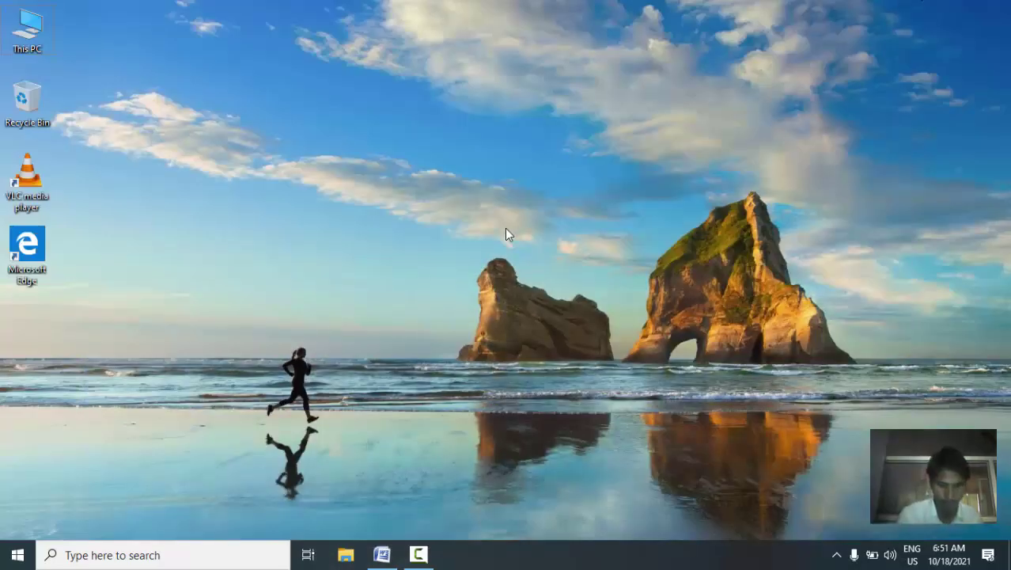
pyautogui.hotkey('ctrl', 'shift', 'n')
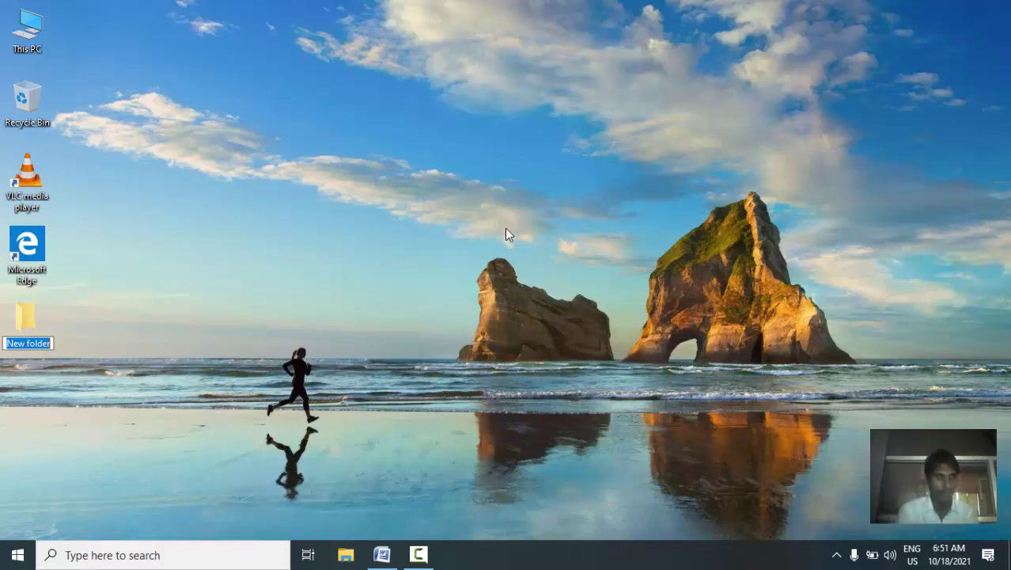
pyautogui.press('Return')
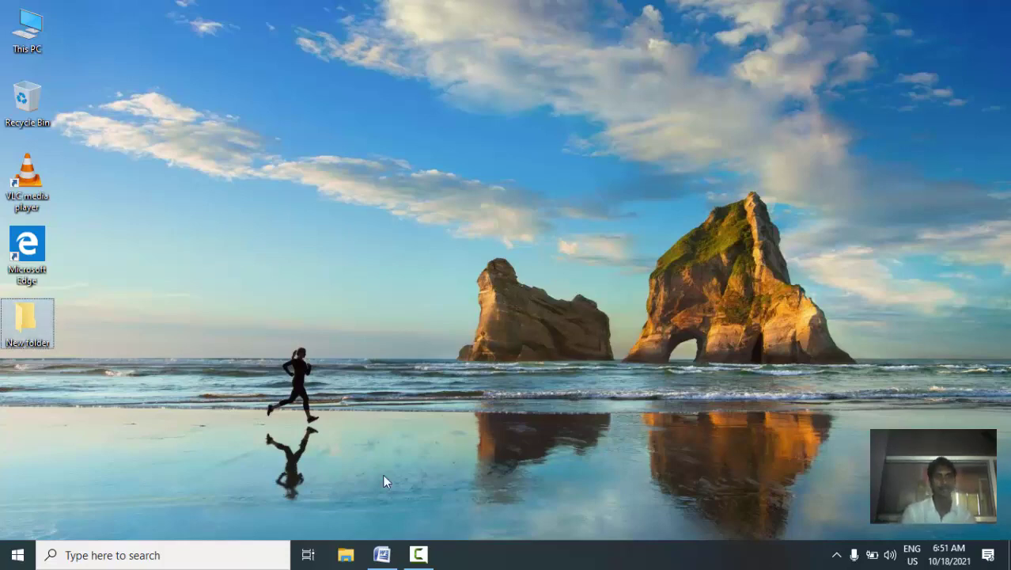
pyautogui.click(382, 554)
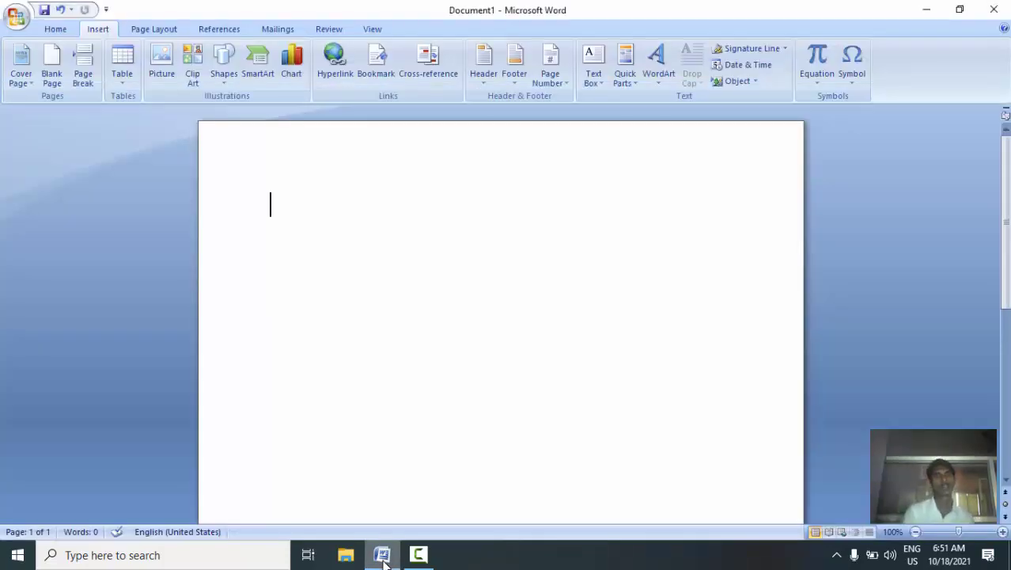
# In Insert Hyperlink, pick the desktop's New folder as the link target.
pyautogui.click(338, 70)
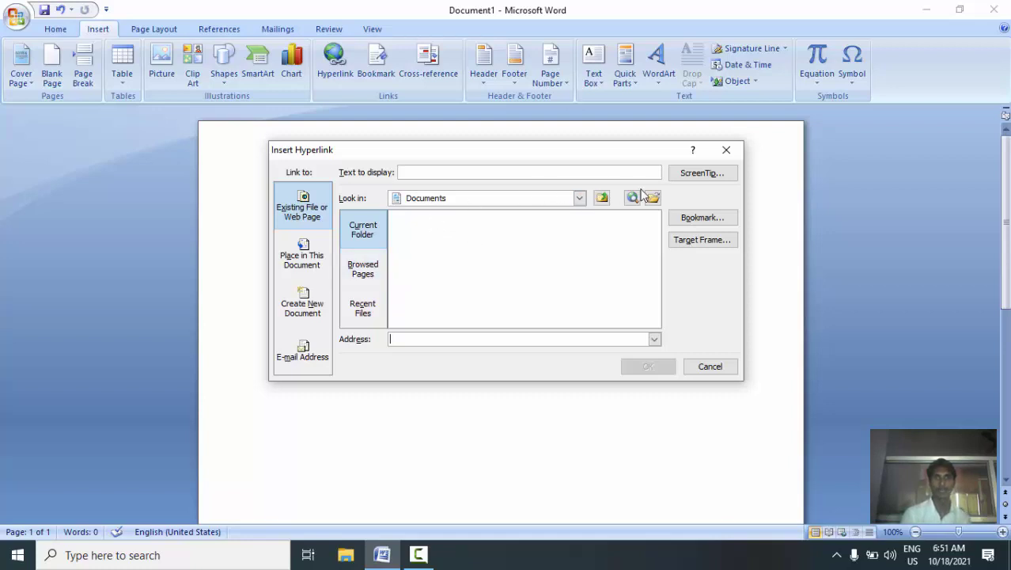
pyautogui.click(583, 203)
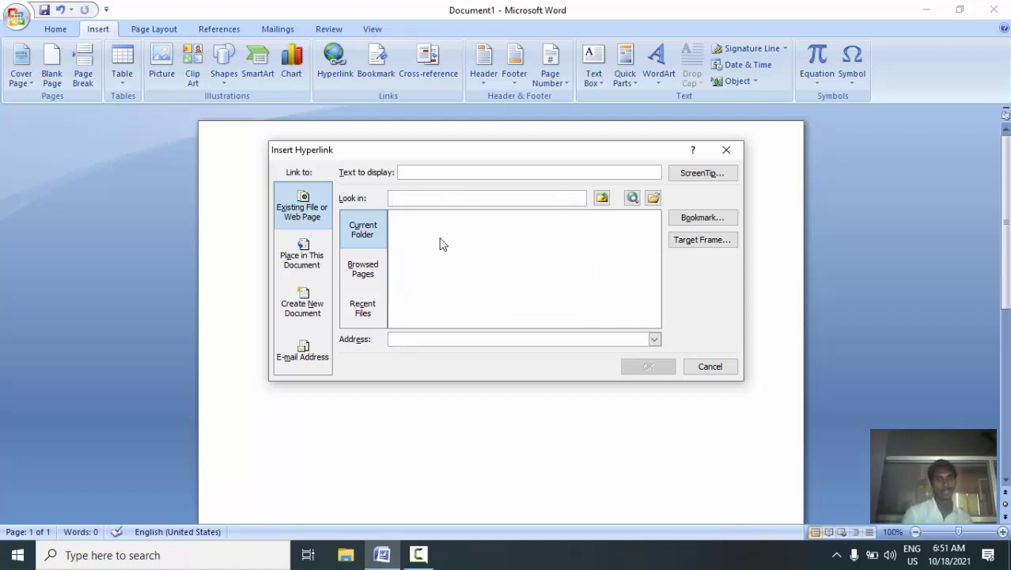
pyautogui.click(439, 237)
pyautogui.click(424, 225)
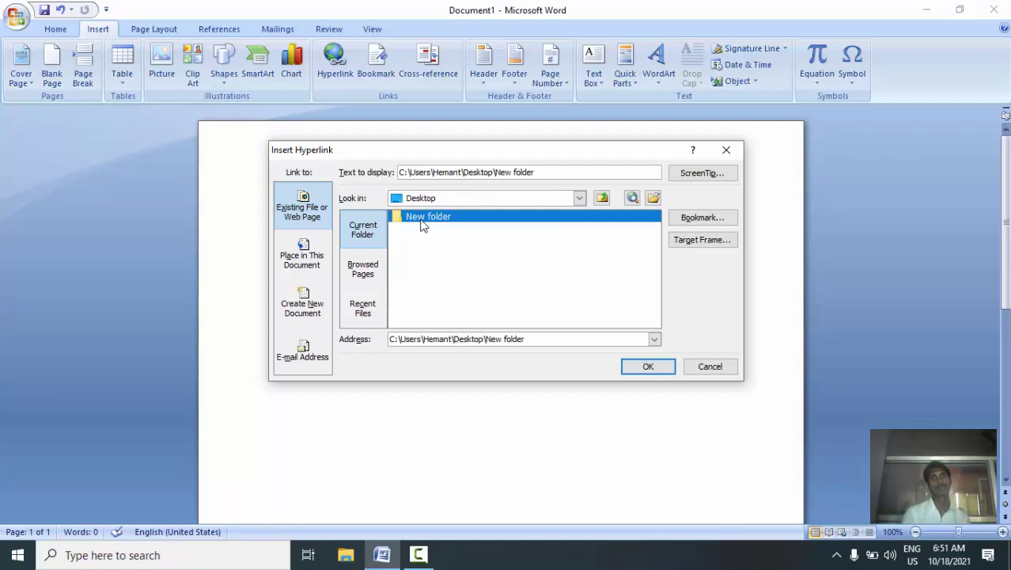
pyautogui.click(541, 338)
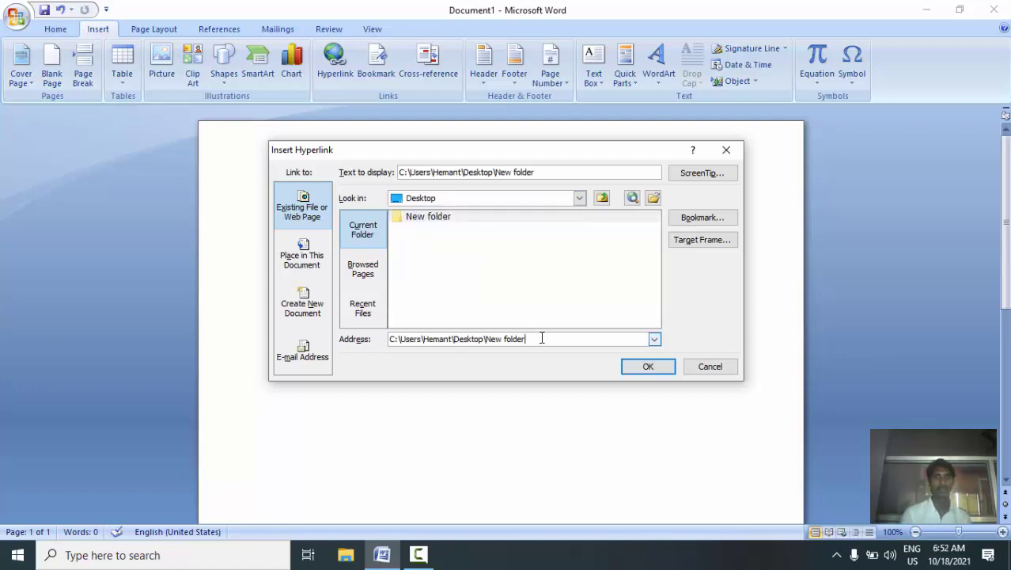
pyautogui.tripleClick(489, 336)
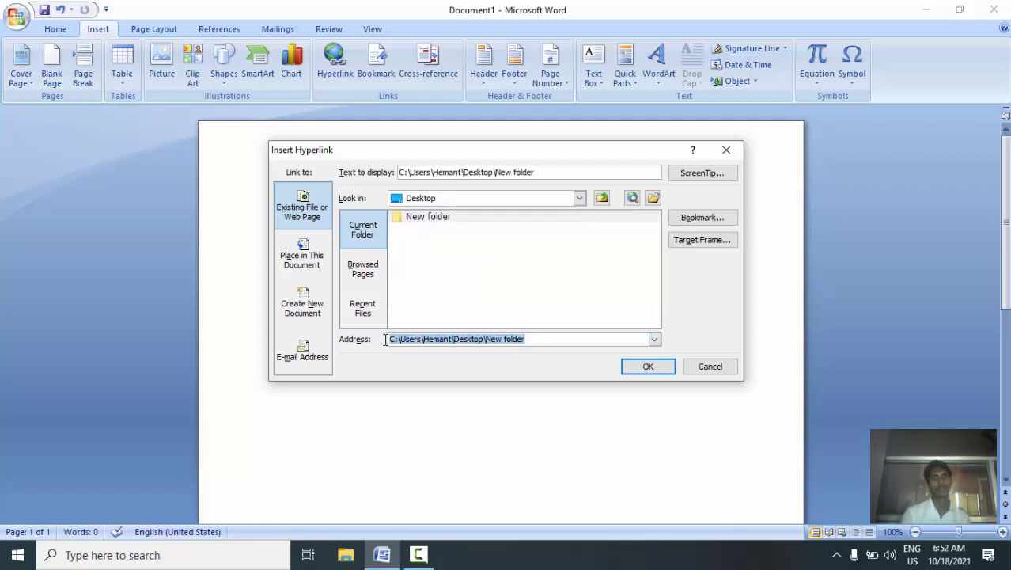
pyautogui.click(553, 174)
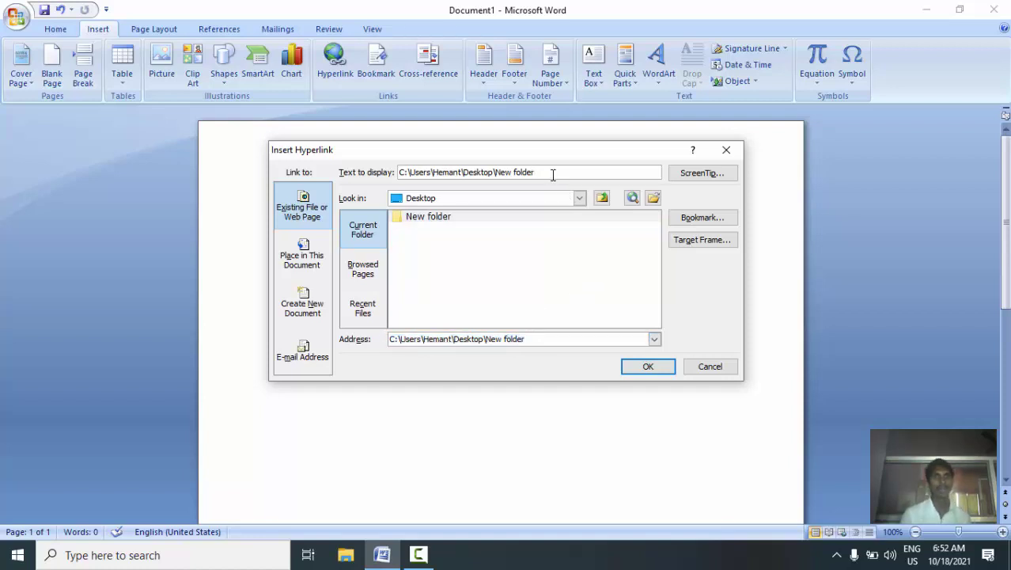
pyautogui.moveTo(425, 151); pyautogui.dragTo(624, 246)
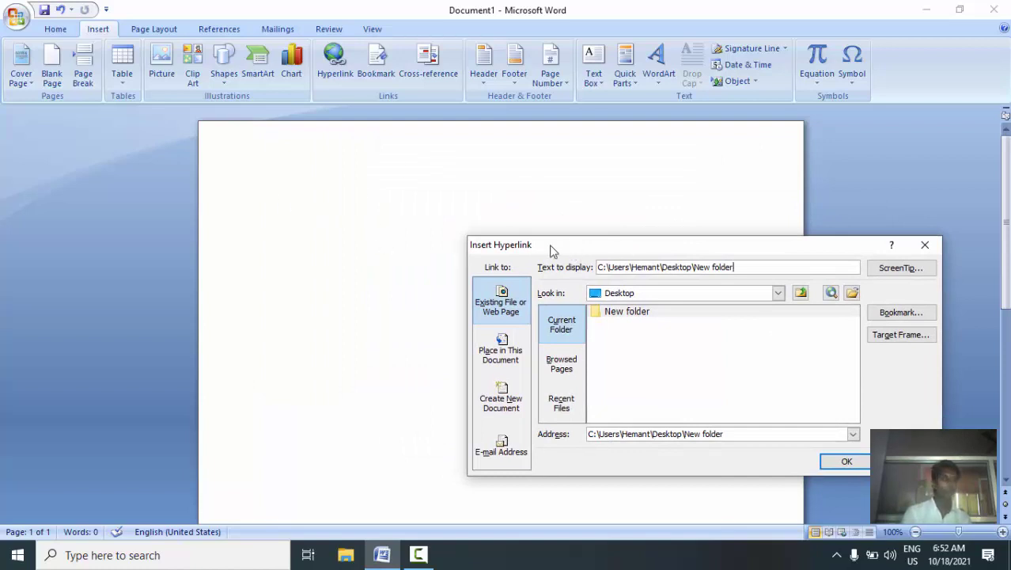
pyautogui.moveTo(551, 245); pyautogui.dragTo(330, 166)
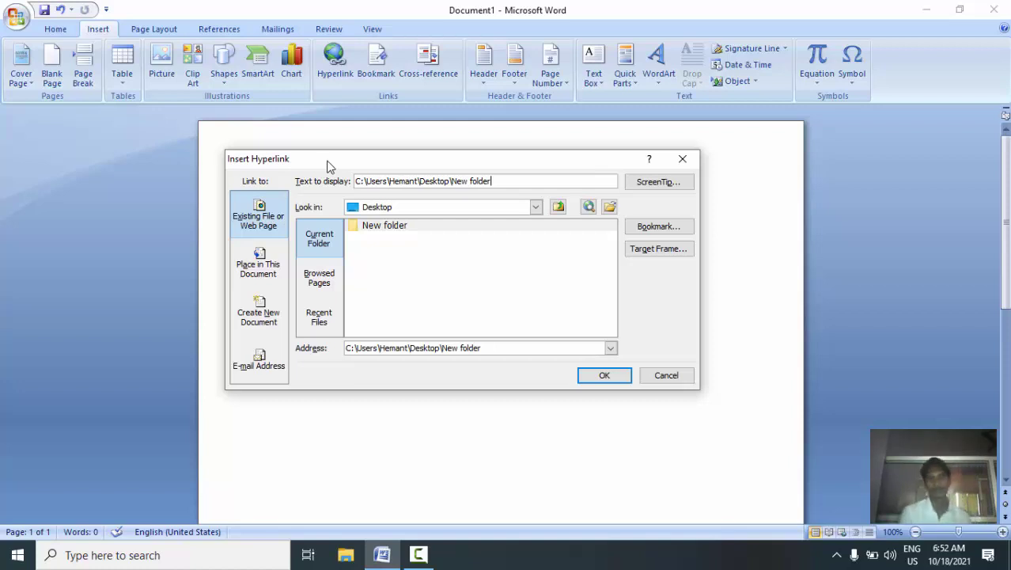
# Set the link's display text to 'Open Folder' and insert it.
pyautogui.hotkey('ctrl', 'a')
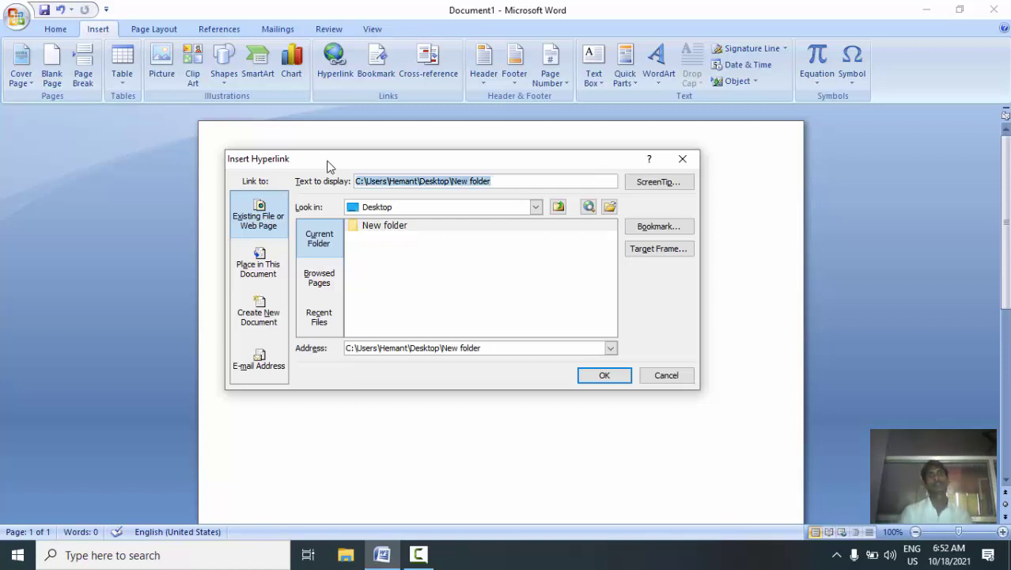
pyautogui.press('End')
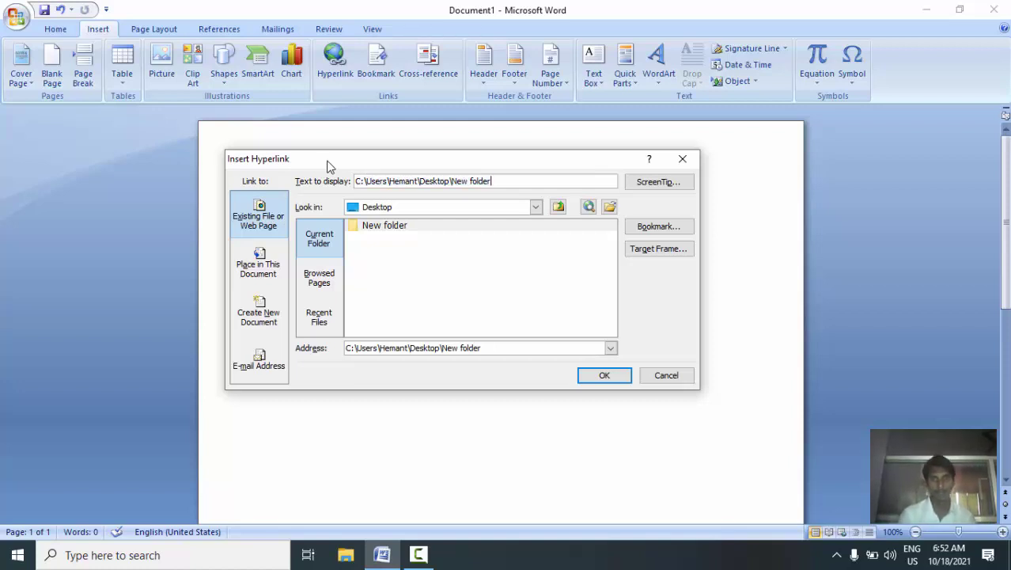
pyautogui.hotkey('ctrl', 'a')
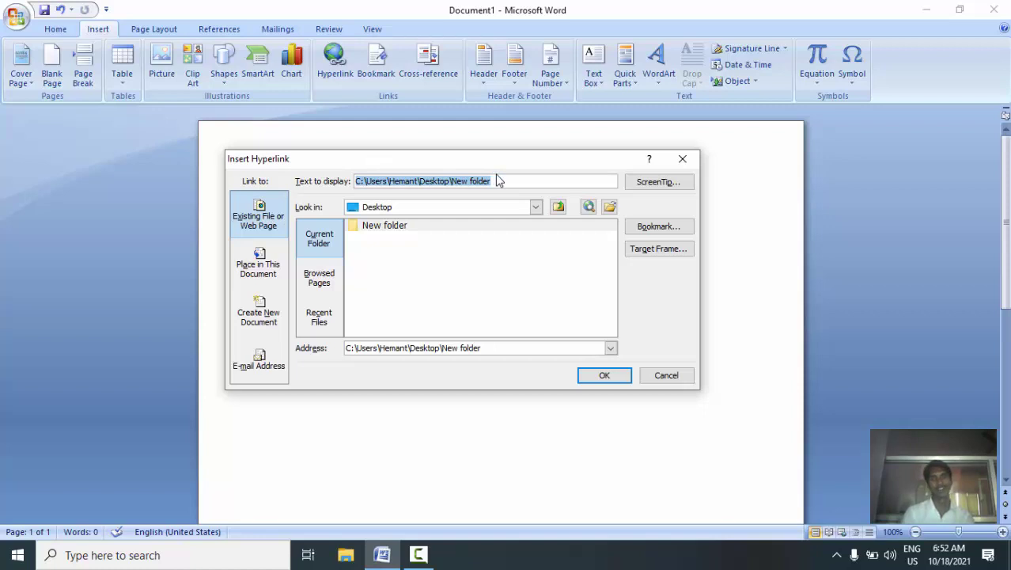
pyautogui.press('BackSpace')
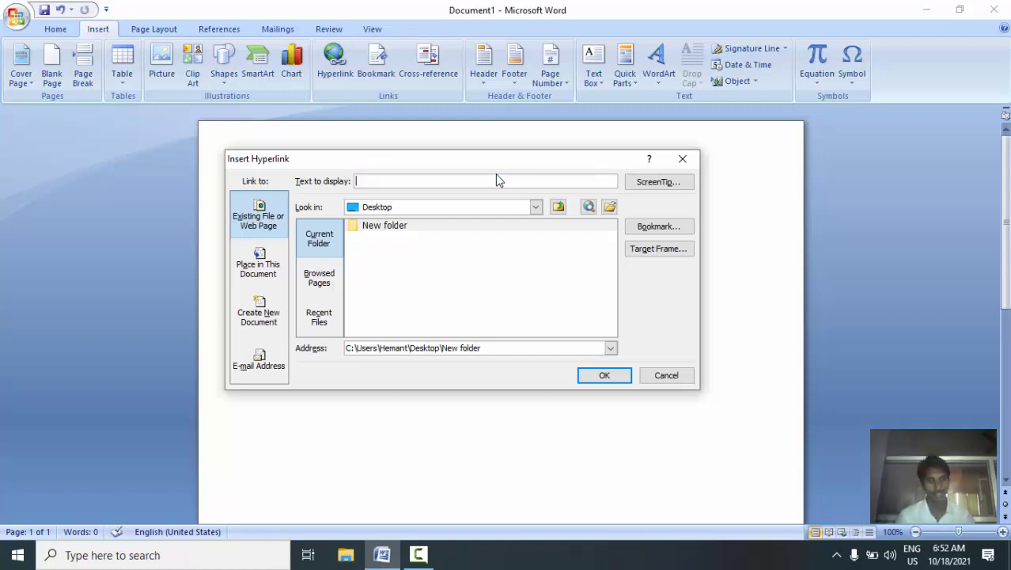
pyautogui.write('semant')
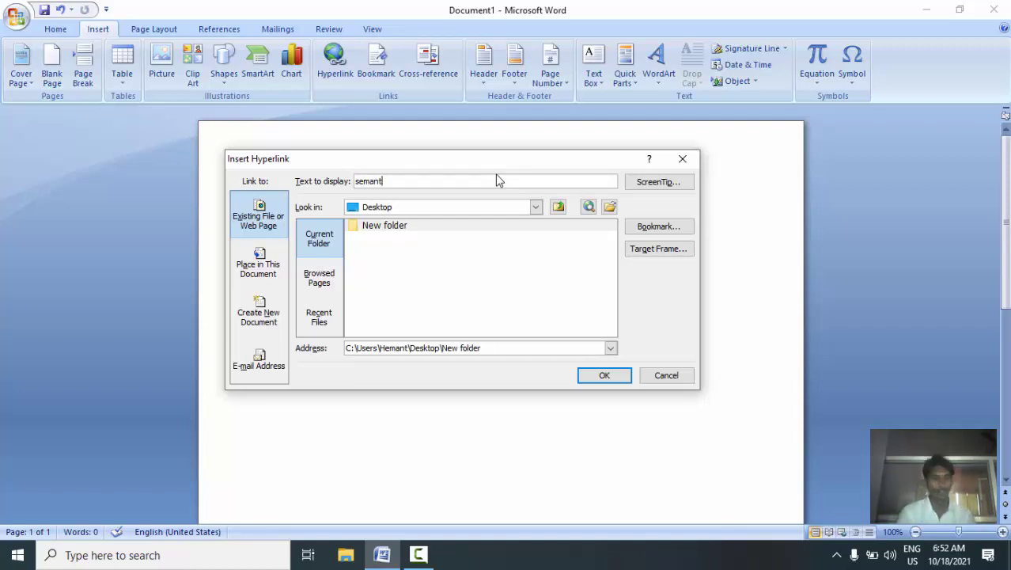
pyautogui.press('BackSpace')
pyautogui.press('BackSpace')
pyautogui.press('BackSpace')
pyautogui.write('Open Folder')
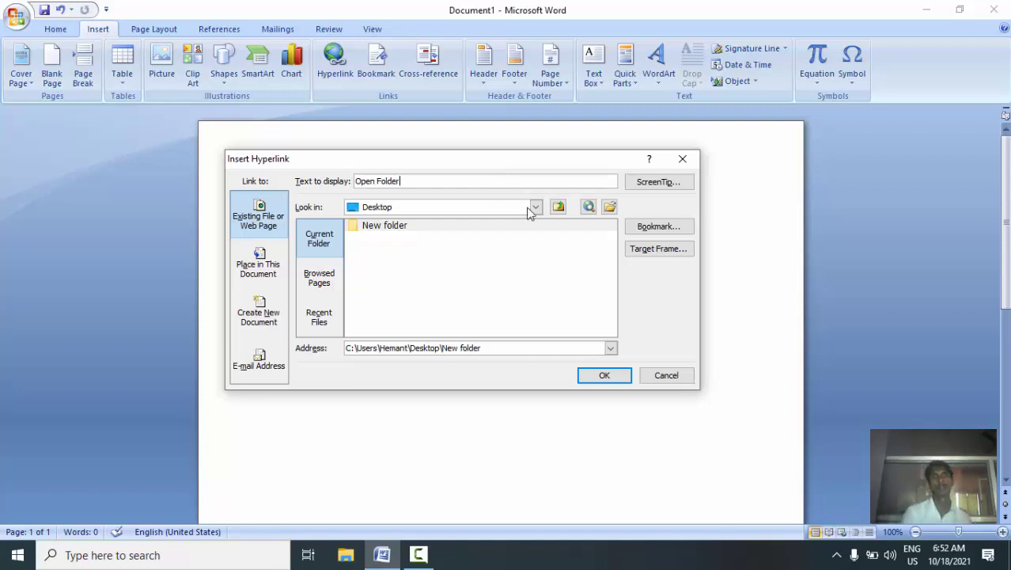
pyautogui.click(615, 377)
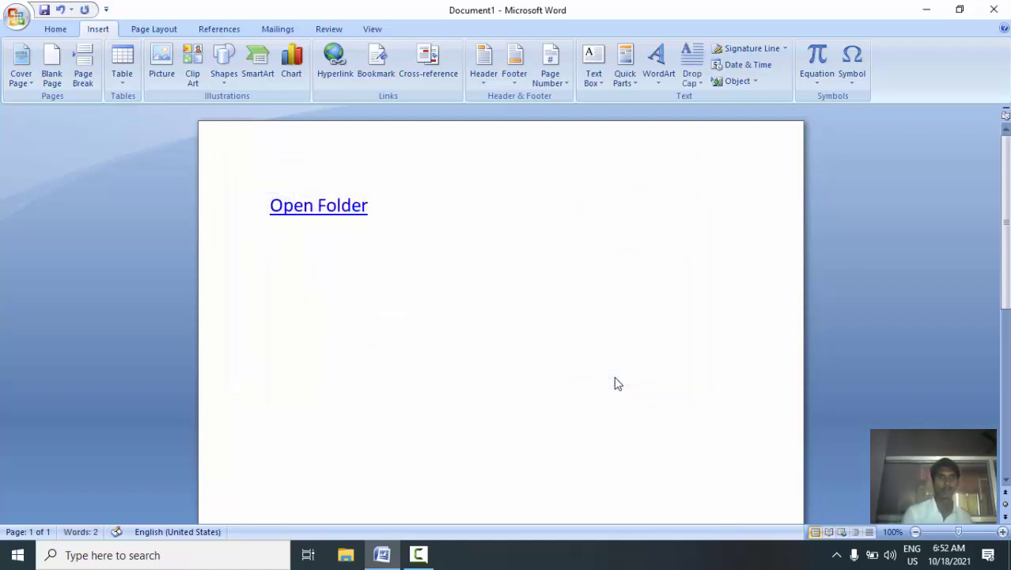
# Follow the Open Folder link and accept the security notice so the empty New folder opens.
pyautogui.keyDown('ctrl'); pyautogui.click(319, 213); pyautogui.keyUp('ctrl')
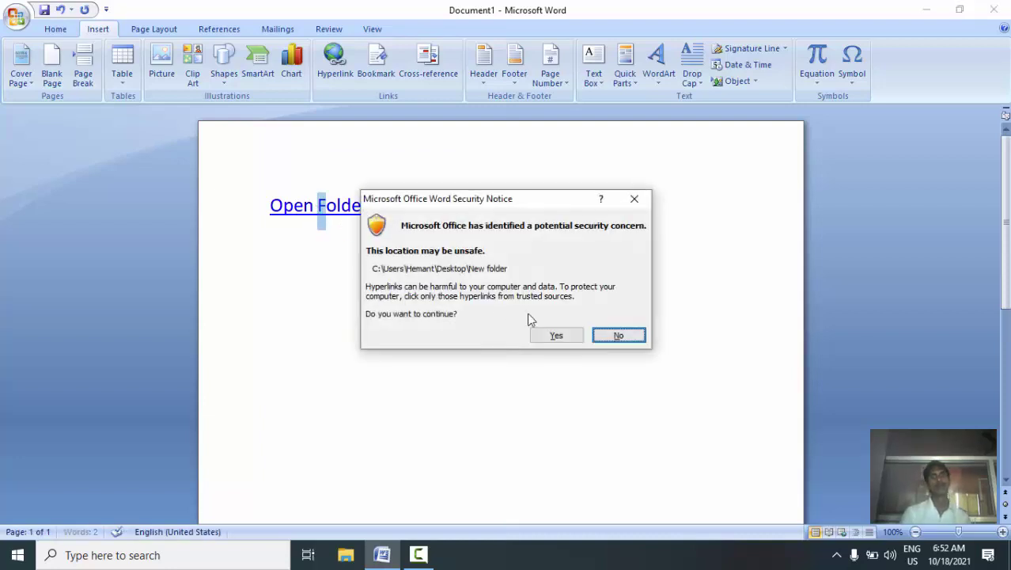
pyautogui.click(568, 337)
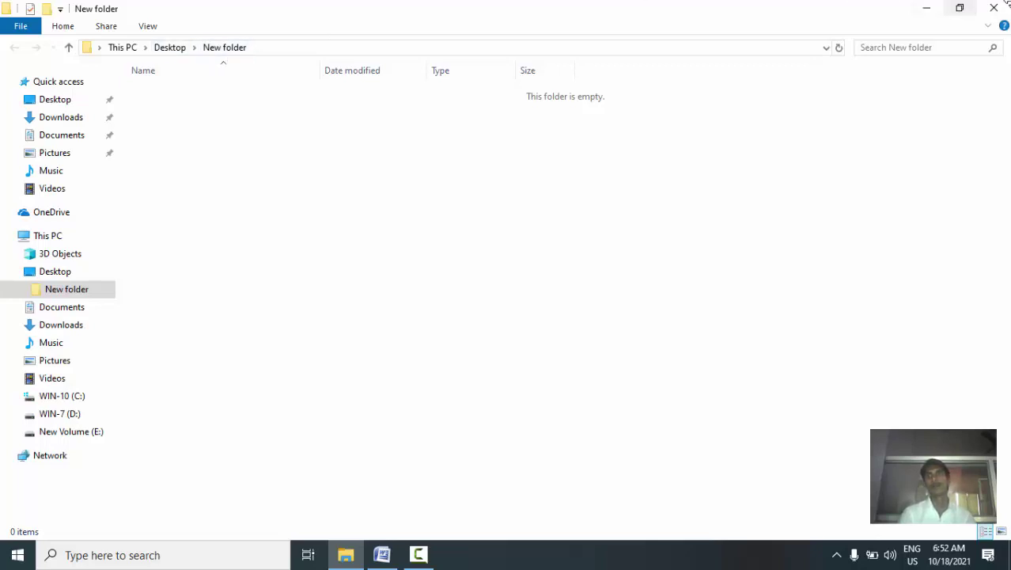
# Close the New folder window, minimize Word, reopen New folder from the desktop, and close it again.
pyautogui.click(1002, 9)
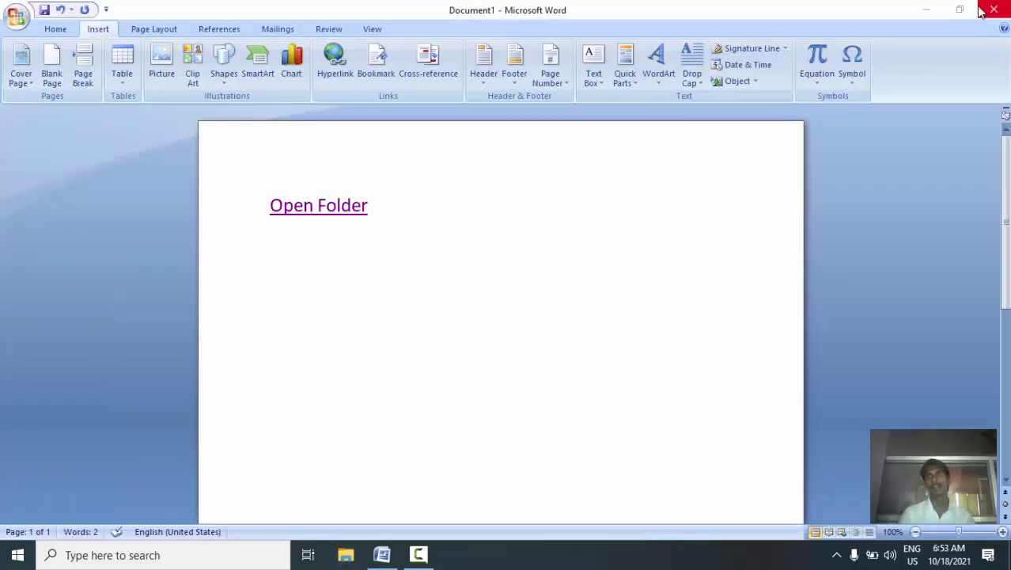
pyautogui.click(933, 13)
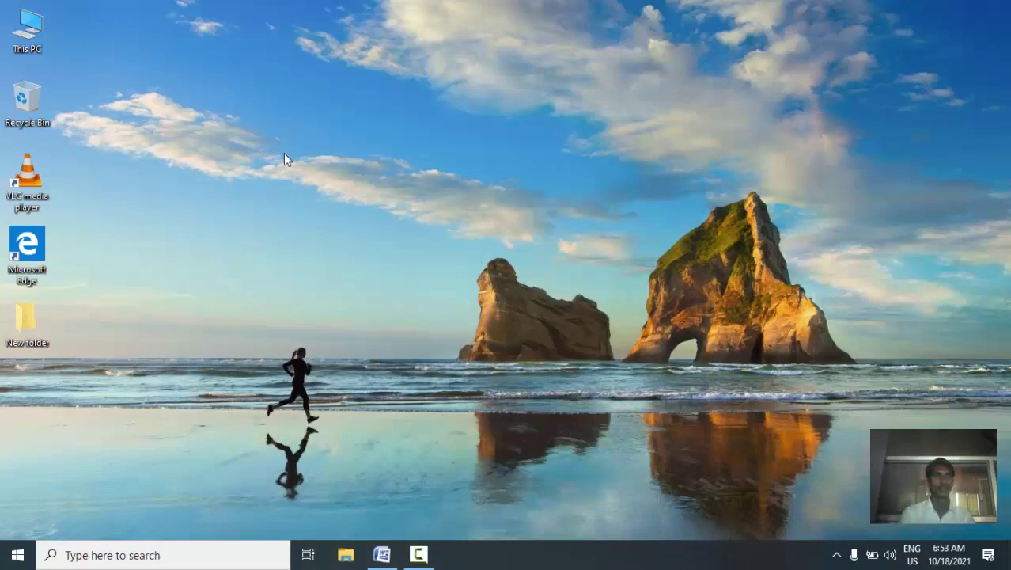
pyautogui.doubleClick(23, 332)
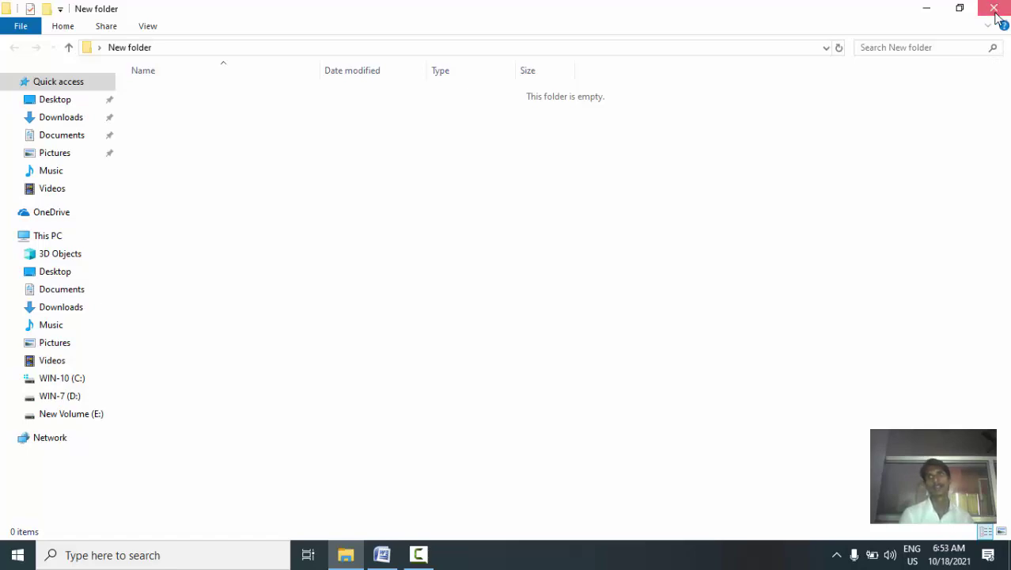
pyautogui.click(994, 8)
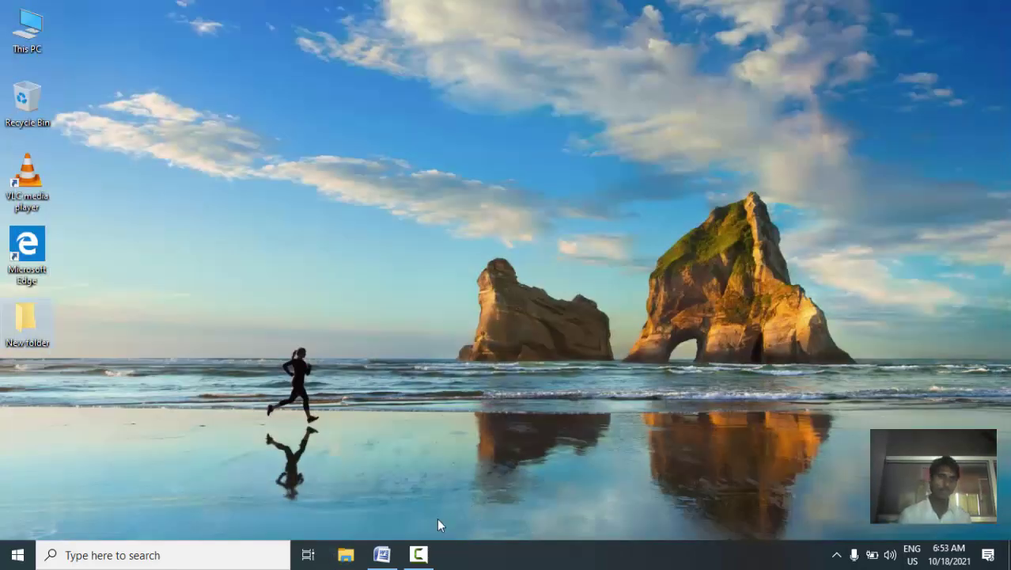
# Return to Word and delete the Open Folder link.
pyautogui.click(377, 563)
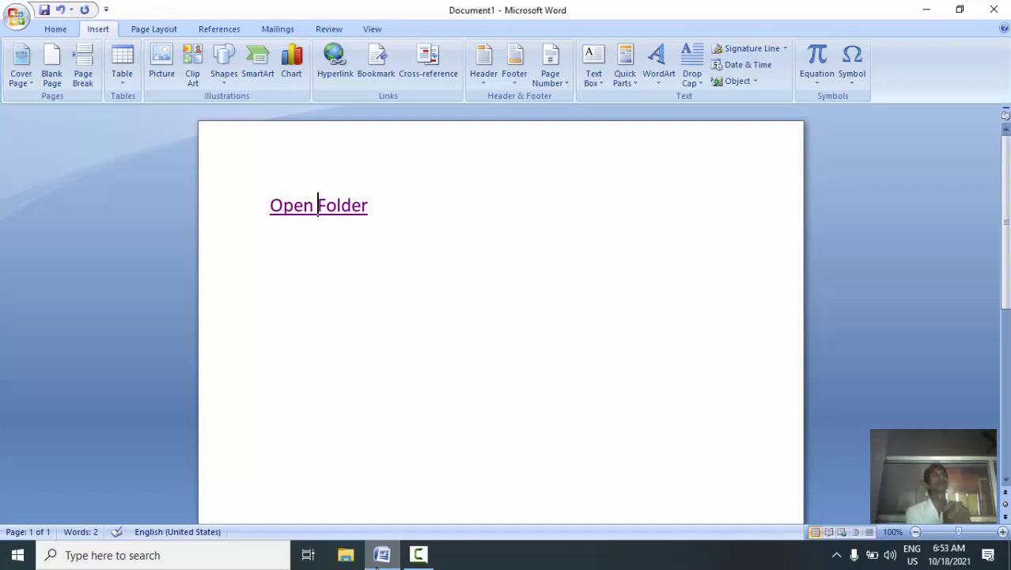
pyautogui.hotkey('ctrl', 'a')
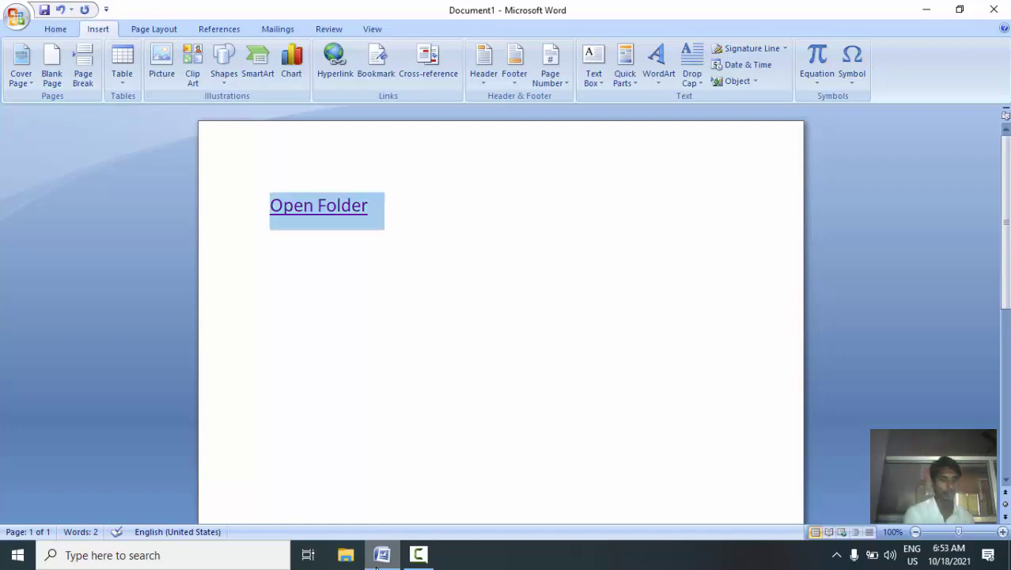
pyautogui.press('Delete')
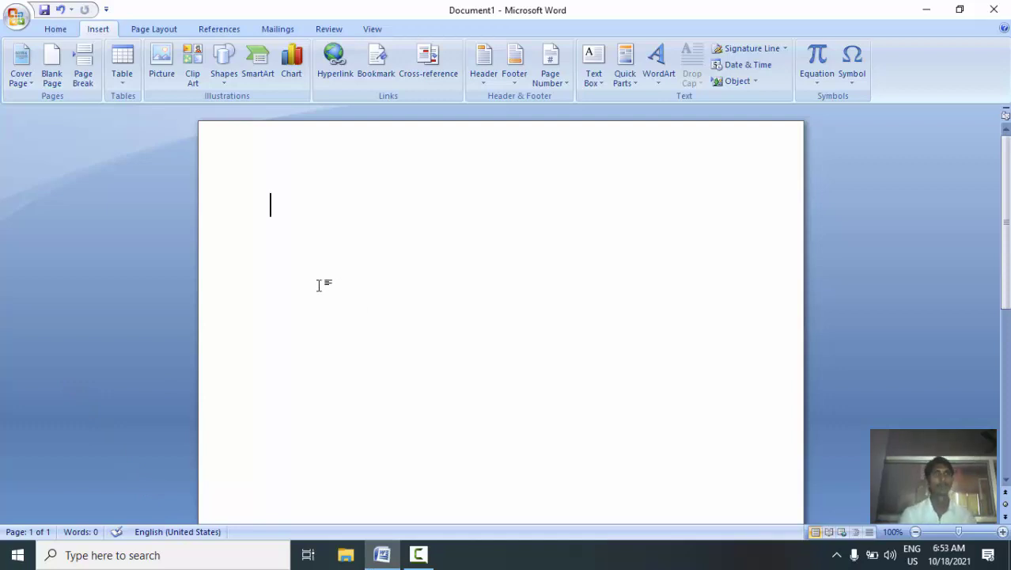
# Type test text 'jiwejiwe', open and cancel Insert Hyperlink, then delete the text.
pyautogui.write('jiwejiwe')
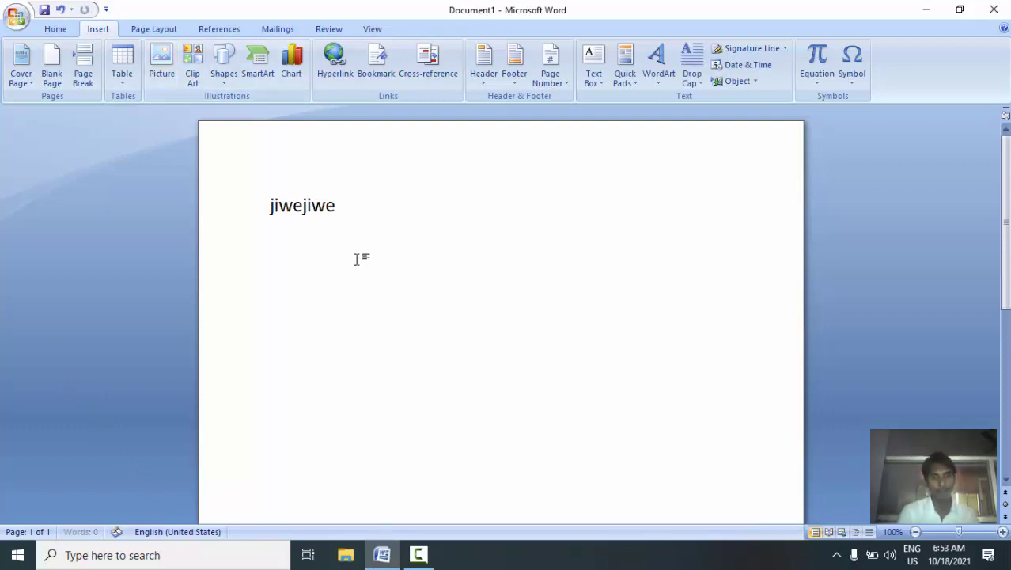
pyautogui.hotkey('ctrl', 'a')
pyautogui.hotkey('ctrl', 'k')
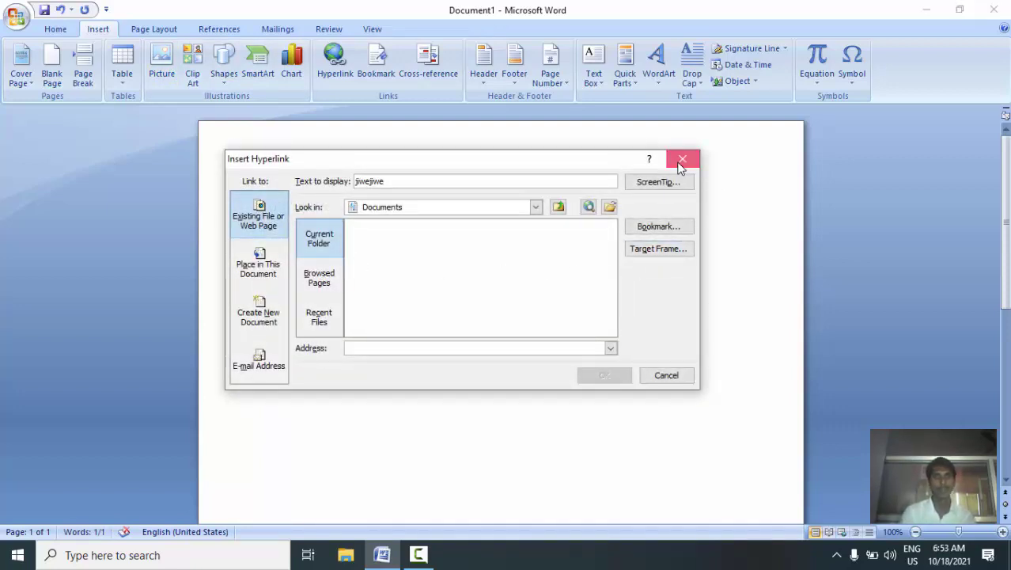
pyautogui.click(680, 164)
pyautogui.press('Delete')
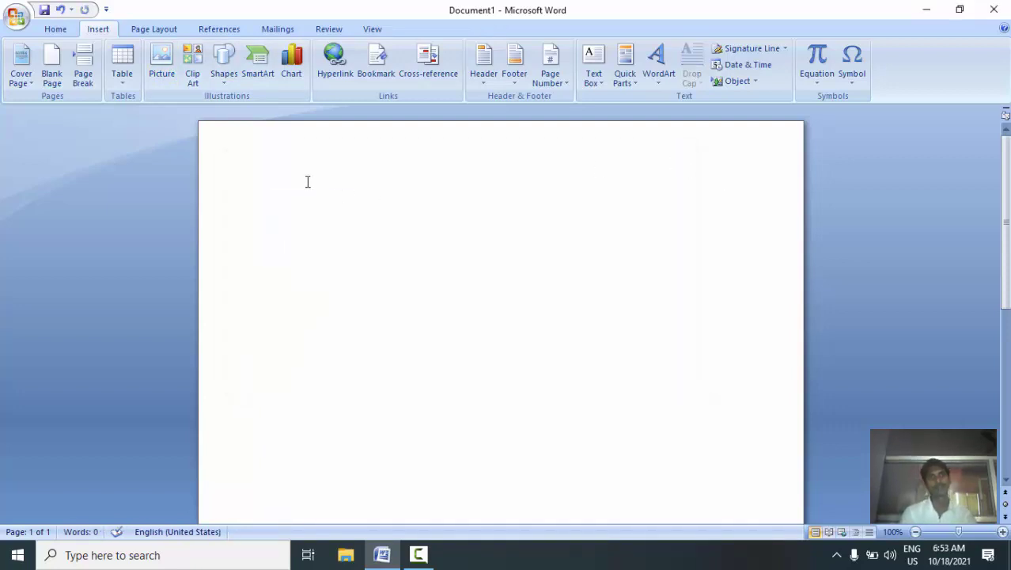
pyautogui.click(334, 70)
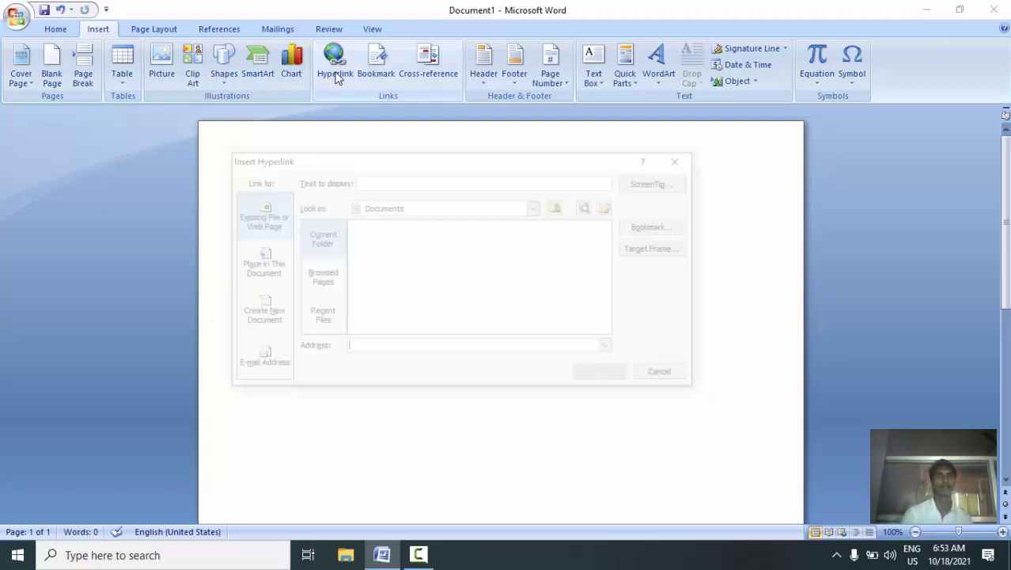
pyautogui.click(258, 265)
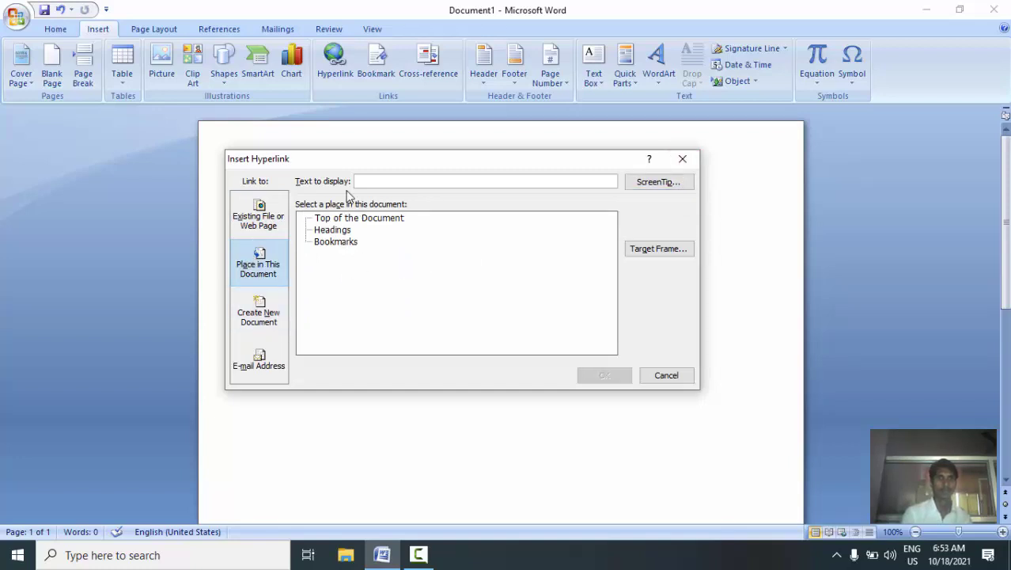
pyautogui.click(250, 215)
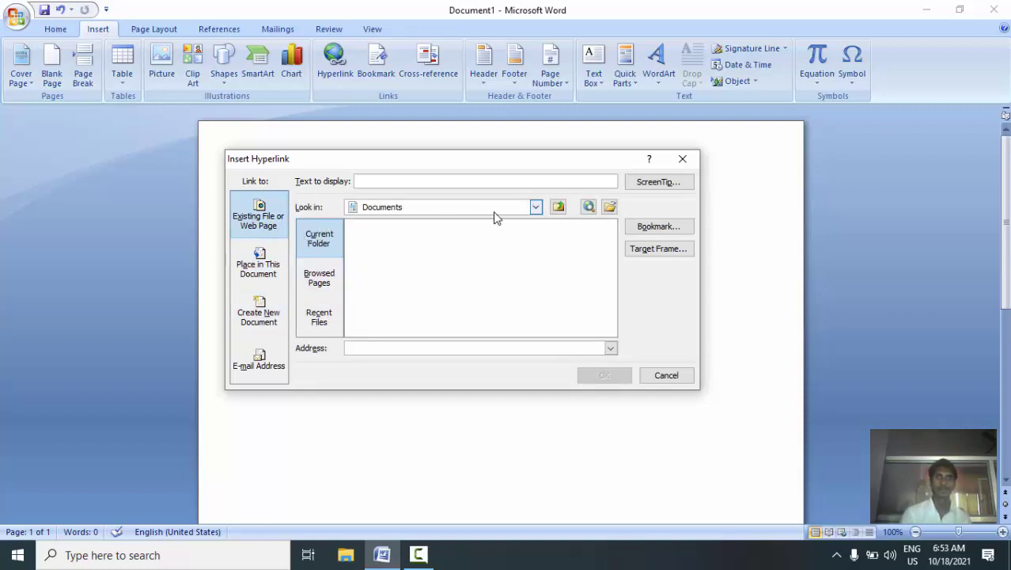
pyautogui.click(535, 208)
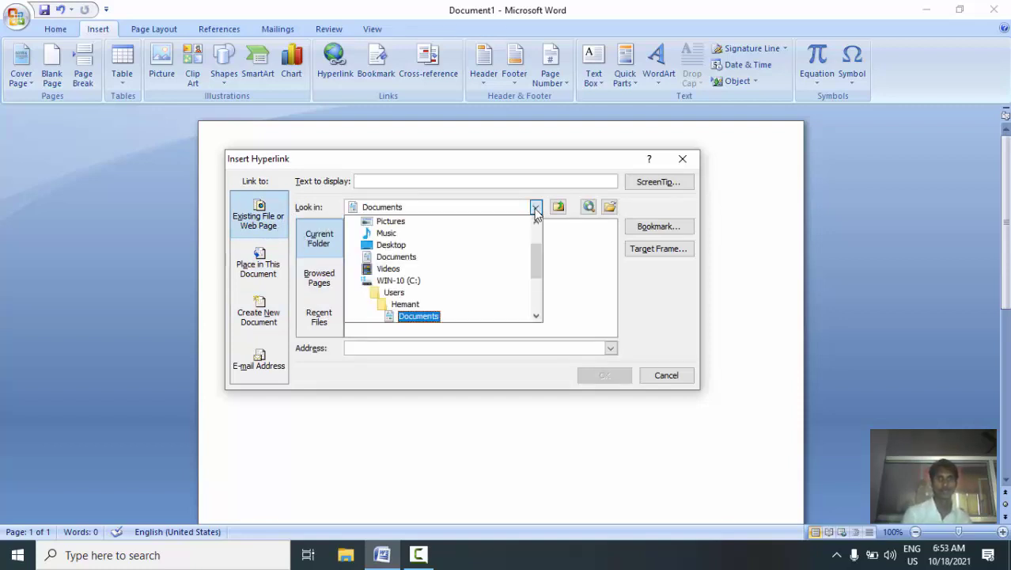
pyautogui.click(535, 212)
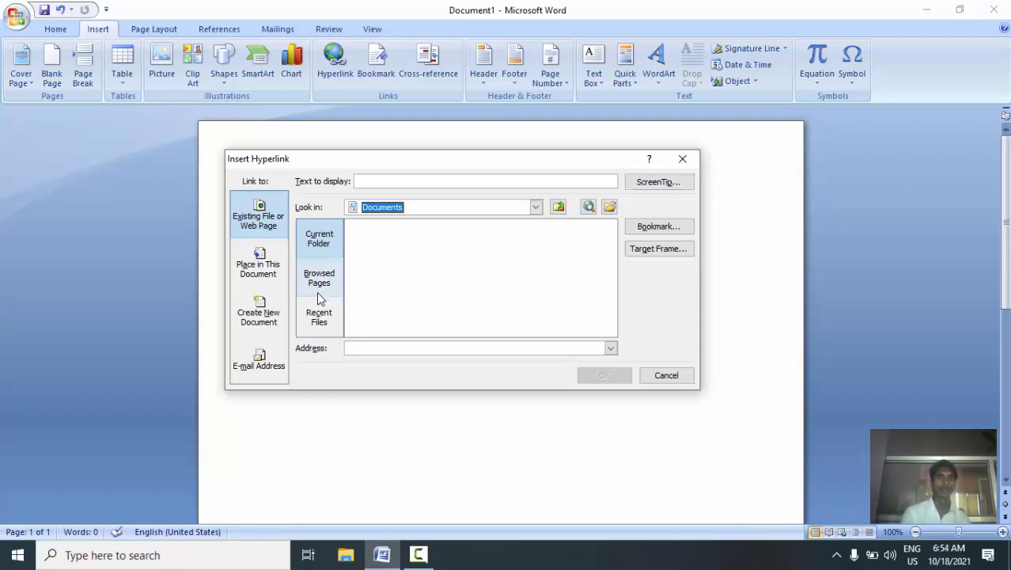
pyautogui.click(263, 326)
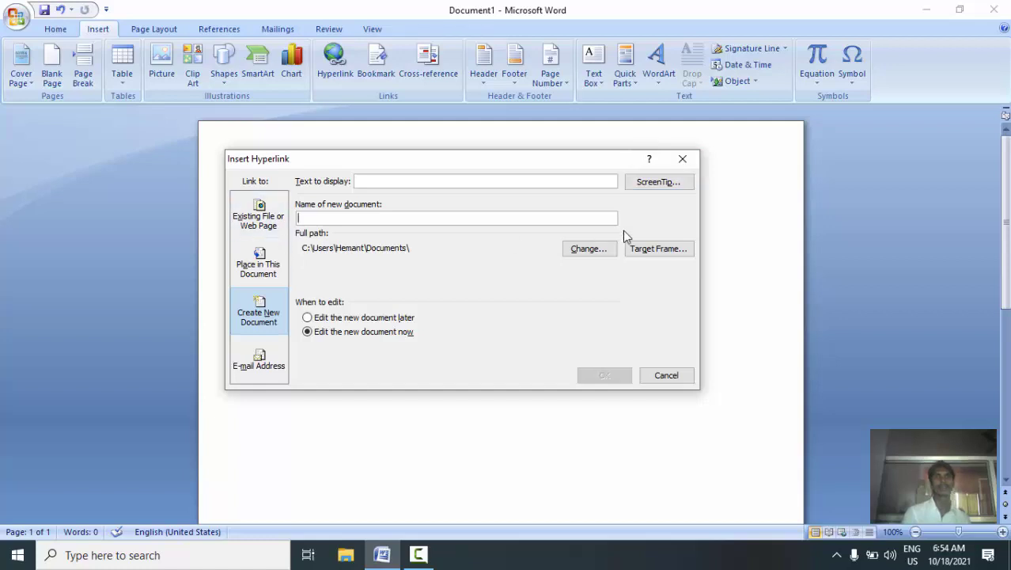
pyautogui.click(682, 160)
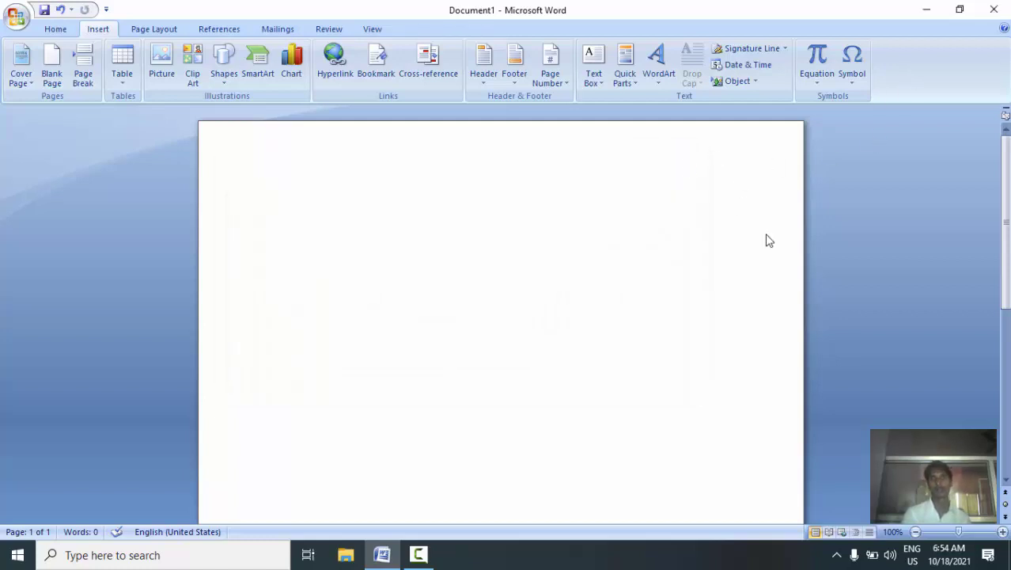
# Create a new document containing 'link', save it as link on the Desktop, and close it.
pyautogui.hotkey('ctrl', 'n')
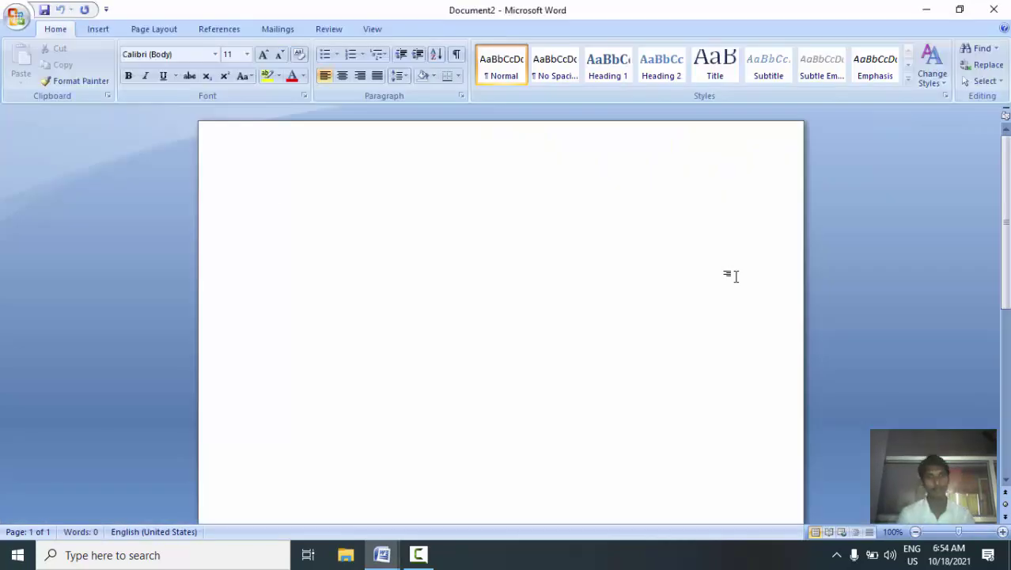
pyautogui.write('link')
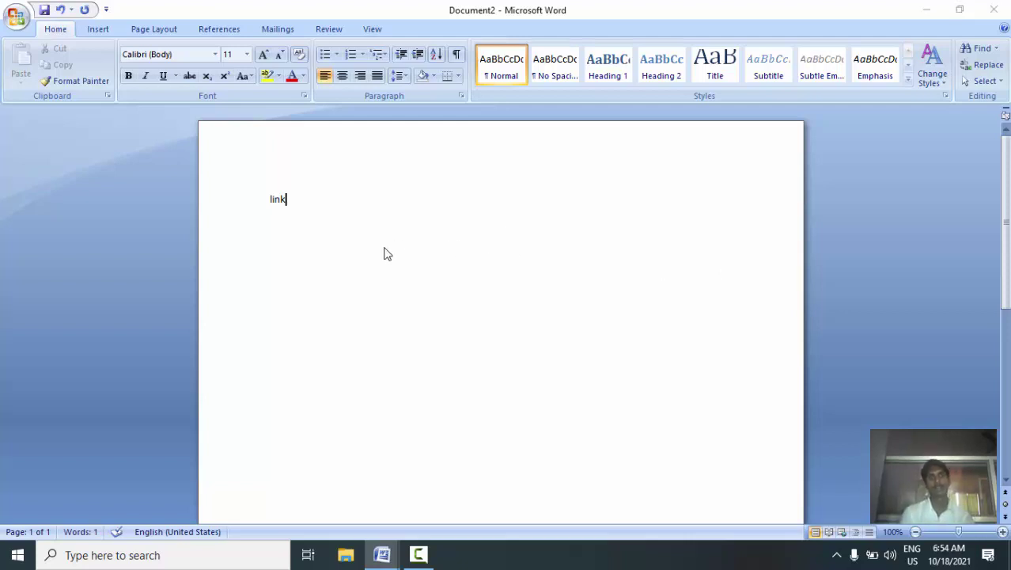
pyautogui.hotkey('ctrl', 's')
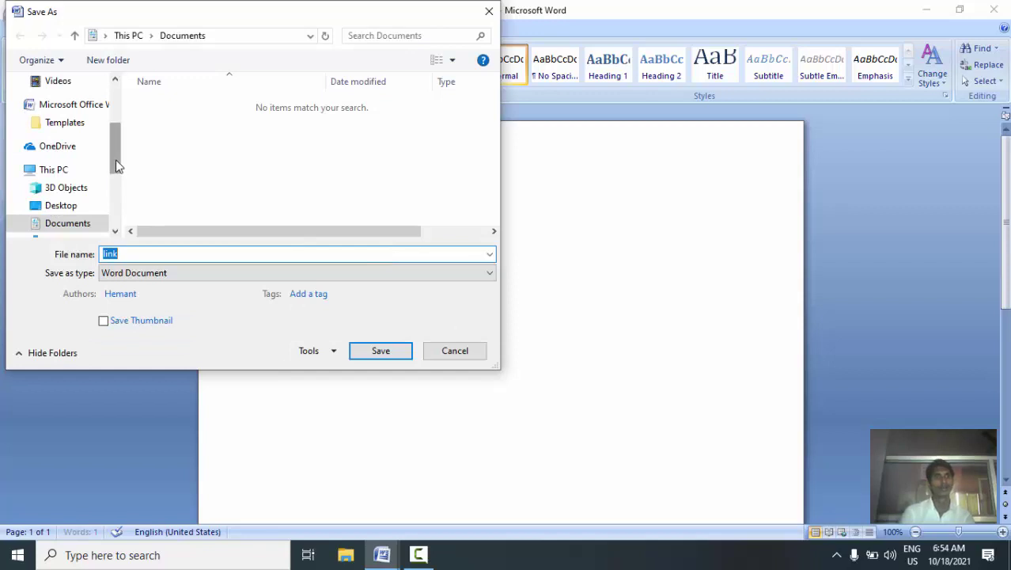
pyautogui.moveTo(116, 167); pyautogui.dragTo(113, 123)
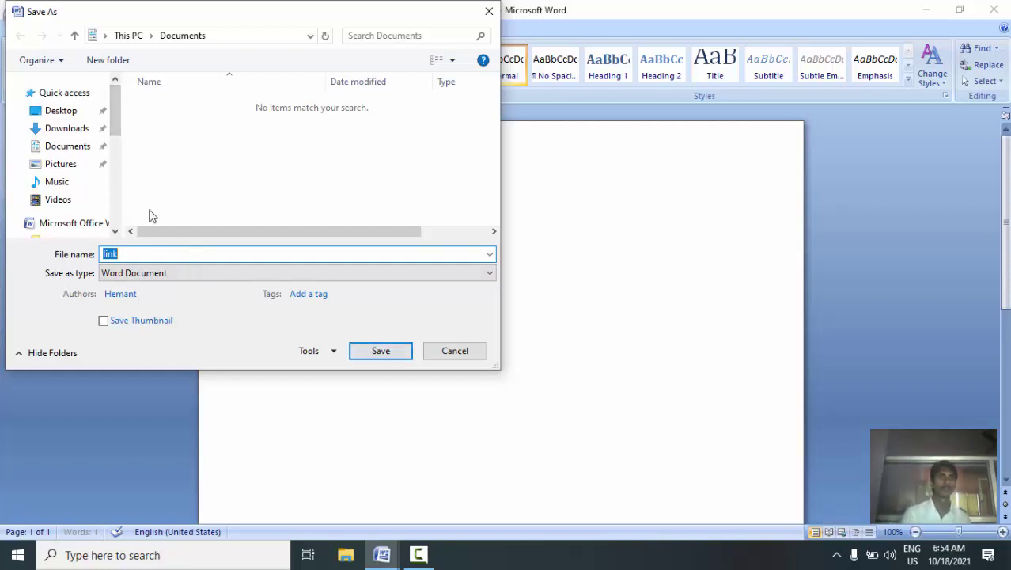
pyautogui.click(62, 115)
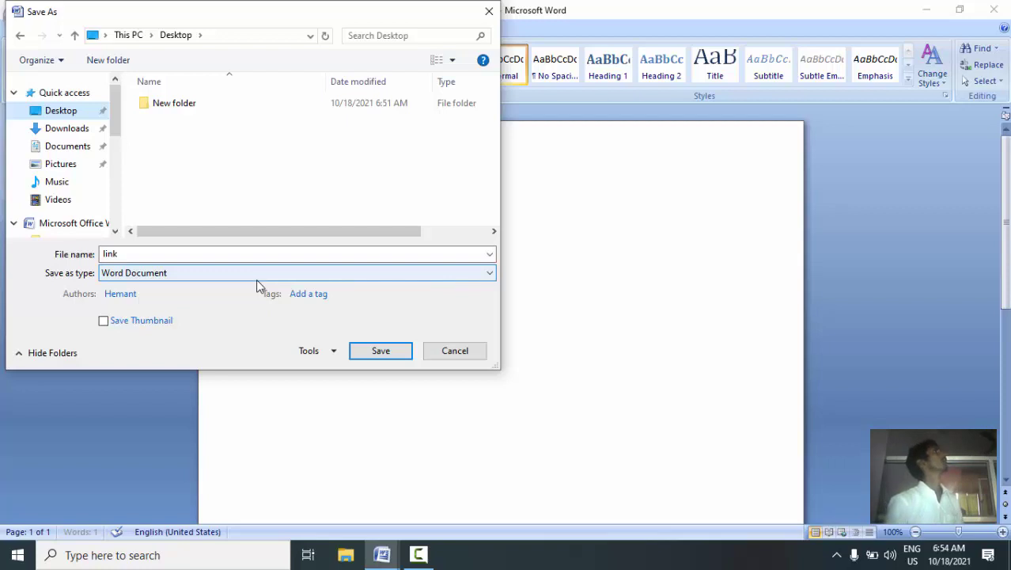
pyautogui.click(385, 356)
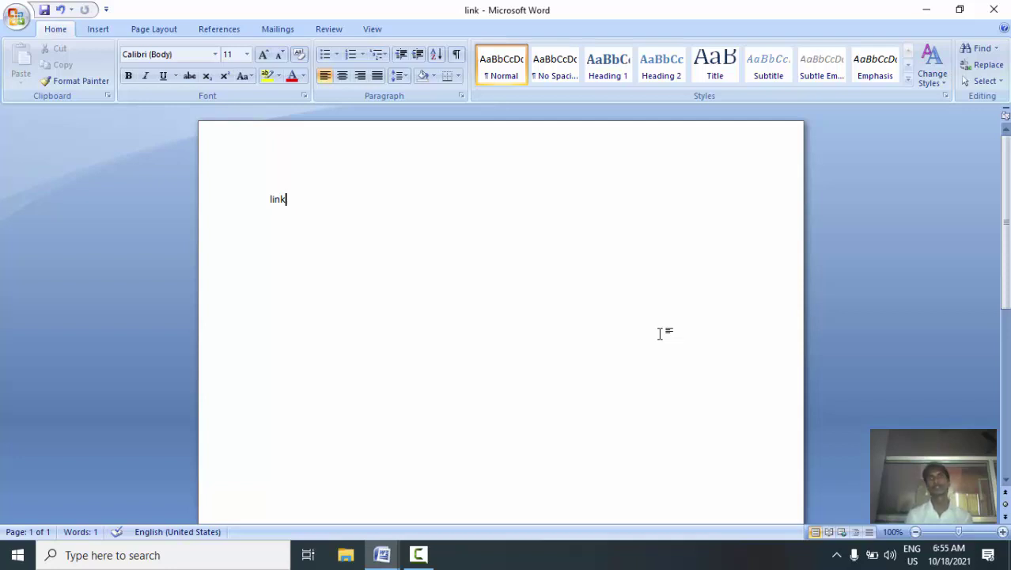
pyautogui.click(1001, 13)
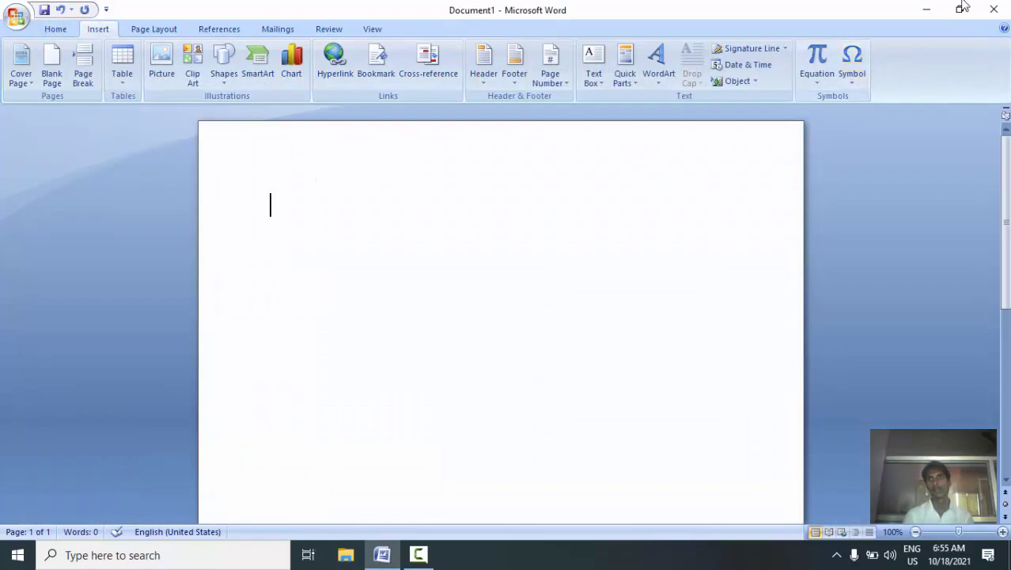
# Check the saved link file on the desktop, then return to Word.
pyautogui.click(920, 8)
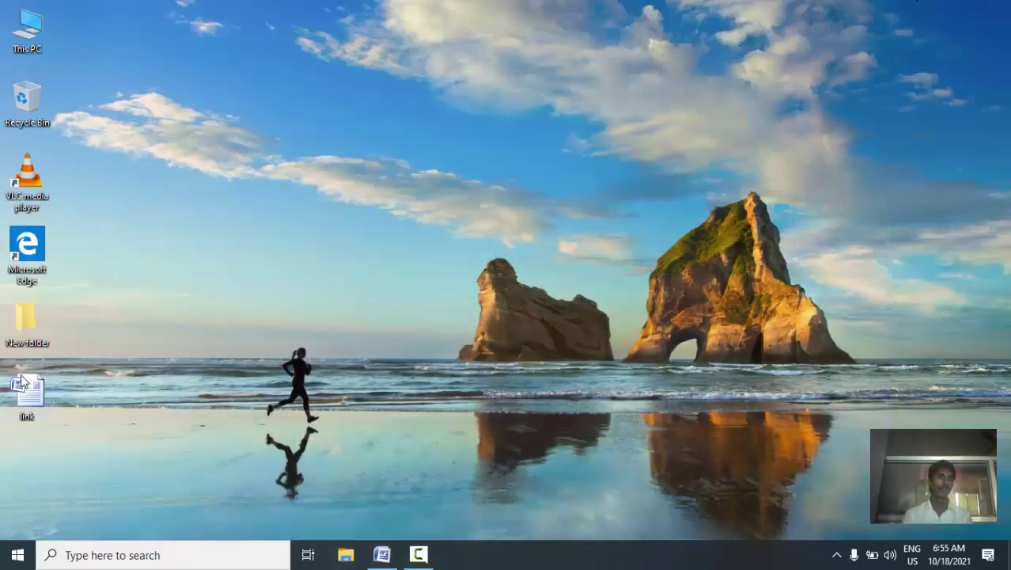
pyautogui.click(26, 396)
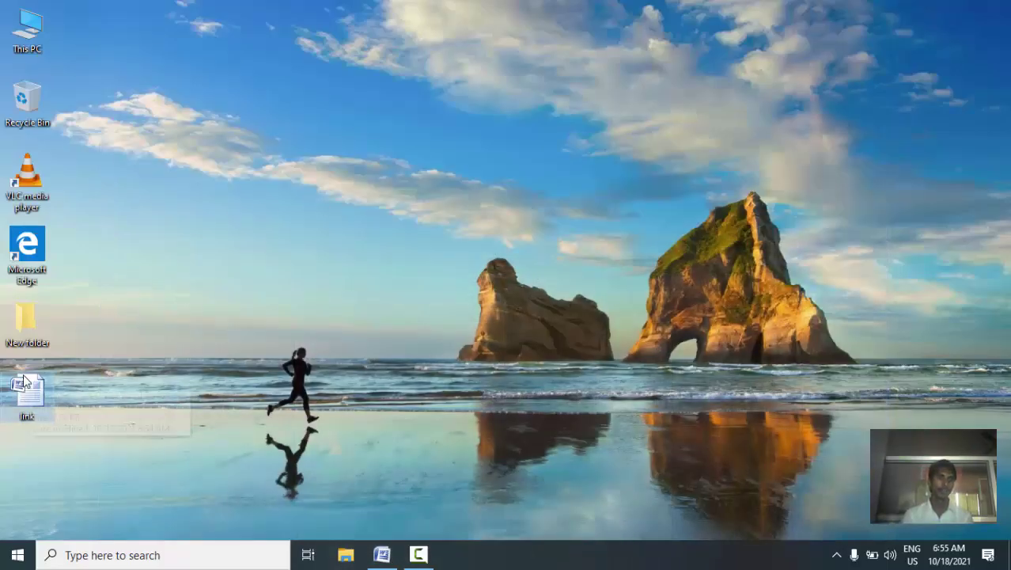
pyautogui.click(382, 554)
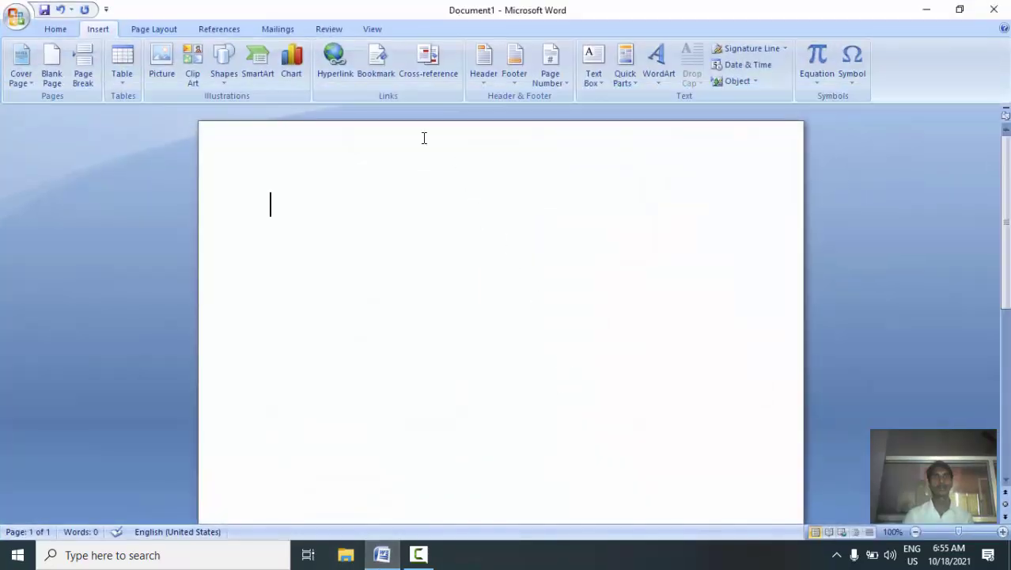
# Insert a hyperlink to the Desktop link file and select the resulting path text.
pyautogui.click(338, 65)
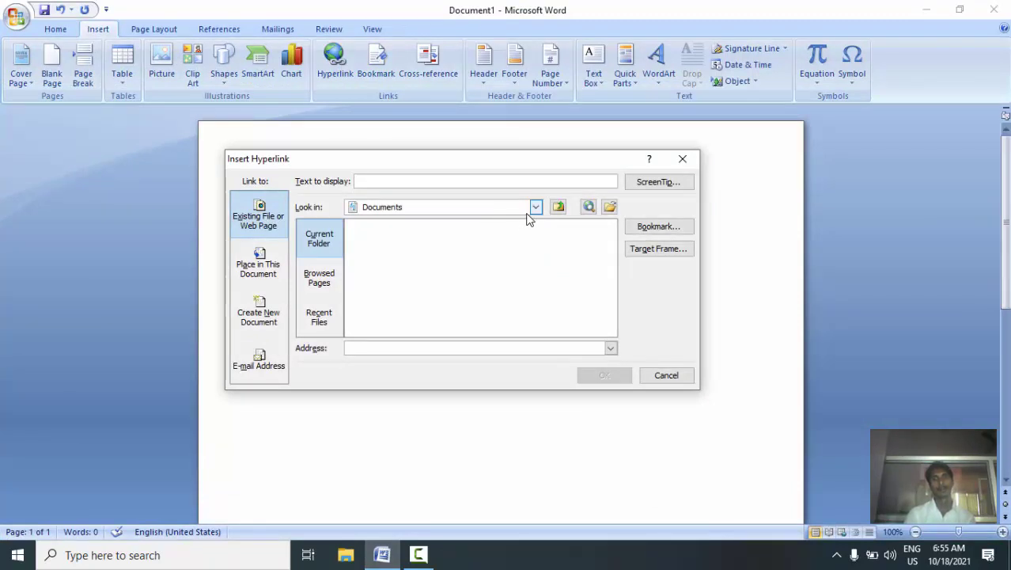
pyautogui.click(533, 210)
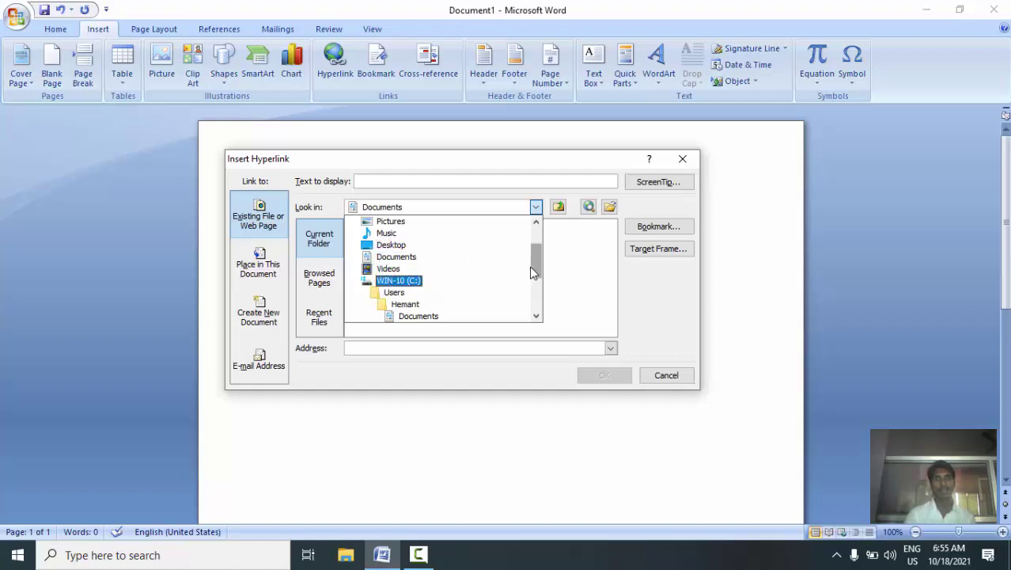
pyautogui.moveTo(536, 262); pyautogui.dragTo(530, 254)
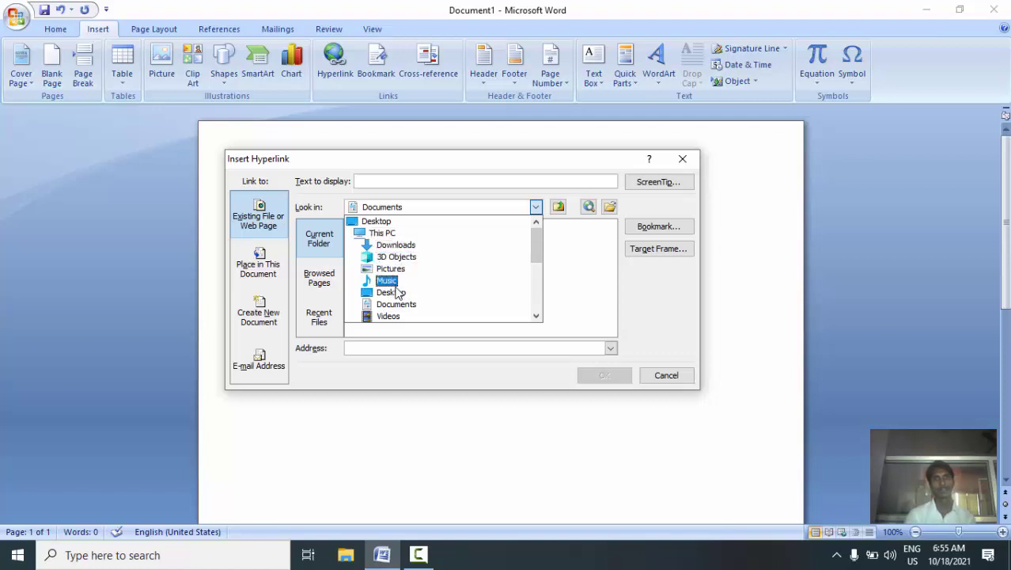
pyautogui.click(397, 293)
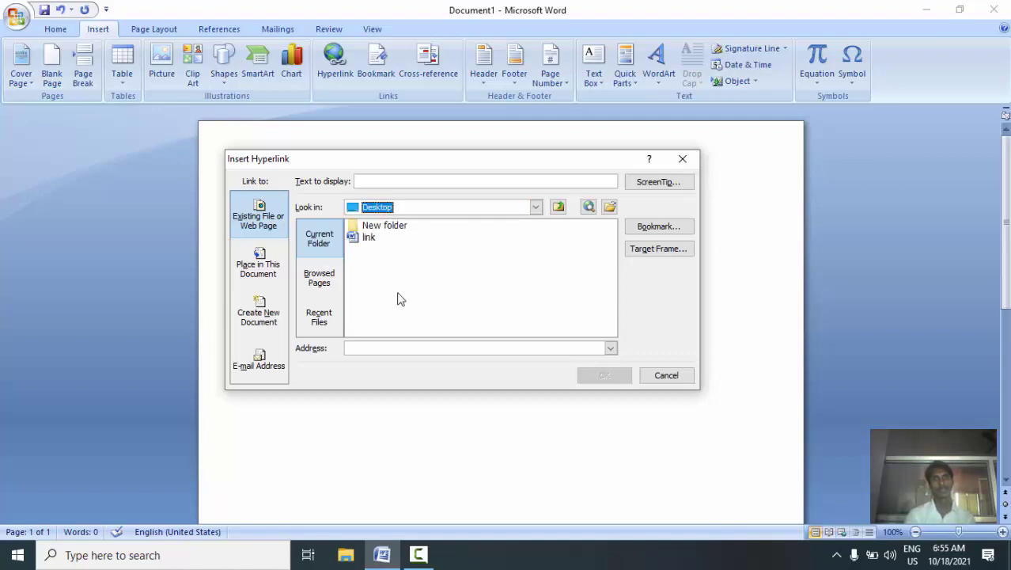
pyautogui.click(367, 246)
pyautogui.doubleClick(367, 241)
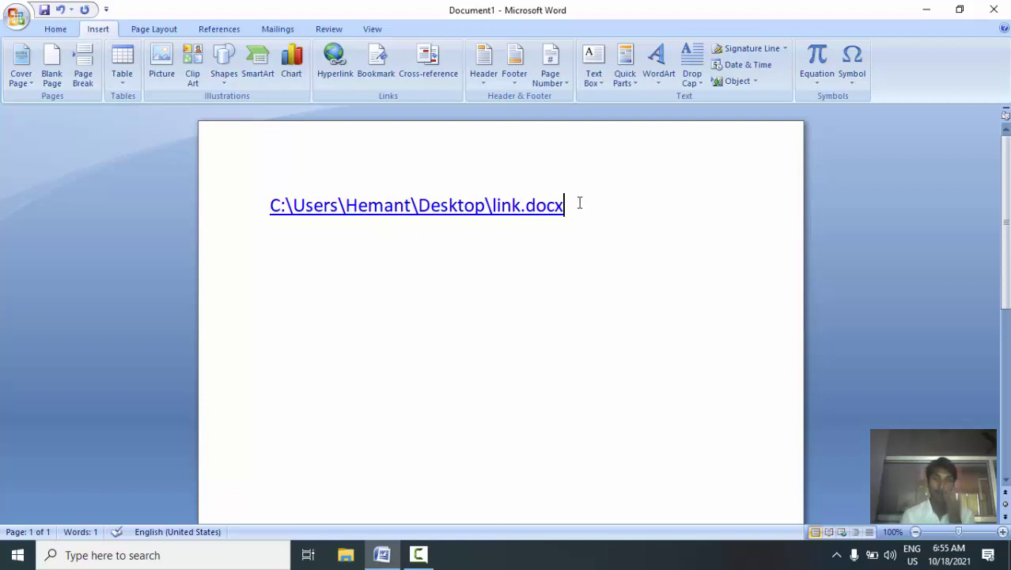
pyautogui.moveTo(579, 203)
pyautogui.mouseDown()
pyautogui.moveTo(322, 220)
pyautogui.moveTo(271, 209)
pyautogui.mouseUp()
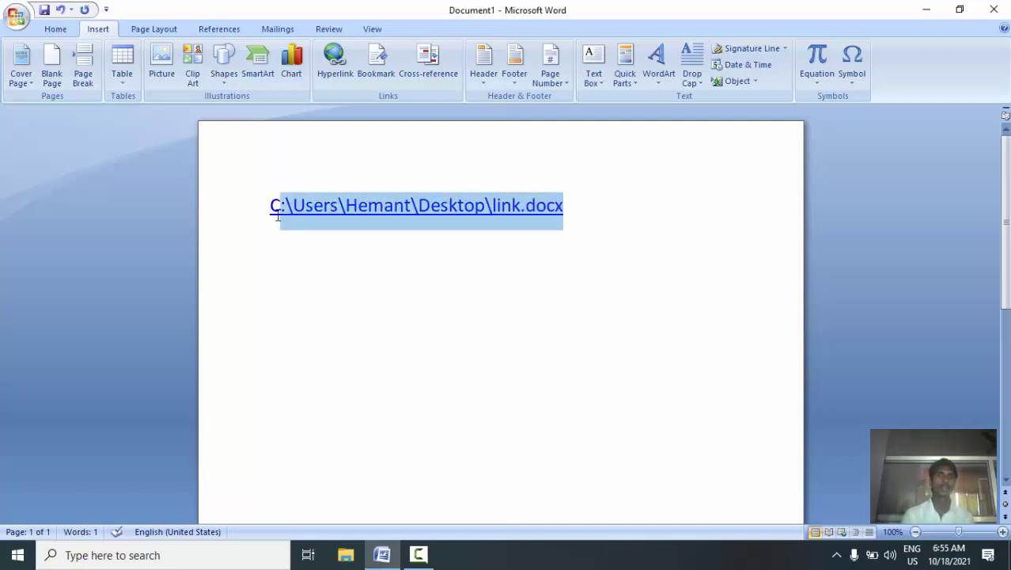
# Remove the hyperlink from the link.docx path, then delete the path text and undo the deletion.
pyautogui.rightClick(420, 216)
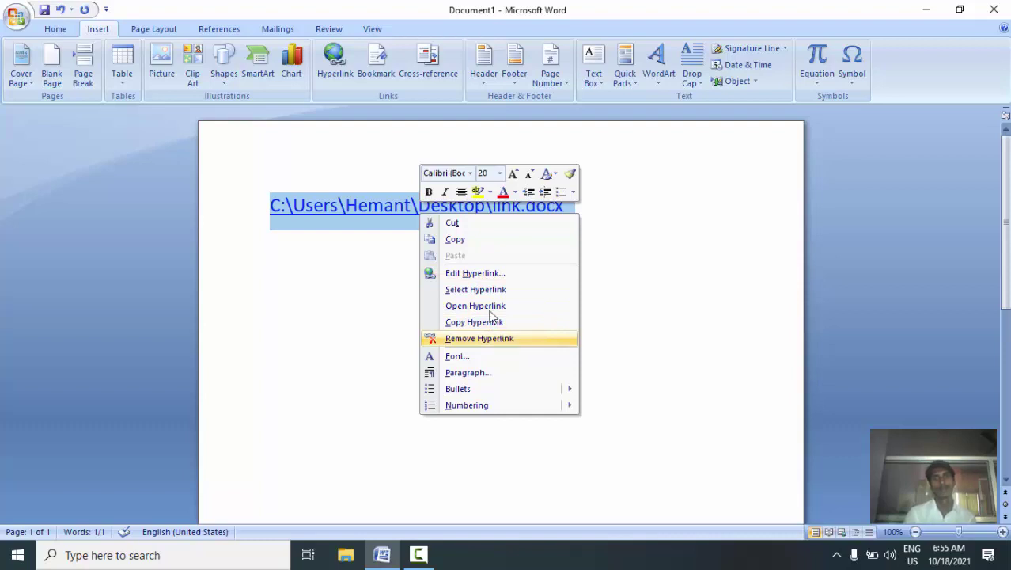
pyautogui.click(481, 274)
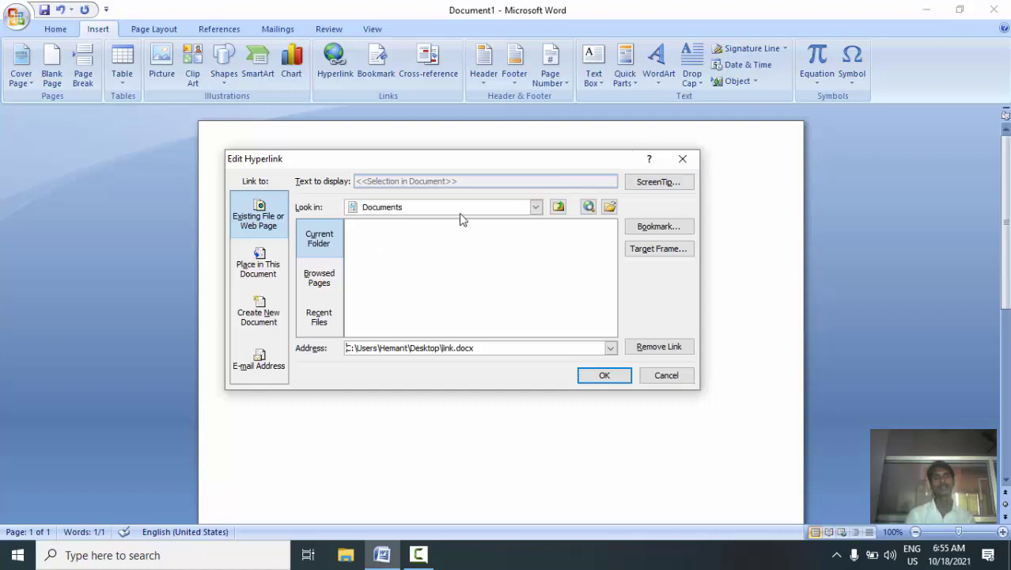
pyautogui.click(647, 350)
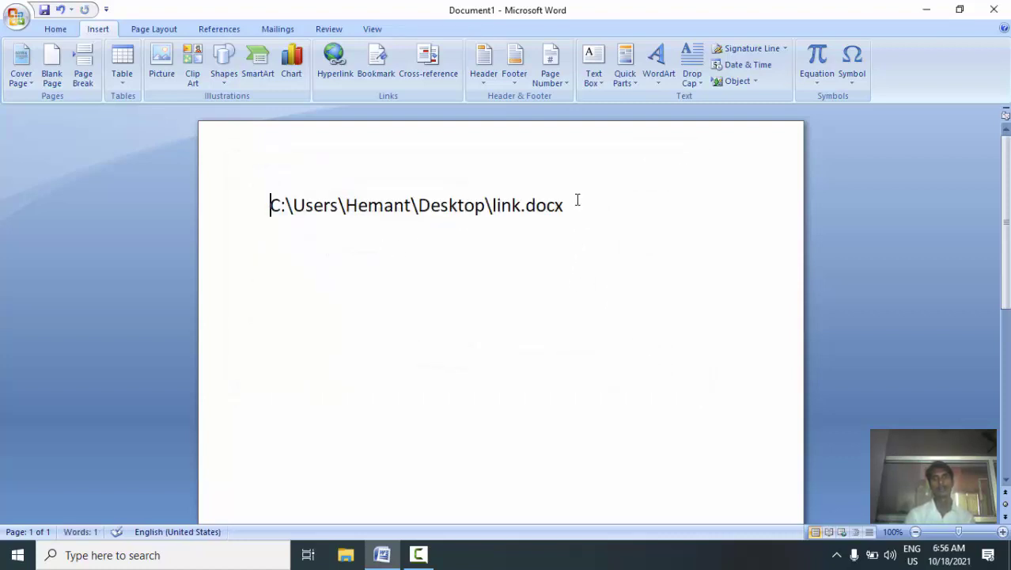
pyautogui.moveTo(571, 202); pyautogui.dragTo(264, 216)
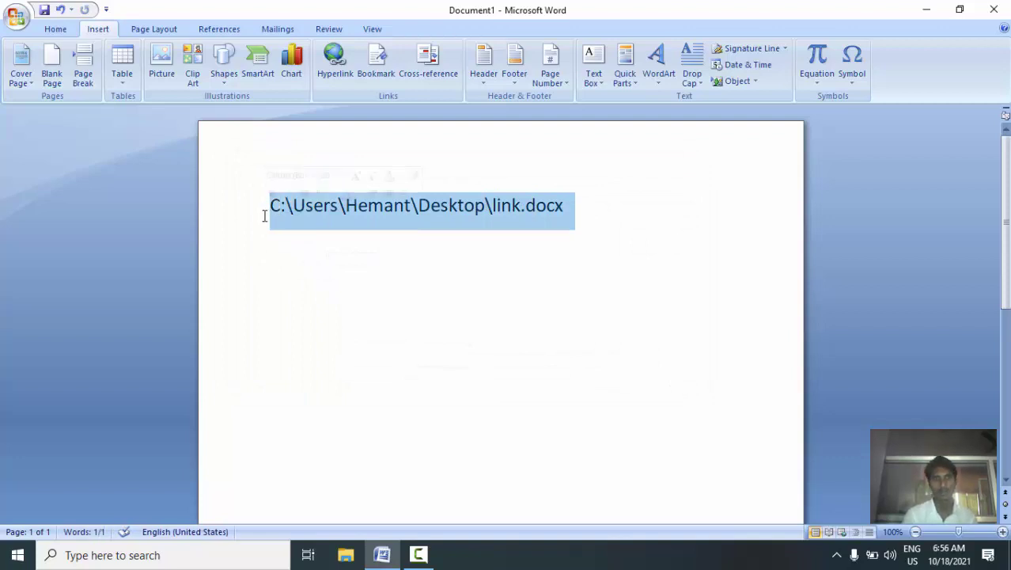
pyautogui.press('Delete')
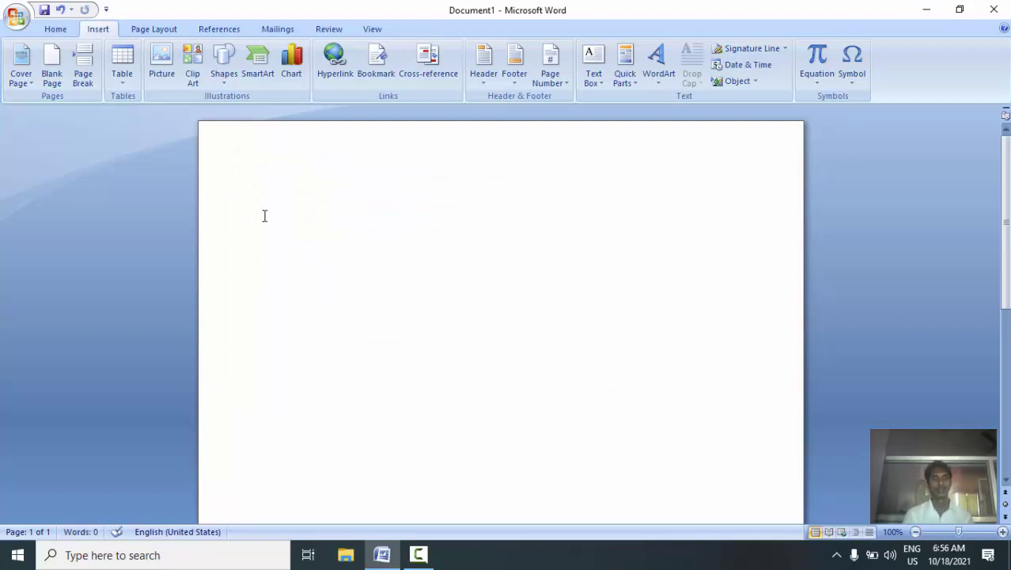
pyautogui.hotkey('ctrl', 'z')
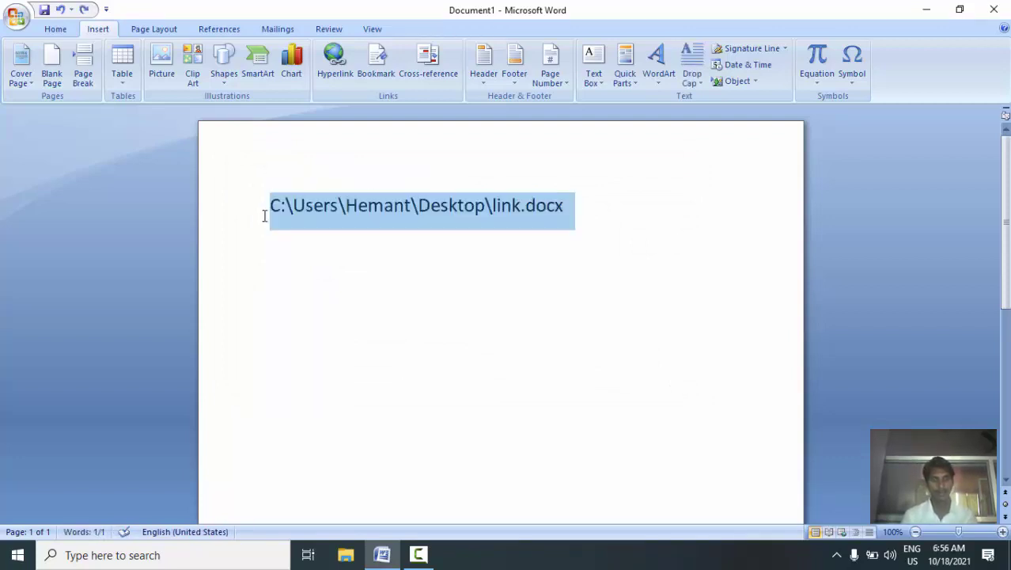
# Turn the path into an 'Open File' hyperlink to the Desktop link file and follow it.
pyautogui.rightClick(305, 207)
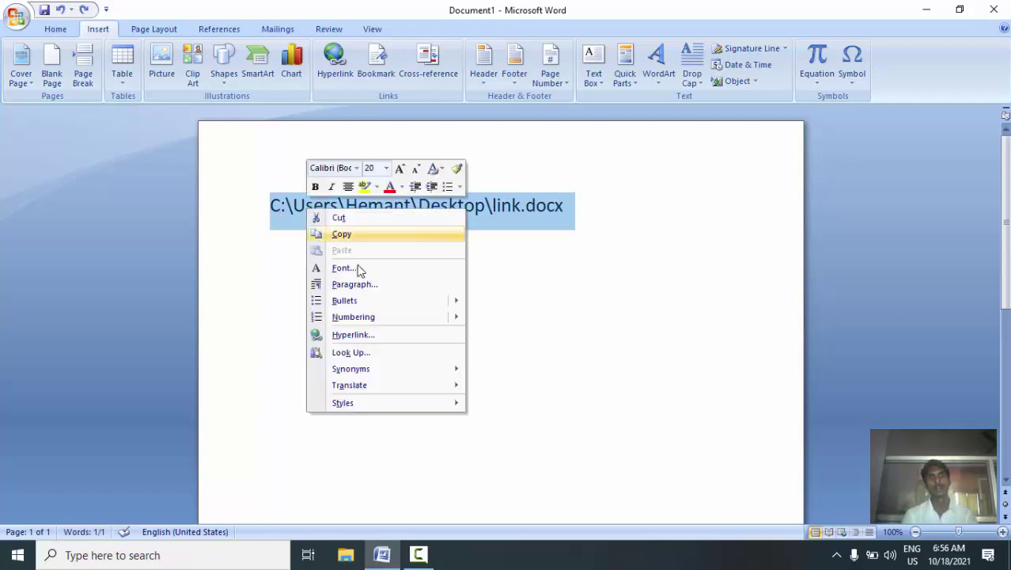
pyautogui.click(371, 336)
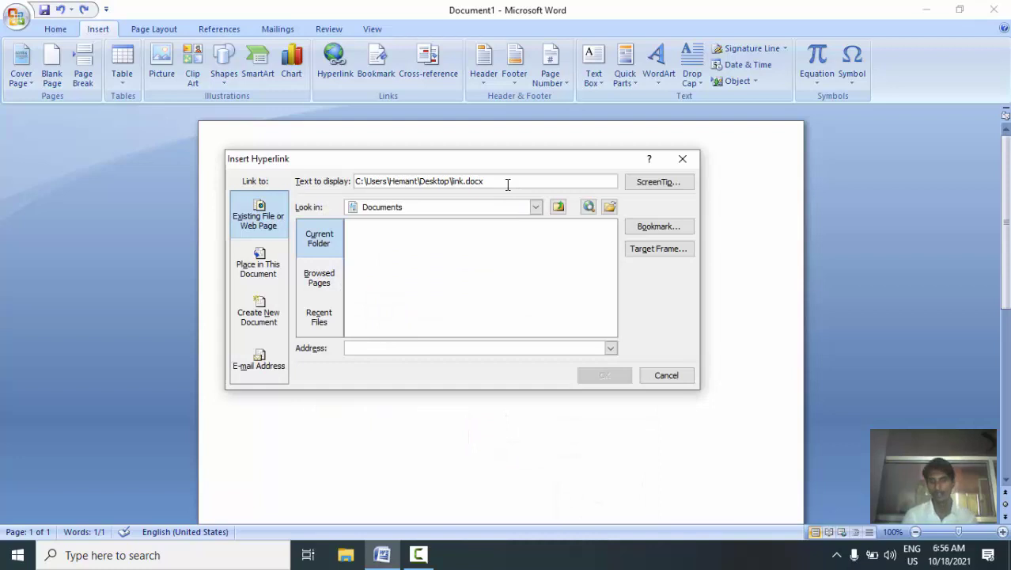
pyautogui.press('BackSpace')
pyautogui.press('BackSpace')
pyautogui.press('BackSpace')
pyautogui.press('BackSpace')
pyautogui.press('BackSpace')
pyautogui.press('BackSpace')
pyautogui.press('BackSpace')
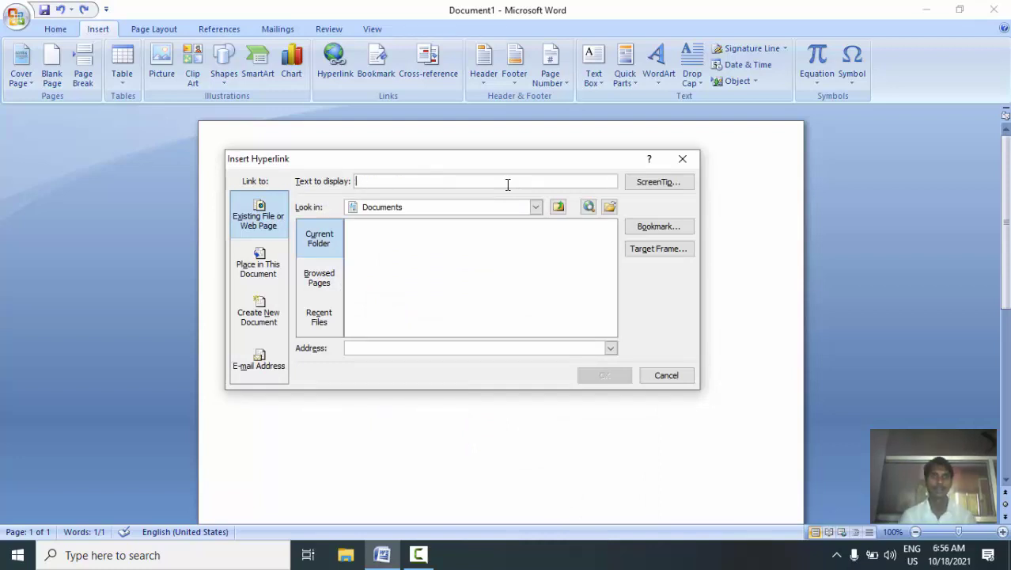
pyautogui.write('Ope')
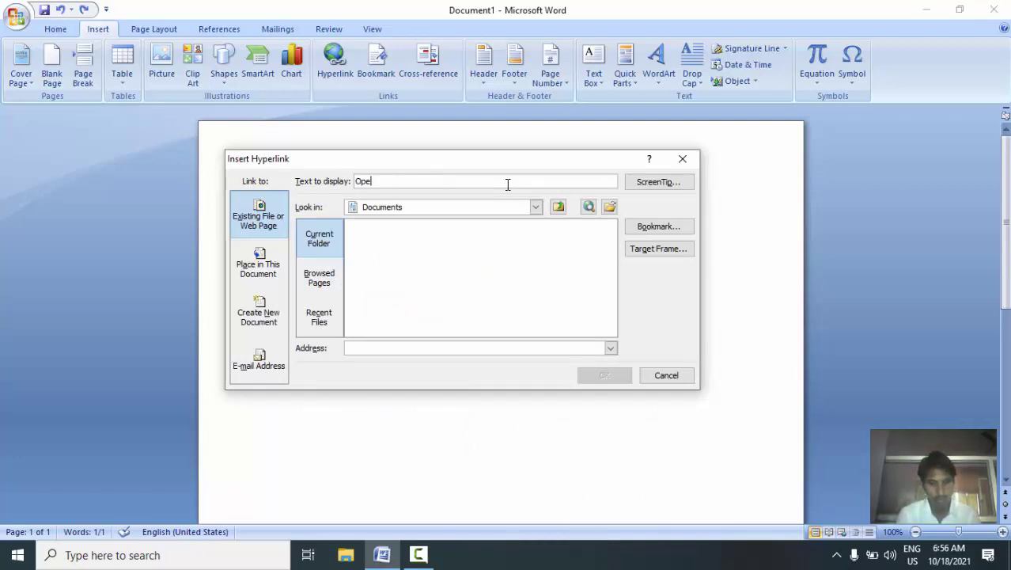
pyautogui.write('n File')
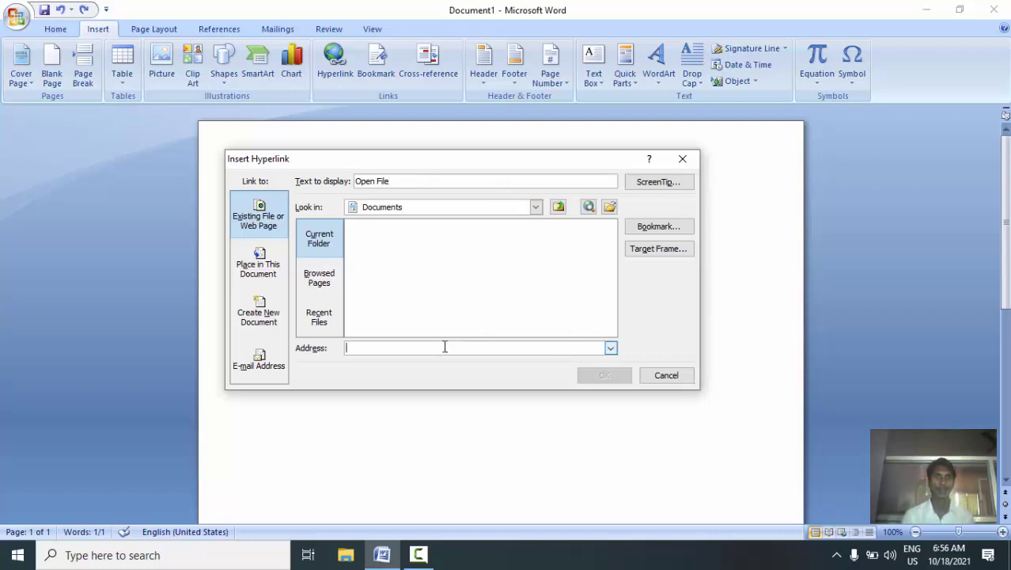
pyautogui.click(610, 348)
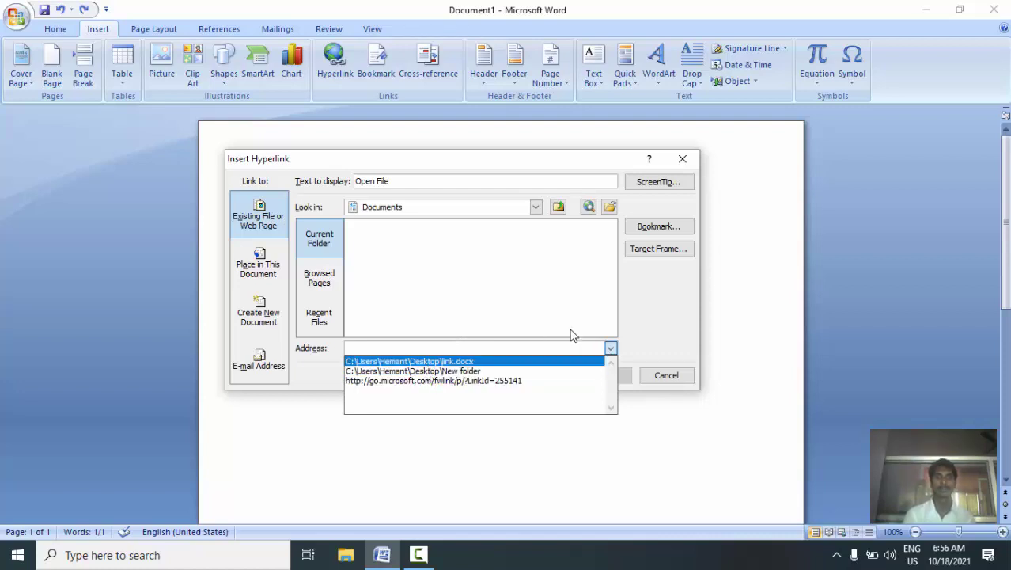
pyautogui.click(610, 349)
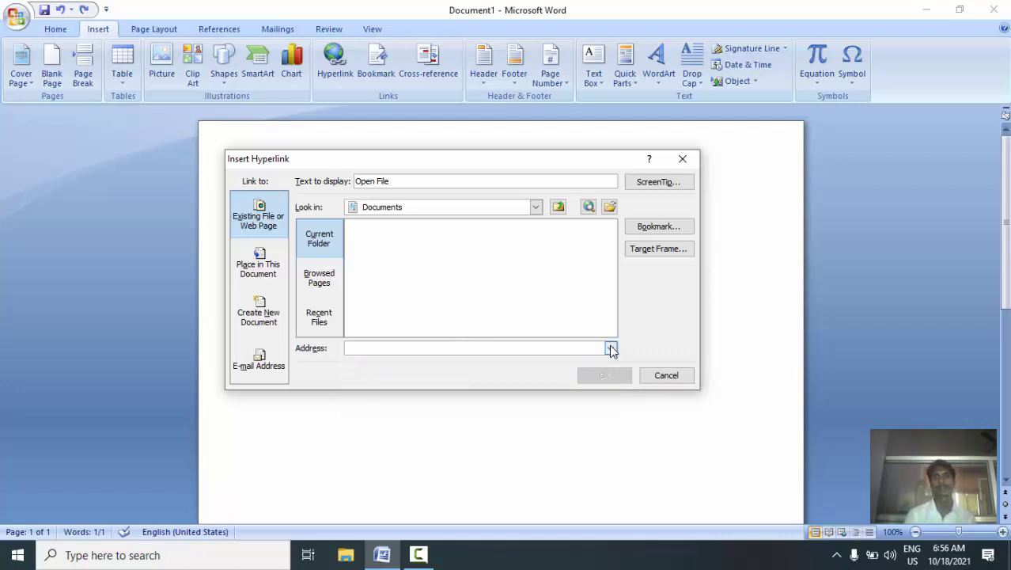
pyautogui.click(536, 209)
pyautogui.click(390, 246)
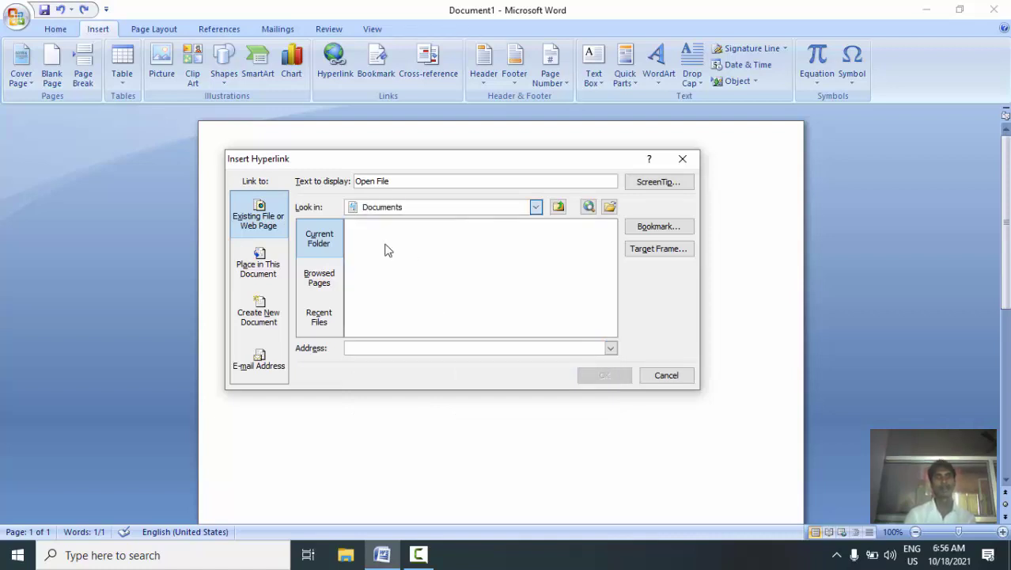
pyautogui.doubleClick(366, 239)
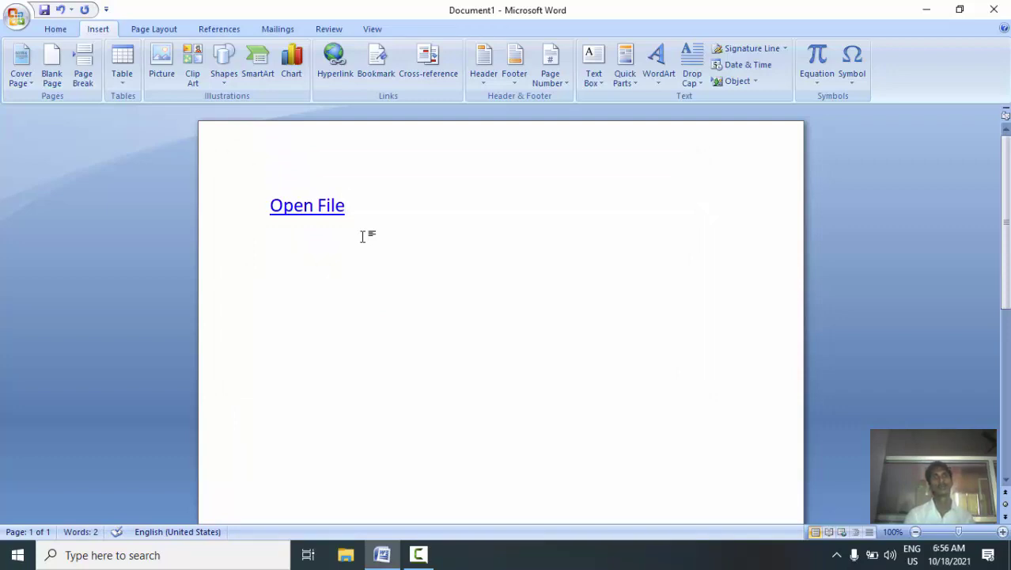
pyautogui.keyDown('ctrl'); pyautogui.click(292, 208); pyautogui.keyUp('ctrl')
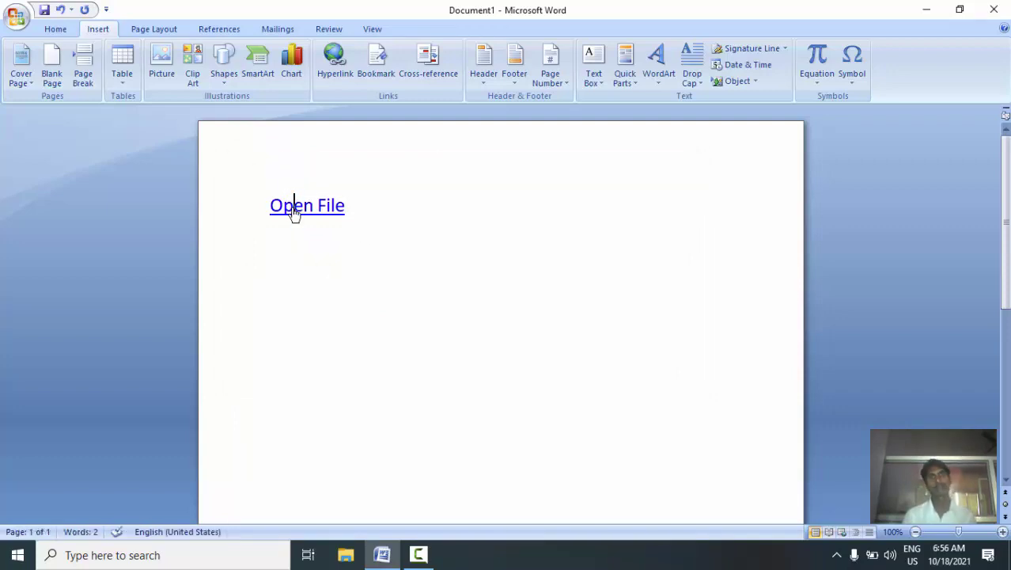
# Let the link document open, close it, reopen and close it from the desktop, then delete the Open File hyperlink.
pyautogui.click(555, 335)
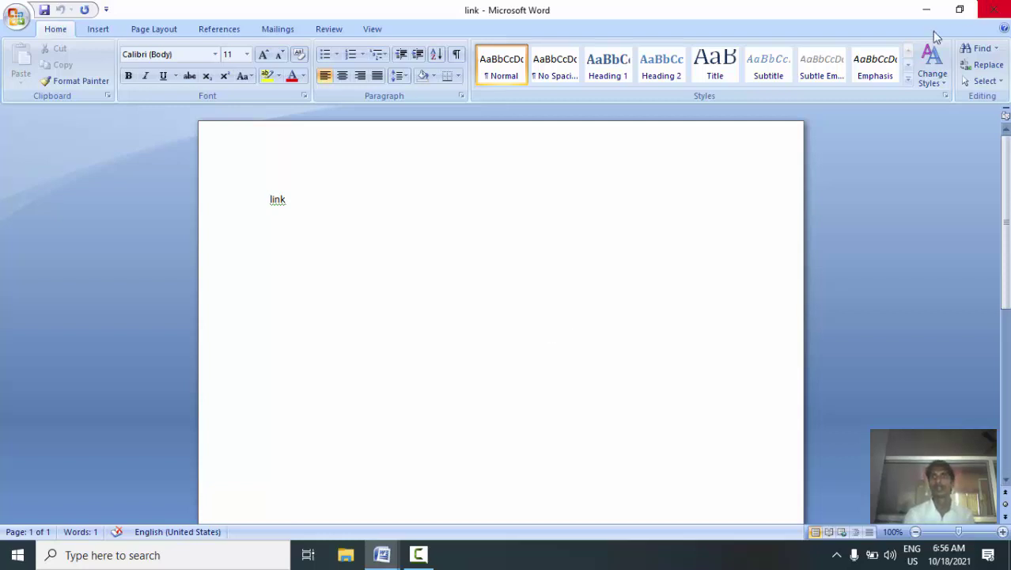
pyautogui.click(993, 9)
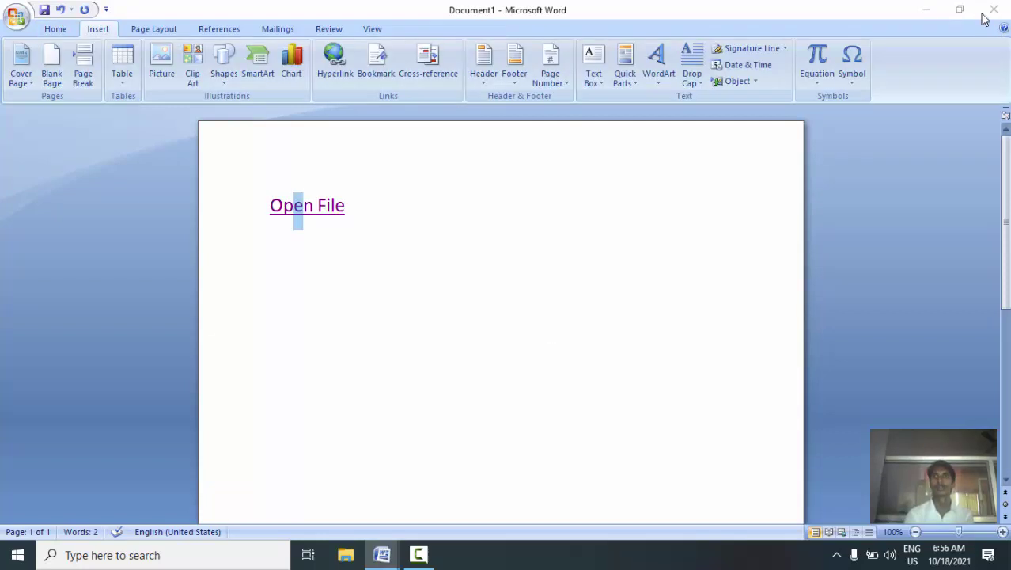
pyautogui.click(924, 10)
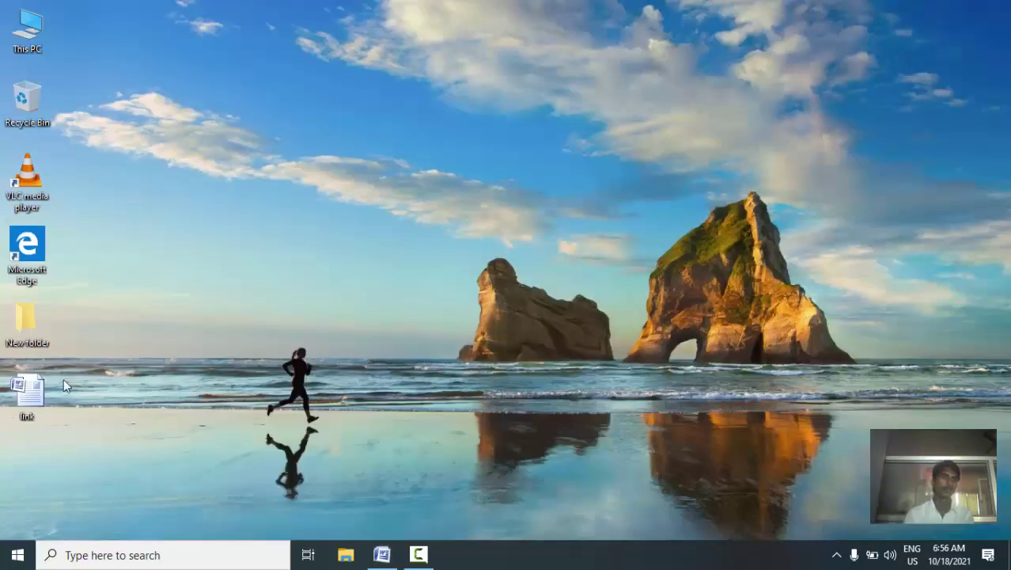
pyautogui.click(40, 392)
pyautogui.press('Return')
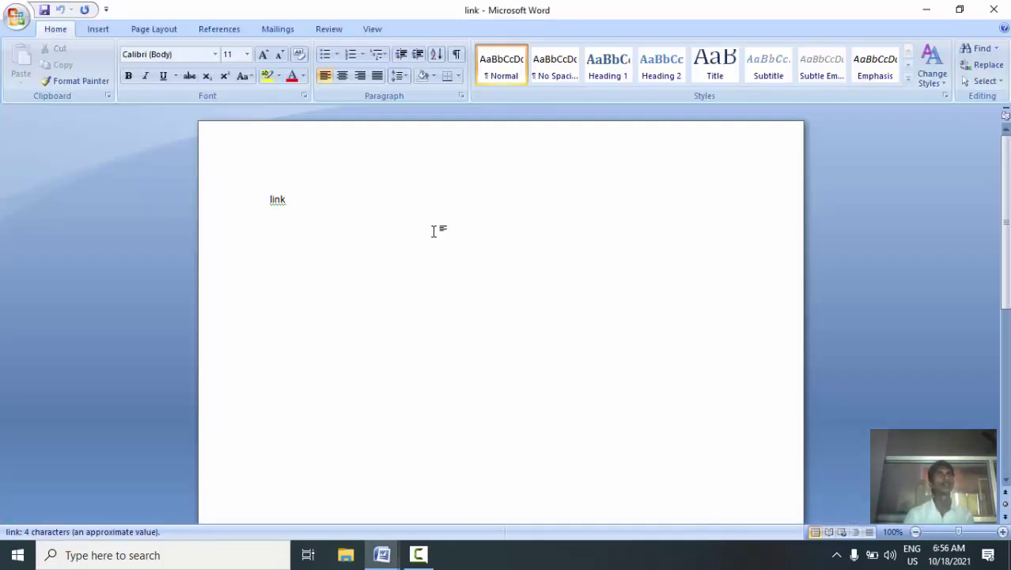
pyautogui.click(990, 11)
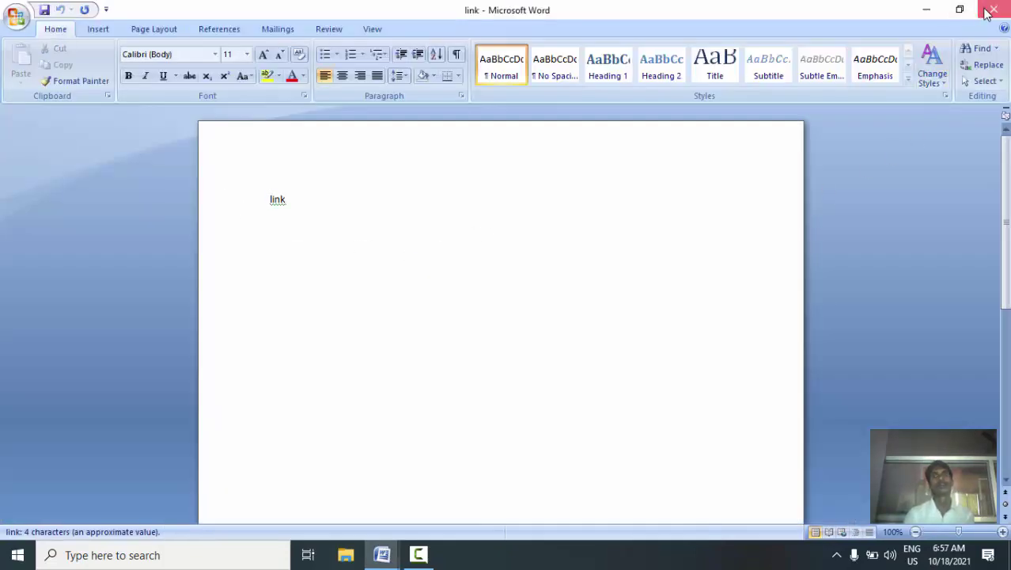
pyautogui.tripleClick(389, 218)
pyautogui.press('Delete')
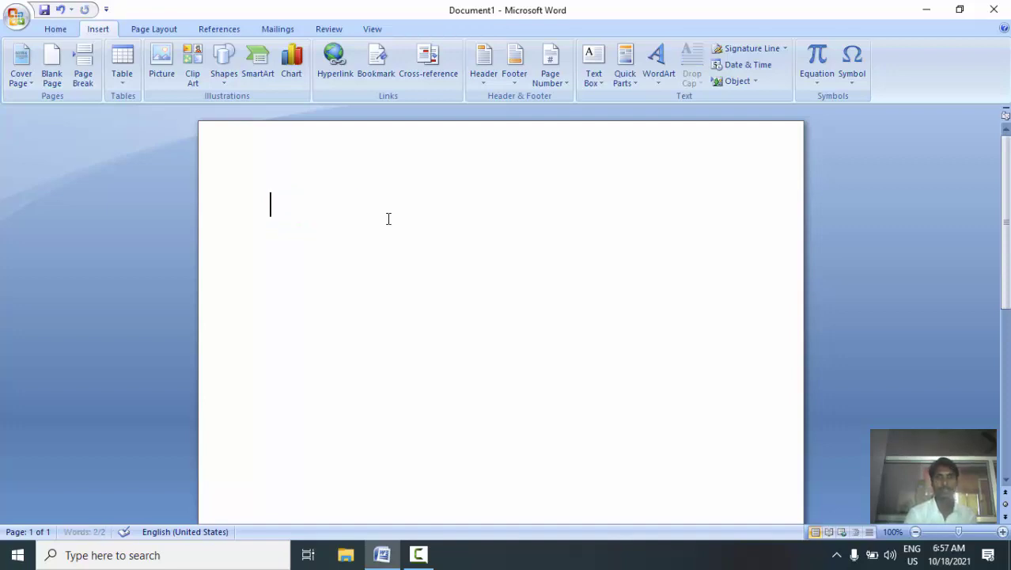
# Insert an e-mail hyperlink with display text 'open my email' pointing to the user's e-mail address.
pyautogui.click(336, 80)
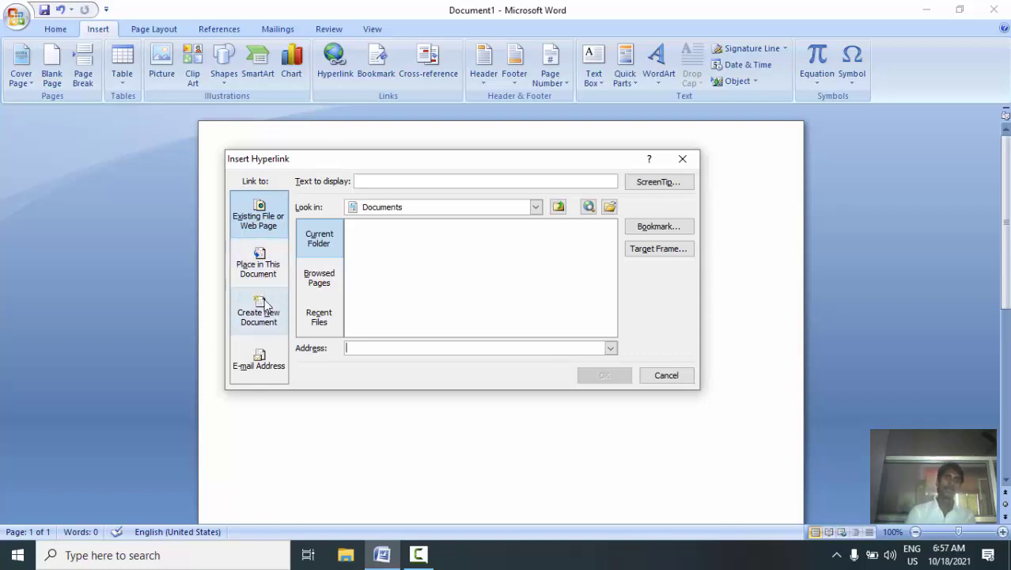
pyautogui.click(261, 360)
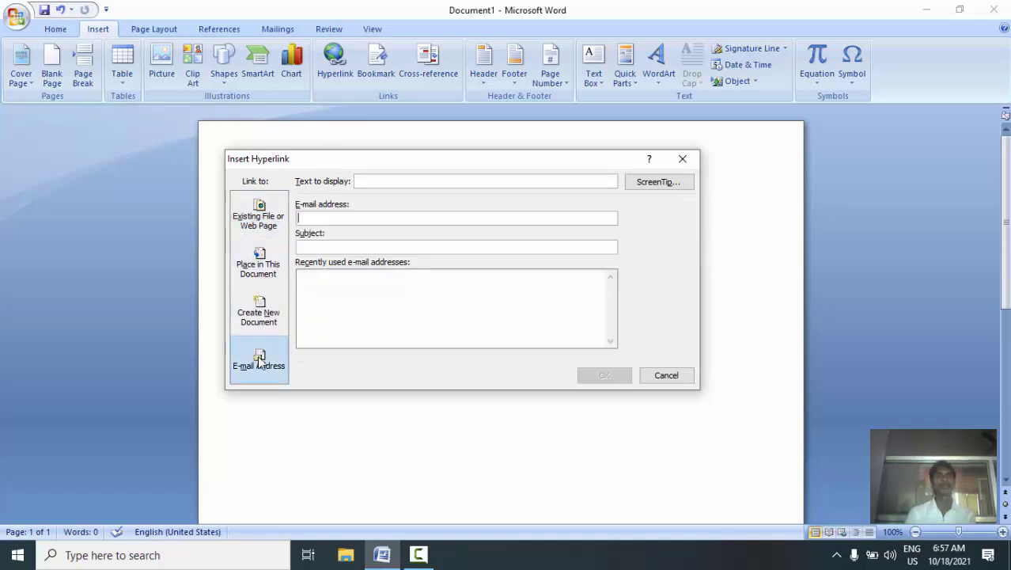
pyautogui.click(438, 182)
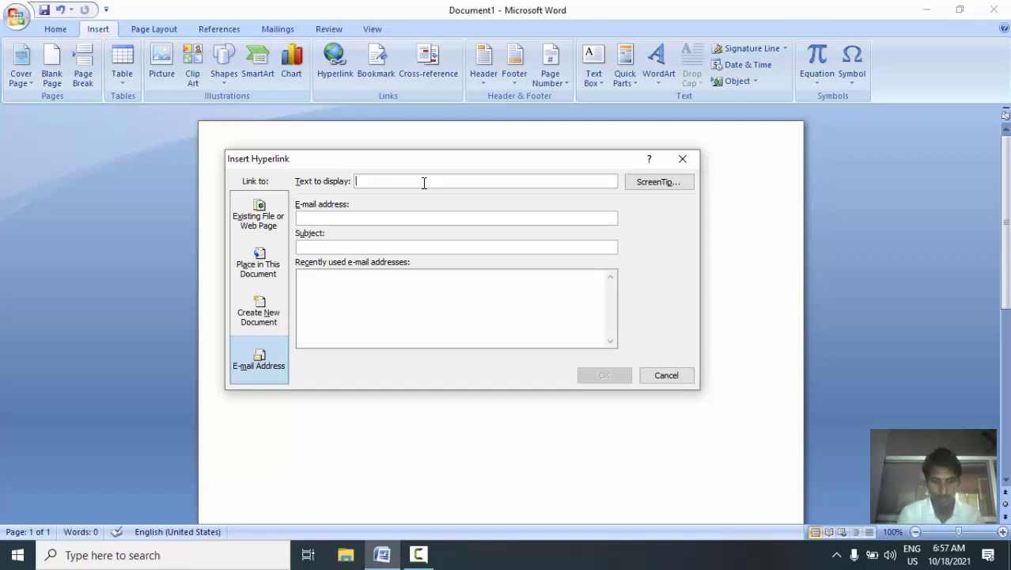
pyautogui.write('open my ')
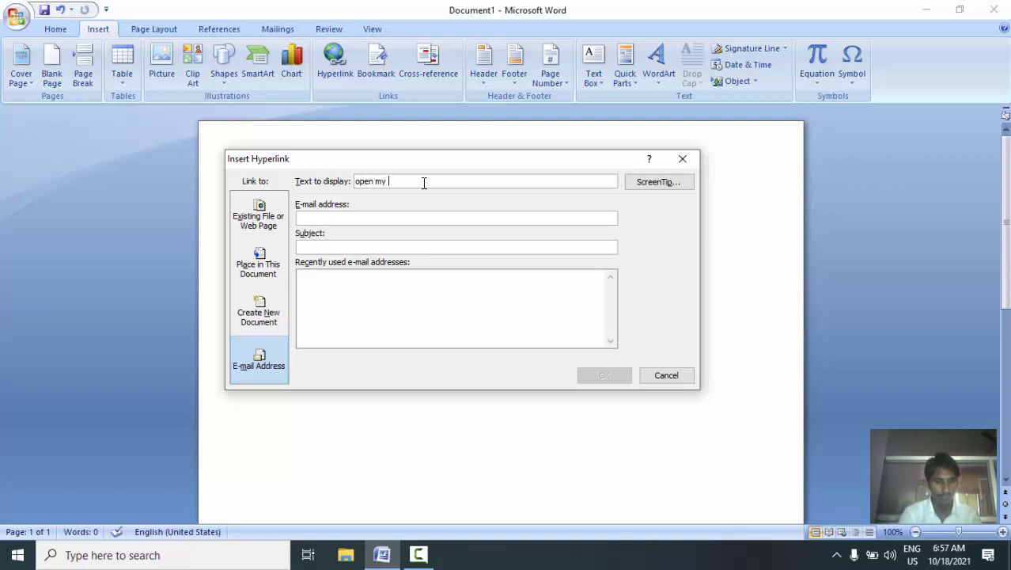
pyautogui.write('email')
pyautogui.press('Tab')
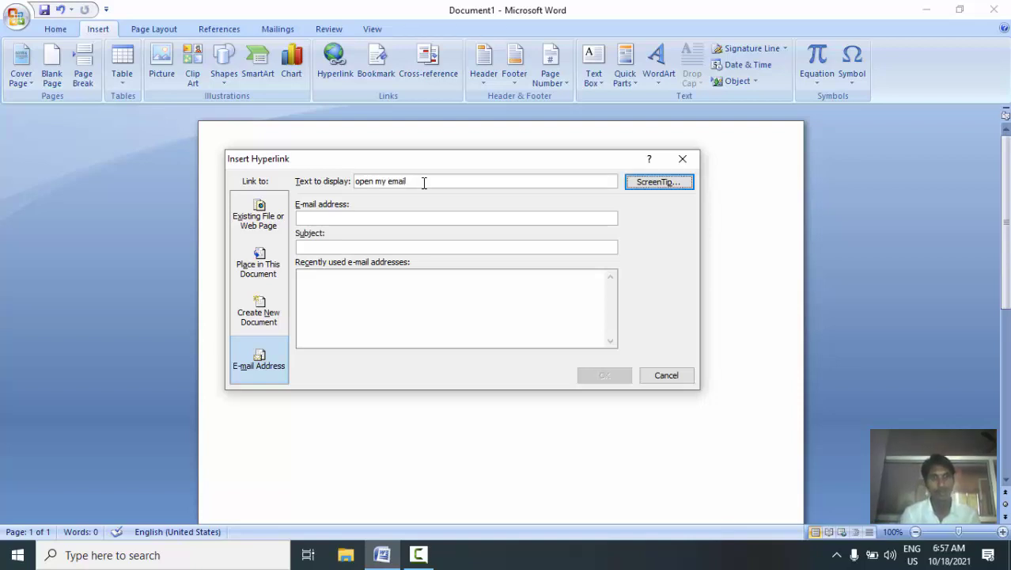
pyautogui.click(355, 219)
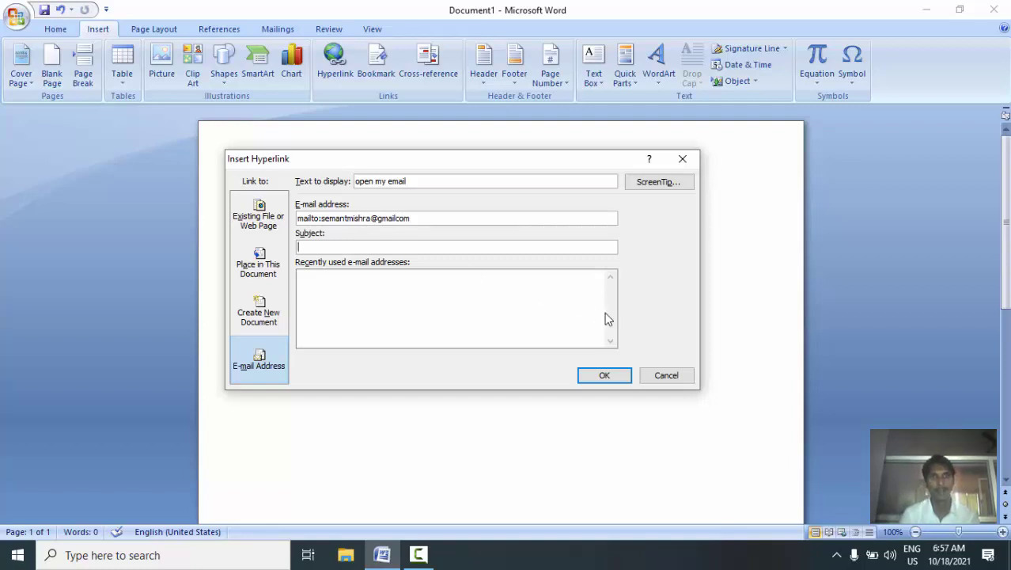
pyautogui.click(604, 377)
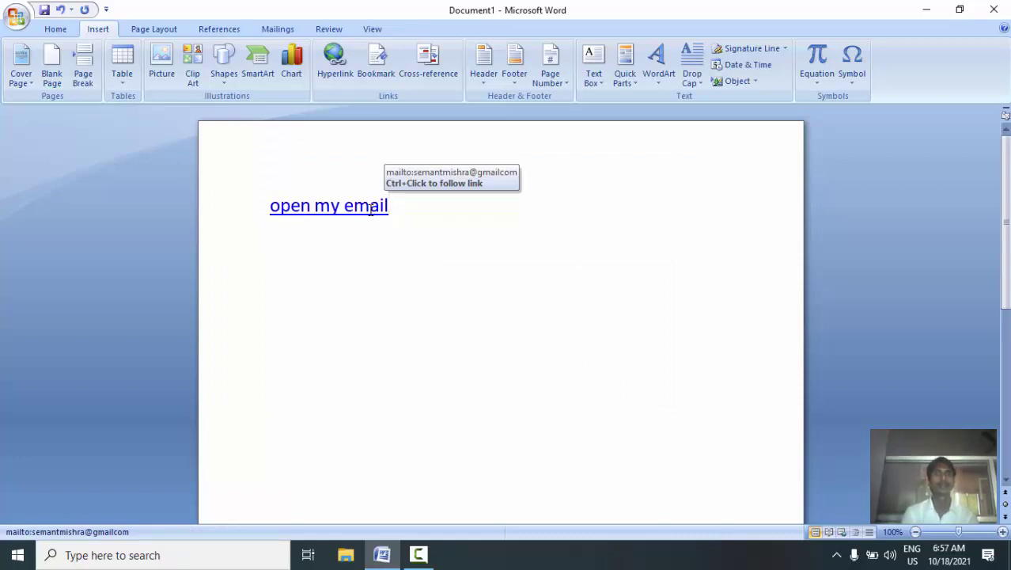
# Test the open my email link in Outlook, cancel its startup wizard, then delete the link.
pyautogui.keyDown('ctrl'); pyautogui.click(369, 209); pyautogui.keyUp('ctrl')
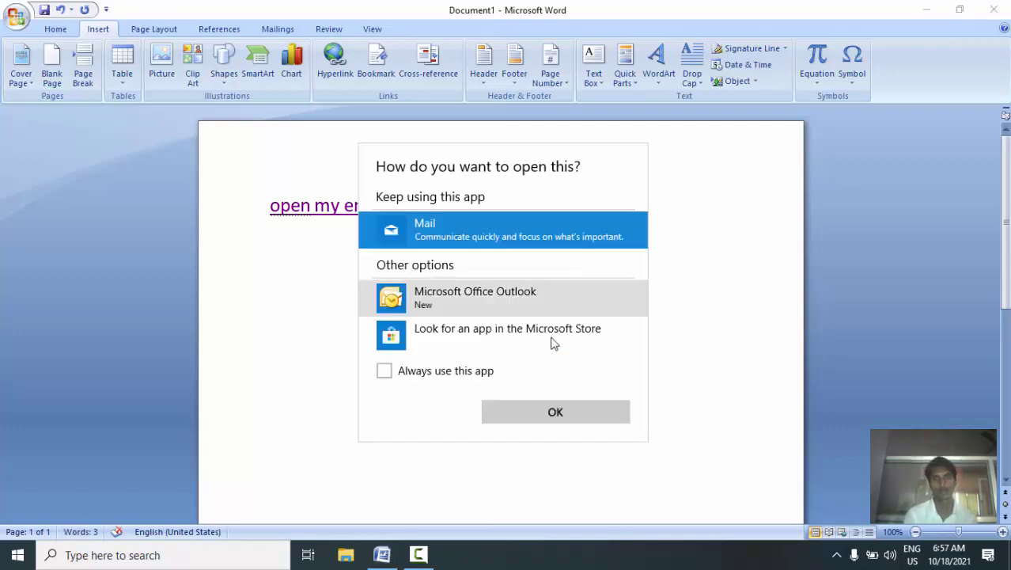
pyautogui.doubleClick(474, 309)
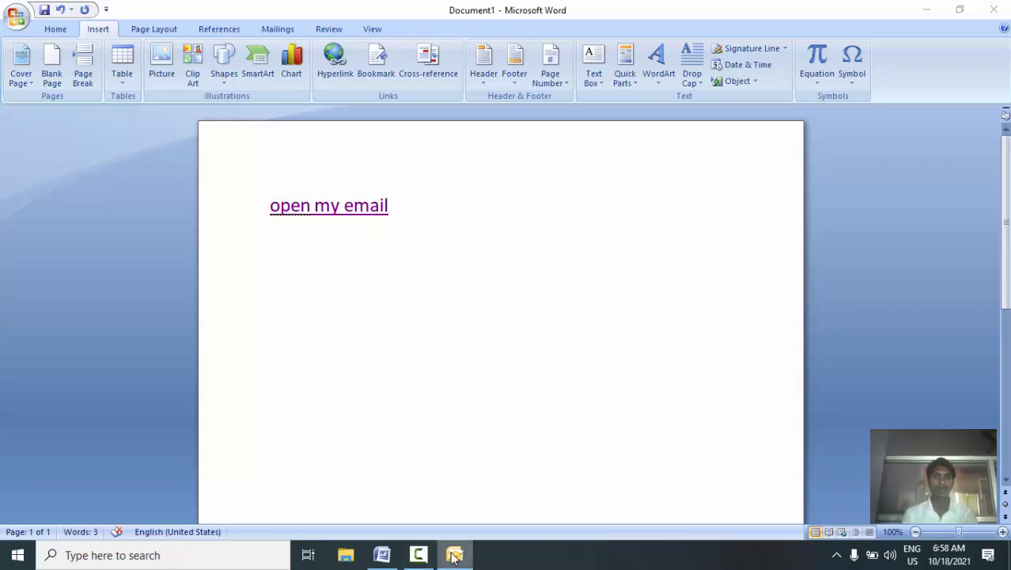
pyautogui.click(454, 556)
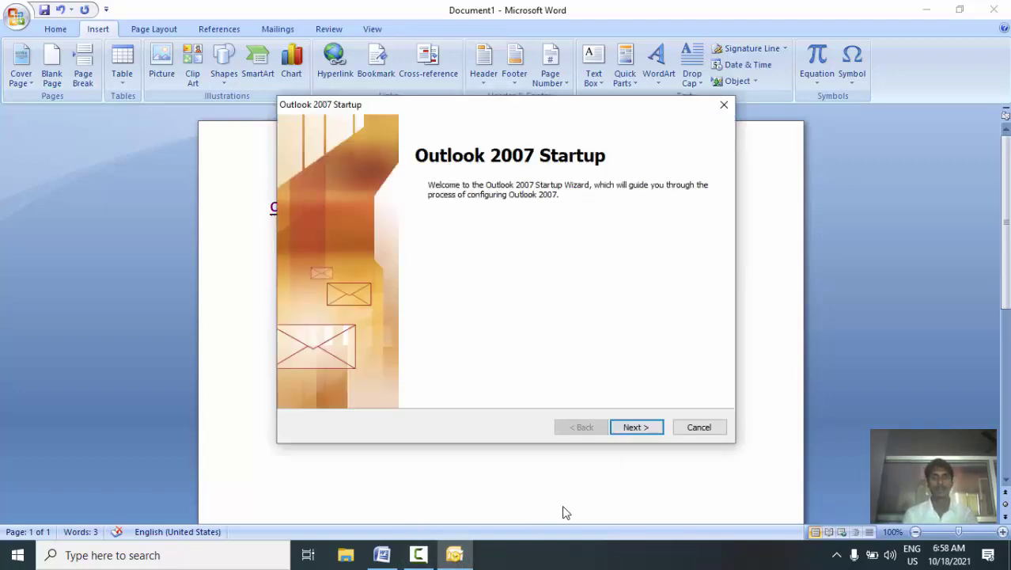
pyautogui.click(704, 427)
pyautogui.click(571, 330)
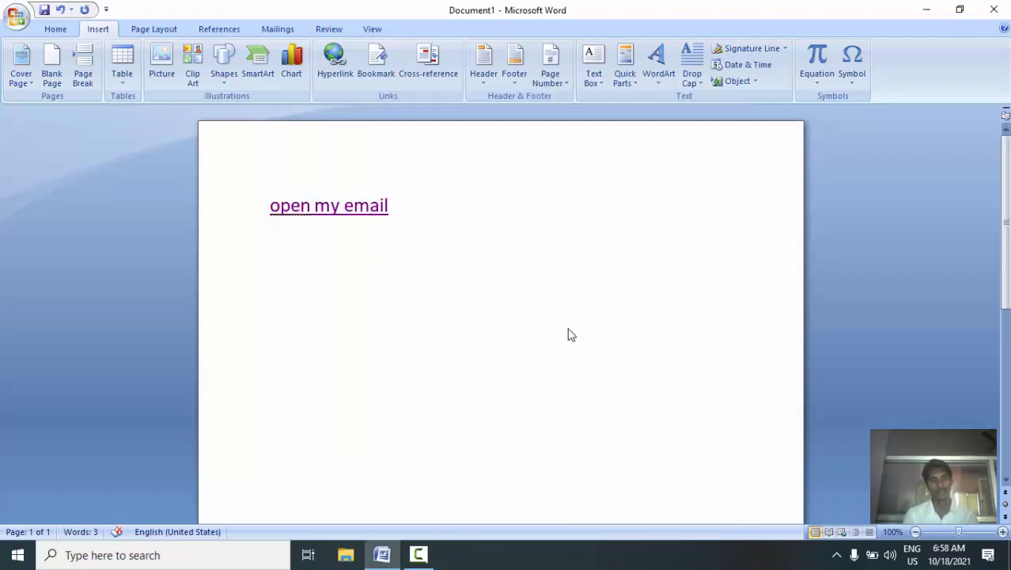
pyautogui.hotkey('ctrl', 'a')
pyautogui.press('Delete')
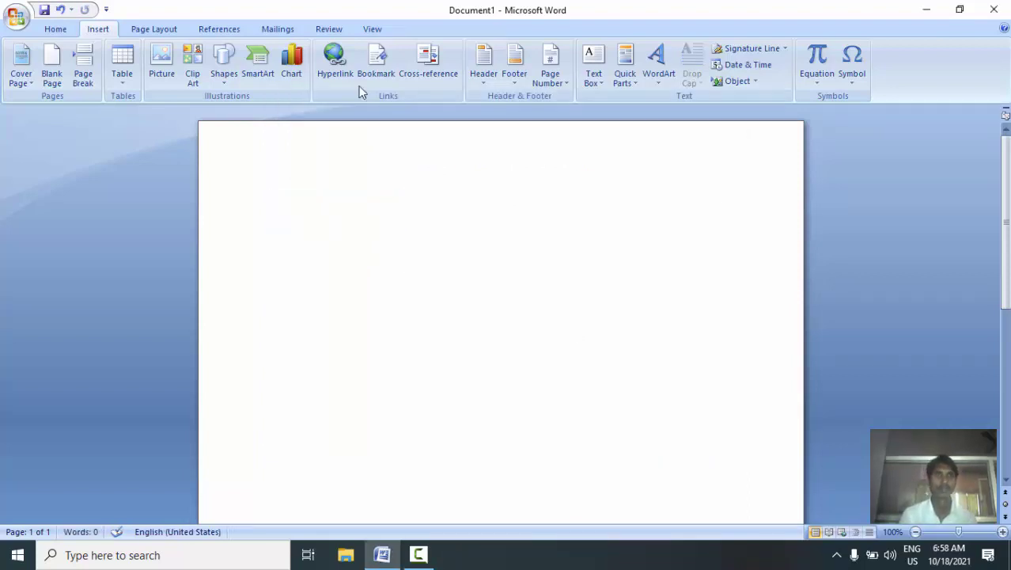
pyautogui.click(335, 62)
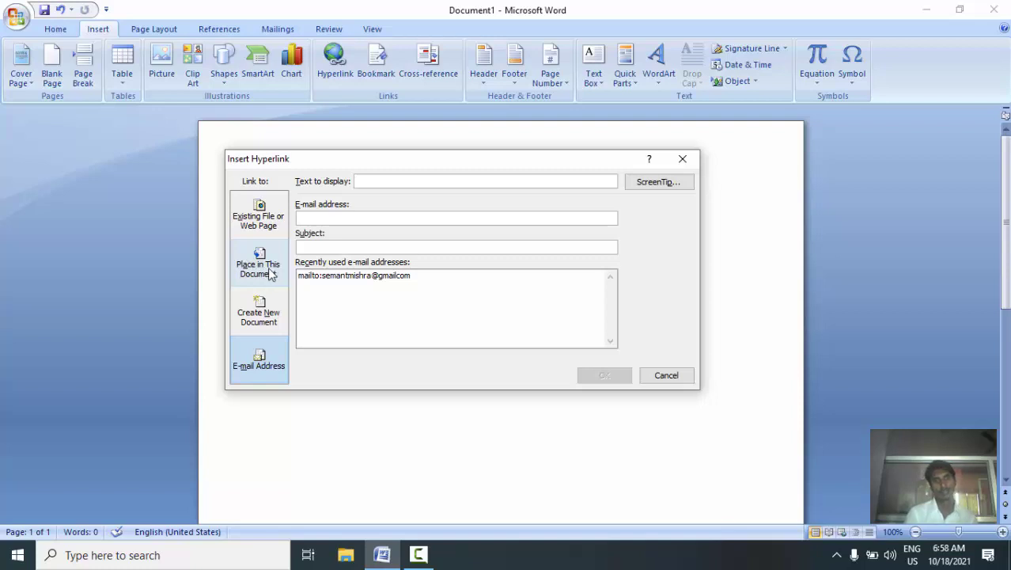
pyautogui.click(277, 273)
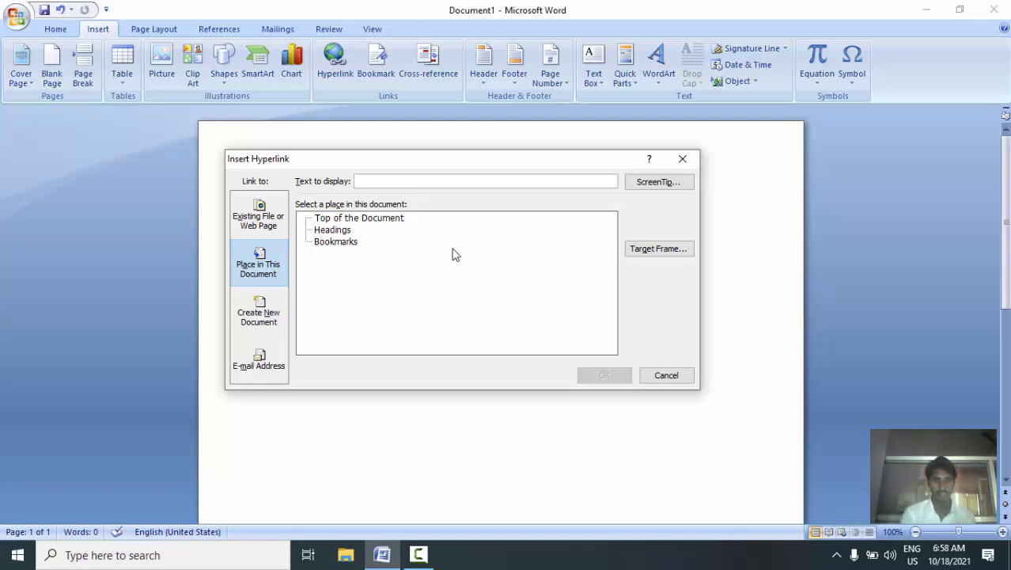
pyautogui.click(422, 554)
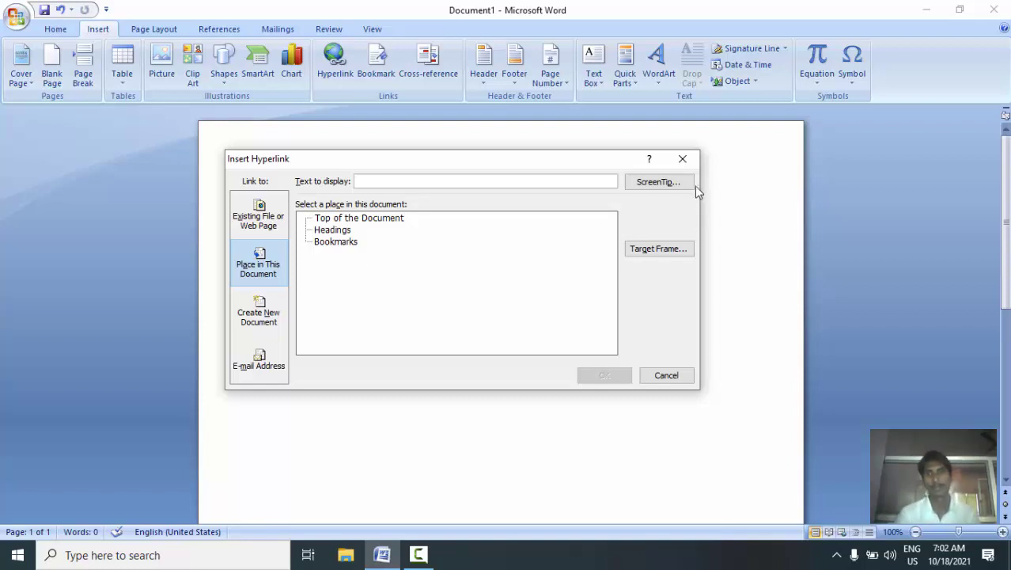
pyautogui.click(682, 161)
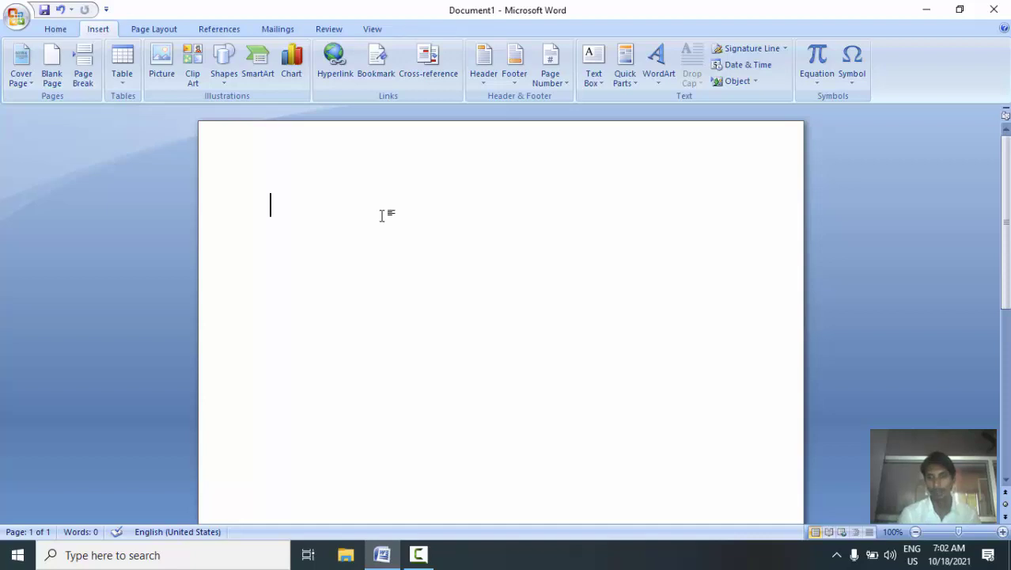
# Insert page breaks until the document reaches 13 pages, then jump to the last page.
pyautogui.hotkey('ctrl', 'Return')
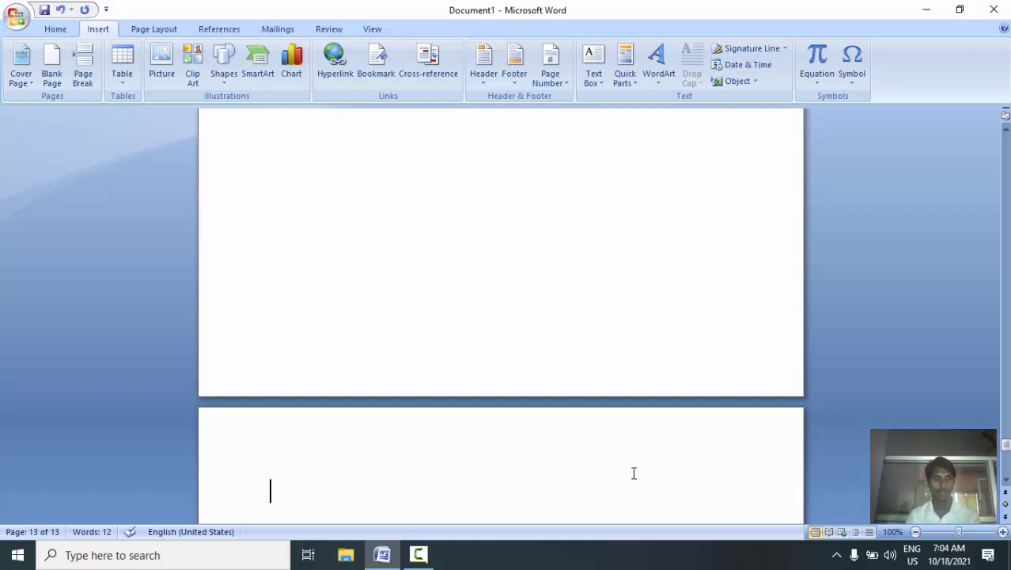
pyautogui.scroll(-5, 633, 473)
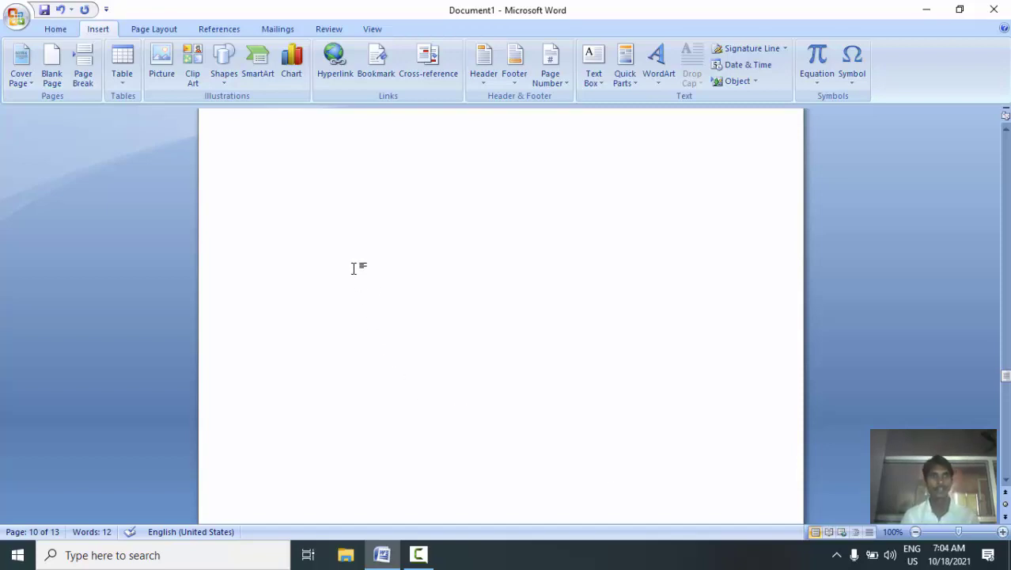
pyautogui.hotkey('ctrl', 'End')
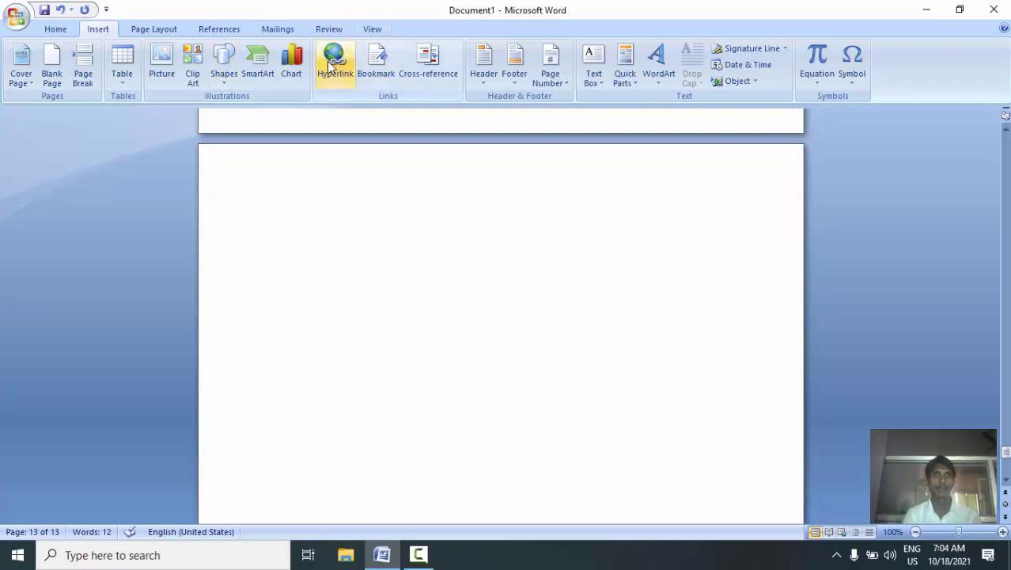
# Insert a 'Top of the Document' hyperlink on page 13 and follow it back to page 1.
pyautogui.click(334, 61)
pyautogui.click(258, 266)
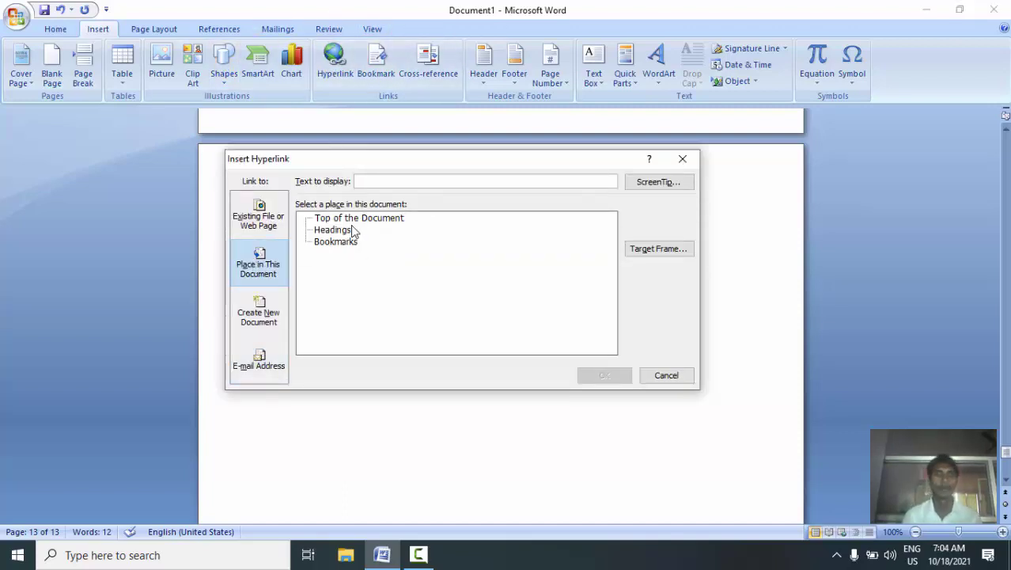
pyautogui.click(351, 229)
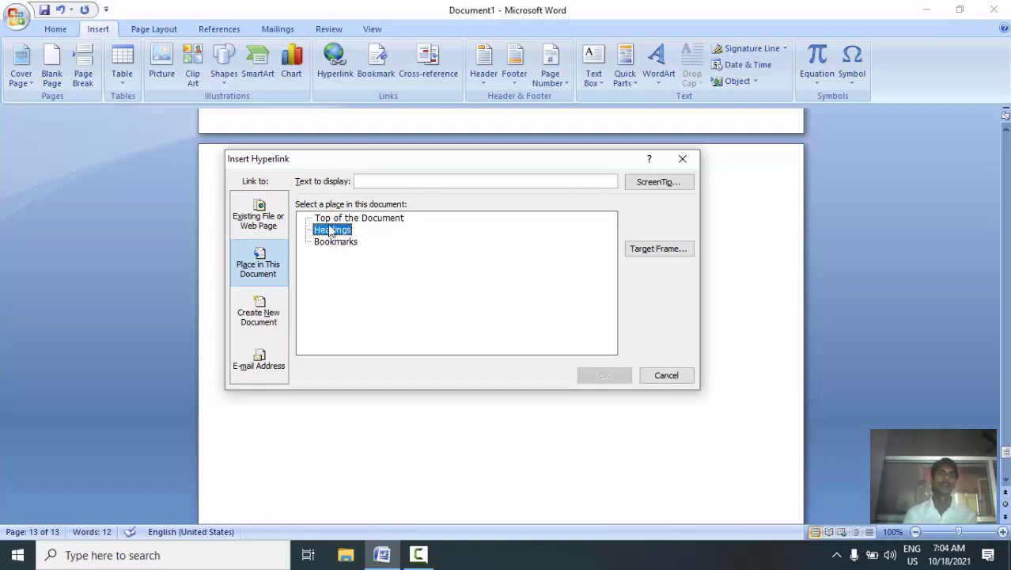
pyautogui.click(336, 242)
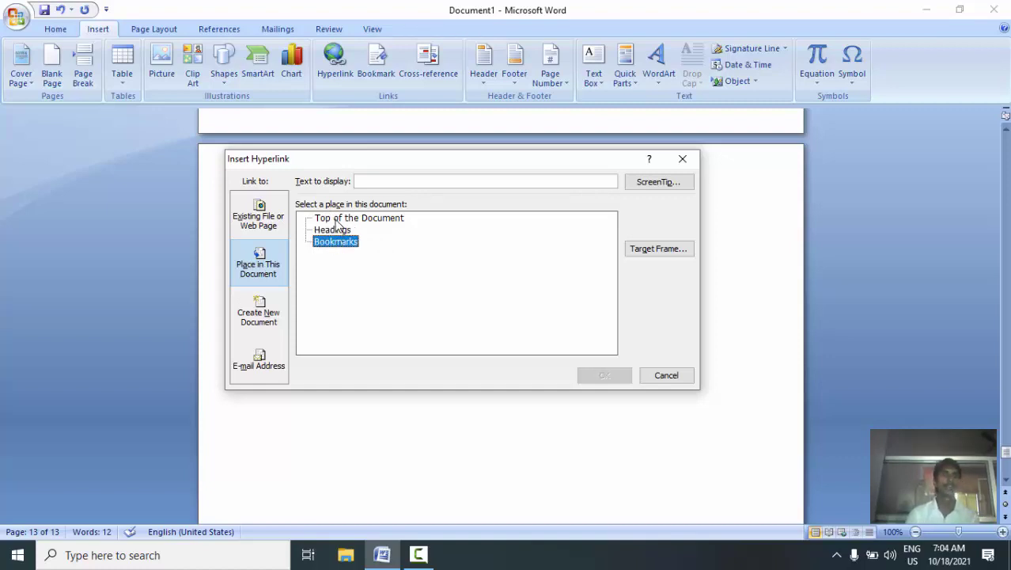
pyautogui.click(337, 220)
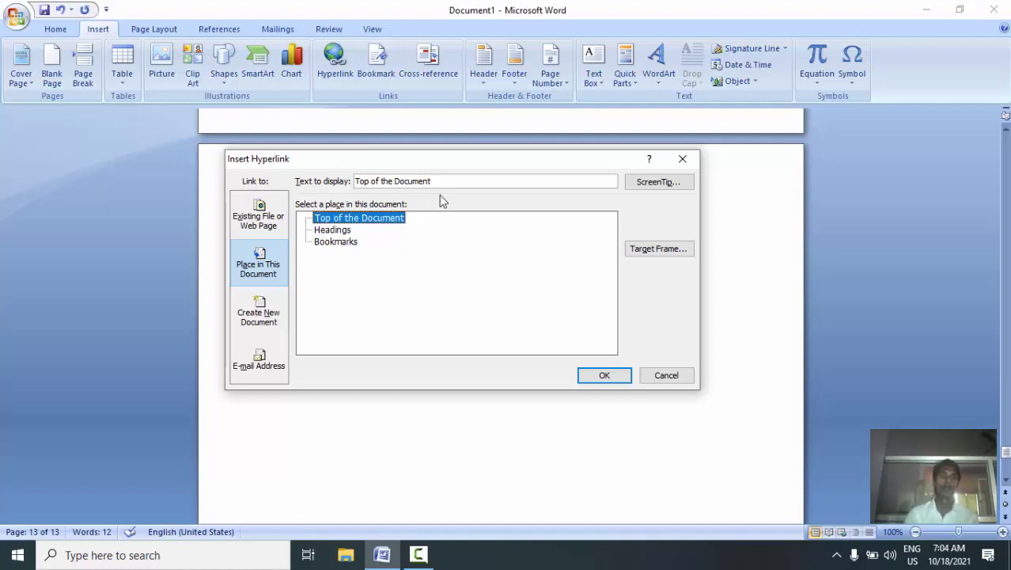
pyautogui.click(593, 377)
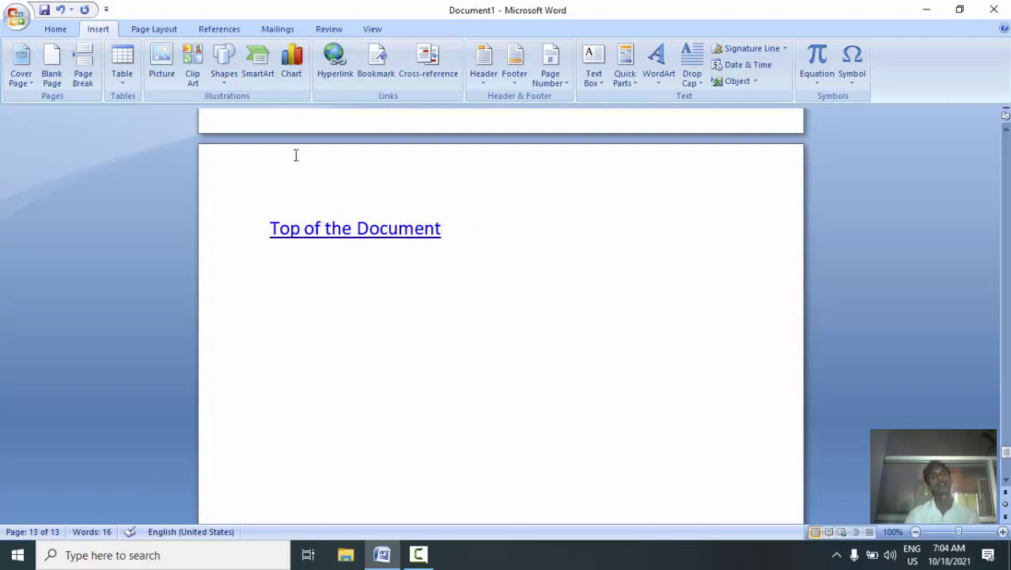
pyautogui.keyDown('ctrl'); pyautogui.click(409, 234); pyautogui.keyUp('ctrl')
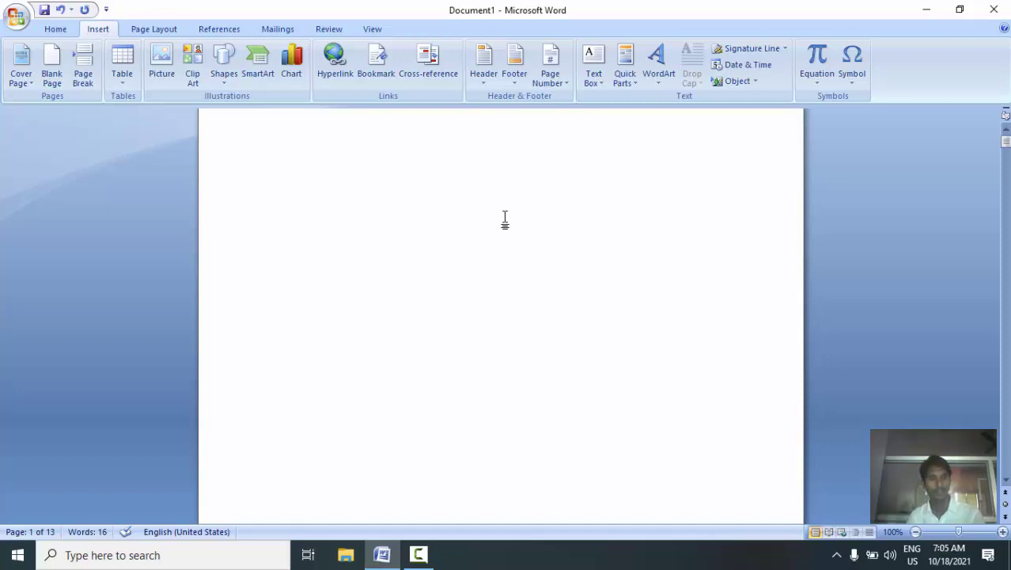
# Select and delete all content, then check the empty Headings list in Insert Hyperlink and cancel.
pyautogui.hotkey('ctrl', 'a')
pyautogui.press('Delete')
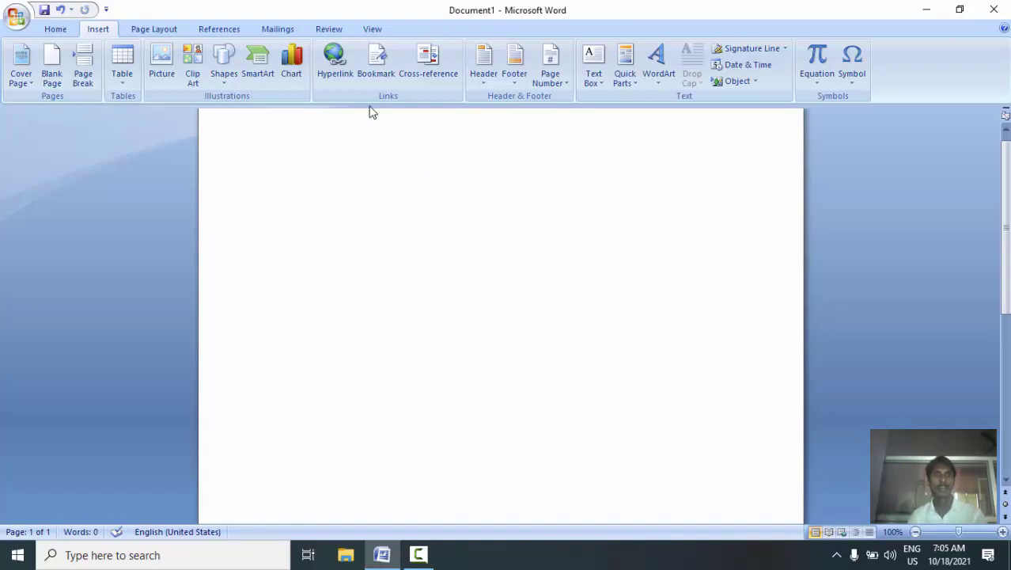
pyautogui.click(336, 69)
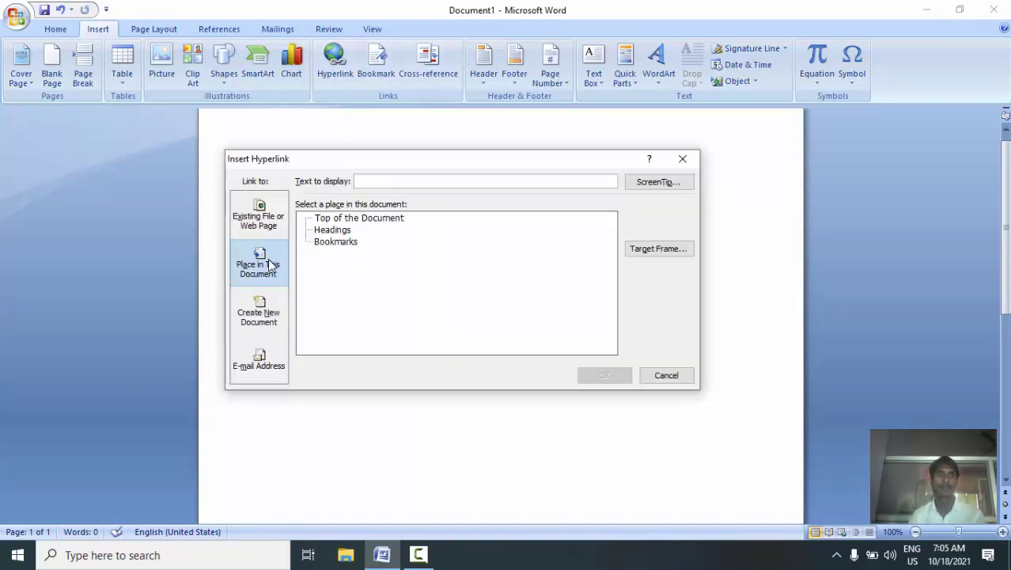
pyautogui.click(326, 233)
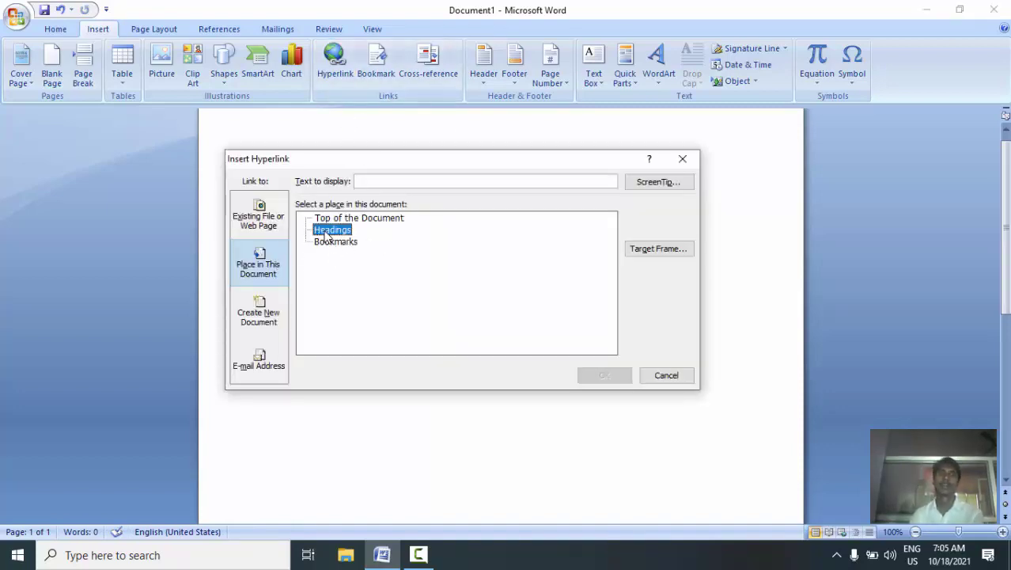
pyautogui.click(667, 375)
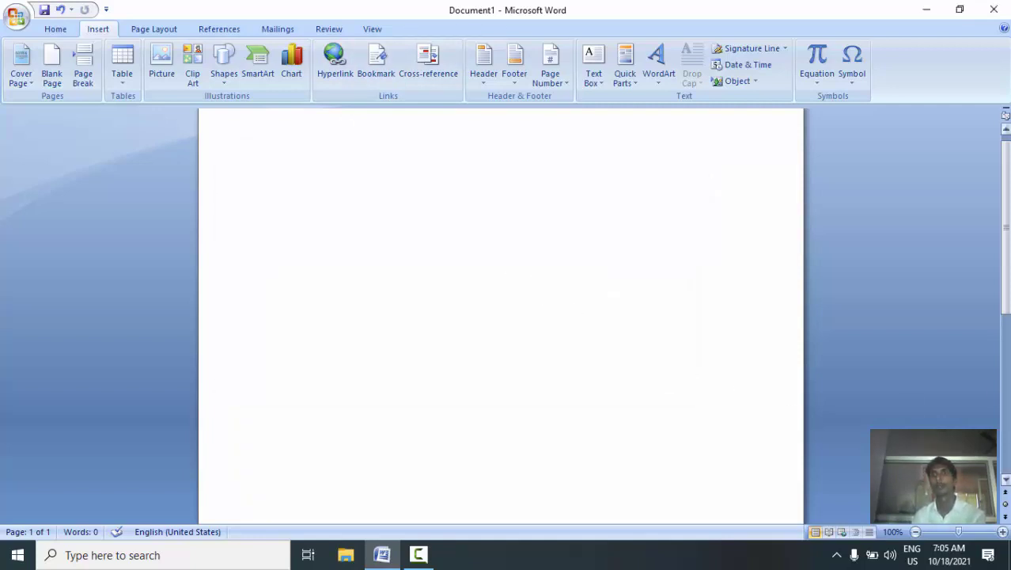
pyautogui.moveTo(1000, 229); pyautogui.dragTo(1000, 221)
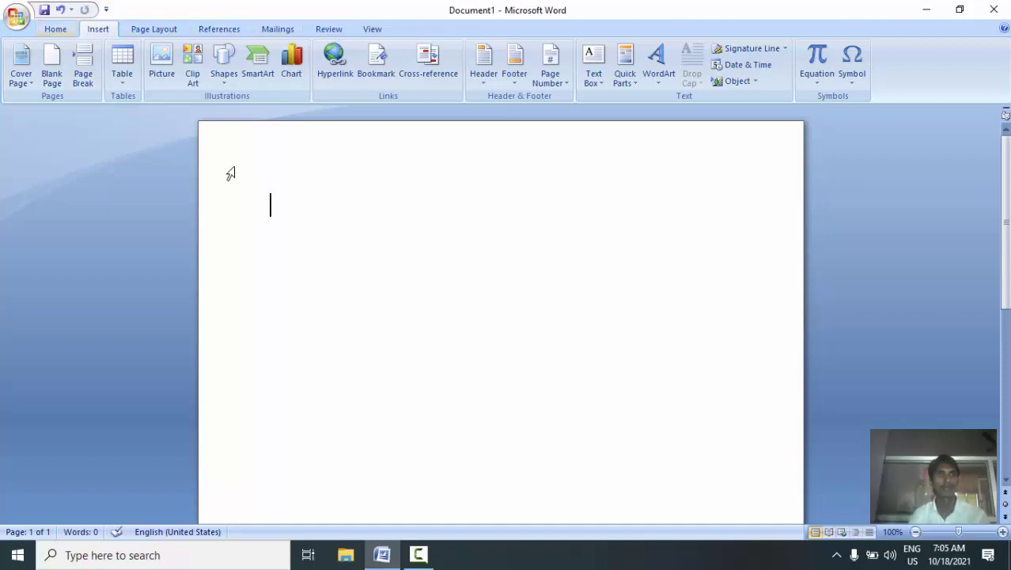
# Type Home, Insert, Page Layout and Refrence on separate lines and select all four.
pyautogui.write('Home')
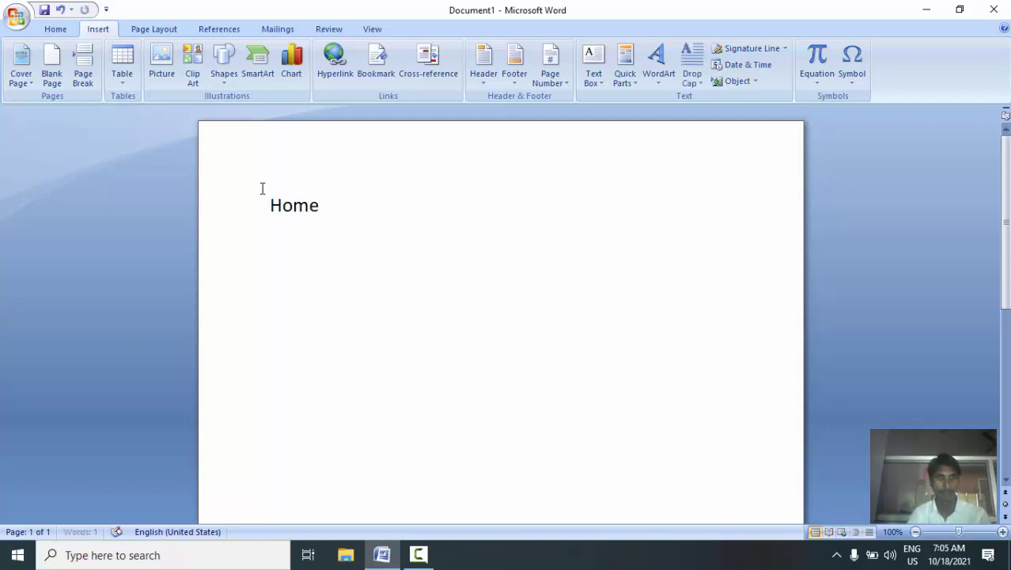
pyautogui.press('Return')
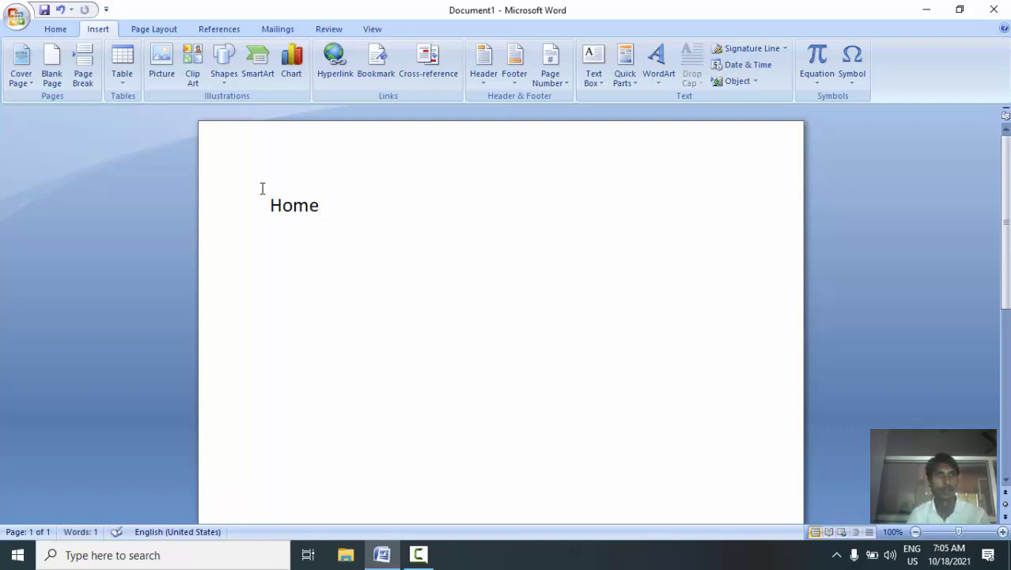
pyautogui.write('Inser')
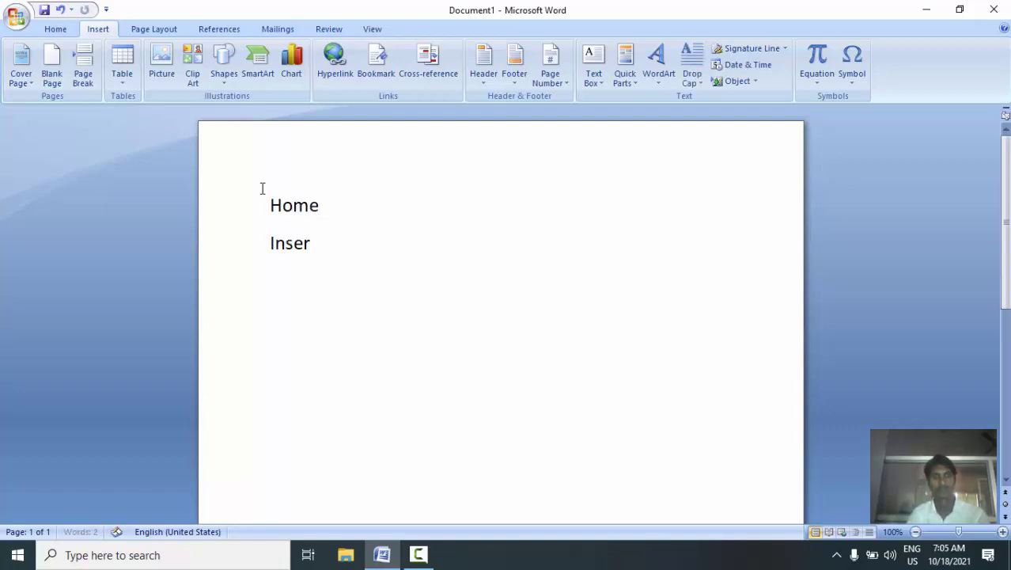
pyautogui.write('t')
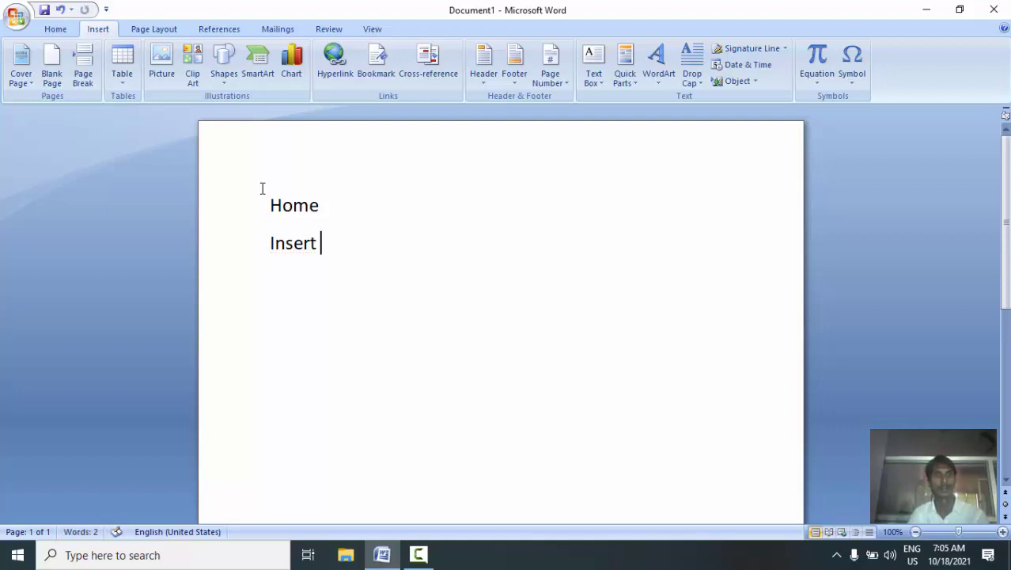
pyautogui.press('Return')
pyautogui.write('Page L')
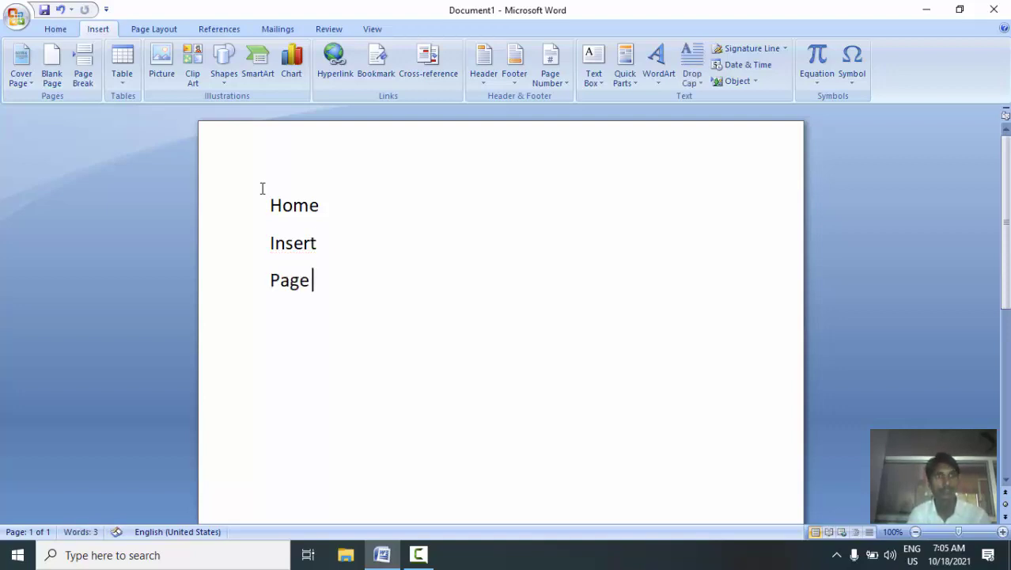
pyautogui.write('ayou')
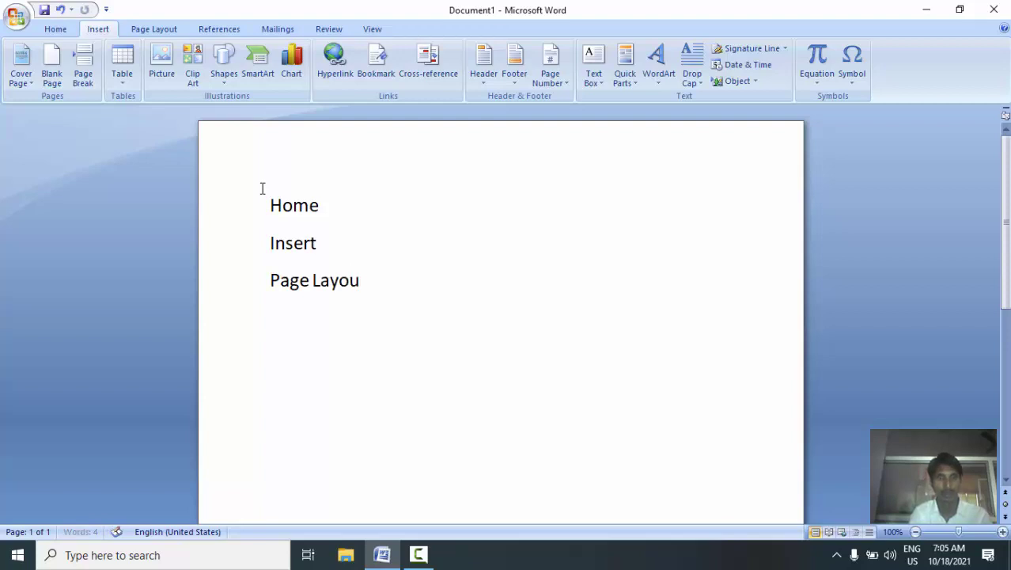
pyautogui.write('t')
pyautogui.press('Return')
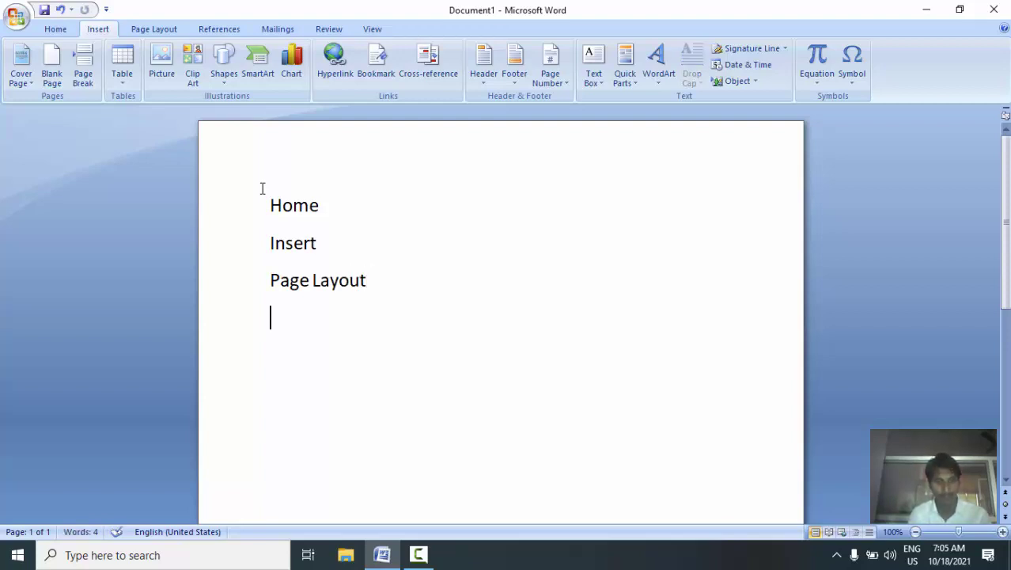
pyautogui.write('Refre')
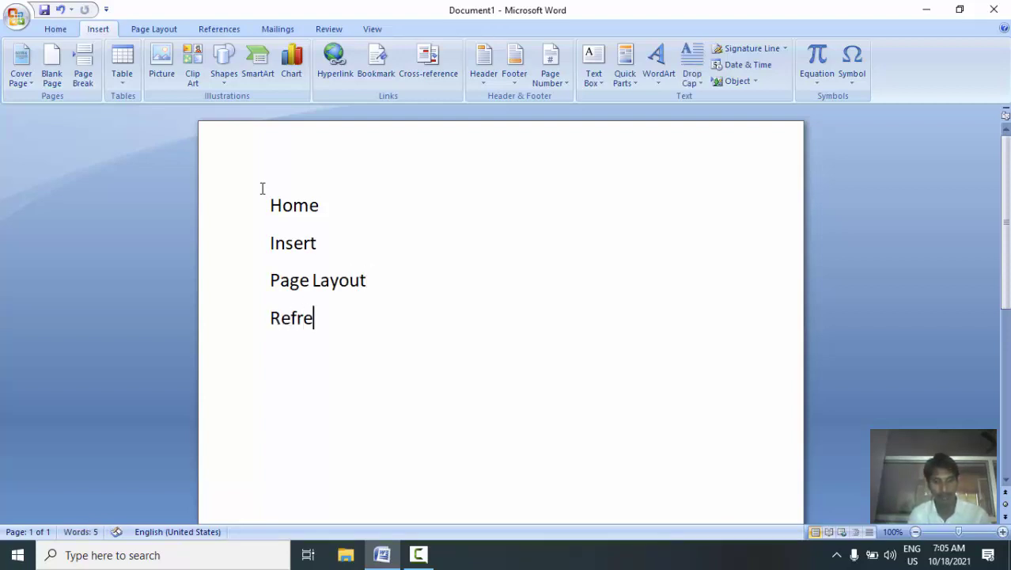
pyautogui.write('nce')
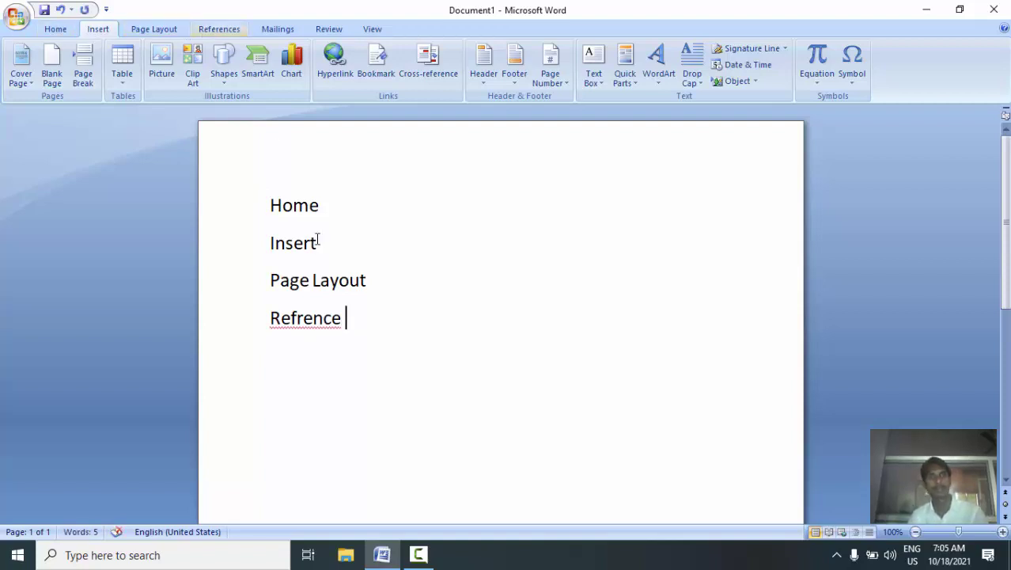
pyautogui.moveTo(352, 322); pyautogui.dragTo(253, 216)
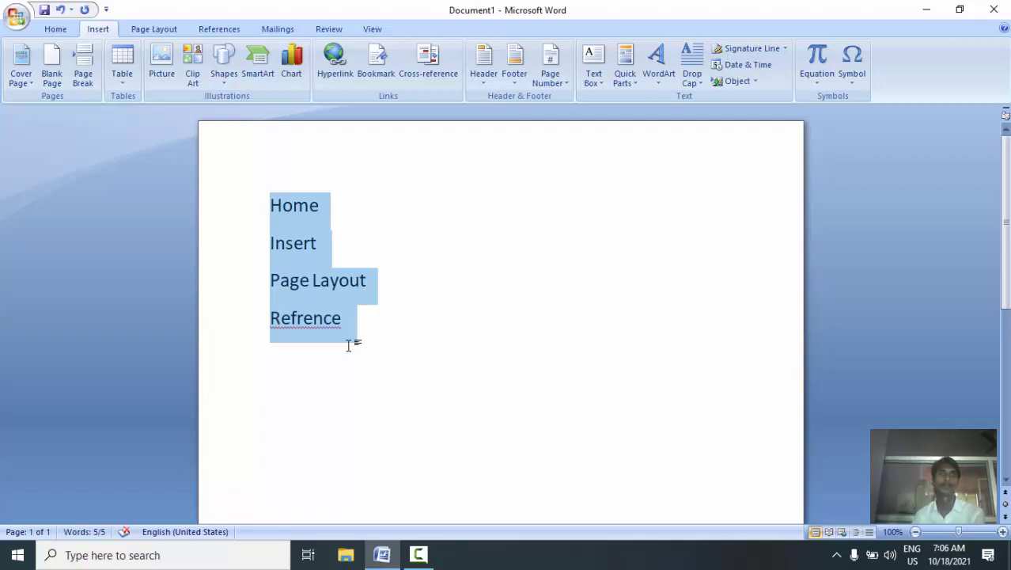
# Format the four selected lines as a bulleted list.
pyautogui.click(55, 29)
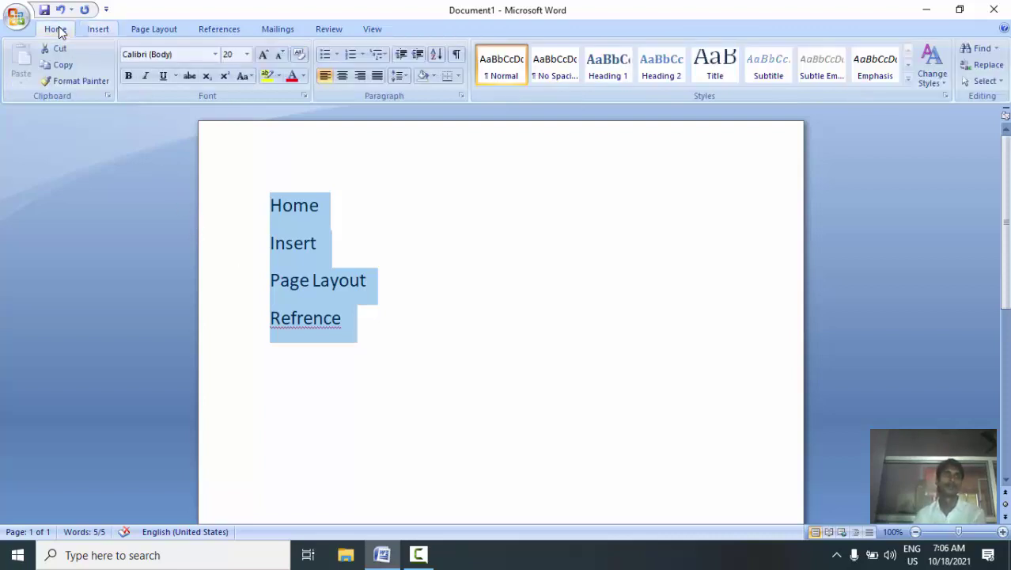
pyautogui.click(326, 55)
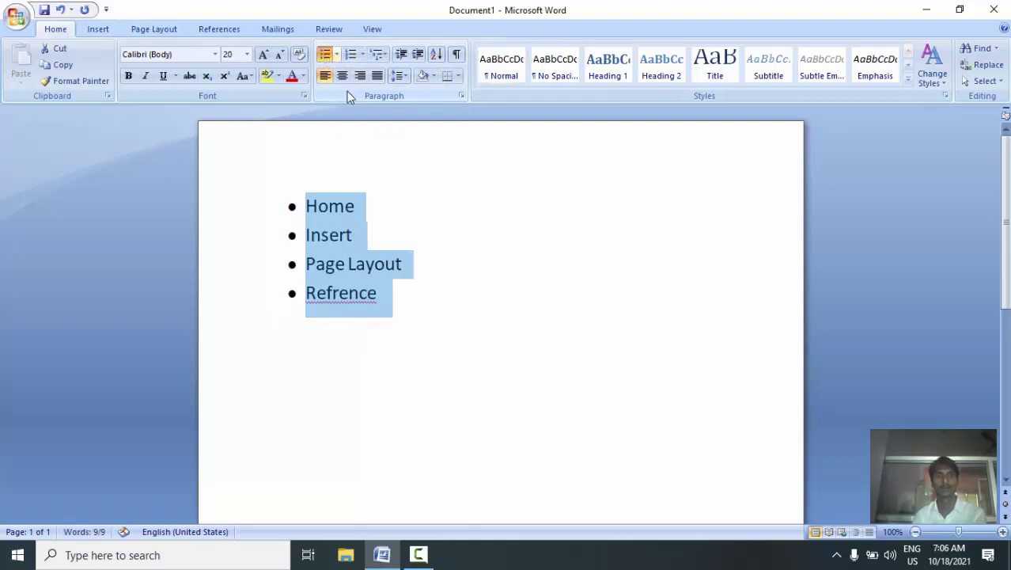
pyautogui.click(451, 292)
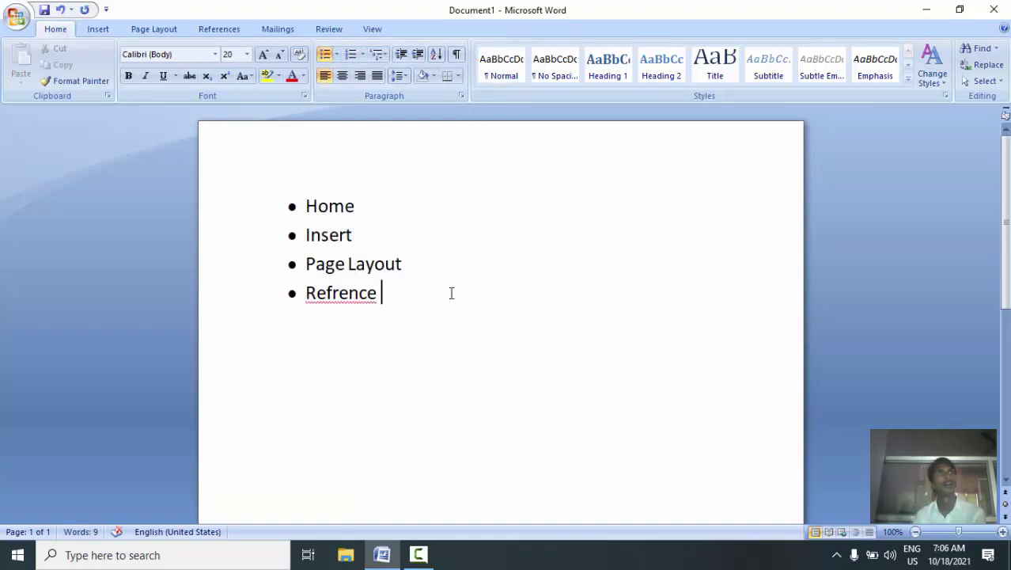
# Add a plain unbulleted empty line below the list, removing the stray test text.
pyautogui.press('Return')
pyautogui.press('Return')
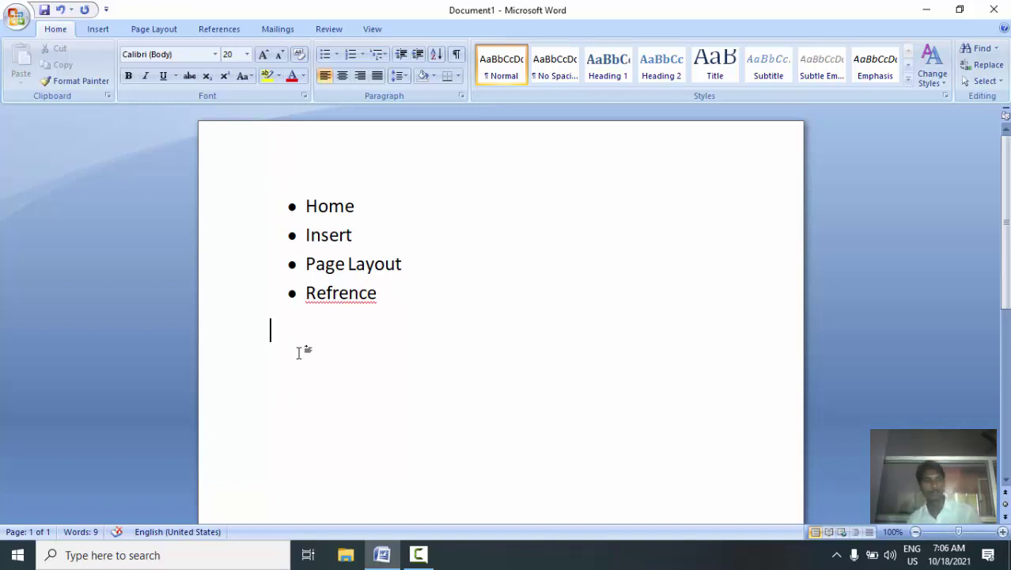
pyautogui.hotkey('ctrl', 'shift', 'l')
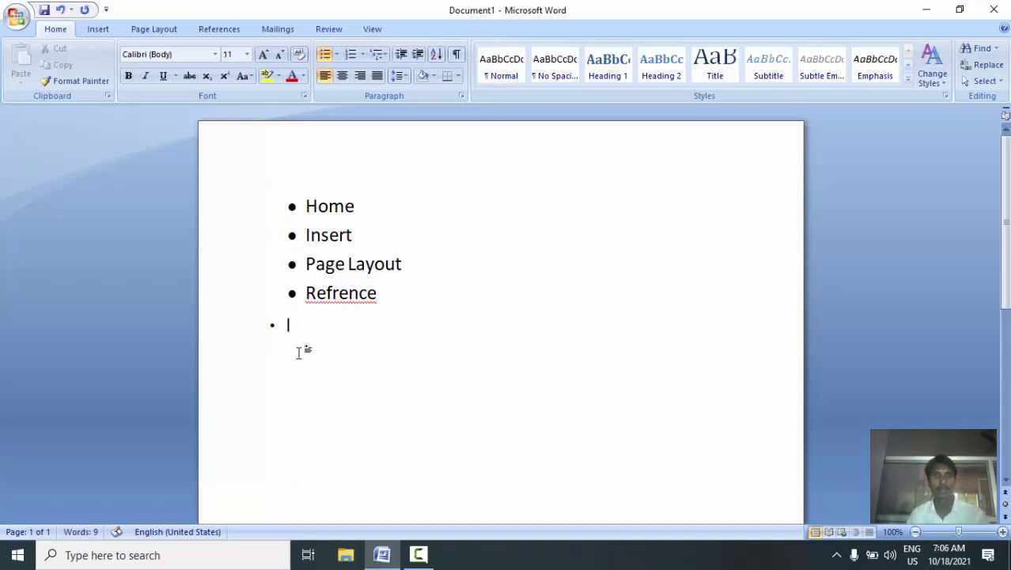
pyautogui.write('iehbgieghie')
pyautogui.hotkey('shift', 'Home')
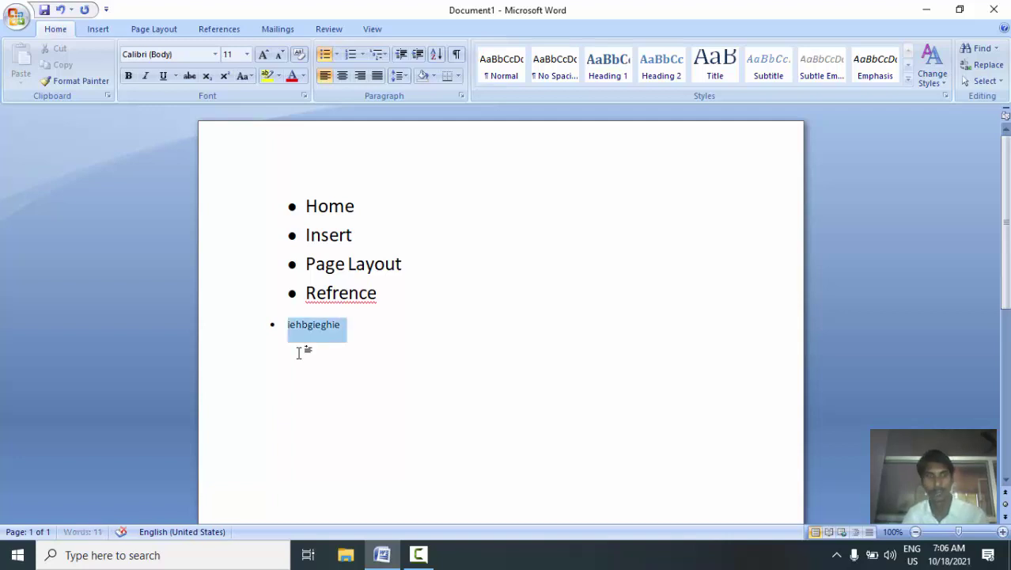
pyautogui.press('BackSpace')
pyautogui.press('BackSpace')
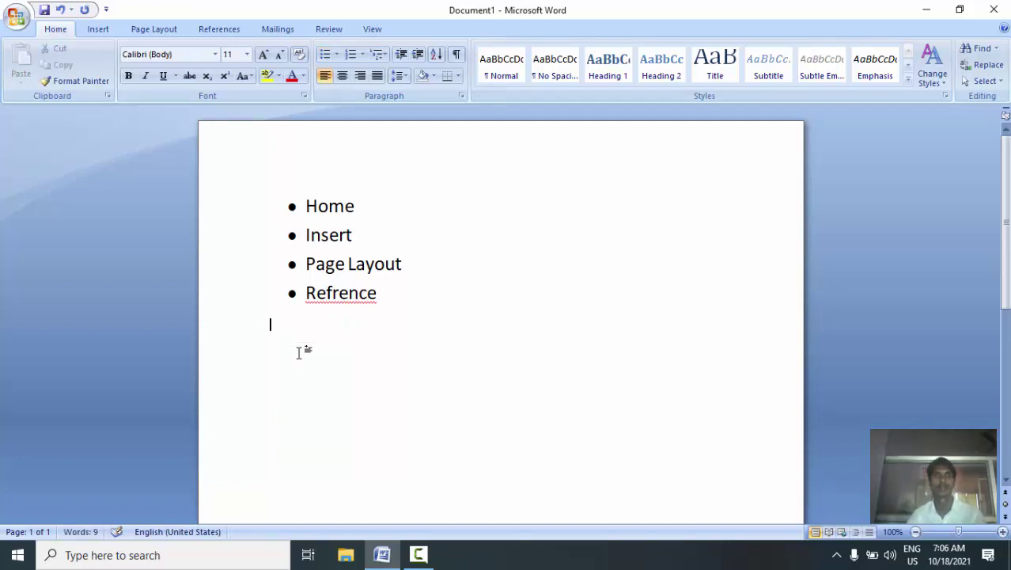
pyautogui.press('BackSpace')
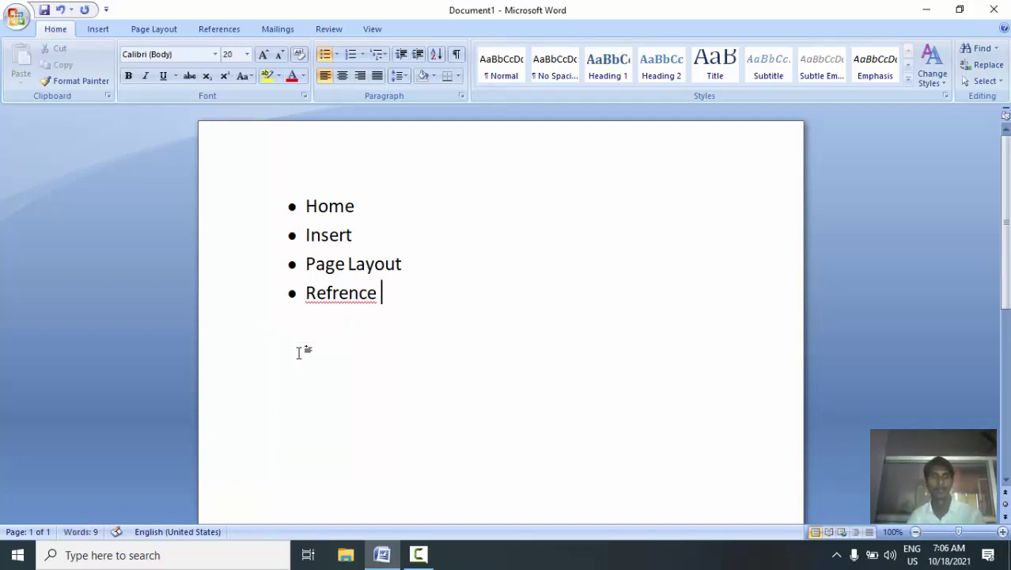
pyautogui.press('Return')
pyautogui.press('Return')
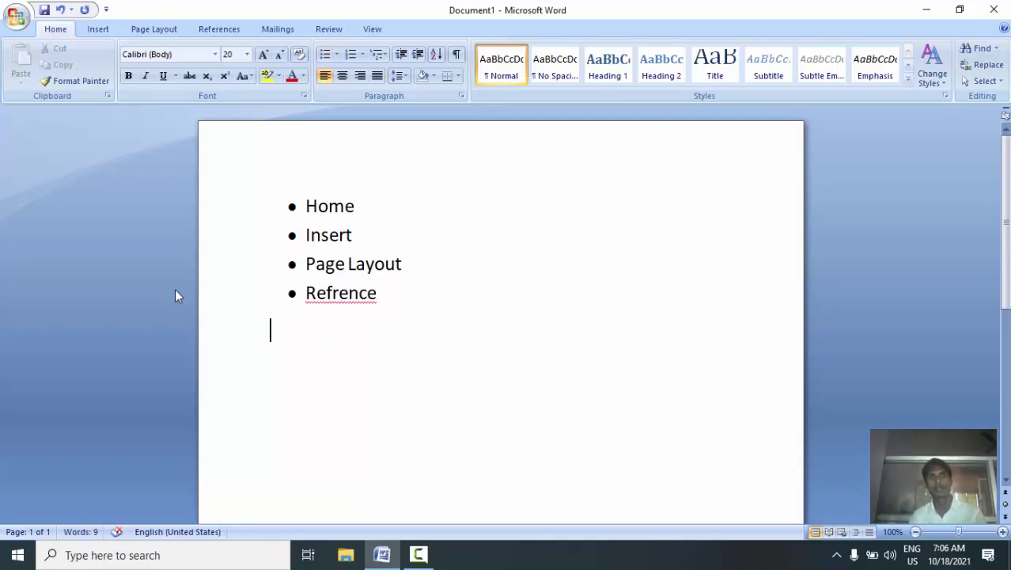
# Start a new page with a Home line followed by the filler line 'Euf weg wefge fufuew'.
pyautogui.hotkey('ctrl', 'Return')
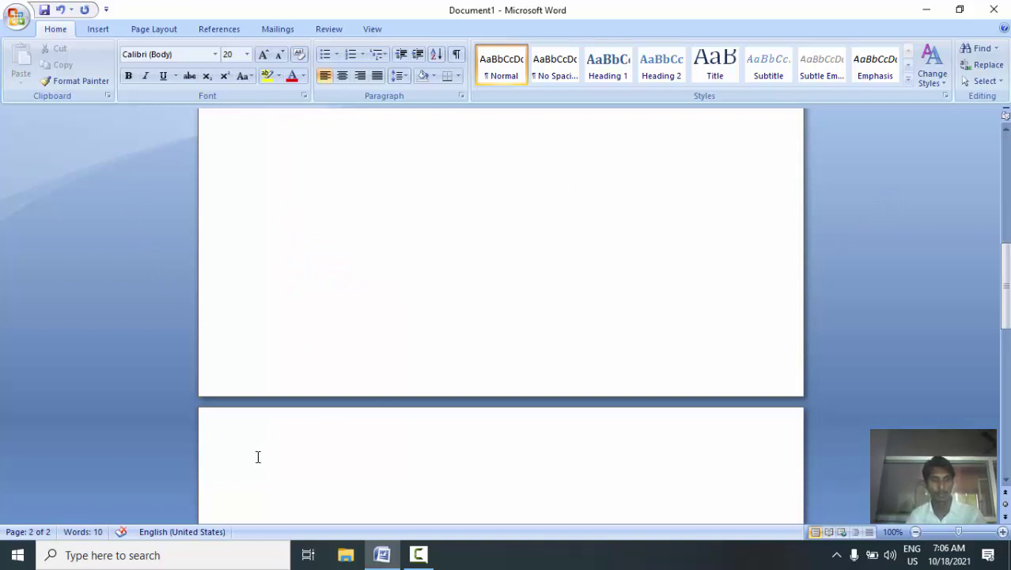
pyautogui.write('Home')
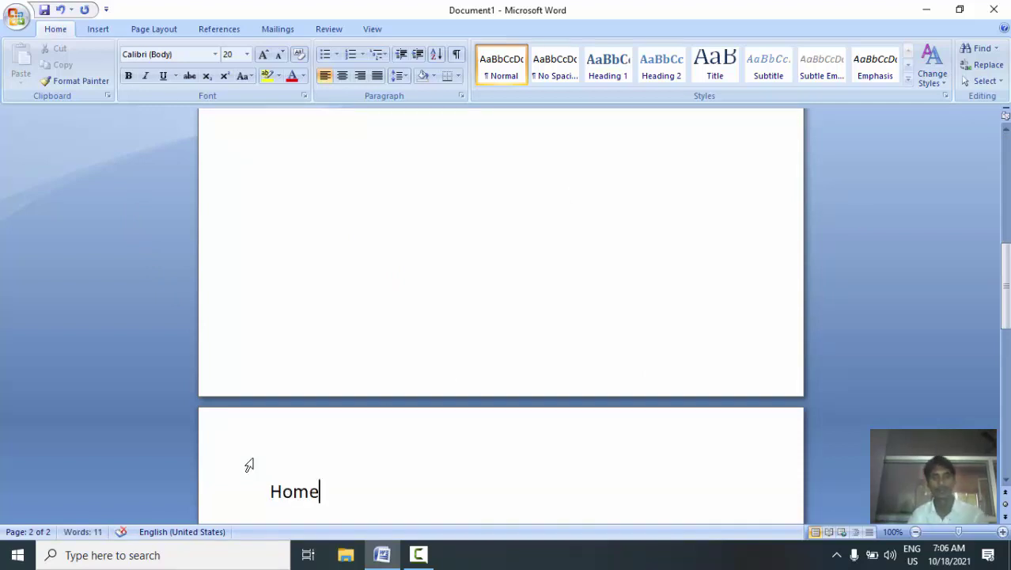
pyautogui.press('Return')
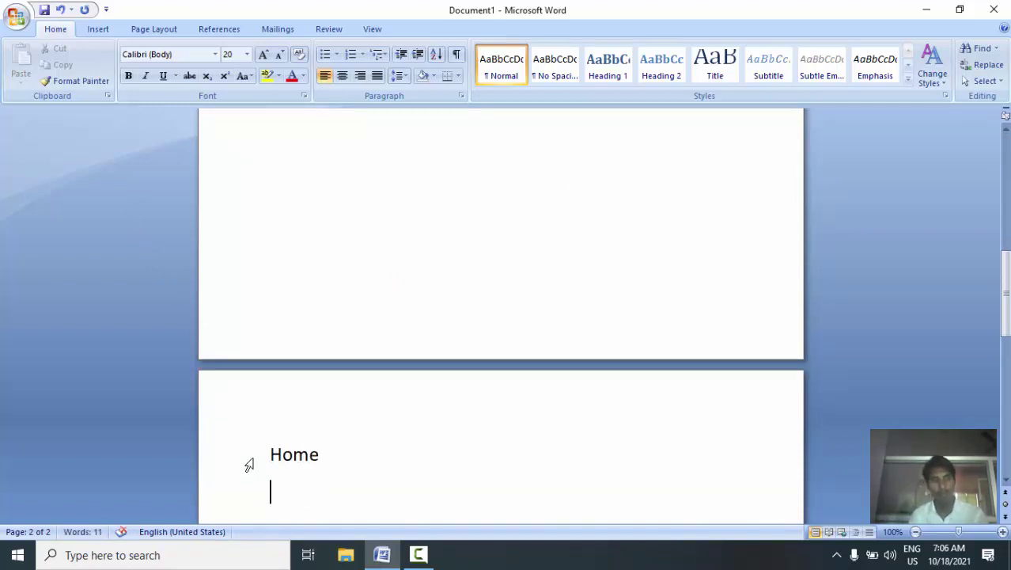
pyautogui.write('Euf weg wefge fufuew')
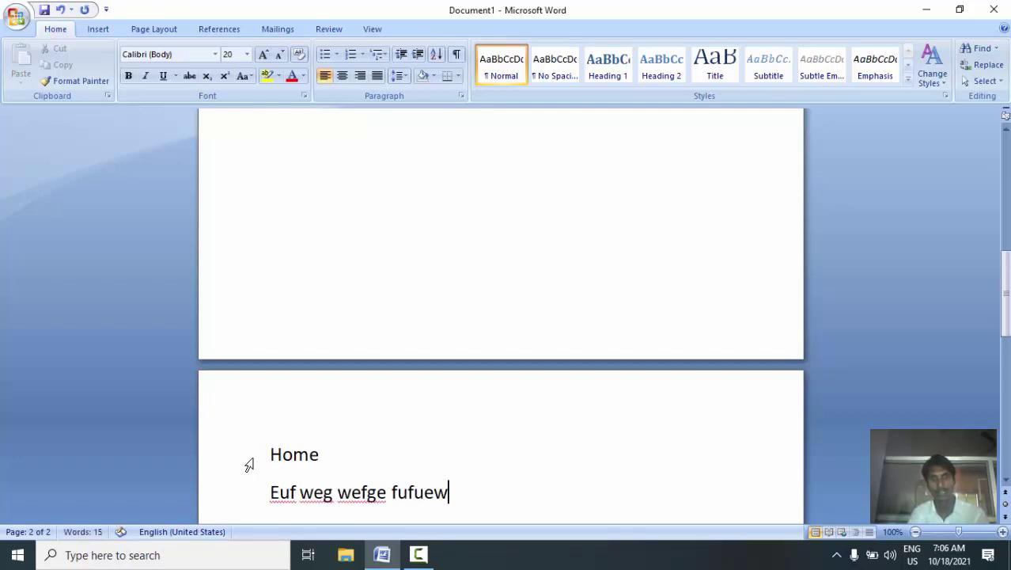
pyautogui.hotkey('shift', 'Home')
pyautogui.hotkey('ctrl', 'c')
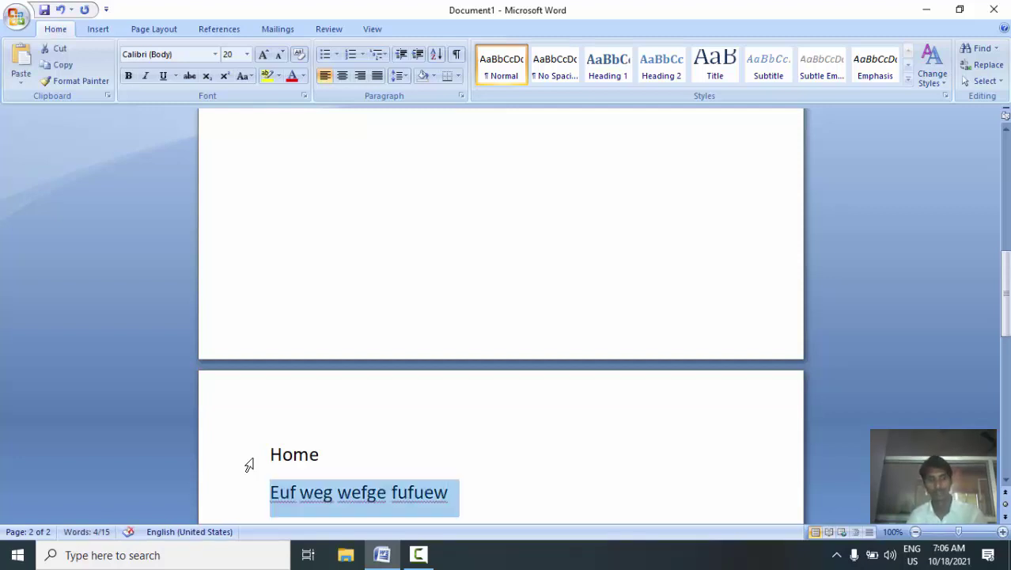
pyautogui.press('Left')
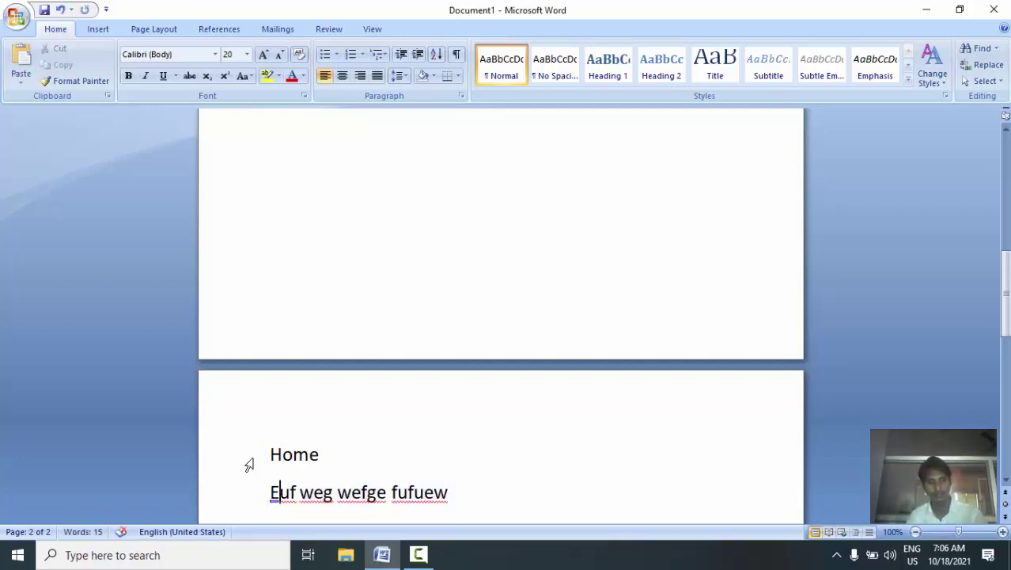
pyautogui.hotkey('ctrl', 'v')
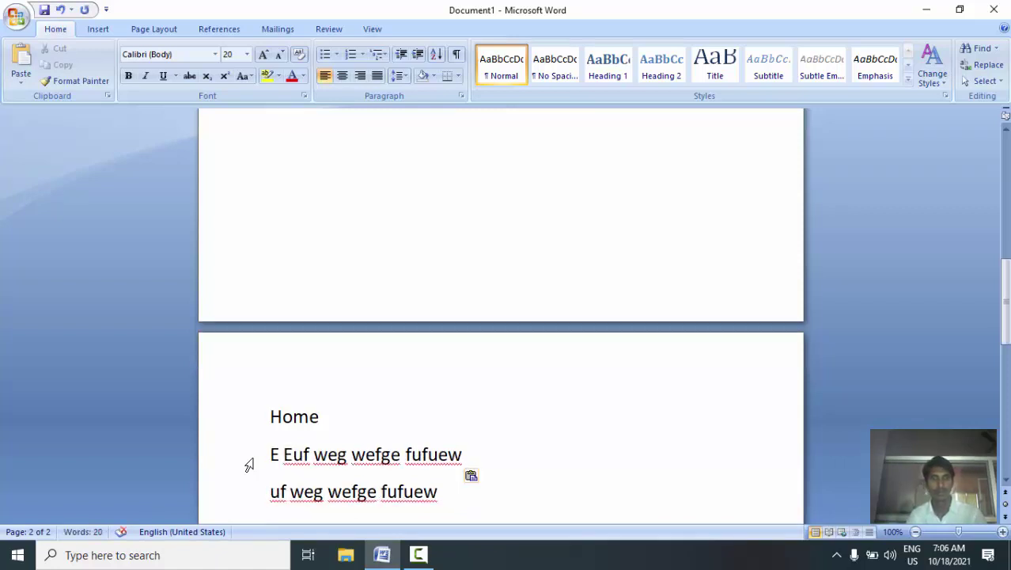
# Paste 'uf weg wefge' repeatedly to lengthen the filler paragraph.
pyautogui.press('Right')
pyautogui.hotkey('ctrl', 'shift', 'Right')
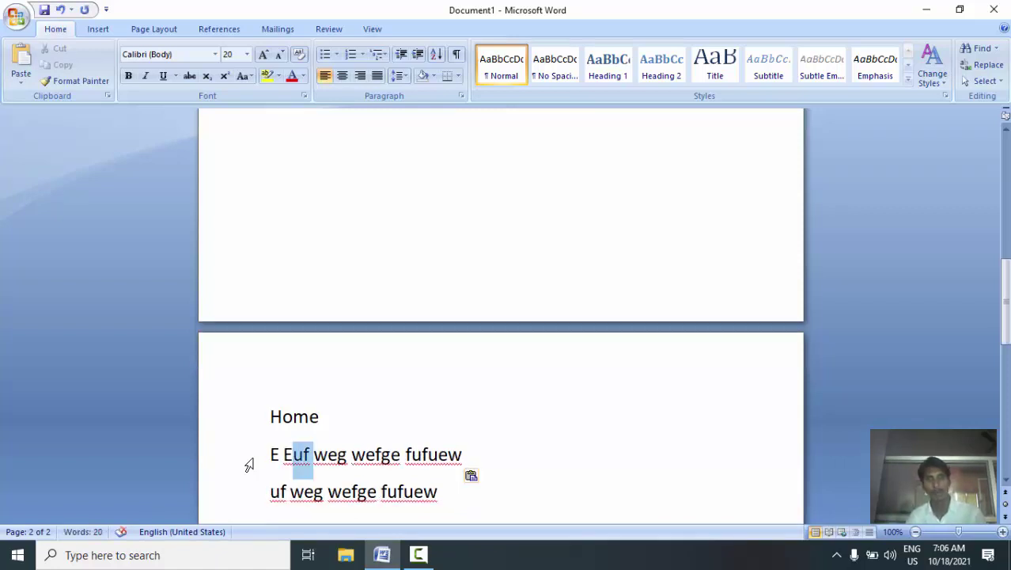
pyautogui.hotkey('ctrl', 'shift', 'Right')
pyautogui.hotkey('ctrl', 'shift', 'Right')
pyautogui.hotkey('ctrl', 'shift', 'Right')
pyautogui.hotkey('ctrl', 'shift', 'Left')
pyautogui.hotkey('ctrl', 'c')
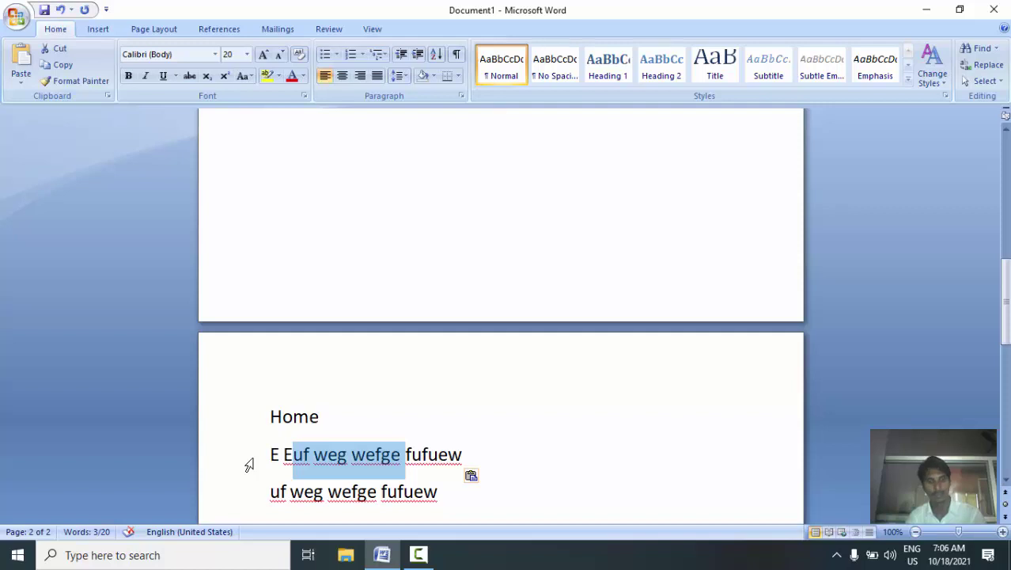
pyautogui.press('Right')
pyautogui.hotkey('ctrl', 'v')
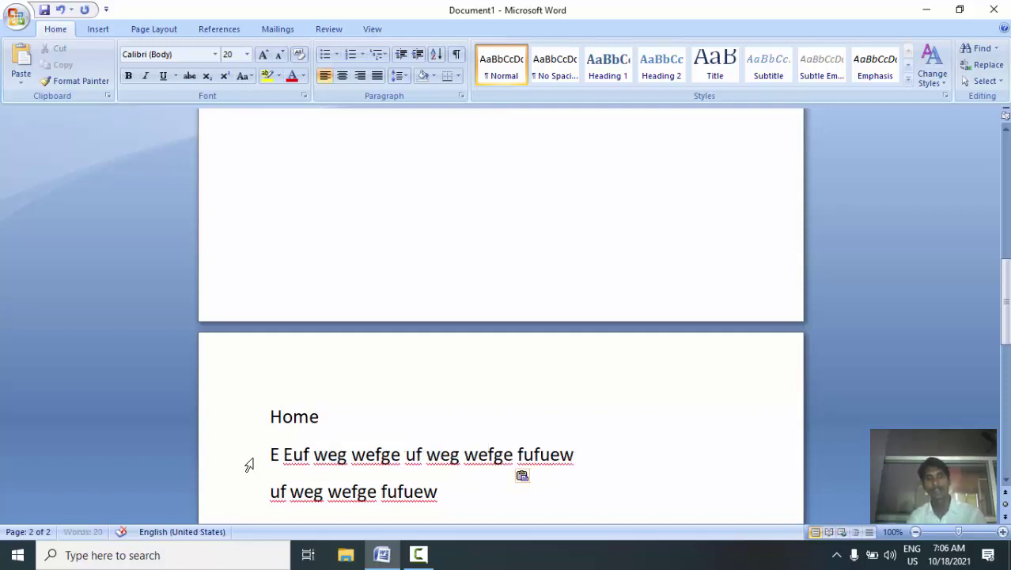
pyautogui.hotkey('ctrl', 'v')
pyautogui.hotkey('ctrl', 'v')
pyautogui.hotkey('ctrl', 'v')
pyautogui.hotkey('ctrl', 'v')
pyautogui.hotkey('ctrl', 'v')
pyautogui.hotkey('ctrl', 'v')
pyautogui.hotkey('ctrl', 'v')
pyautogui.hotkey('ctrl', 'v')
pyautogui.hotkey('ctrl', 'v')
pyautogui.hotkey('ctrl', 'v')
pyautogui.hotkey('ctrl', 'v')
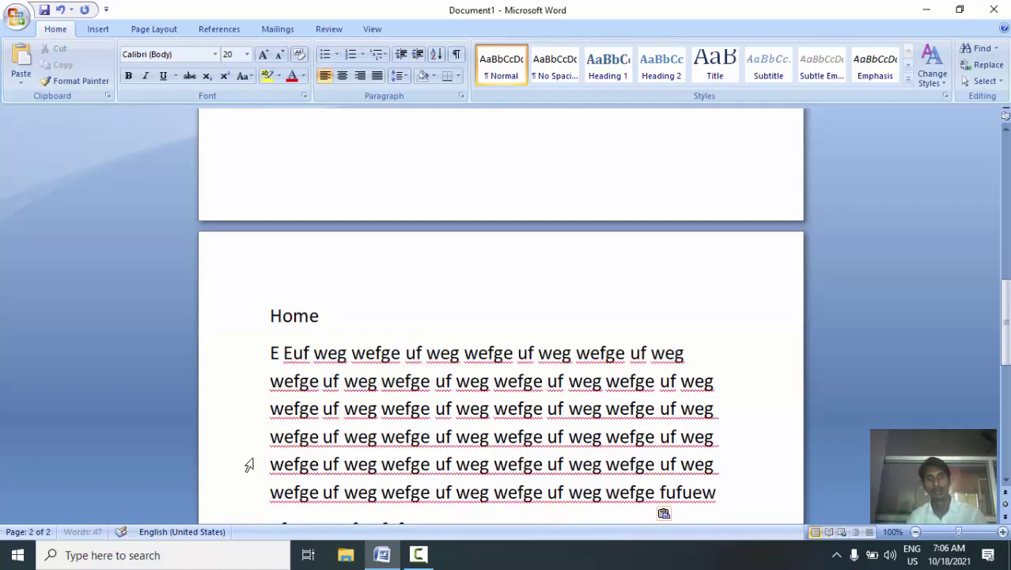
pyautogui.hotkey('ctrl', 'v')
pyautogui.hotkey('ctrl', 'v')
pyautogui.hotkey('ctrl', 'v')
pyautogui.hotkey('ctrl', 'v')
pyautogui.hotkey('ctrl', 'v')
pyautogui.hotkey('ctrl', 'v')
pyautogui.hotkey('ctrl', 'v')
pyautogui.hotkey('ctrl', 'v')
pyautogui.hotkey('ctrl', 'v')
pyautogui.hotkey('ctrl', 'v')
pyautogui.hotkey('ctrl', 'v')
pyautogui.hotkey('ctrl', 'v')
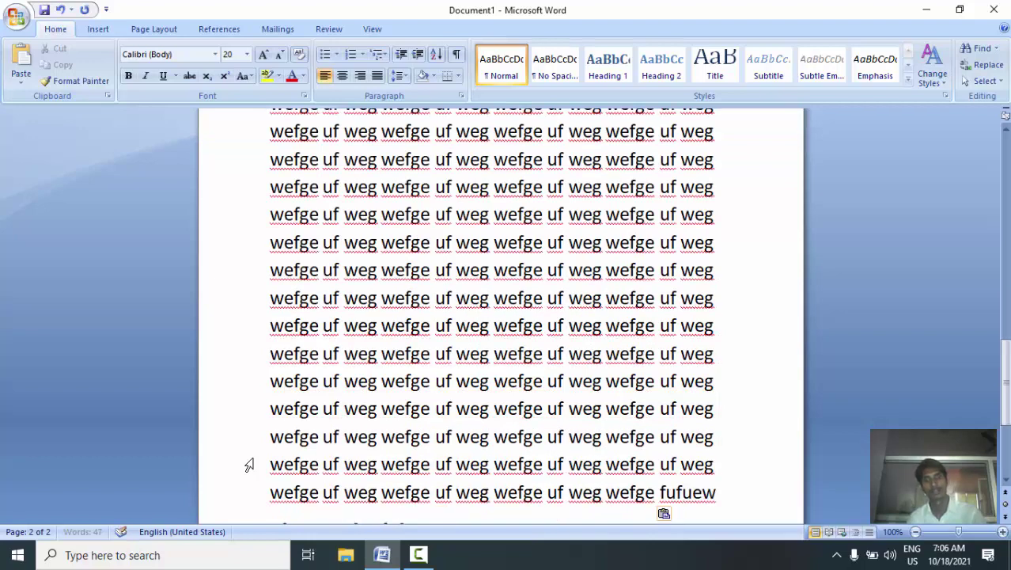
pyautogui.hotkey('ctrl', 'v')
pyautogui.hotkey('ctrl', 'v')
pyautogui.hotkey('ctrl', 'v')
pyautogui.hotkey('ctrl', 'v')
pyautogui.hotkey('ctrl', 'v')
pyautogui.hotkey('ctrl', 'v')
pyautogui.hotkey('ctrl', 'v')
pyautogui.hotkey('ctrl', 'v')
pyautogui.hotkey('ctrl', 'v')
pyautogui.hotkey('ctrl', 'v')
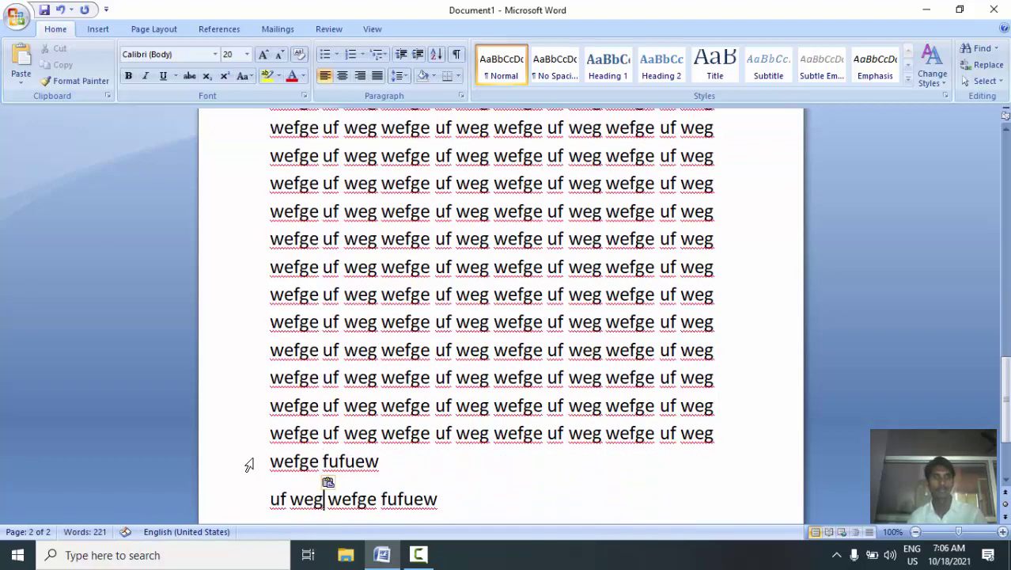
pyautogui.press('Down')
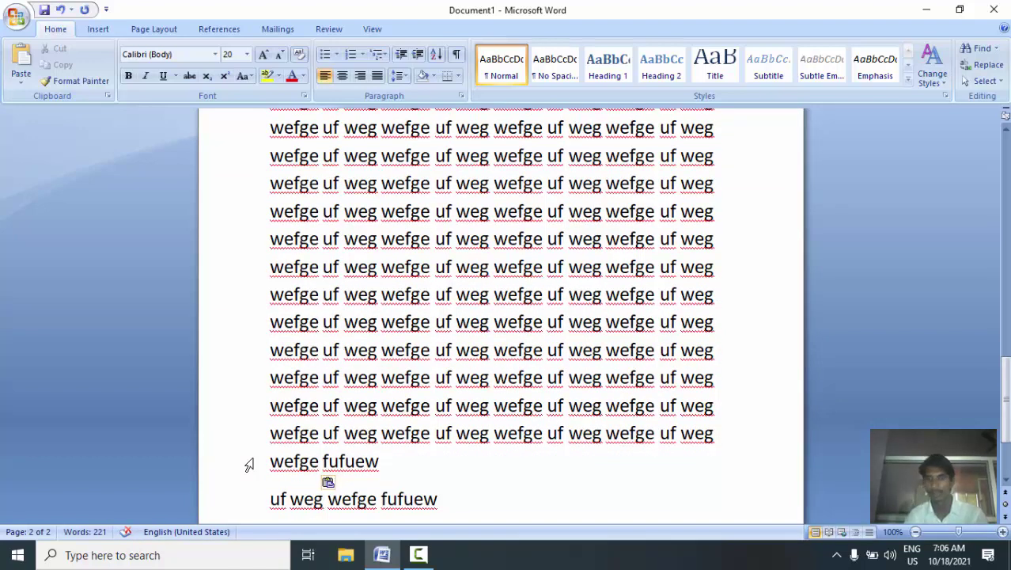
# Select the filler paragraph and set its font size to 16 pt.
pyautogui.hotkey('shift', 'Up')
pyautogui.hotkey('shift', 'Up')
pyautogui.hotkey('shift', 'Up')
pyautogui.hotkey('shift', 'Up')
pyautogui.hotkey('shift', 'Up')
pyautogui.hotkey('shift', 'Up')
pyautogui.hotkey('shift', 'Up')
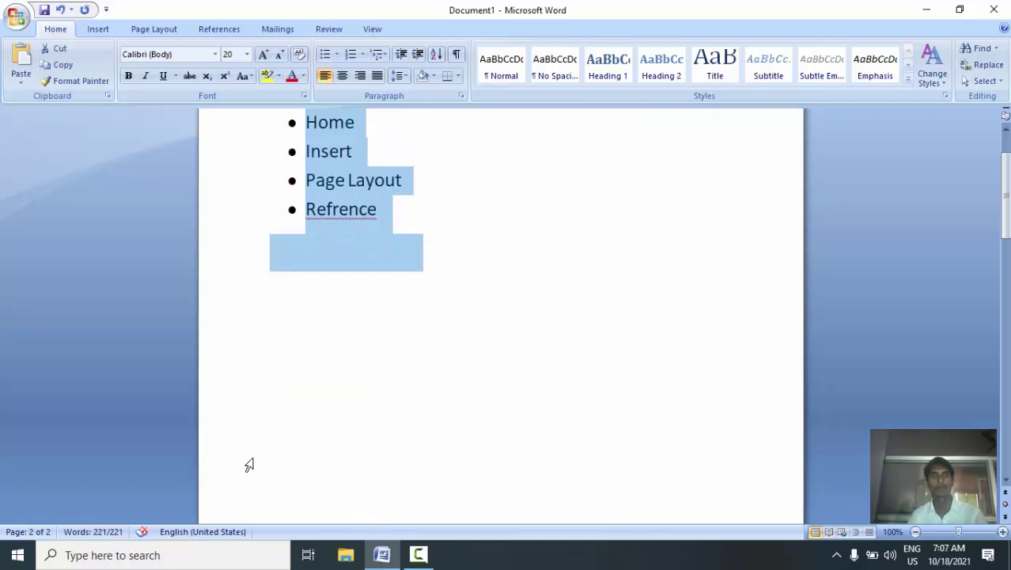
pyautogui.hotkey('shift', 'Down')
pyautogui.hotkey('shift', 'Down')
pyautogui.hotkey('shift', 'Down')
pyautogui.hotkey('shift', 'Down')
pyautogui.hotkey('shift', 'Down')
pyautogui.hotkey('shift', 'Down')
pyautogui.hotkey('shift', 'Up')
pyautogui.hotkey('shift', 'Up')
pyautogui.hotkey('shift', 'Up')
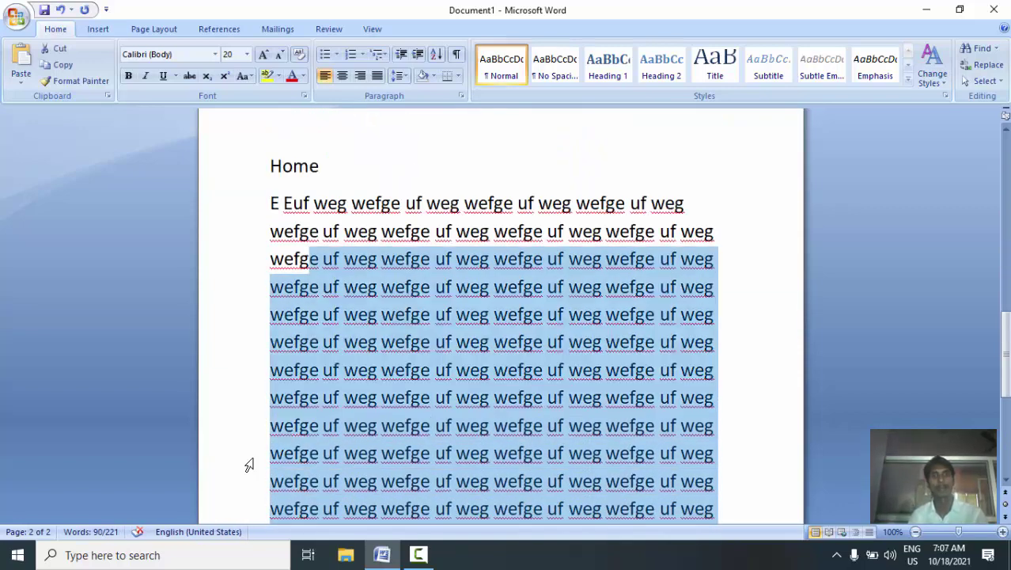
pyautogui.hotkey('shift', 'Up')
pyautogui.hotkey('shift', 'Up')
pyautogui.hotkey('shift', 'Home')
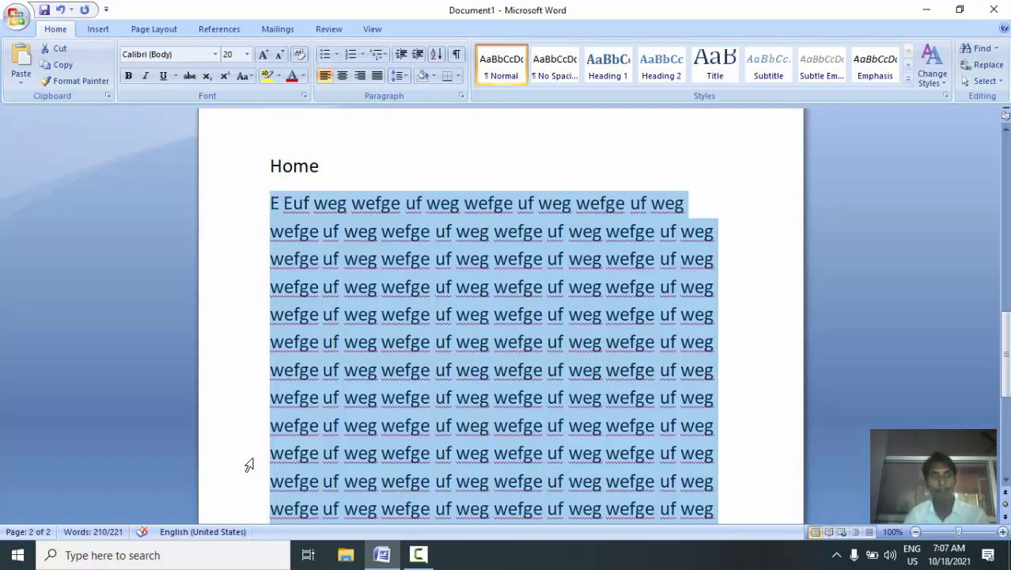
pyautogui.hotkey('ctrl', 'shift', ',')
pyautogui.hotkey('ctrl', 'shift', ',')
pyautogui.hotkey('ctrl', 'shift', ',')
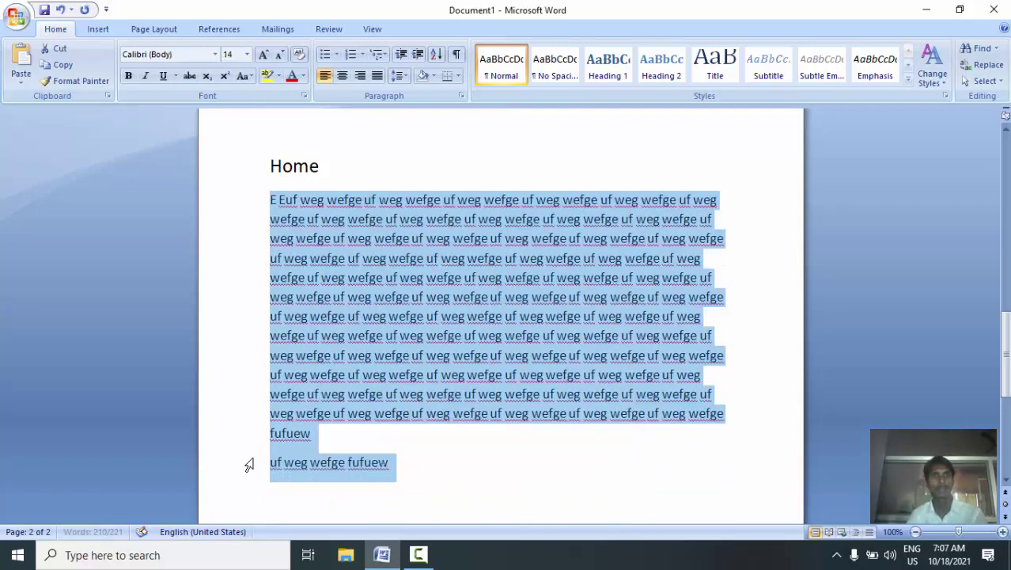
pyautogui.hotkey('ctrl', 'shift', ',')
pyautogui.hotkey('ctrl', 'shift', '.')
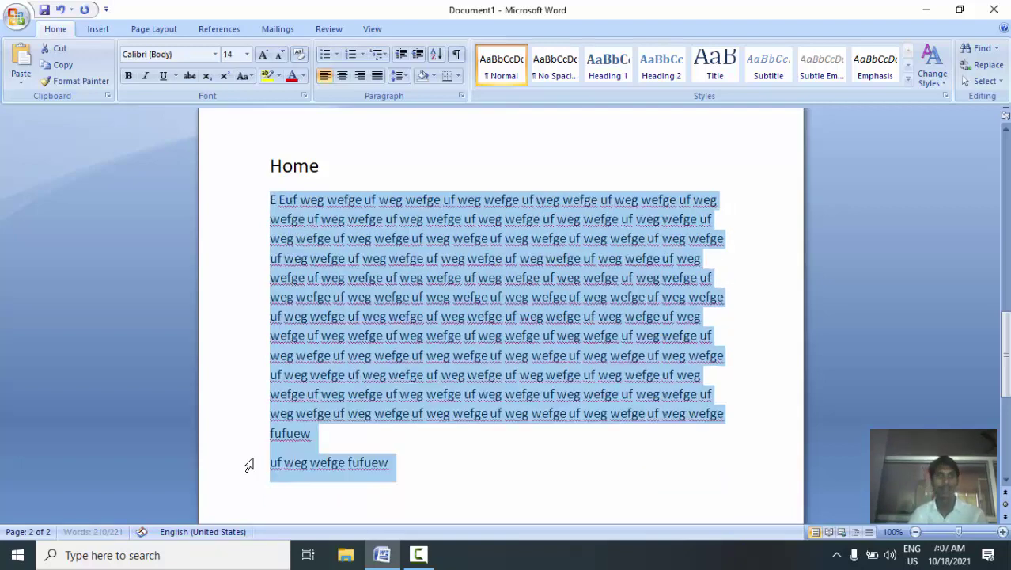
pyautogui.hotkey('ctrl', 'shift', '.')
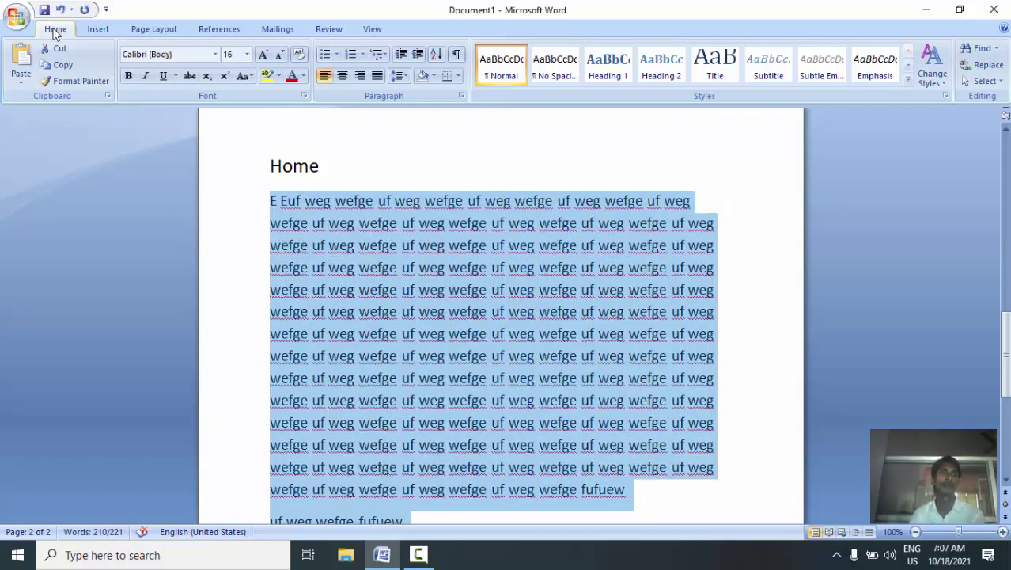
pyautogui.click(499, 346)
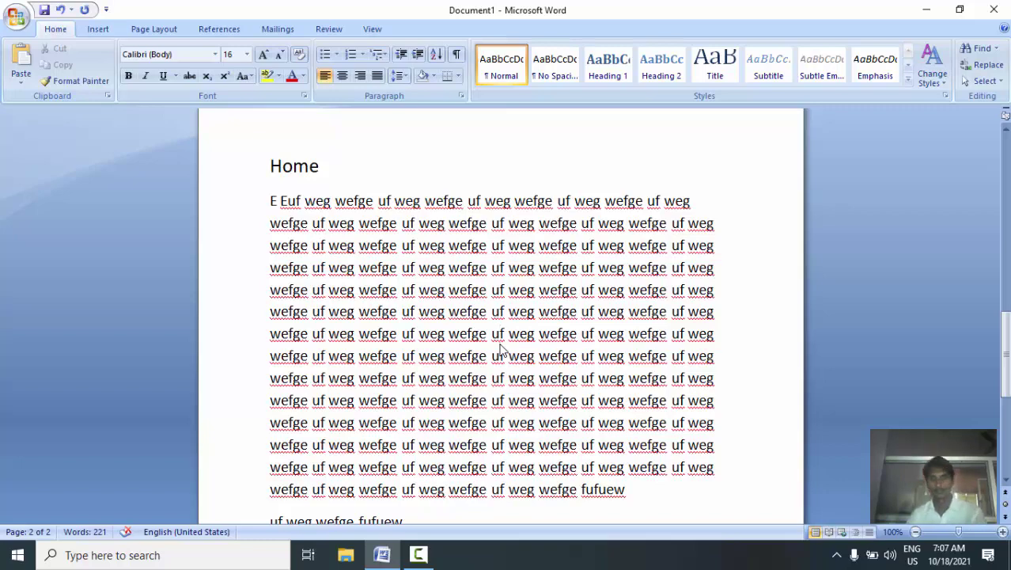
pyautogui.moveTo(1005, 372); pyautogui.dragTo(1006, 461)
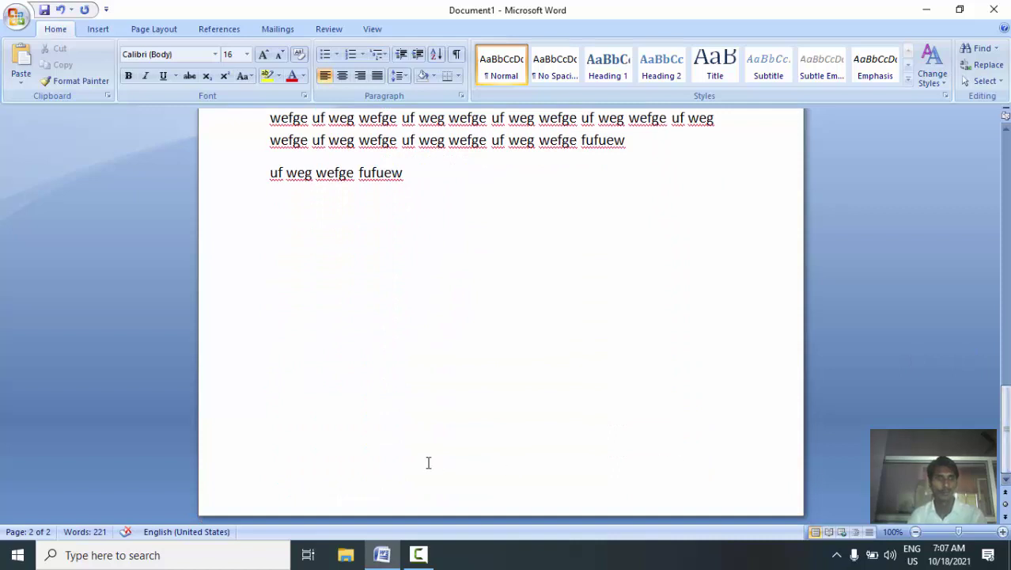
# Start a new page headed Insert and paste filler text beneath it.
pyautogui.hotkey('ctrl', 'Return')
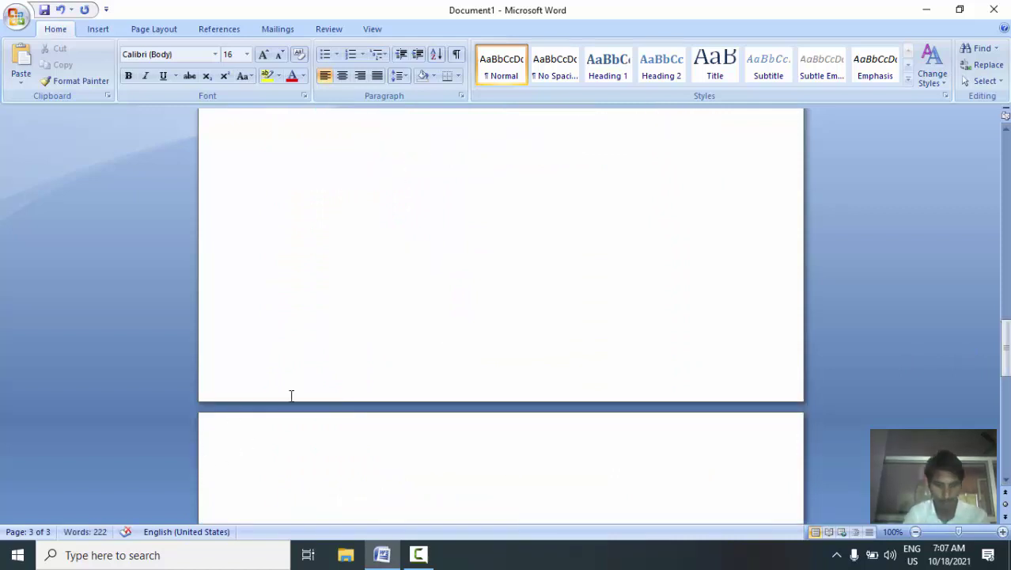
pyautogui.write('Insert')
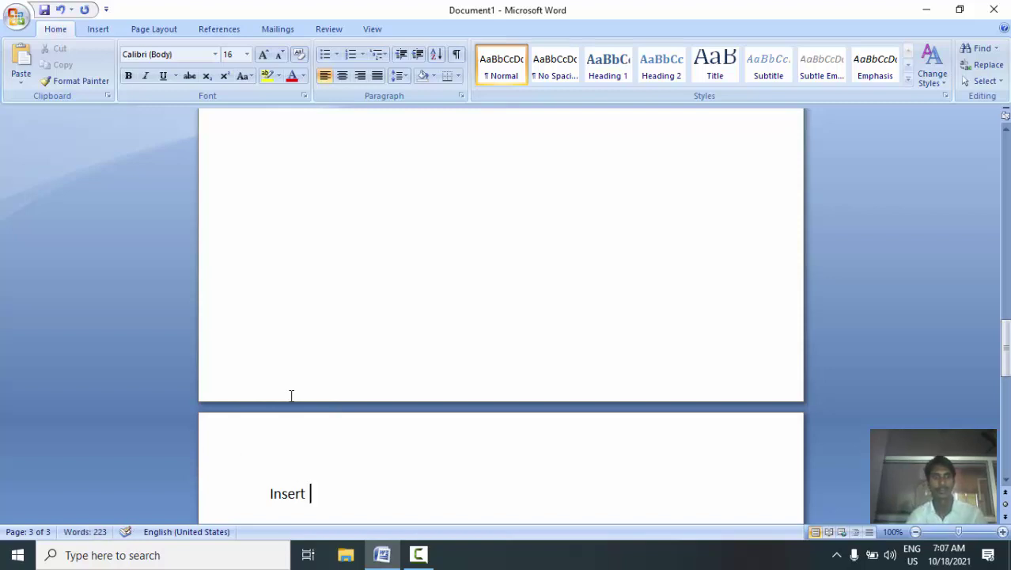
pyautogui.press('Return')
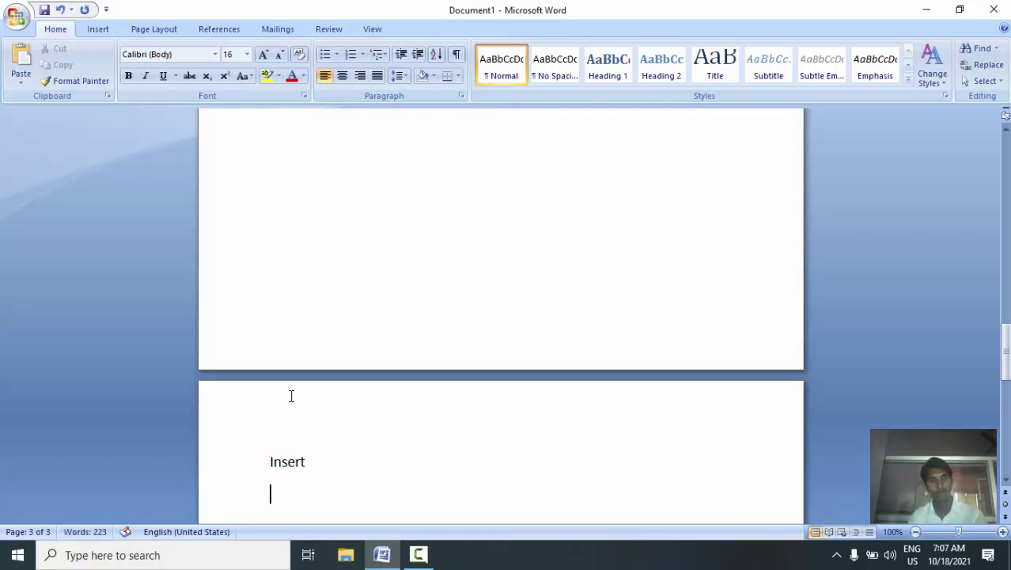
pyautogui.hotkey('ctrl', 'v')
pyautogui.hotkey('ctrl', 'v')
pyautogui.hotkey('ctrl', 'v')
pyautogui.hotkey('ctrl', 'v')
pyautogui.hotkey('ctrl', 'v')
pyautogui.hotkey('ctrl', 'v')
pyautogui.hotkey('ctrl', 'v')
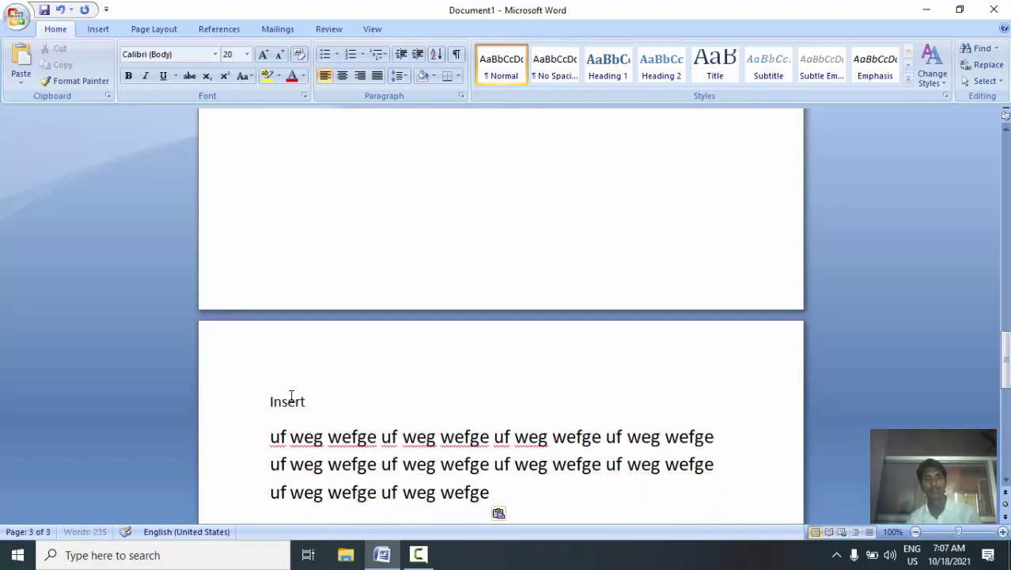
pyautogui.hotkey('ctrl', 'v')
pyautogui.hotkey('ctrl', 'v')
pyautogui.hotkey('ctrl', 'v')
pyautogui.hotkey('ctrl', 'v')
pyautogui.hotkey('ctrl', 'v')
pyautogui.hotkey('ctrl', 'v')
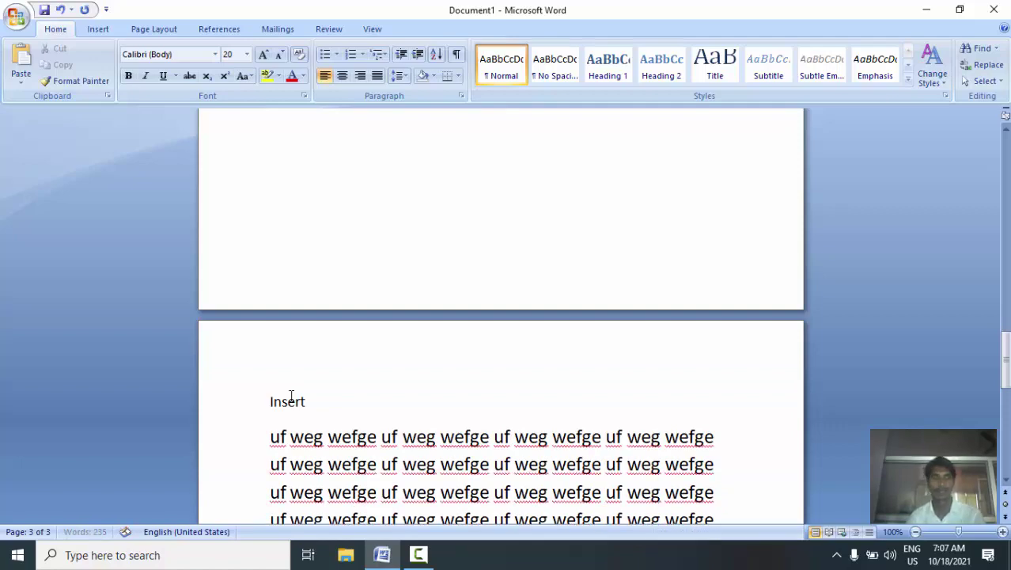
pyautogui.hotkey('ctrl', 'v')
pyautogui.hotkey('ctrl', 'v')
pyautogui.hotkey('ctrl', 'v')
pyautogui.hotkey('ctrl', 'v')
pyautogui.hotkey('ctrl', 'v')
pyautogui.hotkey('ctrl', 'v')
pyautogui.hotkey('ctrl', 'v')
pyautogui.hotkey('ctrl', 'v')
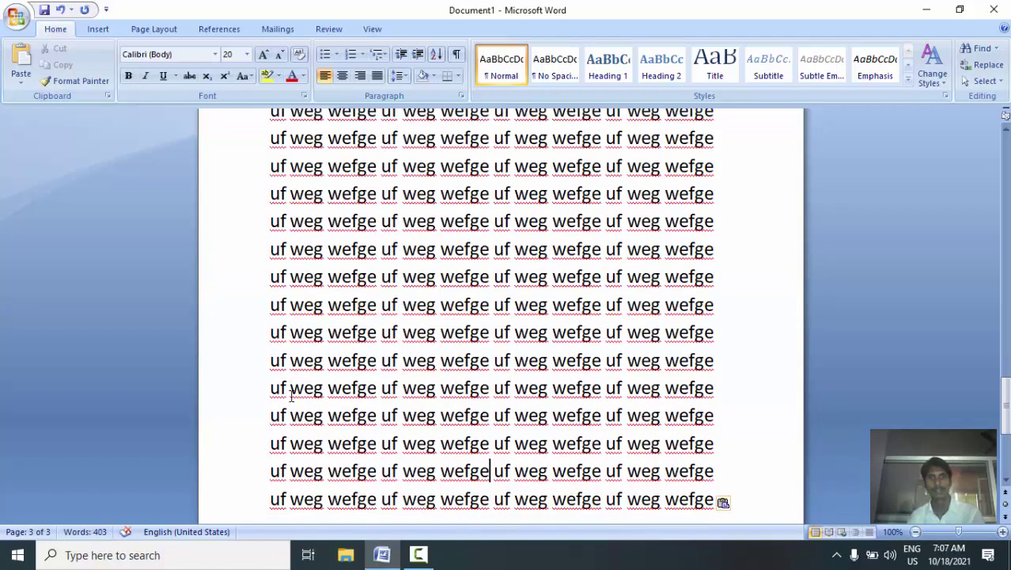
# Undo and redo recent changes, paste more filler, and delete the extra trailing words.
pyautogui.hotkey('ctrl', 'z')
pyautogui.hotkey('ctrl', 'y')
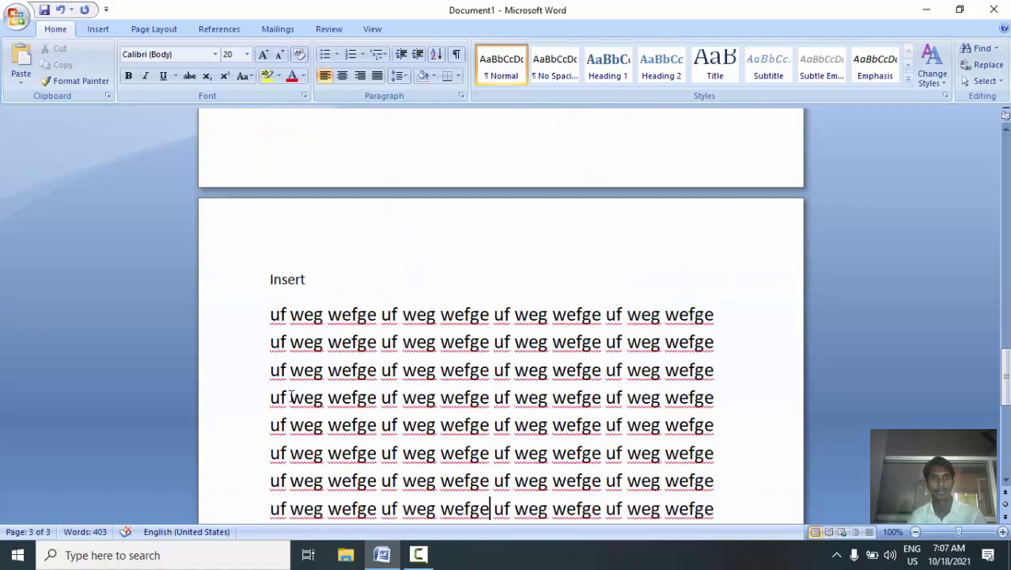
pyautogui.hotkey('ctrl', 'z')
pyautogui.hotkey('ctrl', 'y')
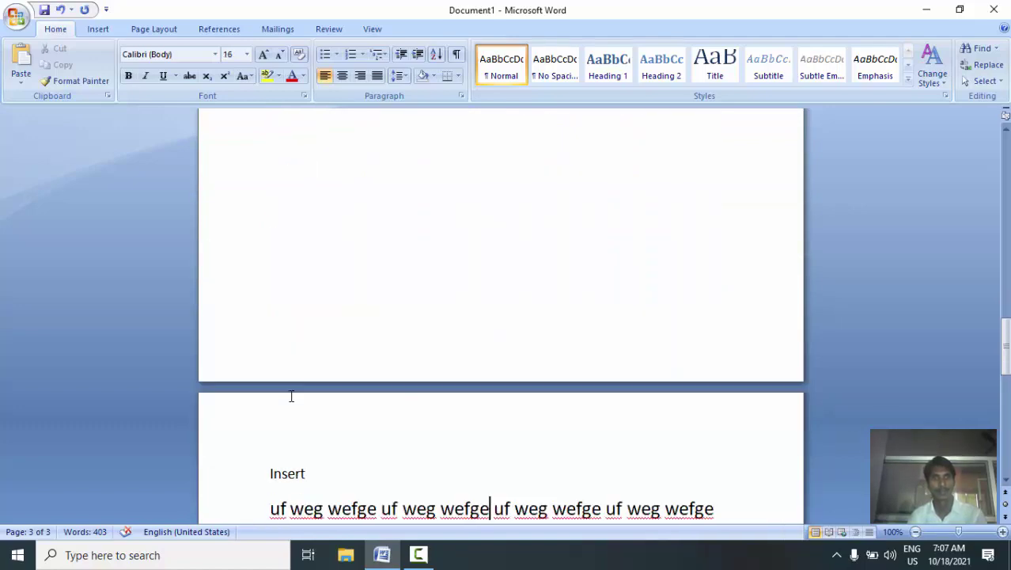
pyautogui.hotkey('ctrl', 'z')
pyautogui.hotkey('ctrl', 'z')
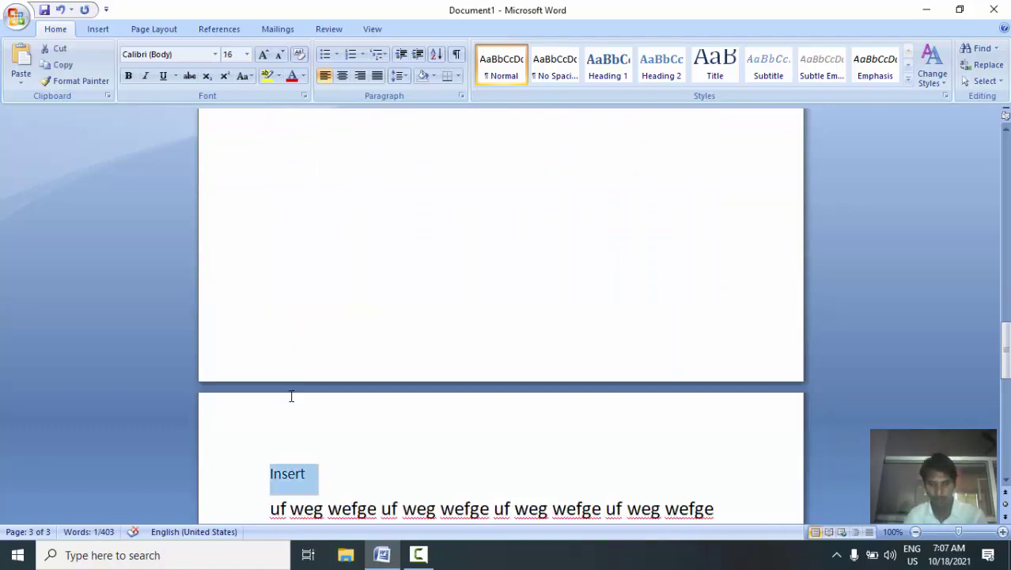
pyautogui.hotkey('ctrl', 'y')
pyautogui.hotkey('ctrl', 'y')
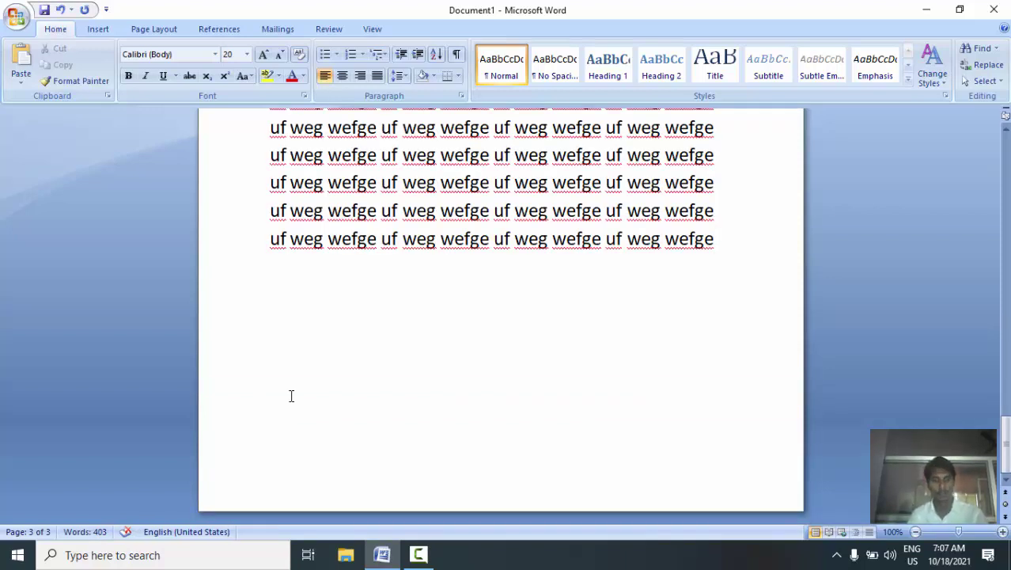
pyautogui.write('uf weg wefge')
pyautogui.hotkey('ctrl', 'v')
pyautogui.hotkey('ctrl', 'v')
pyautogui.hotkey('ctrl', 'v')
pyautogui.hotkey('ctrl', 'v')
pyautogui.hotkey('ctrl', 'v')
pyautogui.hotkey('ctrl', 'v')
pyautogui.hotkey('ctrl', 'v')
pyautogui.hotkey('ctrl', 'v')
pyautogui.hotkey('ctrl', 'v')
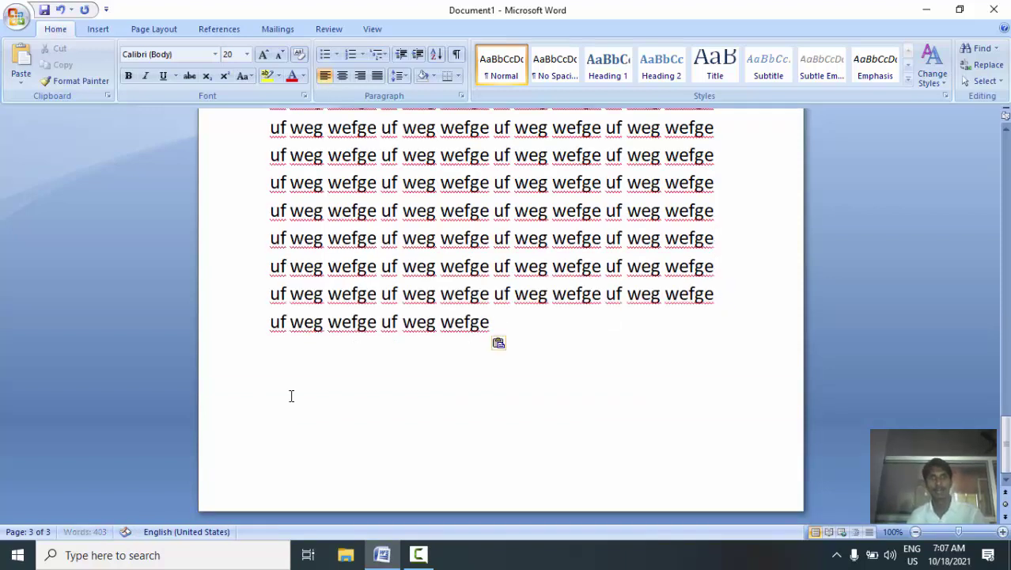
pyautogui.hotkey('ctrl', 'v')
pyautogui.hotkey('ctrl', 'v')
pyautogui.hotkey('ctrl', 'v')
pyautogui.hotkey('ctrl', 'v')
pyautogui.hotkey('ctrl', 'v')
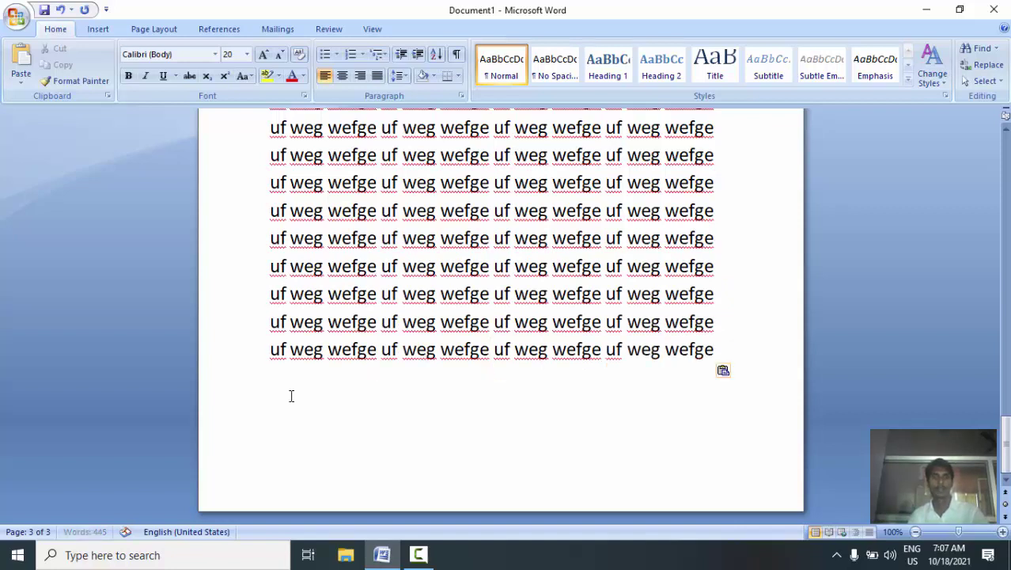
pyautogui.hotkey('ctrl', 'v')
pyautogui.hotkey('ctrl', 'v')
pyautogui.hotkey('ctrl', 'v')
pyautogui.hotkey('ctrl', 'v')
pyautogui.hotkey('ctrl', 'v')
pyautogui.hotkey('ctrl', 'v')
pyautogui.hotkey('ctrl', 'v')
pyautogui.hotkey('ctrl', 'v')
pyautogui.hotkey('ctrl', 'v')
pyautogui.hotkey('ctrl', 'v')
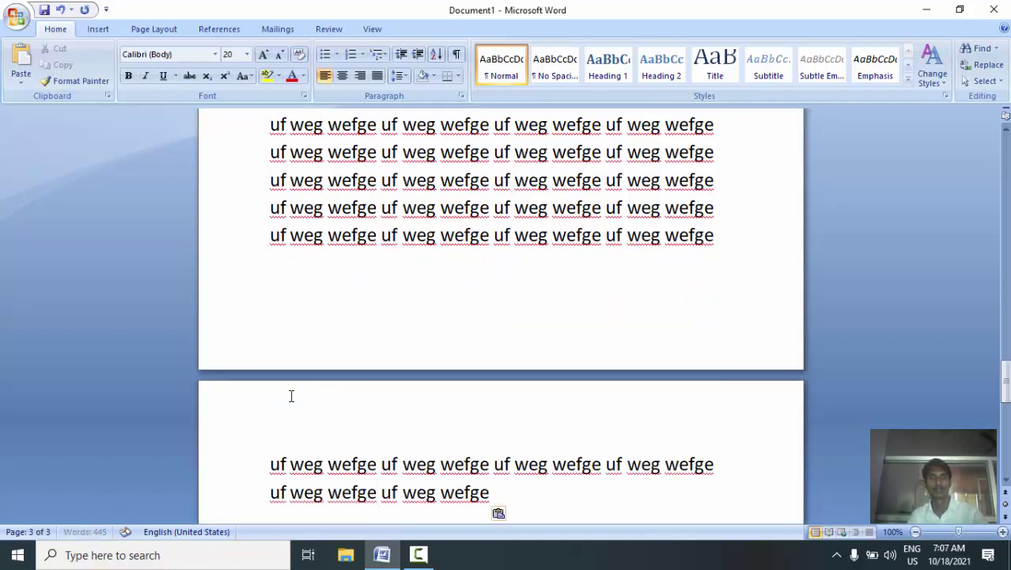
pyautogui.hotkey('ctrl', 'BackSpace')
pyautogui.hotkey('ctrl', 'BackSpace')
pyautogui.hotkey('ctrl', 'BackSpace')
pyautogui.hotkey('ctrl', 'BackSpace')
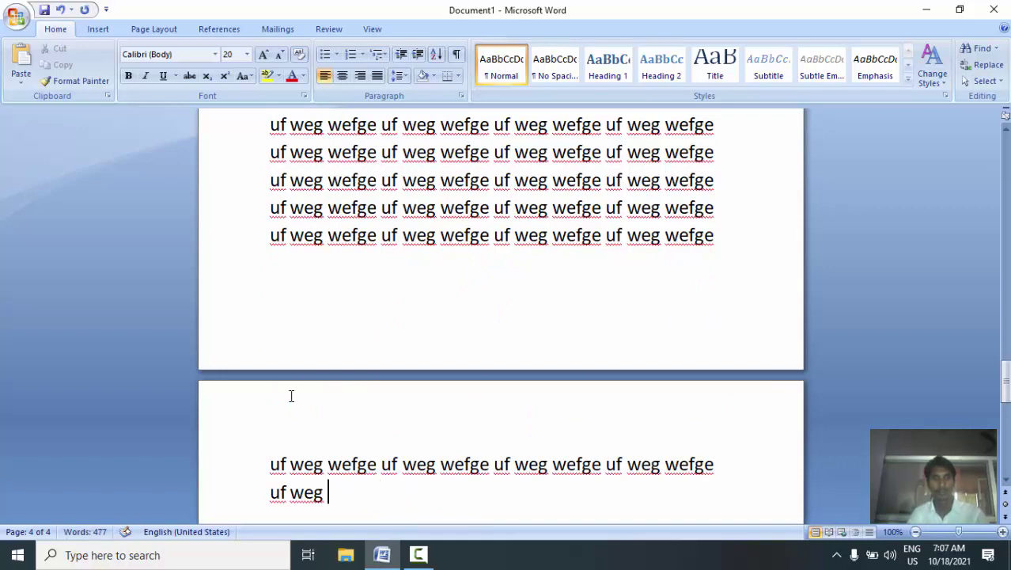
pyautogui.hotkey('ctrl', 'BackSpace')
pyautogui.hotkey('ctrl', 'BackSpace')
pyautogui.hotkey('ctrl', 'BackSpace')
# Start a new page titled 'Page layout' and paste the filler text seven times beneath it.
pyautogui.hotkey('ctrl', 'Return')
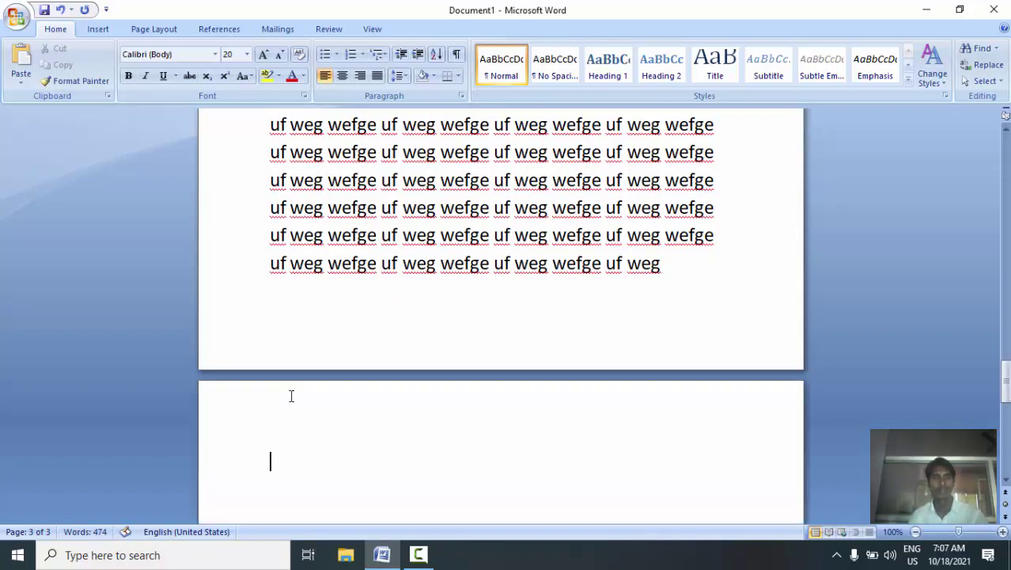
pyautogui.write('P')
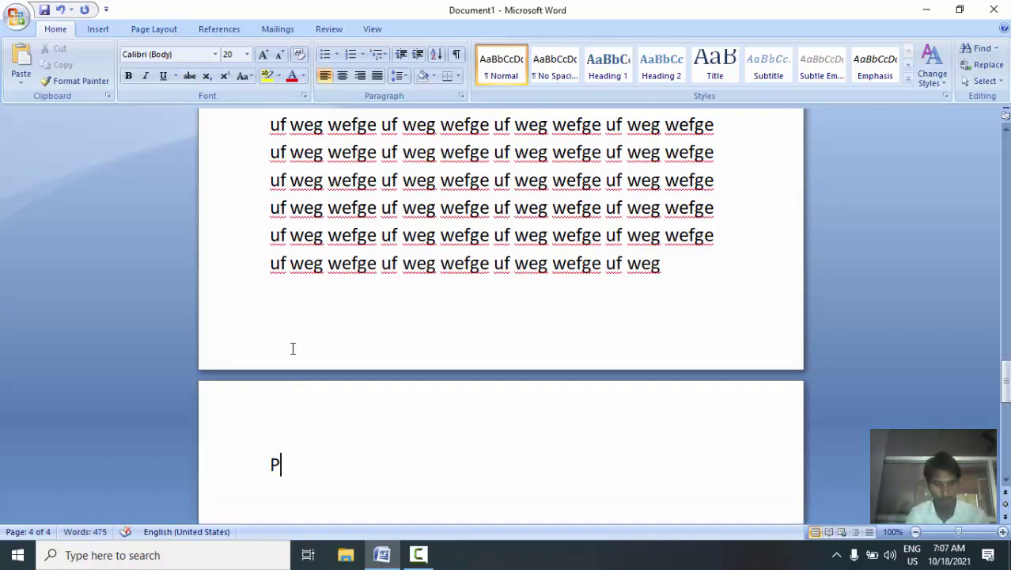
pyautogui.write('age ')
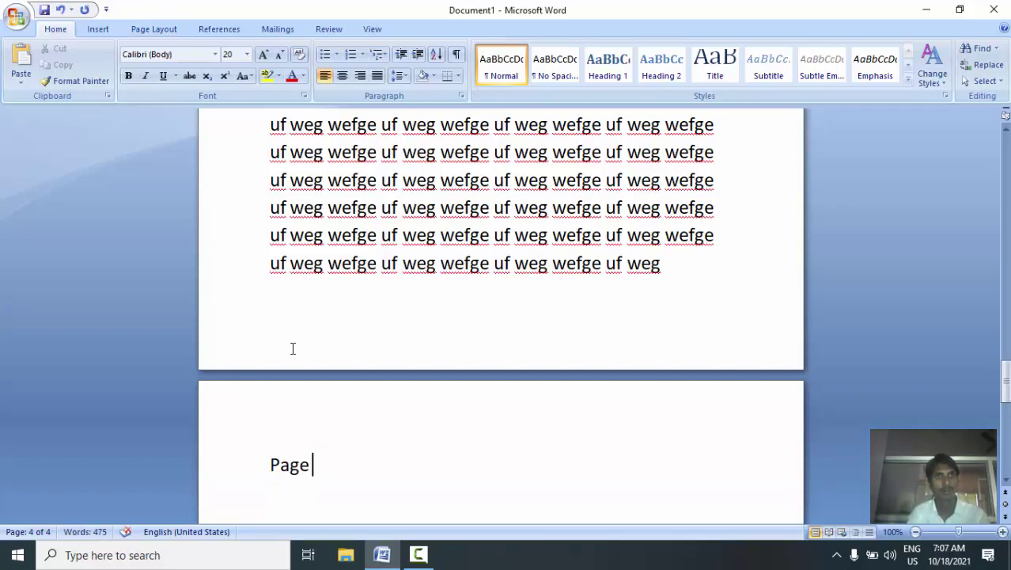
pyautogui.write('la')
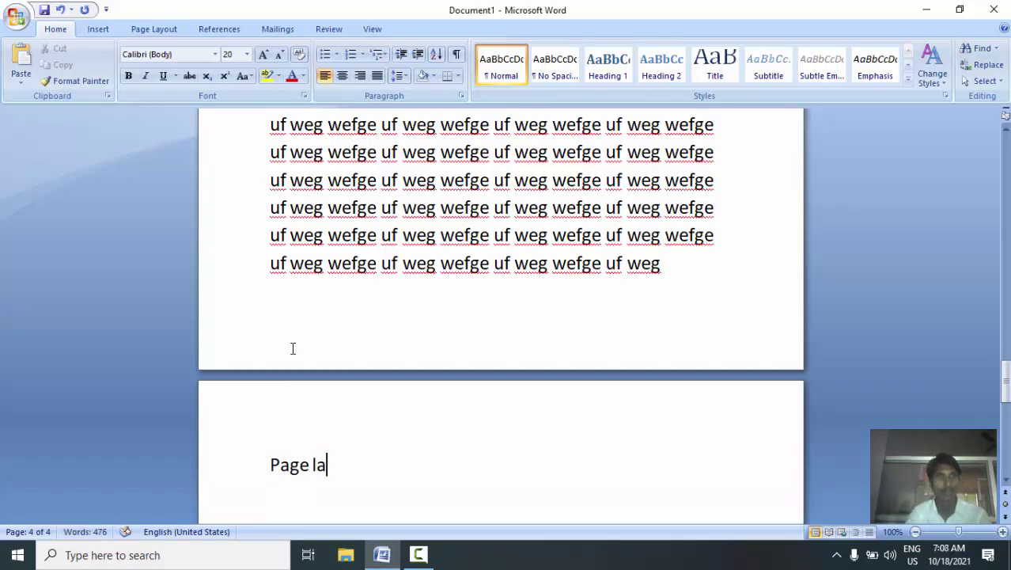
pyautogui.write('yout')
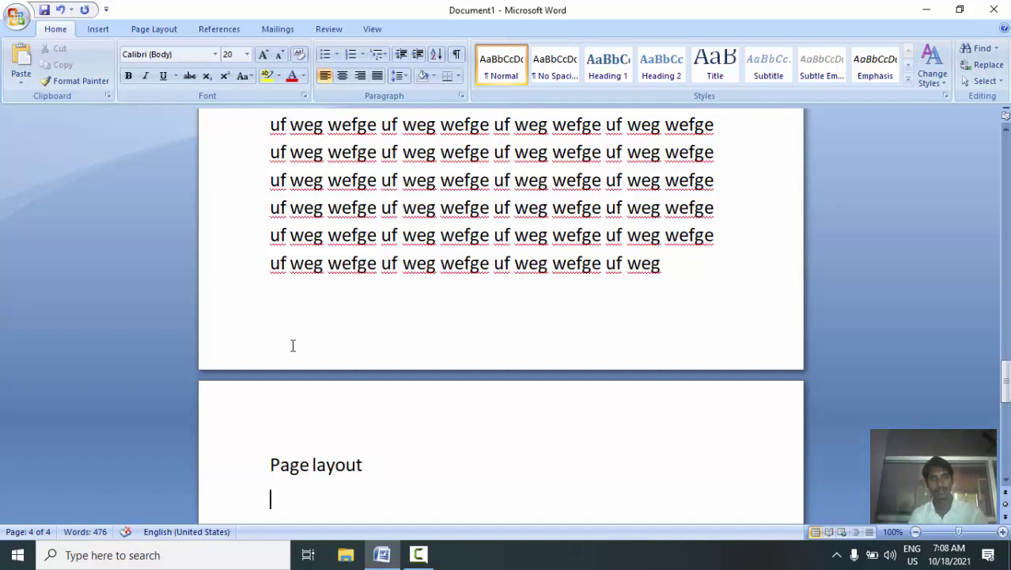
pyautogui.write('uf weg wefge')
pyautogui.write('uf weg wefge')
pyautogui.hotkey('ctrl', 'v')
pyautogui.hotkey('ctrl', 'v')
pyautogui.hotkey('ctrl', 'v')
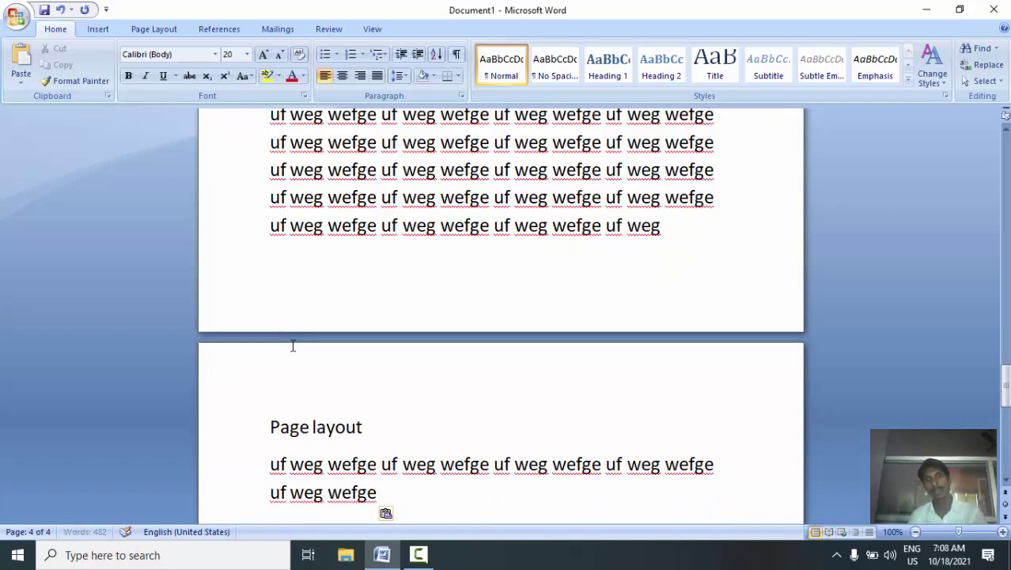
pyautogui.hotkey('ctrl', 'v')
pyautogui.hotkey('ctrl', 'v')
pyautogui.hotkey('ctrl', 'v')
pyautogui.hotkey('ctrl', 'v')
pyautogui.hotkey('ctrl', 'v')
pyautogui.hotkey('ctrl', 'v')
pyautogui.hotkey('ctrl', 'v')
pyautogui.hotkey('ctrl', 'v')
pyautogui.hotkey('ctrl', 'v')
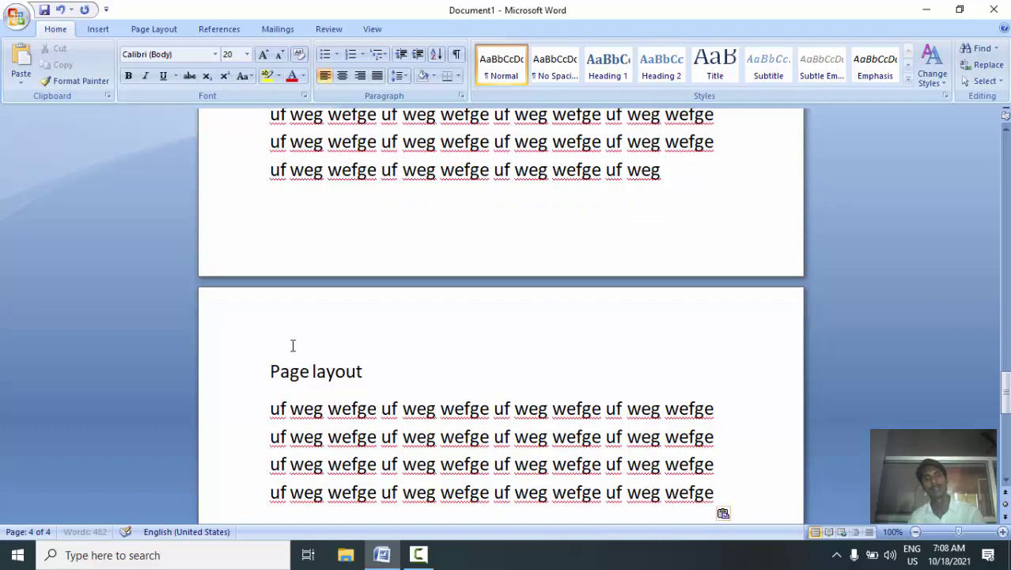
pyautogui.hotkey('ctrl', 'v')
pyautogui.hotkey('ctrl', 'v')
pyautogui.hotkey('ctrl', 'v')
pyautogui.hotkey('ctrl', 'v')
pyautogui.hotkey('ctrl', 'v')
pyautogui.hotkey('ctrl', 'v')
pyautogui.hotkey('ctrl', 'v')
pyautogui.hotkey('ctrl', 'v')
pyautogui.hotkey('ctrl', 'v')
pyautogui.hotkey('ctrl', 'v')
pyautogui.hotkey('ctrl', 'v')
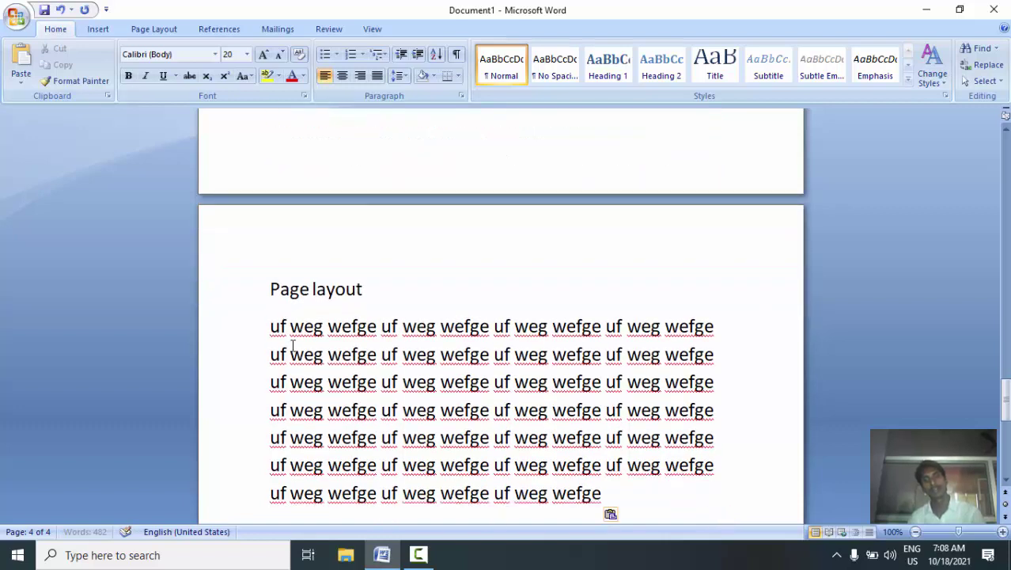
pyautogui.hotkey('ctrl', 'v')
pyautogui.hotkey('ctrl', 'v')
pyautogui.hotkey('ctrl', 'v')
pyautogui.hotkey('ctrl', 'v')
pyautogui.hotkey('ctrl', 'v')
pyautogui.hotkey('ctrl', 'v')
pyautogui.hotkey('ctrl', 'v')
pyautogui.hotkey('ctrl', 'v')
pyautogui.hotkey('ctrl', 'v')
pyautogui.hotkey('ctrl', 'v')
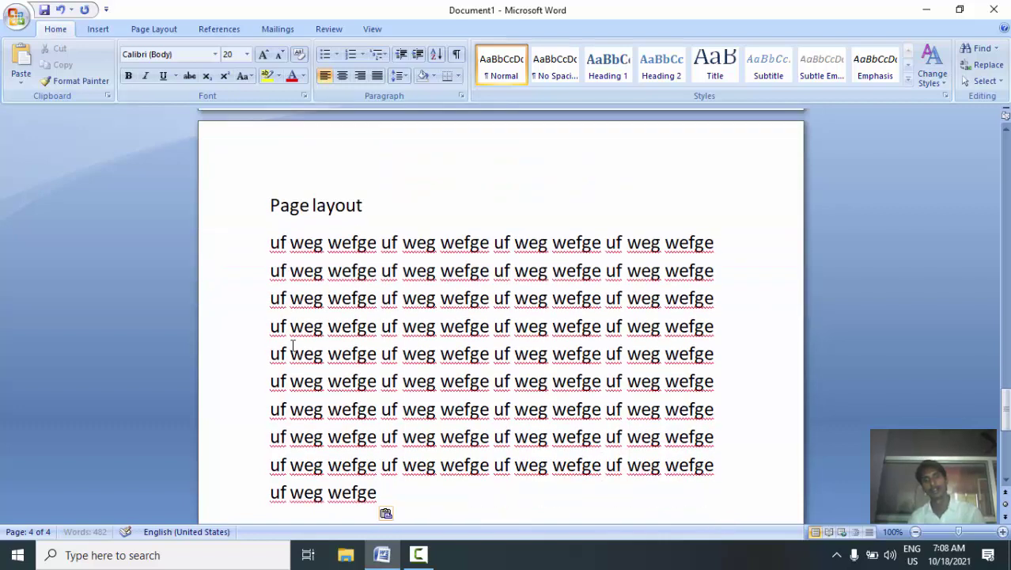
pyautogui.hotkey('ctrl', 'v')
pyautogui.hotkey('ctrl', 'v')
pyautogui.hotkey('ctrl', 'v')
pyautogui.hotkey('ctrl', 'v')
pyautogui.hotkey('ctrl', 'v')
pyautogui.hotkey('ctrl', 'v')
pyautogui.hotkey('ctrl', 'v')
pyautogui.hotkey('ctrl', 'v')
pyautogui.hotkey('ctrl', 'v')
pyautogui.hotkey('ctrl', 'v')
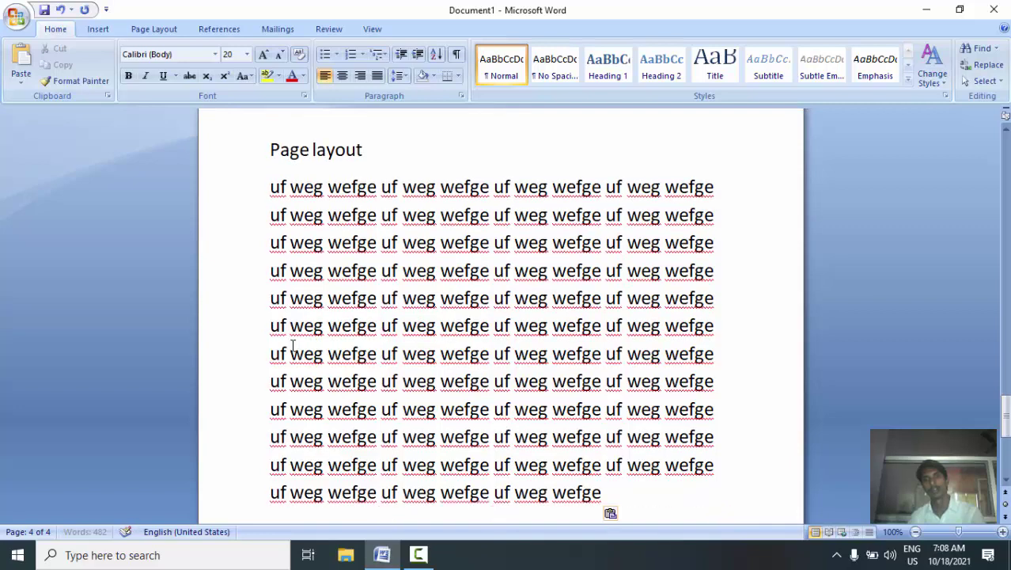
pyautogui.hotkey('ctrl', 'v')
pyautogui.hotkey('ctrl', 'v')
pyautogui.hotkey('ctrl', 'v')
pyautogui.hotkey('ctrl', 'v')
pyautogui.hotkey('ctrl', 'v')
pyautogui.hotkey('ctrl', 'v')
pyautogui.hotkey('ctrl', 'v')
pyautogui.hotkey('ctrl', 'v')
pyautogui.hotkey('ctrl', 'v')
pyautogui.hotkey('ctrl', 'v')
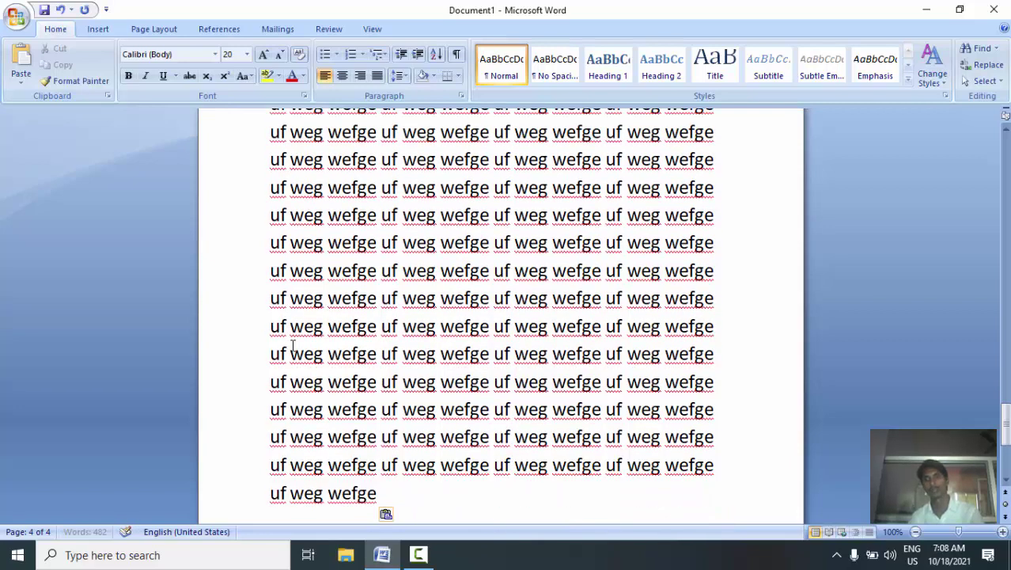
pyautogui.hotkey('ctrl', 'v')
pyautogui.hotkey('ctrl', 'v')
pyautogui.hotkey('ctrl', 'v')
pyautogui.hotkey('ctrl', 'v')
pyautogui.hotkey('ctrl', 'v')
pyautogui.hotkey('ctrl', 'v')
pyautogui.hotkey('ctrl', 'v')
pyautogui.hotkey('ctrl', 'v')
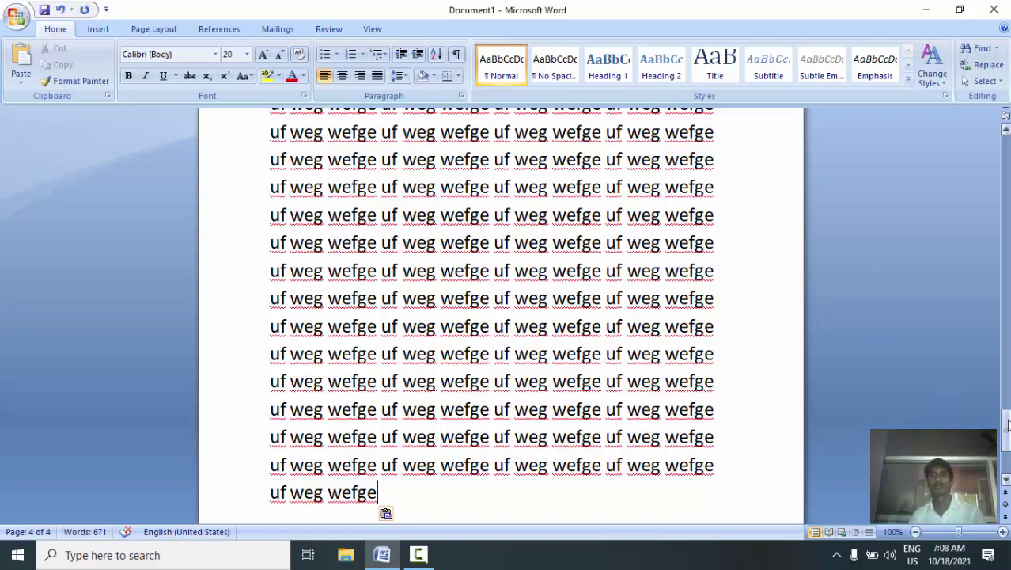
# Apply the Heading 1 style to the Home line on page 2.
pyautogui.moveTo(1007, 425); pyautogui.dragTo(1006, 245)
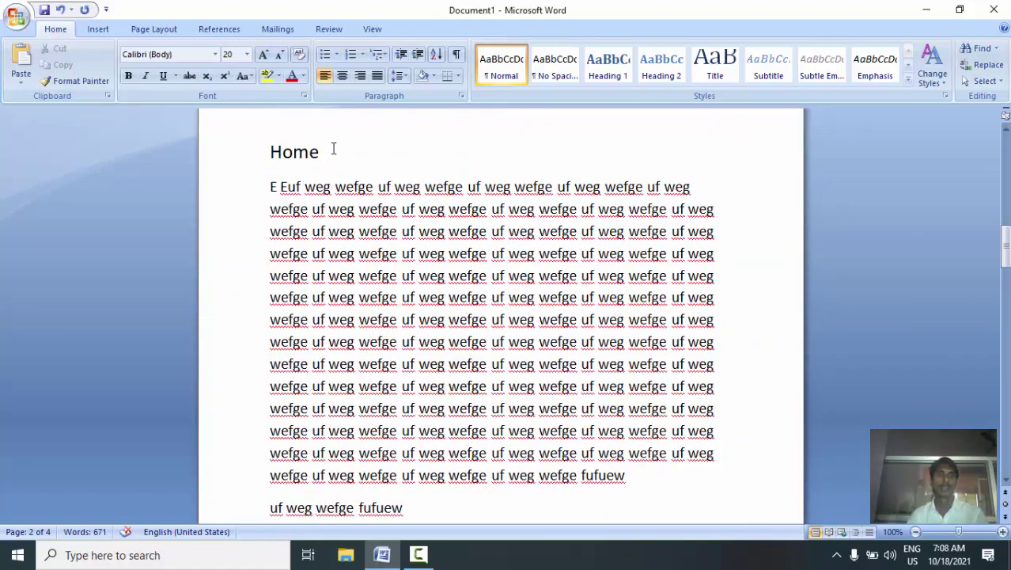
pyautogui.moveTo(332, 149); pyautogui.dragTo(269, 147)
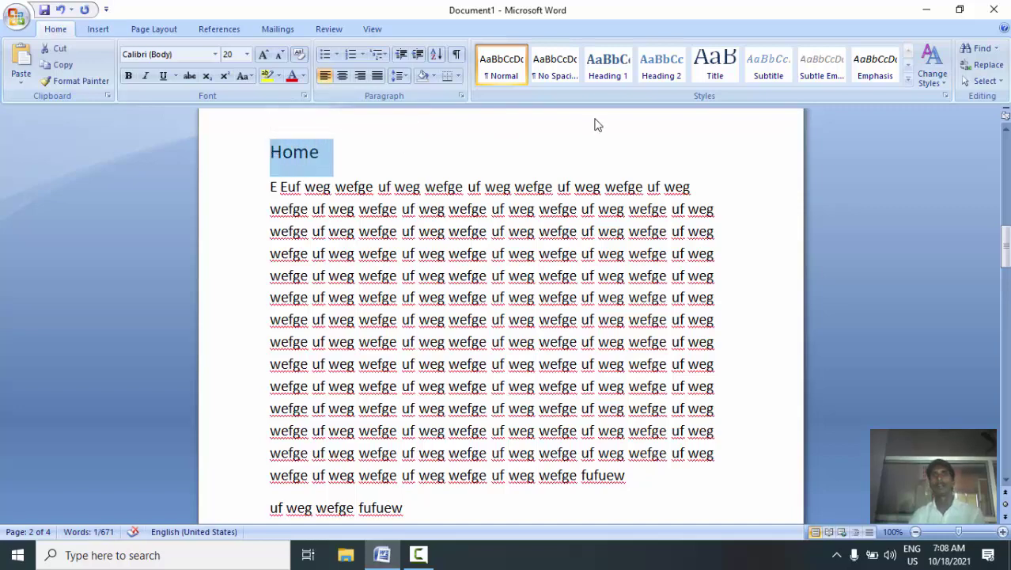
pyautogui.click(593, 72)
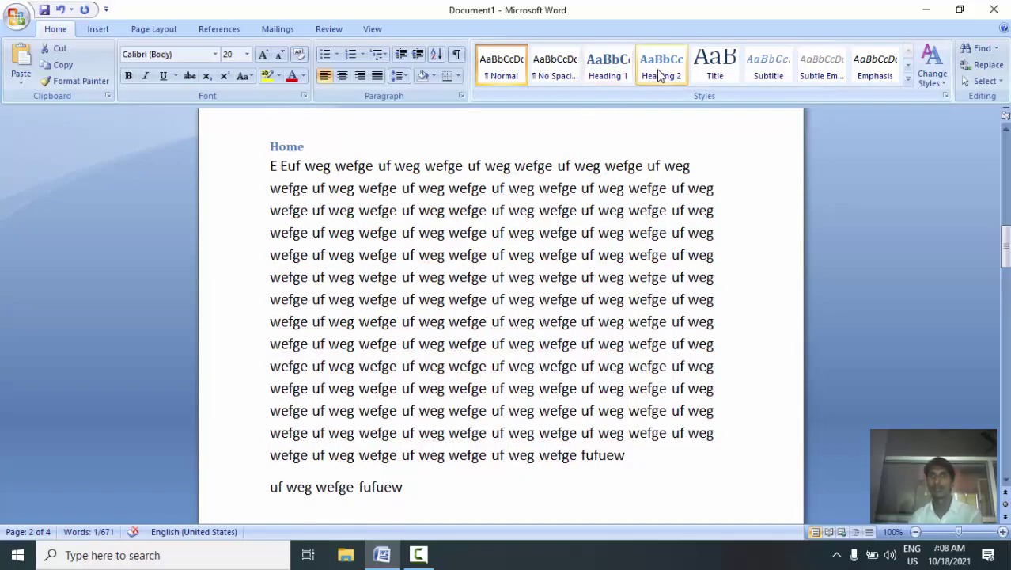
pyautogui.click(617, 67)
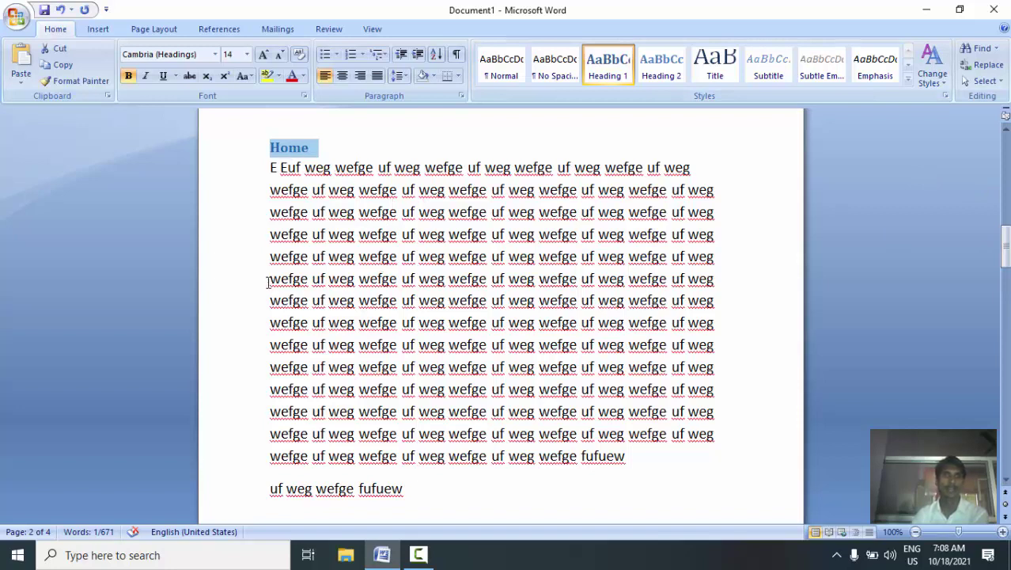
# Select parts of the filler text, then scroll back up to the bulleted list on page 1.
pyautogui.moveTo(267, 281)
pyautogui.mouseDown()
pyautogui.moveTo(620, 301)
pyautogui.moveTo(416, 281)
pyautogui.mouseUp()
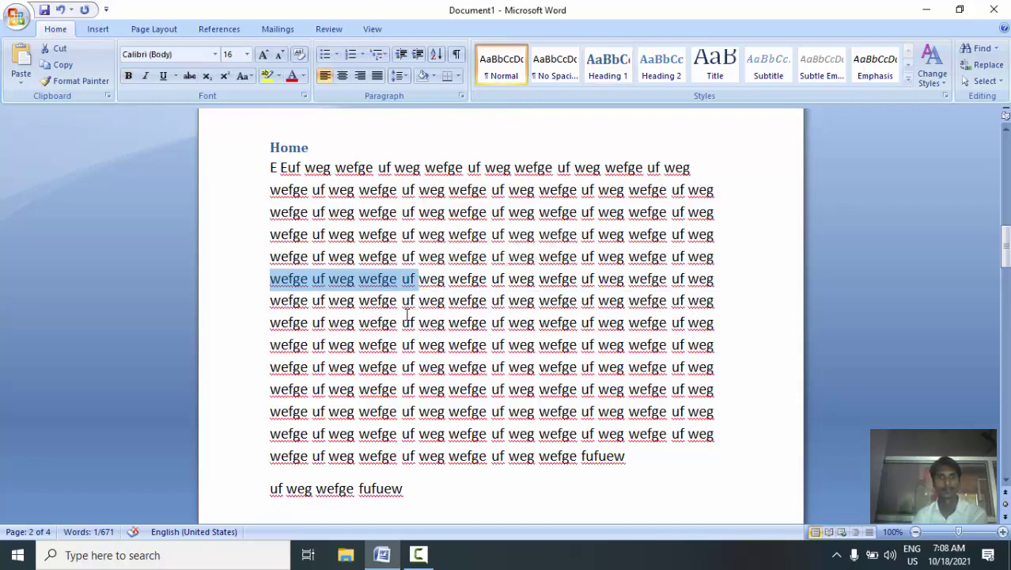
pyautogui.moveTo(270, 433); pyautogui.dragTo(716, 433)
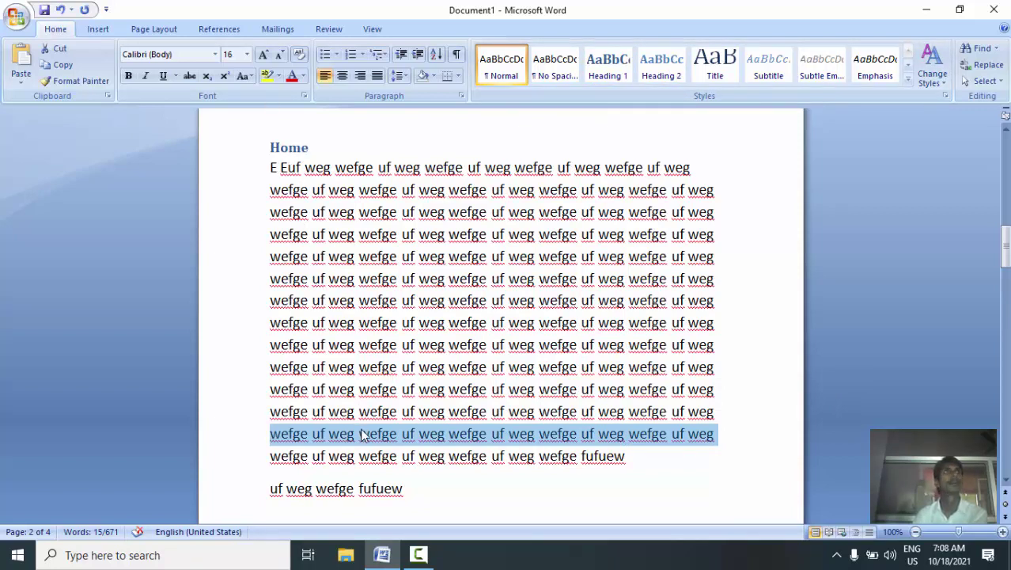
pyautogui.click(500, 366)
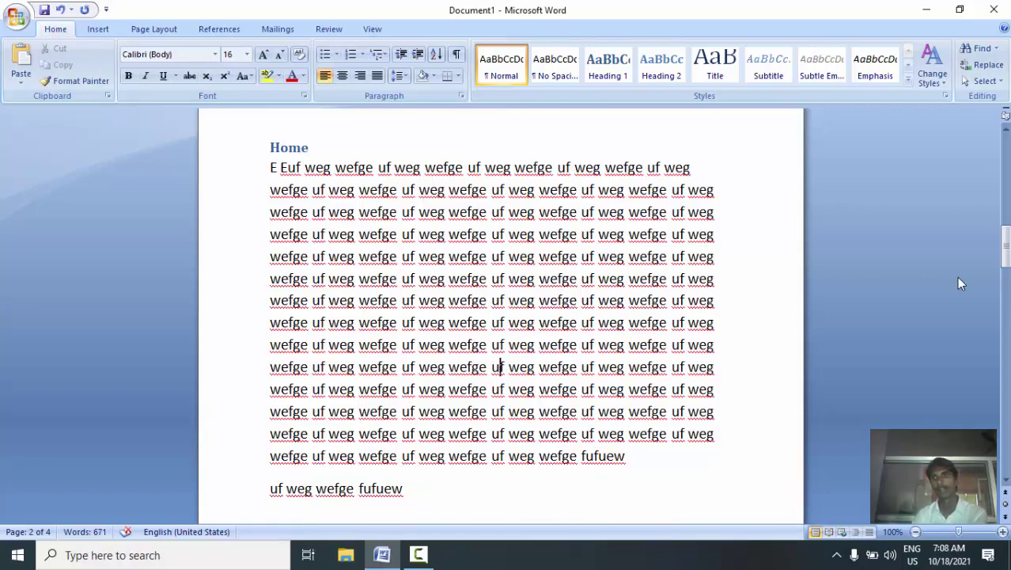
pyautogui.moveTo(1005, 257); pyautogui.dragTo(1004, 158)
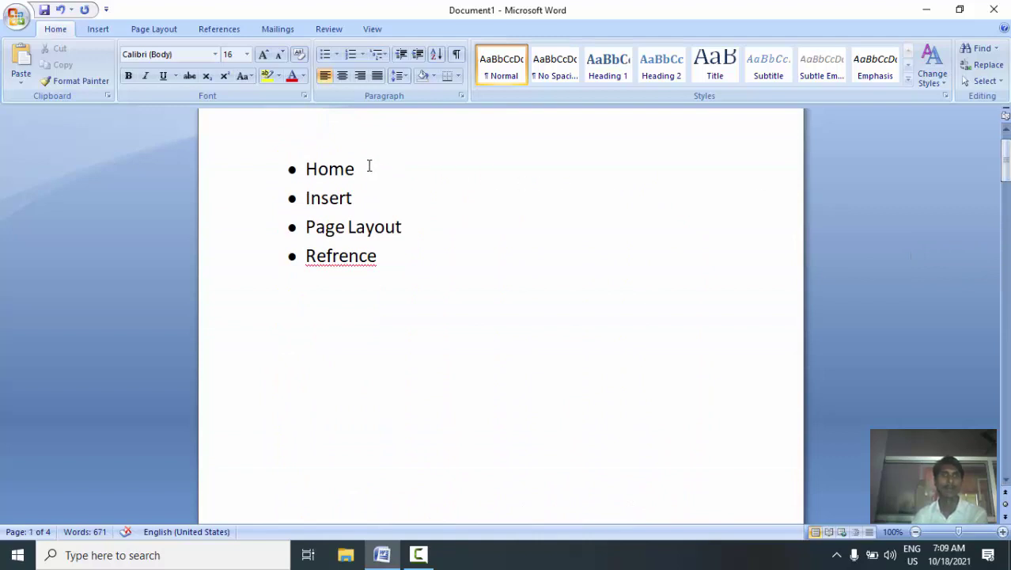
# Hyperlink the Home bullet to the Home heading and follow it to page 2.
pyautogui.moveTo(365, 165); pyautogui.dragTo(303, 168)
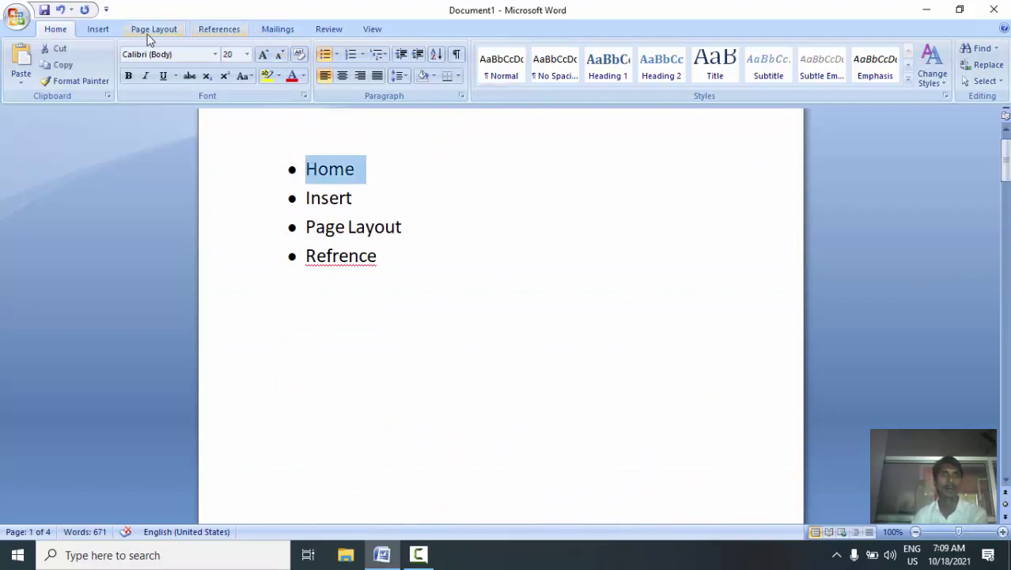
pyautogui.click(107, 33)
pyautogui.click(334, 59)
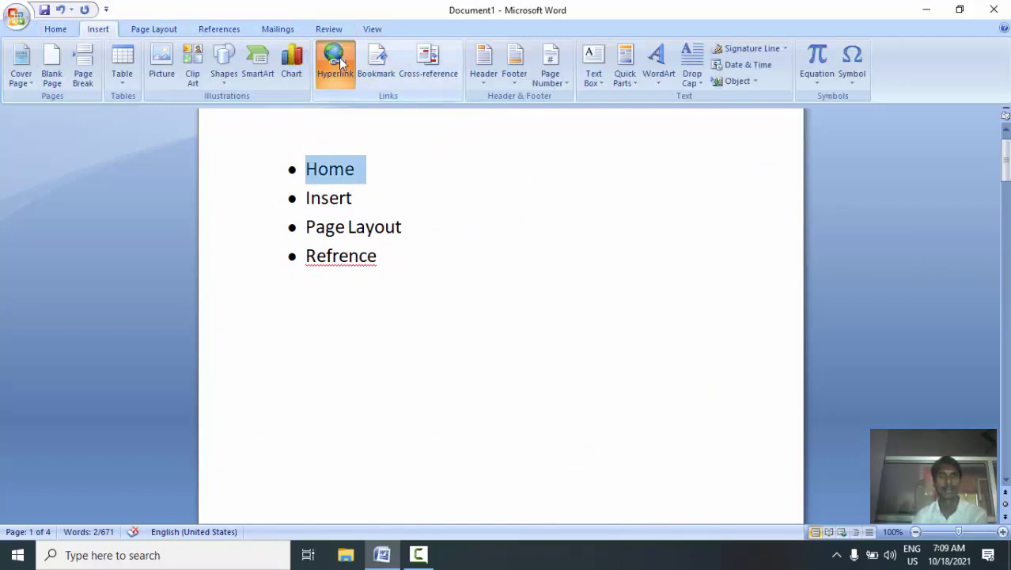
pyautogui.click(332, 230)
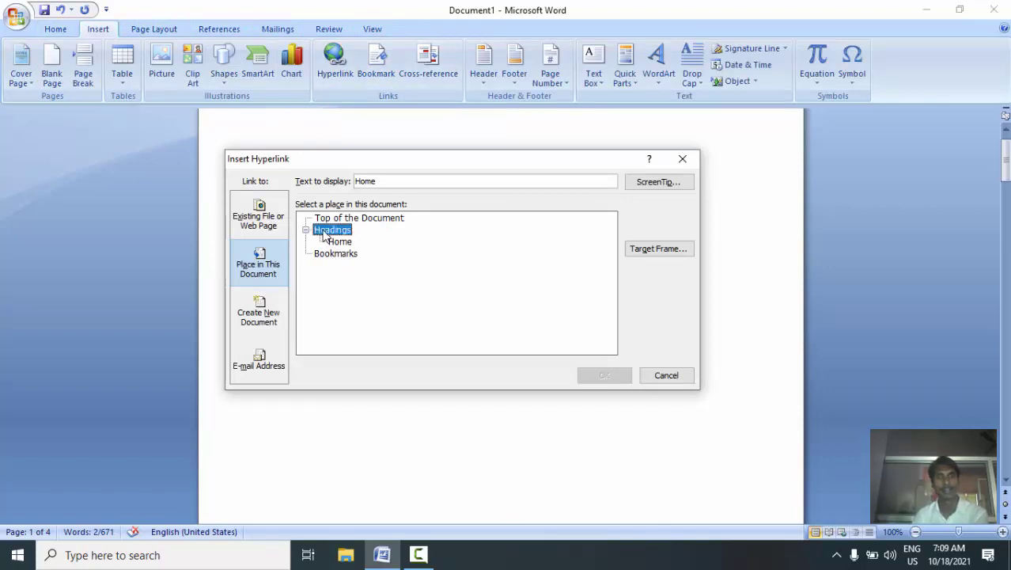
pyautogui.click(341, 242)
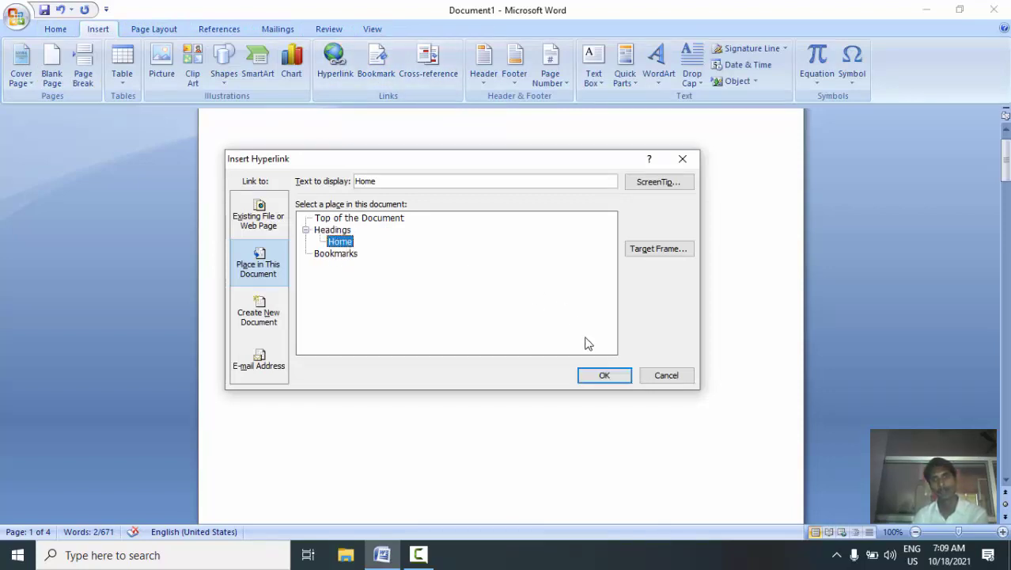
pyautogui.click(605, 377)
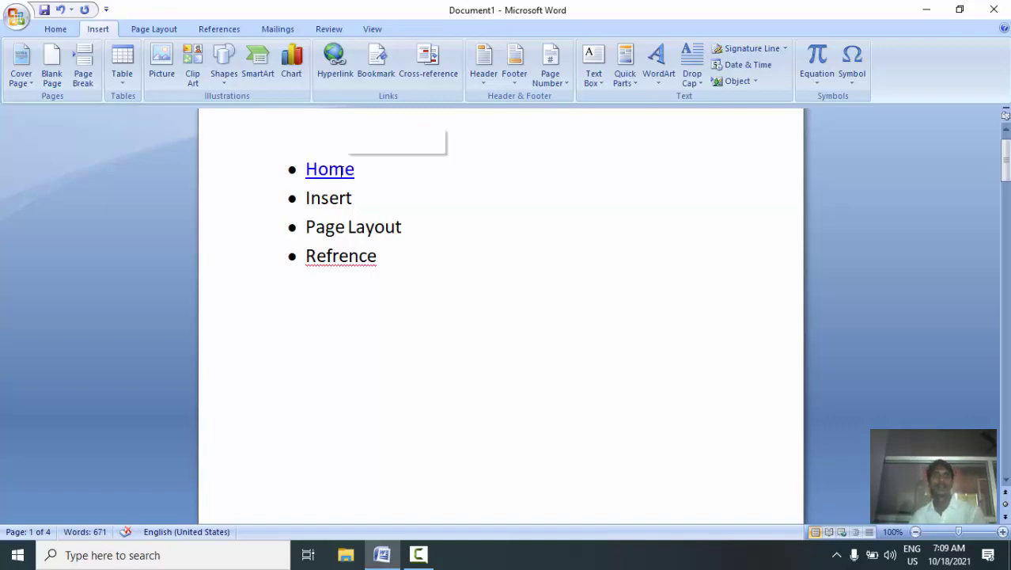
pyautogui.keyDown('ctrl'); pyautogui.click(342, 177); pyautogui.keyUp('ctrl')
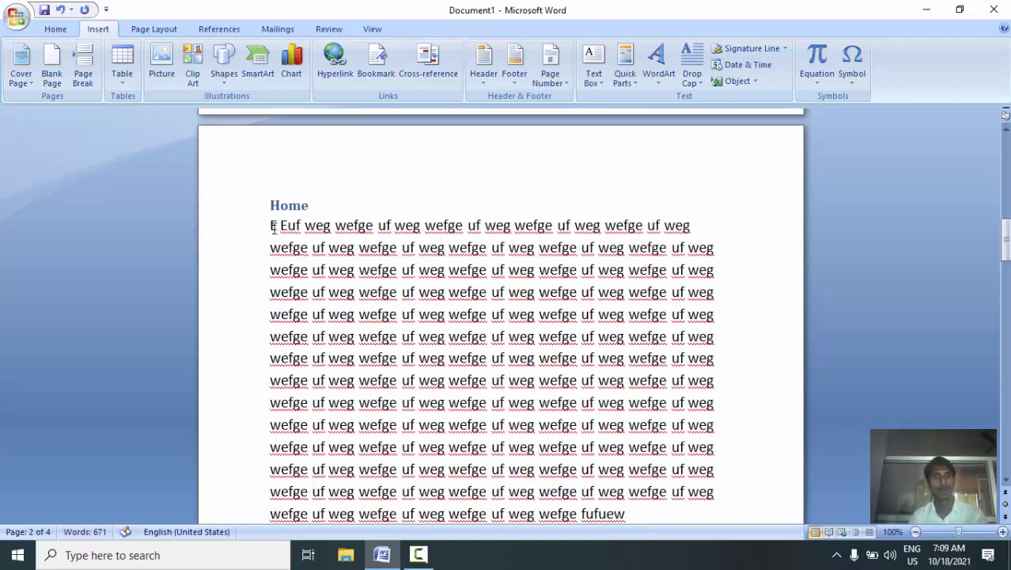
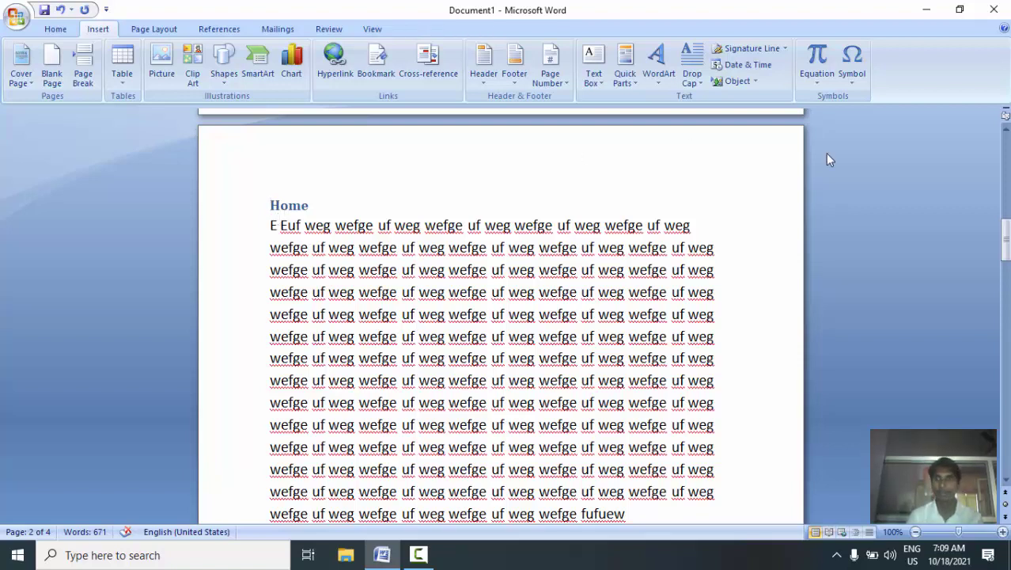
# Apply the Heading 1 style to the Insert line.
pyautogui.moveTo(1005, 241); pyautogui.dragTo(1004, 312)
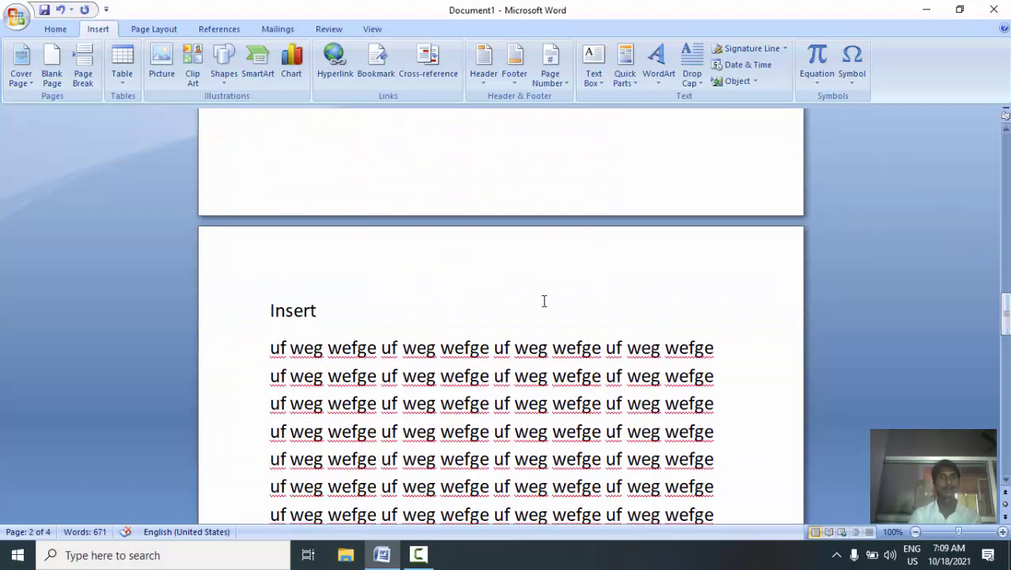
pyautogui.moveTo(330, 314); pyautogui.dragTo(269, 312)
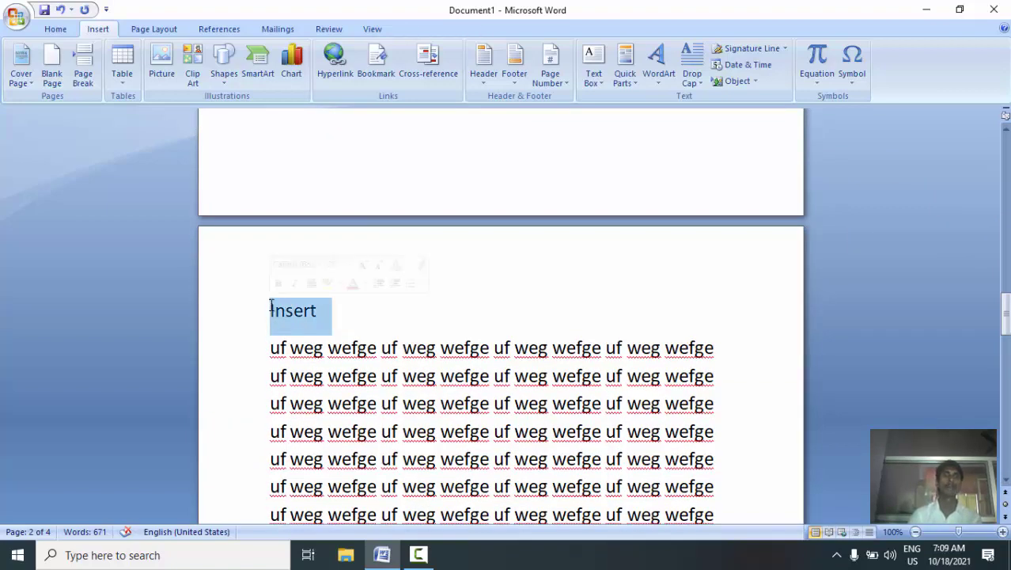
pyautogui.click(334, 59)
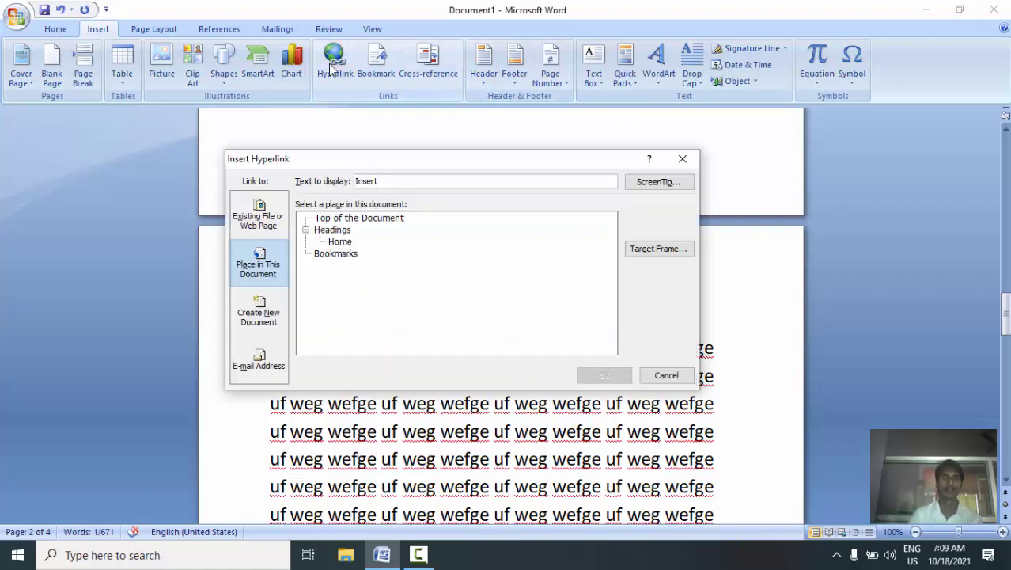
pyautogui.click(682, 158)
pyautogui.click(52, 29)
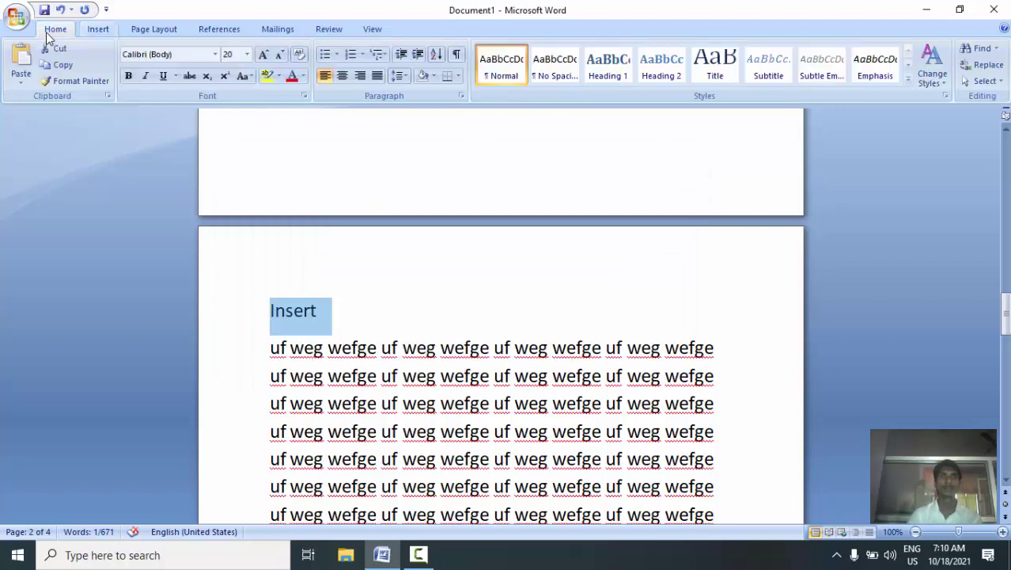
pyautogui.click(606, 69)
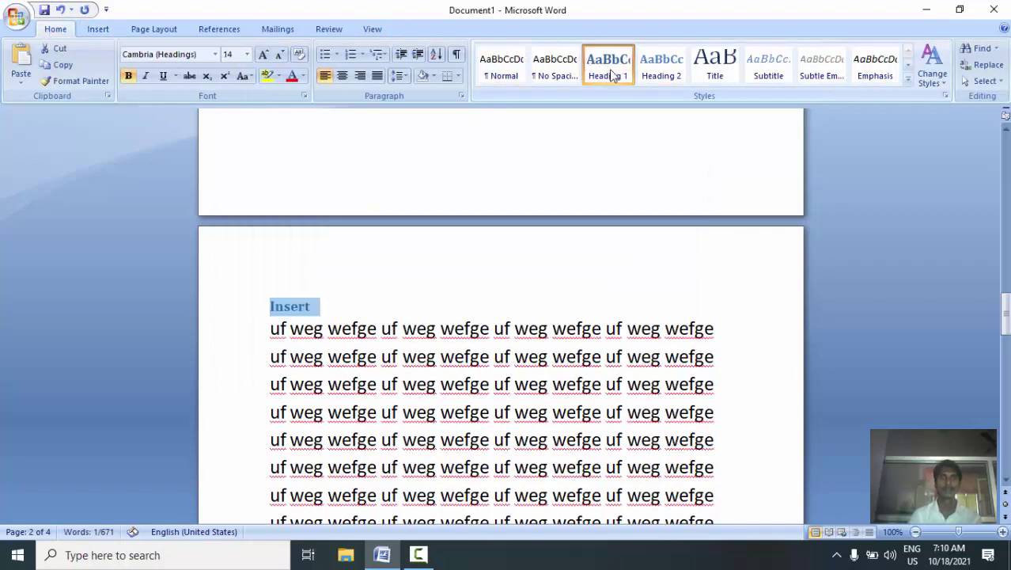
# Push Page layout onto a new page with Ctrl+Enter and style it Heading 2.
pyautogui.moveTo(1003, 314); pyautogui.dragTo(1003, 397)
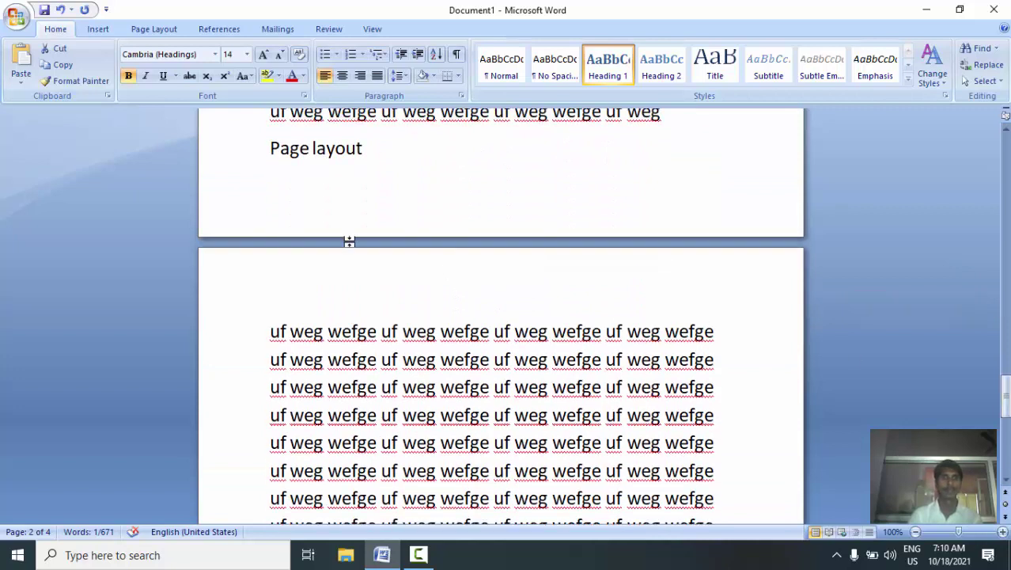
pyautogui.click(270, 148)
pyautogui.hotkey('ctrl', 'Return')
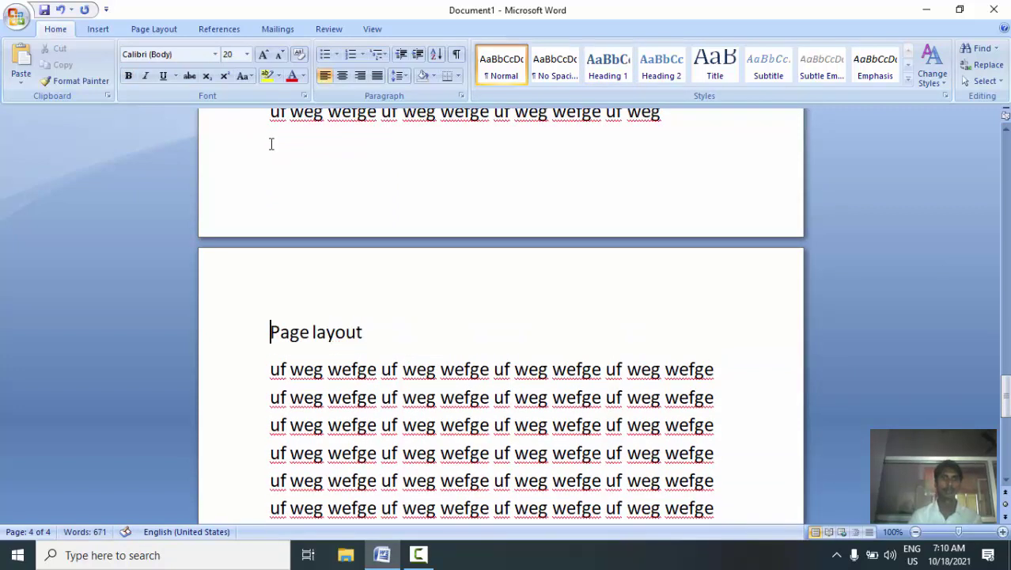
pyautogui.click(258, 331)
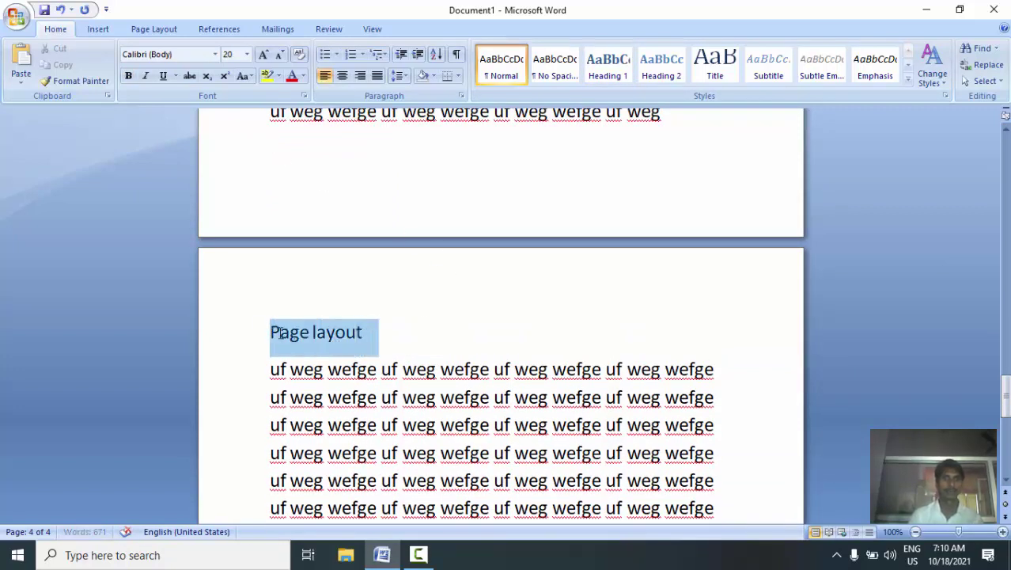
pyautogui.click(600, 74)
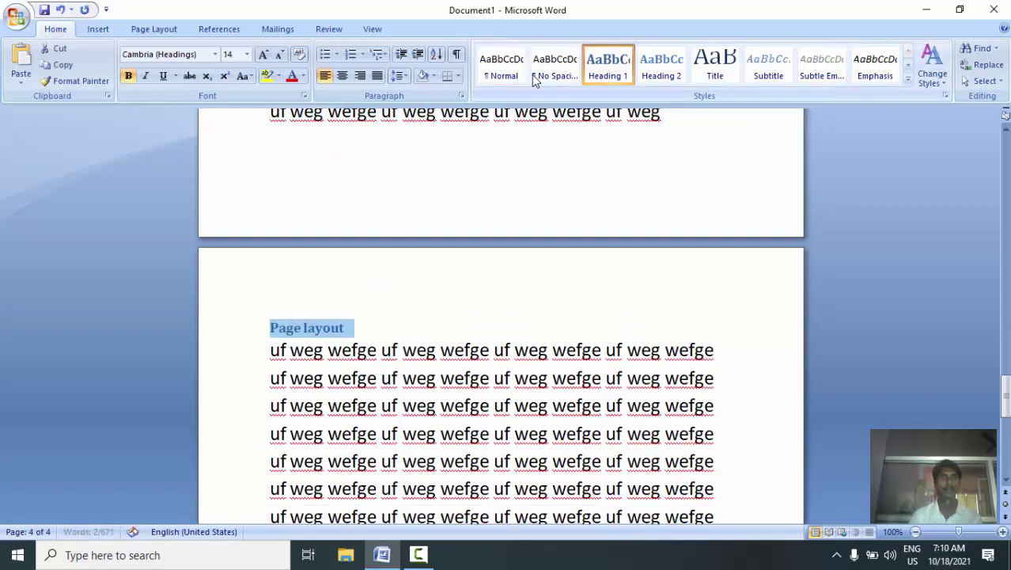
pyautogui.click(669, 70)
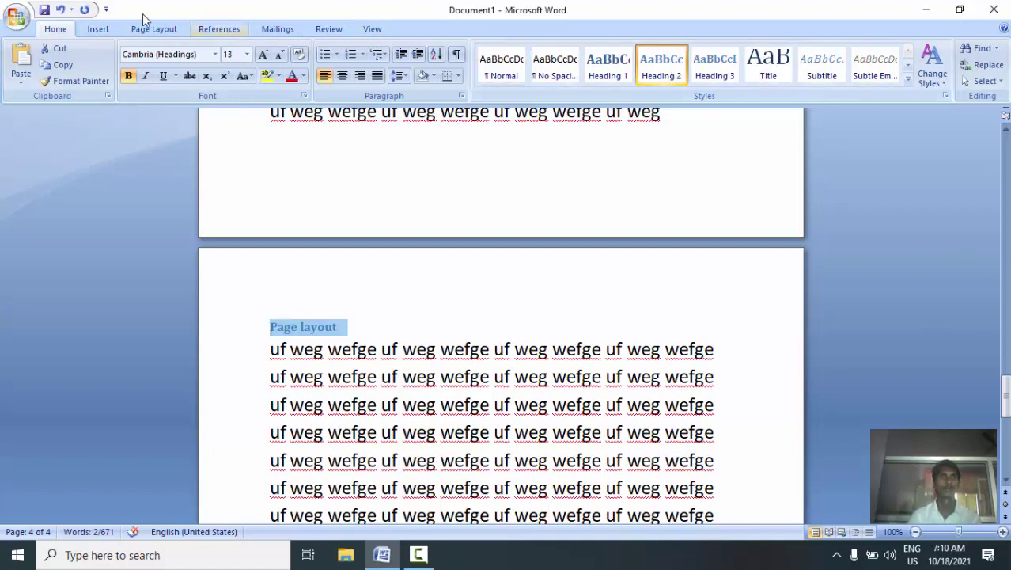
pyautogui.click(99, 29)
# Select the word Insert in the bulleted list on page 1.
pyautogui.click(334, 69)
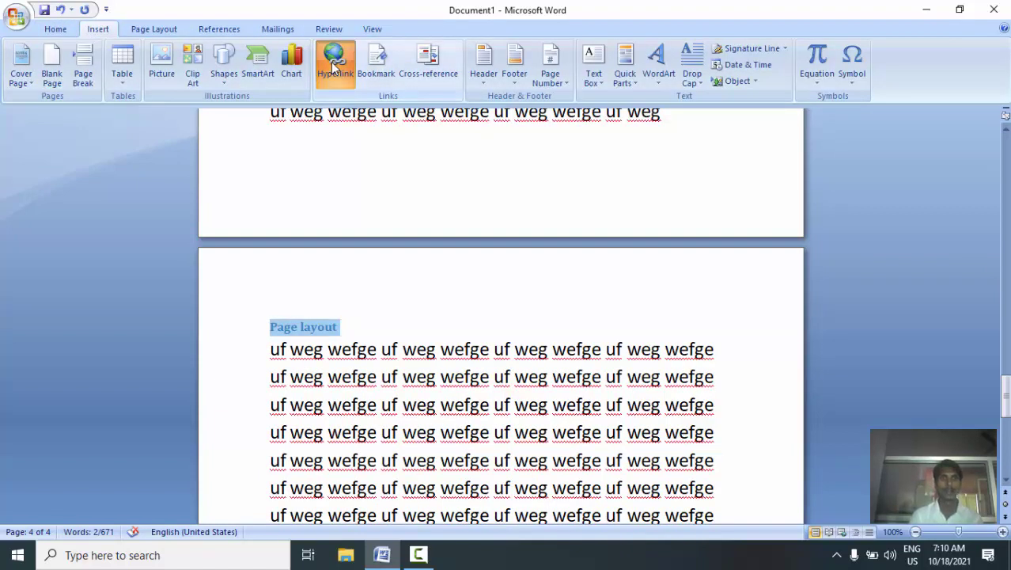
pyautogui.click(680, 160)
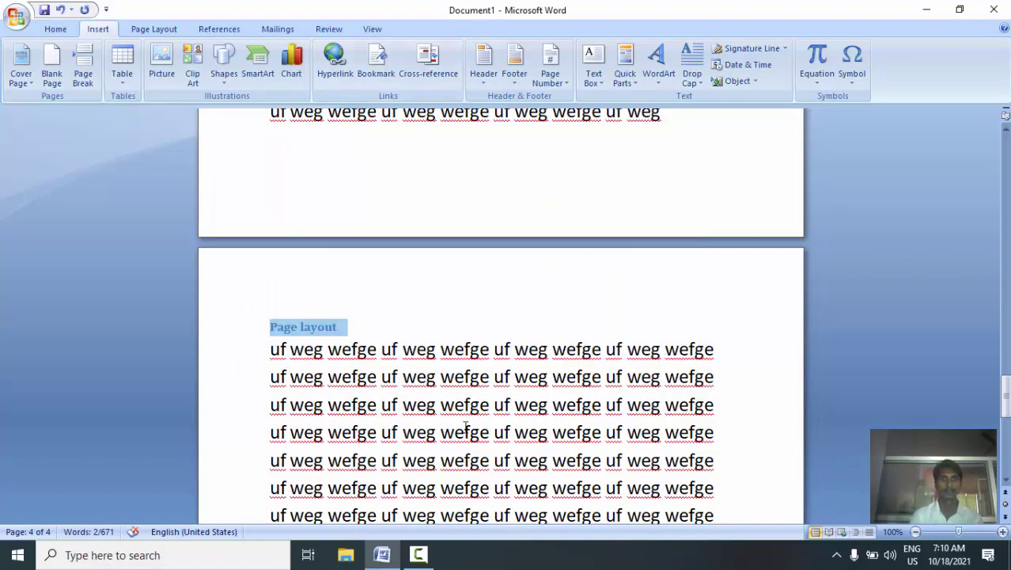
pyautogui.click(466, 432)
pyautogui.moveTo(1005, 393); pyautogui.dragTo(1005, 186)
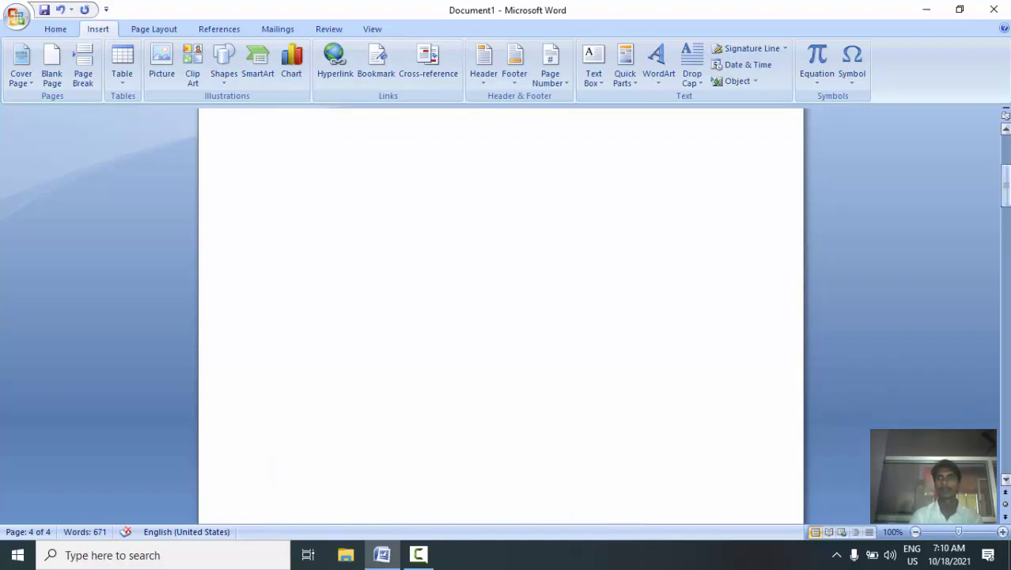
pyautogui.moveTo(1004, 186); pyautogui.dragTo(1004, 152)
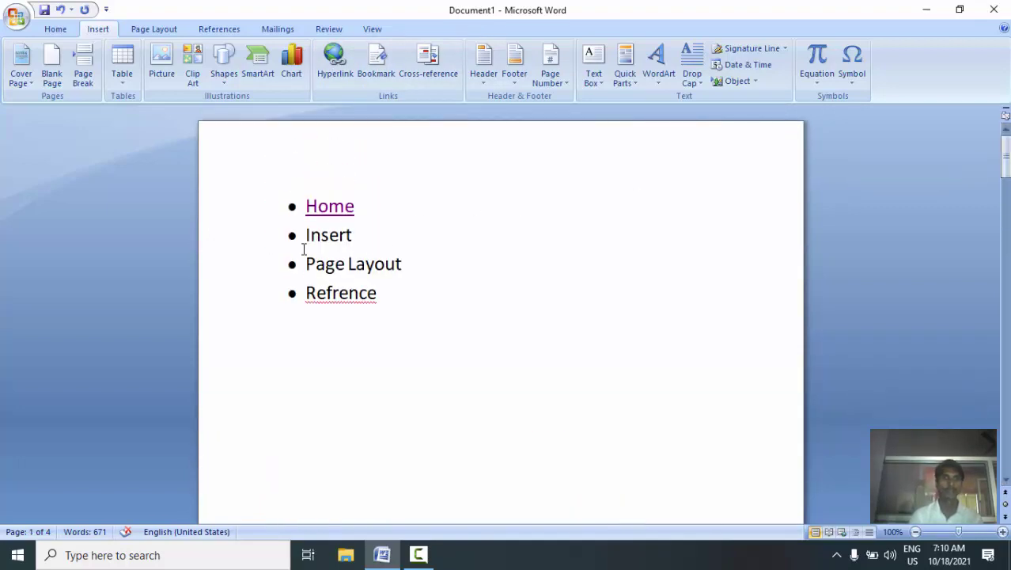
pyautogui.moveTo(306, 235); pyautogui.dragTo(366, 235)
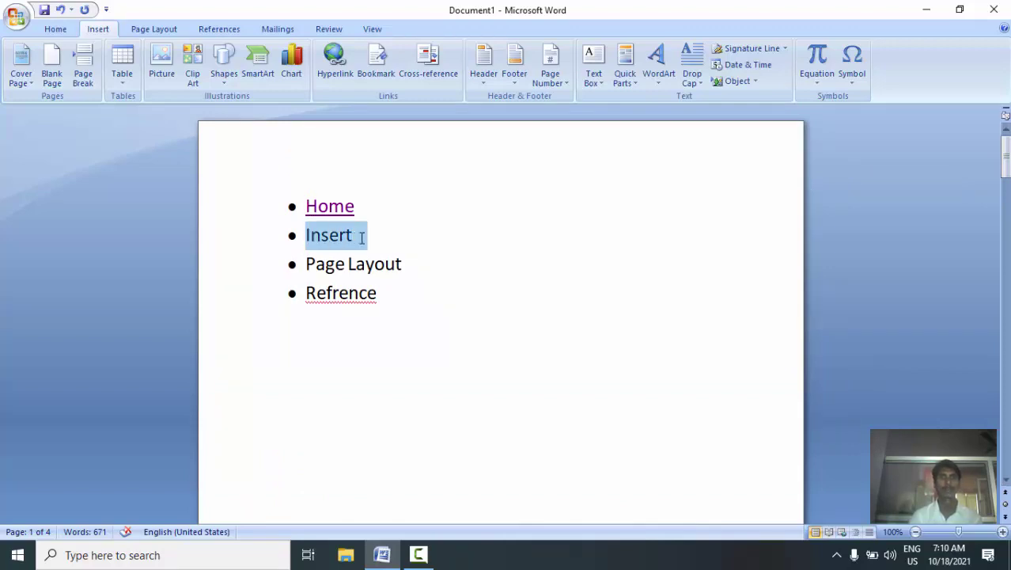
# Hyperlink the Insert bullet to the Insert heading under Place in This Document.
pyautogui.click(336, 60)
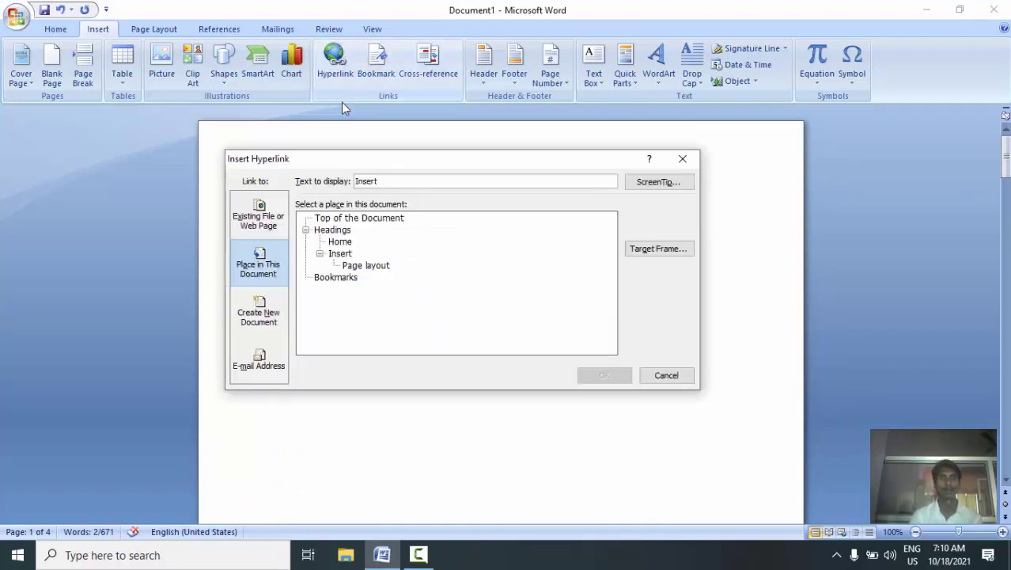
pyautogui.click(342, 254)
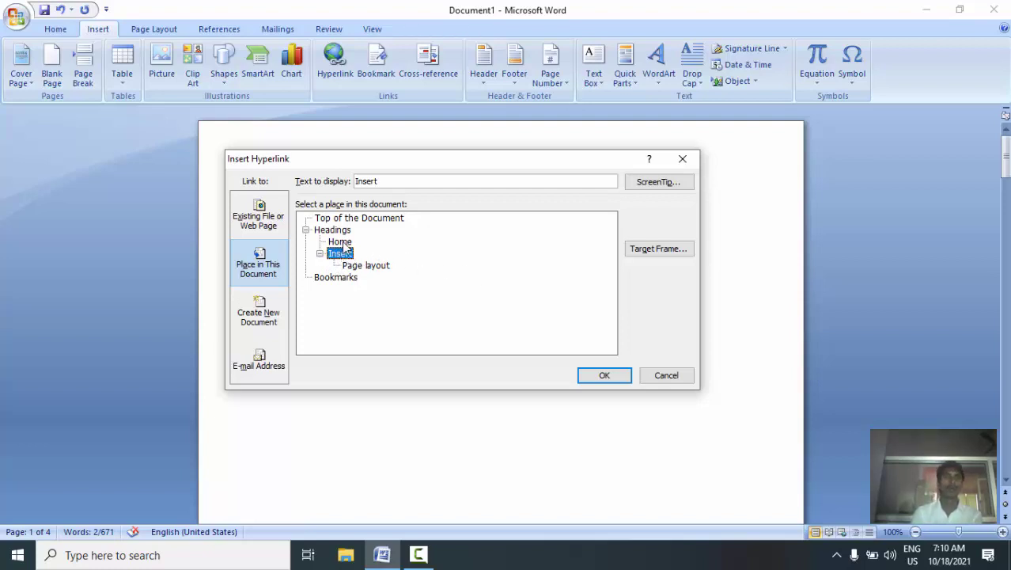
pyautogui.click(340, 243)
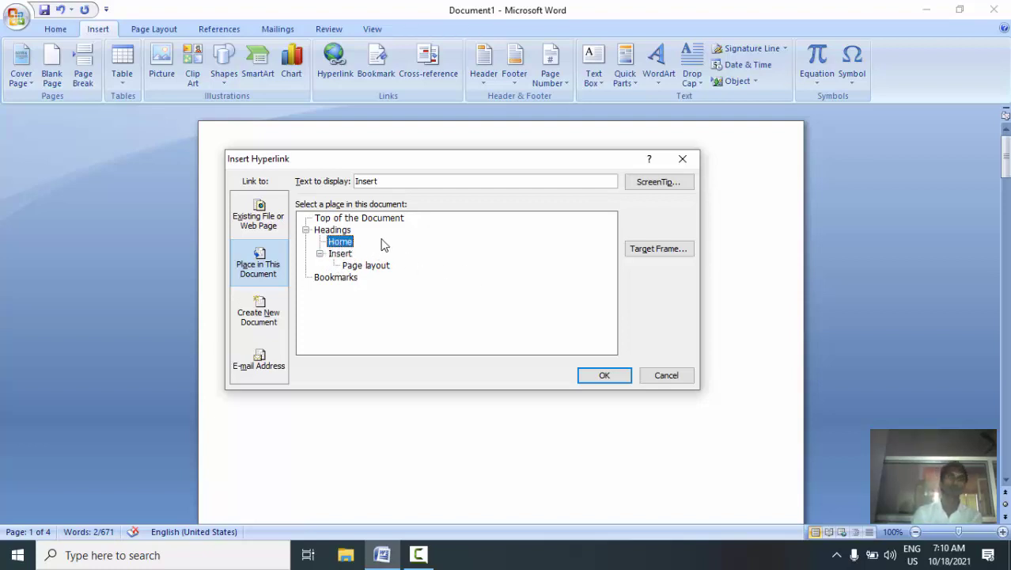
pyautogui.click(343, 254)
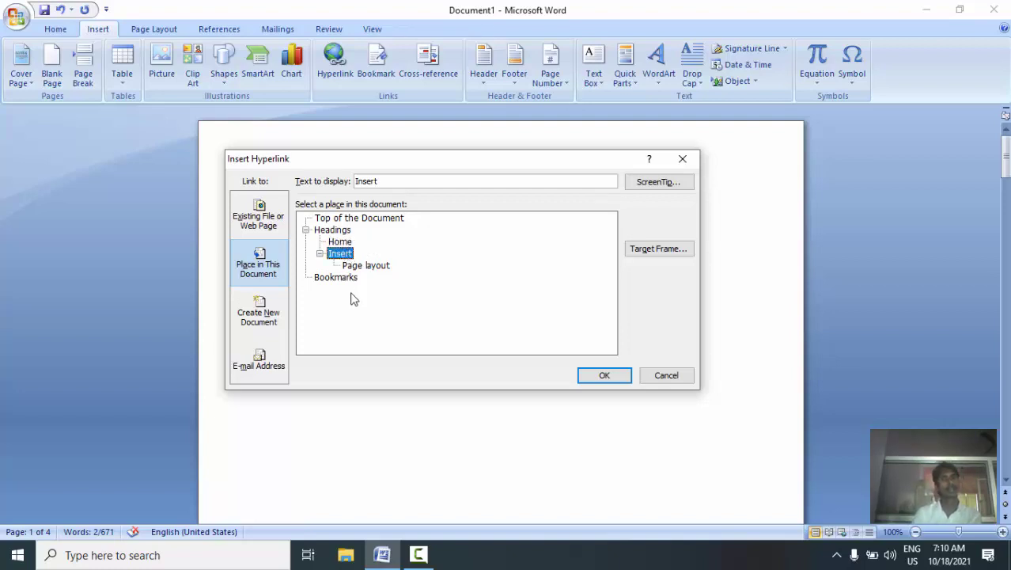
pyautogui.click(385, 269)
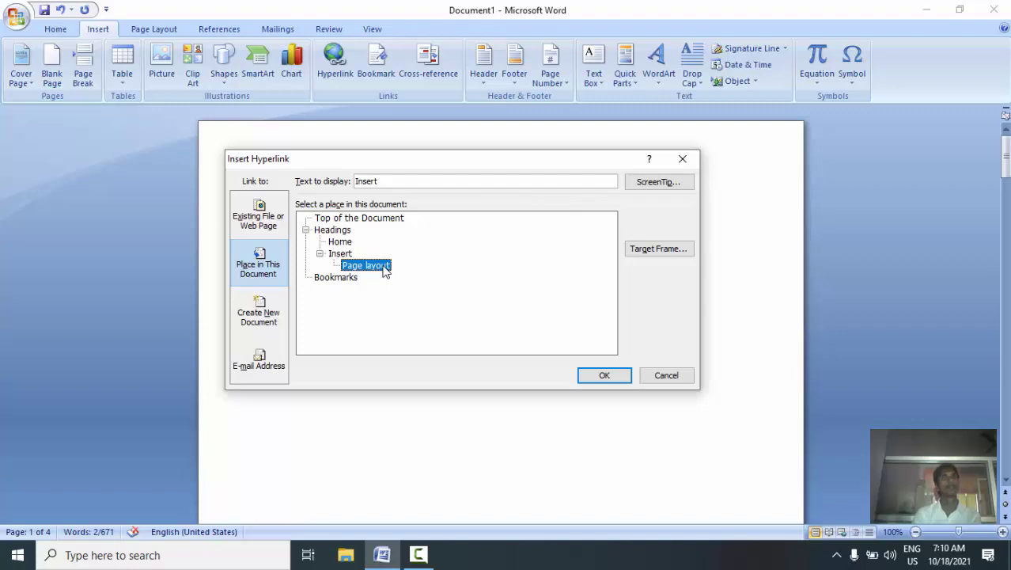
pyautogui.click(347, 255)
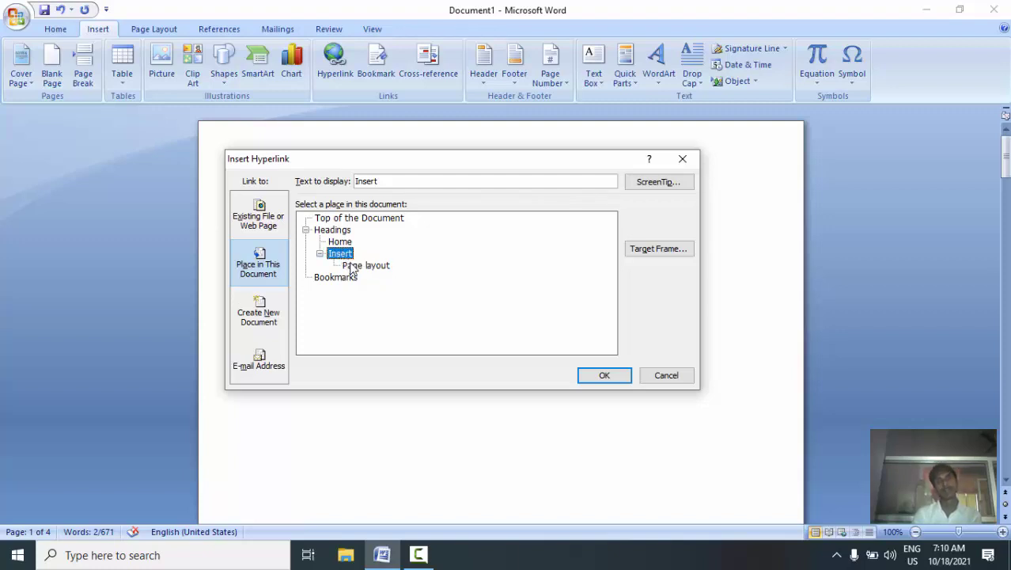
pyautogui.click(362, 268)
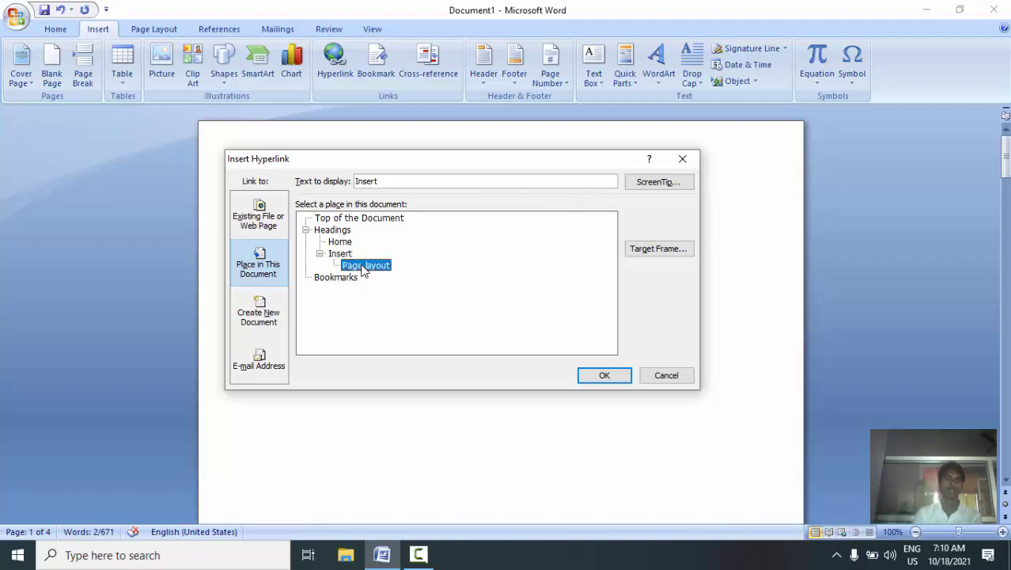
pyautogui.click(340, 255)
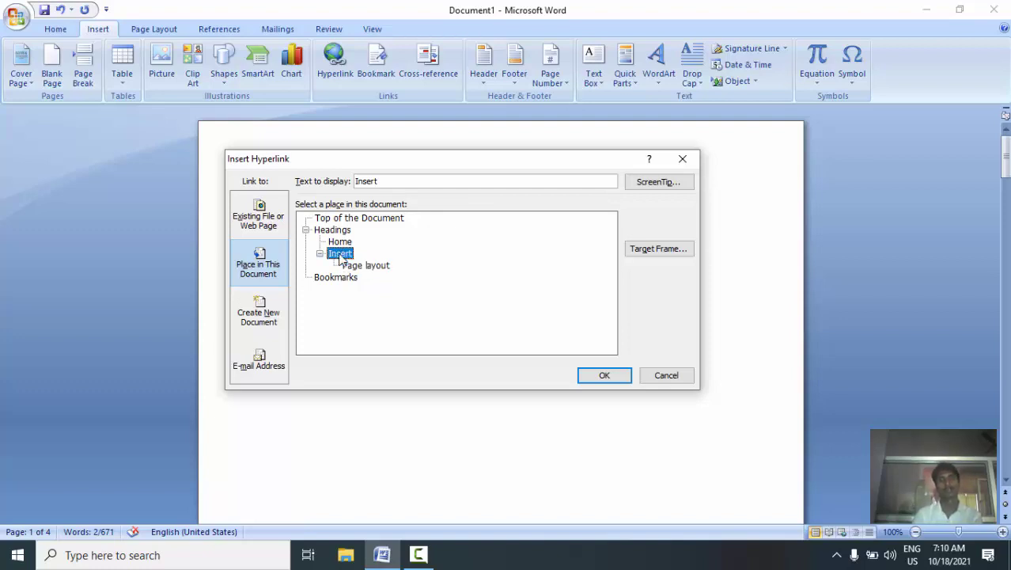
pyautogui.click(396, 181)
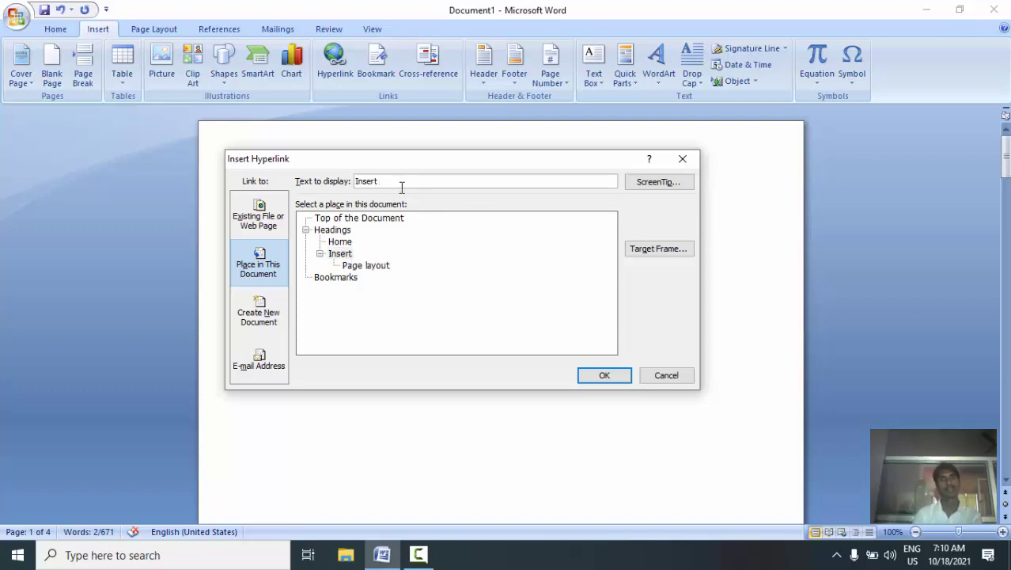
pyautogui.click(599, 376)
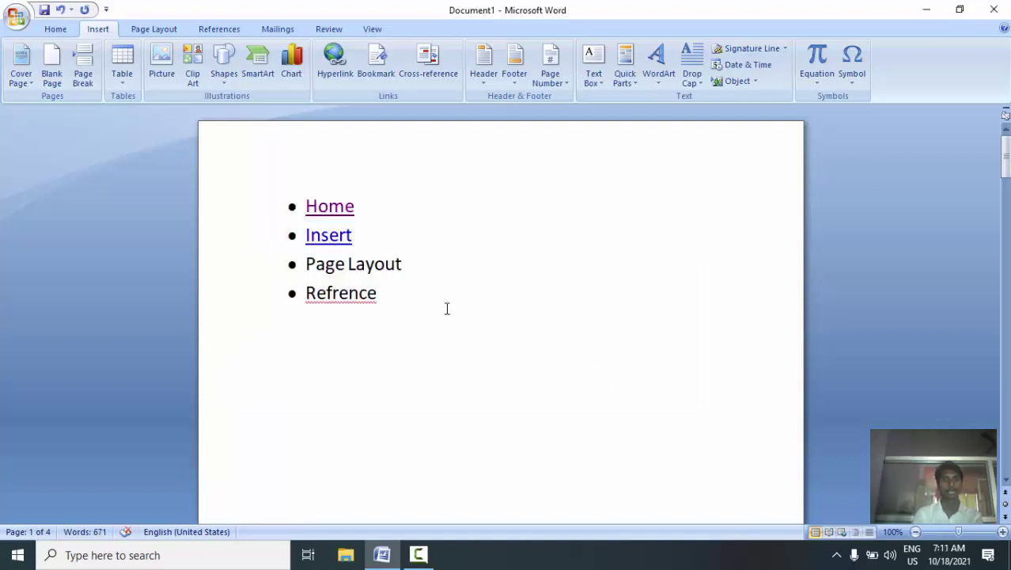
pyautogui.moveTo(304, 266); pyautogui.dragTo(418, 266)
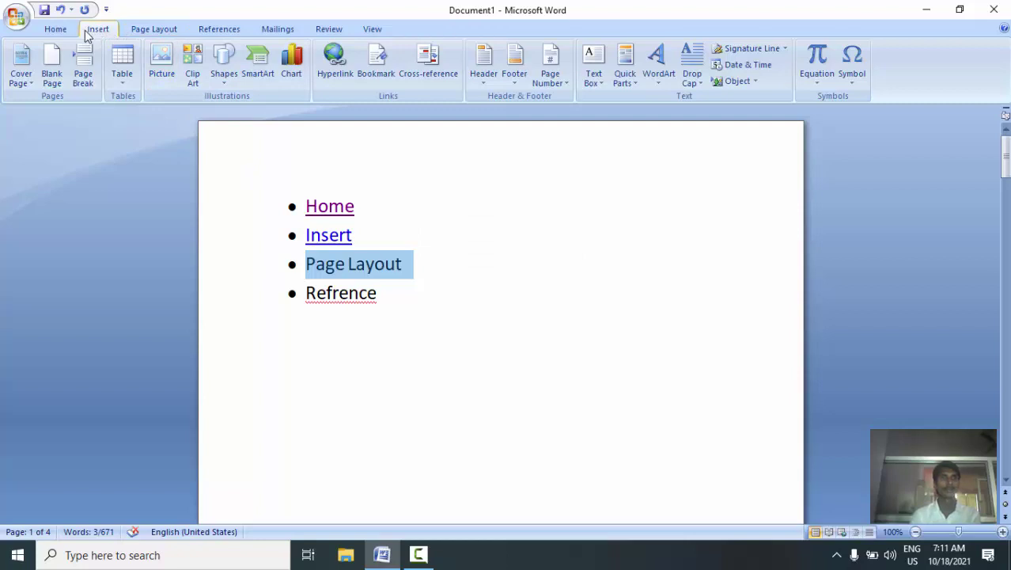
pyautogui.click(57, 32)
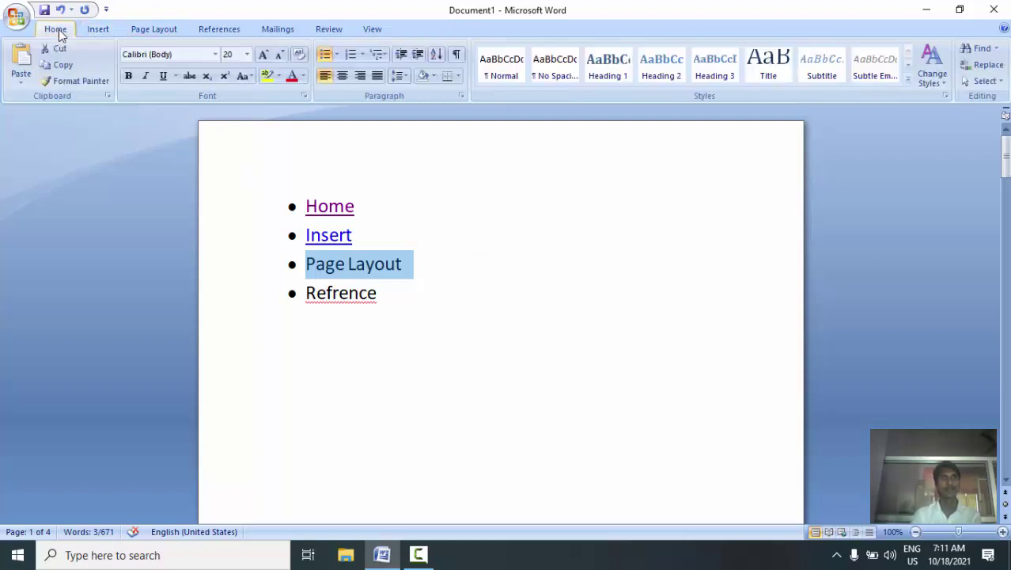
pyautogui.click(109, 30)
pyautogui.click(335, 63)
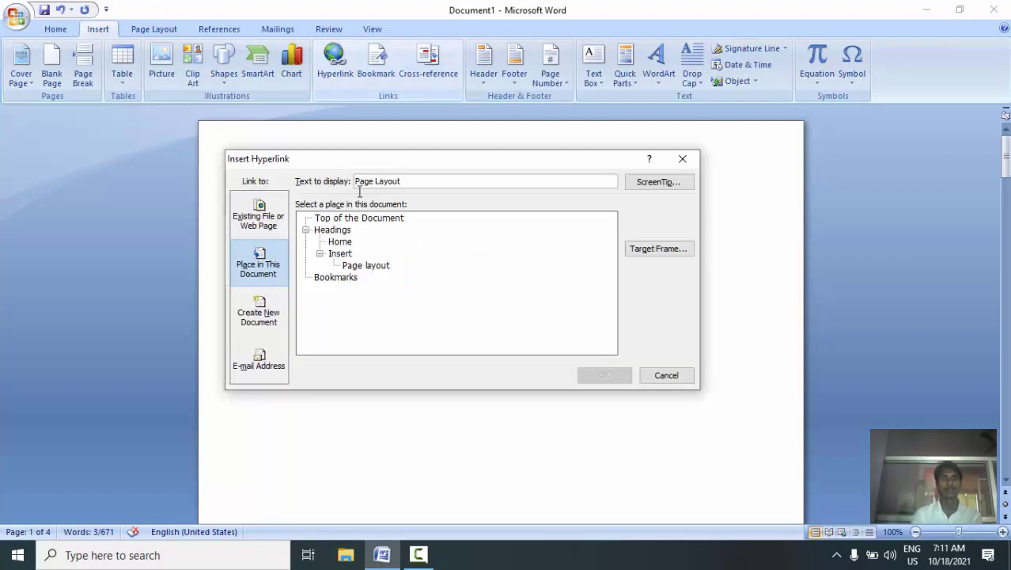
pyautogui.doubleClick(351, 266)
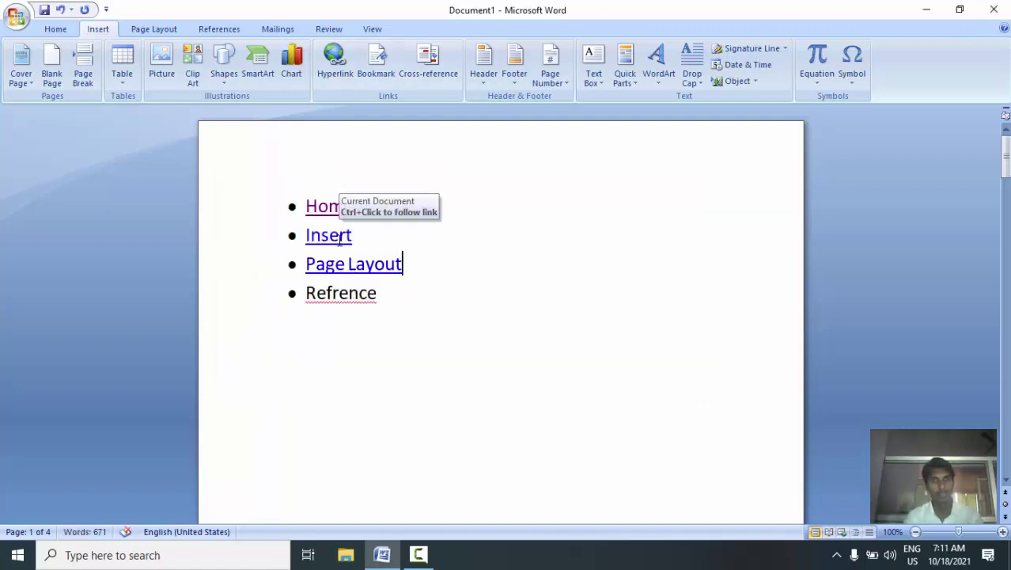
pyautogui.keyDown('ctrl'); pyautogui.click(339, 241); pyautogui.keyUp('ctrl')
pyautogui.hotkey('ctrl', 'Home')
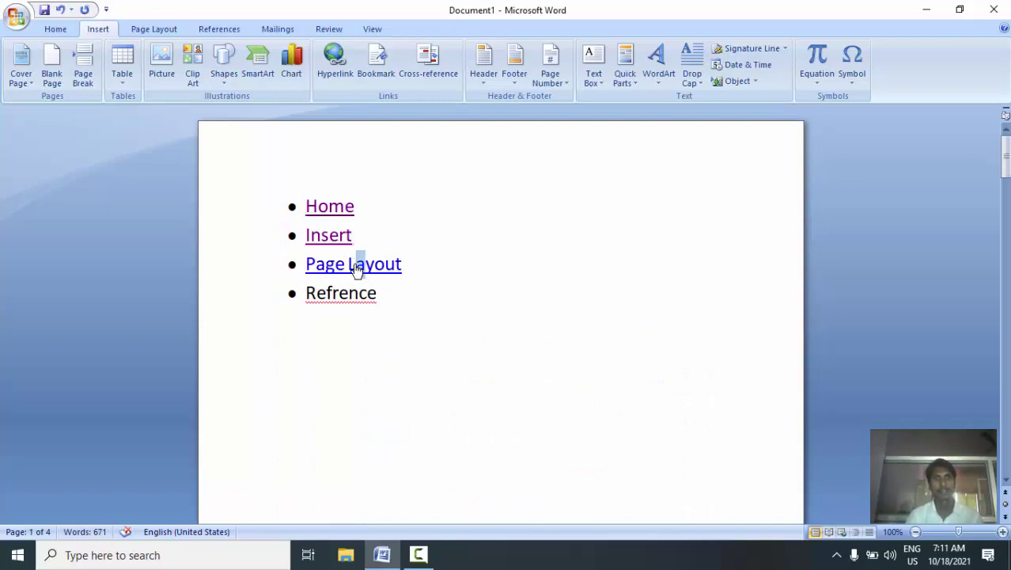
pyautogui.keyDown('ctrl'); pyautogui.click(356, 263); pyautogui.keyUp('ctrl')
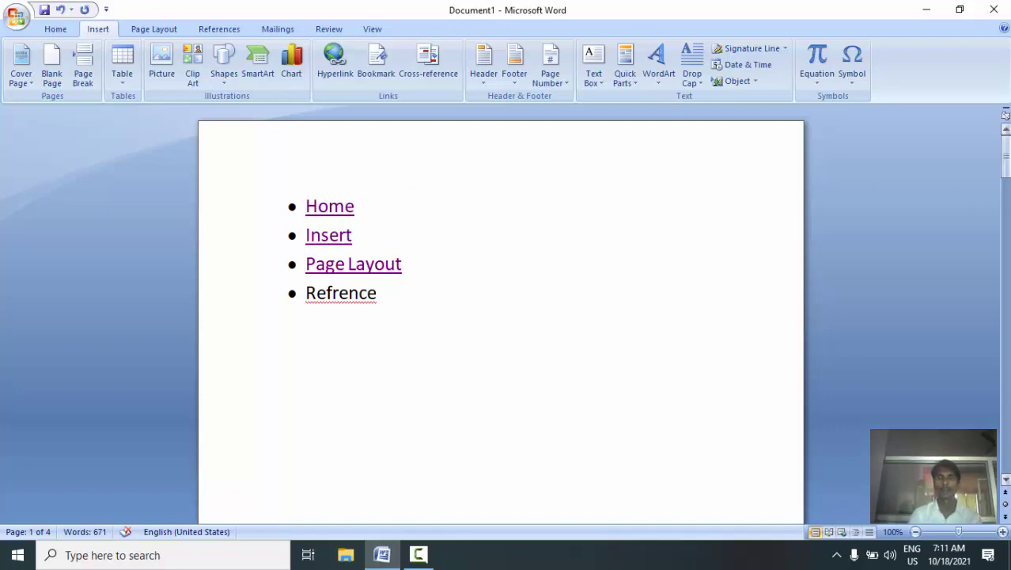
# Scroll through the Home, Insert and Page layout pages to check them, then return to the top.
pyautogui.moveTo(1006, 154); pyautogui.dragTo(1005, 248)
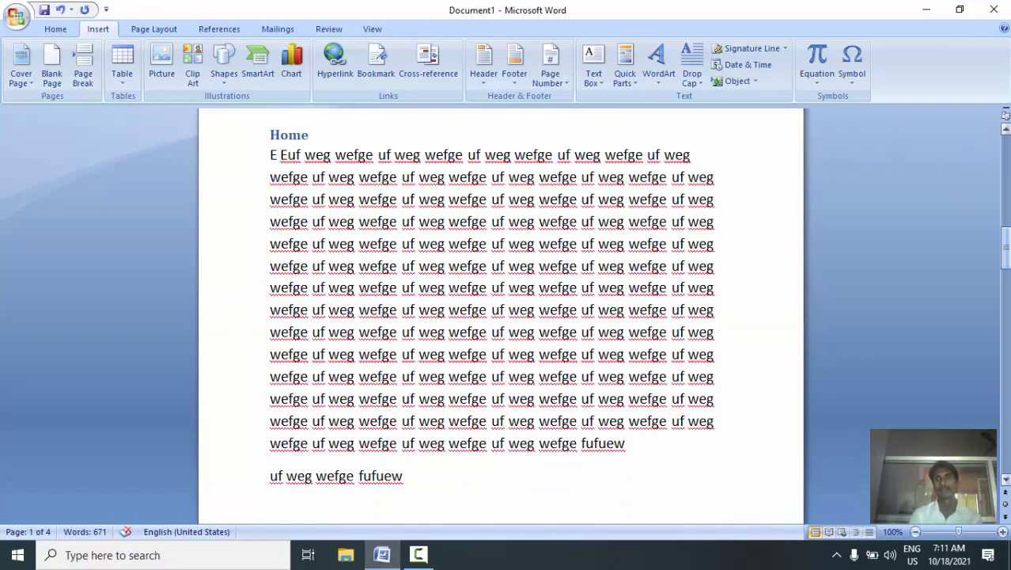
pyautogui.moveTo(1006, 248); pyautogui.dragTo(1005, 311)
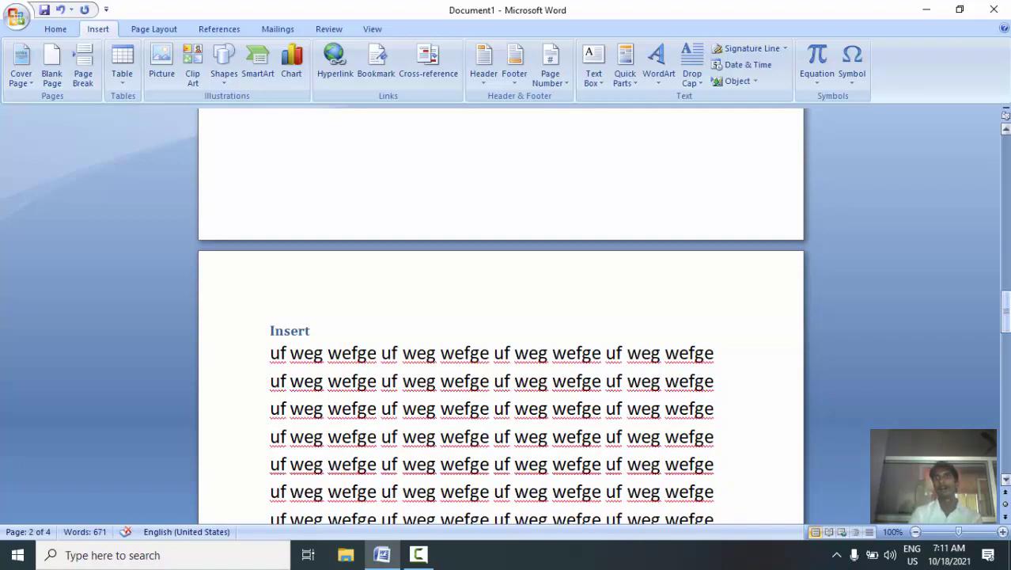
pyautogui.moveTo(1005, 311); pyautogui.dragTo(1005, 399)
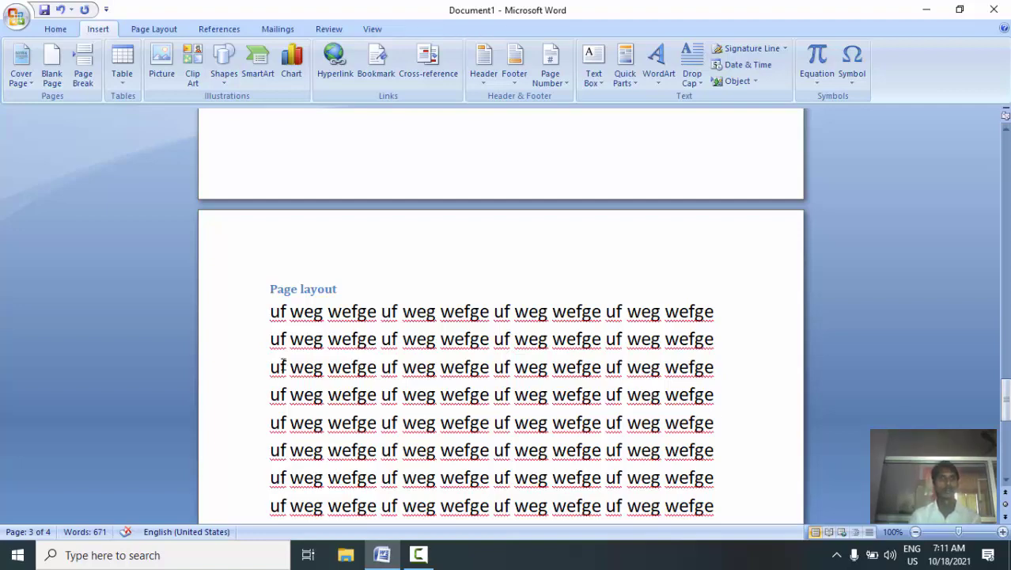
pyautogui.moveTo(1005, 405); pyautogui.dragTo(1004, 156)
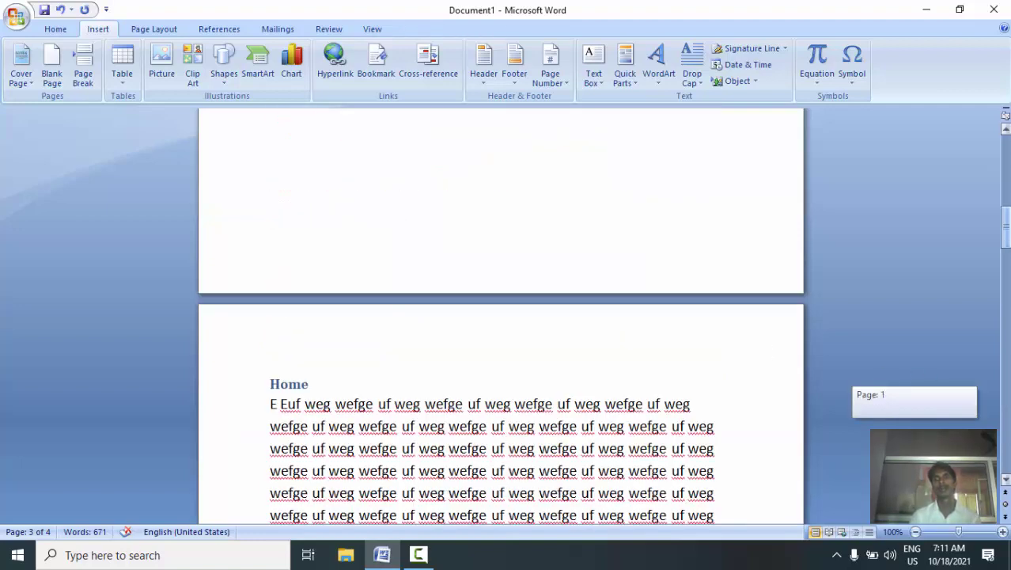
# Publish the document as a PDF named Home on the Desktop.
pyautogui.click(16, 16)
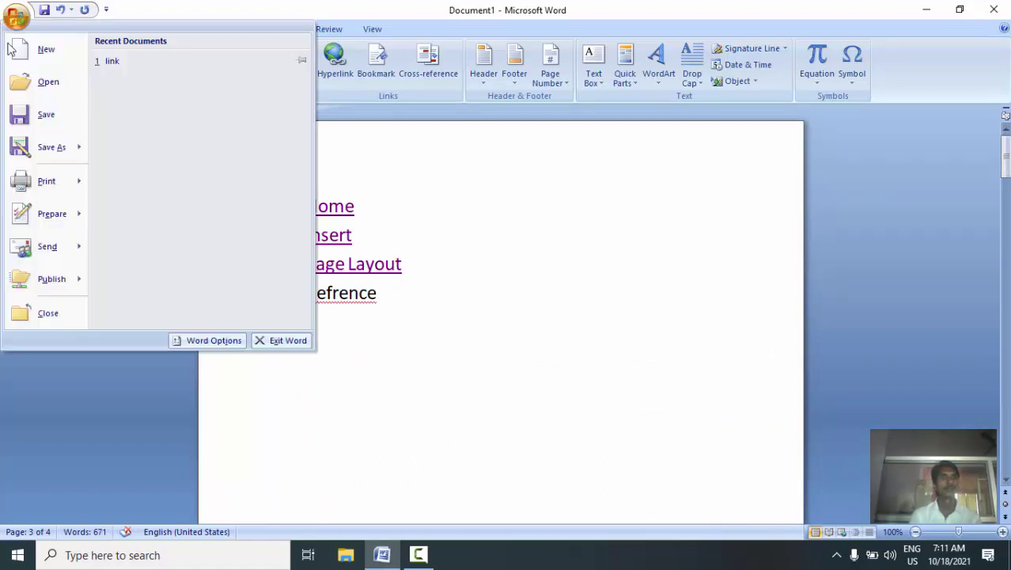
pyautogui.moveTo(46, 147)
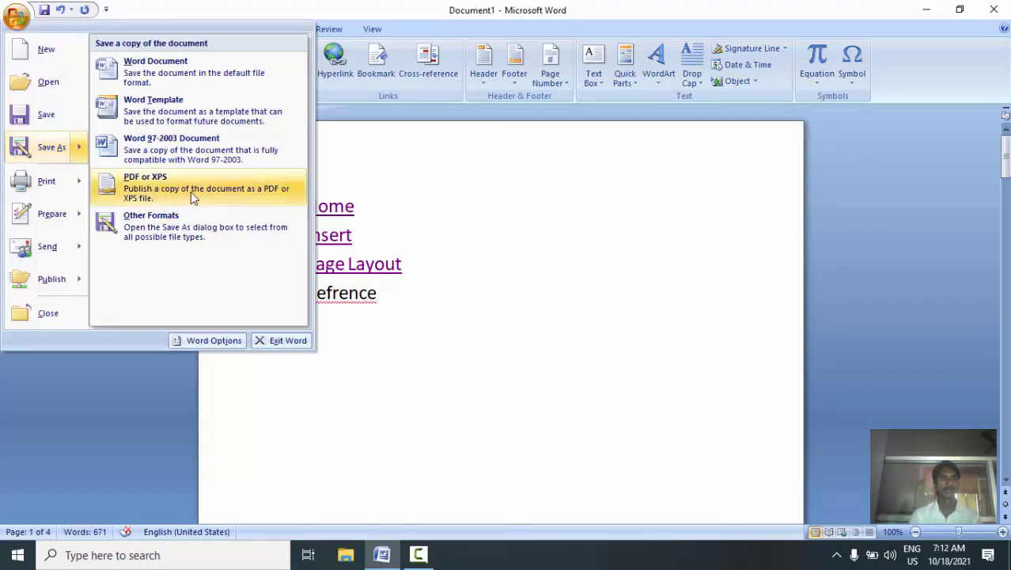
pyautogui.click(213, 191)
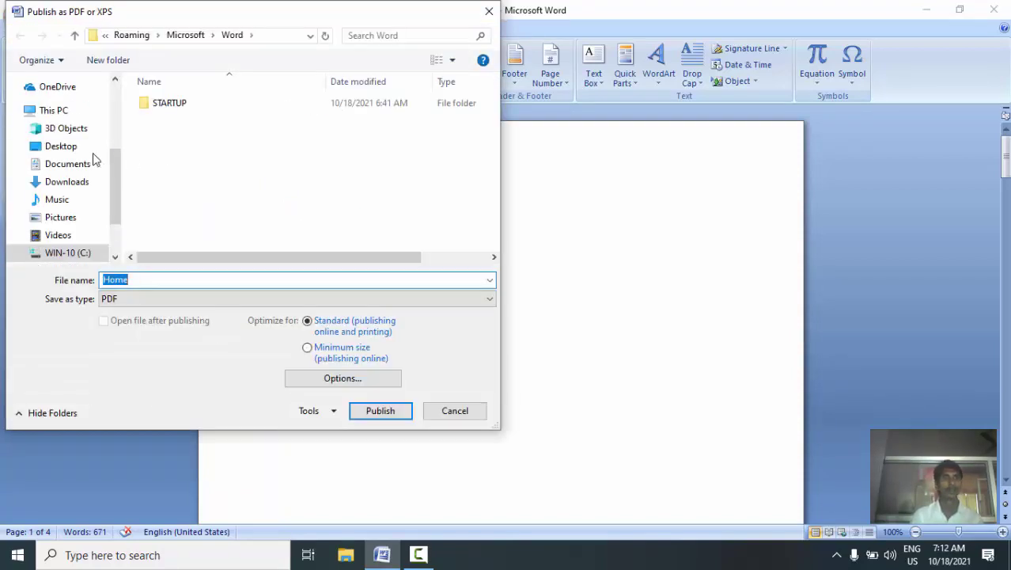
pyautogui.click(62, 150)
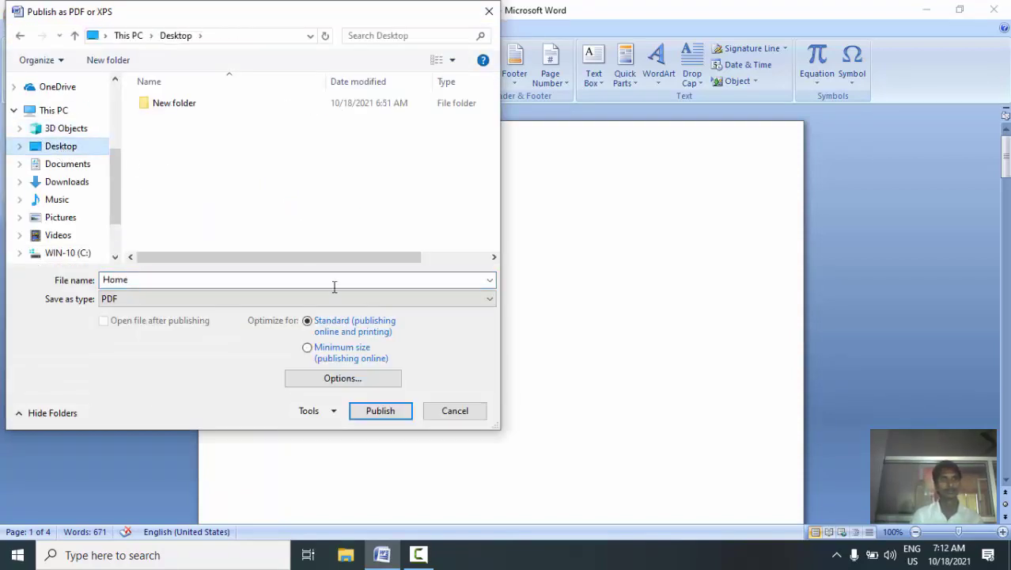
pyautogui.click(375, 419)
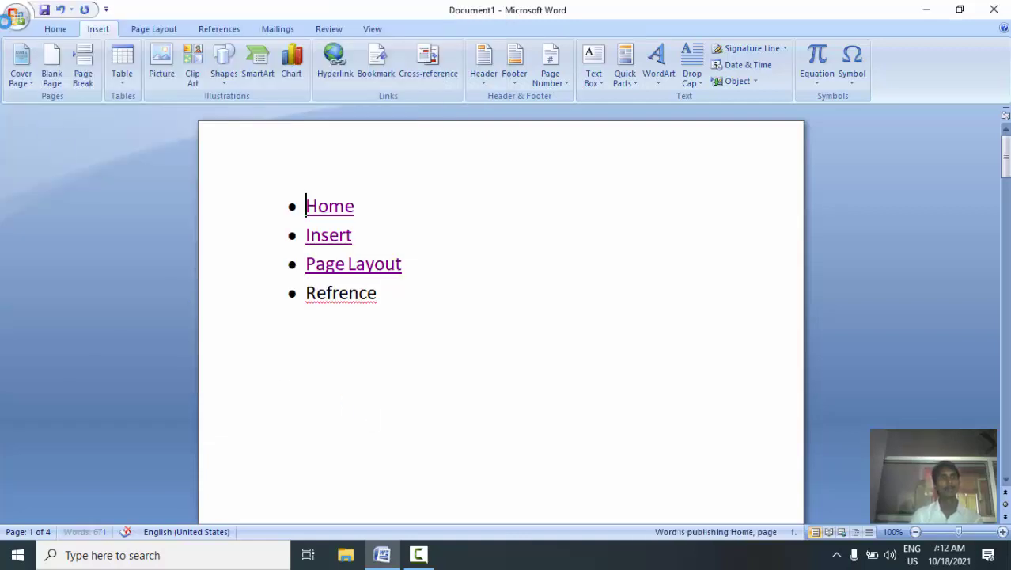
# Minimise the Word window to reveal the desktop.
pyautogui.click(14, 16)
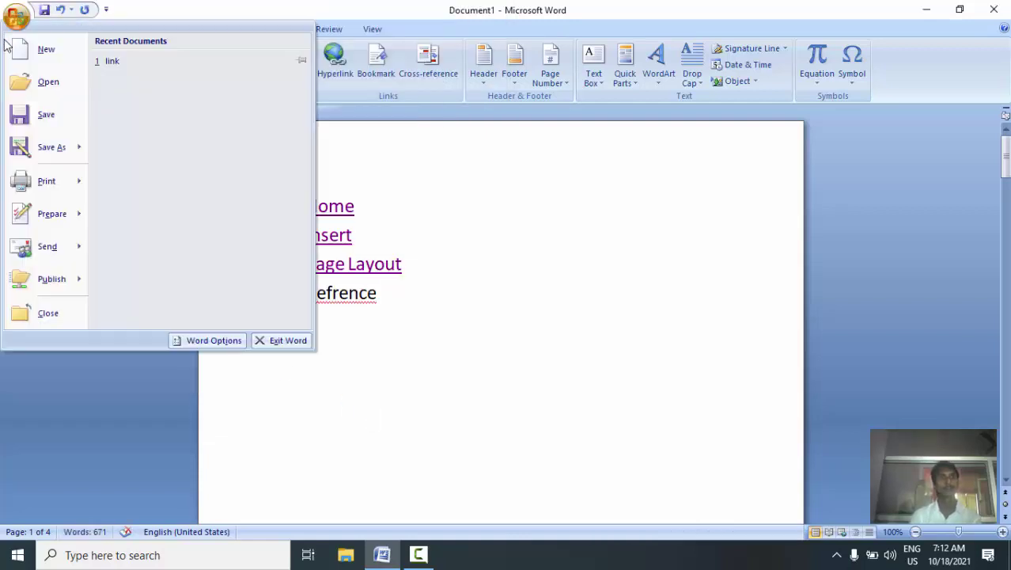
pyautogui.moveTo(54, 160)
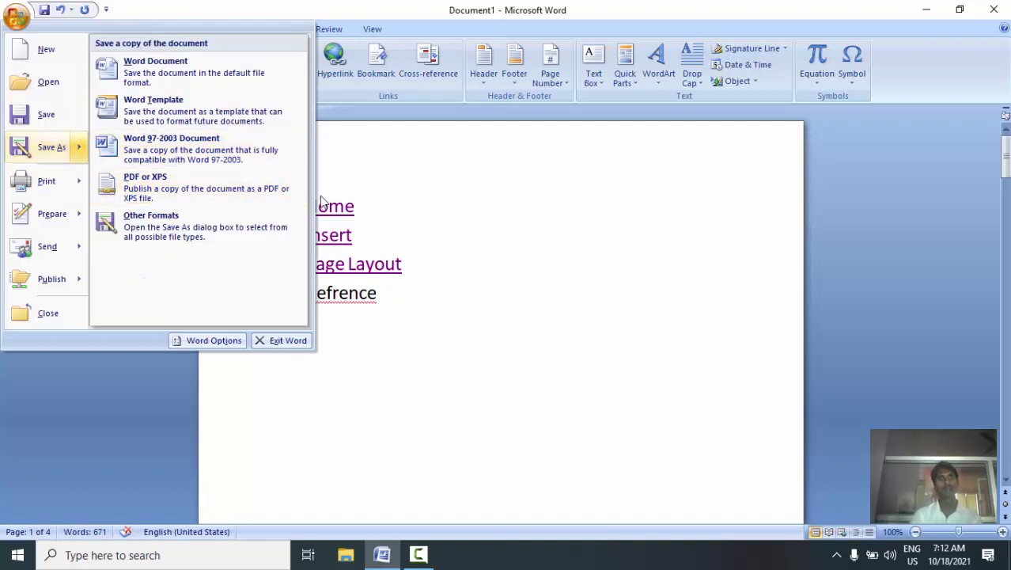
pyautogui.click(934, 8)
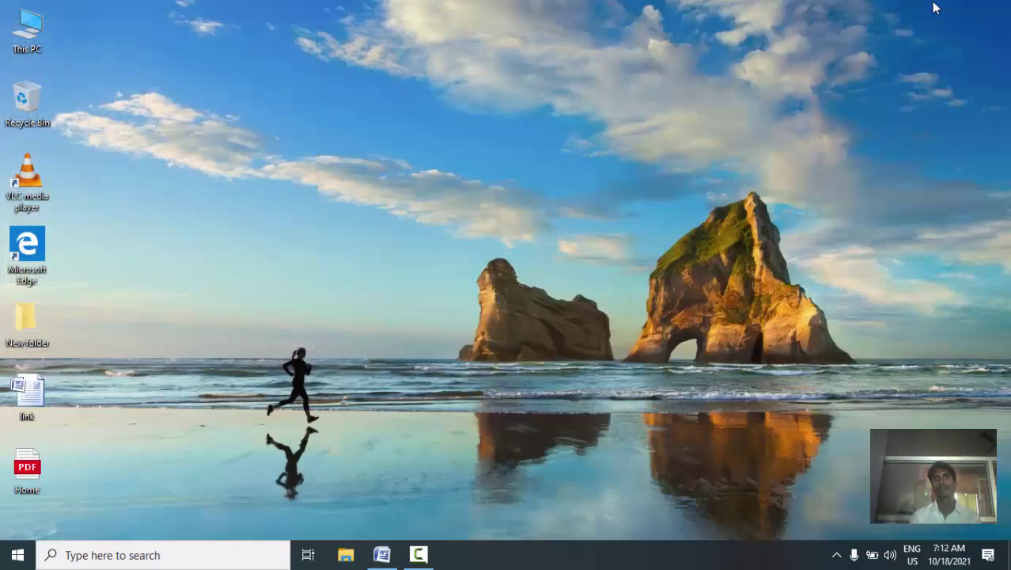
# Open Home.pdf in Edge full screen, test its Home and Insert links, then close it.
pyautogui.doubleClick(31, 468)
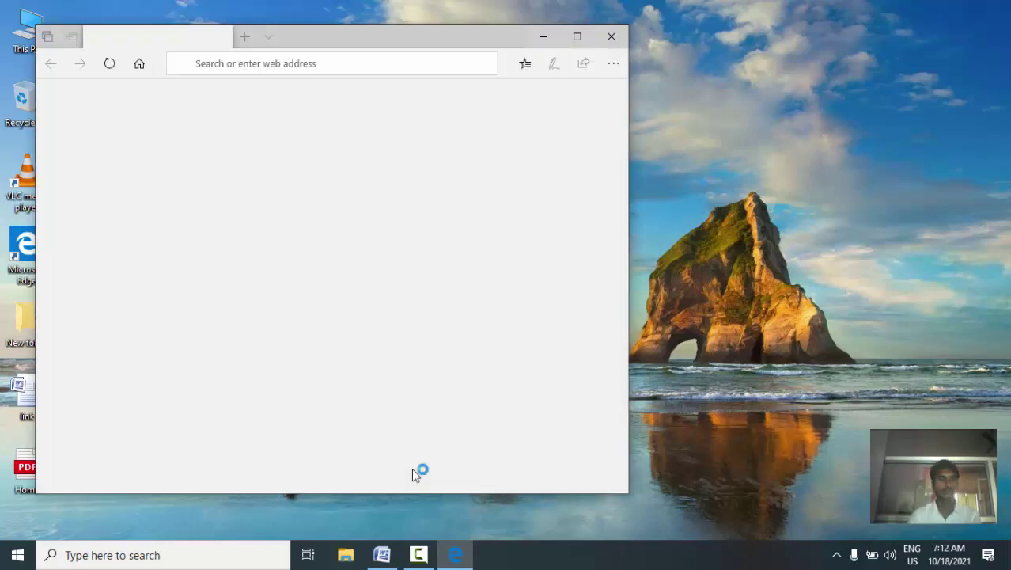
pyautogui.click(579, 37)
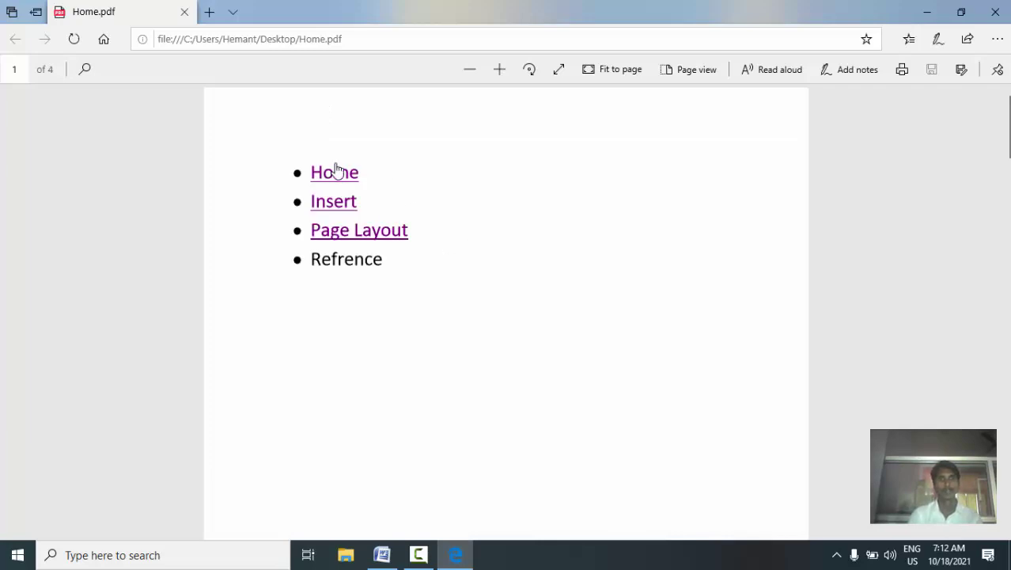
pyautogui.click(337, 176)
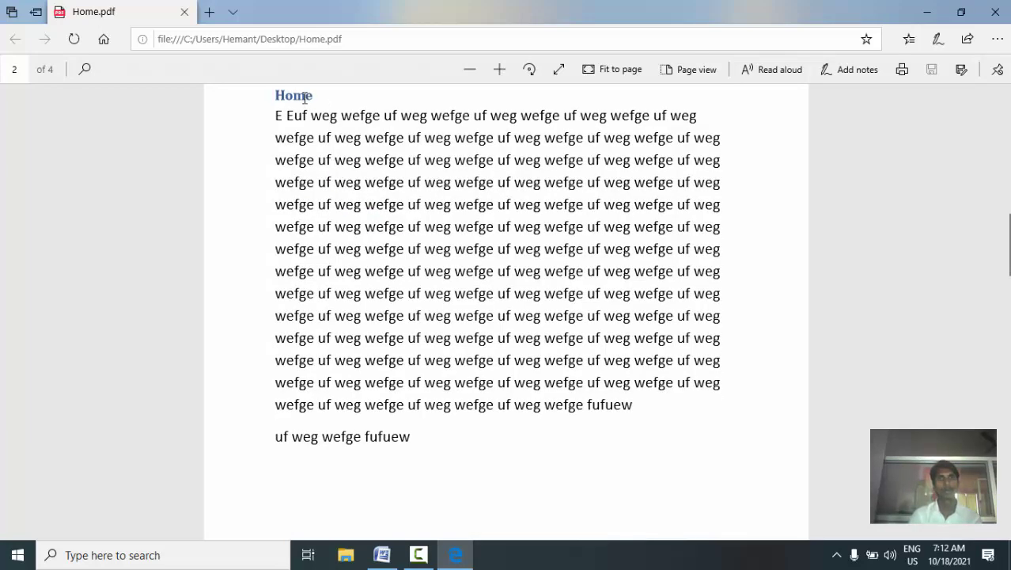
pyautogui.scroll(10, 304, 98)
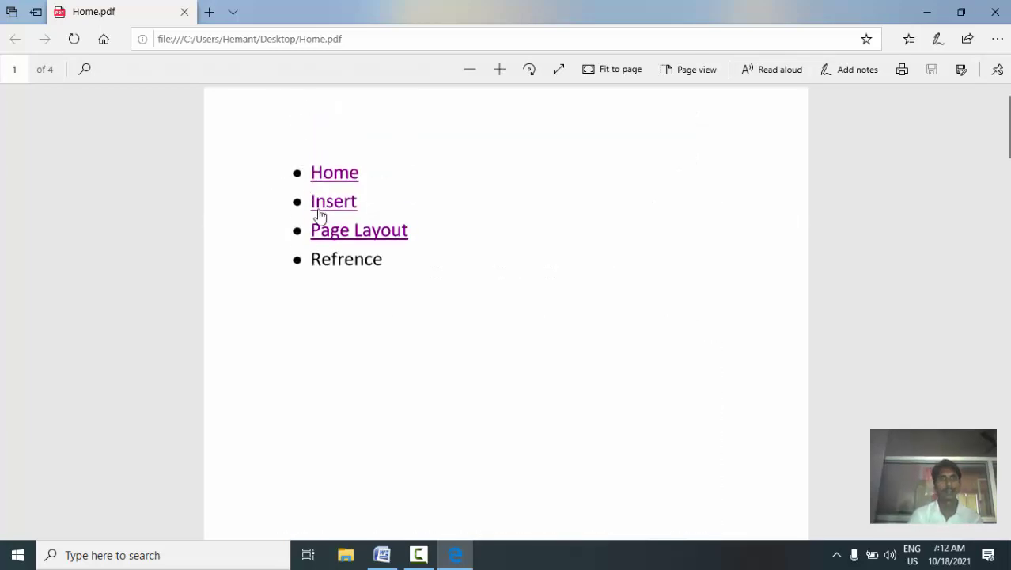
pyautogui.click(328, 209)
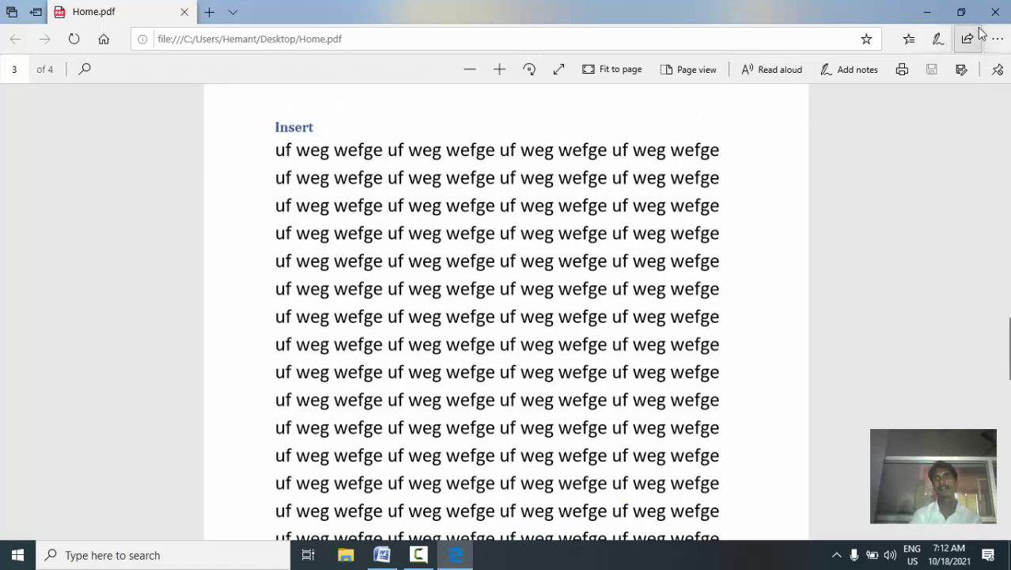
pyautogui.click(992, 7)
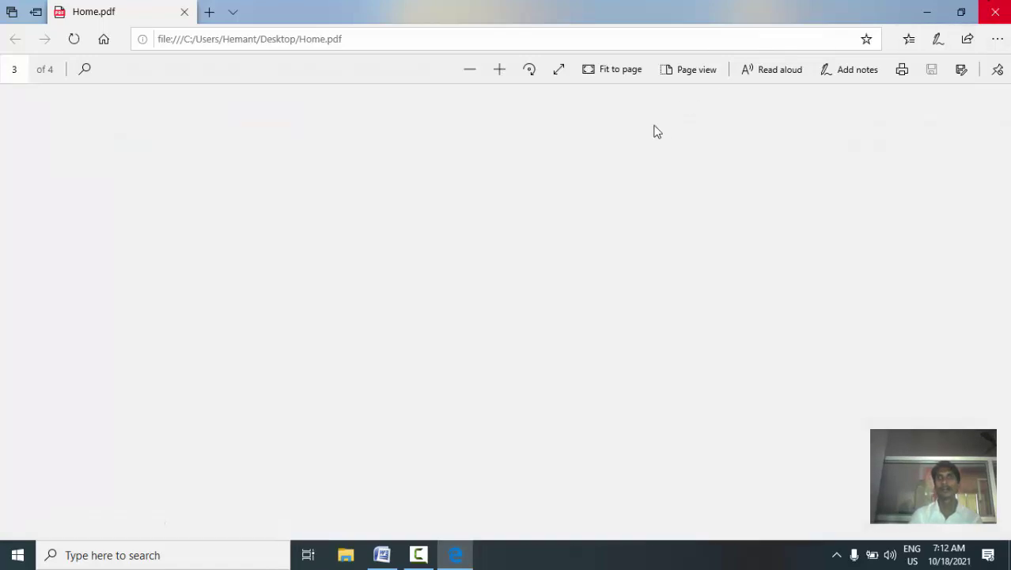
# Restore Word and remove the hyperlinks from the Home, Insert and Page Layout bullets.
pyautogui.moveTo(381, 555)
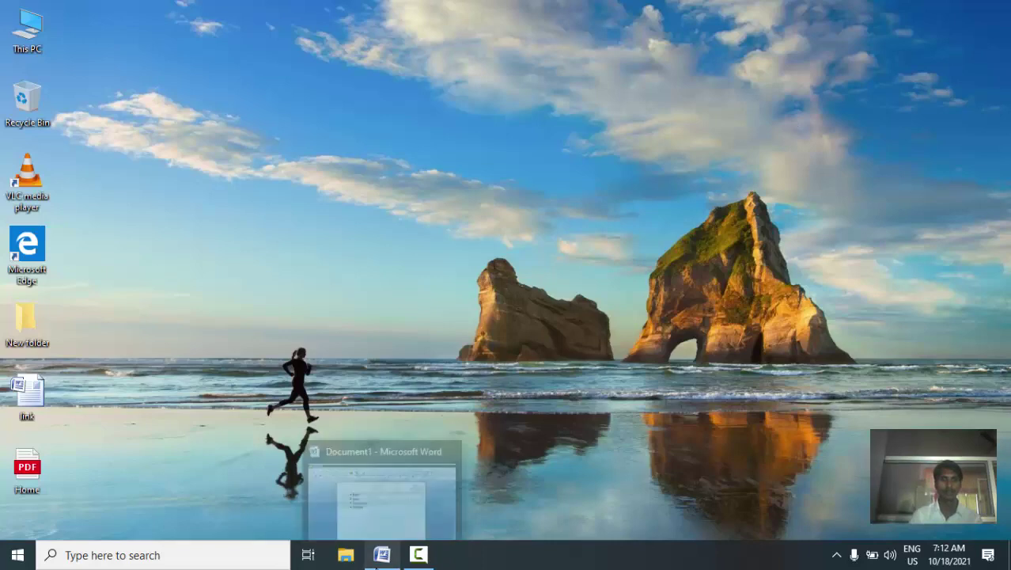
pyautogui.click(446, 513)
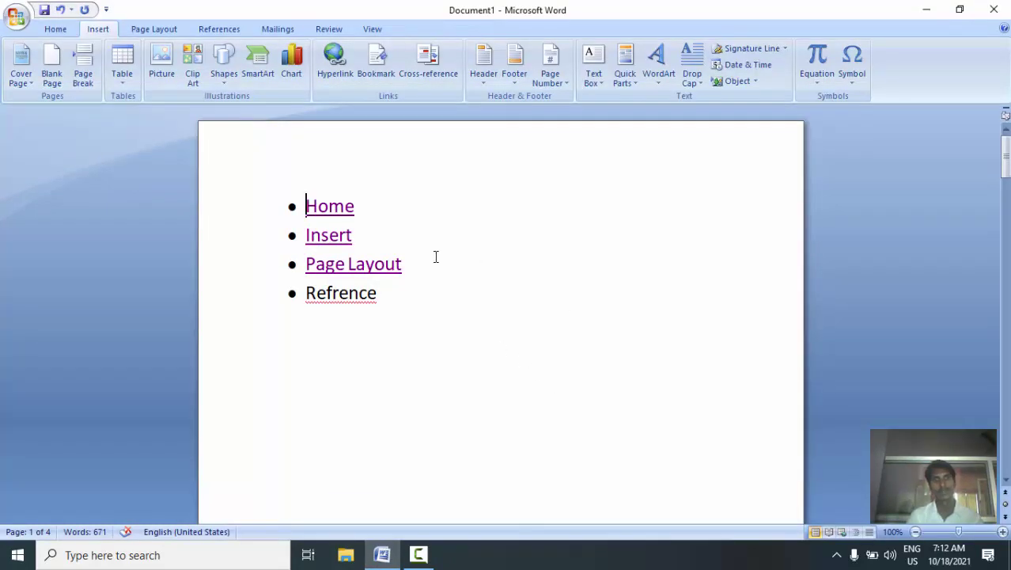
pyautogui.rightClick(338, 209)
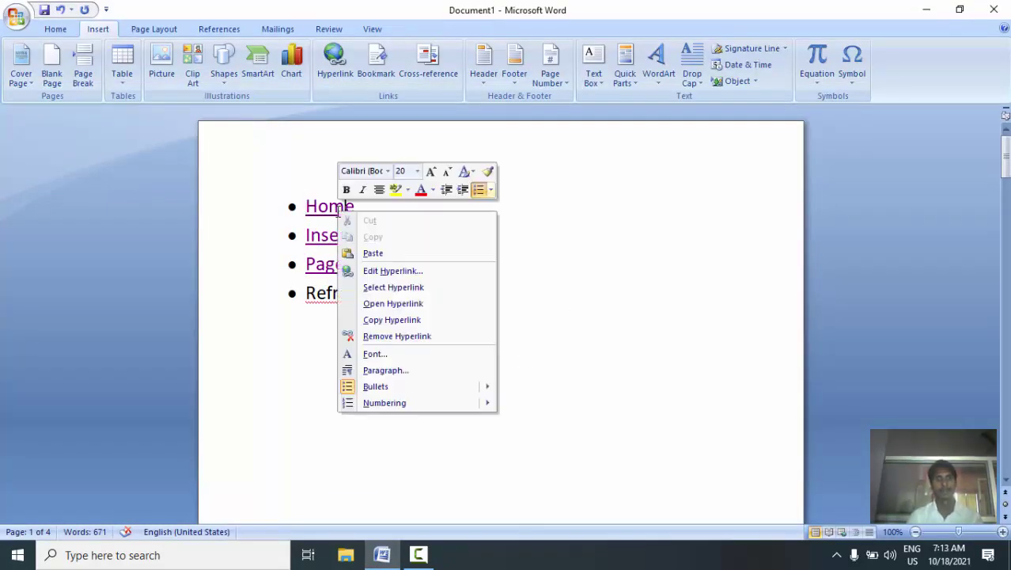
pyautogui.click(398, 336)
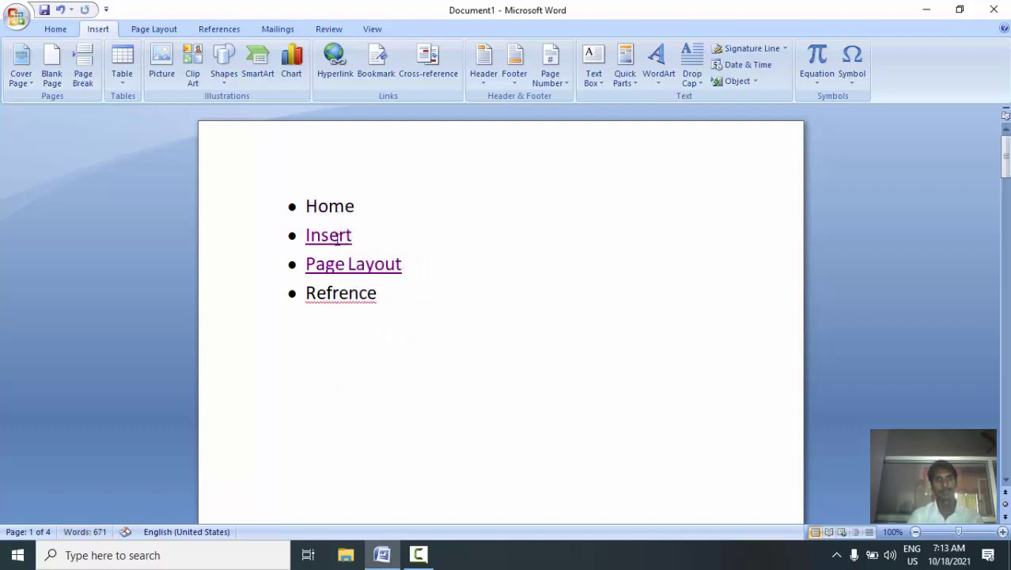
pyautogui.rightClick(335, 239)
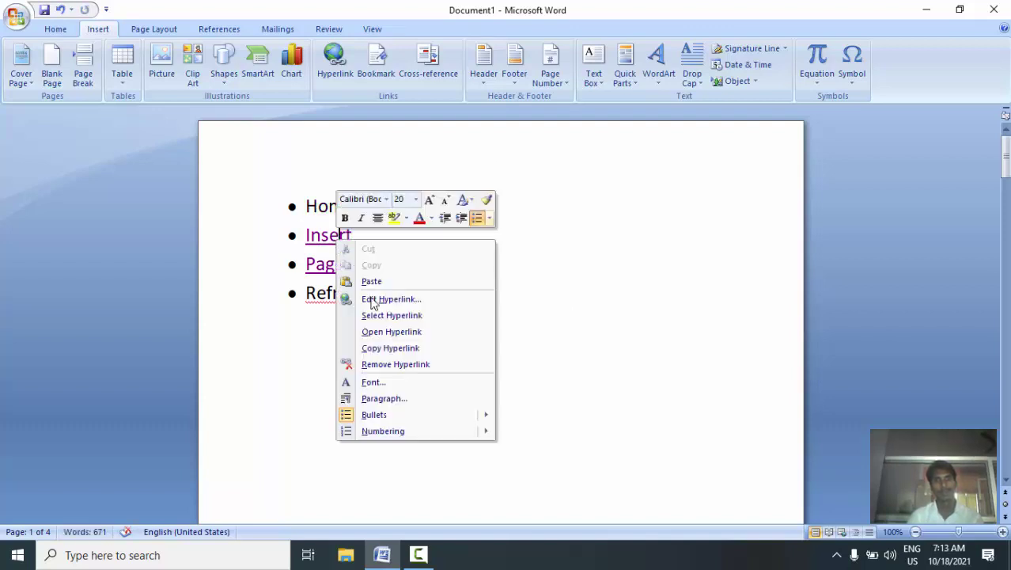
pyautogui.click(395, 363)
pyautogui.rightClick(341, 269)
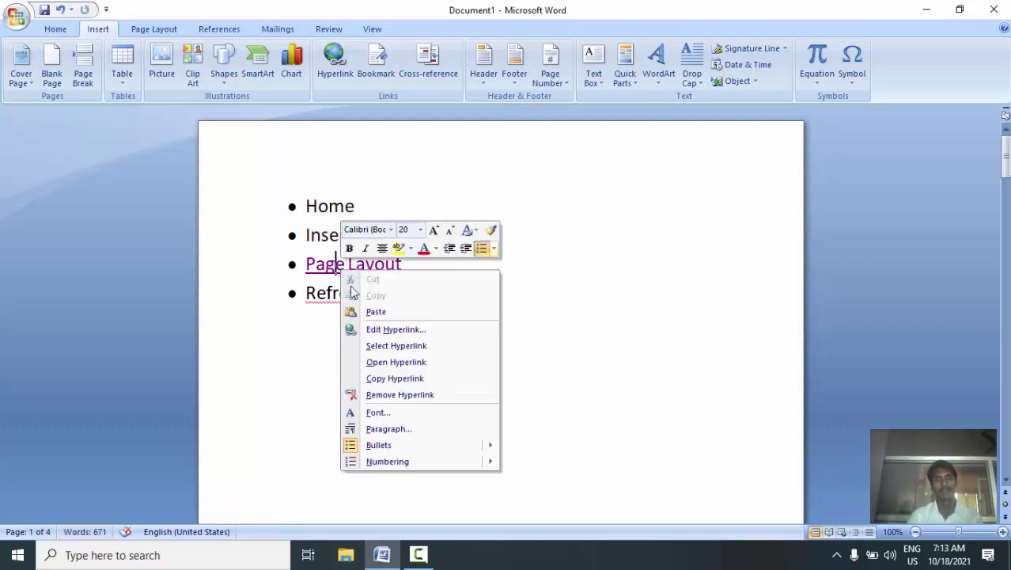
pyautogui.click(407, 395)
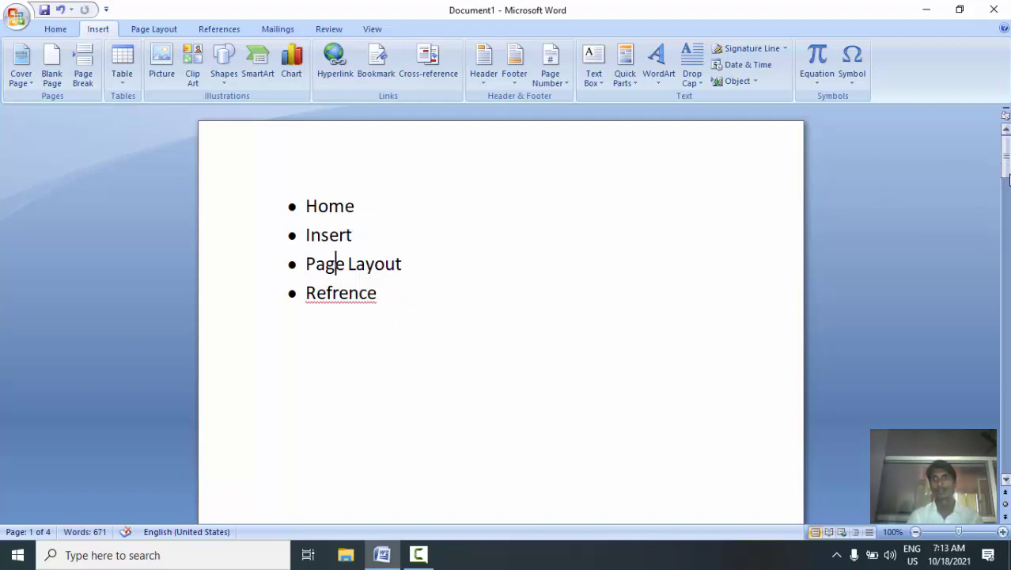
pyautogui.moveTo(1007, 180); pyautogui.dragTo(1005, 234)
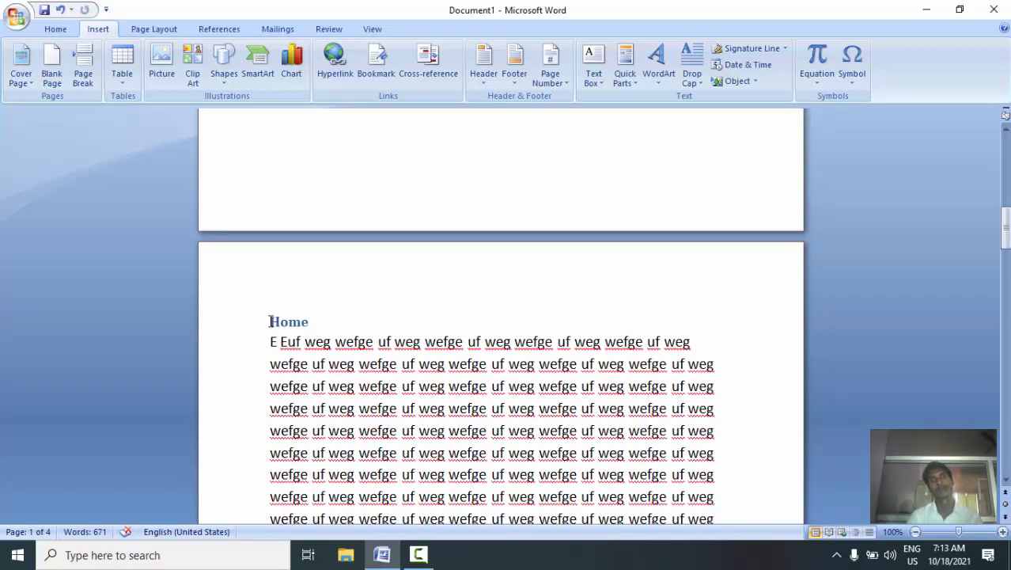
pyautogui.moveTo(270, 321); pyautogui.dragTo(321, 325)
pyautogui.click(341, 60)
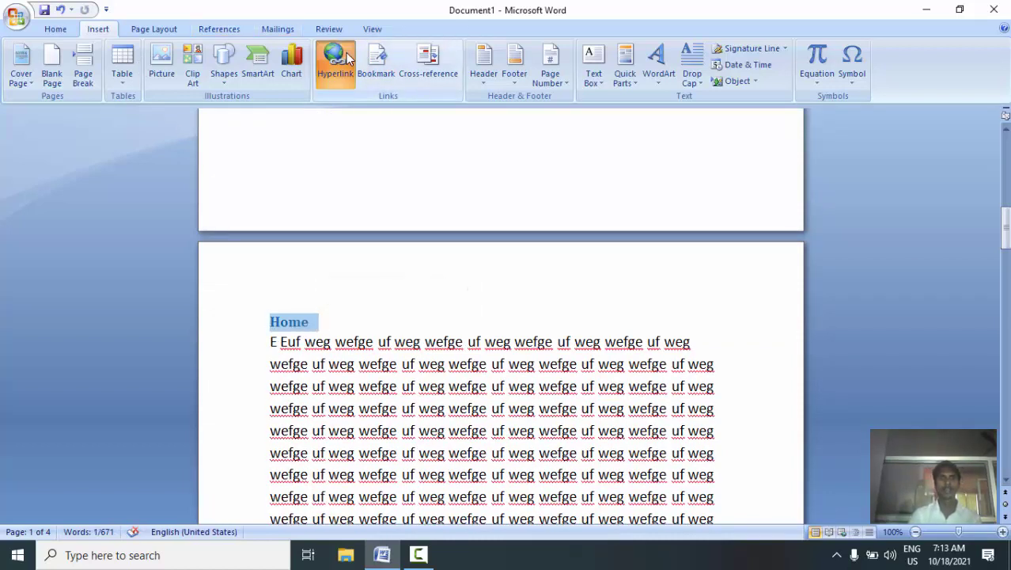
pyautogui.click(331, 278)
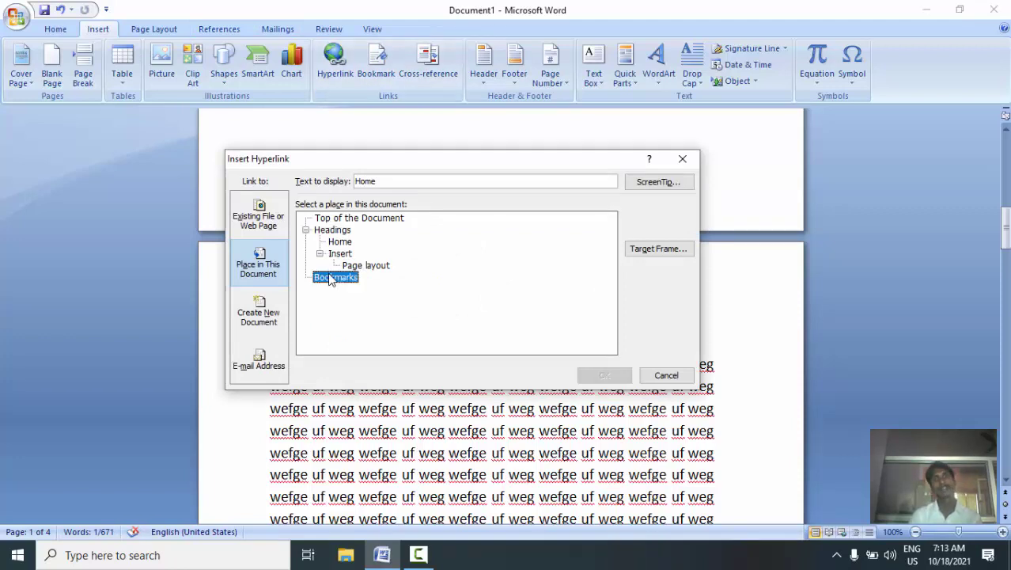
pyautogui.click(684, 158)
pyautogui.click(415, 387)
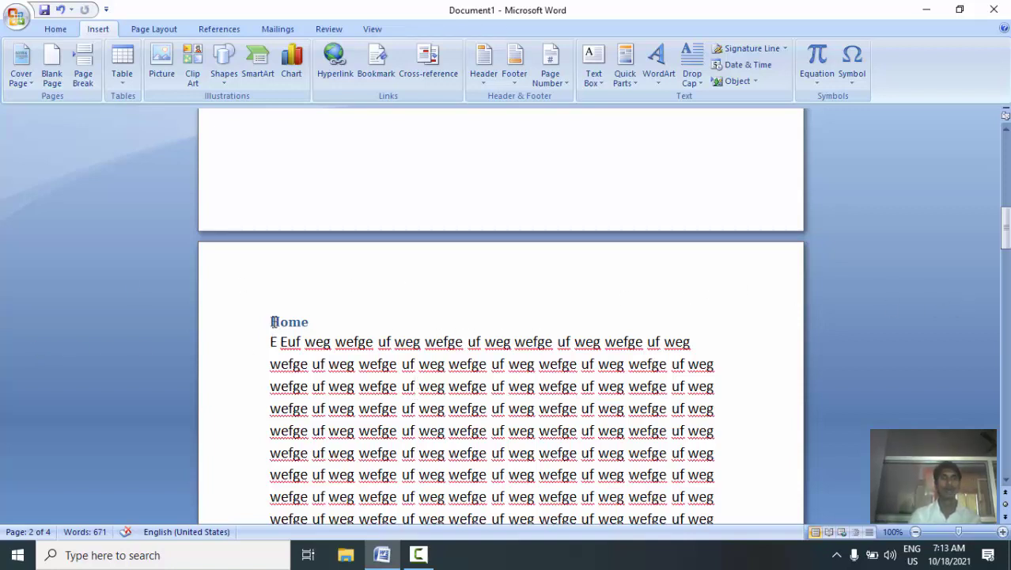
pyautogui.moveTo(273, 321); pyautogui.dragTo(327, 323)
pyautogui.click(315, 343)
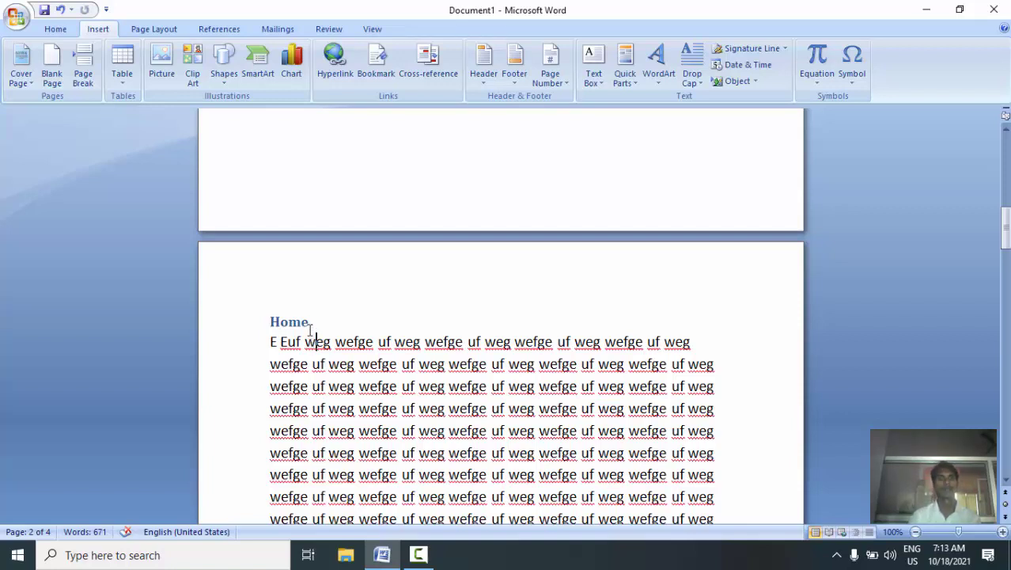
pyautogui.moveTo(310, 321); pyautogui.dragTo(275, 320)
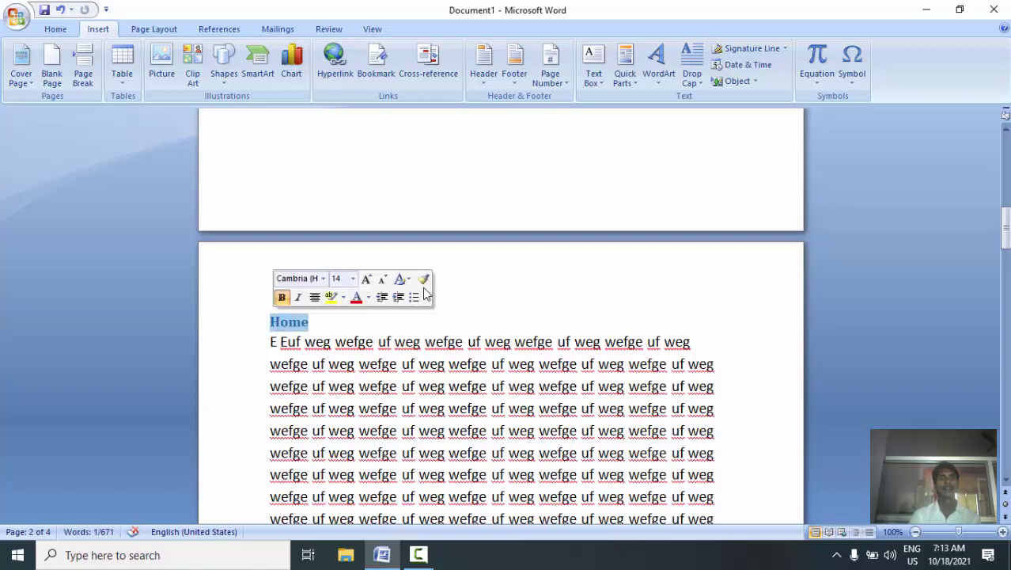
pyautogui.click(375, 72)
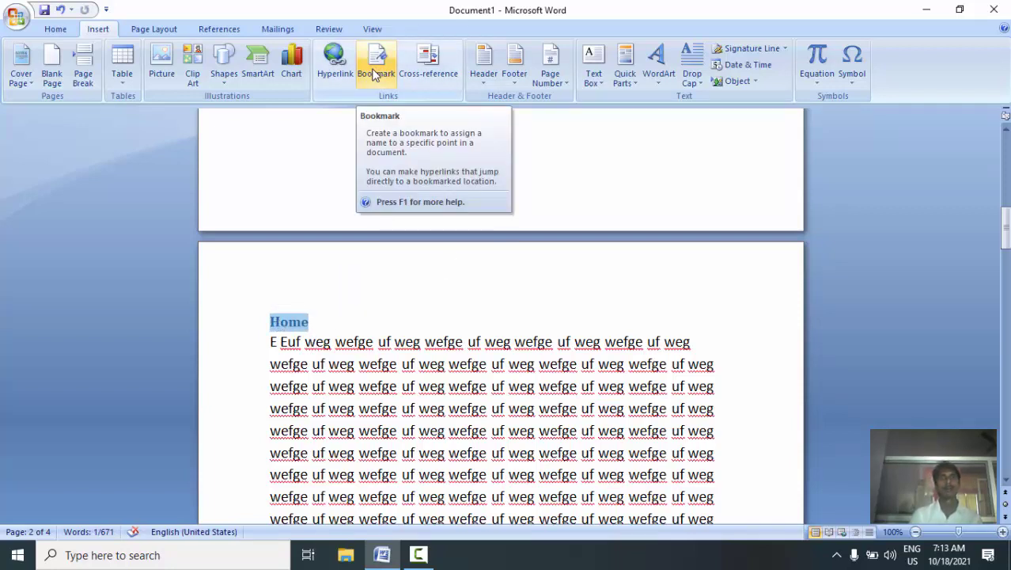
# Add a Home bookmark to the Home heading and confirm it in the Hyperlink and Bookmark lists.
pyautogui.click(375, 71)
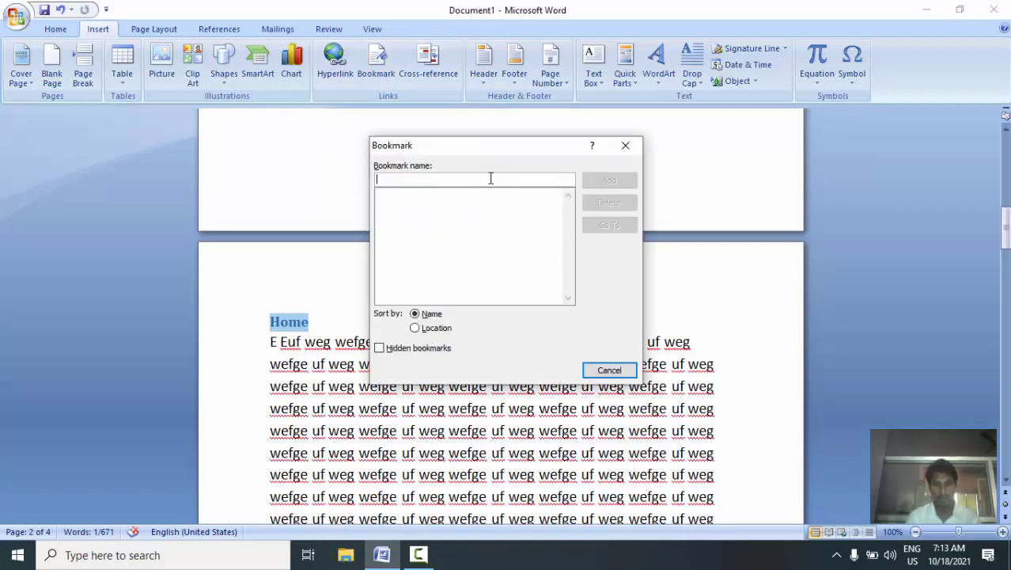
pyautogui.write('Home')
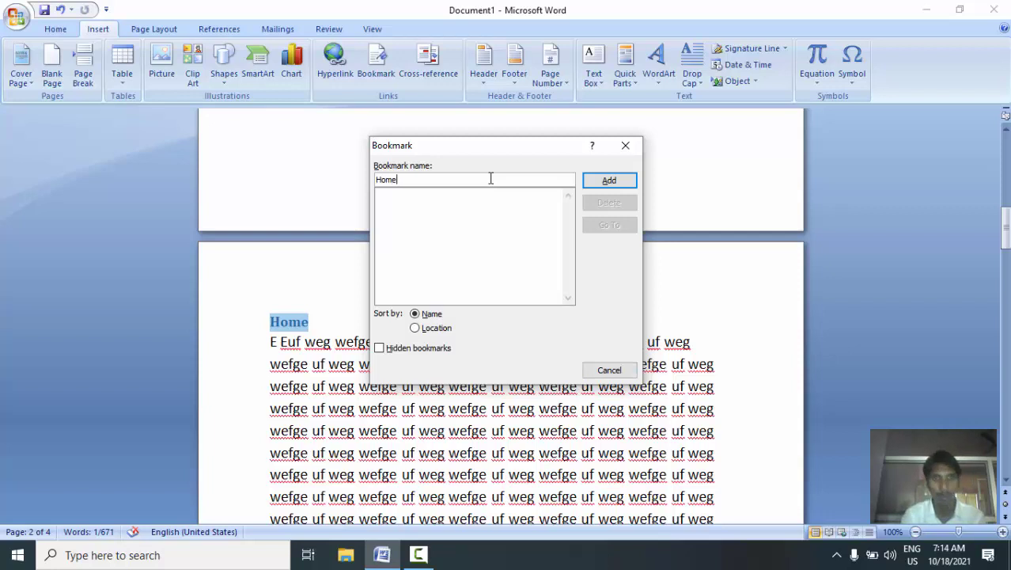
pyautogui.click(625, 185)
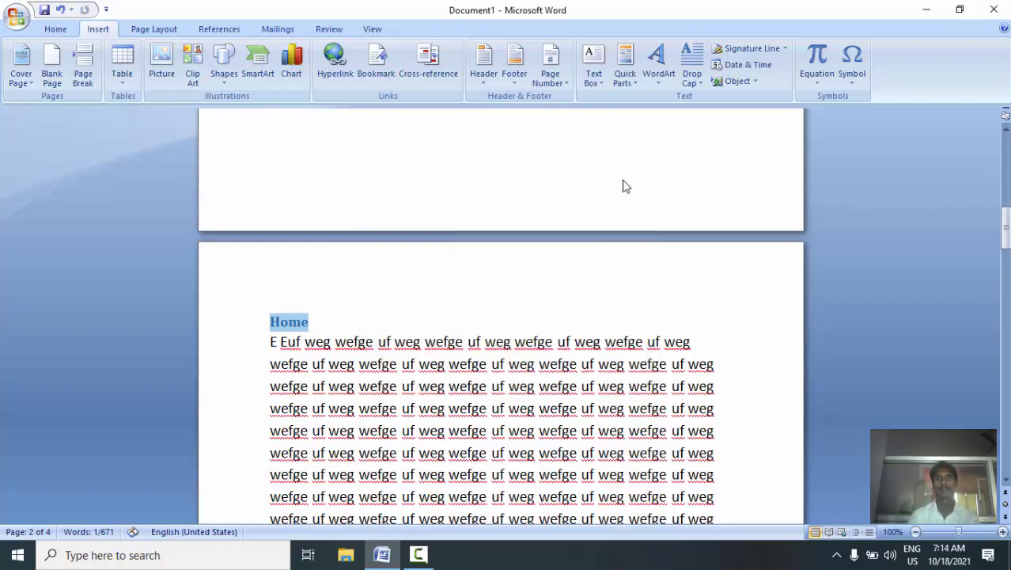
pyautogui.click(326, 72)
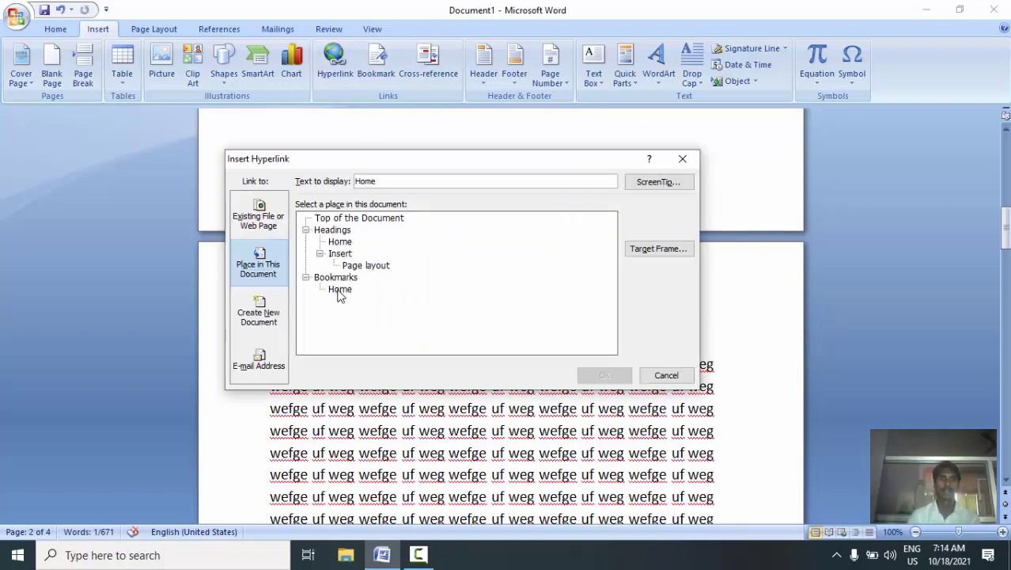
pyautogui.click(340, 288)
pyautogui.click(665, 375)
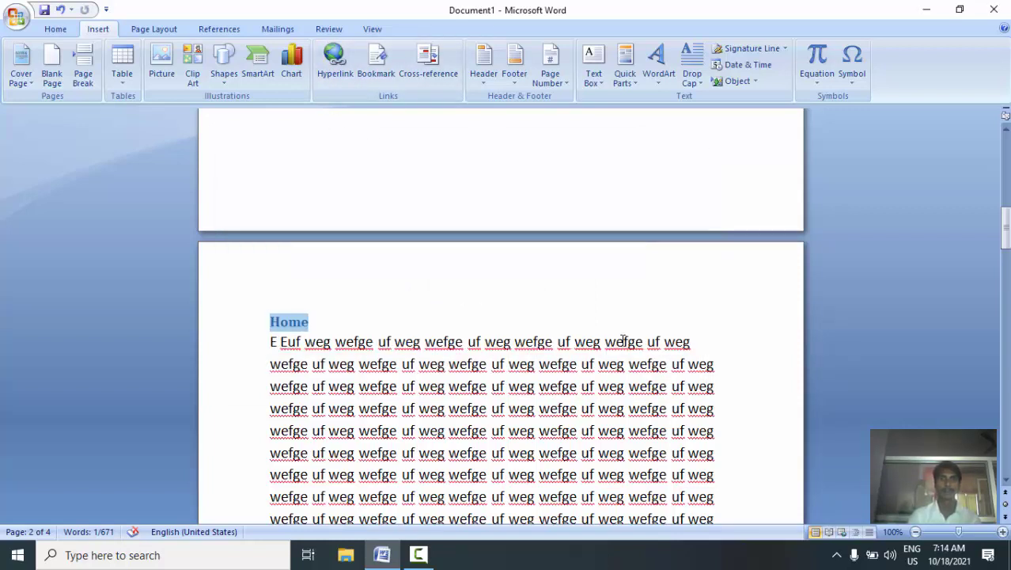
pyautogui.click(376, 62)
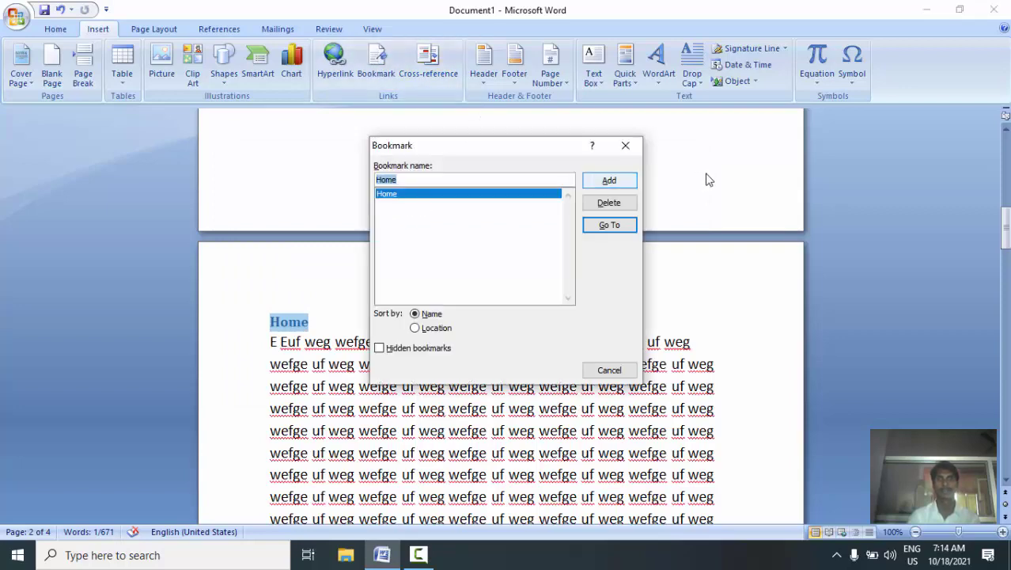
pyautogui.click(626, 145)
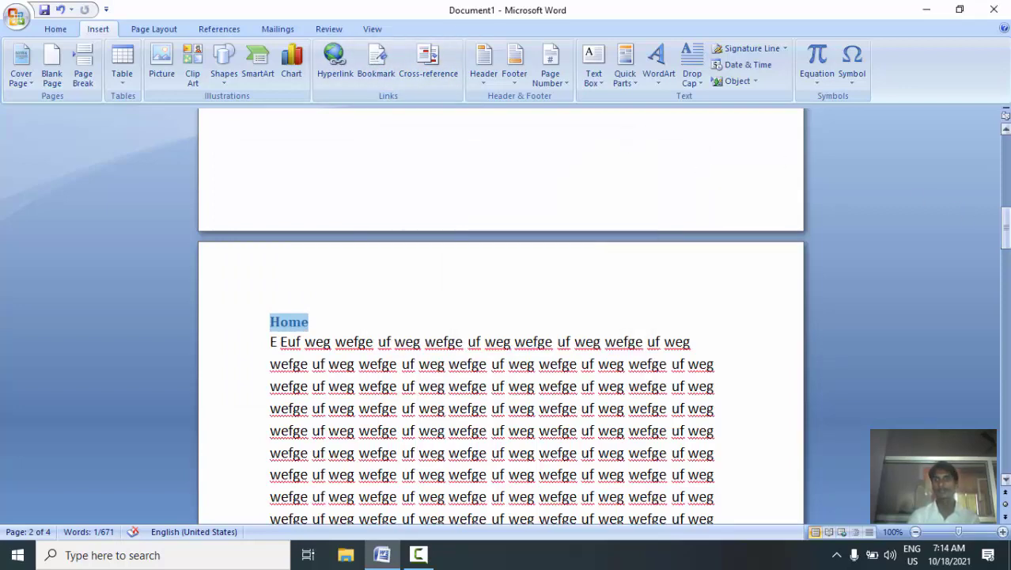
# Scroll down and select the Insert heading.
pyautogui.moveTo(1005, 228); pyautogui.dragTo(1005, 282)
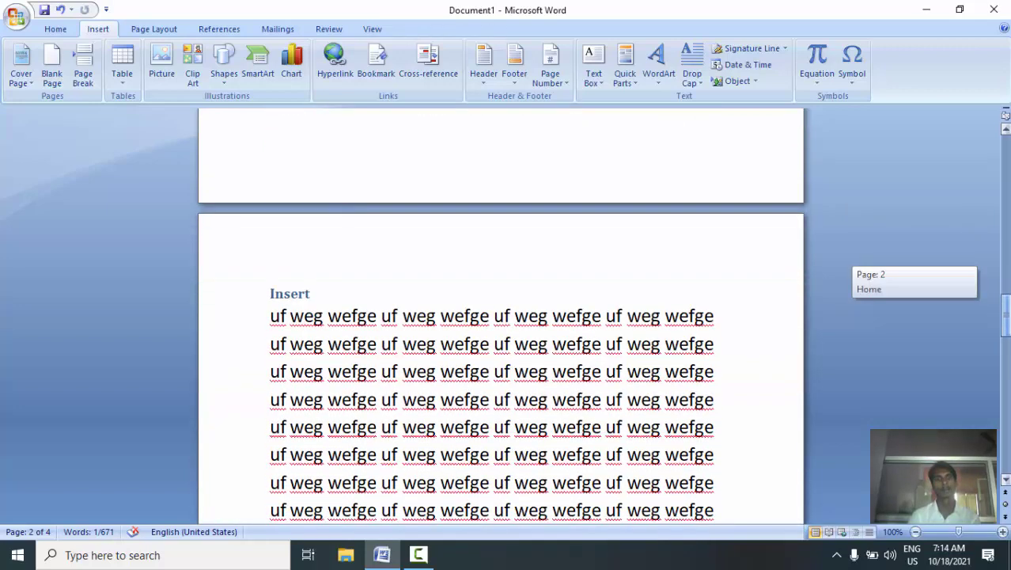
pyautogui.moveTo(1005, 282); pyautogui.dragTo(1005, 320)
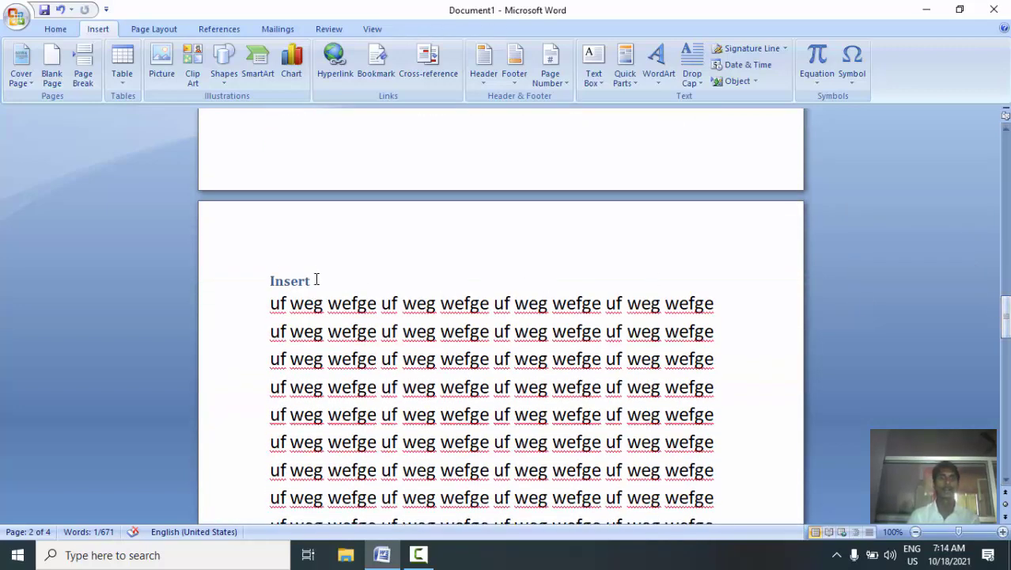
pyautogui.moveTo(316, 279); pyautogui.dragTo(262, 280)
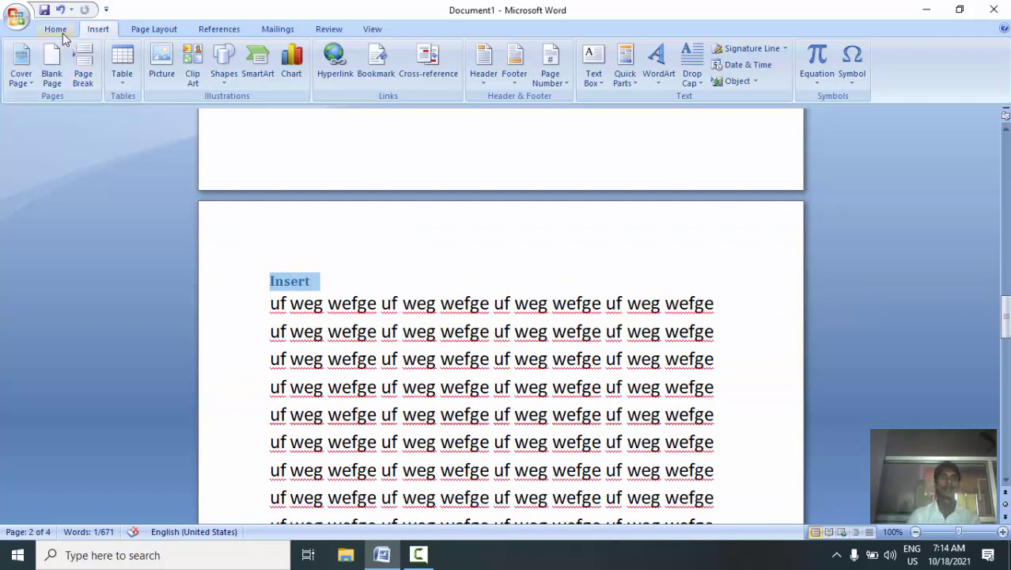
# Open the Bookmark dialog for the Insert heading and name the bookmark Insert.
pyautogui.click(375, 60)
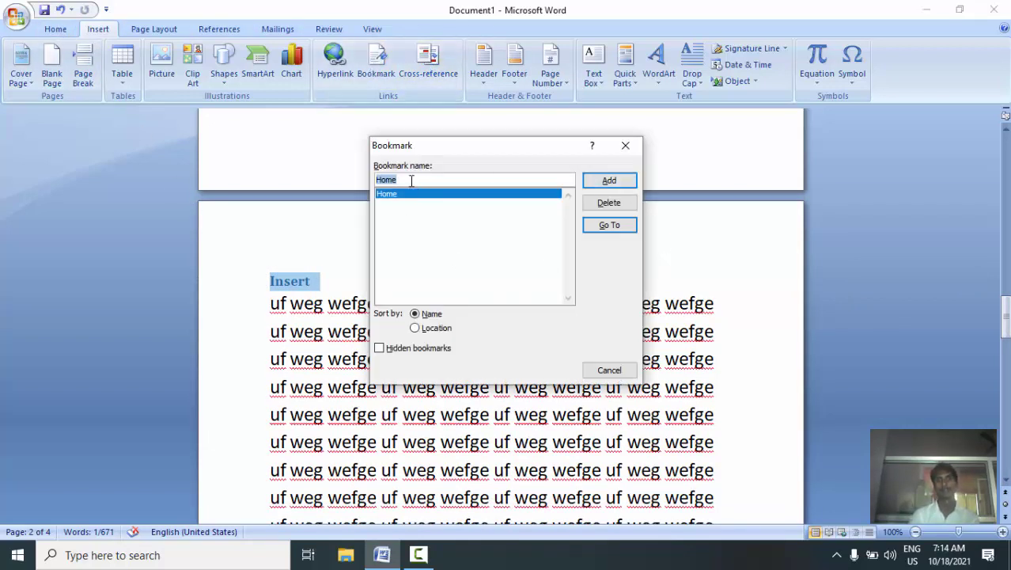
pyautogui.press('BackSpace')
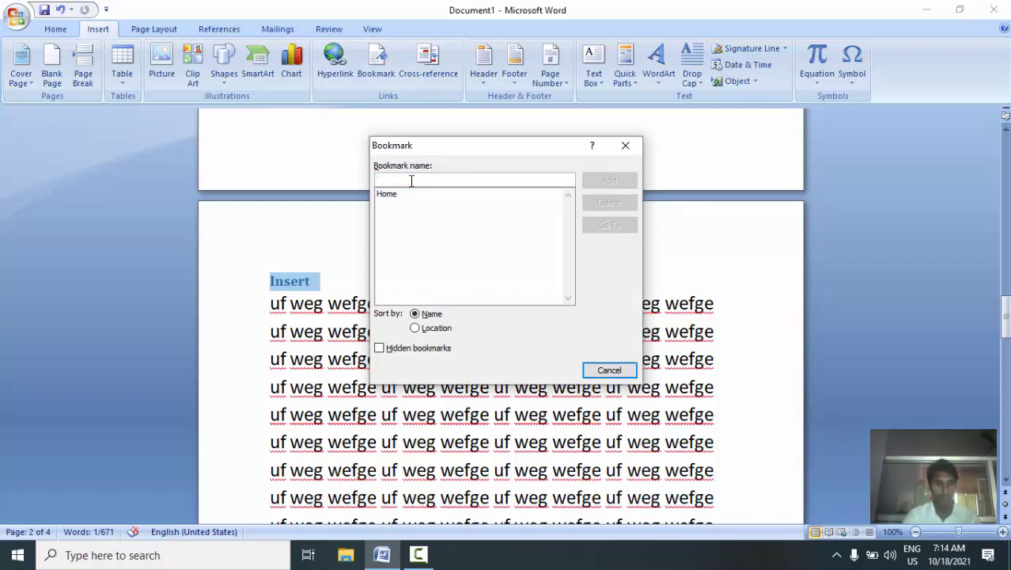
pyautogui.write('Inser')
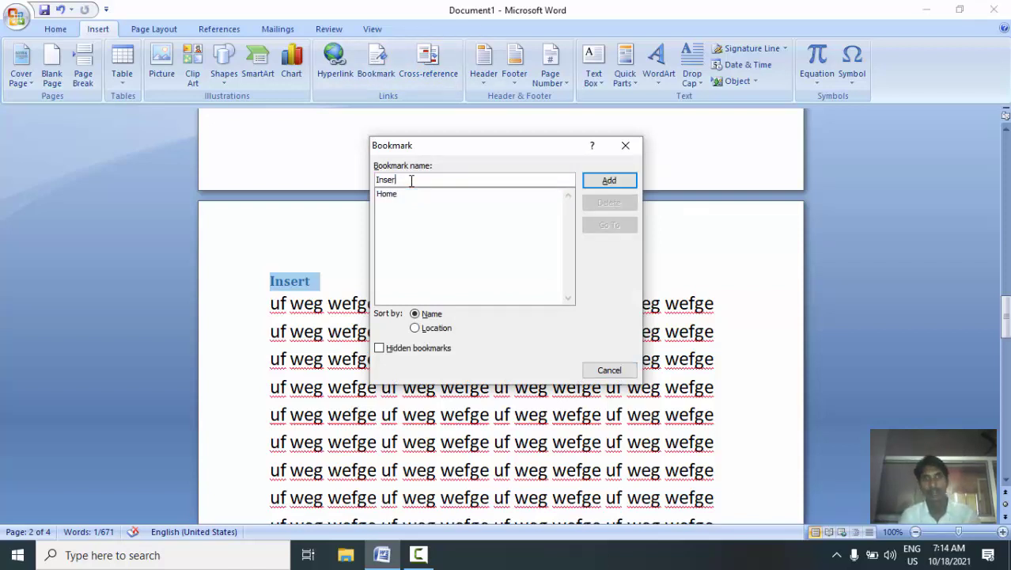
pyautogui.write('t')
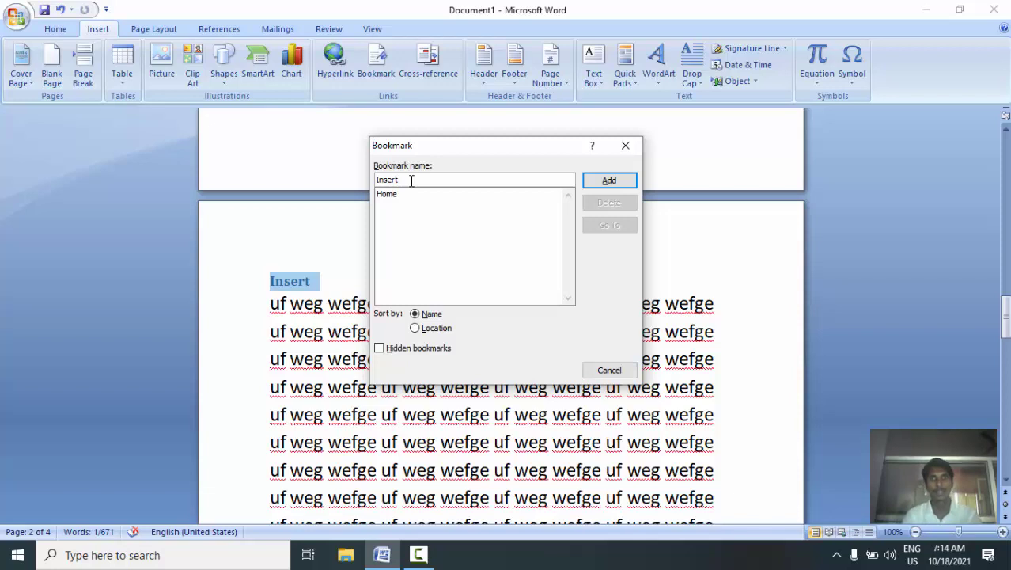
# Test a leading digit, underscores, hyphens and digits in the bookmark name, then remove them.
pyautogui.press('Home')
pyautogui.write('5')
pyautogui.press('BackSpace')
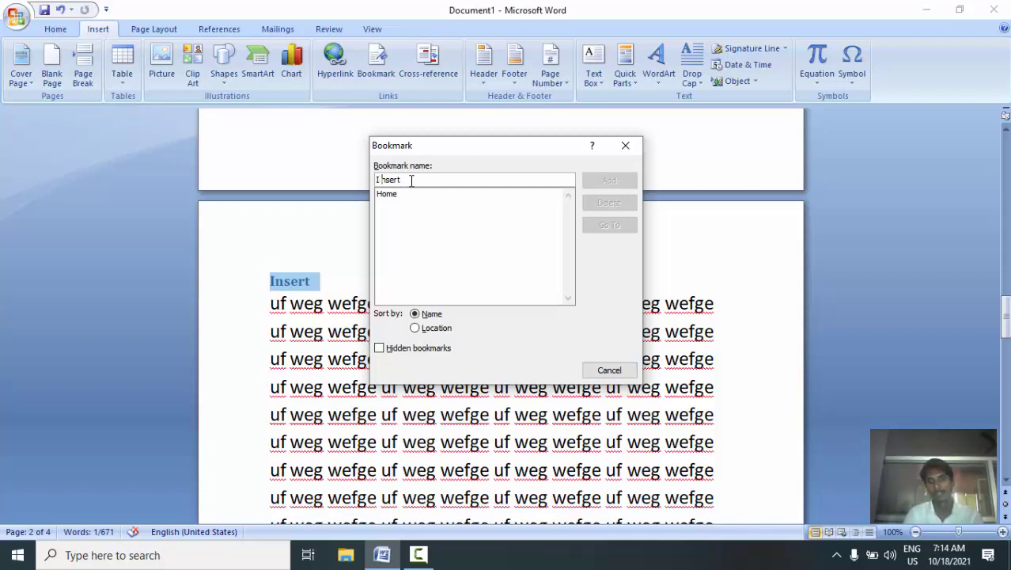
pyautogui.press('BackSpace')
pyautogui.write('_')
pyautogui.press('BackSpace')
pyautogui.write('-')
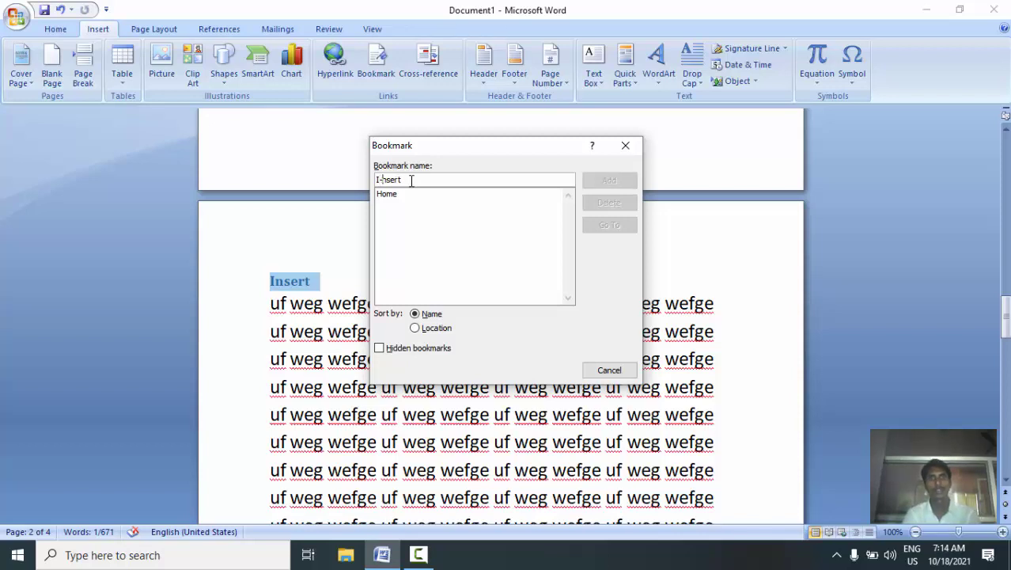
pyautogui.press('BackSpace')
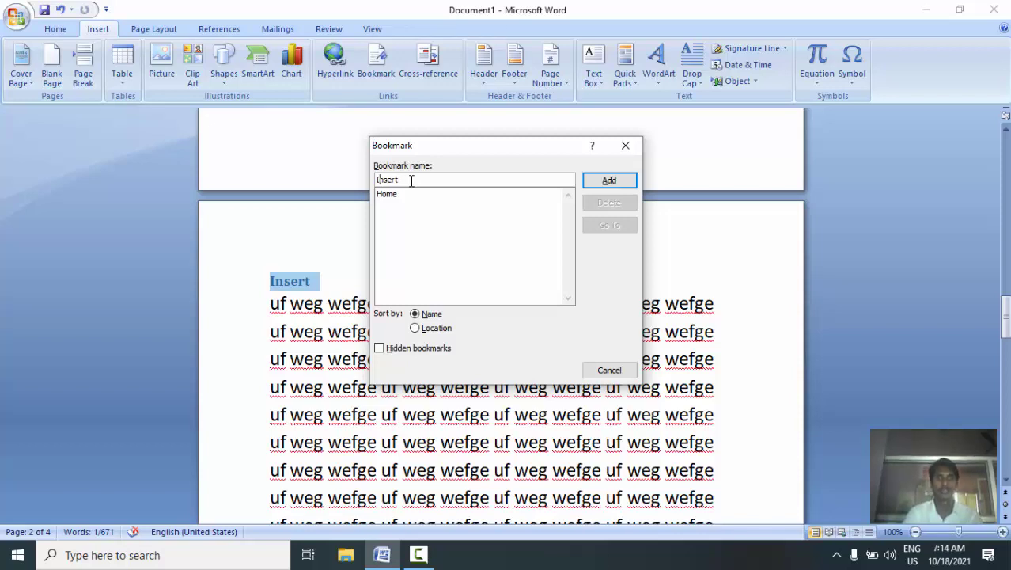
pyautogui.write('_')
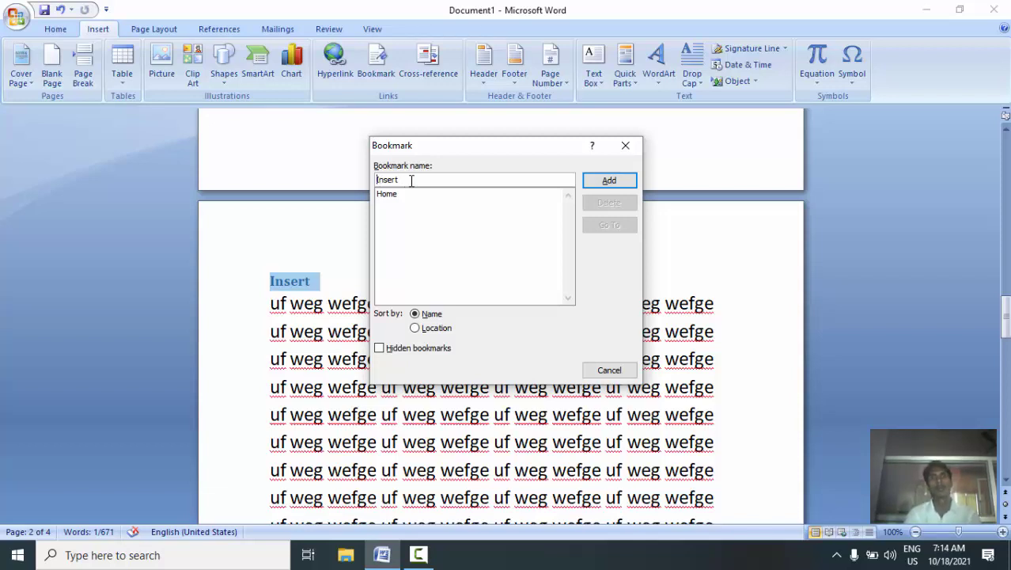
pyautogui.write('94949')
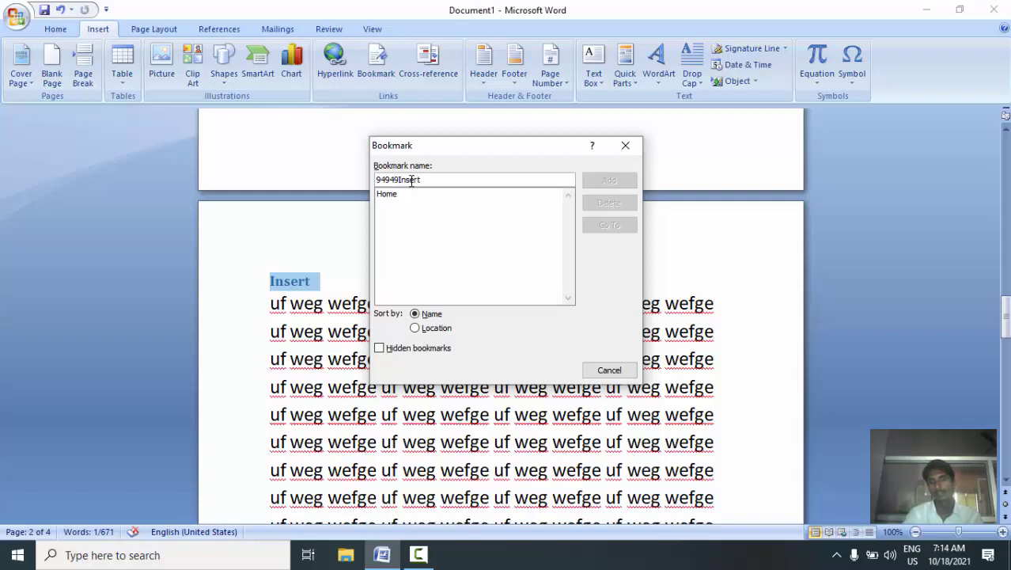
pyautogui.press('BackSpace')
pyautogui.press('BackSpace')
pyautogui.press('BackSpace')
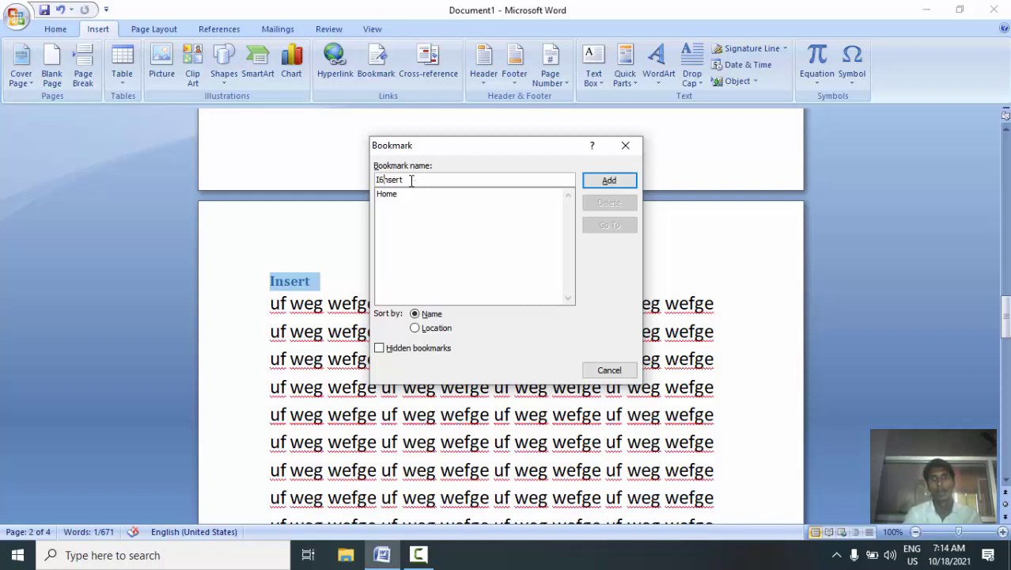
pyautogui.press('BackSpace')
pyautogui.press('BackSpace')
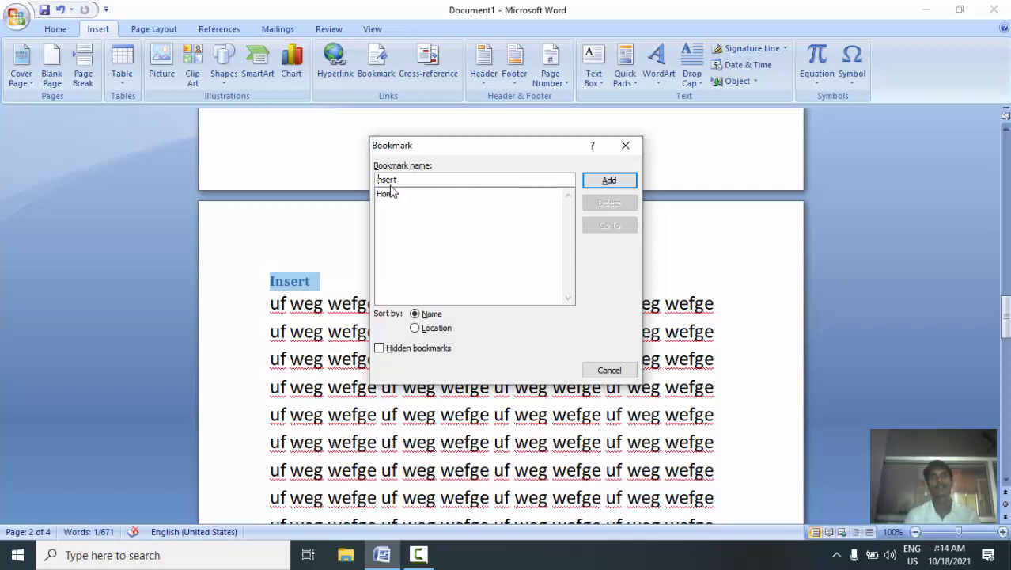
pyautogui.write('i')
pyautogui.press('super+plus')
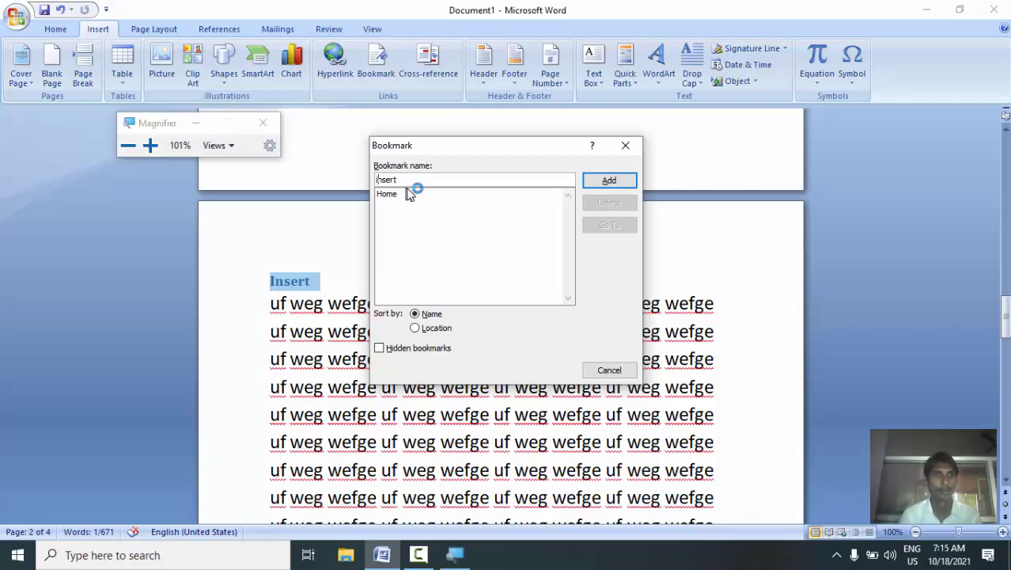
# Magnify the screen to 200% and try '+59' in the bookmark name.
pyautogui.press('super+plus')
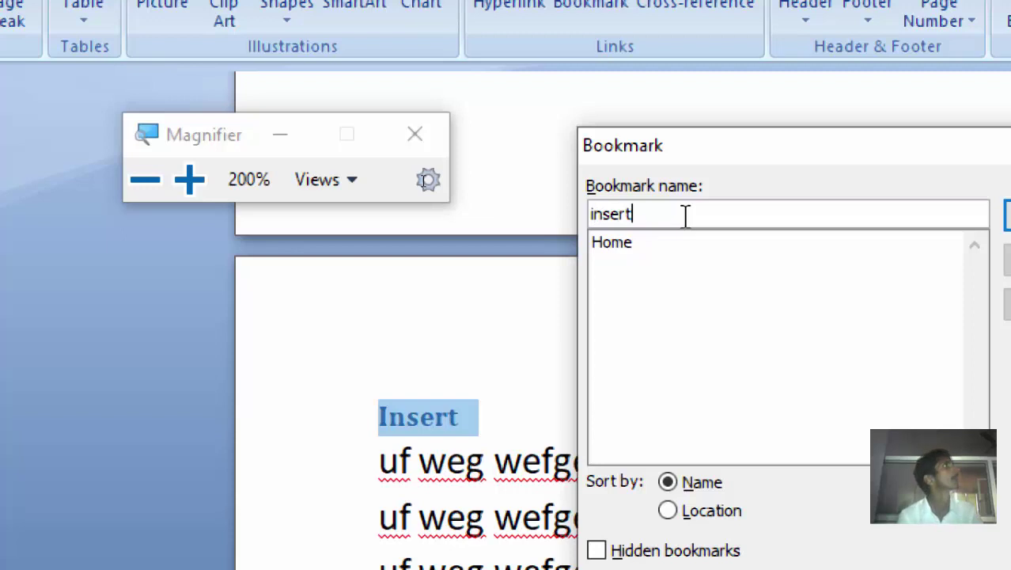
pyautogui.press('Home')
pyautogui.press('Delete')
pyautogui.write('+59')
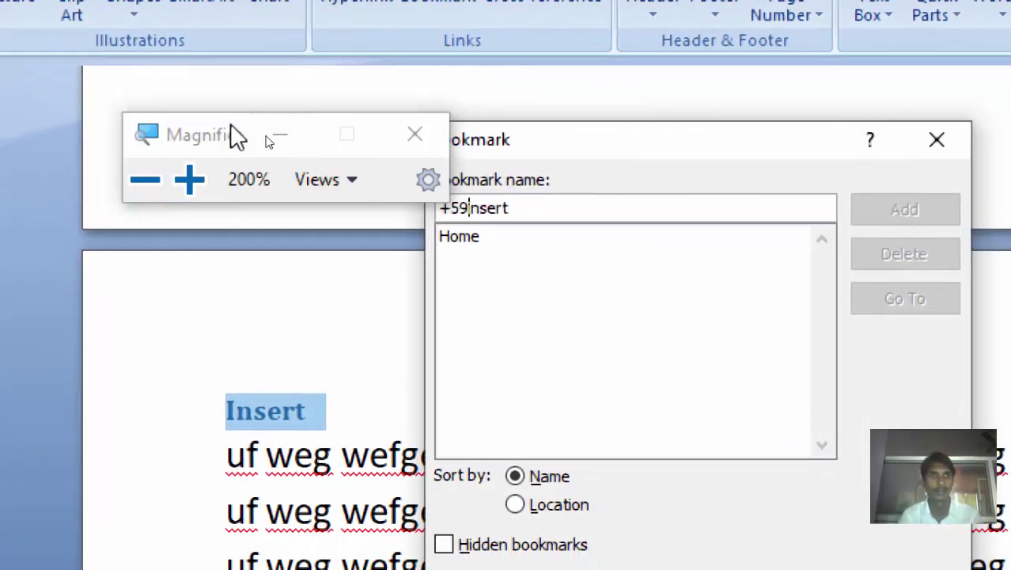
pyautogui.moveTo(235, 135); pyautogui.dragTo(173, 102)
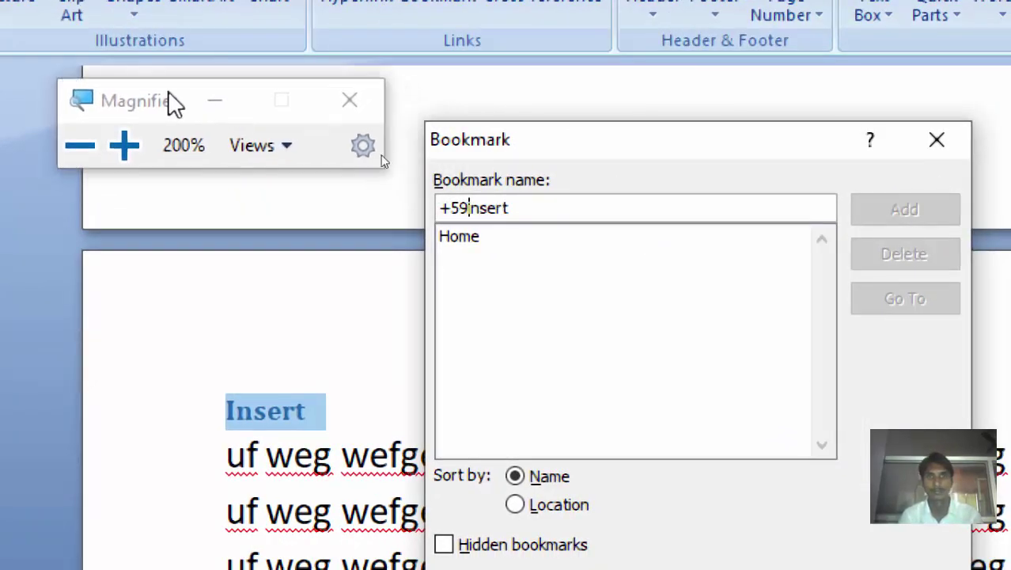
# Try 'csc98989' and '#$%' in the name, erase them, and add the bookmark as insert.
pyautogui.click(468, 212)
pyautogui.press('BackSpace')
pyautogui.press('BackSpace')
pyautogui.press('BackSpace')
pyautogui.write('cscs')
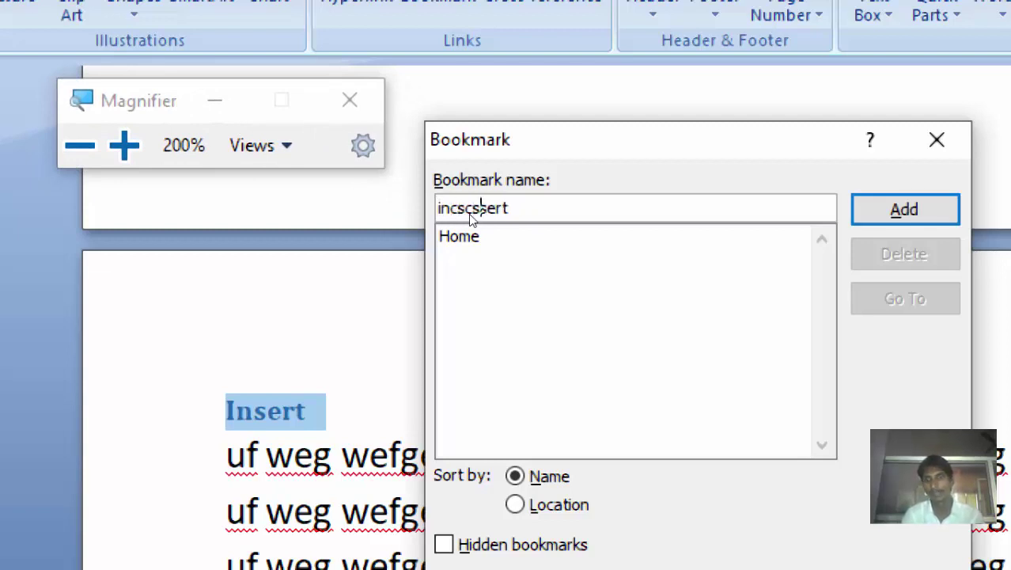
pyautogui.write('98989')
pyautogui.press('BackSpace')
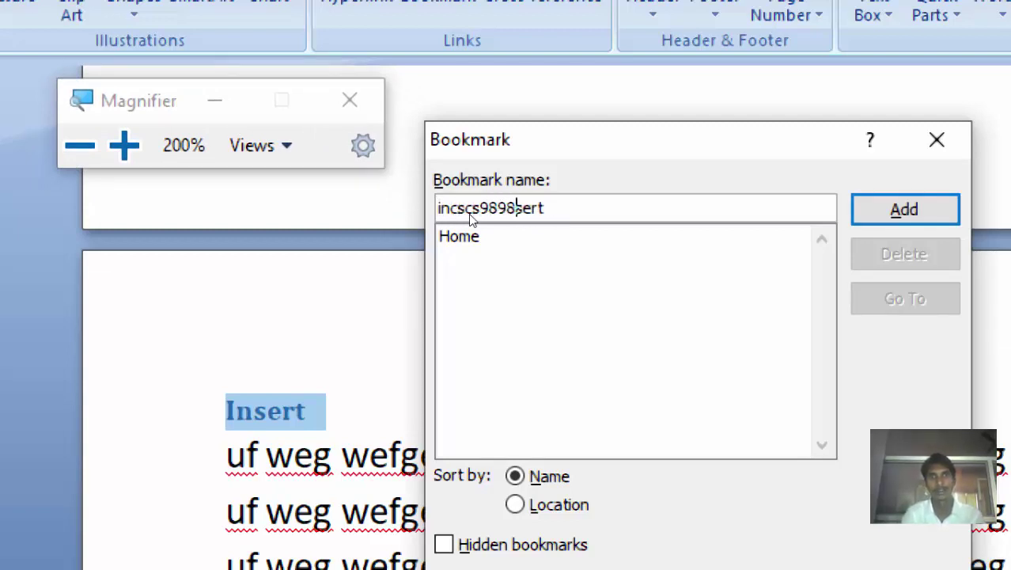
pyautogui.press('BackSpace')
pyautogui.press('BackSpace')
pyautogui.press('BackSpace')
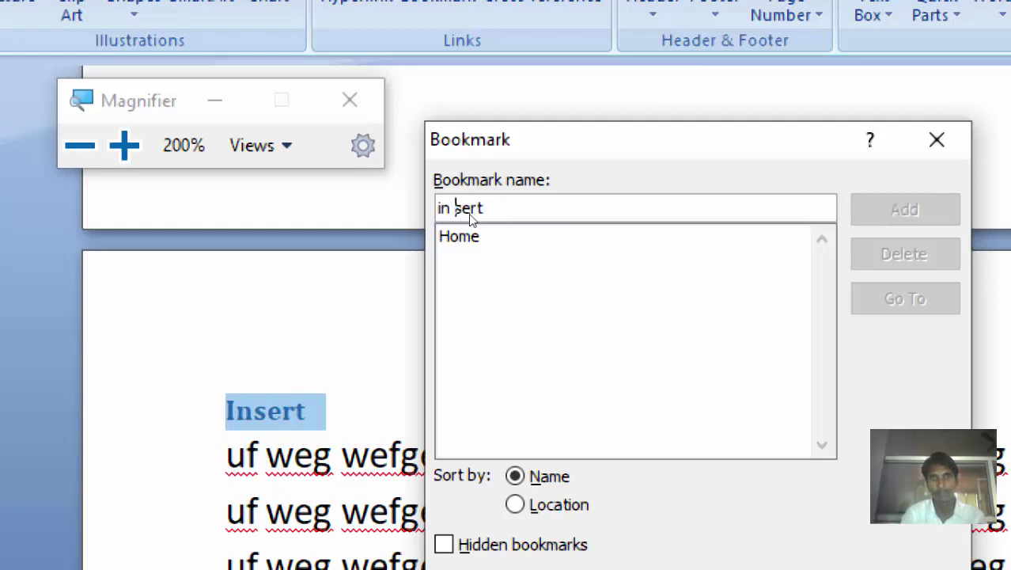
pyautogui.press('BackSpace')
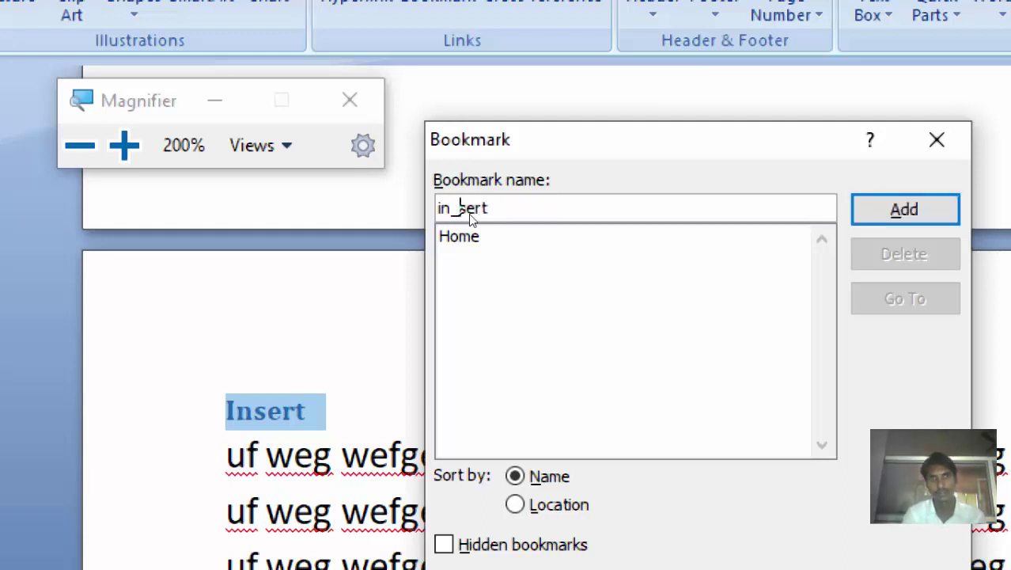
pyautogui.write('#$')
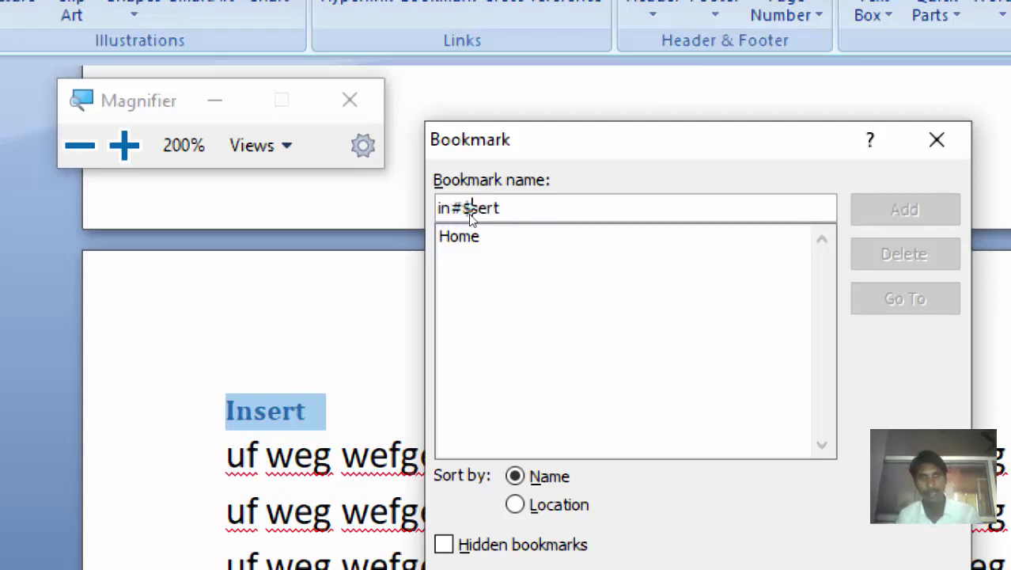
pyautogui.write('%')
pyautogui.press('BackSpace')
pyautogui.press('BackSpace')
pyautogui.press('BackSpace')
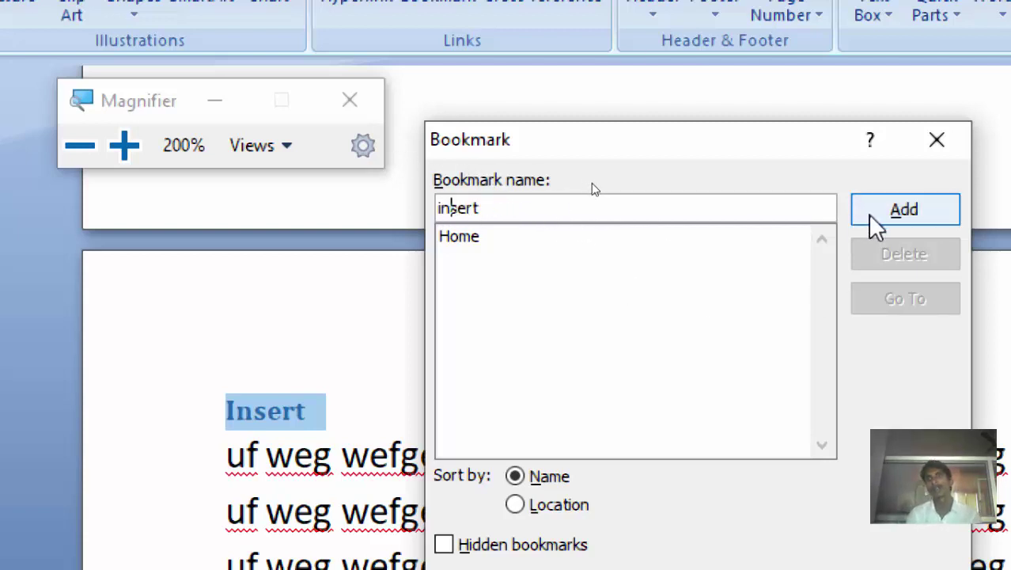
pyautogui.moveTo(734, 150); pyautogui.dragTo(705, 79)
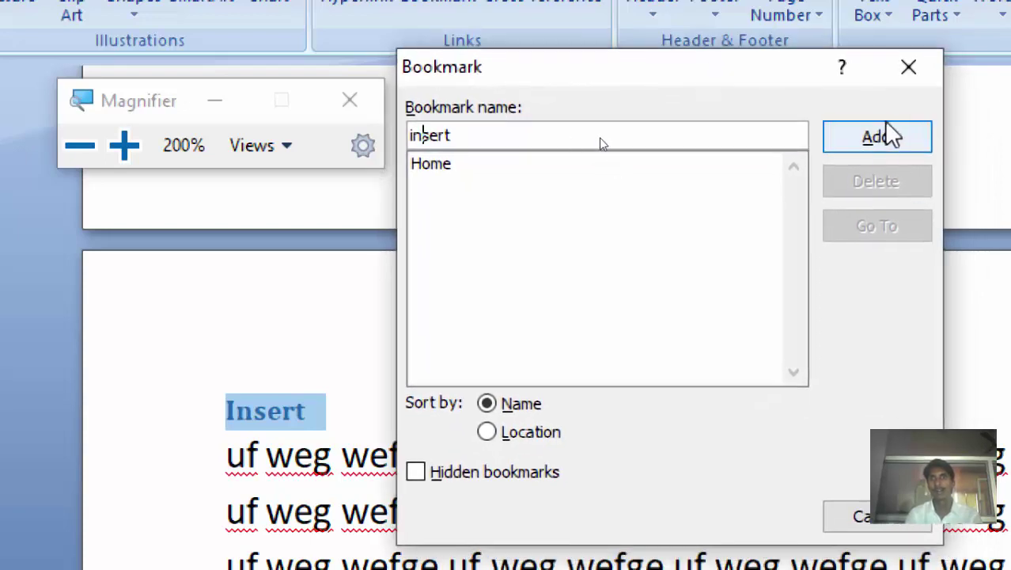
pyautogui.click(884, 135)
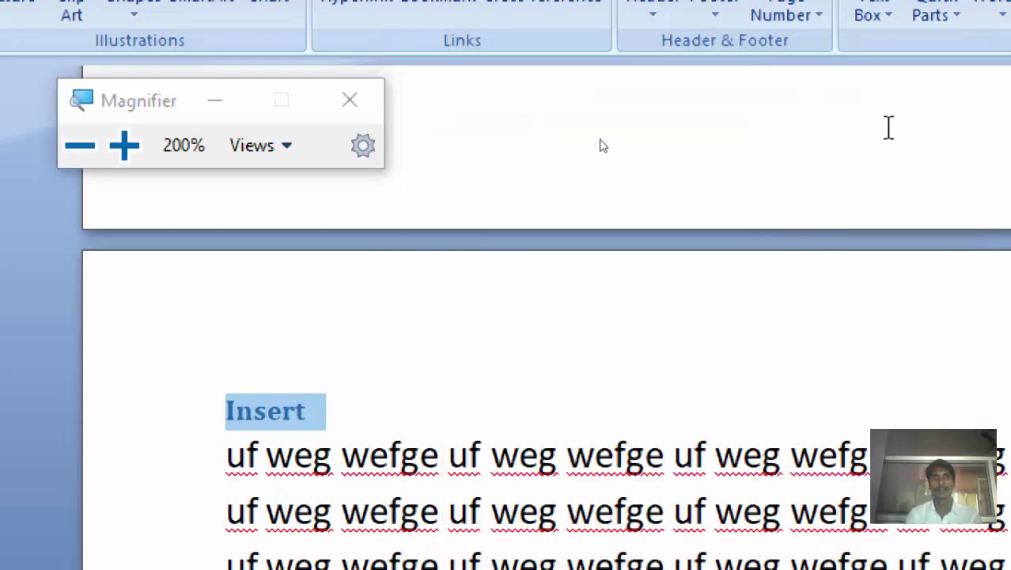
# Review the Home and insert bookmarks sorted by location, toggle Hidden bookmarks, then close the list.
pyautogui.click(358, 101)
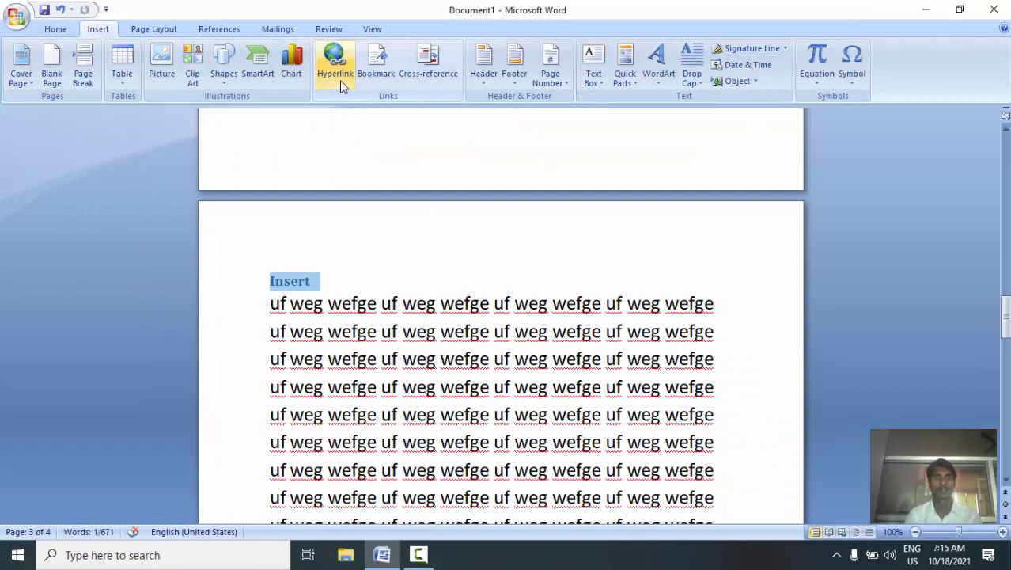
pyautogui.click(387, 60)
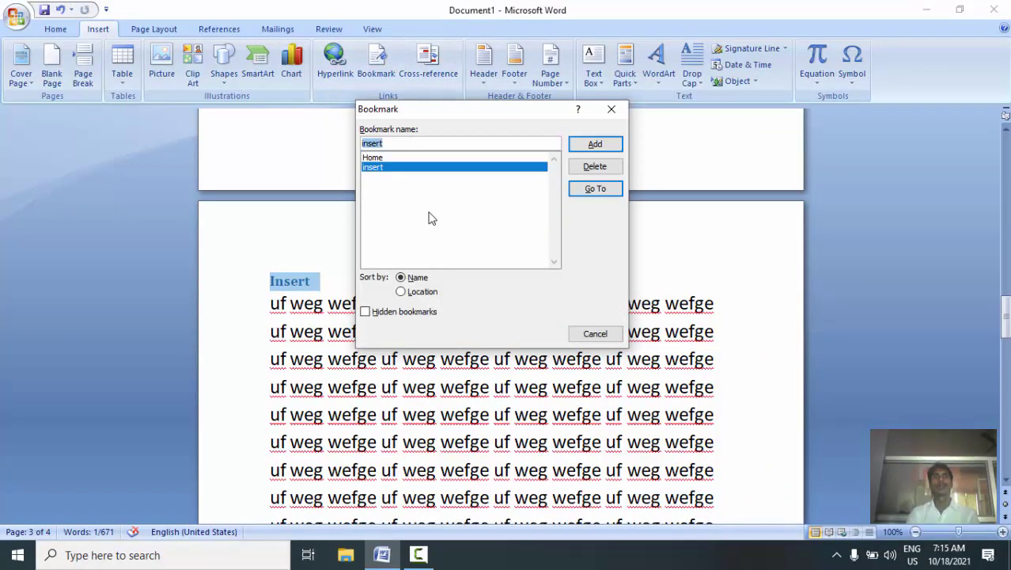
pyautogui.click(375, 163)
pyautogui.click(375, 161)
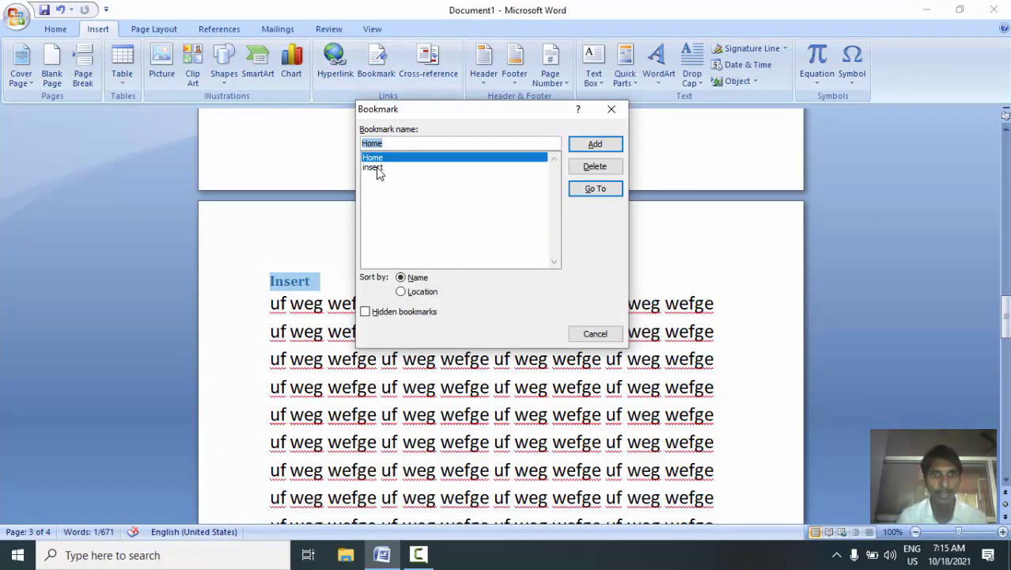
pyautogui.click(378, 168)
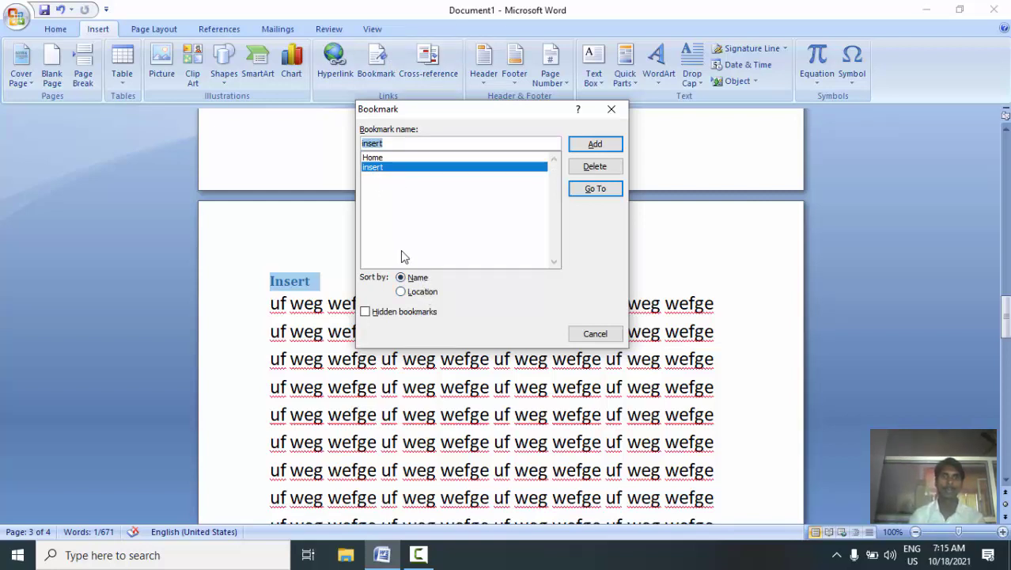
pyautogui.click(419, 291)
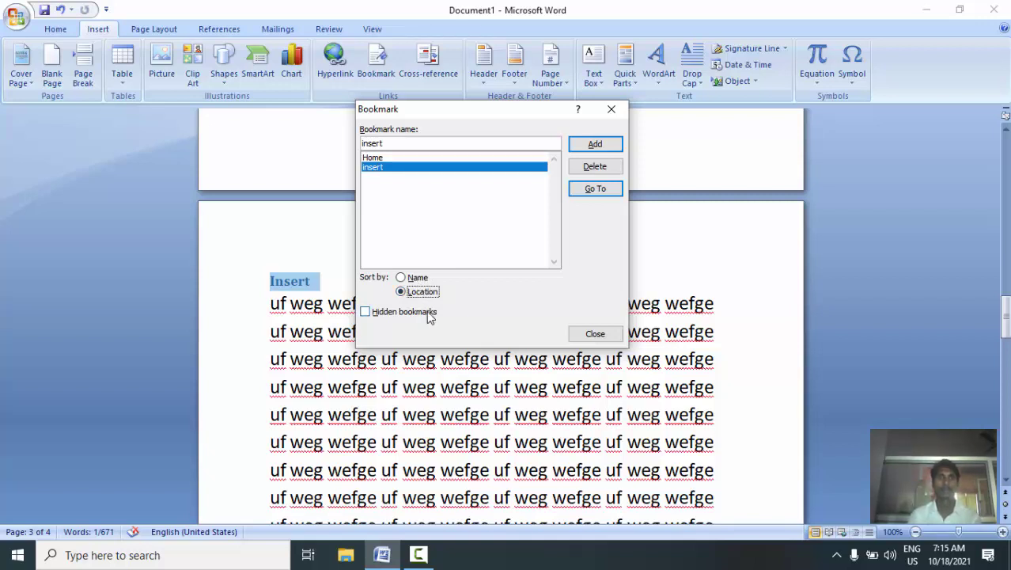
pyautogui.click(430, 313)
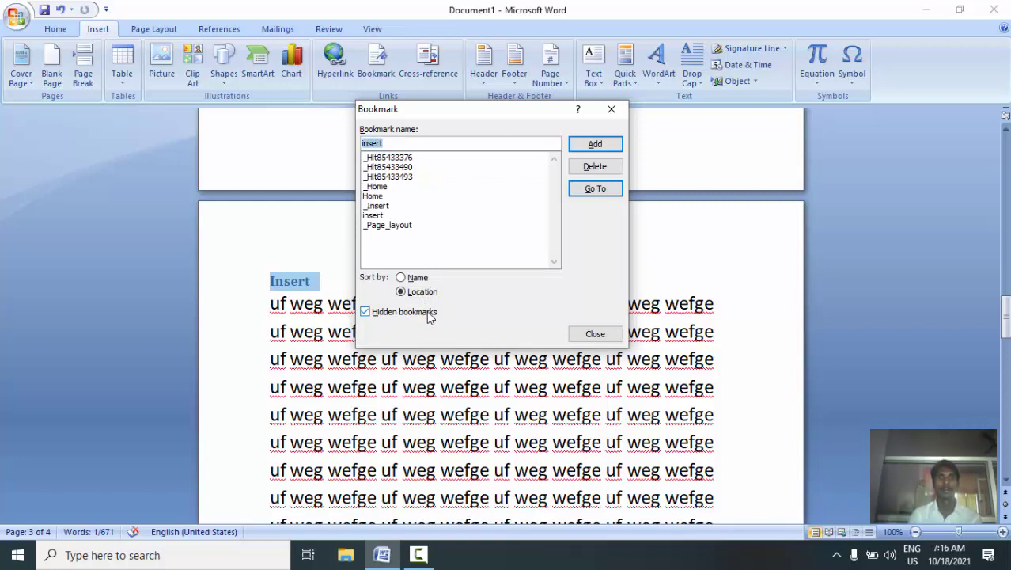
pyautogui.click(430, 313)
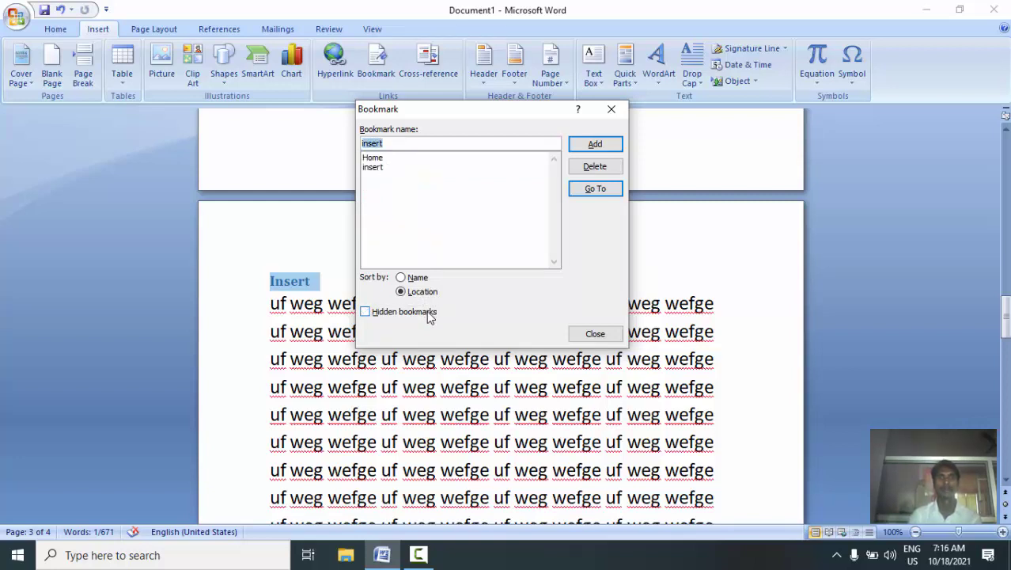
pyautogui.click(592, 334)
# Select the Page layout heading and type Page_lay as its new bookmark name.
pyautogui.moveTo(1006, 307); pyautogui.dragTo(1005, 394)
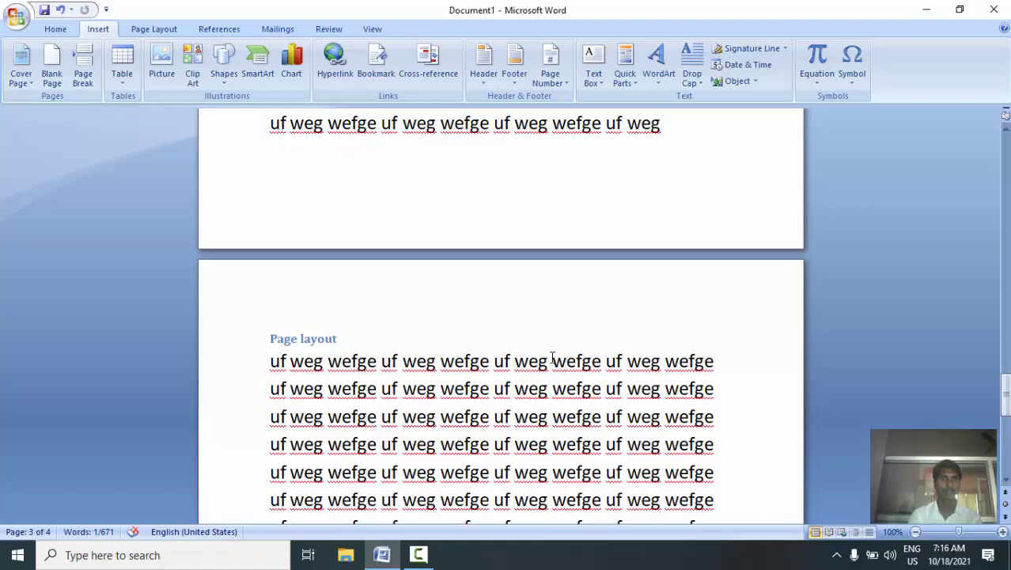
pyautogui.moveTo(336, 338); pyautogui.dragTo(270, 339)
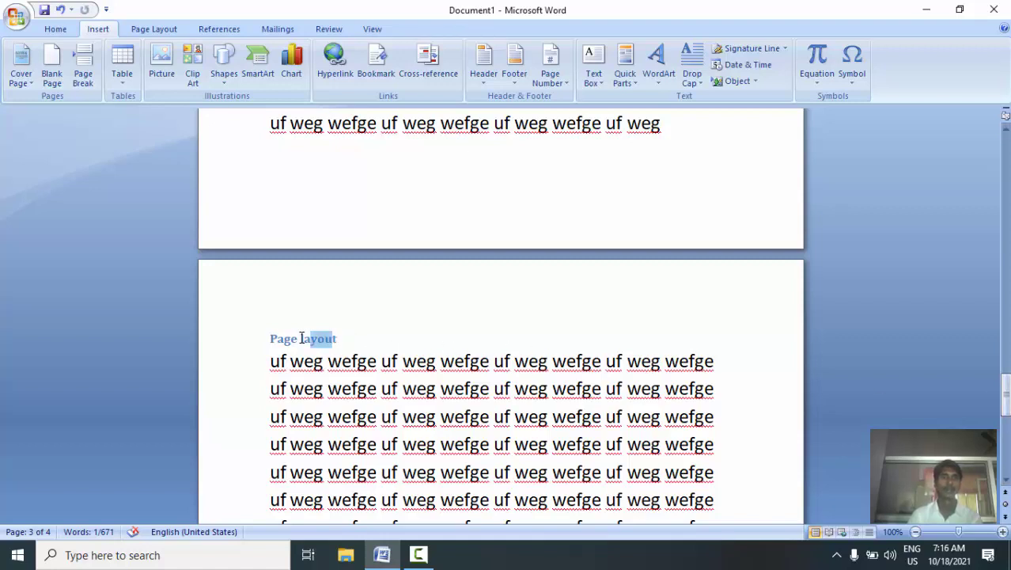
pyautogui.click(377, 64)
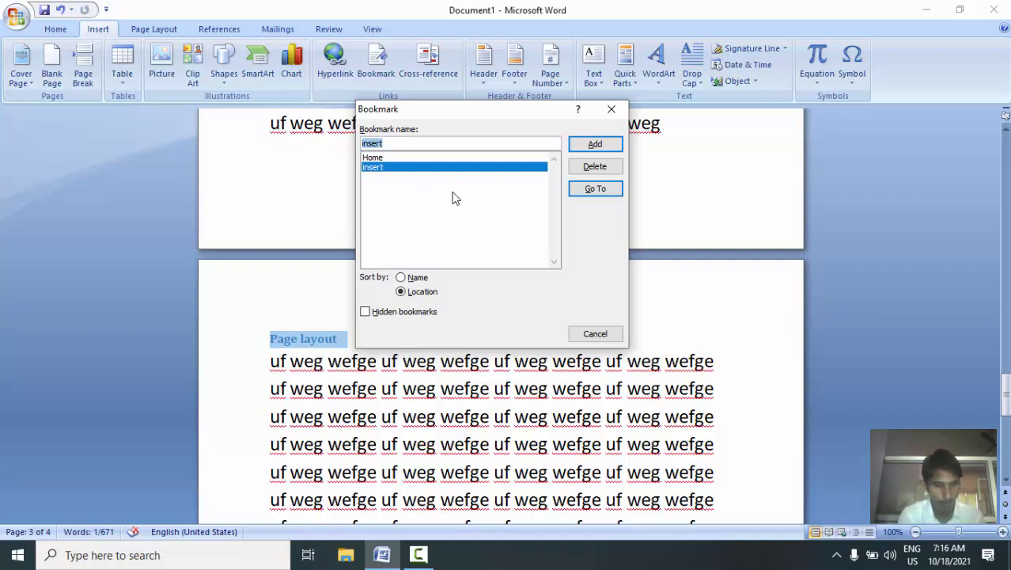
pyautogui.write('Page')
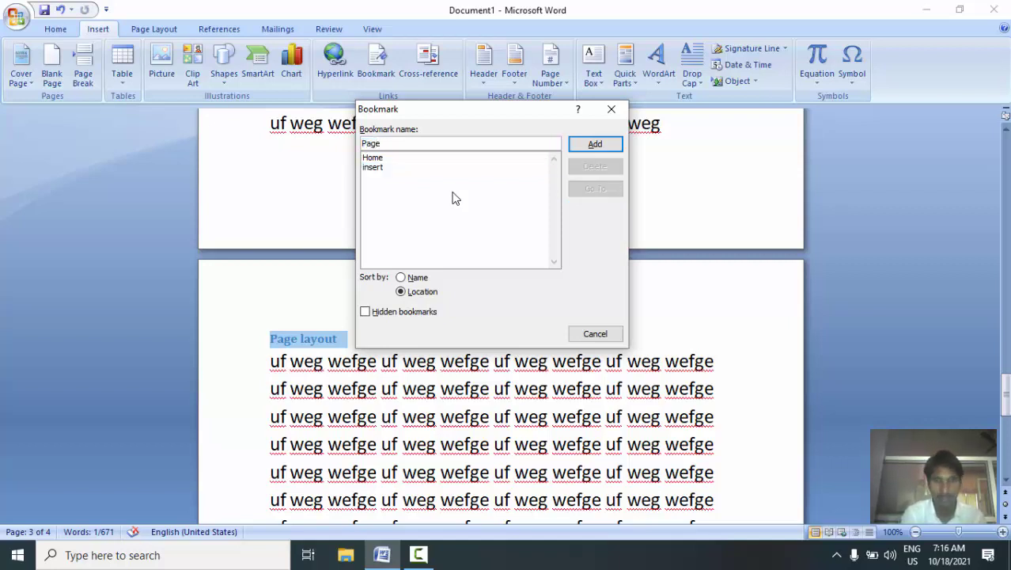
pyautogui.write('_la')
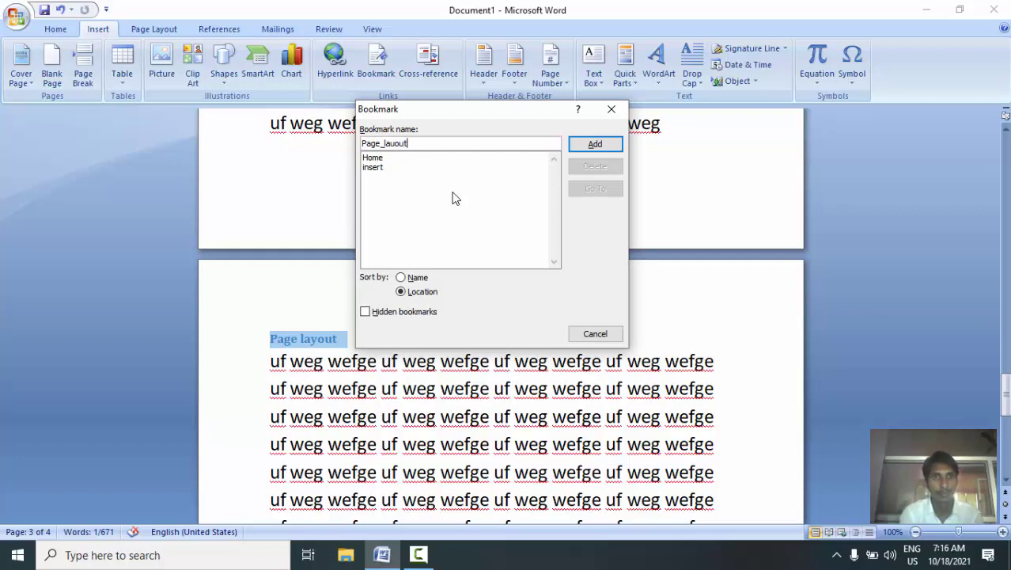
pyautogui.write('y')
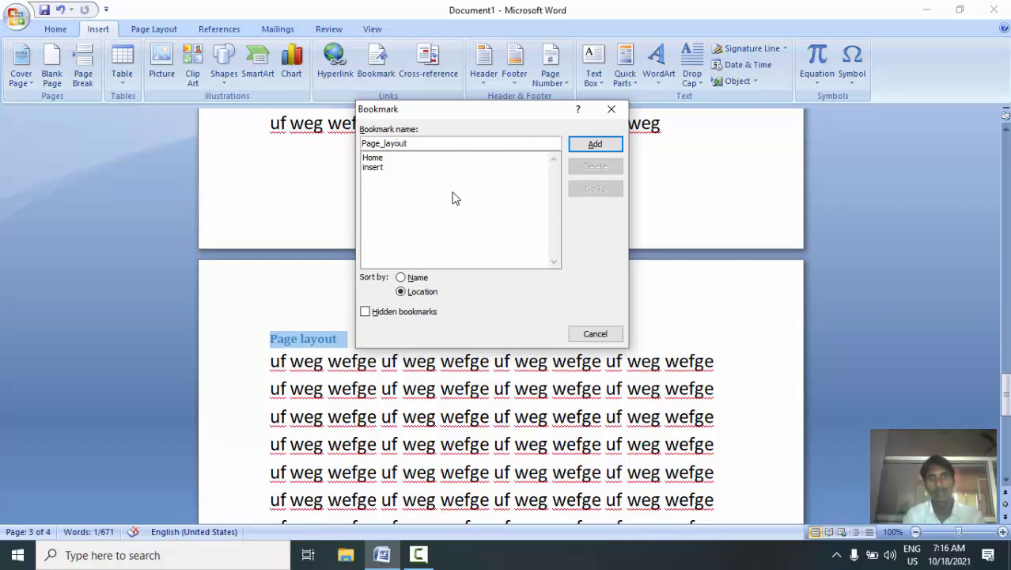
# Add the Page_layout bookmark, go to the Home bookmark's heading on page 2, and close the dialog.
pyautogui.click(605, 147)
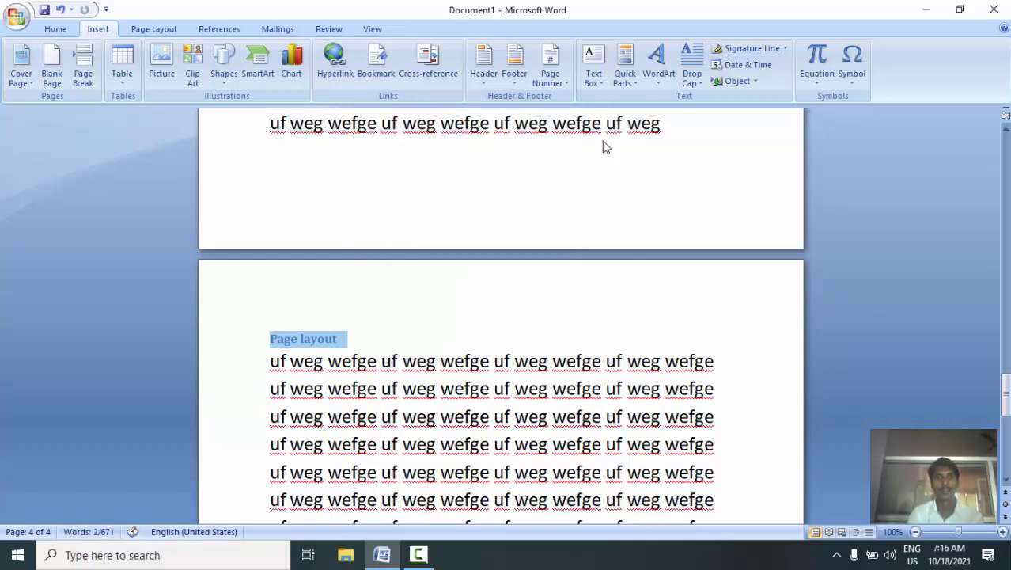
pyautogui.click(376, 63)
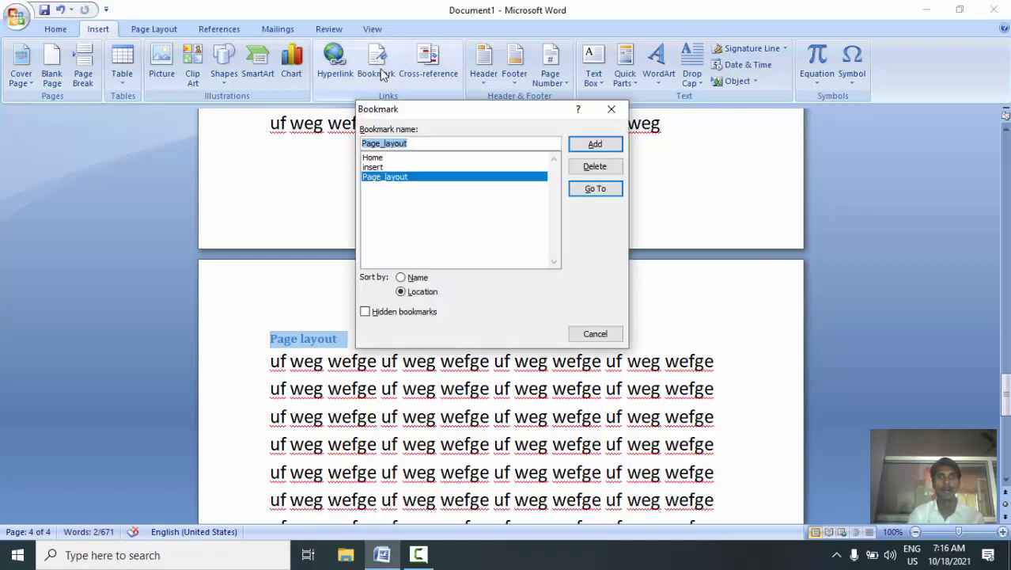
pyautogui.click(385, 158)
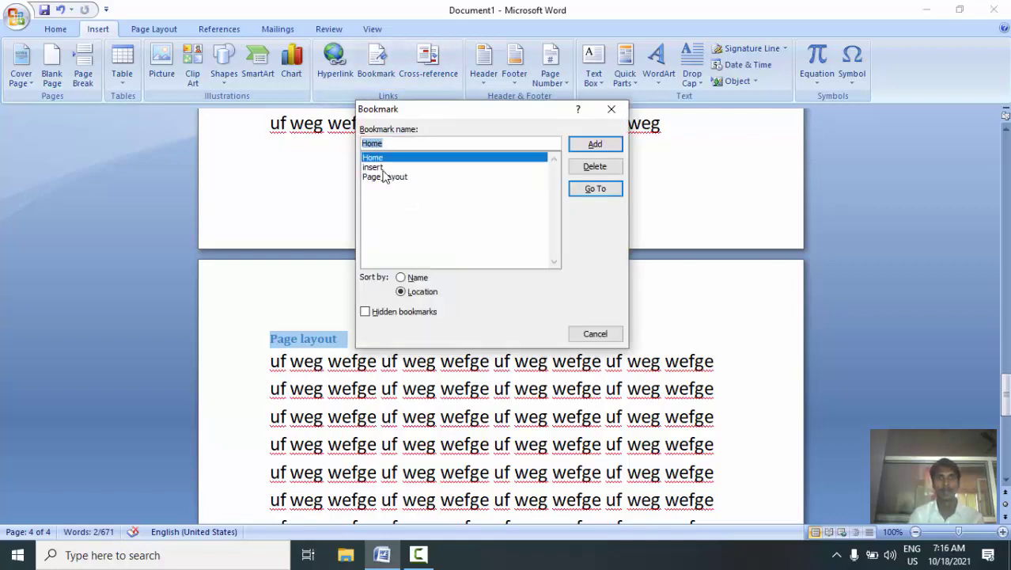
pyautogui.click(384, 167)
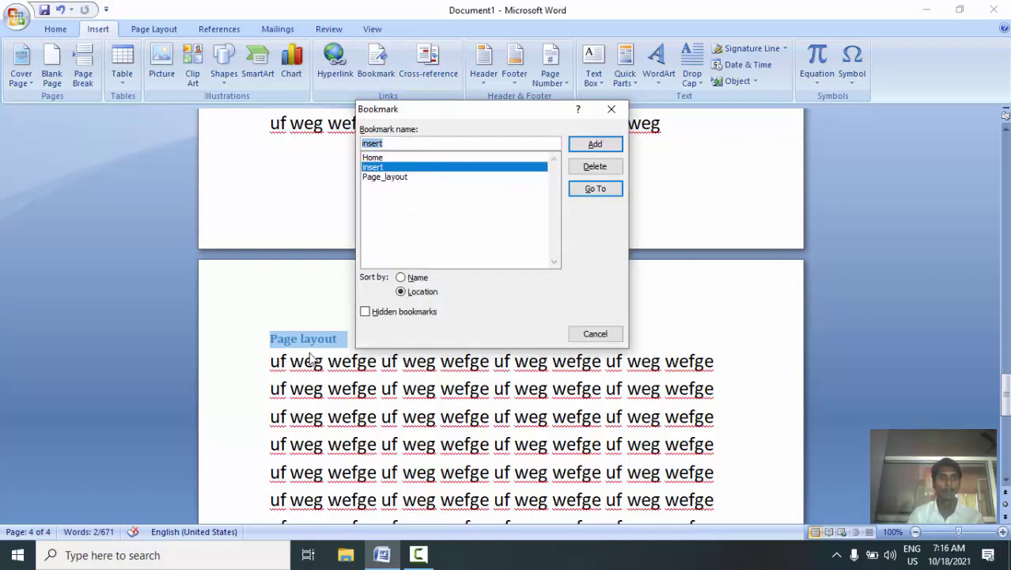
pyautogui.click(401, 158)
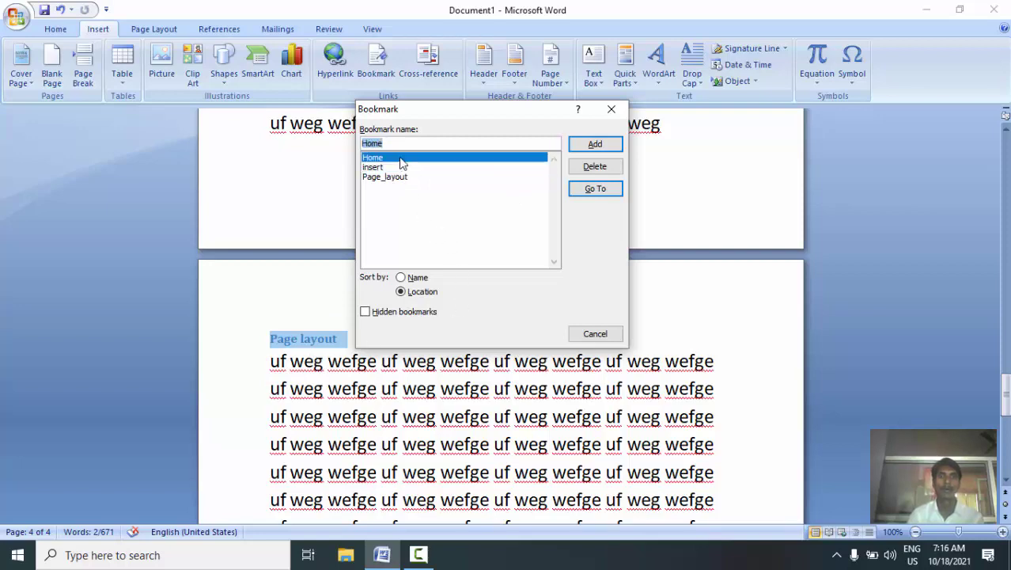
pyautogui.click(592, 190)
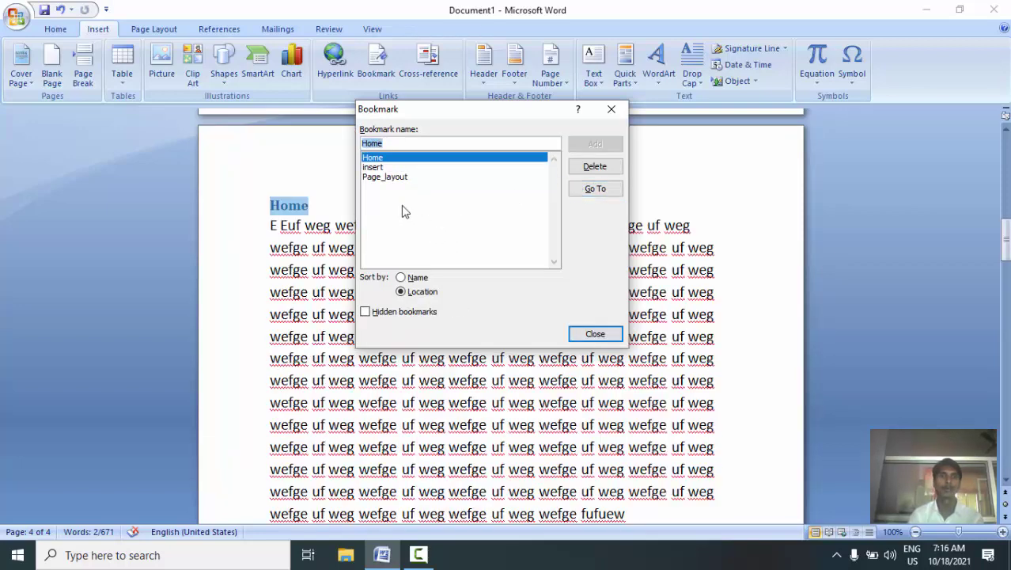
pyautogui.click(611, 109)
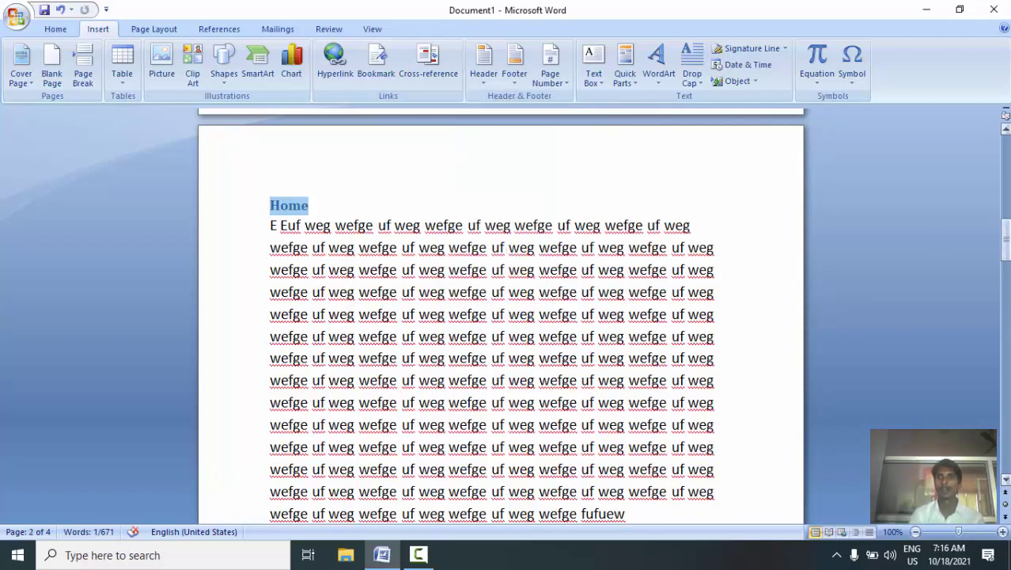
pyautogui.moveTo(1006, 239); pyautogui.dragTo(1006, 155)
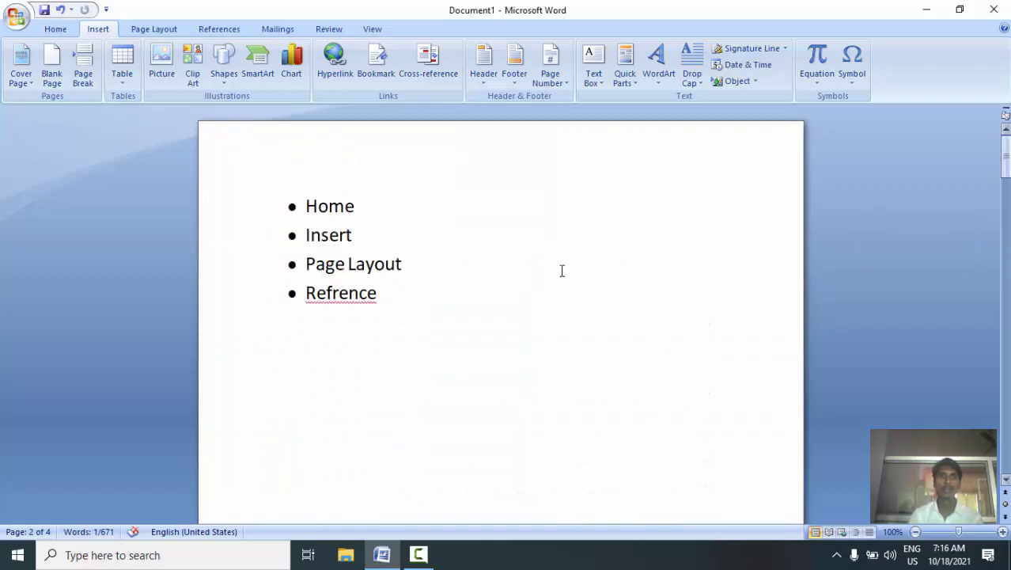
# Hyperlink the word Home to the Home bookmark and Ctrl+click it to confirm the jump.
pyautogui.rightClick(329, 205)
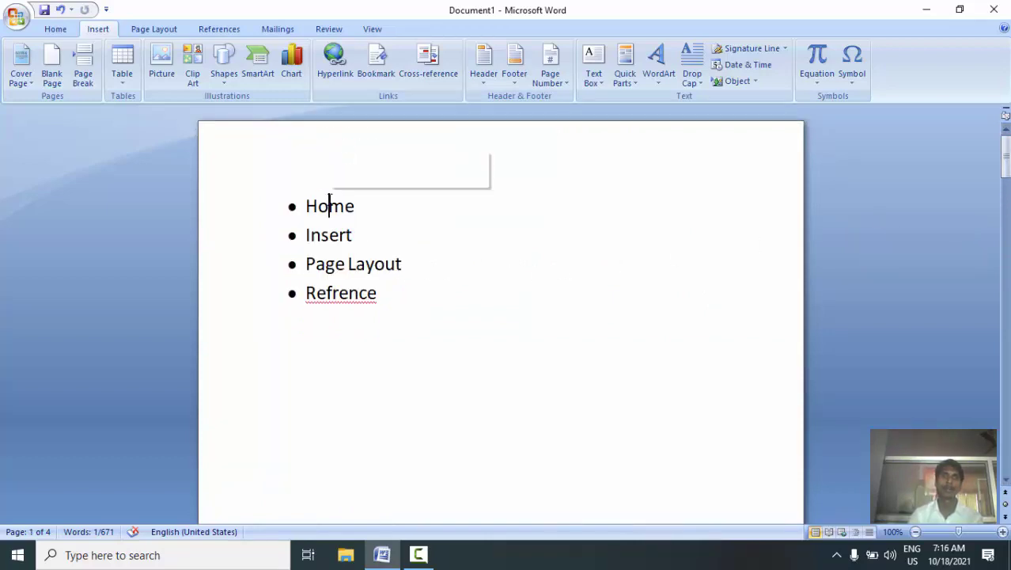
pyautogui.press('Escape')
pyautogui.doubleClick(329, 206)
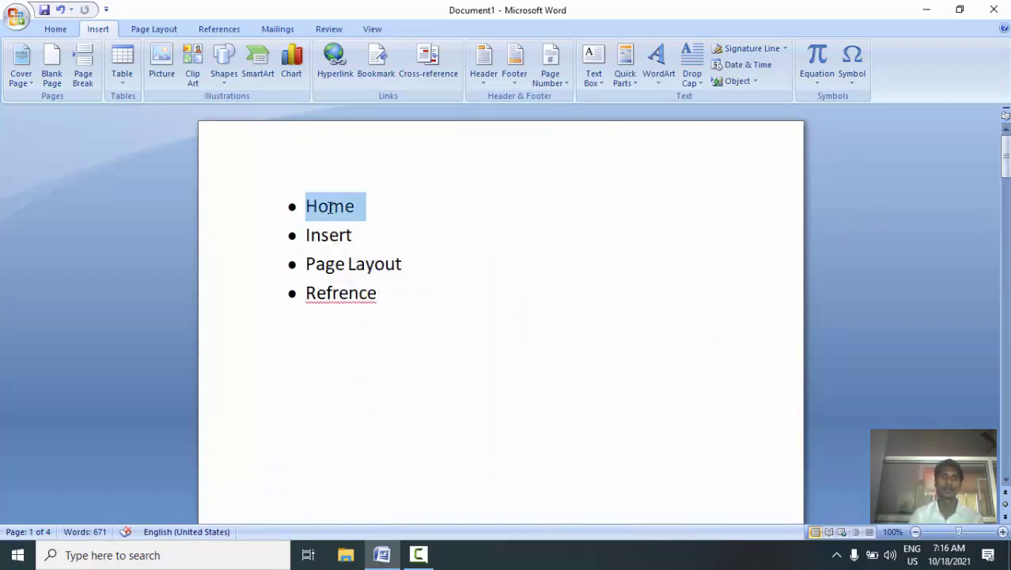
pyautogui.rightClick(329, 207)
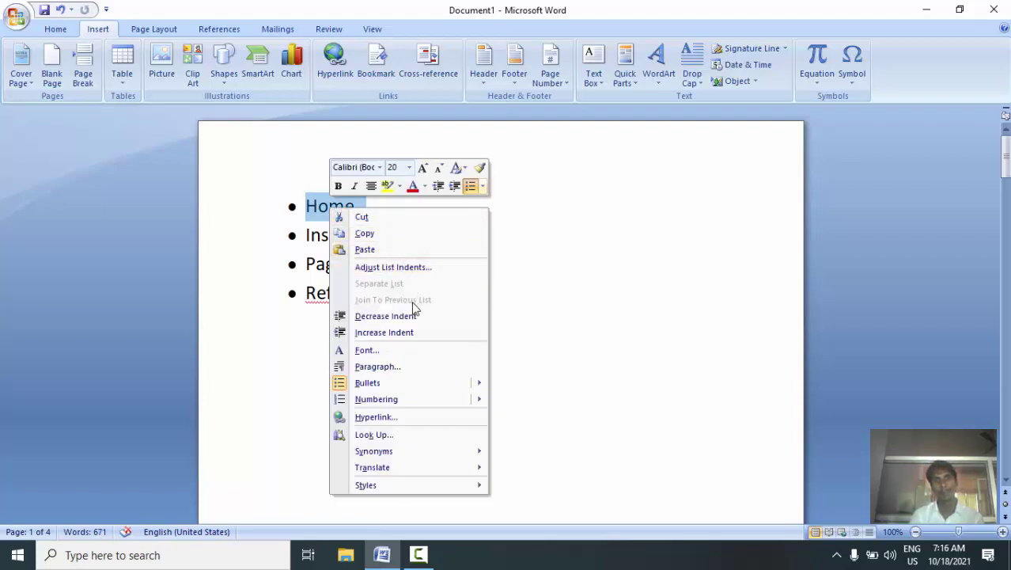
pyautogui.click(384, 419)
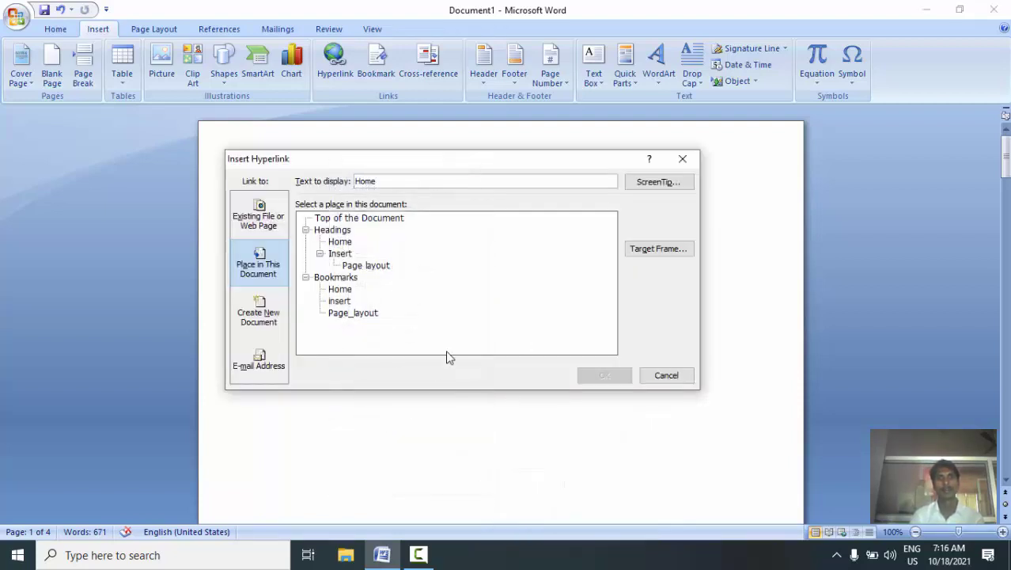
pyautogui.click(344, 290)
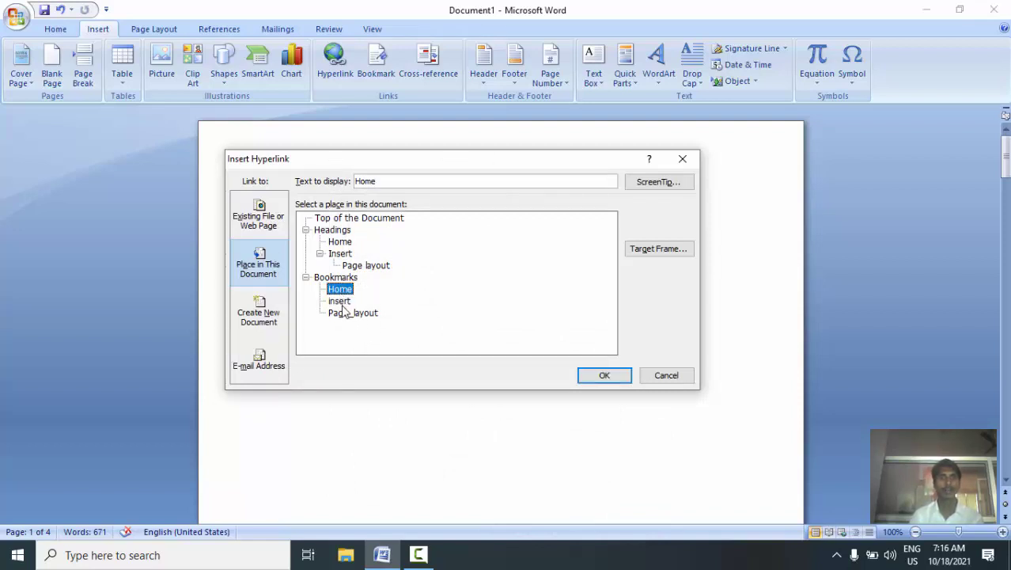
pyautogui.click(599, 376)
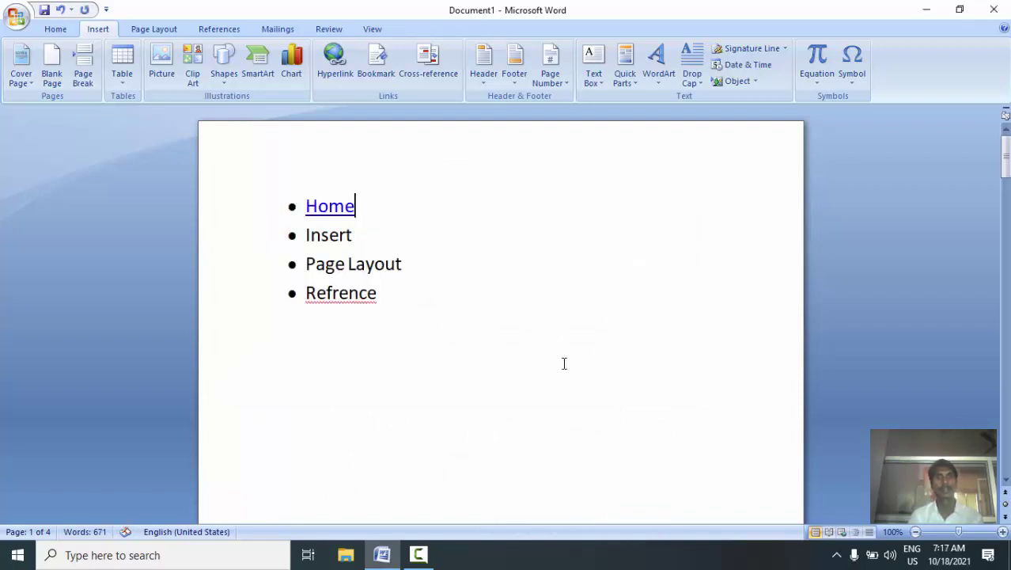
pyautogui.keyDown('ctrl'); pyautogui.click(343, 214); pyautogui.keyUp('ctrl')
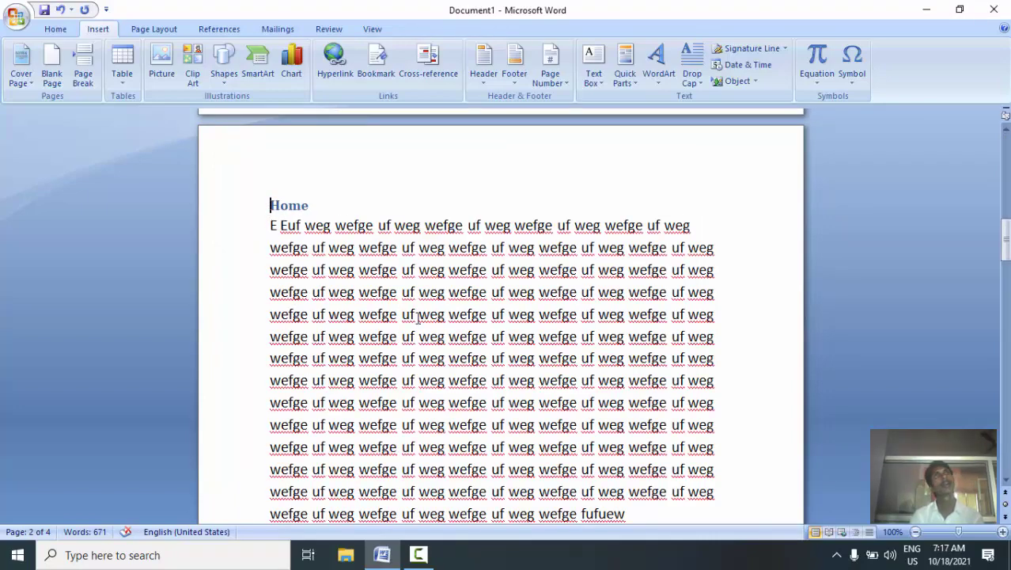
pyautogui.moveTo(1004, 241); pyautogui.dragTo(1005, 162)
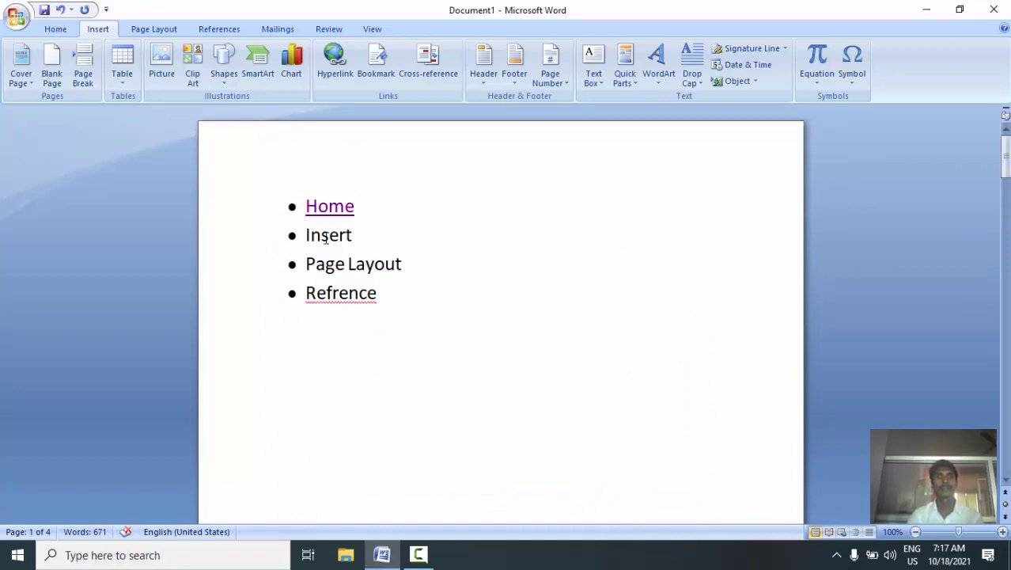
# Hyperlink the Insert bullet to the insert bookmark.
pyautogui.doubleClick(324, 235)
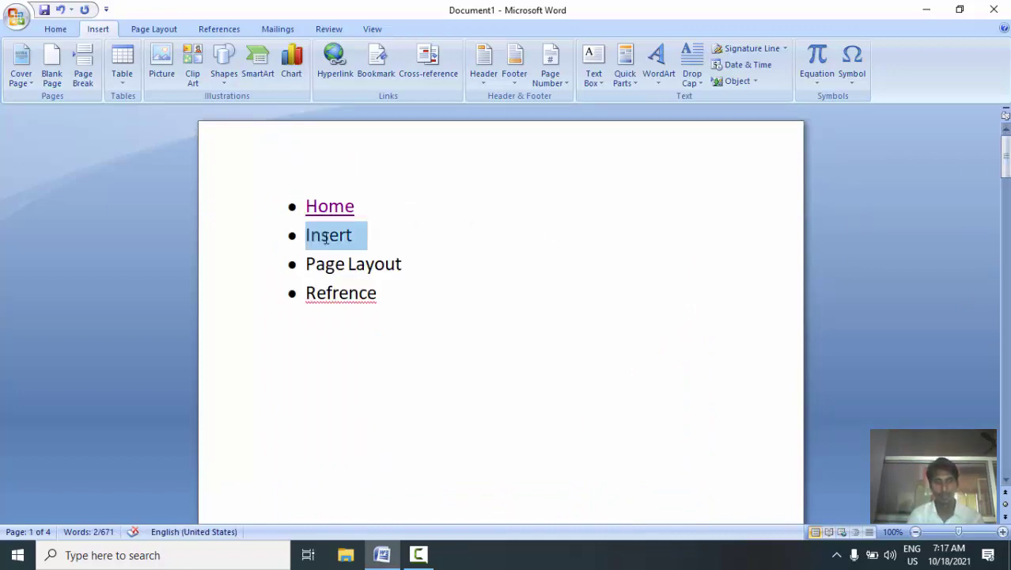
pyautogui.hotkey('ctrl', 'k')
pyautogui.doubleClick(340, 301)
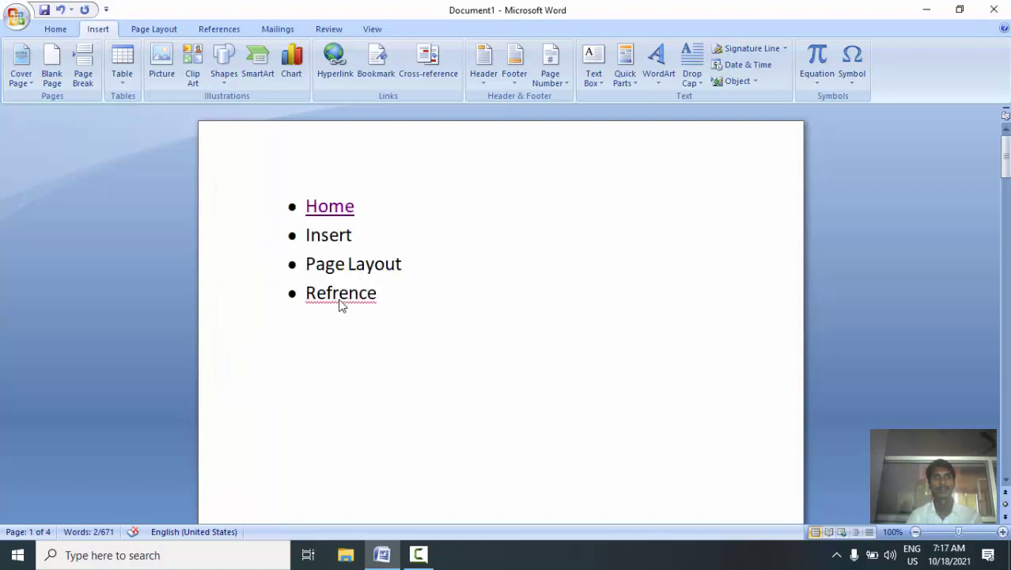
# Hyperlink the Page Layout line, then edit the link to target the Page_layout bookmark.
pyautogui.doubleClick(330, 266)
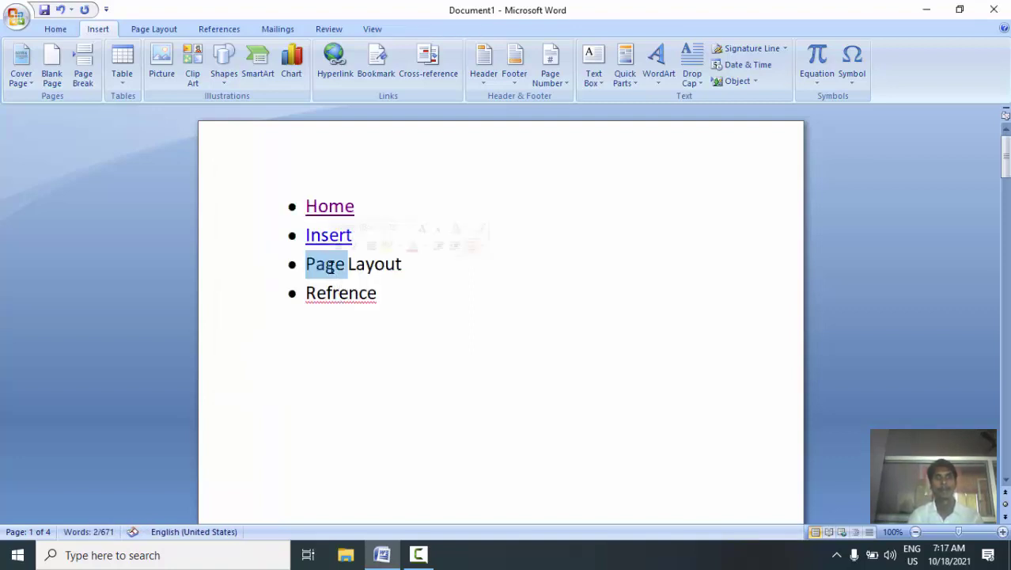
pyautogui.tripleClick(331, 266)
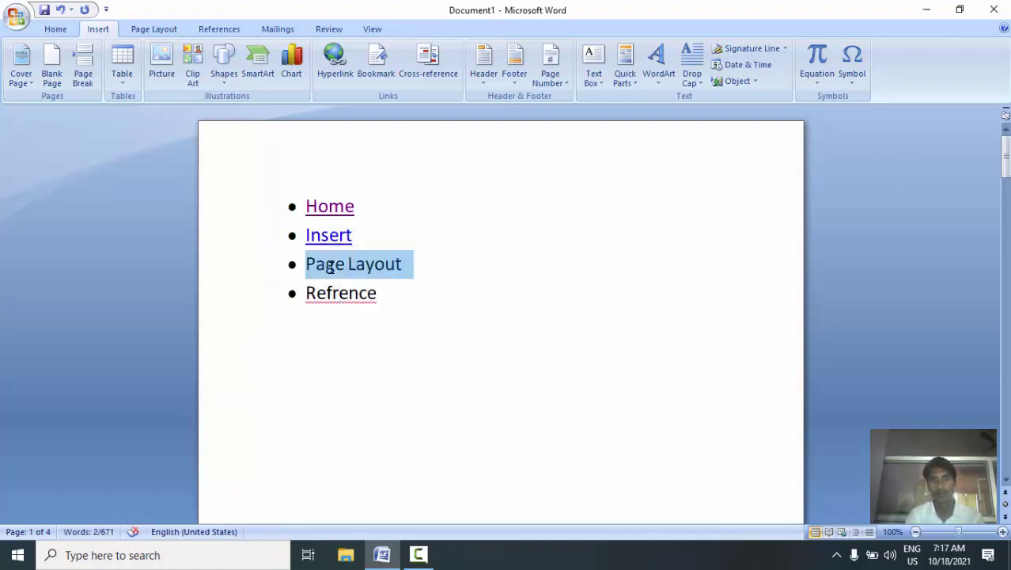
pyautogui.hotkey('ctrl', 'k')
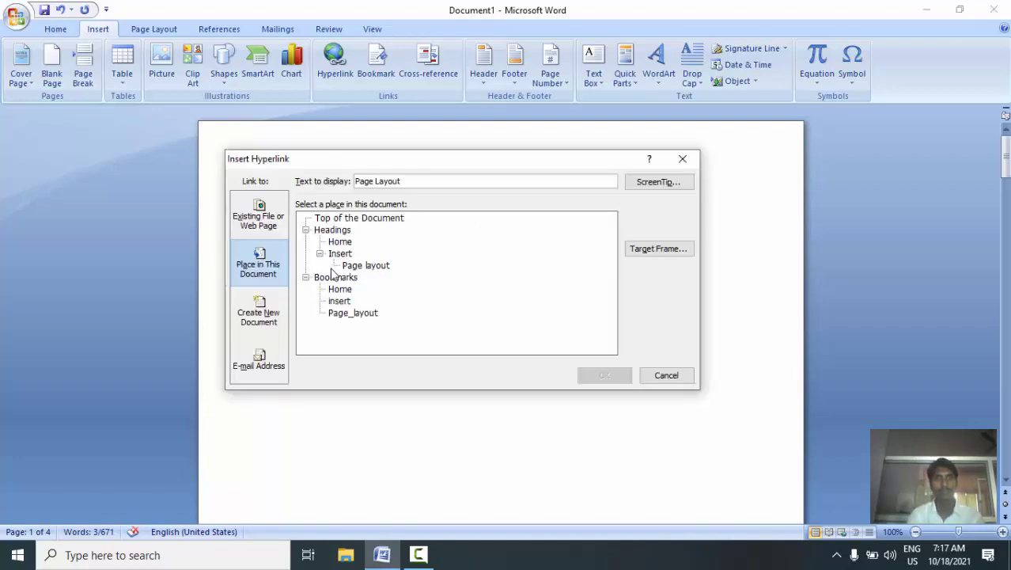
pyautogui.doubleClick(349, 304)
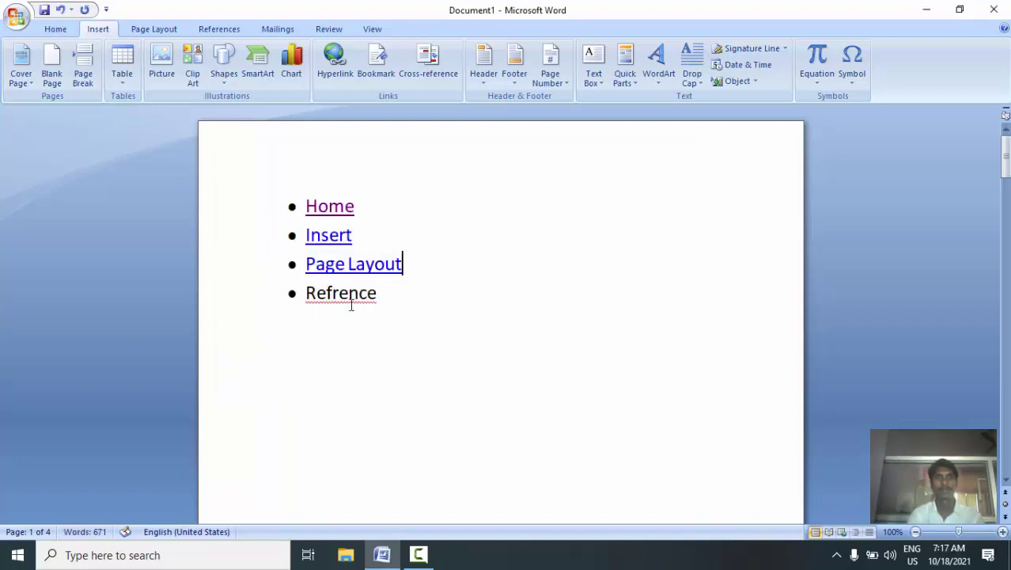
pyautogui.rightClick(346, 269)
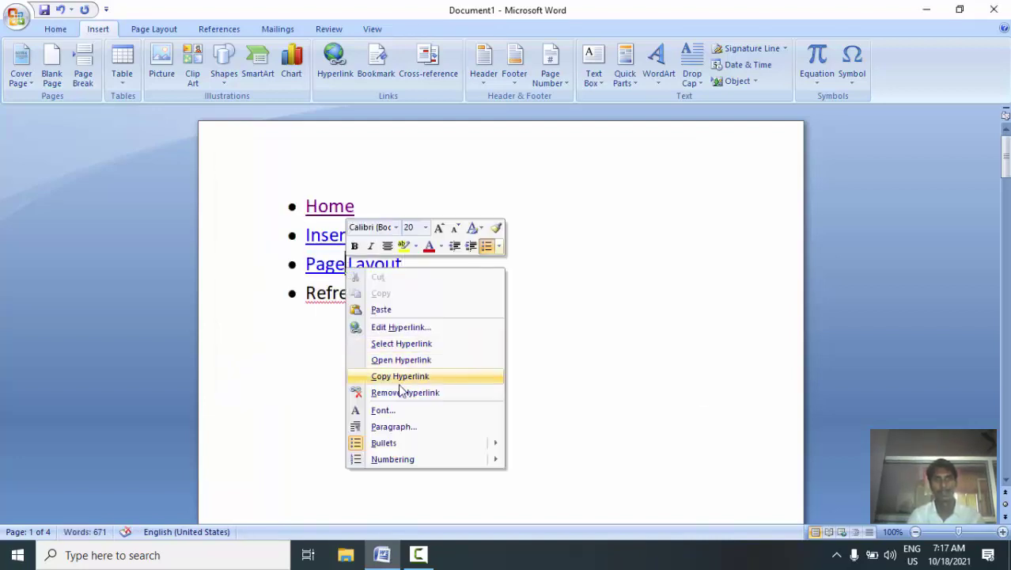
pyautogui.click(387, 329)
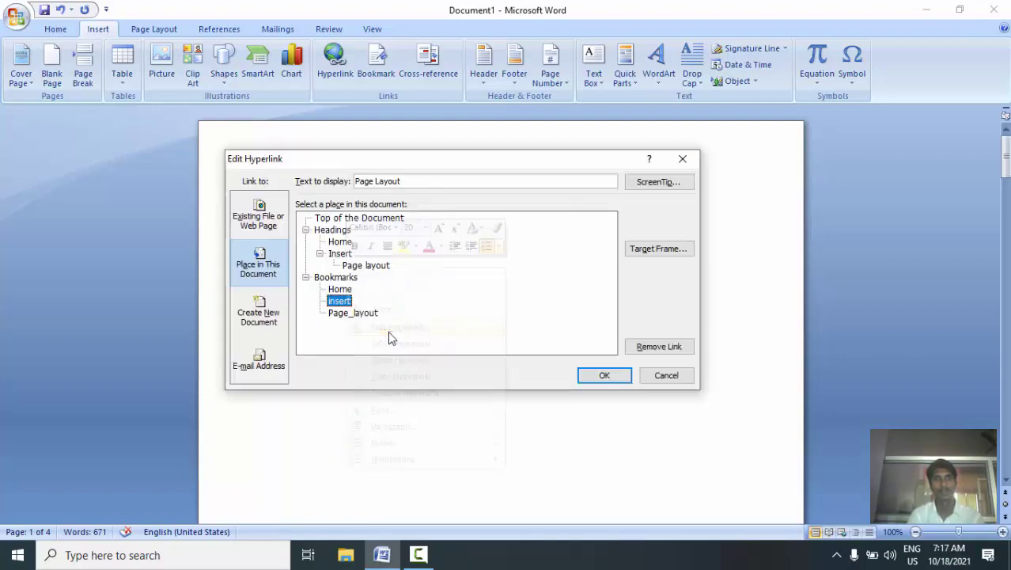
pyautogui.click(407, 181)
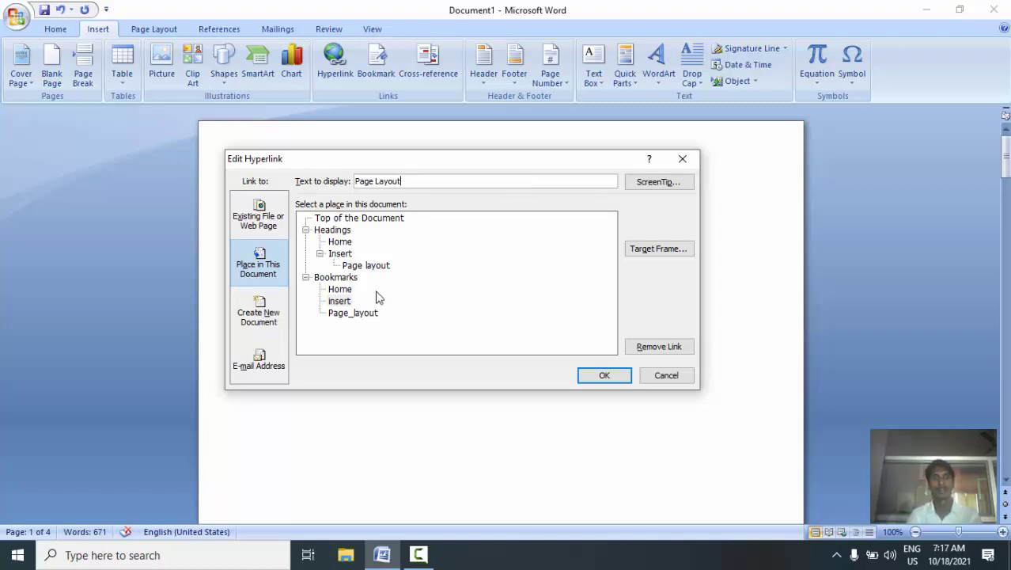
pyautogui.click(356, 313)
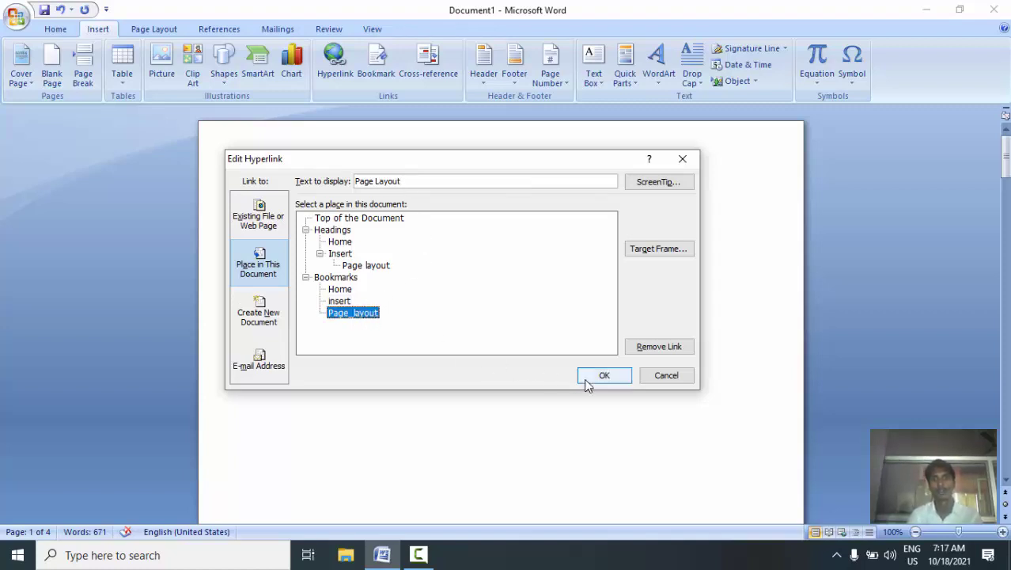
pyautogui.click(595, 375)
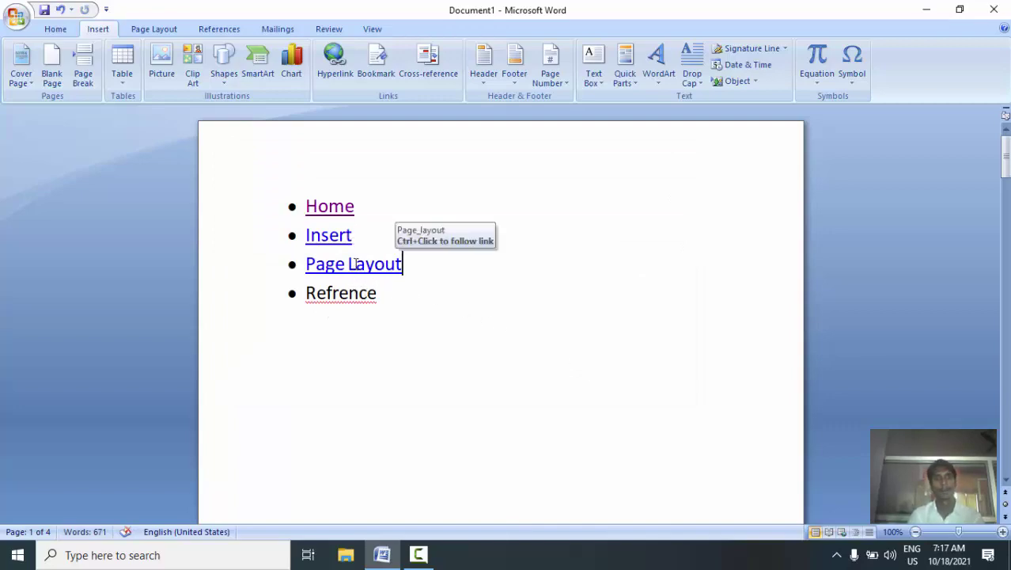
pyautogui.keyDown('ctrl'); pyautogui.click(355, 264); pyautogui.keyUp('ctrl')
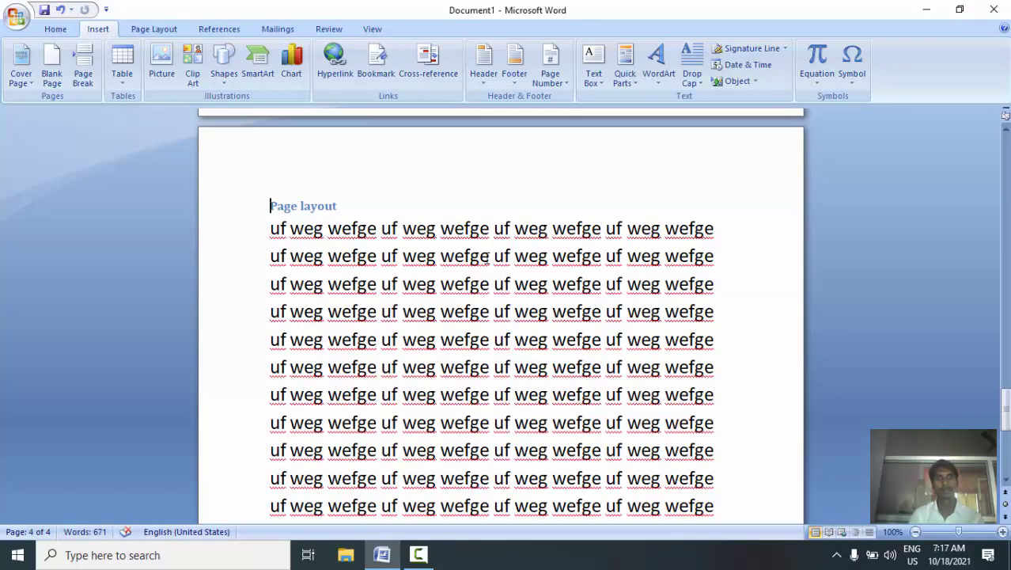
pyautogui.hotkey('ctrl', 'Home')
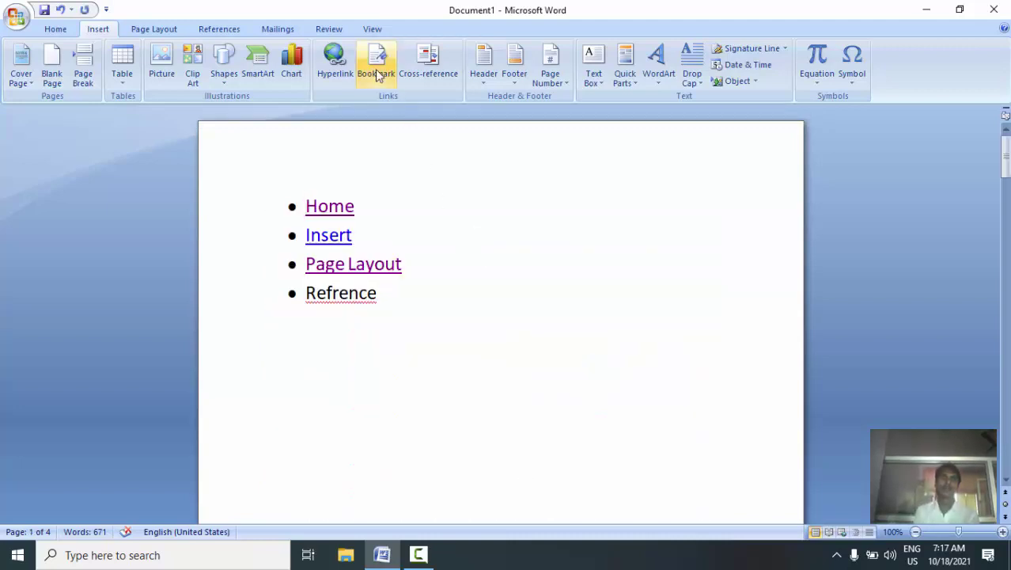
pyautogui.click(335, 63)
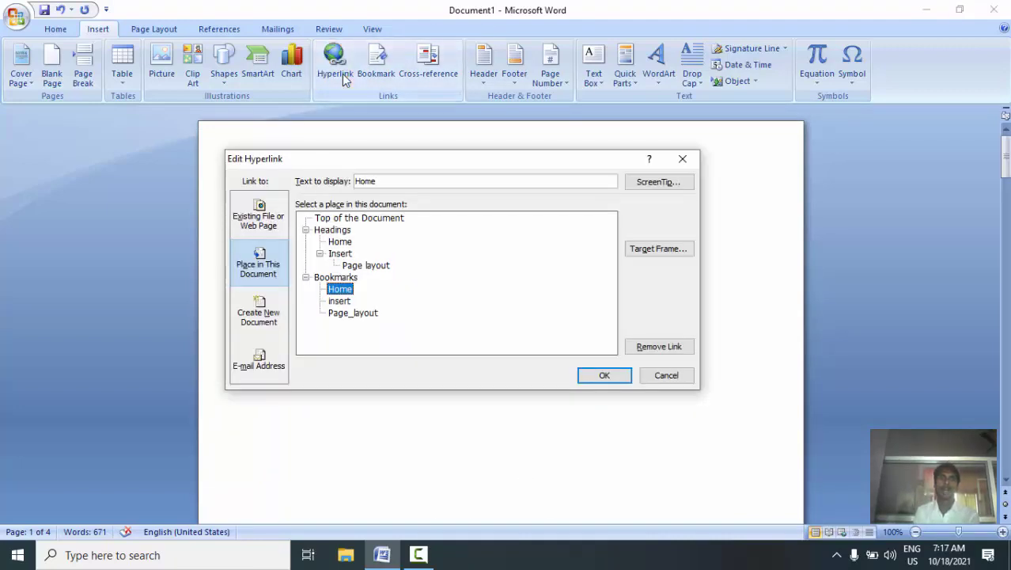
pyautogui.click(681, 159)
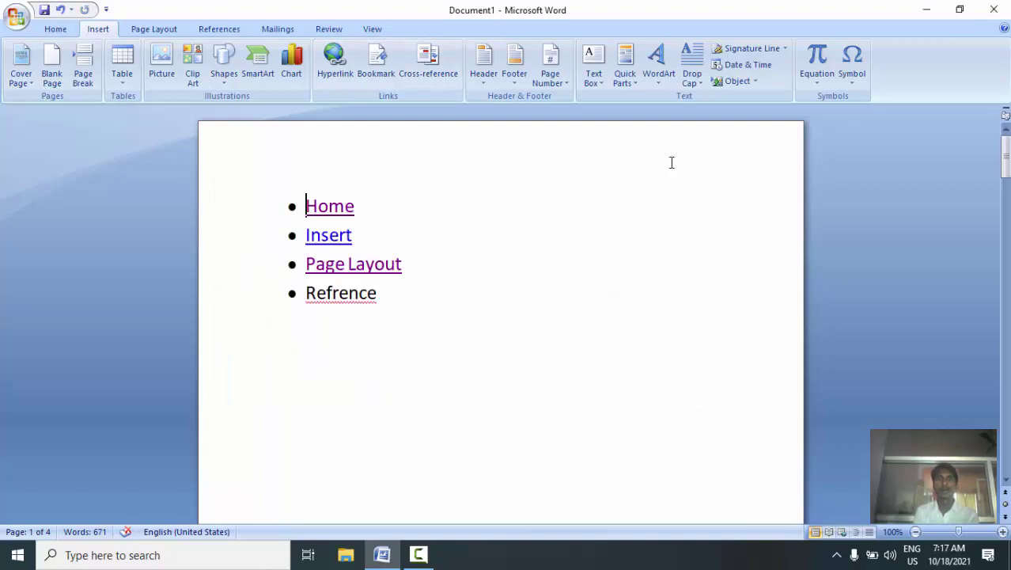
pyautogui.click(392, 72)
pyautogui.click(607, 109)
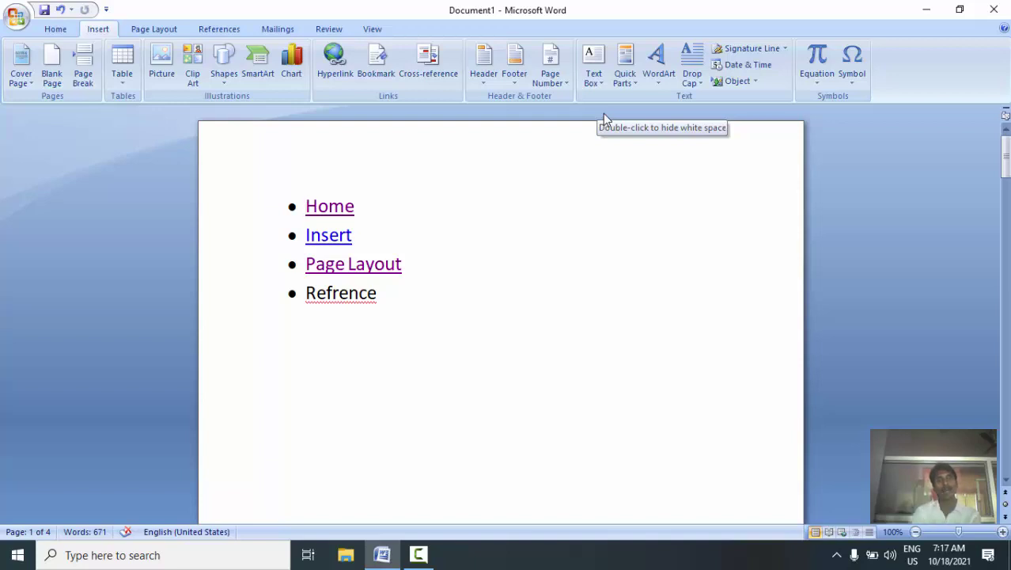
pyautogui.moveTo(397, 297)
pyautogui.mouseDown()
pyautogui.moveTo(283, 239)
pyautogui.moveTo(238, 194)
pyautogui.mouseUp()
# Delete the selected bullet list of links, leaving page 1 empty.
pyautogui.press('Delete')
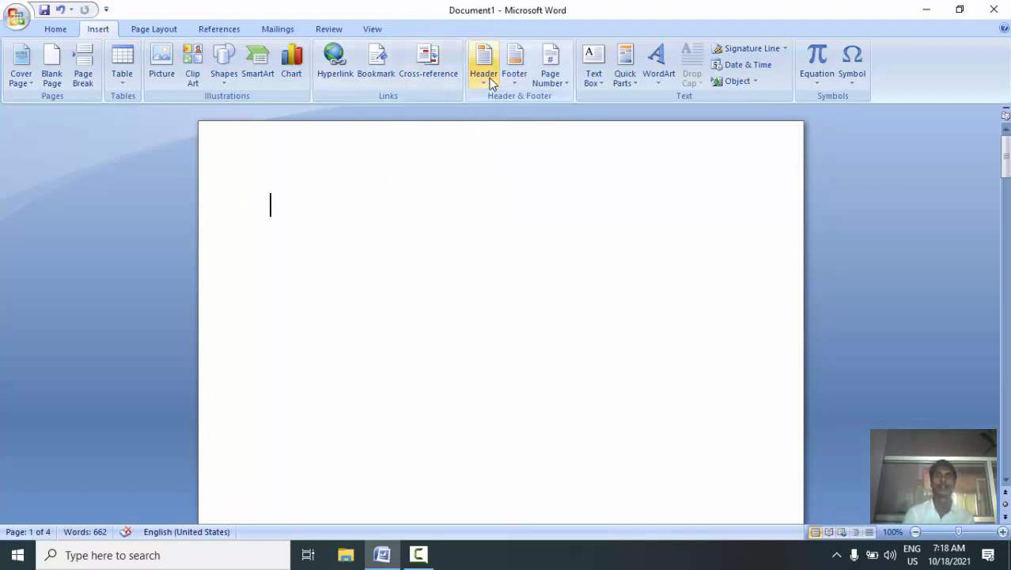
# In the Cross-reference dialog, set Reference type to Bookmark and insert it as a hyperlink.
pyautogui.click(427, 71)
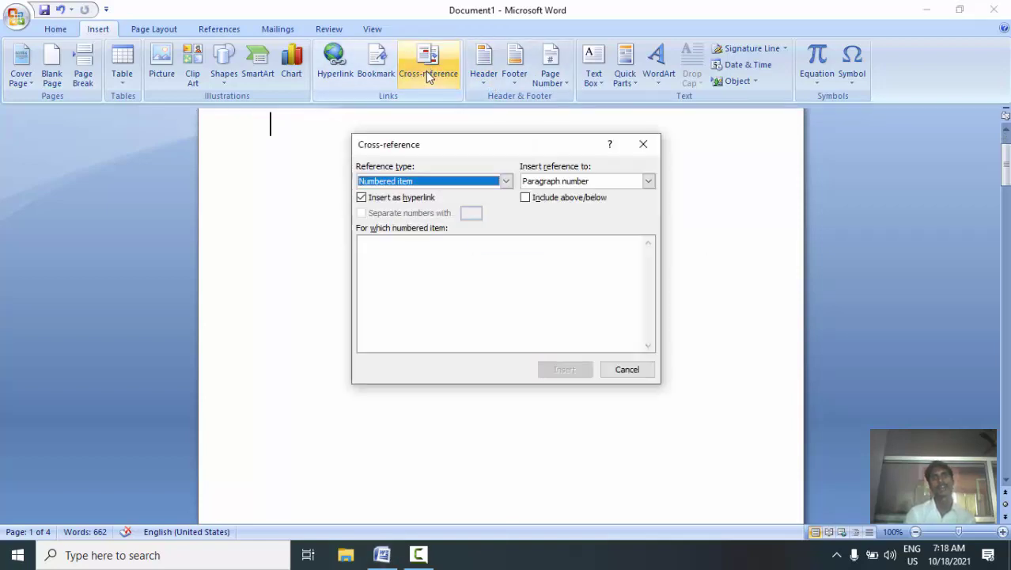
pyautogui.click(508, 183)
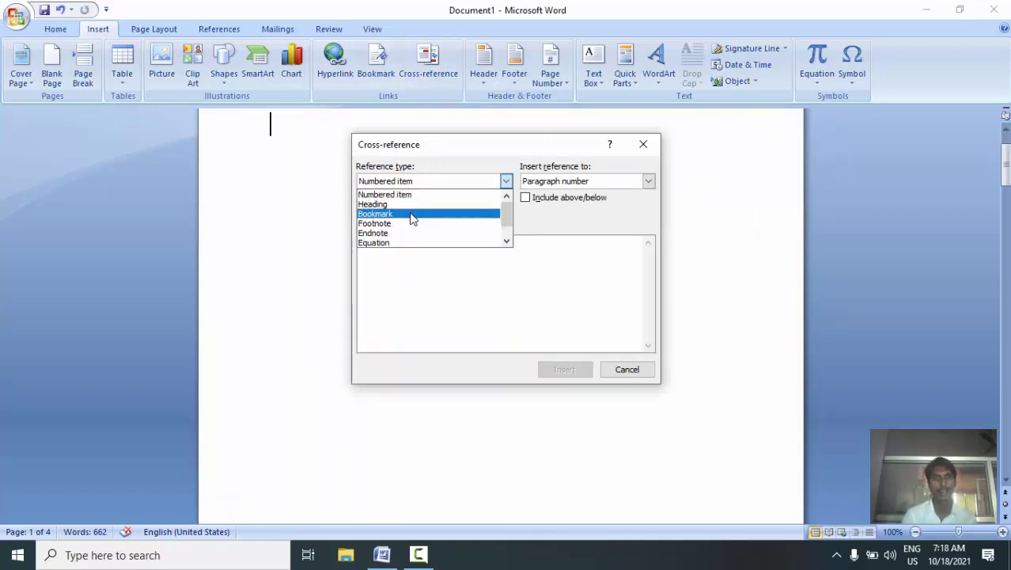
pyautogui.click(387, 205)
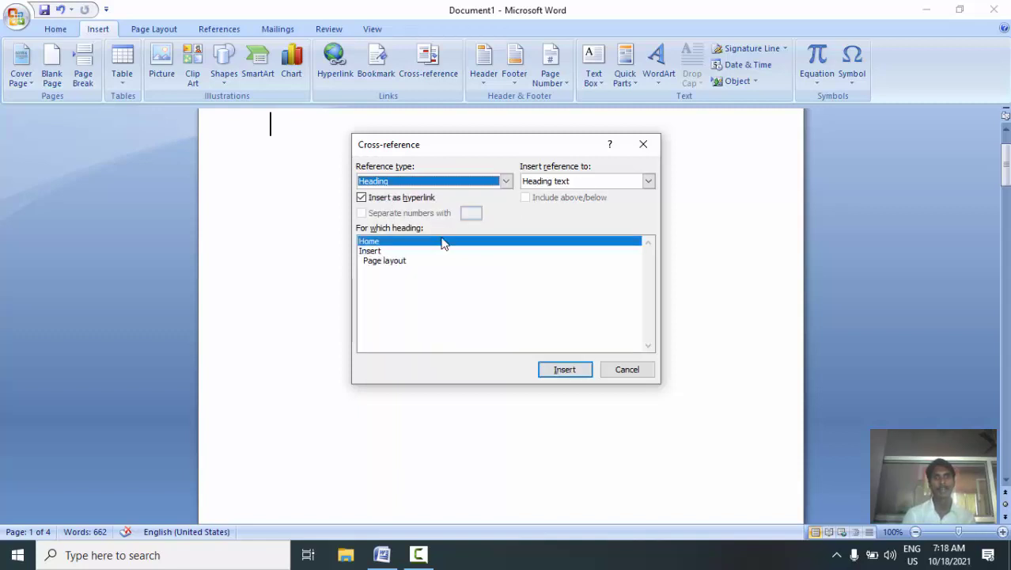
pyautogui.click(506, 182)
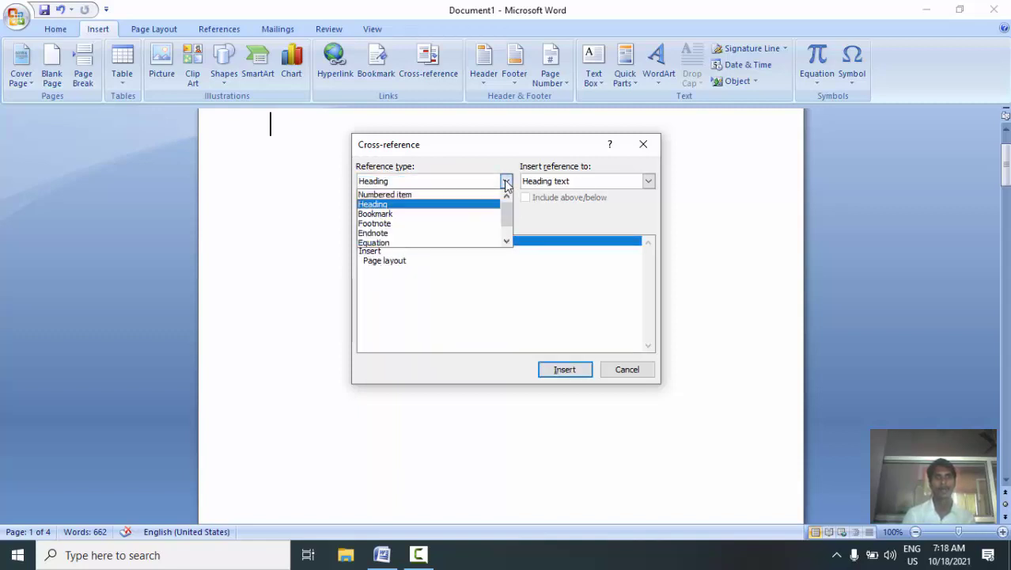
pyautogui.click(375, 214)
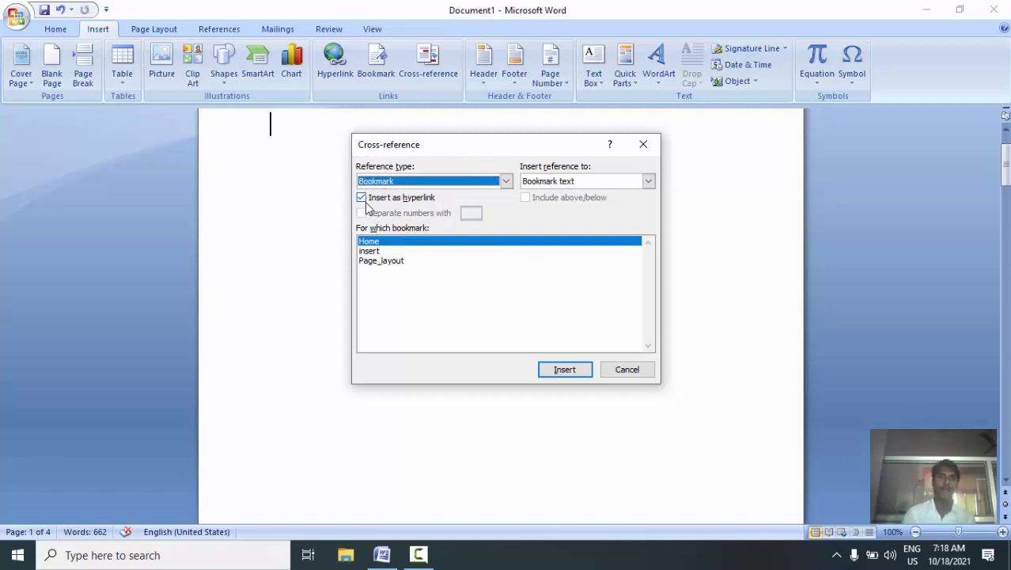
pyautogui.click(362, 197)
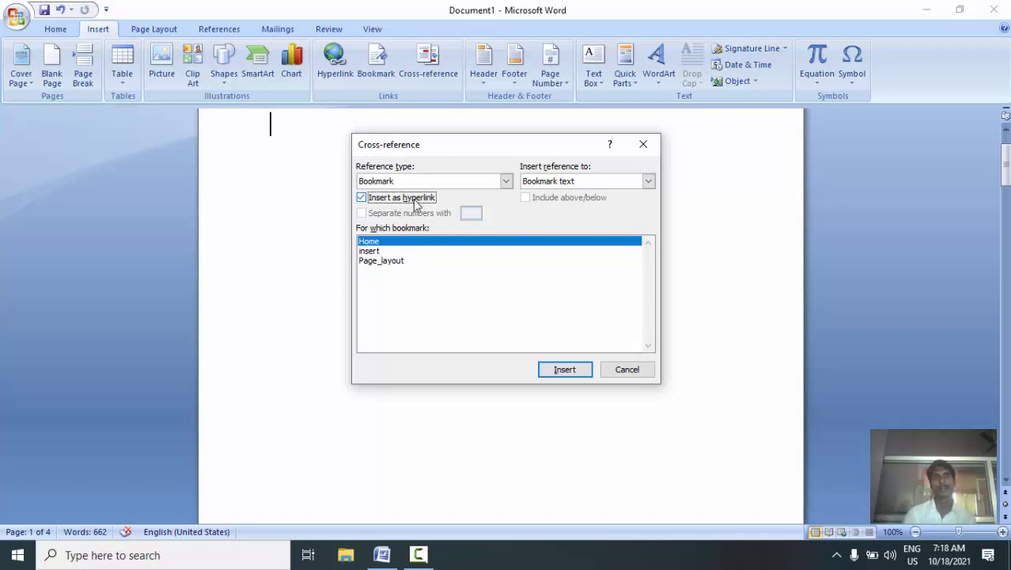
# Insert Home, insert, and Home again as bookmark-text cross-references, then close the dialog.
pyautogui.click(561, 373)
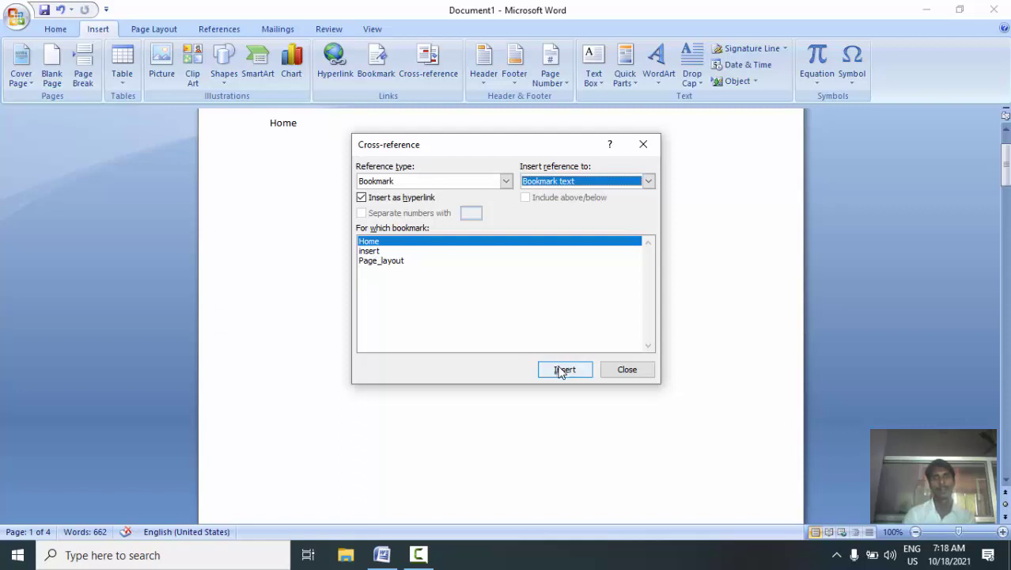
pyautogui.click(373, 252)
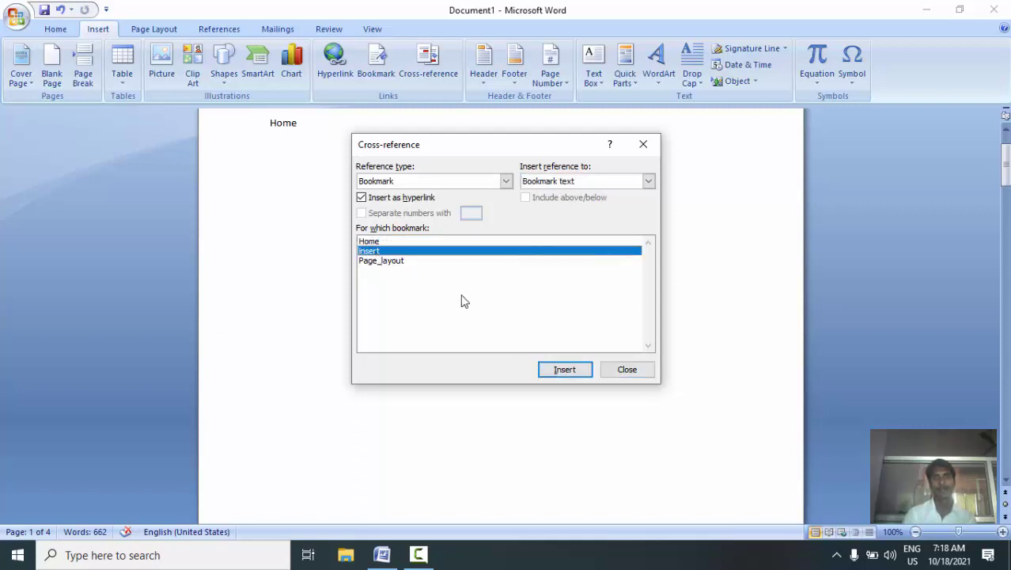
pyautogui.click(566, 371)
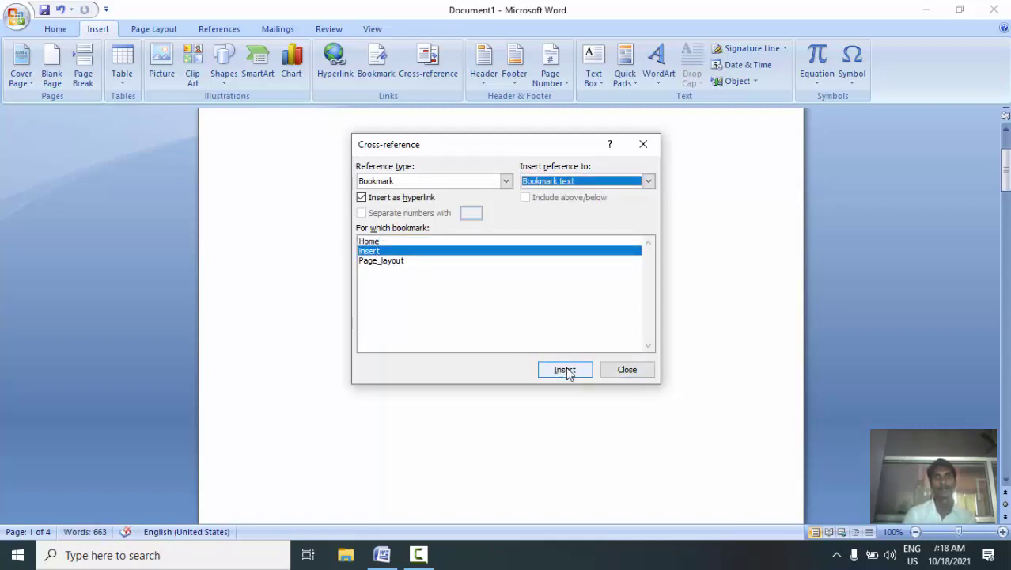
pyautogui.click(374, 244)
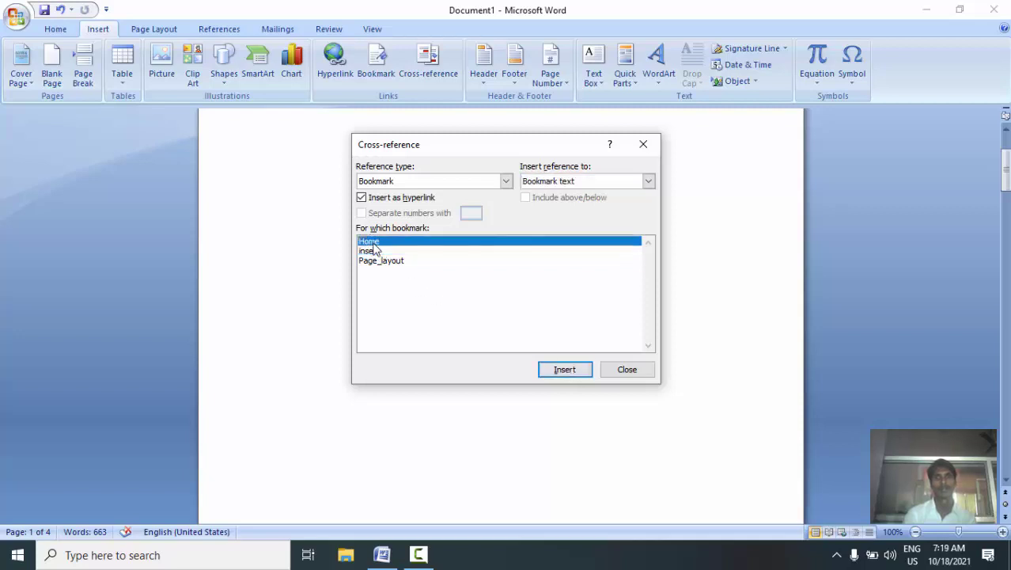
pyautogui.click(648, 183)
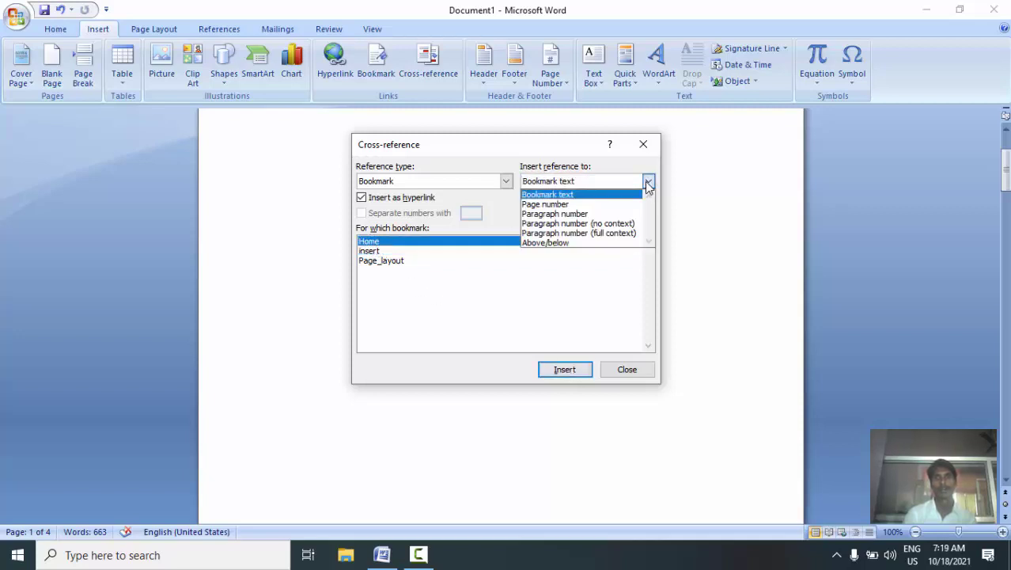
pyautogui.click(648, 183)
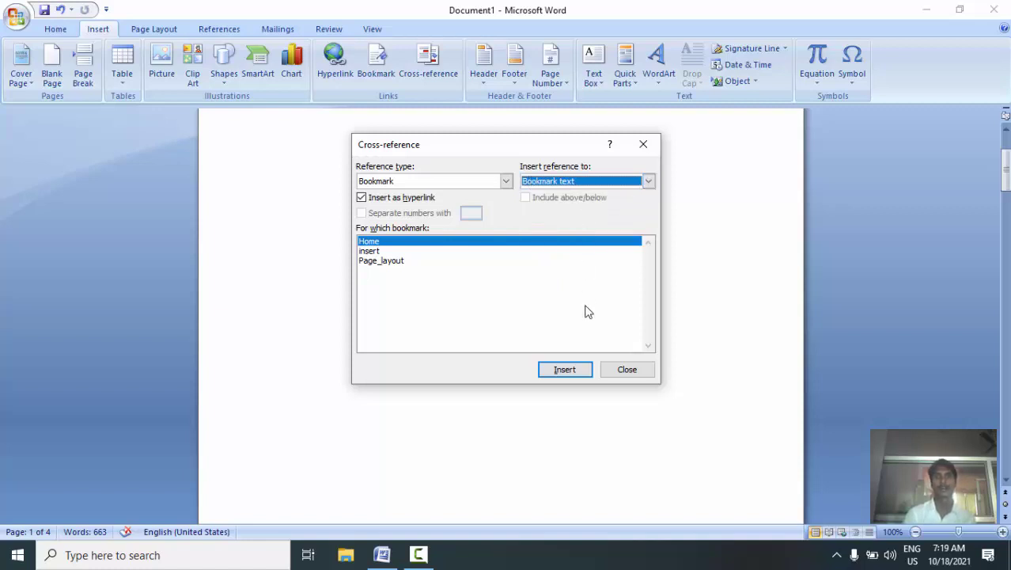
pyautogui.click(589, 370)
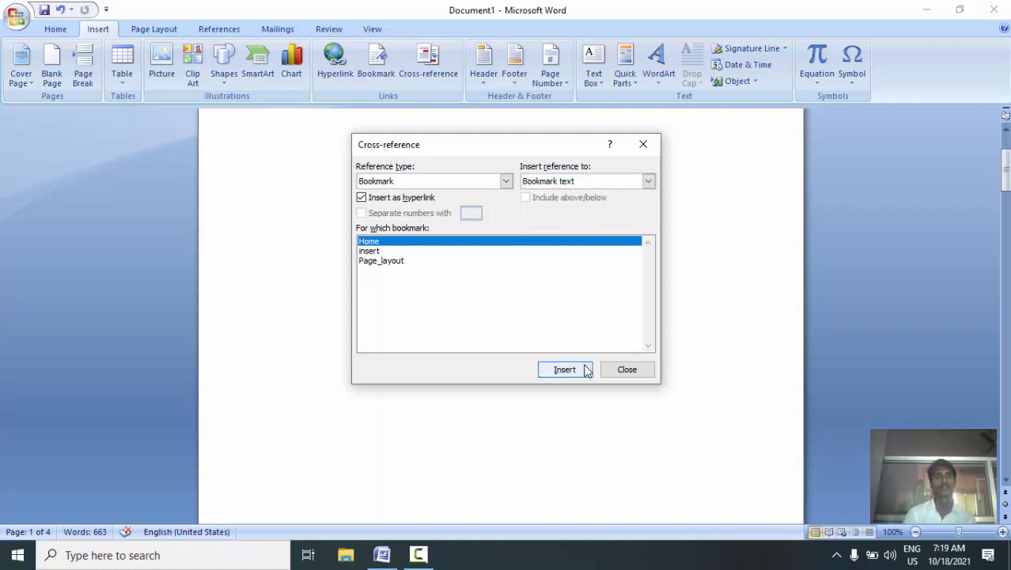
pyautogui.click(640, 372)
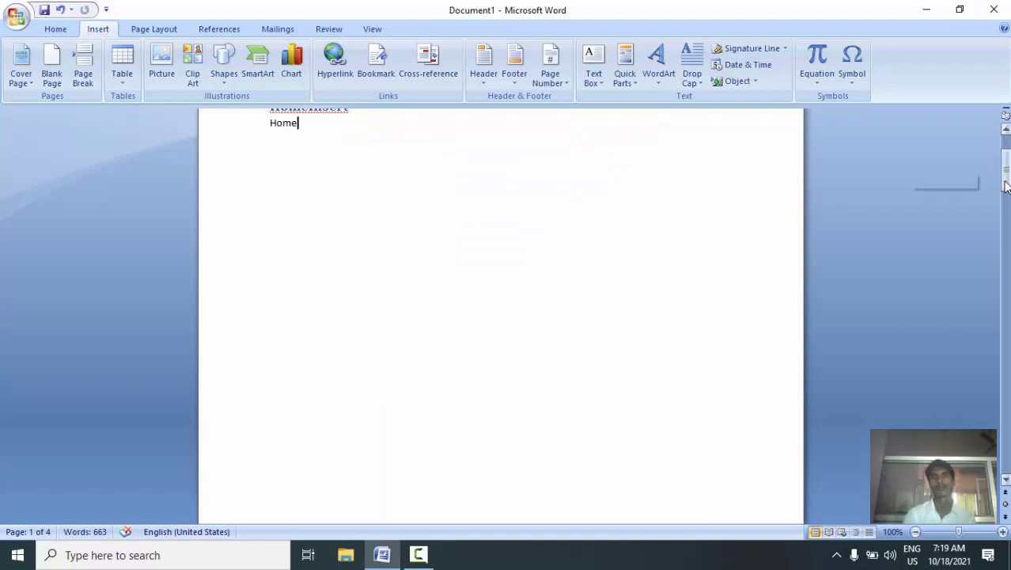
# Ctrl+click the Home and Insert cross-references to check their jumps, then select the test lines.
pyautogui.moveTo(1006, 186); pyautogui.dragTo(1005, 146)
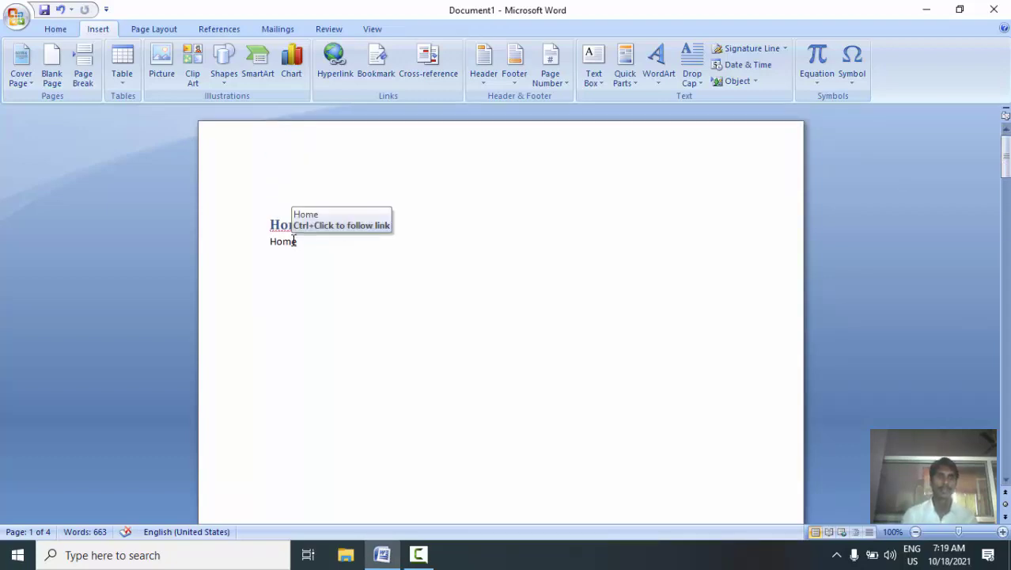
pyautogui.doubleClick(292, 242)
pyautogui.click(314, 258)
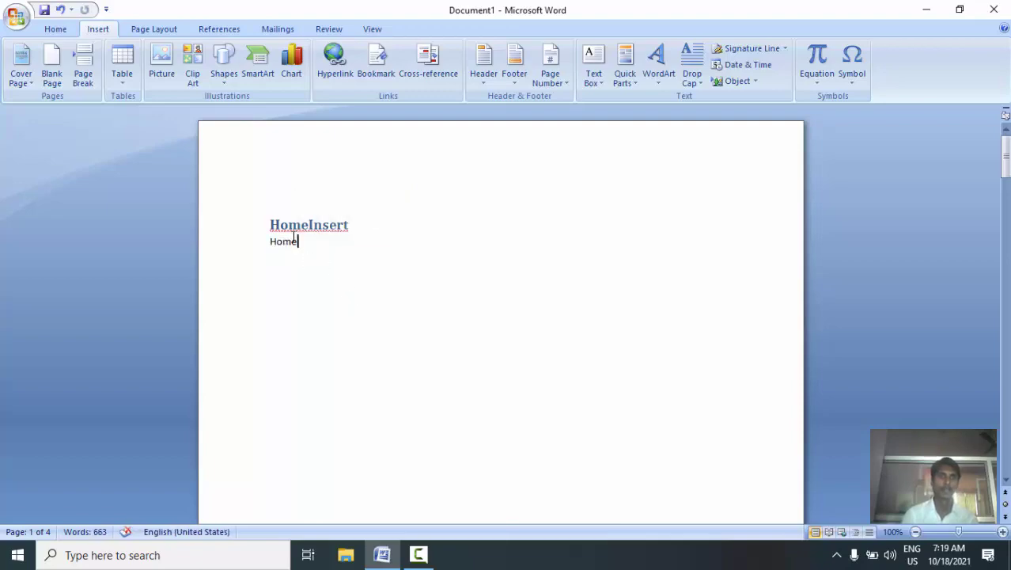
pyautogui.keyDown('ctrl'); pyautogui.click(290, 242); pyautogui.keyUp('ctrl')
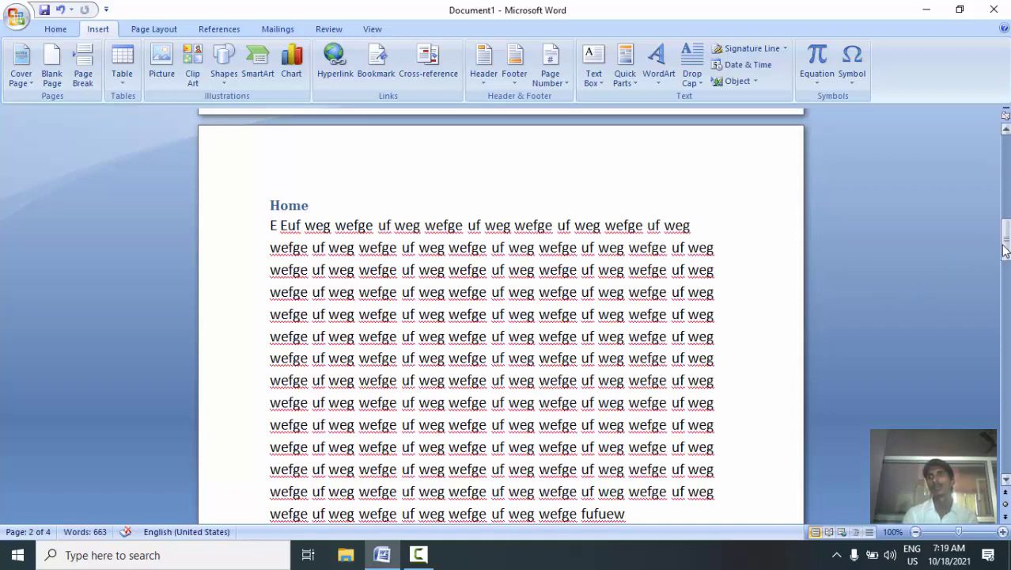
pyautogui.moveTo(1004, 241); pyautogui.dragTo(1004, 168)
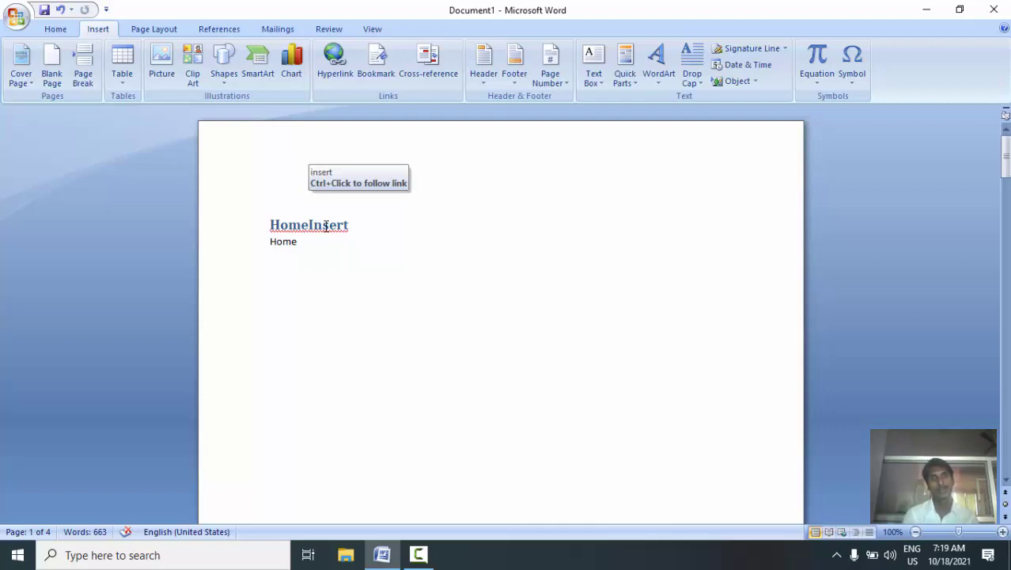
pyautogui.keyDown('ctrl'); pyautogui.click(325, 227); pyautogui.keyUp('ctrl')
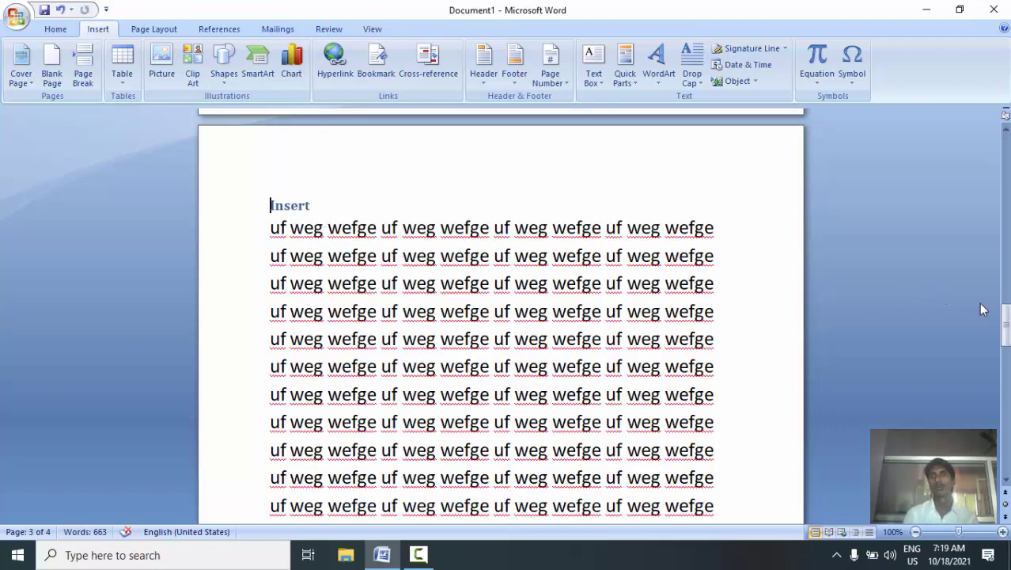
pyautogui.moveTo(1004, 325); pyautogui.dragTo(1005, 158)
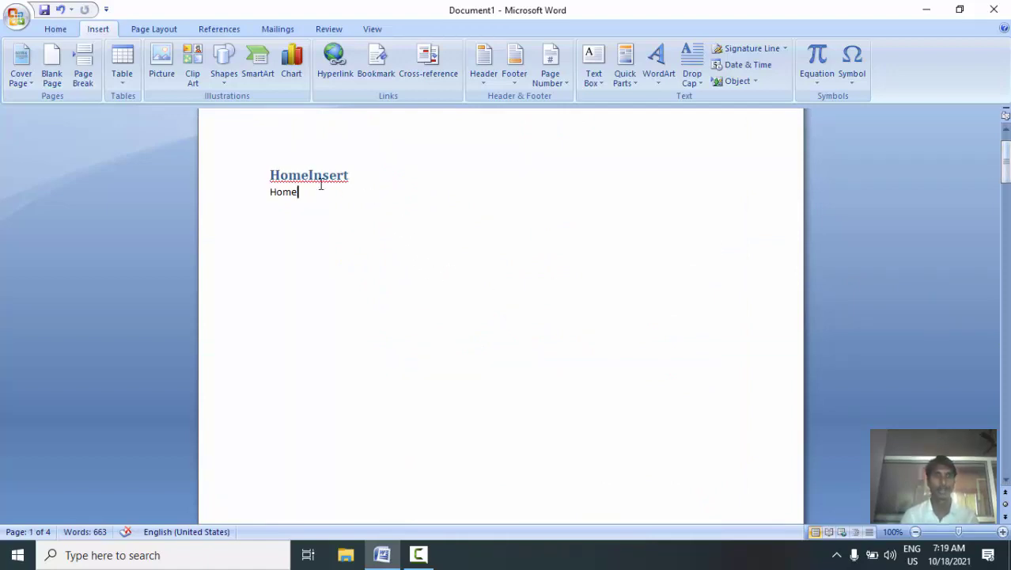
pyautogui.moveTo(320, 185); pyautogui.dragTo(226, 154)
# Delete the test lines and insert a single hyperlinked cross-reference to the Home bookmark.
pyautogui.press('Delete')
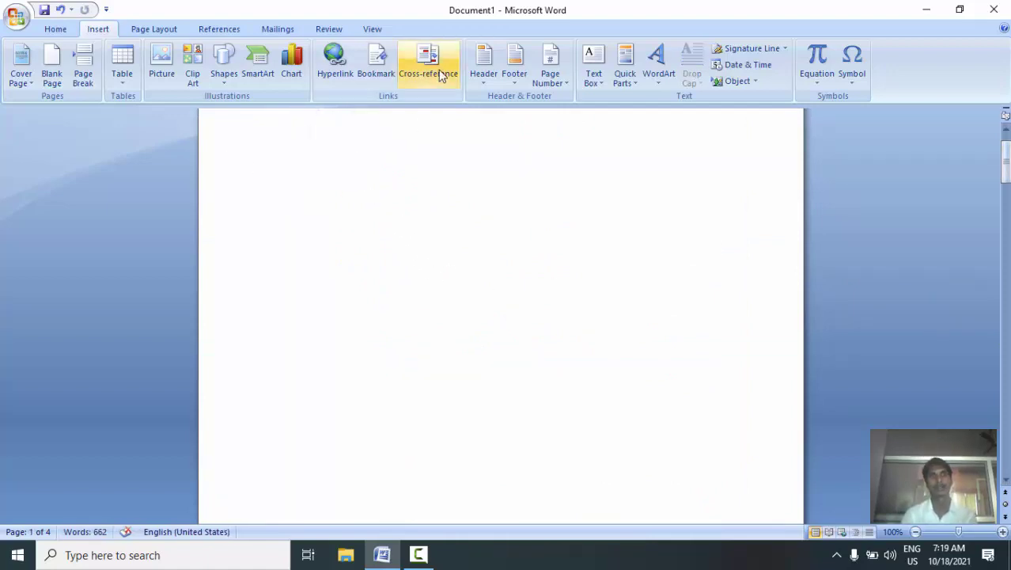
pyautogui.click(442, 74)
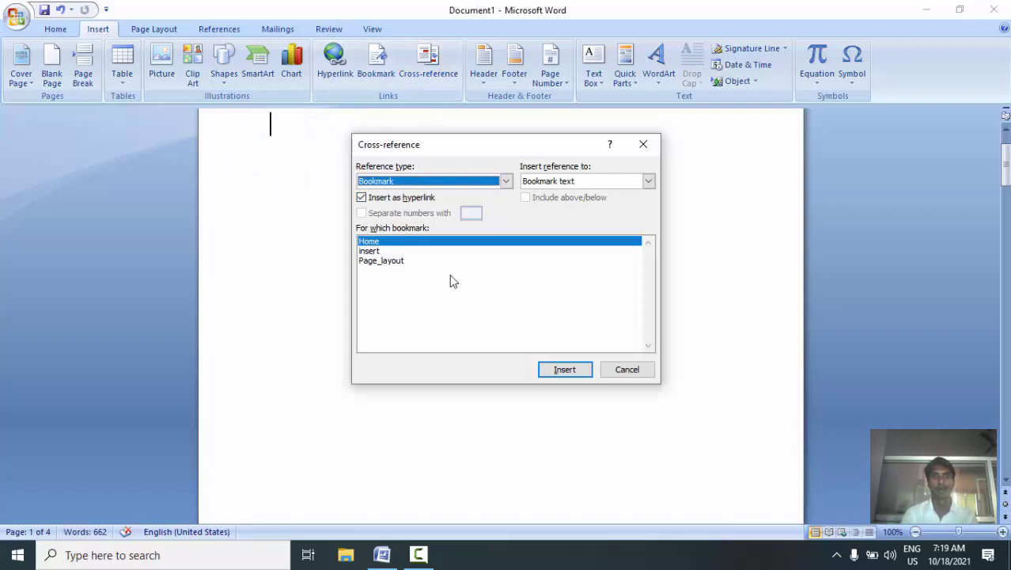
pyautogui.click(564, 369)
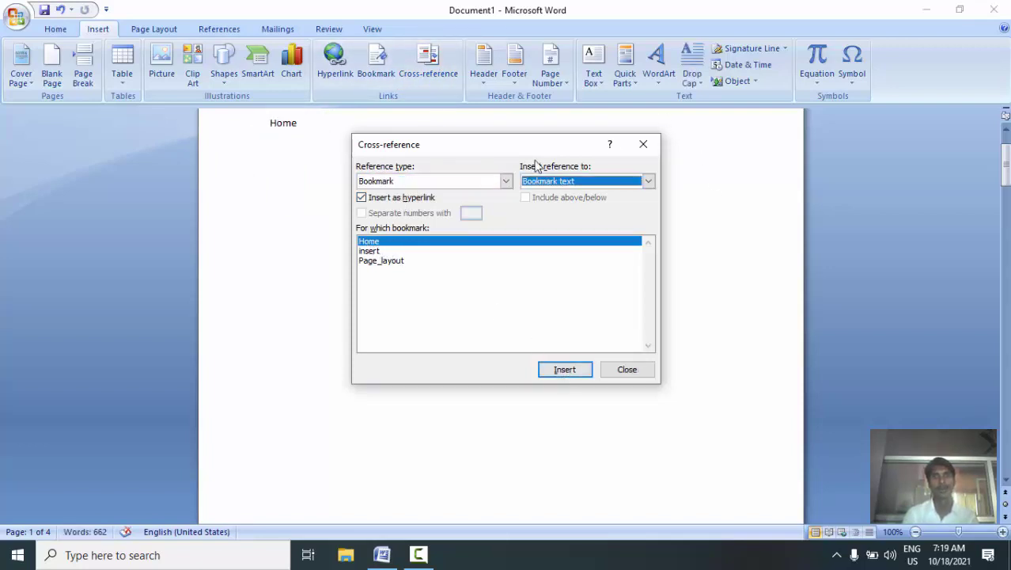
pyautogui.click(379, 251)
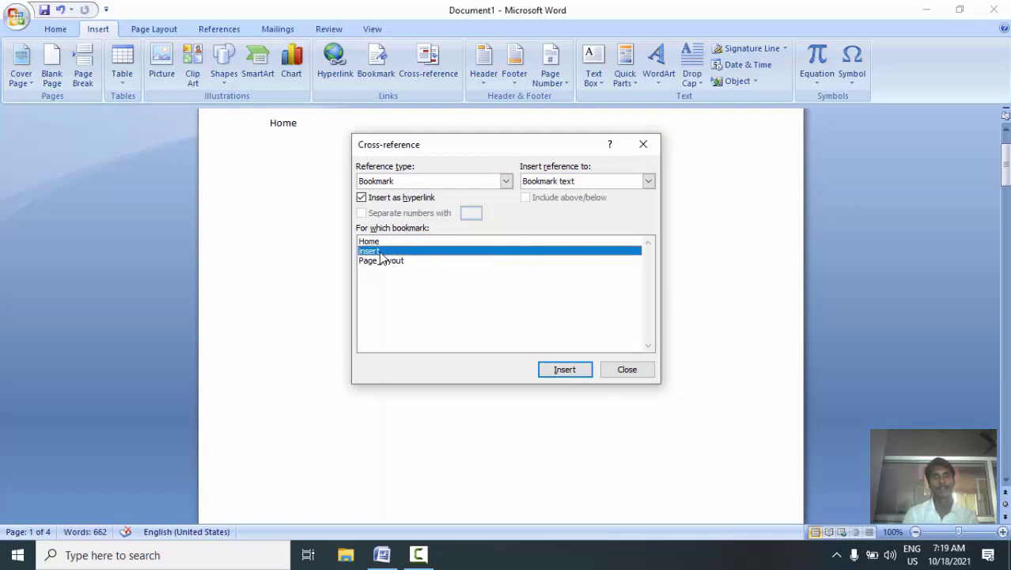
pyautogui.click(627, 370)
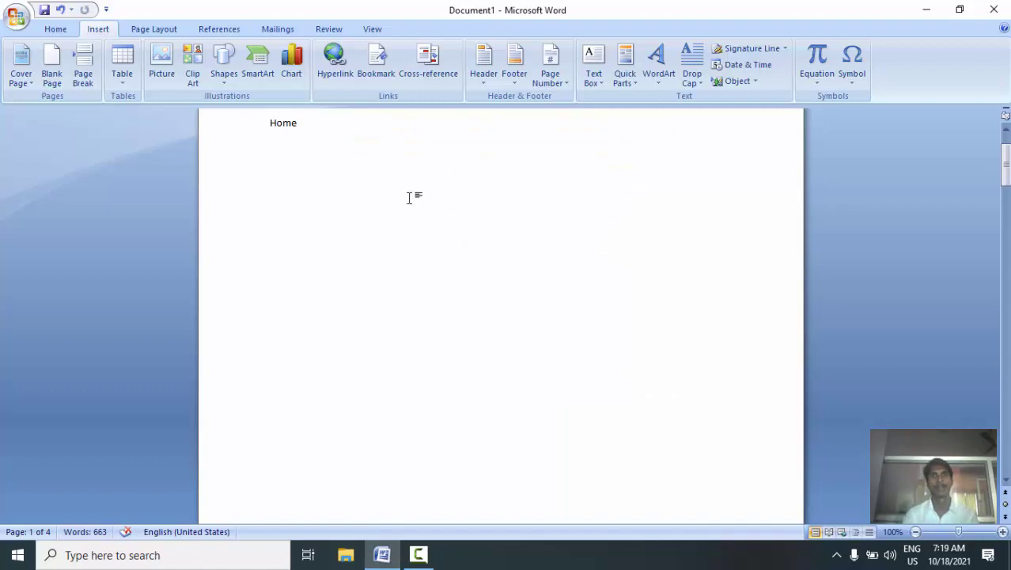
# Insert the Home bookmark's page number as a hyperlinked cross-reference.
pyautogui.click(428, 59)
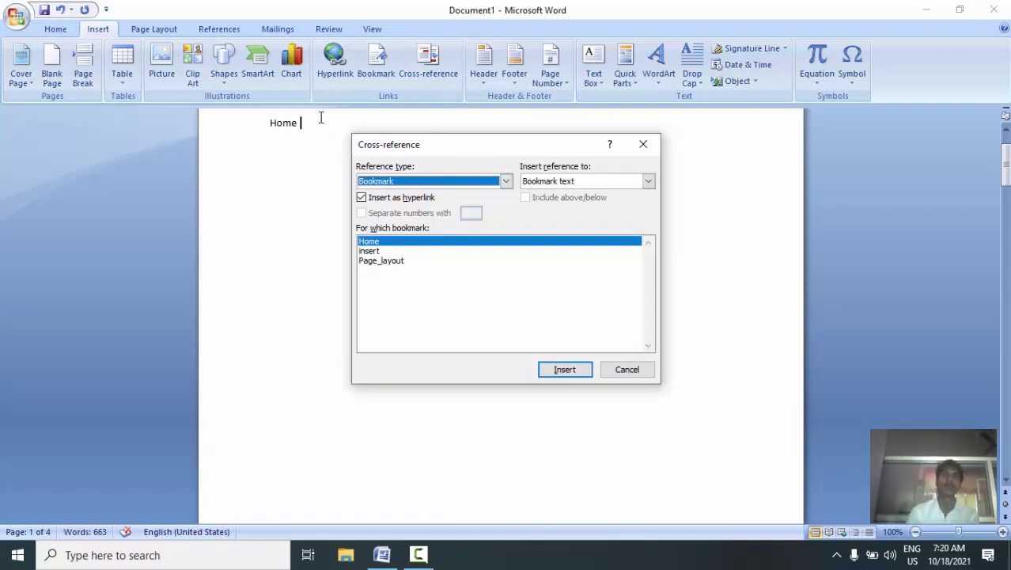
pyautogui.click(647, 182)
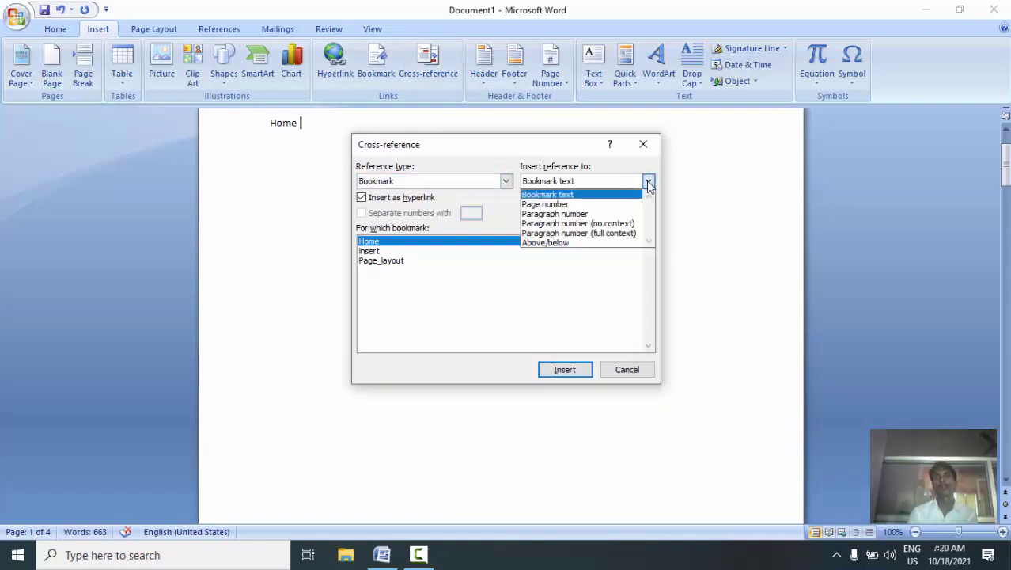
pyautogui.click(579, 204)
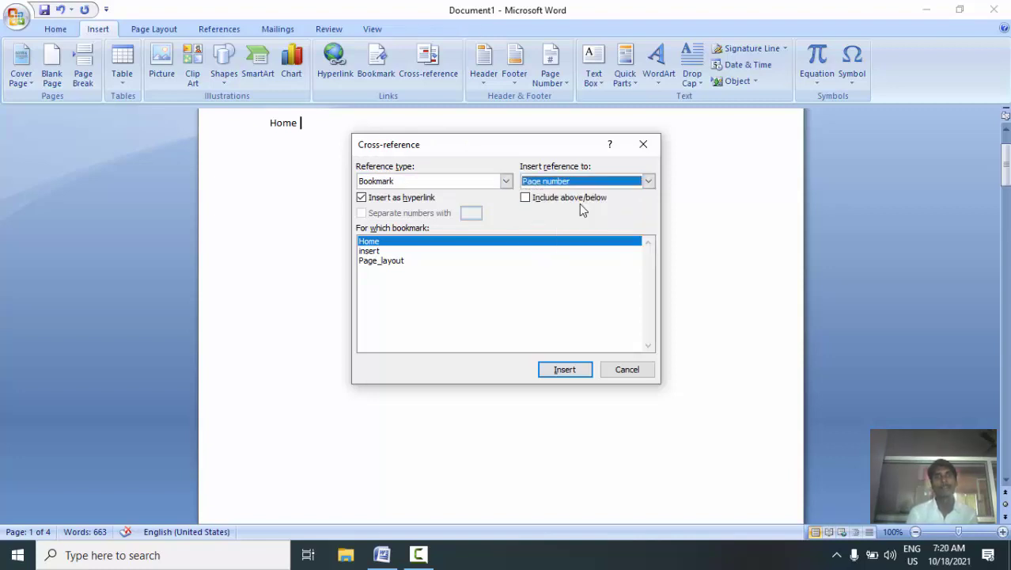
pyautogui.click(578, 370)
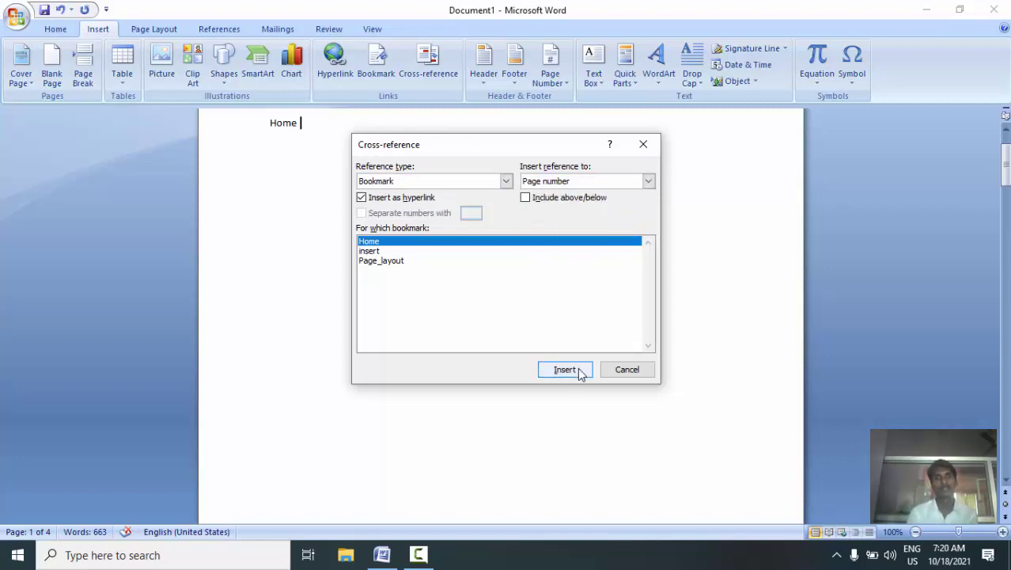
pyautogui.click(627, 370)
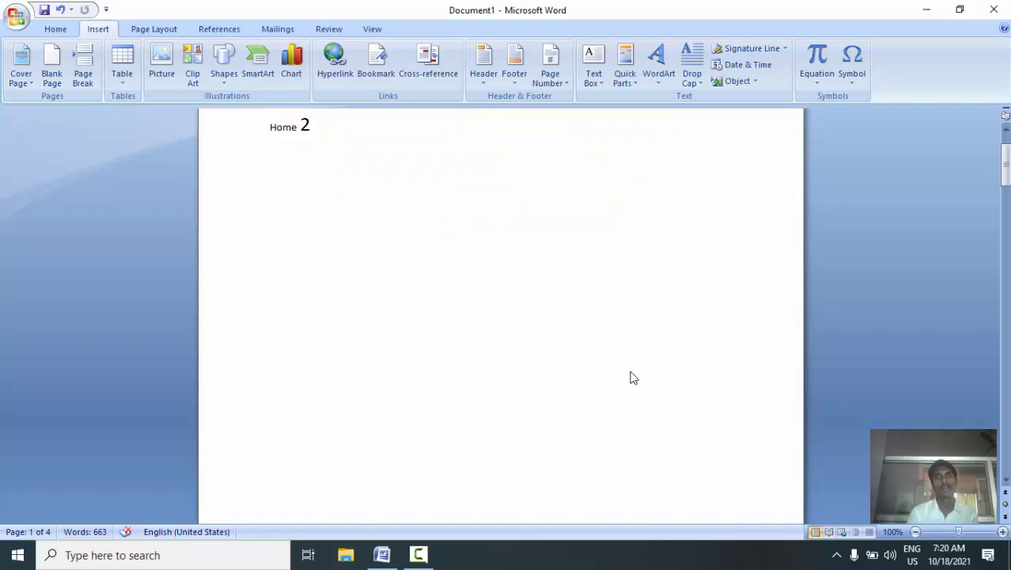
# Test the Home and page-number 2 links, then delete both so page 1 is blank.
pyautogui.keyDown('ctrl'); pyautogui.click(306, 135); pyautogui.keyUp('ctrl')
pyautogui.moveTo(1005, 239); pyautogui.dragTo(1005, 157)
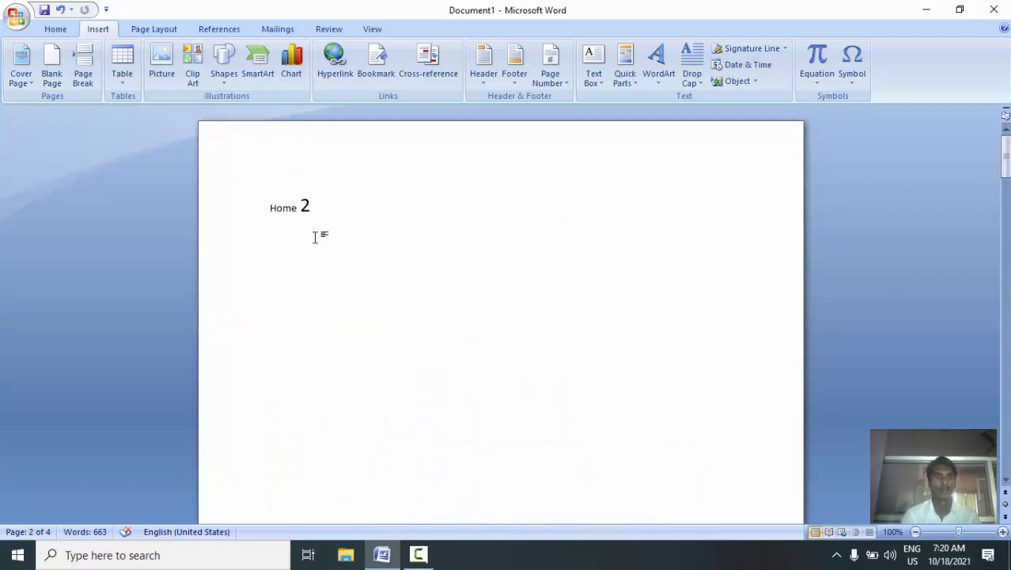
pyautogui.doubleClick(285, 210)
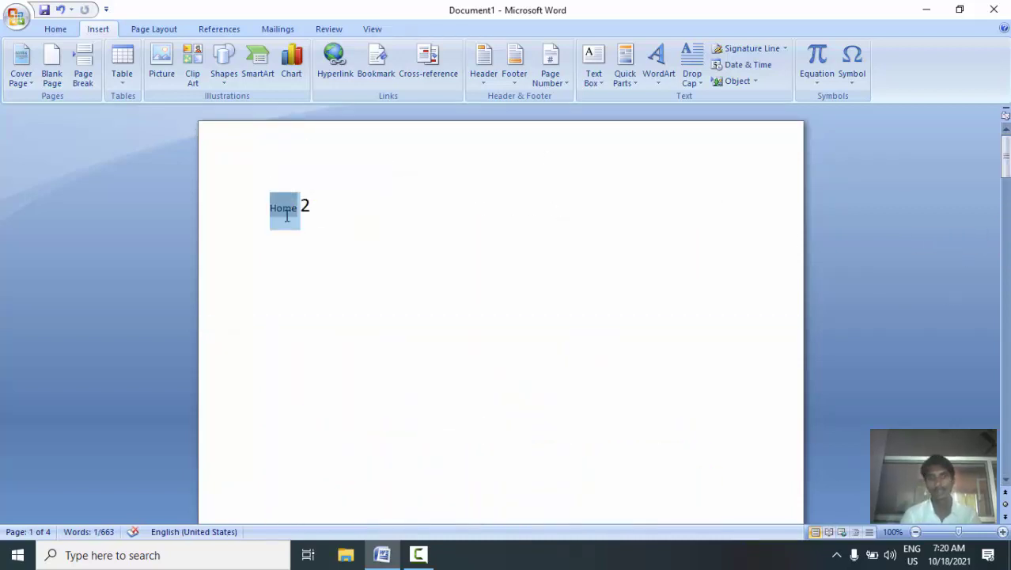
pyautogui.press('Delete')
pyautogui.click(337, 253)
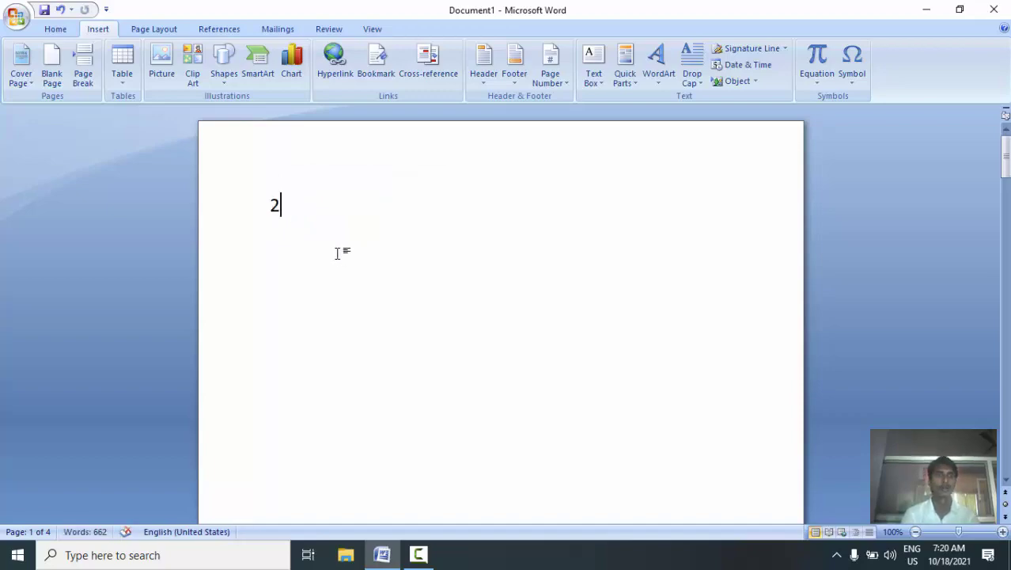
pyautogui.keyDown('ctrl'); pyautogui.click(276, 208); pyautogui.keyUp('ctrl')
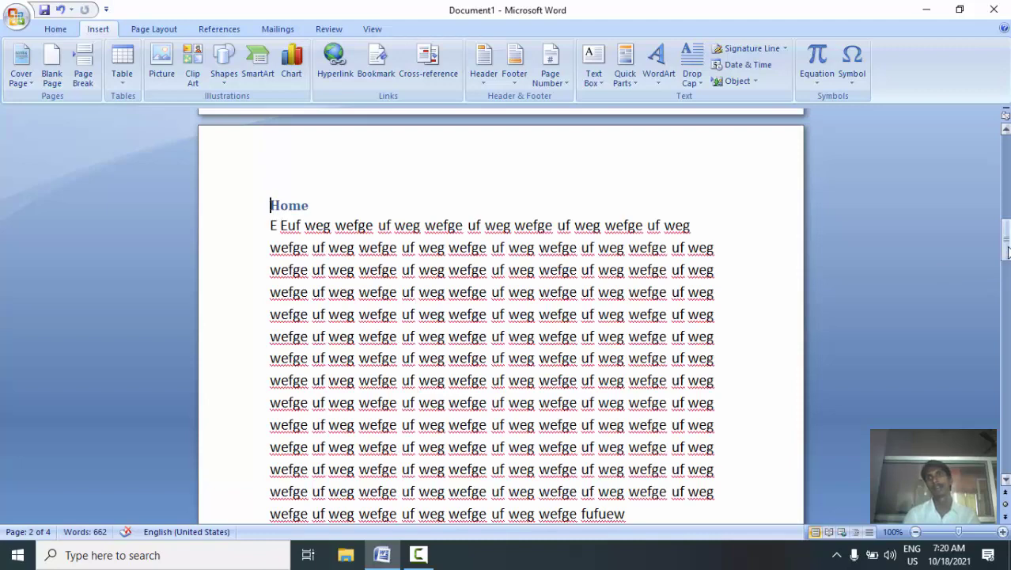
pyautogui.moveTo(1007, 252); pyautogui.dragTo(1006, 165)
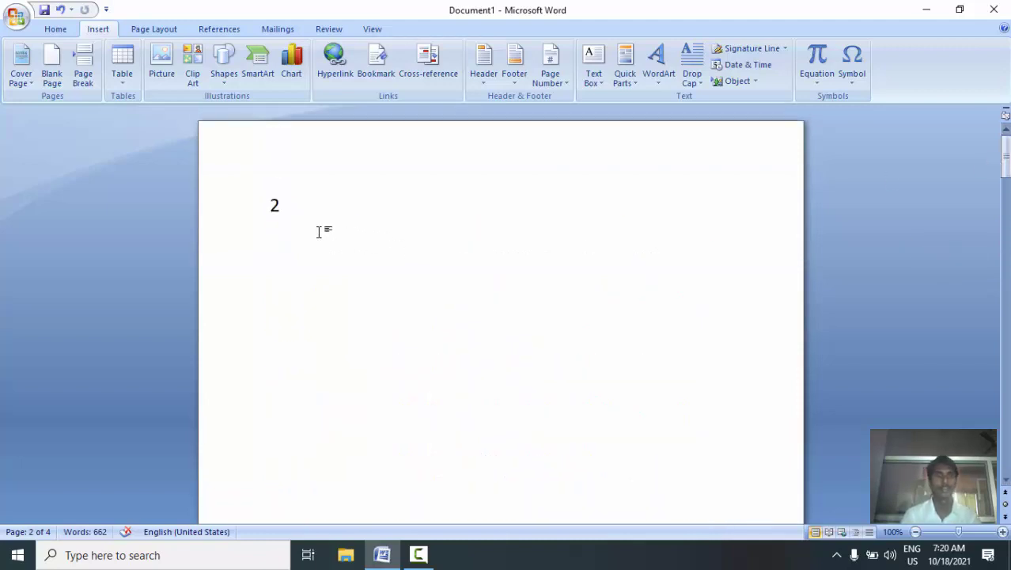
pyautogui.moveTo(281, 206); pyautogui.dragTo(260, 193)
pyautogui.press('BackSpace')
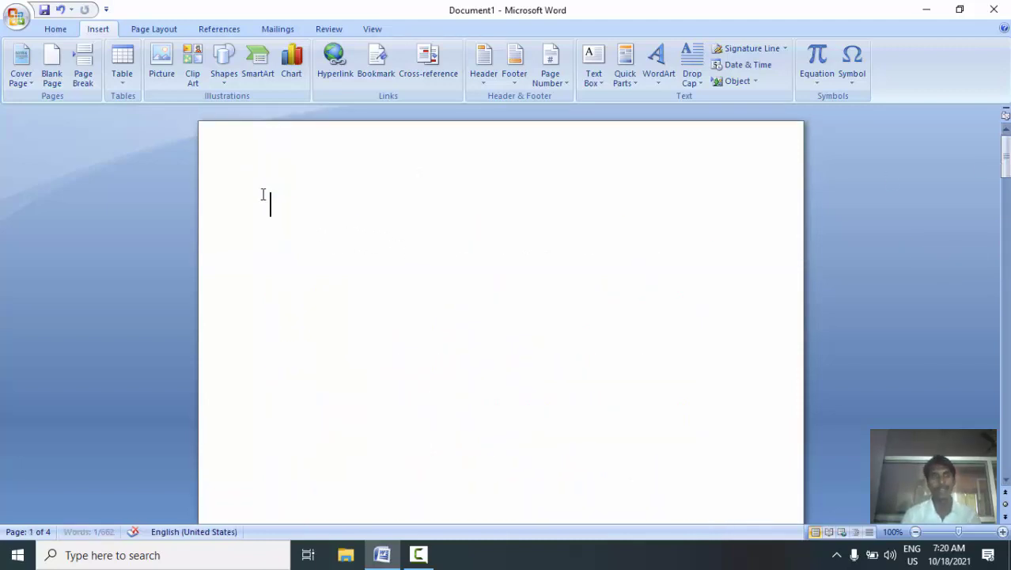
pyautogui.click(425, 73)
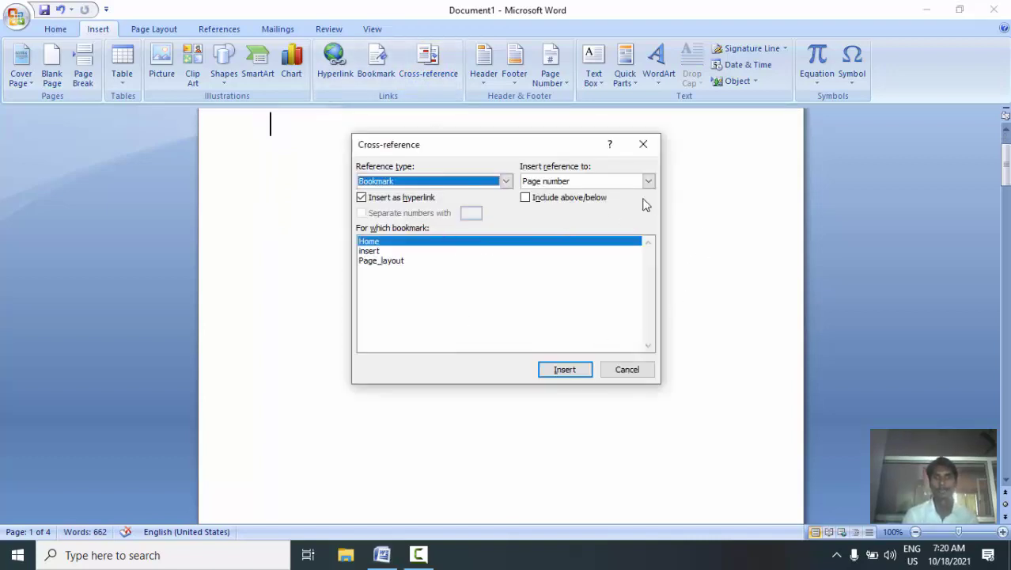
# Keeping Bookmark type, insert an Above/below cross-reference to Home, which reads 'below'.
pyautogui.click(506, 180)
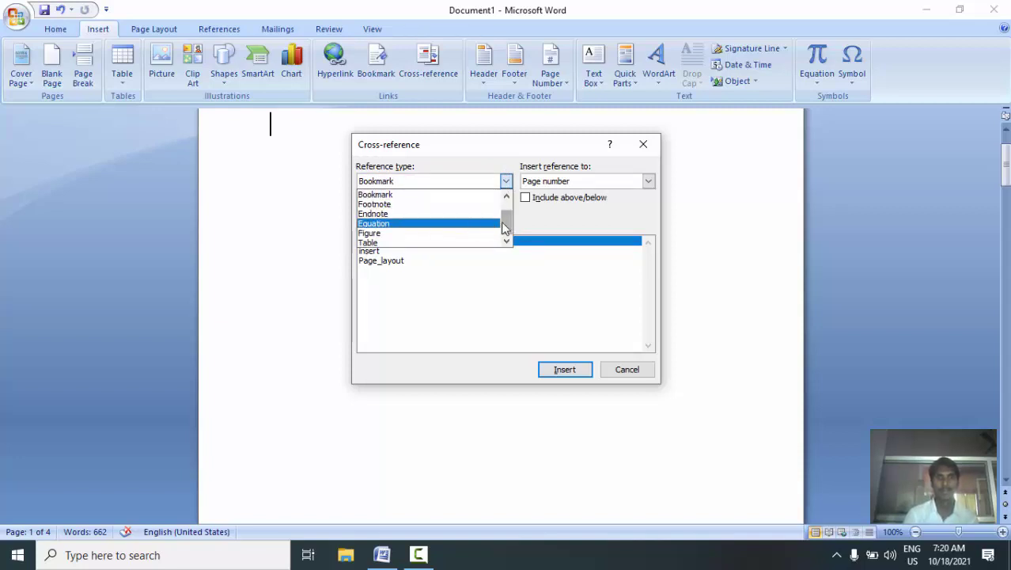
pyautogui.moveTo(506, 224); pyautogui.dragTo(506, 212)
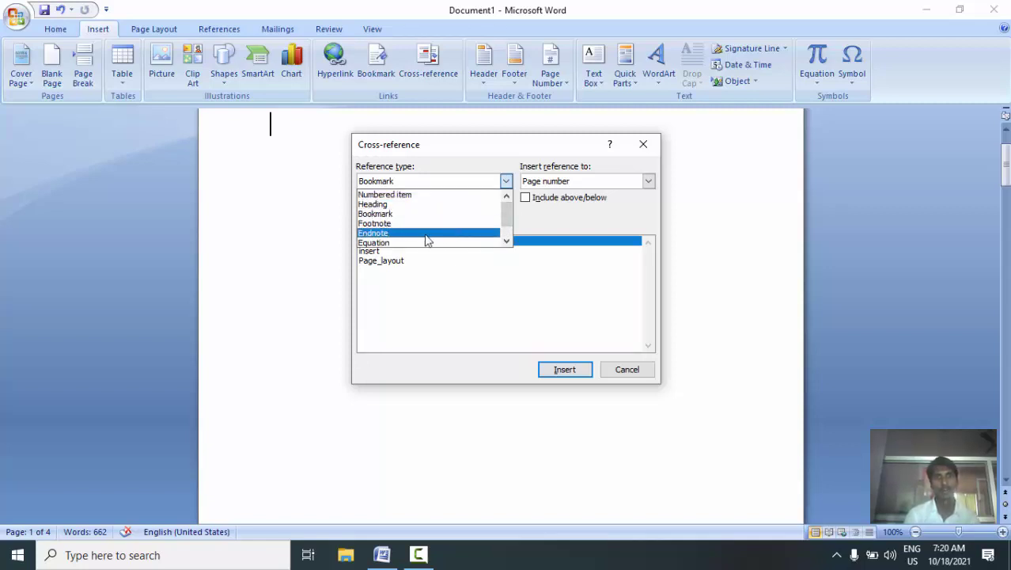
pyautogui.click(506, 240)
pyautogui.click(506, 240)
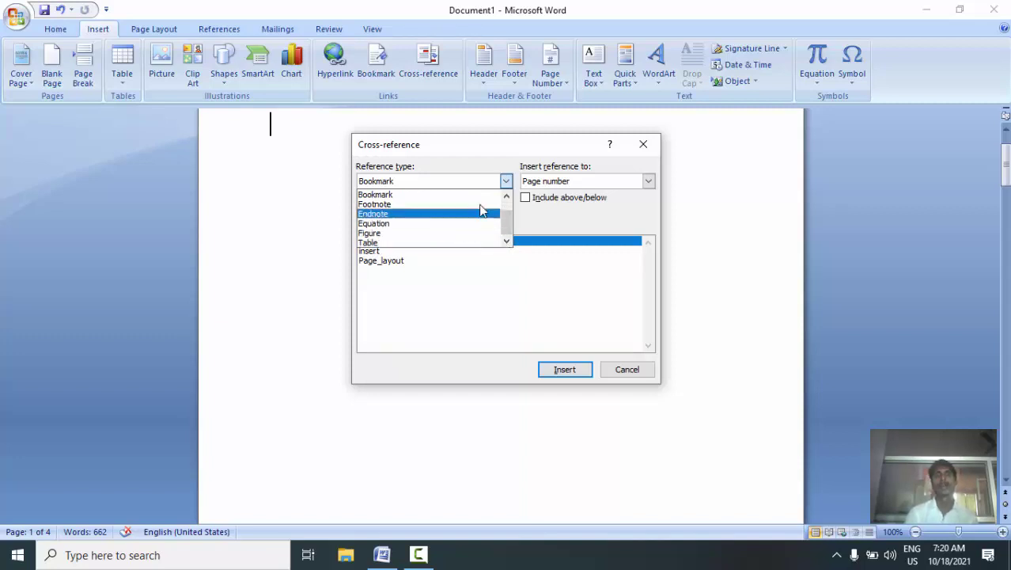
pyautogui.click(507, 182)
pyautogui.click(507, 182)
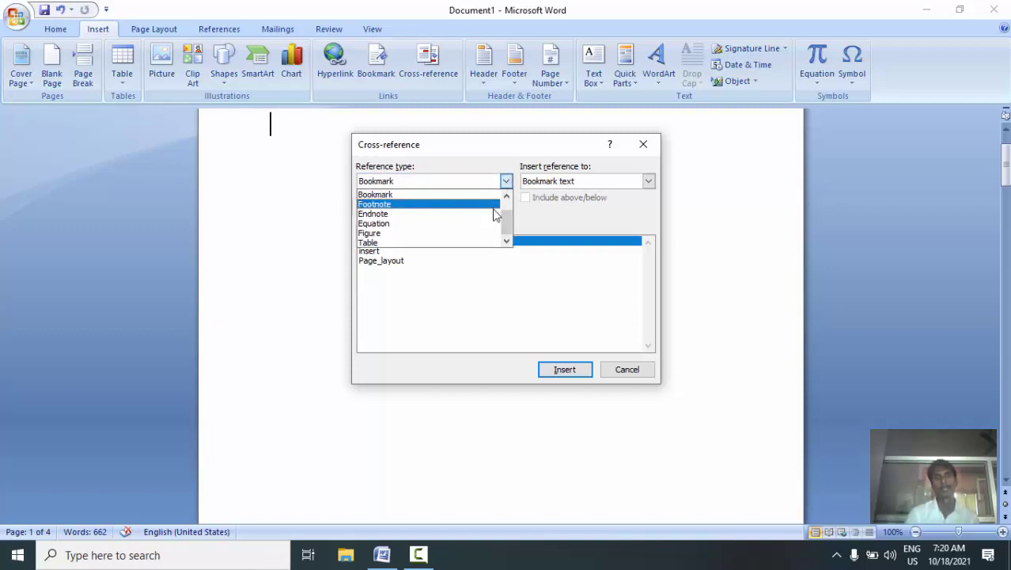
pyautogui.scroll(1, 508, 229)
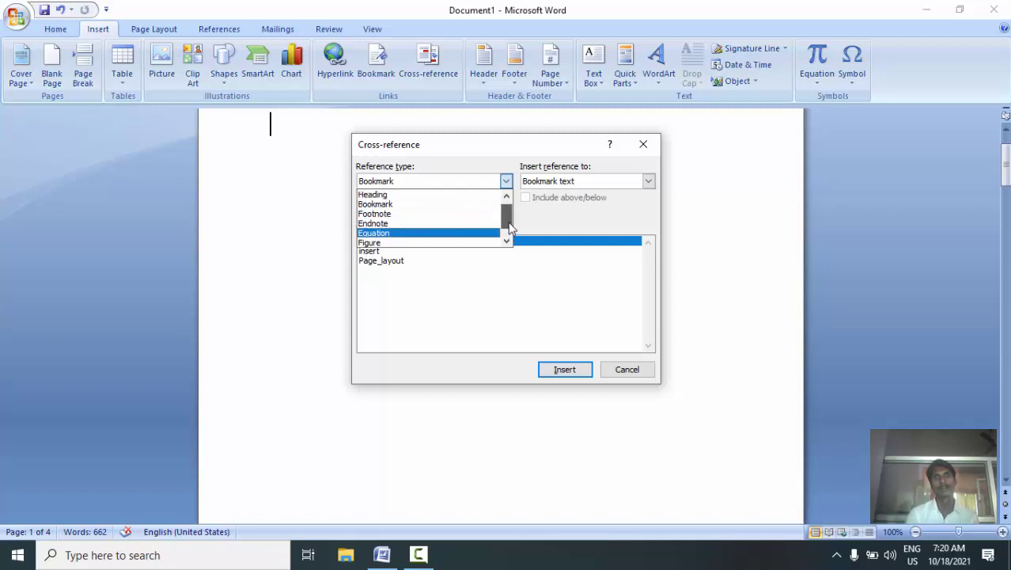
pyautogui.scroll(1, 509, 227)
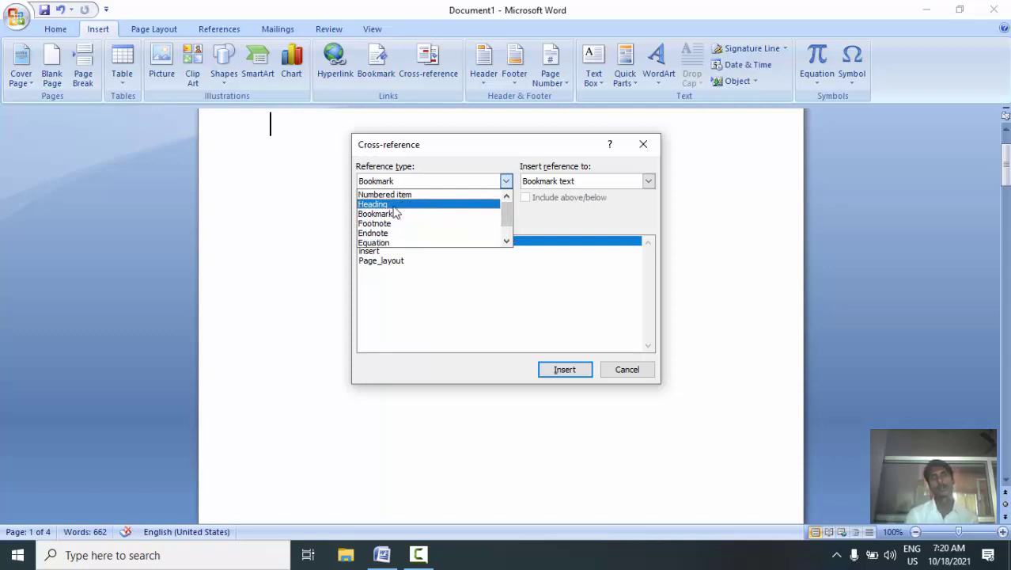
pyautogui.click(395, 215)
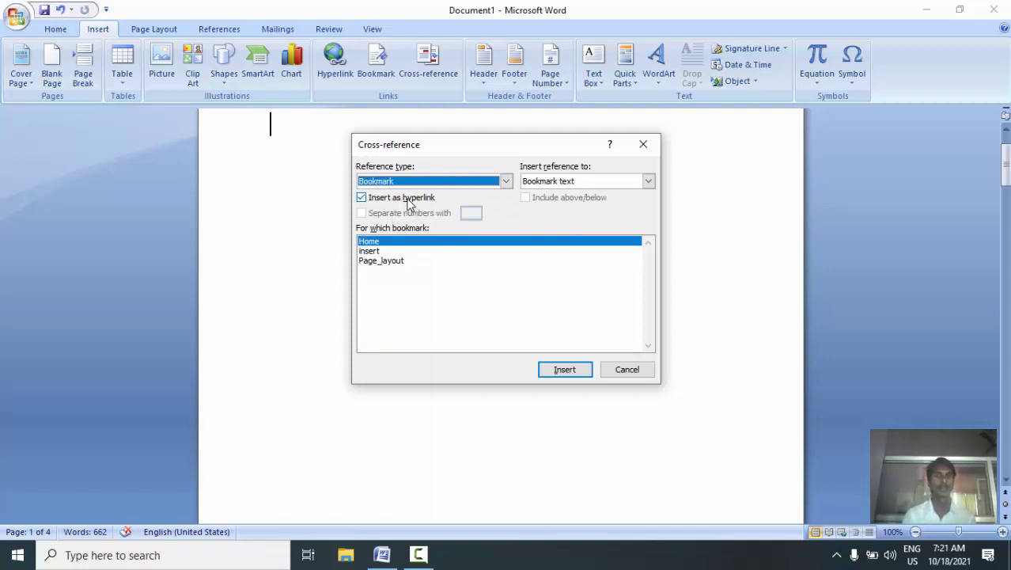
pyautogui.click(647, 182)
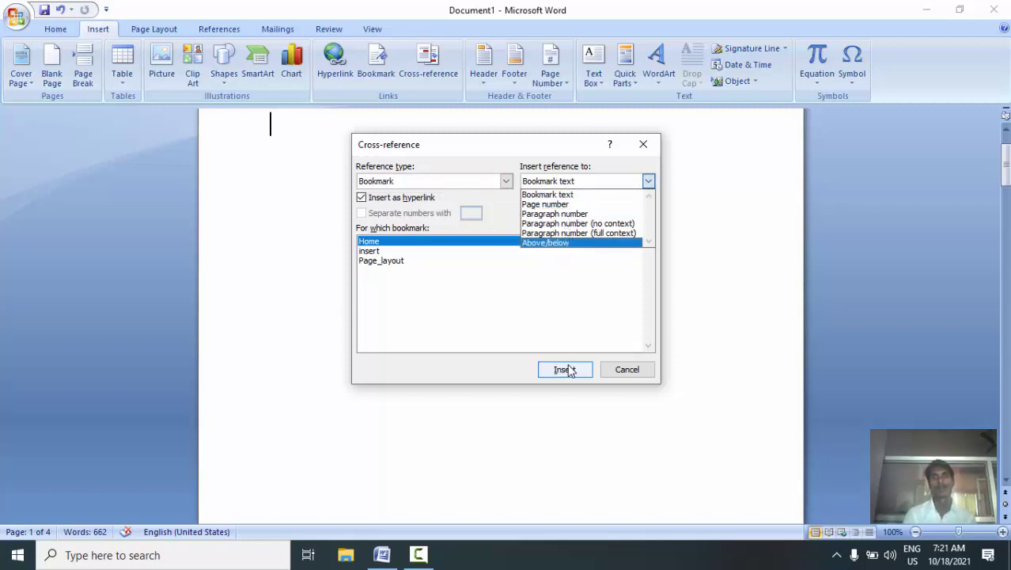
pyautogui.click(564, 245)
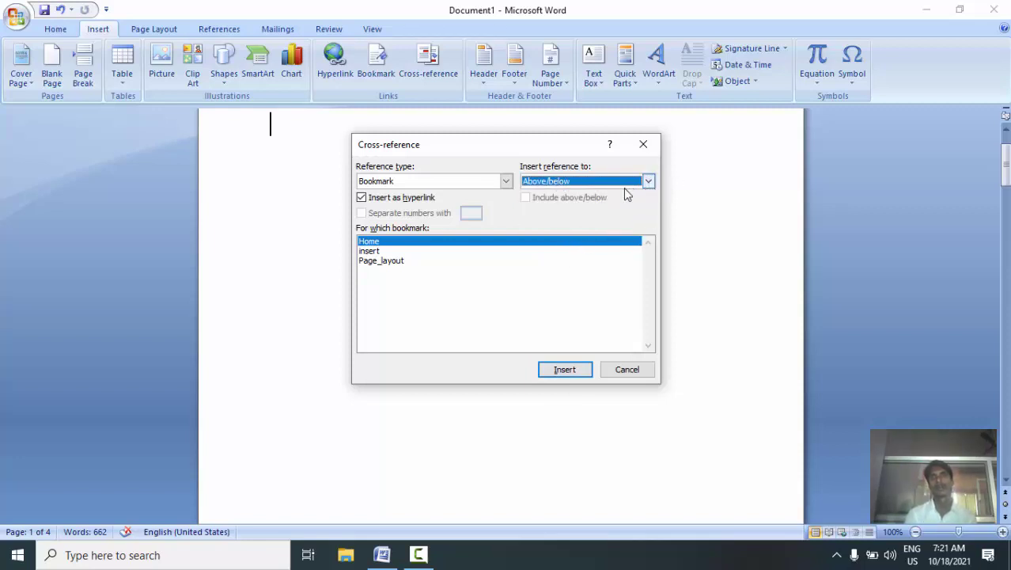
pyautogui.click(559, 373)
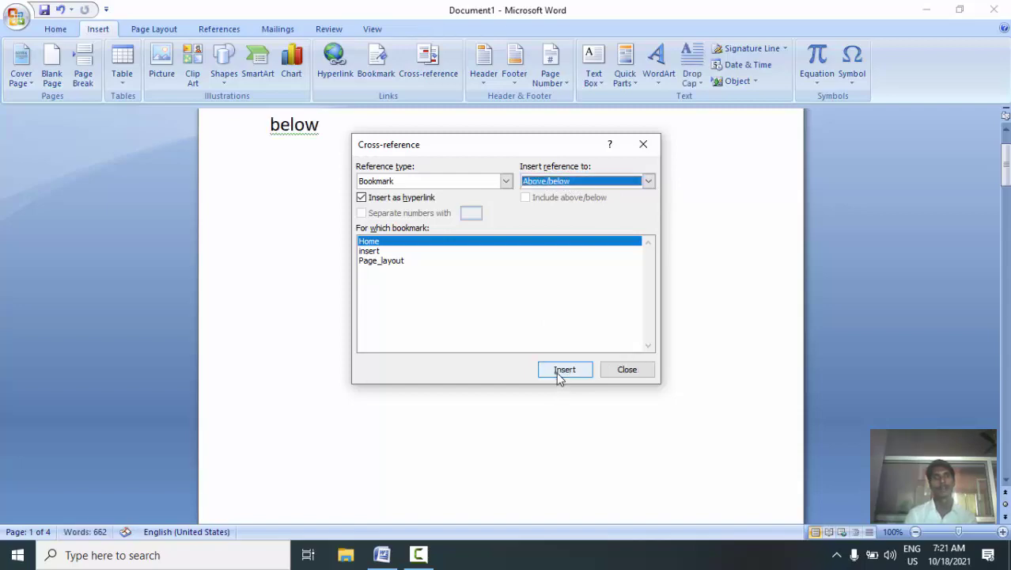
# Follow the 'below' link to confirm it jumps to the Home heading.
pyautogui.click(640, 370)
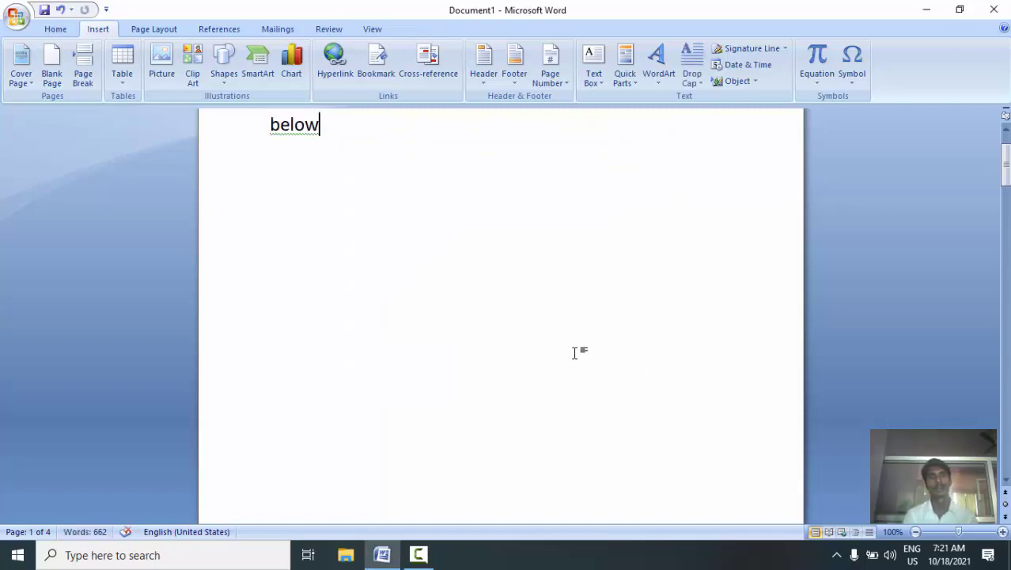
pyautogui.keyDown('ctrl'); pyautogui.click(307, 129); pyautogui.keyUp('ctrl')
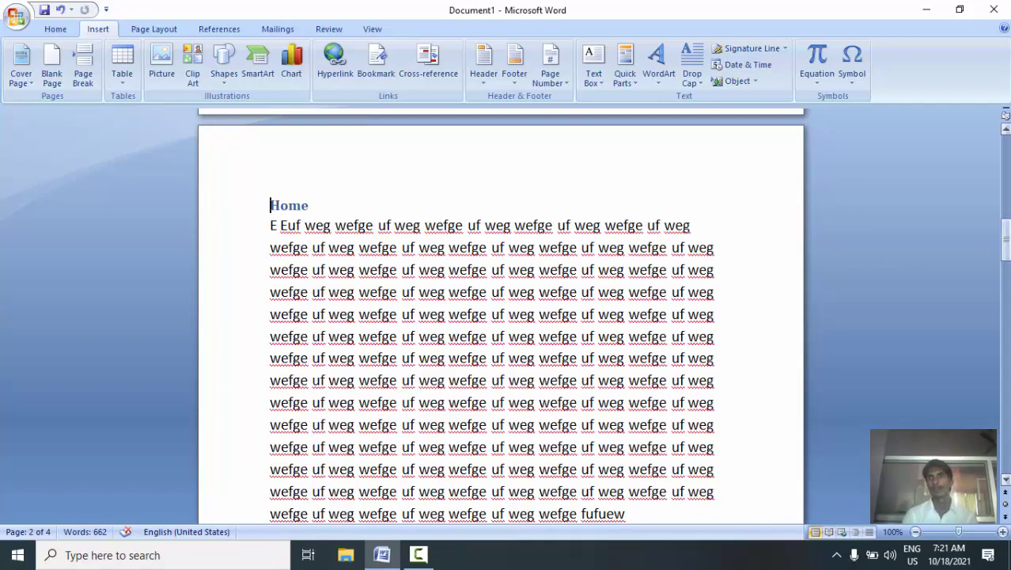
pyautogui.moveTo(1006, 239); pyautogui.dragTo(1006, 261)
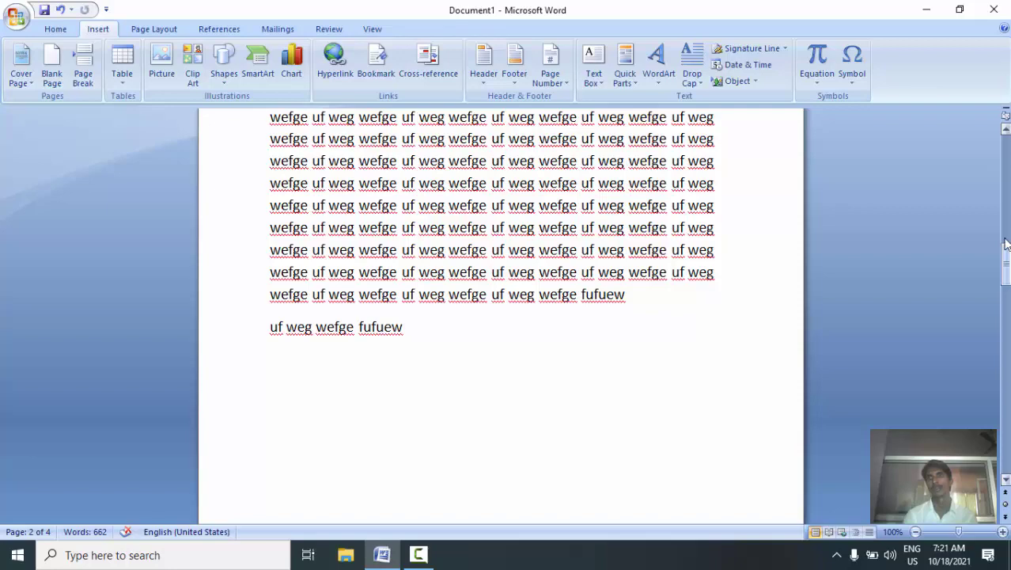
pyautogui.moveTo(1006, 244); pyautogui.dragTo(1007, 139)
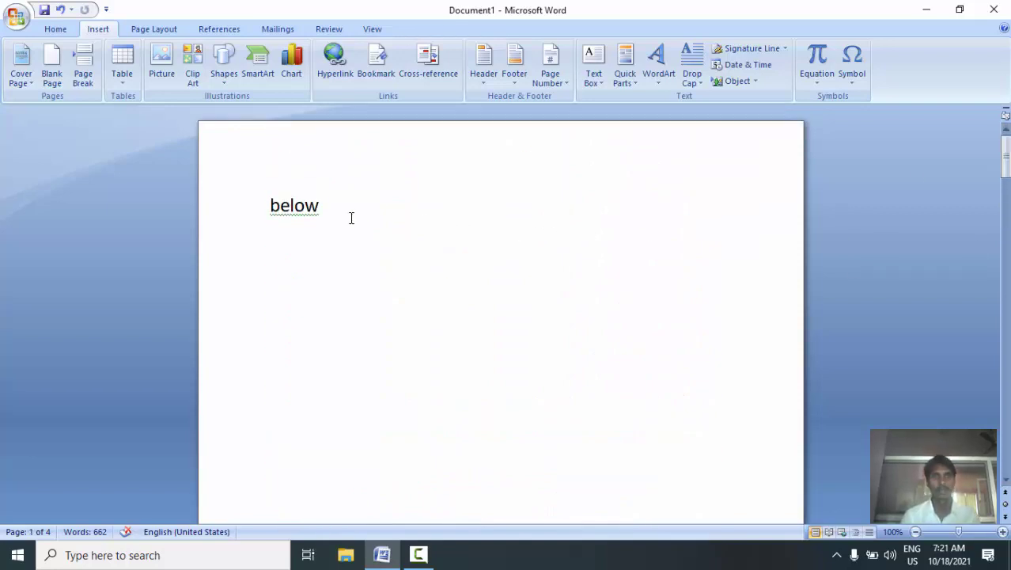
# Delete the 'below' cross-reference so page 1 is blank again.
pyautogui.moveTo(352, 217); pyautogui.dragTo(241, 206)
pyautogui.press('Delete')
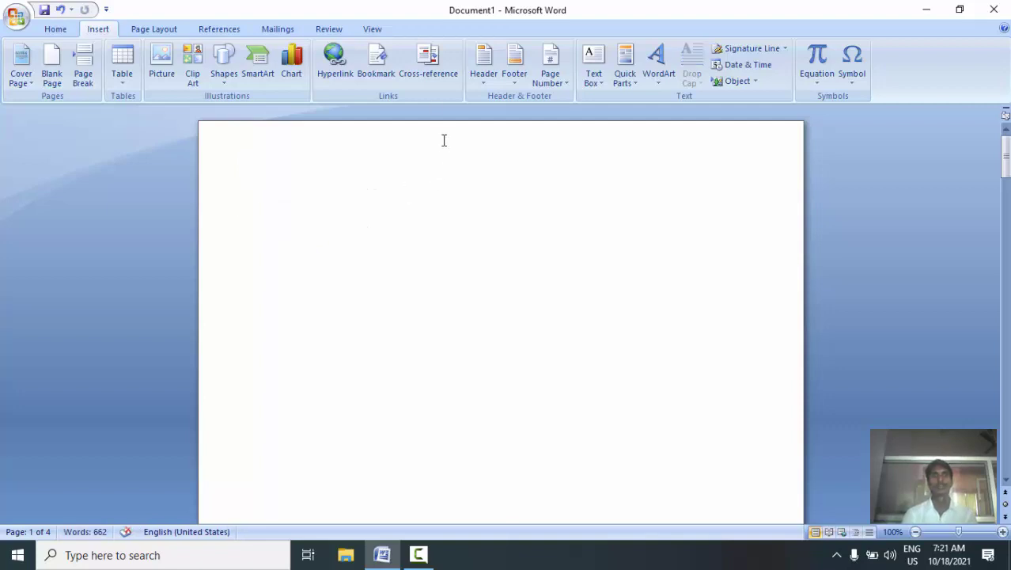
pyautogui.click(425, 75)
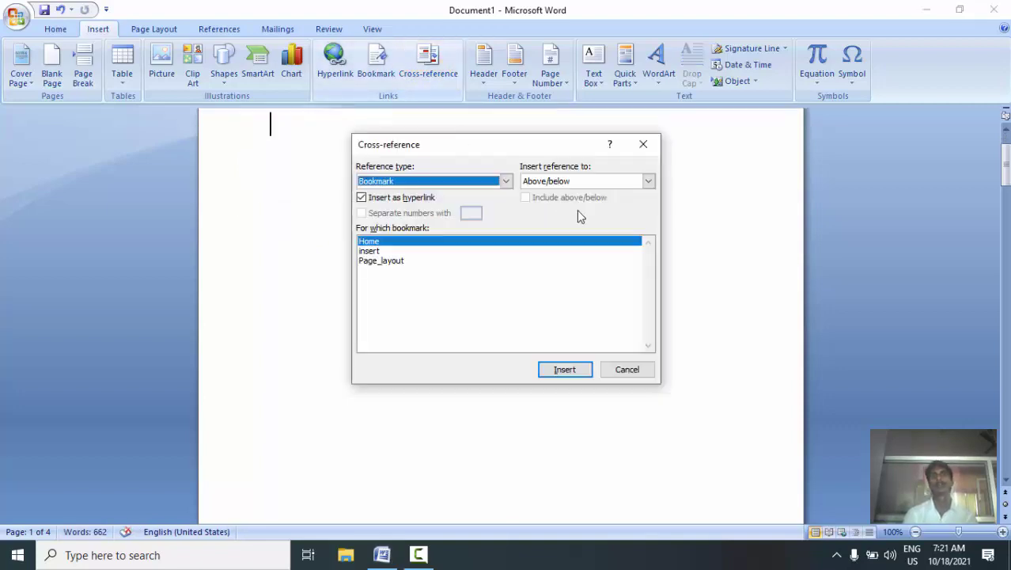
pyautogui.click(642, 144)
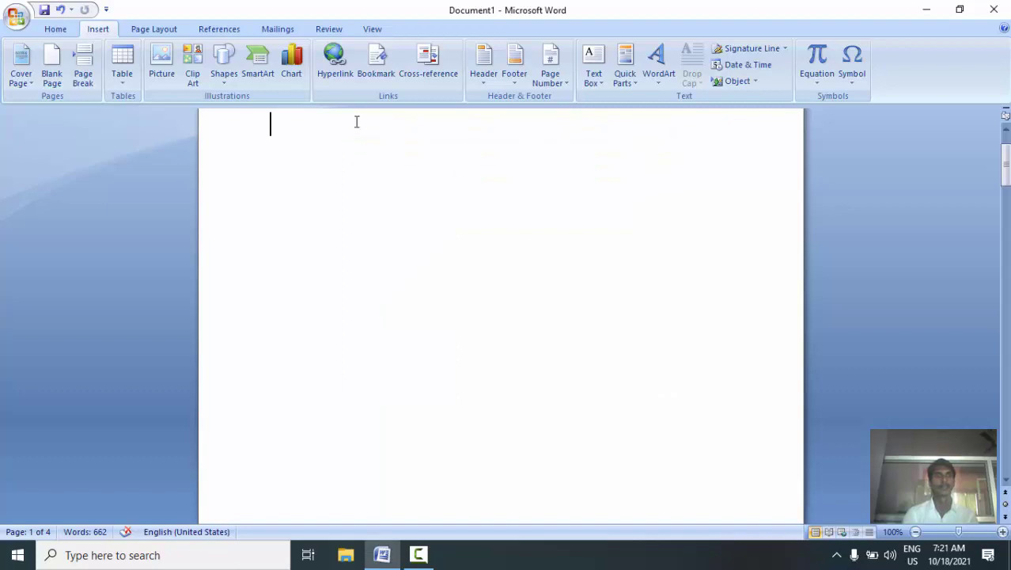
# Insert a one-row, two-column table headed 'Chep' and 'Page No.', plus an empty second row.
pyautogui.click(122, 62)
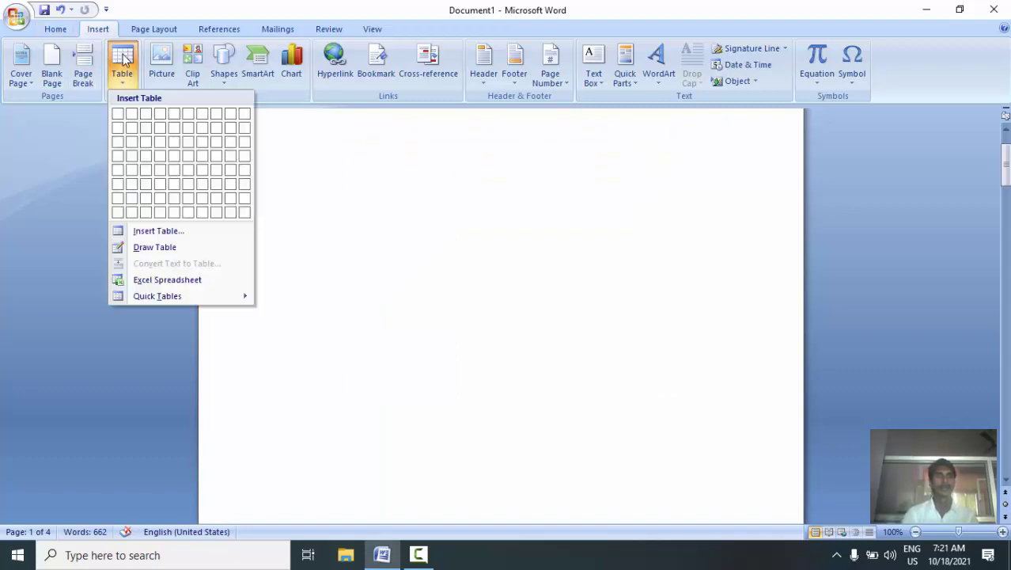
pyautogui.click(132, 117)
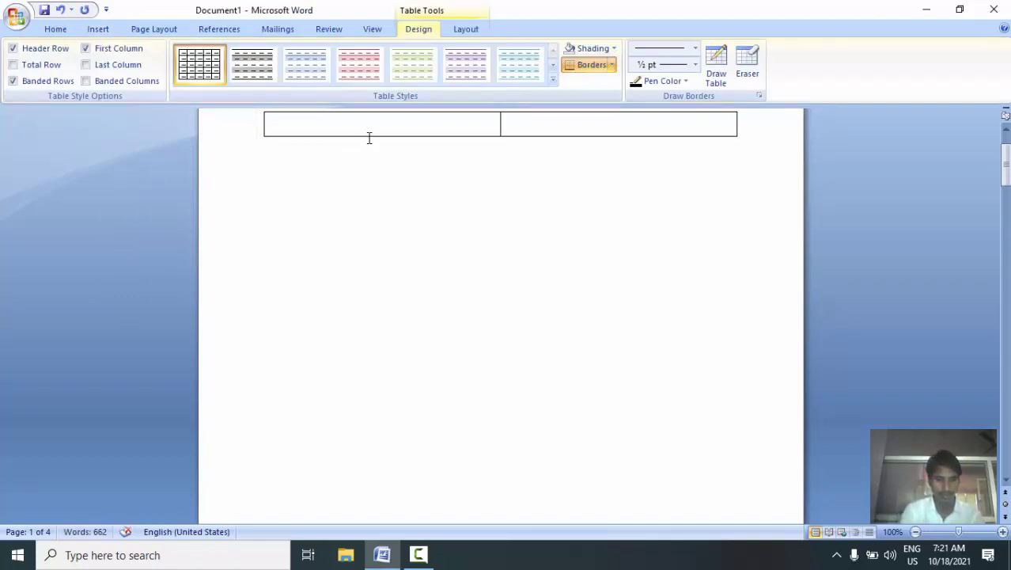
pyautogui.write('Chep ')
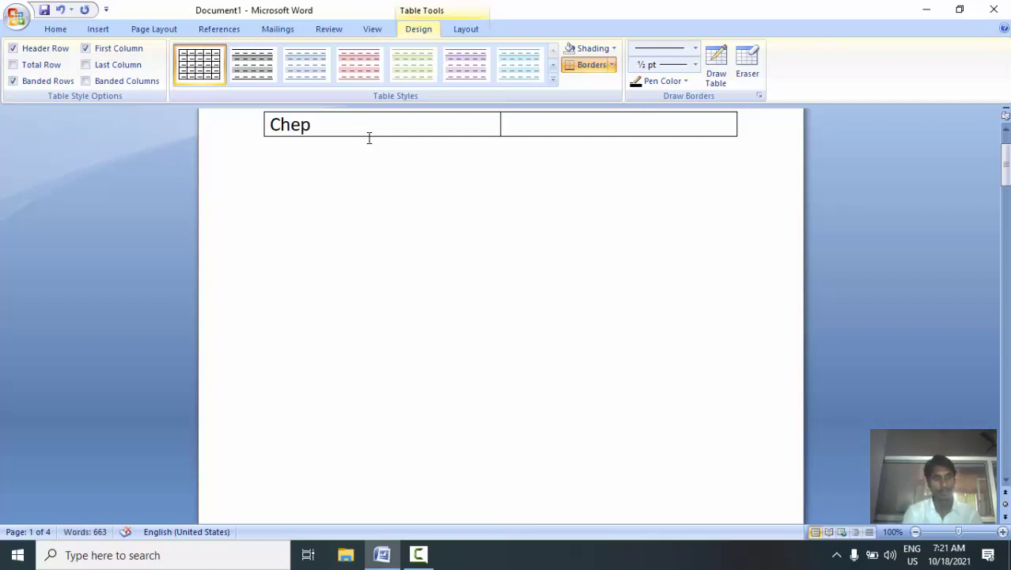
pyautogui.write('P')
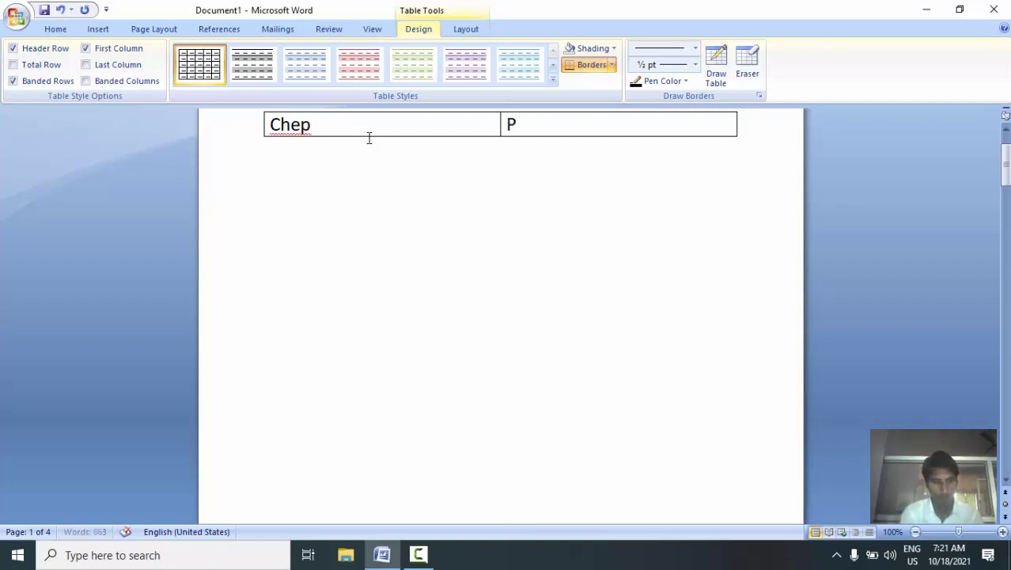
pyautogui.write('age No')
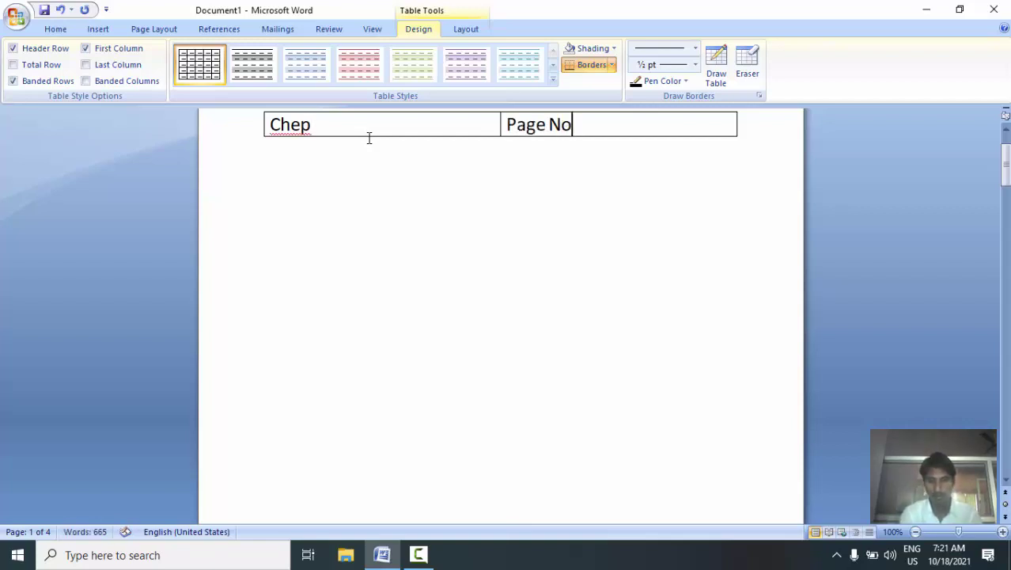
pyautogui.write('.')
pyautogui.press('Tab')
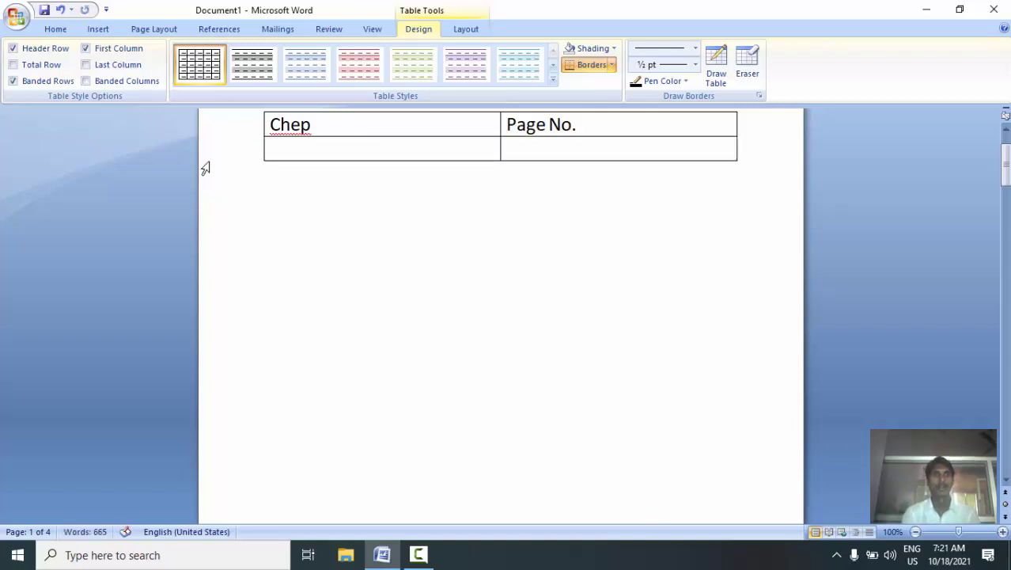
# Open the Insert Hyperlink dialog for the empty cell and cancel it without inserting anything.
pyautogui.rightClick(314, 149)
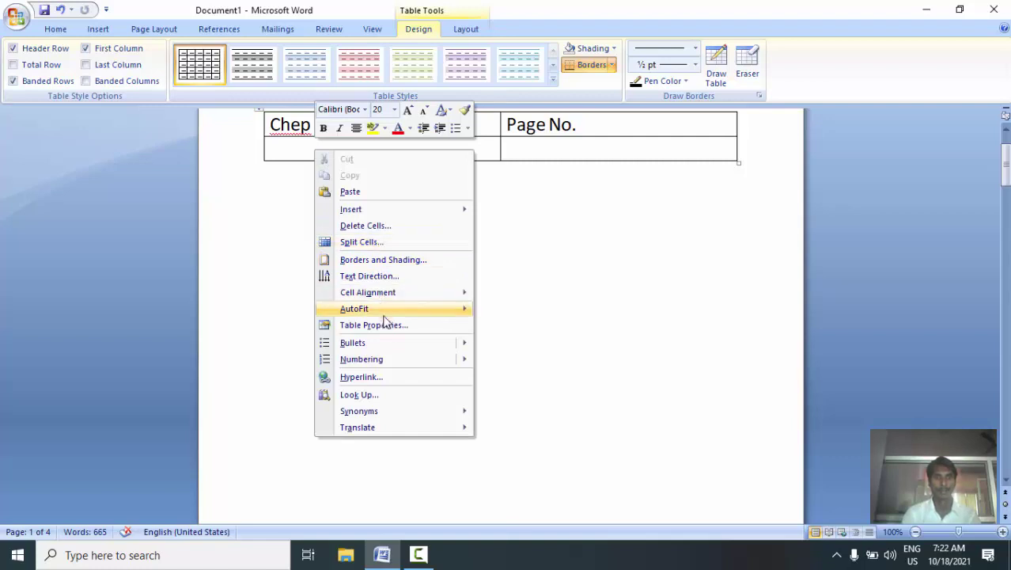
pyautogui.click(398, 378)
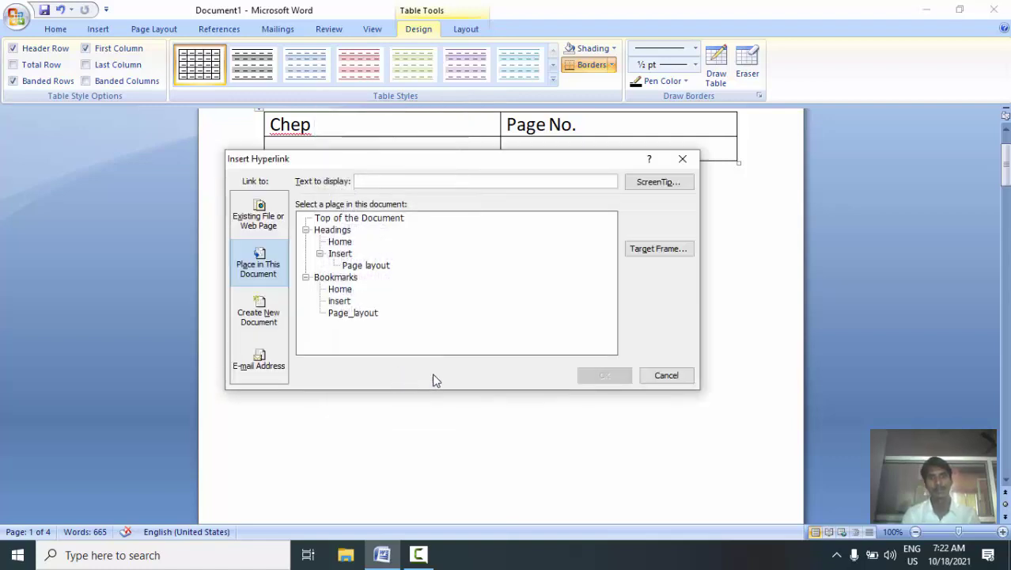
pyautogui.click(680, 161)
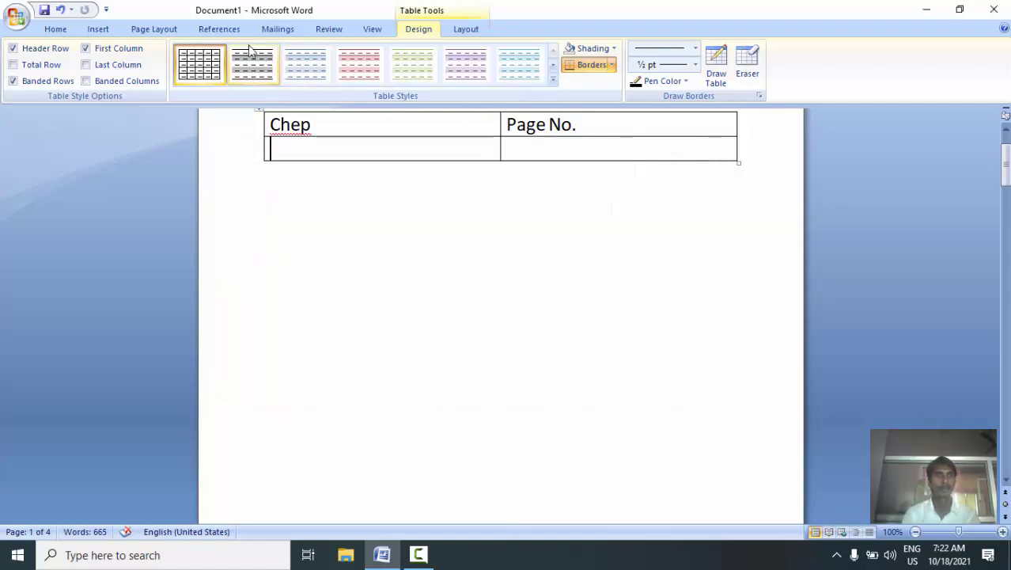
pyautogui.scroll(4, 156, 31)
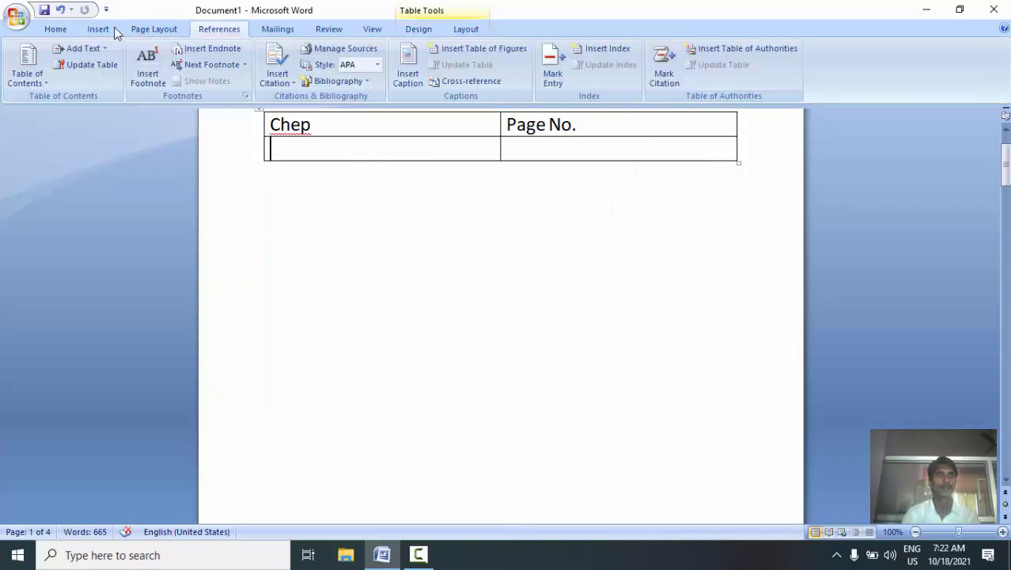
pyautogui.scroll(2, 156, 32)
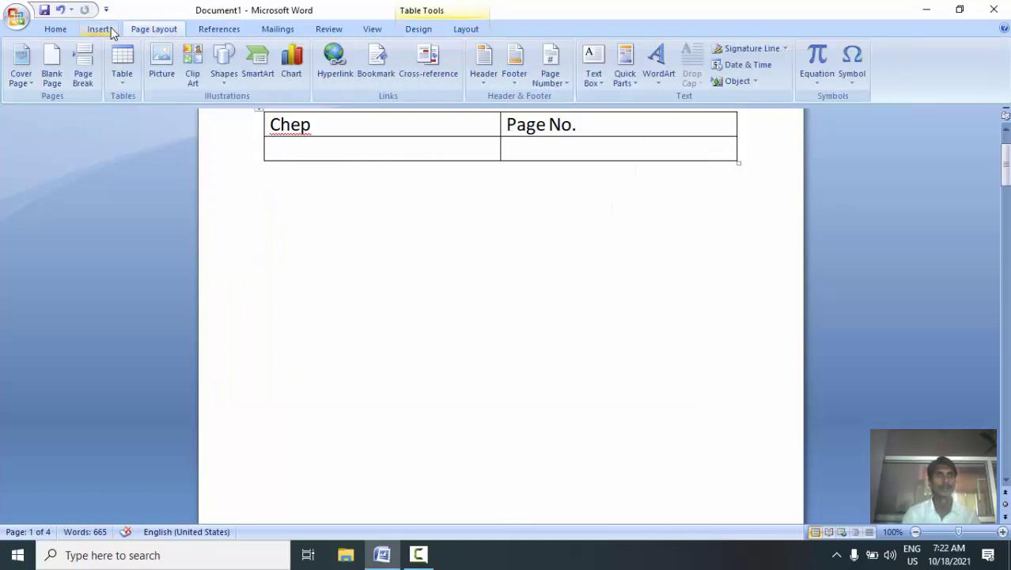
# Insert a Bookmark text cross-reference to the Home bookmark in the empty Chep cell.
pyautogui.click(435, 63)
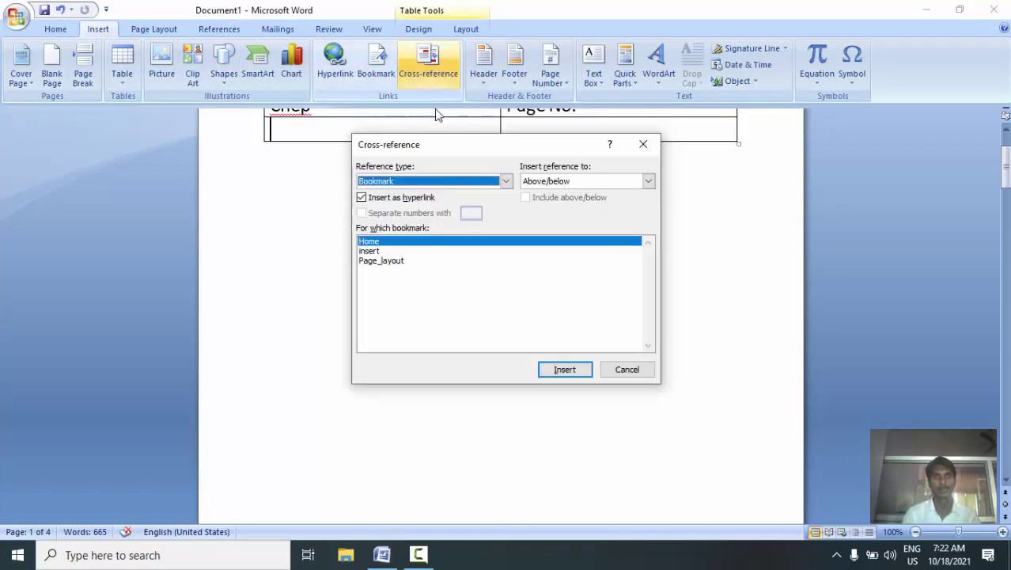
pyautogui.click(648, 180)
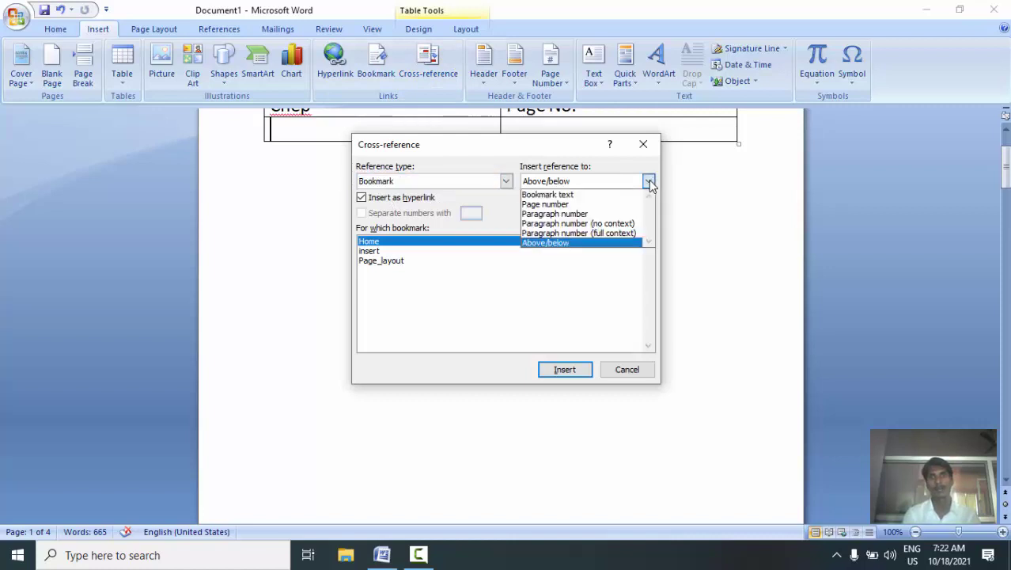
pyautogui.click(563, 196)
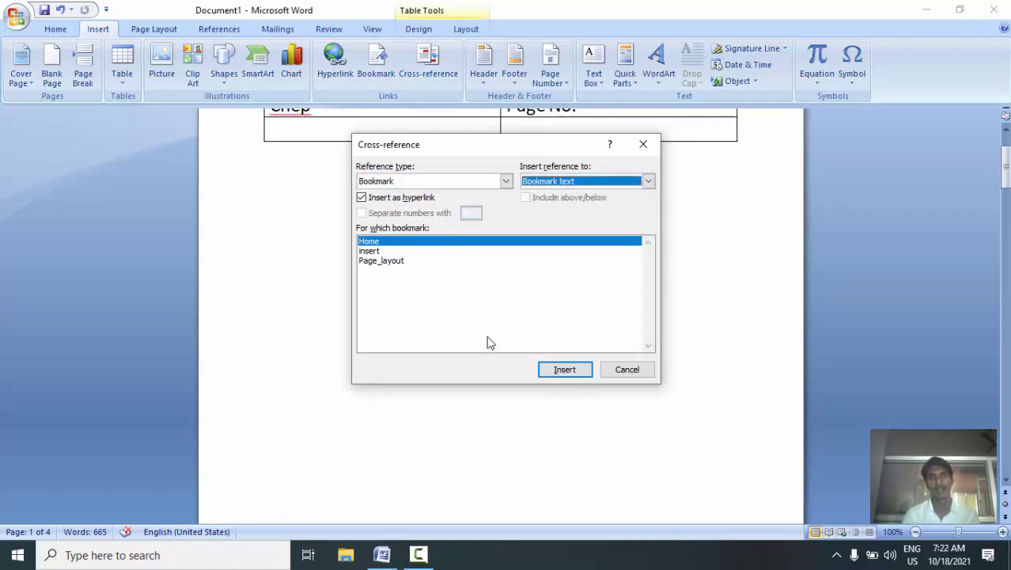
pyautogui.click(564, 369)
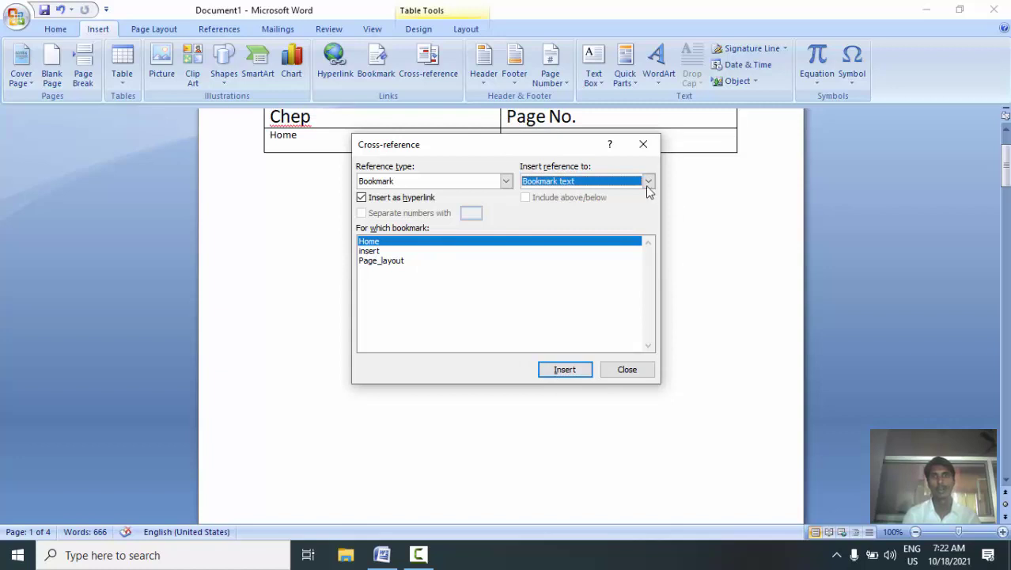
pyautogui.click(642, 144)
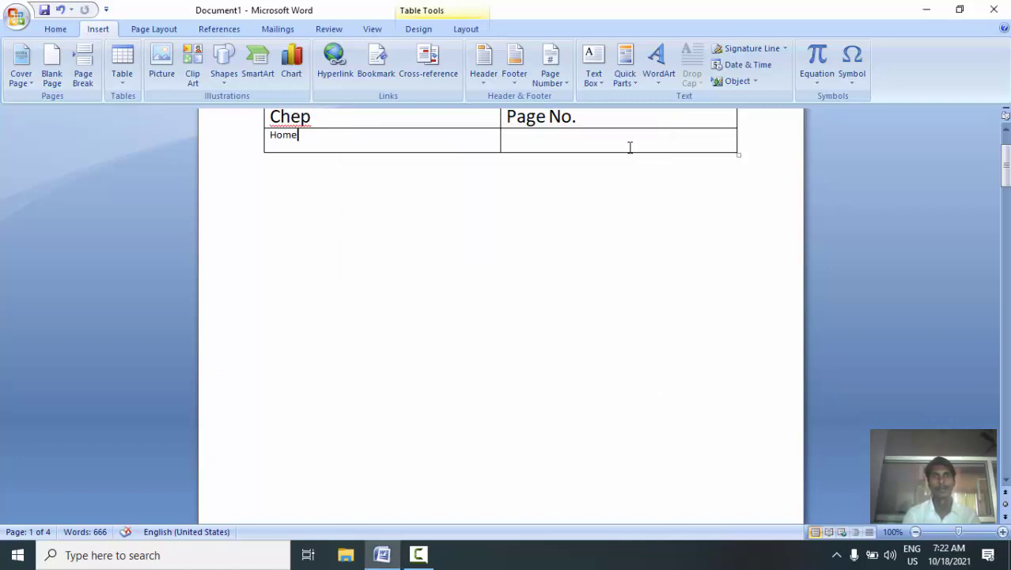
# Insert a non-hyperlinked Home page-number cross-reference, showing 2, in the cell beside Home.
pyautogui.click(571, 138)
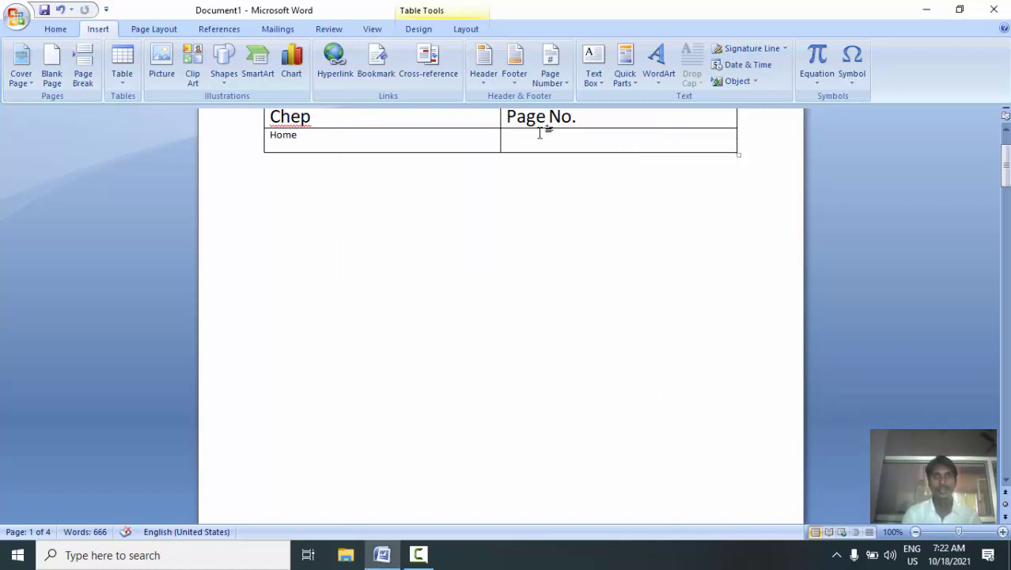
pyautogui.click(431, 63)
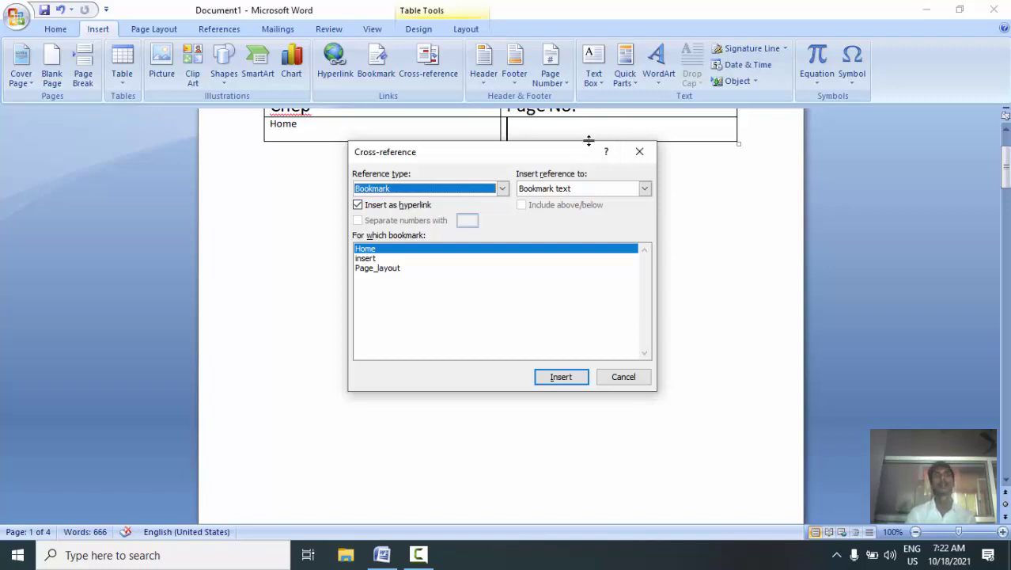
pyautogui.click(393, 208)
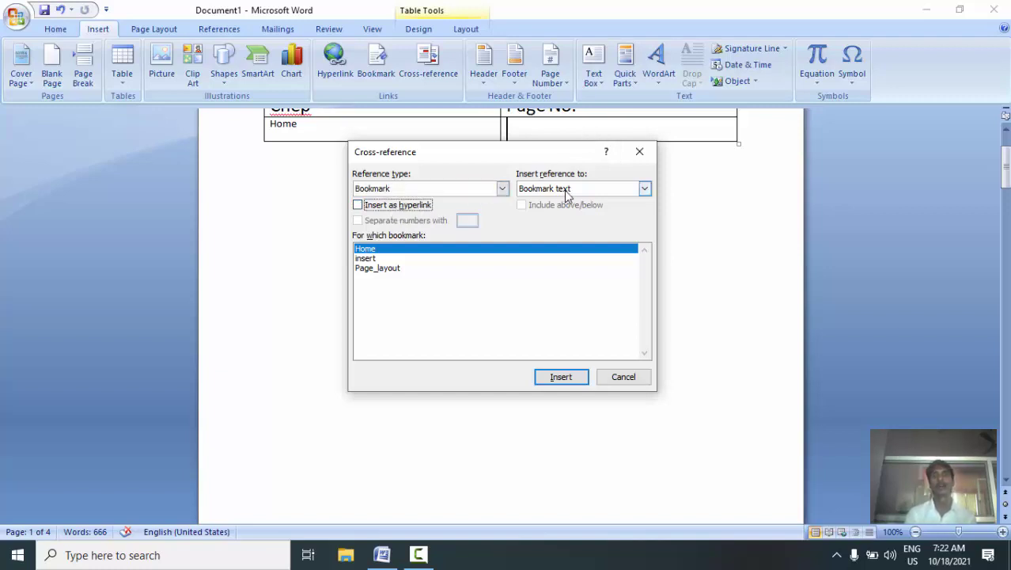
pyautogui.click(645, 189)
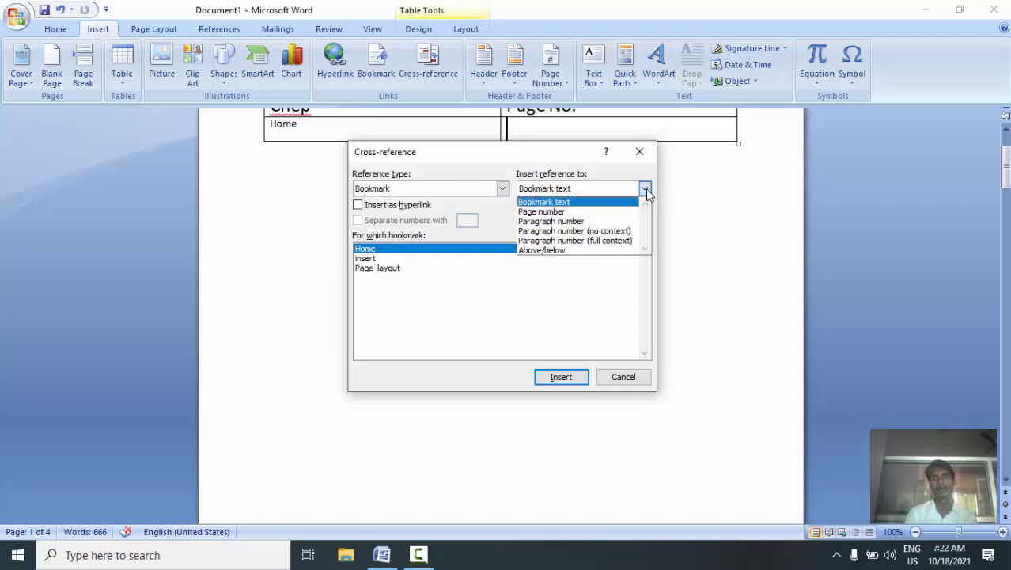
pyautogui.click(549, 211)
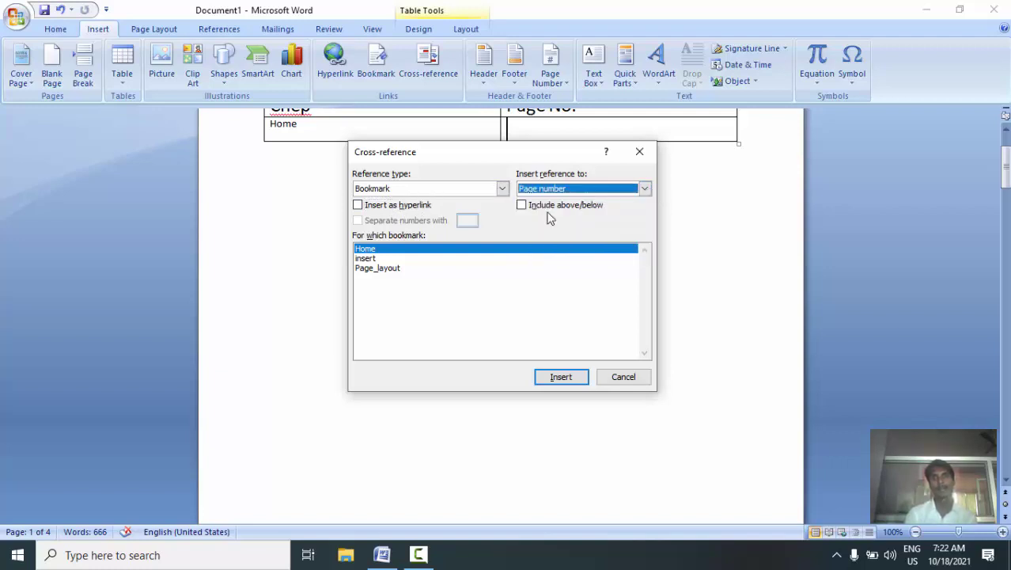
pyautogui.click(570, 377)
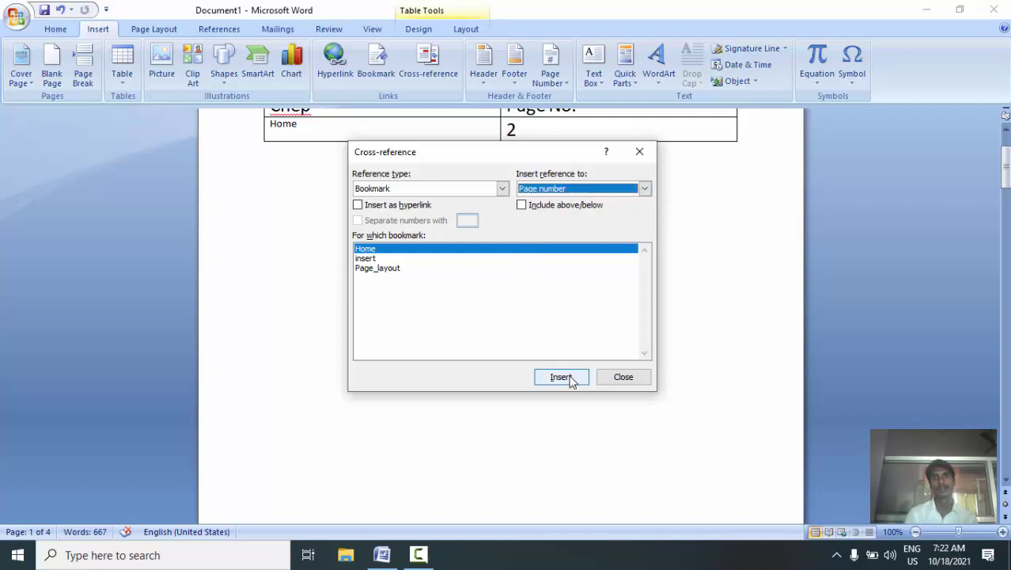
pyautogui.click(615, 380)
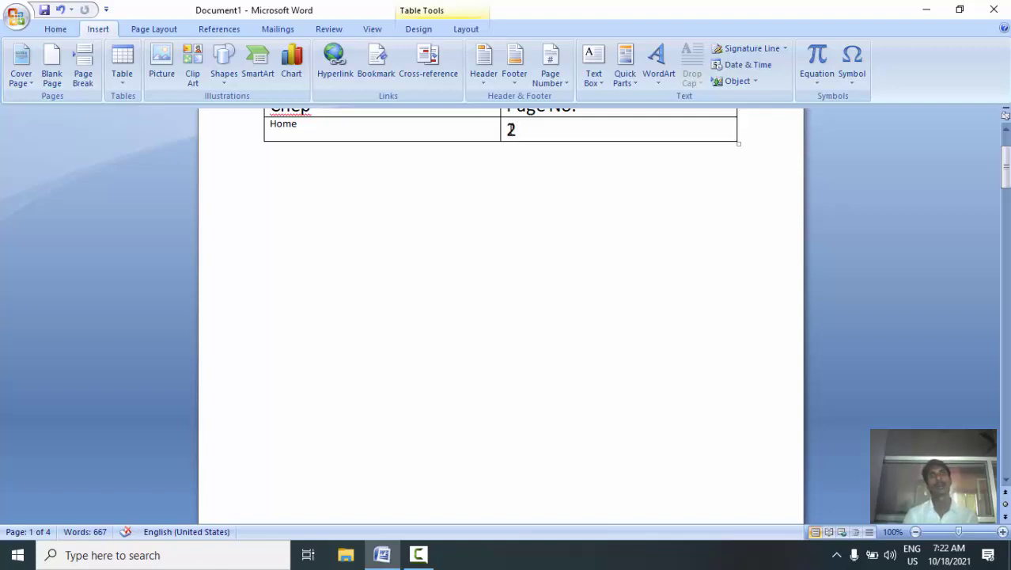
pyautogui.moveTo(1006, 179); pyautogui.dragTo(1007, 173)
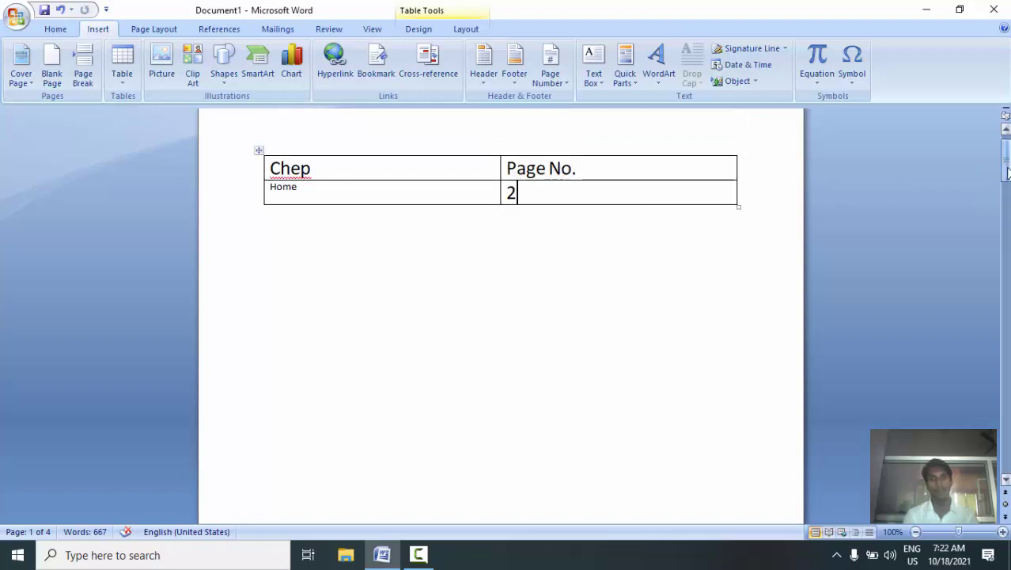
# Add a third row with a hyperlinked Bookmark text cross-reference to the insert bookmark.
pyautogui.press('Tab')
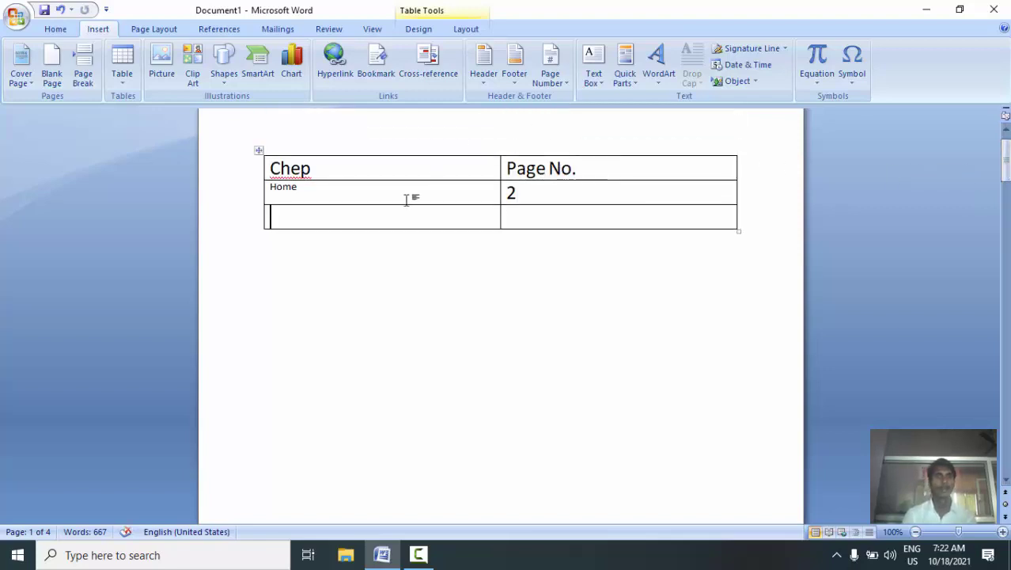
pyautogui.click(429, 64)
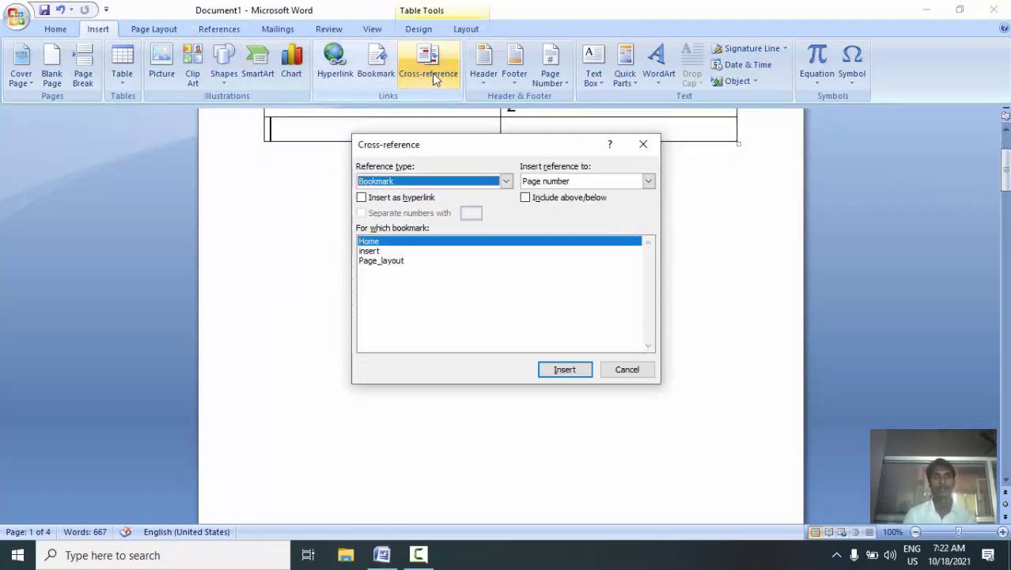
pyautogui.click(405, 202)
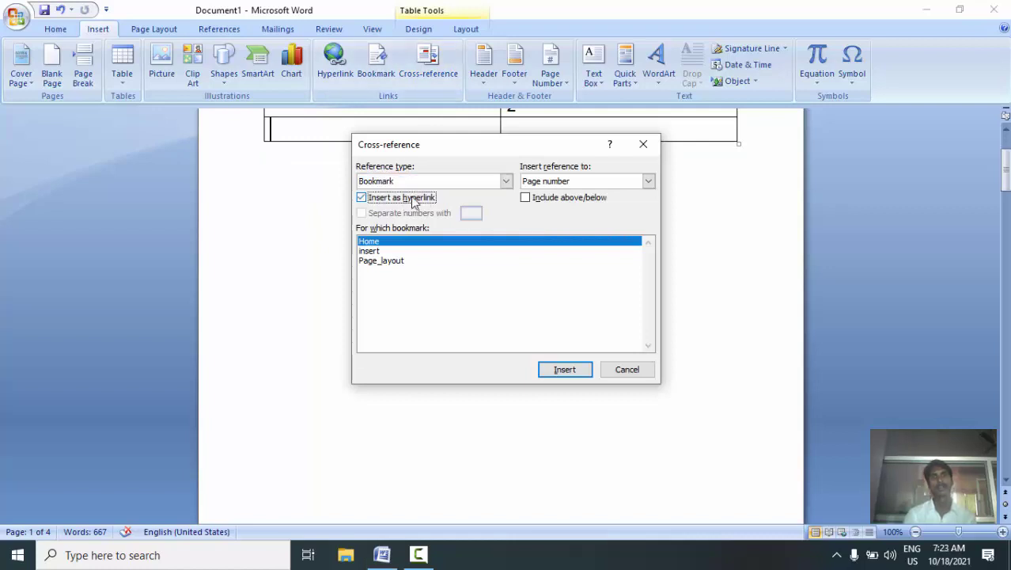
pyautogui.click(368, 250)
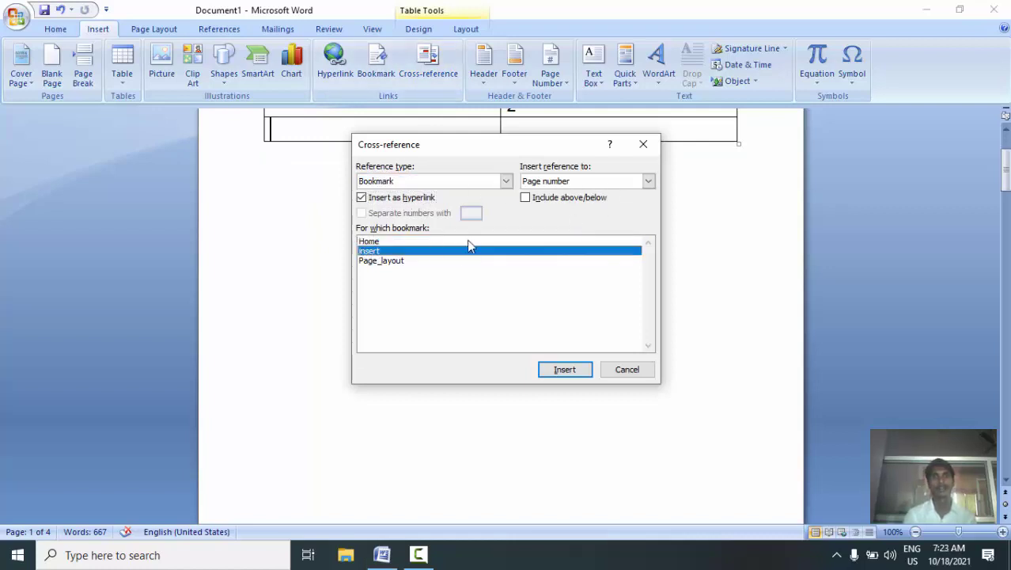
pyautogui.click(647, 181)
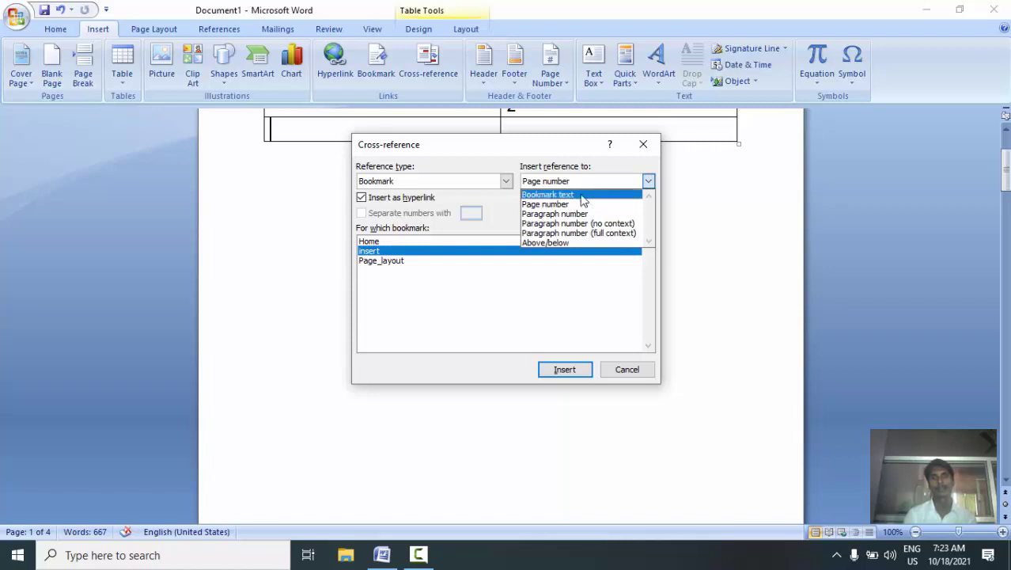
pyautogui.click(583, 194)
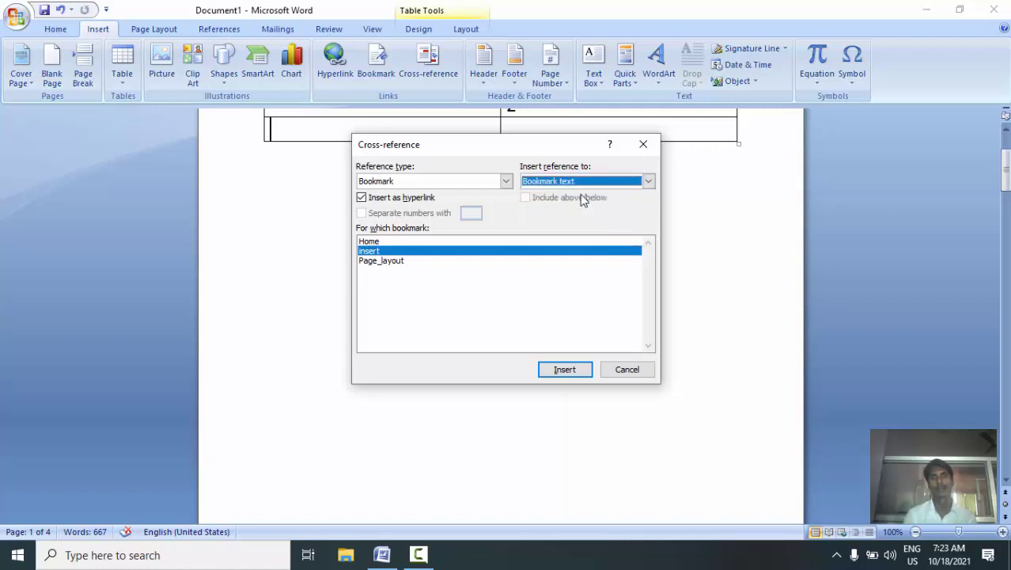
pyautogui.click(574, 373)
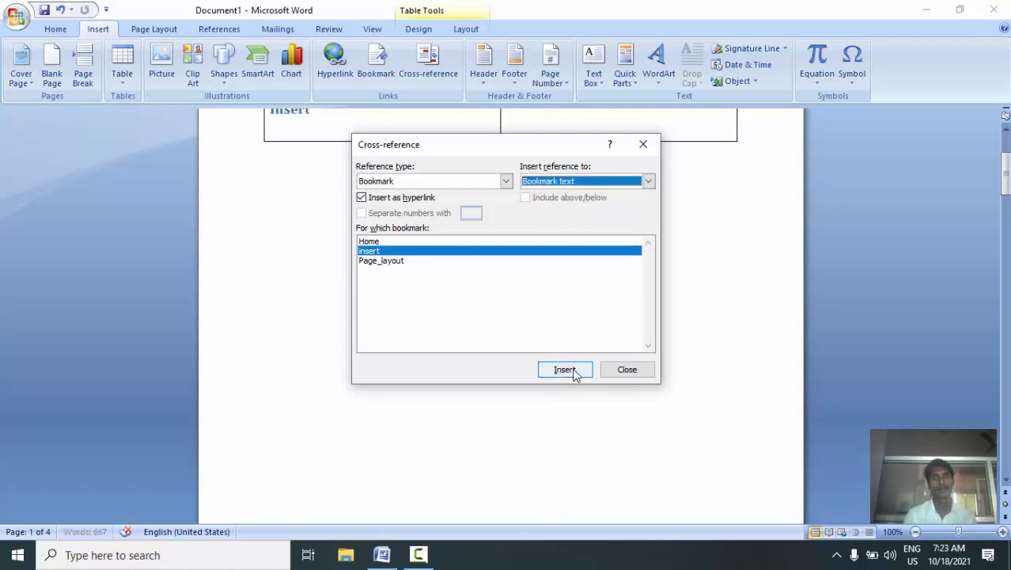
pyautogui.click(641, 374)
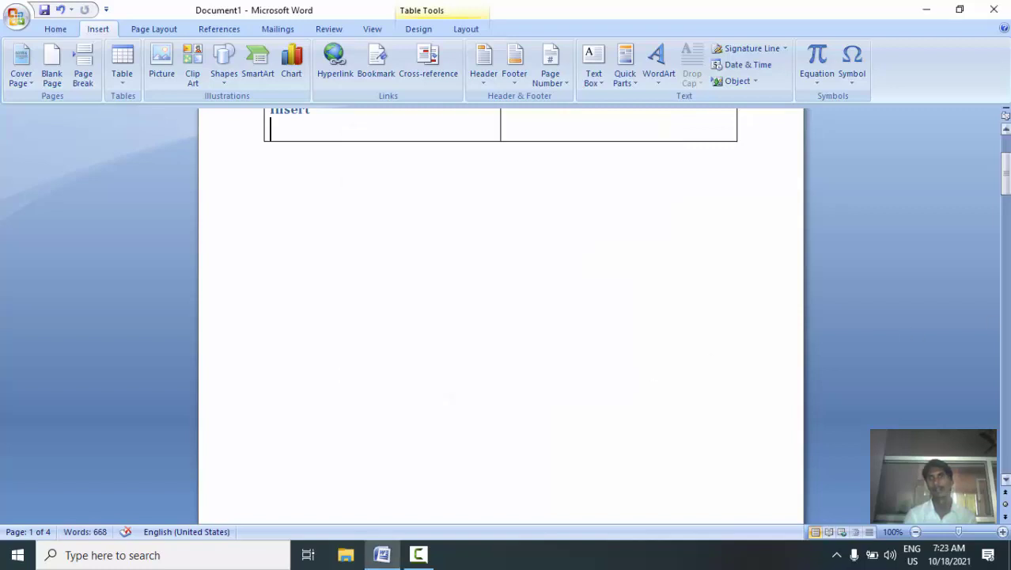
pyautogui.moveTo(1007, 192); pyautogui.dragTo(1006, 180)
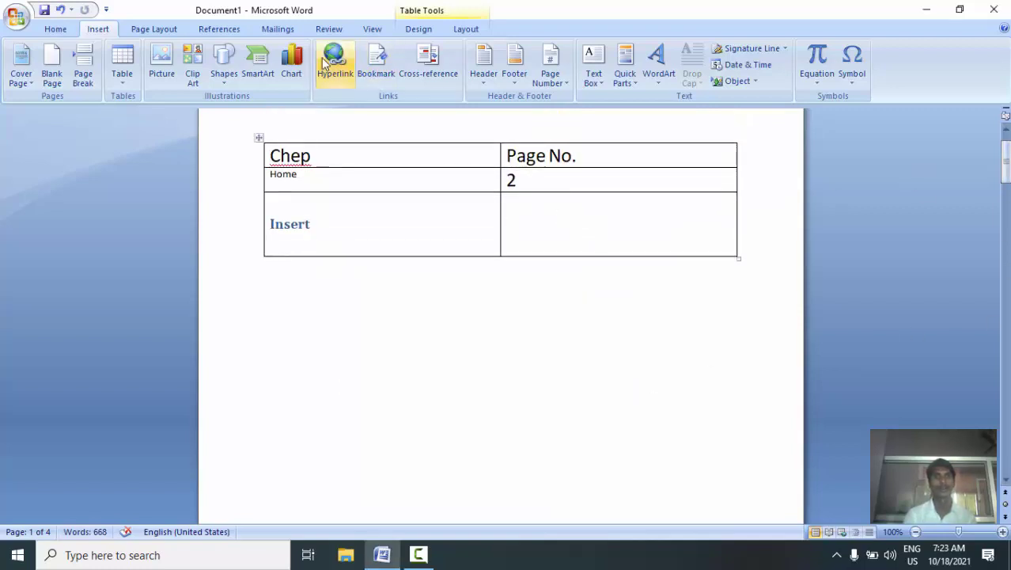
# Insert a page-number cross-reference to the insert bookmark, showing 3, beside Insert.
pyautogui.click(429, 69)
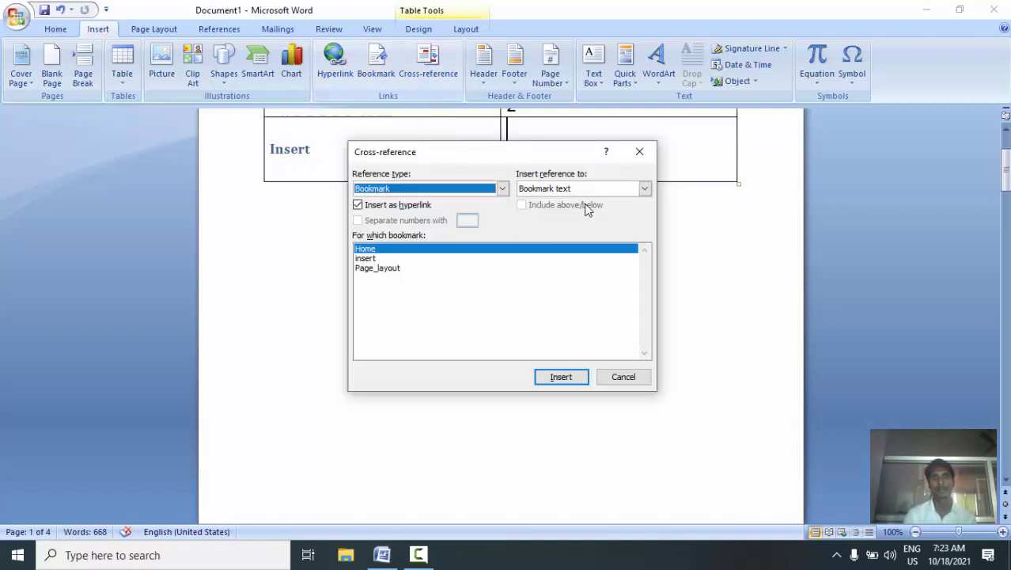
pyautogui.click(372, 258)
pyautogui.click(645, 188)
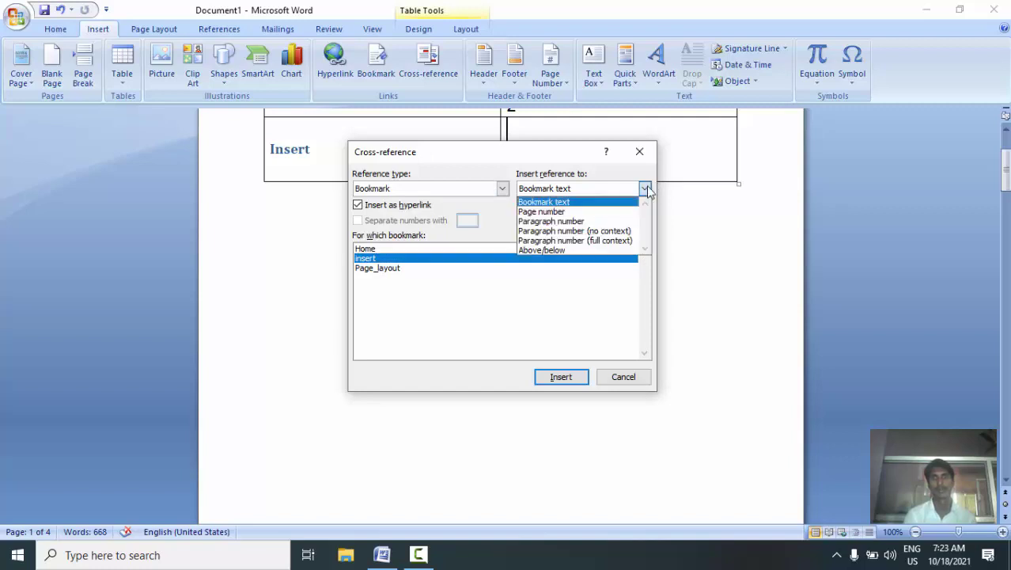
pyautogui.click(525, 213)
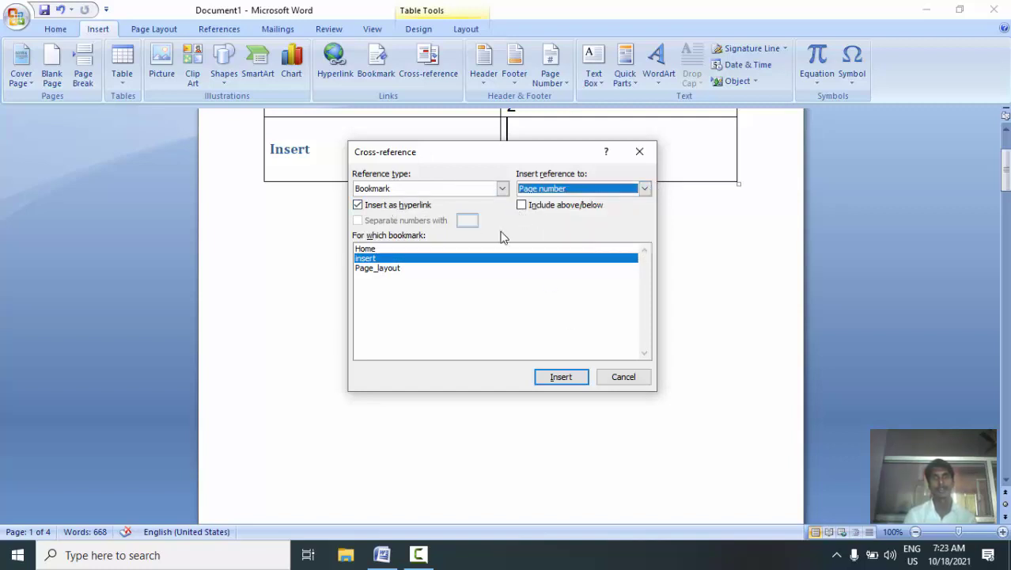
pyautogui.click(545, 378)
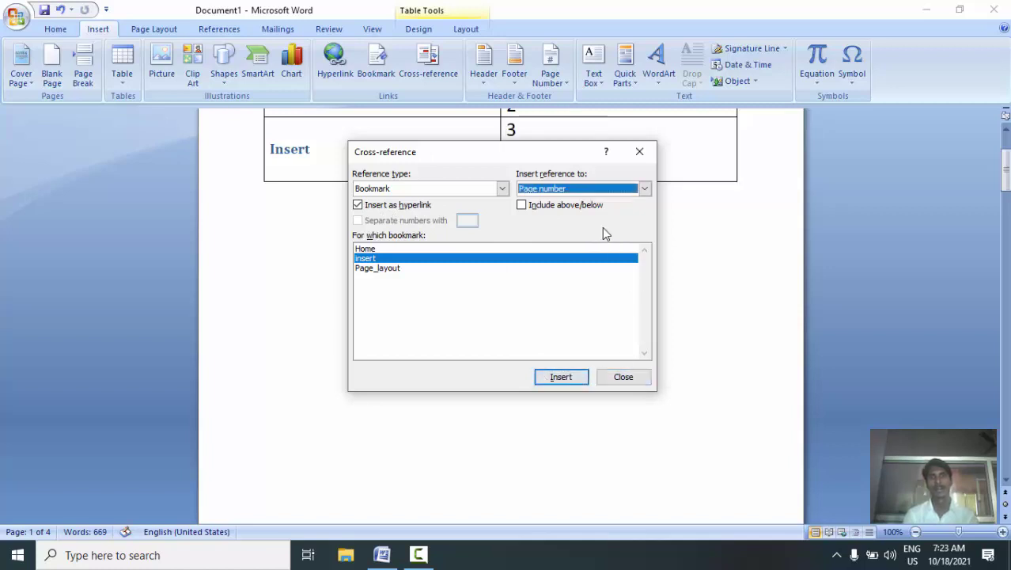
pyautogui.click(621, 378)
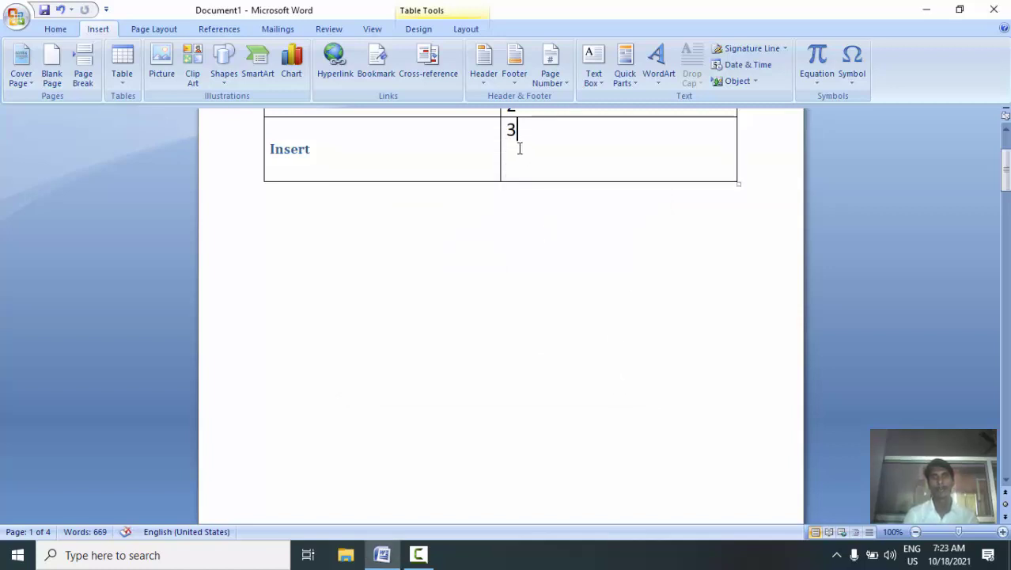
pyautogui.moveTo(1004, 169); pyautogui.dragTo(1005, 162)
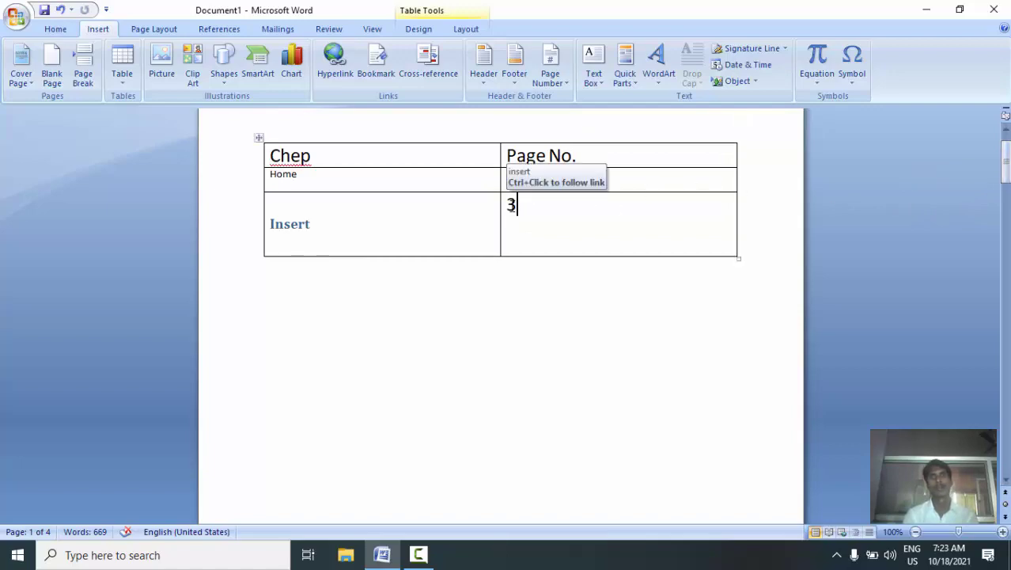
# Follow the 3 link to verify it reaches the Insert heading.
pyautogui.keyDown('ctrl'); pyautogui.click(513, 207); pyautogui.keyUp('ctrl')
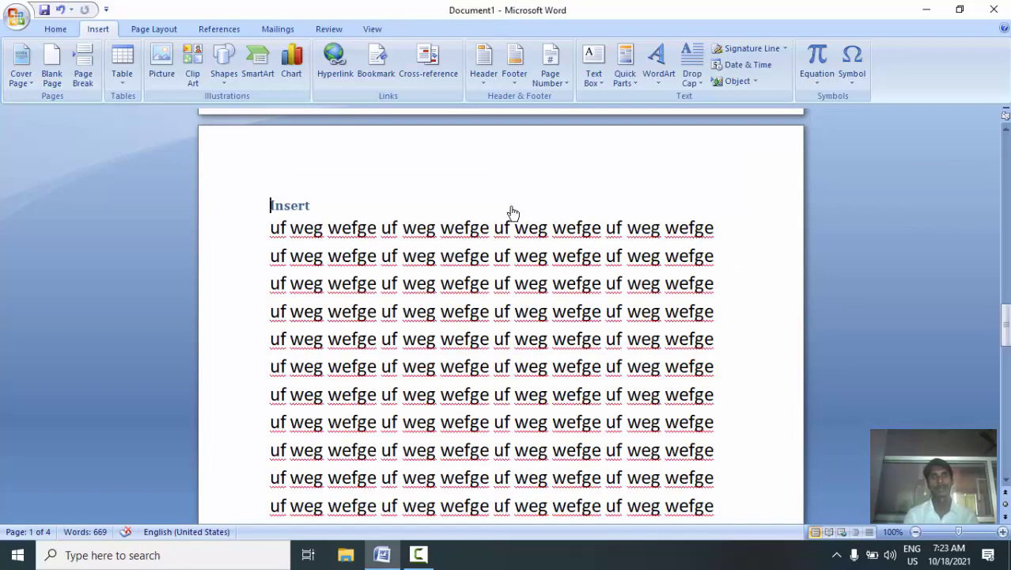
pyautogui.moveTo(1006, 310); pyautogui.dragTo(1005, 157)
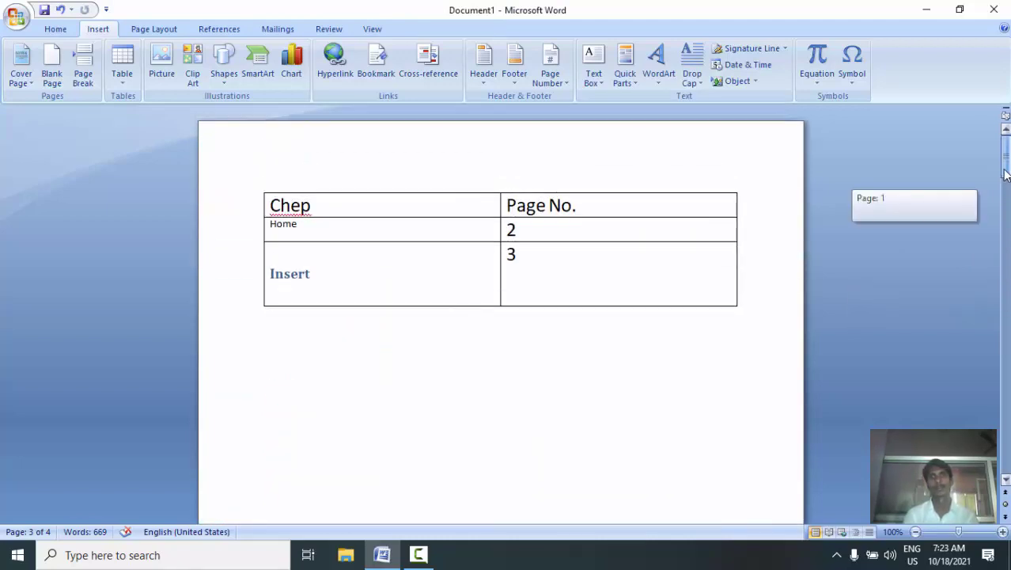
pyautogui.click(598, 295)
# Add a fourth row with a hyperlinked Bookmark text cross-reference to Page_layout.
pyautogui.press('Tab')
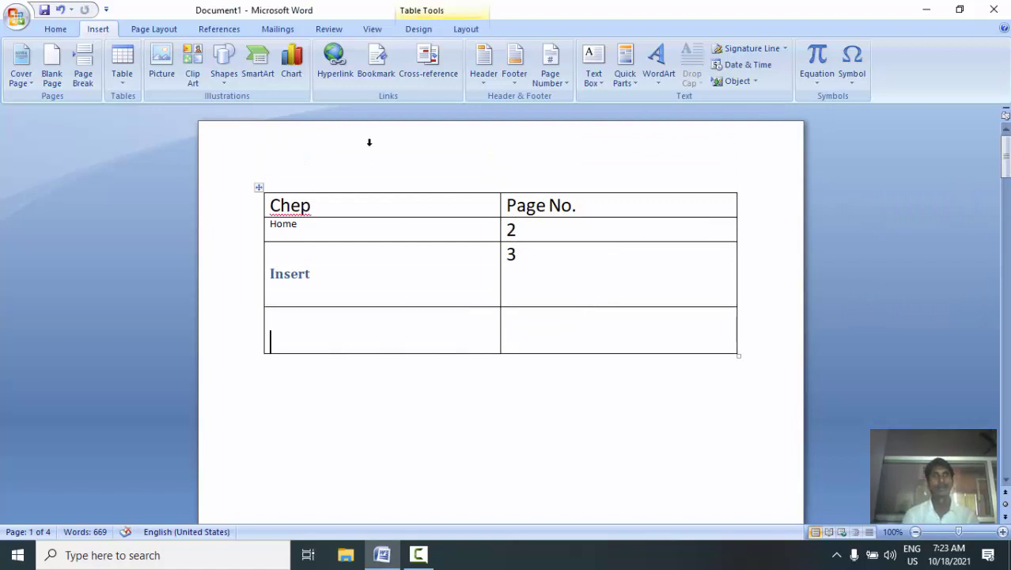
pyautogui.click(428, 63)
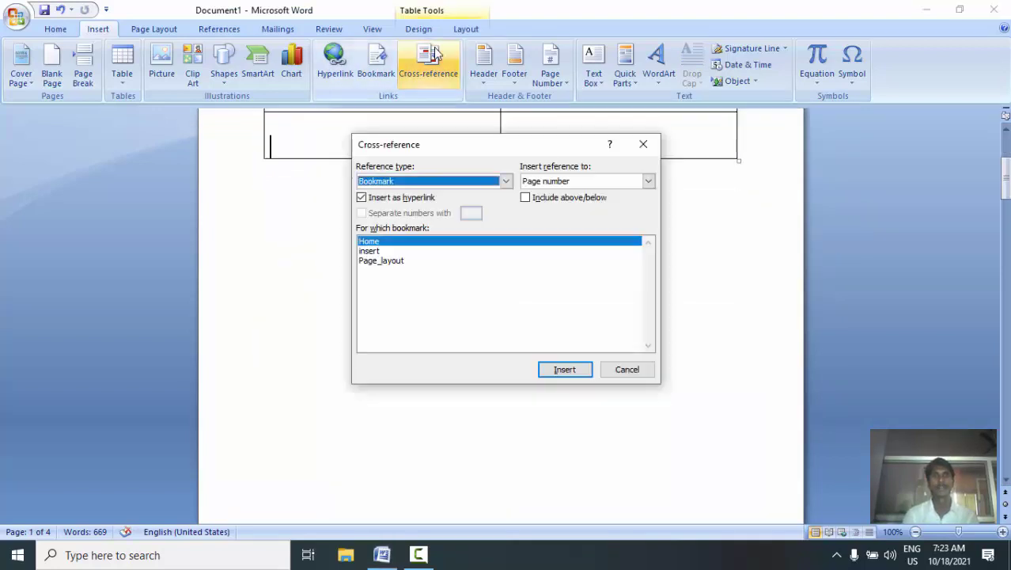
pyautogui.click(380, 261)
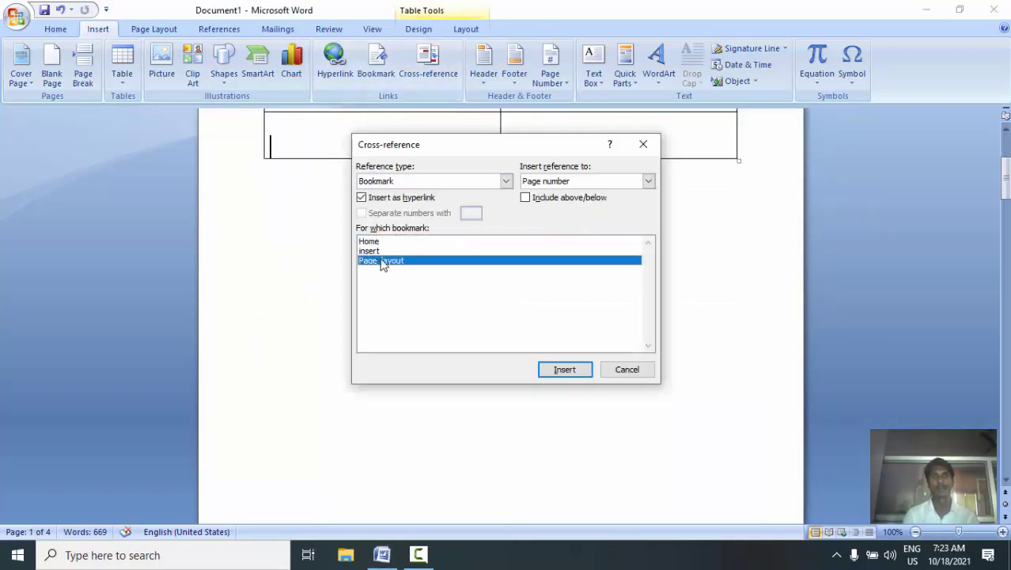
pyautogui.click(648, 181)
pyautogui.click(581, 195)
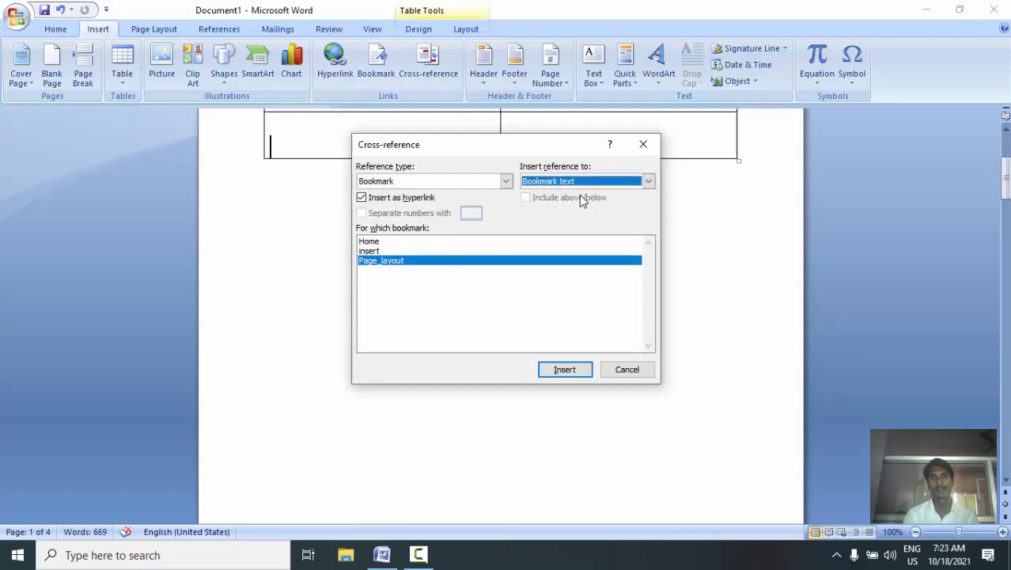
pyautogui.click(564, 368)
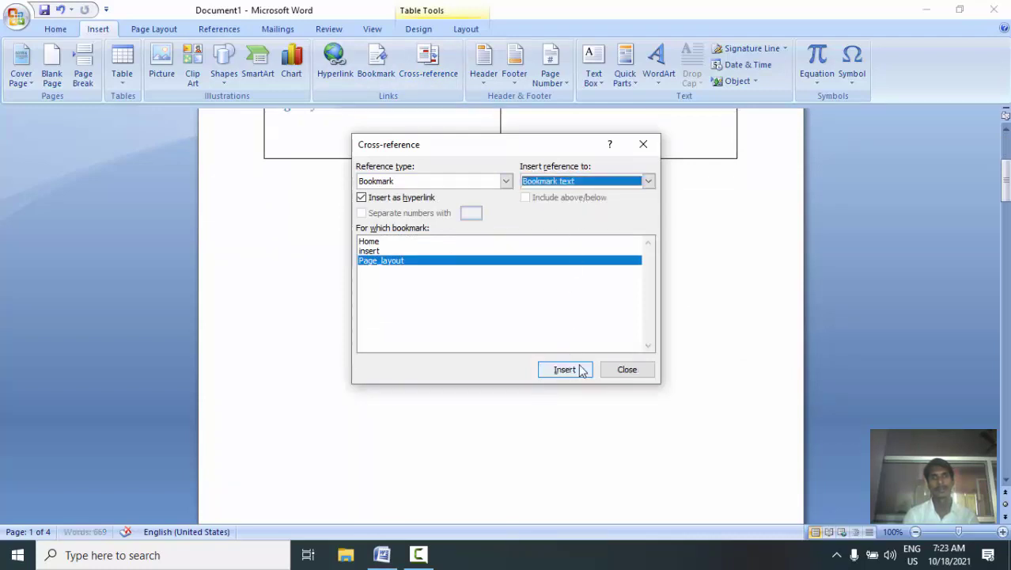
pyautogui.click(626, 369)
pyautogui.scroll(5, 1007, 164)
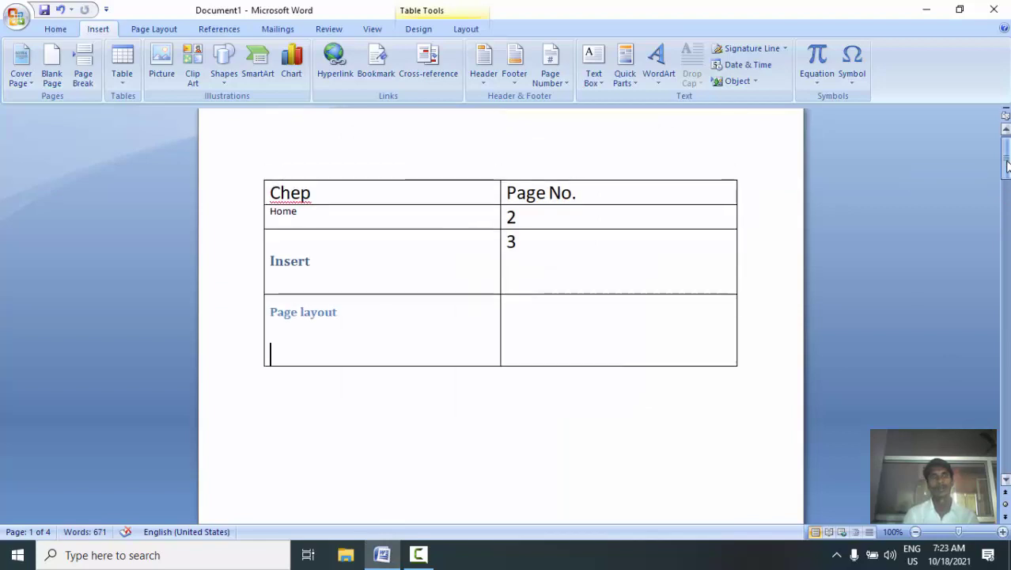
pyautogui.click(566, 322)
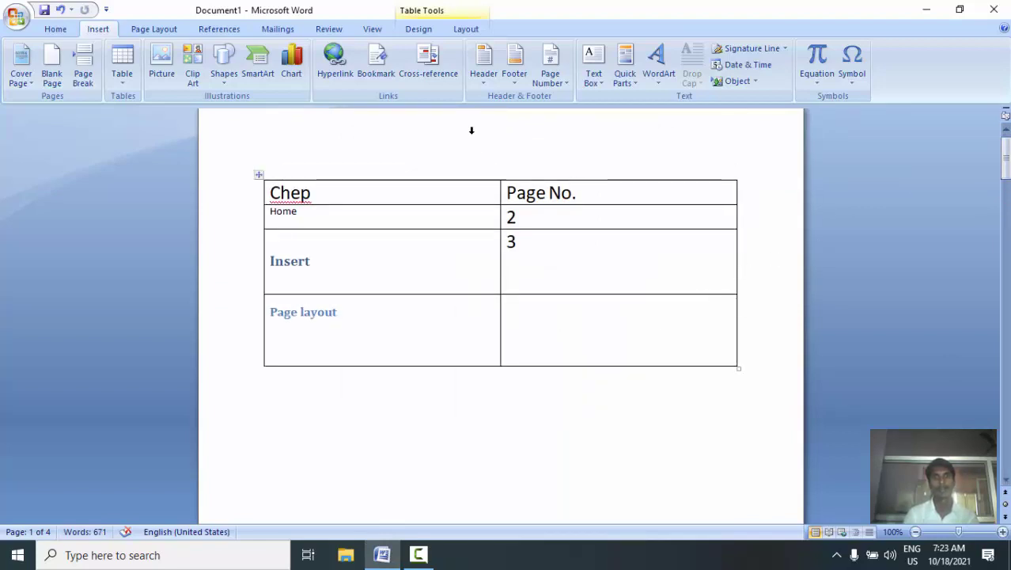
# Insert a page-number cross-reference to Page_layout, showing 4, beside Page layout.
pyautogui.click(435, 64)
pyautogui.click(591, 188)
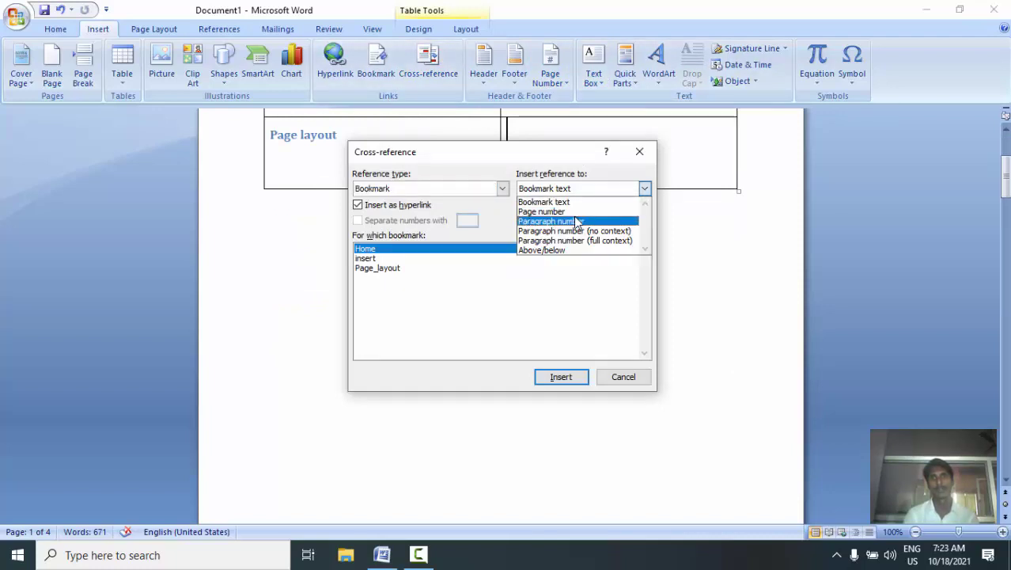
pyautogui.click(573, 212)
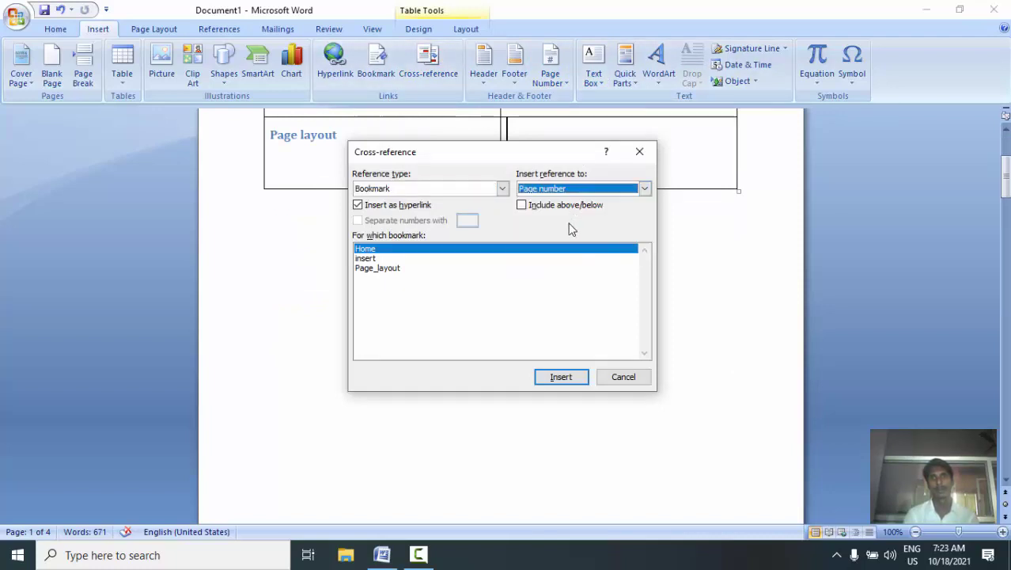
pyautogui.click(381, 278)
pyautogui.click(380, 269)
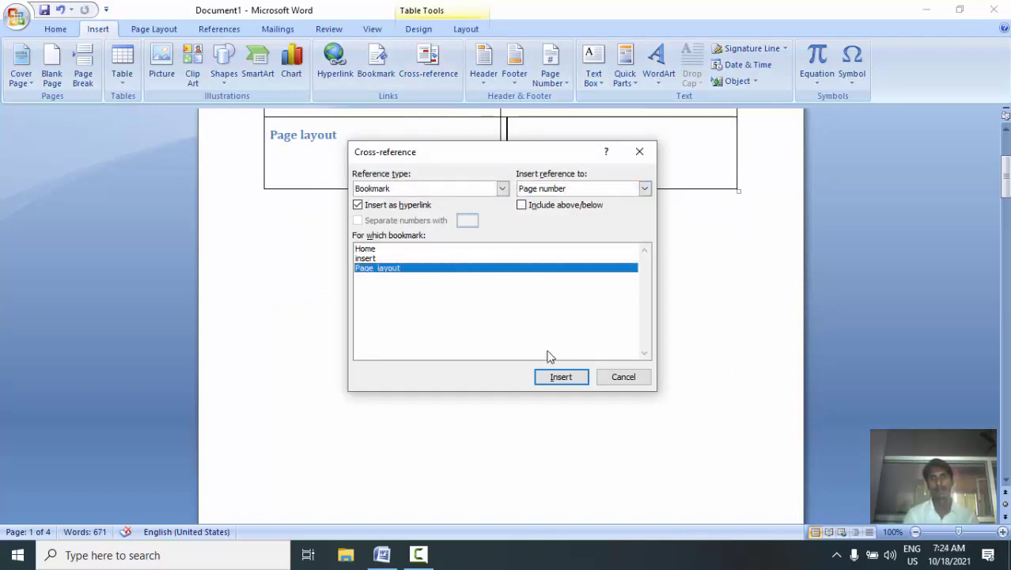
pyautogui.click(560, 377)
pyautogui.click(625, 376)
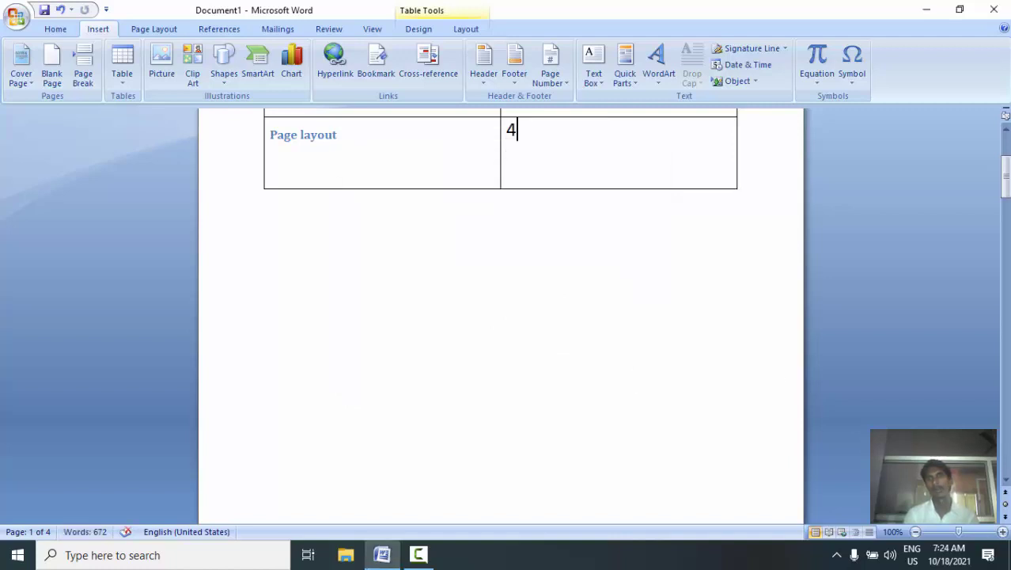
pyautogui.moveTo(1007, 176); pyautogui.dragTo(1006, 142)
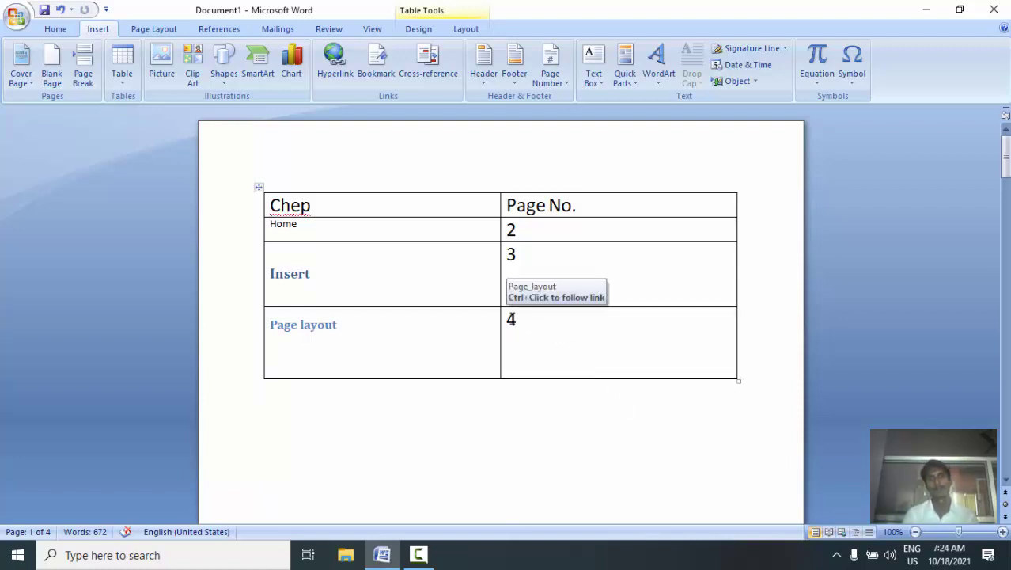
# Test the 4 and Page layout links, each jumping to the Page layout heading.
pyautogui.keyDown('ctrl'); pyautogui.click(512, 323); pyautogui.keyUp('ctrl')
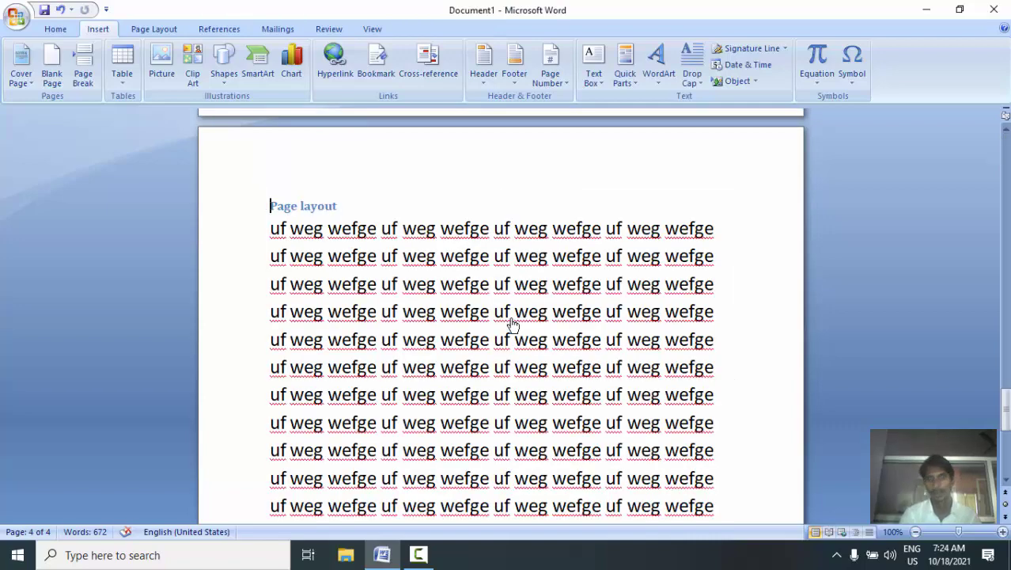
pyautogui.hotkey('ctrl', 'Home')
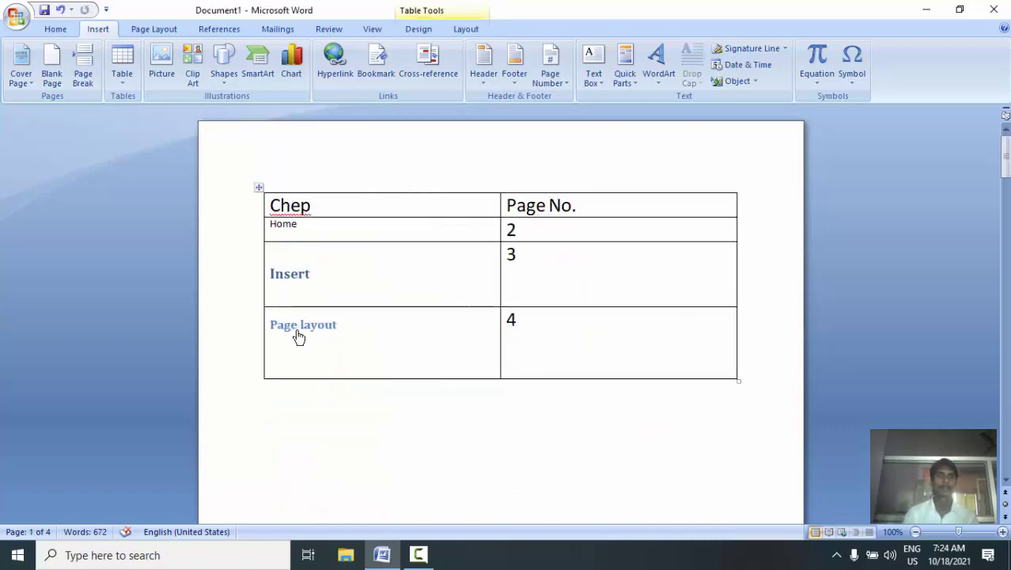
pyautogui.keyDown('ctrl'); pyautogui.click(298, 337); pyautogui.keyUp('ctrl')
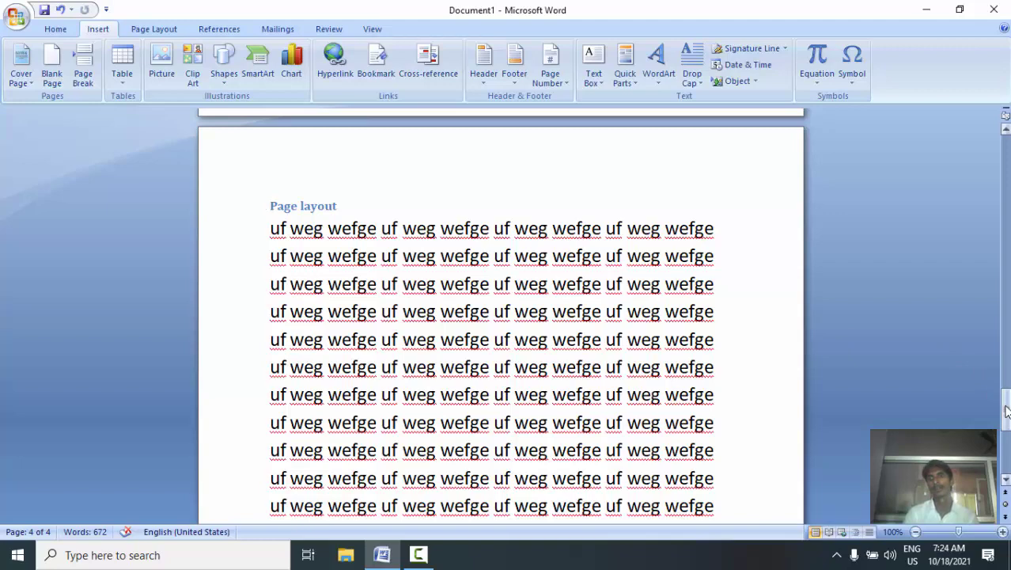
pyautogui.moveTo(1005, 407); pyautogui.dragTo(962, 131)
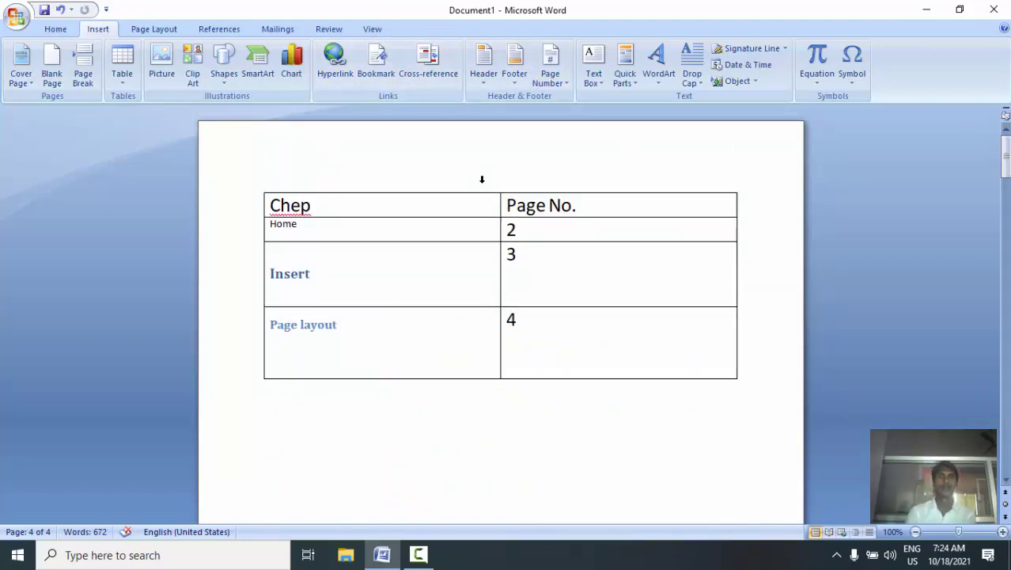
# Close Word, choosing No so Document1's changes are discarded.
pyautogui.click(259, 188)
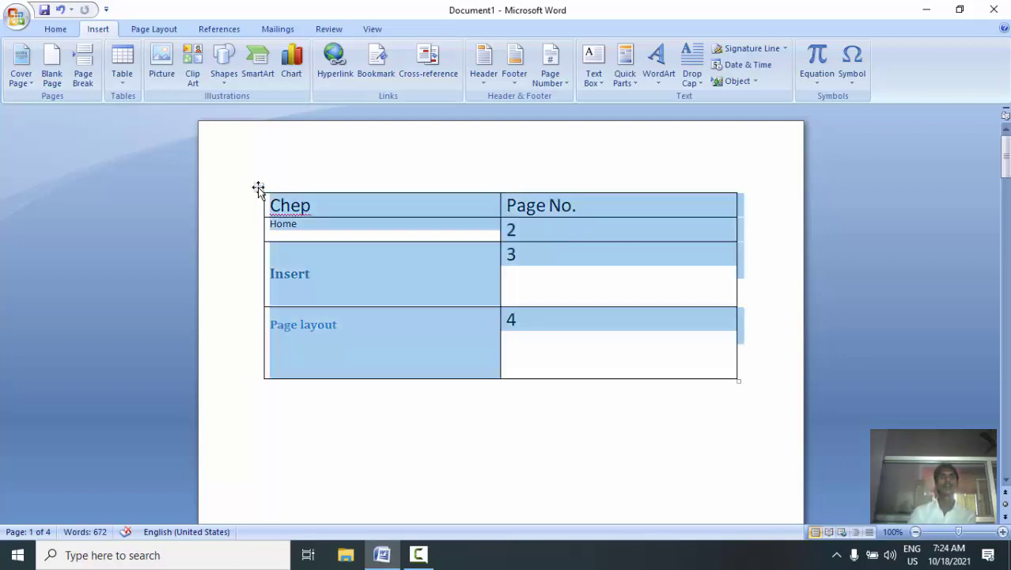
pyautogui.click(842, 281)
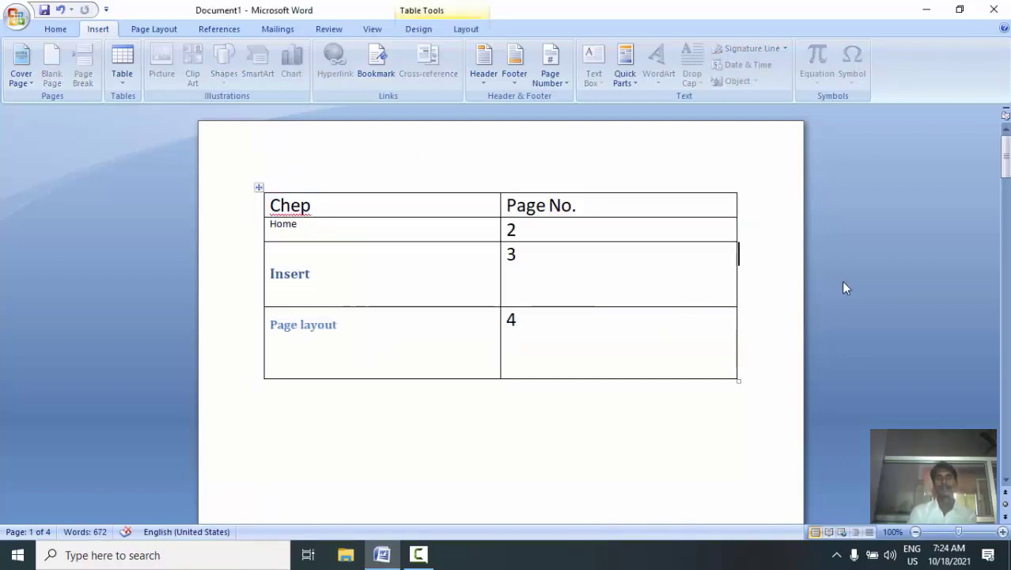
pyautogui.click(996, 11)
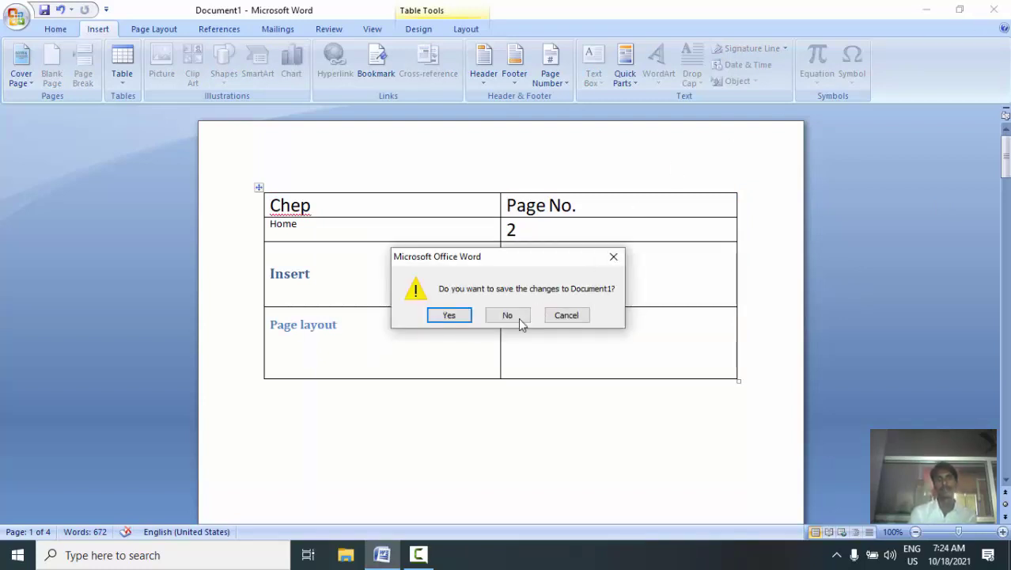
pyautogui.click(507, 316)
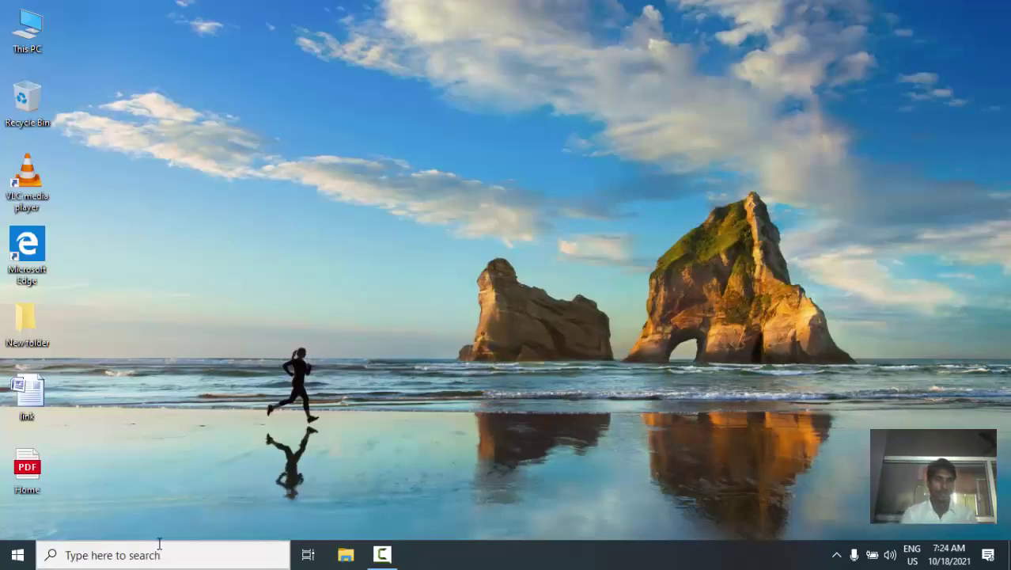
# Launch Word through a 'winword' search and show the Insert tab of the new document.
pyautogui.click(159, 545)
pyautogui.write('winword')
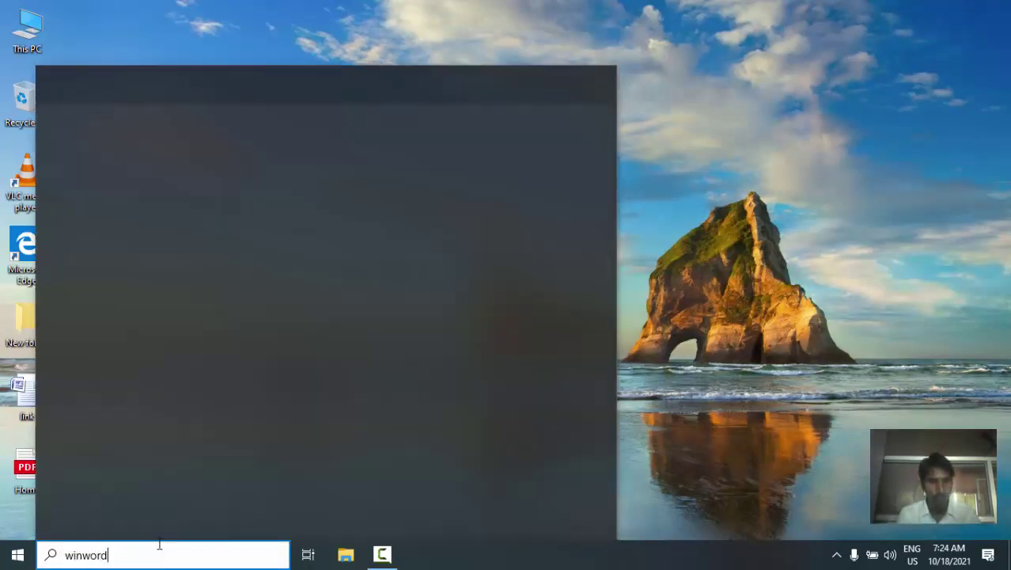
pyautogui.press('Return')
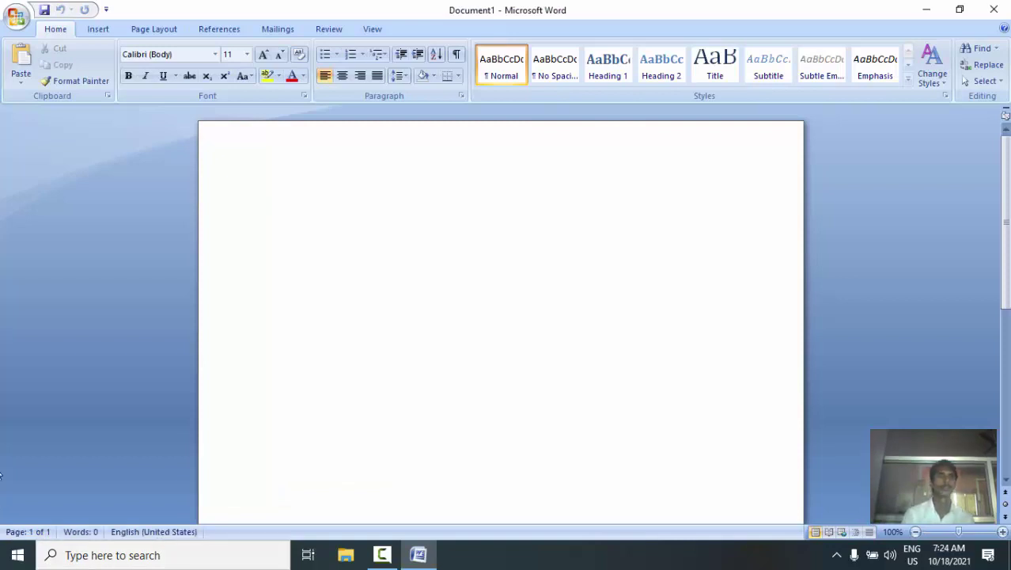
pyautogui.click(95, 30)
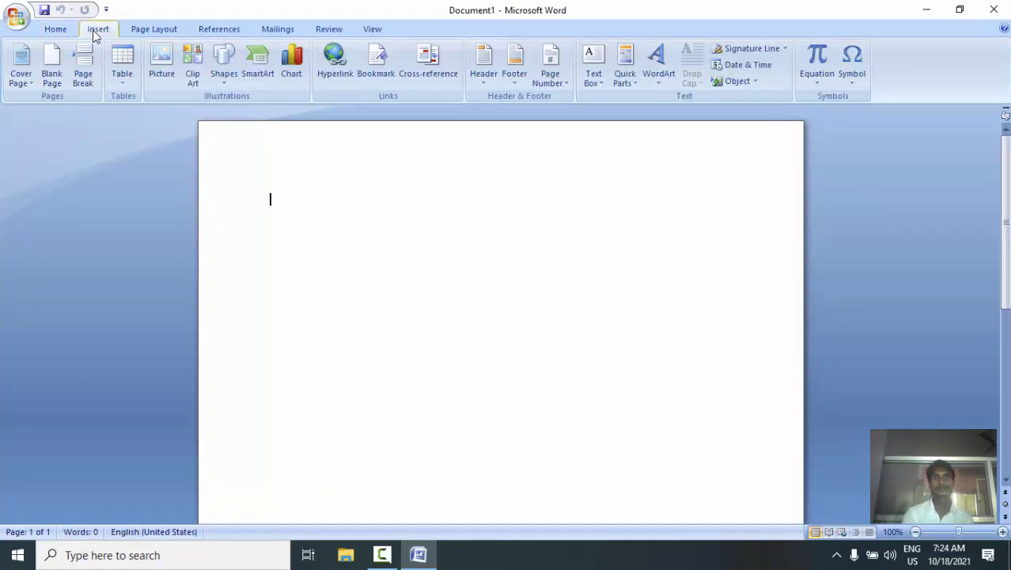
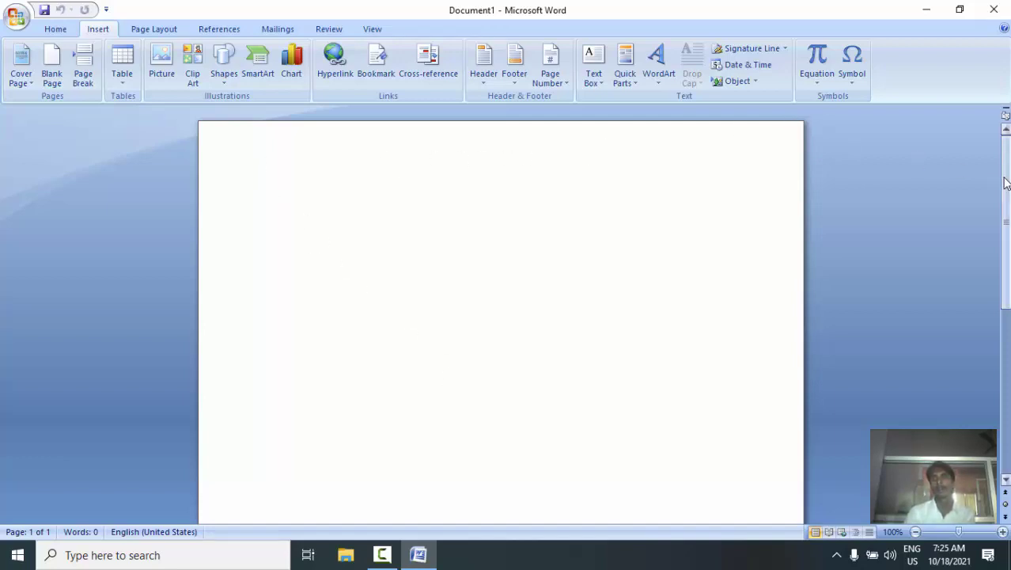
# Put the placeholder text 'wjfbekjfa' in the page header.
pyautogui.moveTo(1000, 175); pyautogui.dragTo(1003, 340)
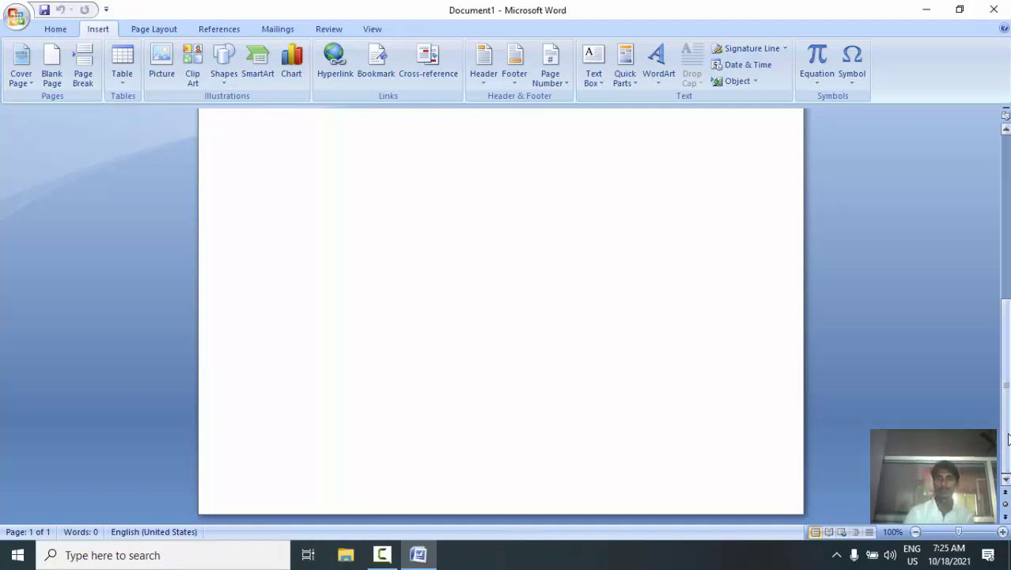
pyautogui.moveTo(1004, 387); pyautogui.dragTo(1005, 218)
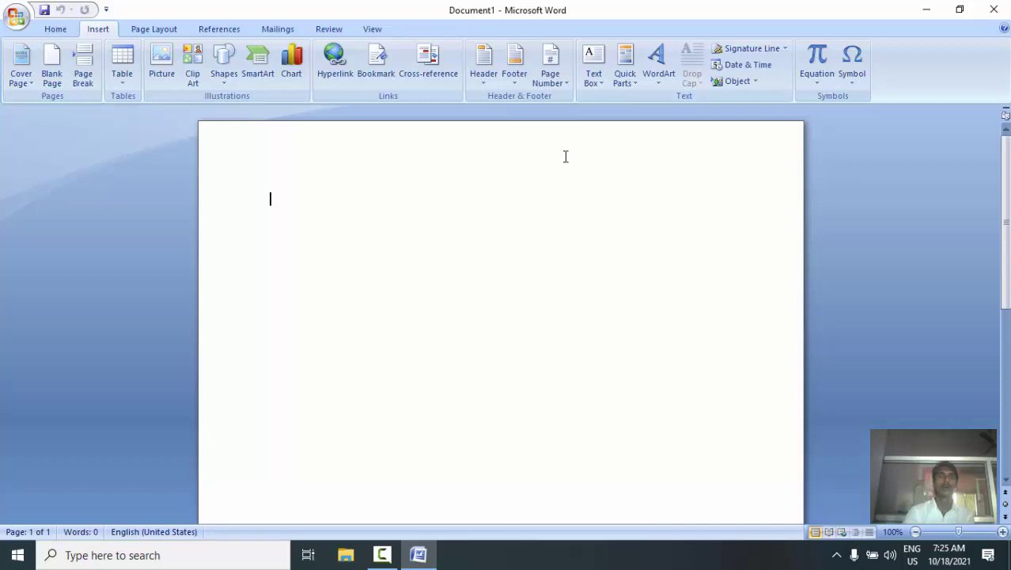
pyautogui.scroll(-10, 569, 395)
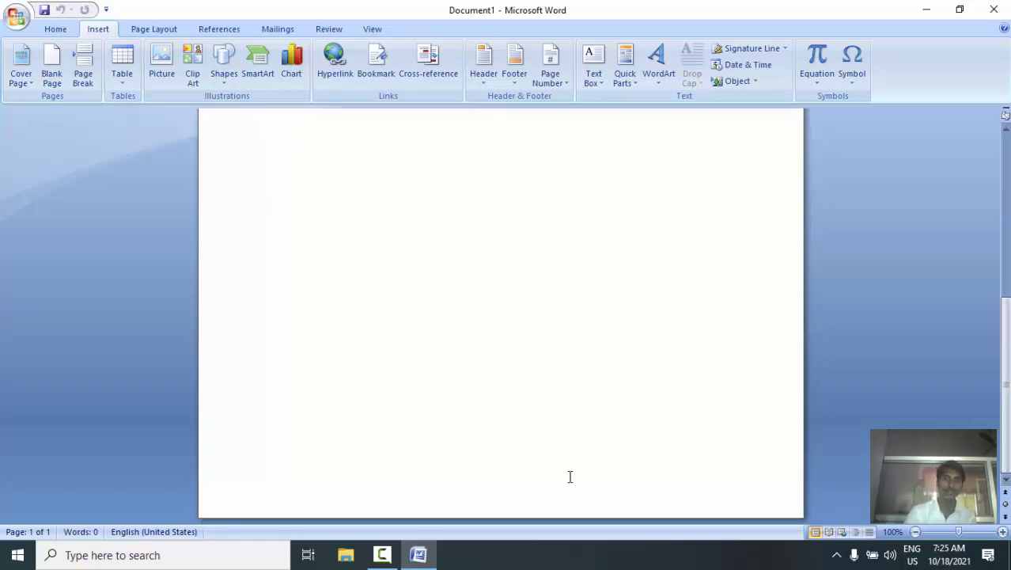
pyautogui.moveTo(1005, 385); pyautogui.dragTo(1004, 215)
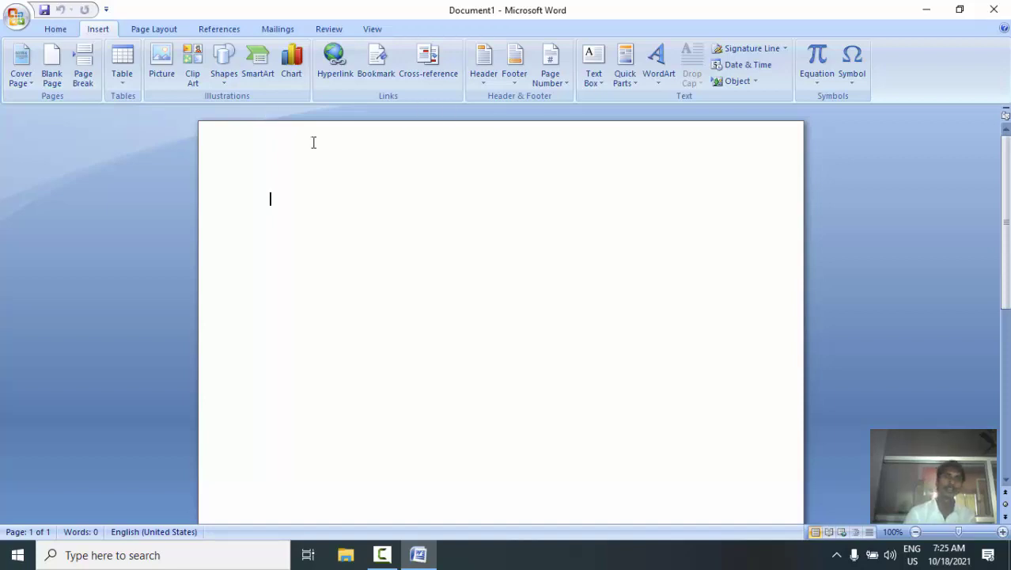
pyautogui.doubleClick(363, 146)
pyautogui.write('wjfbekjfa')
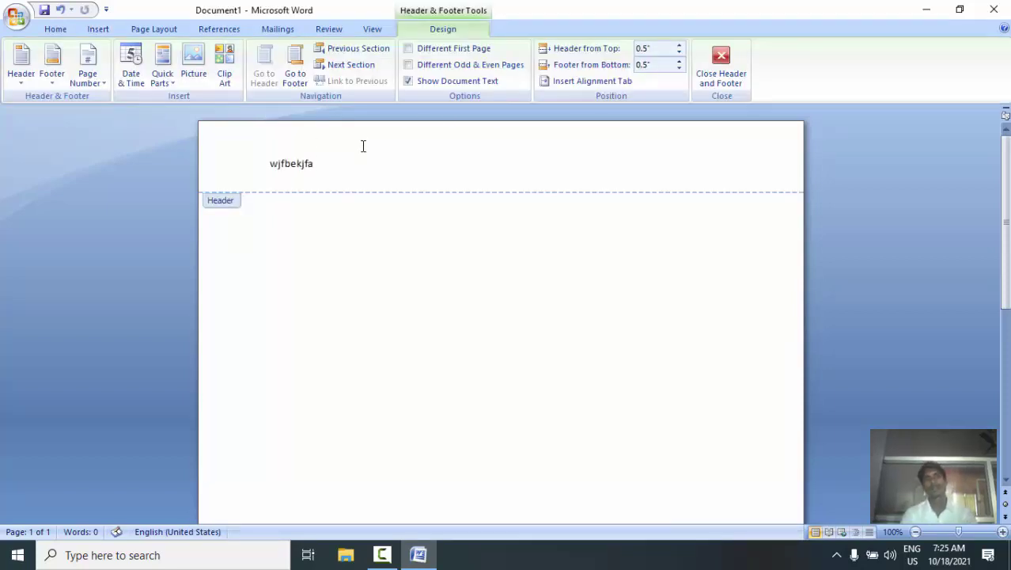
pyautogui.press('Escape')
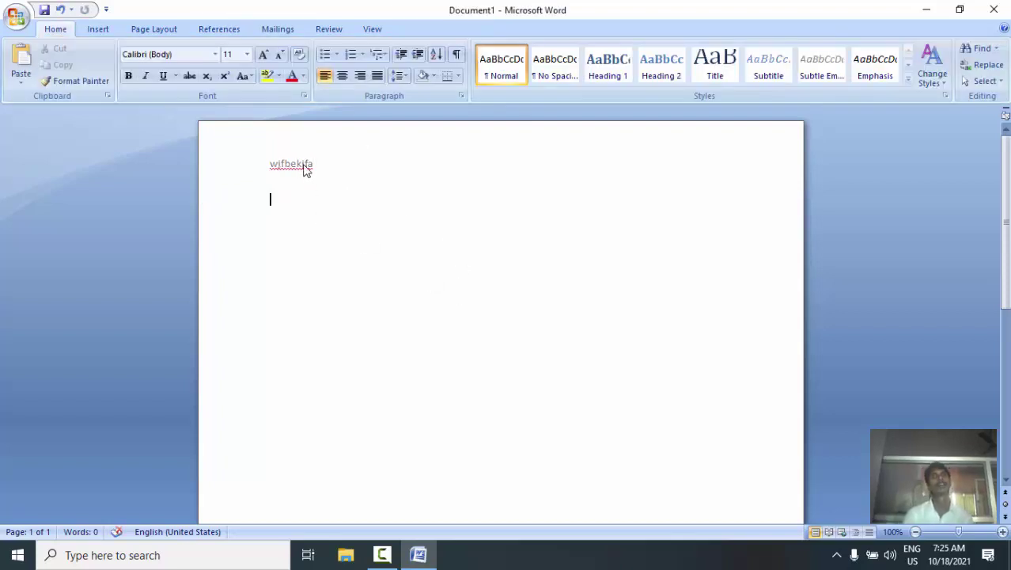
# Insert page breaks with Ctrl+Enter until the document reaches nine pages.
pyautogui.hotkey('ctrl', 'Return')
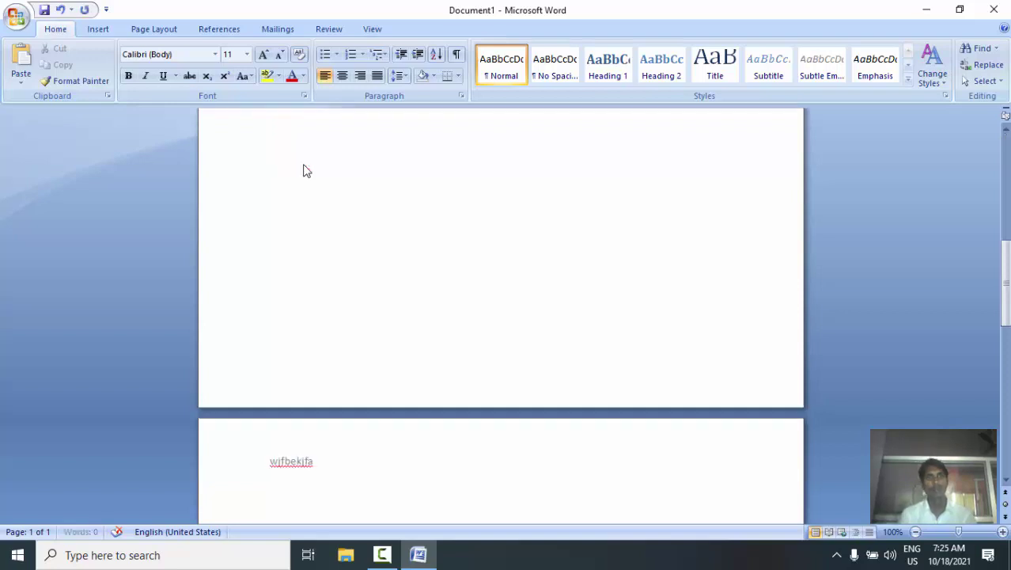
pyautogui.hotkey('ctrl', 'Return')
pyautogui.hotkey('ctrl', 'Return')
pyautogui.hotkey('ctrl', 'Return')
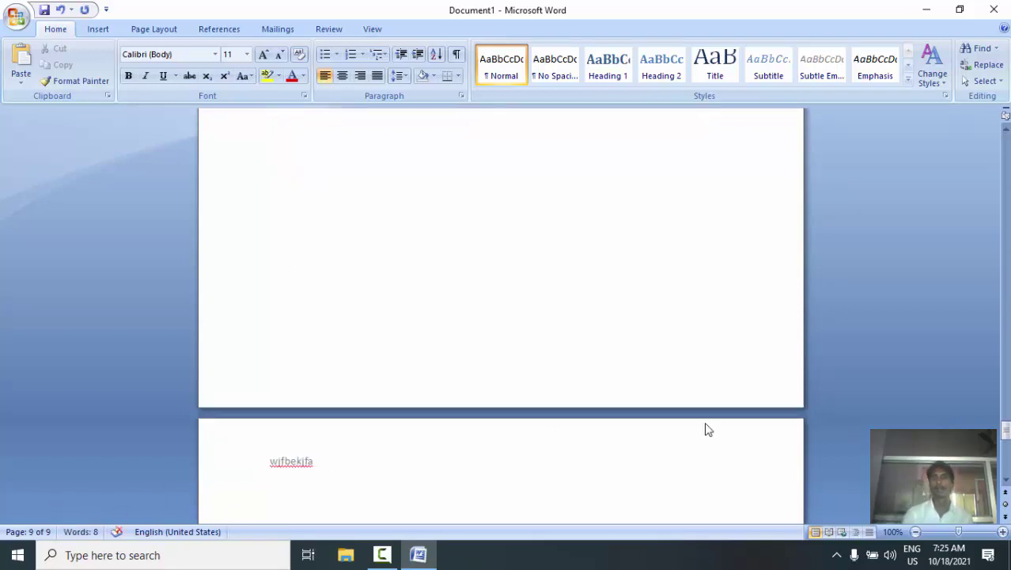
pyautogui.moveTo(1006, 432); pyautogui.dragTo(1006, 365)
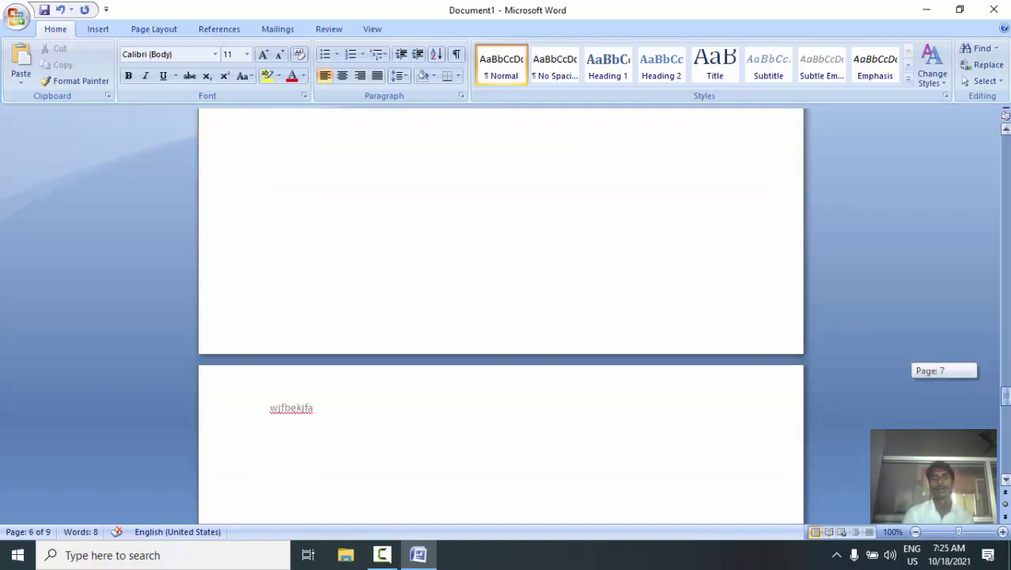
pyautogui.moveTo(1005, 375); pyautogui.dragTo(1005, 396)
pyautogui.scroll(-5, 445, 295)
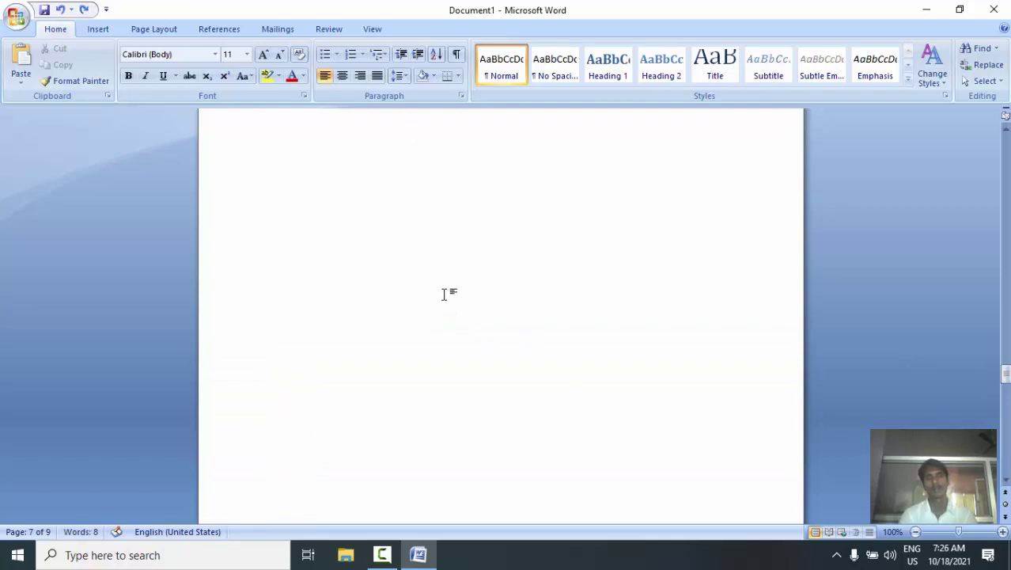
pyautogui.moveTo(1006, 383); pyautogui.dragTo(1005, 396)
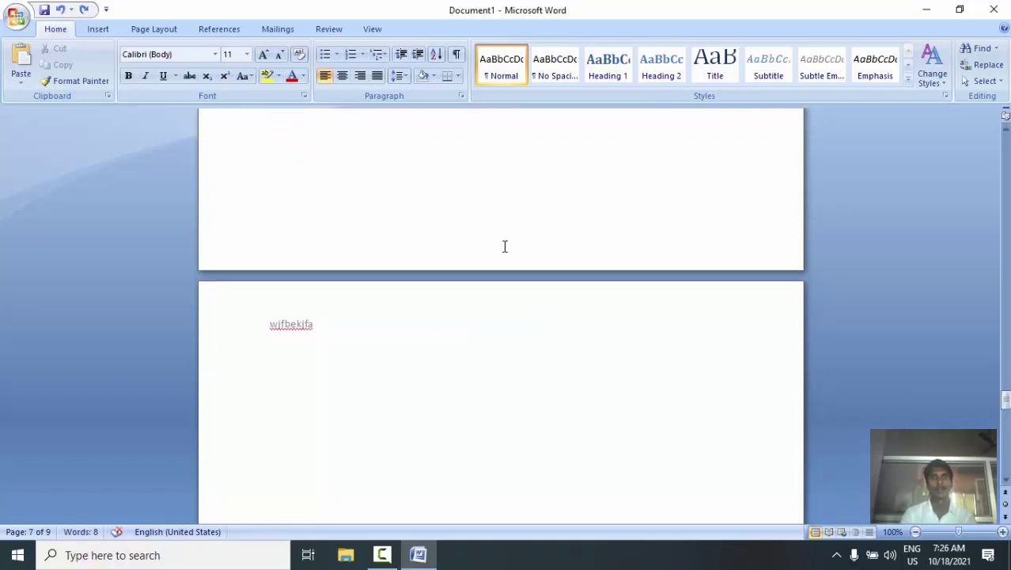
# Add 'sklvnsjvbsdkvbdsk' to the footer and close header and footer editing.
pyautogui.doubleClick(504, 246)
pyautogui.write('skl')
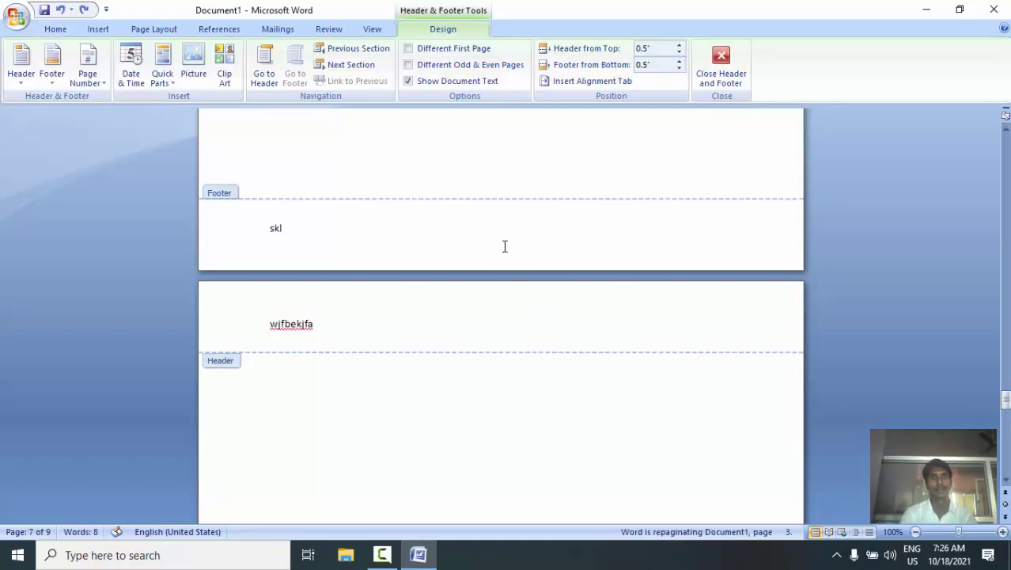
pyautogui.write('vnsjvbsdkvbdsk')
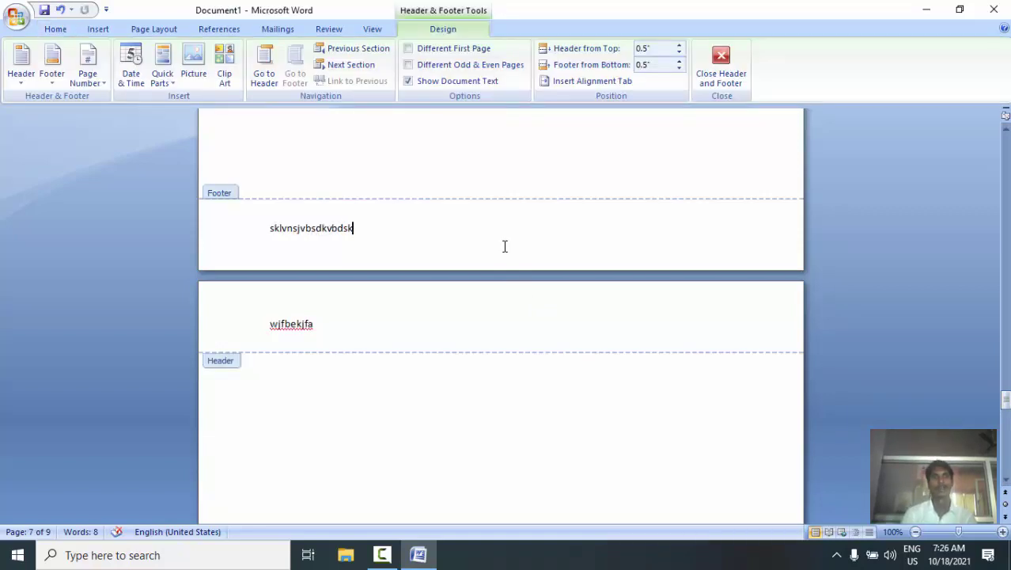
pyautogui.press('Return')
pyautogui.press('BackSpace')
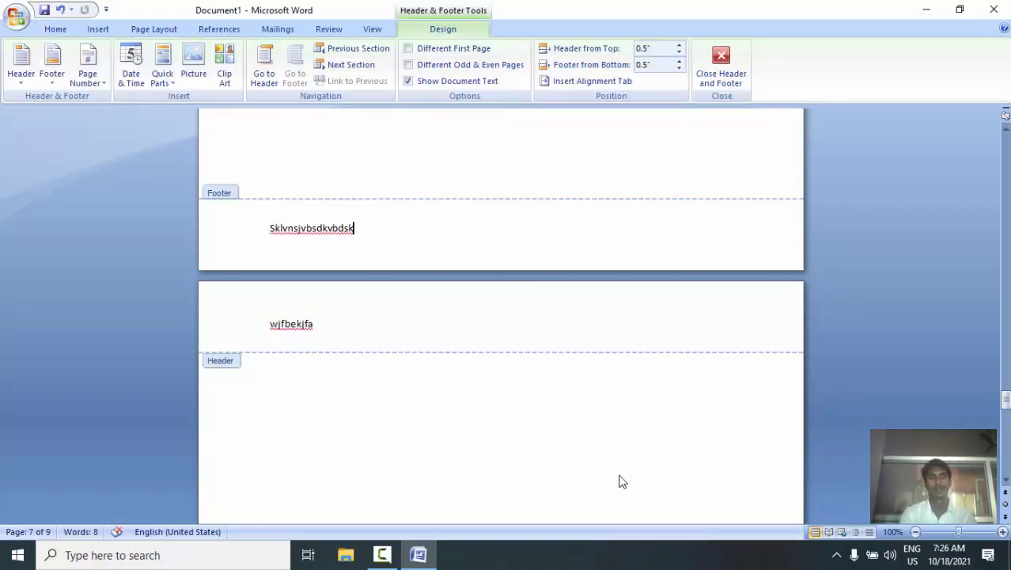
pyautogui.click(721, 71)
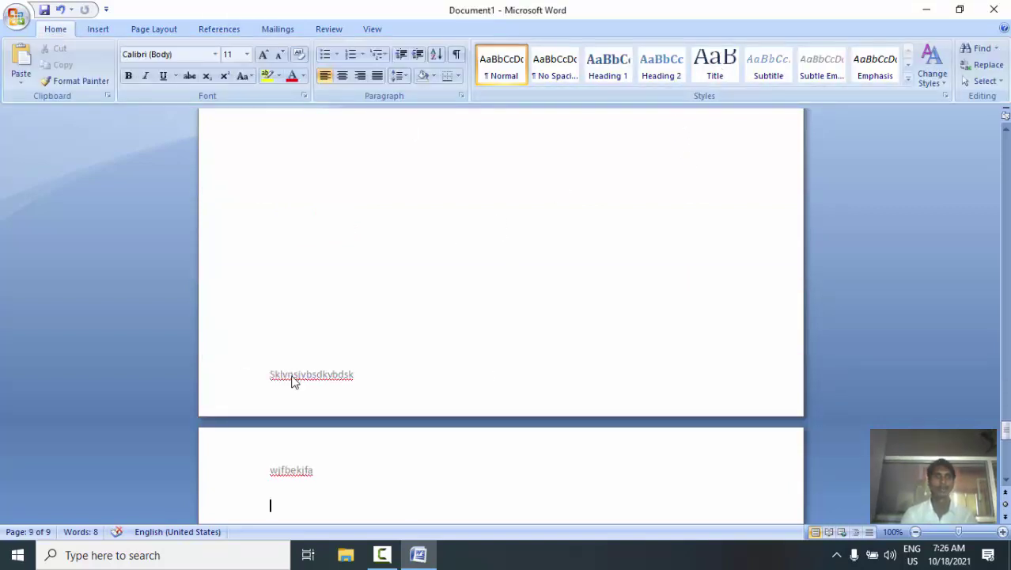
pyautogui.moveTo(999, 432); pyautogui.dragTo(1001, 237)
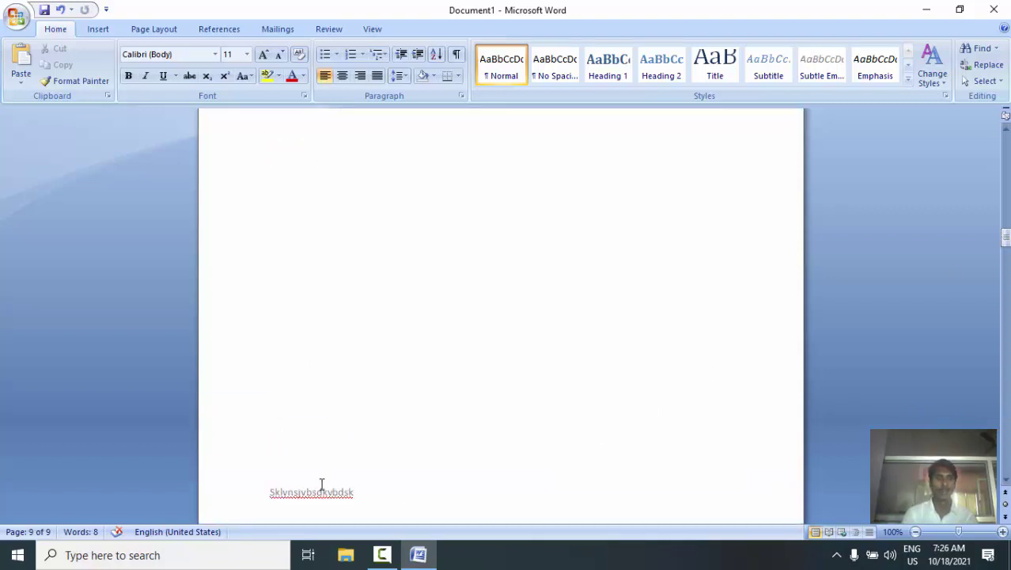
pyautogui.moveTo(1005, 238); pyautogui.dragTo(1004, 242)
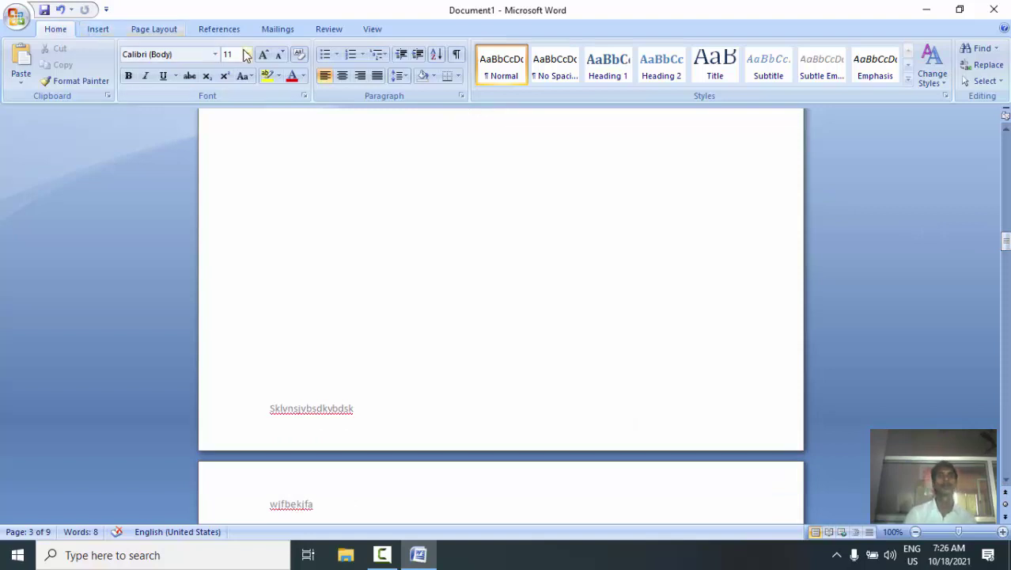
pyautogui.hotkey('ctrl', 'Home')
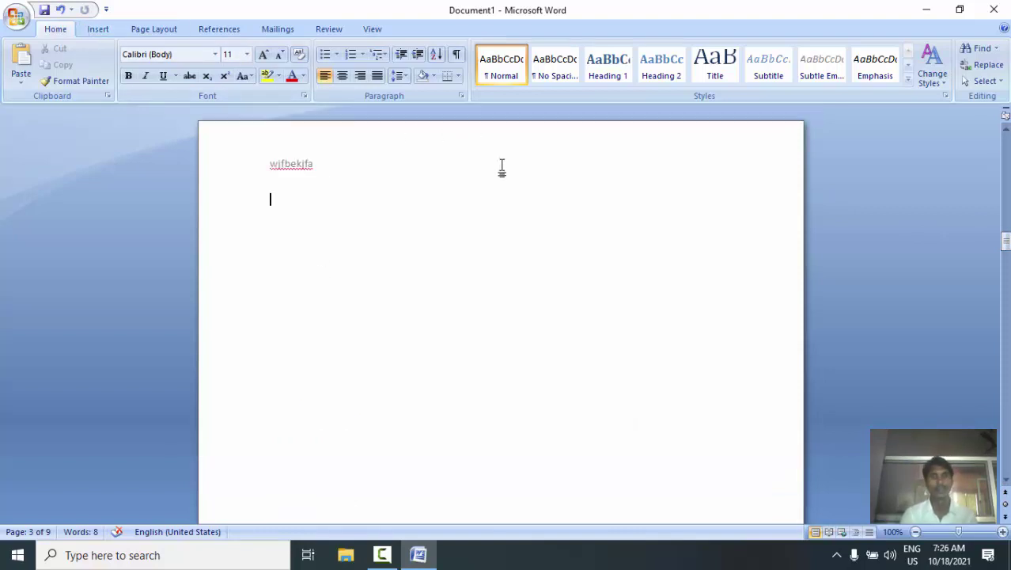
# Delete all the text from the page 1 header.
pyautogui.doubleClick(342, 165)
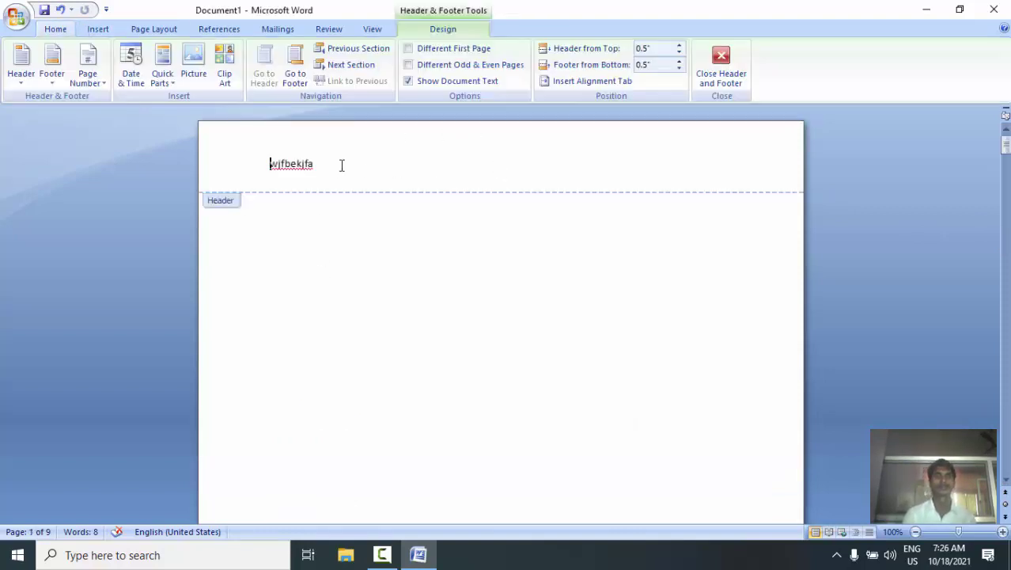
pyautogui.click(150, 32)
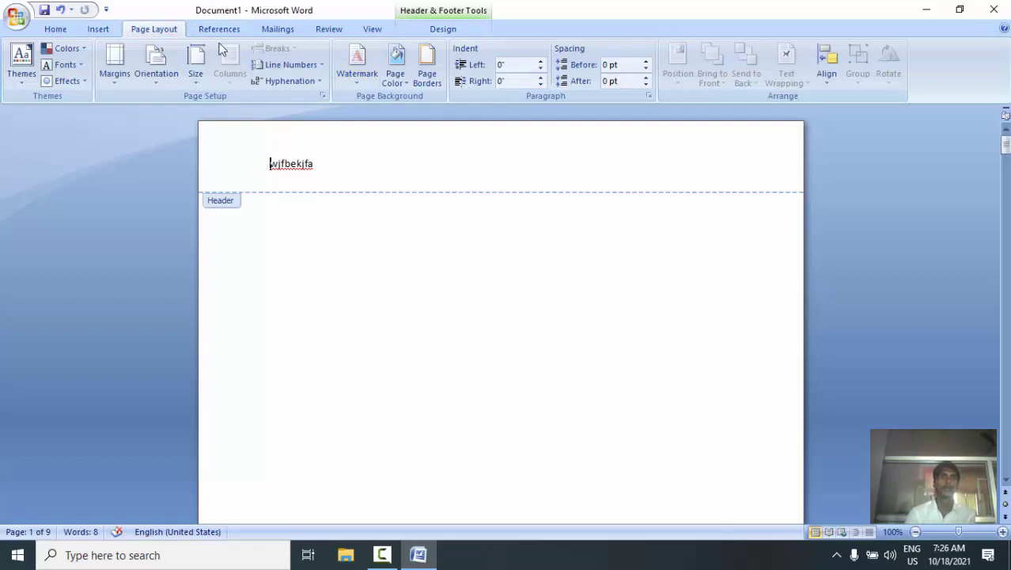
pyautogui.click(103, 30)
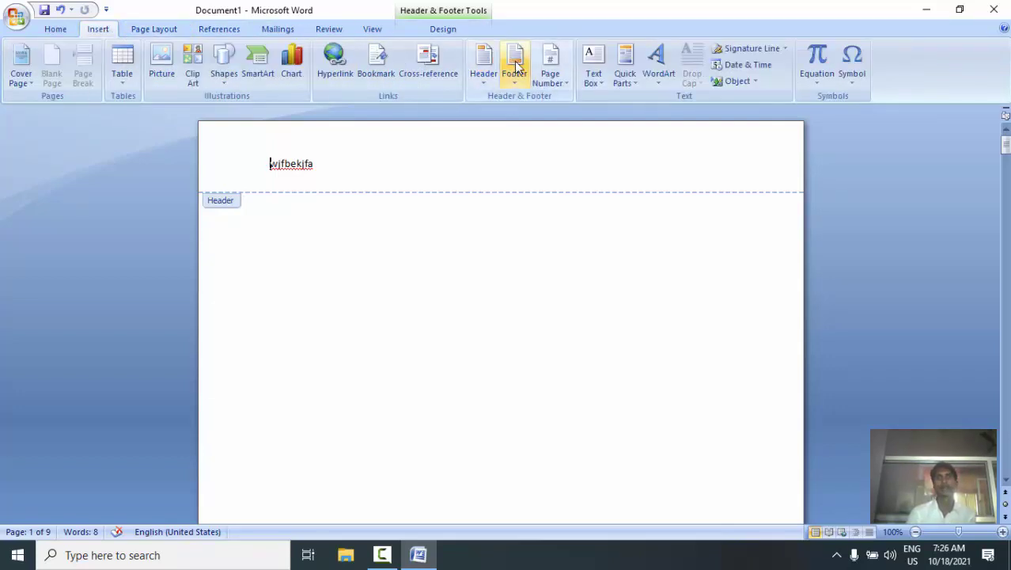
pyautogui.click(480, 54)
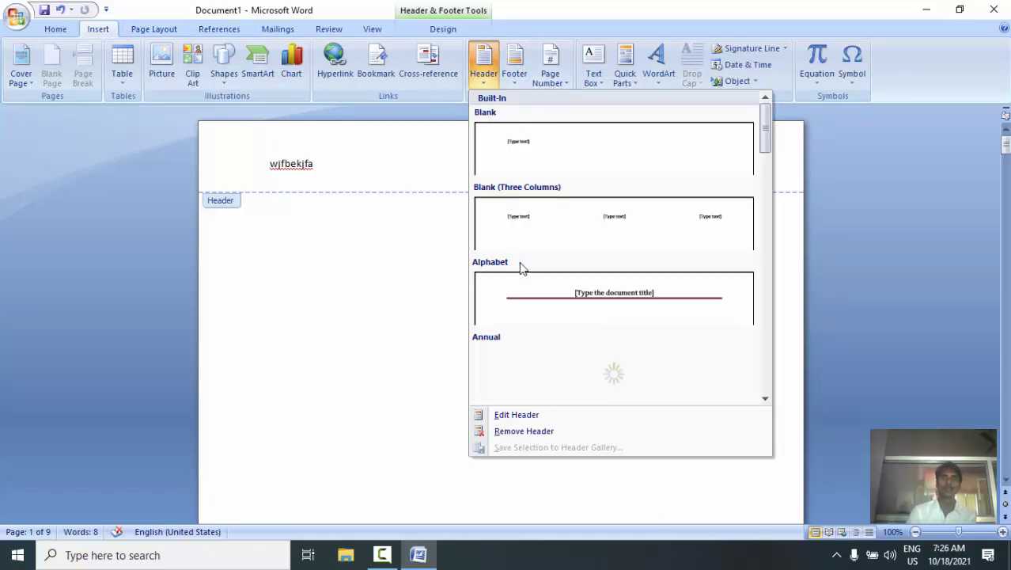
pyautogui.click(461, 269)
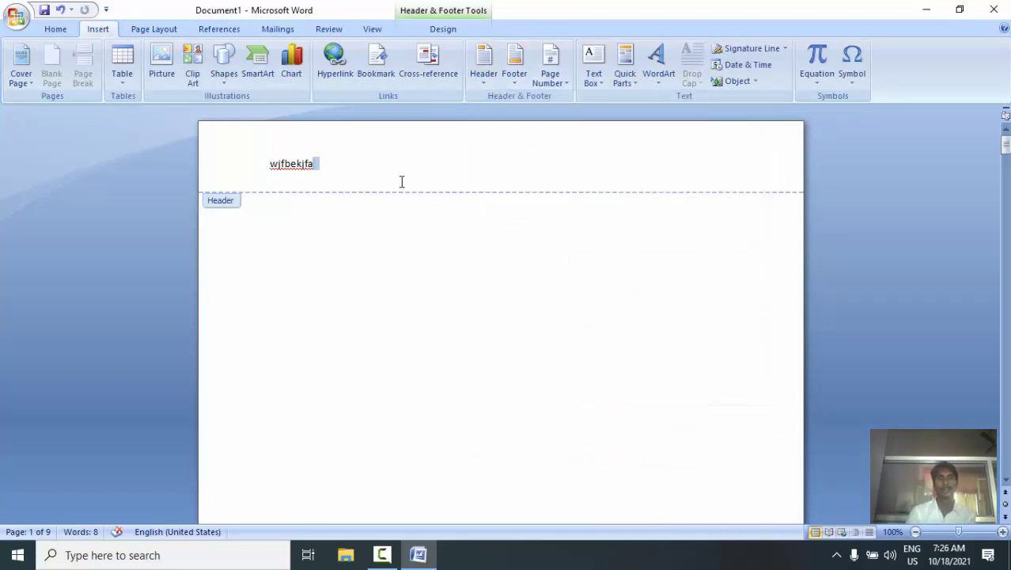
pyautogui.hotkey('ctrl', 'a')
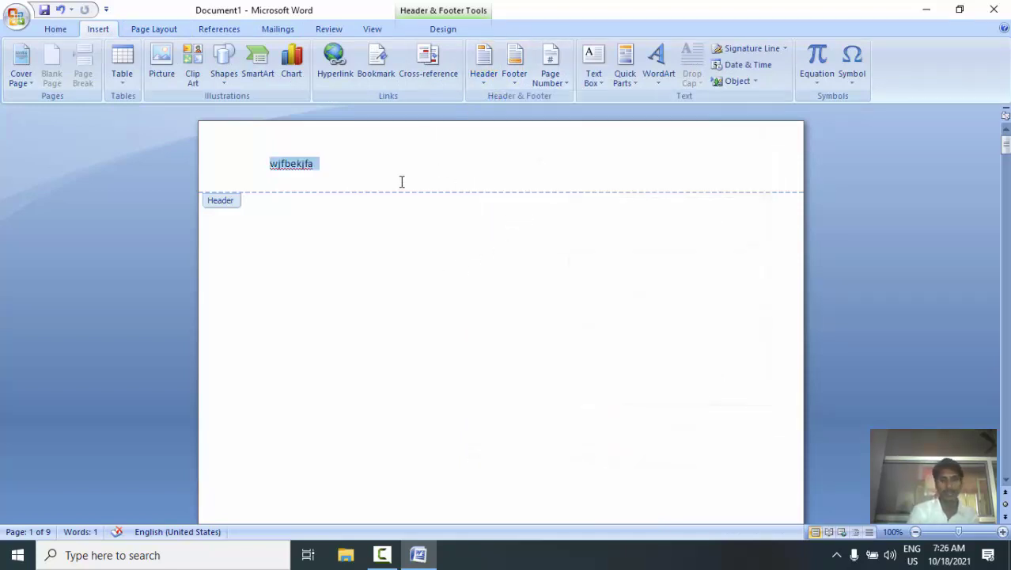
pyautogui.press('Delete')
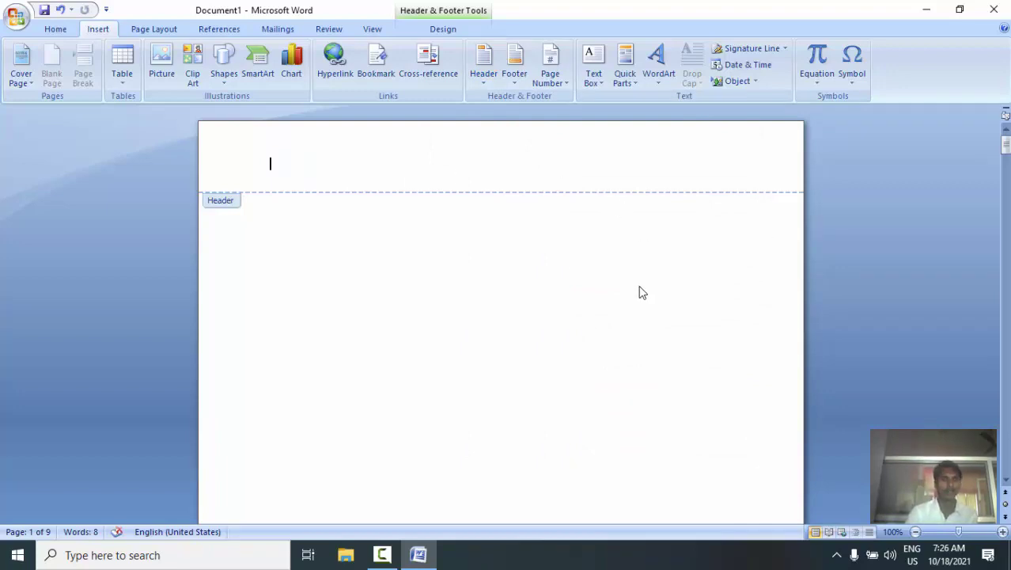
pyautogui.press('Escape')
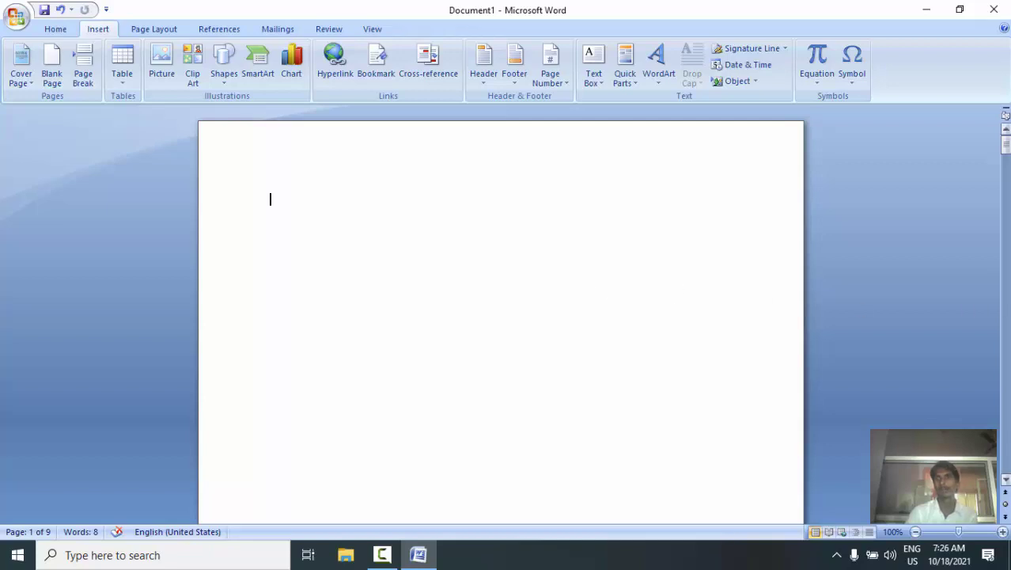
# Delete the footer text and close header and footer editing.
pyautogui.hotkey('ctrl', 'pagedown')
pyautogui.hotkey('ctrl', 'pagedown')
pyautogui.hotkey('ctrl', 'pagedown')
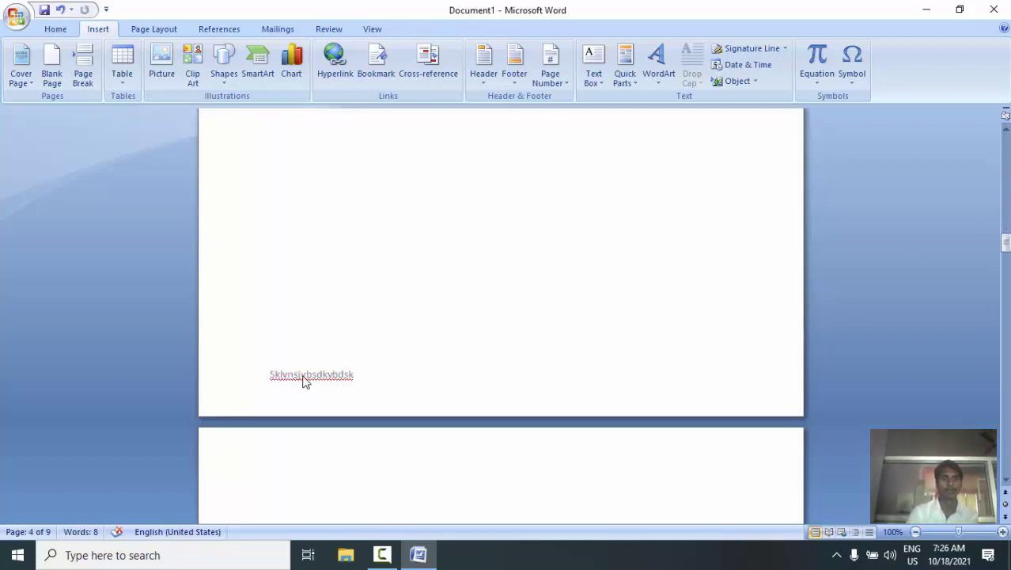
pyautogui.doubleClick(304, 376)
pyautogui.tripleClick(304, 375)
pyautogui.press('Delete')
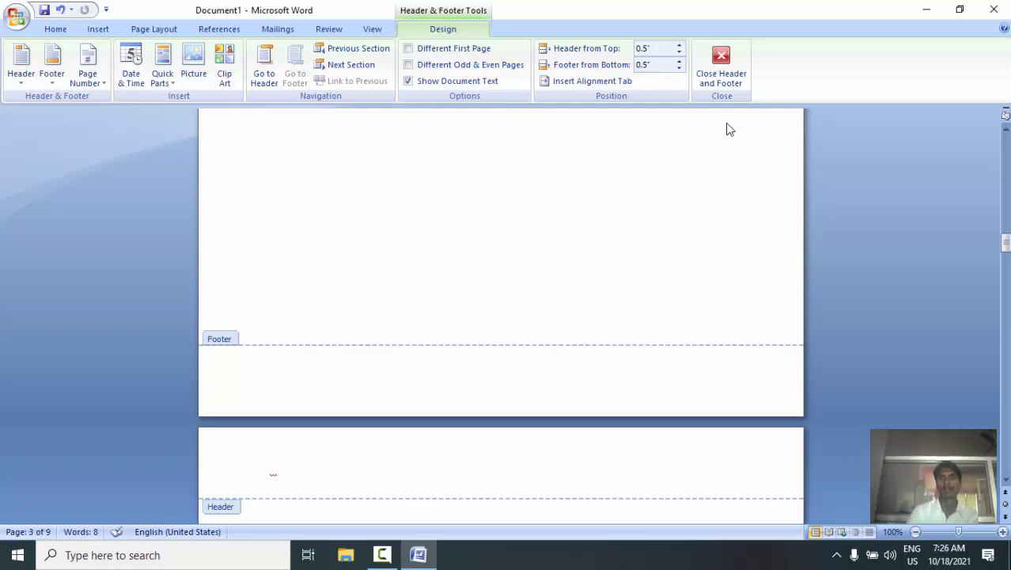
pyautogui.click(722, 67)
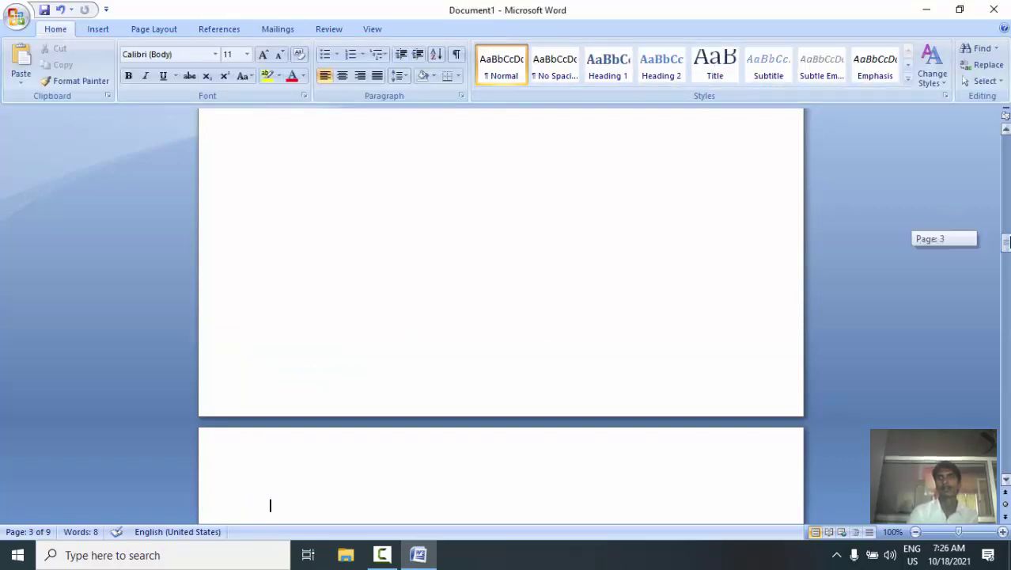
pyautogui.scroll(10, 269, 503)
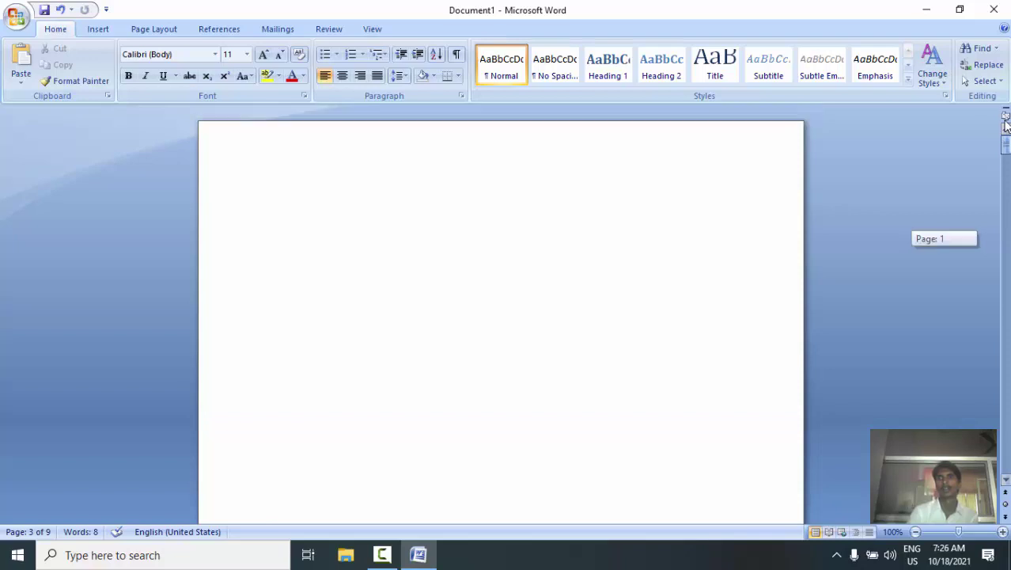
pyautogui.click(99, 33)
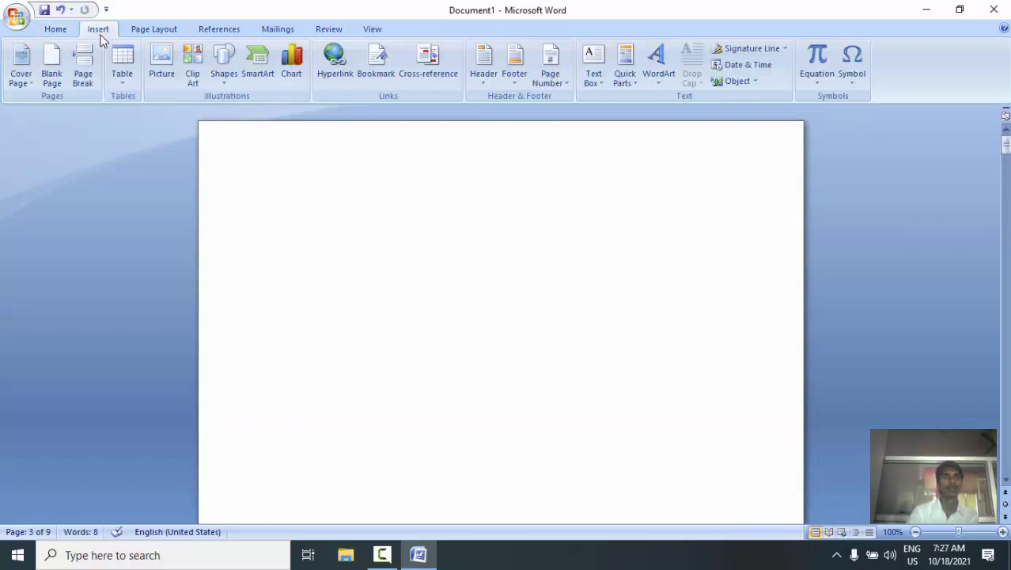
# Apply the built-in Annual header with title and [Year] placeholders, then close header editing.
pyautogui.click(484, 73)
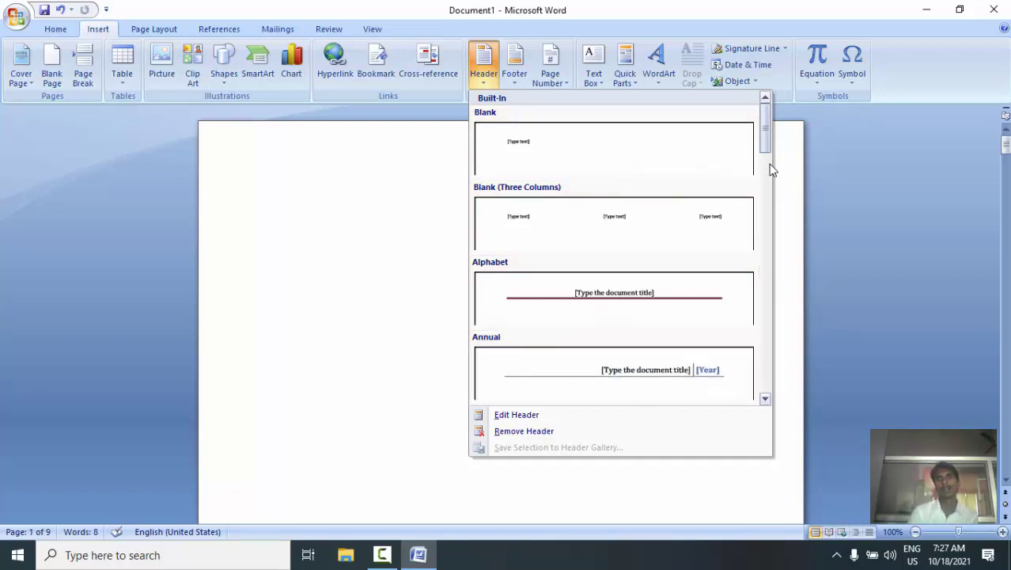
pyautogui.moveTo(764, 133)
pyautogui.mouseDown()
pyautogui.moveTo(771, 258)
pyautogui.moveTo(771, 184)
pyautogui.mouseUp()
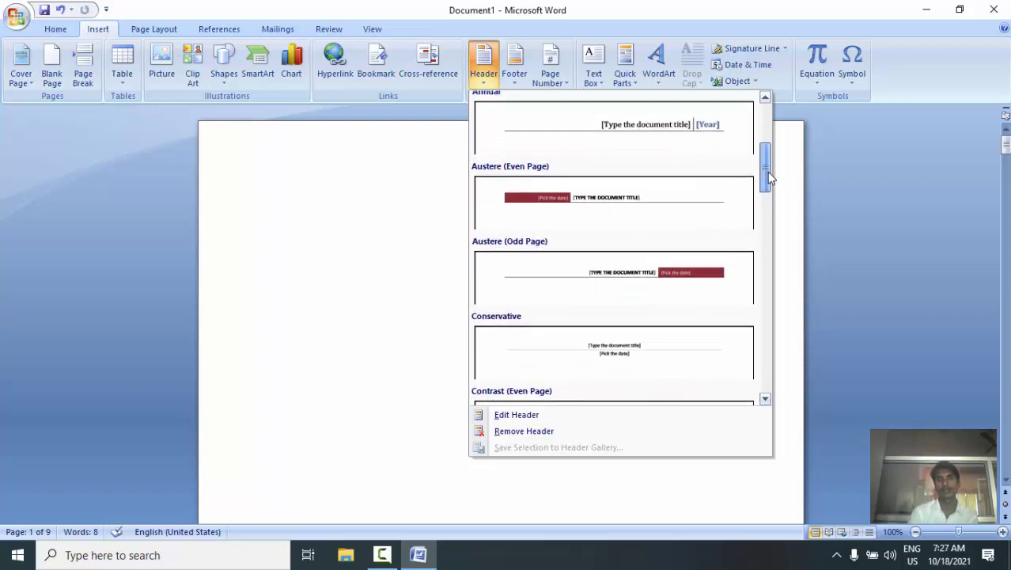
pyautogui.moveTo(771, 185); pyautogui.dragTo(767, 170)
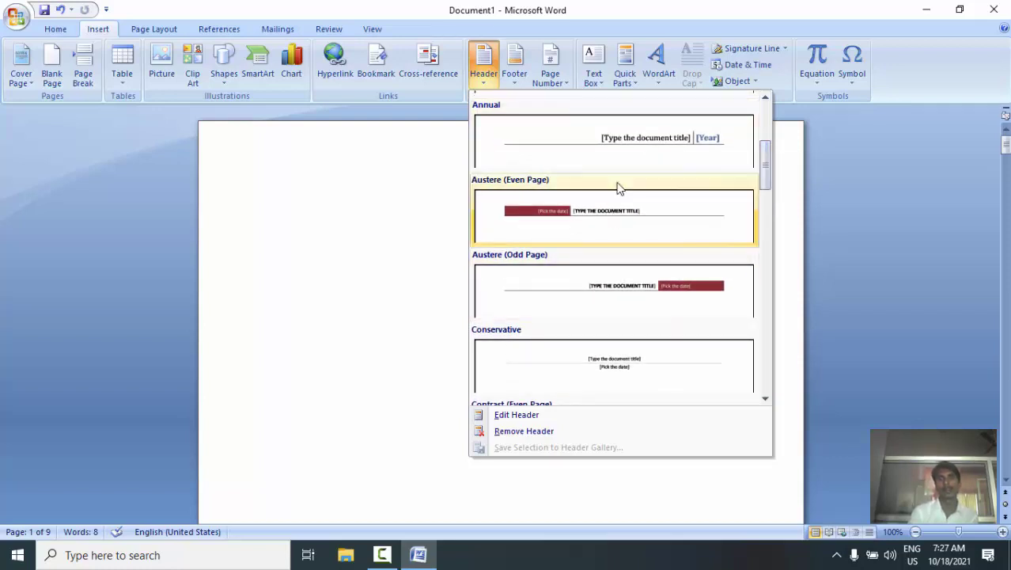
pyautogui.press('Escape')
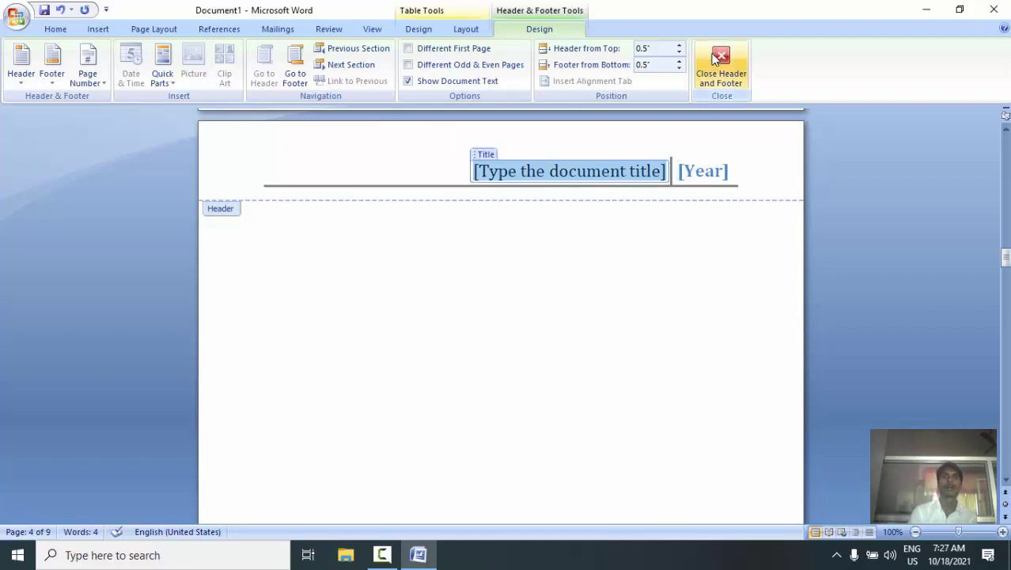
pyautogui.click(720, 77)
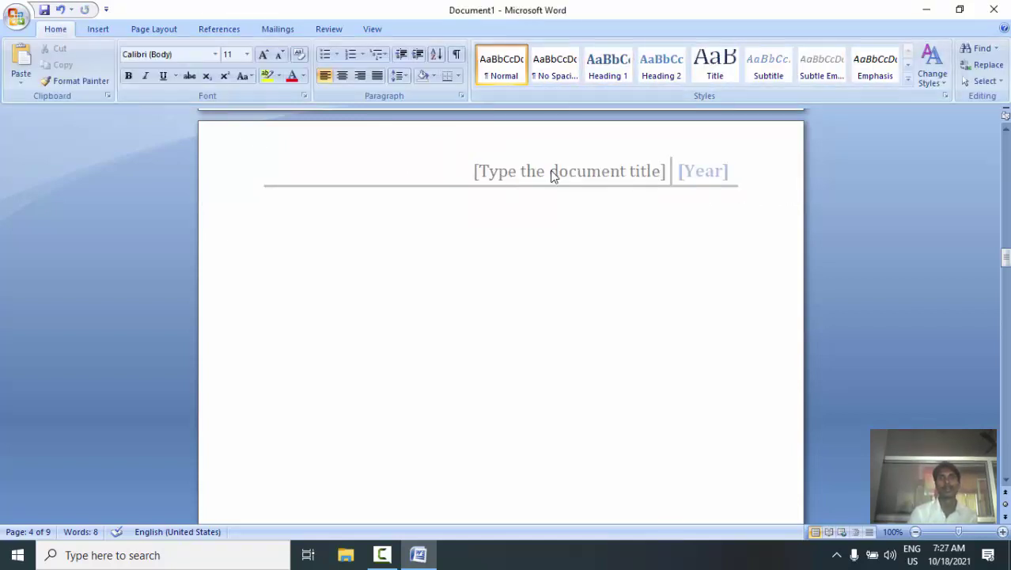
# Remove the Annual header using Insert > Header > Remove Header.
pyautogui.moveTo(1005, 258); pyautogui.dragTo(1004, 331)
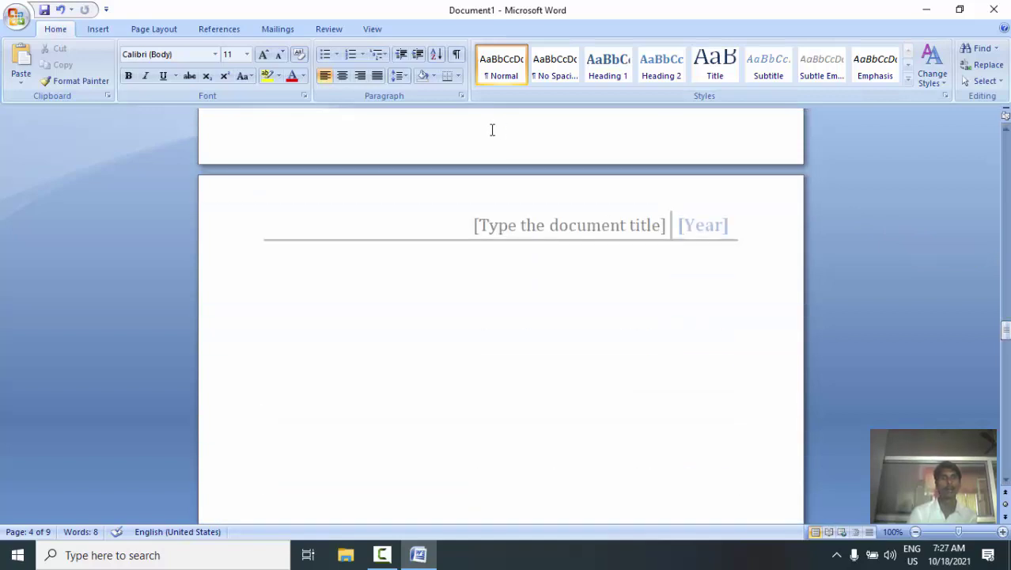
pyautogui.click(98, 29)
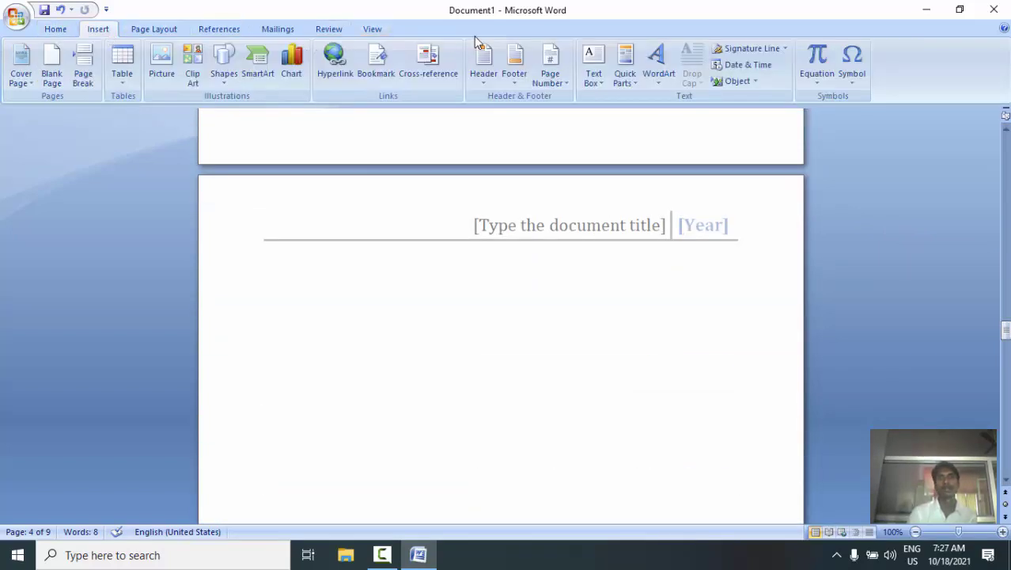
pyautogui.click(482, 61)
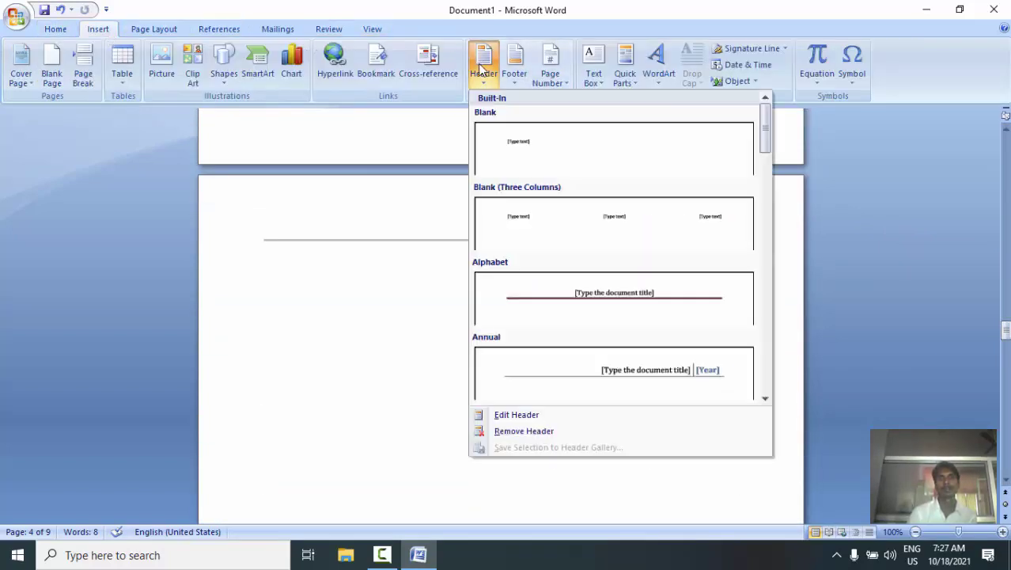
pyautogui.click(522, 431)
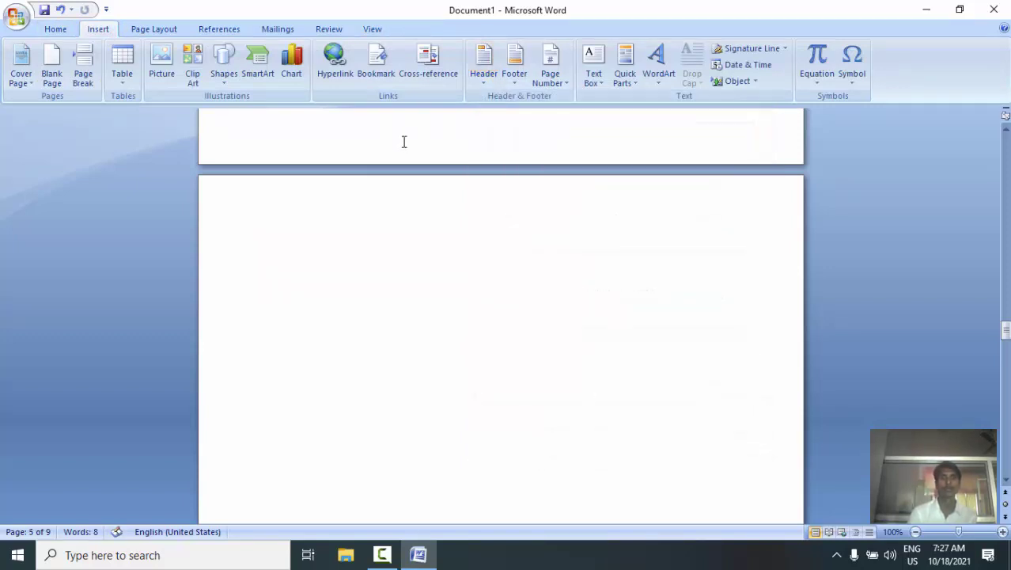
# Browse the Header gallery again and close it without choosing a design.
pyautogui.click(482, 65)
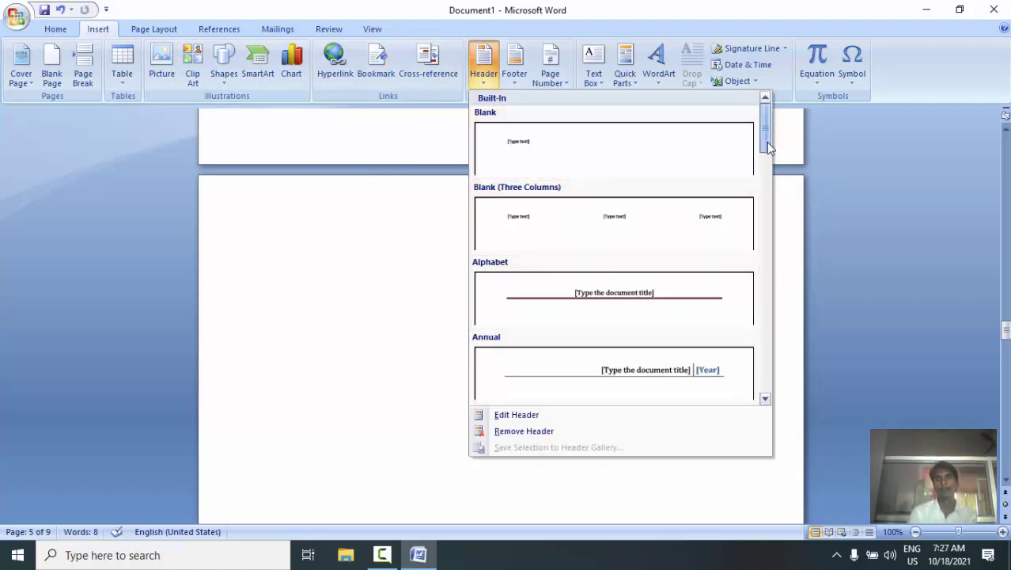
pyautogui.moveTo(765, 142)
pyautogui.mouseDown()
pyautogui.moveTo(766, 401)
pyautogui.moveTo(759, 269)
pyautogui.mouseUp()
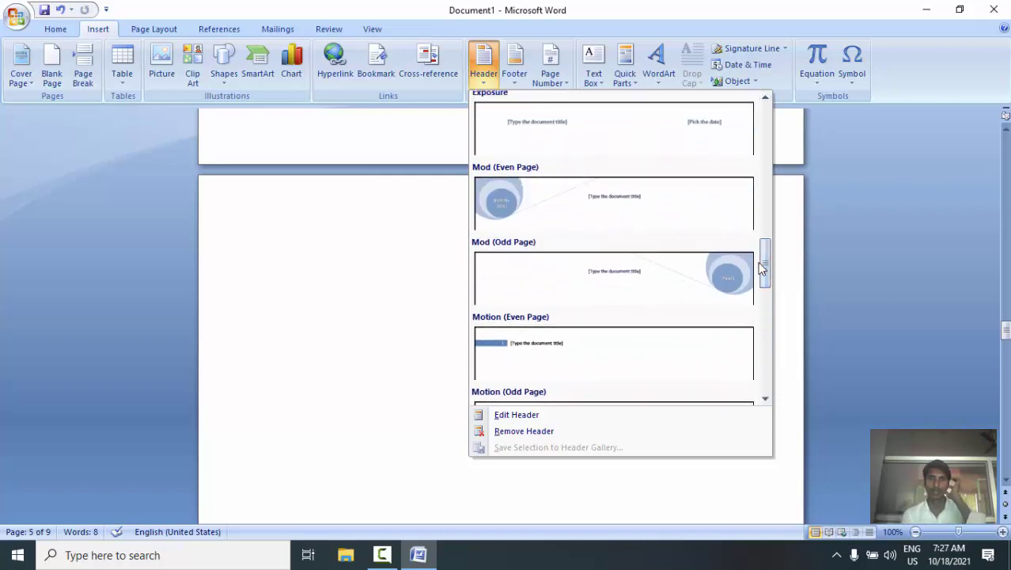
pyautogui.click(413, 279)
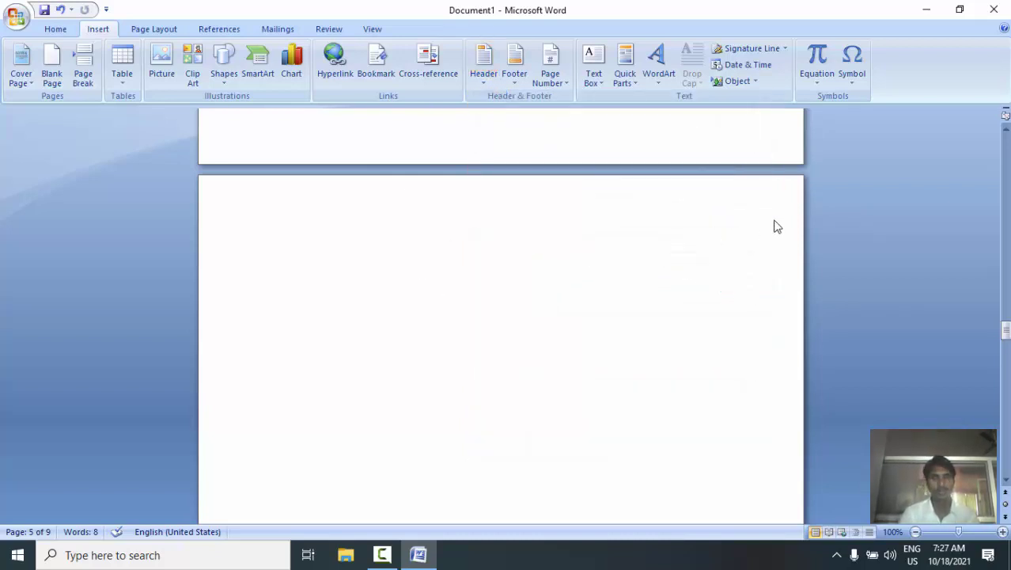
pyautogui.hotkey('ctrl', 'Home')
# Open page 1's empty header and browse the Header, Footer and Page Number galleries without inserting anything.
pyautogui.doubleClick(514, 144)
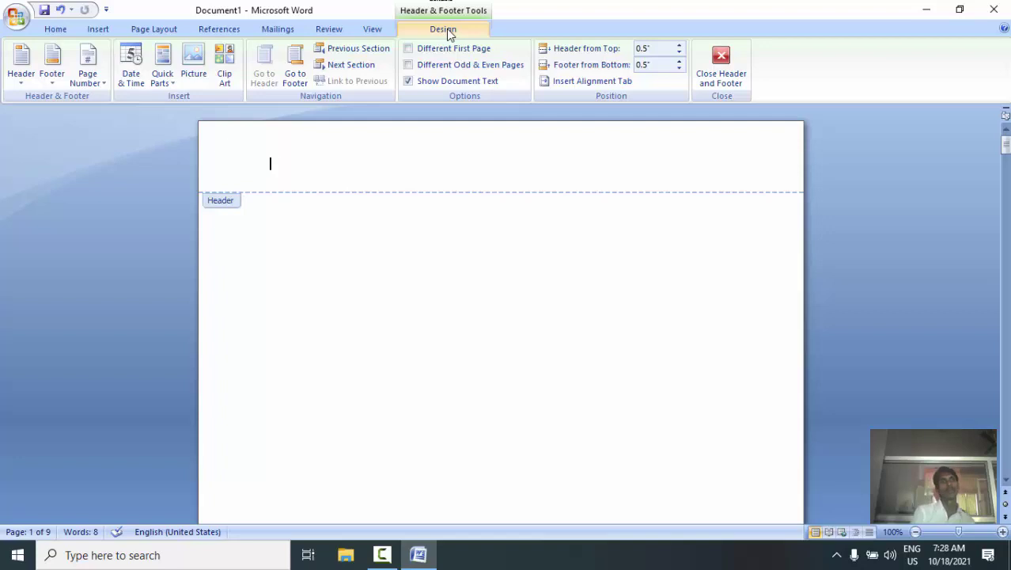
pyautogui.click(21, 62)
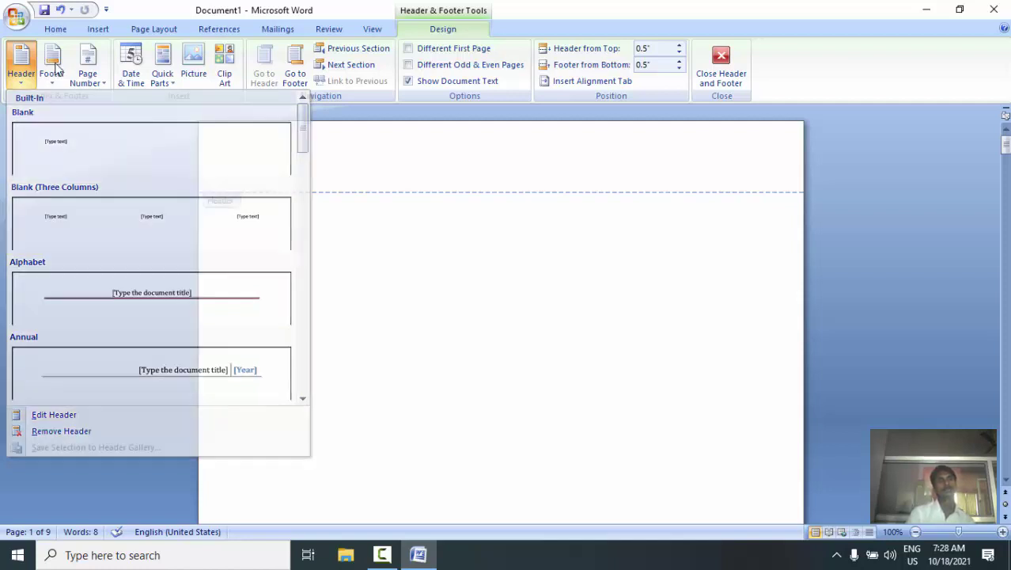
pyautogui.click(52, 70)
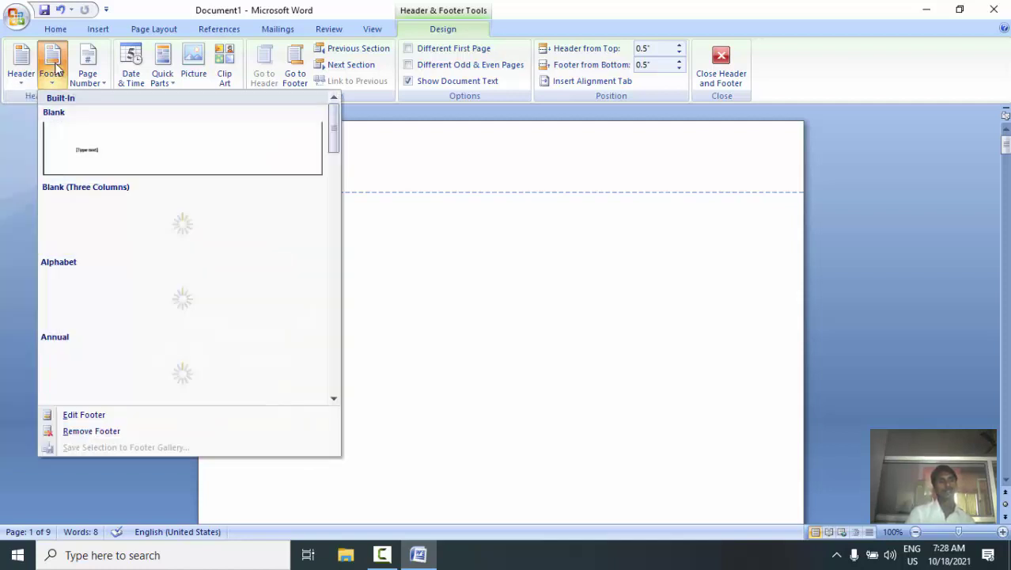
pyautogui.click(94, 86)
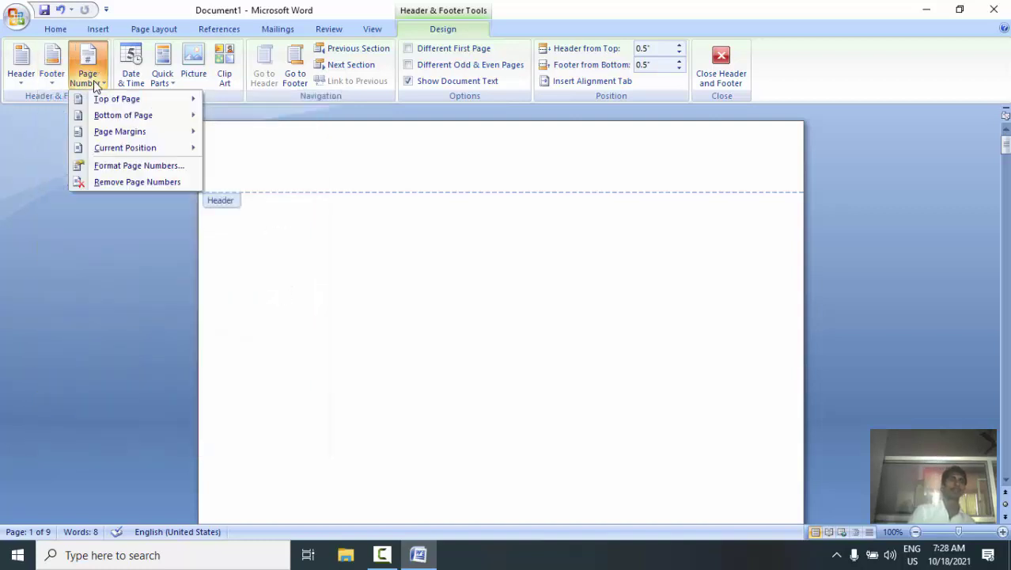
pyautogui.moveTo(182, 100)
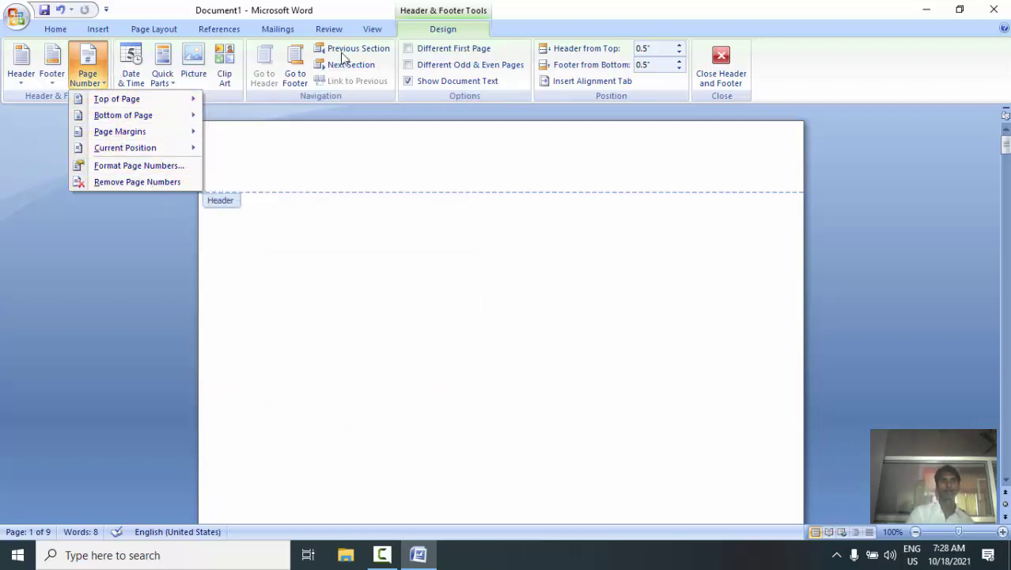
pyautogui.moveTo(188, 150)
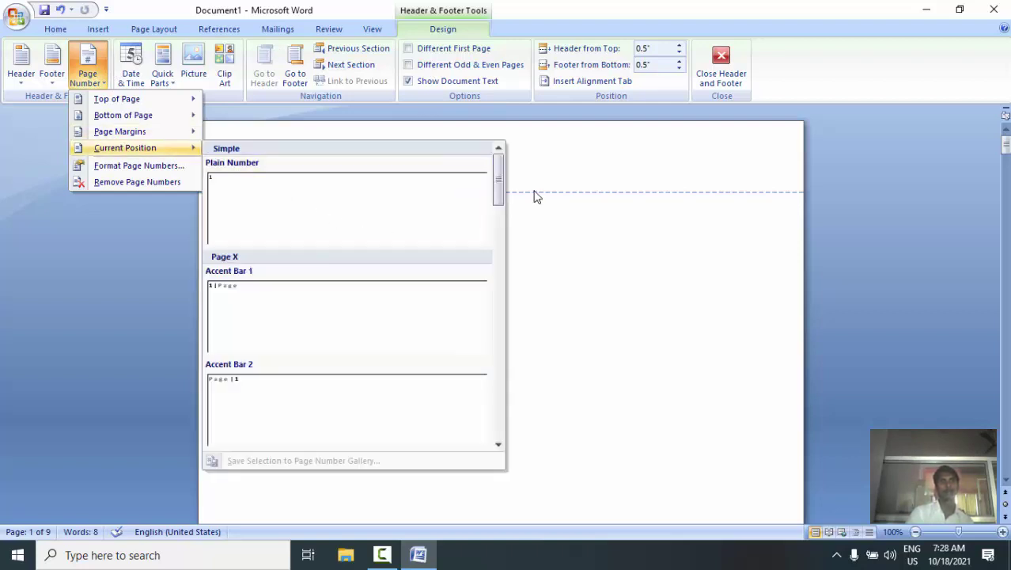
pyautogui.click(672, 239)
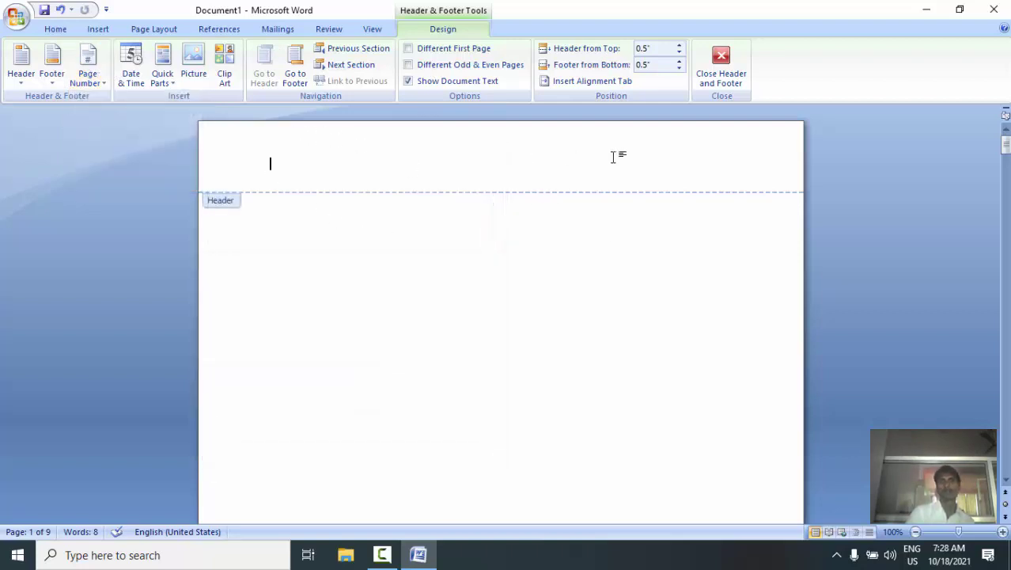
# Try the 10/18/21 date format without inserting it, then show Quick Parts' Document Property list.
pyautogui.click(140, 62)
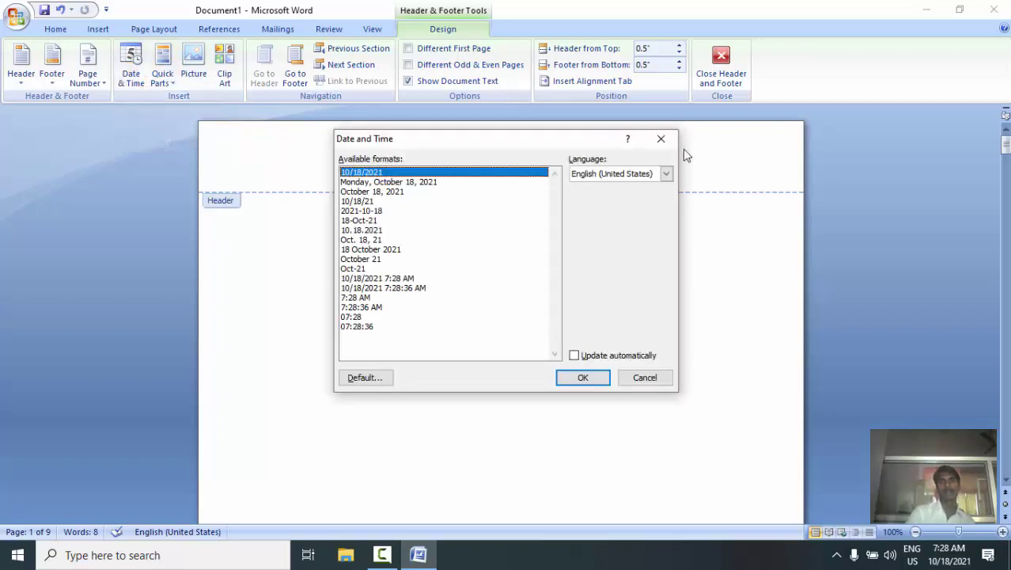
pyautogui.click(369, 202)
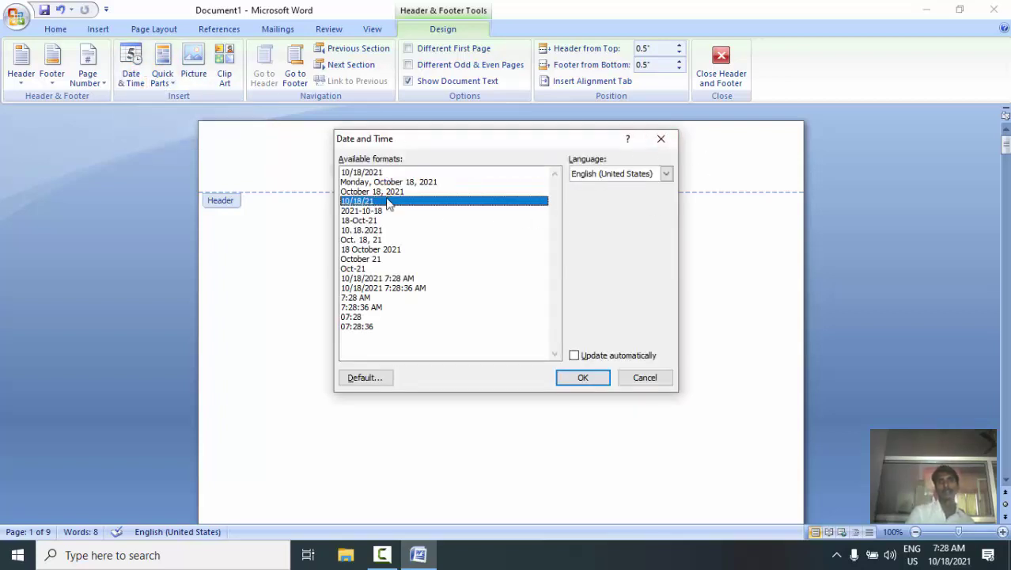
pyautogui.click(670, 137)
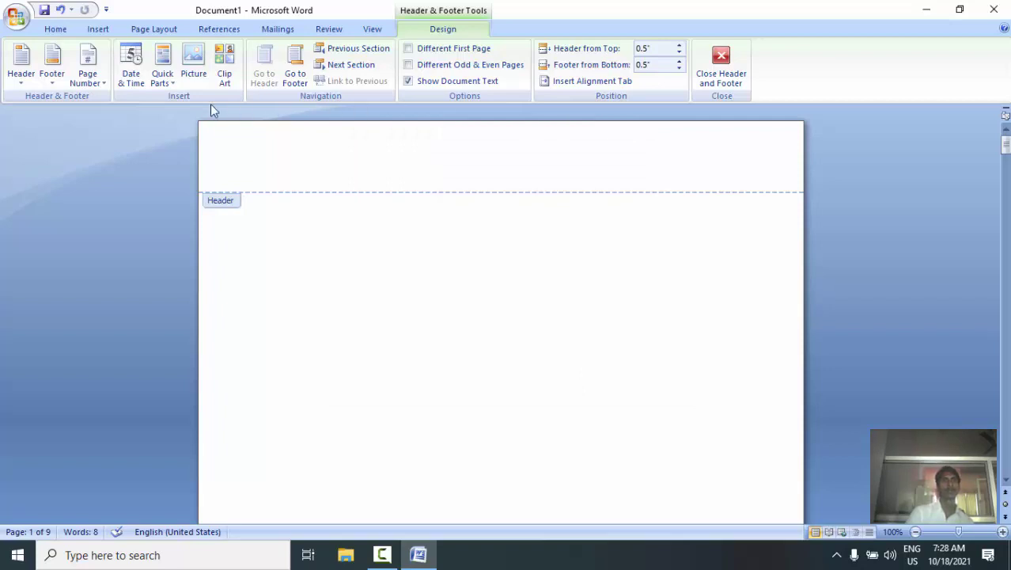
pyautogui.click(168, 76)
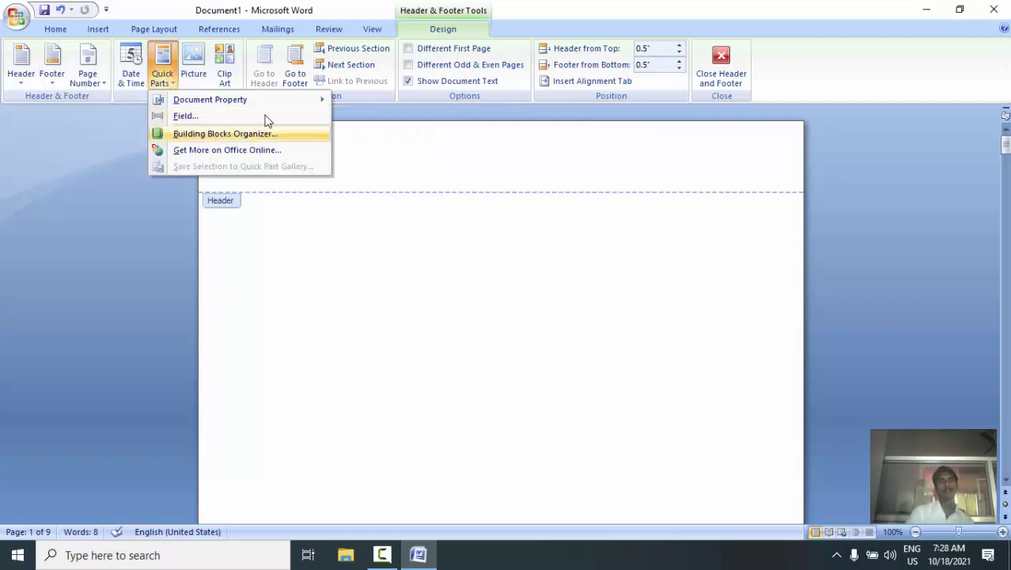
pyautogui.moveTo(323, 100)
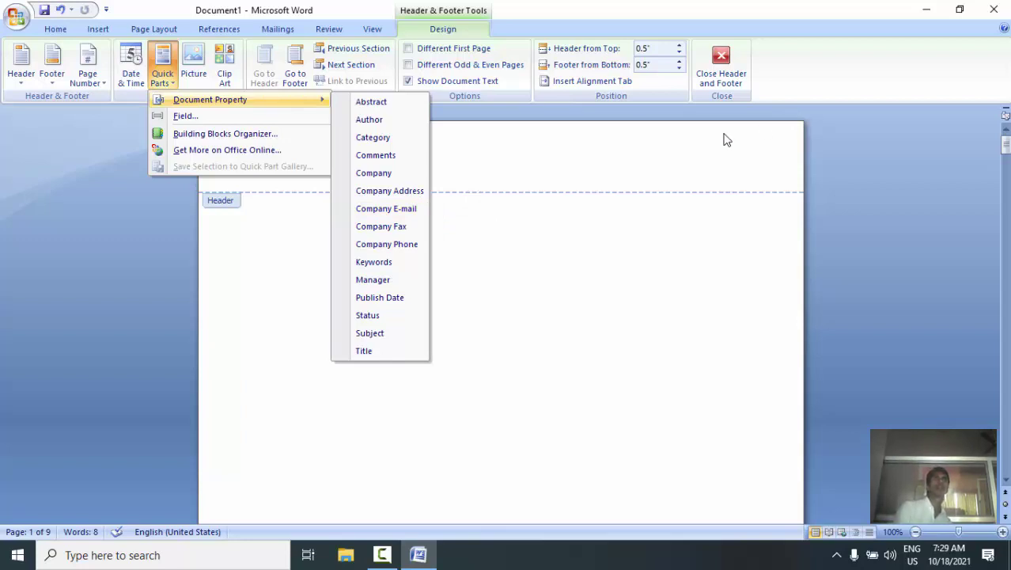
# Dismiss the property list and picture browser, then switch between page 1's footer and header.
pyautogui.click(539, 222)
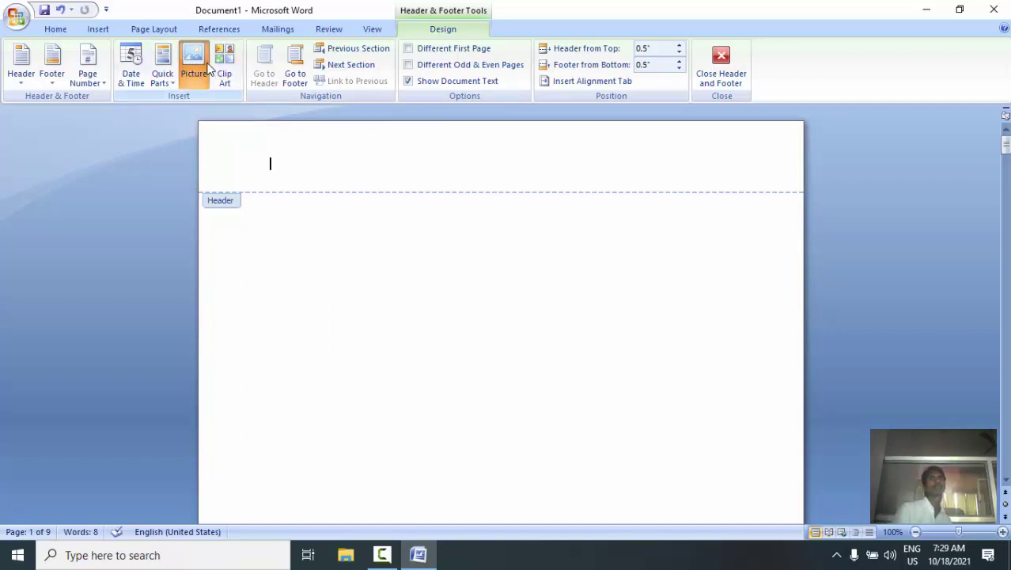
pyautogui.click(198, 68)
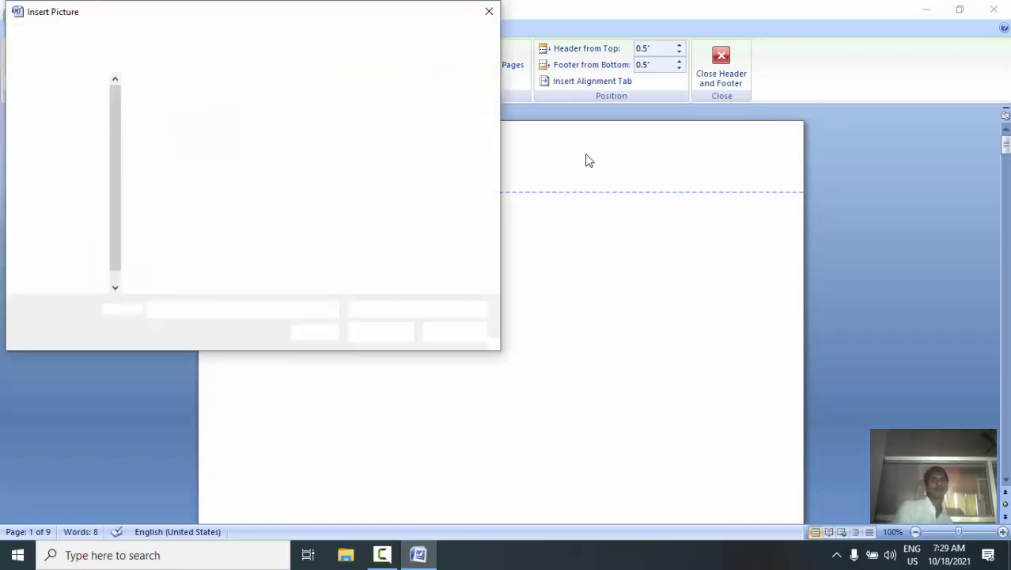
pyautogui.click(488, 11)
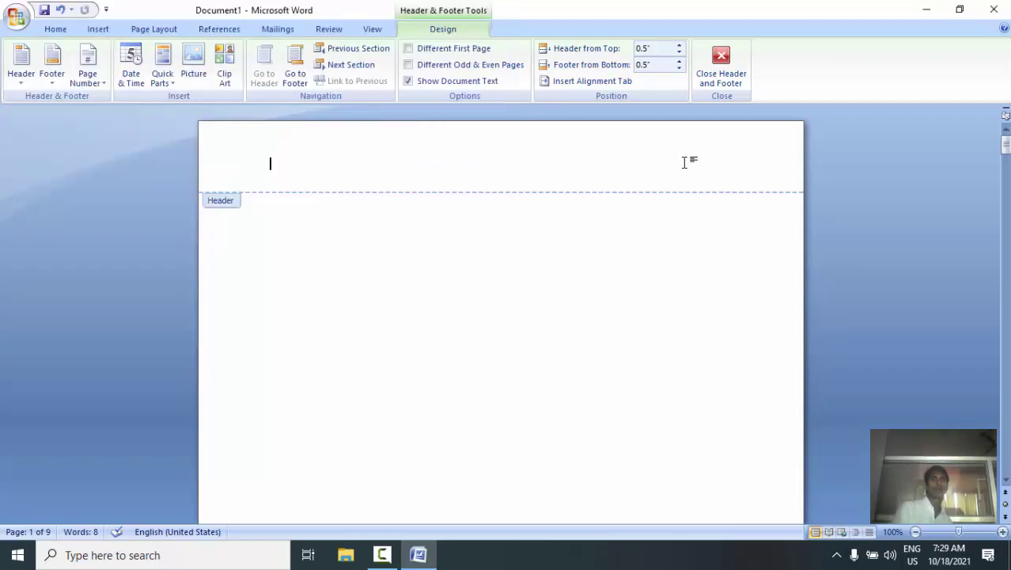
pyautogui.click(303, 66)
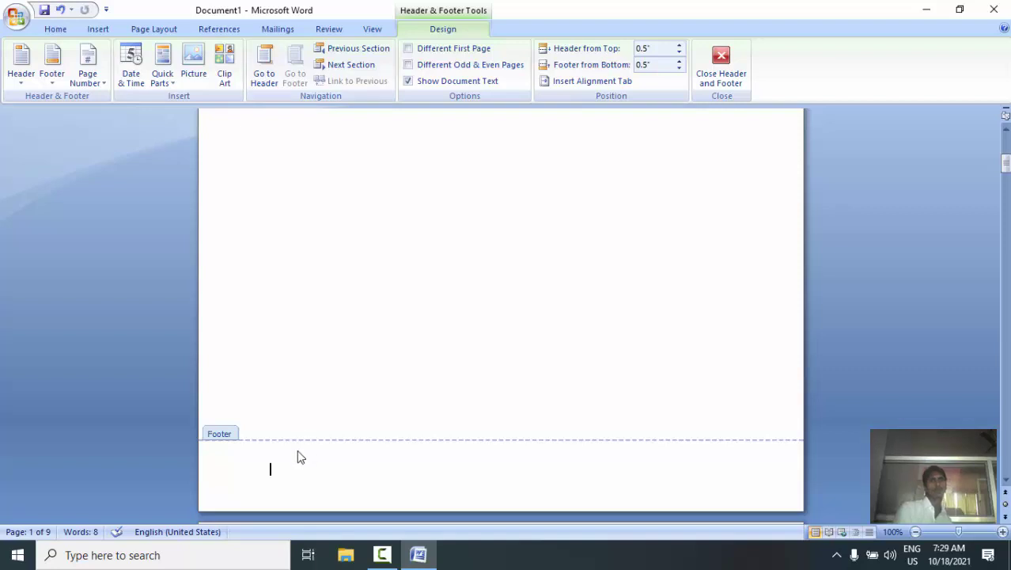
pyautogui.click(265, 71)
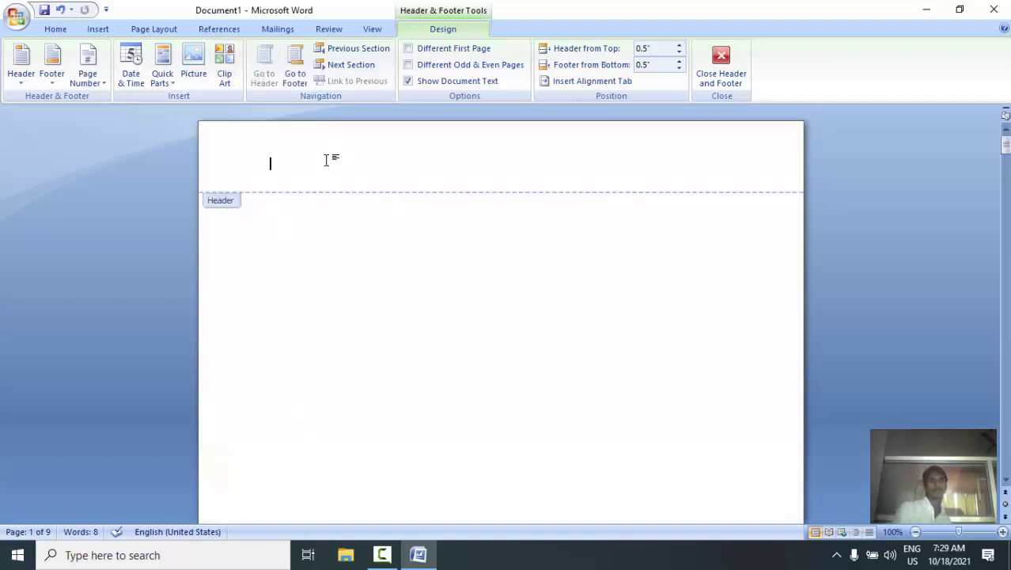
# Turn on Different Odd & Even Pages and type 'knsklvnsdkvsd' in the header.
pyautogui.click(377, 54)
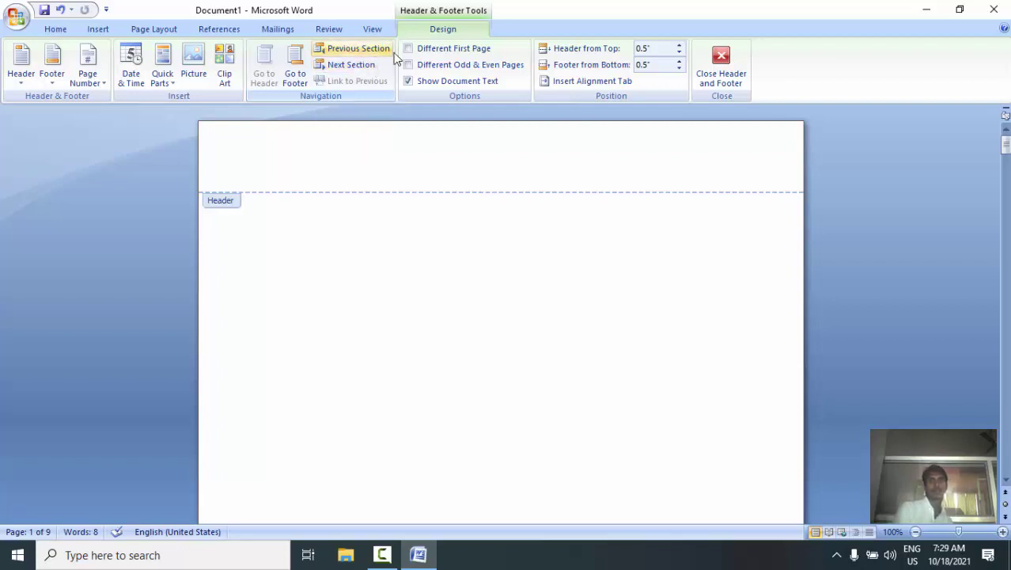
pyautogui.click(465, 53)
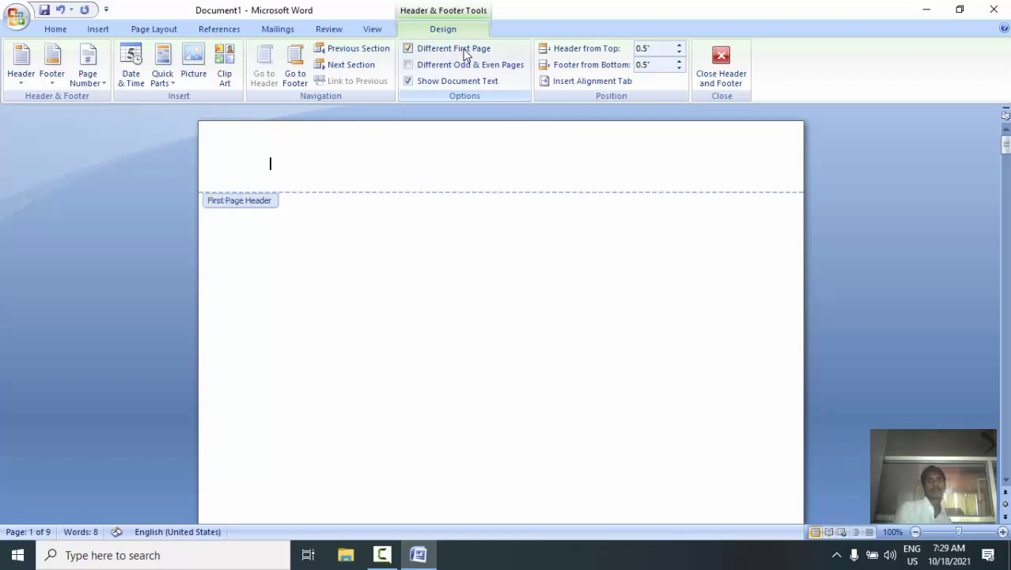
pyautogui.click(465, 50)
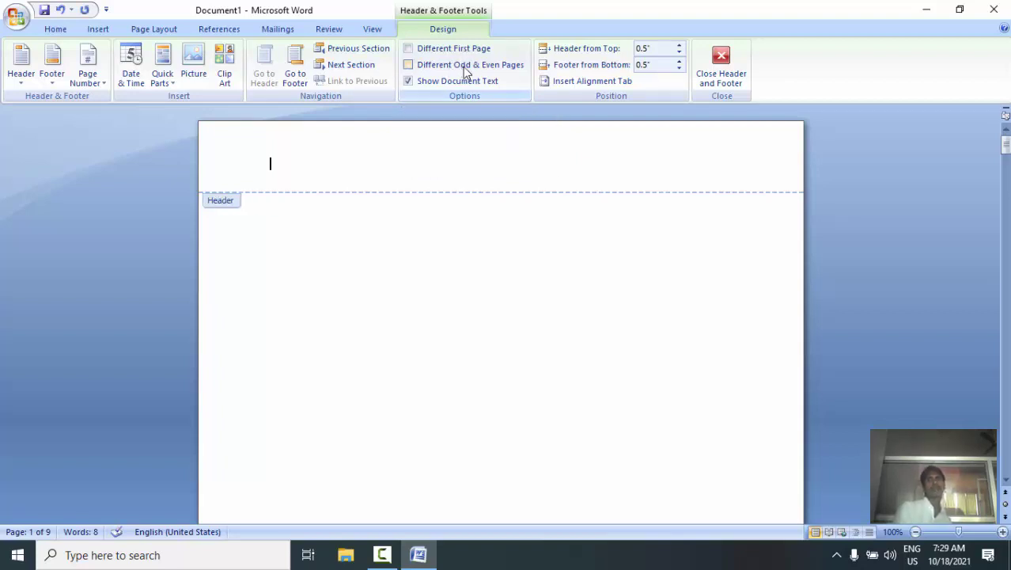
pyautogui.click(483, 70)
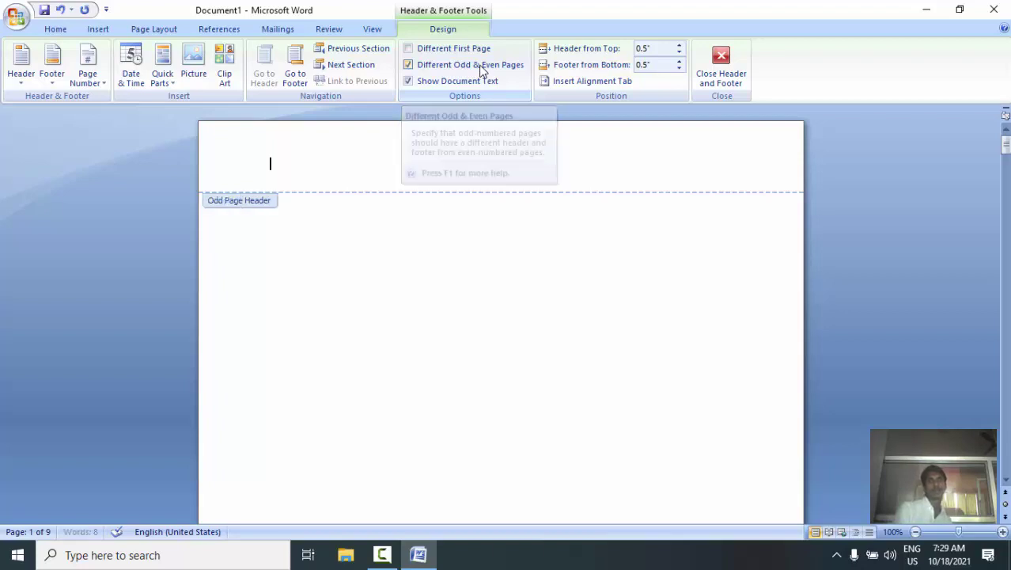
pyautogui.write('knsklvnsdkvsd')
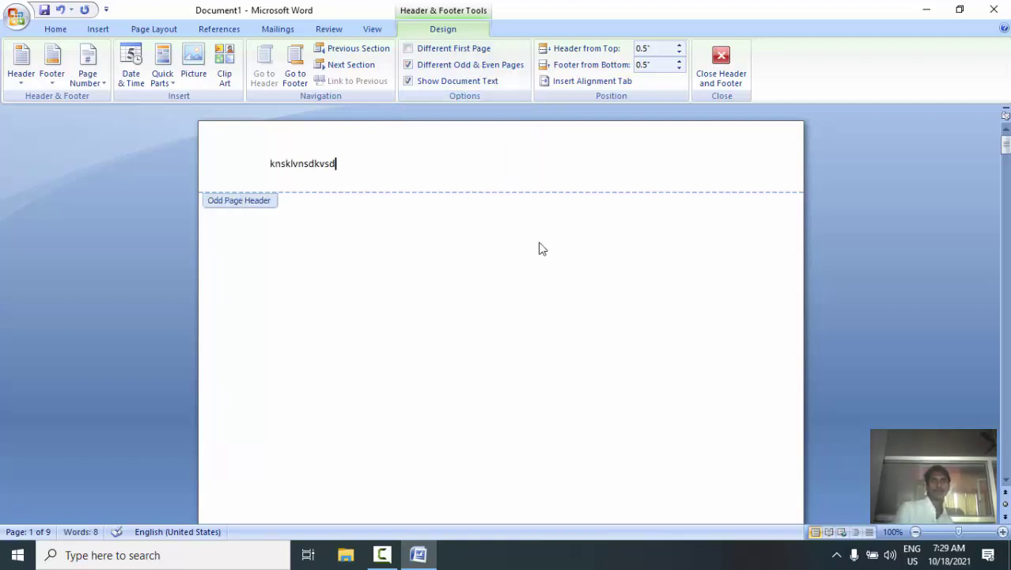
pyautogui.click(720, 61)
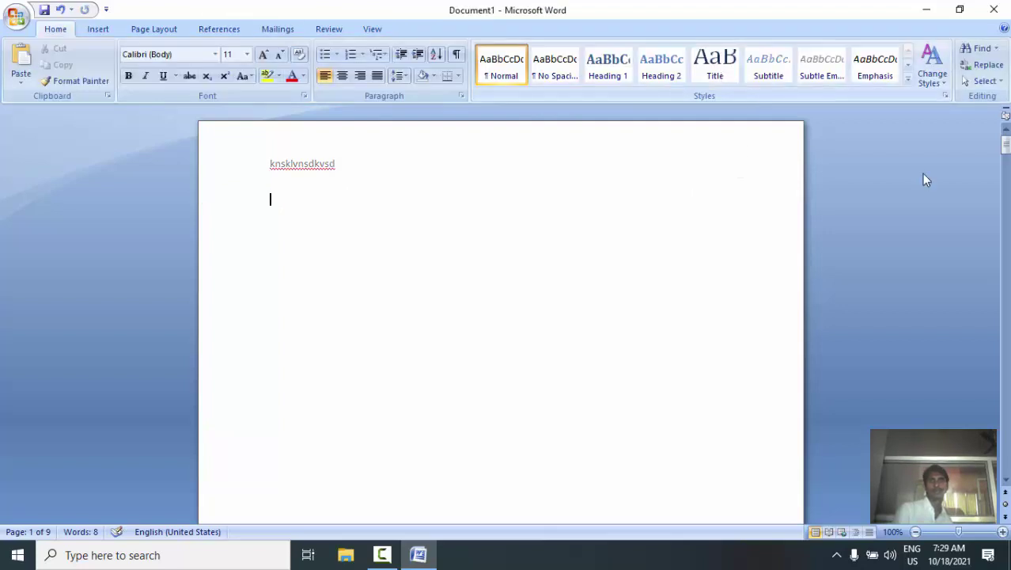
# Reopen page 4's header and turn on Different First Page.
pyautogui.moveTo(1006, 150); pyautogui.dragTo(1005, 175)
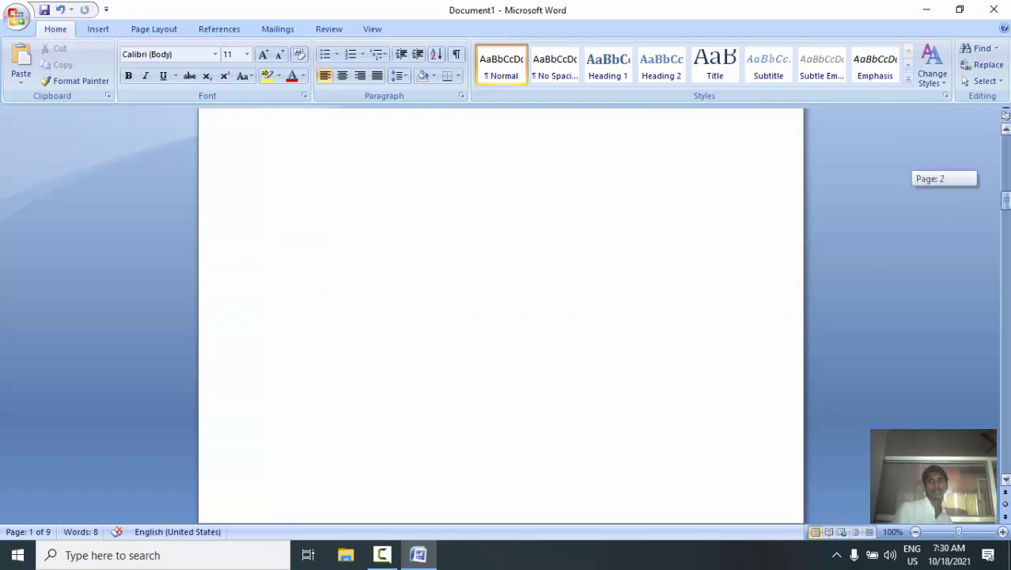
pyautogui.moveTo(1005, 183); pyautogui.dragTo(1005, 251)
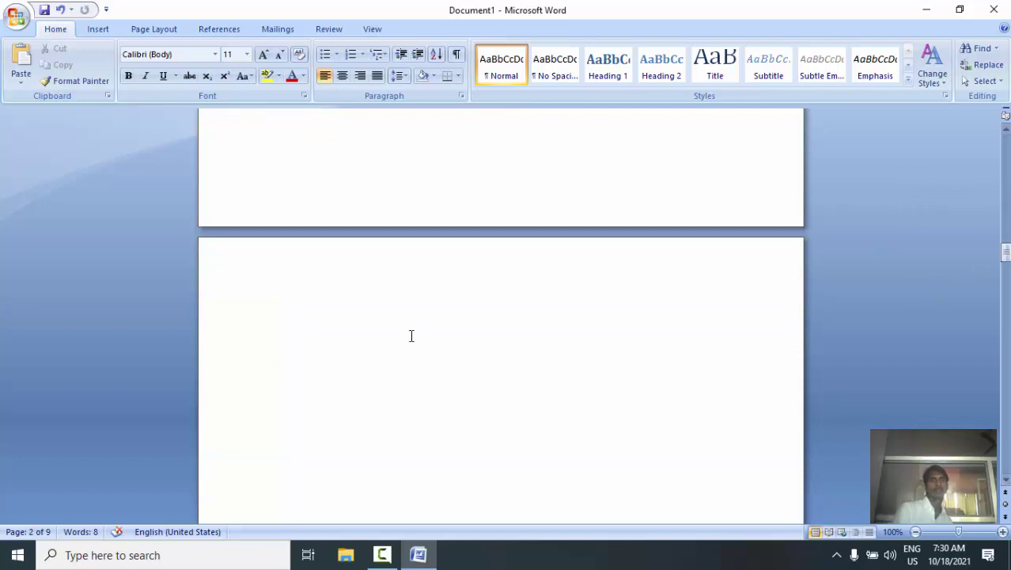
pyautogui.doubleClick(458, 251)
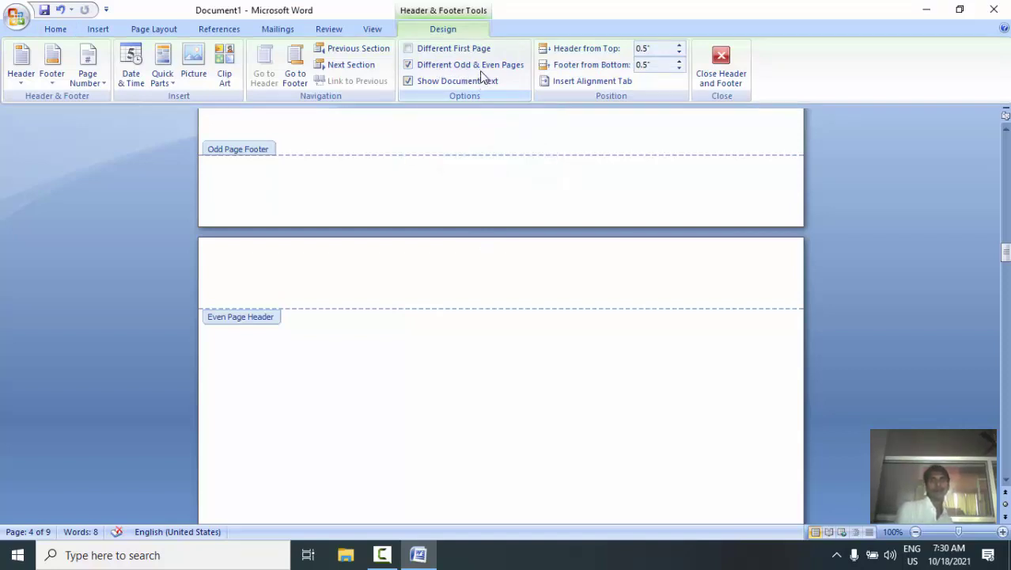
pyautogui.click(471, 52)
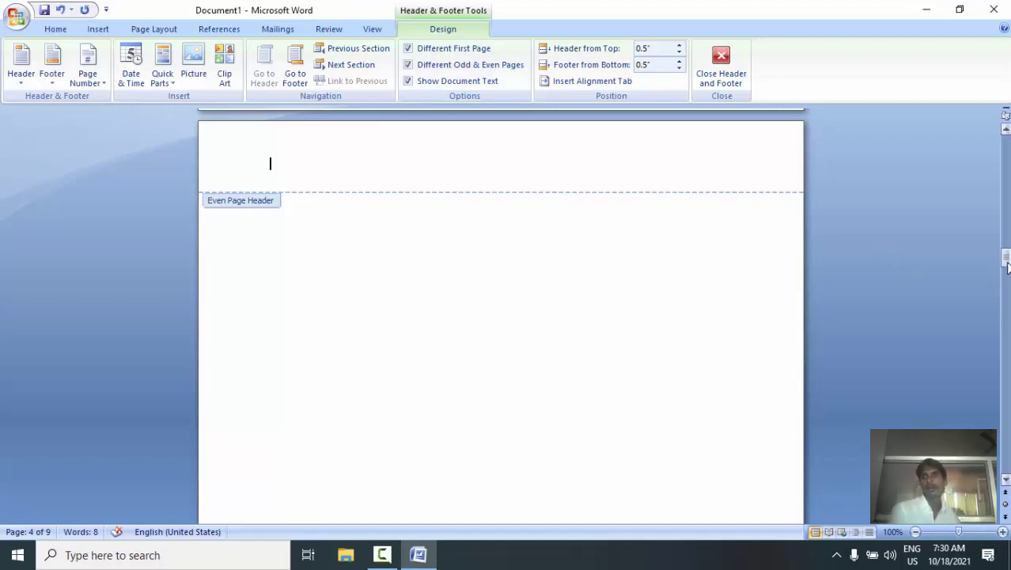
pyautogui.moveTo(1004, 257); pyautogui.dragTo(919, 168)
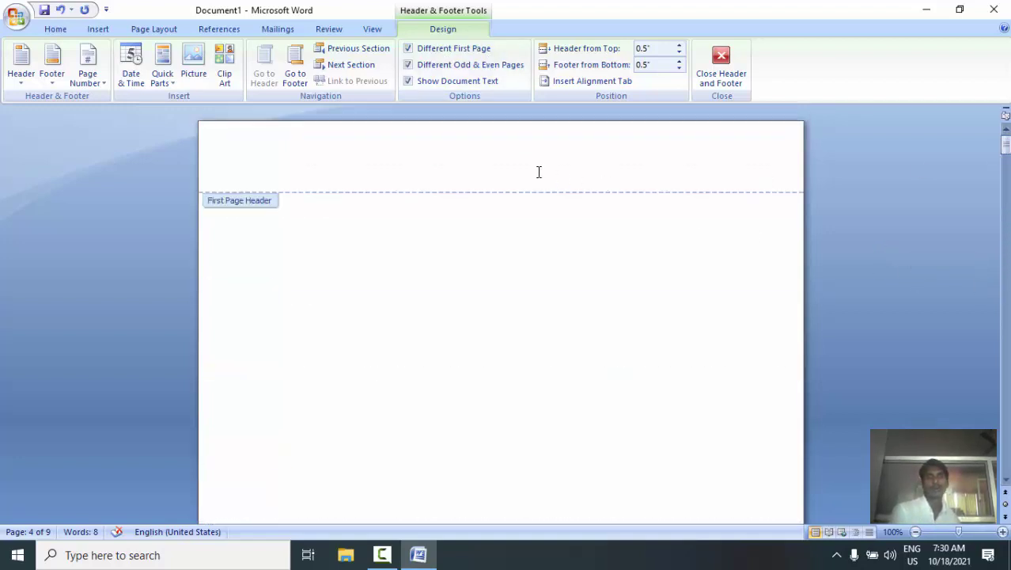
# Enter 'First page' as the first-page header text and close header editing.
pyautogui.write('fi')
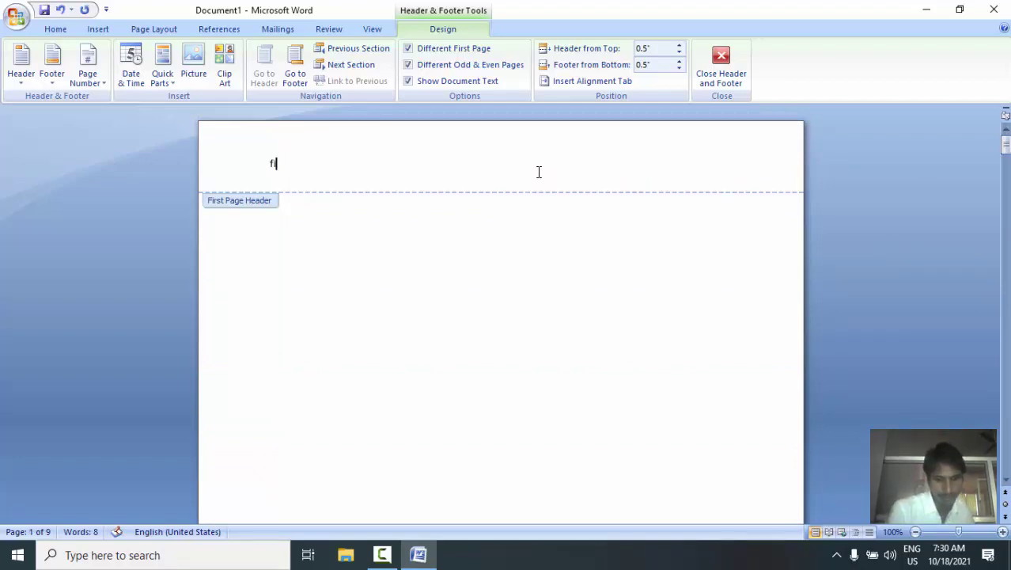
pyautogui.write('t ')
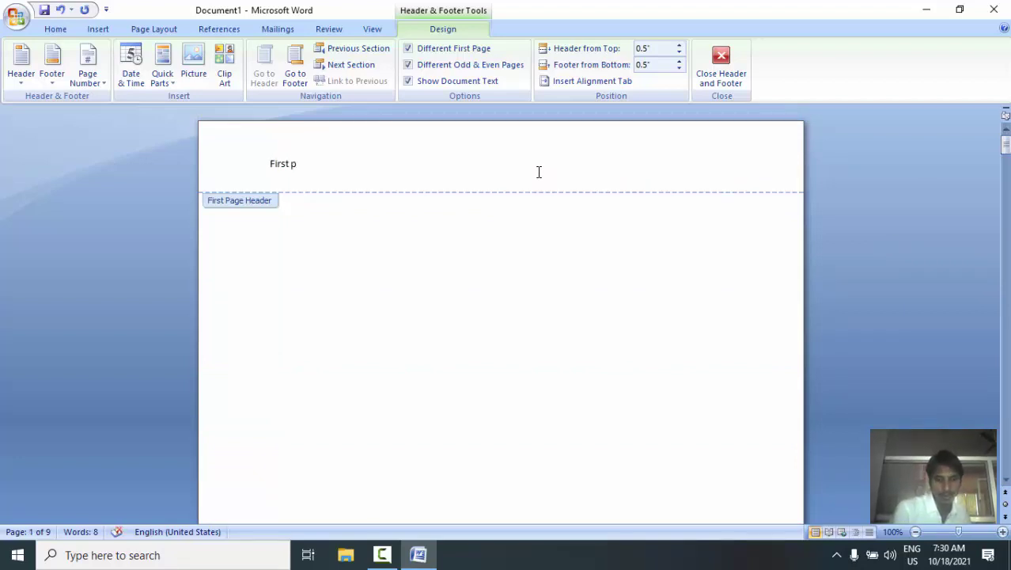
pyautogui.write('page')
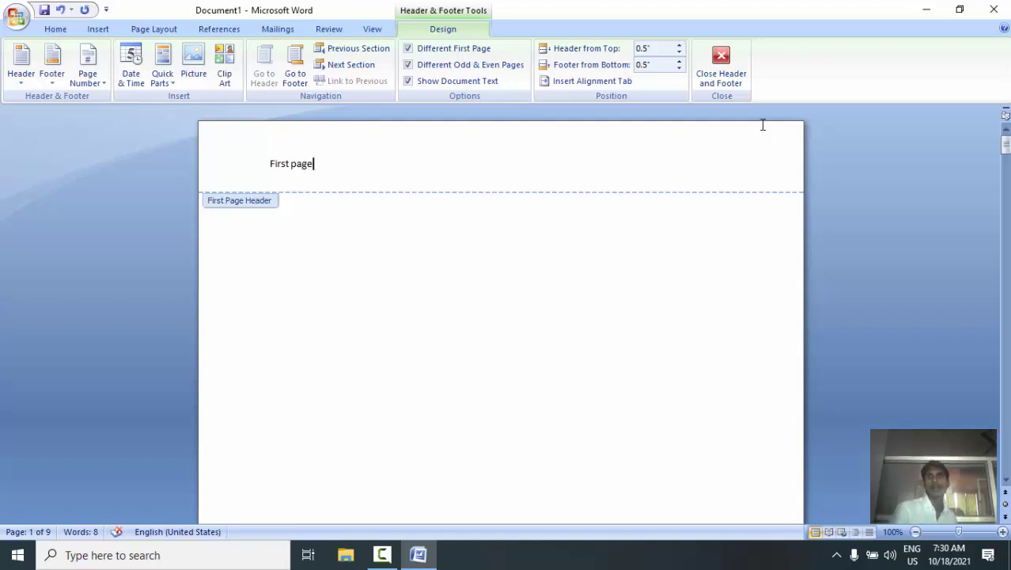
pyautogui.click(721, 69)
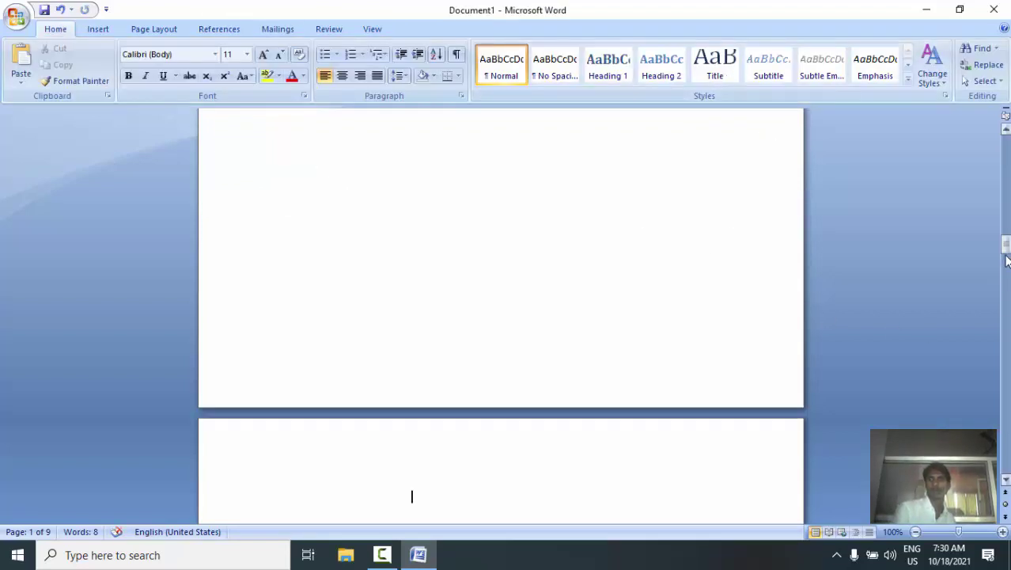
pyautogui.moveTo(1006, 254); pyautogui.dragTo(1006, 141)
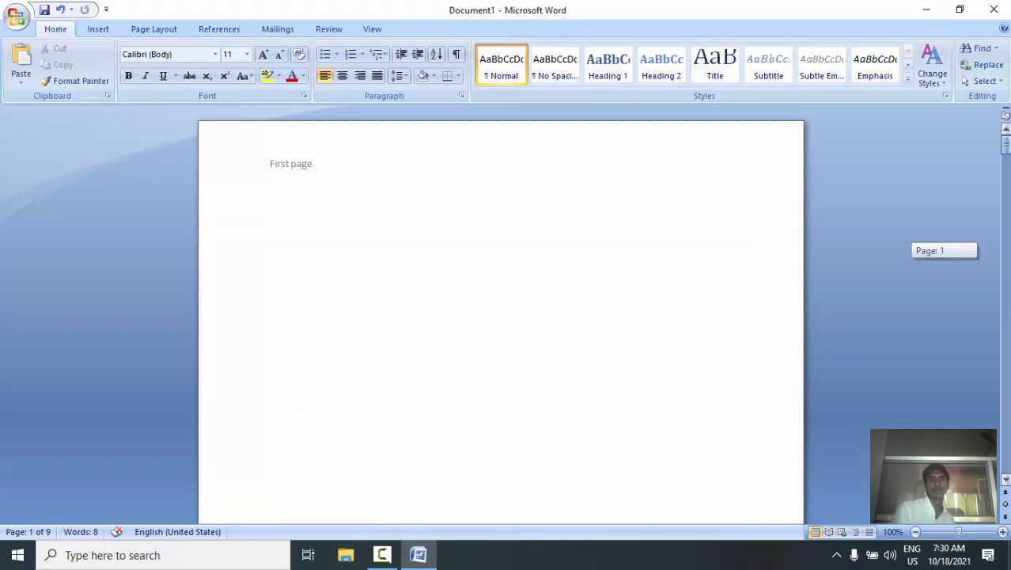
pyautogui.moveTo(1005, 142); pyautogui.dragTo(1005, 214)
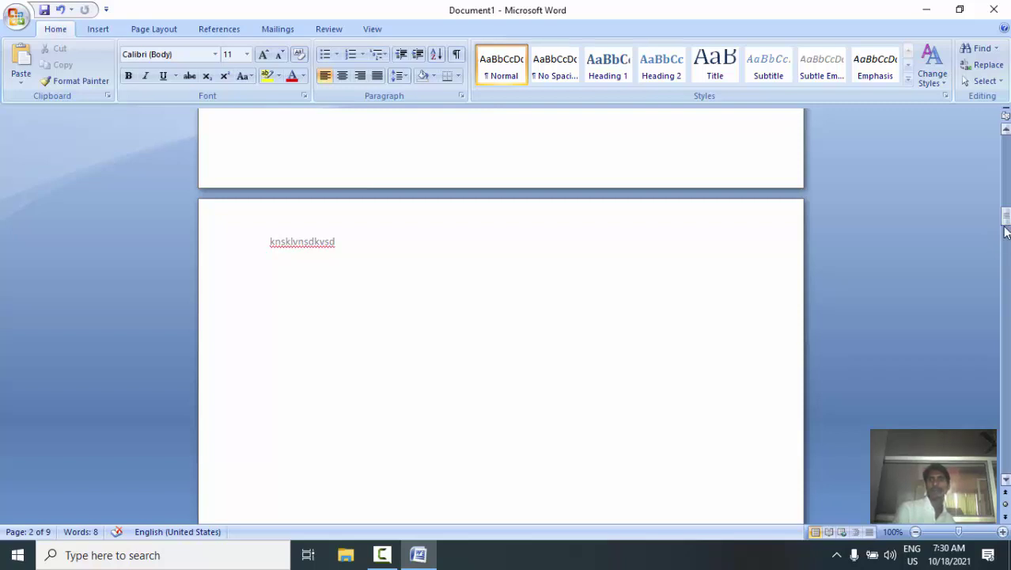
pyautogui.moveTo(1006, 221); pyautogui.dragTo(1005, 253)
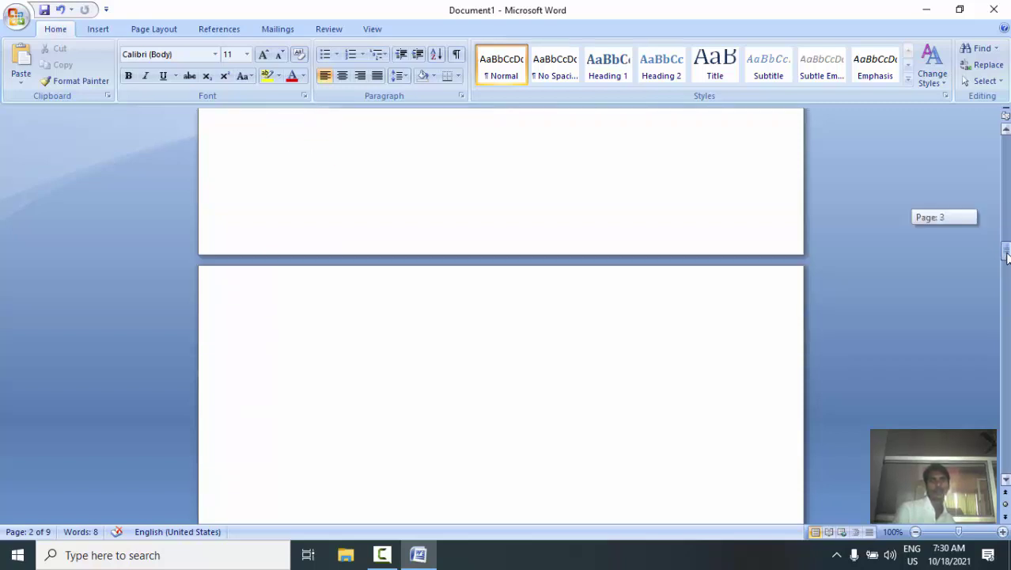
# Turn off Different Odd & Even Pages for the headers.
pyautogui.doubleClick(481, 248)
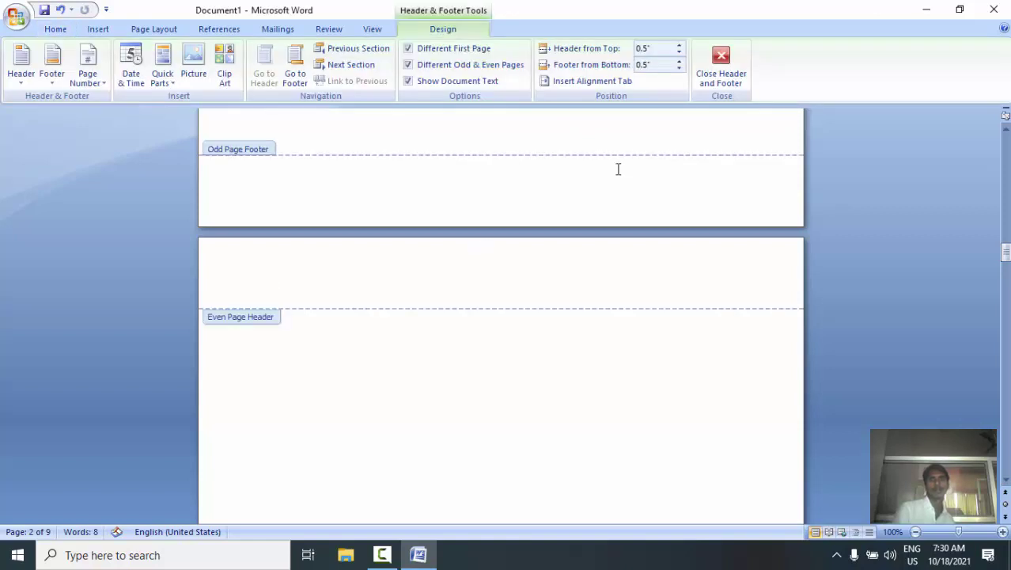
pyautogui.click(458, 70)
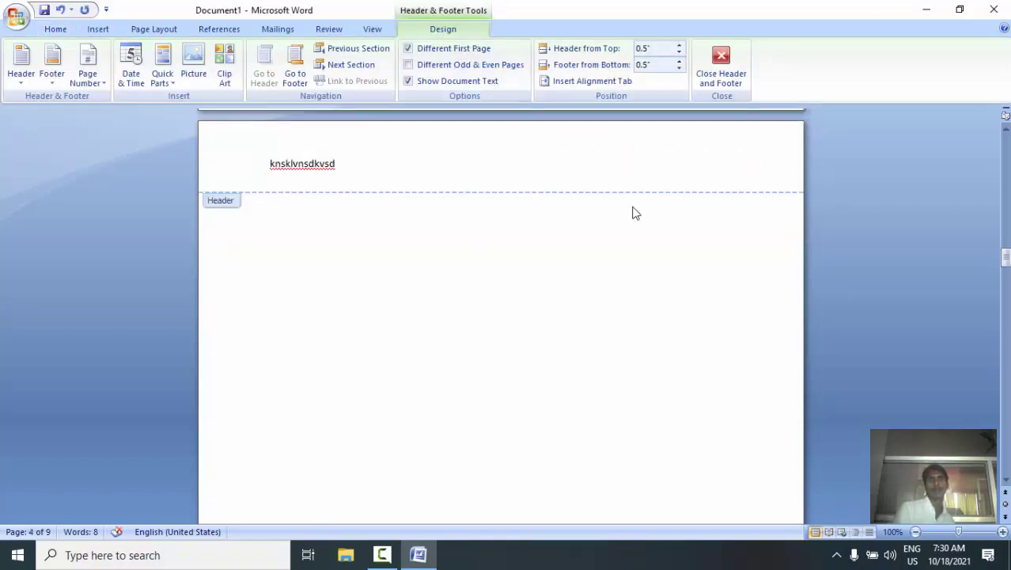
pyautogui.click(723, 76)
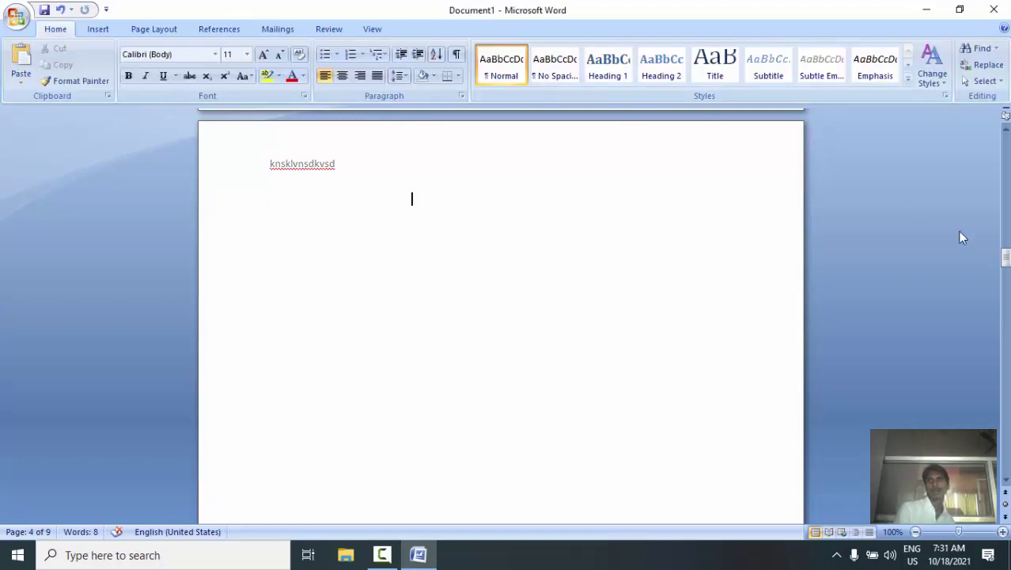
# Set page 1's first-page header to 0.3" from the top and the footer to 0.5".
pyautogui.moveTo(1005, 257); pyautogui.dragTo(1004, 141)
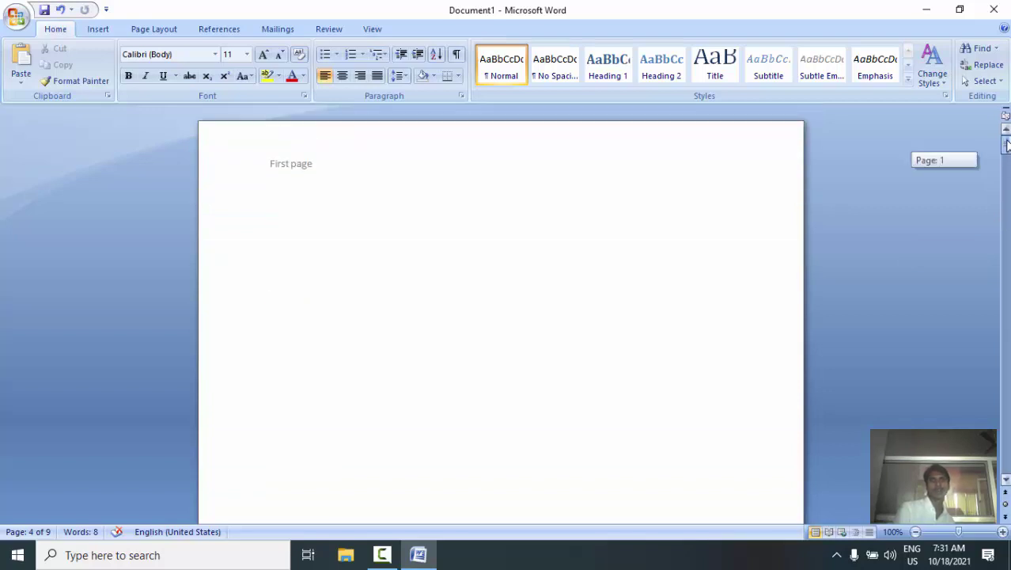
pyautogui.doubleClick(307, 168)
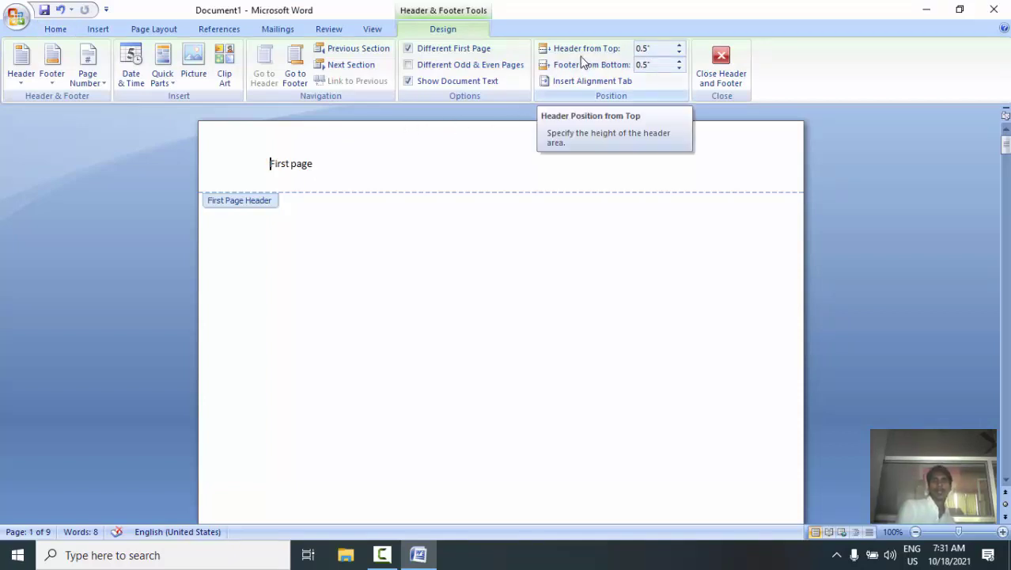
pyautogui.click(678, 49)
pyautogui.click(678, 48)
pyautogui.click(678, 49)
pyautogui.click(678, 48)
pyautogui.click(678, 48)
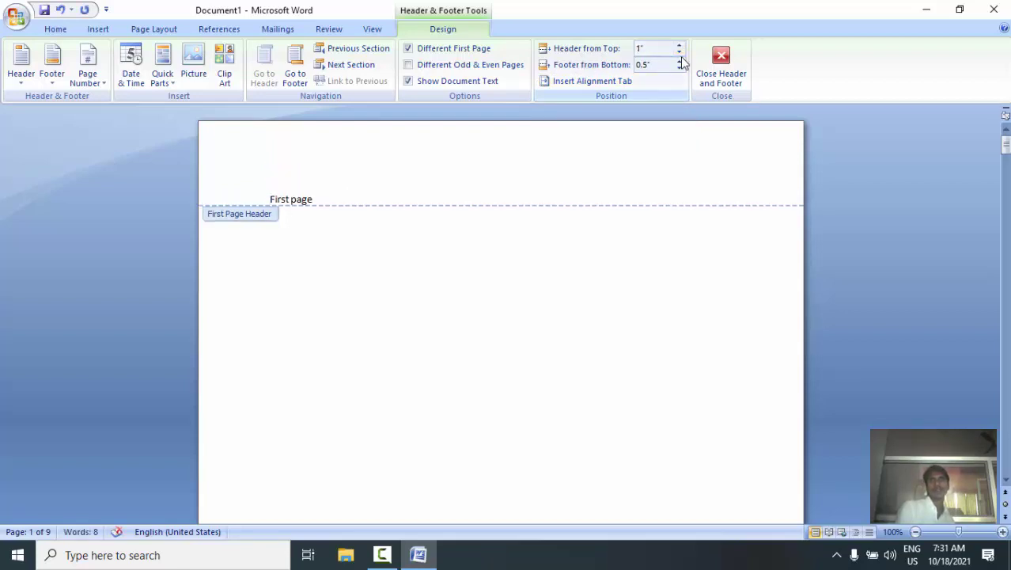
pyautogui.click(679, 53)
pyautogui.click(678, 53)
pyautogui.click(679, 53)
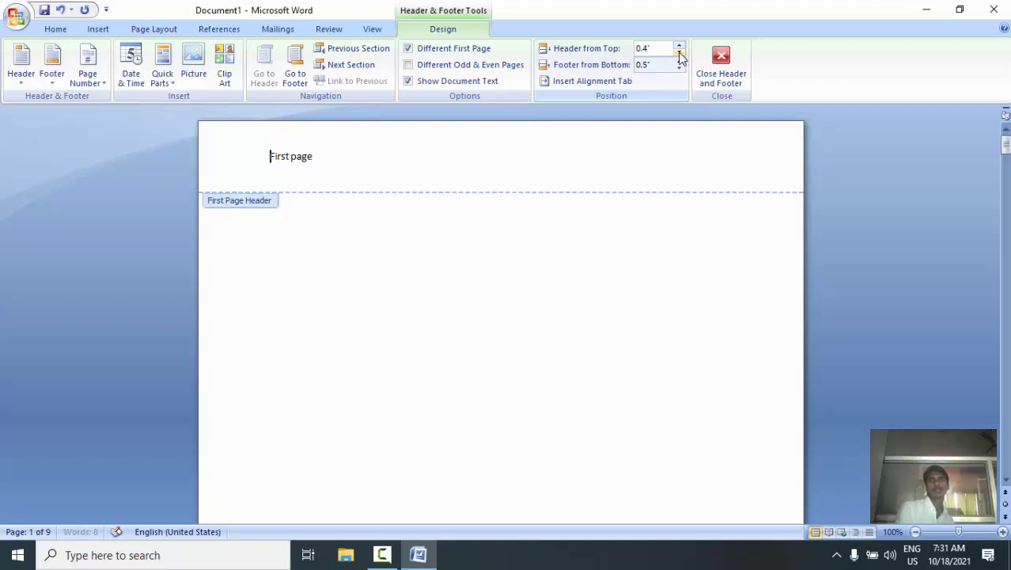
pyautogui.click(679, 53)
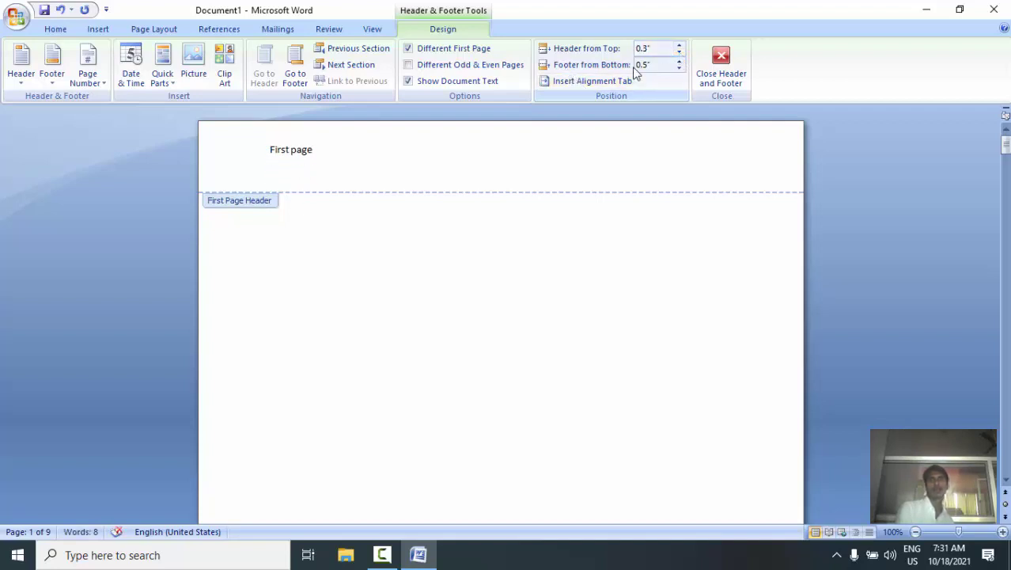
pyautogui.click(678, 61)
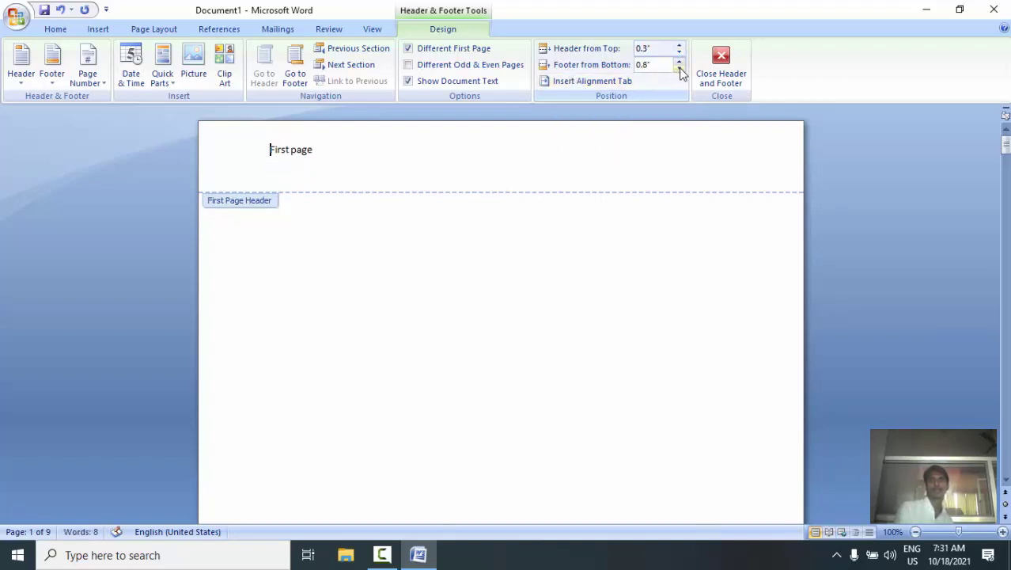
pyautogui.click(678, 62)
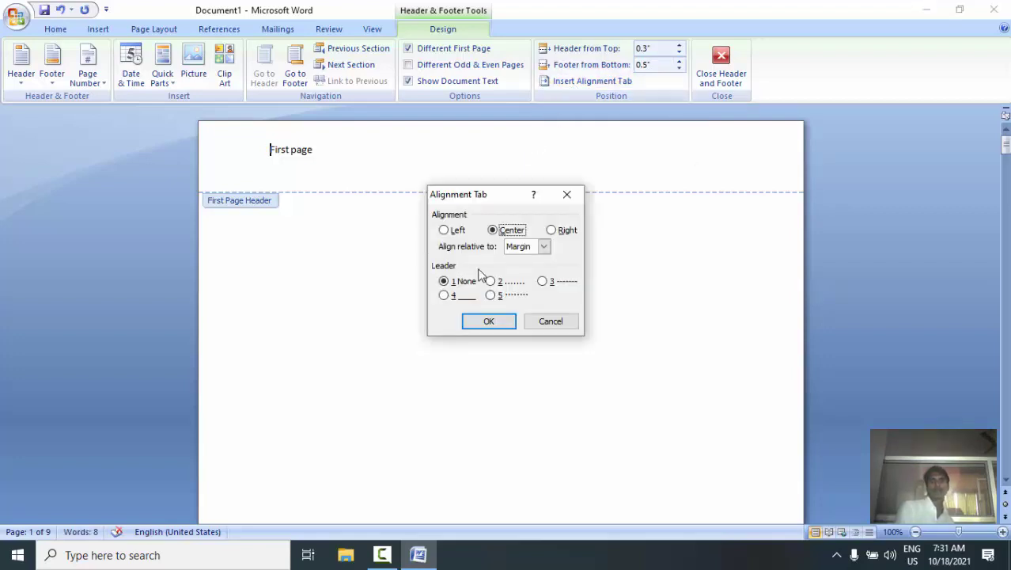
# Try left, center and right alignment tabs, then close the dialog and header without adding one.
pyautogui.click(453, 230)
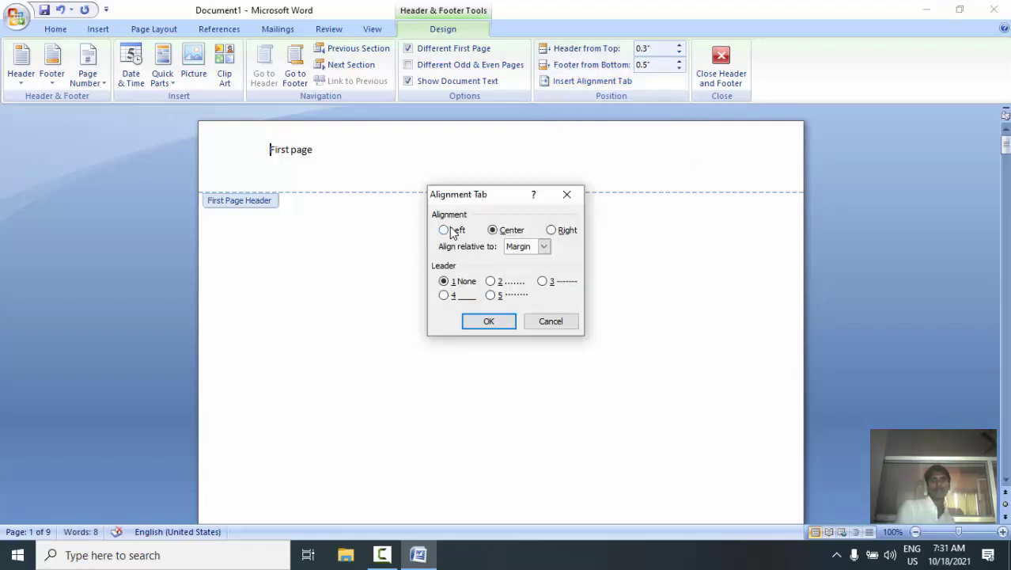
pyautogui.click(498, 231)
pyautogui.click(558, 231)
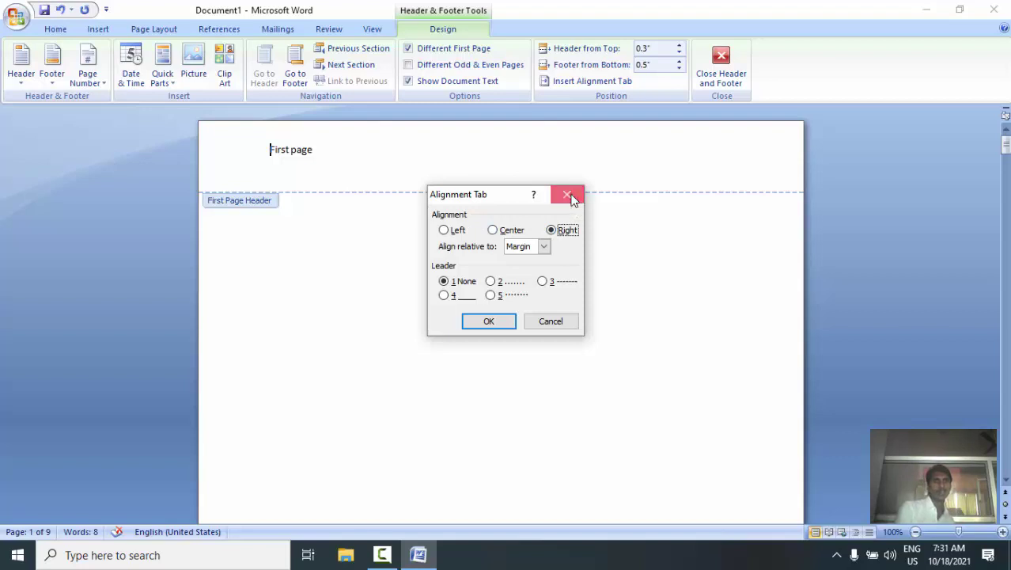
pyautogui.click(571, 197)
pyautogui.click(720, 67)
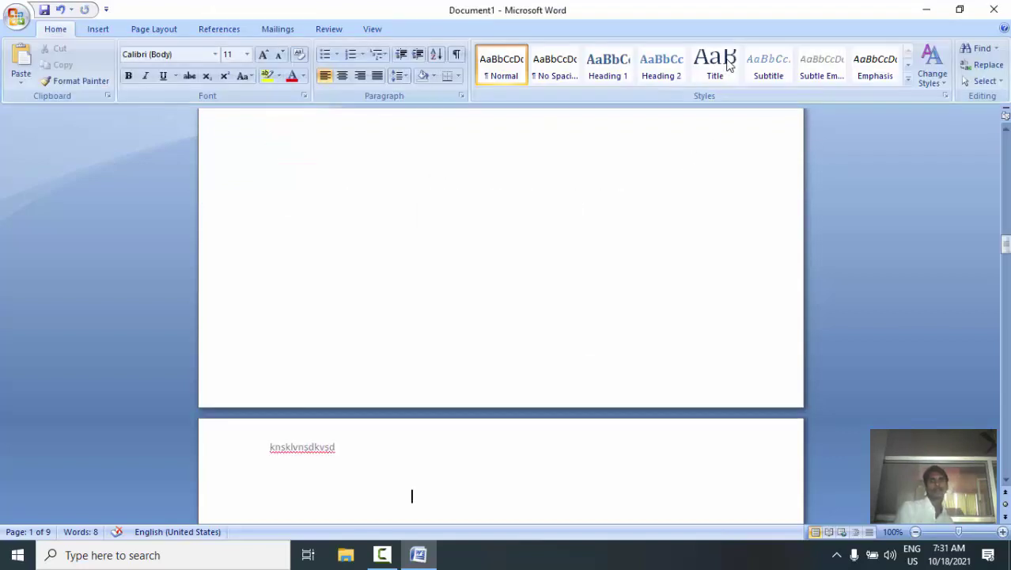
# Reopen and close header editing, then go to the Insert tab for header layouts.
pyautogui.doubleClick(322, 448)
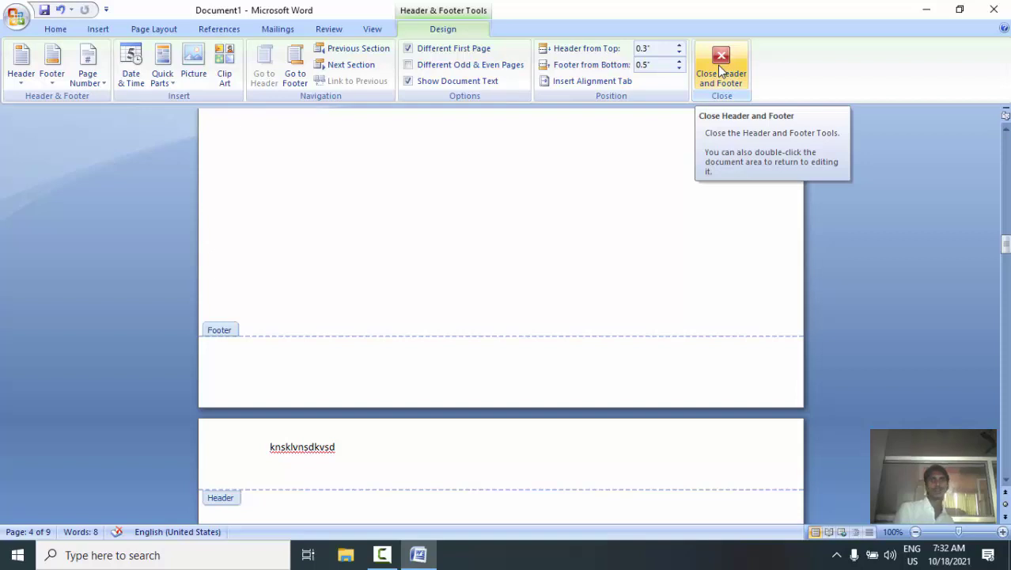
pyautogui.click(720, 69)
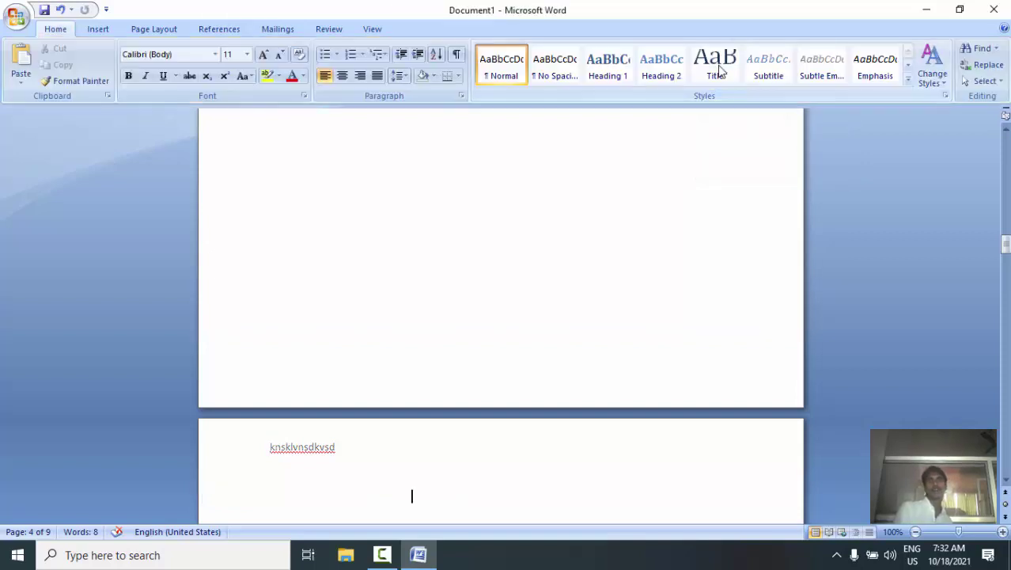
pyautogui.click(84, 30)
# Remove the 'knsklvnsdkvsd' header and the footer from all pages.
pyautogui.click(482, 64)
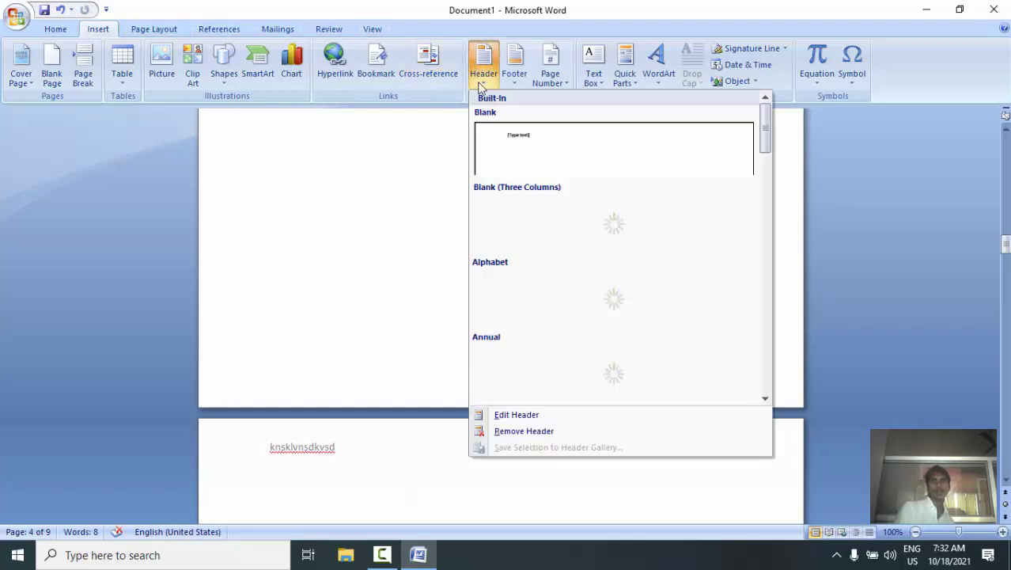
pyautogui.click(537, 432)
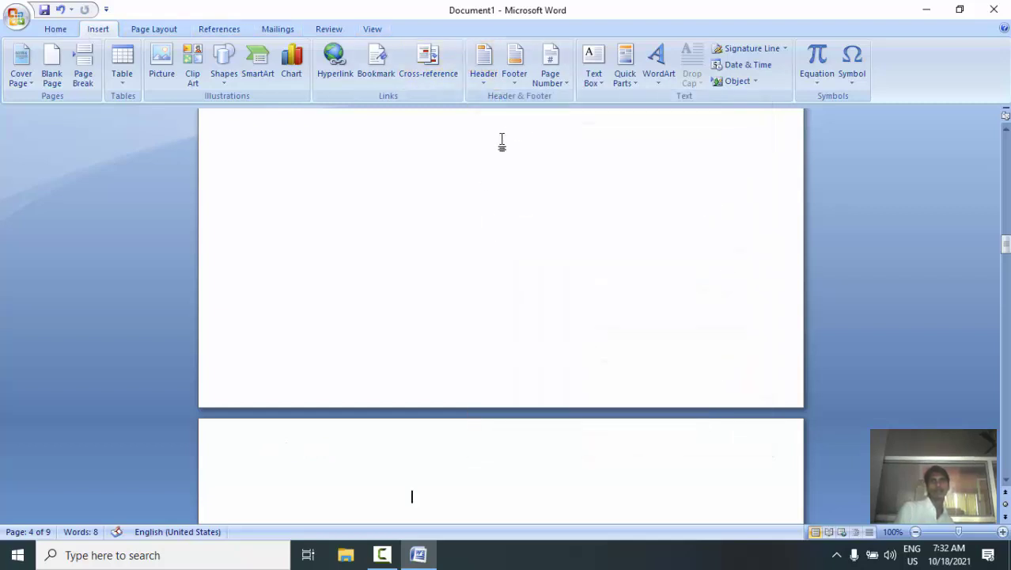
pyautogui.click(514, 65)
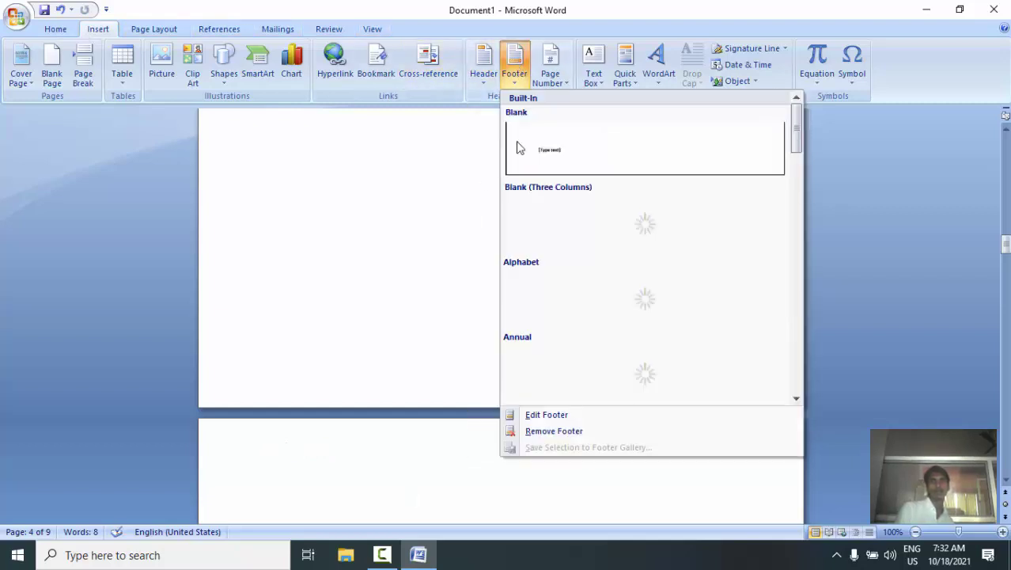
pyautogui.click(530, 432)
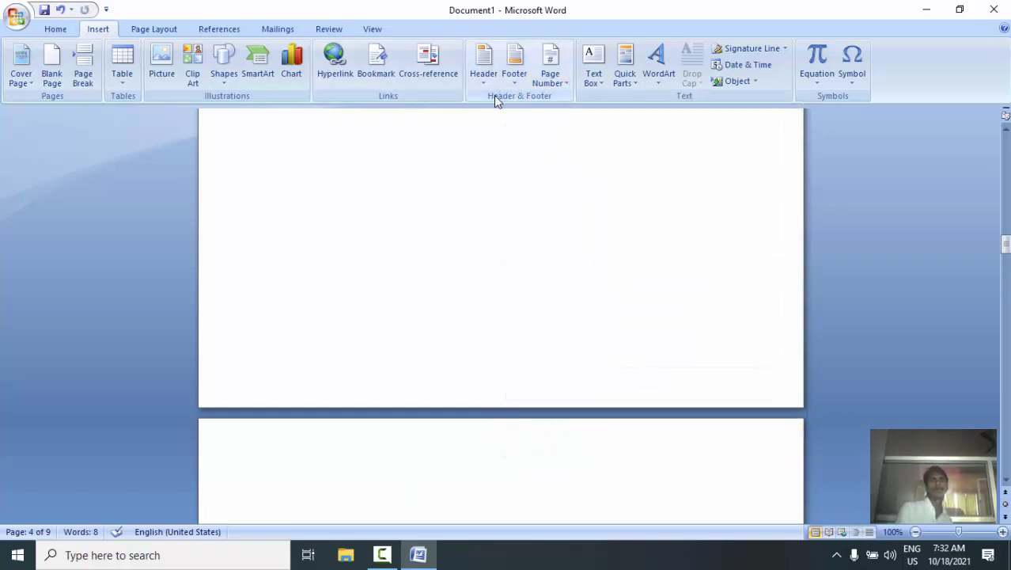
pyautogui.click(552, 71)
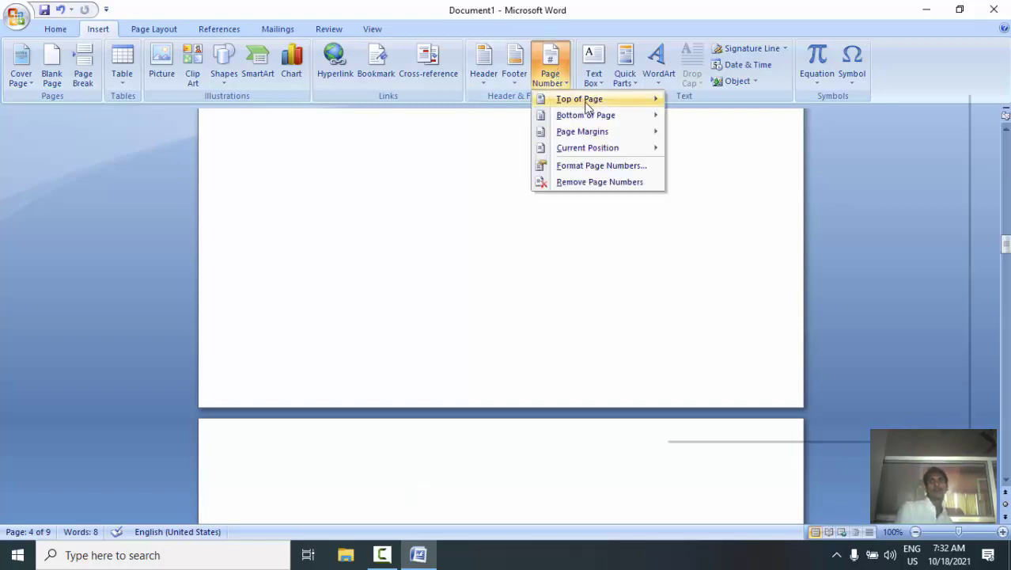
# Insert a Plain Number 2 page number centred at the top of the page.
pyautogui.moveTo(586, 106)
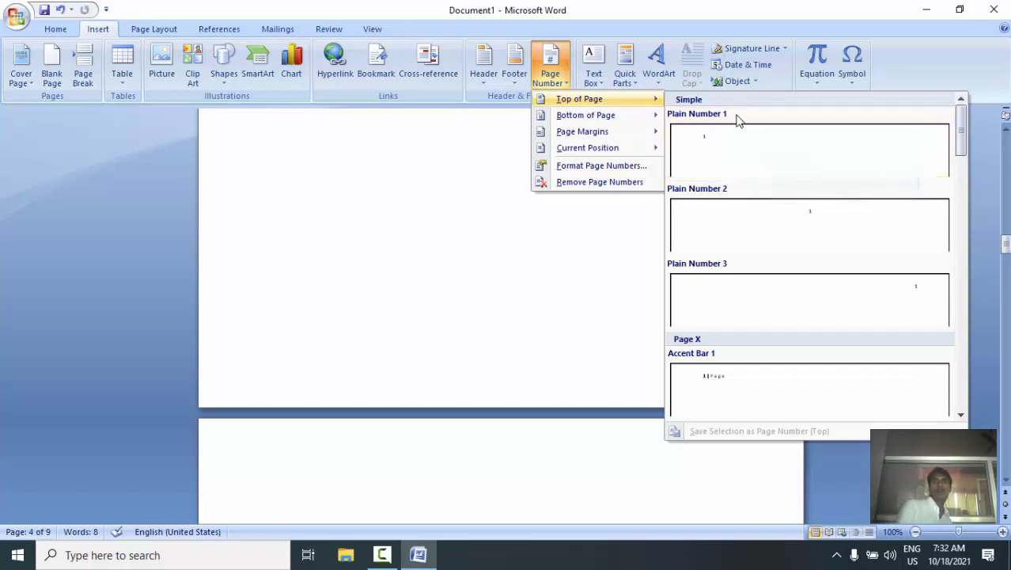
pyautogui.click(603, 98)
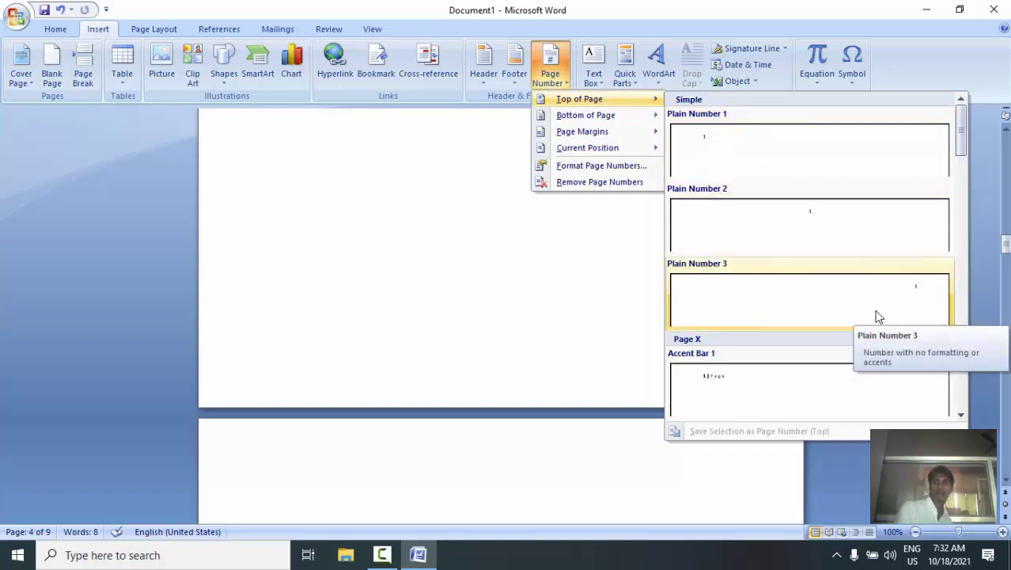
pyautogui.click(801, 223)
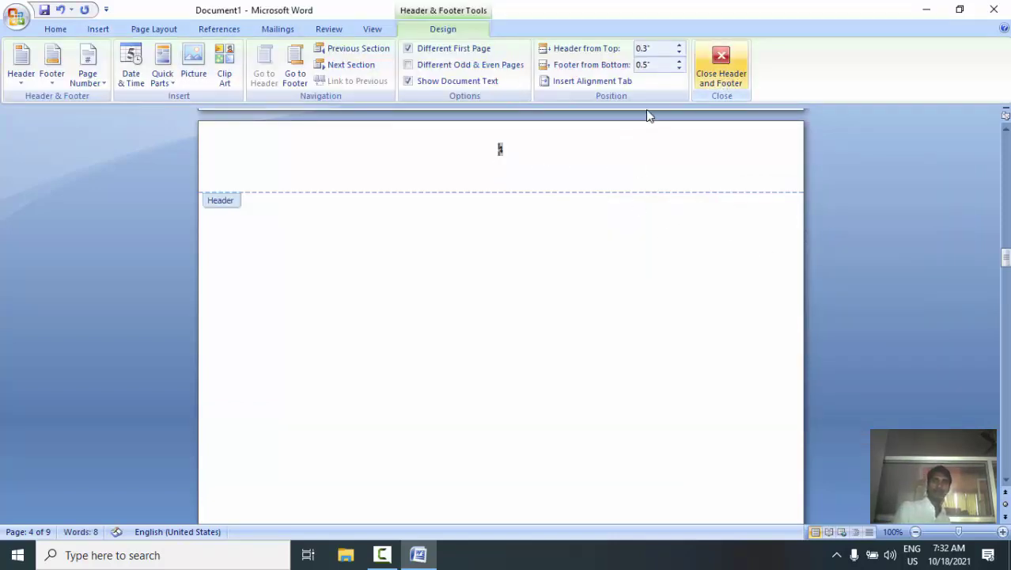
# Turn off Different First Page on page 1's header so it shows page number 1.
pyautogui.click(734, 69)
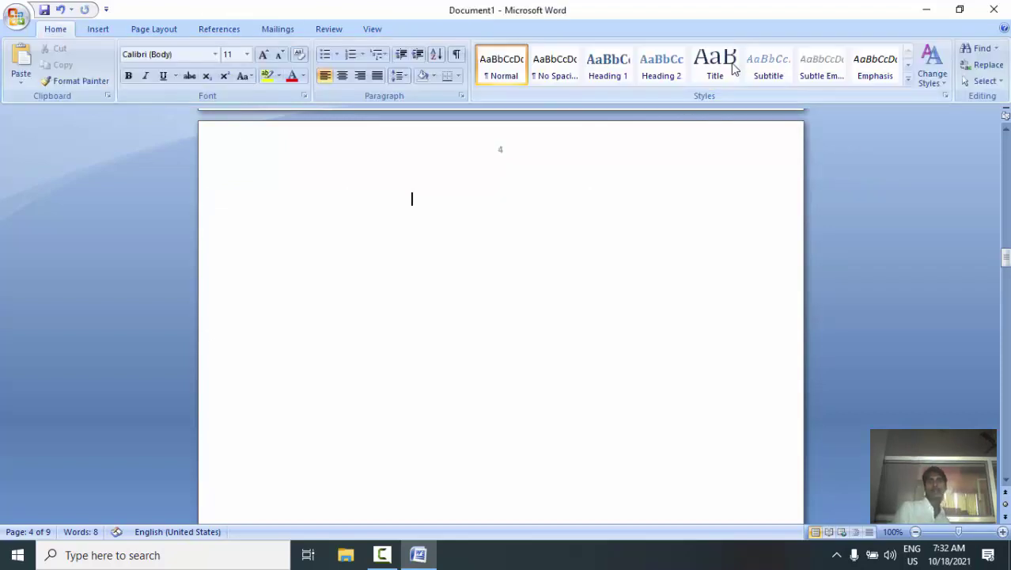
pyautogui.moveTo(1007, 263); pyautogui.dragTo(1006, 257)
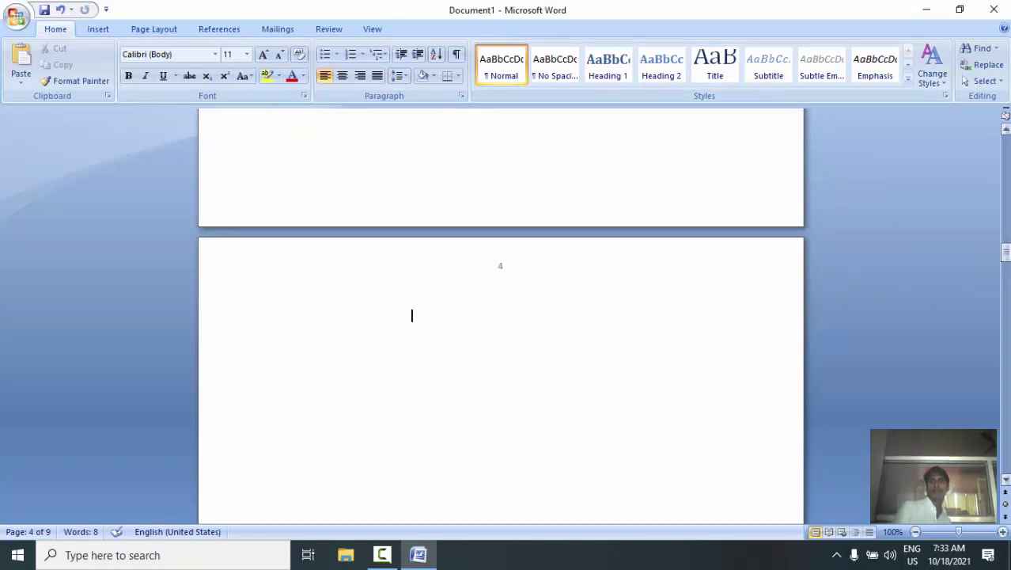
pyautogui.moveTo(1005, 253); pyautogui.dragTo(1004, 139)
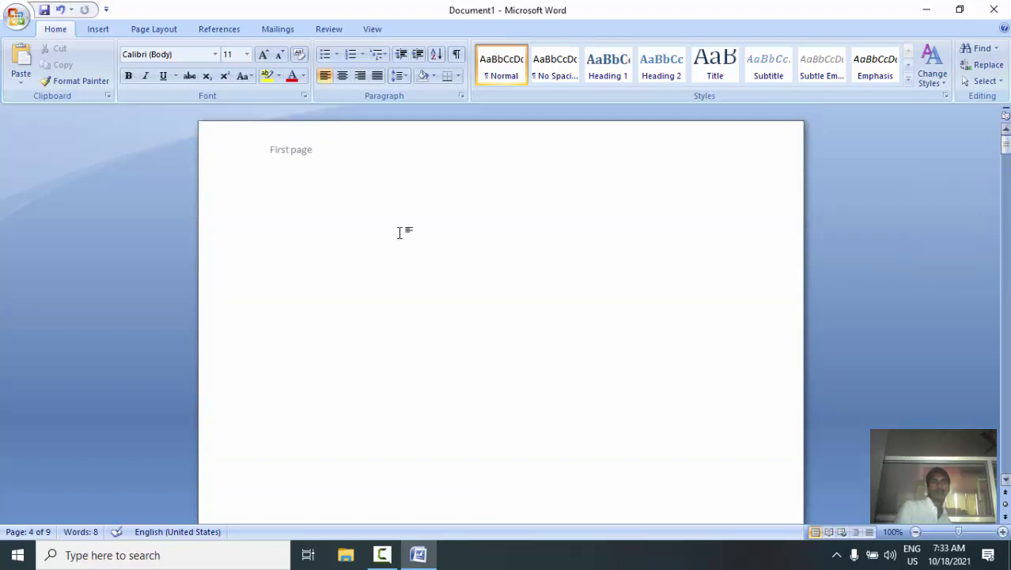
pyautogui.doubleClick(292, 155)
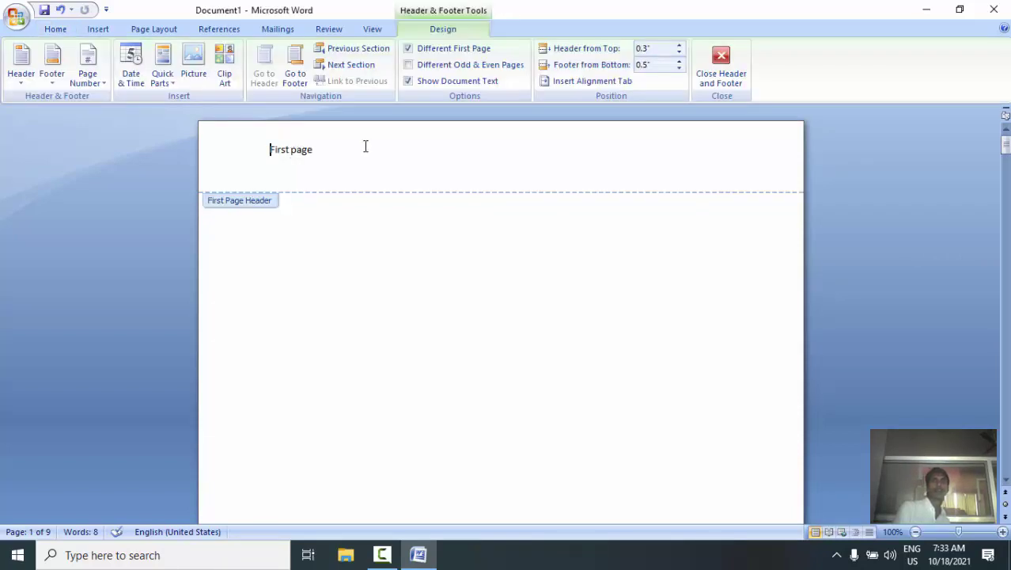
pyautogui.click(425, 50)
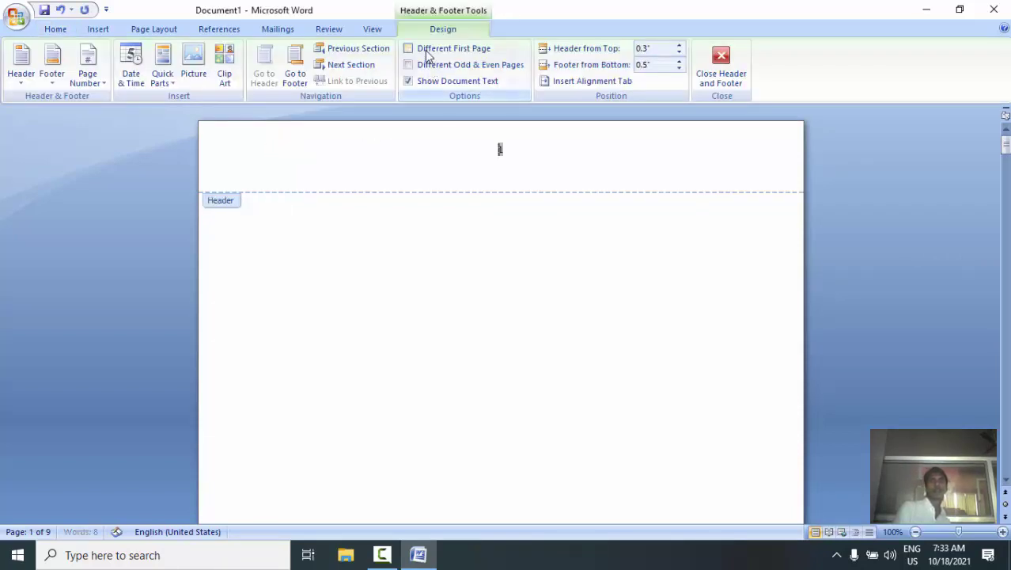
pyautogui.click(722, 65)
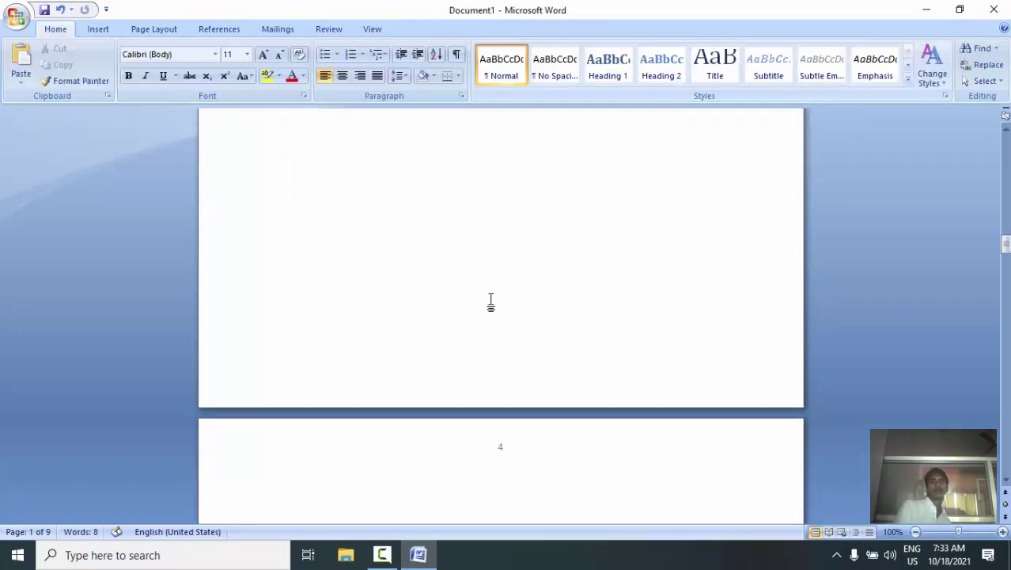
pyautogui.moveTo(1005, 252); pyautogui.dragTo(1005, 146)
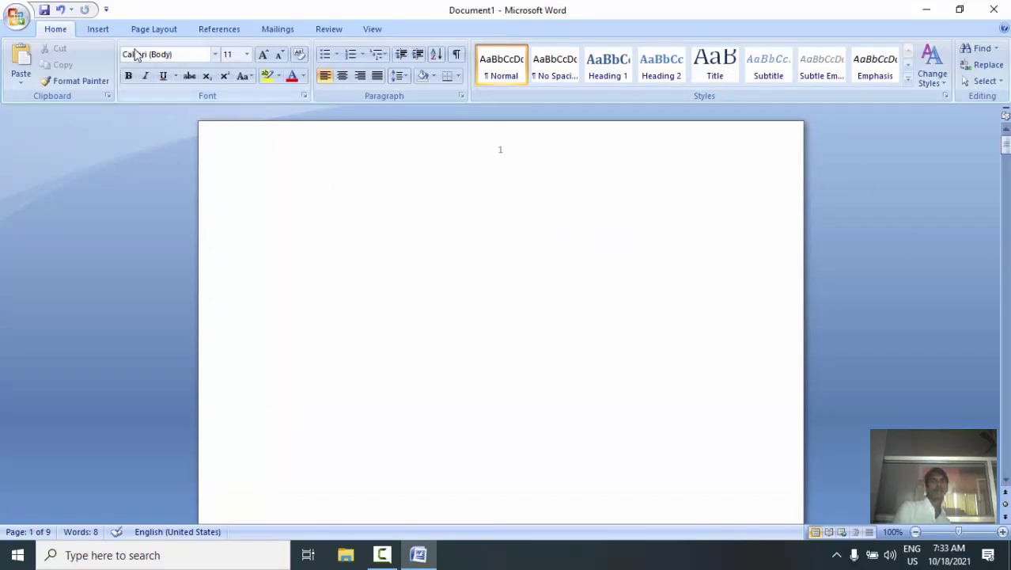
pyautogui.doubleClick(491, 150)
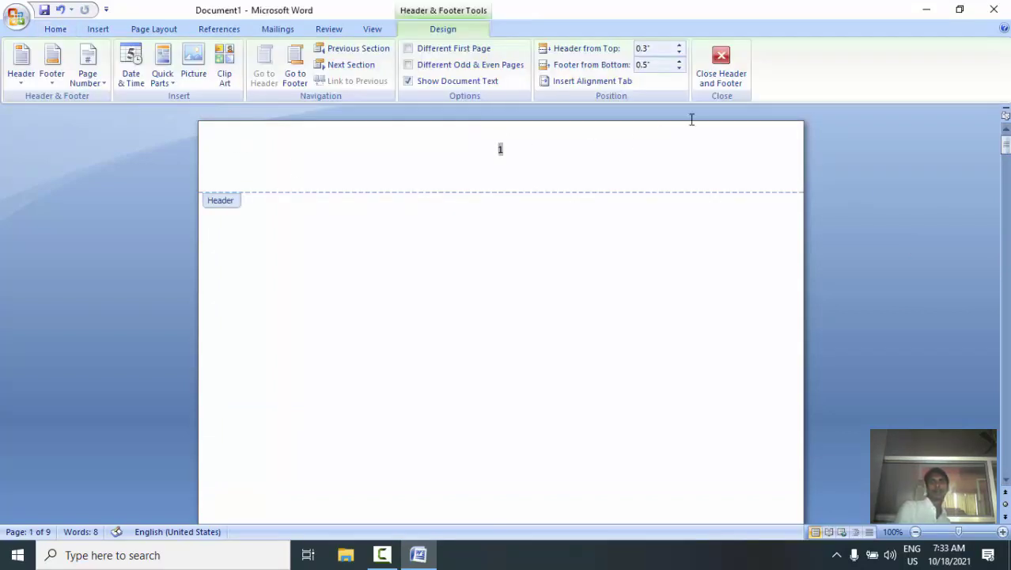
pyautogui.click(720, 67)
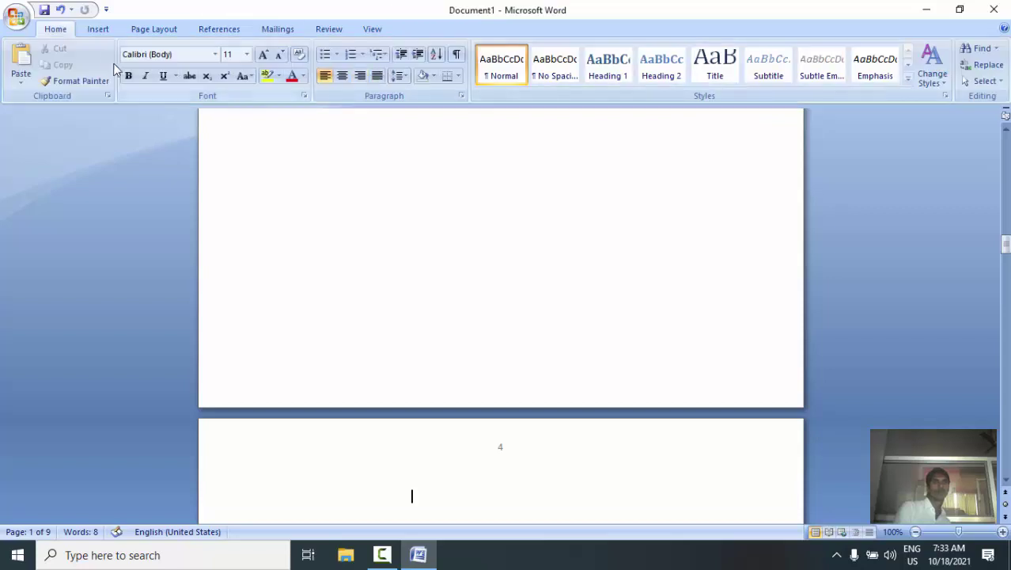
# Replace the top page numbers with the Bold Numbers 2 'Page X of Y' style.
pyautogui.click(93, 32)
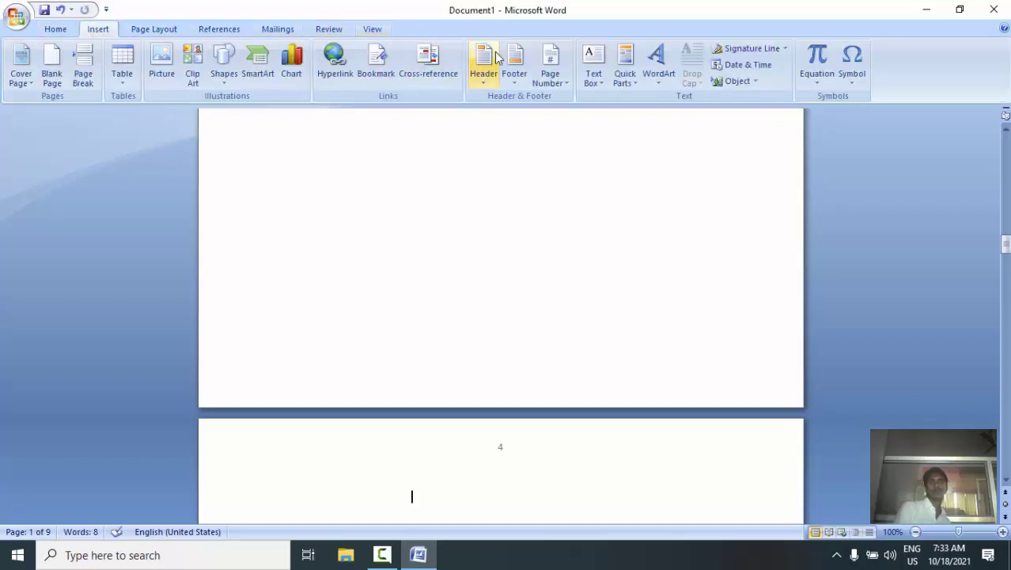
pyautogui.click(548, 67)
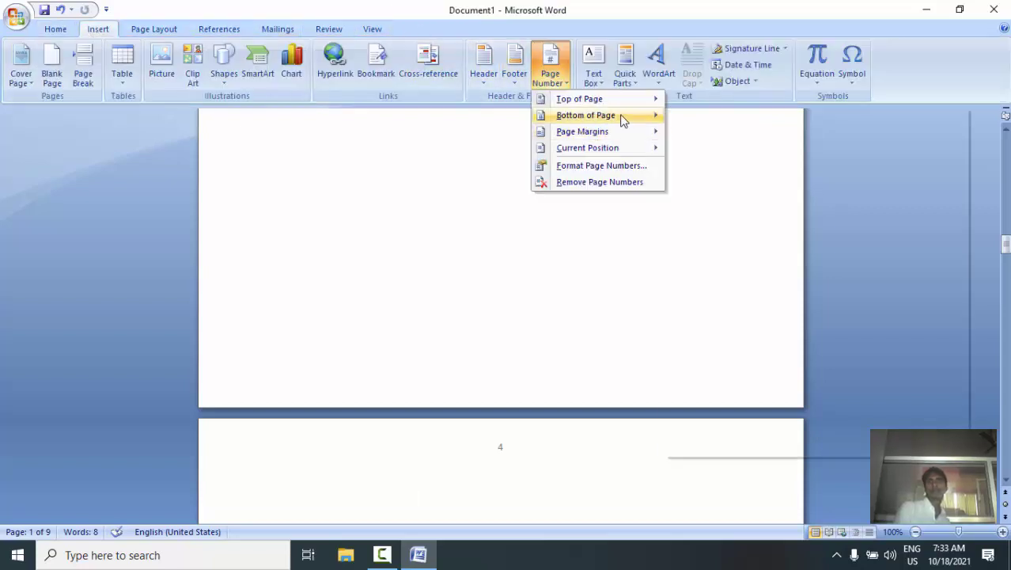
pyautogui.moveTo(608, 115)
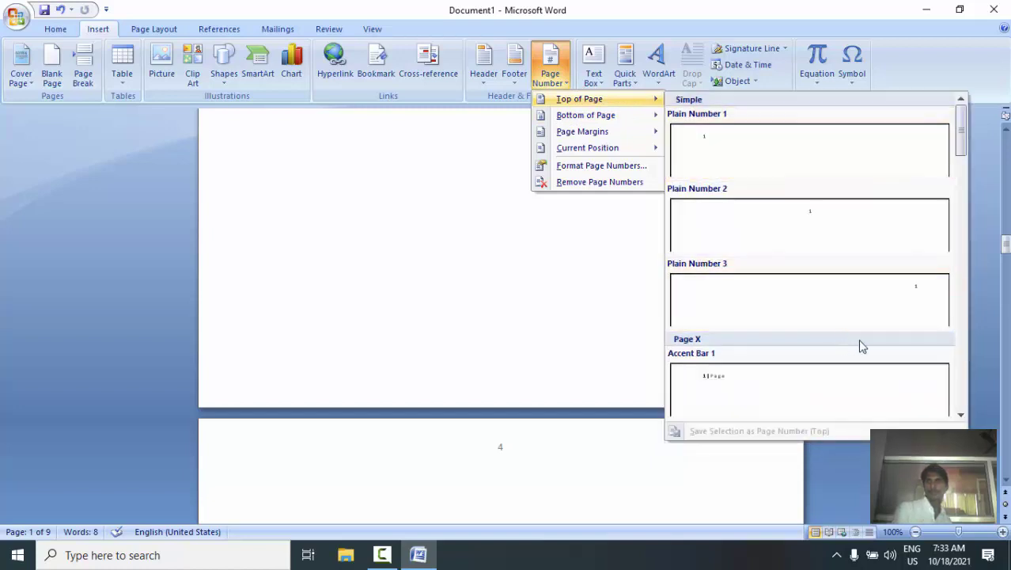
pyautogui.moveTo(962, 149); pyautogui.dragTo(972, 217)
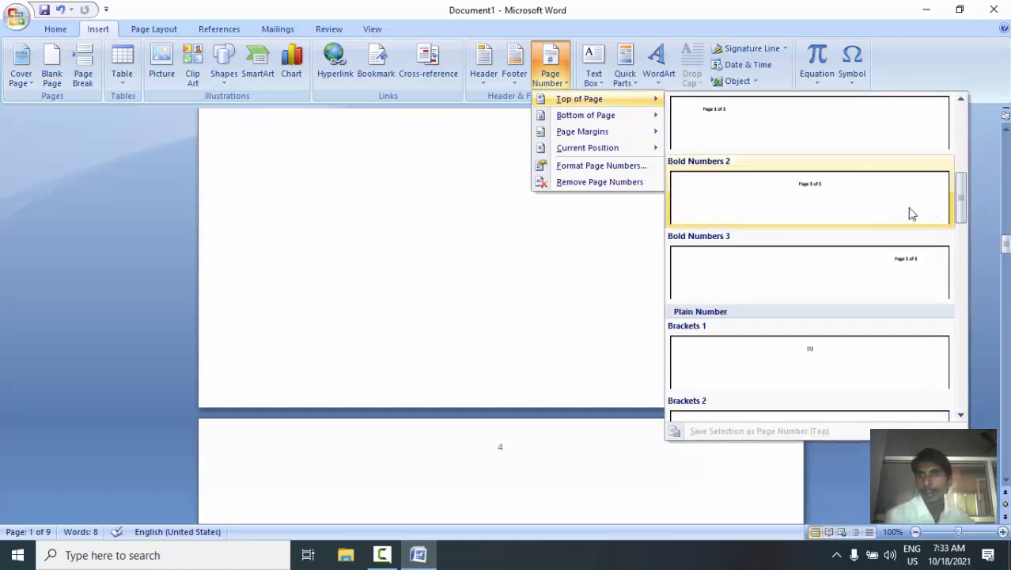
pyautogui.click(810, 190)
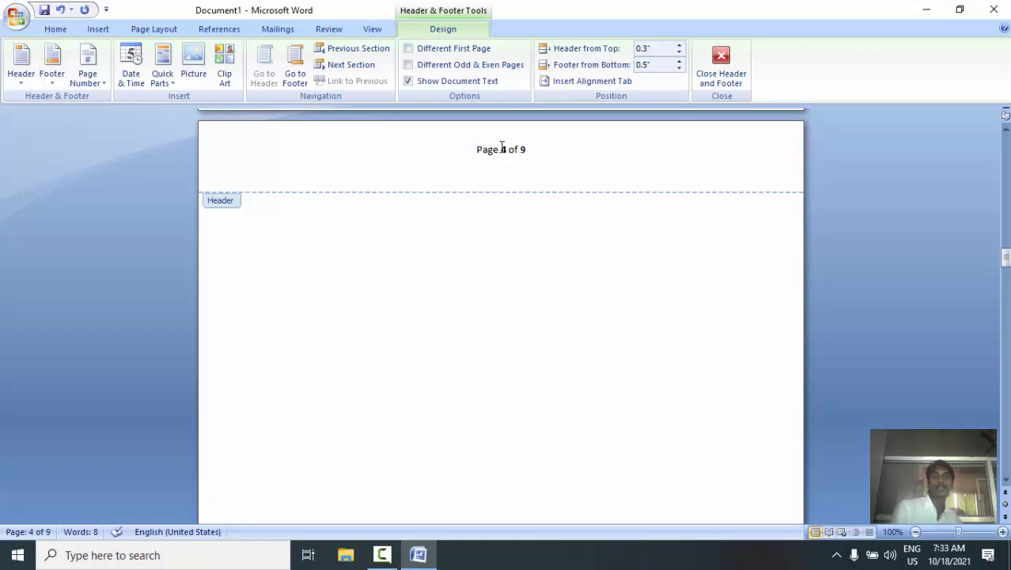
pyautogui.click(721, 70)
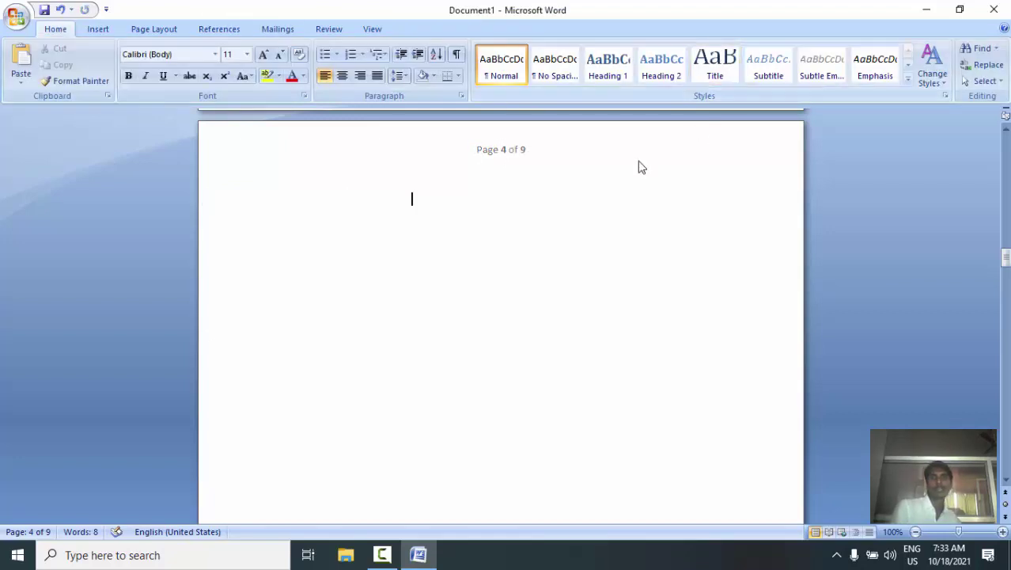
# Insert the Circle page number from the With Shapes group at the top of the page.
pyautogui.moveTo(1005, 258); pyautogui.dragTo(1005, 184)
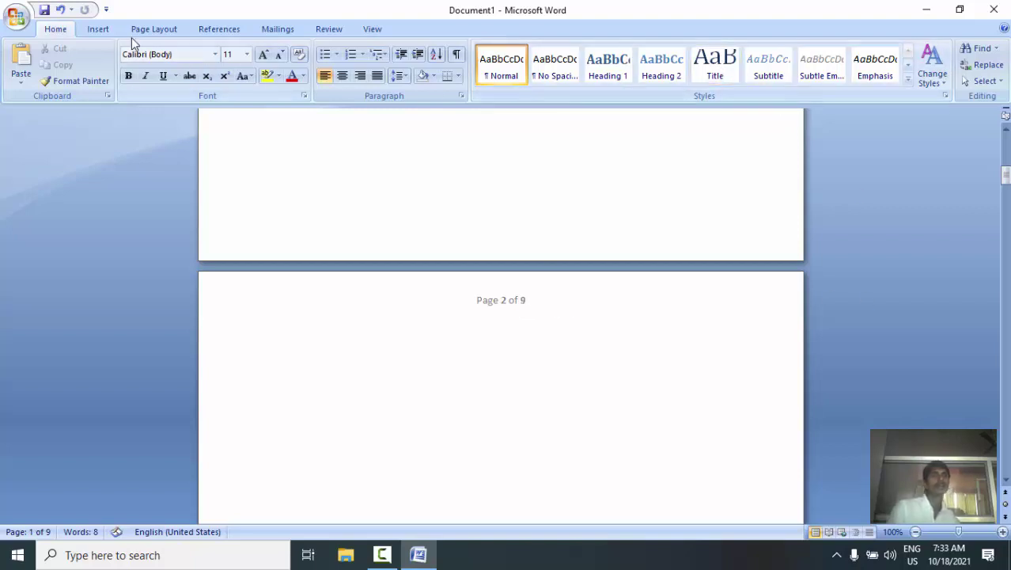
pyautogui.click(107, 32)
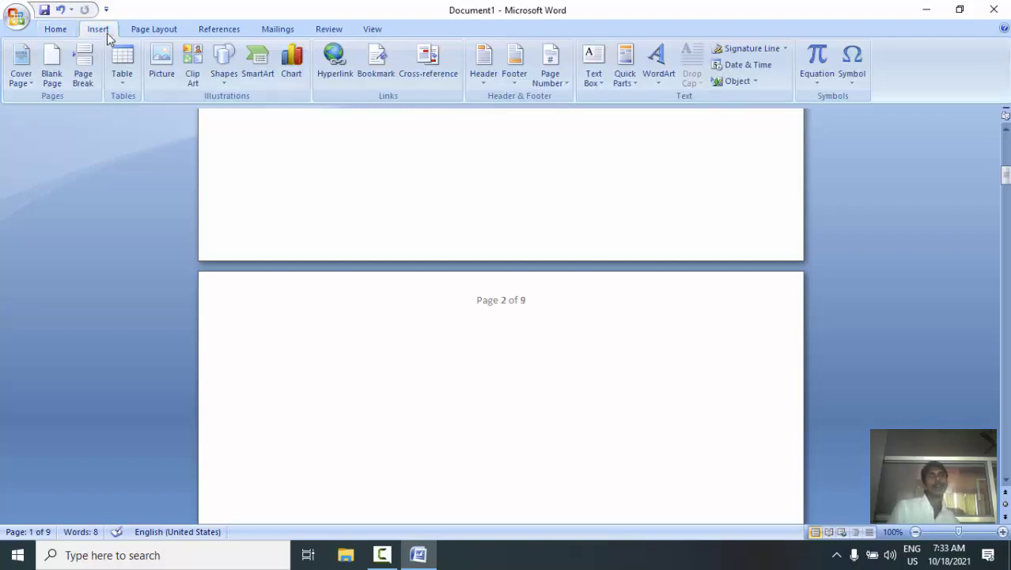
pyautogui.click(551, 73)
pyautogui.moveTo(613, 99)
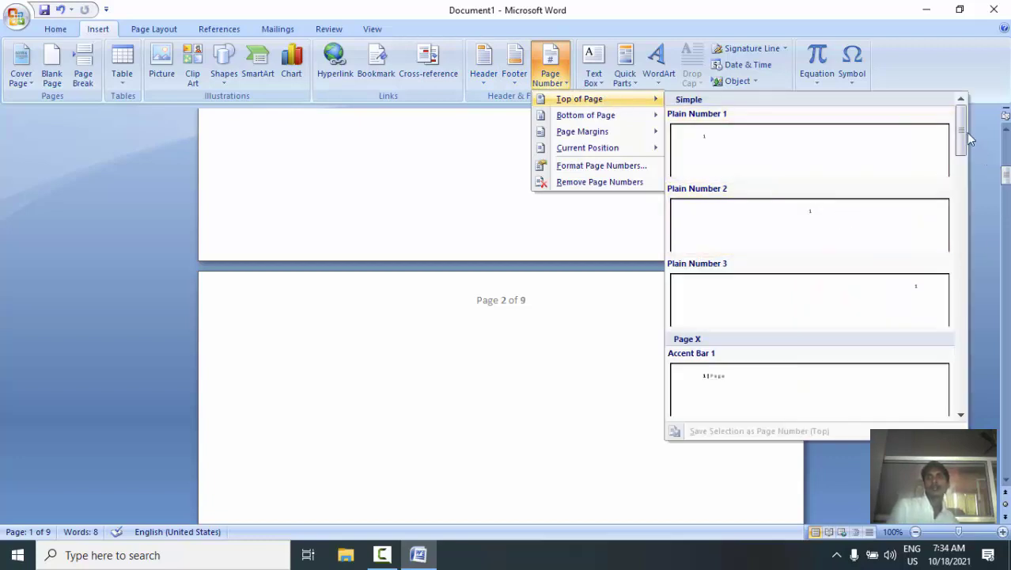
pyautogui.moveTo(964, 132)
pyautogui.mouseDown()
pyautogui.moveTo(973, 354)
pyautogui.moveTo(965, 212)
pyautogui.mouseUp()
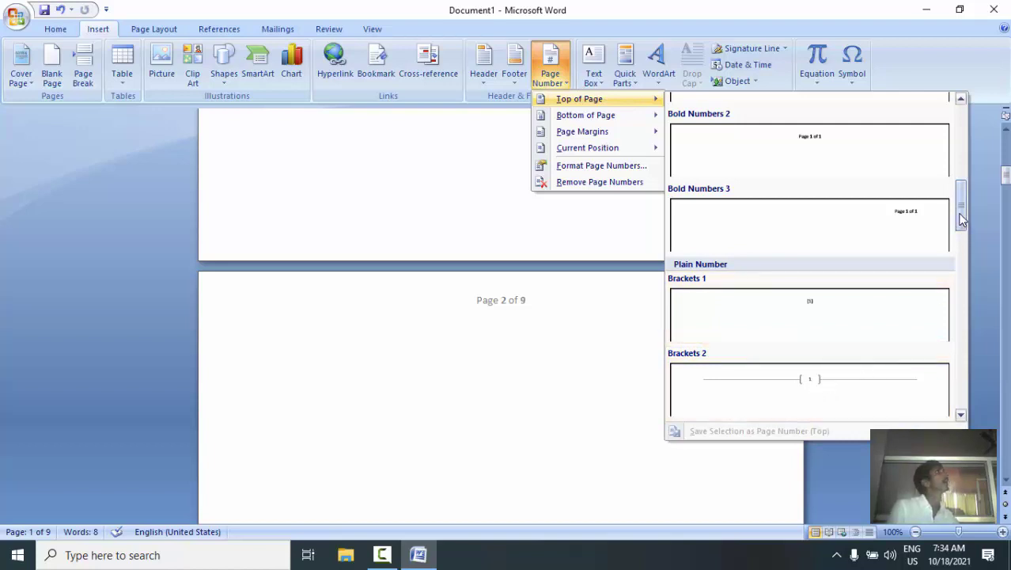
pyautogui.moveTo(961, 221); pyautogui.dragTo(964, 232)
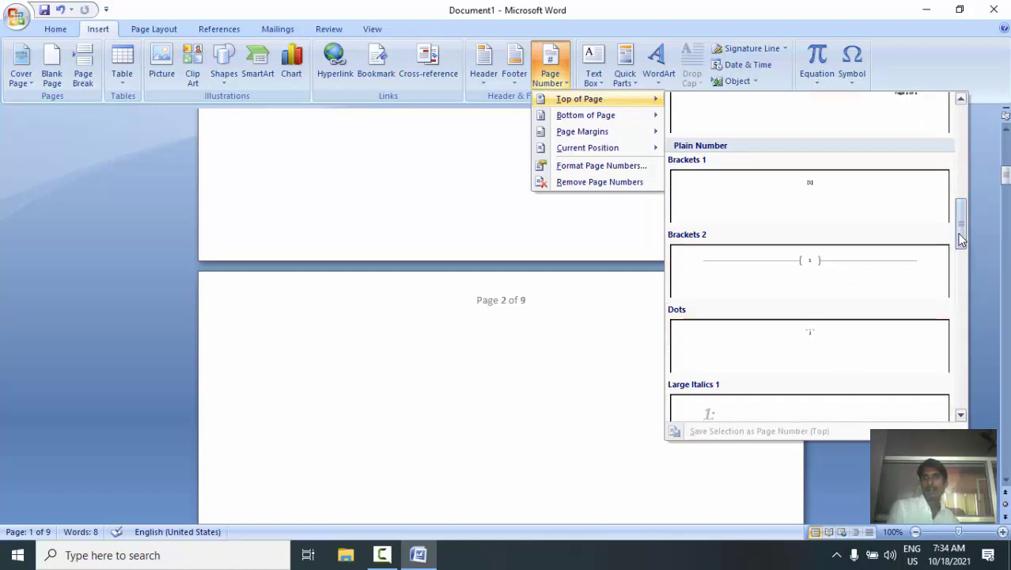
pyautogui.moveTo(962, 239); pyautogui.dragTo(964, 262)
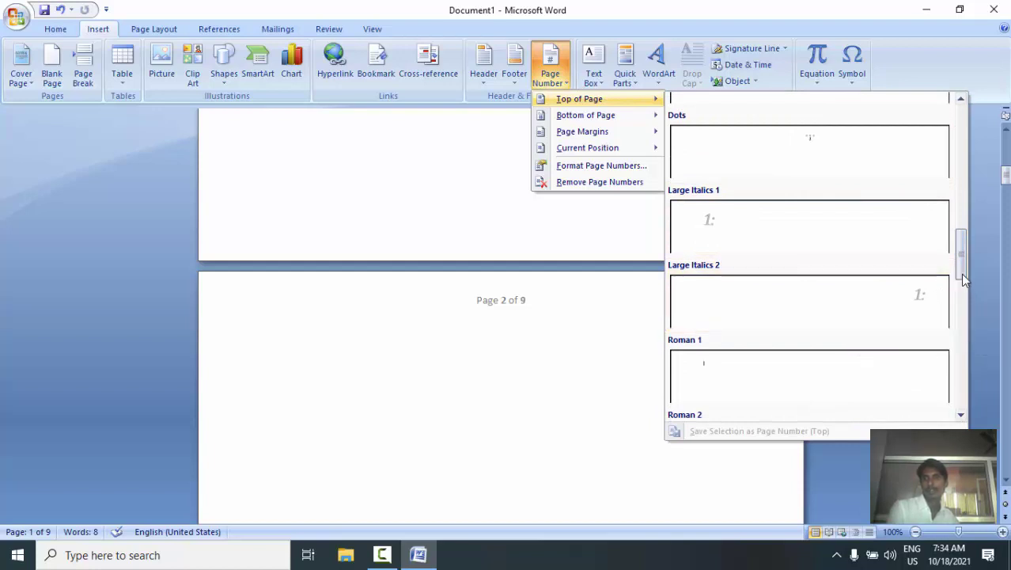
pyautogui.moveTo(959, 261)
pyautogui.mouseDown()
pyautogui.moveTo(975, 314)
pyautogui.moveTo(968, 356)
pyautogui.mouseUp()
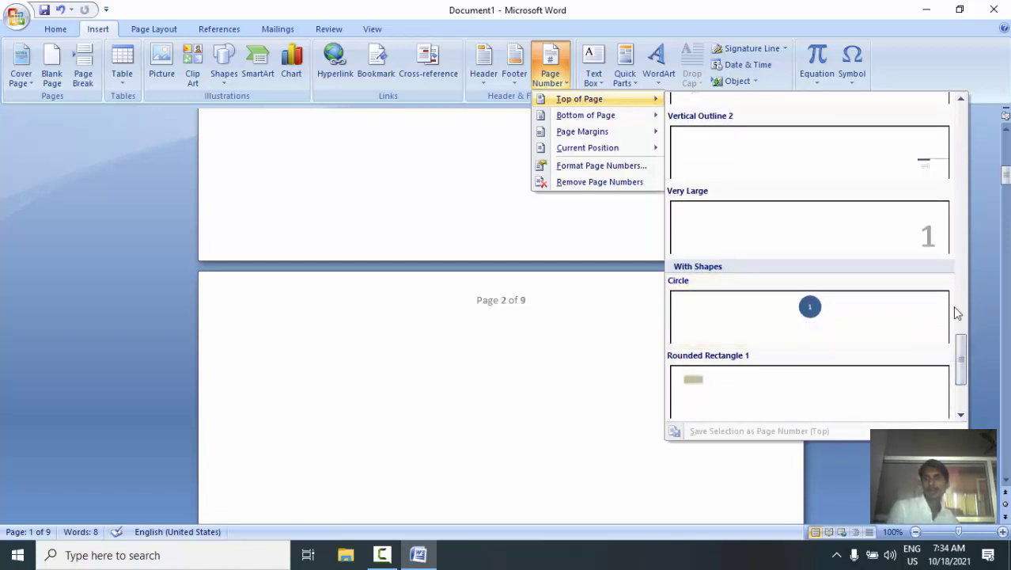
pyautogui.moveTo(963, 355); pyautogui.dragTo(965, 381)
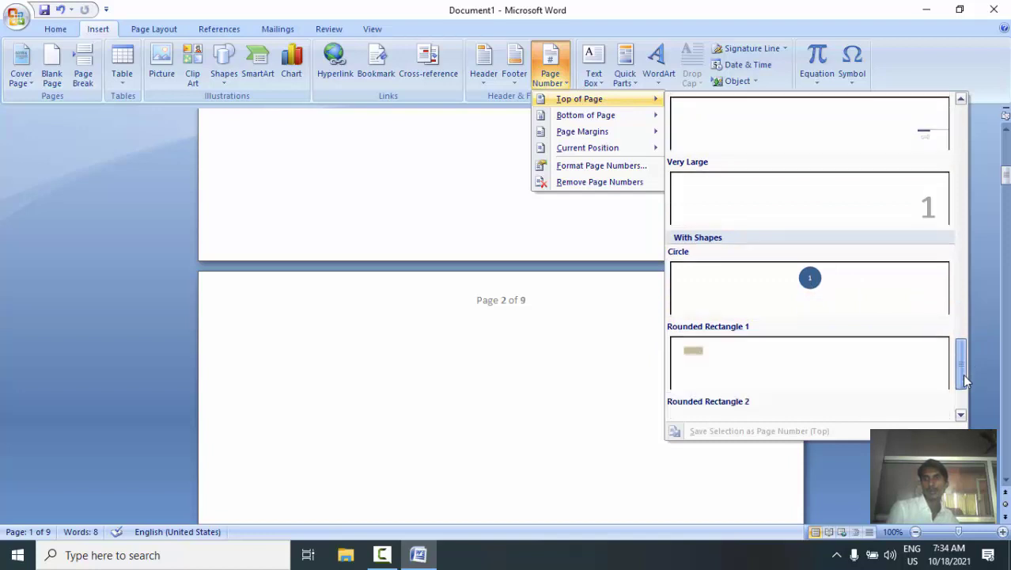
pyautogui.scroll(-3, 965, 382)
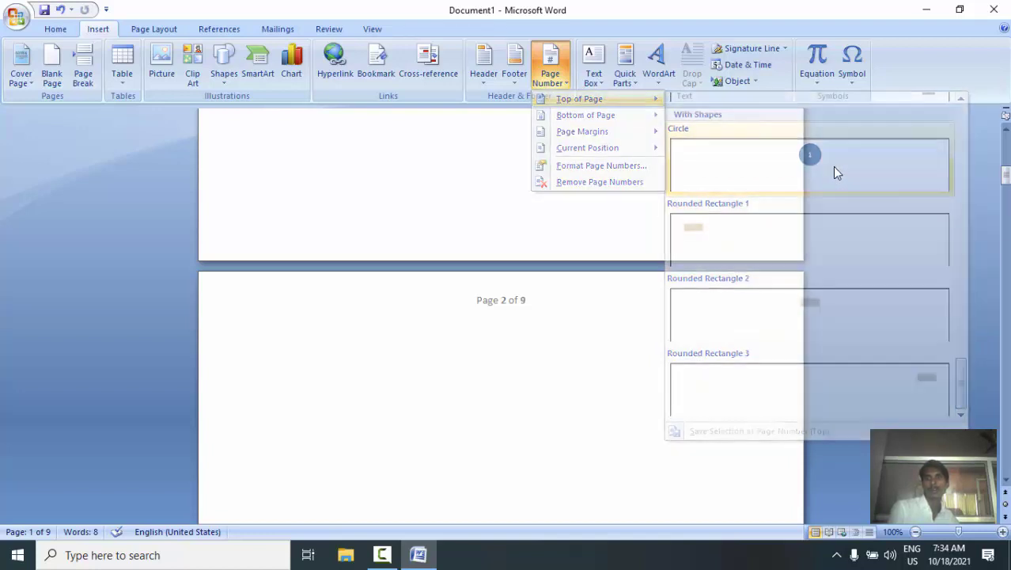
pyautogui.click(834, 170)
# Add an Accent Bar 1 '4 | Page' page number at the bottom of the page.
pyautogui.click(720, 80)
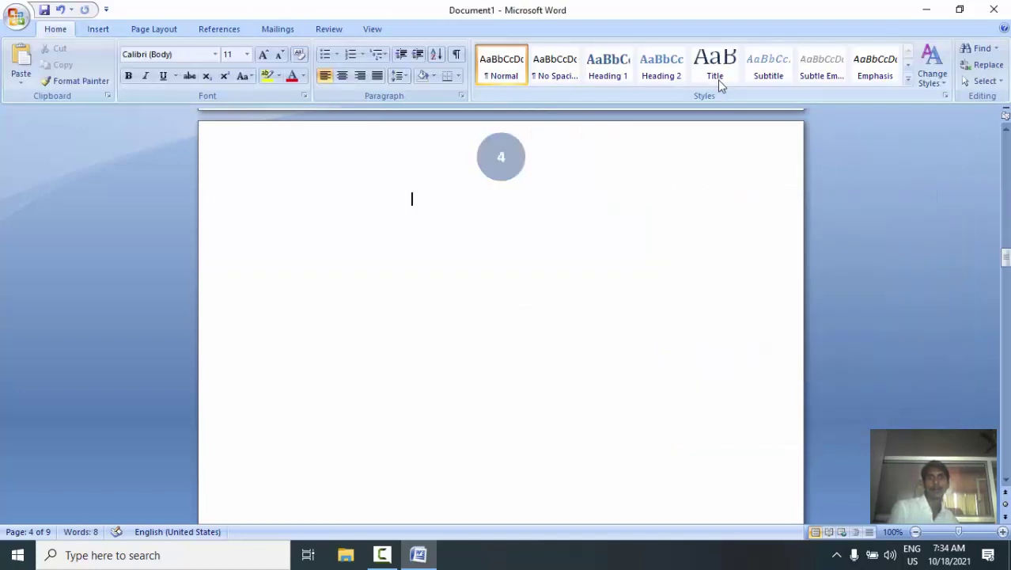
pyautogui.click(103, 32)
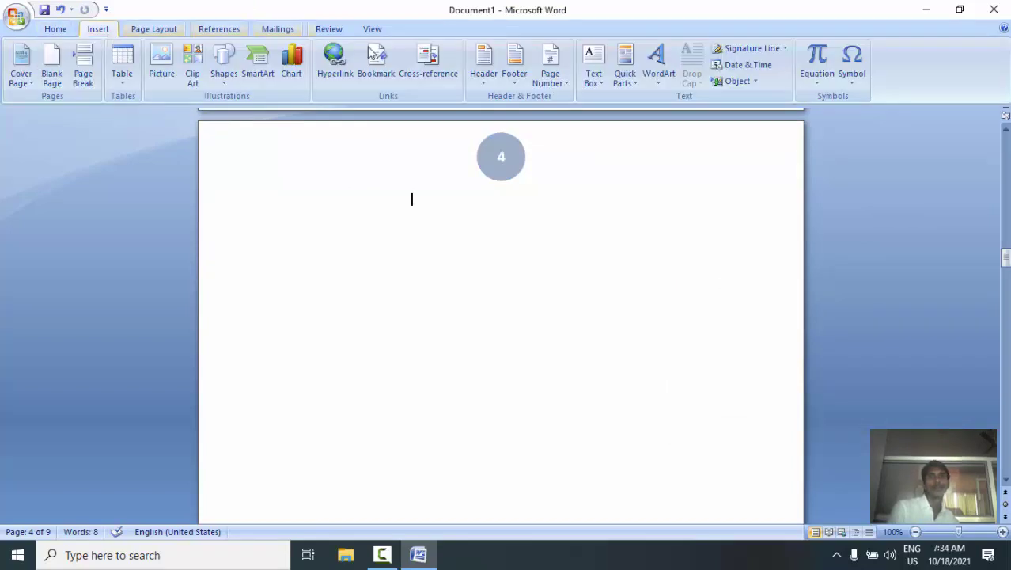
pyautogui.click(553, 65)
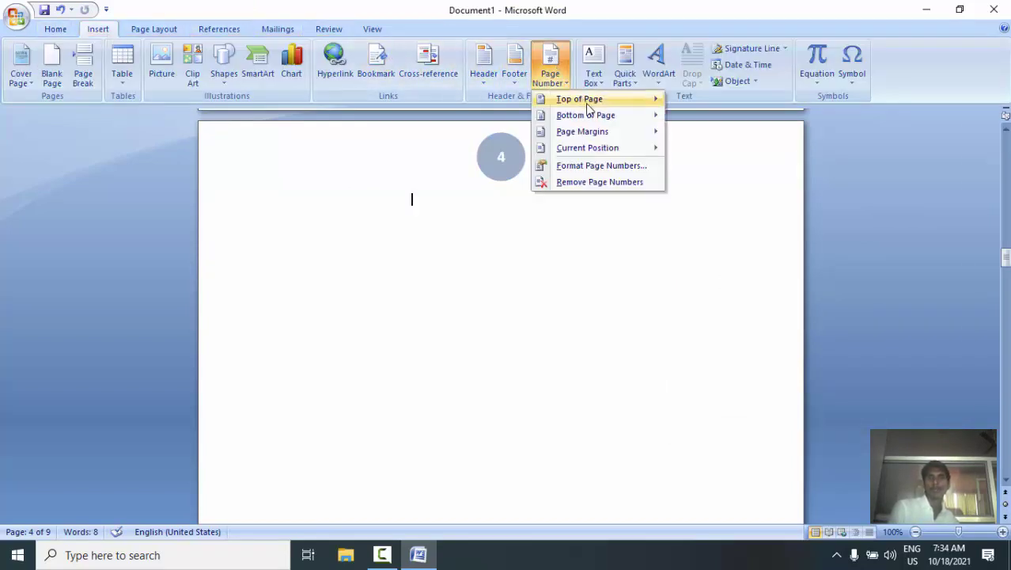
pyautogui.moveTo(595, 117)
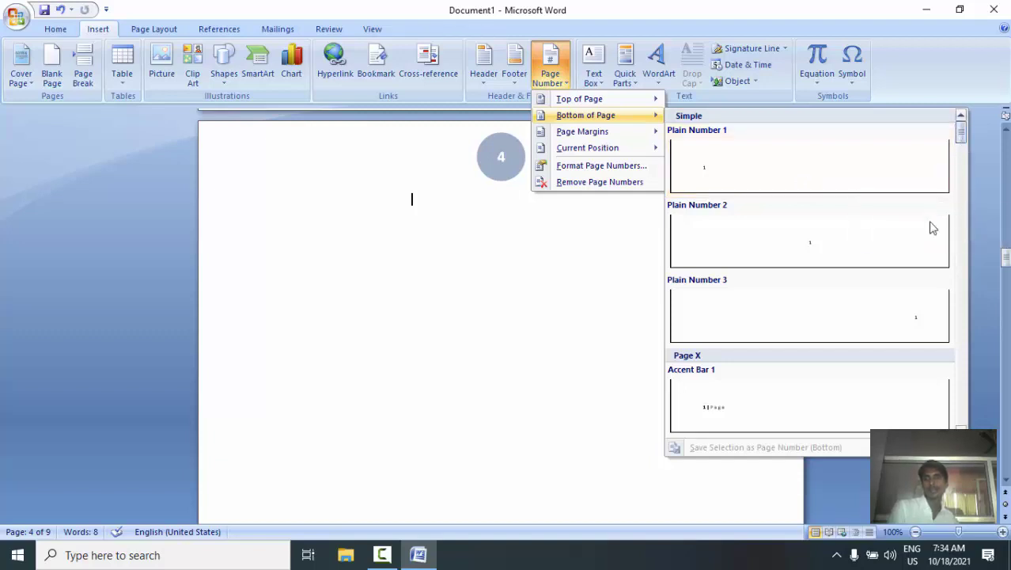
pyautogui.click(704, 420)
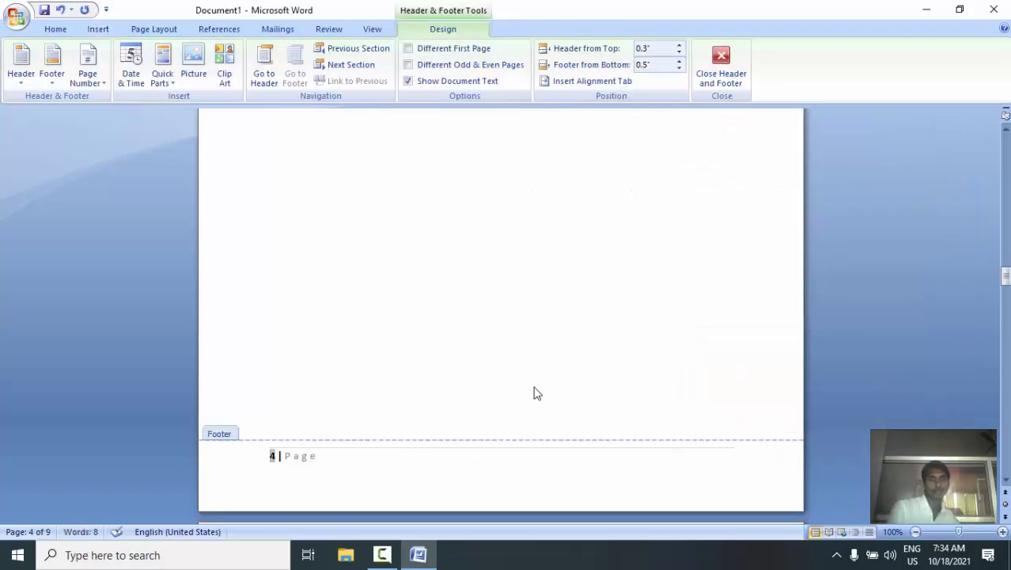
pyautogui.moveTo(1006, 278); pyautogui.dragTo(1004, 261)
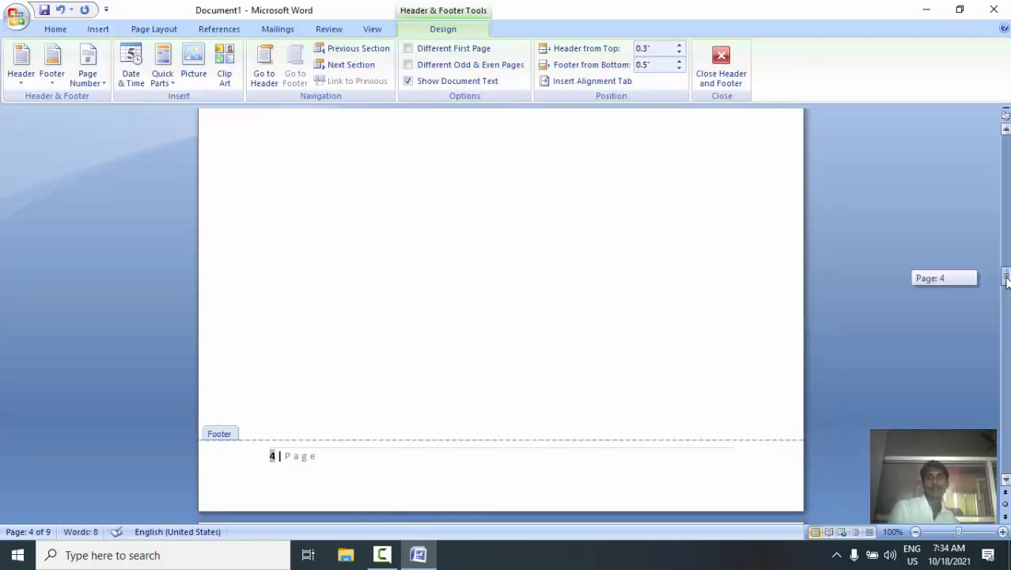
pyautogui.click(731, 72)
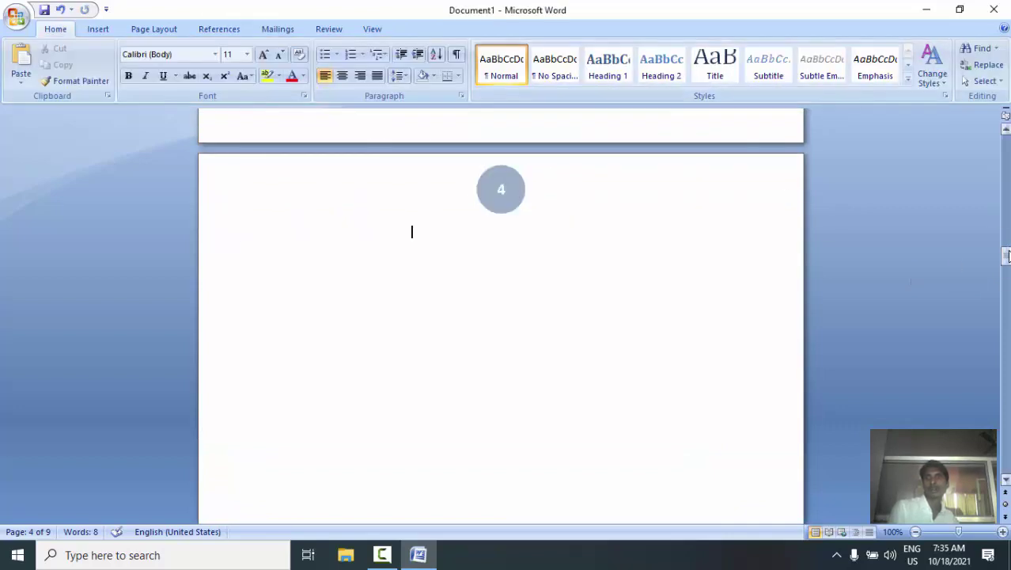
# Open the Page Number menu and dismiss it without choosing a style.
pyautogui.moveTo(1006, 256)
pyautogui.mouseDown()
pyautogui.moveTo(1005, 319)
pyautogui.moveTo(1004, 289)
pyautogui.mouseUp()
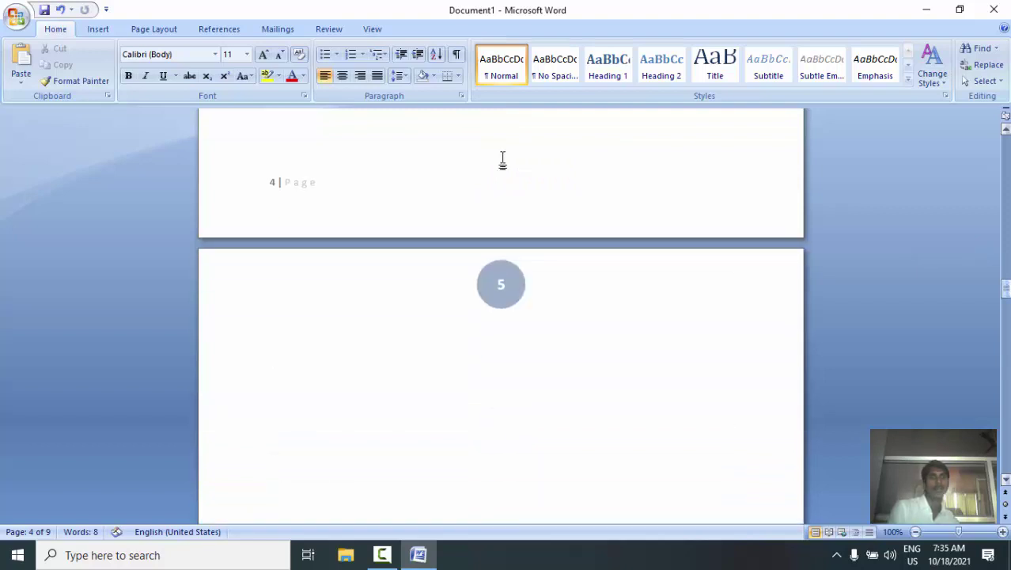
pyautogui.click(95, 30)
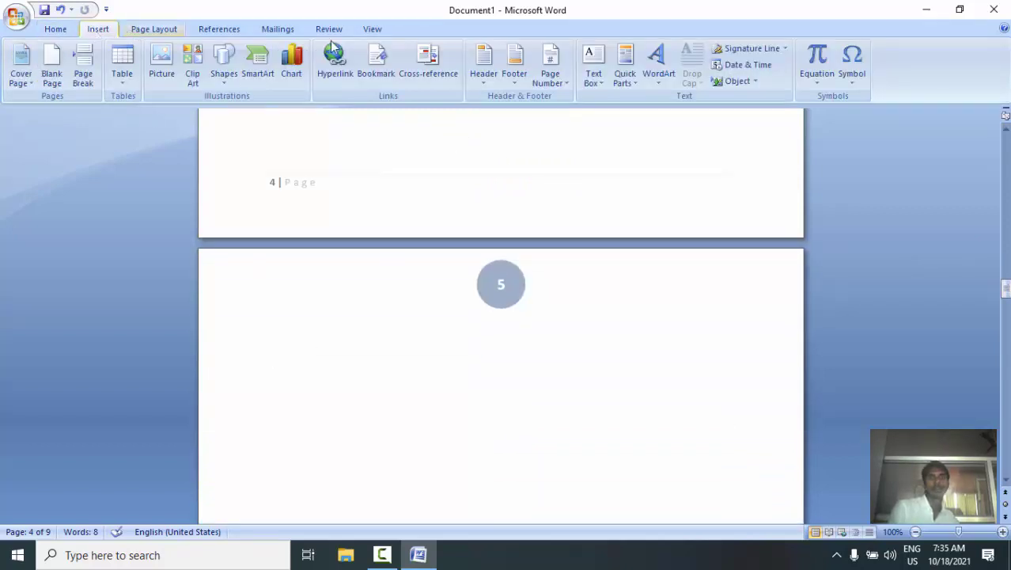
pyautogui.click(556, 72)
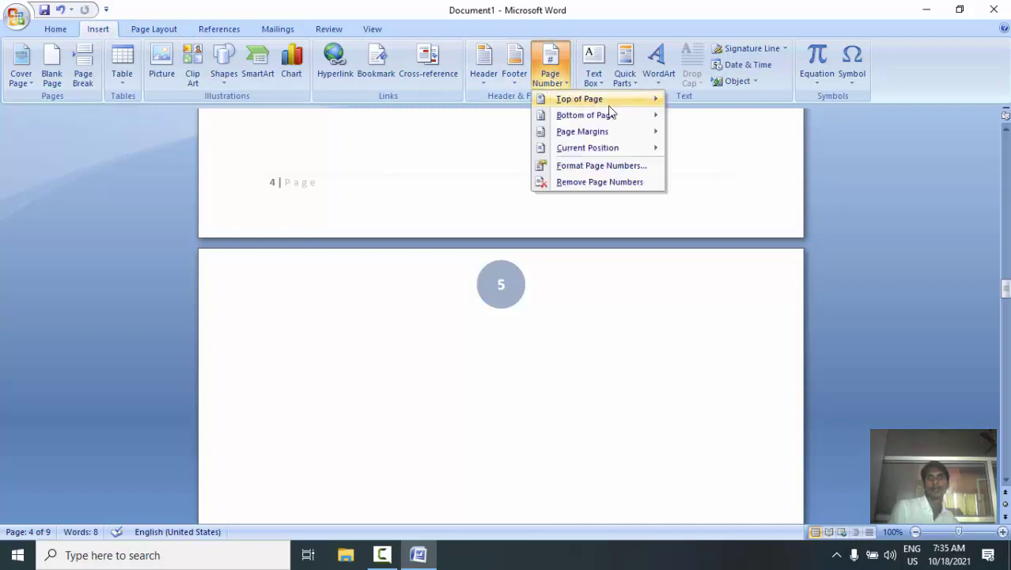
pyautogui.moveTo(621, 107)
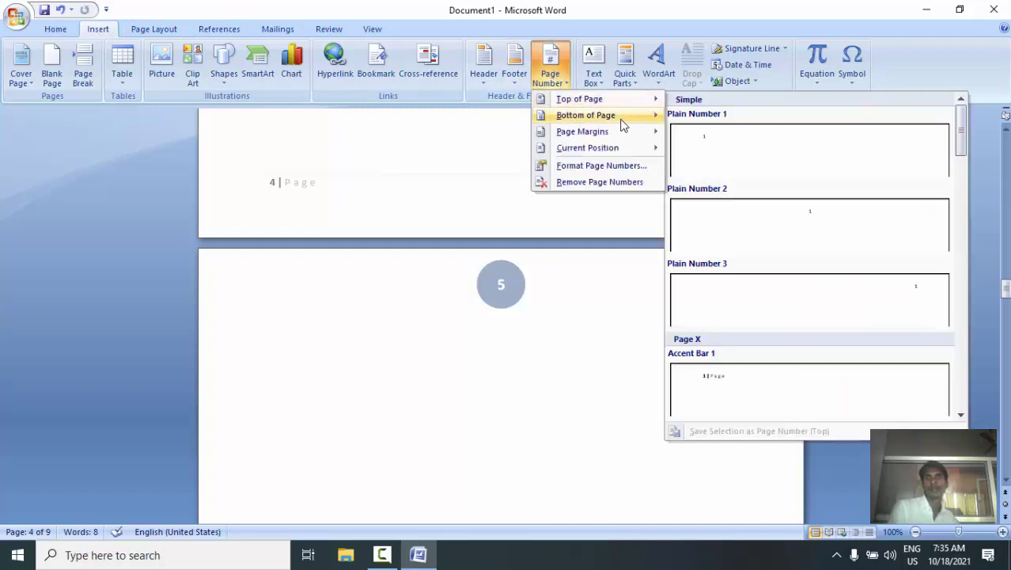
pyautogui.click(523, 391)
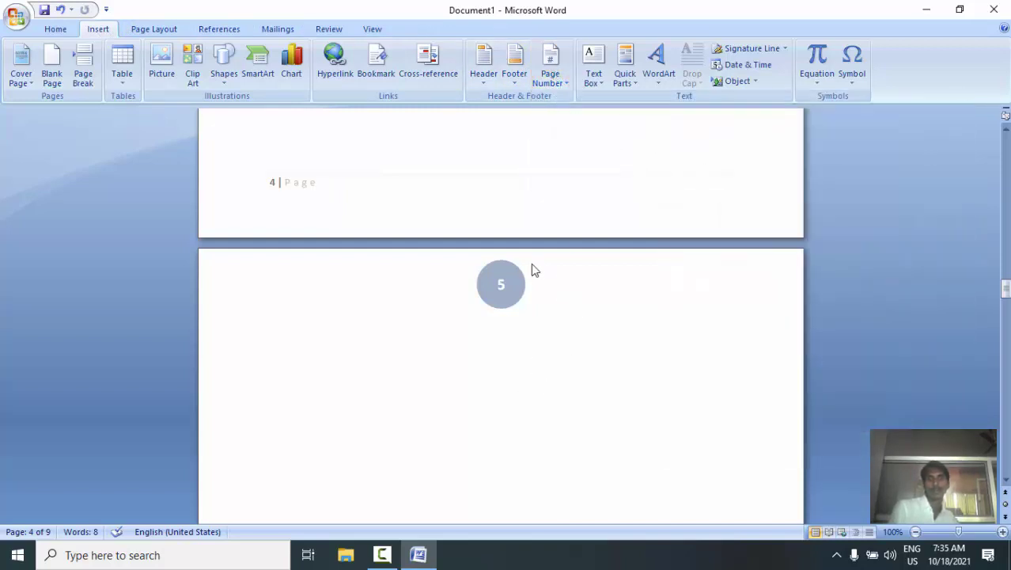
# Delete the circled page number and its circle shape from the page 5 header.
pyautogui.doubleClick(515, 271)
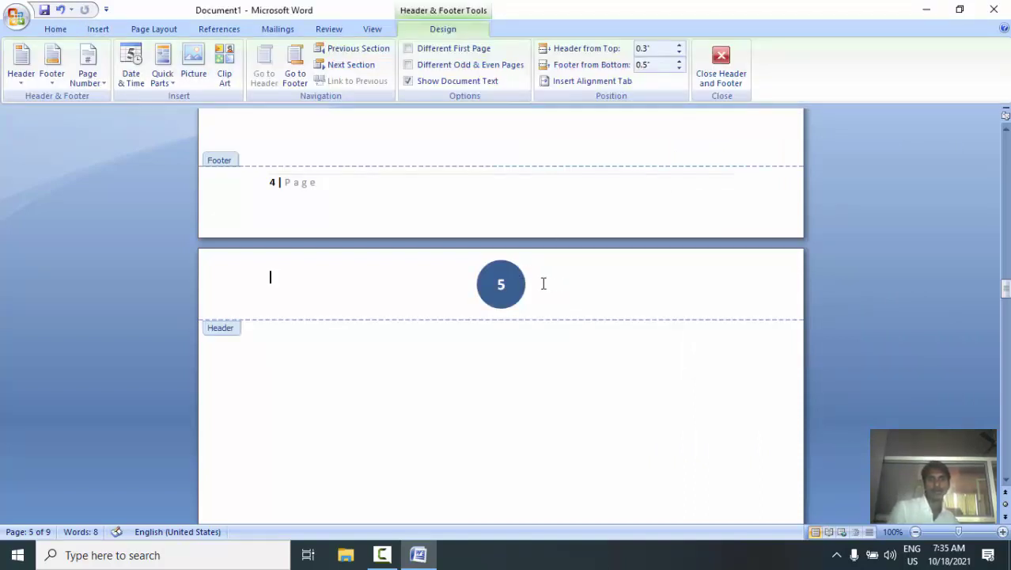
pyautogui.click(522, 285)
pyautogui.doubleClick(521, 285)
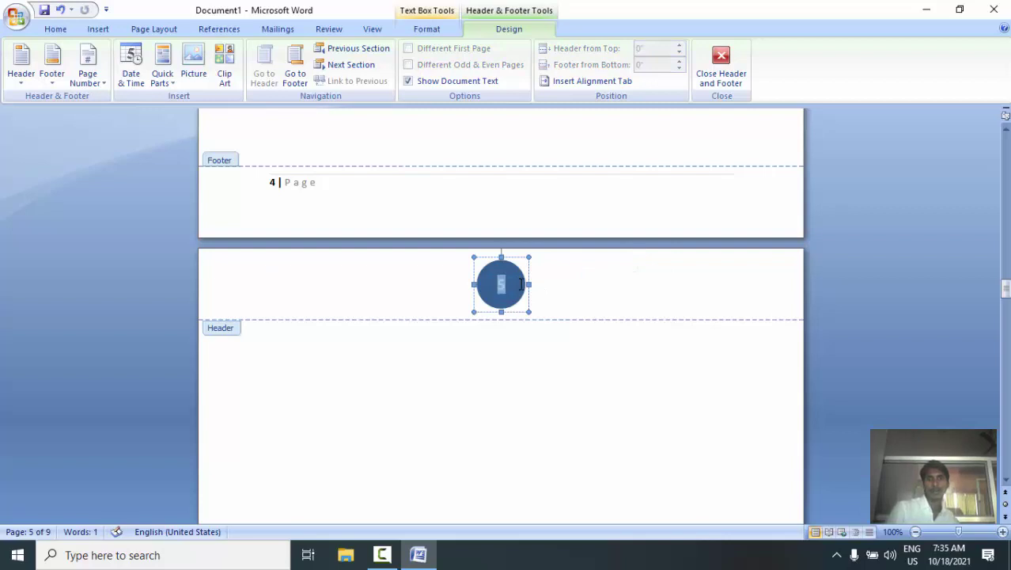
pyautogui.press('Delete')
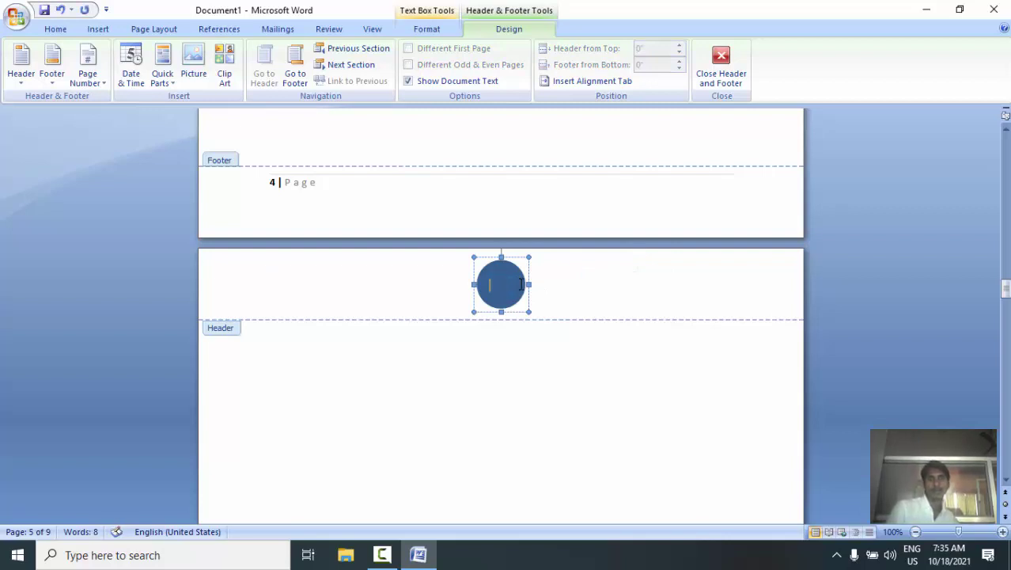
pyautogui.click(562, 289)
pyautogui.click(496, 286)
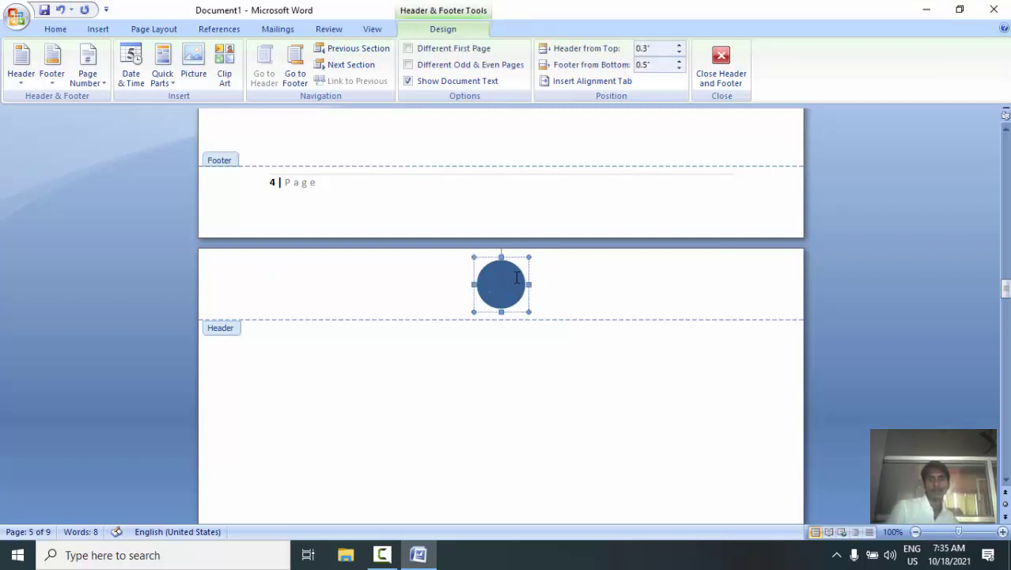
pyautogui.doubleClick(511, 262)
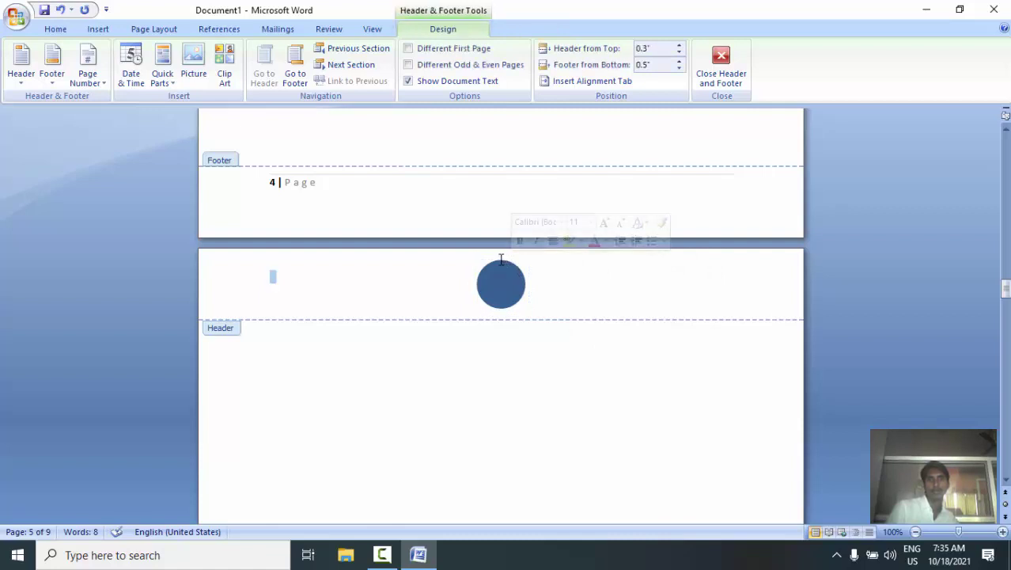
pyautogui.click(500, 264)
pyautogui.press('Delete')
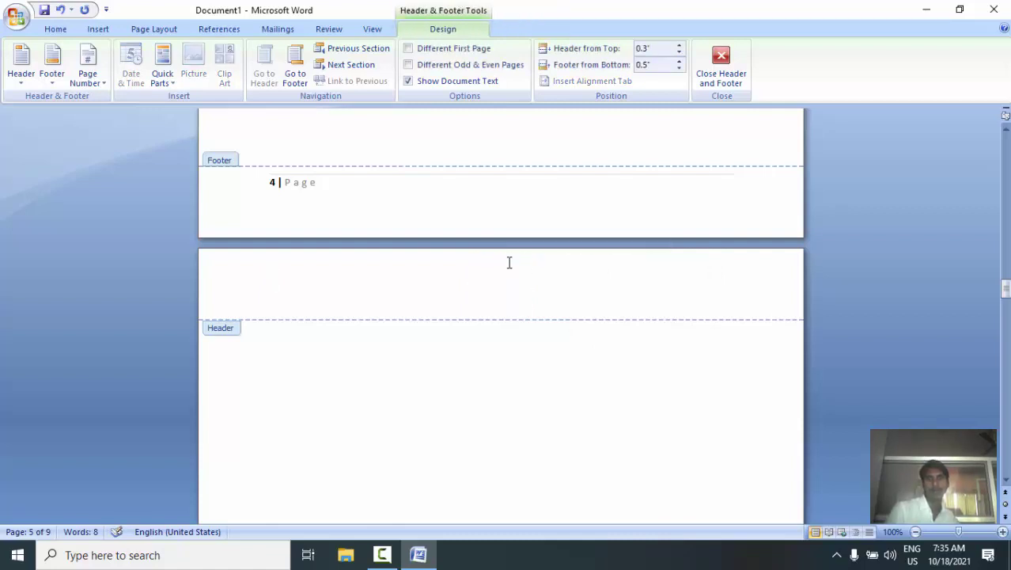
pyautogui.click(706, 89)
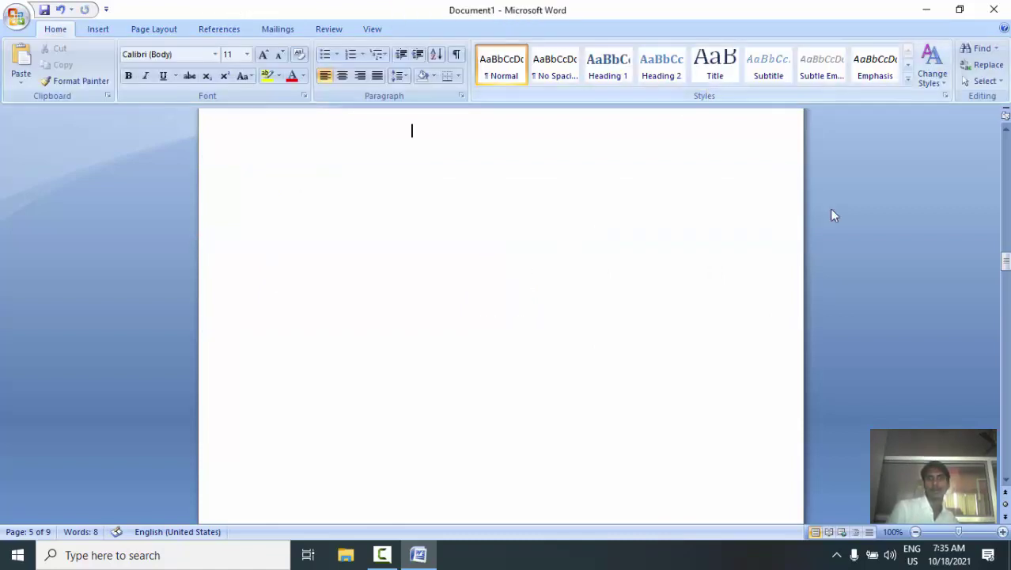
# Delete the '1 | Page' number from the page 1 footer and close footer editing.
pyautogui.moveTo(1004, 257)
pyautogui.mouseDown()
pyautogui.moveTo(985, 118)
pyautogui.moveTo(1005, 167)
pyautogui.mouseUp()
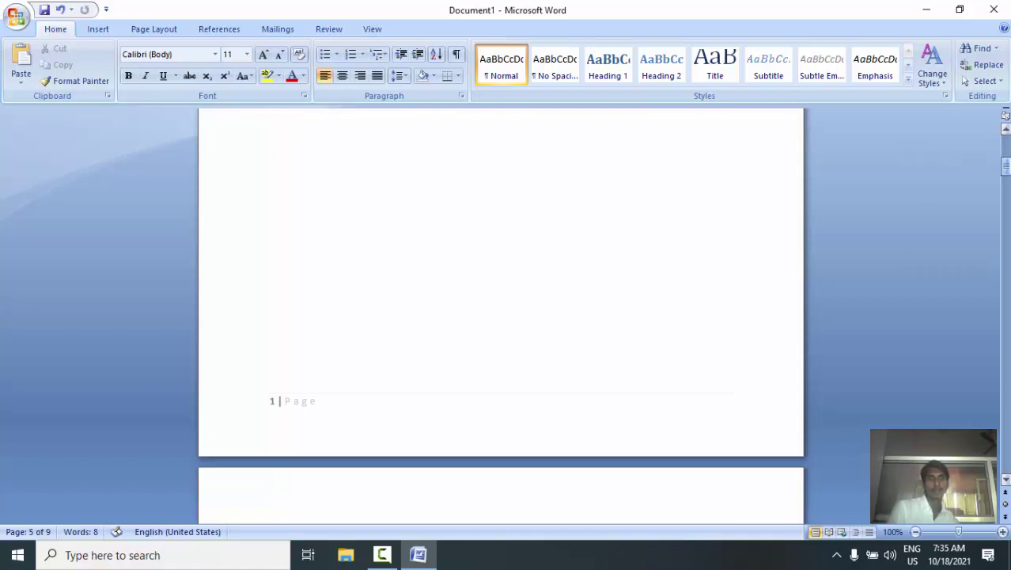
pyautogui.doubleClick(332, 406)
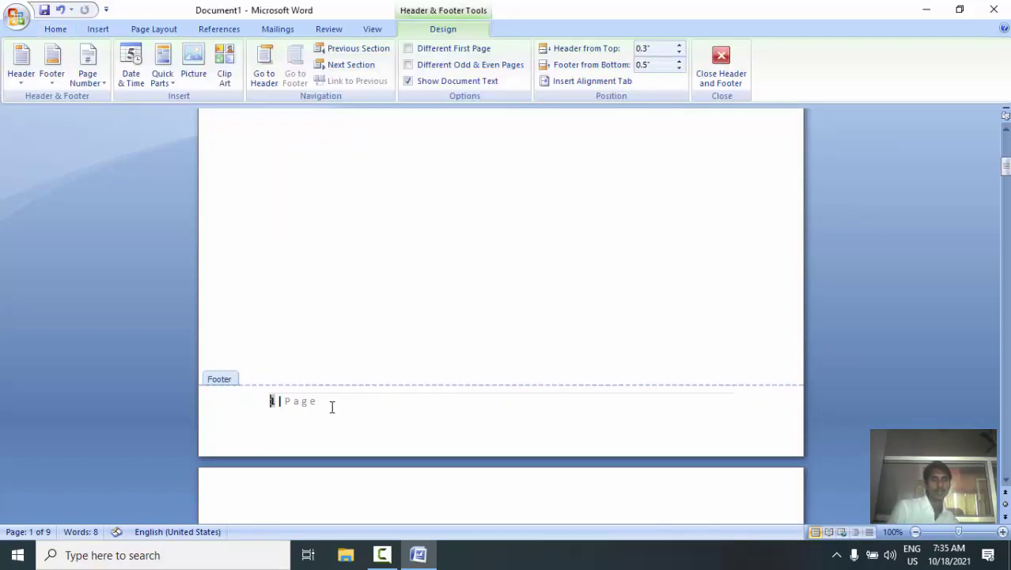
pyautogui.moveTo(330, 407); pyautogui.dragTo(238, 404)
pyautogui.press('Delete')
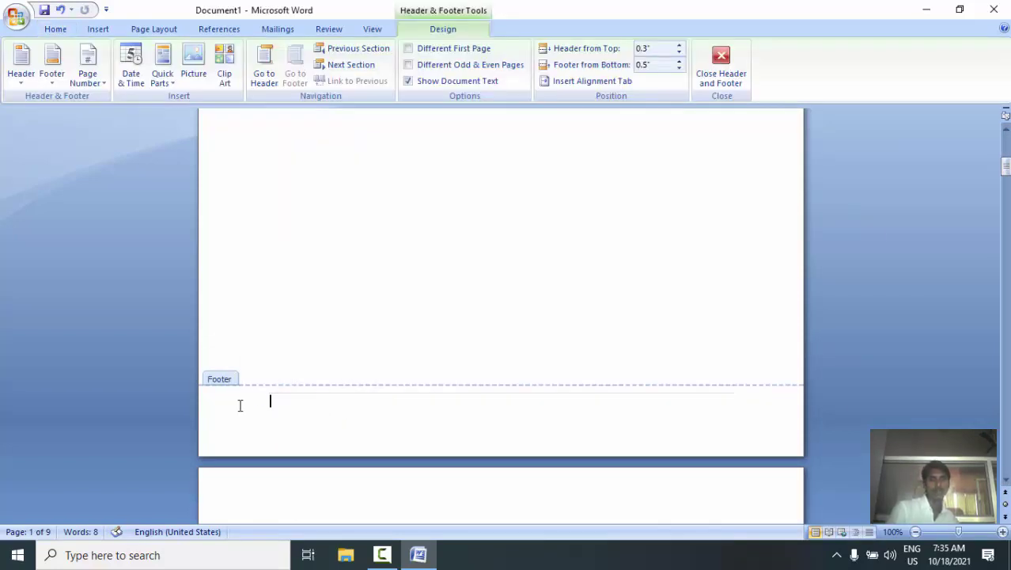
pyautogui.click(706, 79)
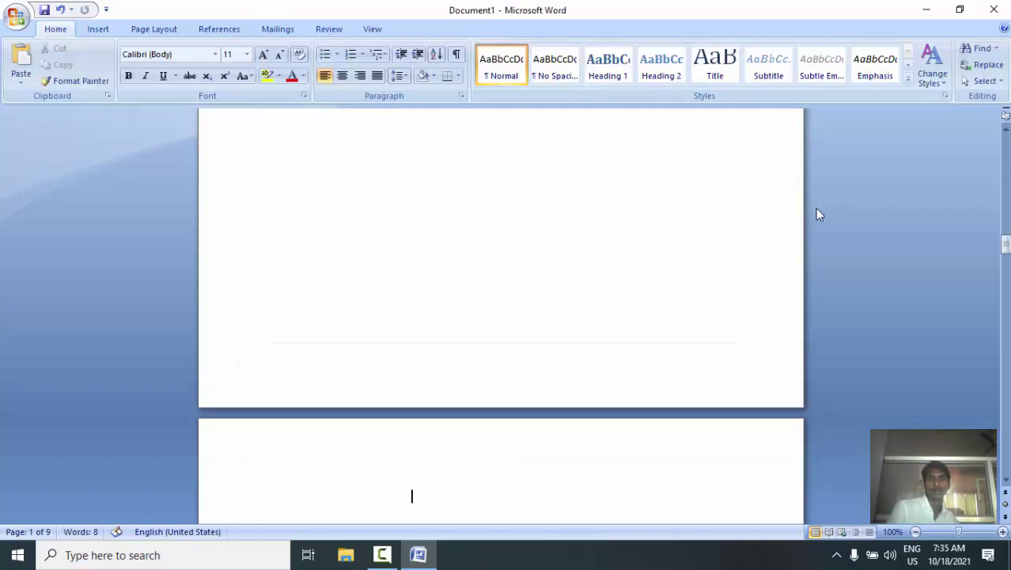
pyautogui.moveTo(1005, 247)
pyautogui.mouseDown()
pyautogui.moveTo(1004, 281)
pyautogui.moveTo(1004, 267)
pyautogui.mouseUp()
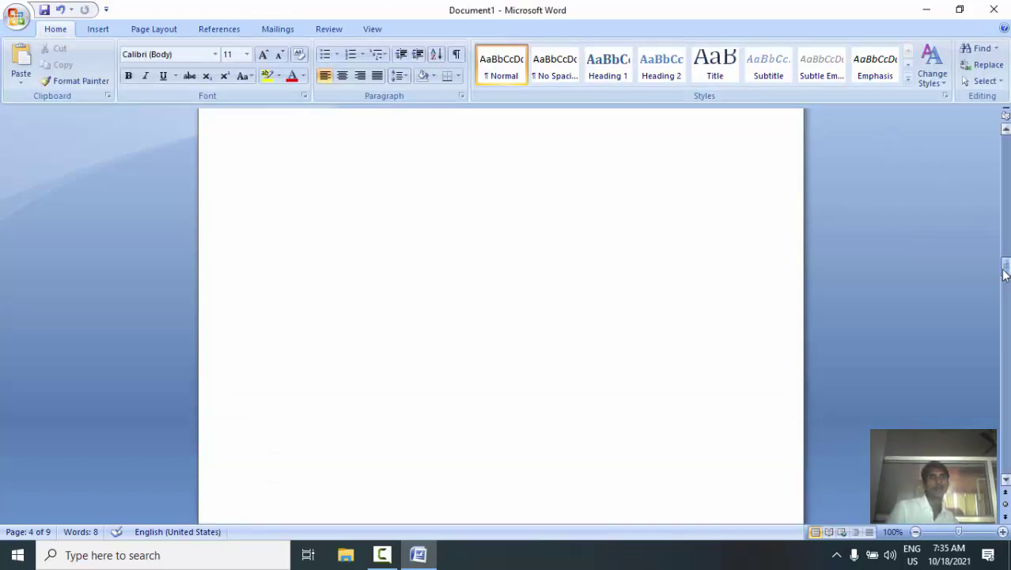
# Use Insert > Page Number > Remove Page Numbers to clear numbering from all nine pages.
pyautogui.click(99, 30)
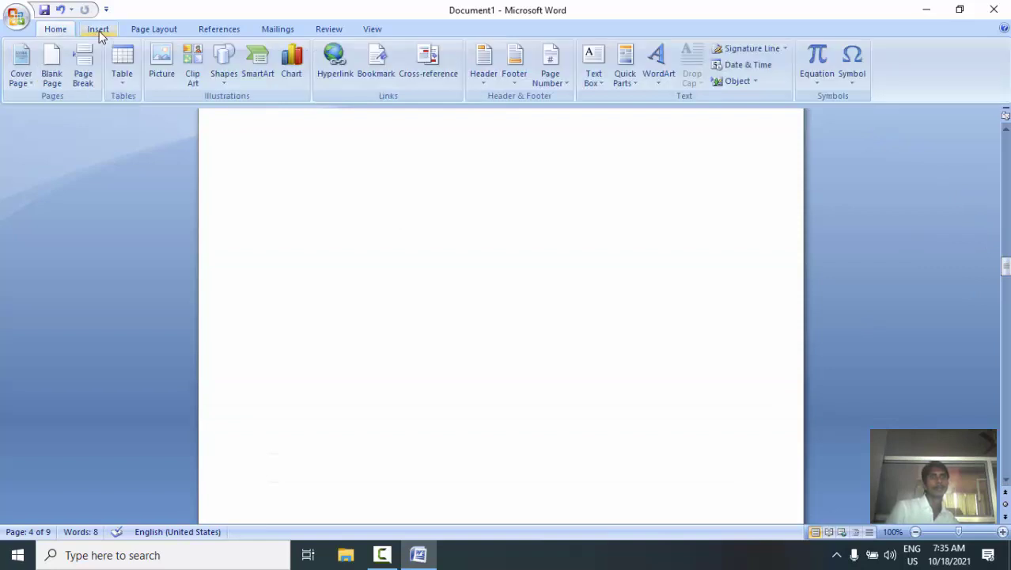
pyautogui.click(564, 78)
pyautogui.moveTo(585, 134)
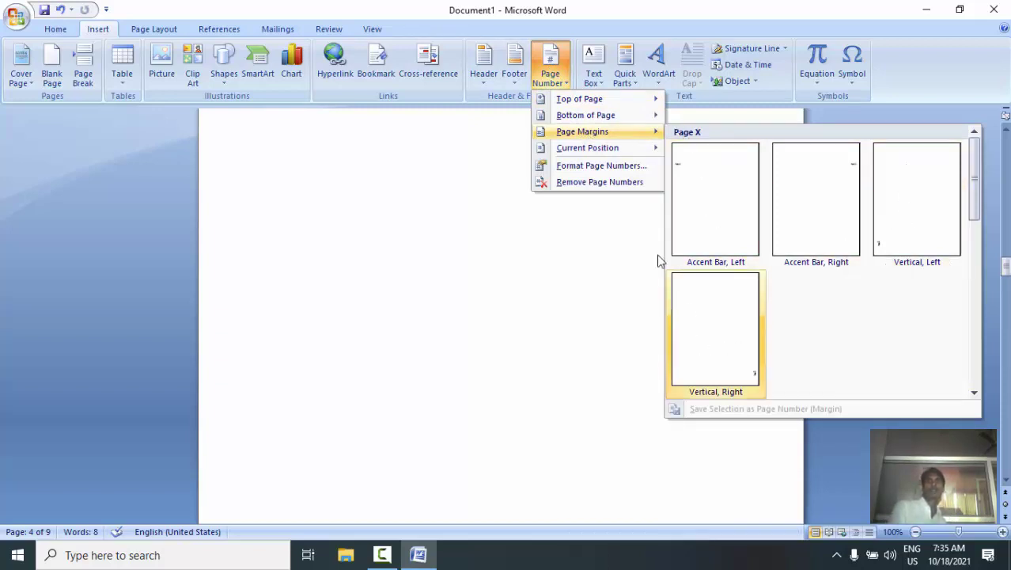
pyautogui.moveTo(610, 148)
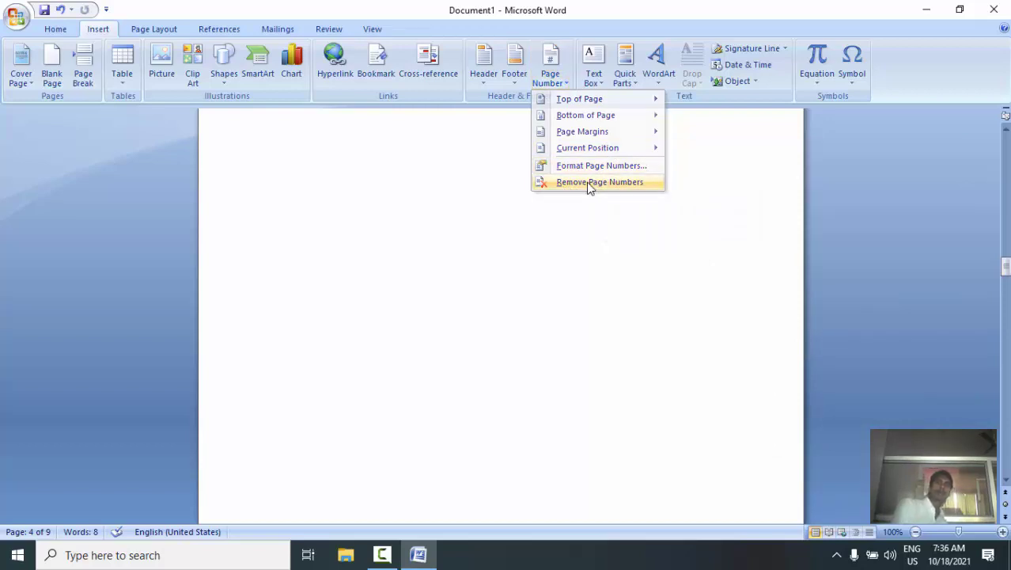
pyautogui.click(588, 187)
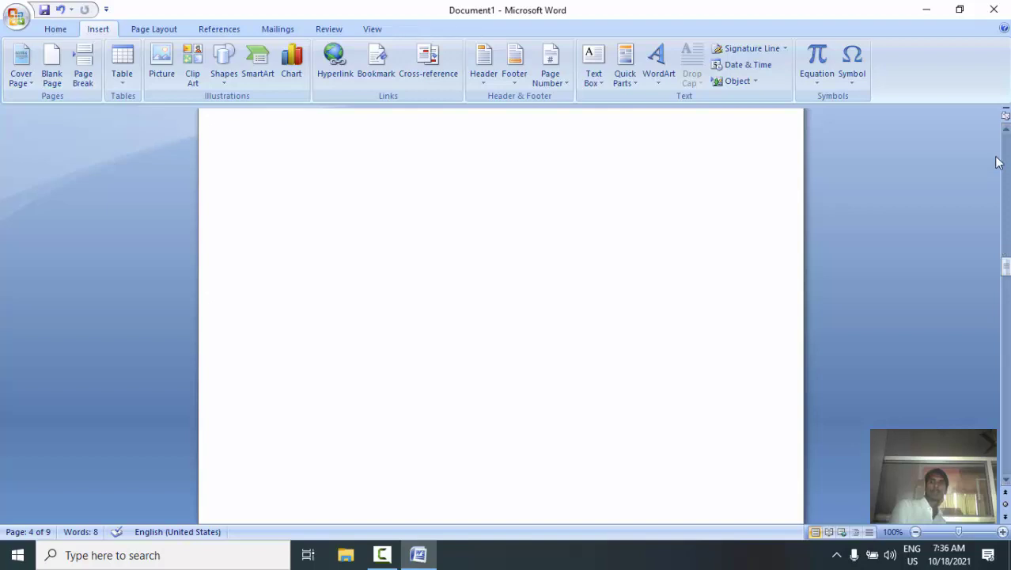
pyautogui.moveTo(1007, 264); pyautogui.dragTo(1006, 141)
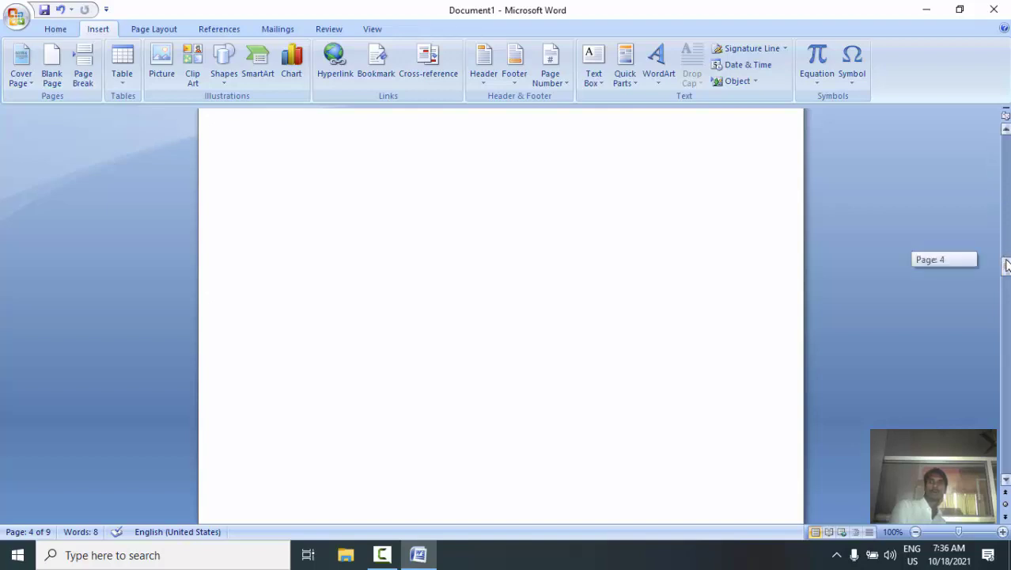
# In Format Page Numbers, set the number format to I, II, III and apply it.
pyautogui.click(550, 67)
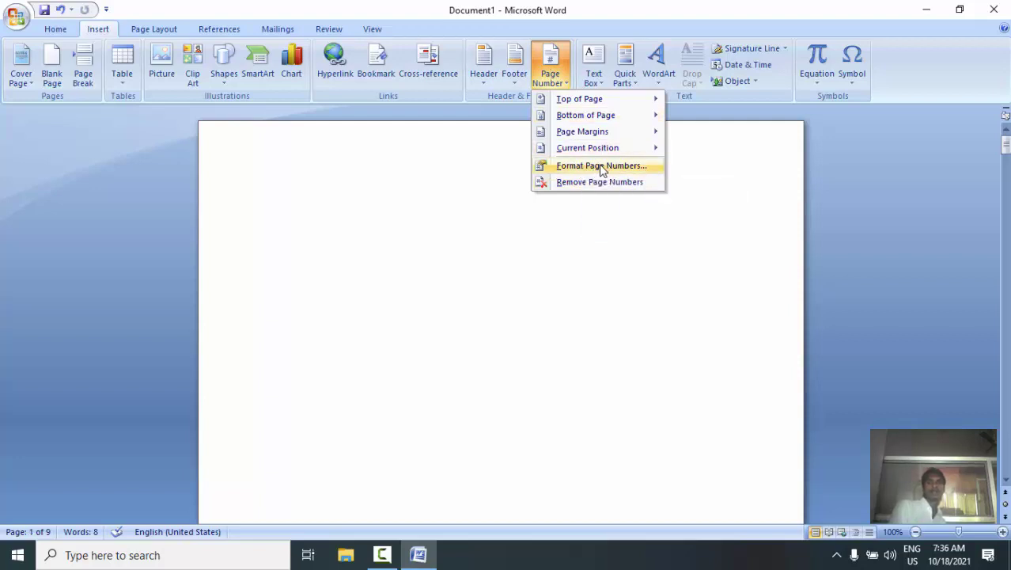
pyautogui.click(588, 167)
pyautogui.moveTo(522, 174); pyautogui.dragTo(430, 170)
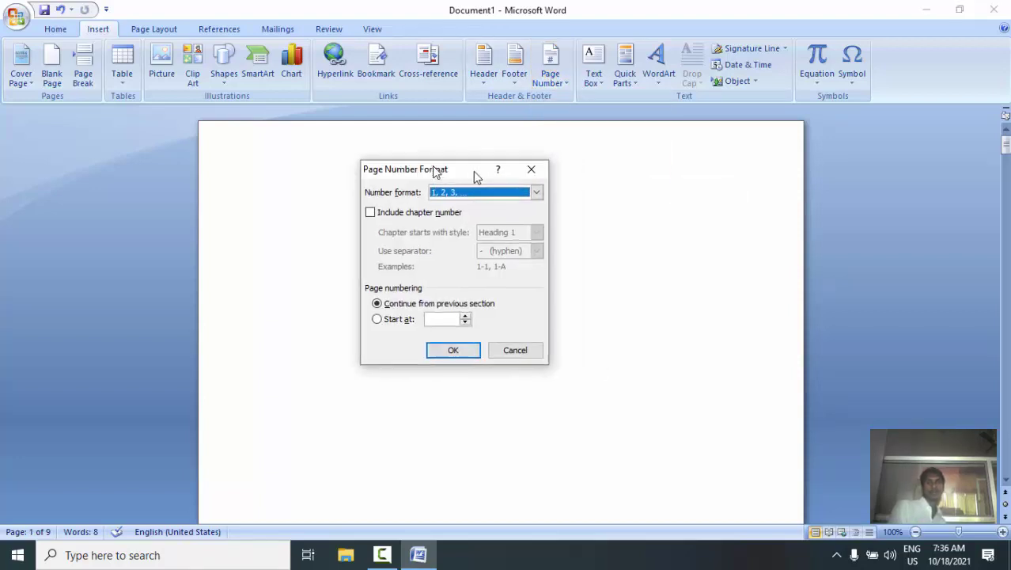
pyautogui.click(496, 189)
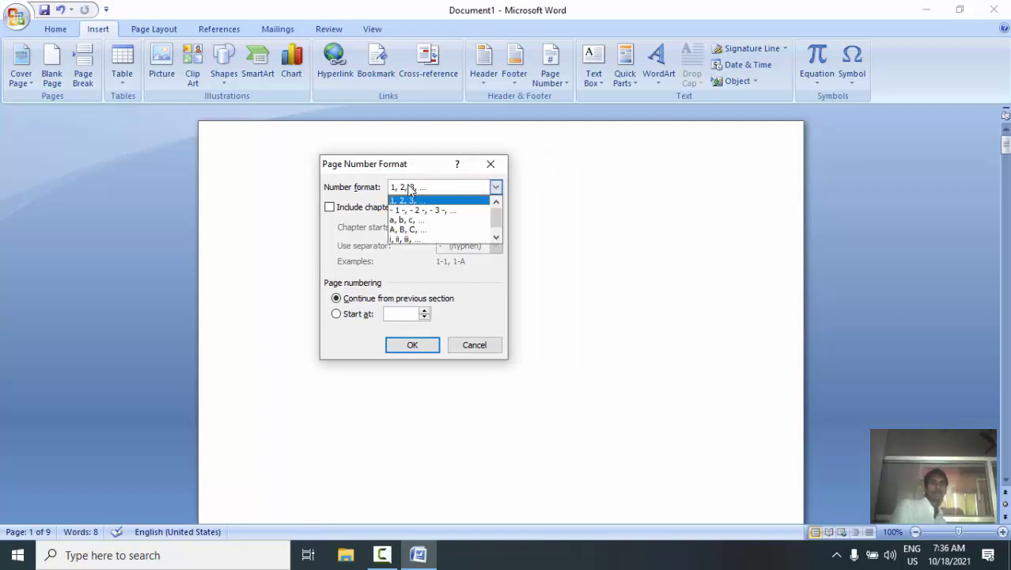
pyautogui.click(436, 211)
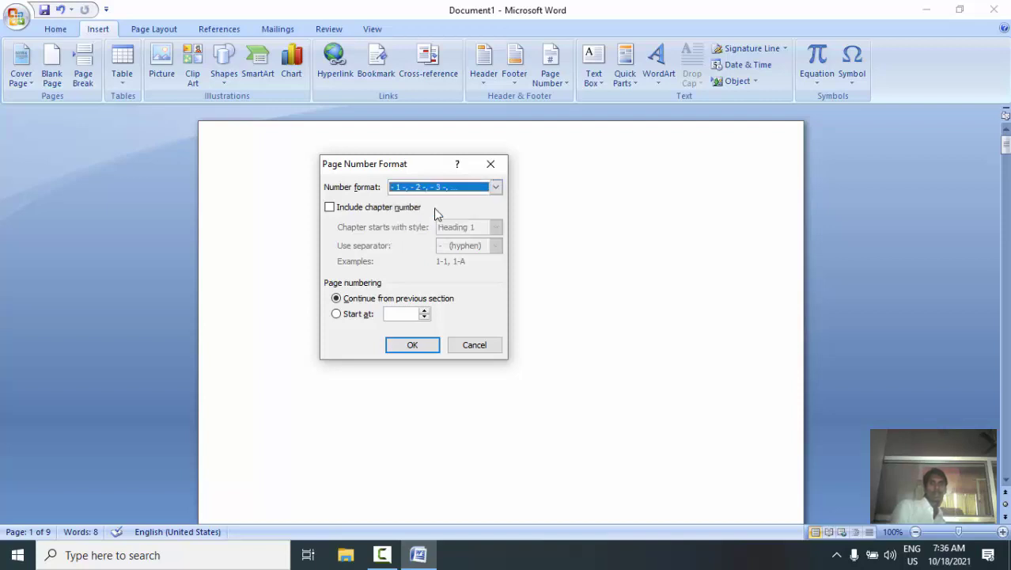
pyautogui.click(431, 193)
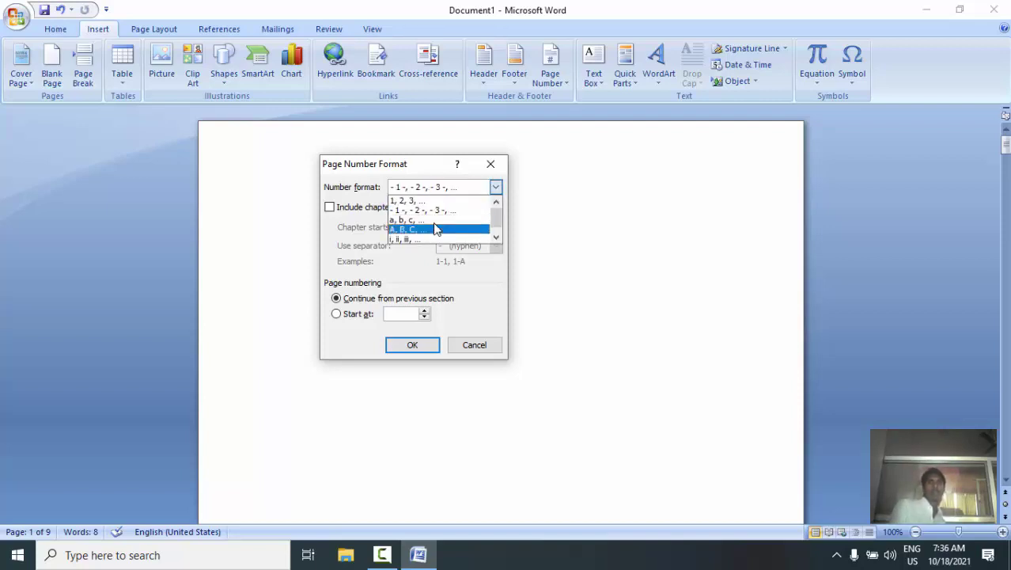
pyautogui.press('Down')
pyautogui.press('Down')
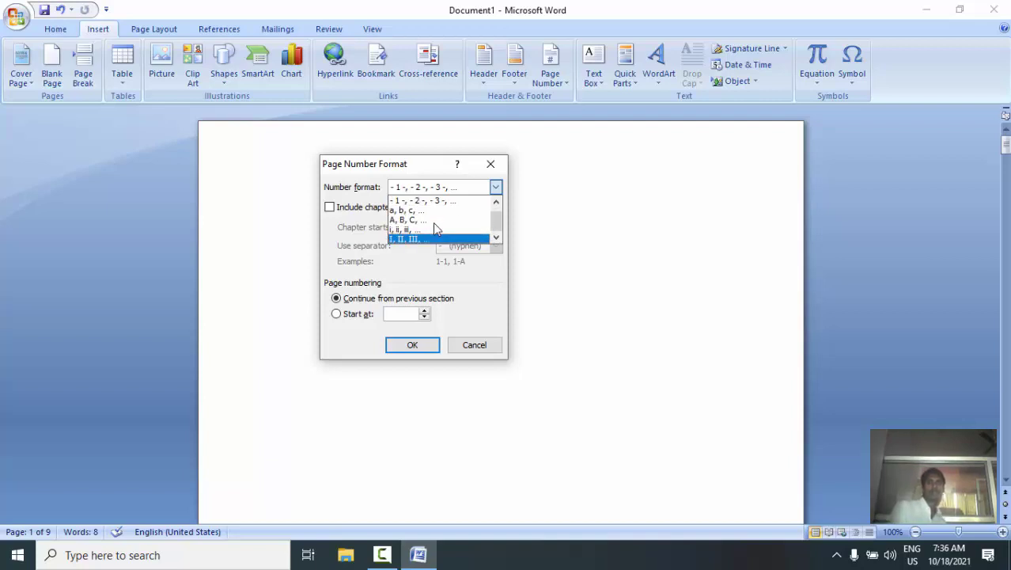
pyautogui.click(416, 239)
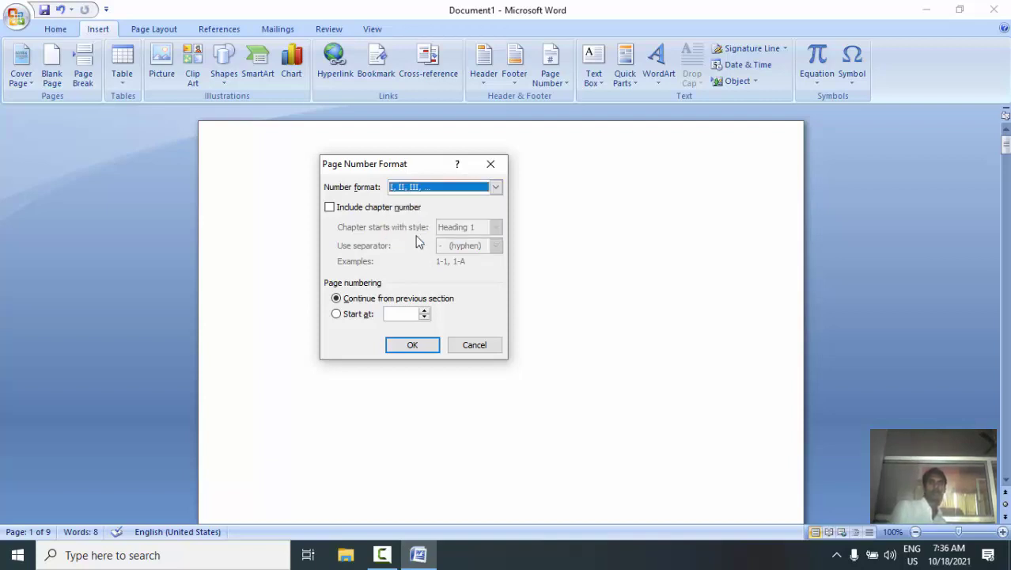
pyautogui.click(412, 344)
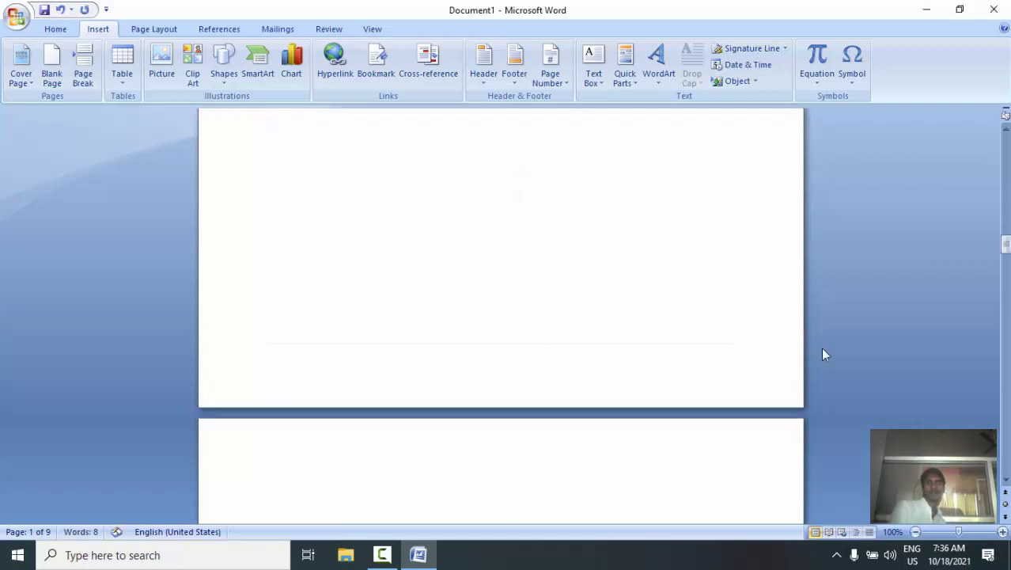
# Insert a Top of Page Plain Number 1 page number, showing I, II at top left, and close the header.
pyautogui.moveTo(1004, 241); pyautogui.dragTo(1003, 125)
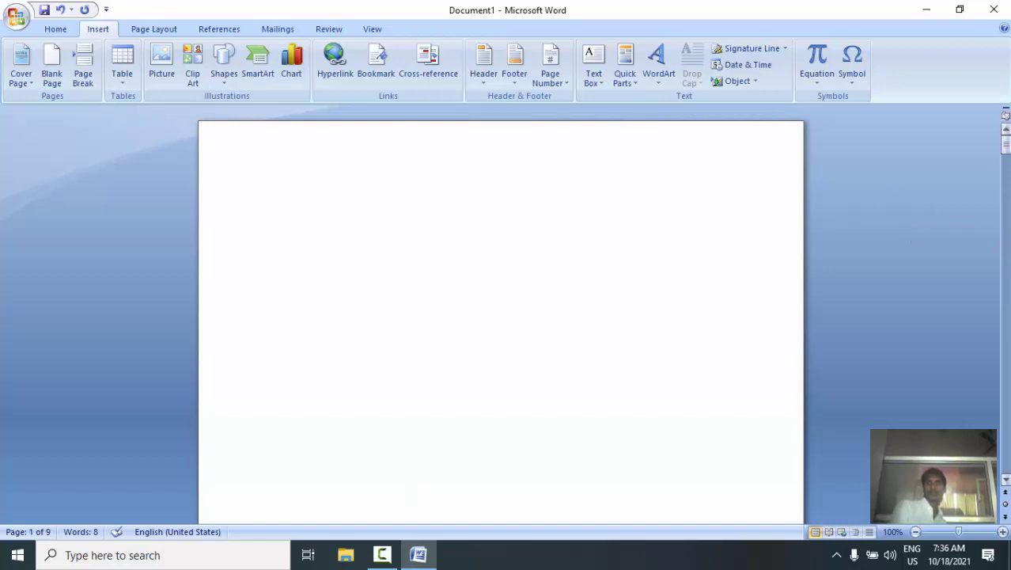
pyautogui.moveTo(1005, 145)
pyautogui.mouseDown()
pyautogui.moveTo(1005, 179)
pyautogui.moveTo(1005, 138)
pyautogui.mouseUp()
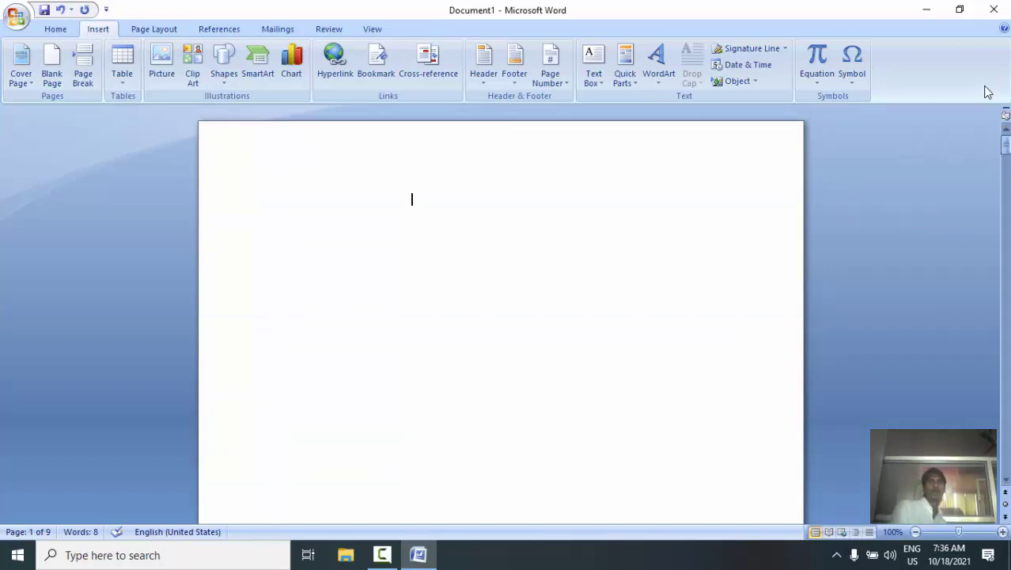
pyautogui.click(552, 78)
pyautogui.moveTo(589, 99)
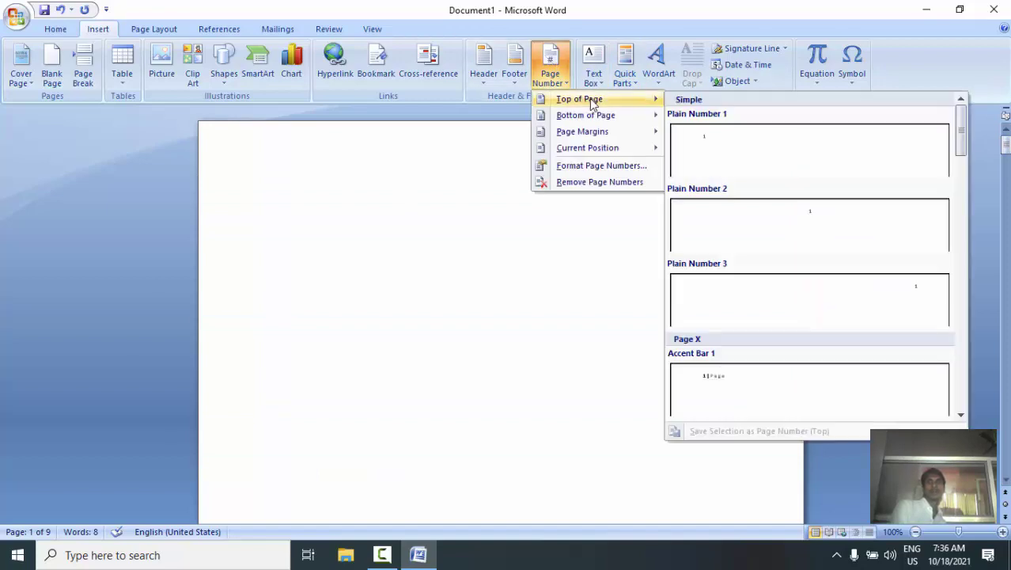
pyautogui.click(720, 145)
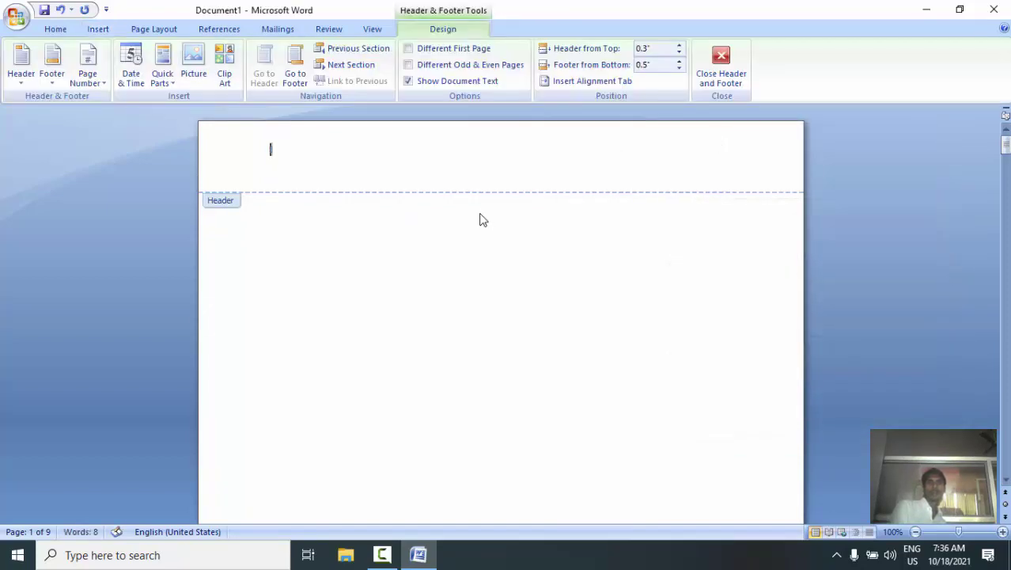
pyautogui.click(716, 65)
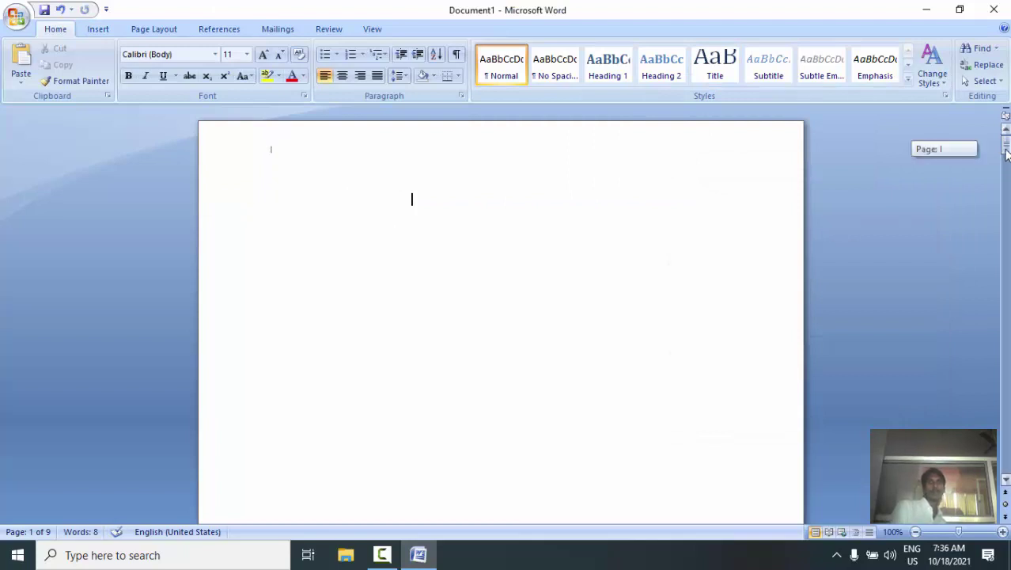
pyautogui.moveTo(1006, 158); pyautogui.dragTo(1006, 173)
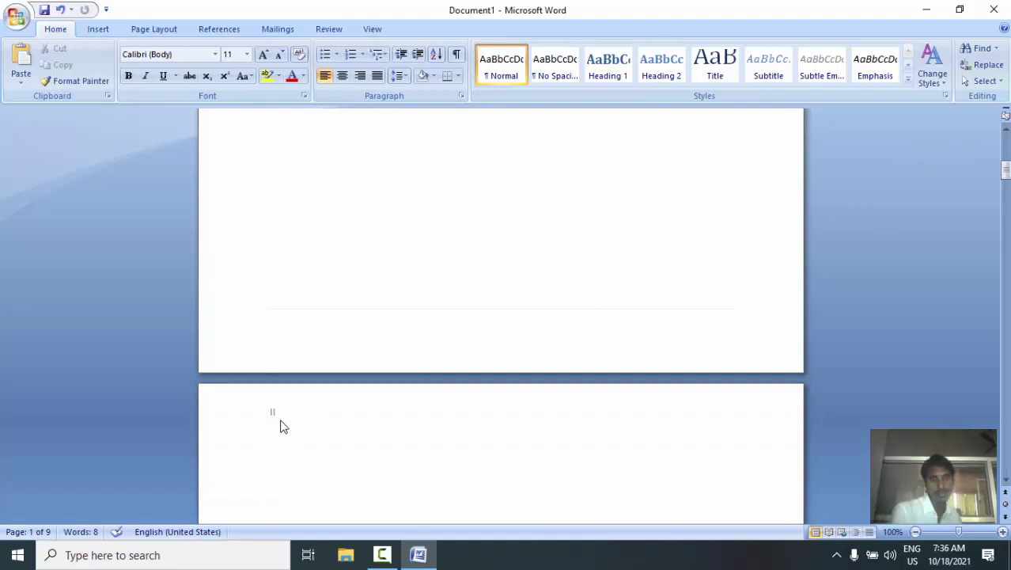
pyautogui.press('super+plus')
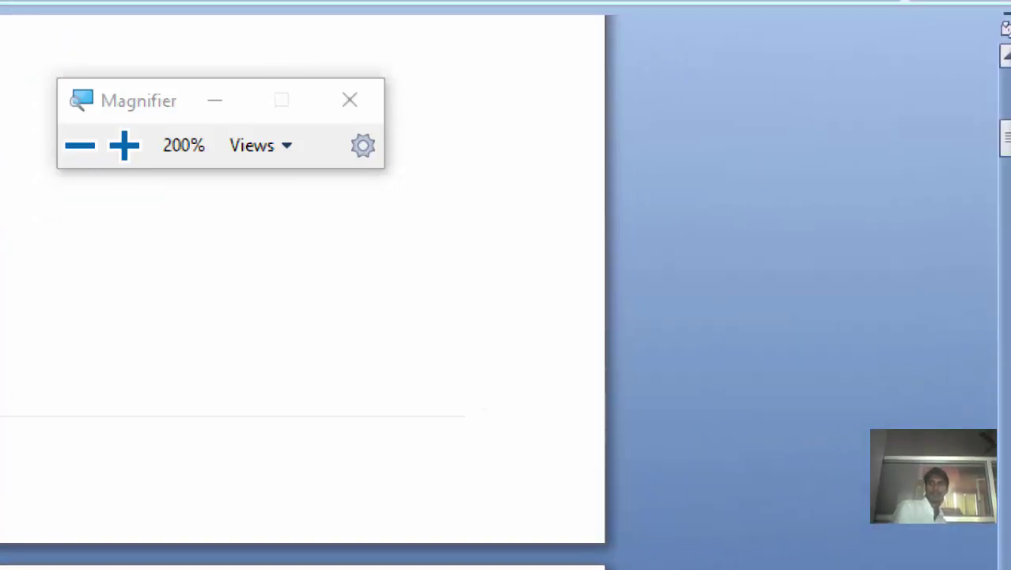
pyautogui.moveTo(1002, 170); pyautogui.dragTo(1001, 320)
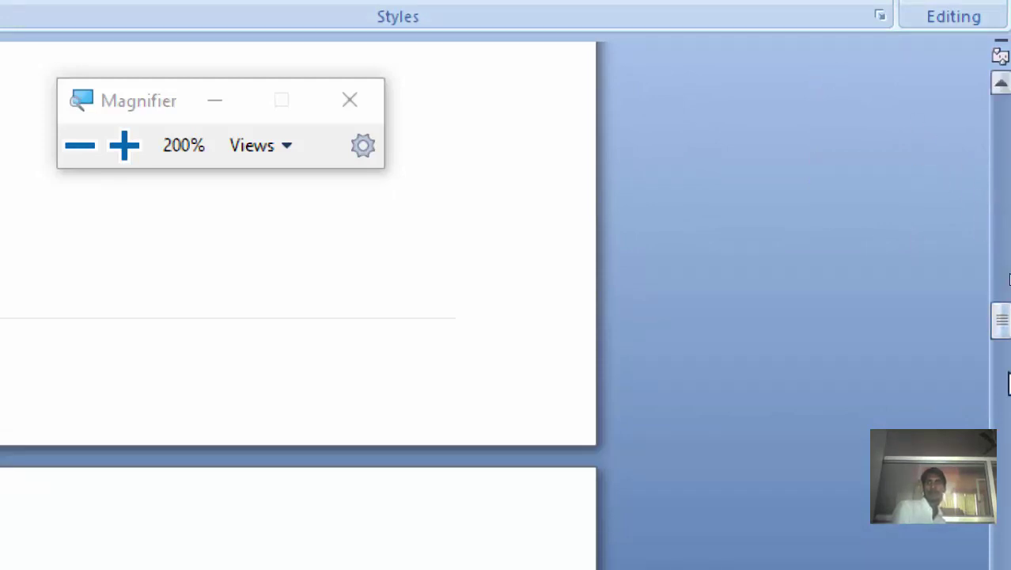
pyautogui.moveTo(1000, 318); pyautogui.dragTo(1003, 389)
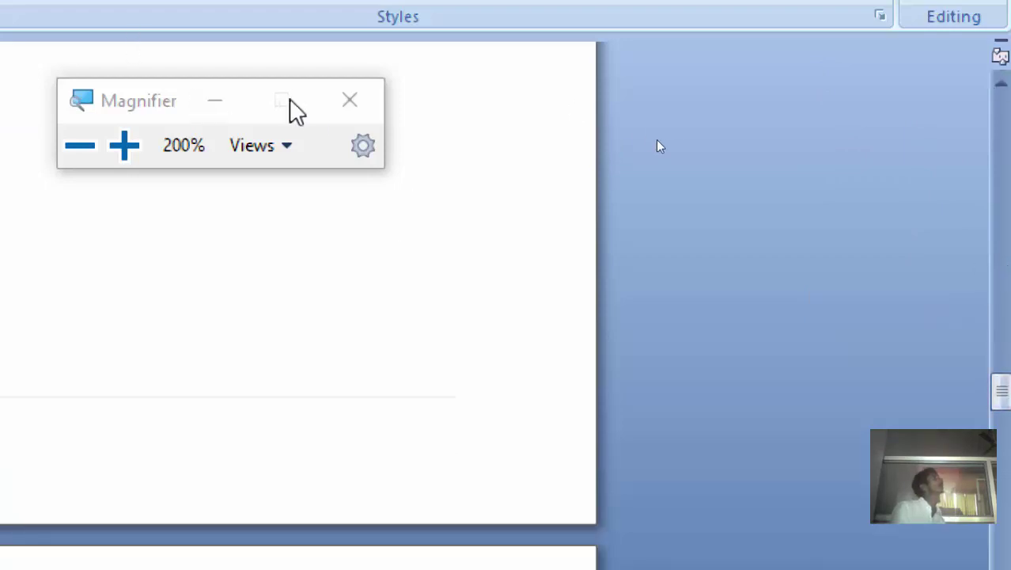
pyautogui.click(350, 102)
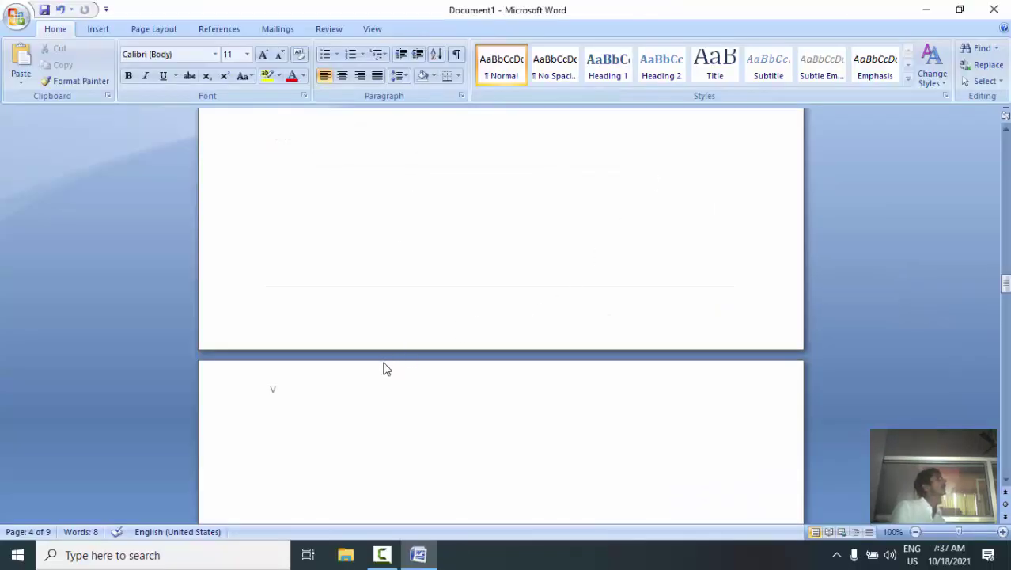
# Set page numbers to the '- 1 -, - 2 -, - 3 -' format, without chapter numbers, starting at 4.
pyautogui.click(108, 29)
pyautogui.click(549, 63)
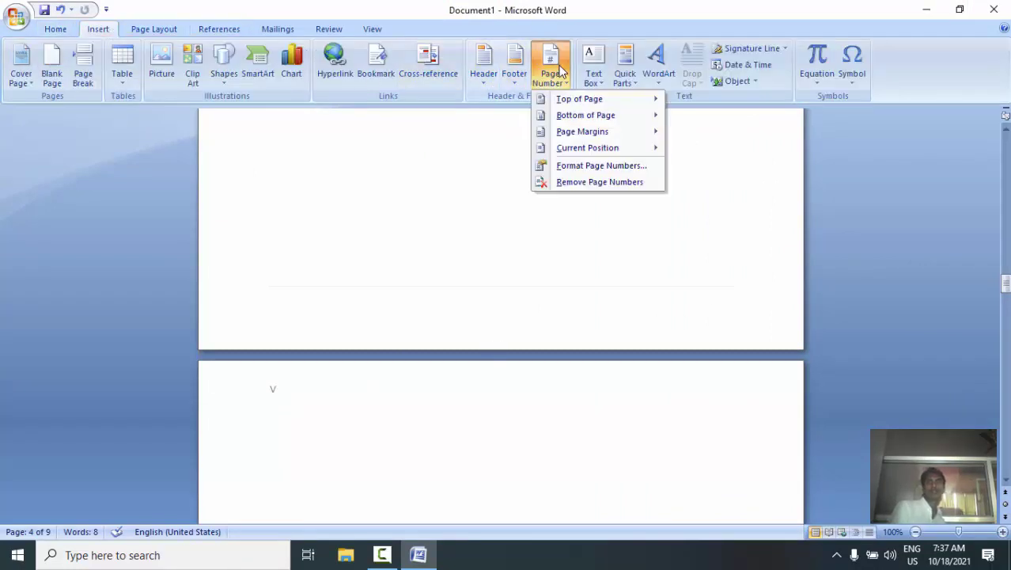
pyautogui.moveTo(583, 148)
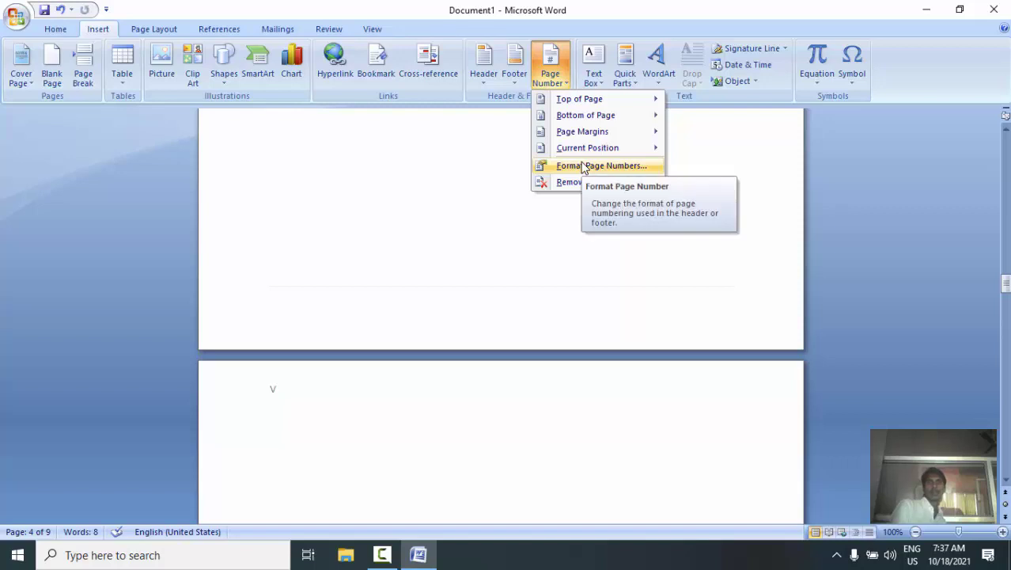
pyautogui.click(583, 167)
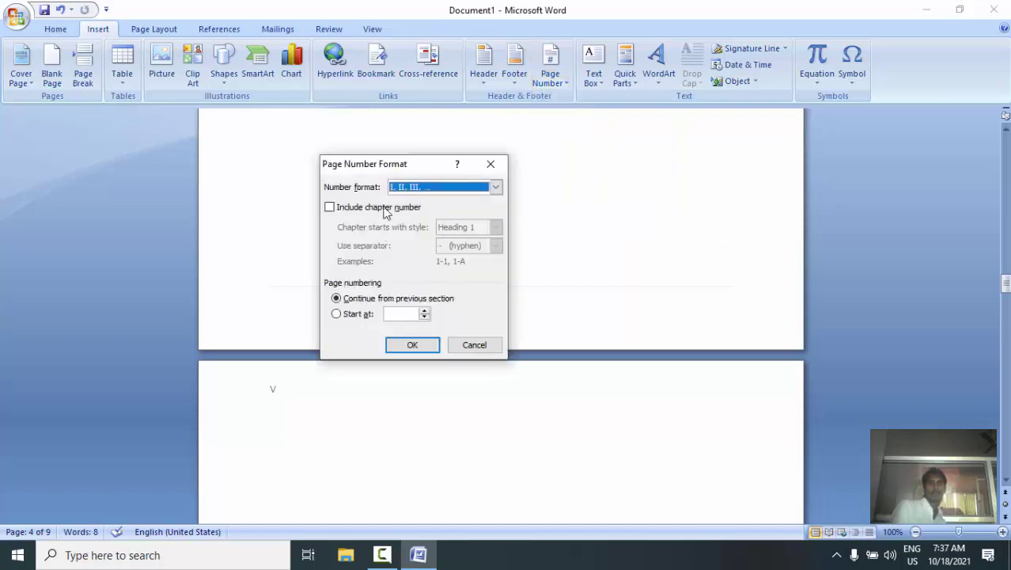
pyautogui.click(495, 187)
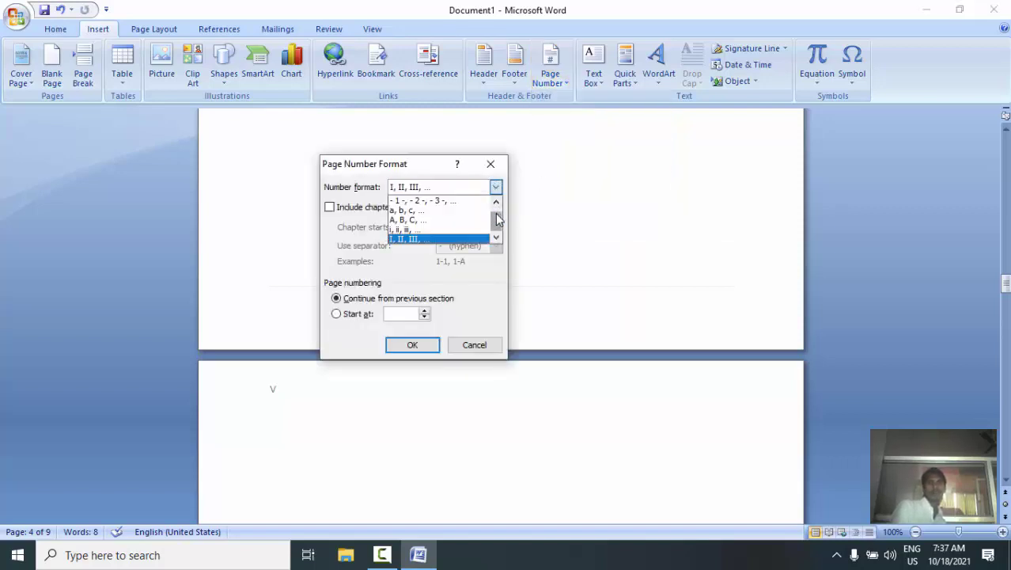
pyautogui.moveTo(498, 227); pyautogui.dragTo(497, 208)
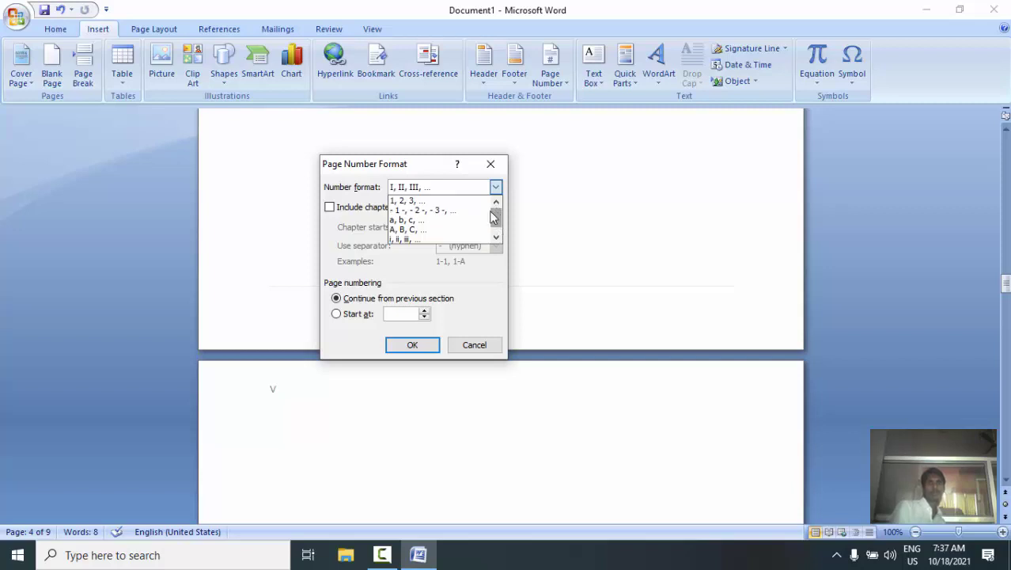
pyautogui.click(399, 209)
pyautogui.click(398, 208)
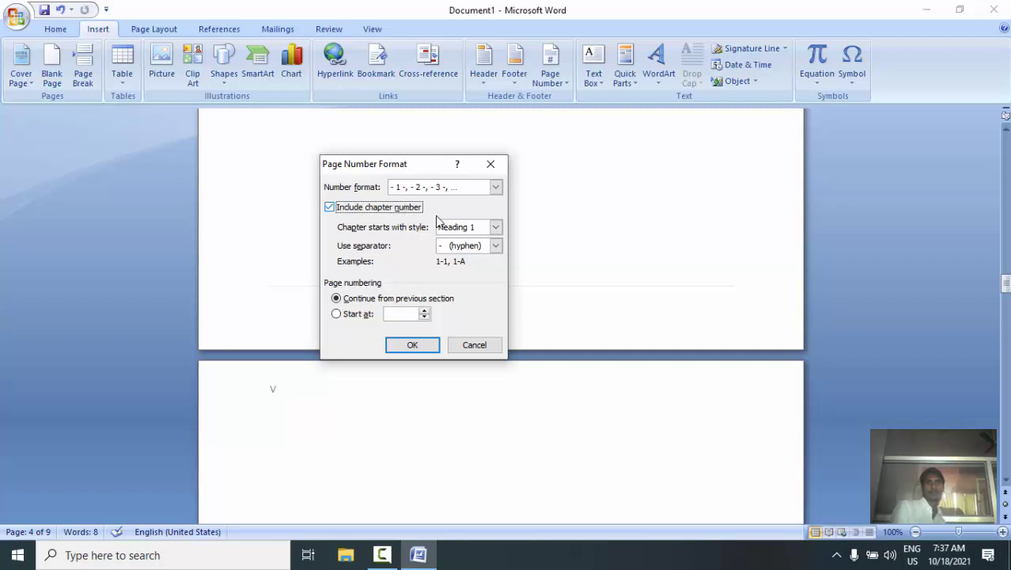
pyautogui.click(495, 228)
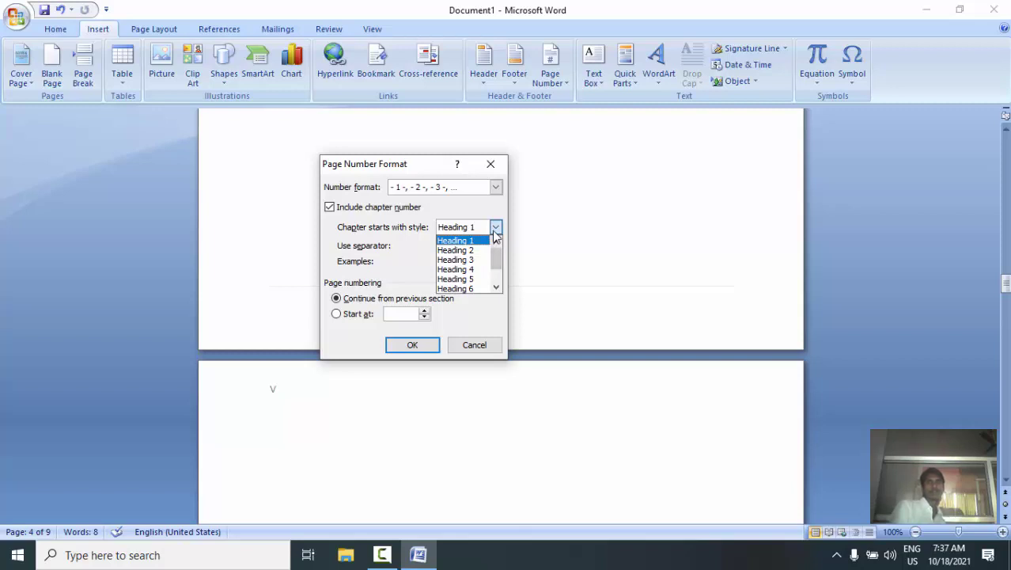
pyautogui.click(496, 231)
pyautogui.click(407, 208)
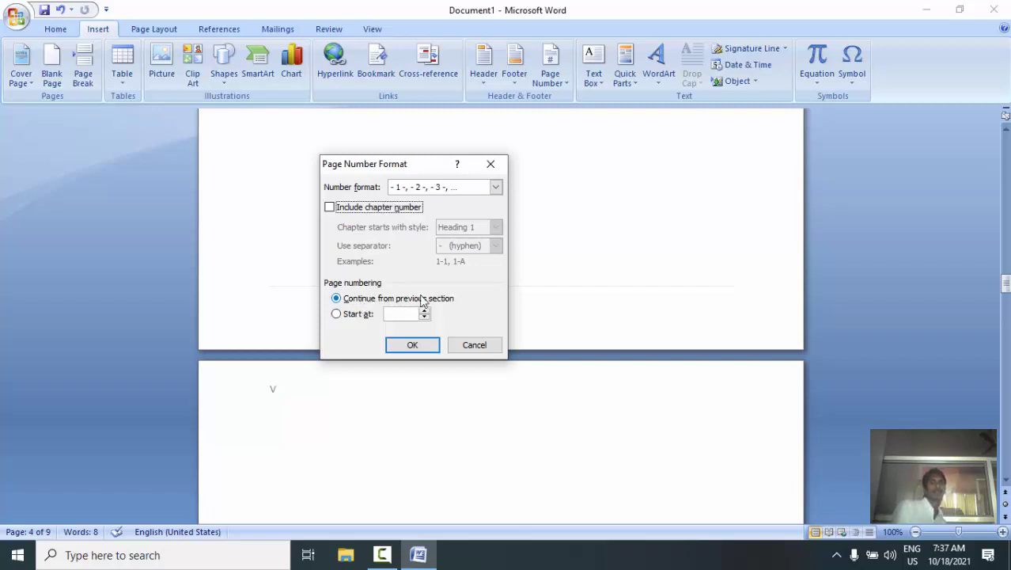
pyautogui.click(355, 320)
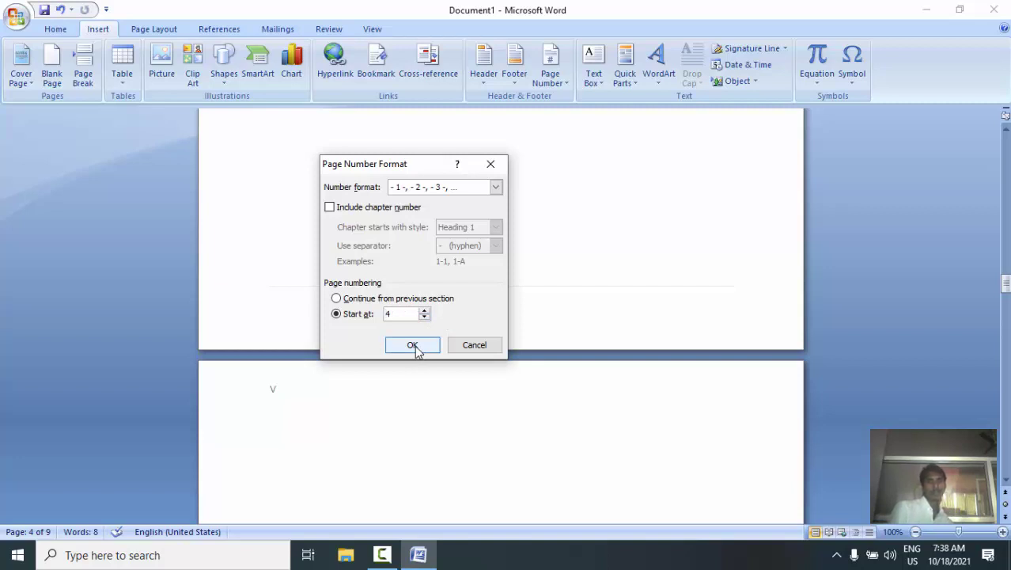
pyautogui.click(413, 345)
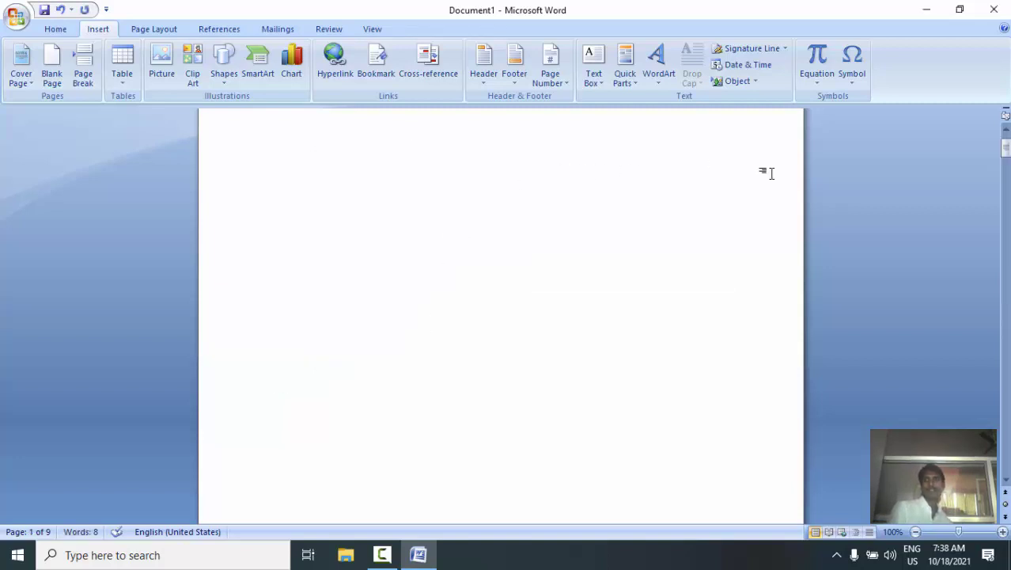
pyautogui.moveTo(1006, 150); pyautogui.dragTo(1006, 145)
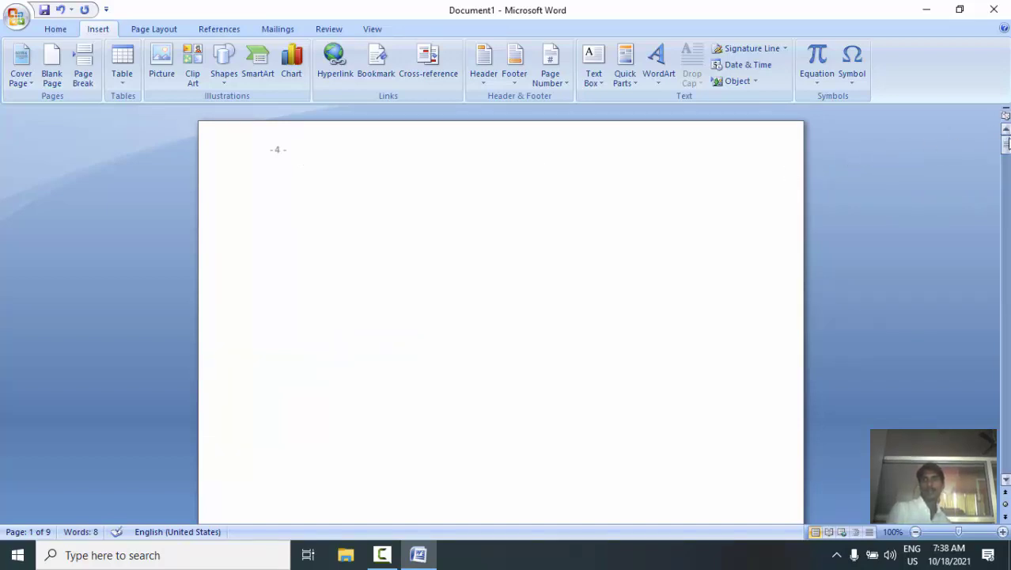
pyautogui.moveTo(1006, 142); pyautogui.dragTo(1006, 169)
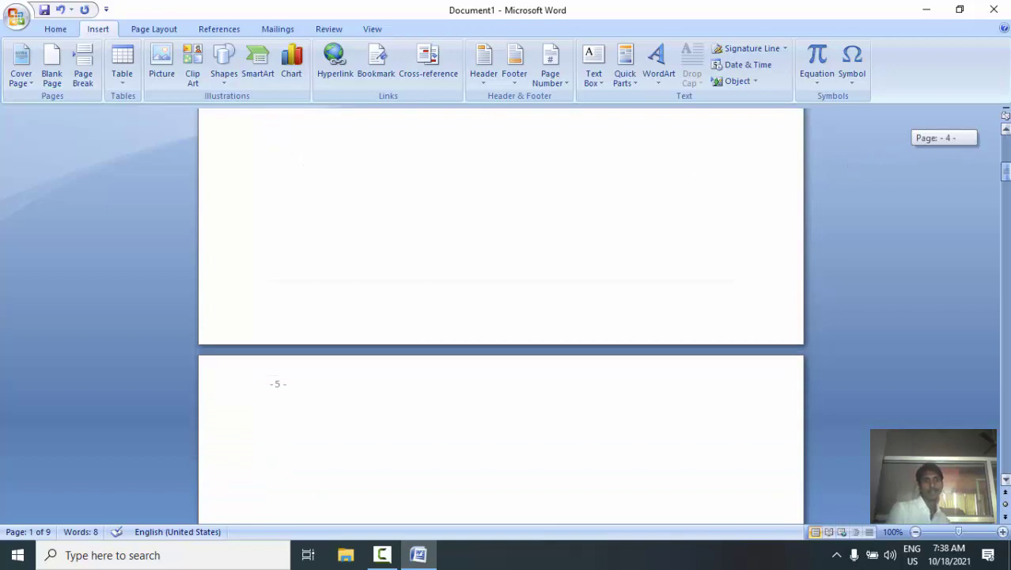
pyautogui.moveTo(1006, 169); pyautogui.dragTo(1005, 208)
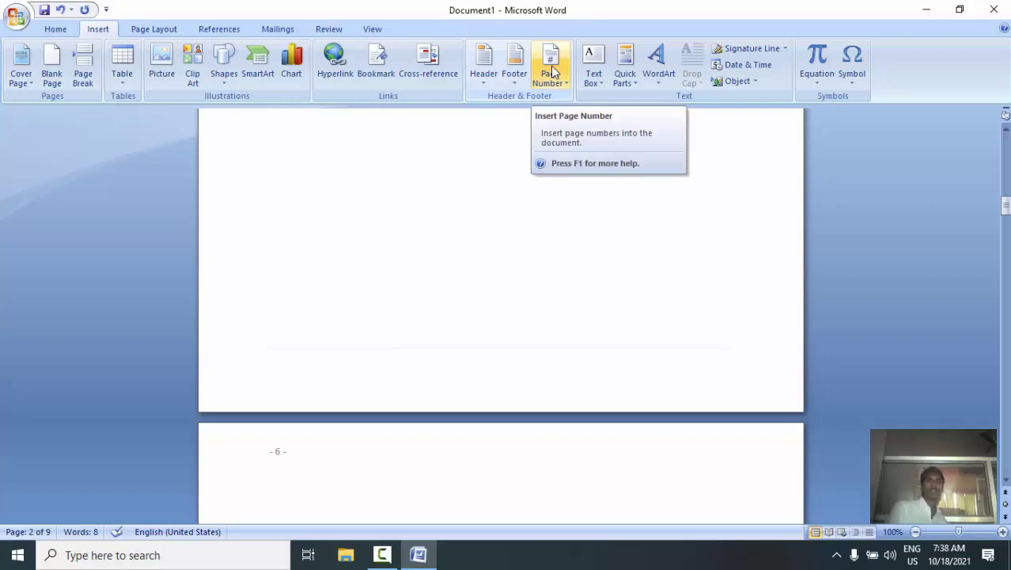
# Remove all page numbers, then bring up the built-in text box gallery.
pyautogui.click(552, 71)
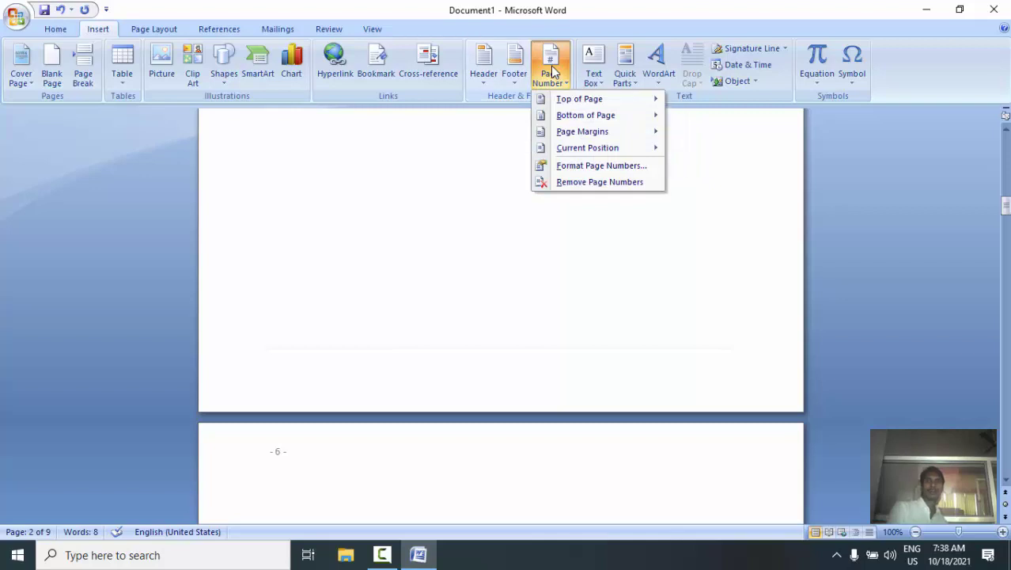
pyautogui.click(600, 182)
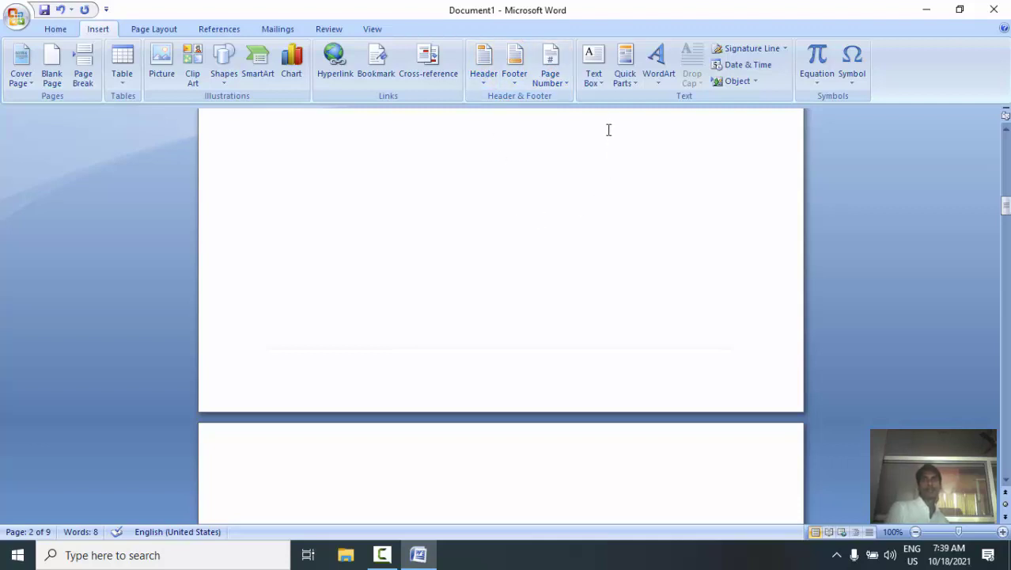
pyautogui.click(597, 59)
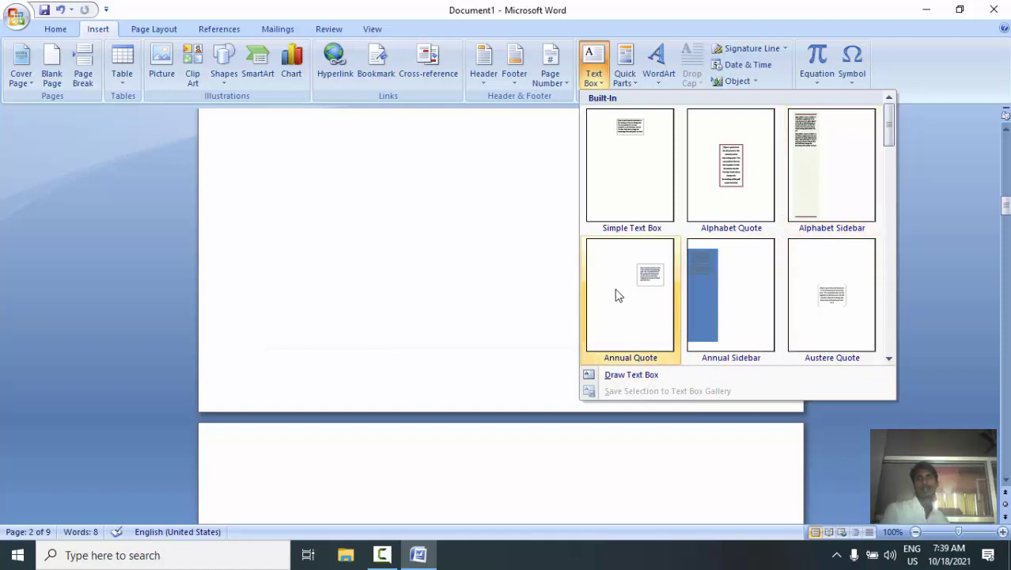
# Draw a small text box on page 2 and type 'V zxdvdxzvdxz' in it.
pyautogui.click(630, 375)
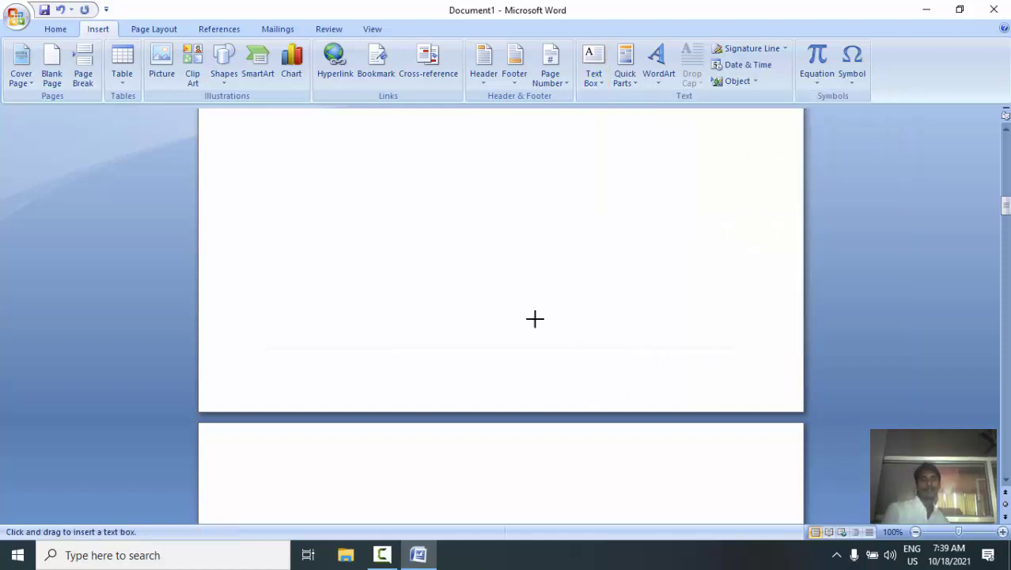
pyautogui.moveTo(373, 204); pyautogui.dragTo(488, 235)
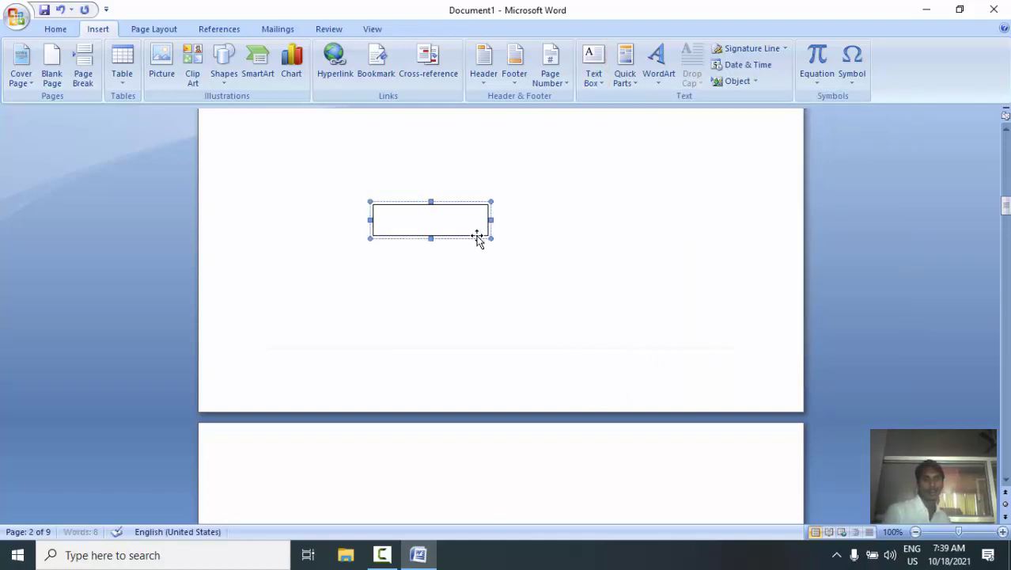
pyautogui.write('V zxdvdxzvdxz')
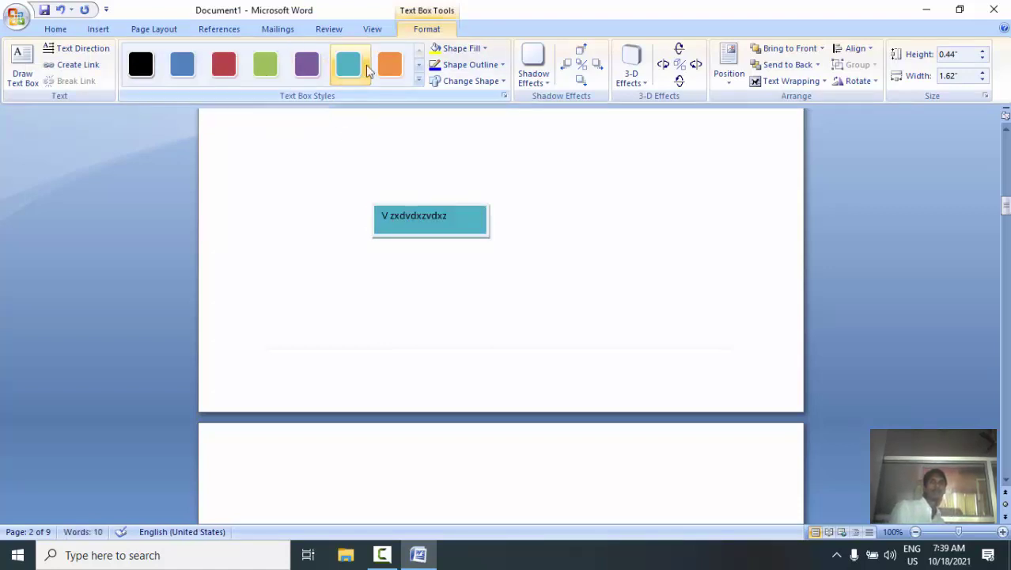
# Apply the black gradient text box style to the new text box.
pyautogui.click(418, 83)
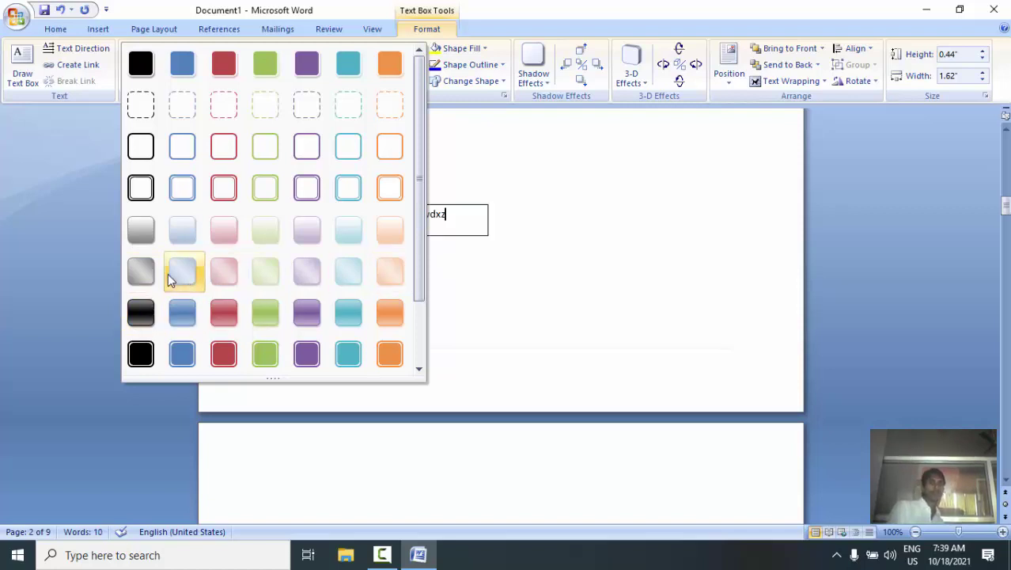
pyautogui.click(151, 298)
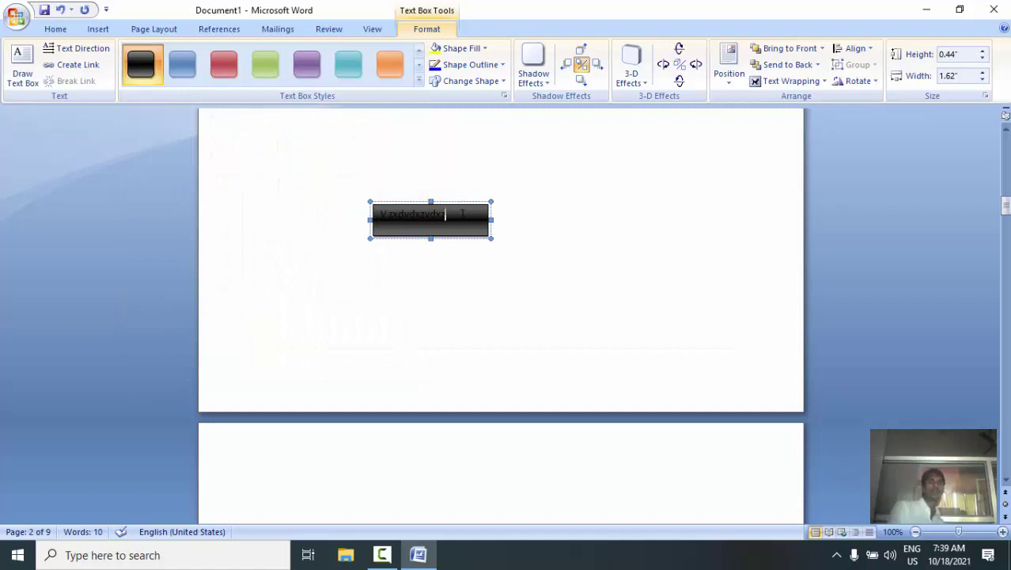
pyautogui.moveTo(445, 214); pyautogui.dragTo(375, 214)
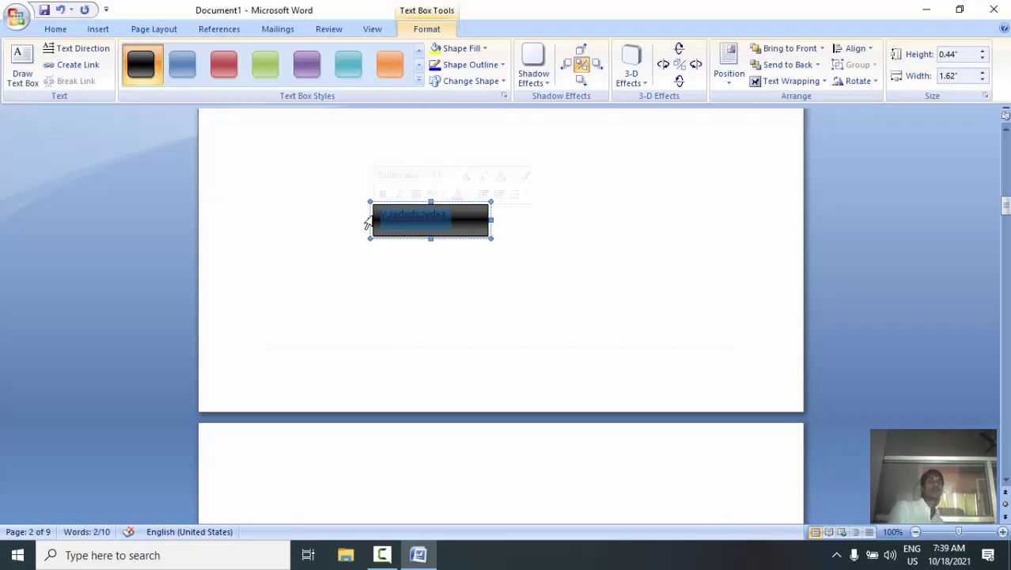
pyautogui.click(95, 30)
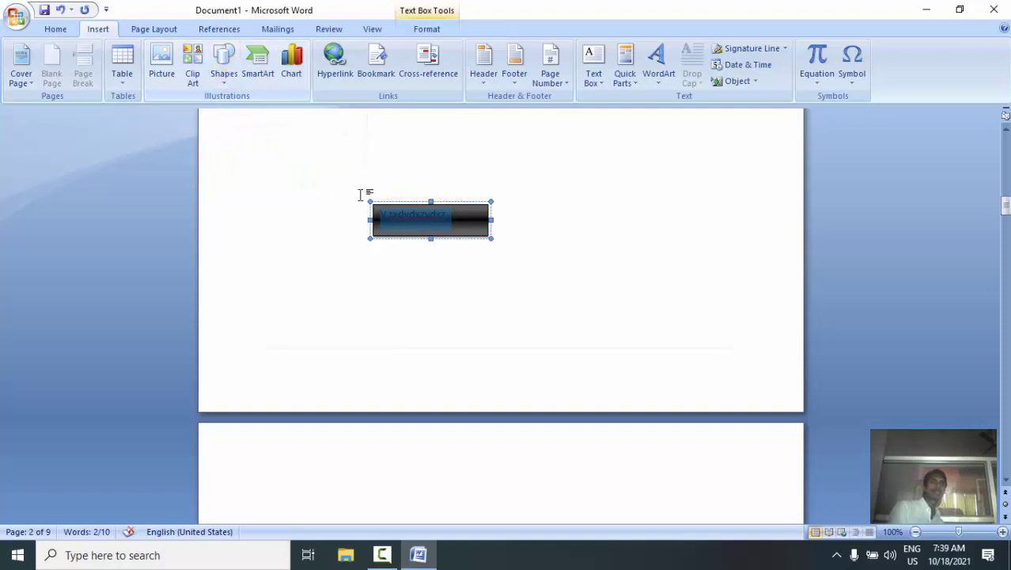
# Make the text box's text vertical and apply the pink gradient text box style.
pyautogui.click(427, 28)
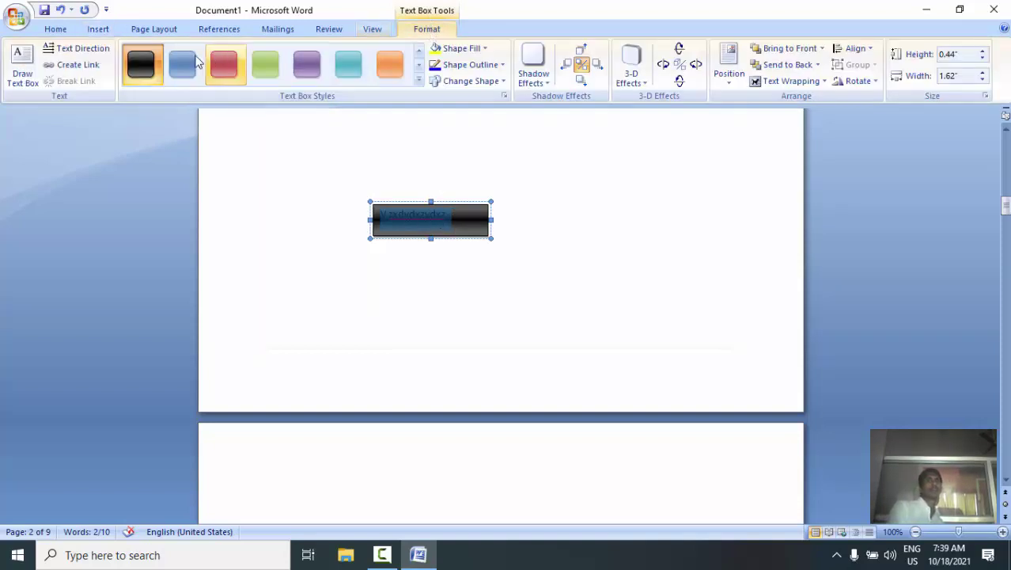
pyautogui.click(82, 48)
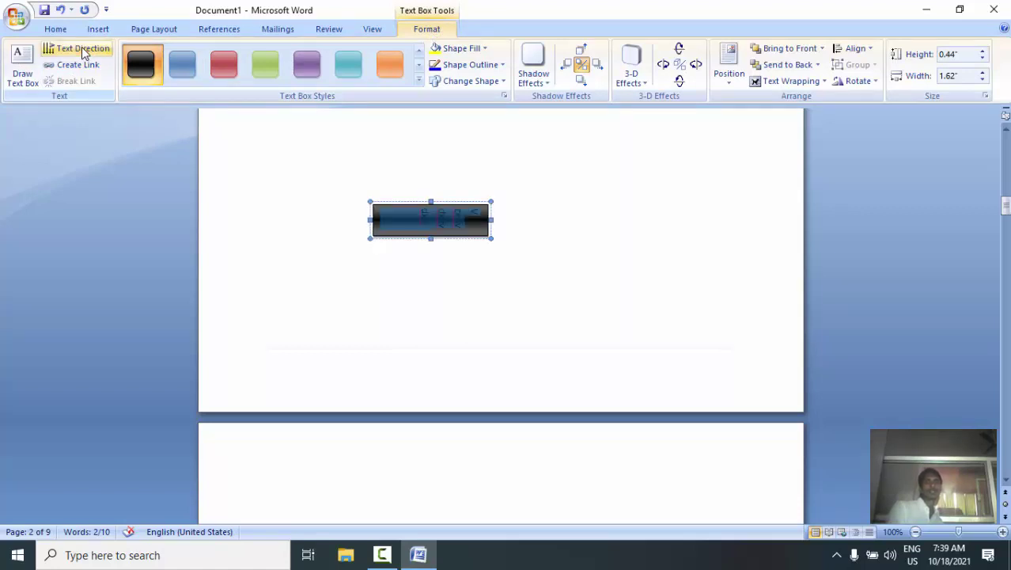
pyautogui.click(82, 48)
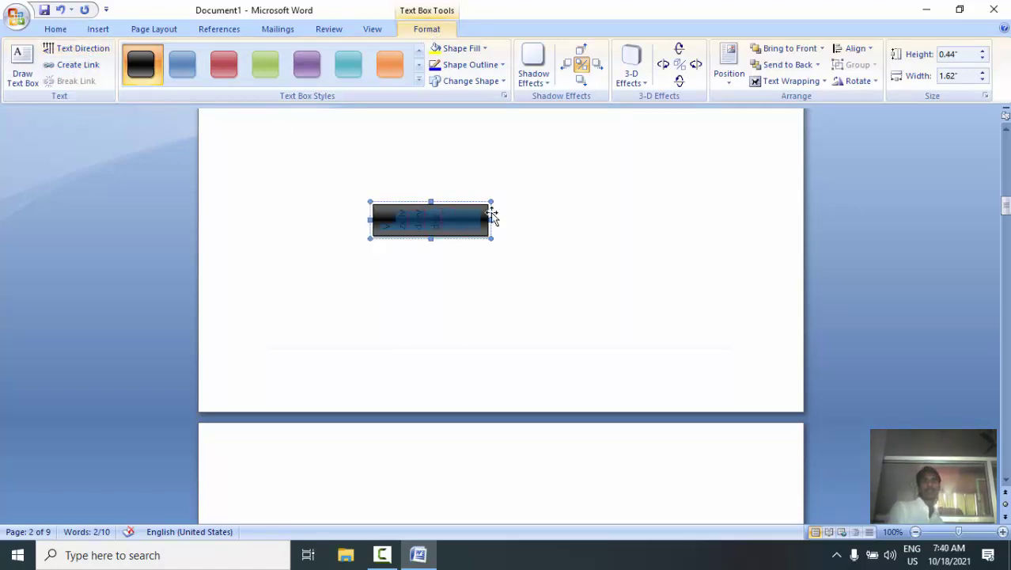
pyautogui.click(419, 81)
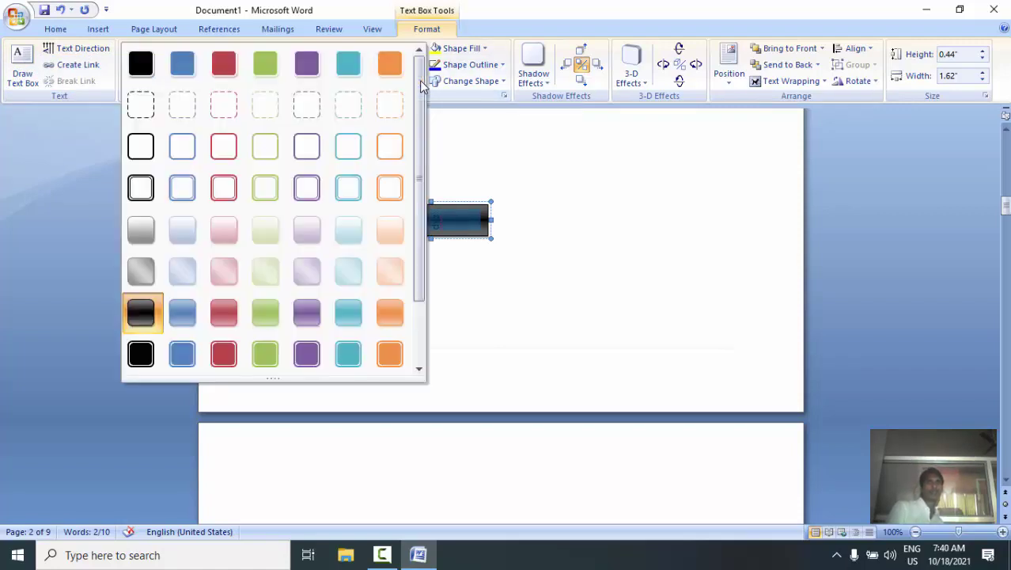
pyautogui.click(230, 233)
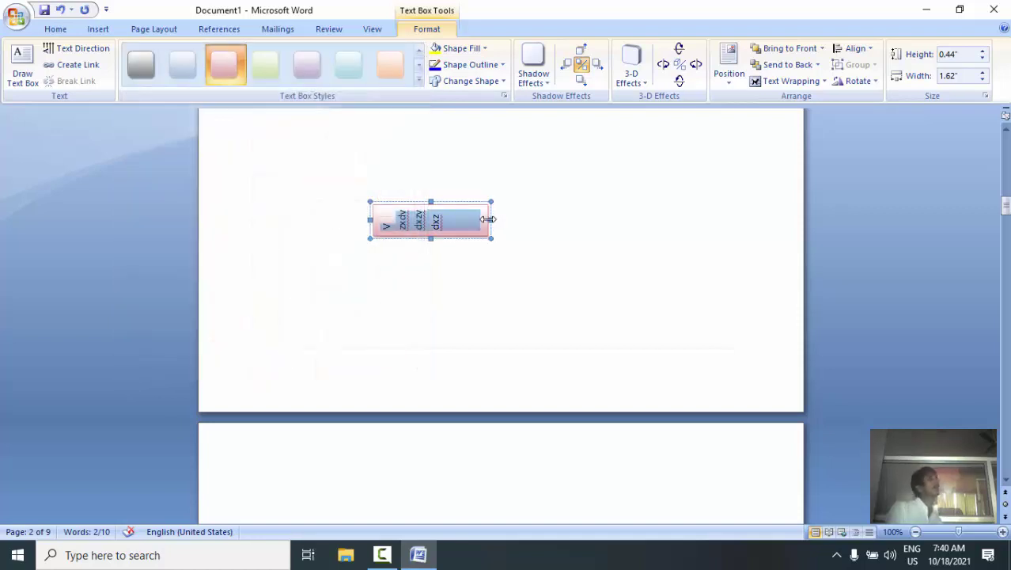
# Reselect the text box and set its text direction to run bottom-to-top.
pyautogui.click(488, 219)
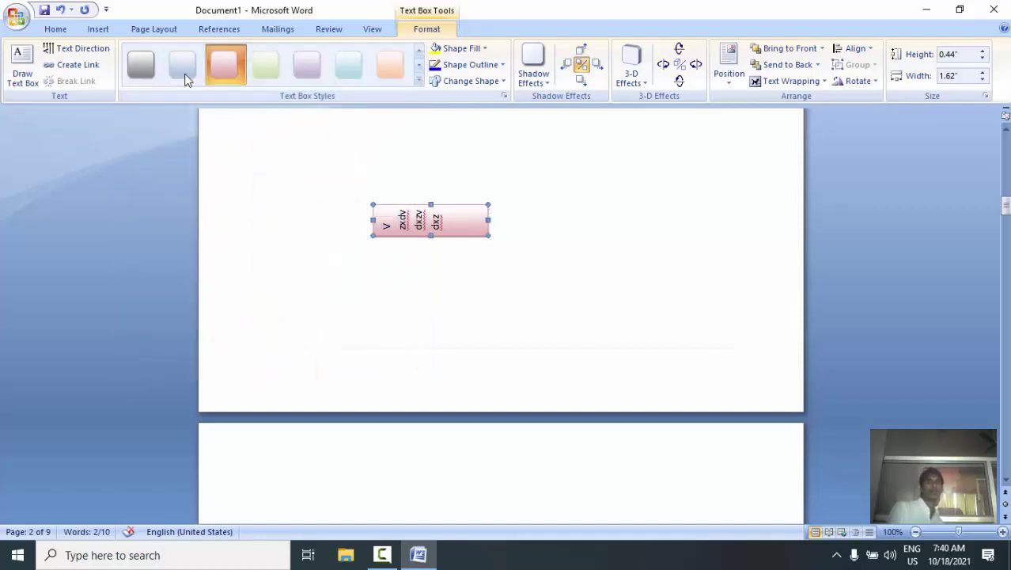
pyautogui.click(79, 49)
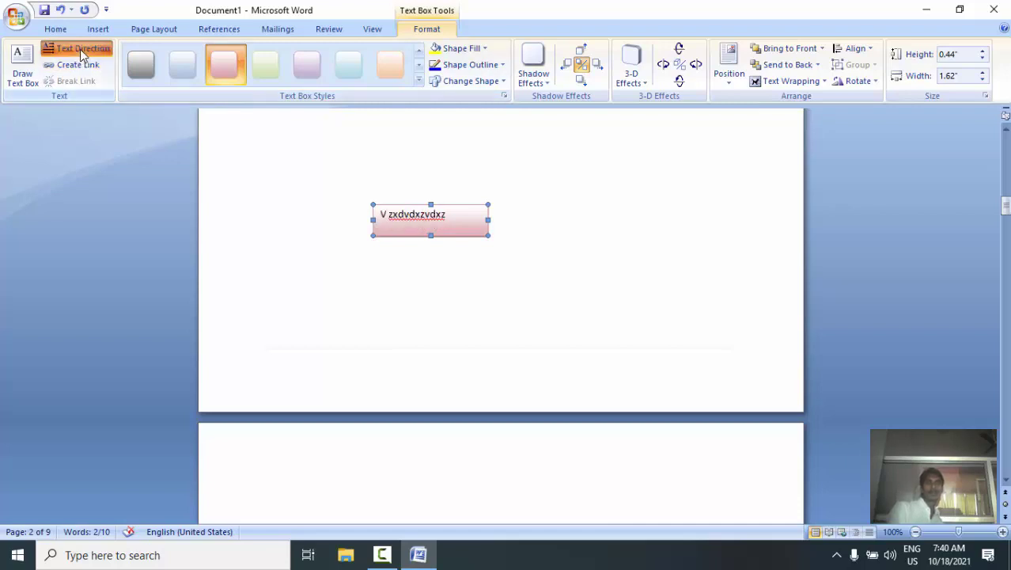
pyautogui.click(80, 49)
pyautogui.click(80, 49)
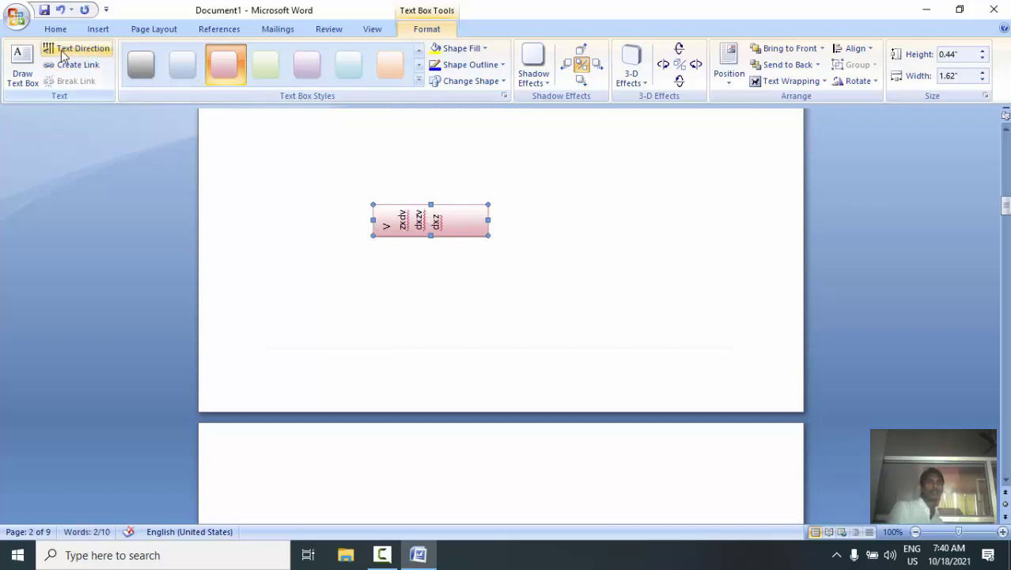
pyautogui.click(497, 65)
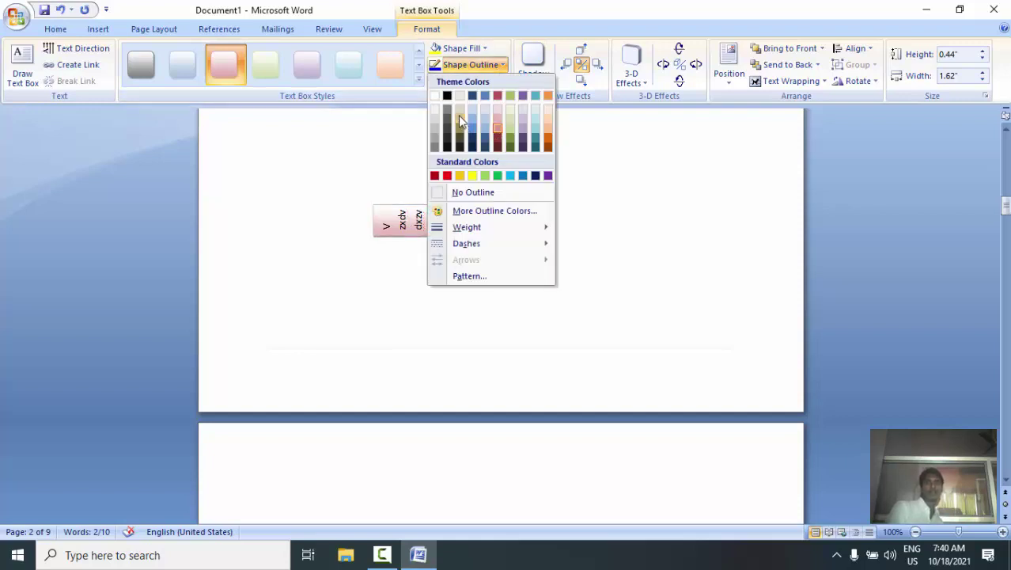
pyautogui.moveTo(530, 227)
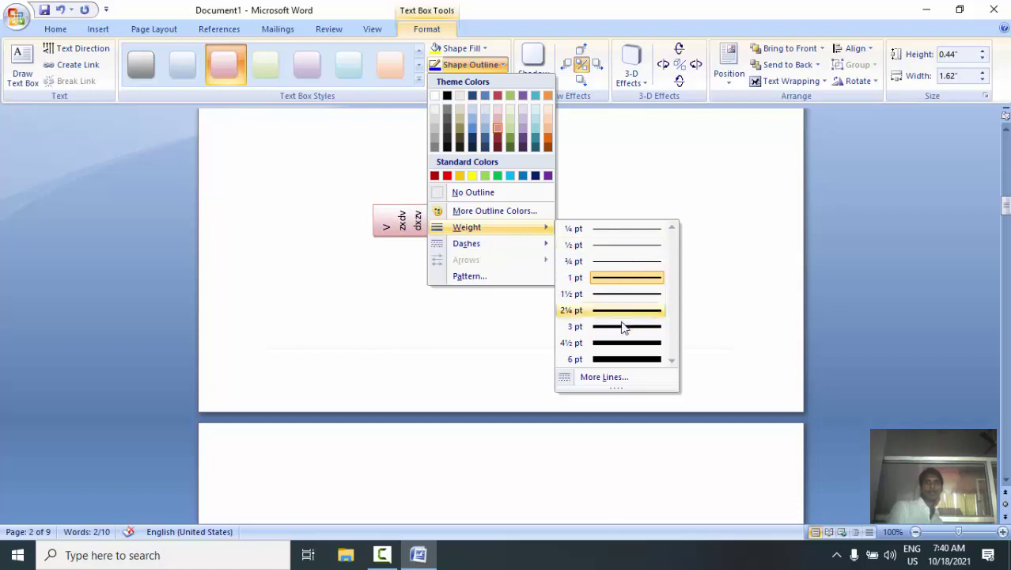
# Browse the Format Text Box dialog's tabs and close it without changes.
pyautogui.click(626, 377)
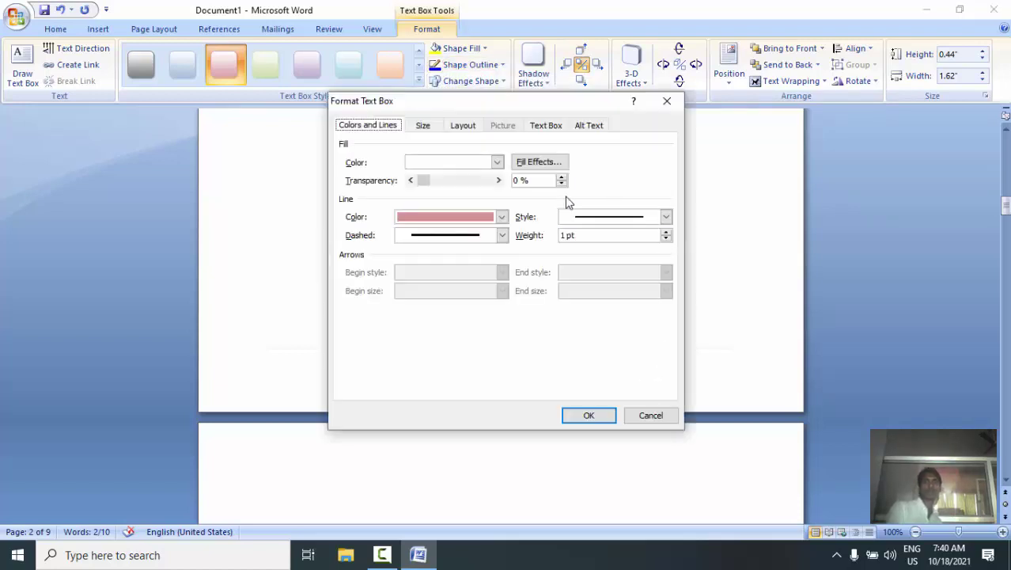
pyautogui.click(430, 126)
pyautogui.click(457, 126)
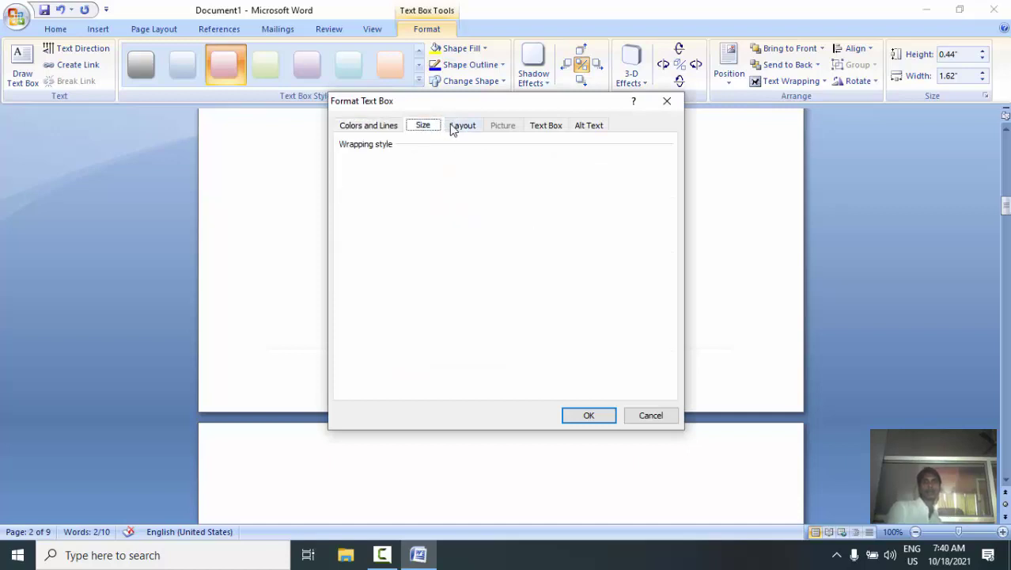
pyautogui.click(545, 127)
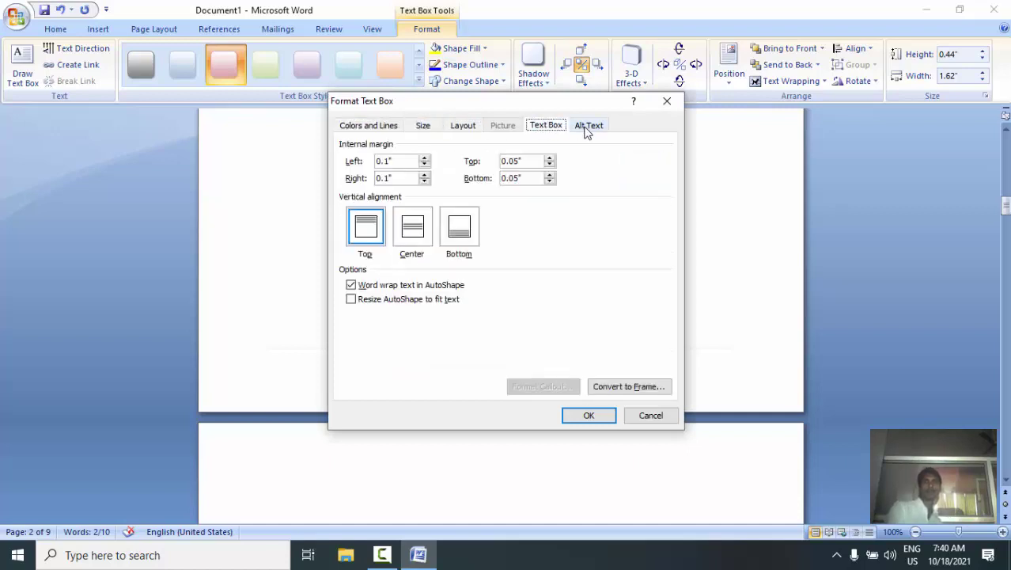
pyautogui.click(587, 128)
pyautogui.click(350, 127)
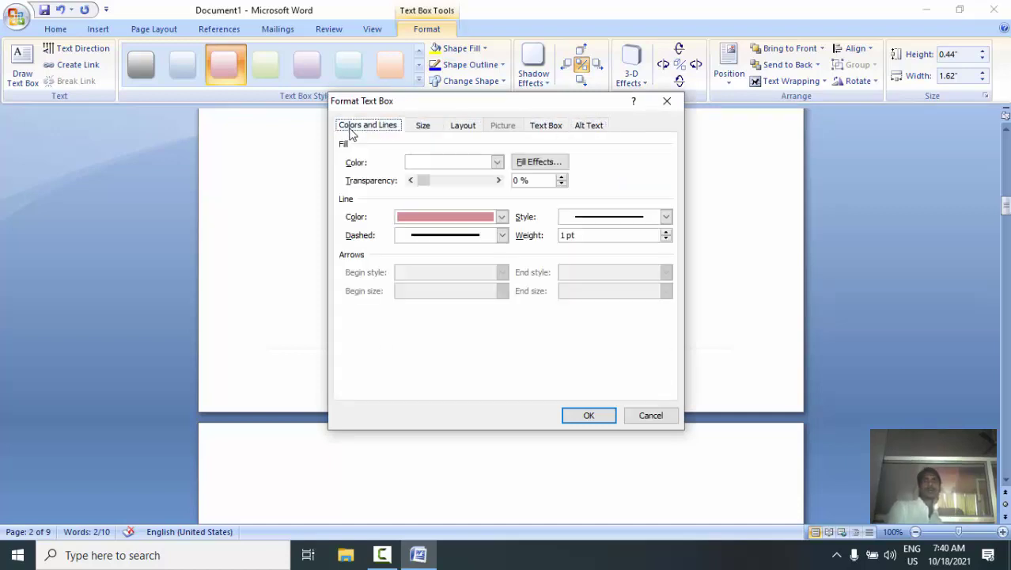
pyautogui.click(665, 104)
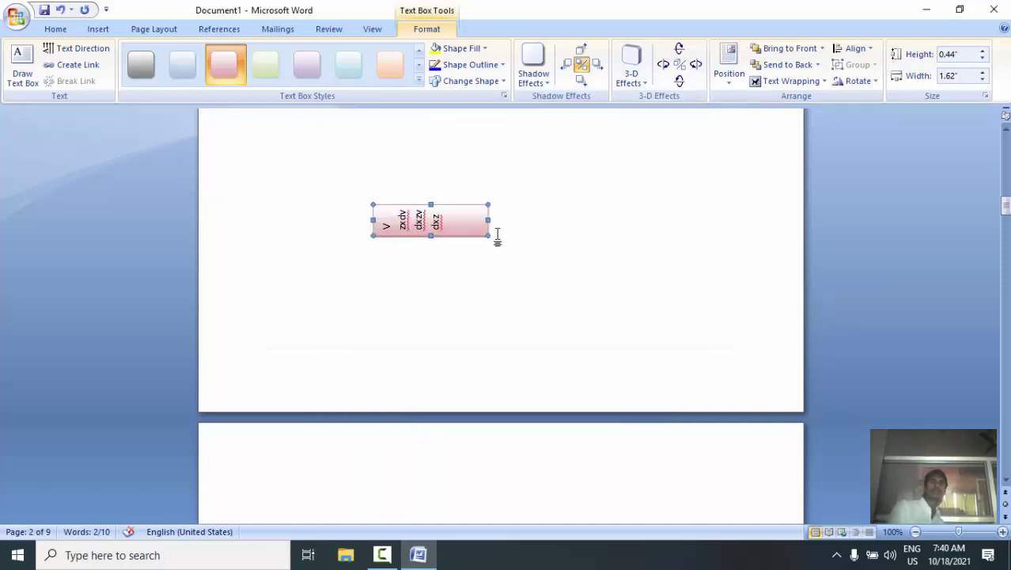
# Select the whole pink text box and delete it.
pyautogui.click(463, 204)
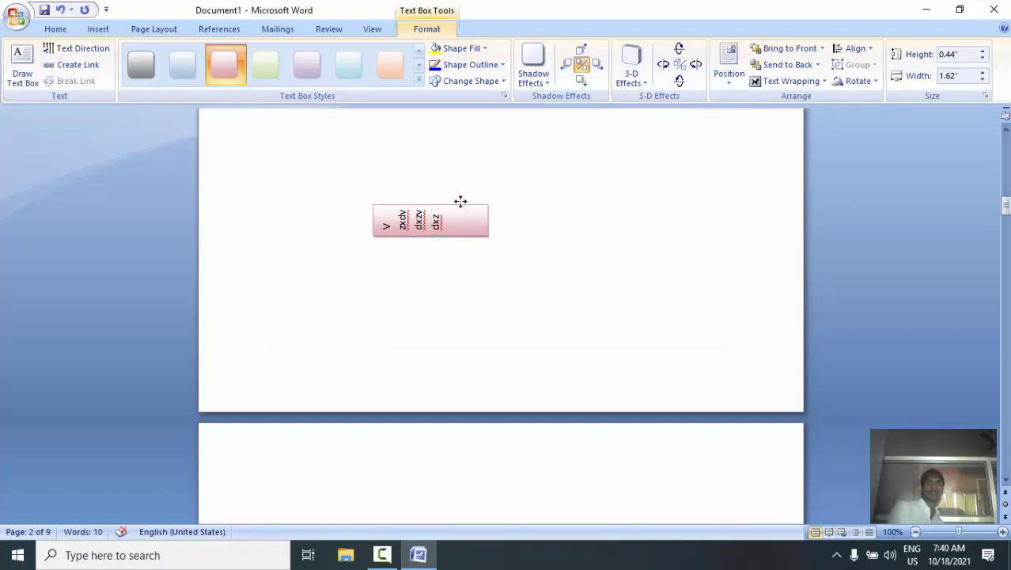
pyautogui.click(460, 201)
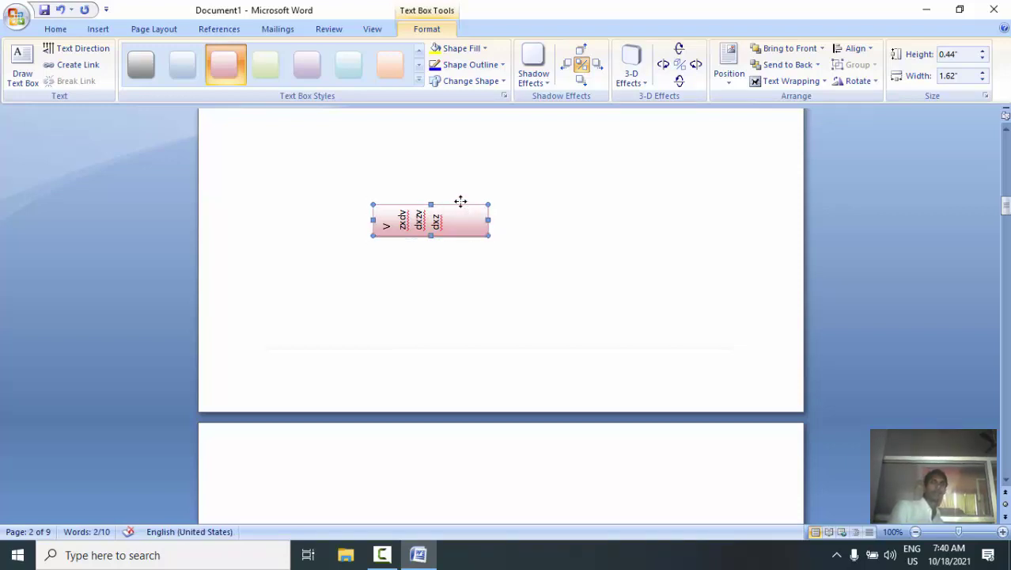
pyautogui.press('Delete')
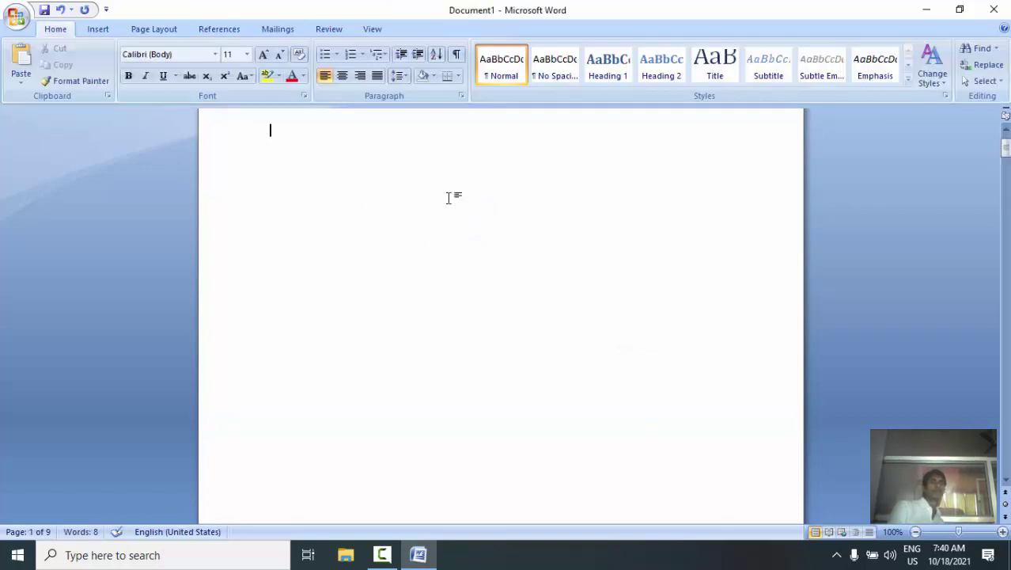
# Look through the Shapes and Quick Parts galleries without choosing anything, then show the WordArt styles.
pyautogui.click(93, 29)
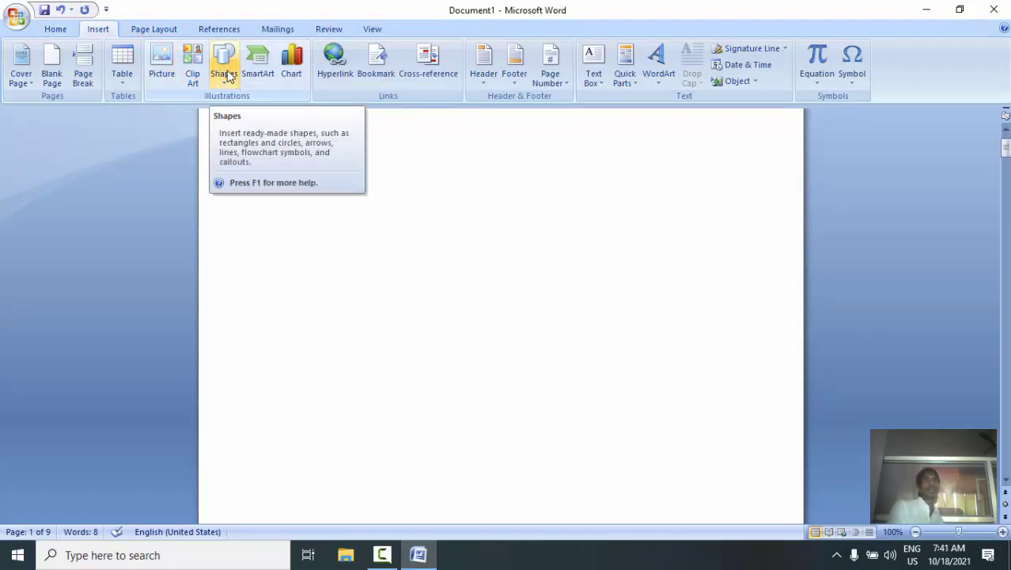
pyautogui.click(228, 75)
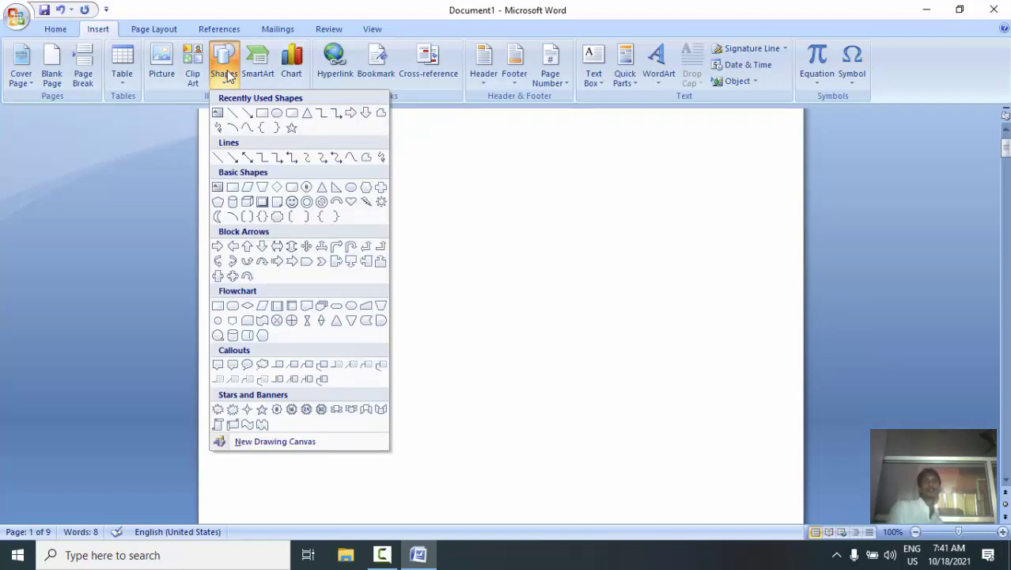
pyautogui.click(609, 239)
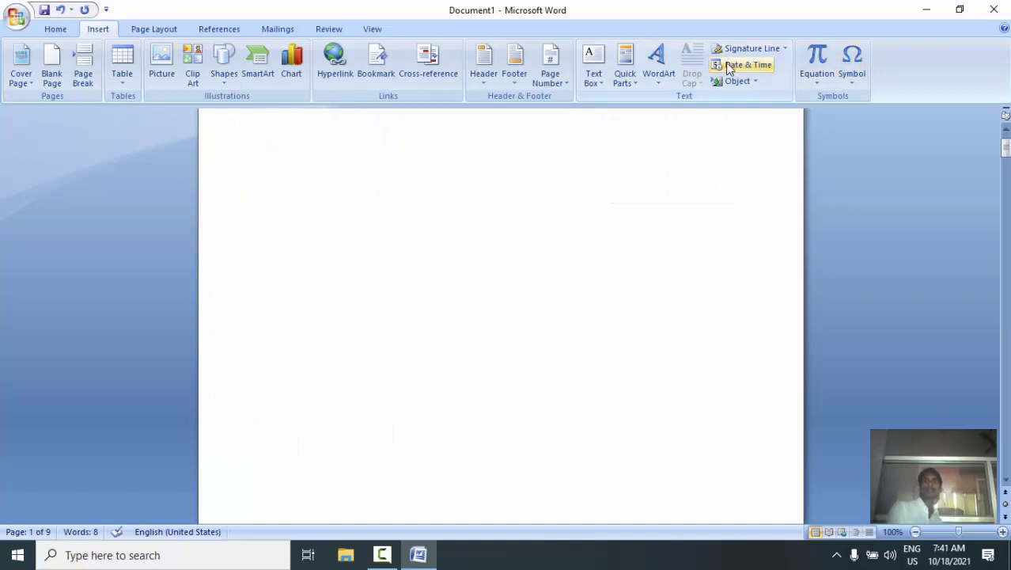
pyautogui.click(633, 71)
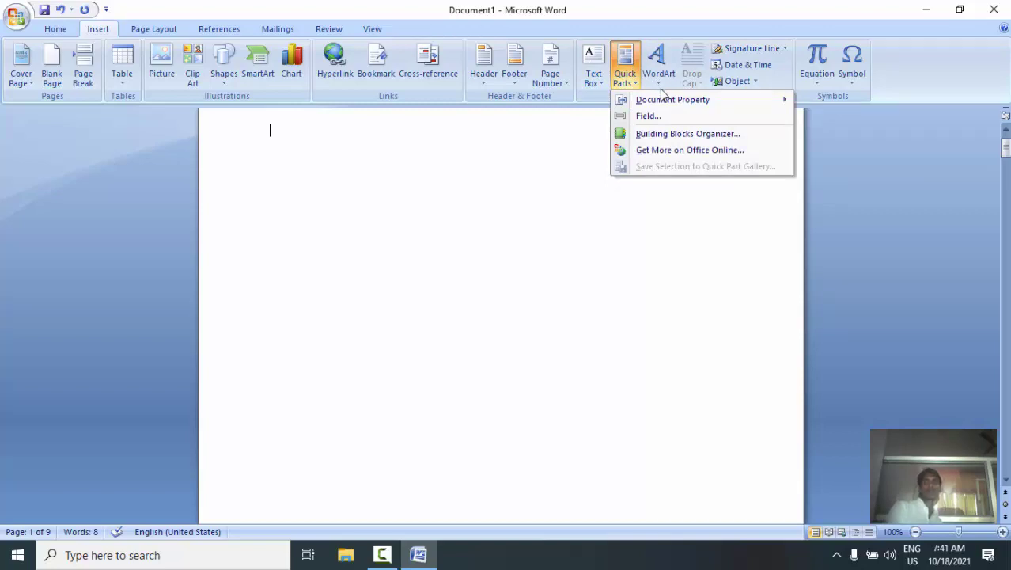
pyautogui.moveTo(686, 103)
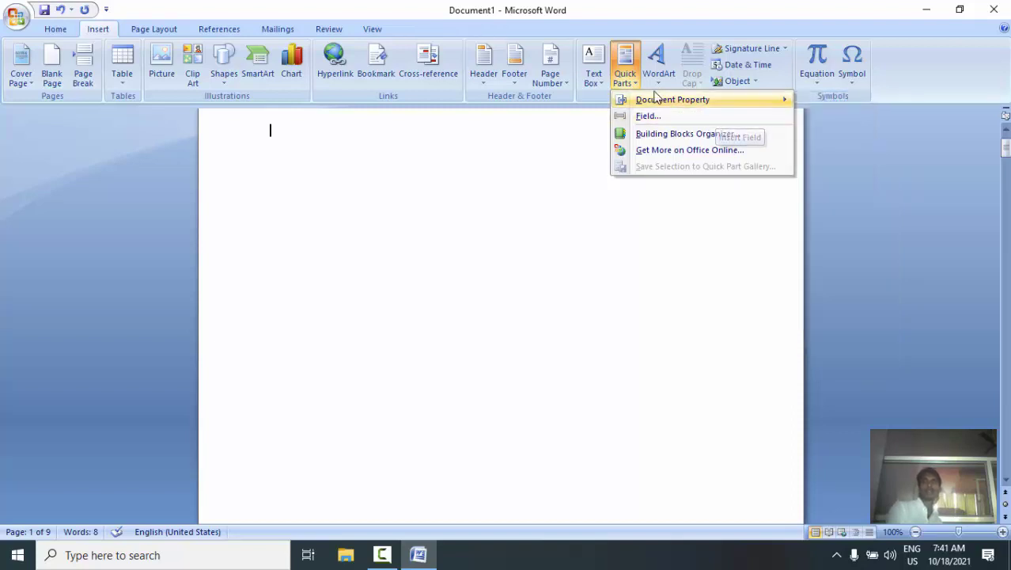
pyautogui.click(622, 110)
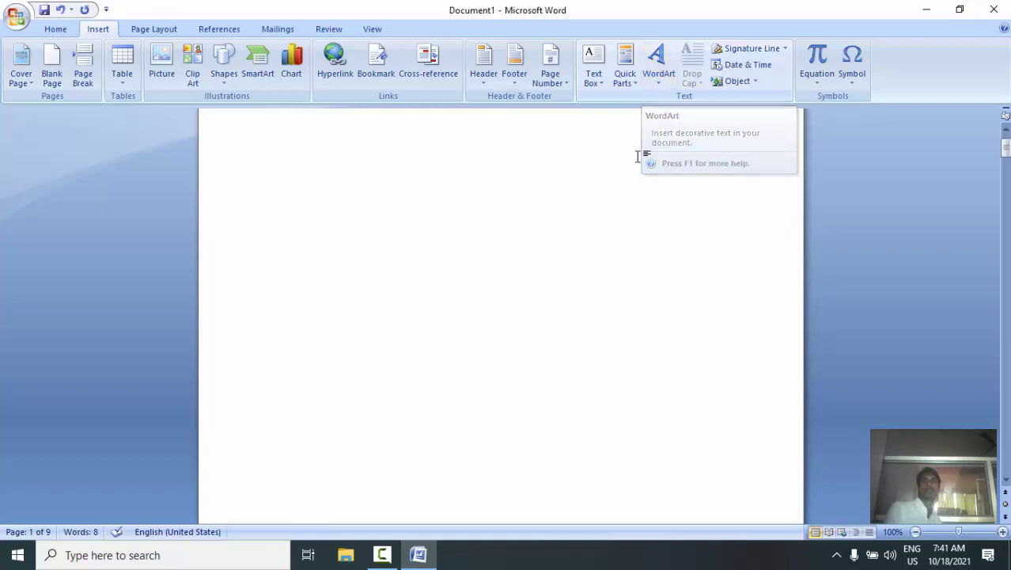
pyautogui.click(666, 64)
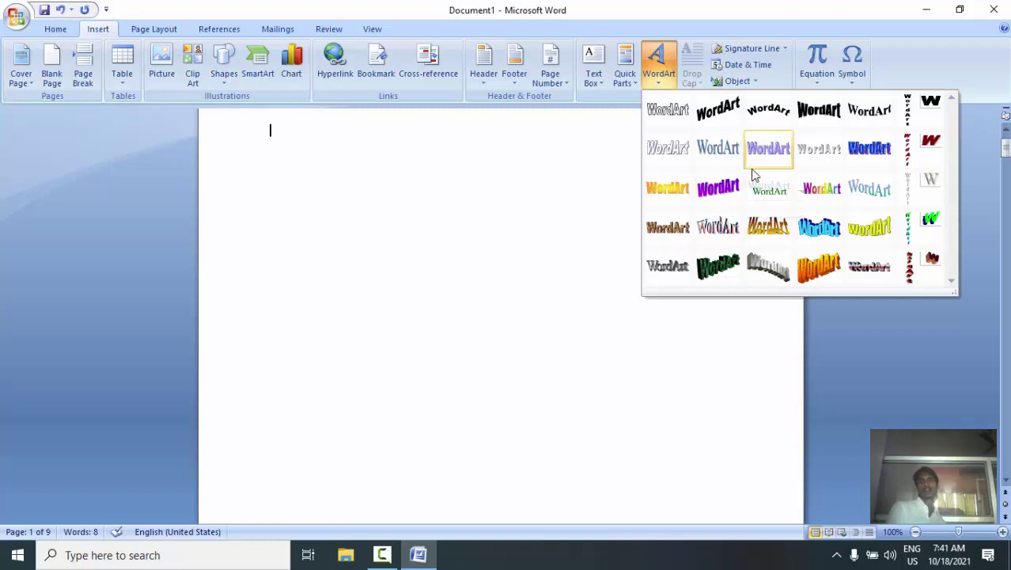
# Insert a WordArt reading 'Semant' and make it bold and italic.
pyautogui.click(718, 188)
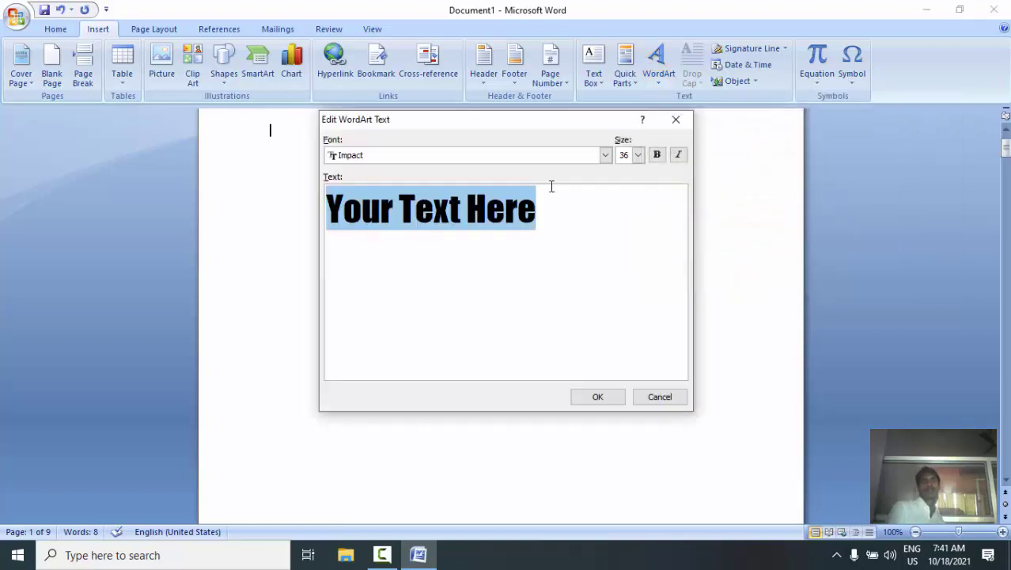
pyautogui.moveTo(487, 132); pyautogui.dragTo(436, 177)
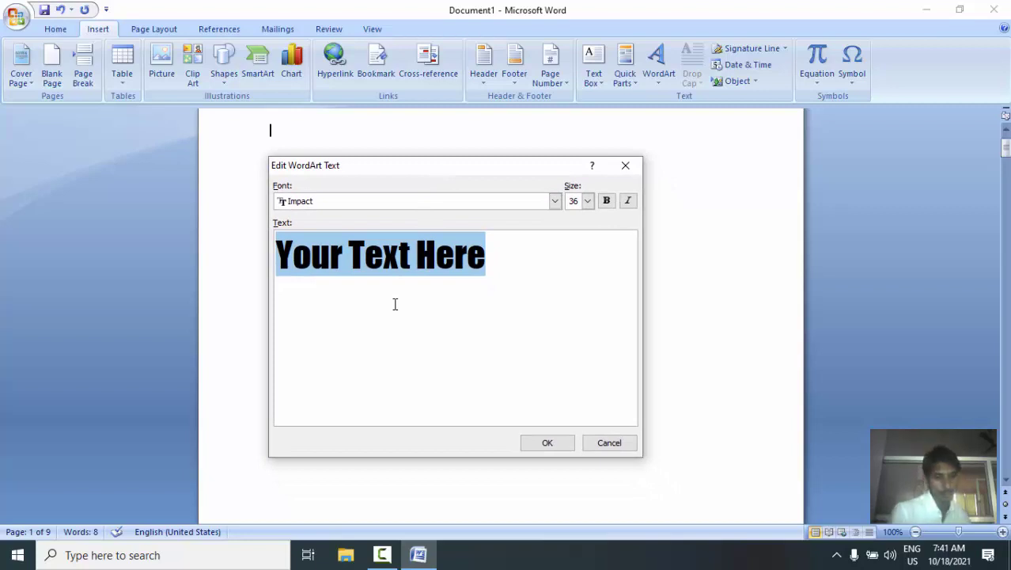
pyautogui.write('Semant')
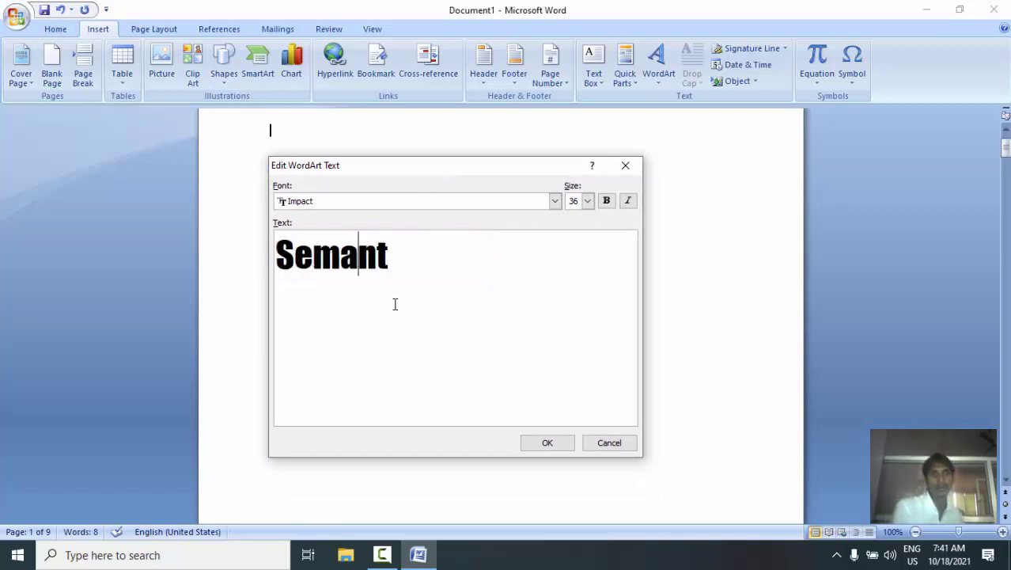
pyautogui.click(607, 202)
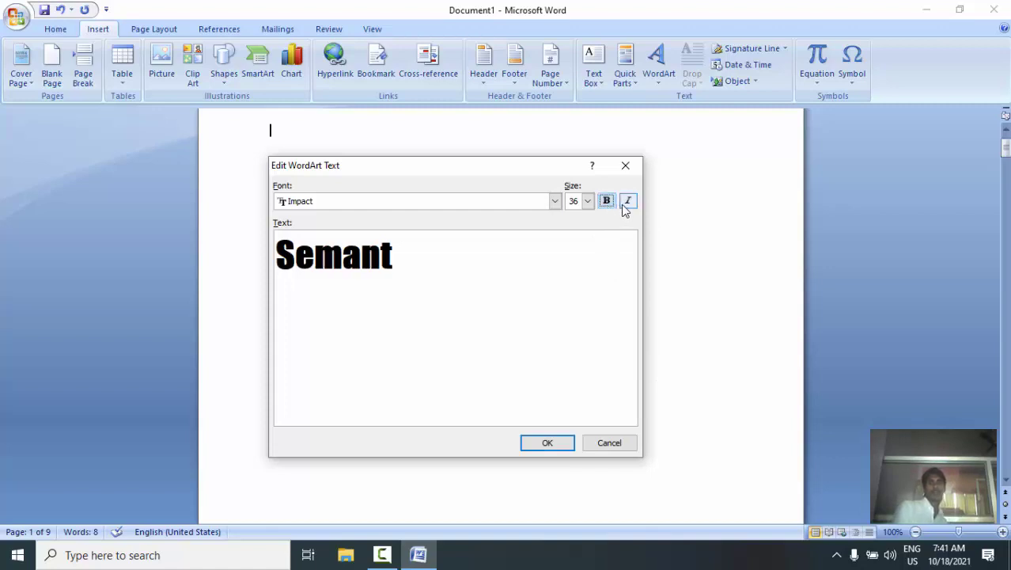
pyautogui.click(627, 202)
# Set the WordArt font to Harrington and insert it on page 1.
pyautogui.click(556, 202)
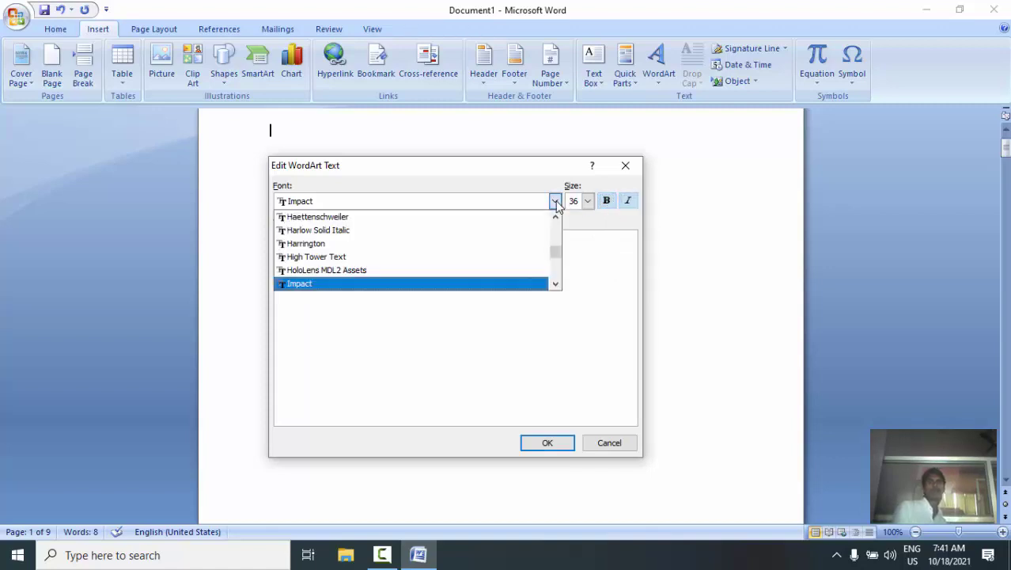
pyautogui.click(375, 243)
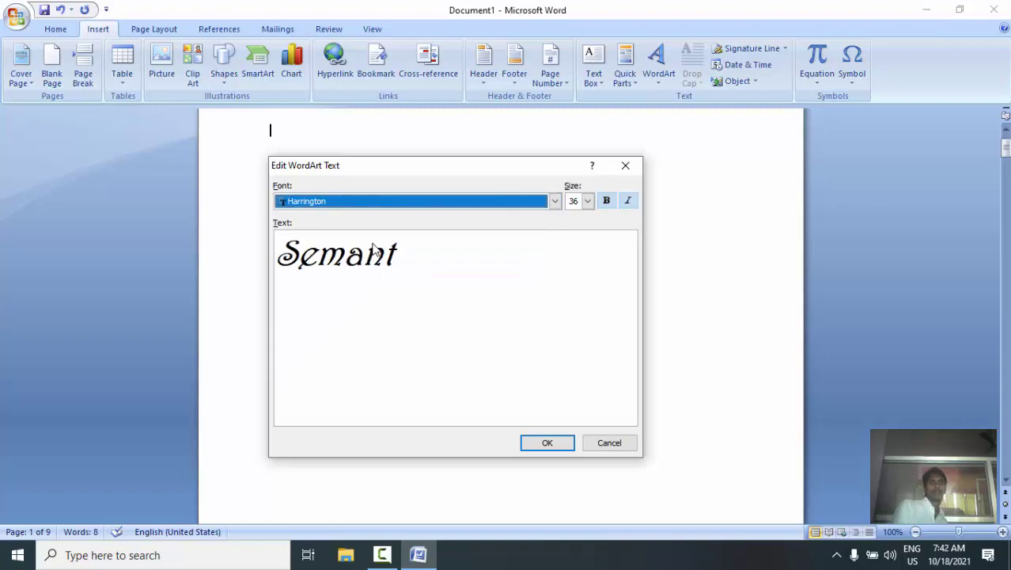
pyautogui.click(555, 201)
pyautogui.press('Up')
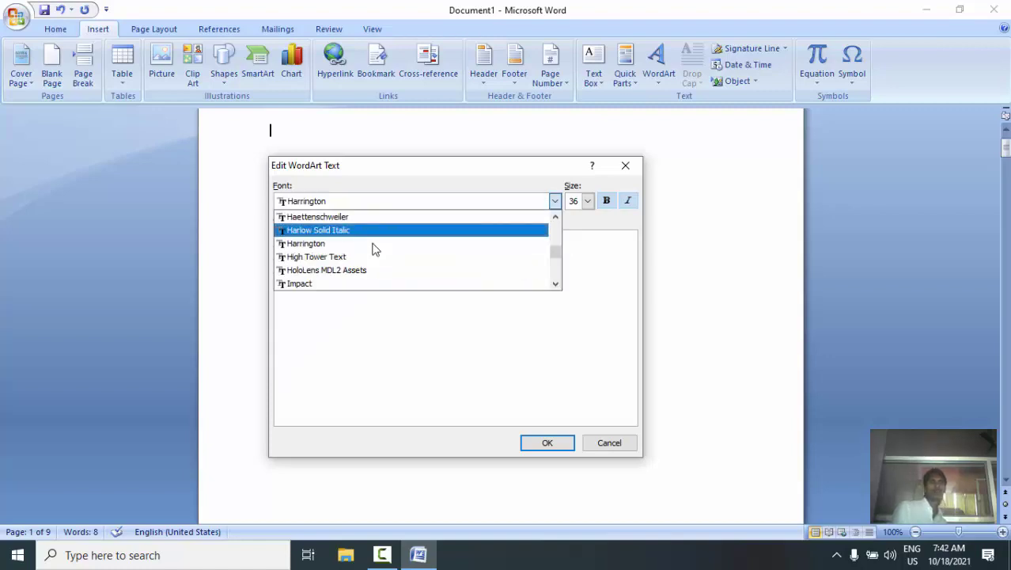
pyautogui.press('Return')
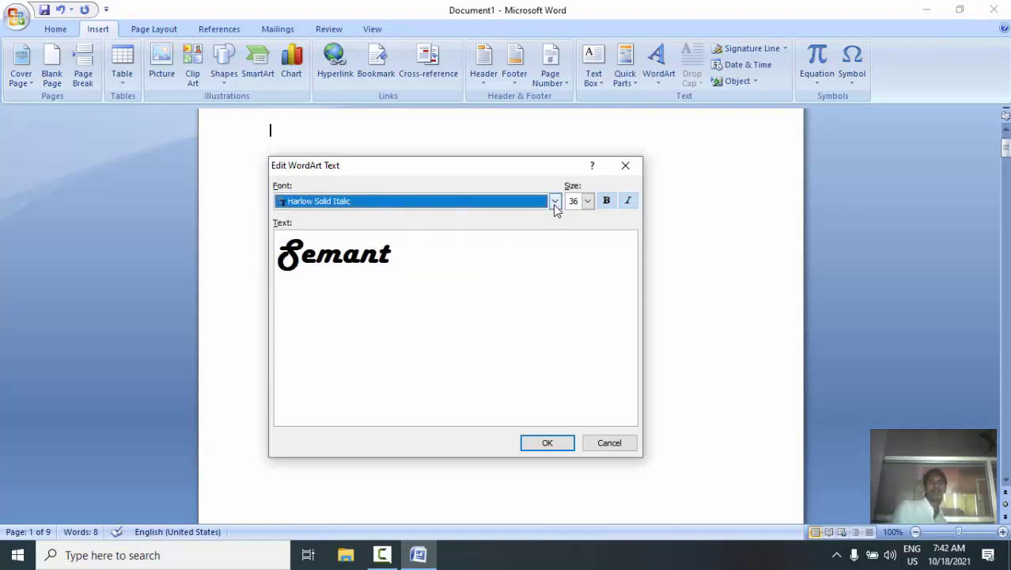
pyautogui.click(555, 202)
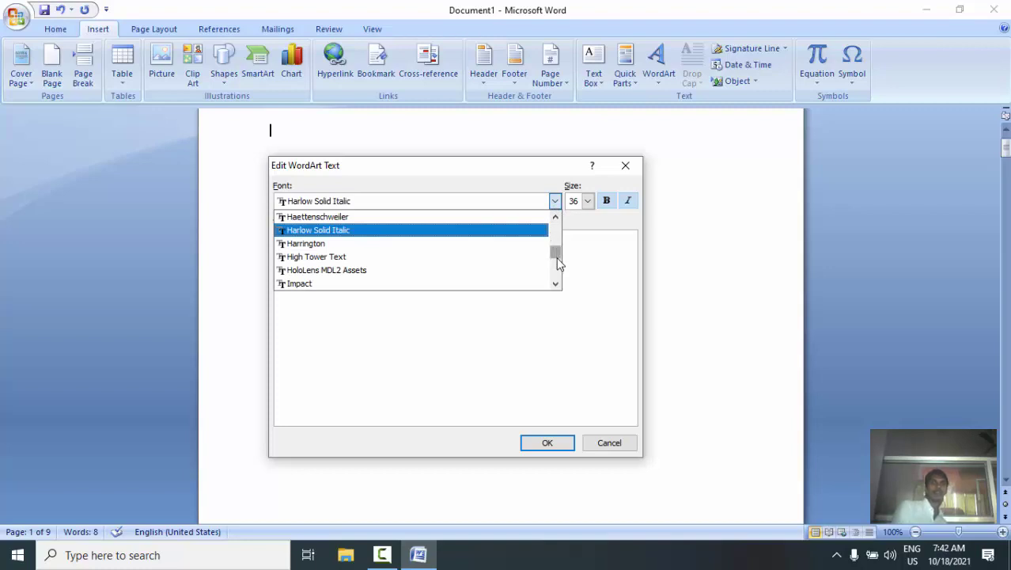
pyautogui.click(368, 272)
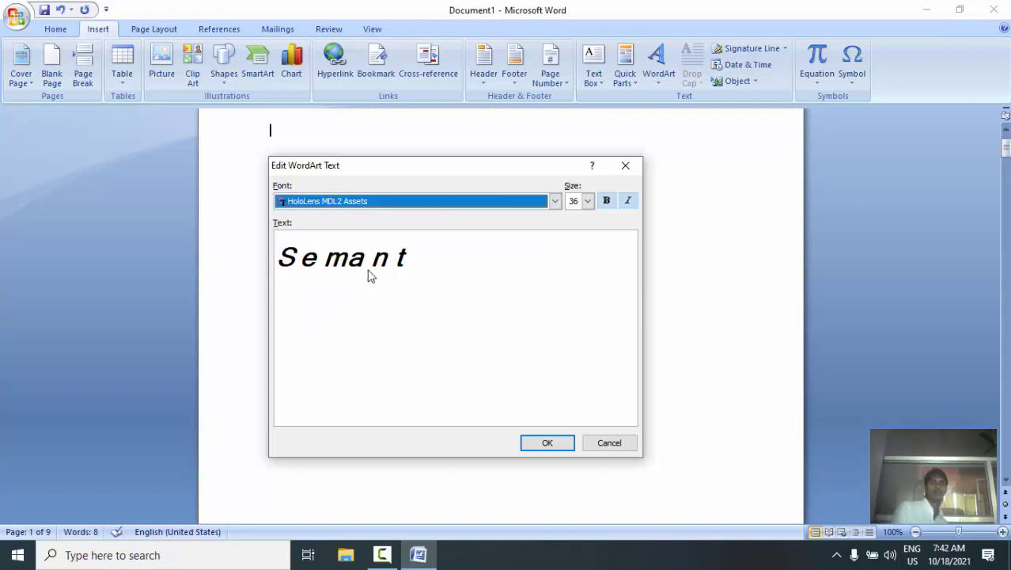
pyautogui.click(554, 201)
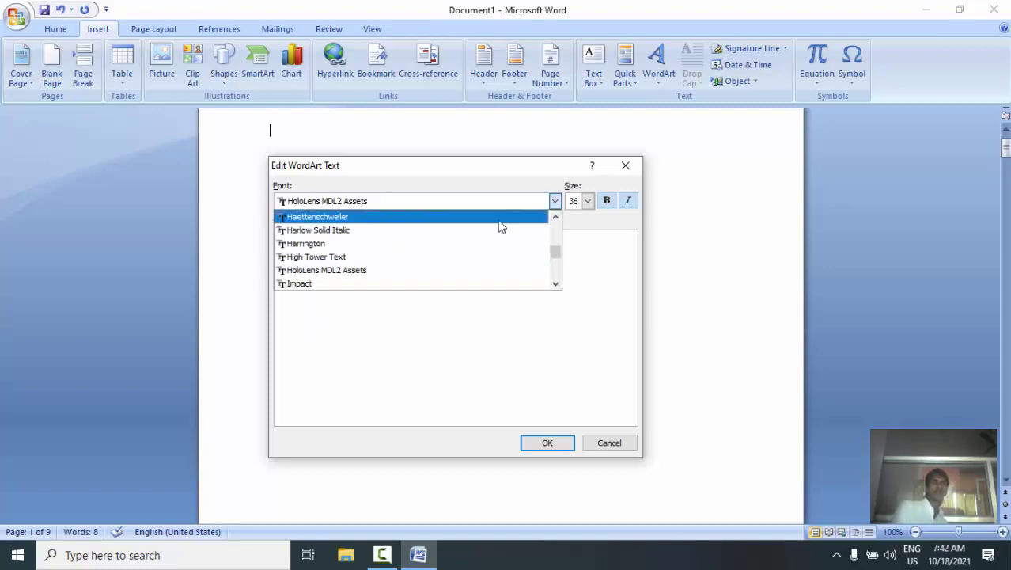
pyautogui.click(419, 243)
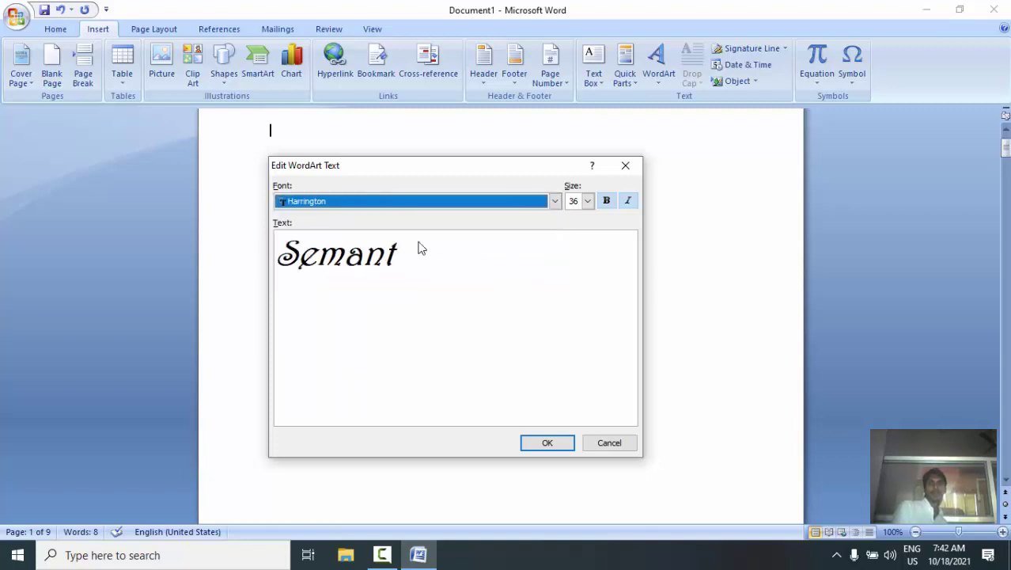
pyautogui.click(534, 445)
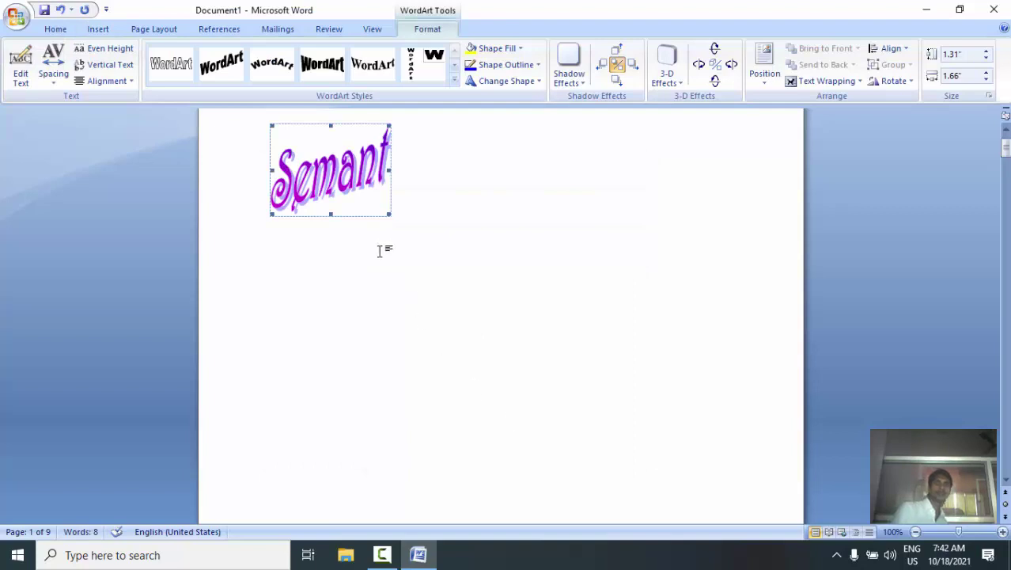
# Enlarge the Semant WordArt and reselect it.
pyautogui.moveTo(387, 212); pyautogui.dragTo(535, 279)
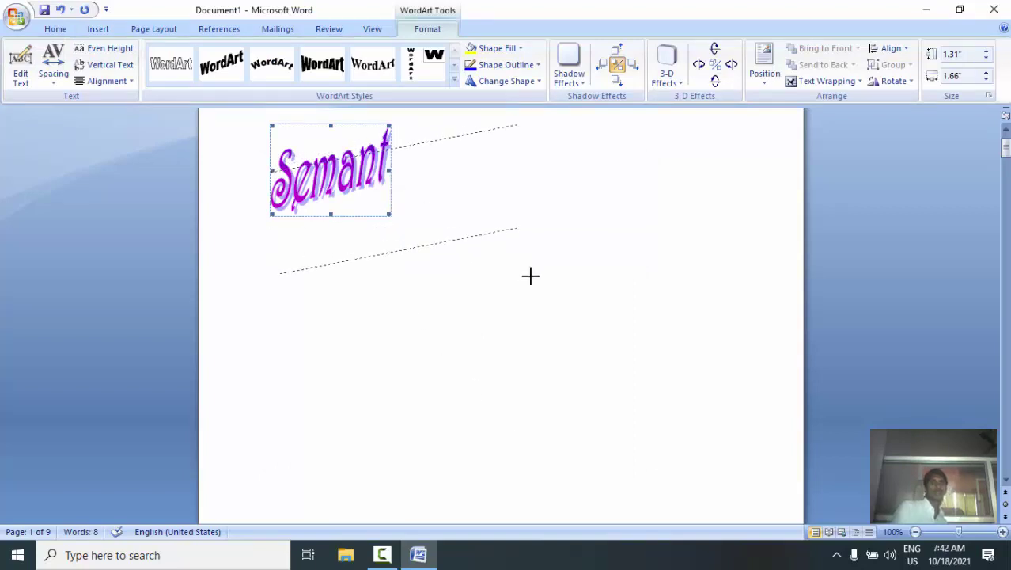
pyautogui.click(452, 295)
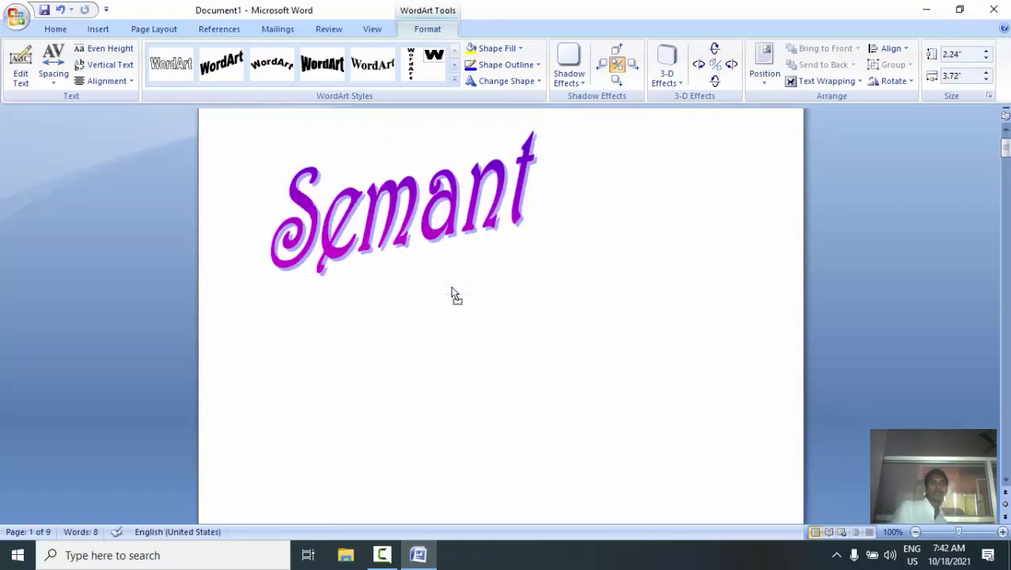
pyautogui.click(388, 201)
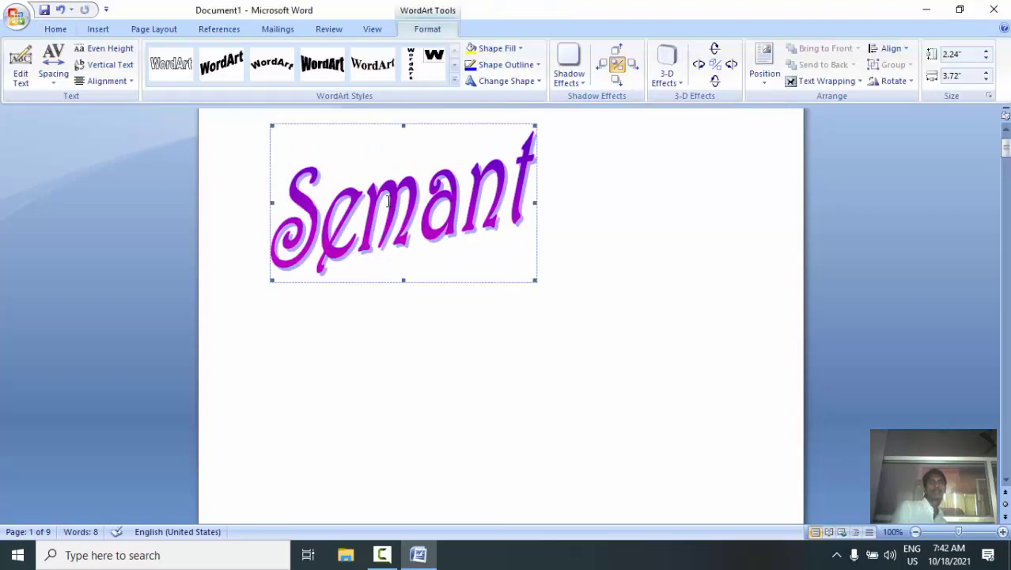
pyautogui.click(436, 322)
pyautogui.click(465, 201)
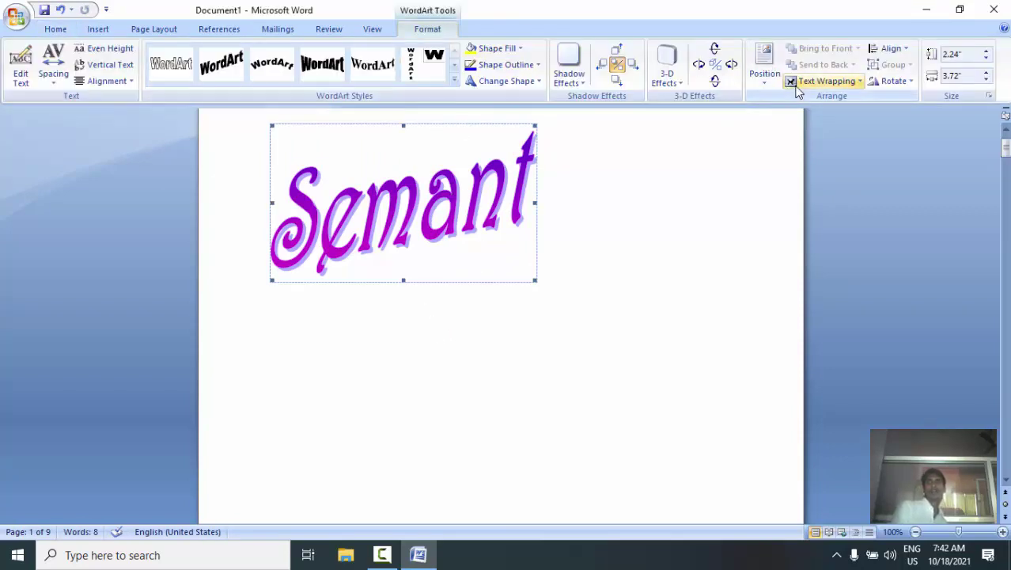
# Give the WordArt Tight text wrapping and move it up and slightly right.
pyautogui.click(823, 81)
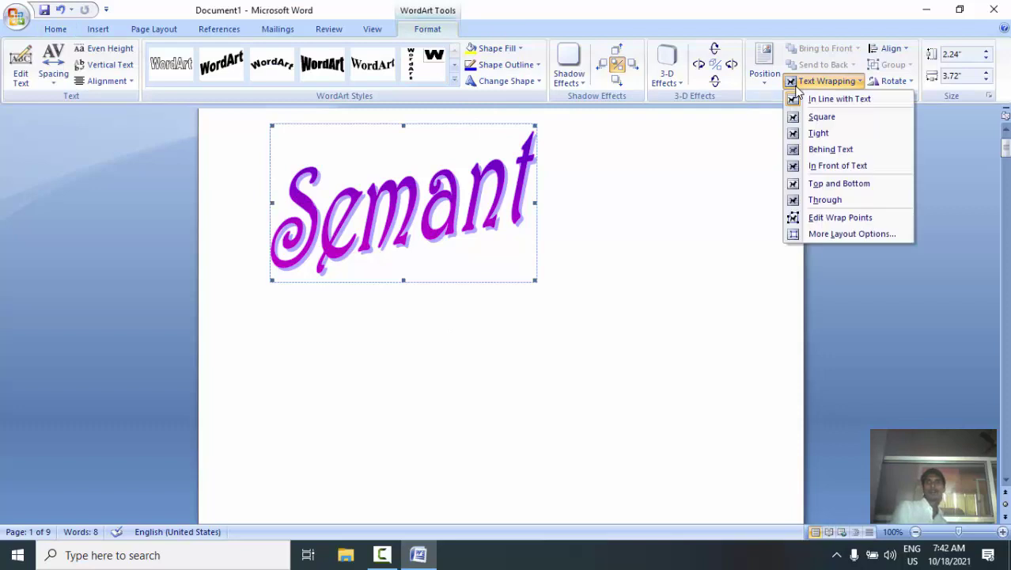
pyautogui.click(842, 121)
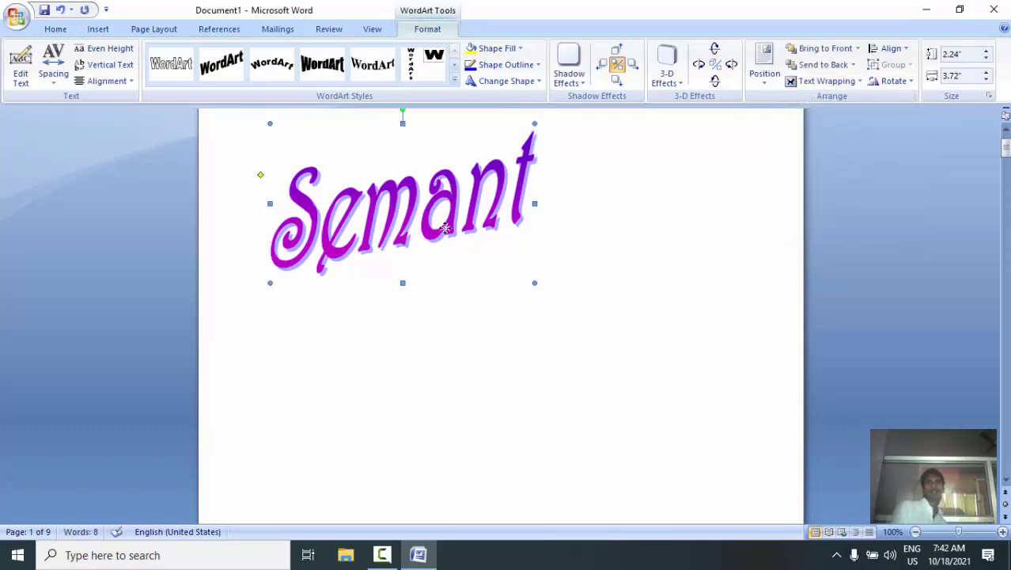
pyautogui.moveTo(446, 227)
pyautogui.mouseDown()
pyautogui.moveTo(518, 325)
pyautogui.moveTo(401, 277)
pyautogui.moveTo(582, 233)
pyautogui.moveTo(498, 352)
pyautogui.mouseUp()
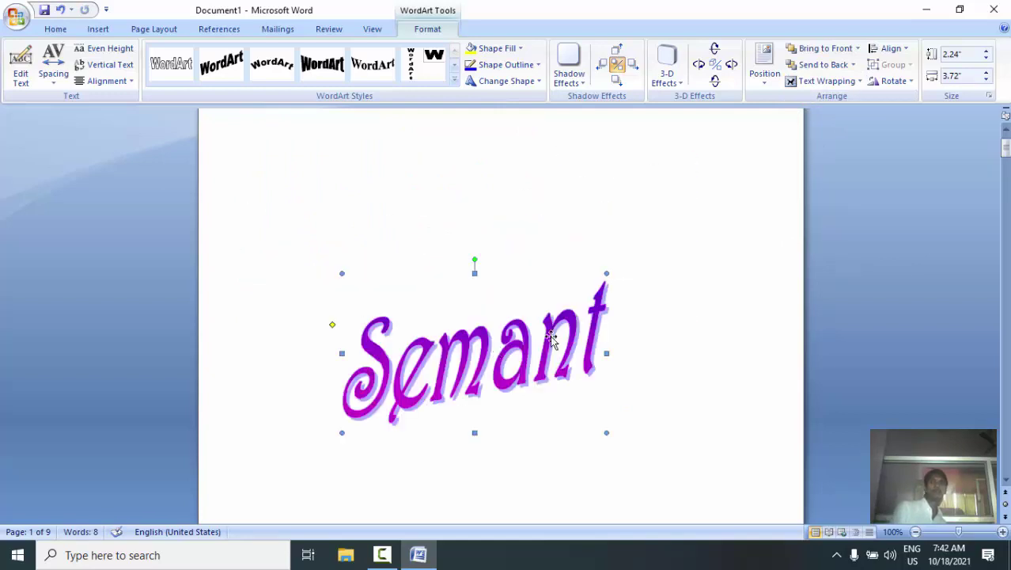
pyautogui.click(797, 82)
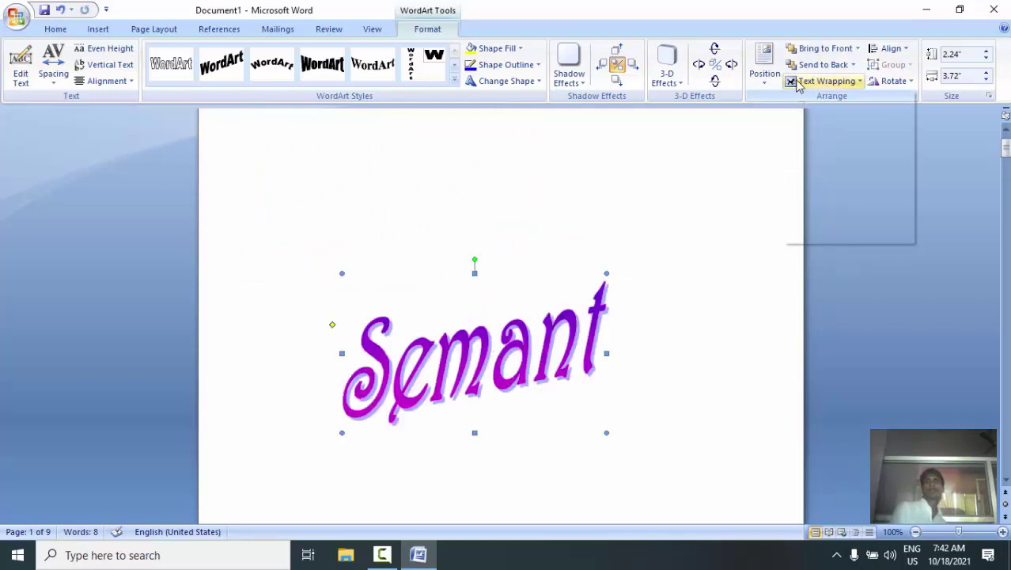
pyautogui.click(816, 133)
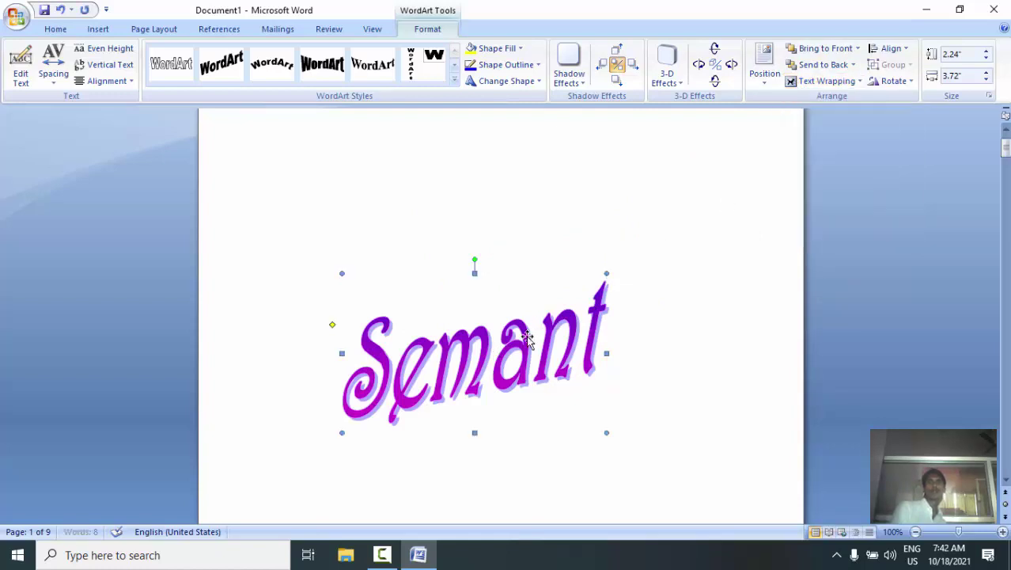
pyautogui.moveTo(480, 271); pyautogui.dragTo(497, 221)
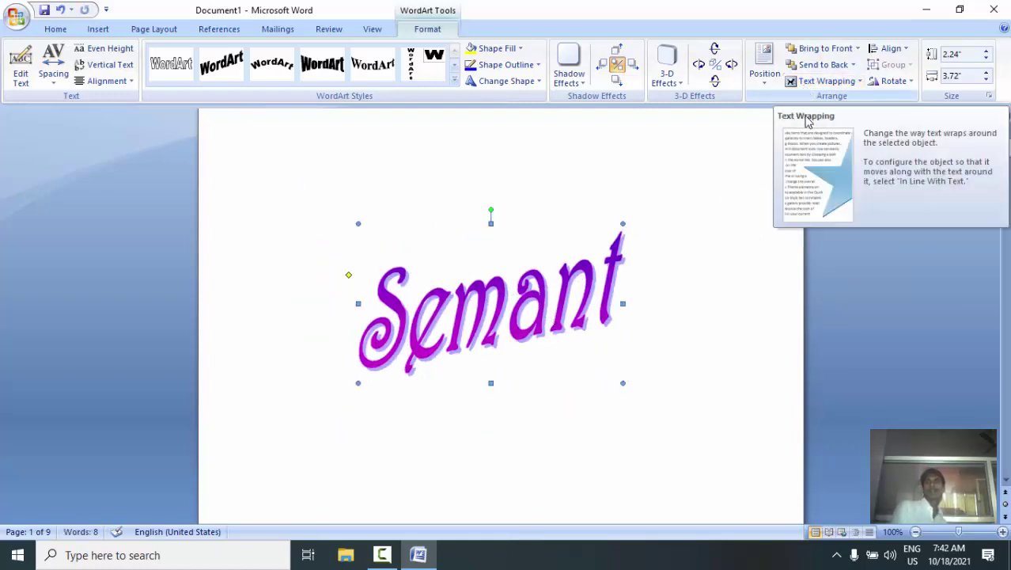
pyautogui.click(804, 82)
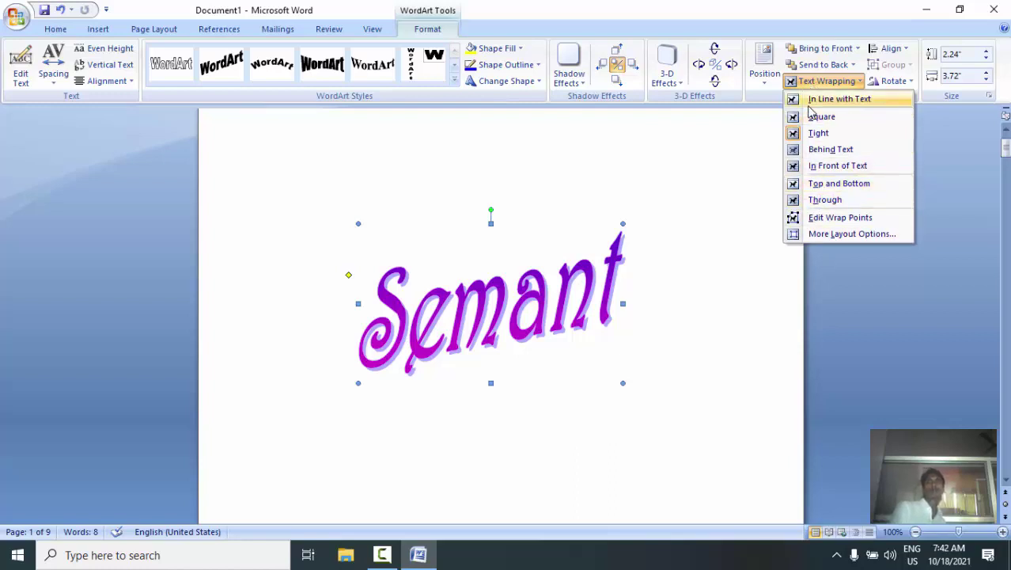
pyautogui.click(537, 307)
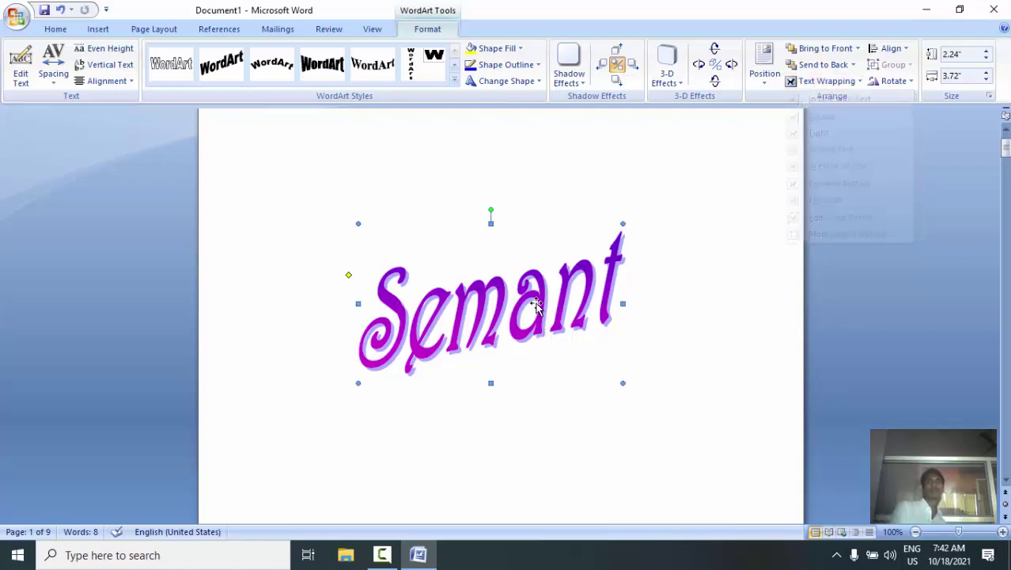
# Edit the WordArt text, test some additions, and keep it as 'Semant'.
pyautogui.rightClick(485, 300)
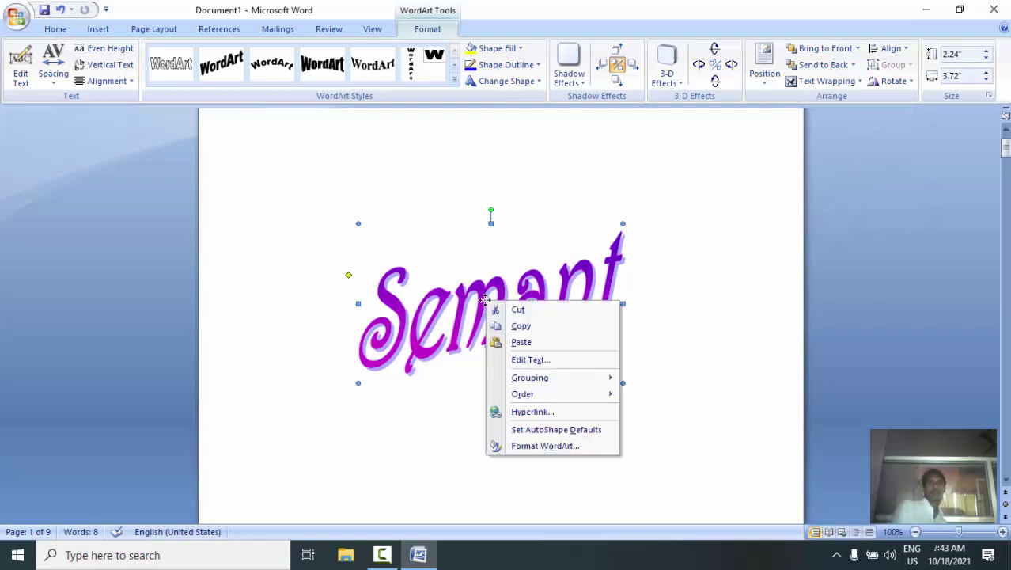
pyautogui.click(544, 362)
pyautogui.click(427, 239)
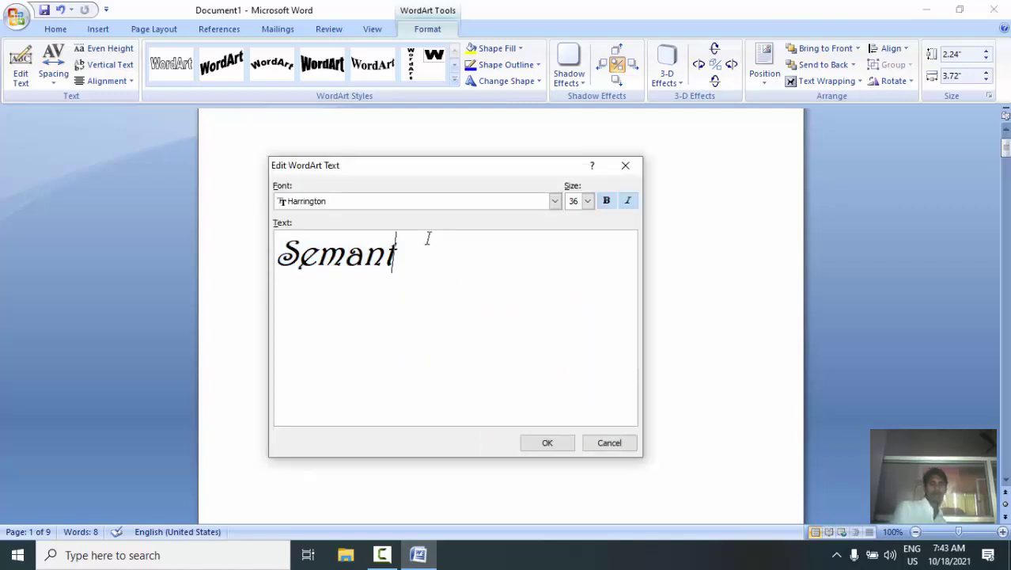
pyautogui.write('.')
pyautogui.press('BackSpace')
pyautogui.write('yfg')
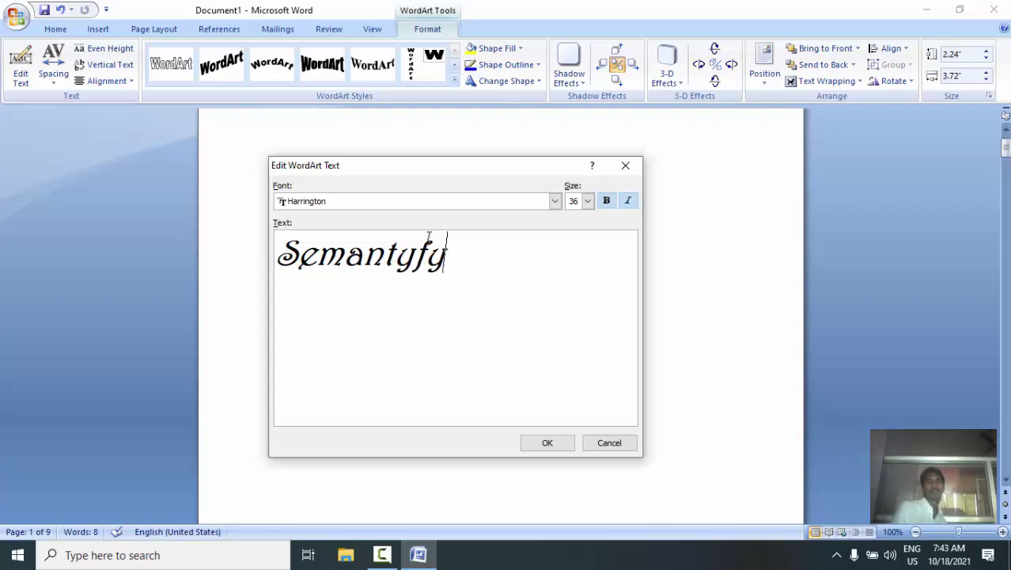
pyautogui.press('BackSpace')
pyautogui.press('BackSpace')
pyautogui.press('BackSpace')
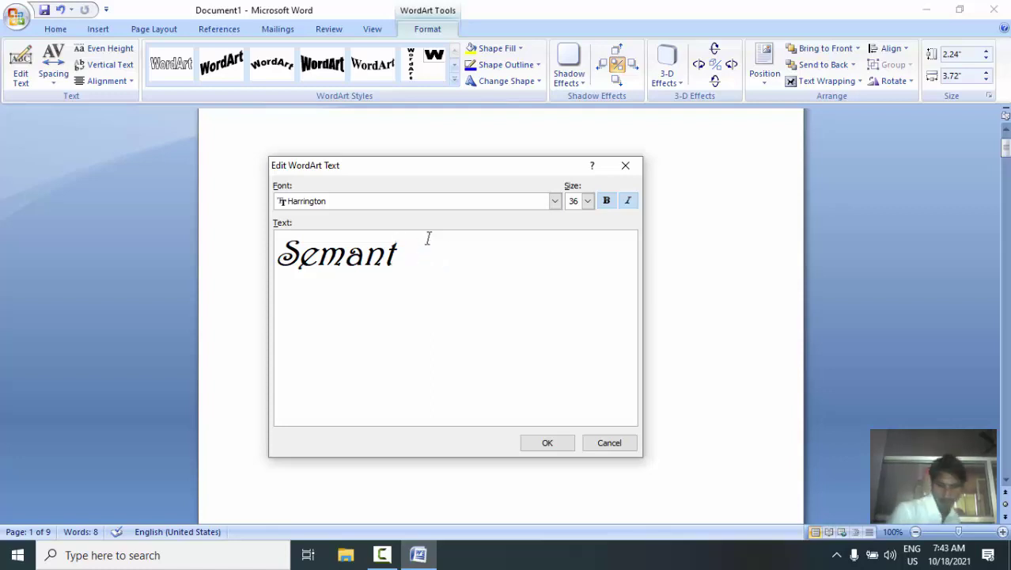
pyautogui.write('>mishra')
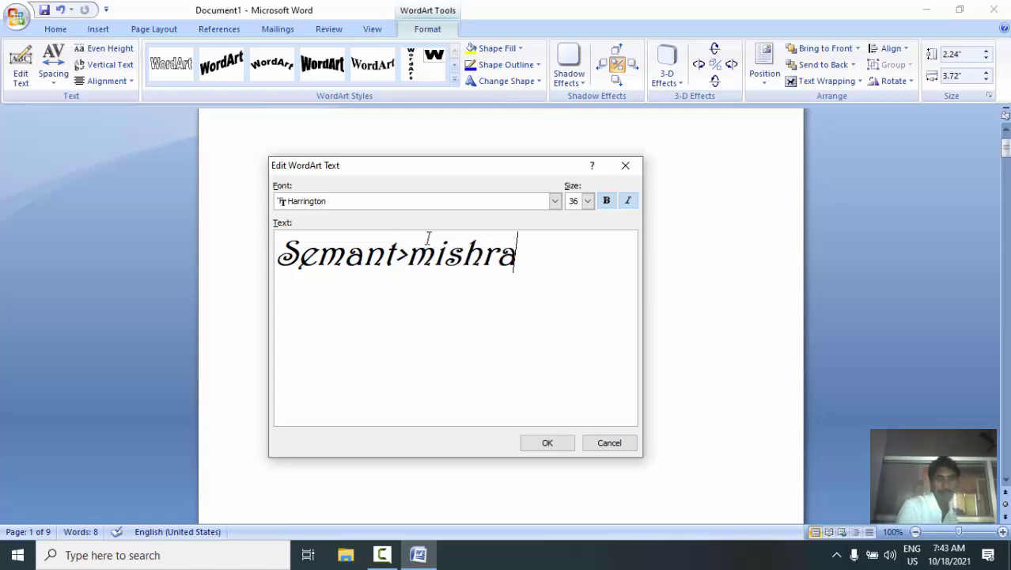
pyautogui.press('BackSpace')
pyautogui.press('BackSpace')
pyautogui.press('BackSpace')
pyautogui.press('BackSpace')
pyautogui.press('BackSpace')
pyautogui.press('BackSpace')
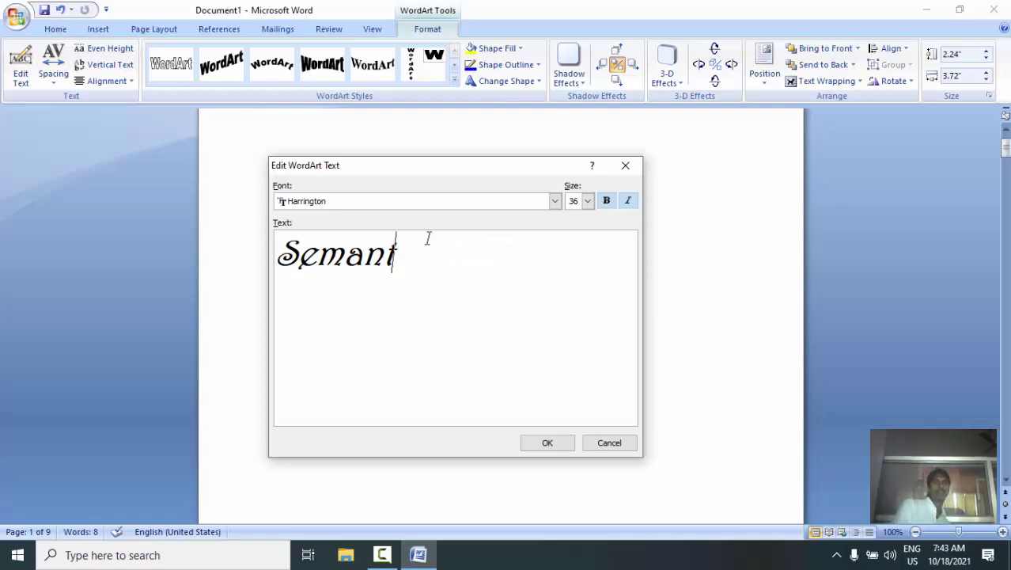
pyautogui.click(551, 442)
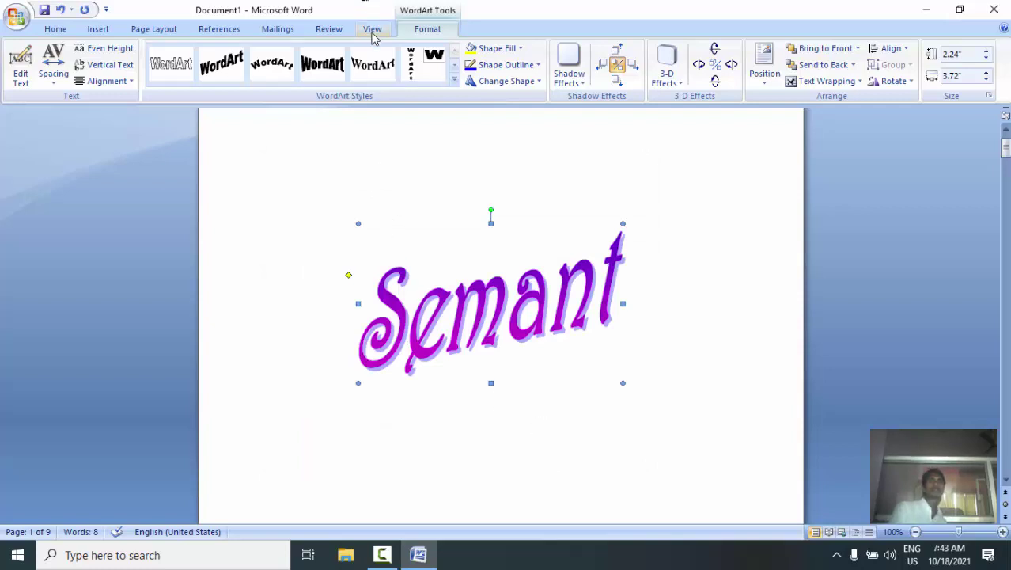
# Reselect the WordArt, reopen its text without changes, and show its letter Spacing choices.
pyautogui.click(372, 33)
pyautogui.click(413, 30)
pyautogui.click(405, 170)
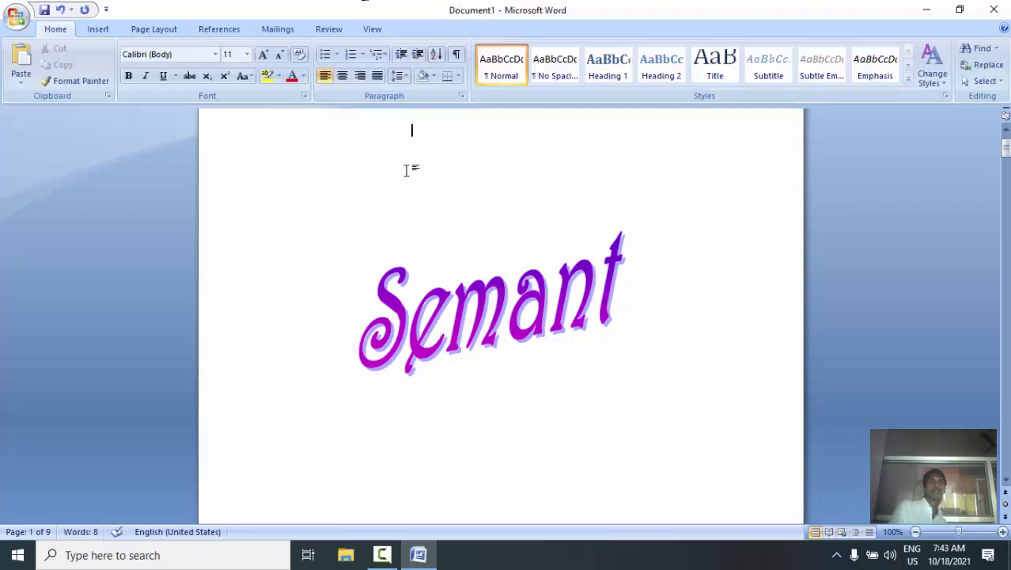
pyautogui.click(459, 299)
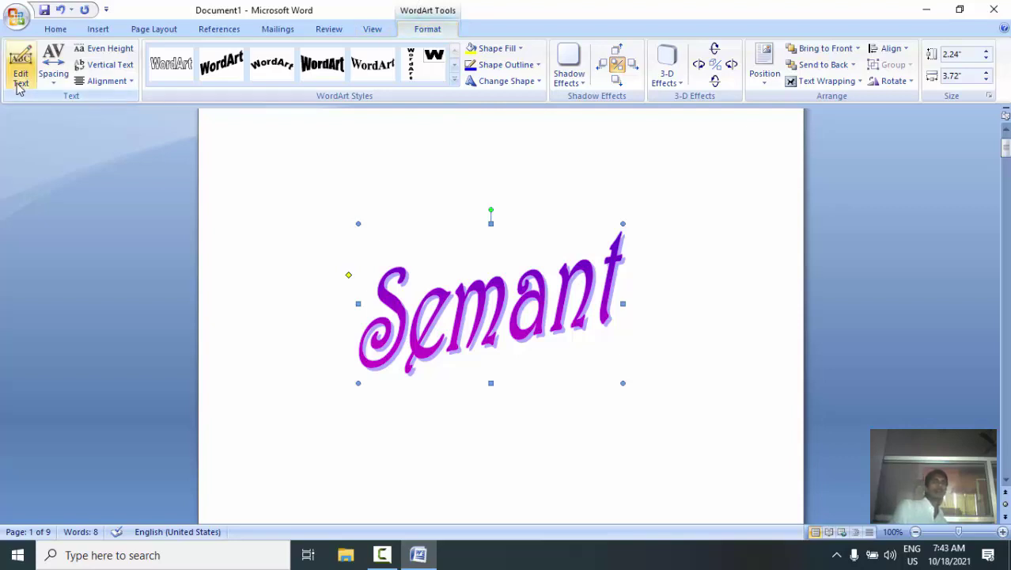
pyautogui.click(21, 78)
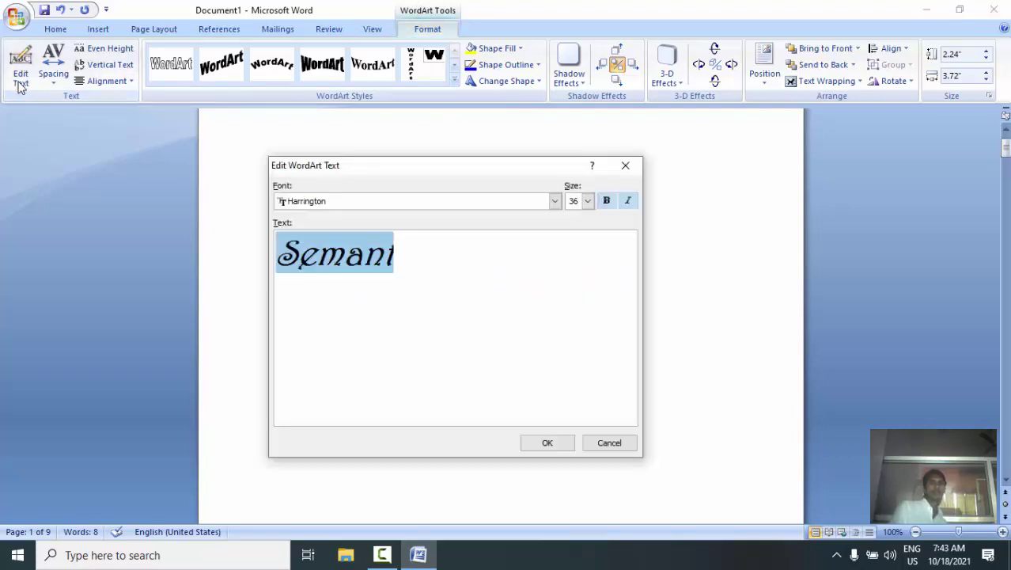
pyautogui.click(625, 168)
pyautogui.click(67, 71)
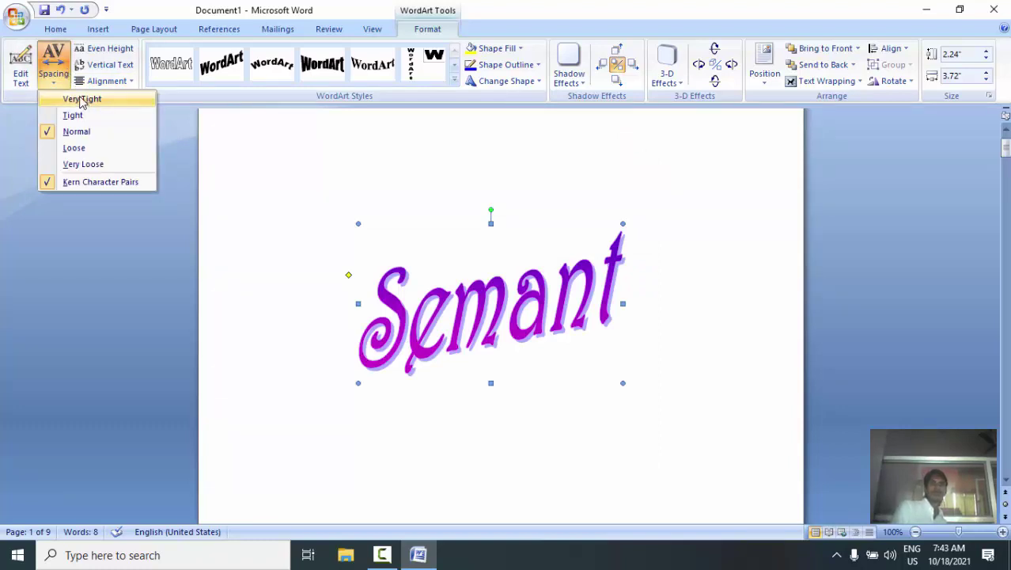
pyautogui.click(82, 101)
pyautogui.click(54, 70)
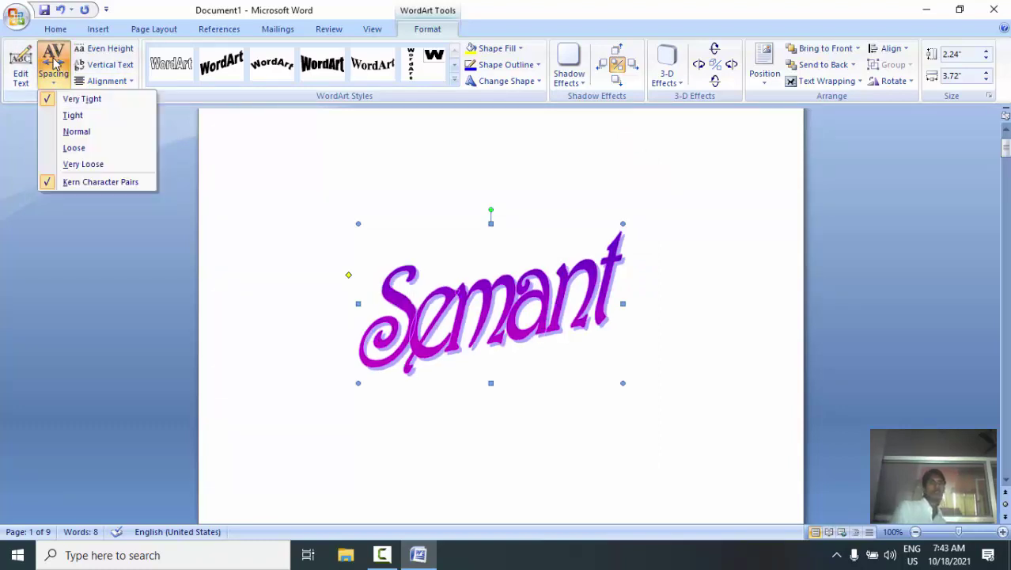
pyautogui.click(74, 116)
pyautogui.click(52, 70)
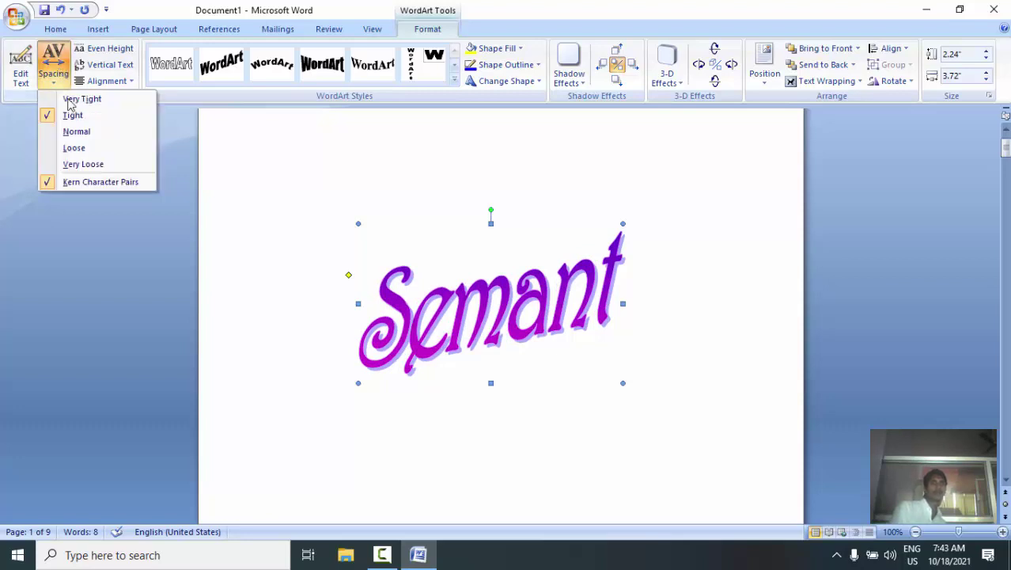
pyautogui.click(77, 131)
pyautogui.click(49, 71)
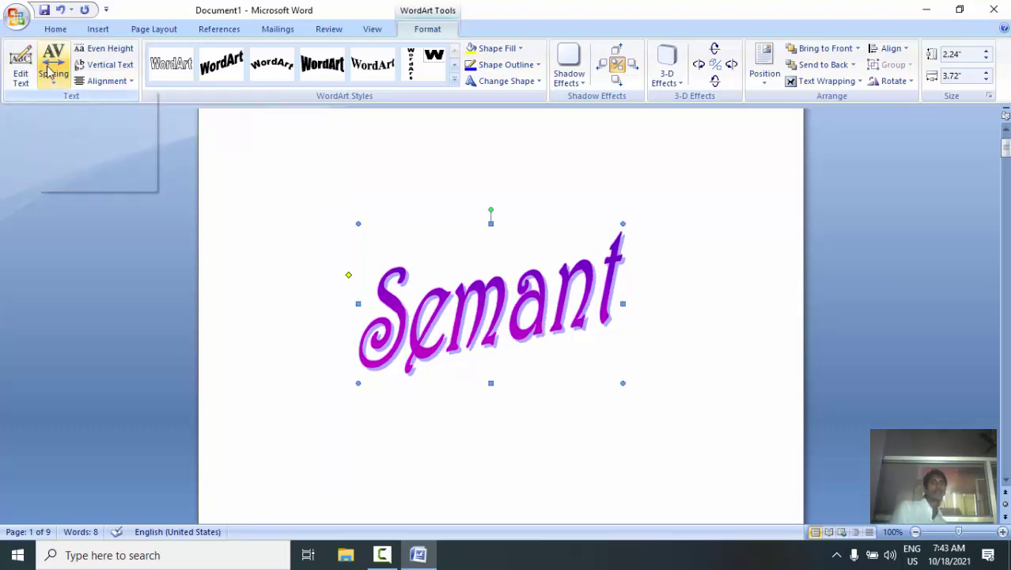
pyautogui.click(75, 147)
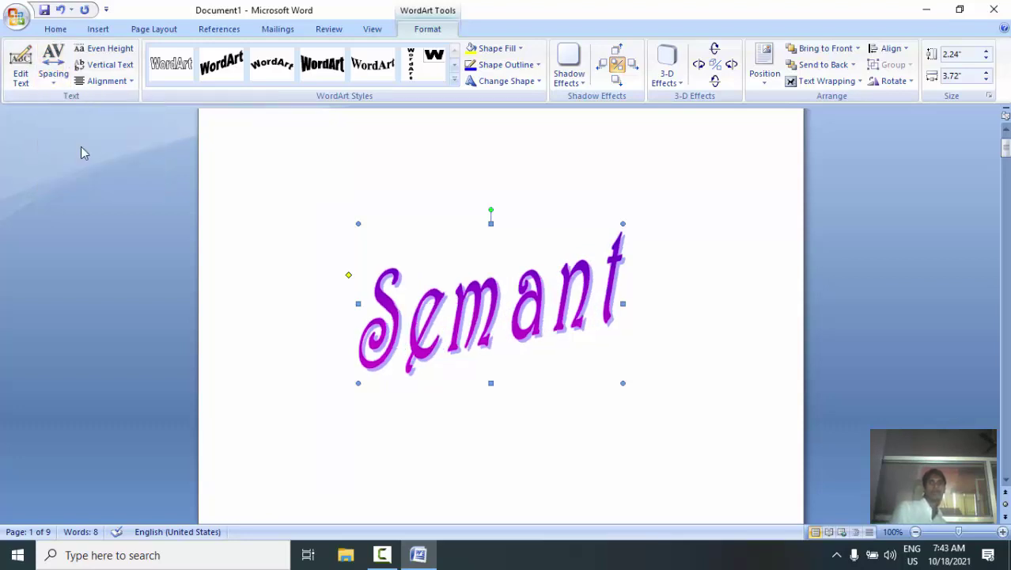
pyautogui.click(60, 82)
pyautogui.click(87, 164)
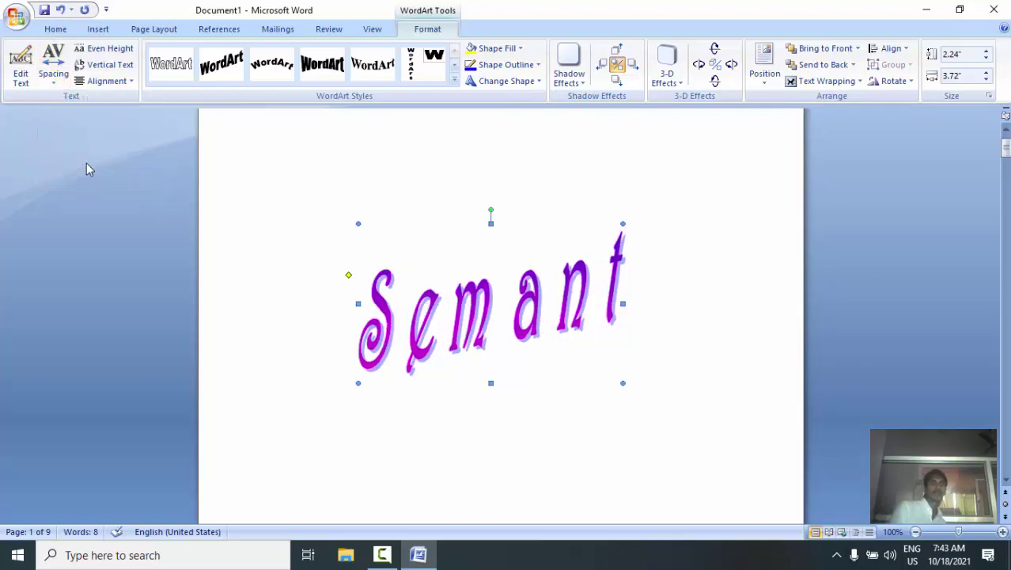
pyautogui.click(53, 75)
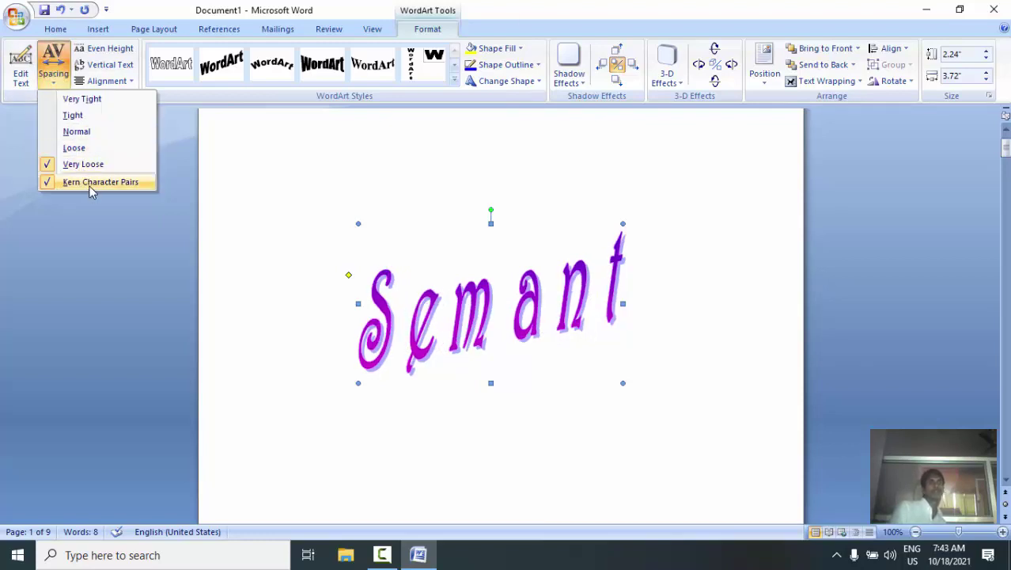
pyautogui.click(91, 184)
pyautogui.click(53, 71)
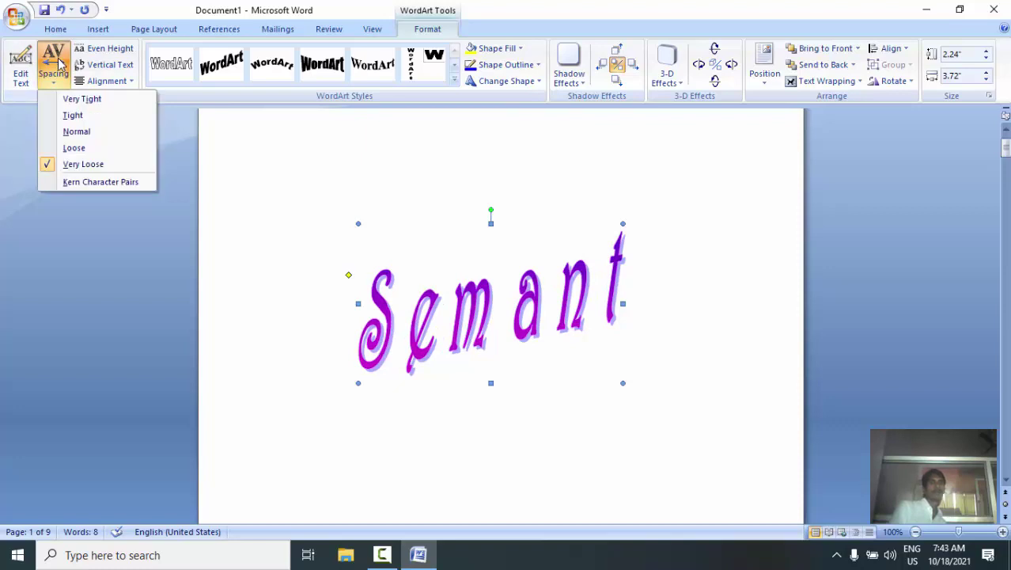
pyautogui.click(101, 183)
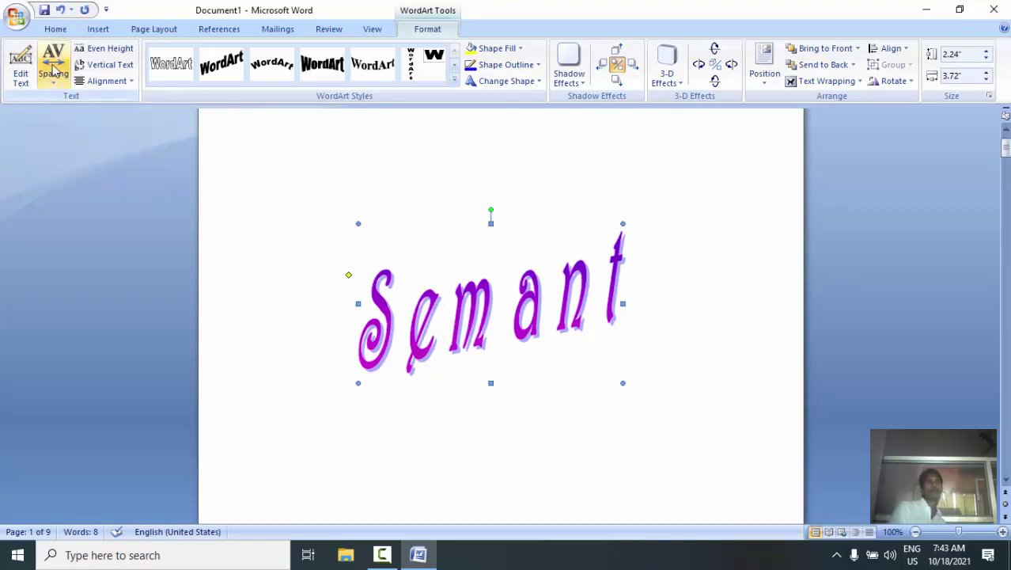
pyautogui.click(54, 73)
pyautogui.click(75, 132)
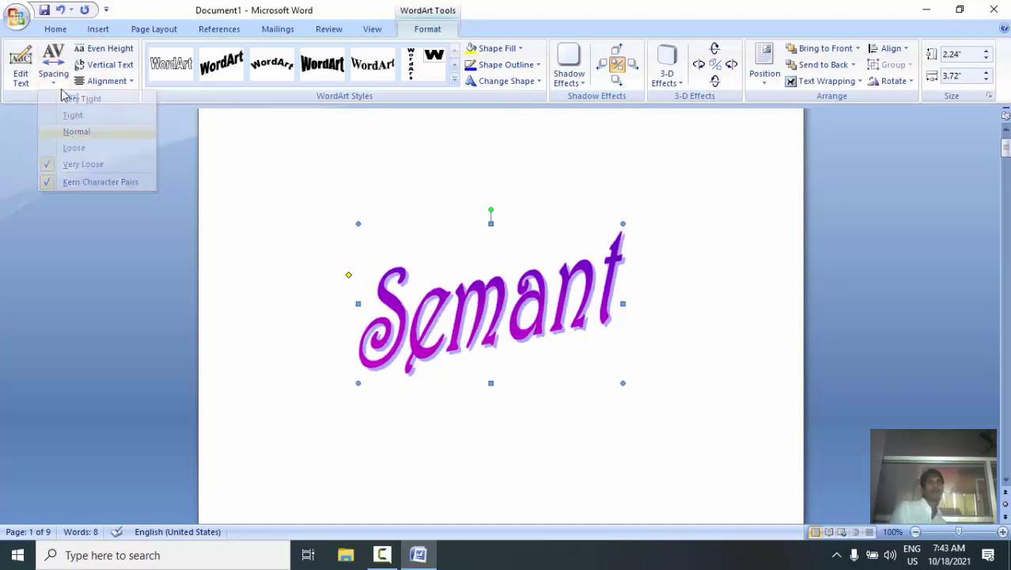
pyautogui.click(52, 65)
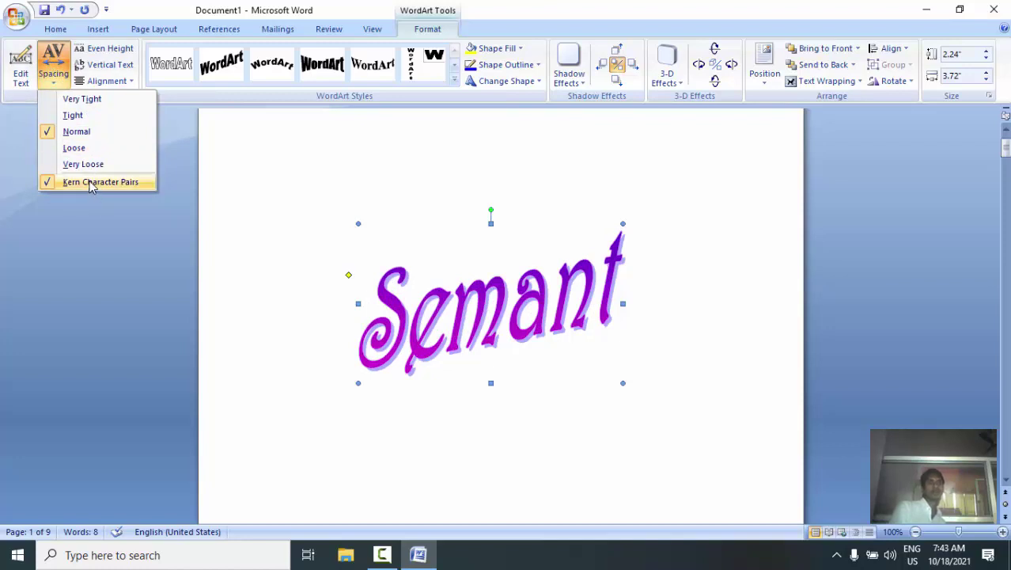
pyautogui.click(188, 175)
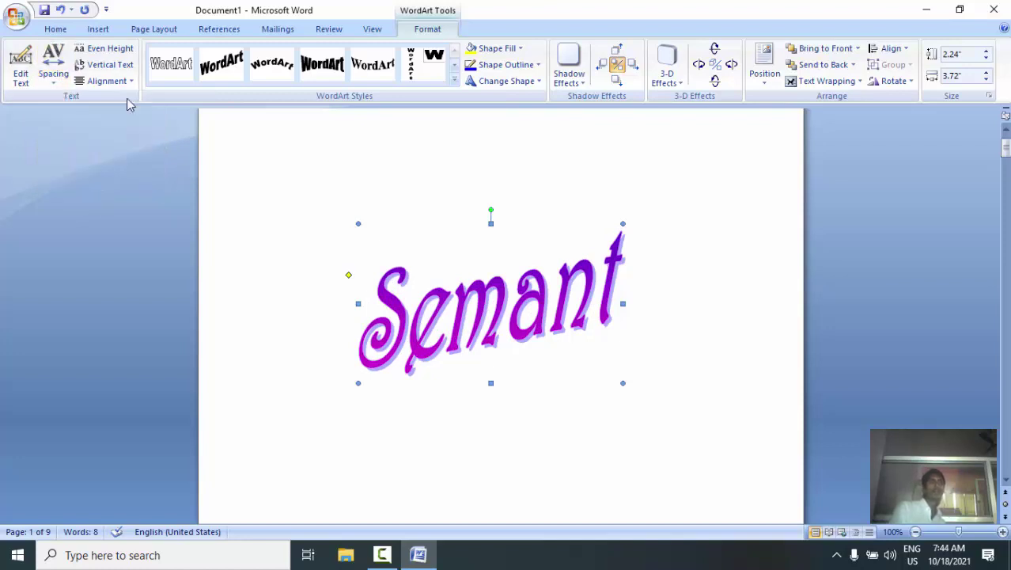
# Try Even Height on the Semant letters, leaving it switched on.
pyautogui.click(111, 51)
pyautogui.click(110, 52)
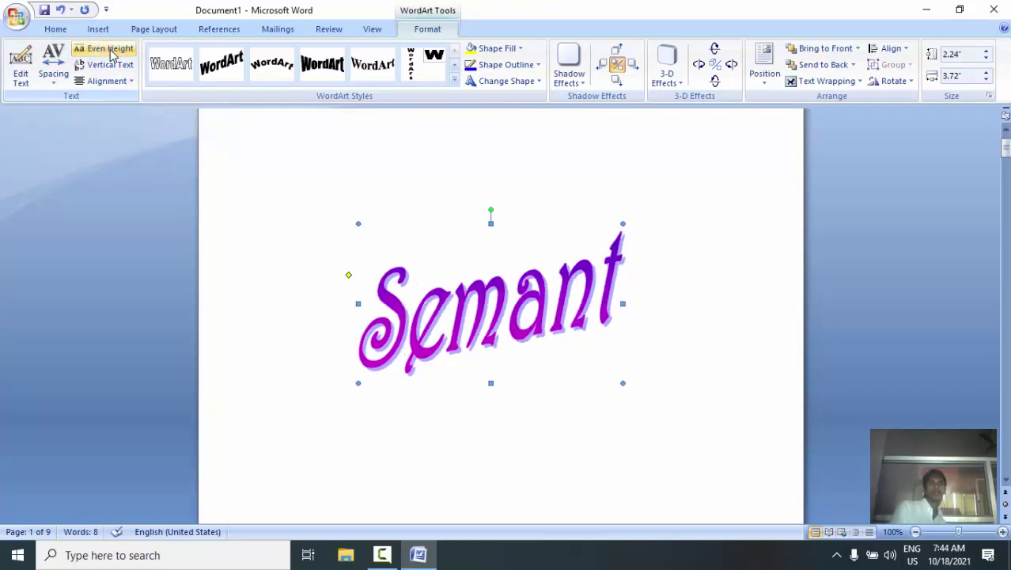
pyautogui.click(111, 51)
pyautogui.click(111, 51)
pyautogui.click(111, 50)
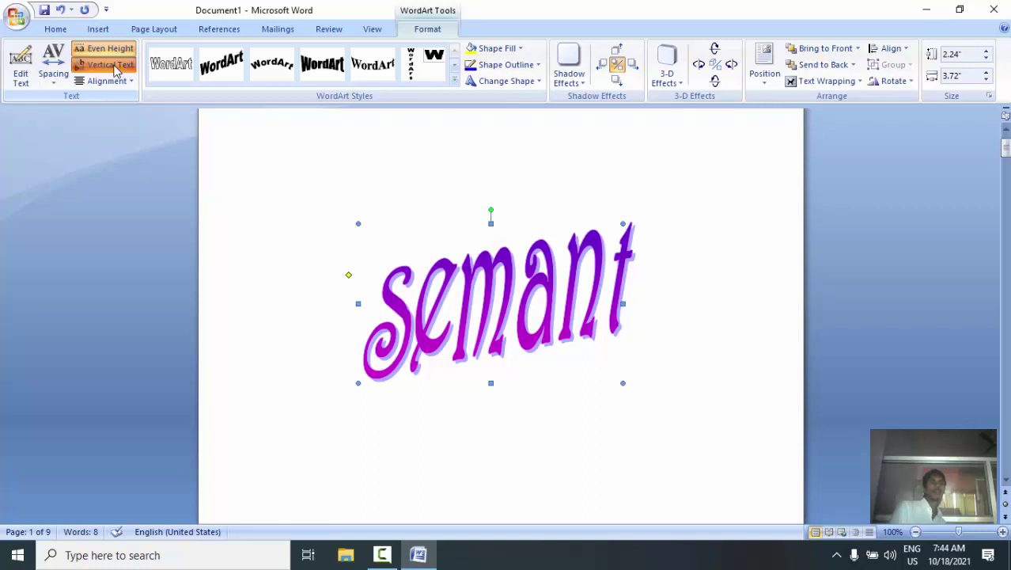
# Return the letters to a horizontal row and switch Even Height off.
pyautogui.click(115, 67)
pyautogui.click(116, 66)
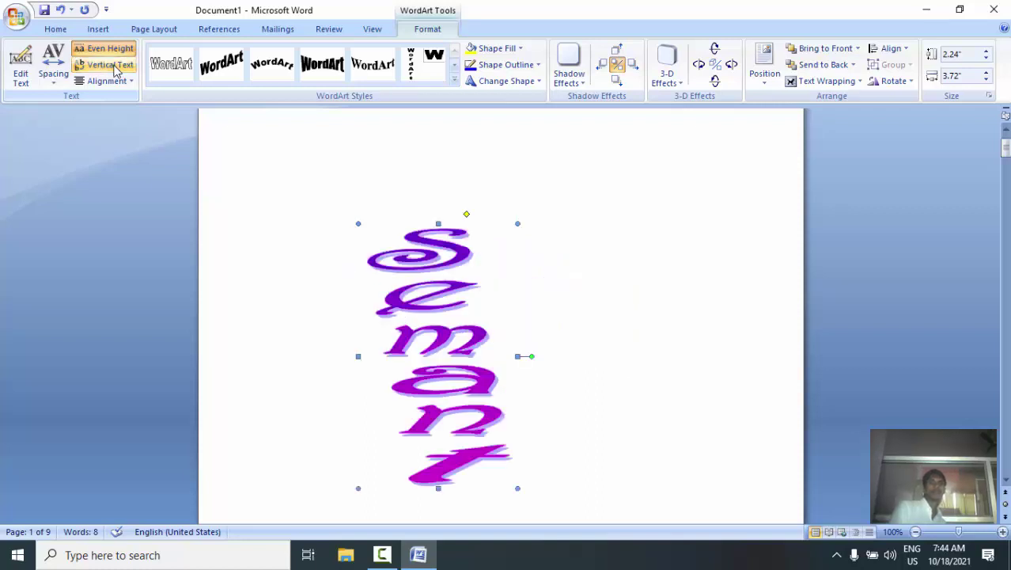
pyautogui.click(115, 66)
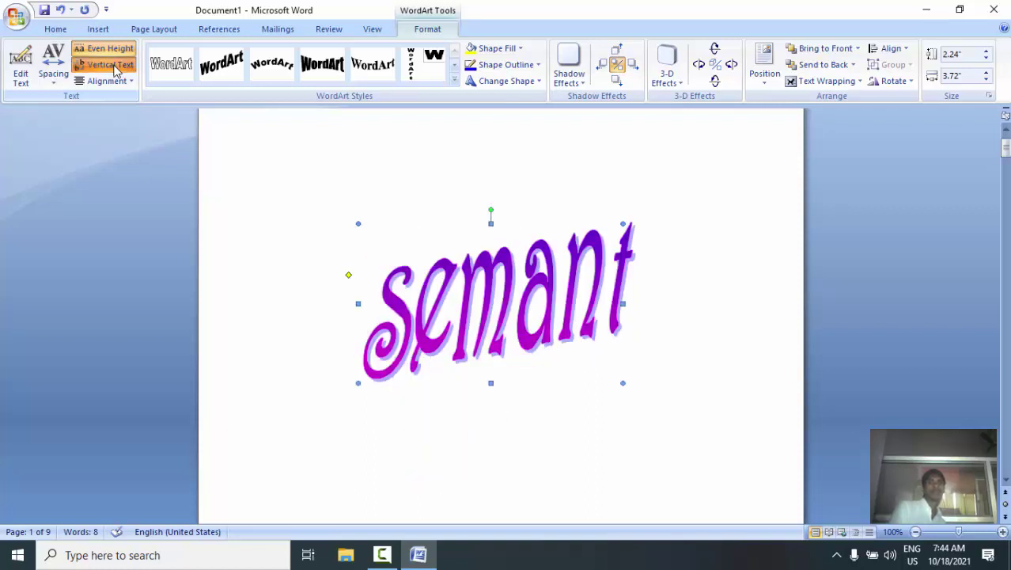
pyautogui.click(116, 66)
pyautogui.click(108, 50)
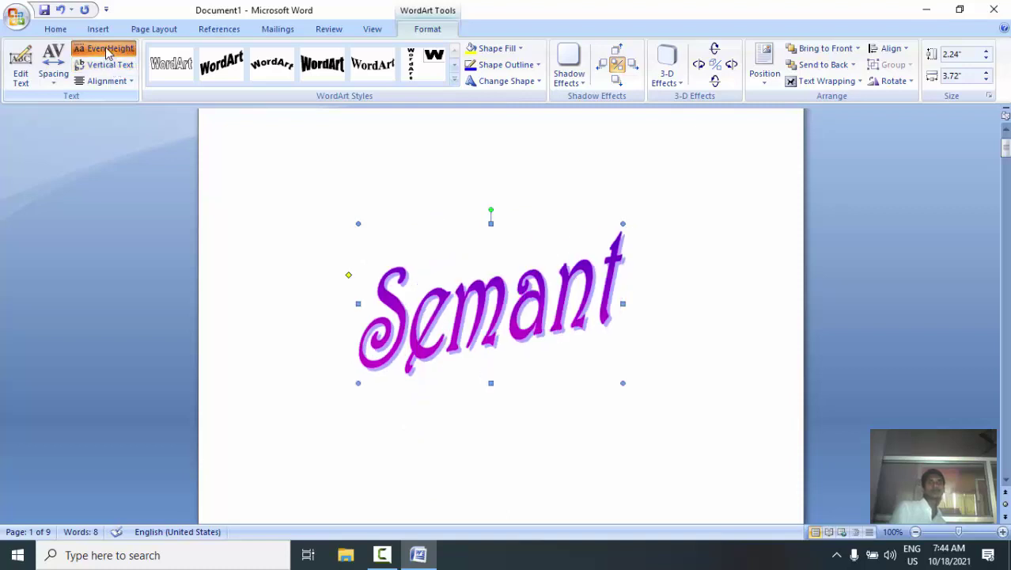
pyautogui.click(116, 82)
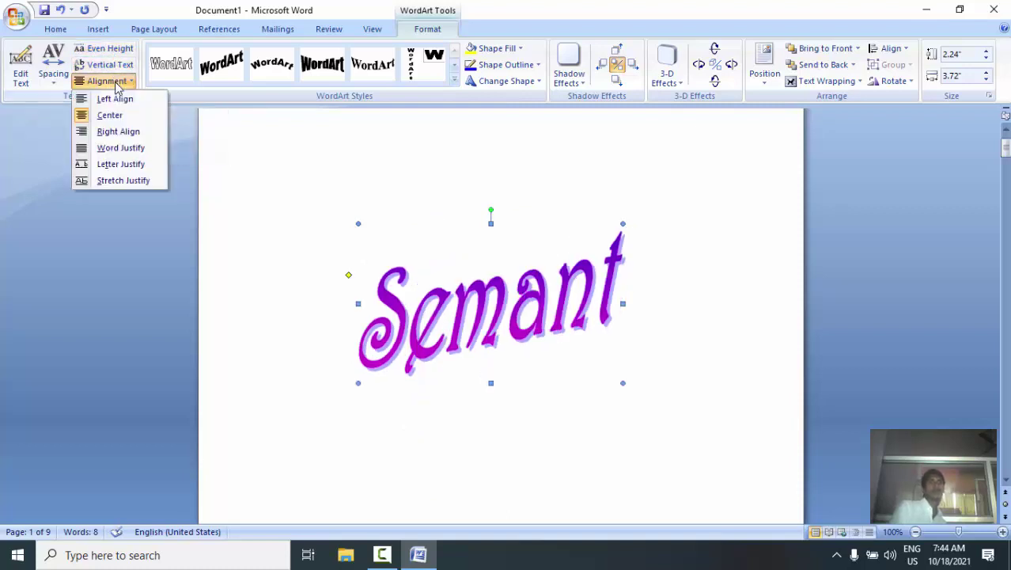
pyautogui.click(117, 96)
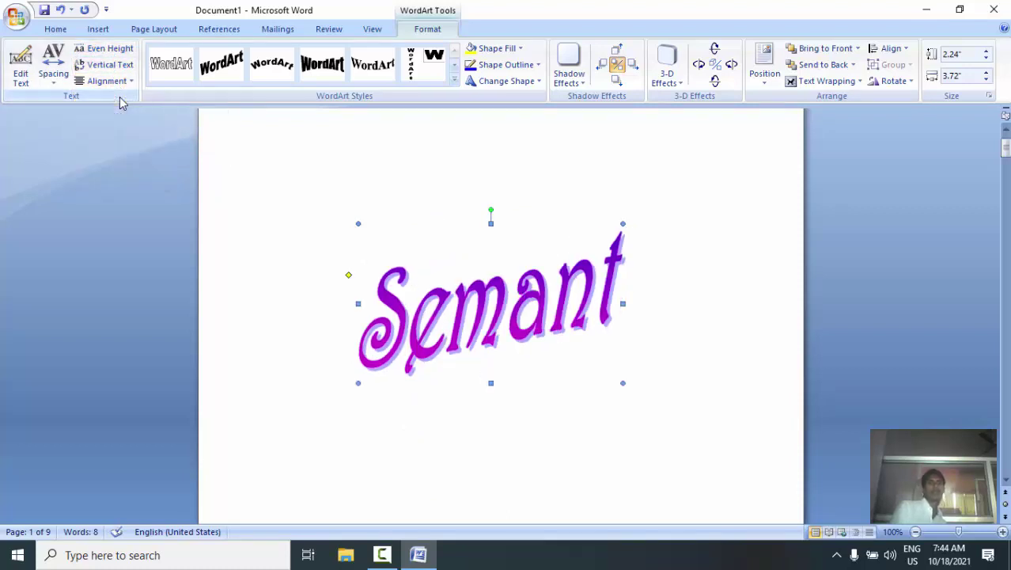
pyautogui.click(115, 88)
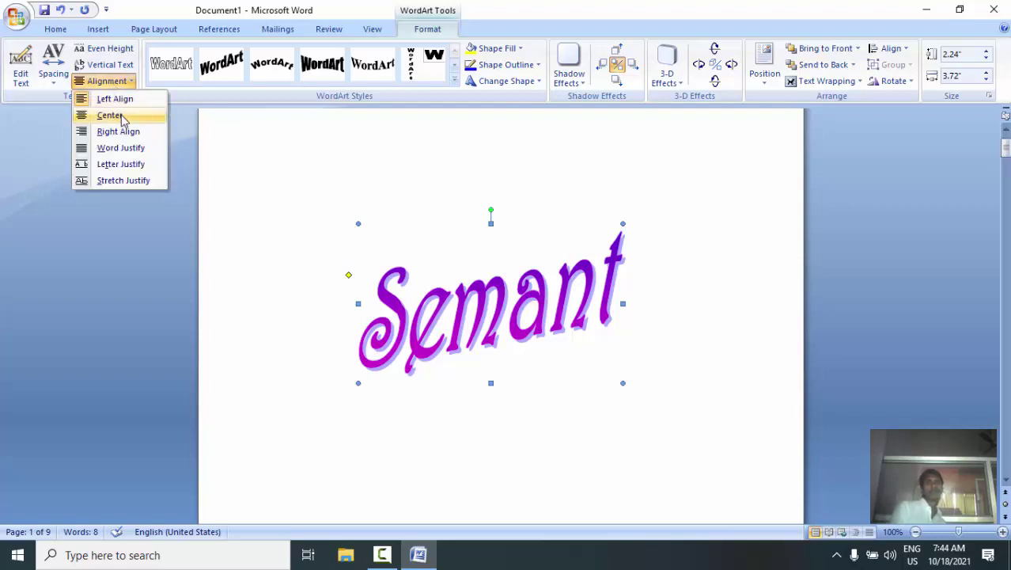
pyautogui.click(122, 118)
pyautogui.click(106, 81)
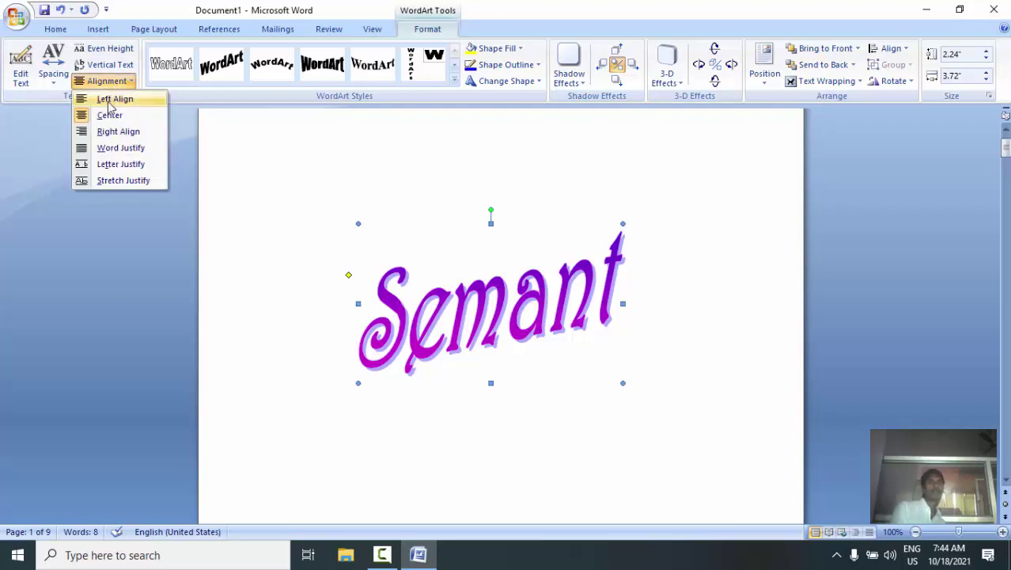
pyautogui.click(117, 133)
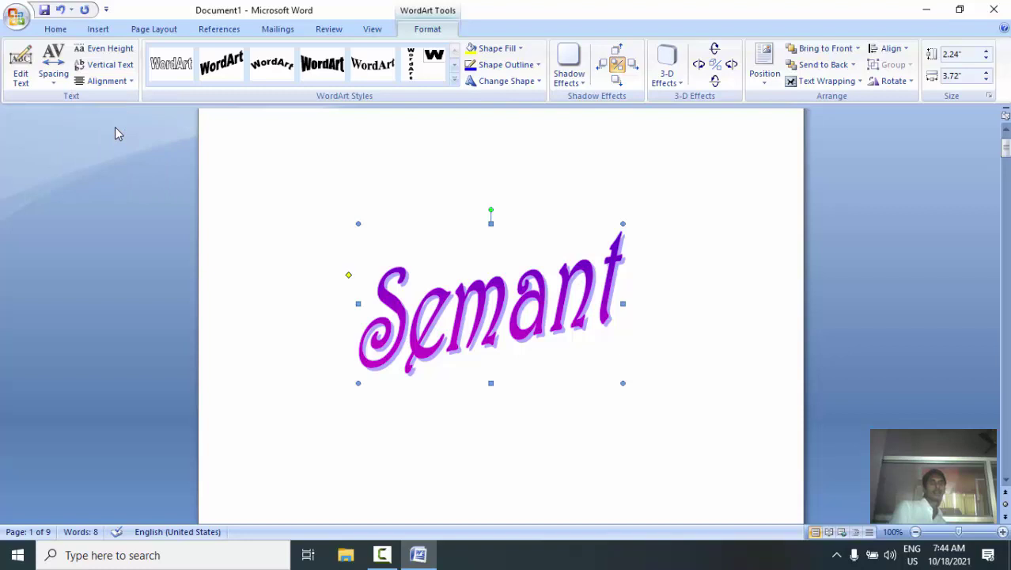
pyautogui.click(100, 81)
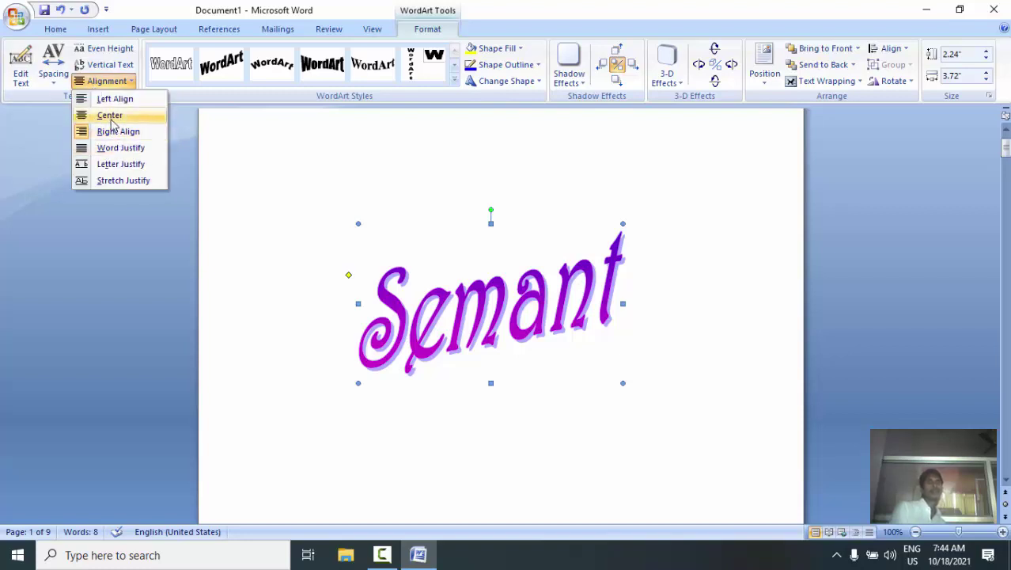
pyautogui.click(109, 114)
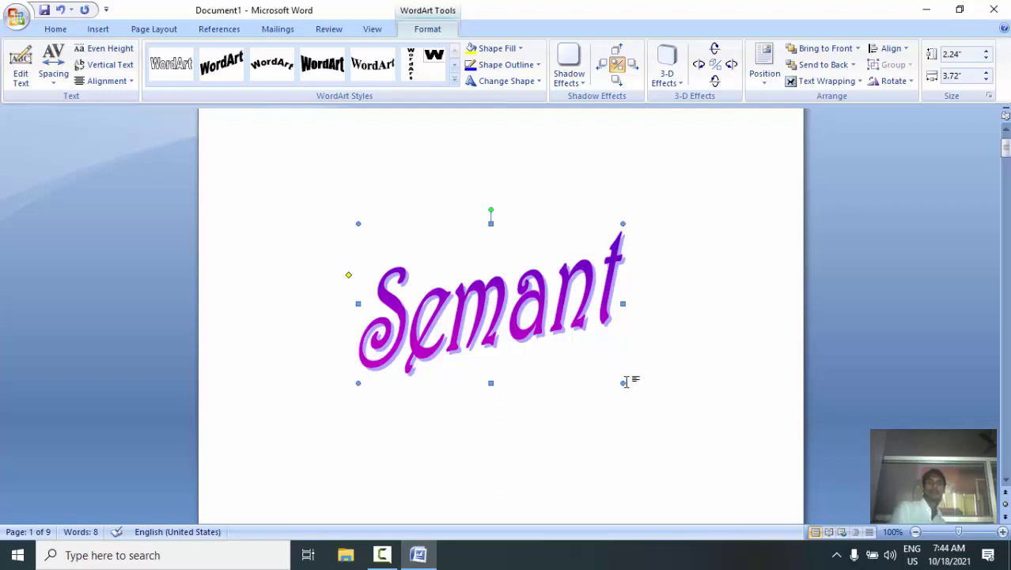
# Resize the WordArt to 2.59 by 5.1 inches and move it up and left.
pyautogui.moveTo(622, 383); pyautogui.dragTo(721, 408)
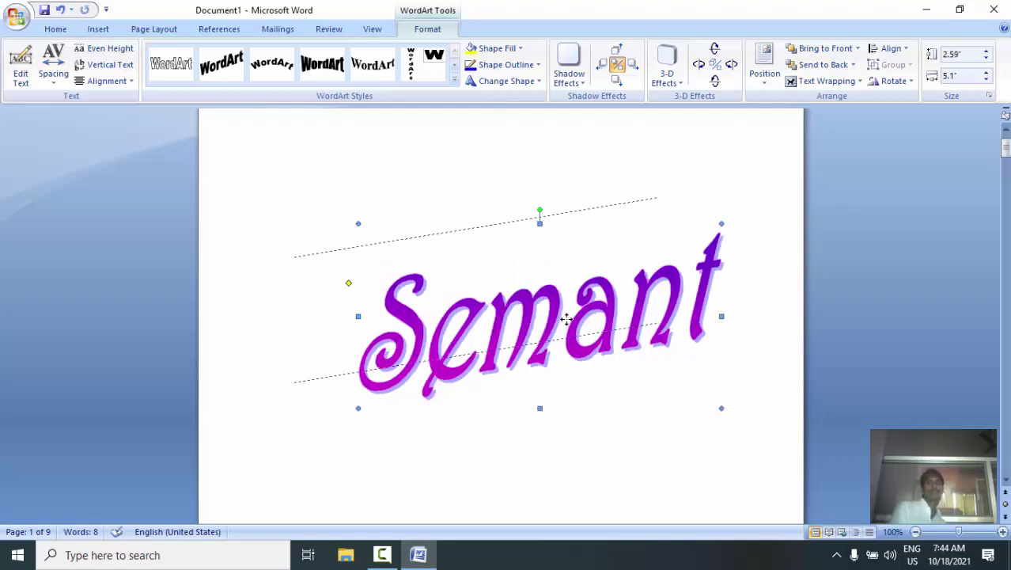
pyautogui.moveTo(630, 350); pyautogui.dragTo(566, 323)
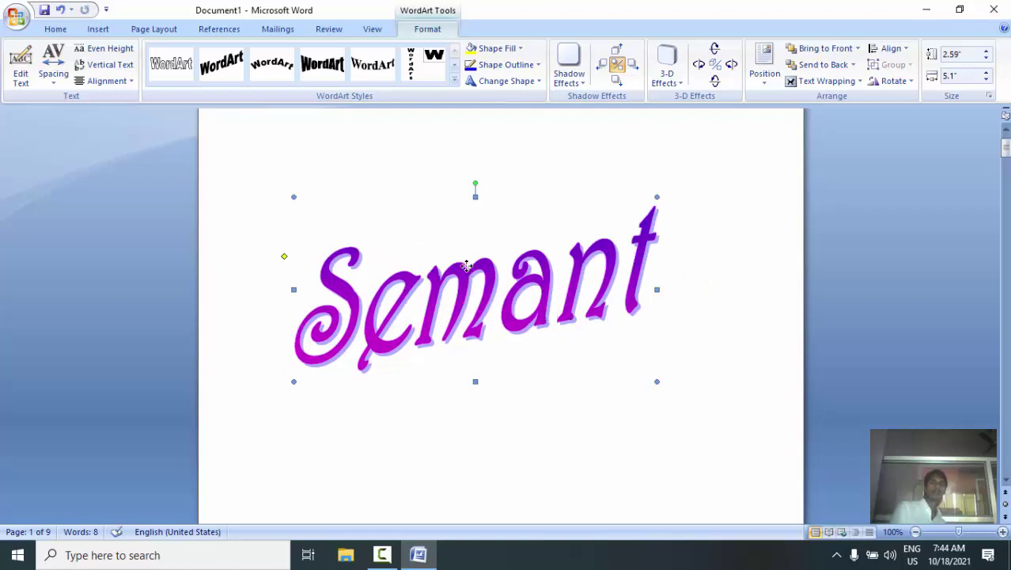
pyautogui.click(21, 67)
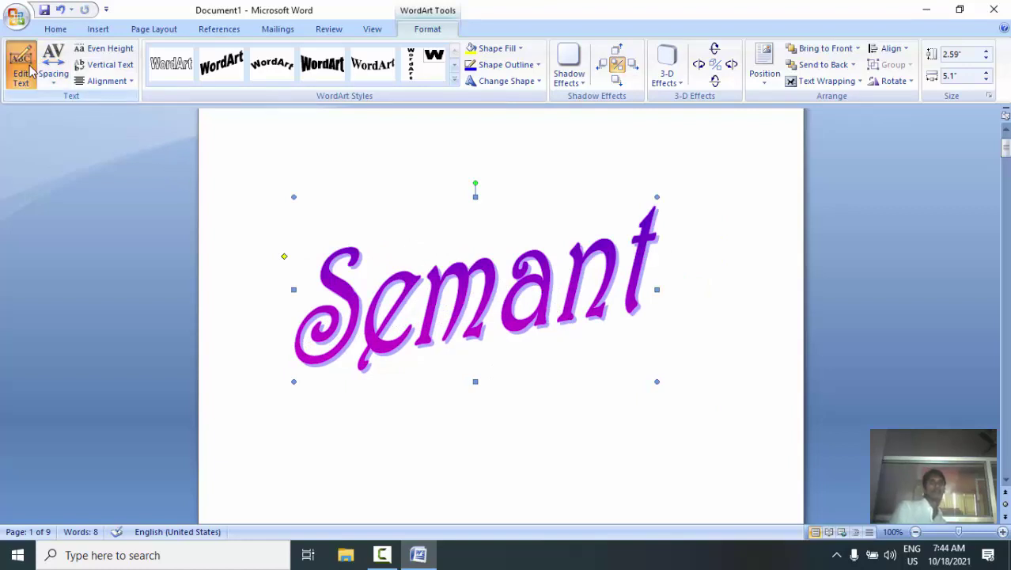
pyautogui.click(356, 232)
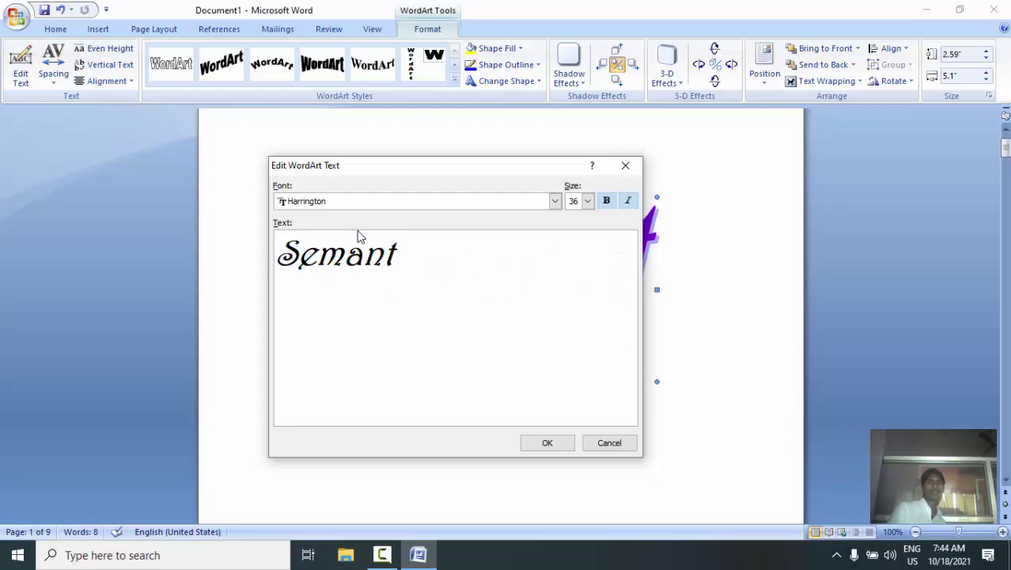
pyautogui.click(624, 165)
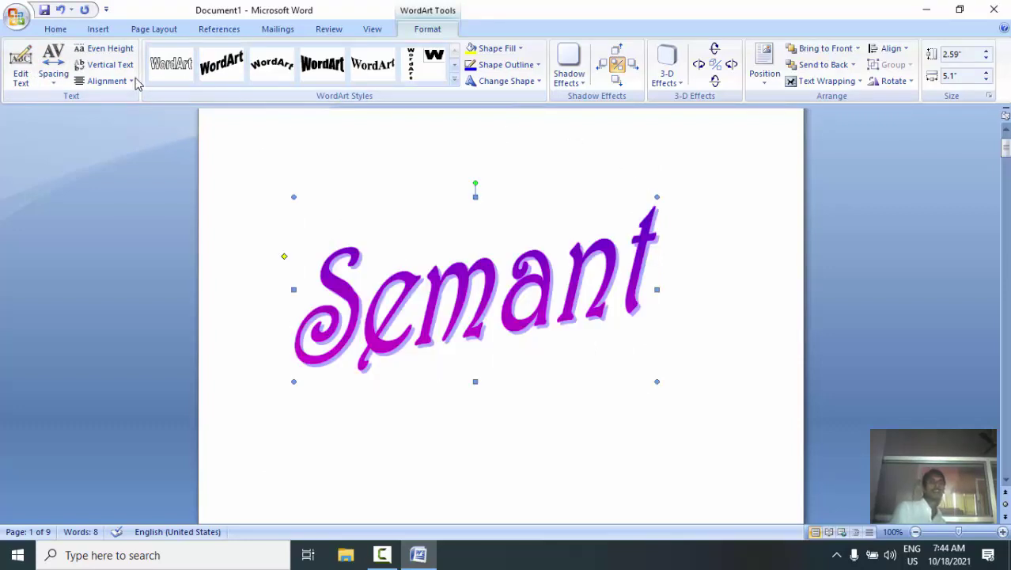
# Set the WordArt alignment to Stretch Justify.
pyautogui.click(107, 81)
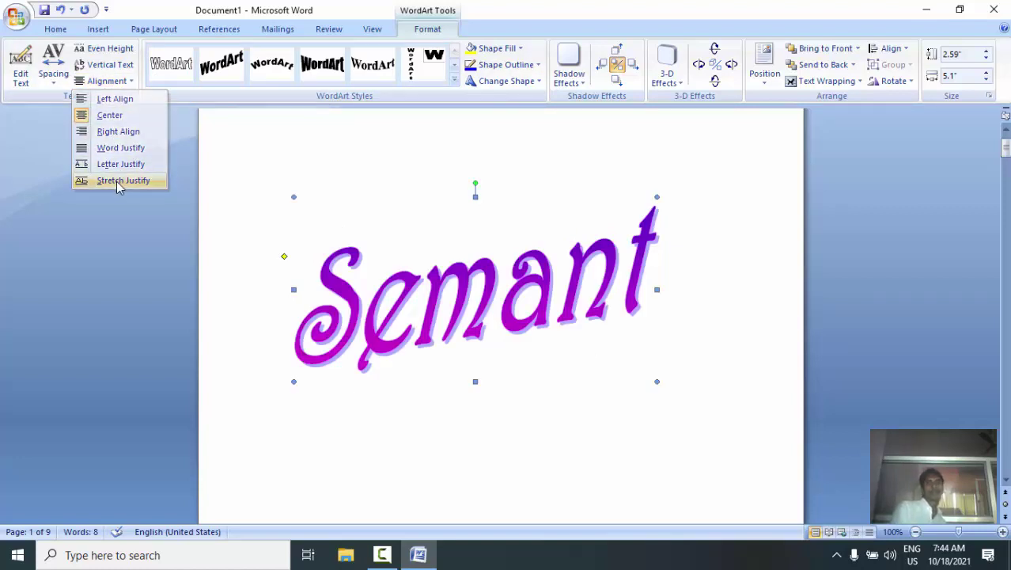
pyautogui.click(117, 181)
pyautogui.click(101, 83)
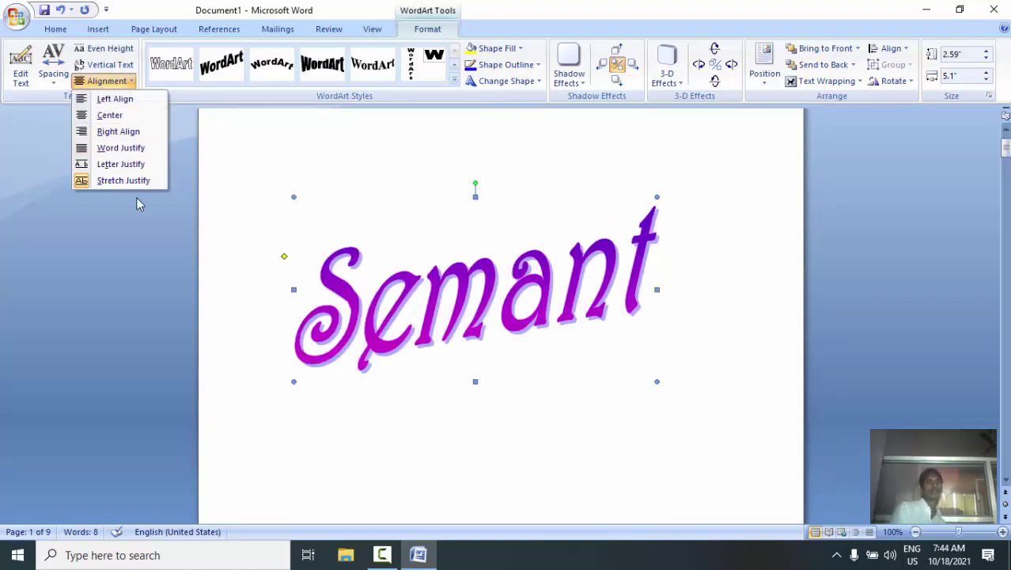
pyautogui.click(111, 99)
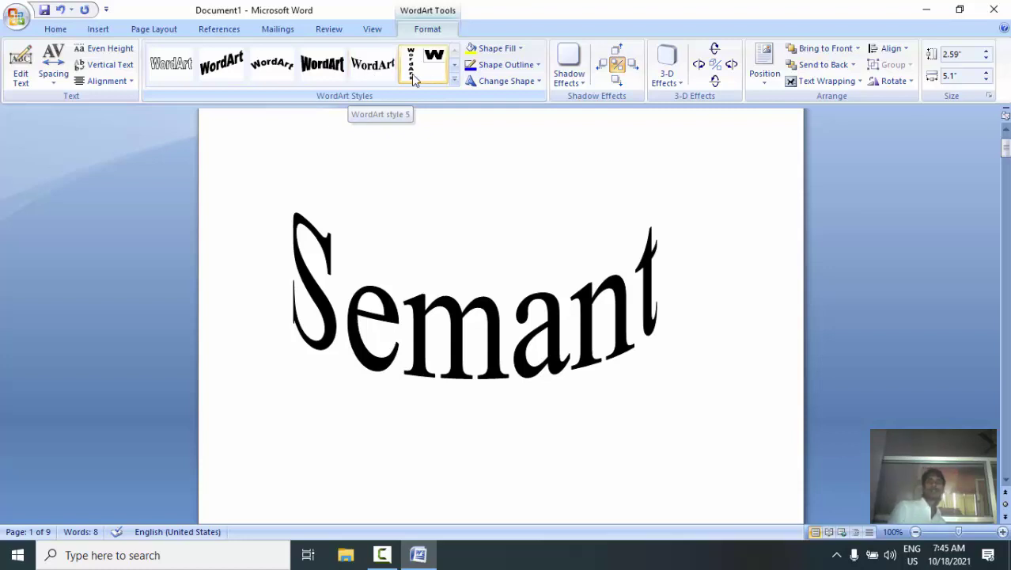
# Apply the green marbled 3D WordArt style to Semant and show its Shape Fill colours.
pyautogui.click(411, 73)
pyautogui.click(454, 80)
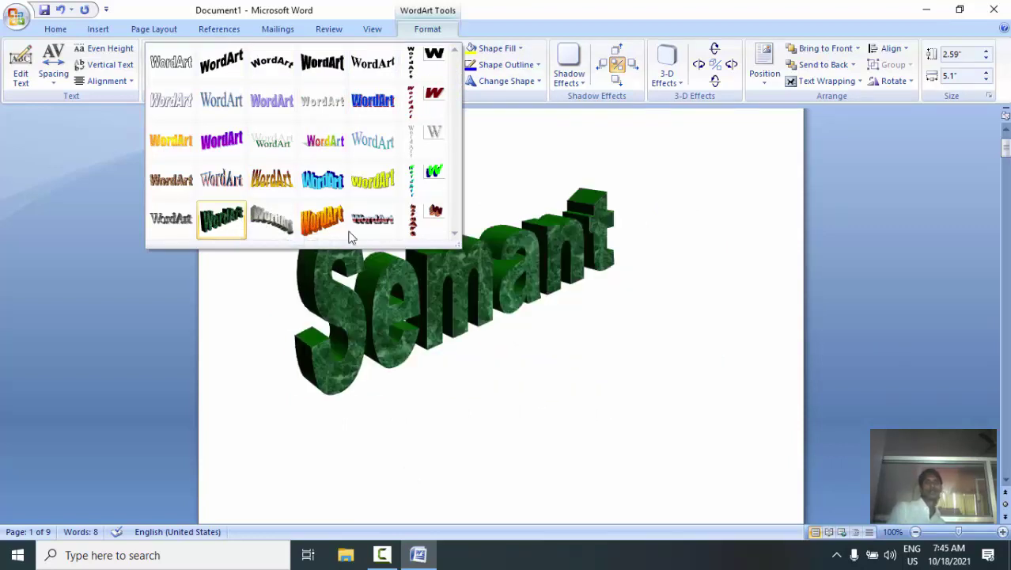
pyautogui.click(221, 219)
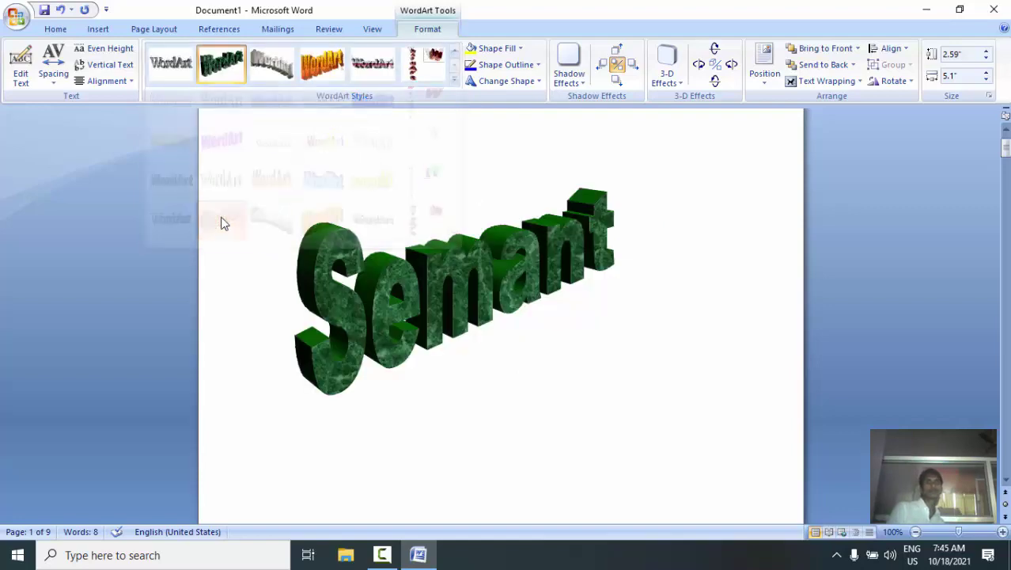
pyautogui.click(477, 135)
pyautogui.click(474, 270)
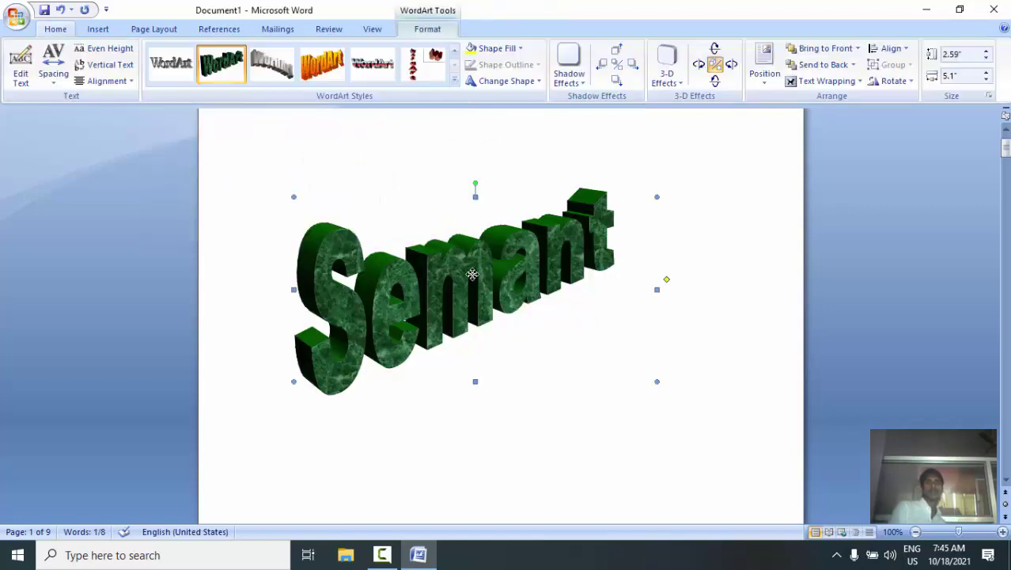
pyautogui.click(509, 49)
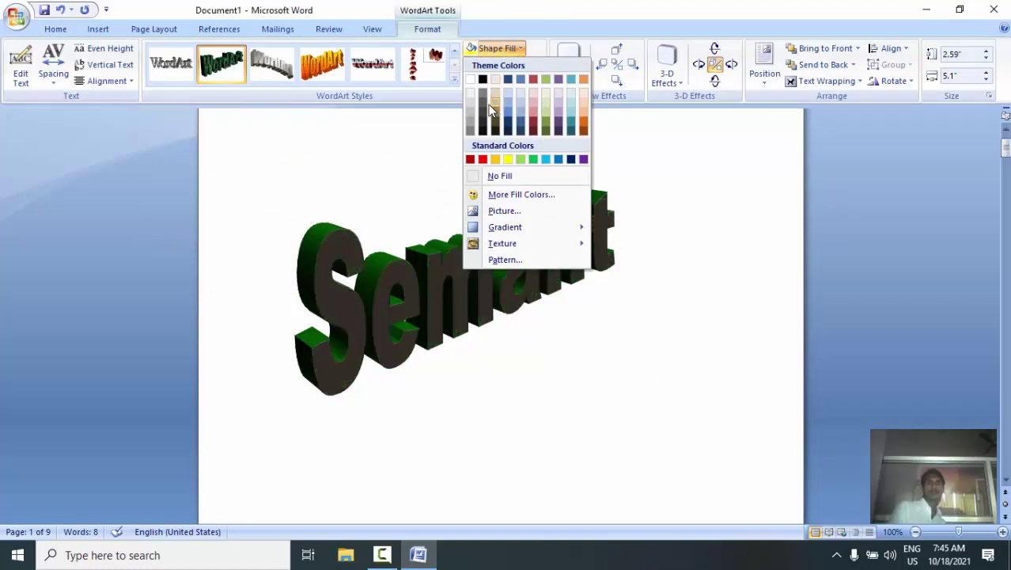
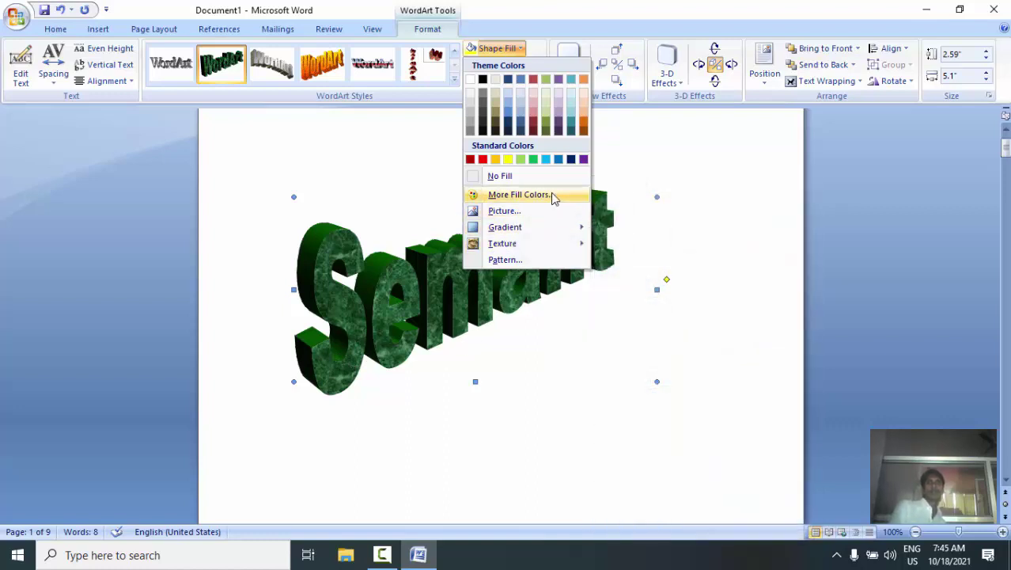
# Replace the Semant WordArt's green marble fill with the fourth Light Variations gradient.
pyautogui.moveTo(559, 227)
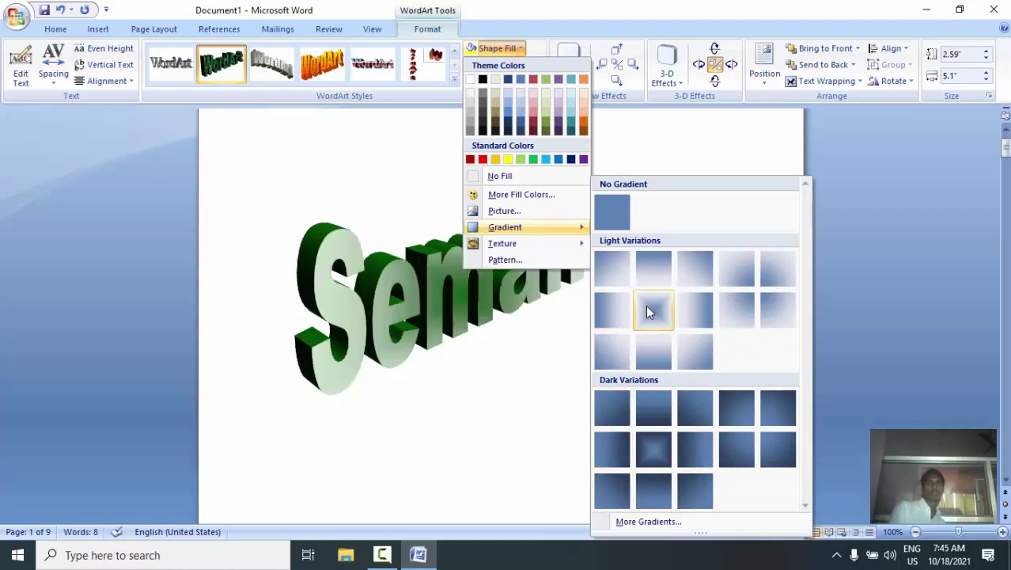
pyautogui.click(726, 272)
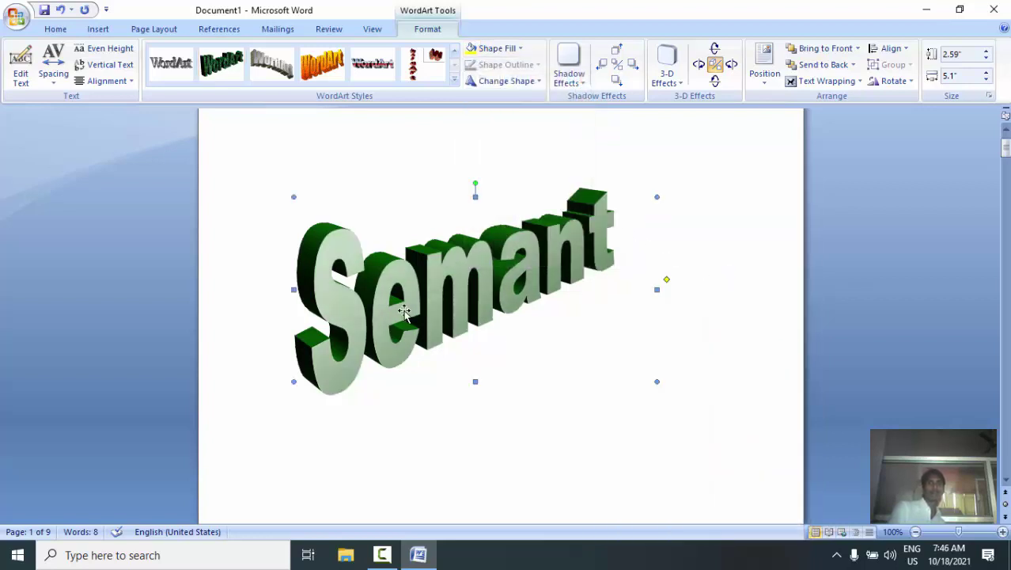
pyautogui.click(509, 50)
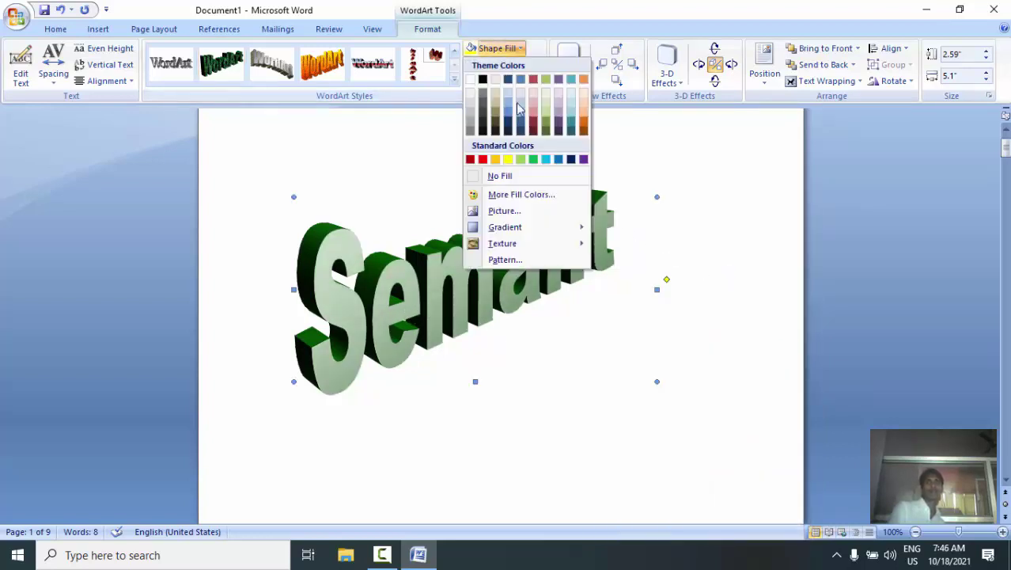
pyautogui.click(533, 213)
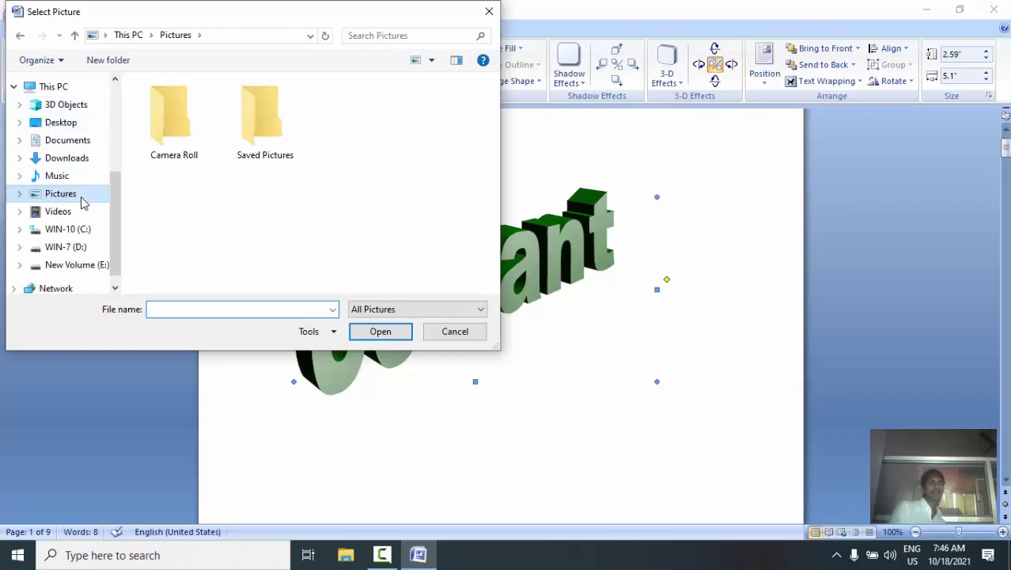
pyautogui.doubleClick(261, 135)
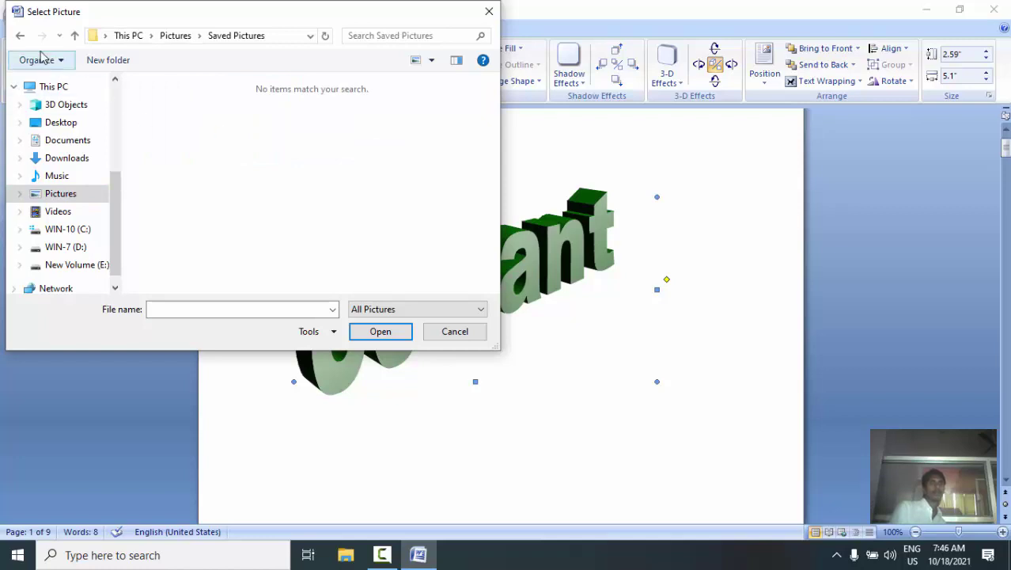
pyautogui.click(20, 37)
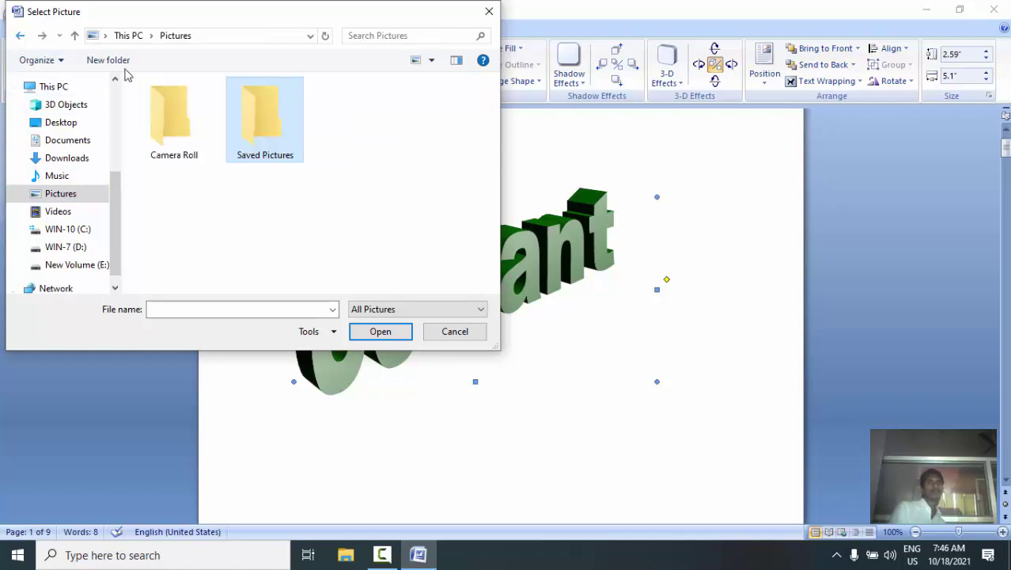
pyautogui.doubleClick(207, 114)
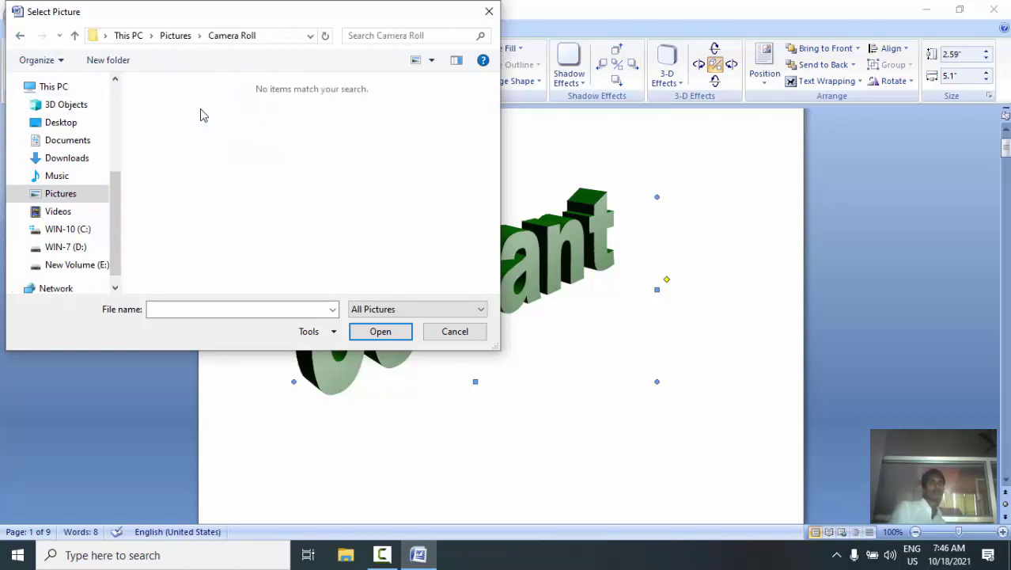
pyautogui.click(20, 37)
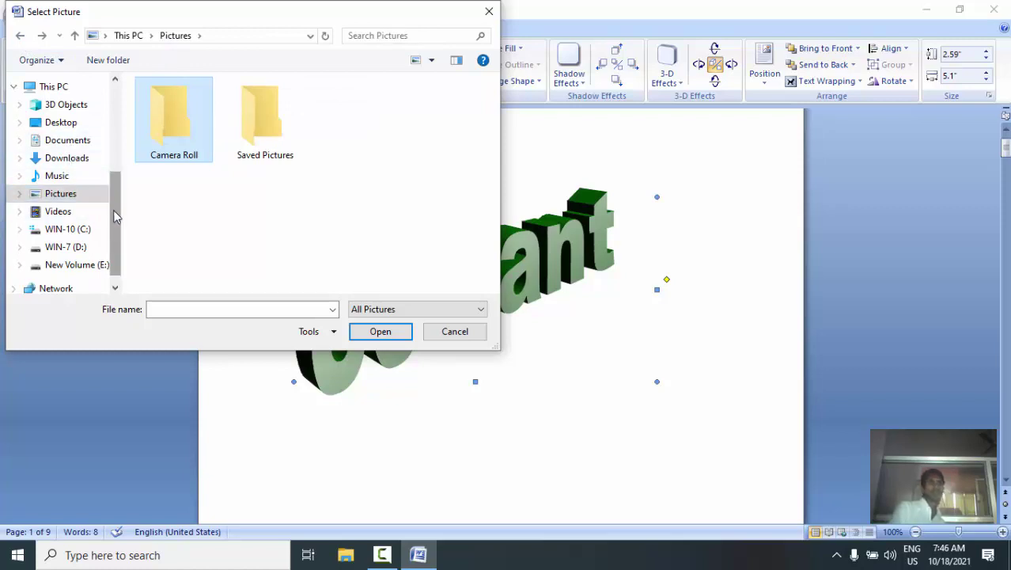
pyautogui.scroll(-1, 114, 210)
pyautogui.scroll(2, 106, 196)
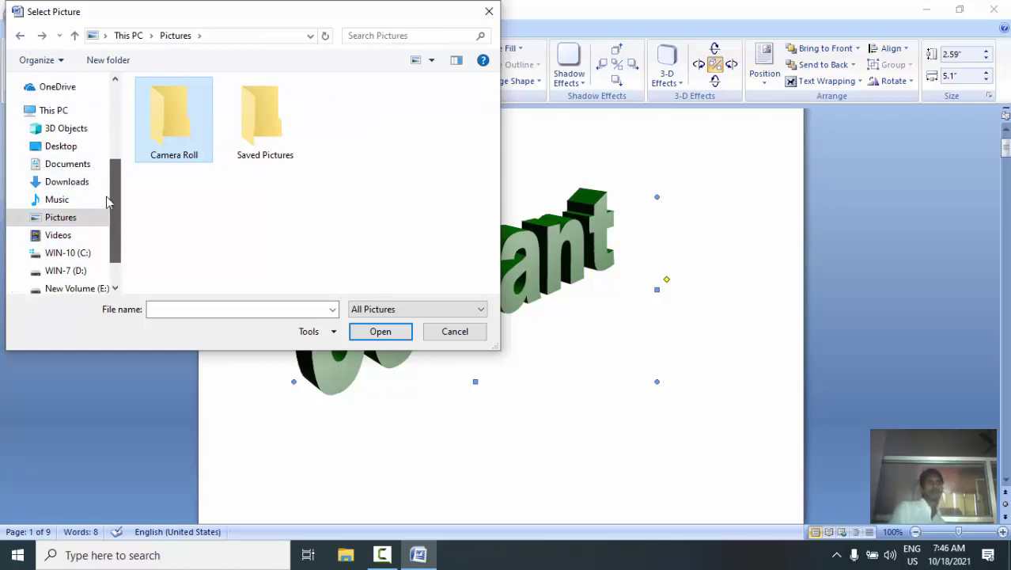
pyautogui.click(63, 235)
pyautogui.click(65, 221)
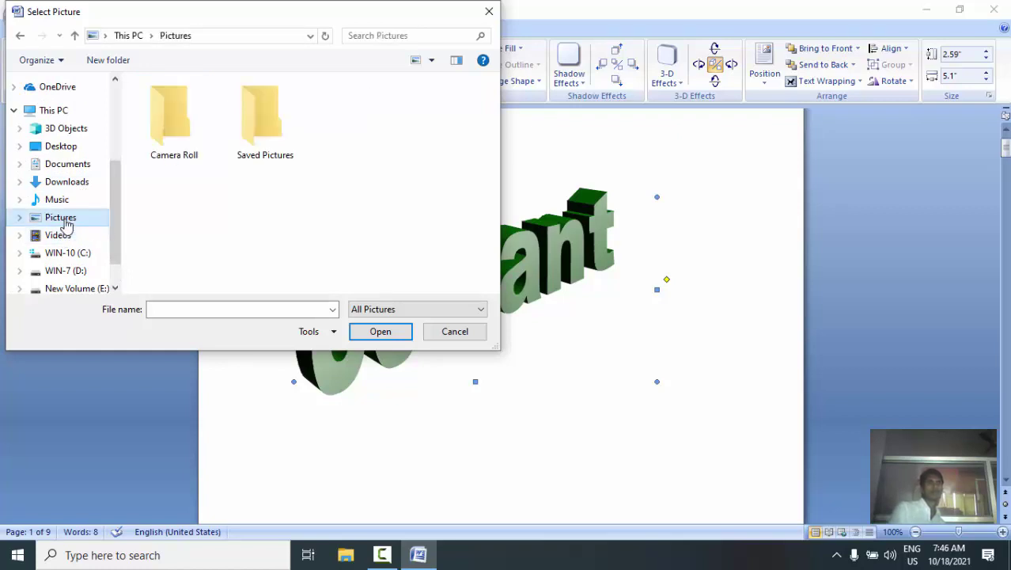
pyautogui.click(63, 201)
pyautogui.click(65, 185)
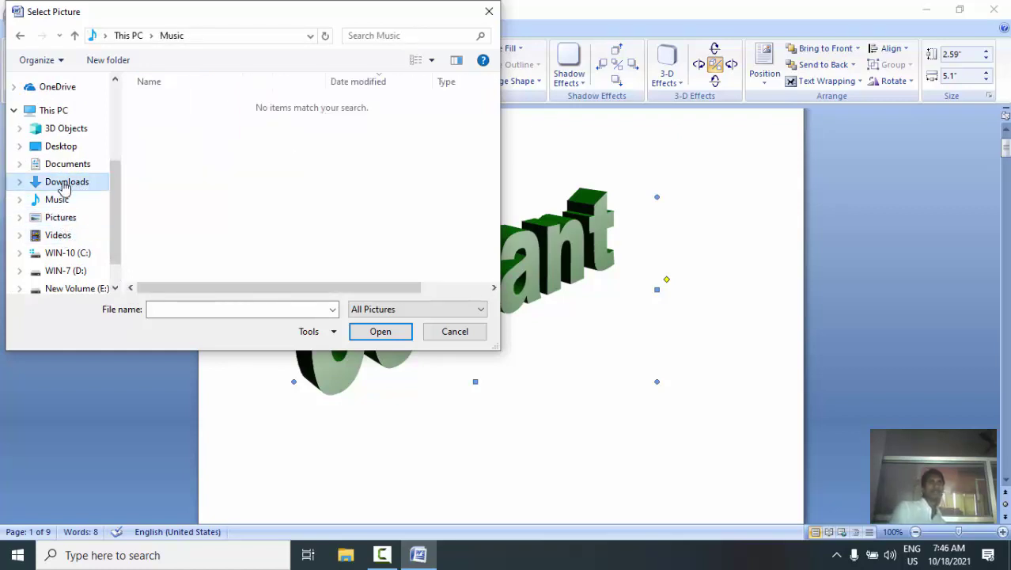
pyautogui.click(63, 162)
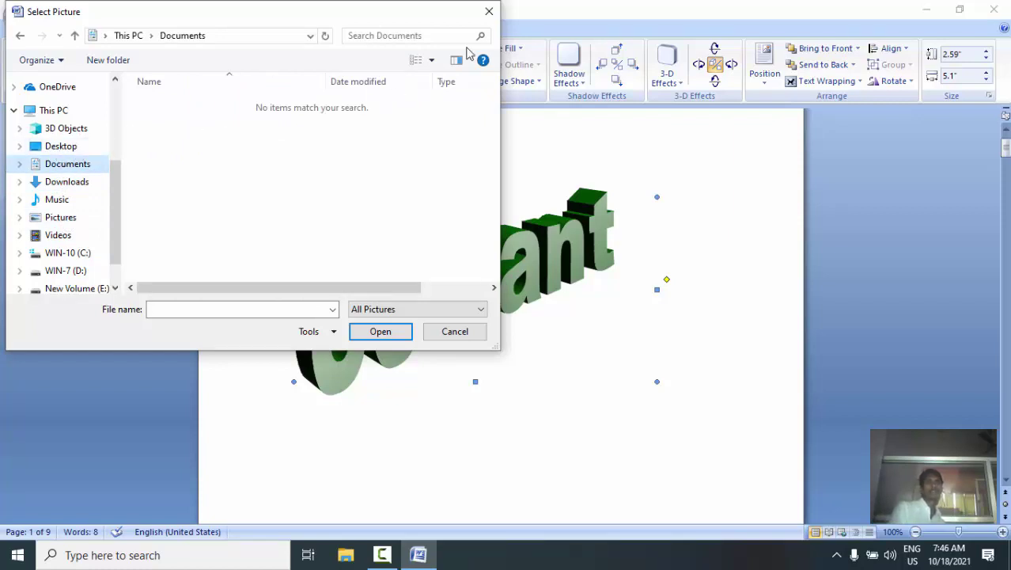
pyautogui.click(488, 12)
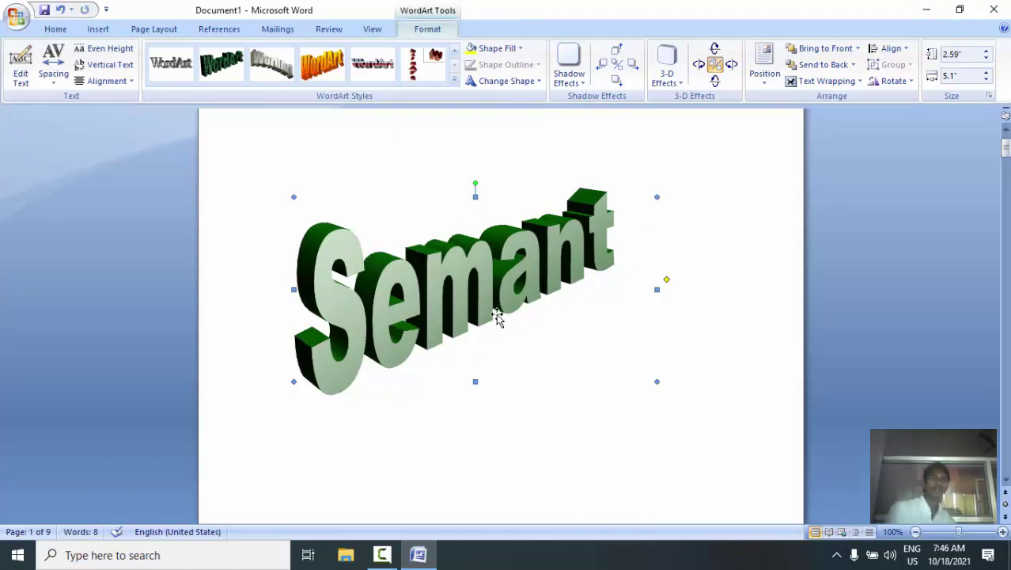
# Open Fill Effects from More Textures, select Water droplets, then view the Gradient settings.
pyautogui.click(519, 49)
pyautogui.moveTo(545, 243)
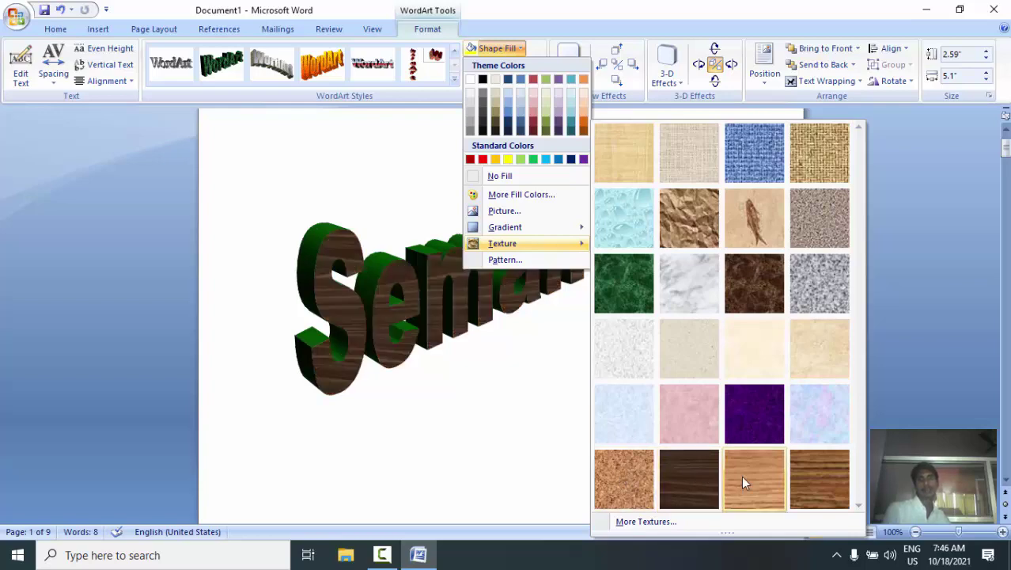
pyautogui.click(643, 522)
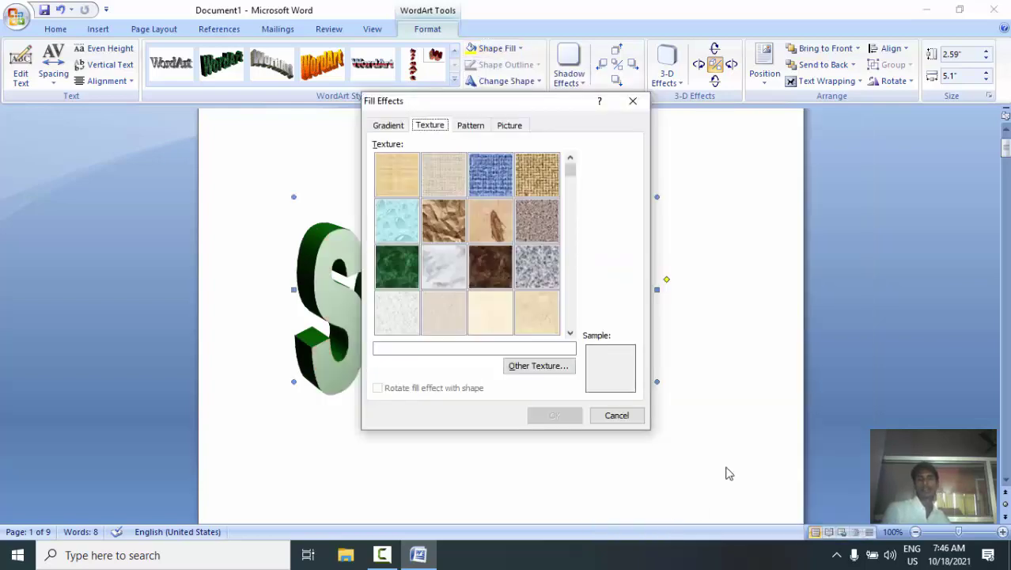
pyautogui.moveTo(467, 109); pyautogui.dragTo(731, 67)
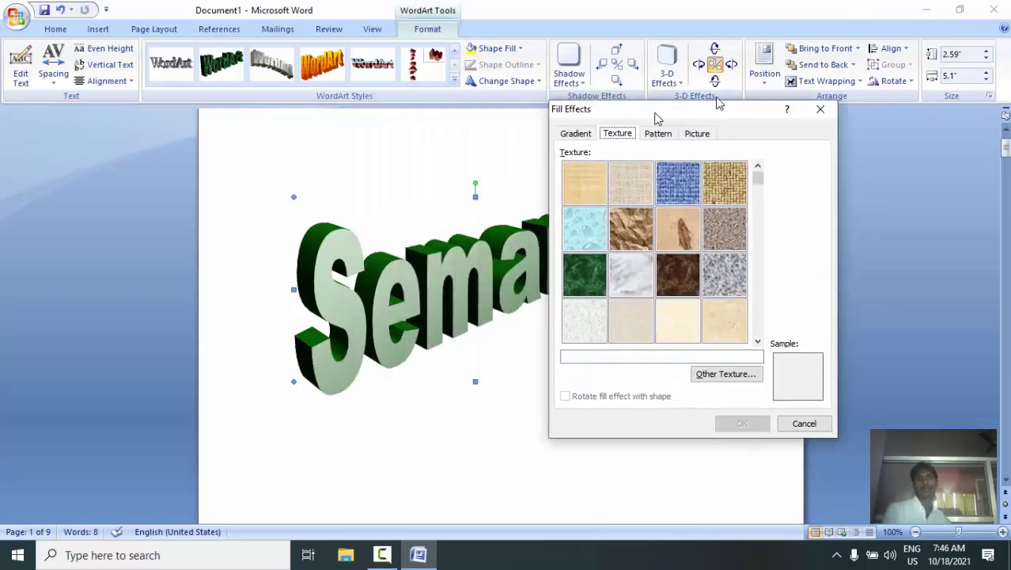
pyautogui.click(671, 189)
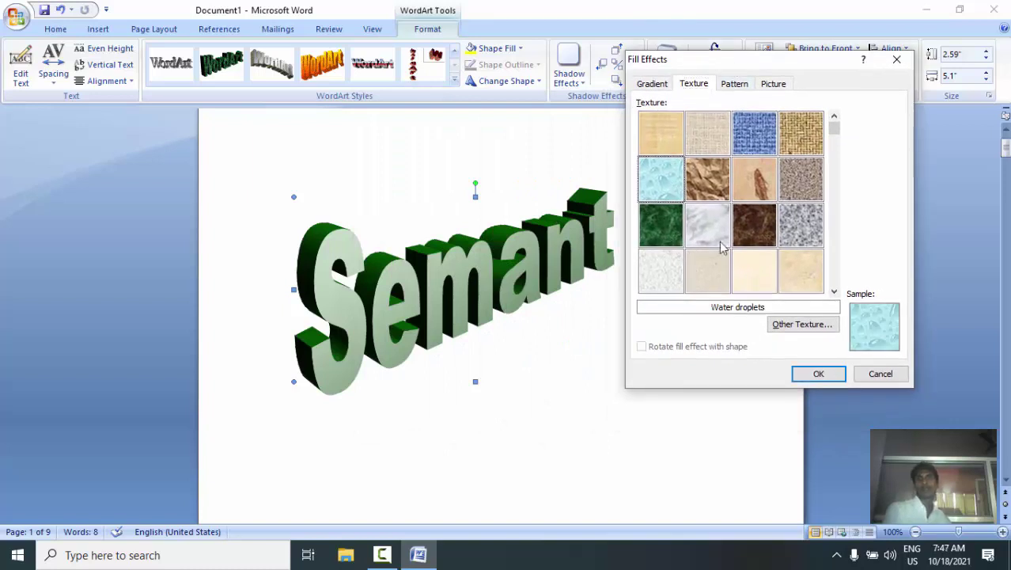
pyautogui.click(819, 326)
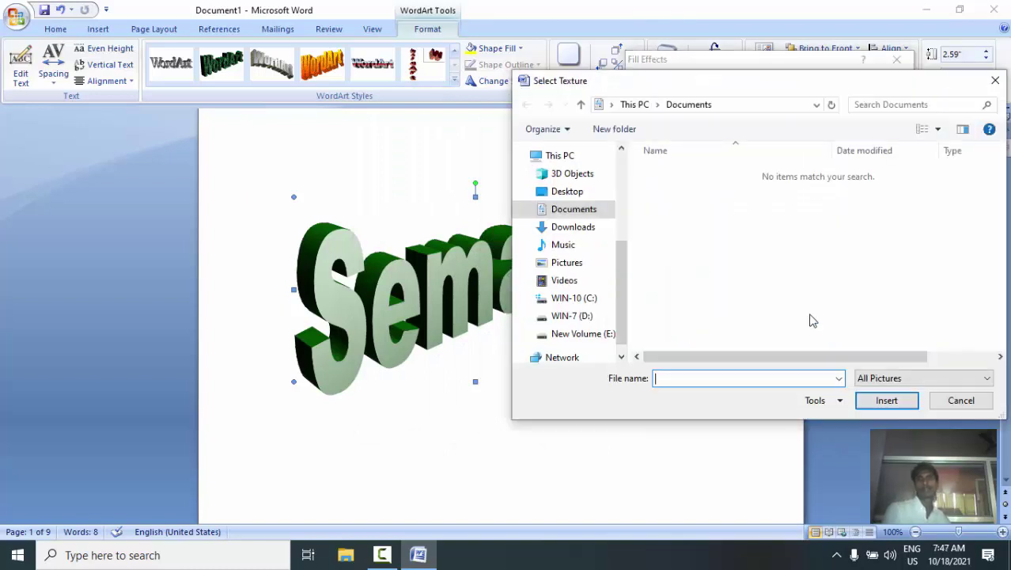
pyautogui.click(951, 403)
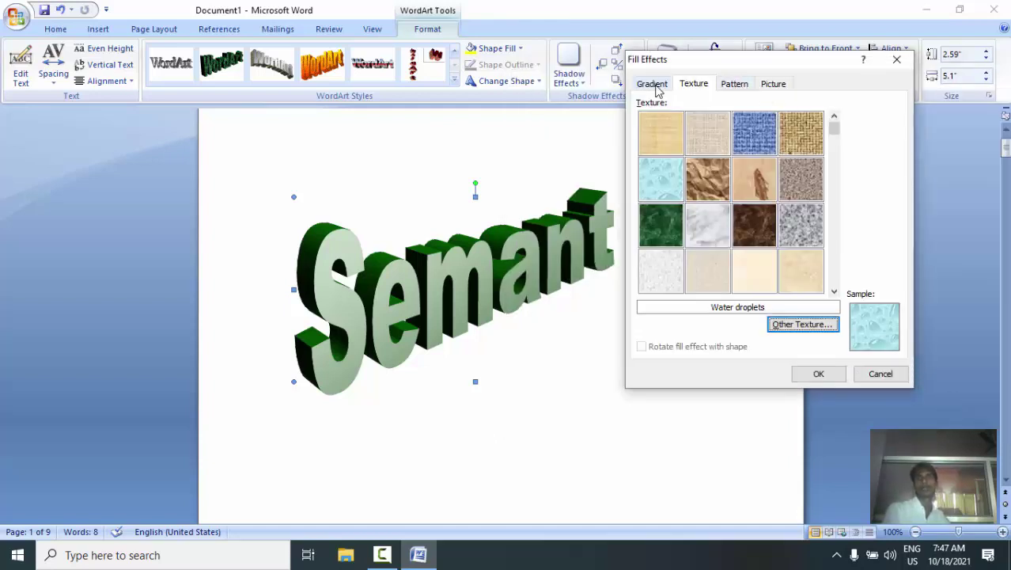
pyautogui.click(656, 85)
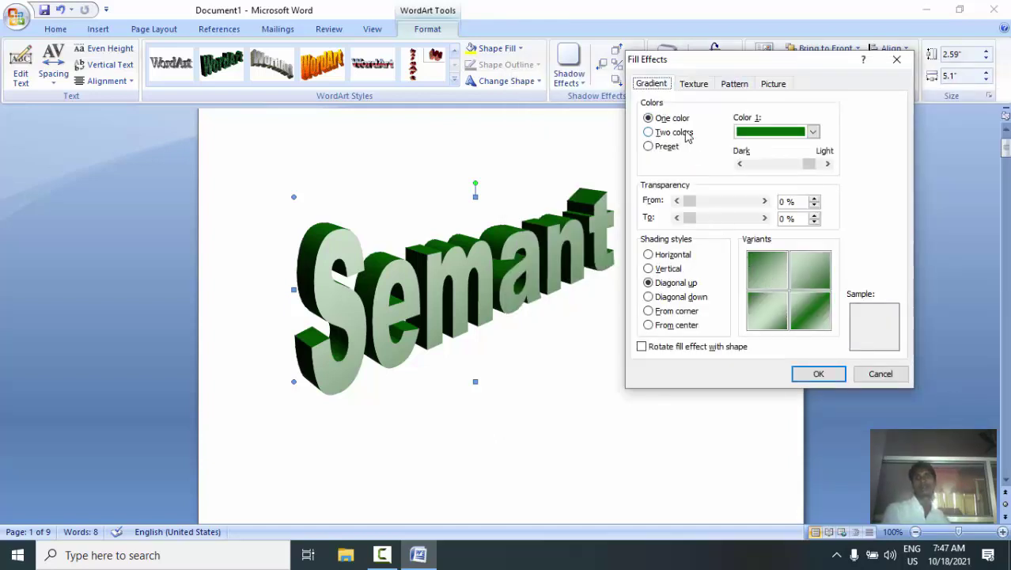
# Make the gradient two colours, with light blue second and 20% ending transparency.
pyautogui.click(674, 132)
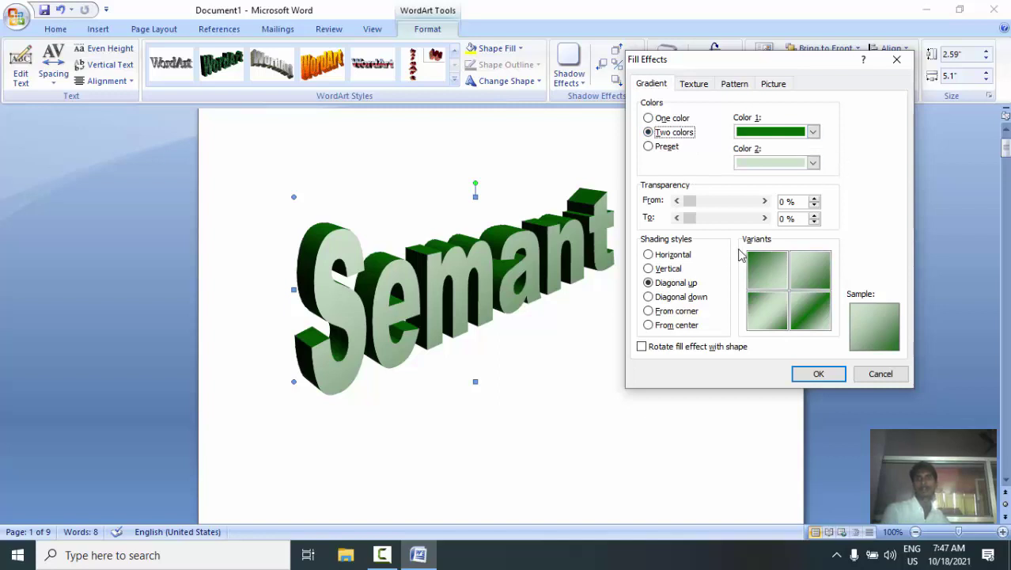
pyautogui.click(720, 219)
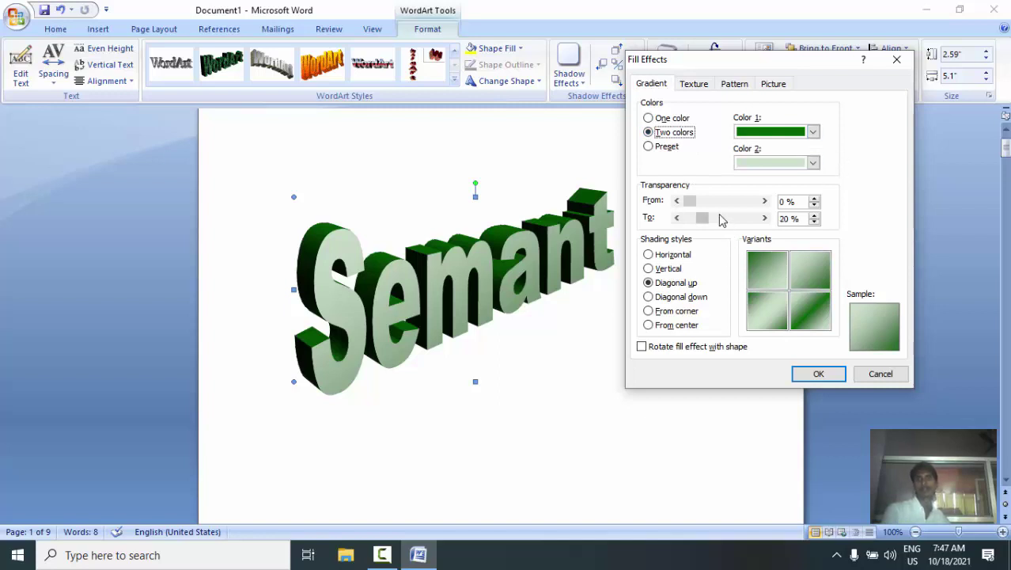
pyautogui.click(812, 162)
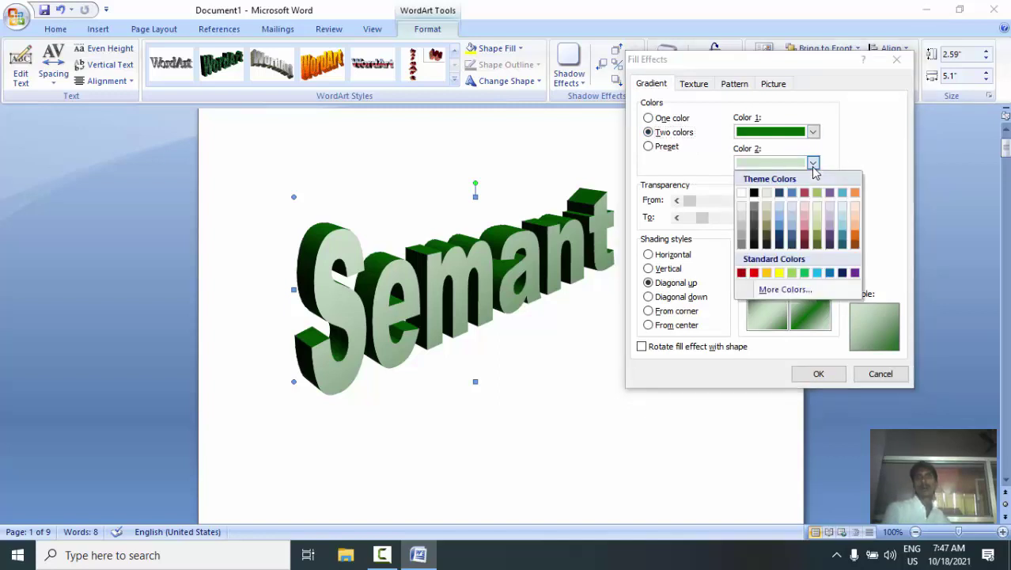
pyautogui.click(780, 222)
# Set Vertical shading with the blue-to-green variant and apply it to the WordArt.
pyautogui.click(672, 297)
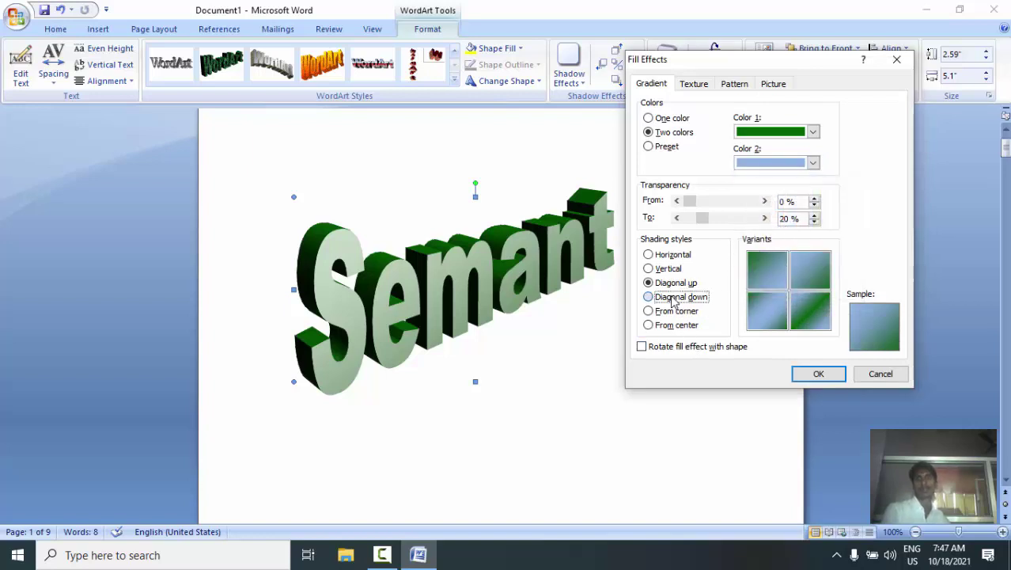
pyautogui.click(671, 284)
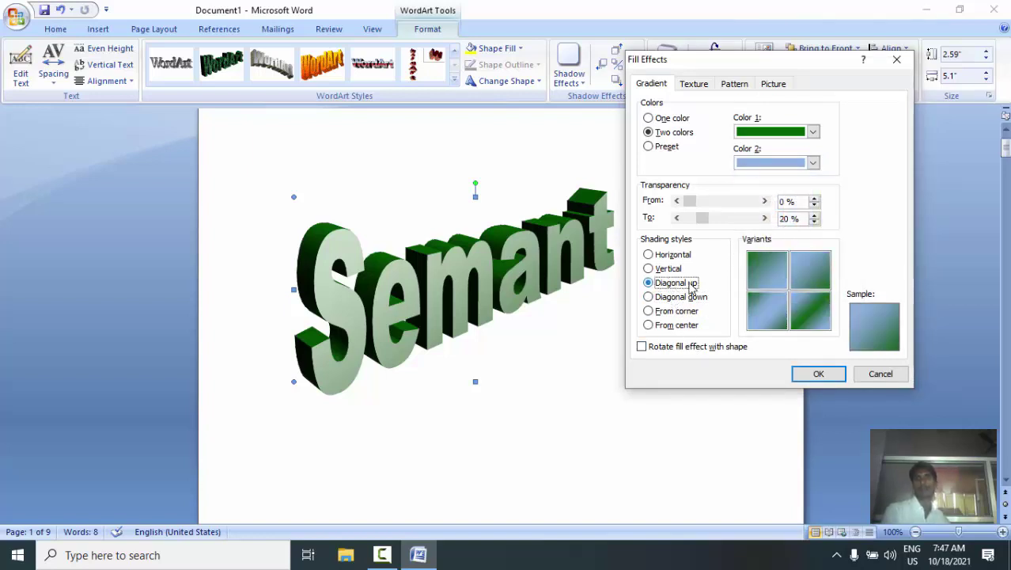
pyautogui.click(778, 276)
pyautogui.click(798, 275)
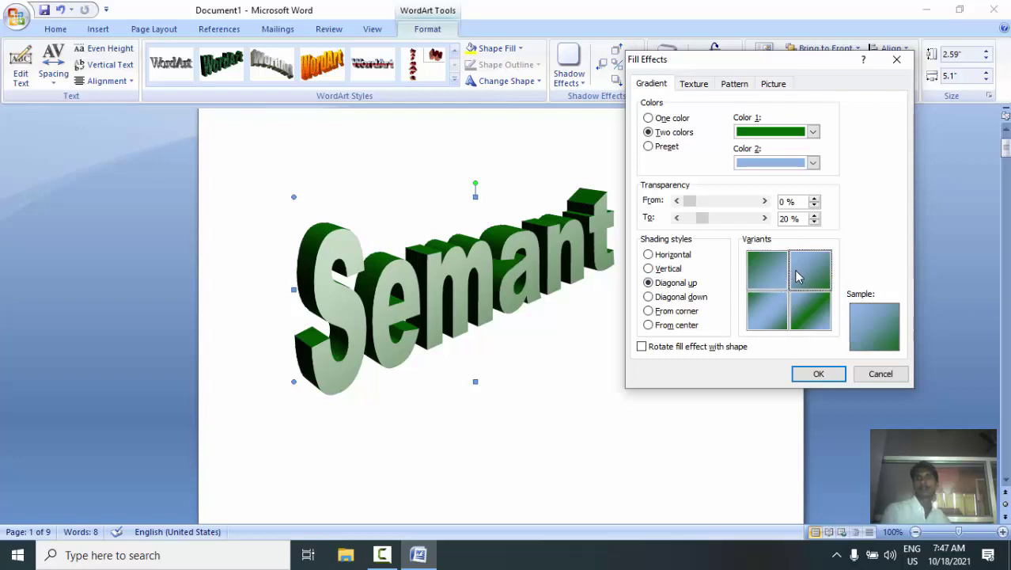
pyautogui.click(805, 310)
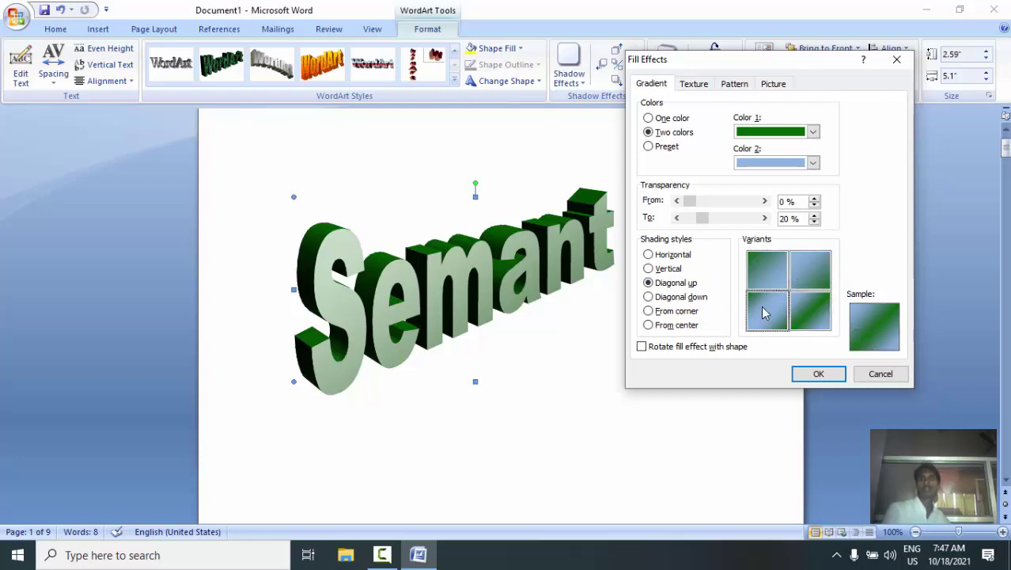
pyautogui.click(760, 306)
pyautogui.click(764, 263)
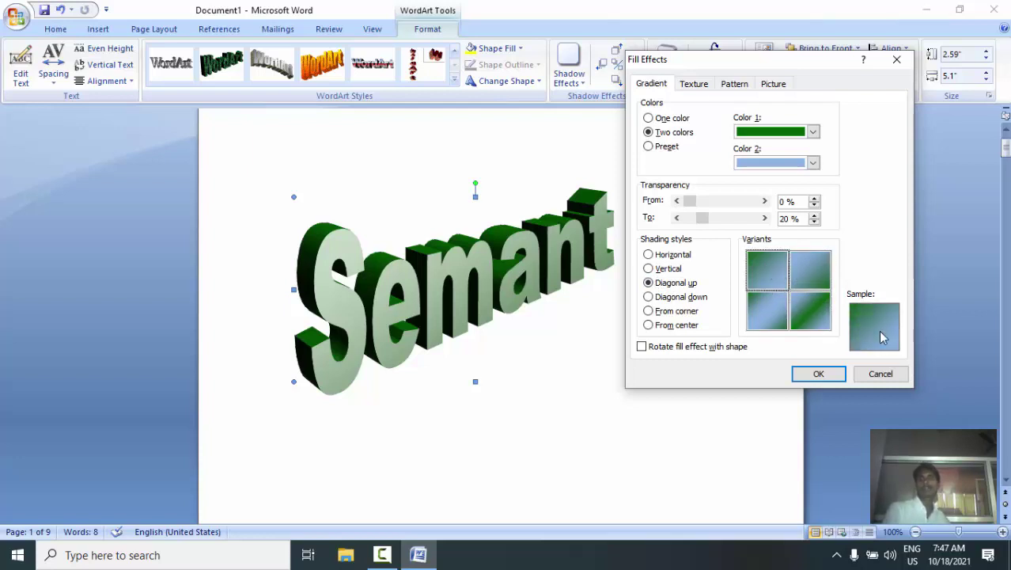
pyautogui.click(671, 271)
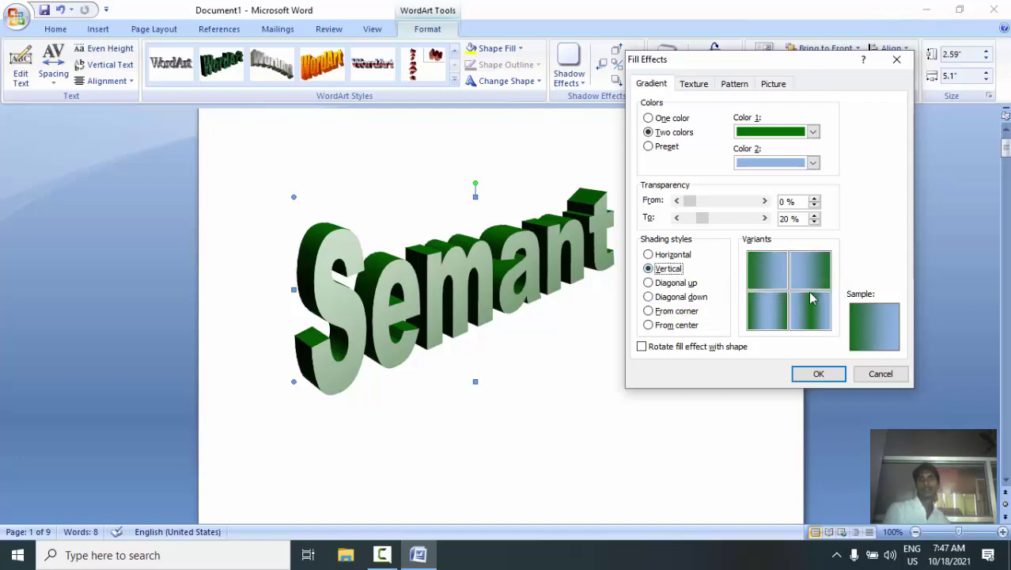
pyautogui.click(803, 277)
pyautogui.click(829, 375)
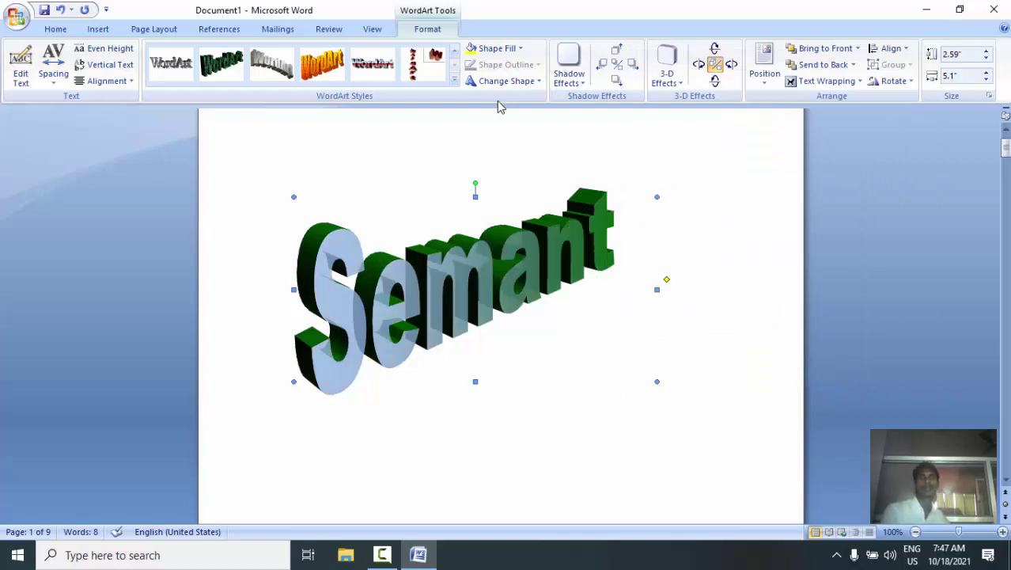
# Fill the WordArt letters with a pattern using a black foreground and white background.
pyautogui.click(498, 48)
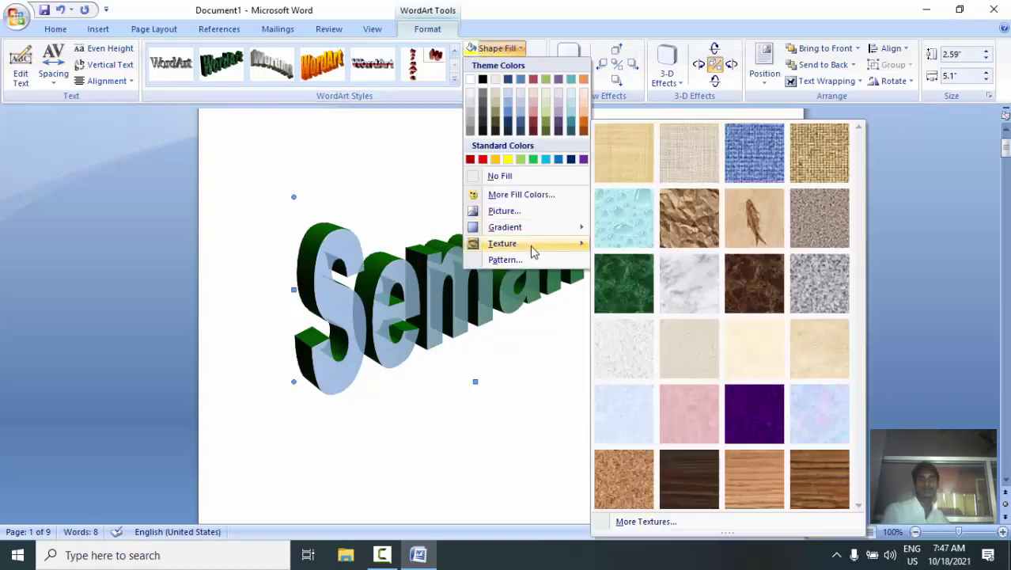
pyautogui.click(540, 259)
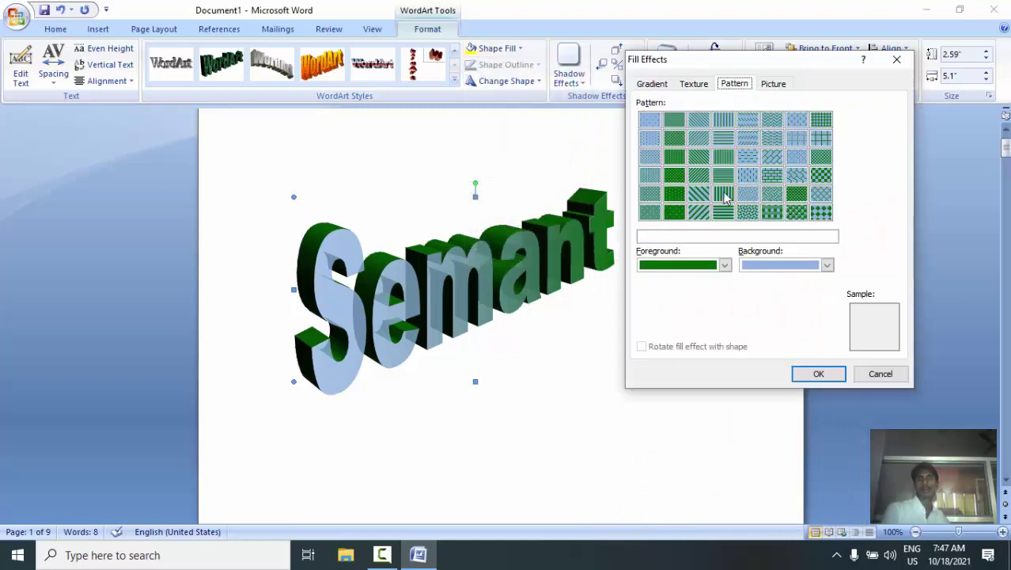
pyautogui.click(741, 142)
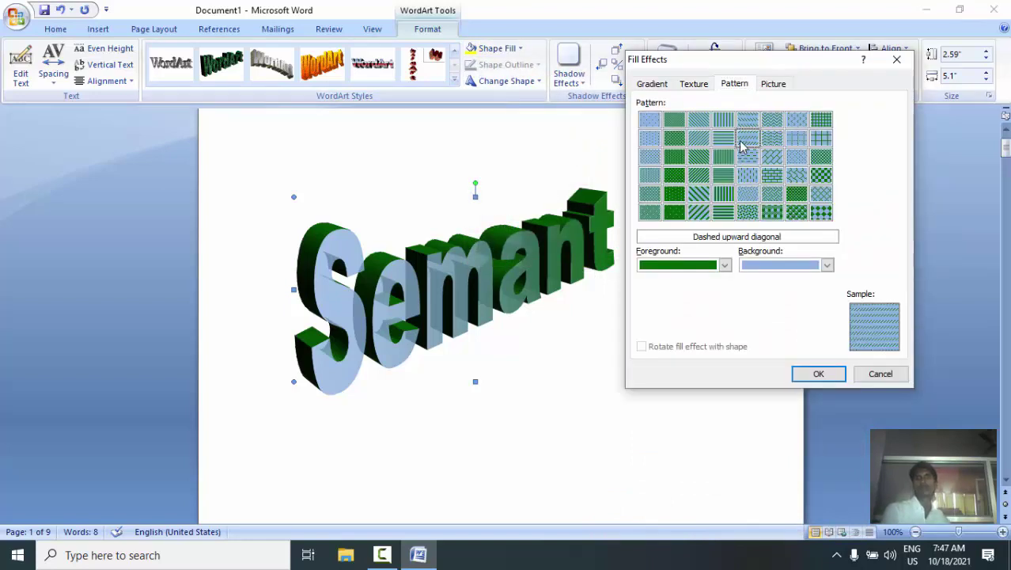
pyautogui.click(767, 143)
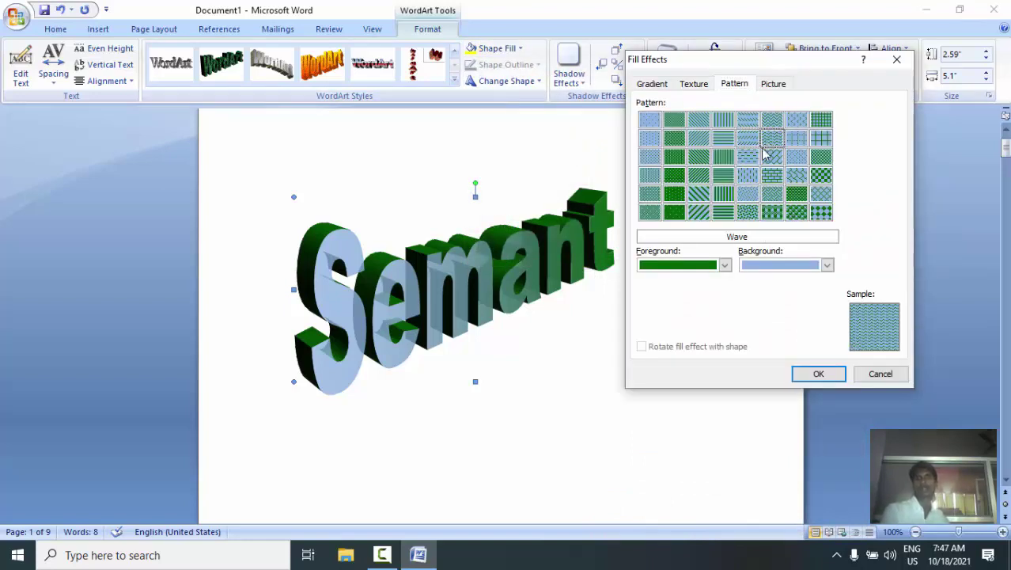
pyautogui.click(723, 265)
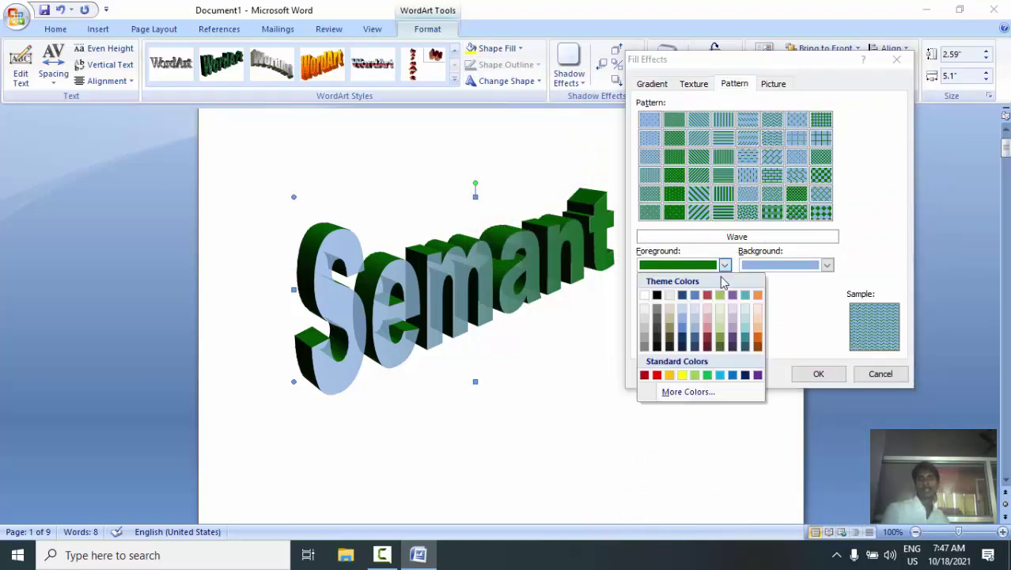
pyautogui.click(659, 296)
pyautogui.click(826, 266)
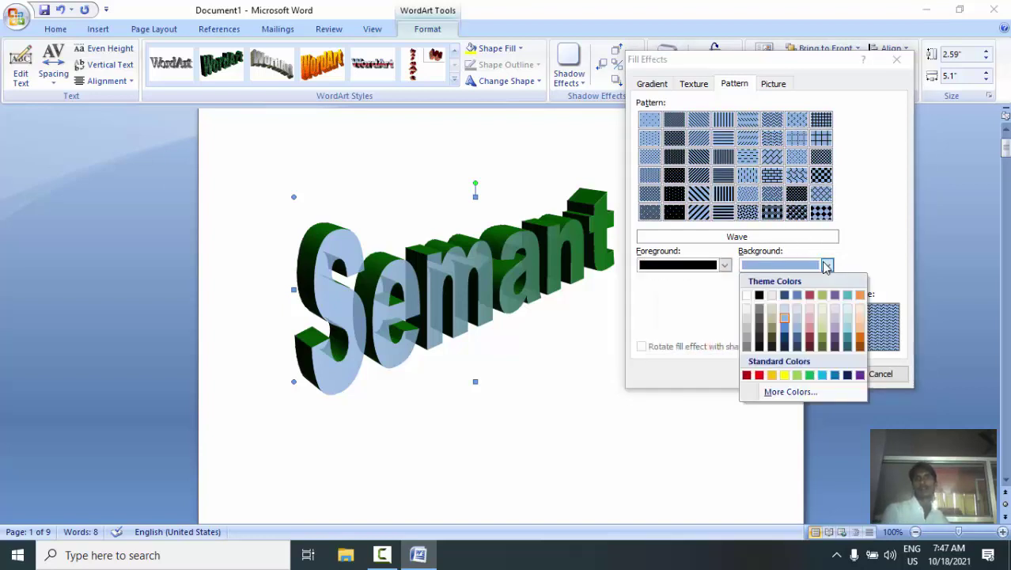
pyautogui.click(747, 296)
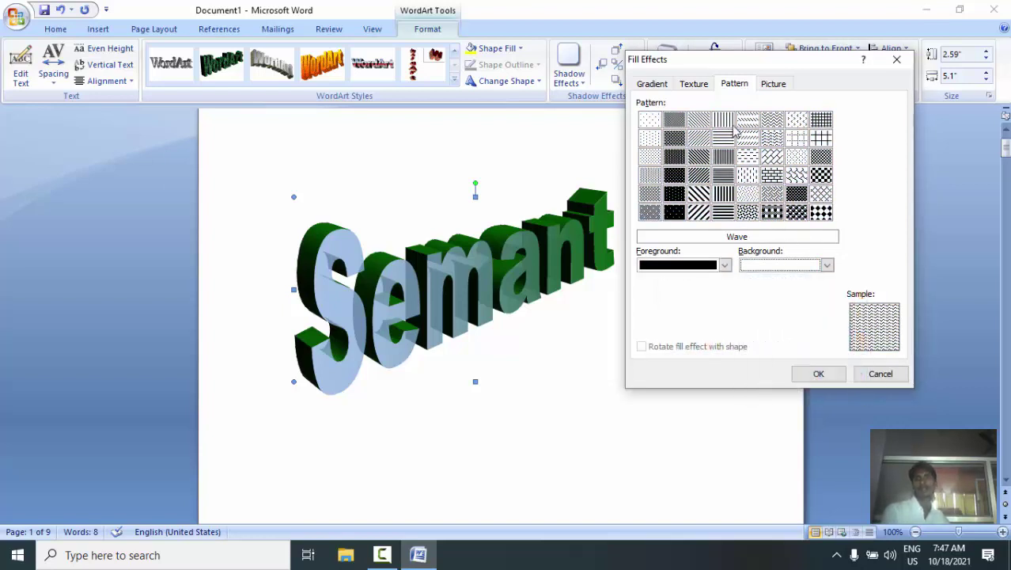
pyautogui.doubleClick(781, 161)
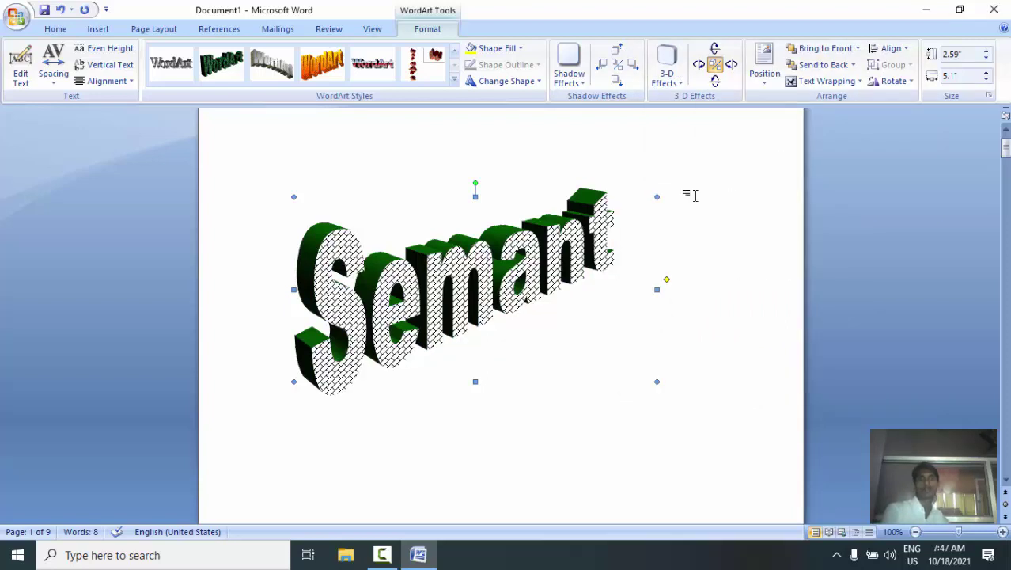
pyautogui.click(515, 49)
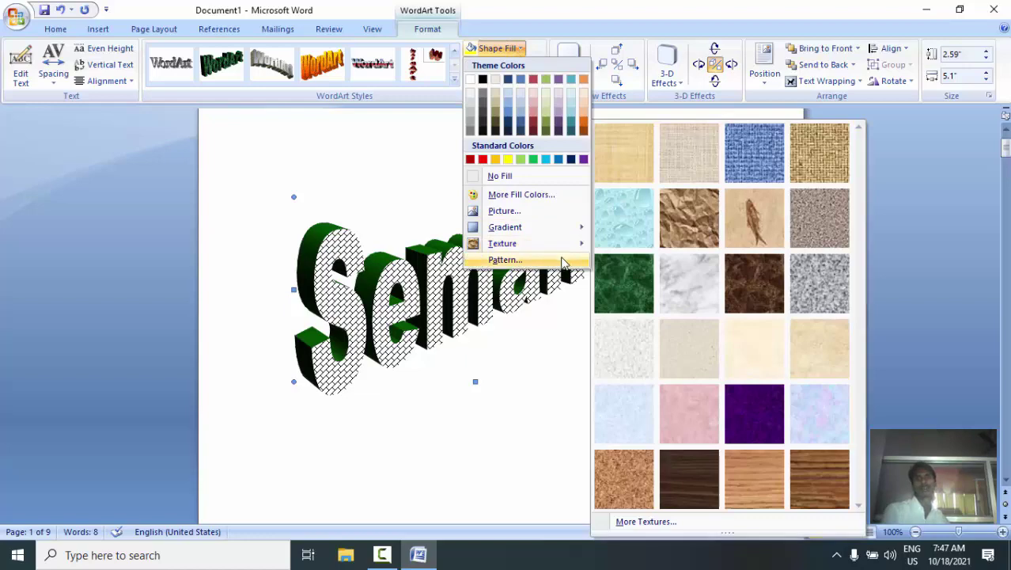
pyautogui.click(563, 261)
pyautogui.click(766, 87)
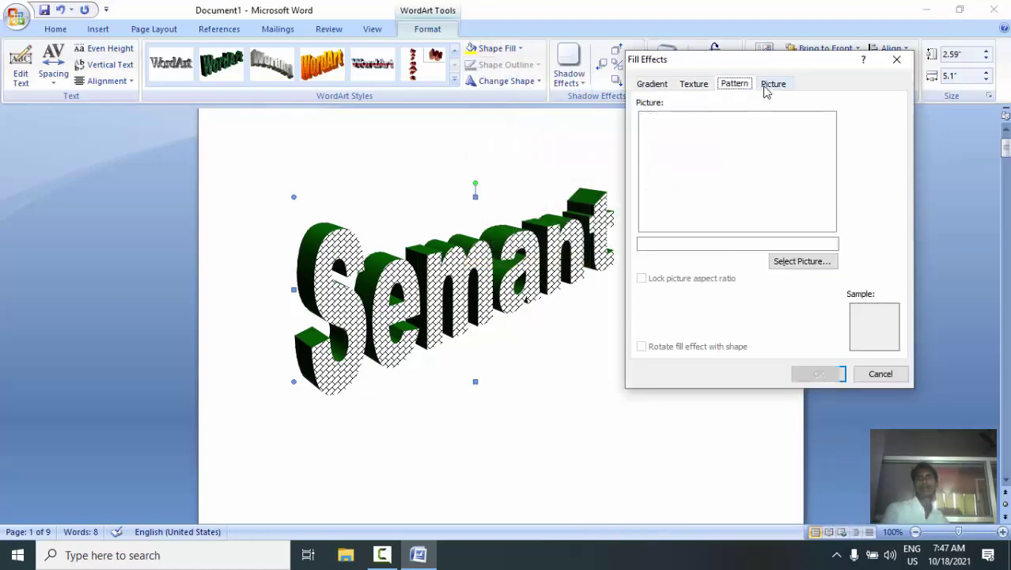
pyautogui.click(790, 264)
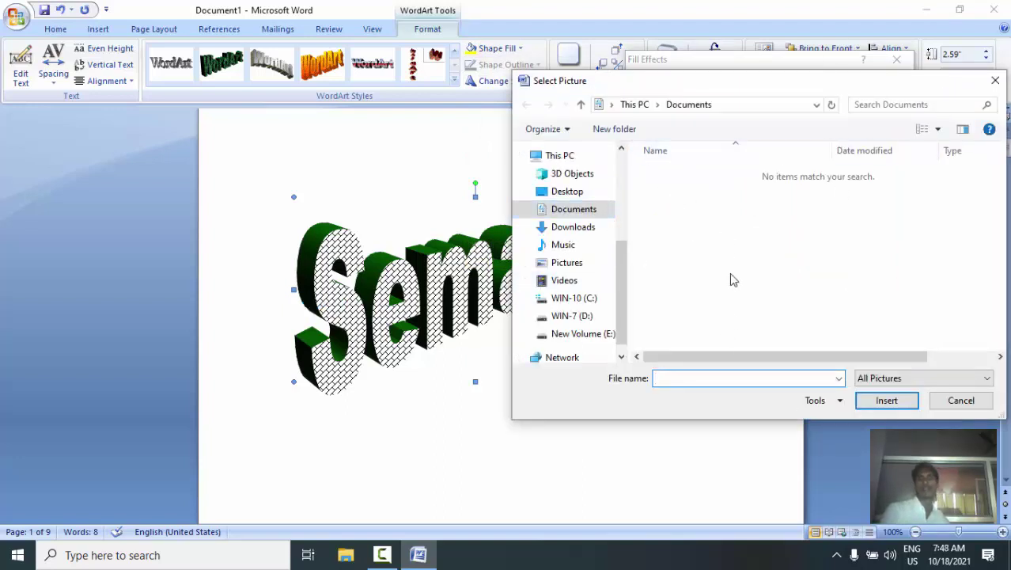
pyautogui.click(995, 80)
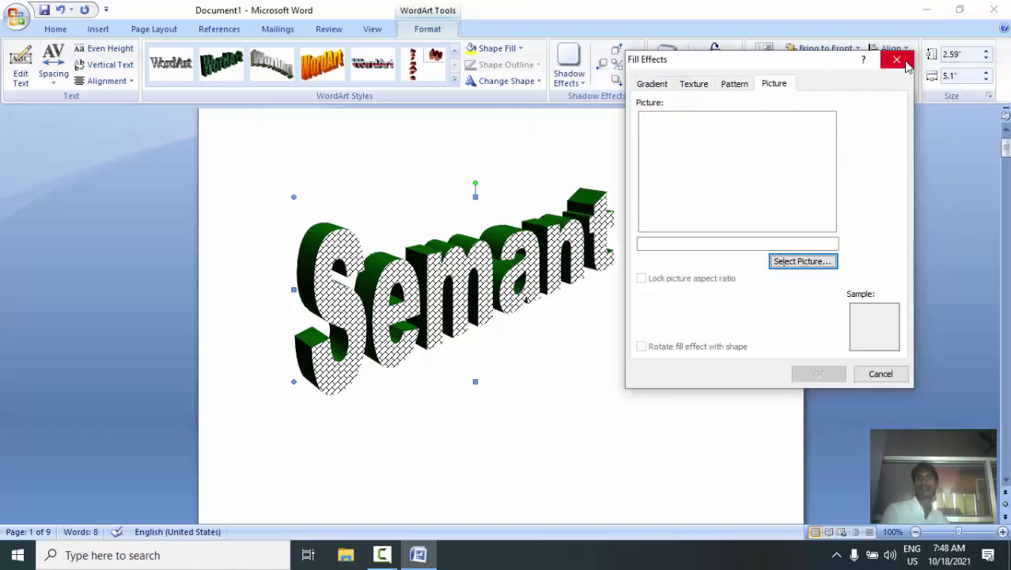
pyautogui.click(734, 85)
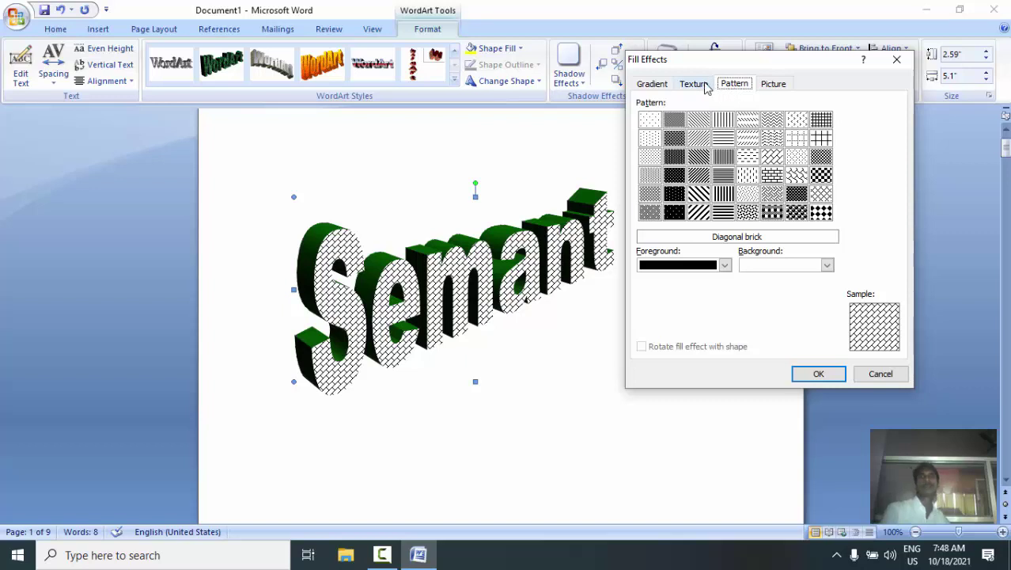
pyautogui.click(694, 85)
pyautogui.click(653, 85)
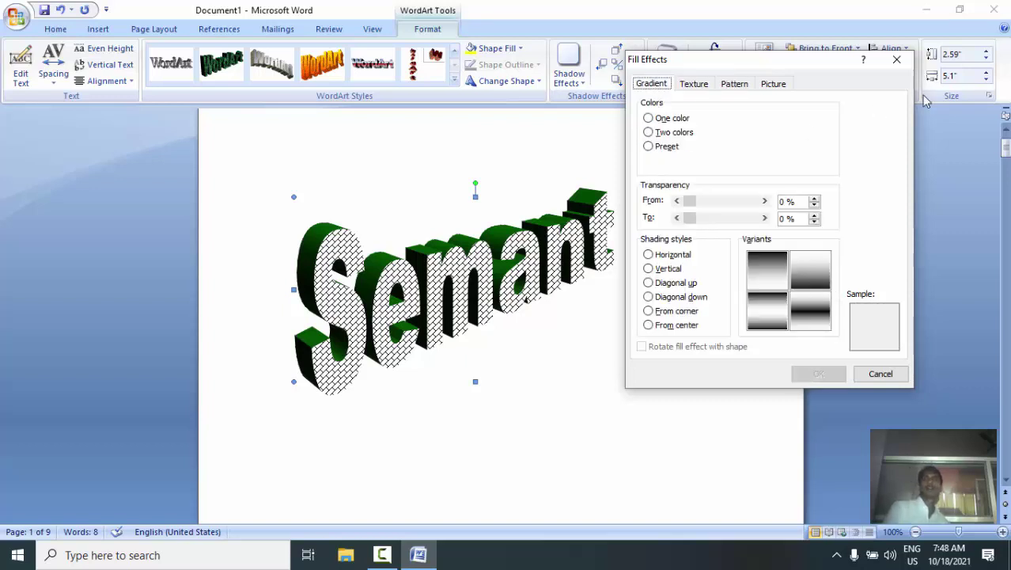
pyautogui.click(896, 61)
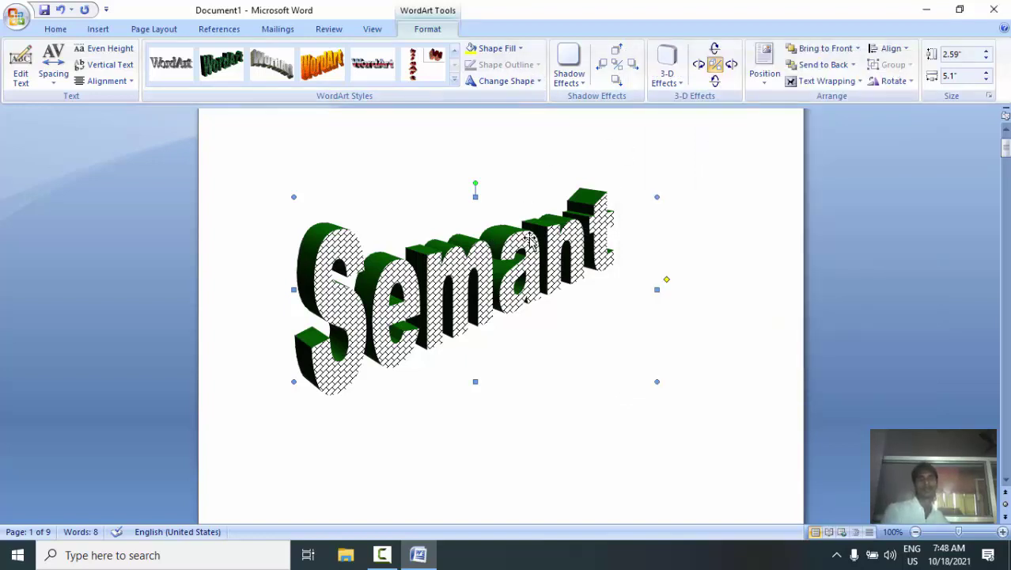
pyautogui.click(510, 81)
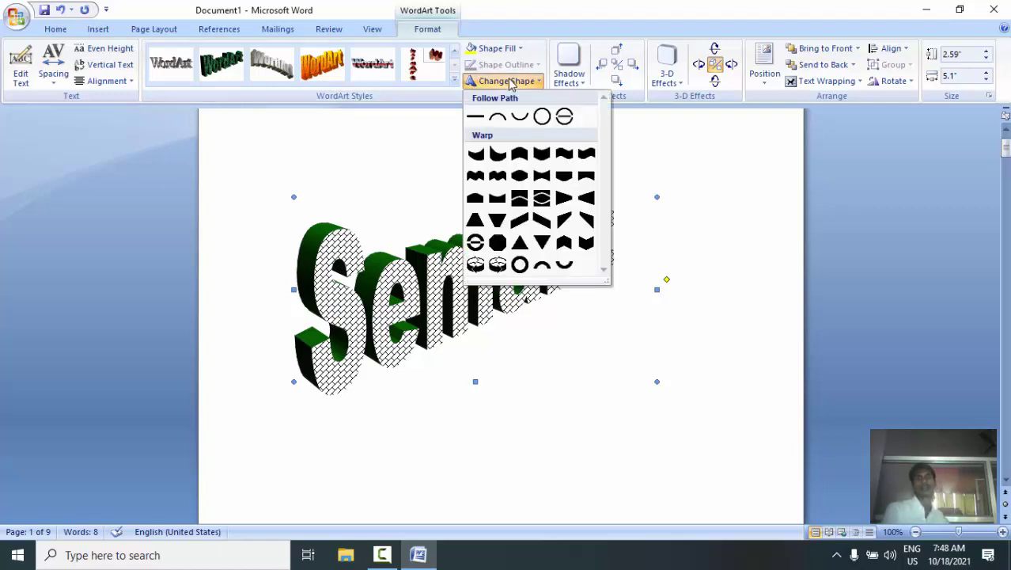
# Apply the Arch Up shape, adjust its curve and height, reposition it, and widen it to 6.79 inches.
pyautogui.click(498, 119)
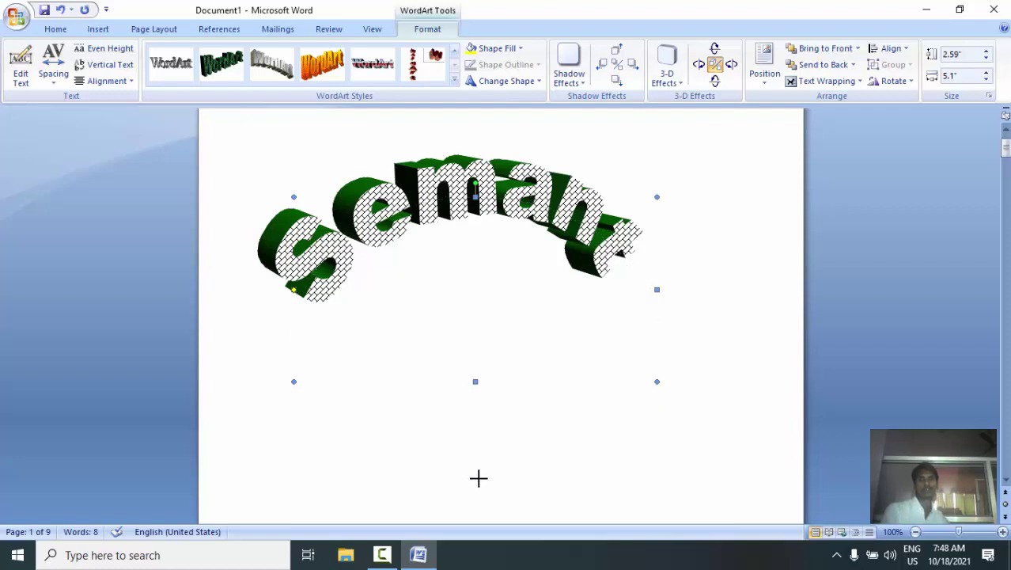
pyautogui.moveTo(475, 397); pyautogui.dragTo(475, 478)
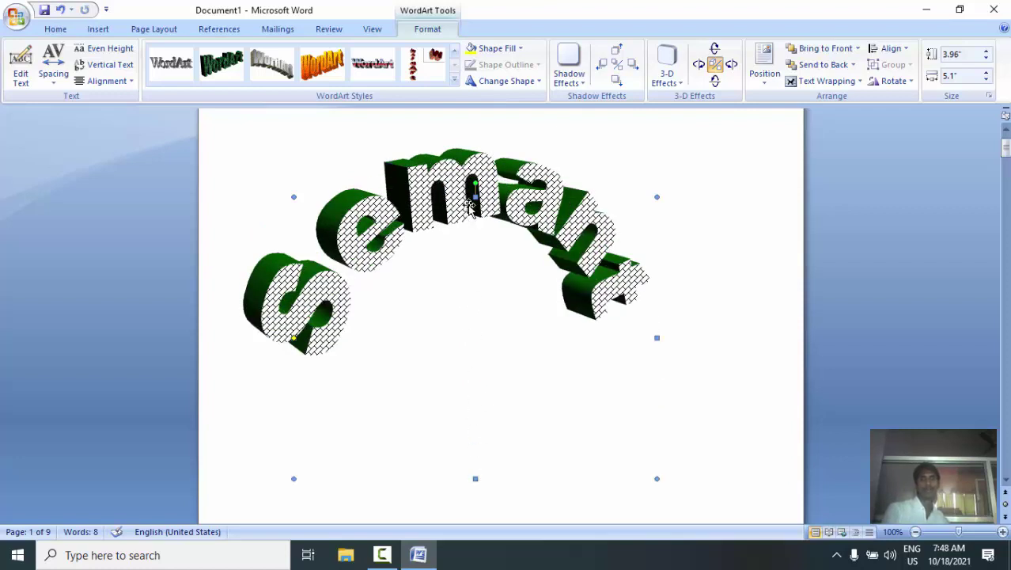
pyautogui.moveTo(471, 184); pyautogui.dragTo(525, 259)
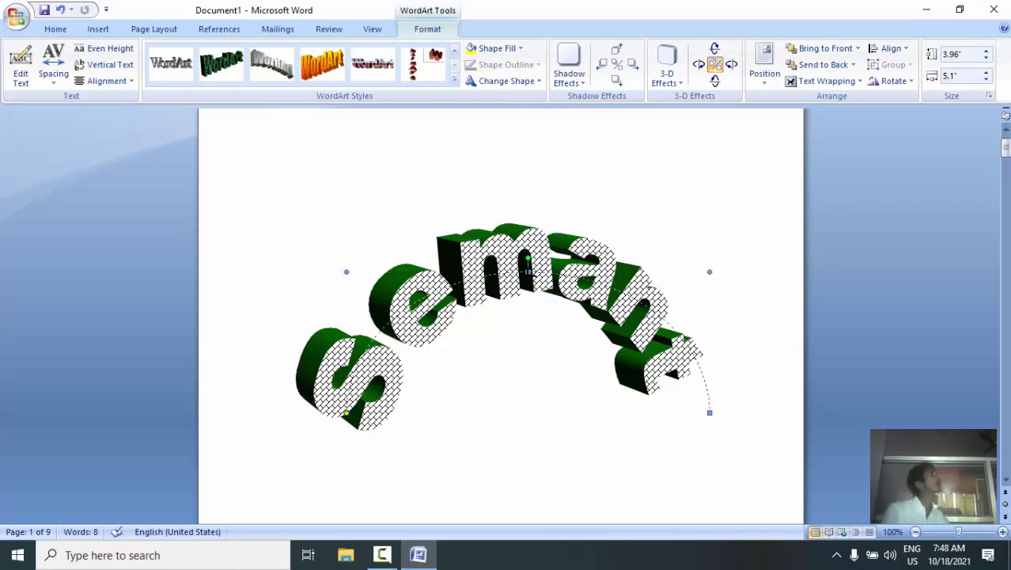
pyautogui.moveTo(526, 270); pyautogui.dragTo(535, 324)
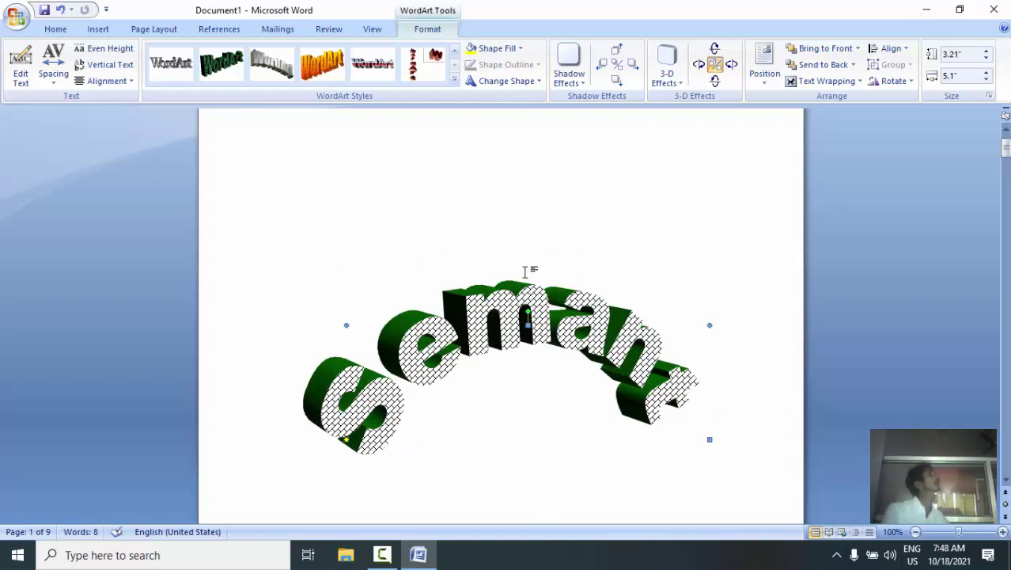
pyautogui.moveTo(530, 324); pyautogui.dragTo(504, 230)
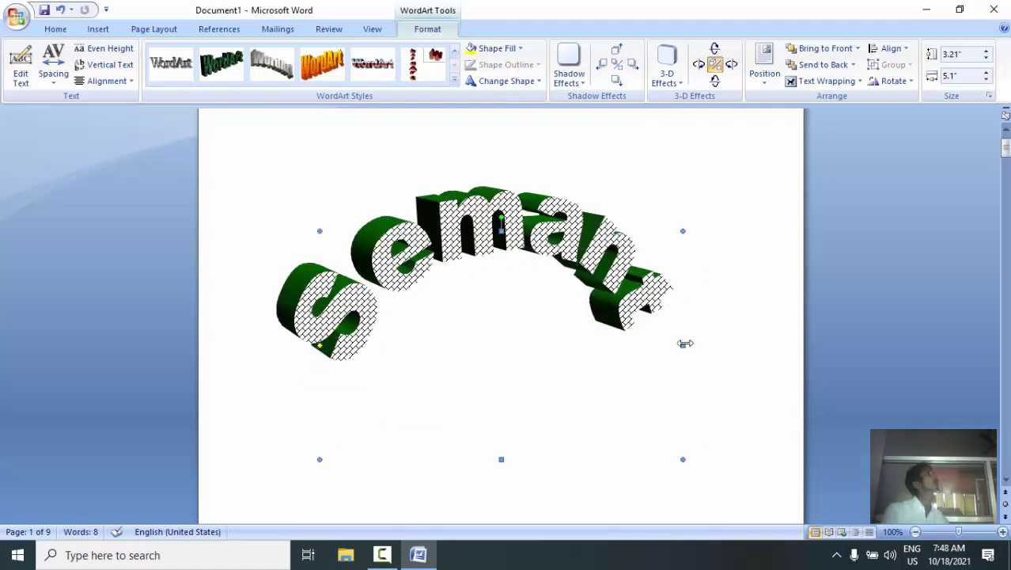
pyautogui.moveTo(685, 345); pyautogui.dragTo(800, 344)
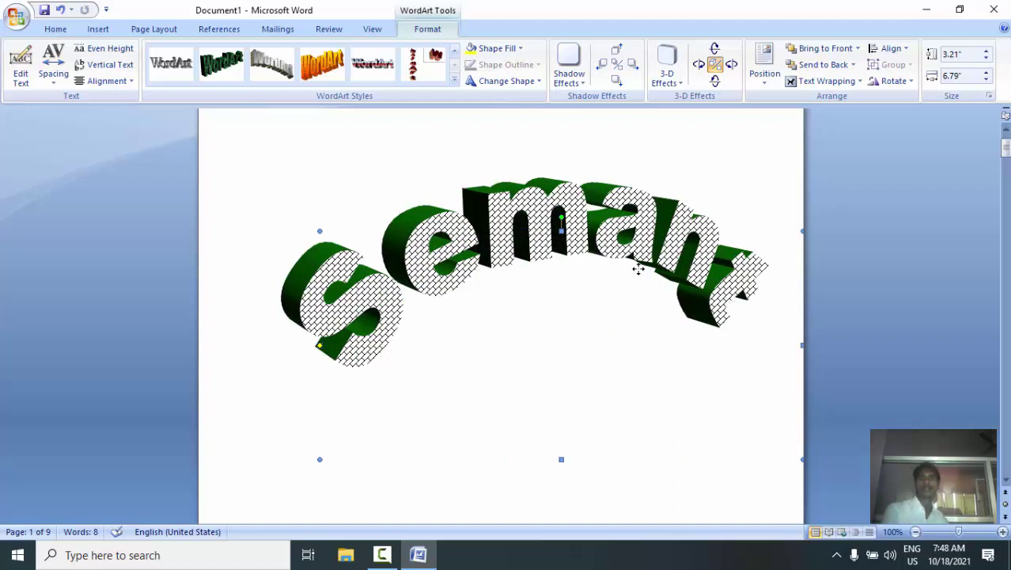
pyautogui.click(576, 55)
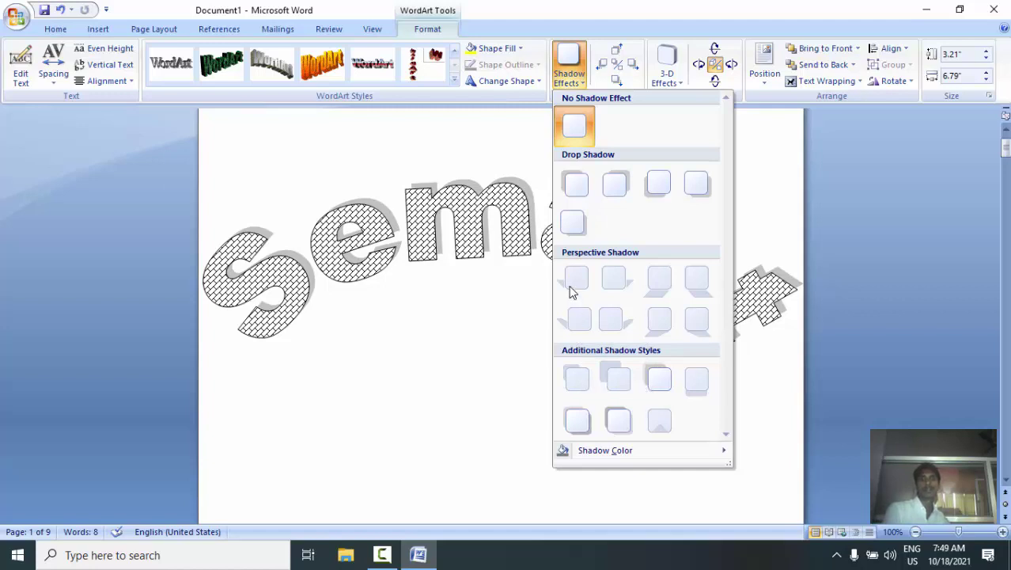
# Give the WordArt a black shadow and nudge its offset repeatedly.
pyautogui.moveTo(617, 455)
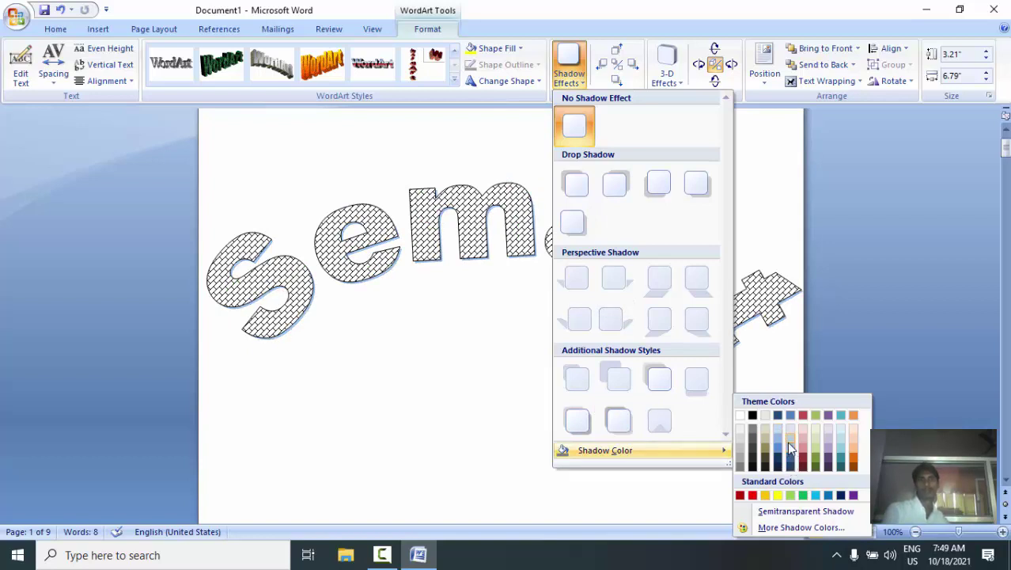
pyautogui.click(754, 416)
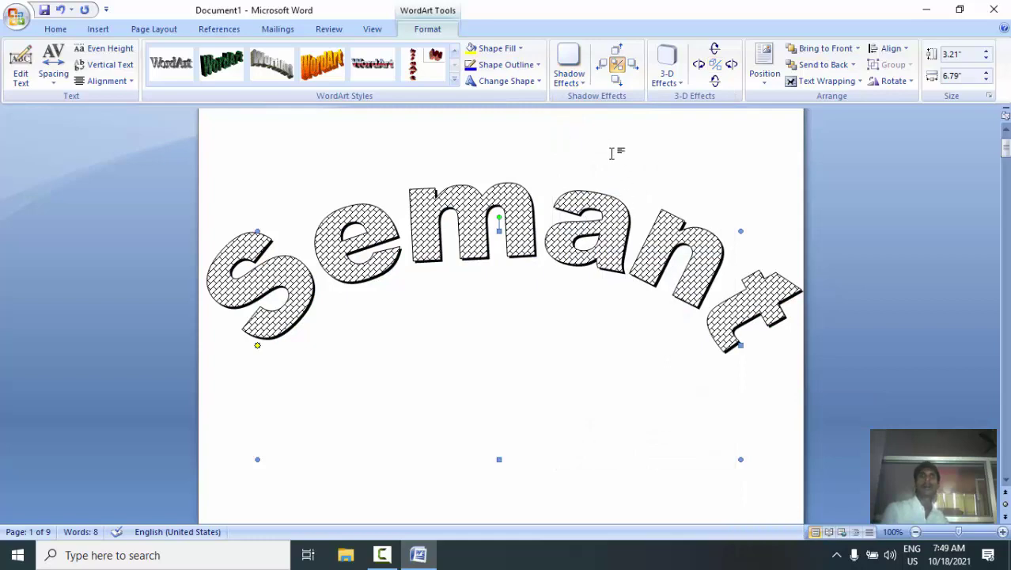
pyautogui.click(634, 65)
pyautogui.click(634, 66)
pyautogui.click(634, 65)
pyautogui.click(634, 66)
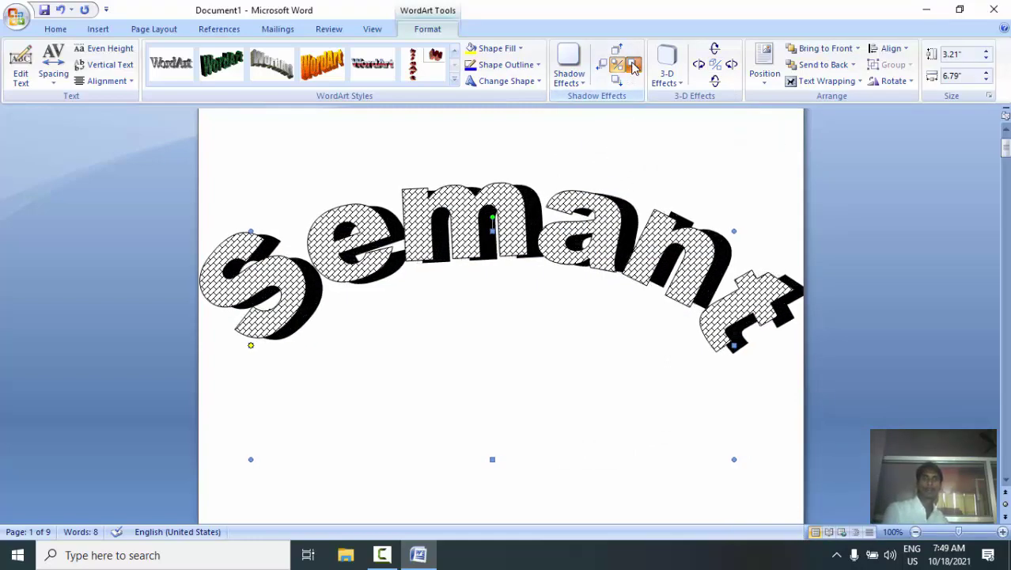
pyautogui.click(634, 66)
pyautogui.click(635, 66)
pyautogui.click(634, 65)
pyautogui.click(619, 82)
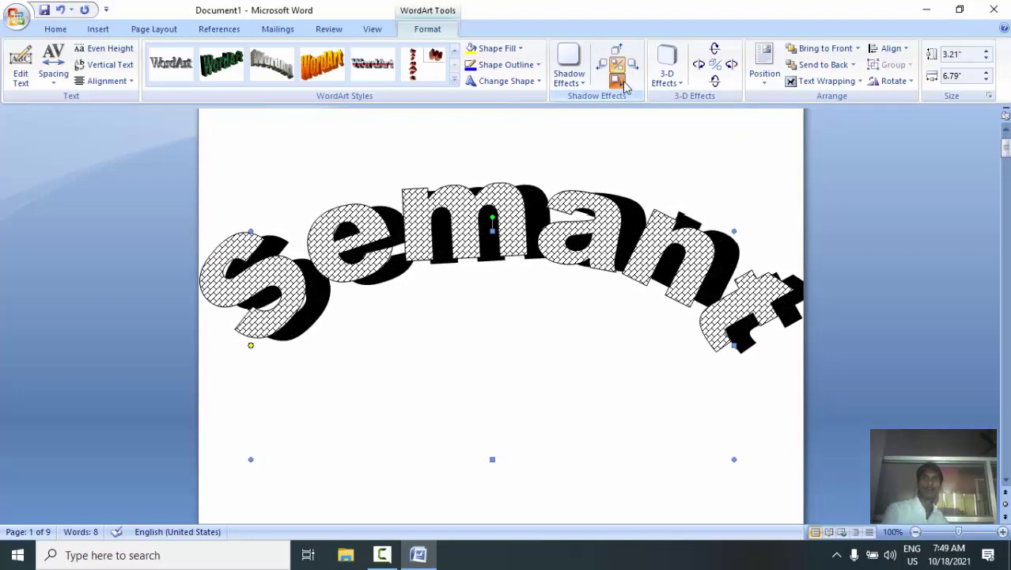
pyautogui.click(618, 82)
pyautogui.click(618, 82)
# Nudge the shadow several more steps down, then three steps to the left.
pyautogui.click(621, 85)
pyautogui.click(621, 85)
pyautogui.click(622, 86)
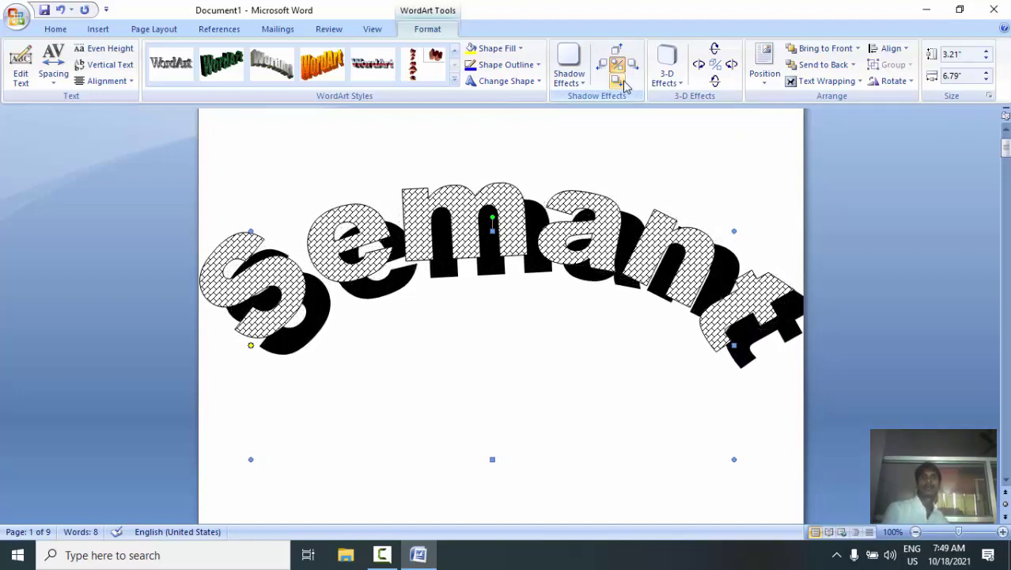
pyautogui.click(621, 85)
pyautogui.click(622, 84)
pyautogui.click(622, 84)
pyautogui.click(621, 83)
pyautogui.click(622, 84)
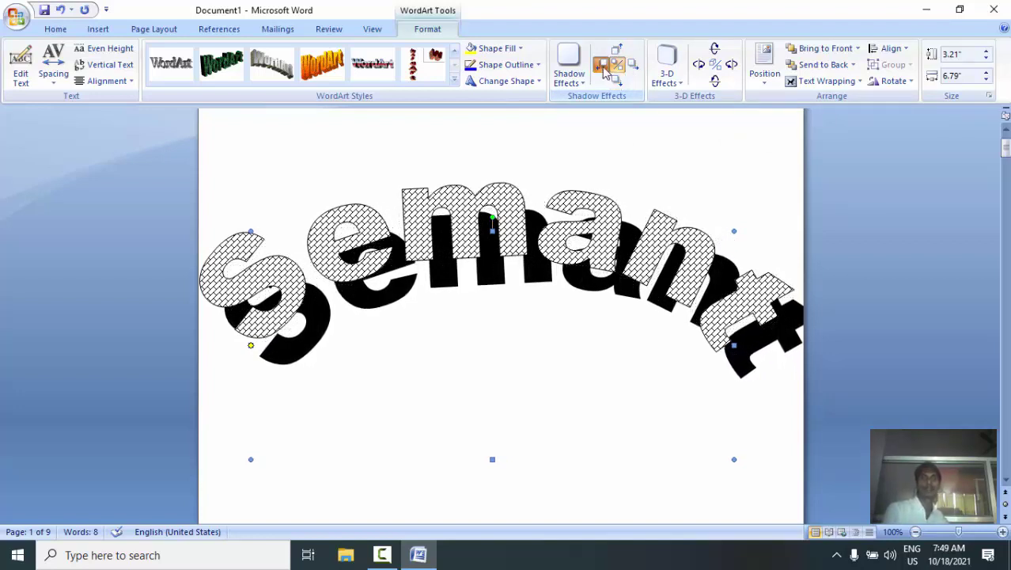
pyautogui.click(602, 66)
pyautogui.click(603, 67)
pyautogui.click(603, 66)
pyautogui.click(603, 66)
pyautogui.click(603, 66)
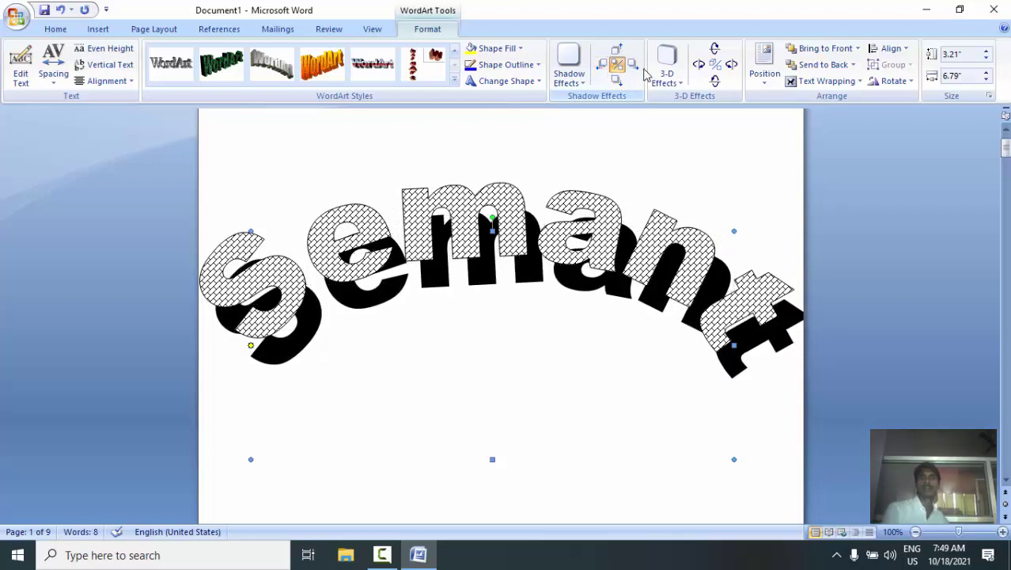
pyautogui.click(663, 75)
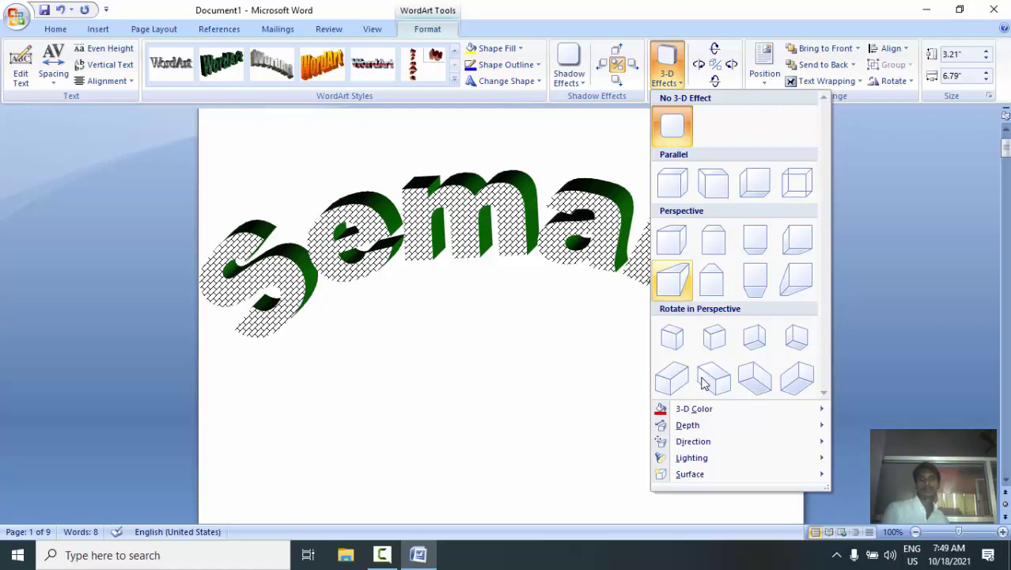
# Apply a Rotate in Perspective 3-D style and set the 3-D colour to Red.
pyautogui.click(668, 379)
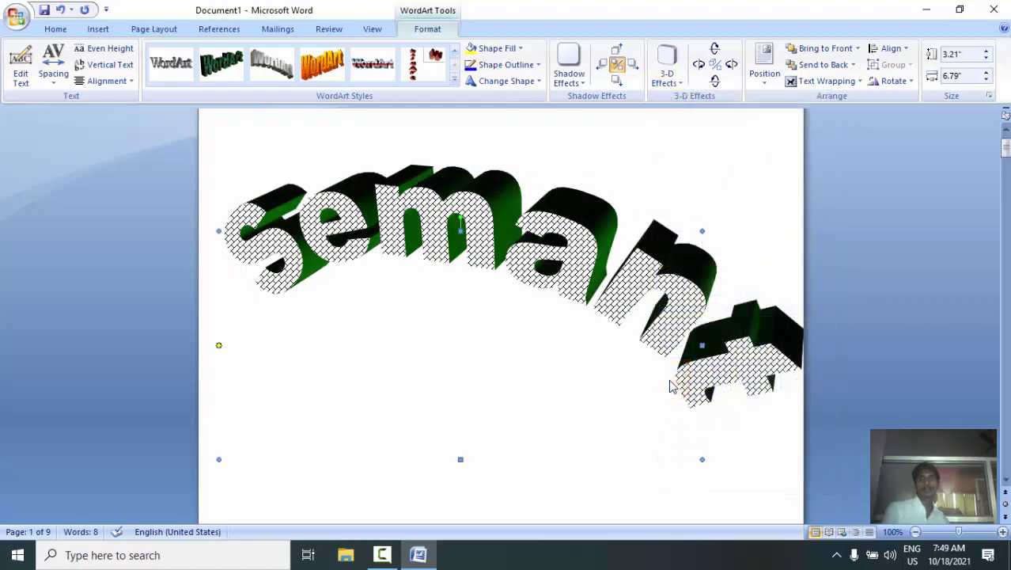
pyautogui.click(672, 70)
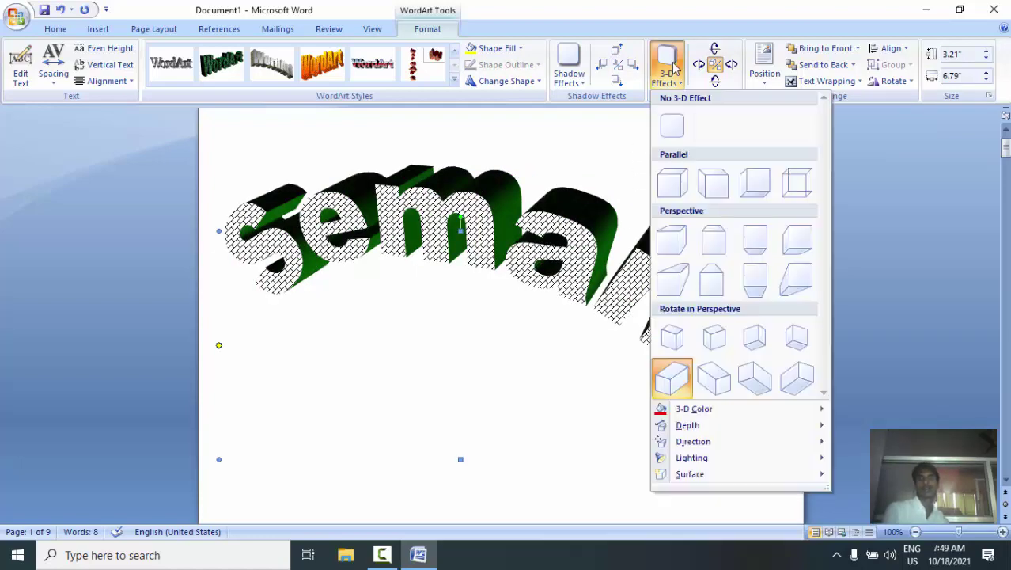
pyautogui.moveTo(696, 409)
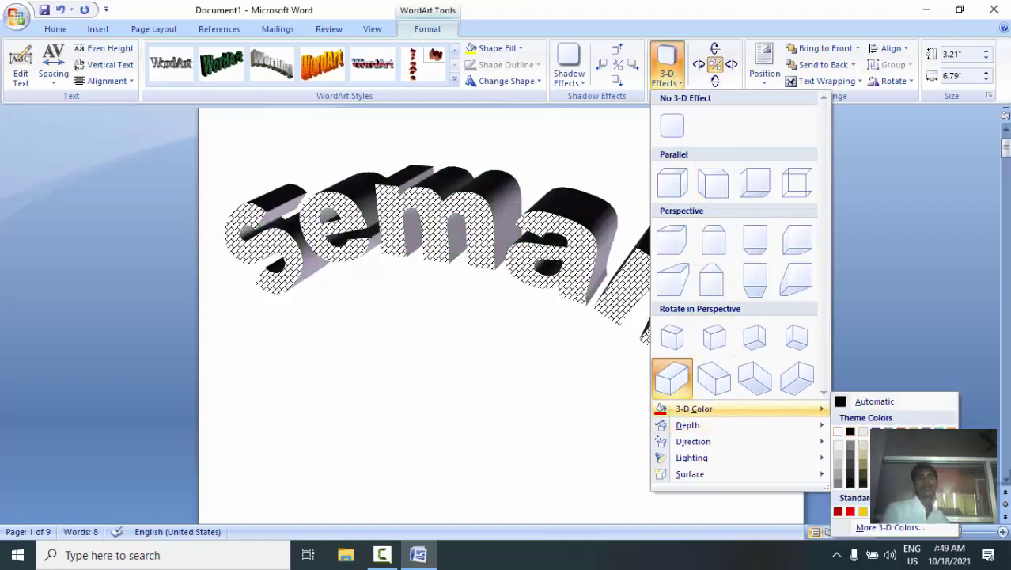
pyautogui.click(901, 511)
pyautogui.click(851, 512)
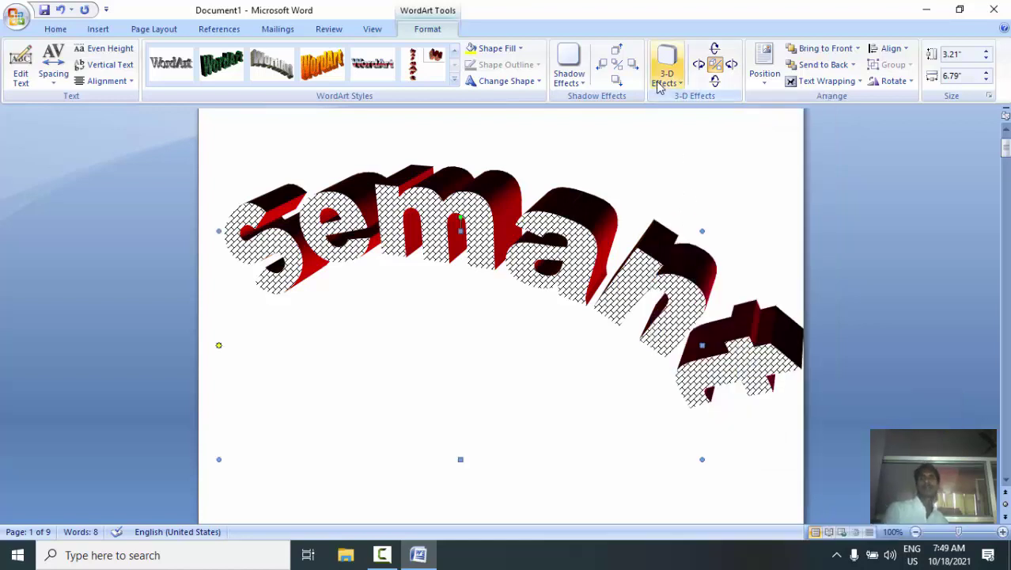
pyautogui.click(664, 80)
pyautogui.moveTo(718, 425)
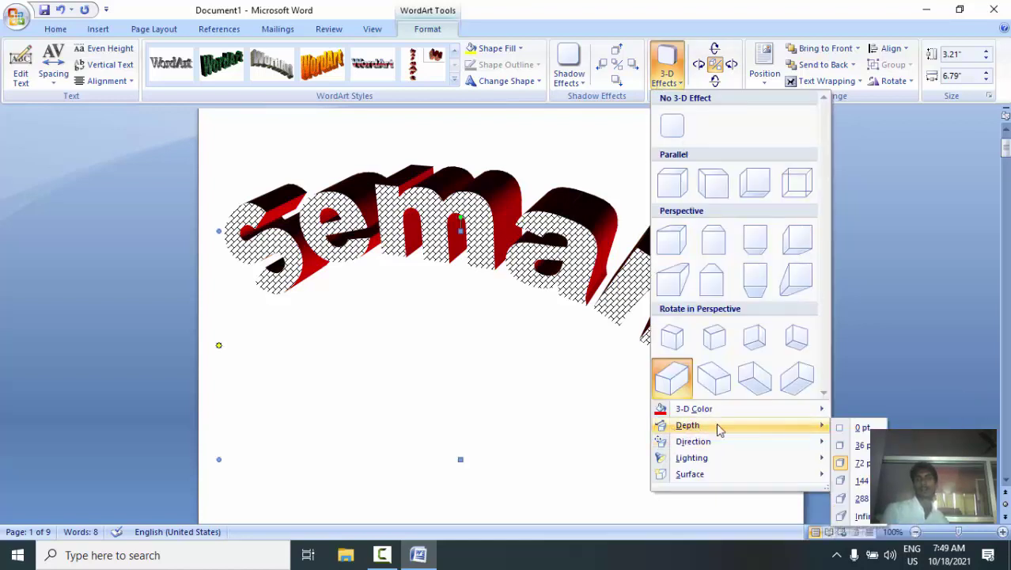
# Set the extrusion depth to 36 pt, then try Plastic and Wire Frame surfaces.
pyautogui.click(860, 445)
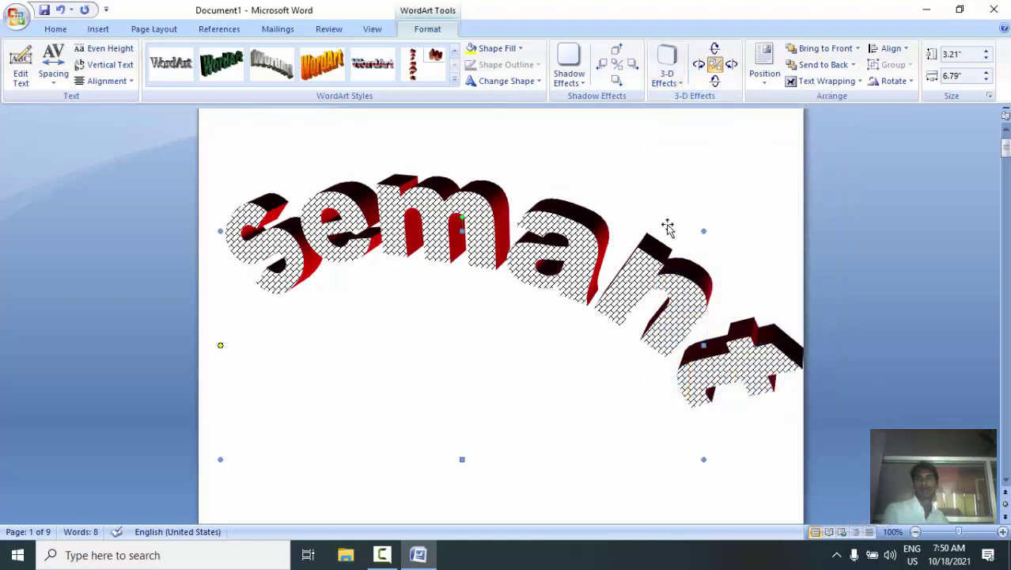
pyautogui.click(665, 87)
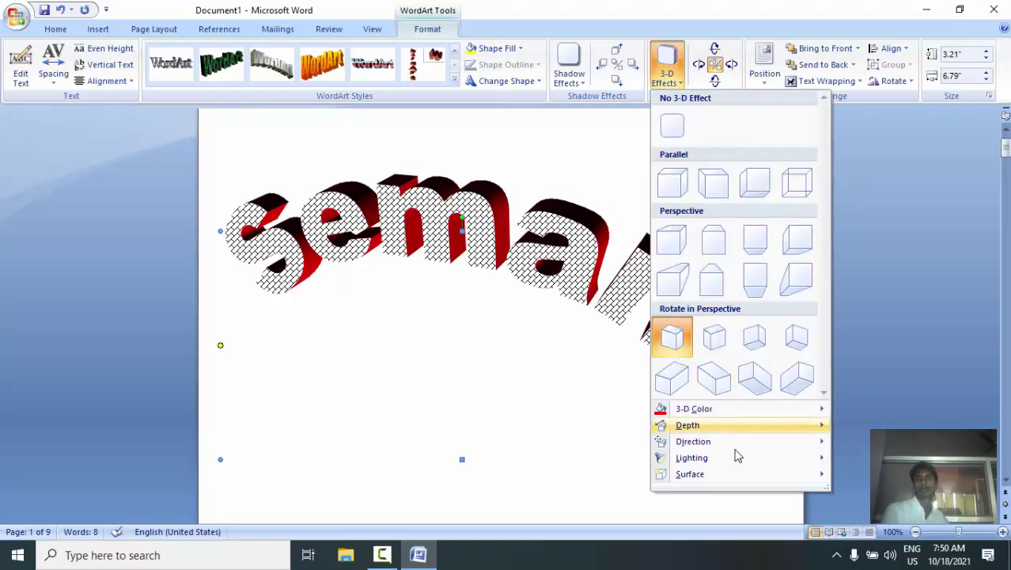
pyautogui.moveTo(774, 445)
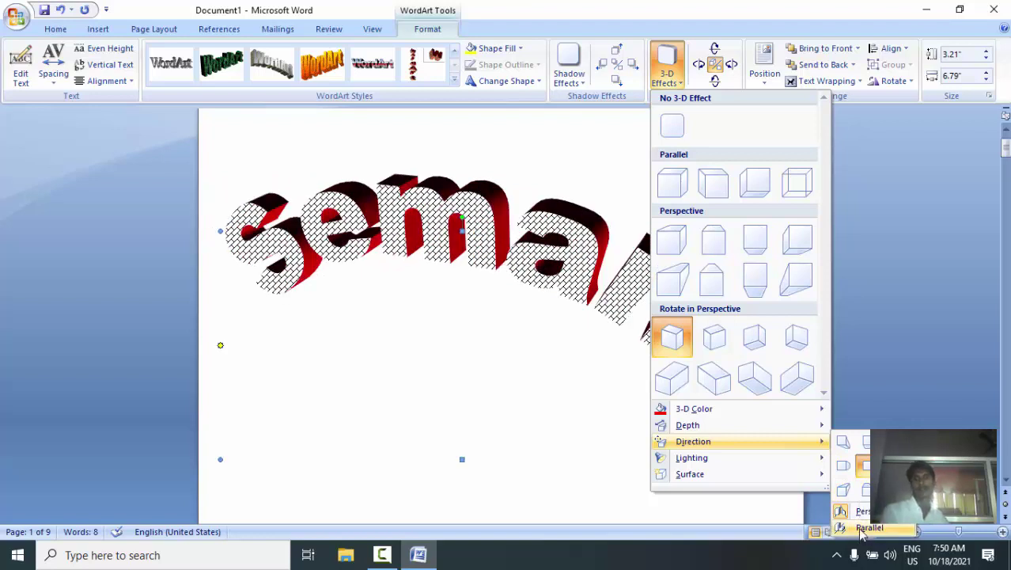
pyautogui.moveTo(716, 483)
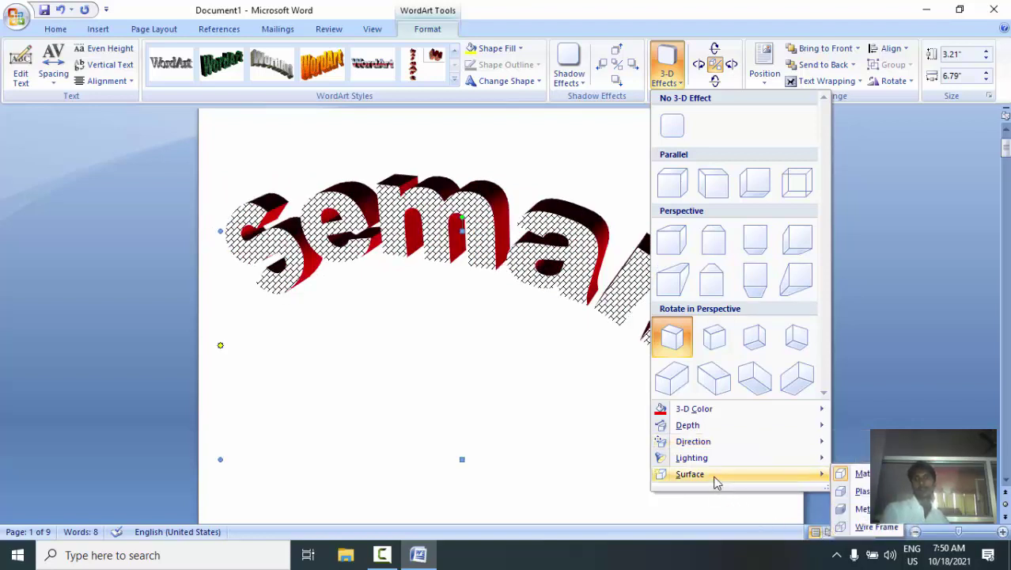
pyautogui.click(860, 492)
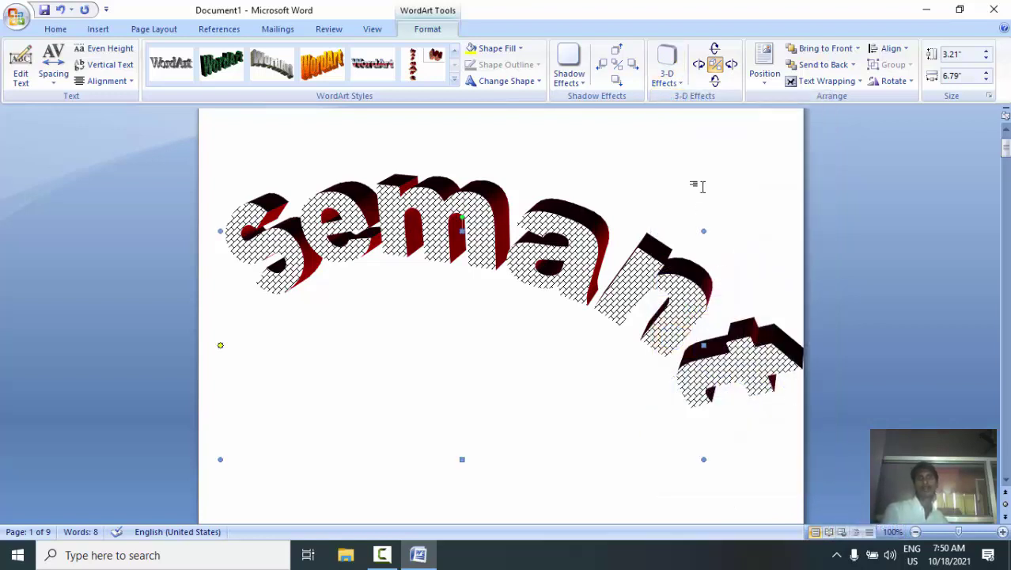
pyautogui.click(667, 67)
pyautogui.moveTo(795, 466)
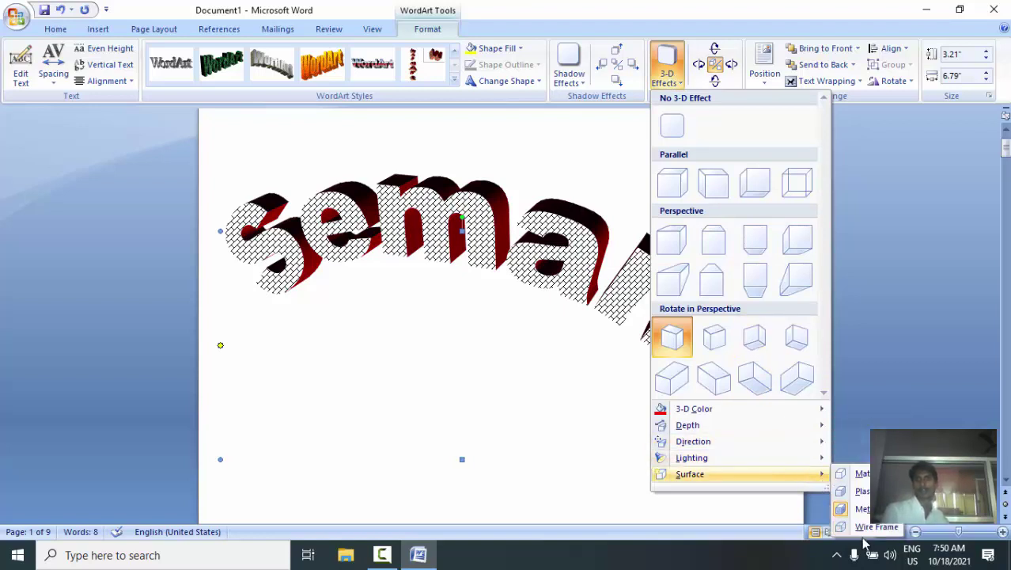
pyautogui.click(866, 527)
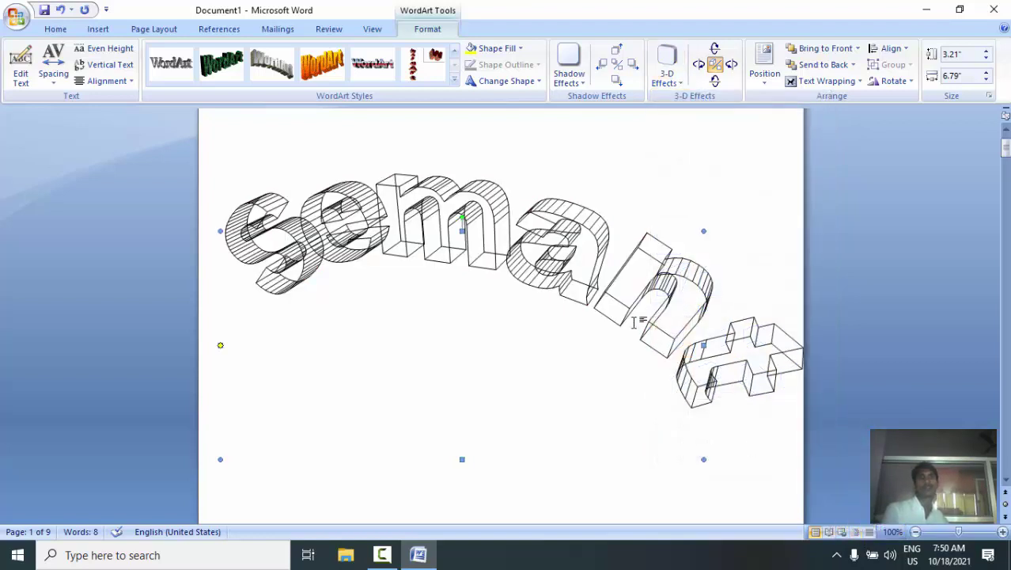
# Restore a solid surface and pick a different Lighting preset for the 3-D WordArt.
pyautogui.click(679, 79)
pyautogui.moveTo(735, 458)
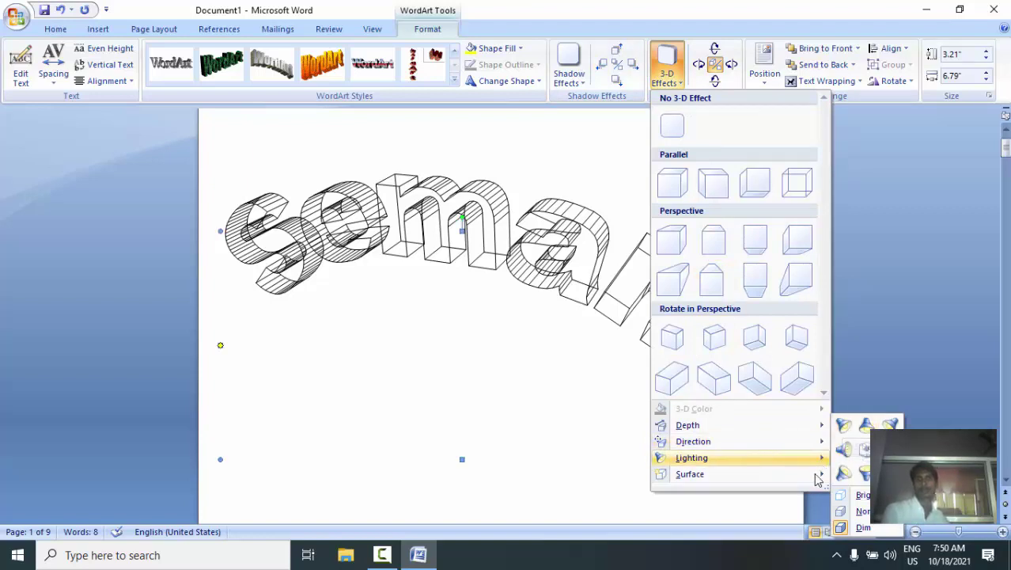
pyautogui.moveTo(817, 474)
pyautogui.click(843, 496)
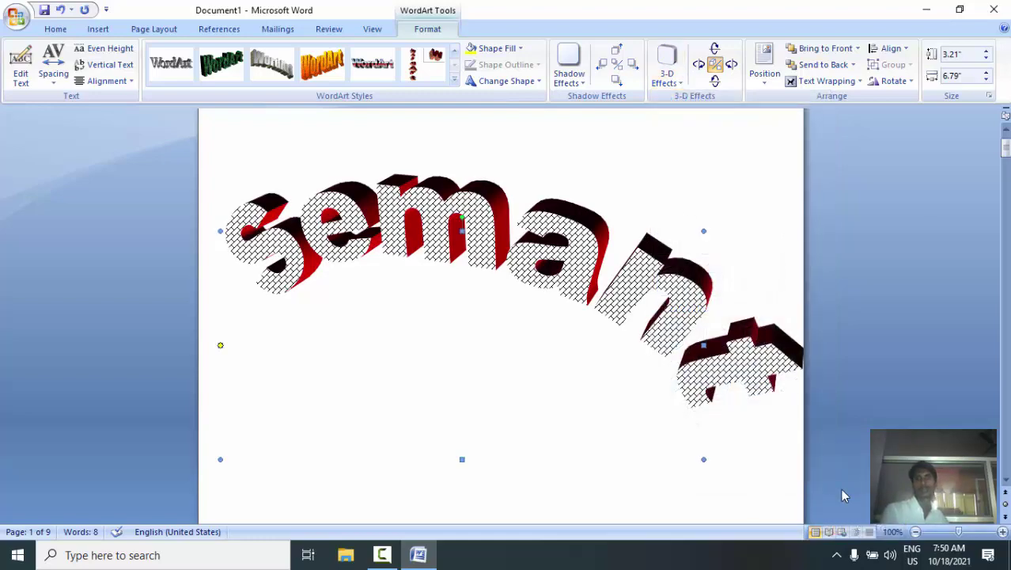
pyautogui.click(666, 67)
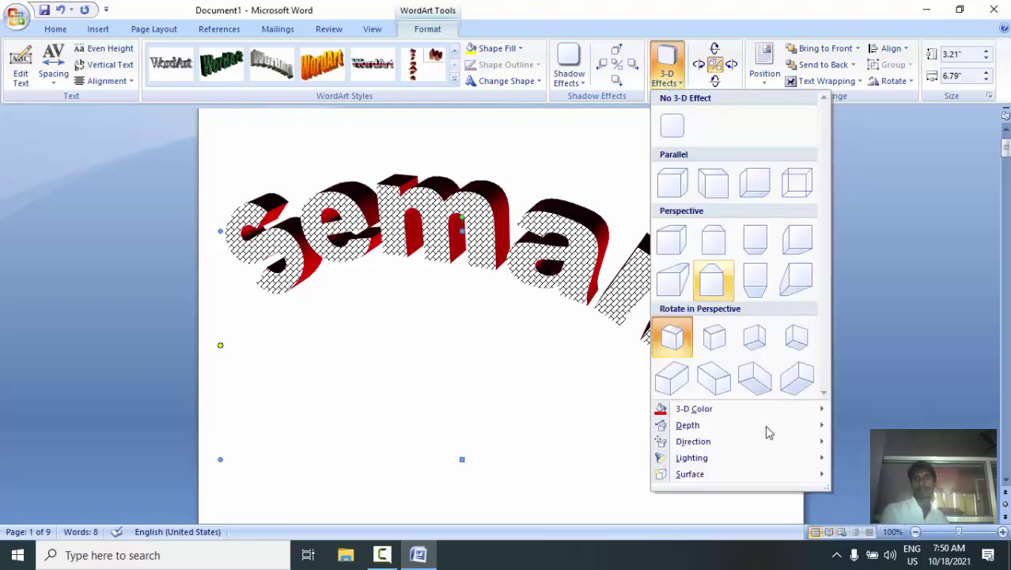
pyautogui.moveTo(798, 463)
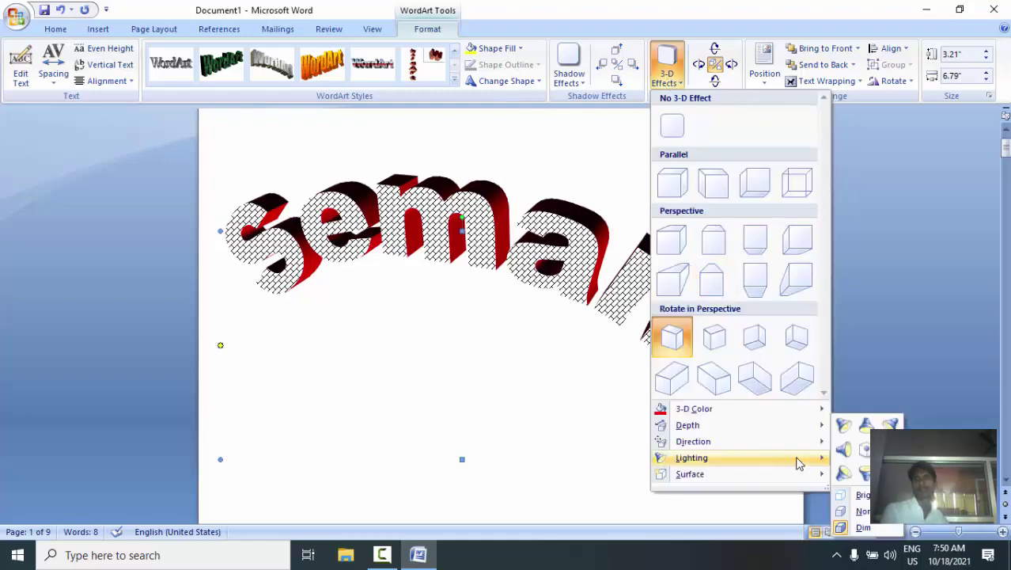
pyautogui.click(850, 453)
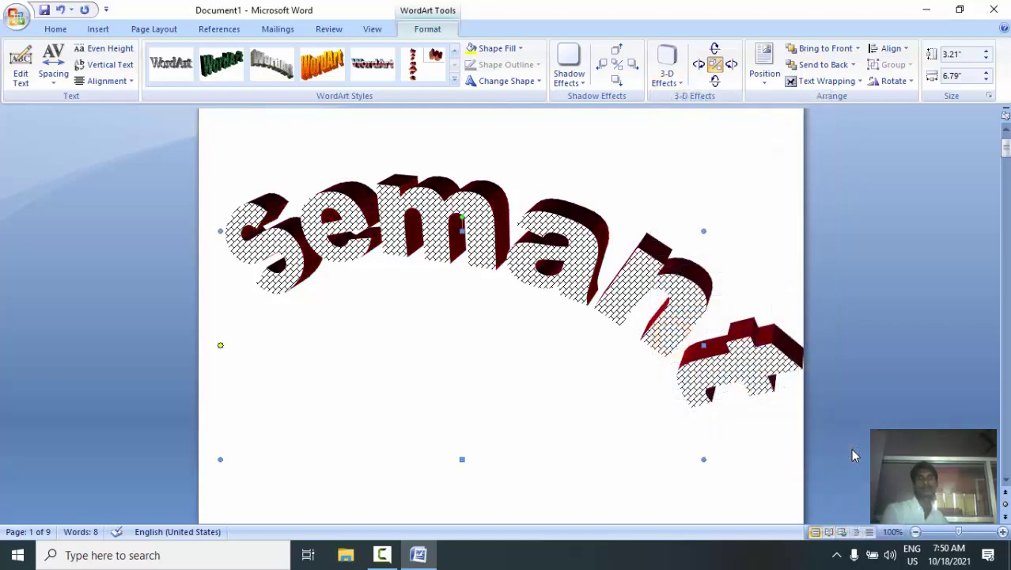
pyautogui.click(667, 67)
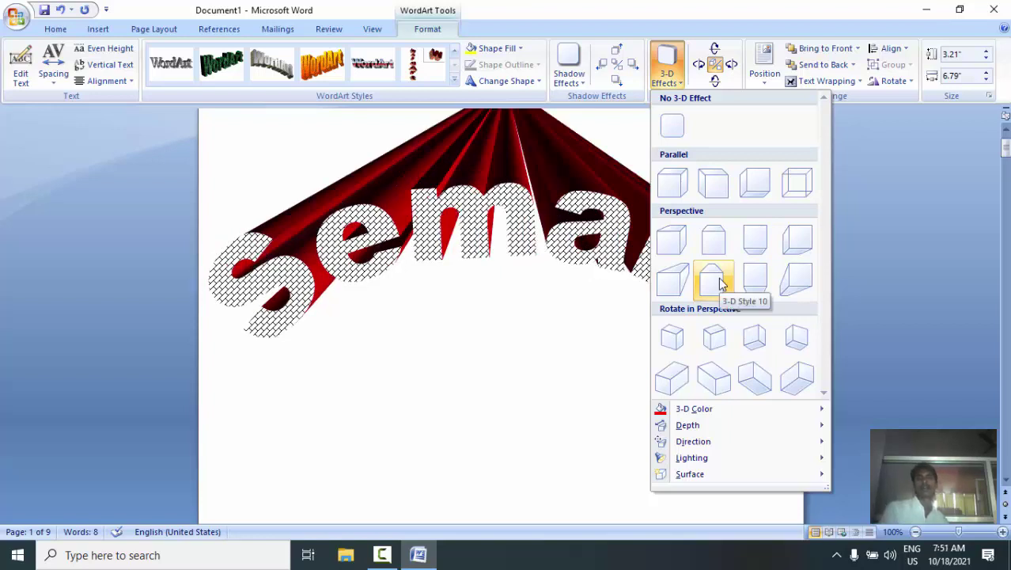
# Apply a new Perspective 3-D preset, tilt the extrusion toward the lower left, and reselect the WordArt.
pyautogui.click(785, 287)
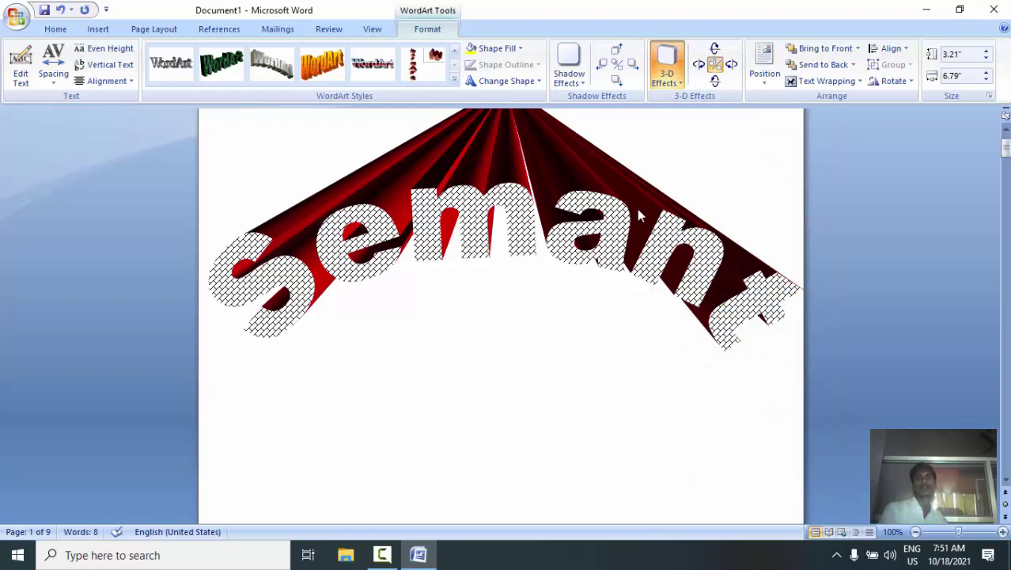
pyautogui.click(729, 69)
pyautogui.click(730, 70)
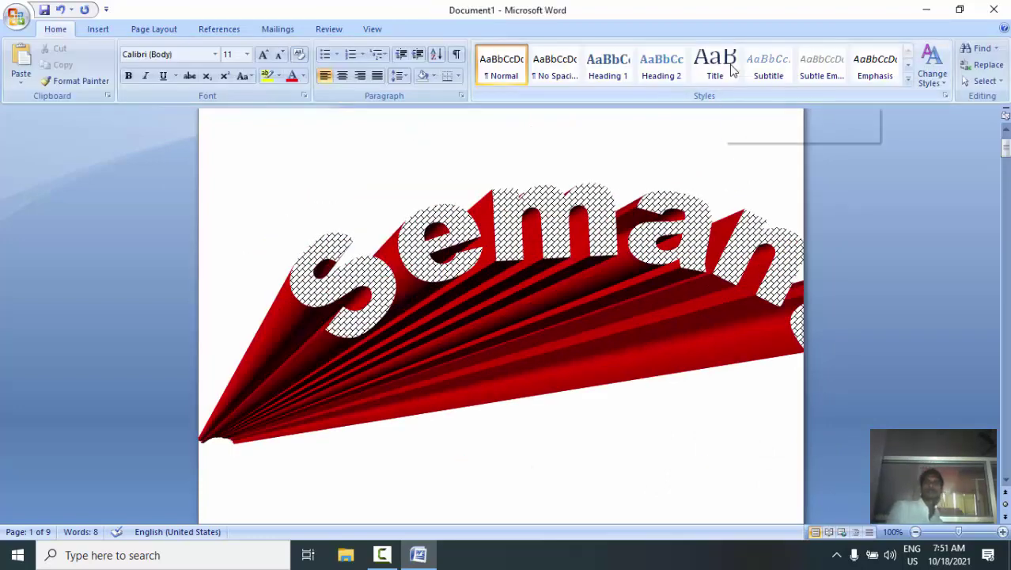
pyautogui.click(340, 342)
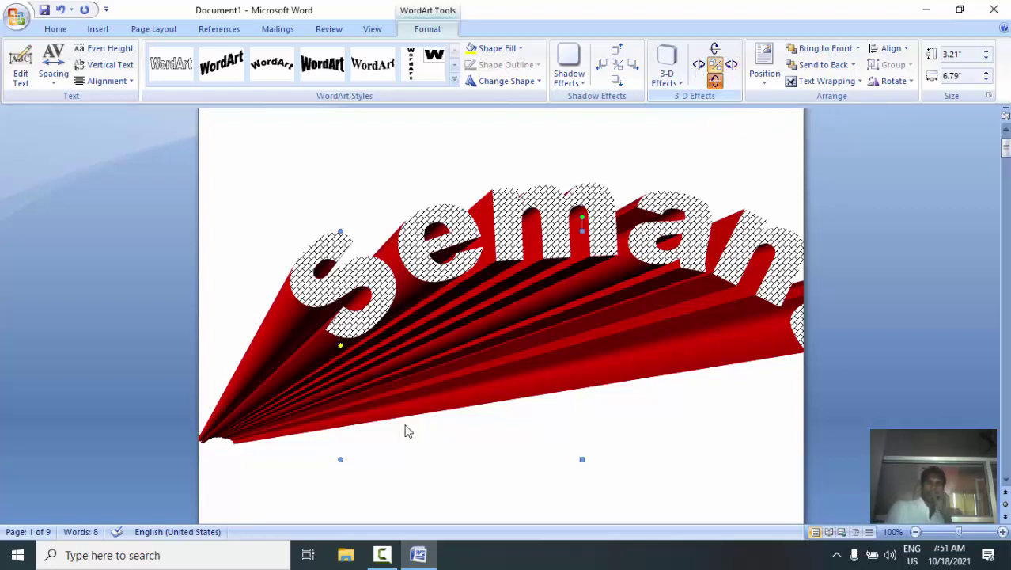
# Tilt the 3-D WordArt several ways, flattening the extrusion and then tilting it upward.
pyautogui.click(733, 67)
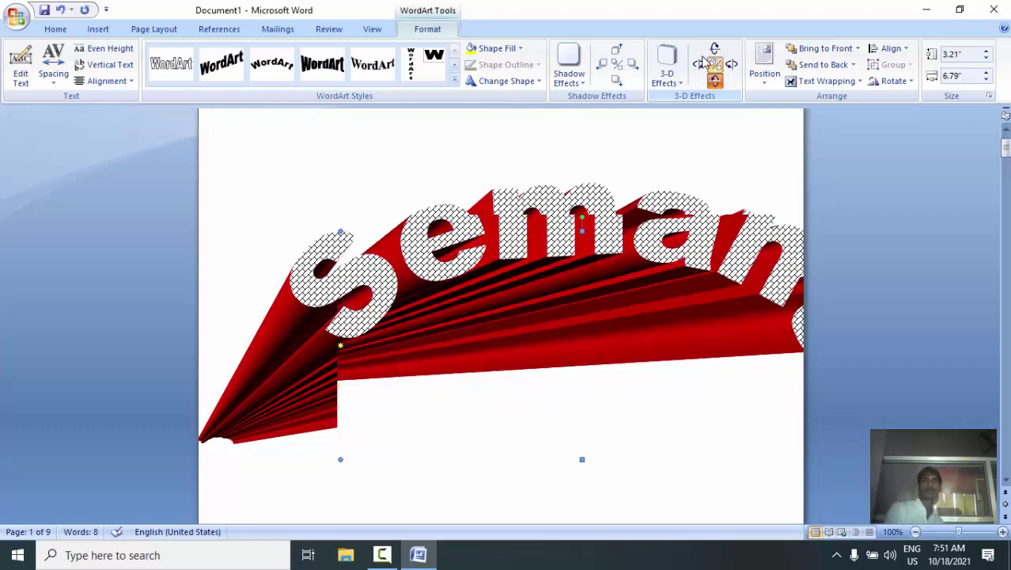
pyautogui.click(715, 82)
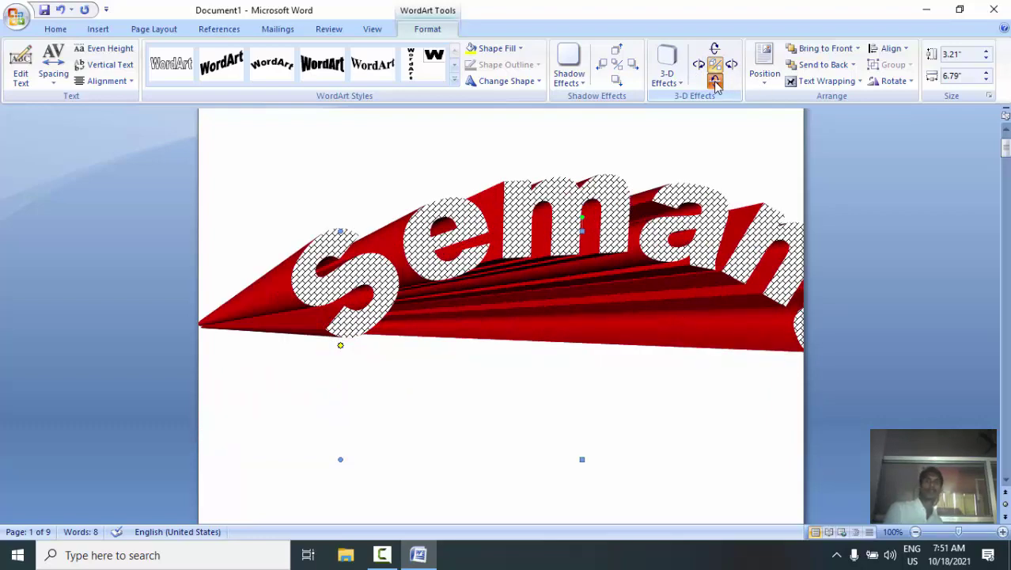
pyautogui.click(715, 82)
pyautogui.click(715, 83)
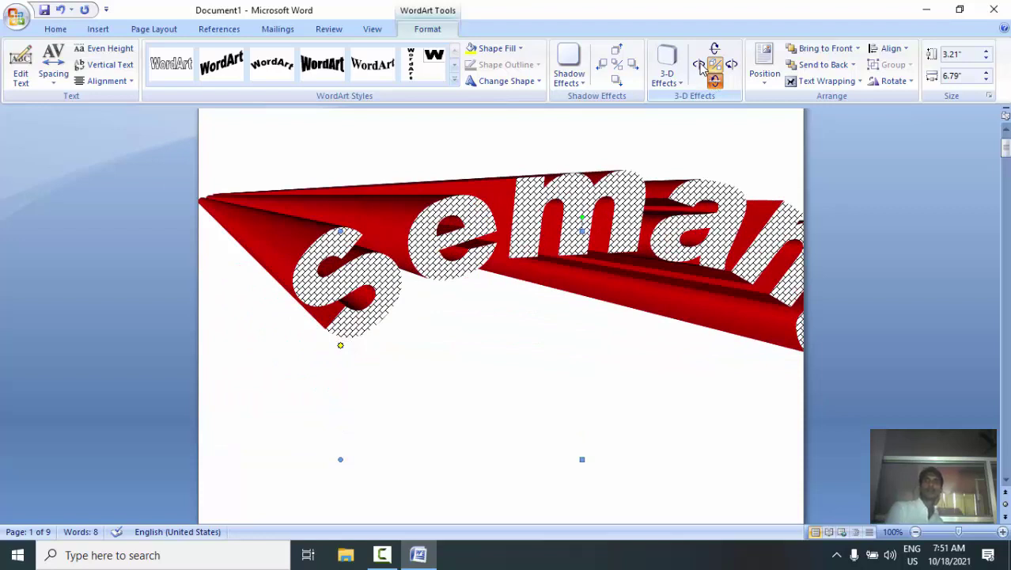
pyautogui.click(716, 49)
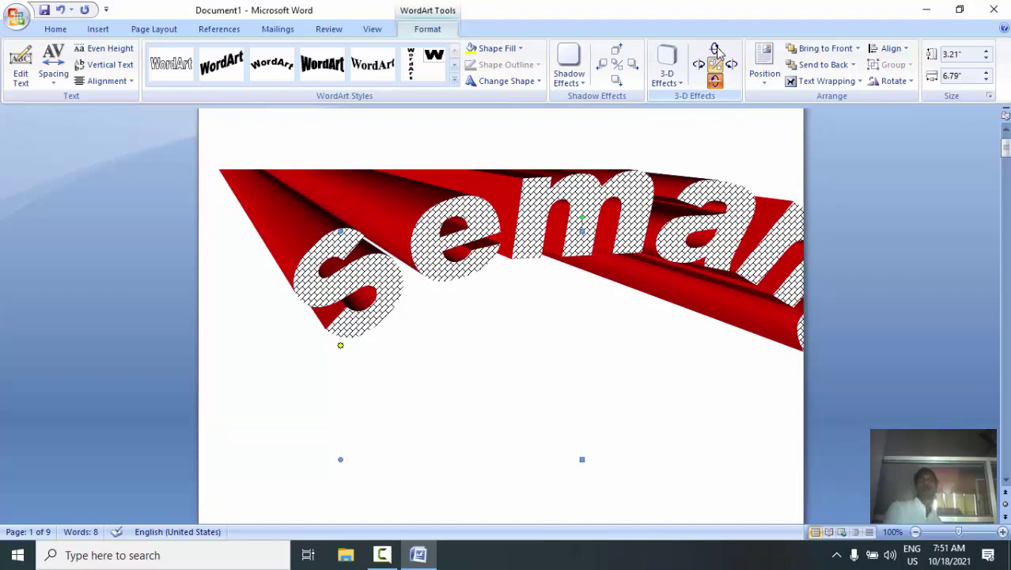
pyautogui.click(716, 49)
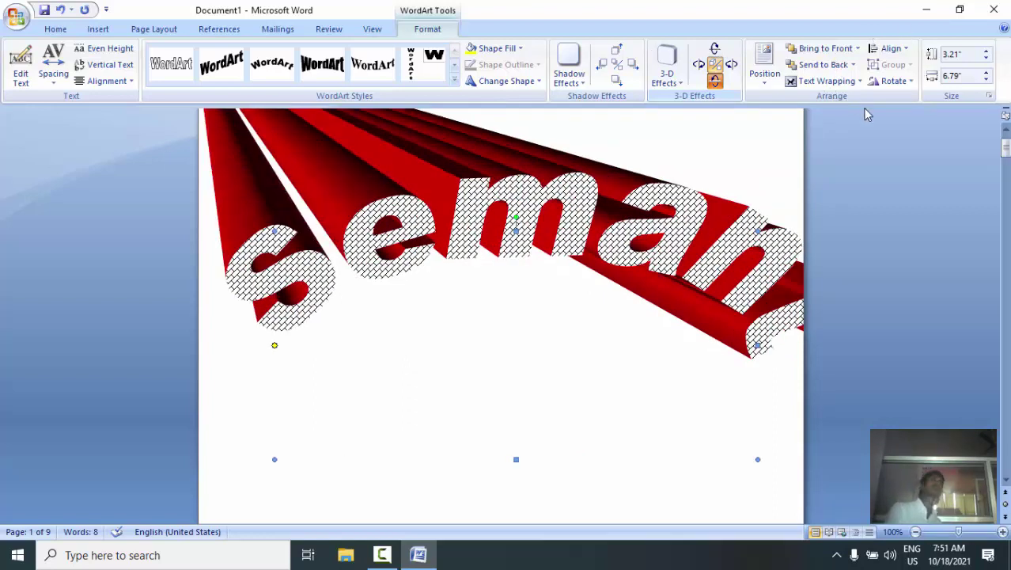
# Nudge the WordArt left and back right, then delete it from the page.
pyautogui.press('Left')
pyautogui.press('Left')
pyautogui.press('Left')
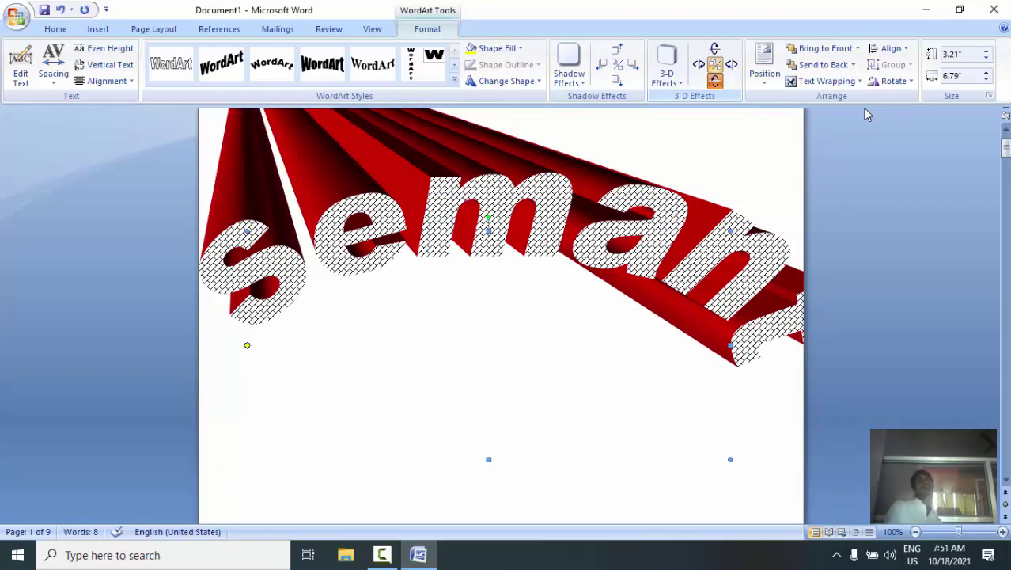
pyautogui.press('Left')
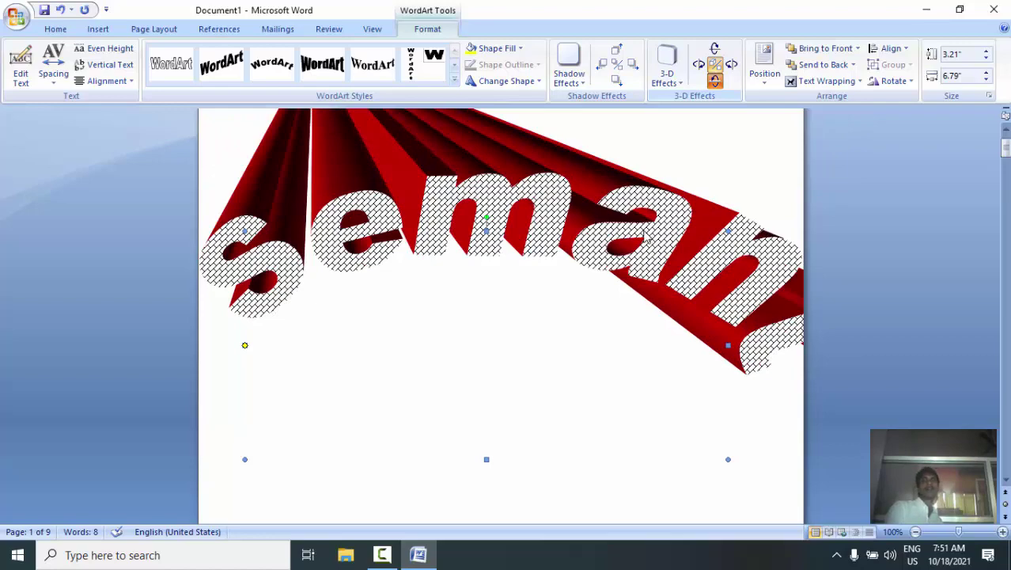
pyautogui.press('Right')
pyautogui.press('Right')
pyautogui.press('Right')
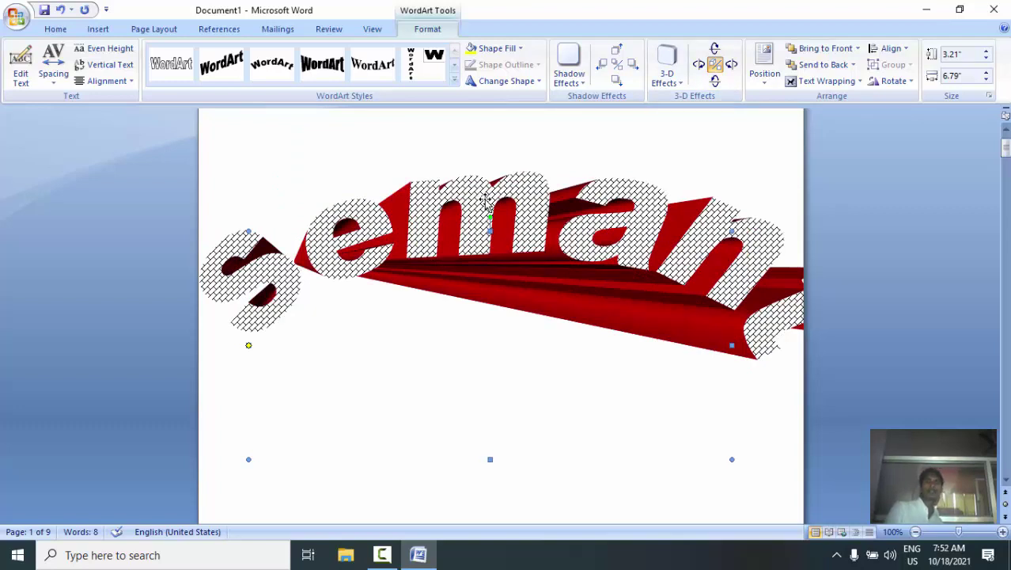
pyautogui.press('Delete')
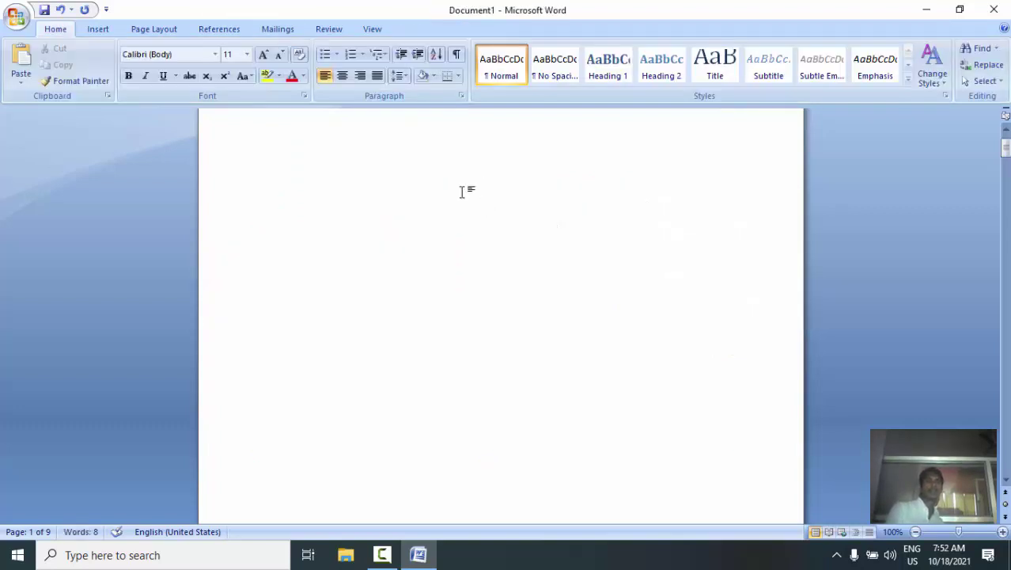
# Type a line of random letters, then start a second line with 'flwinfweifnwiefnweifnwibo'.
pyautogui.click(98, 30)
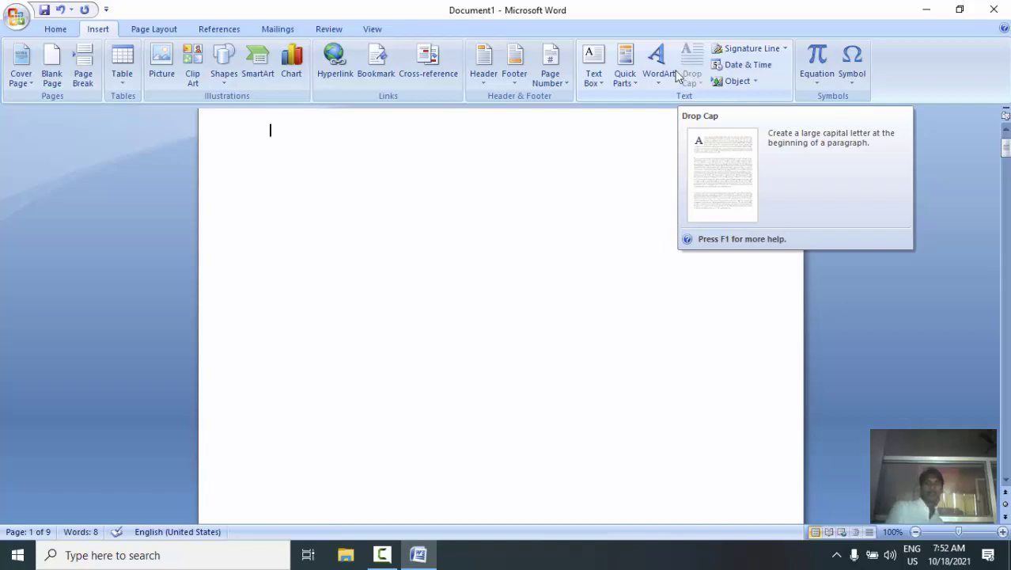
pyautogui.click(382, 554)
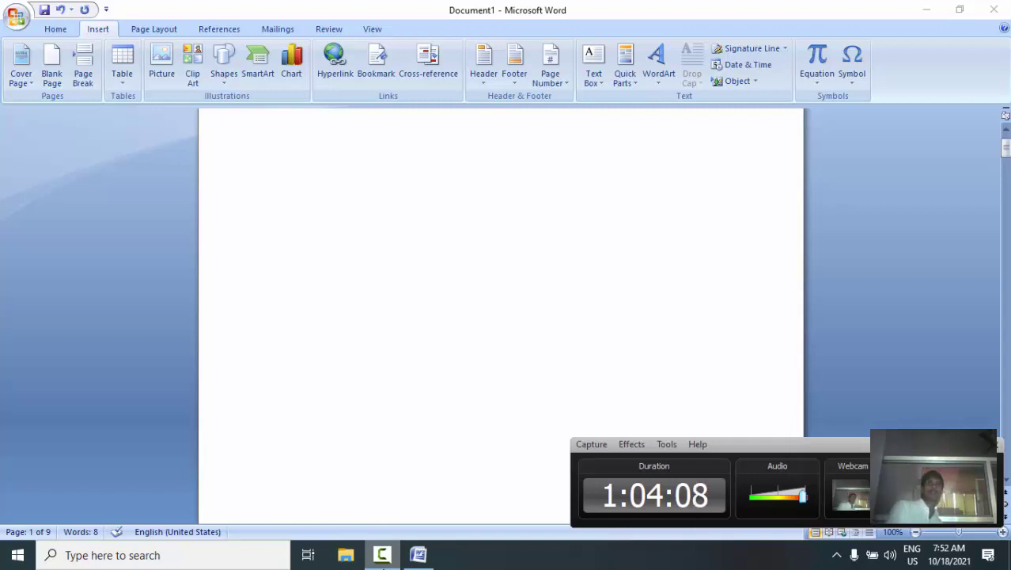
pyautogui.click(381, 554)
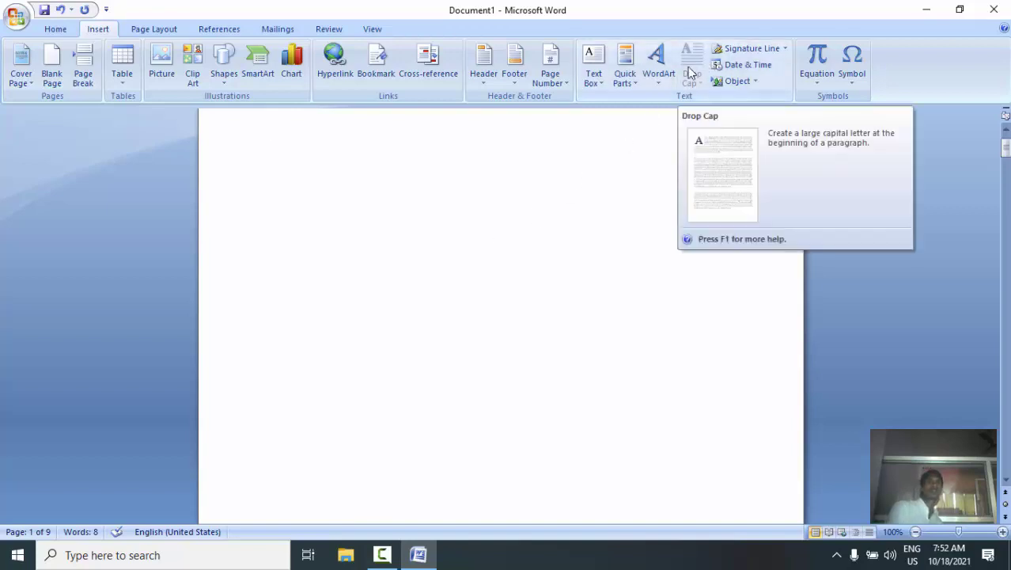
pyautogui.write('Dcytvtb')
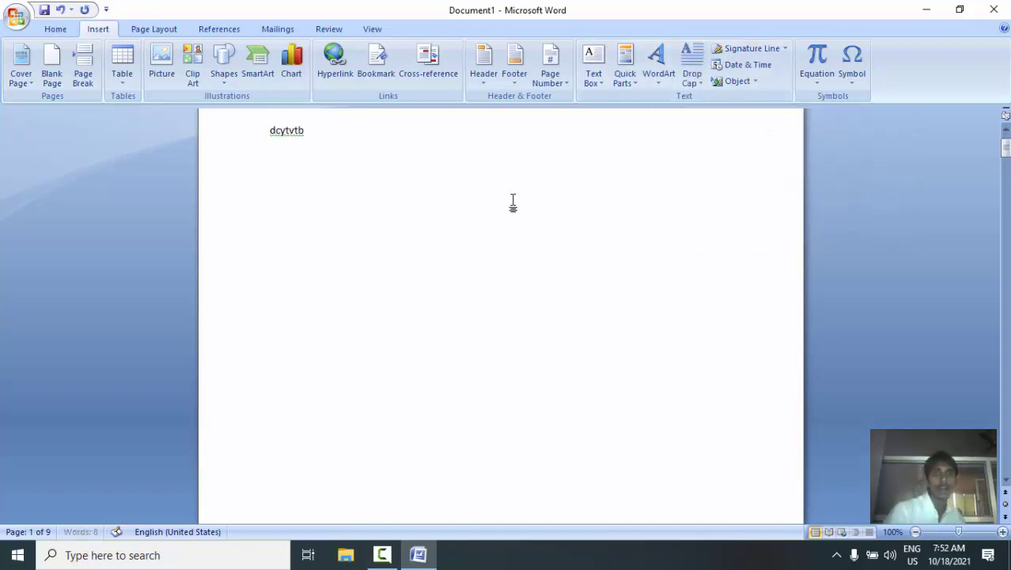
pyautogui.write('w eufh uwhfeu hwhf')
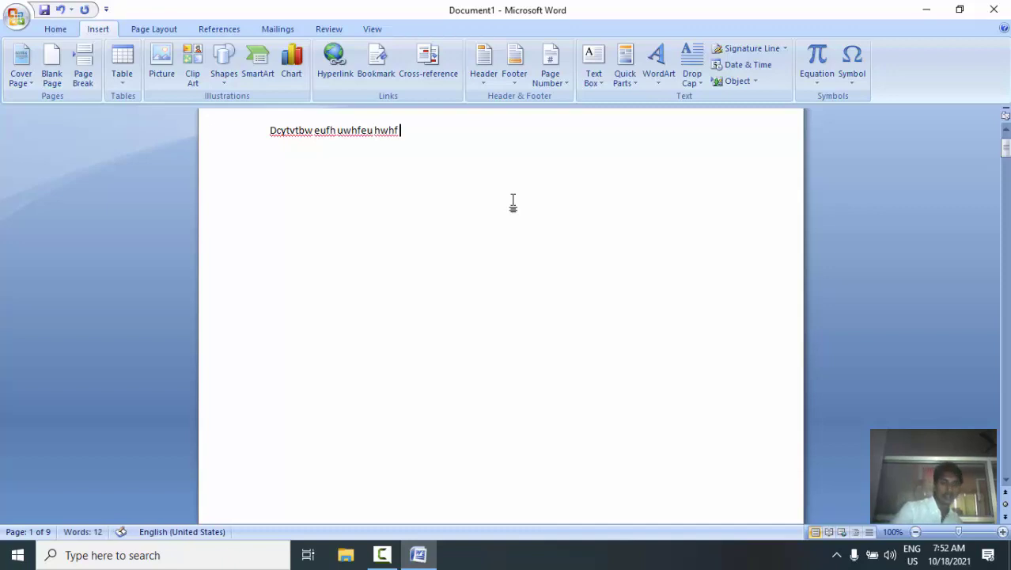
pyautogui.write(' fufuibfebfwe wf ywe')
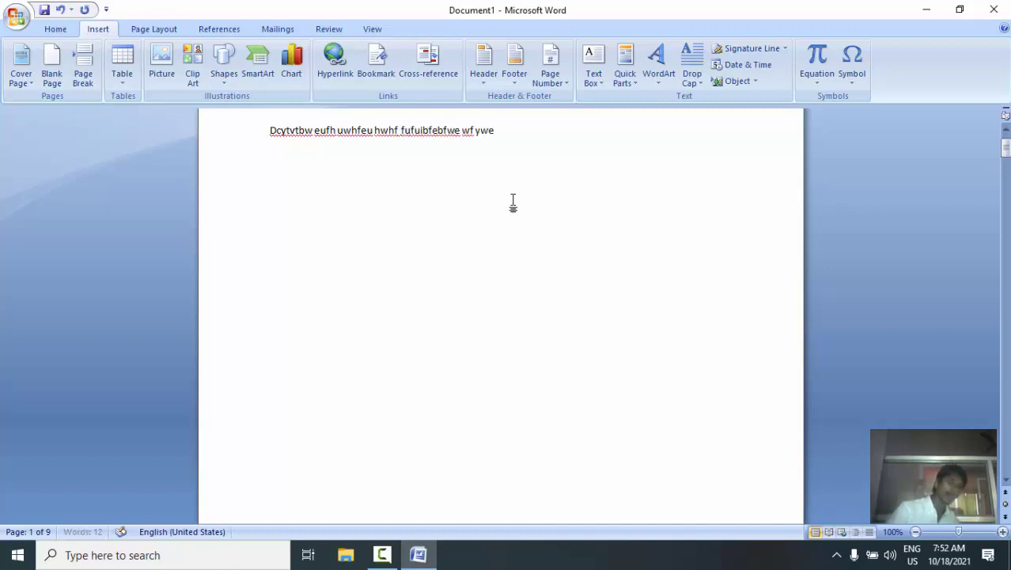
pyautogui.write('fwe few ef ef wefbewyfby')
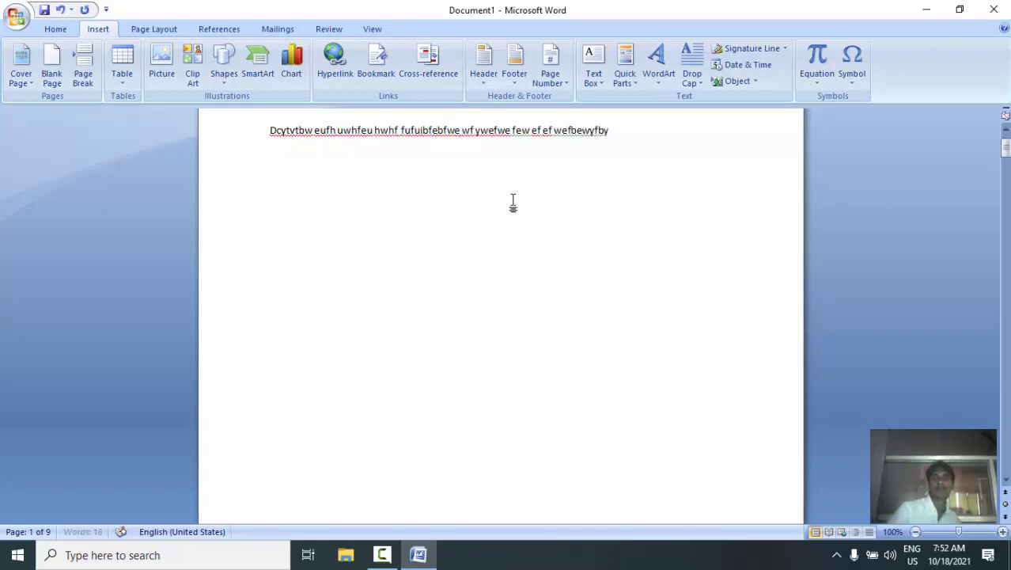
pyautogui.write(' wsnckjc')
pyautogui.press('Return')
pyautogui.write('flwi')
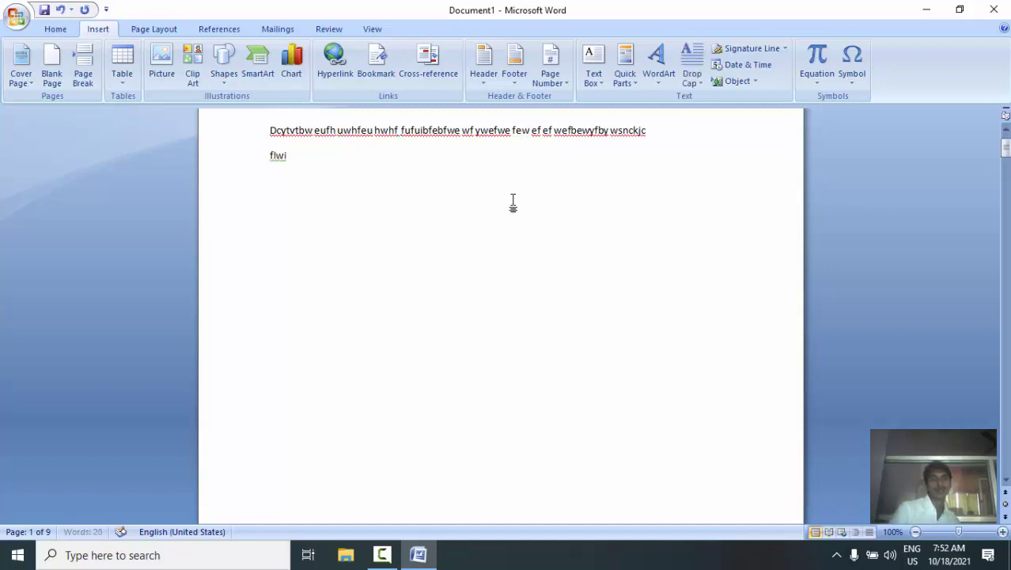
pyautogui.write('nfweifnwiefnweifnwibo')
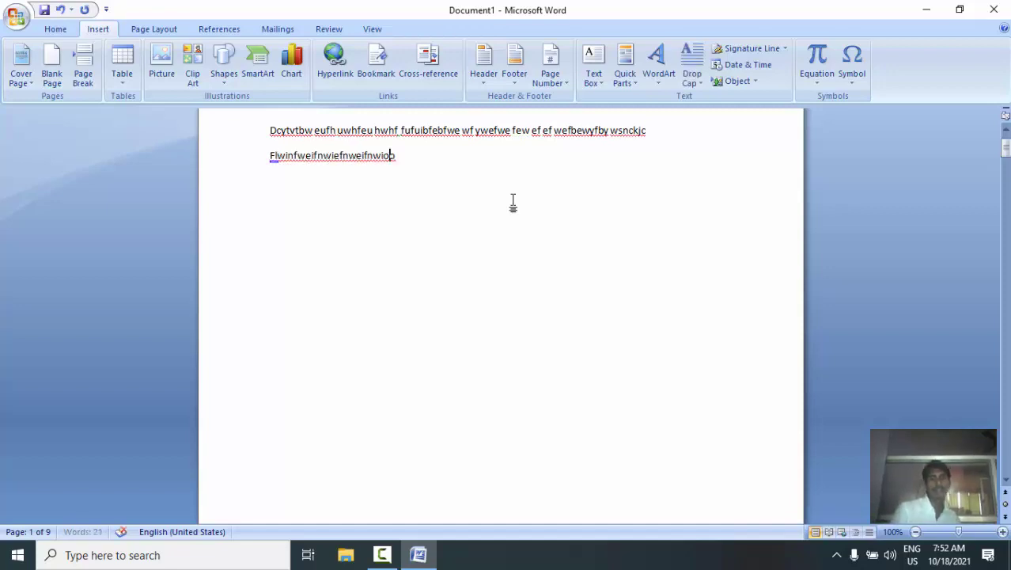
# Copy the second line's text and paste it repeatedly, with extra v's, into one long paragraph.
pyautogui.hotkey('shift', 'Home')
pyautogui.hotkey('shift', 'Right')
pyautogui.hotkey('ctrl', 'c')
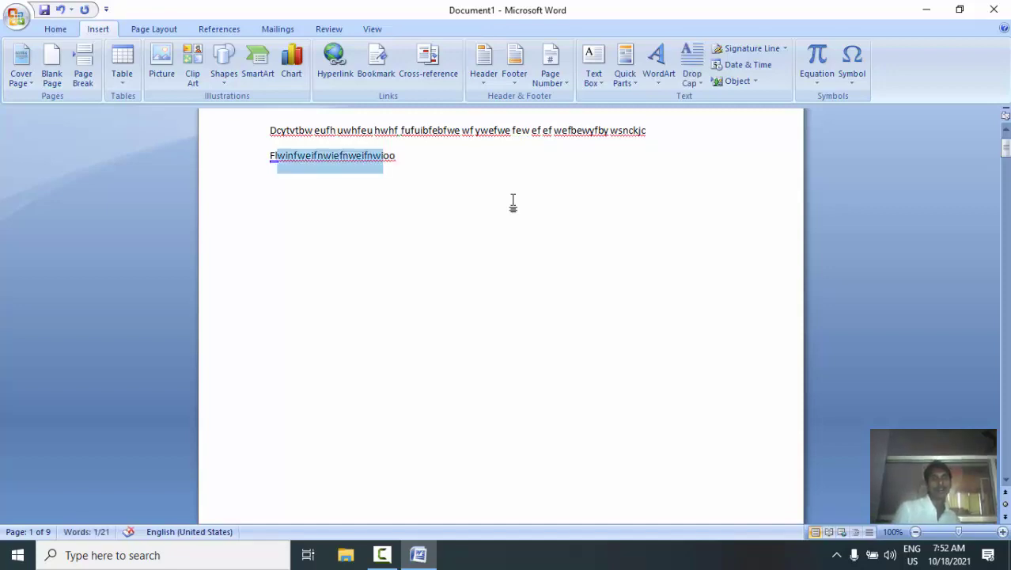
pyautogui.press('Right')
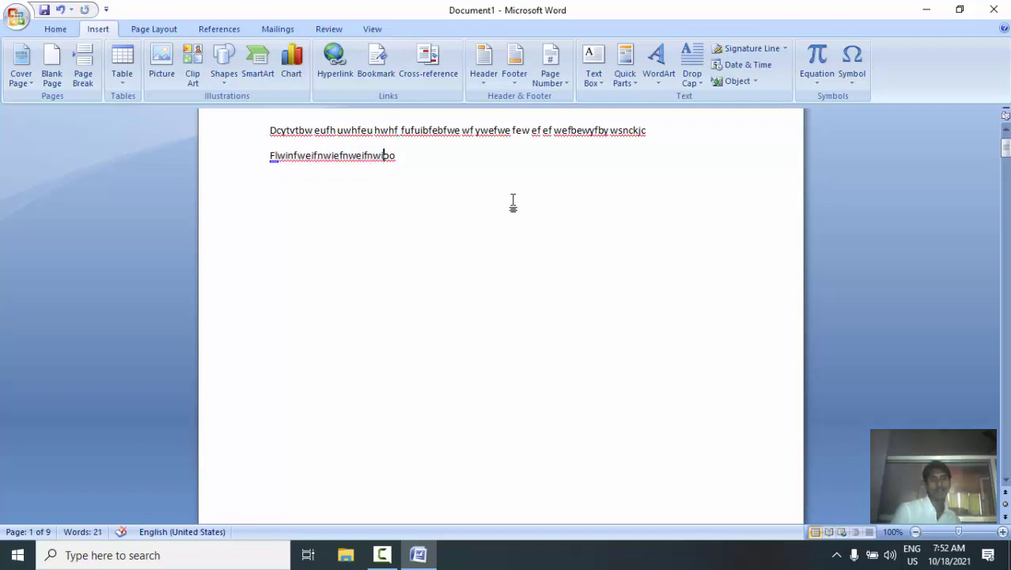
pyautogui.hotkey('ctrl', 'v')
pyautogui.hotkey('ctrl', 'v')
pyautogui.hotkey('ctrl', 'v')
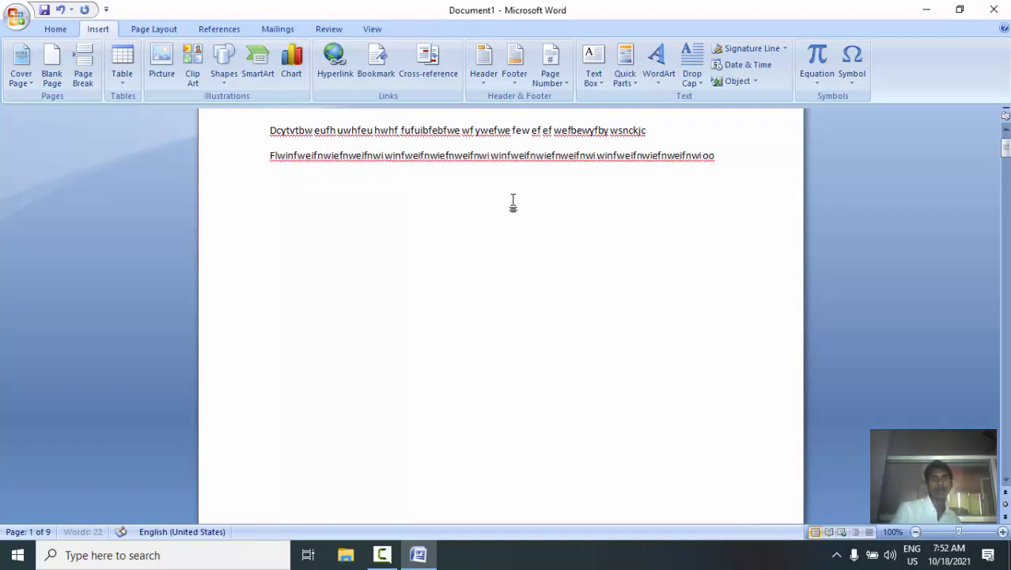
pyautogui.hotkey('ctrl', 'v')
pyautogui.write('v')
pyautogui.hotkey('ctrl', 'v')
pyautogui.hotkey('ctrl', 'v')
pyautogui.hotkey('ctrl', 'v')
pyautogui.hotkey('ctrl', 'v')
pyautogui.hotkey('ctrl', 'v')
pyautogui.hotkey('ctrl', 'v')
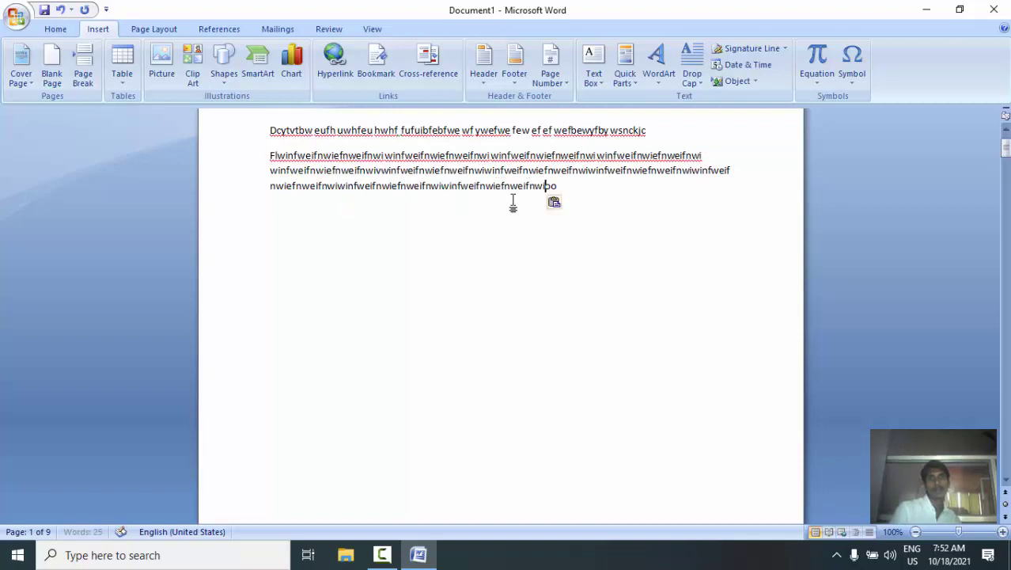
pyautogui.write('v')
pyautogui.write('vwinfweifnwiefnweifnwi')
pyautogui.write('v v')
pyautogui.write('winfweifnwiefnweifnwi winfweifnwiefnweifnwi')
pyautogui.write('winfweifnwiefnweifnwi winfweifnwiefnweifnwi')
pyautogui.write('vv vv')
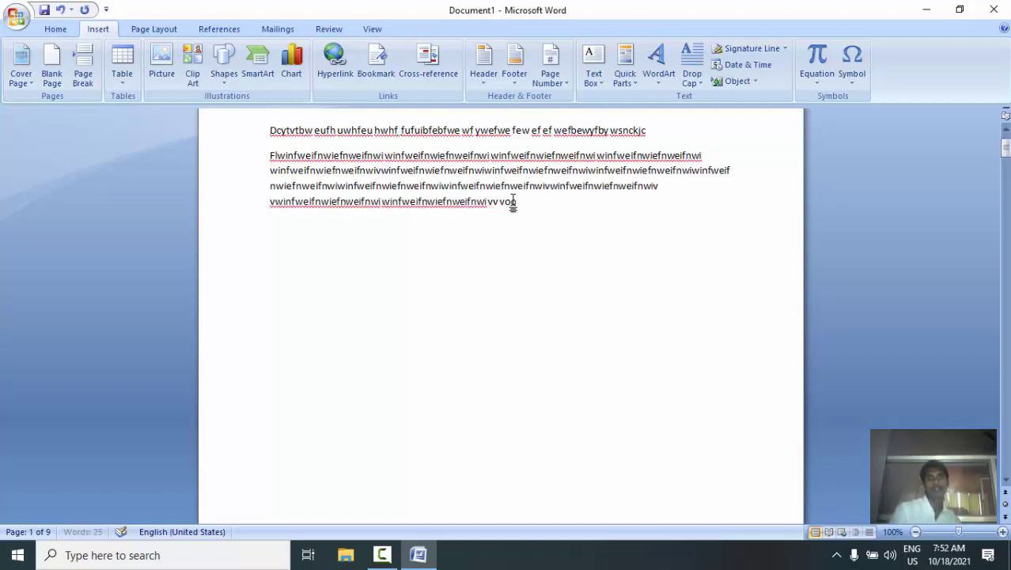
pyautogui.hotkey('ctrl', 'v')
pyautogui.hotkey('ctrl', 'v')
pyautogui.write('v v')
pyautogui.write('vwinfweifnwiefnweifnwi')
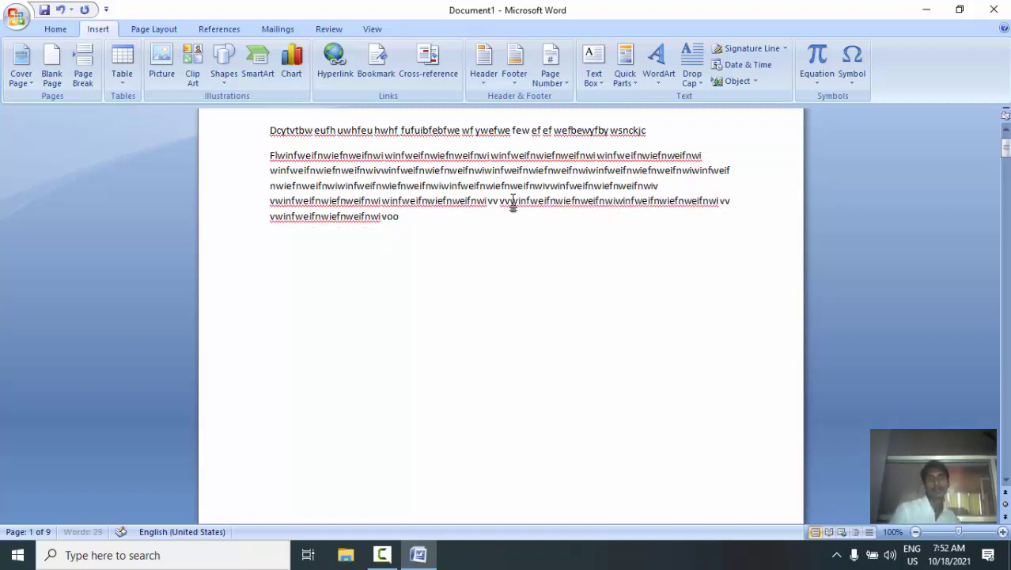
pyautogui.write('v')
pyautogui.hotkey('ctrl', 'v')
pyautogui.write('v vv')
pyautogui.hotkey('ctrl', 'v')
pyautogui.write('vv')
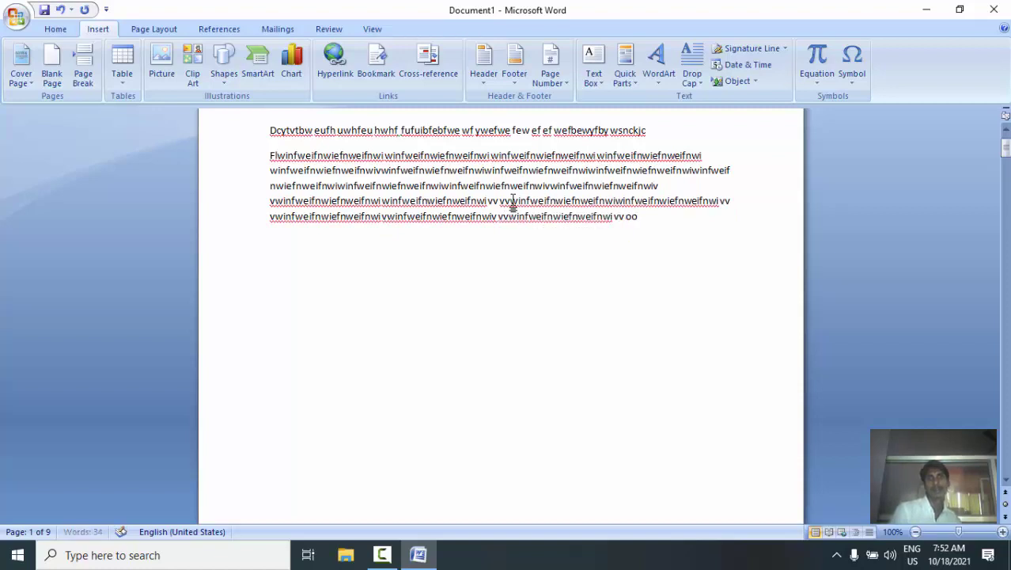
pyautogui.hotkey('ctrl', 'v')
pyautogui.write('vv v')
pyautogui.write('winfweifnwiefnweifnwiv')
pyautogui.write('vv')
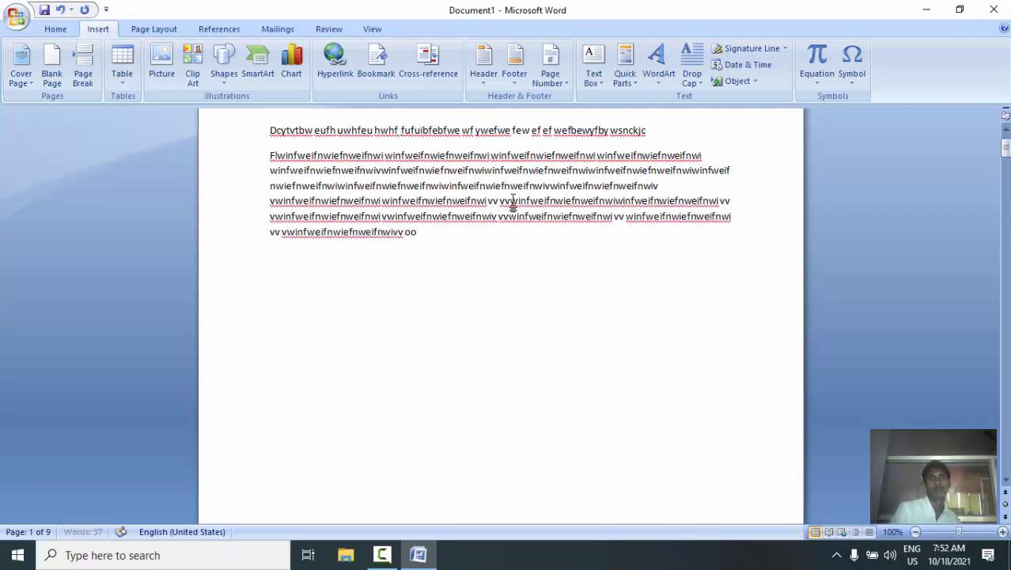
pyautogui.hotkey('ctrl', 'v')
pyautogui.hotkey('ctrl', 'v')
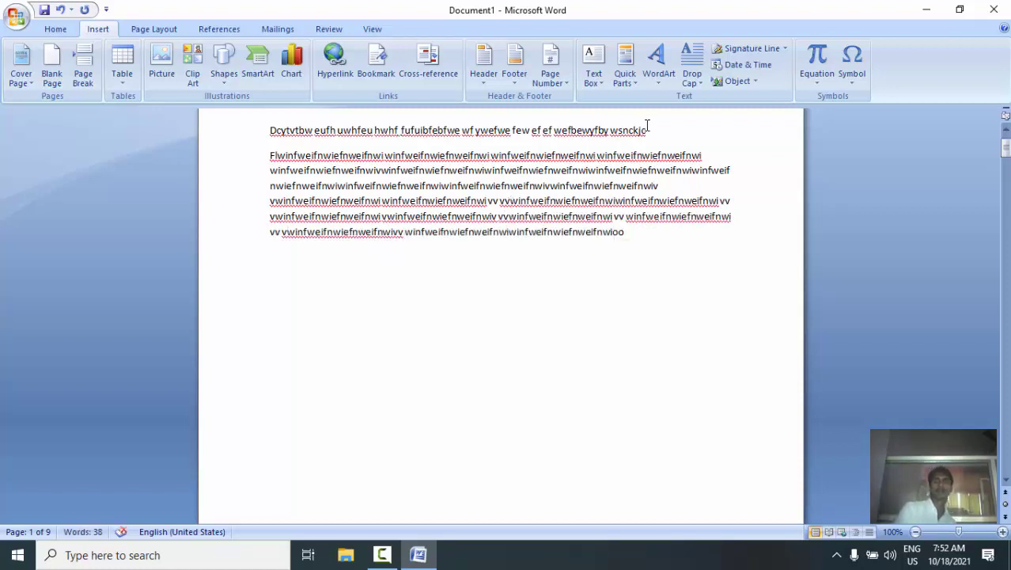
# Select the first typed line and delete it.
pyautogui.moveTo(651, 128); pyautogui.dragTo(262, 117)
pyautogui.press('Delete')
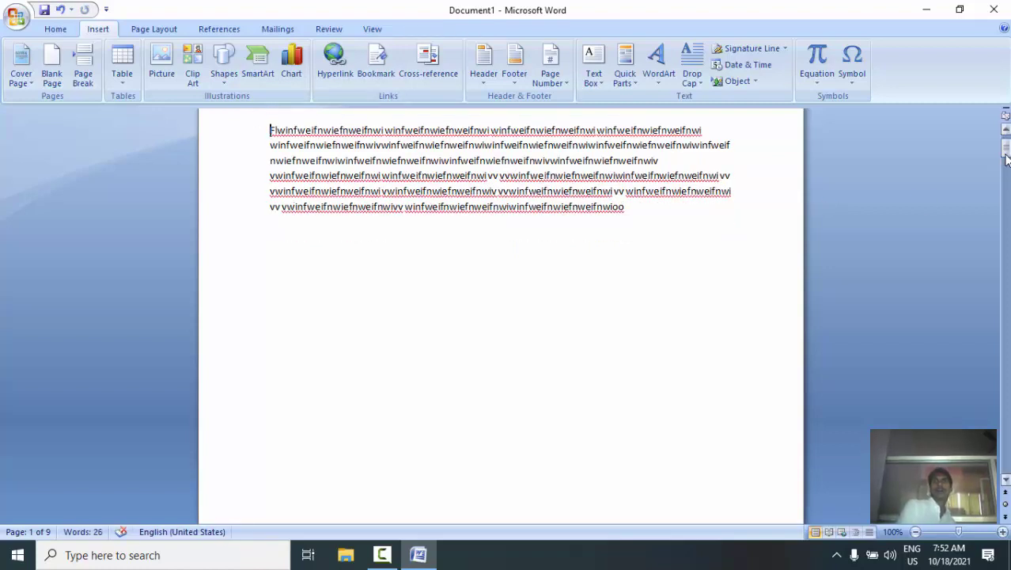
pyautogui.moveTo(1005, 150); pyautogui.dragTo(1001, 138)
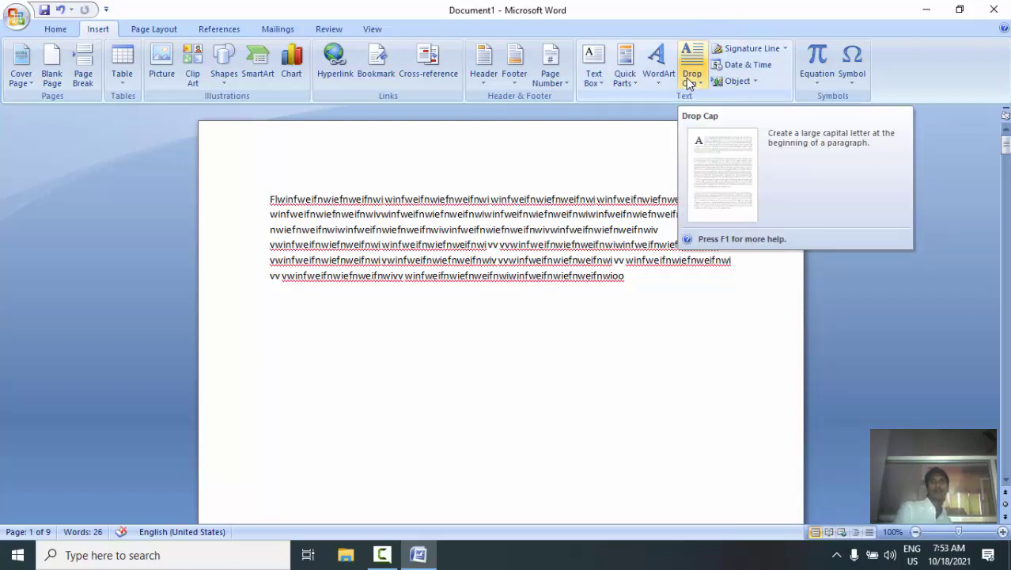
# Open the Drop Cap menu, close it without choosing, then reopen it.
pyautogui.click(690, 84)
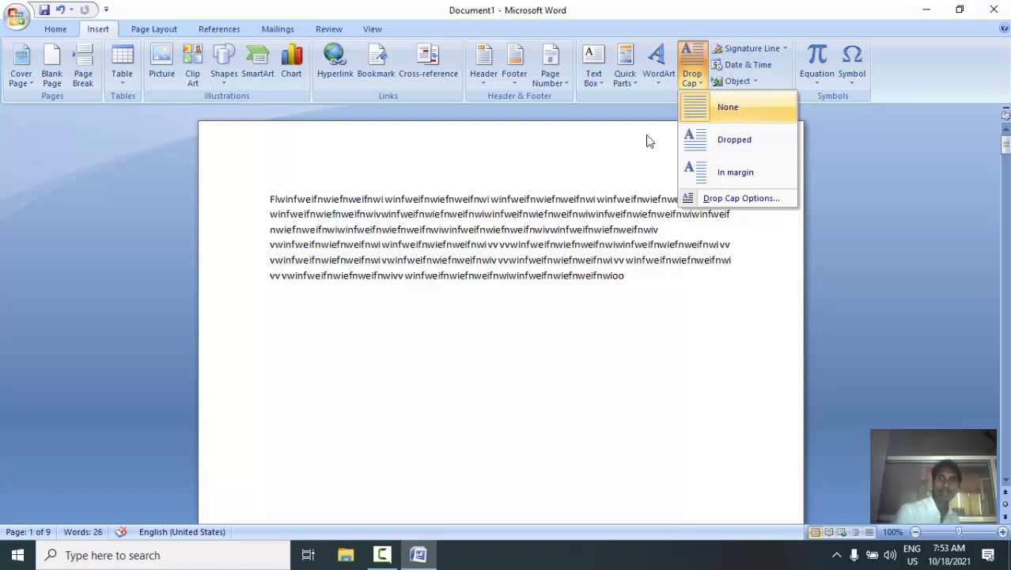
pyautogui.click(535, 233)
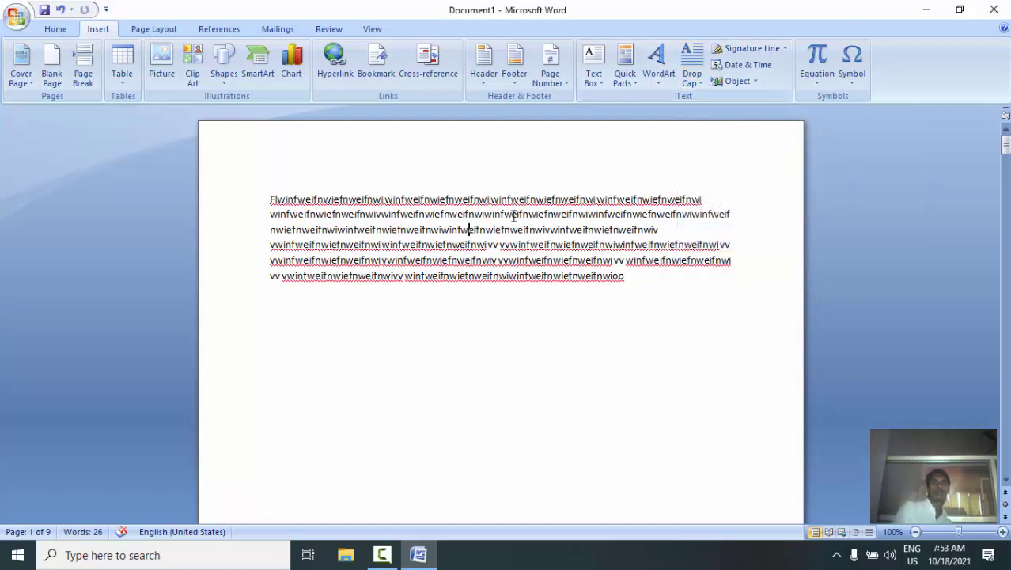
pyautogui.click(688, 82)
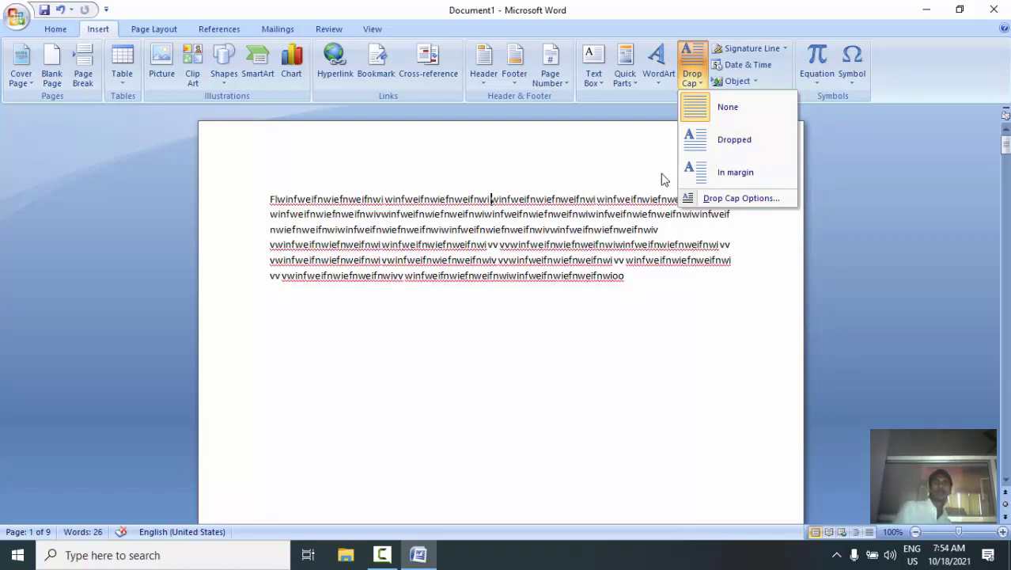
# Make F a dropped capital, then set it In margin, 5 lines, 0.1" from text.
pyautogui.click(723, 140)
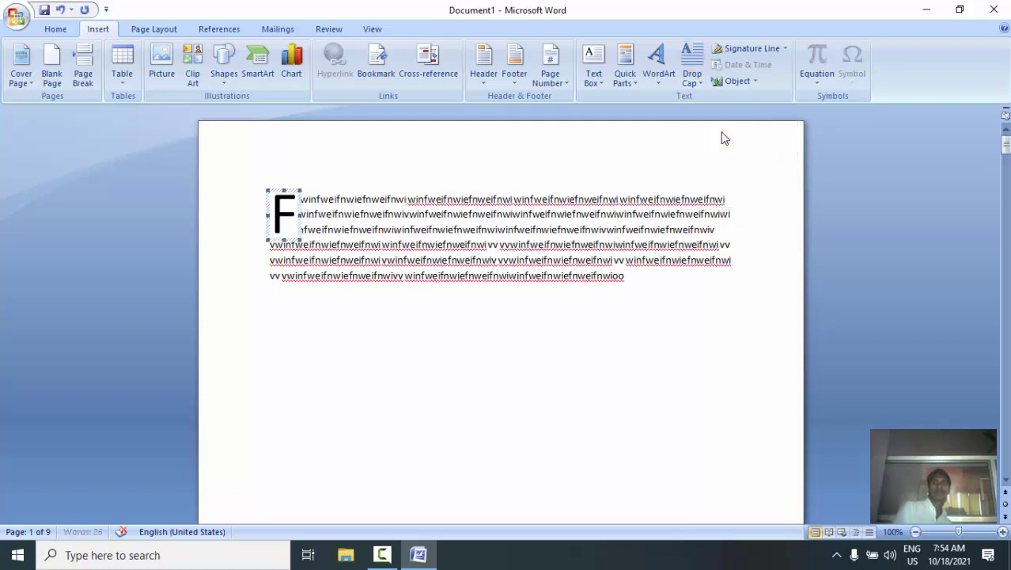
pyautogui.click(363, 228)
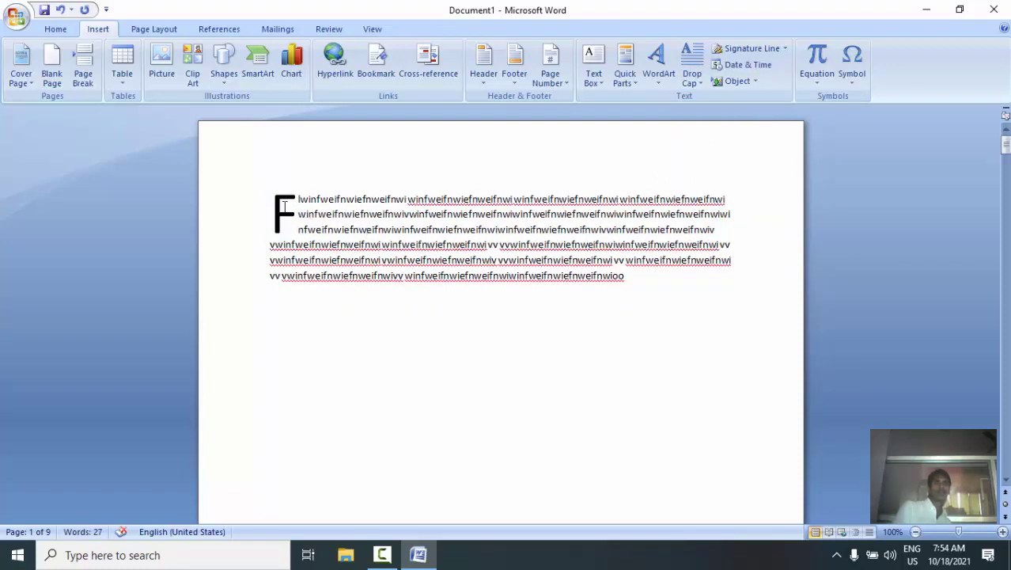
pyautogui.click(692, 76)
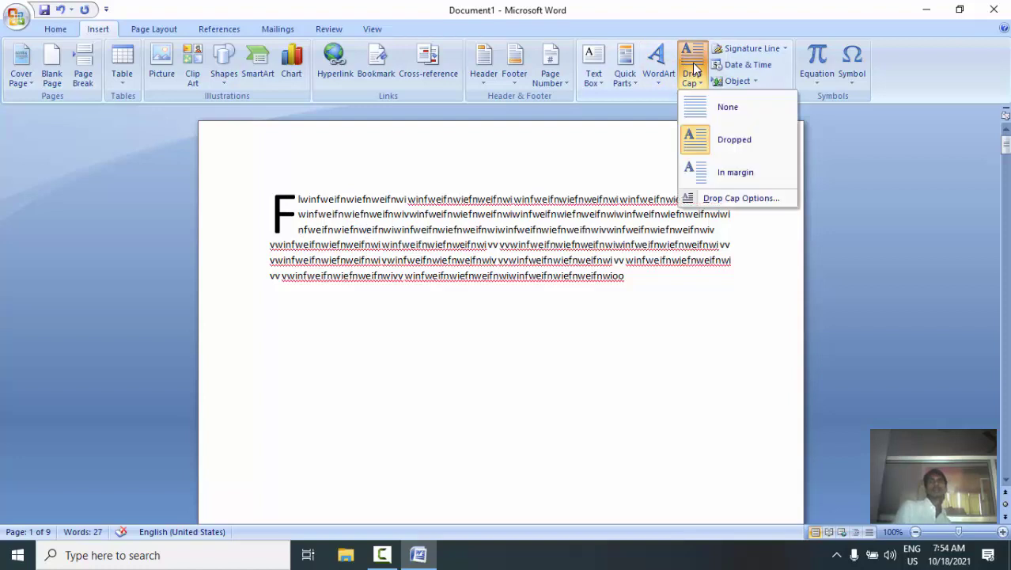
pyautogui.click(730, 200)
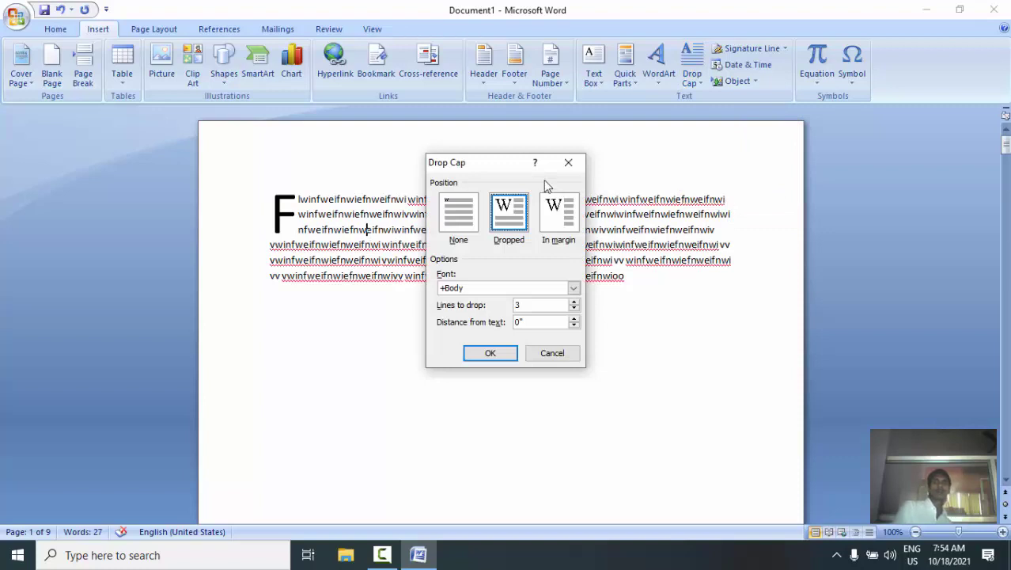
pyautogui.click(471, 222)
pyautogui.click(516, 224)
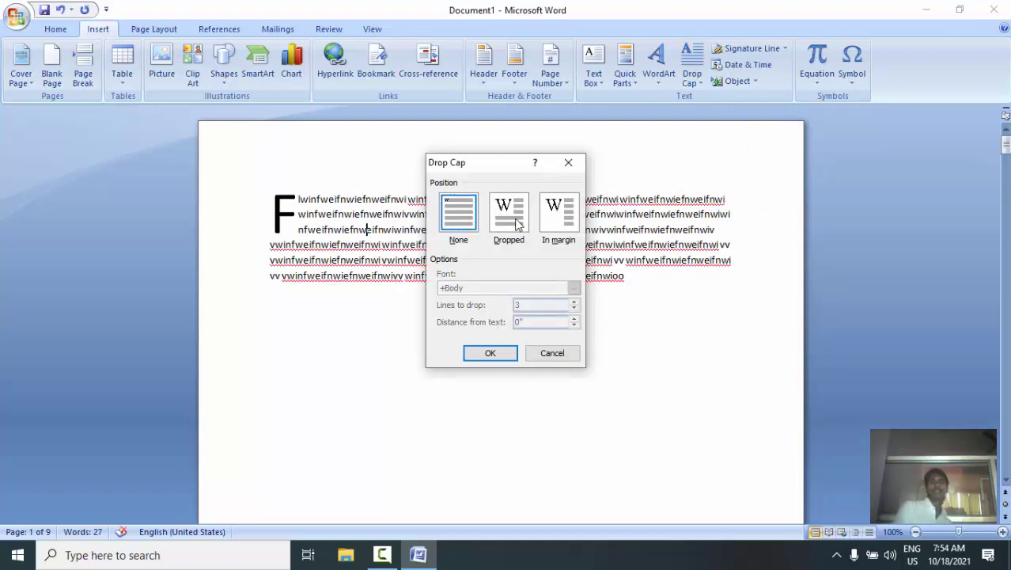
pyautogui.click(553, 225)
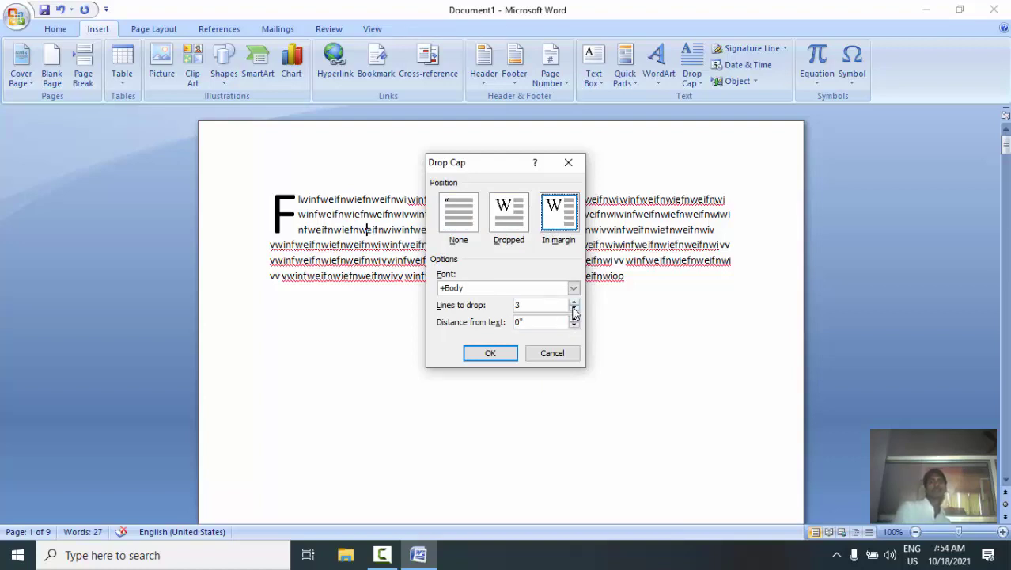
pyautogui.click(573, 304)
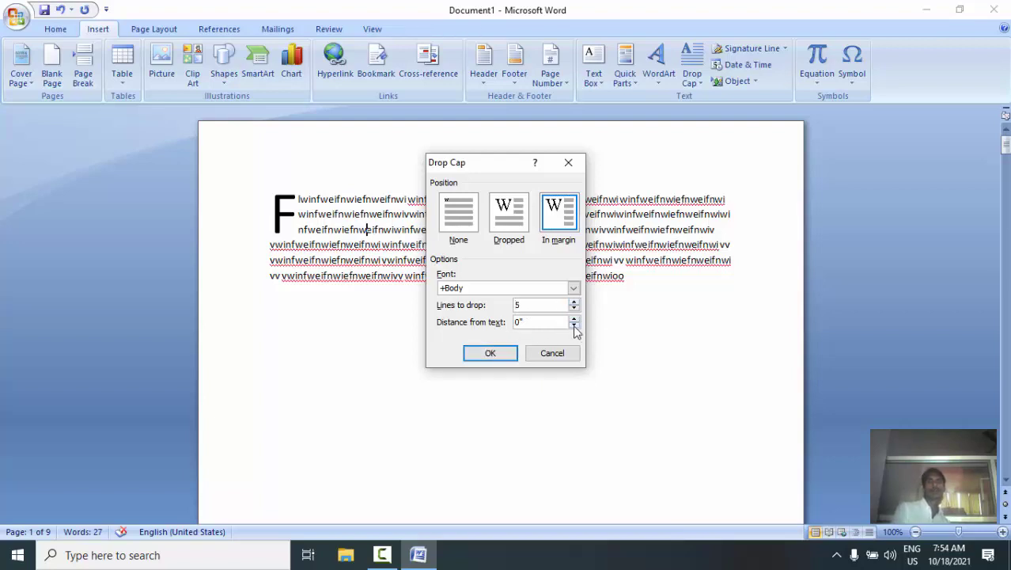
pyautogui.click(575, 319)
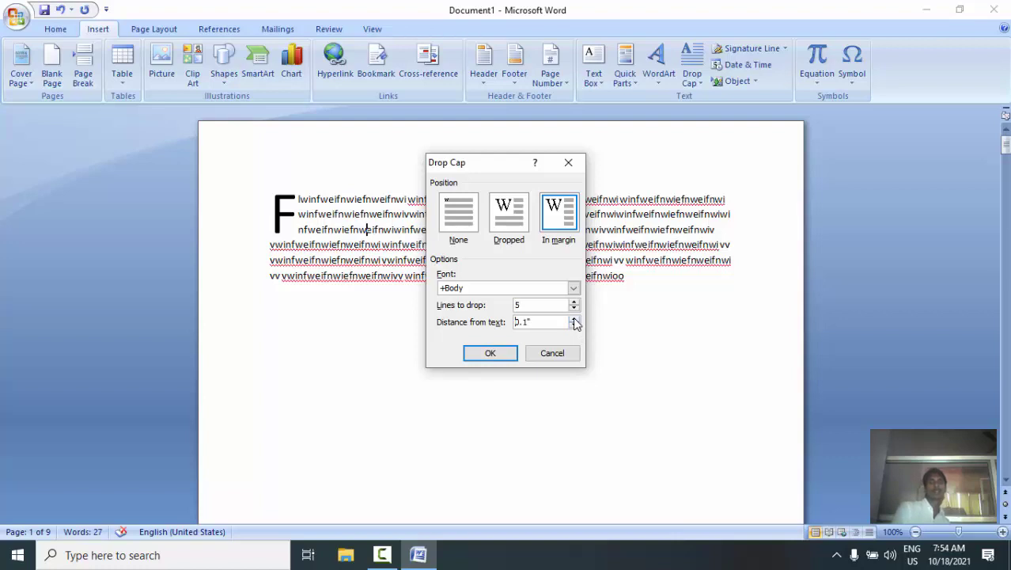
pyautogui.click(505, 352)
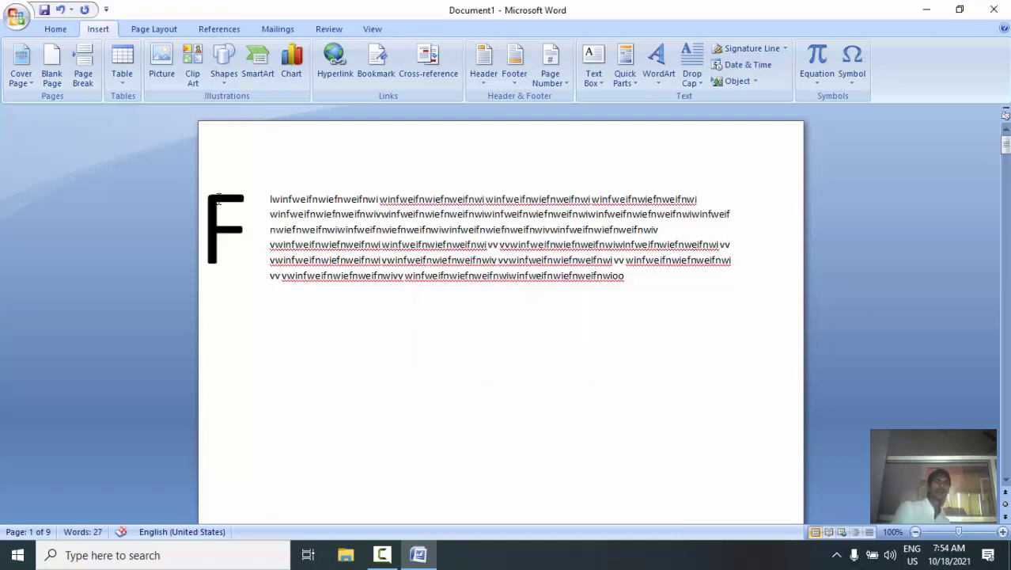
pyautogui.click(219, 204)
# Reduce the drop cap's Lines to drop to 4 in Drop Cap Options.
pyautogui.click(323, 328)
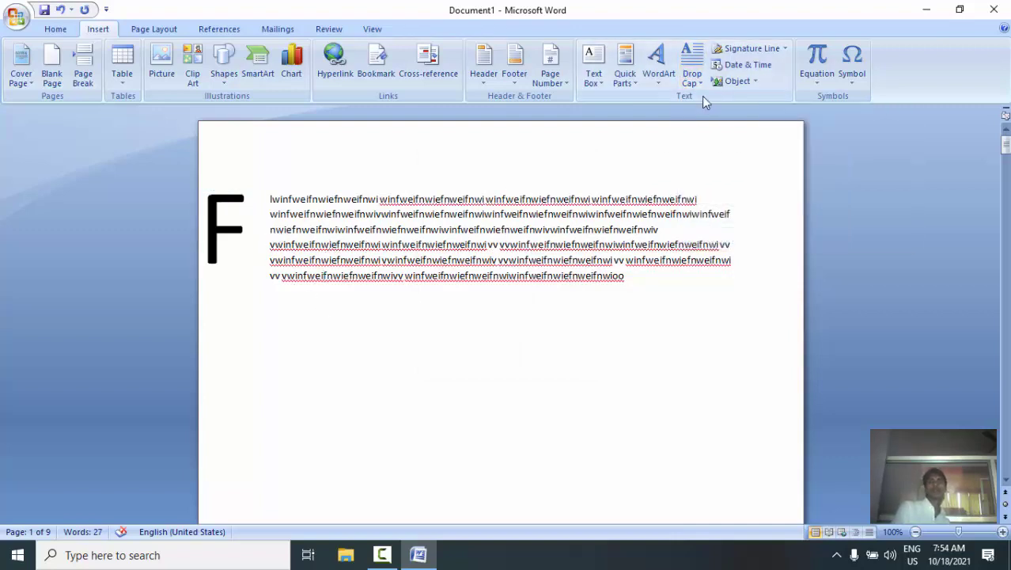
pyautogui.click(692, 75)
pyautogui.click(722, 199)
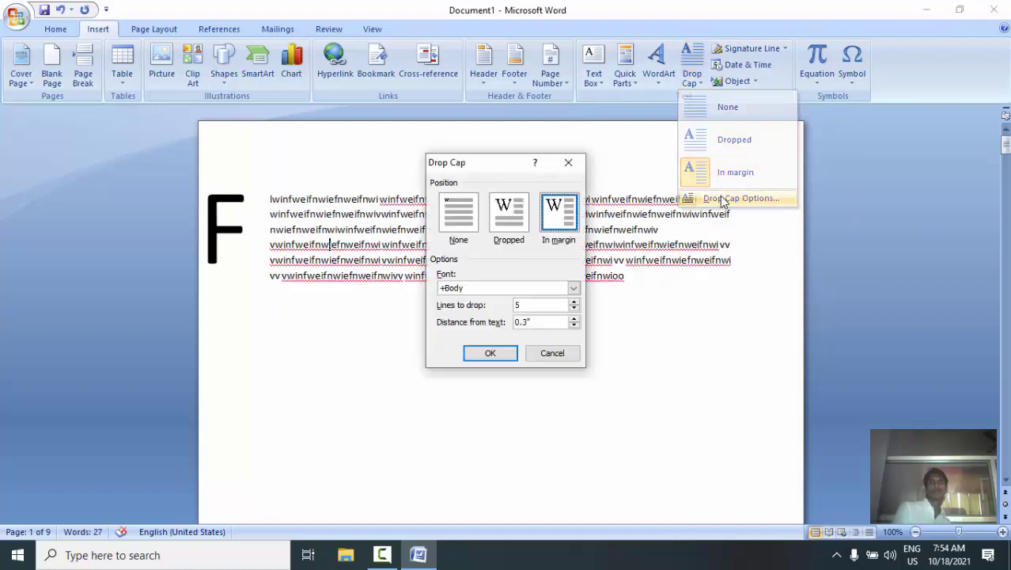
pyautogui.click(574, 310)
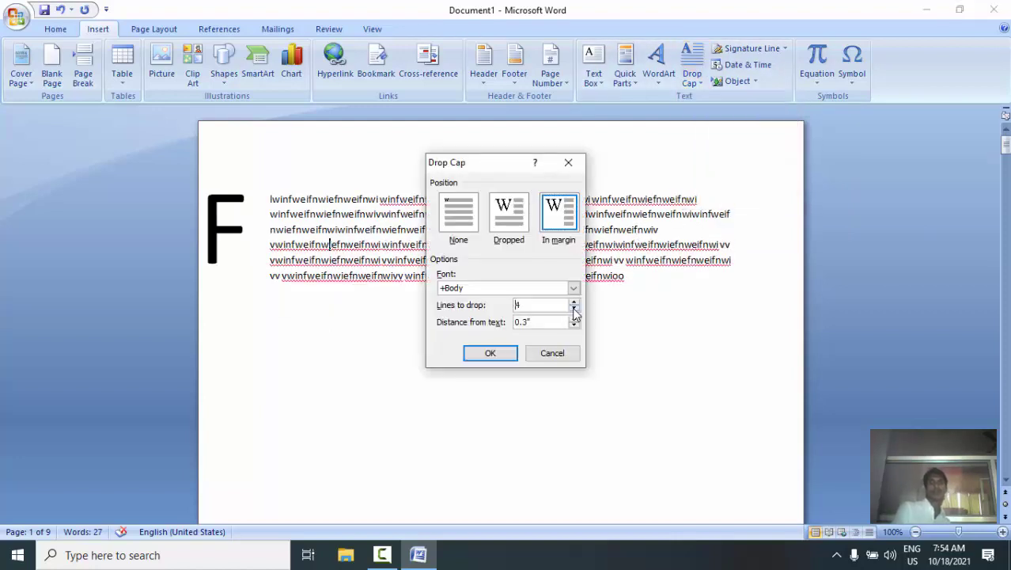
pyautogui.click(499, 360)
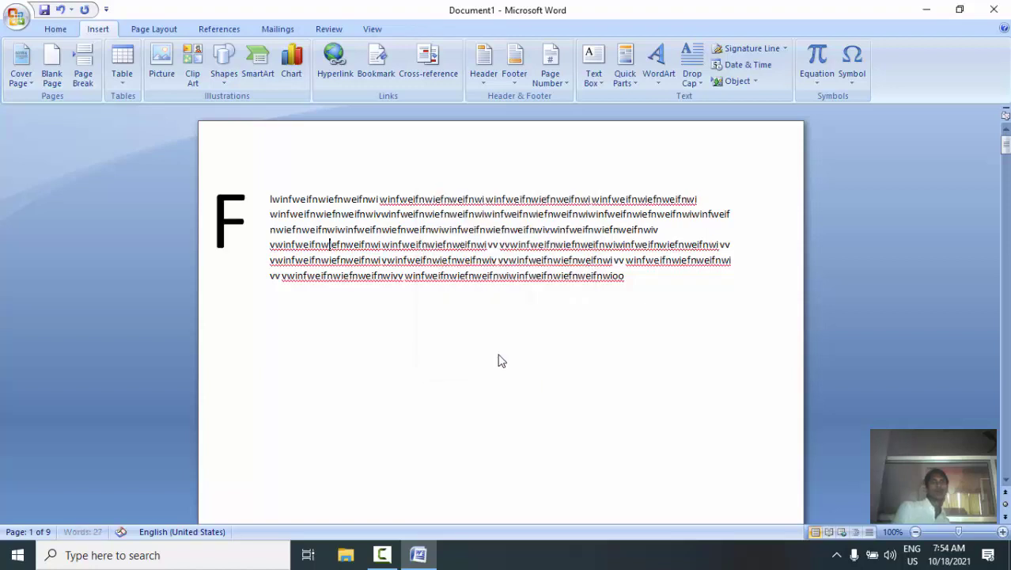
# Set the drop cap's distance from text to 0.3".
pyautogui.click(691, 73)
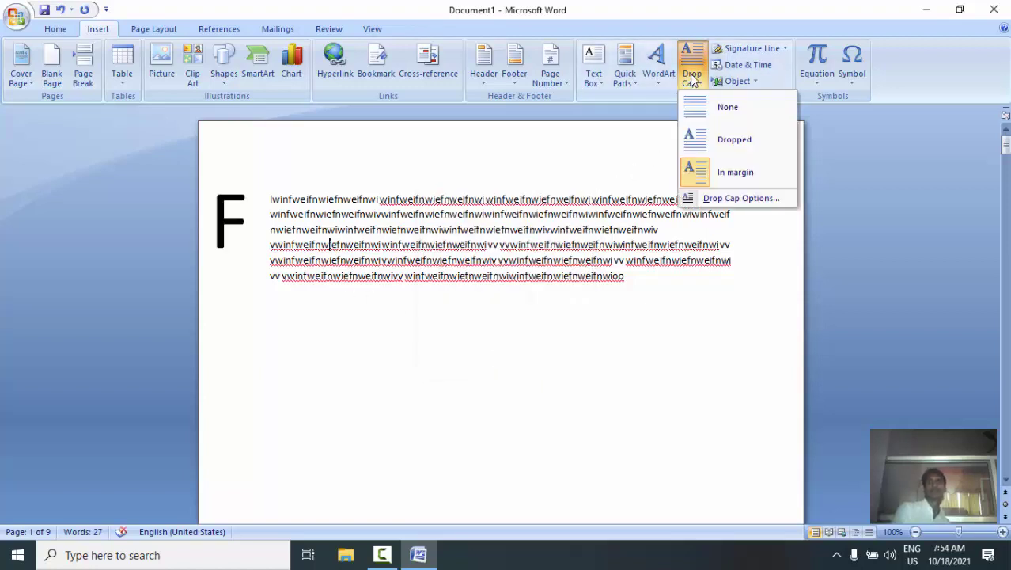
pyautogui.click(716, 199)
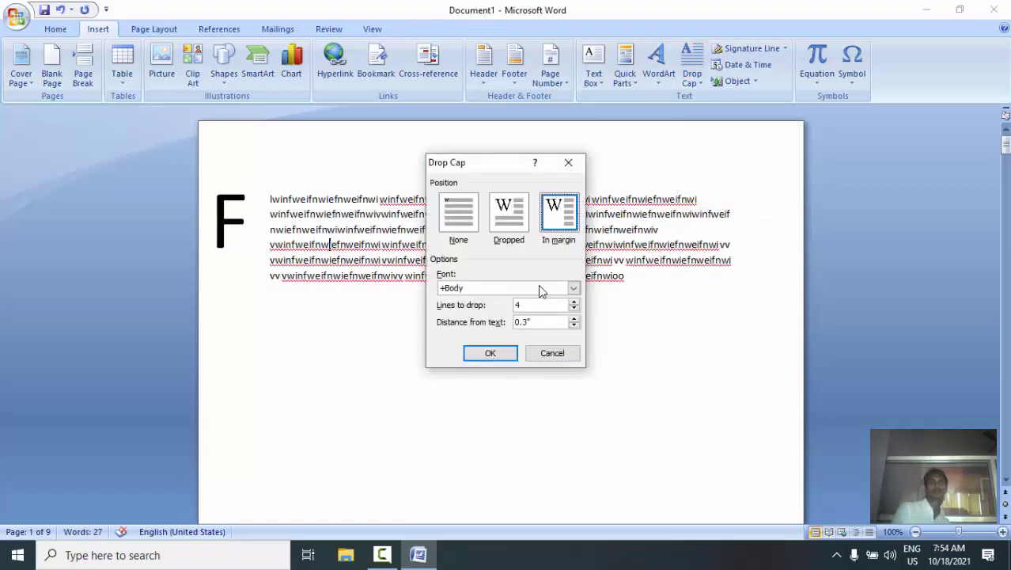
pyautogui.click(573, 325)
pyautogui.click(468, 357)
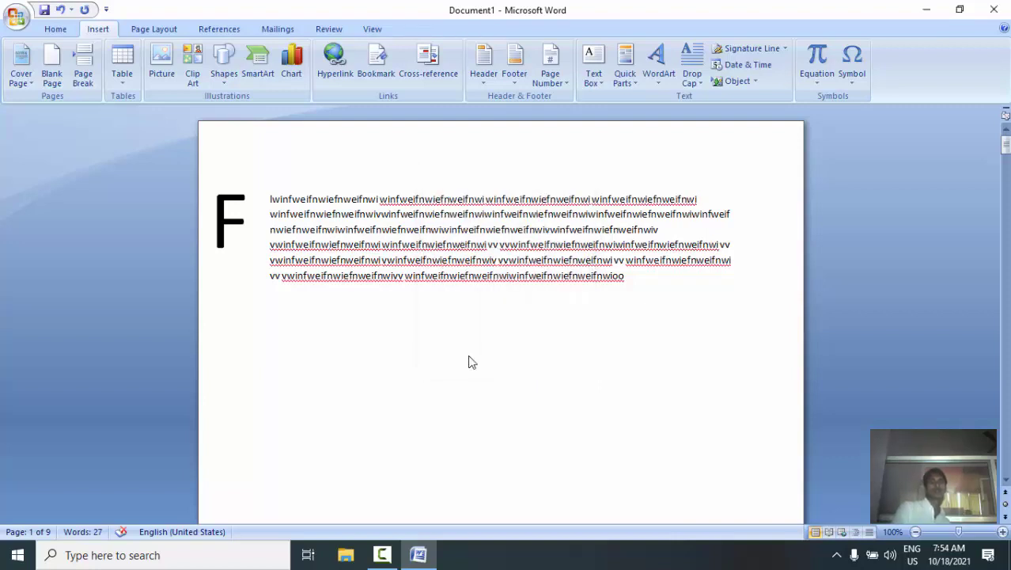
# Return the F to a Dropped drop cap inside the text, then delete all the text.
pyautogui.click(698, 73)
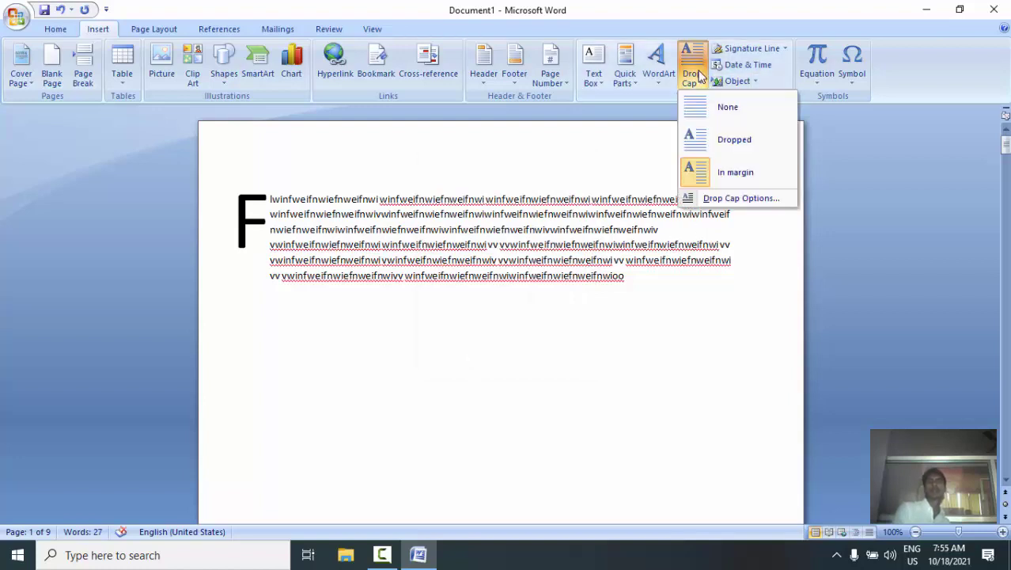
pyautogui.click(732, 139)
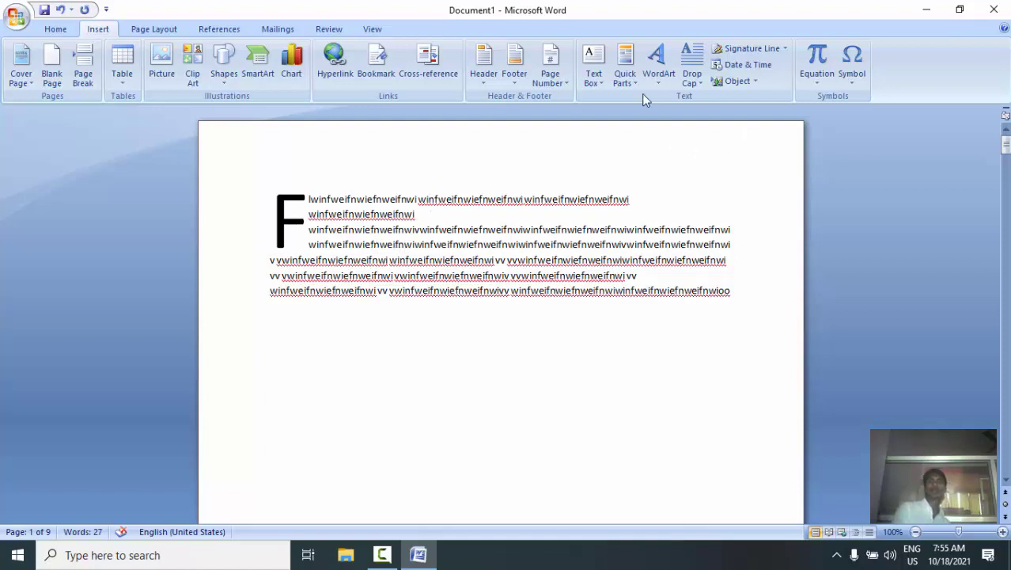
pyautogui.click(693, 71)
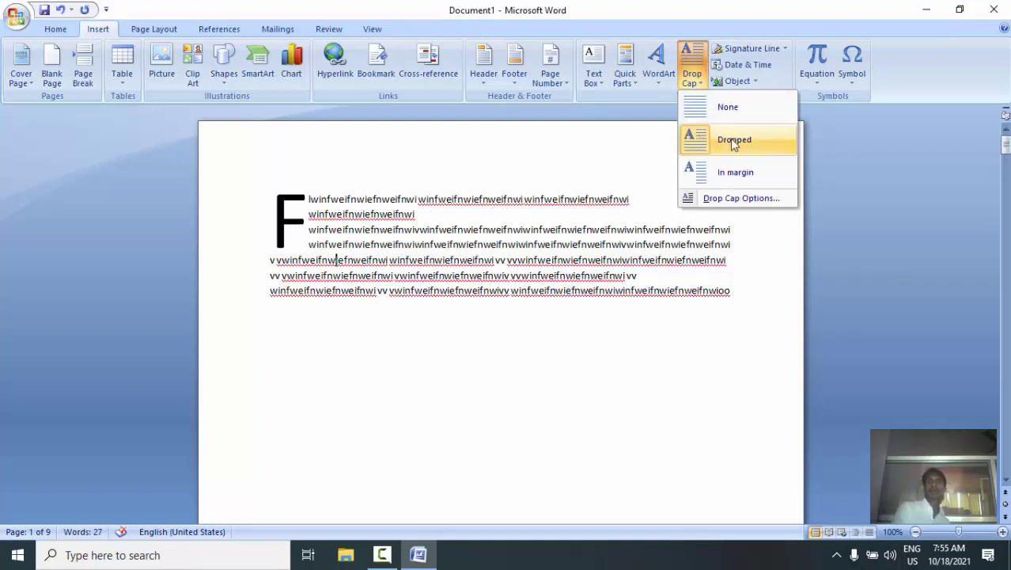
pyautogui.click(740, 199)
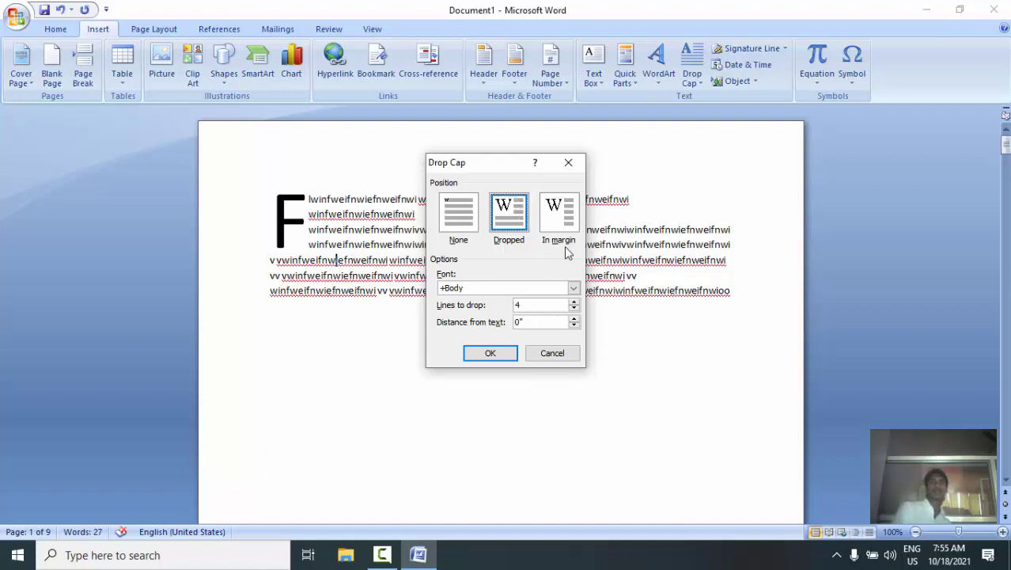
pyautogui.click(564, 219)
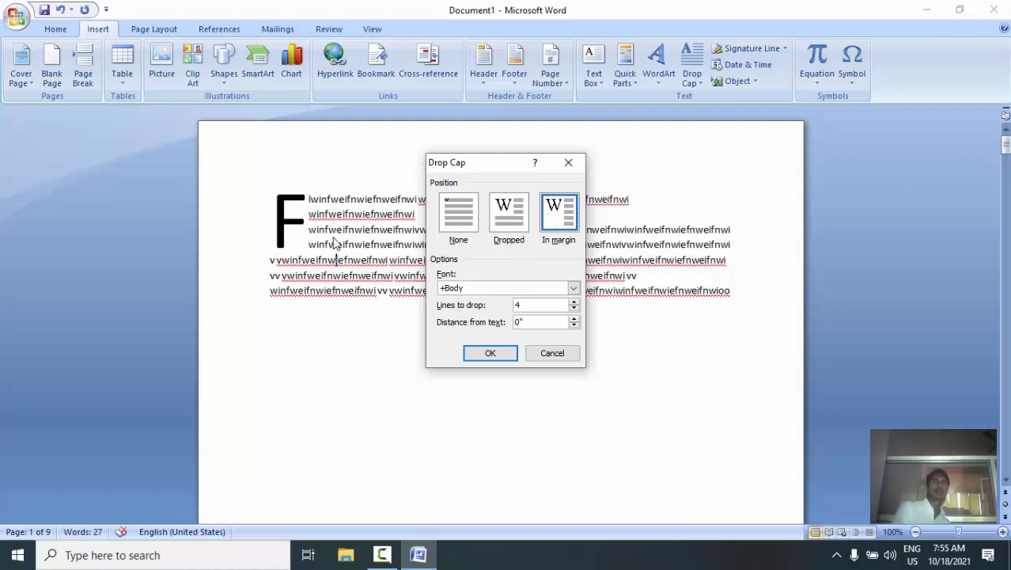
pyautogui.click(509, 212)
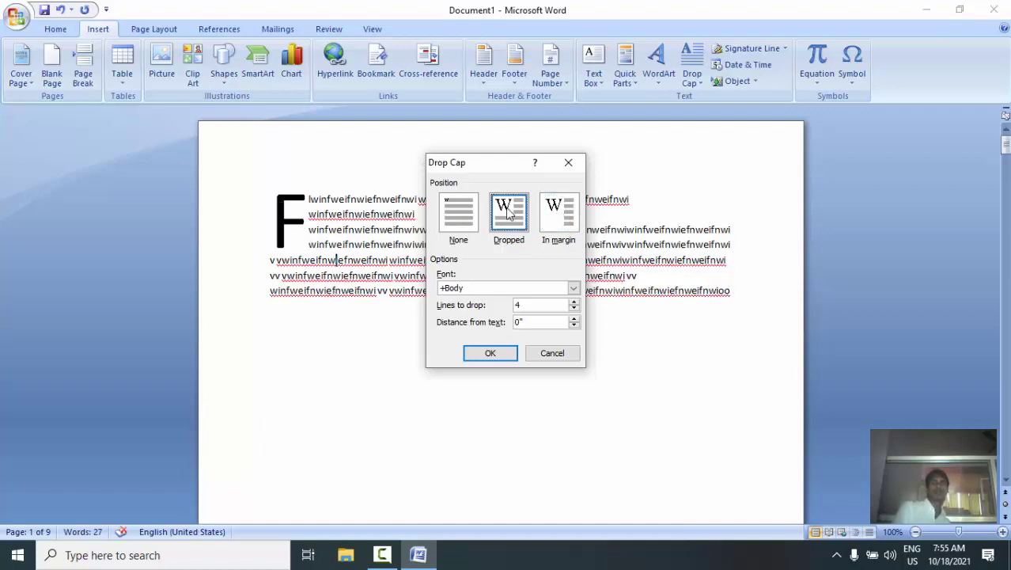
pyautogui.click(501, 355)
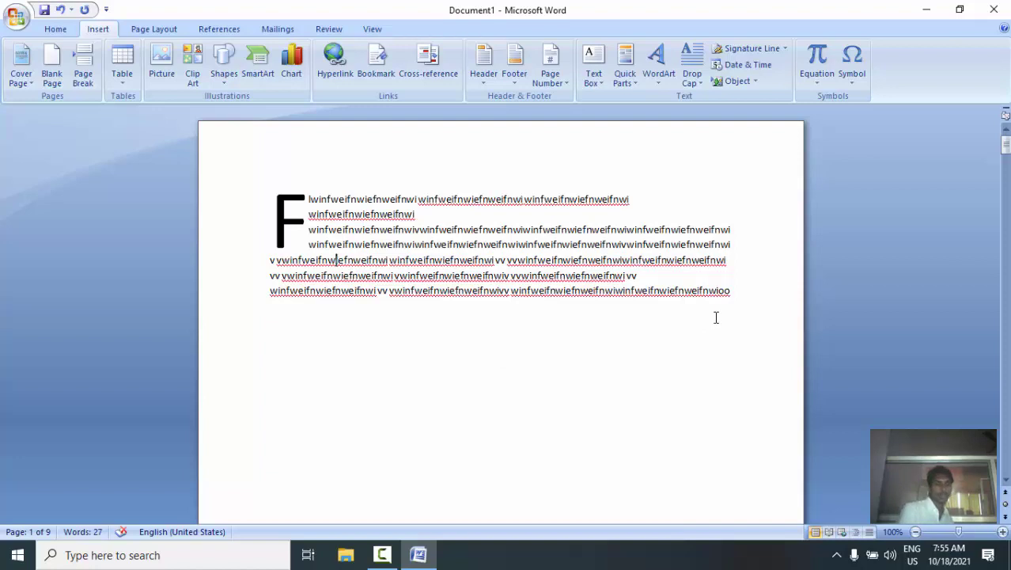
pyautogui.hotkey('ctrl', 'a')
pyautogui.press('Delete')
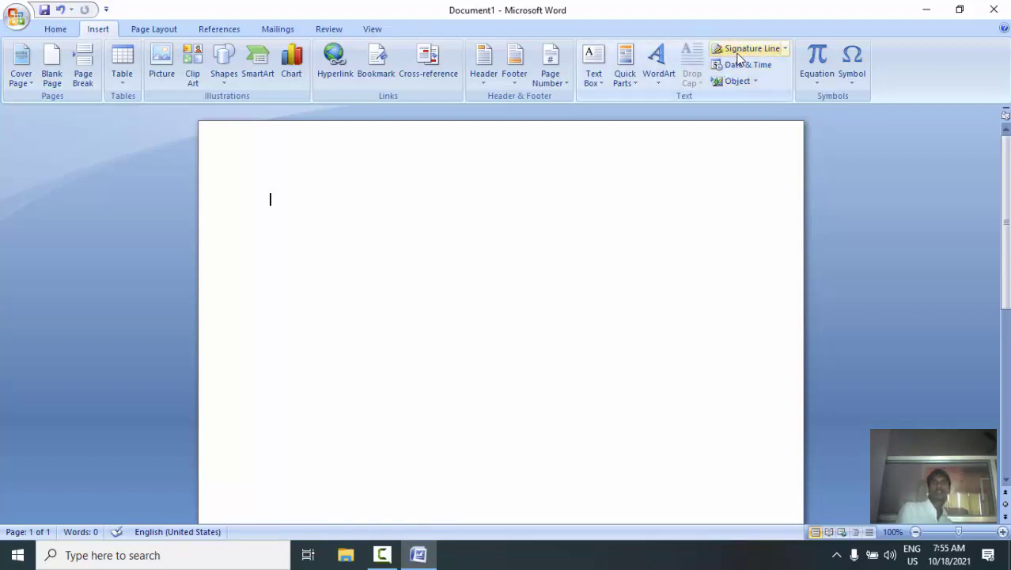
pyautogui.click(784, 52)
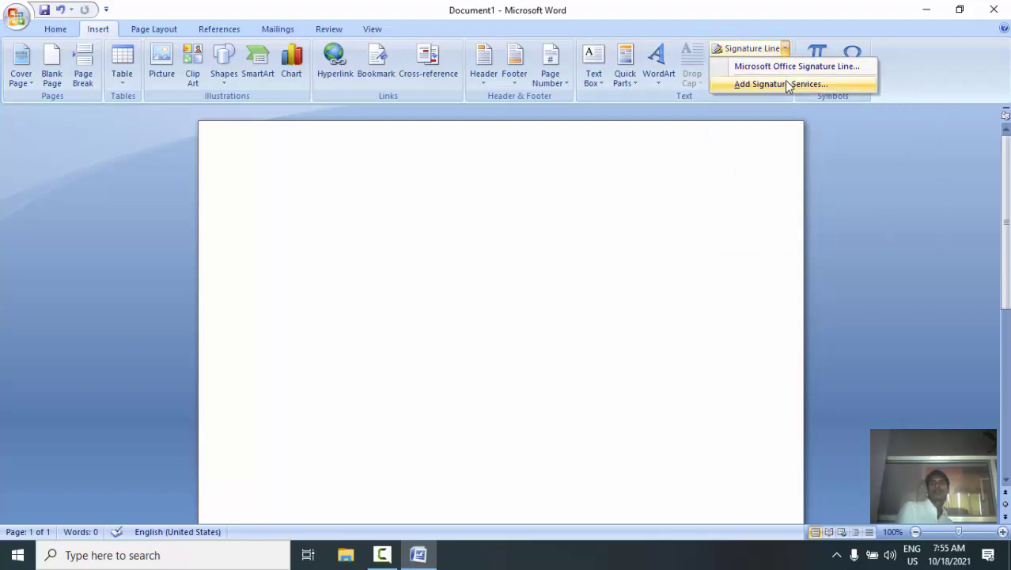
pyautogui.click(694, 157)
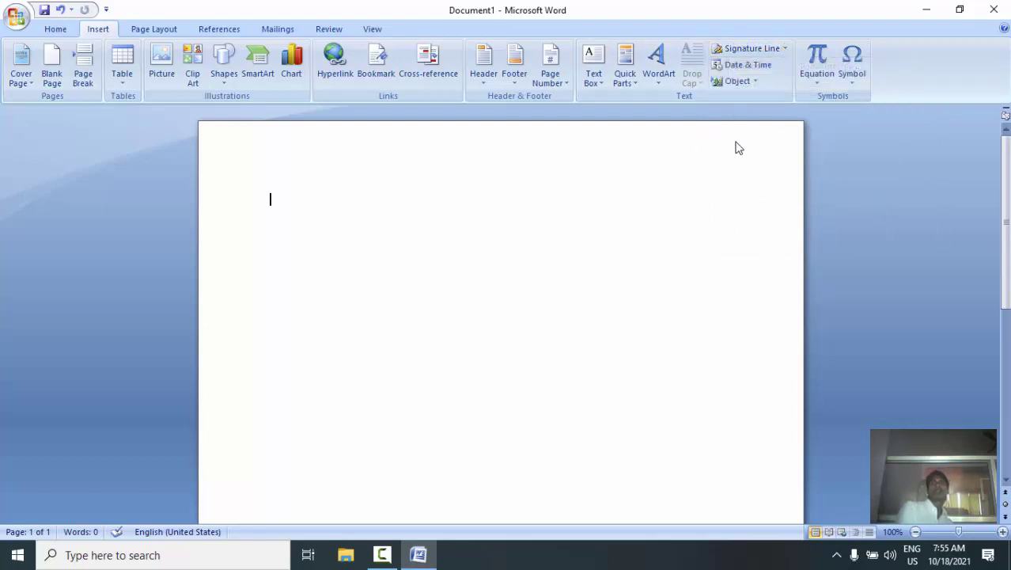
pyautogui.click(749, 68)
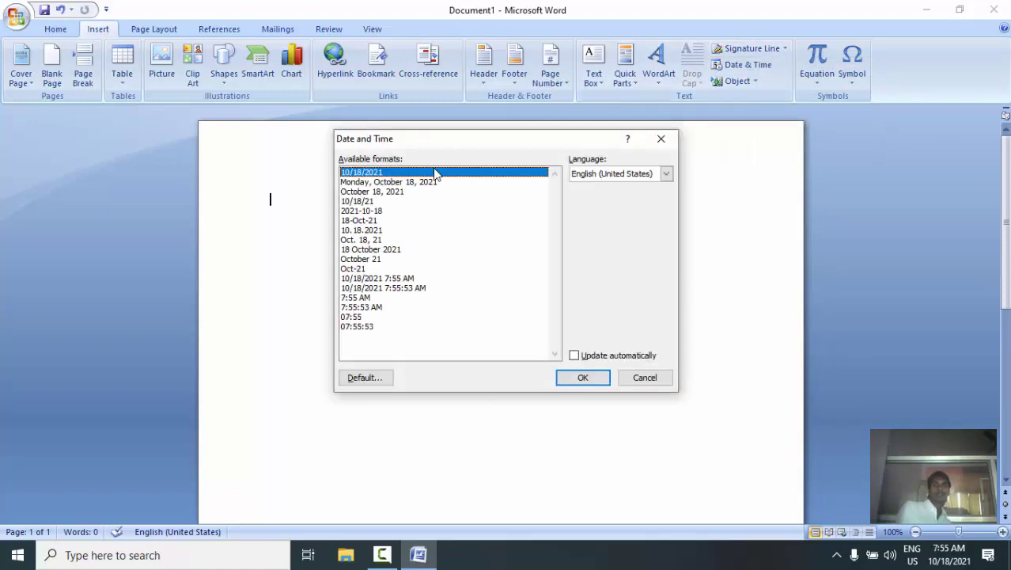
pyautogui.click(419, 183)
pyautogui.press('Down')
pyautogui.press('Down')
pyautogui.press('Down')
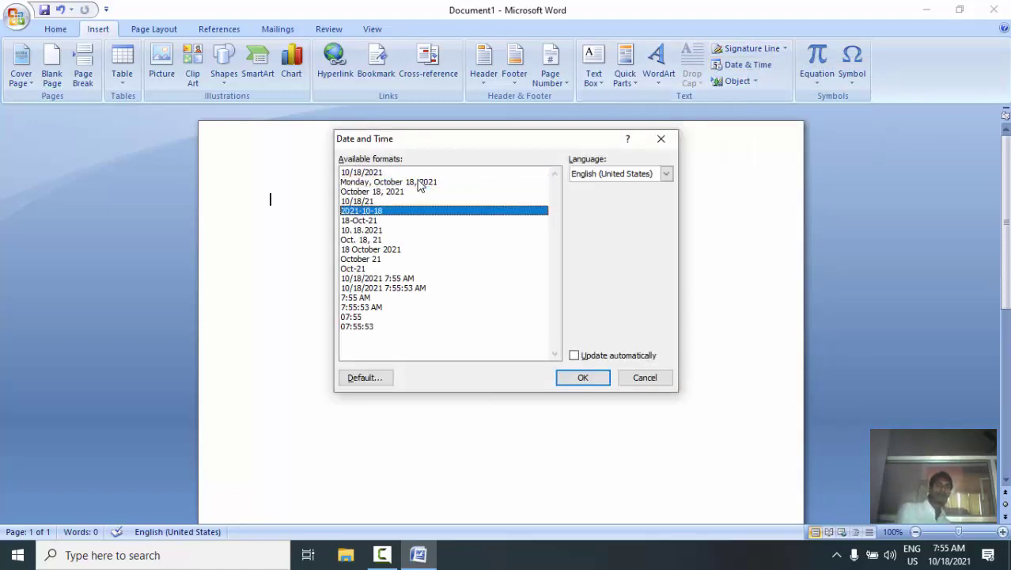
pyautogui.press('Down')
pyautogui.press('Down')
pyautogui.press('Down')
pyautogui.press('Down')
pyautogui.press('Down')
pyautogui.press('Down')
pyautogui.press('Up')
pyautogui.press('Home')
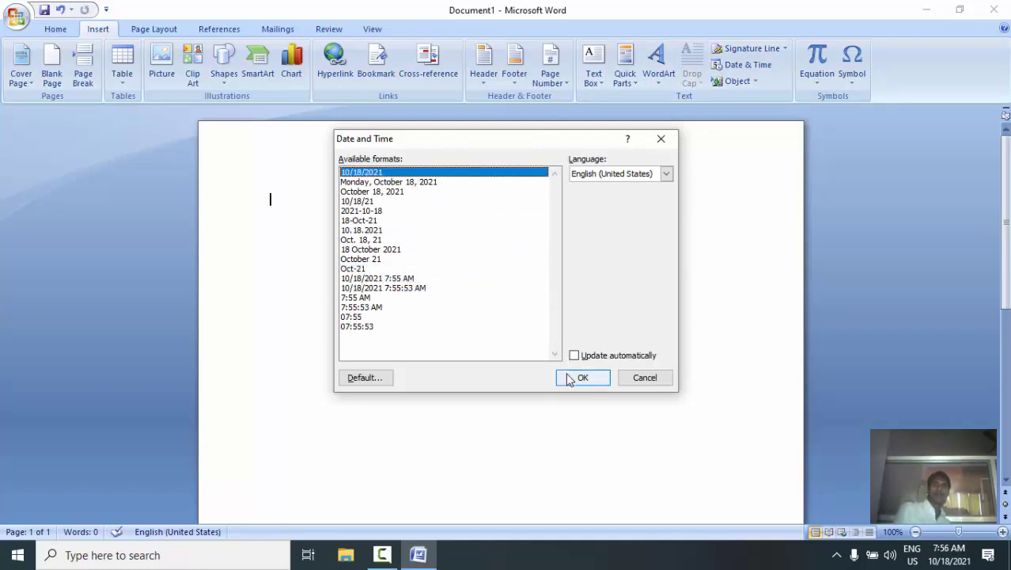
pyautogui.click(568, 378)
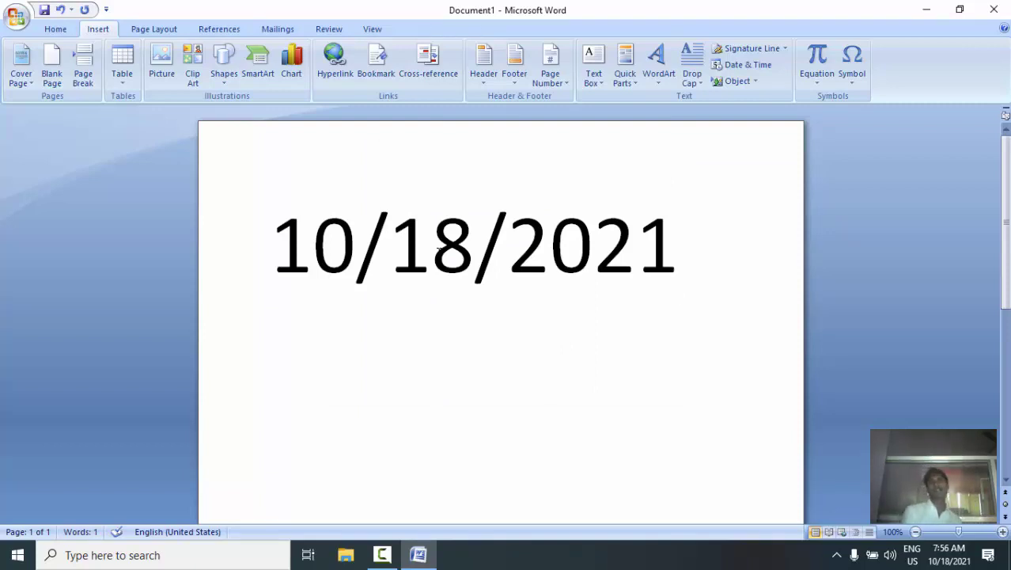
# Restore the deleted date, add the current time with Alt+Shift+T, then clear the page.
pyautogui.hotkey('ctrl', 'a')
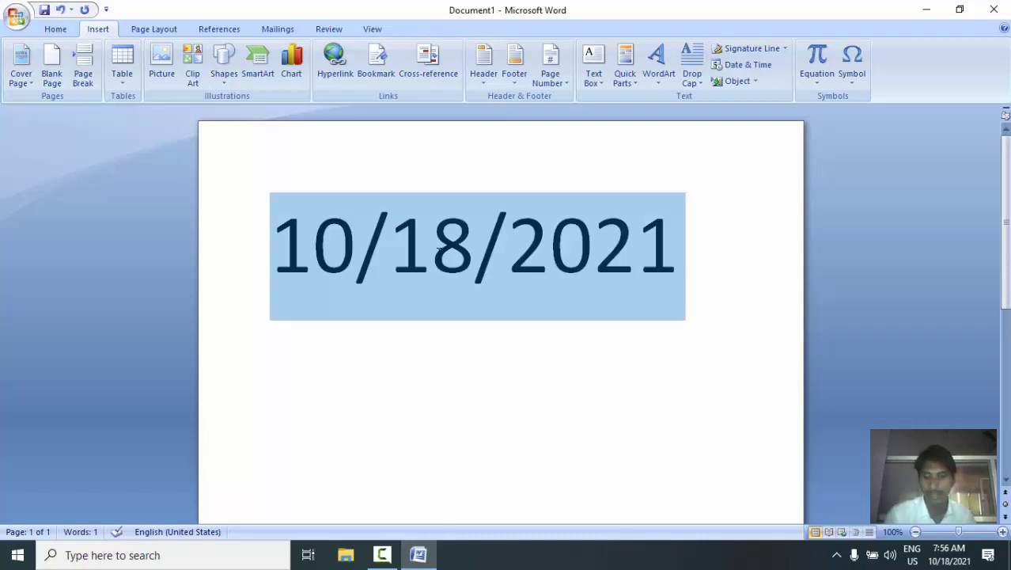
pyautogui.press('Delete')
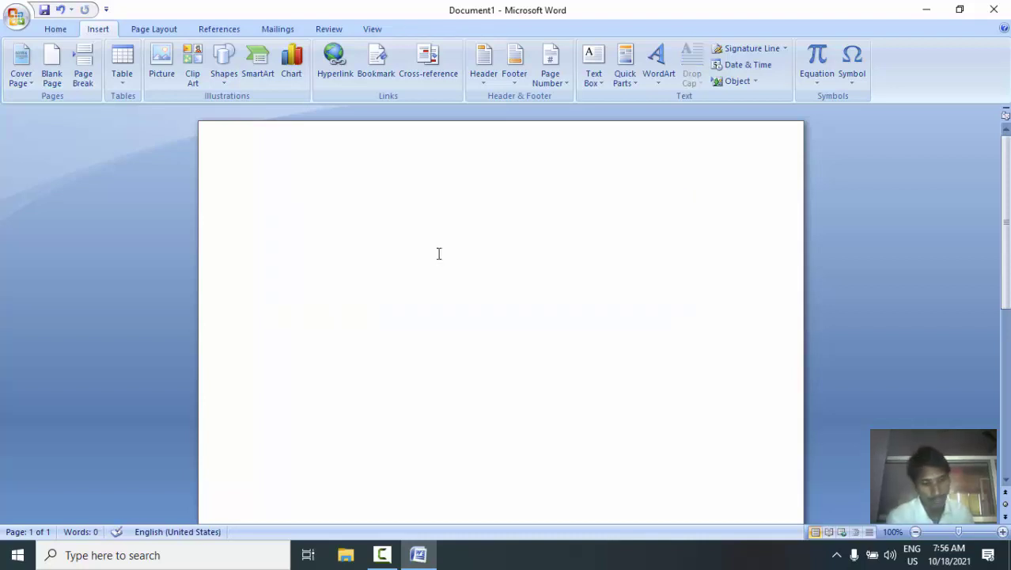
pyautogui.hotkey('ctrl', 'z')
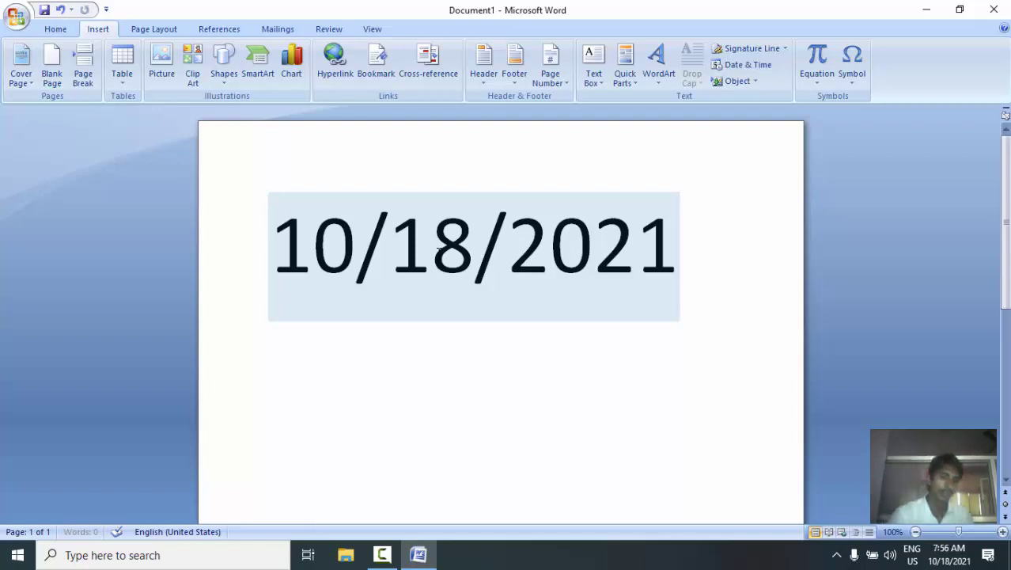
pyautogui.hotkey('alt', 'shift', 't')
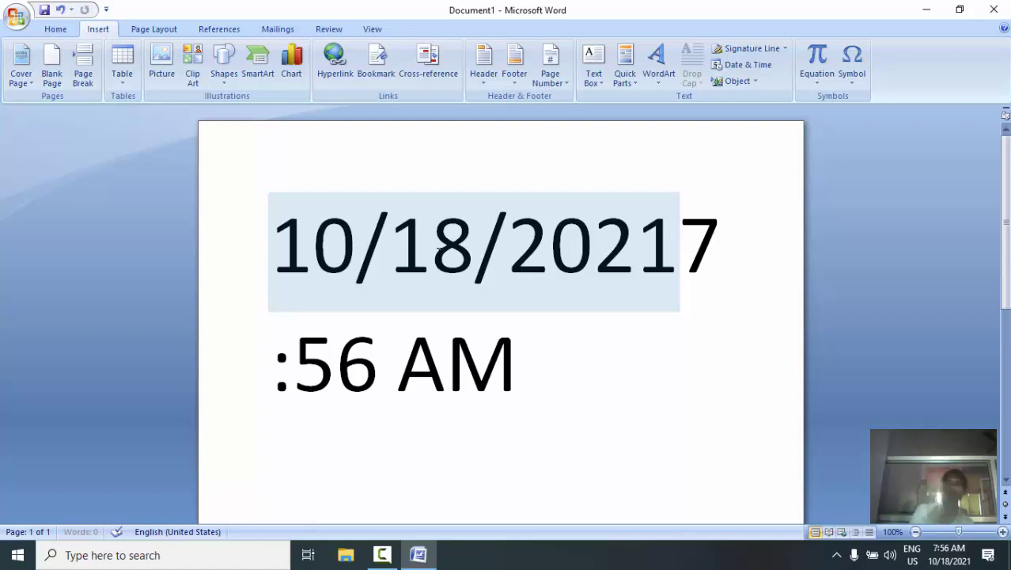
pyautogui.hotkey('ctrl', 'a')
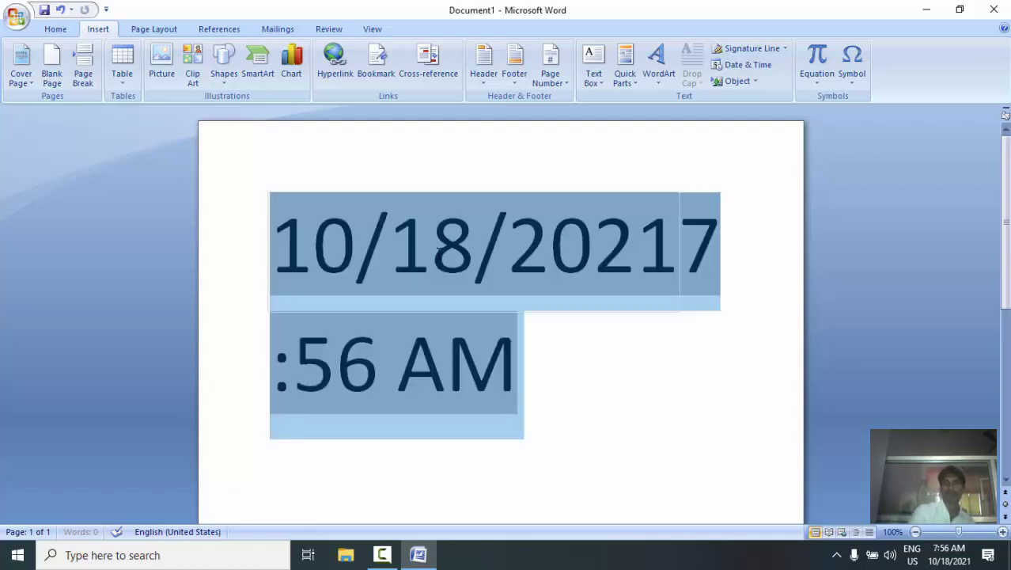
pyautogui.press('Delete')
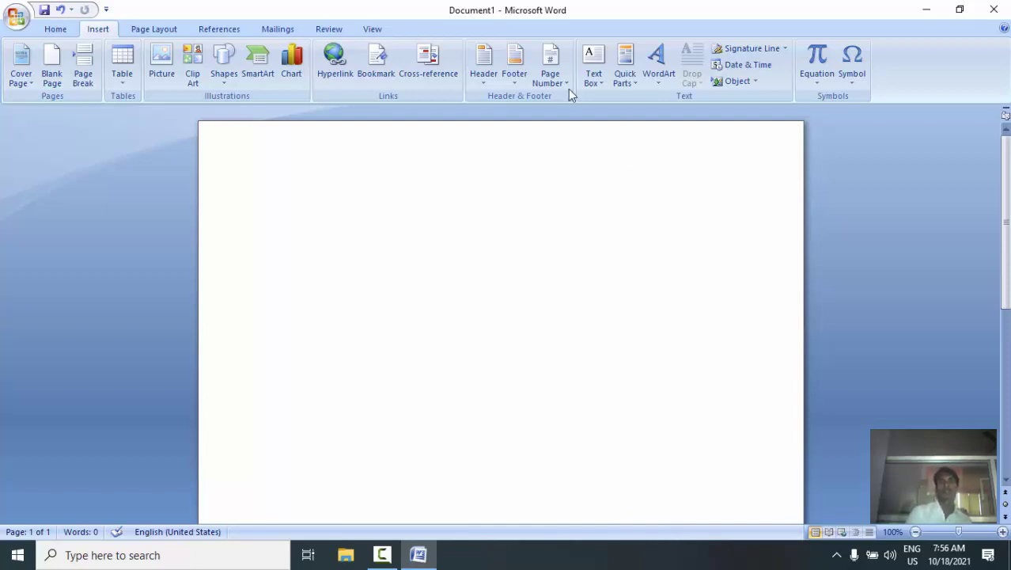
# Insert the date in the 'October 21' format with English (United States) language.
pyautogui.click(736, 70)
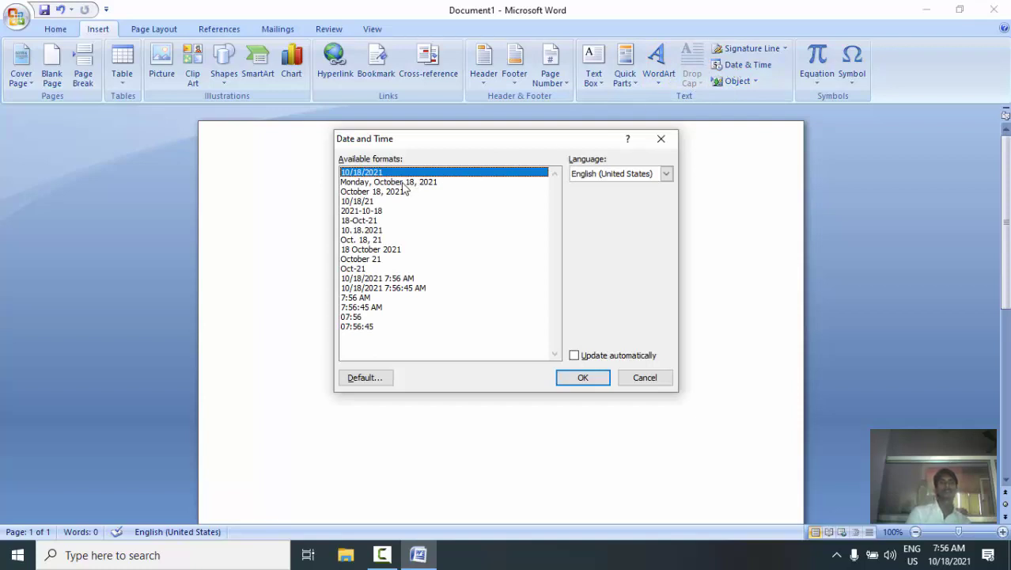
pyautogui.press('Down')
pyautogui.press('Down')
pyautogui.press('Down')
pyautogui.press('Down')
pyautogui.press('Down')
pyautogui.press('Down')
pyautogui.press('Down')
pyautogui.press('Down')
pyautogui.press('Down')
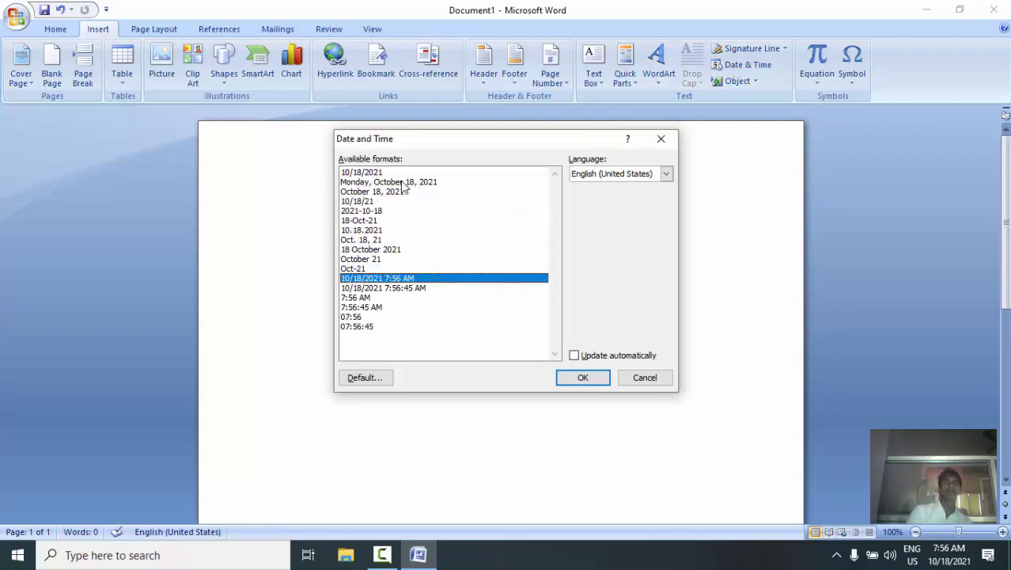
pyautogui.press('Up')
pyautogui.press('Up')
pyautogui.press('Up')
pyautogui.press('Up')
pyautogui.press('Up')
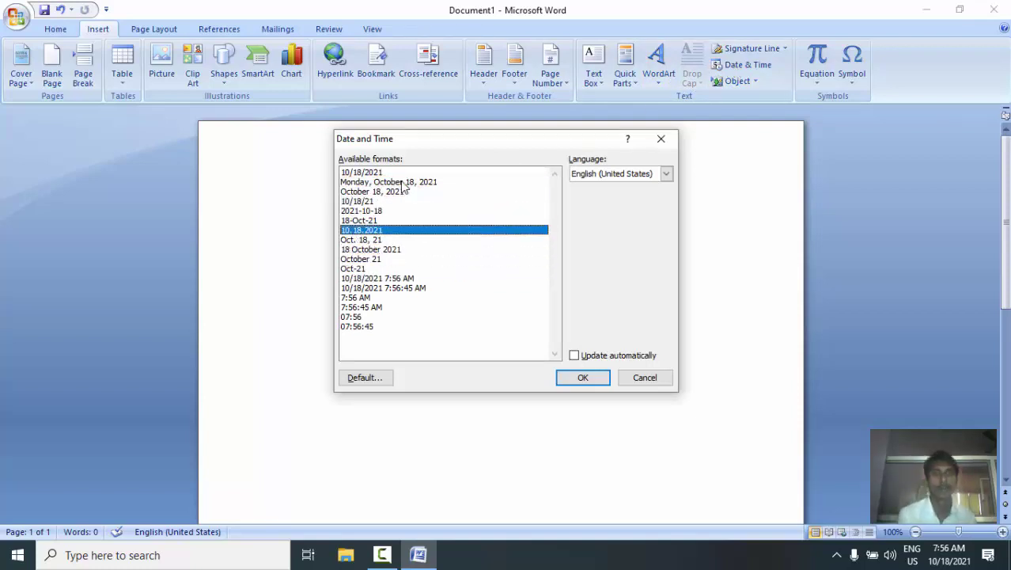
pyautogui.click(357, 241)
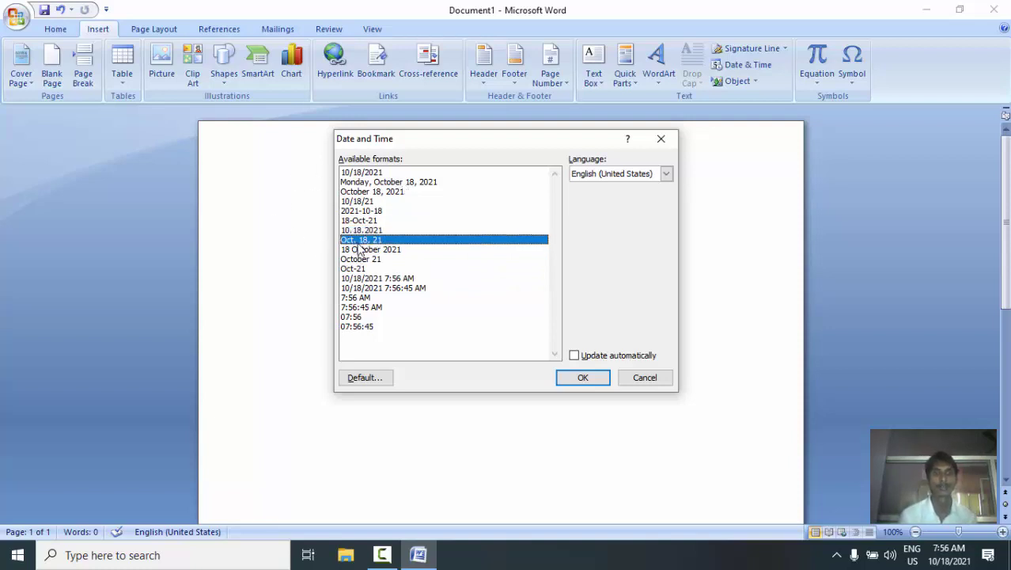
pyautogui.click(359, 249)
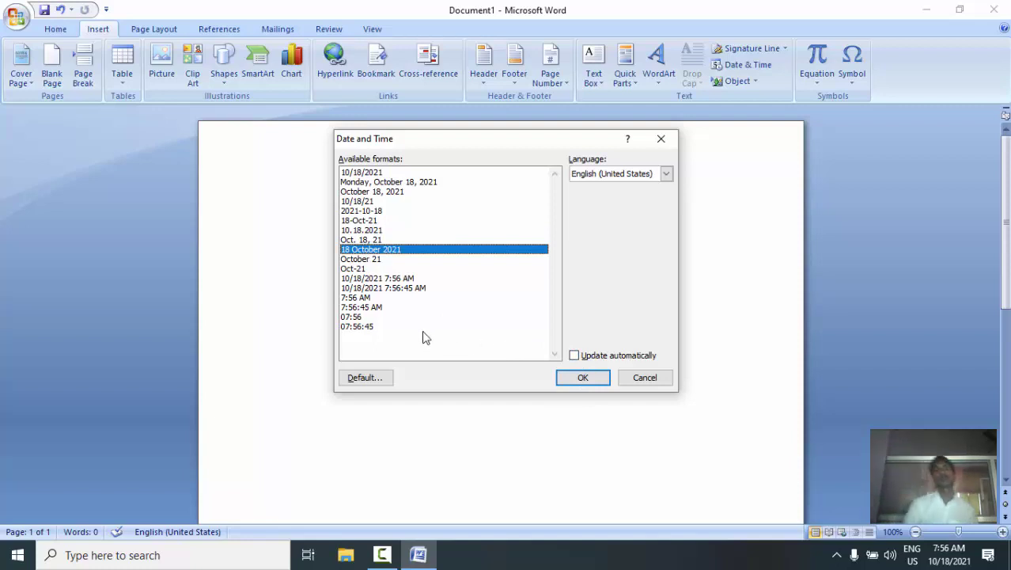
pyautogui.click(381, 289)
pyautogui.click(376, 279)
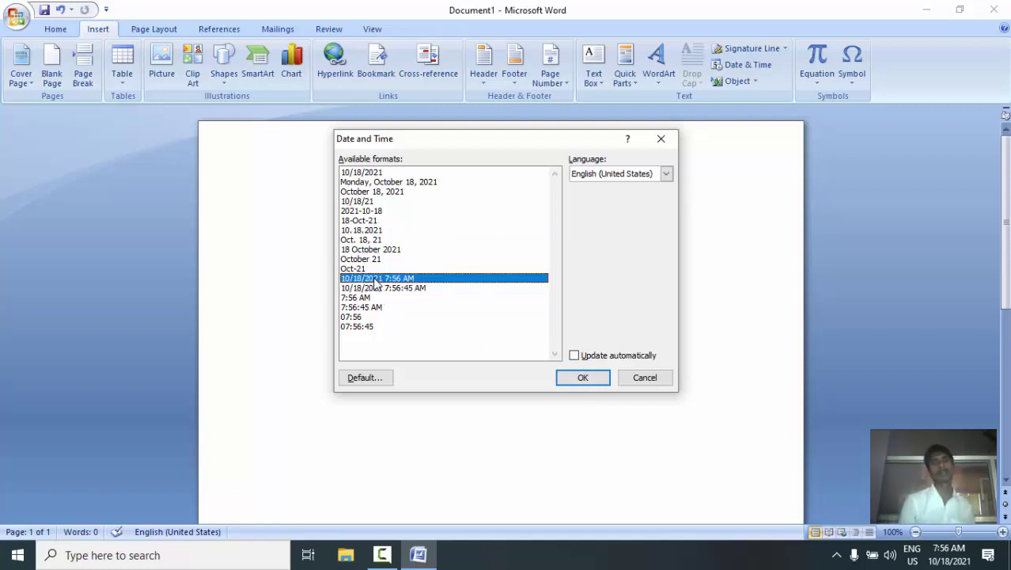
pyautogui.click(370, 260)
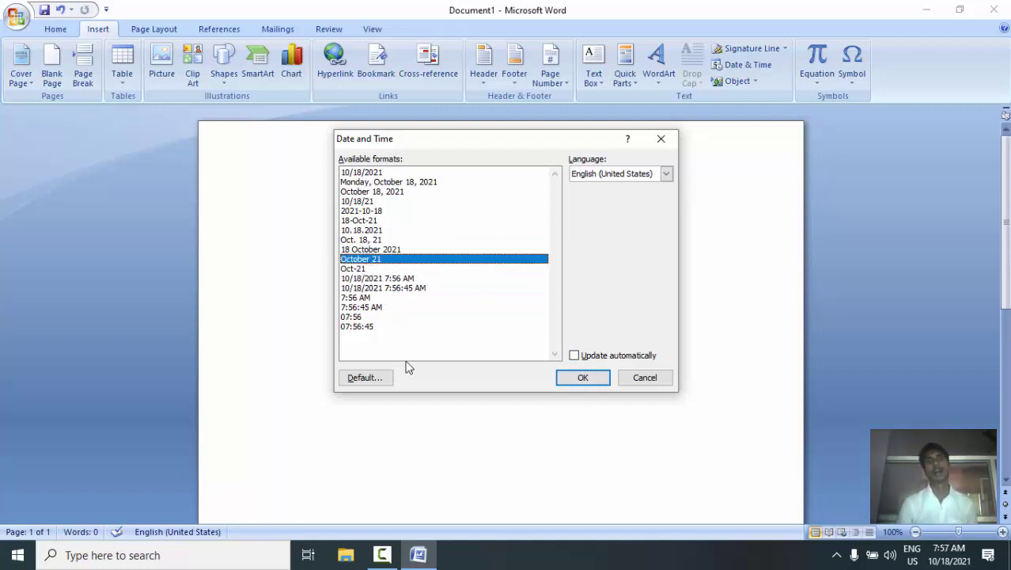
pyautogui.click(618, 175)
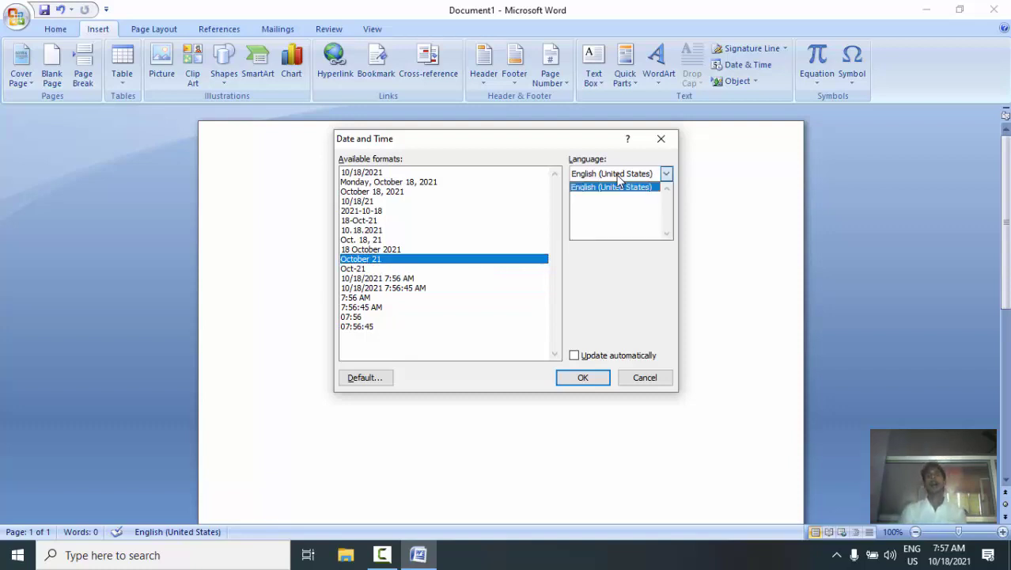
pyautogui.click(619, 178)
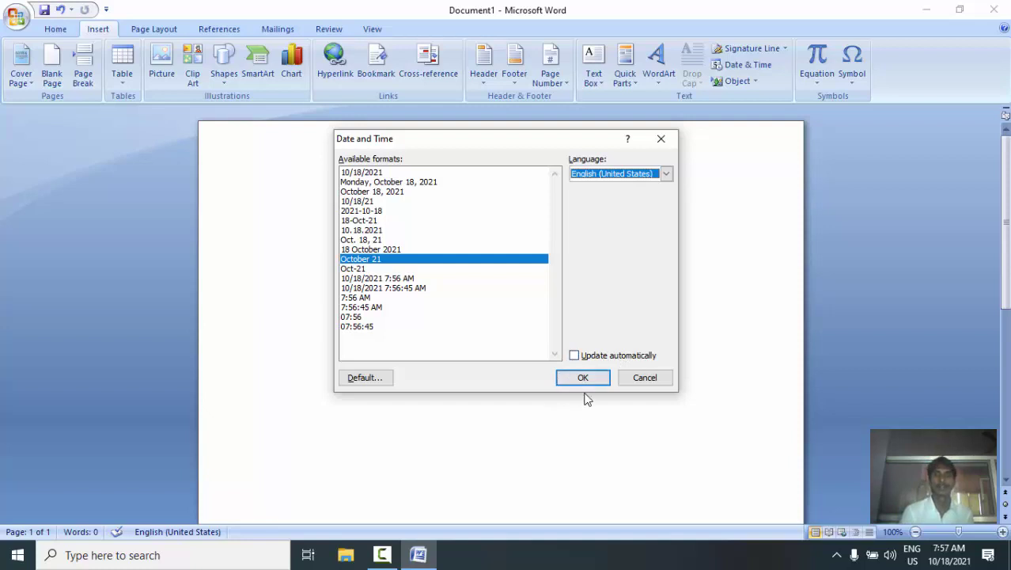
pyautogui.click(582, 377)
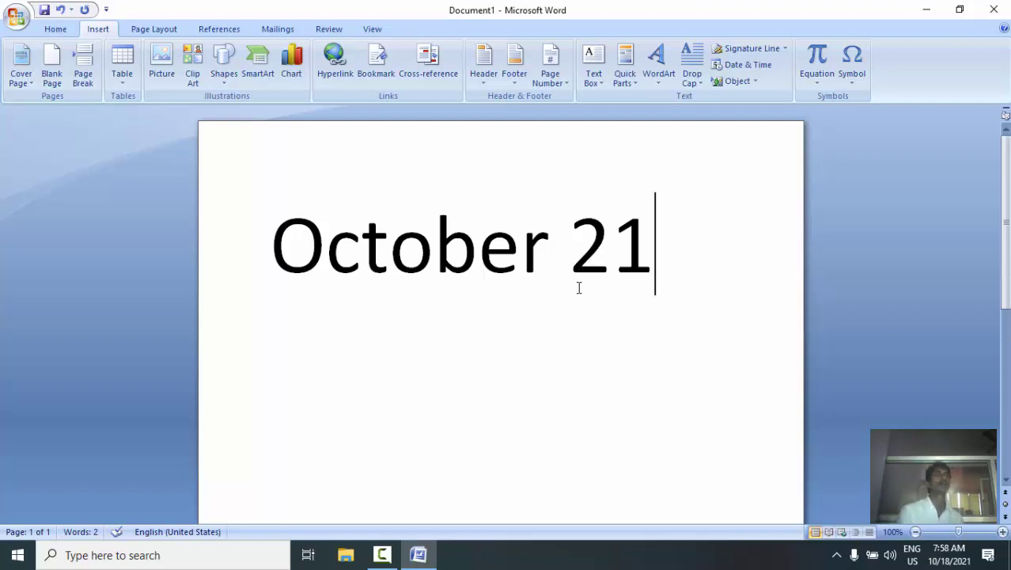
# Select 'October 21' and delete it with Backspace.
pyautogui.hotkey('ctrl', 'a')
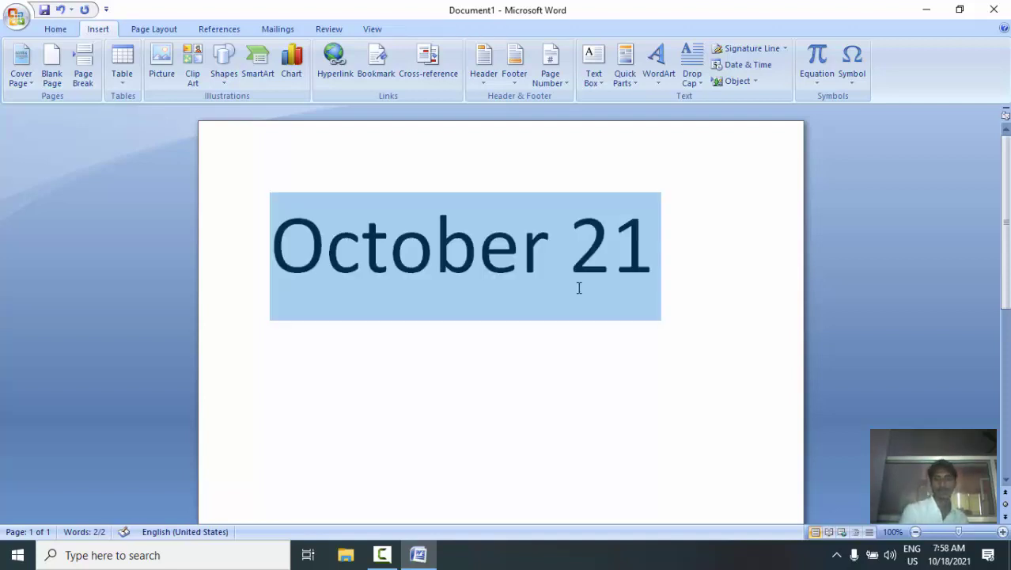
pyautogui.press('BackSpace')
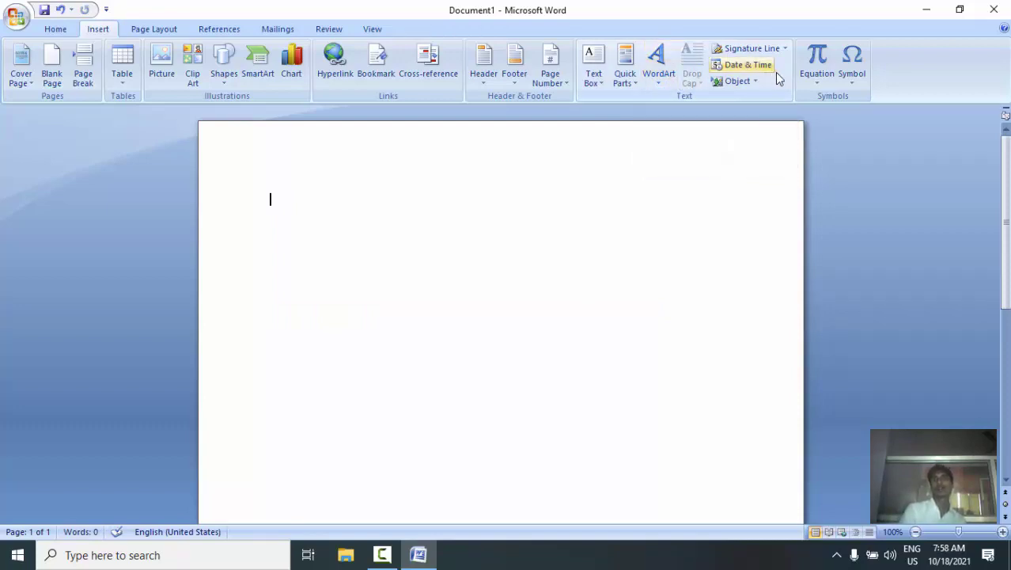
# Open the Object drop-down, dismiss it, minimize and restore Word, then reopen it.
pyautogui.click(755, 82)
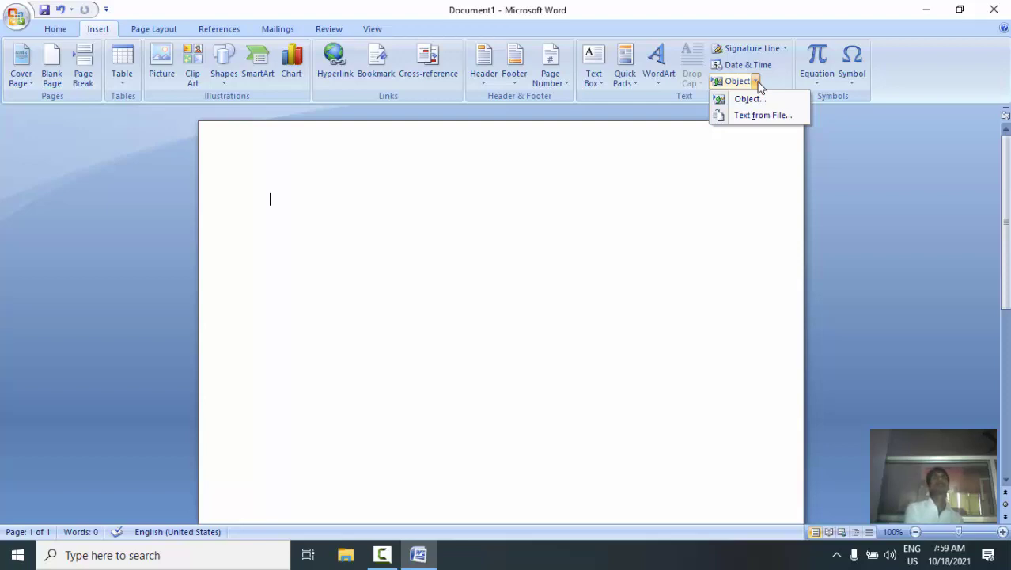
pyautogui.click(727, 225)
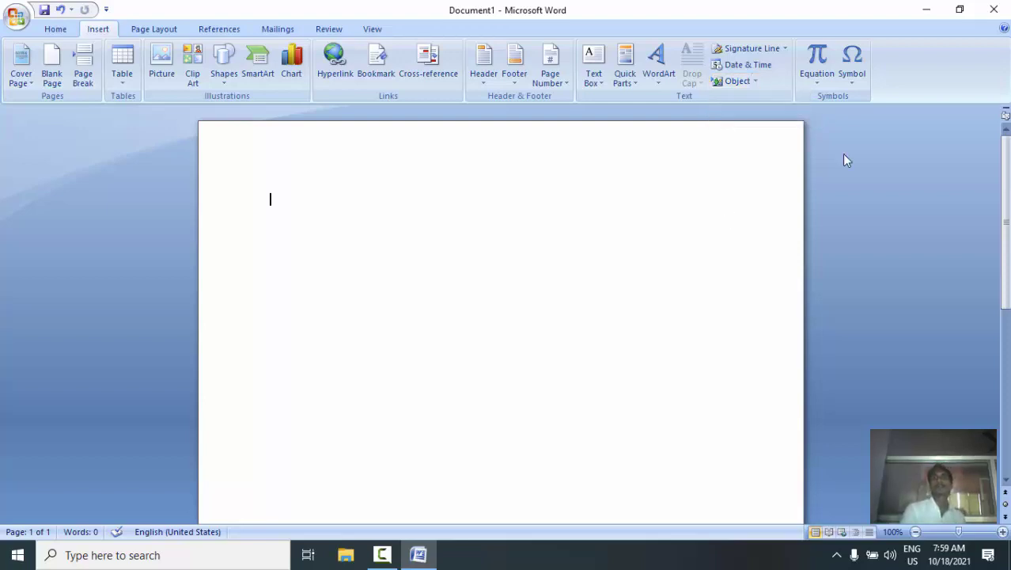
pyautogui.click(925, 9)
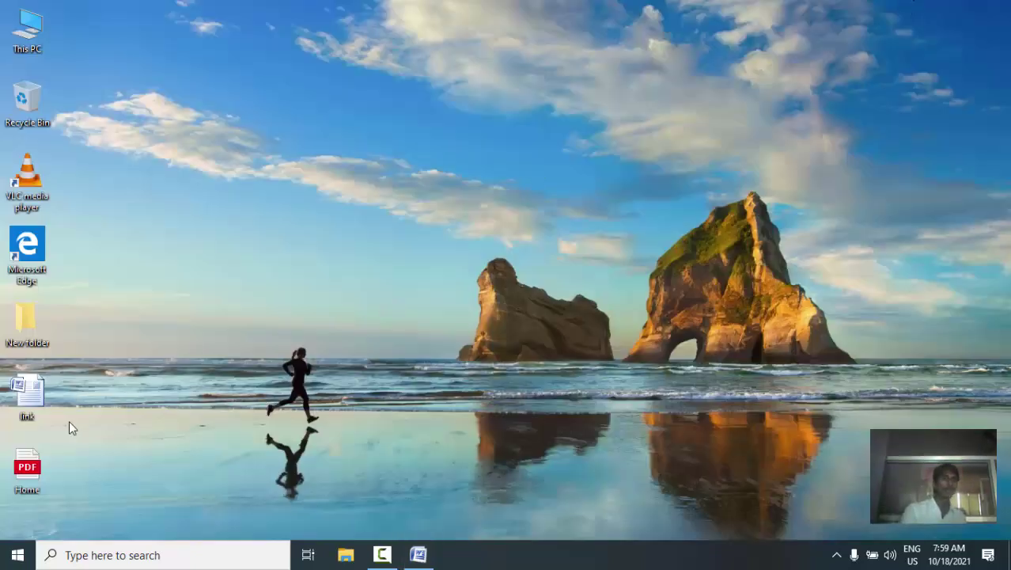
pyautogui.click(418, 554)
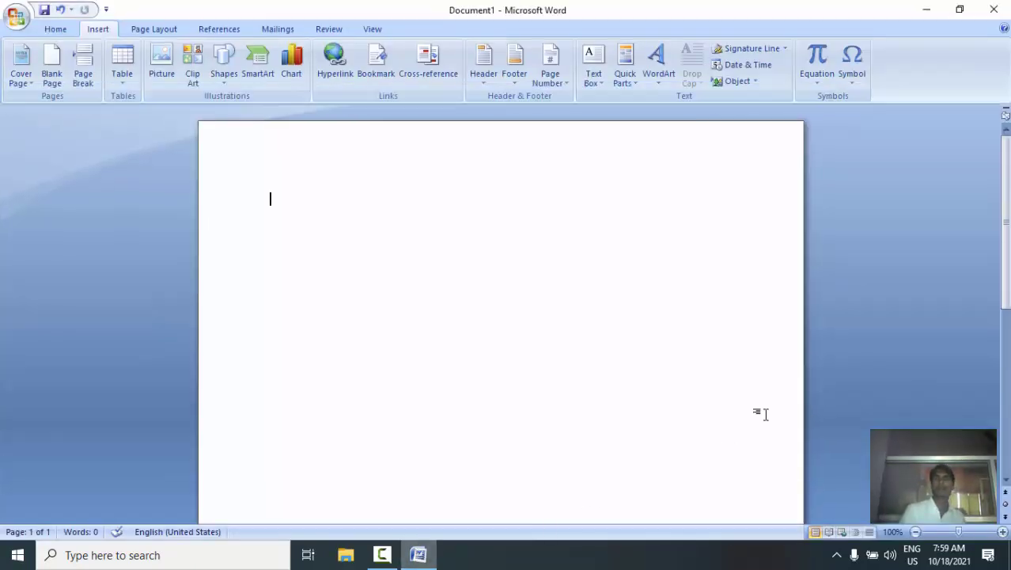
pyautogui.click(756, 81)
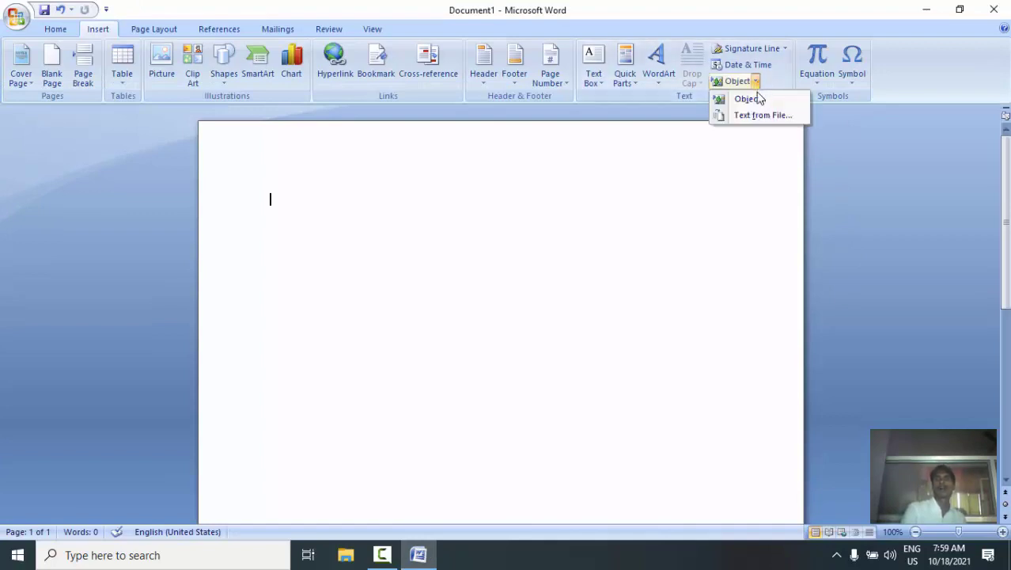
# In the Object dialog, step up and down through the object type list.
pyautogui.click(756, 99)
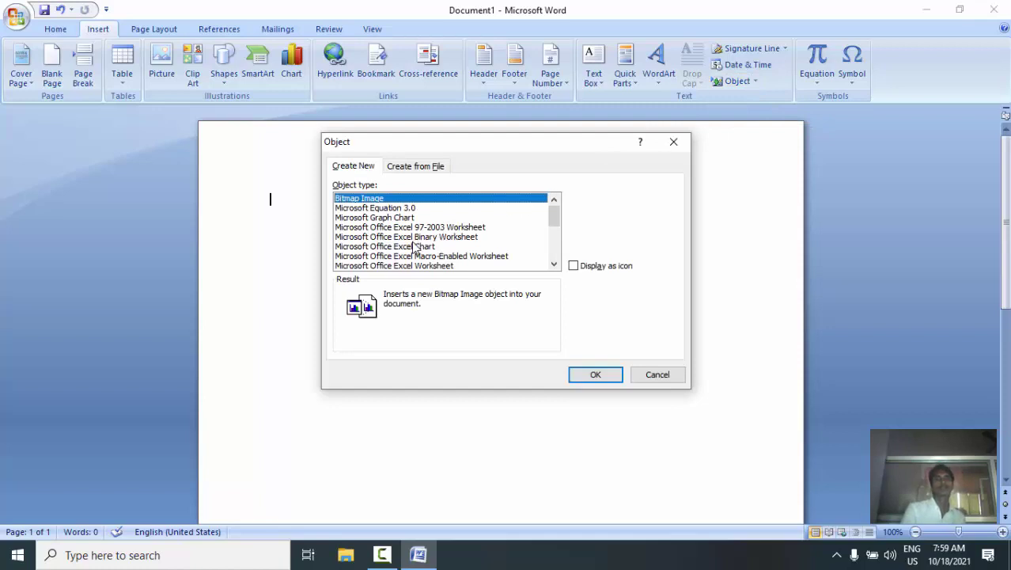
pyautogui.press('Down')
pyautogui.press('Down')
pyautogui.press('Down')
pyautogui.press('Down')
pyautogui.press('Down')
pyautogui.press('Down')
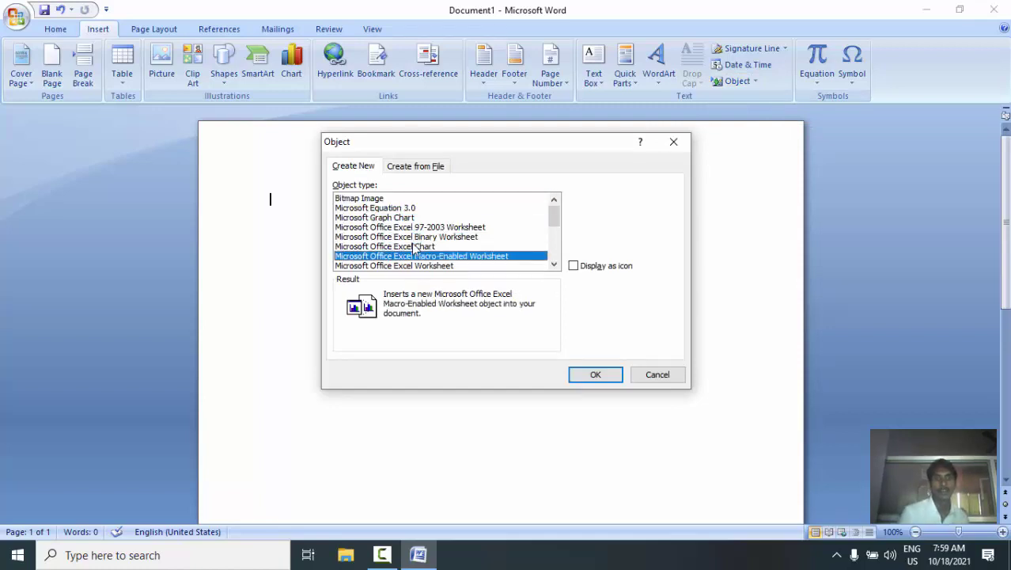
pyautogui.press('Down')
pyautogui.press('Down')
pyautogui.press('Down')
pyautogui.press('Down')
pyautogui.press('Down')
pyautogui.press('Down')
pyautogui.press('Down')
pyautogui.press('Down')
pyautogui.press('Down')
pyautogui.press('Down')
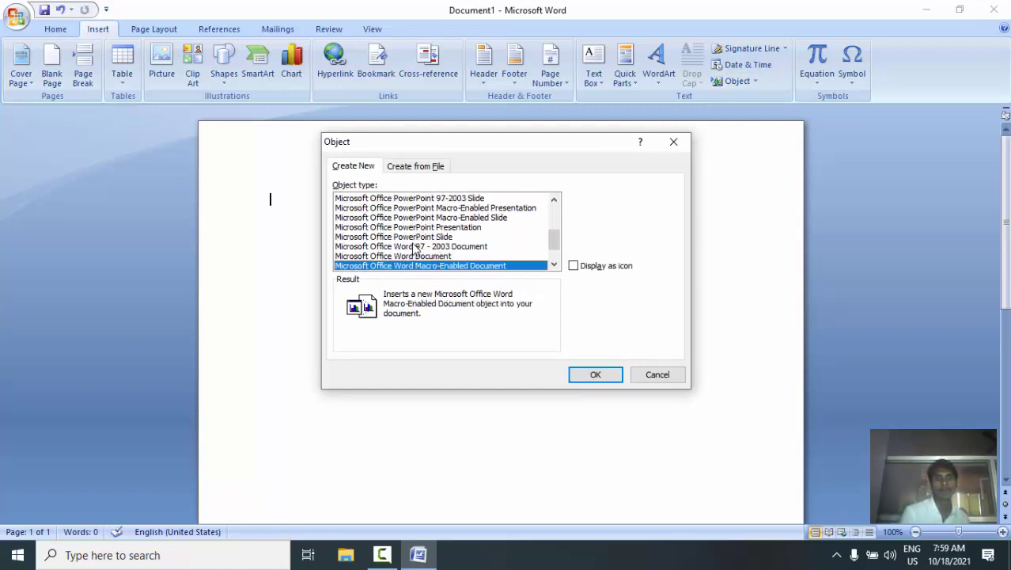
pyautogui.press('Down')
pyautogui.press('Down')
pyautogui.press('Down')
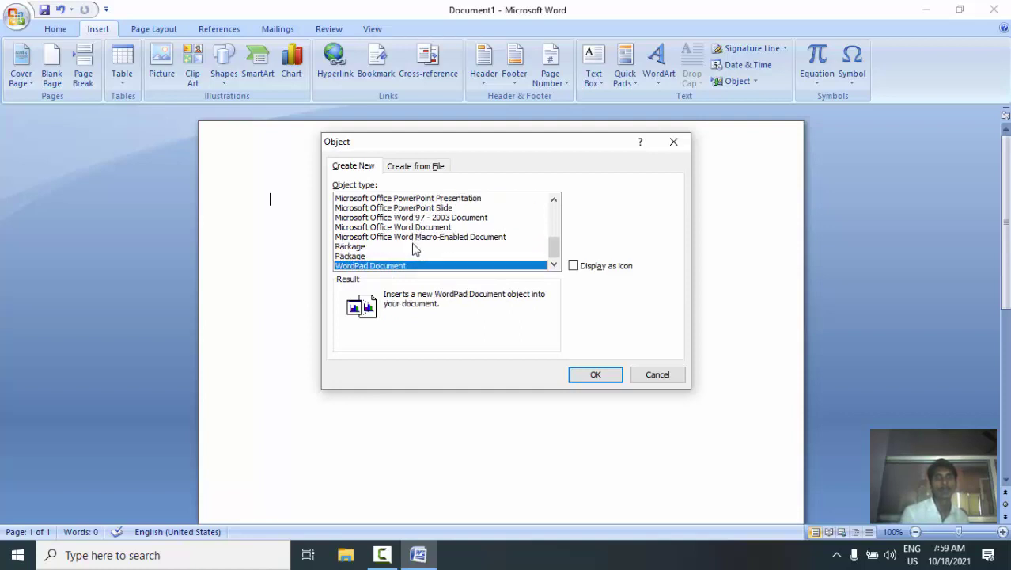
pyautogui.press('Up')
pyautogui.press('Up')
pyautogui.press('Up')
pyautogui.press('Up')
pyautogui.press('Up')
pyautogui.press('Up')
pyautogui.press('Up')
pyautogui.press('Up')
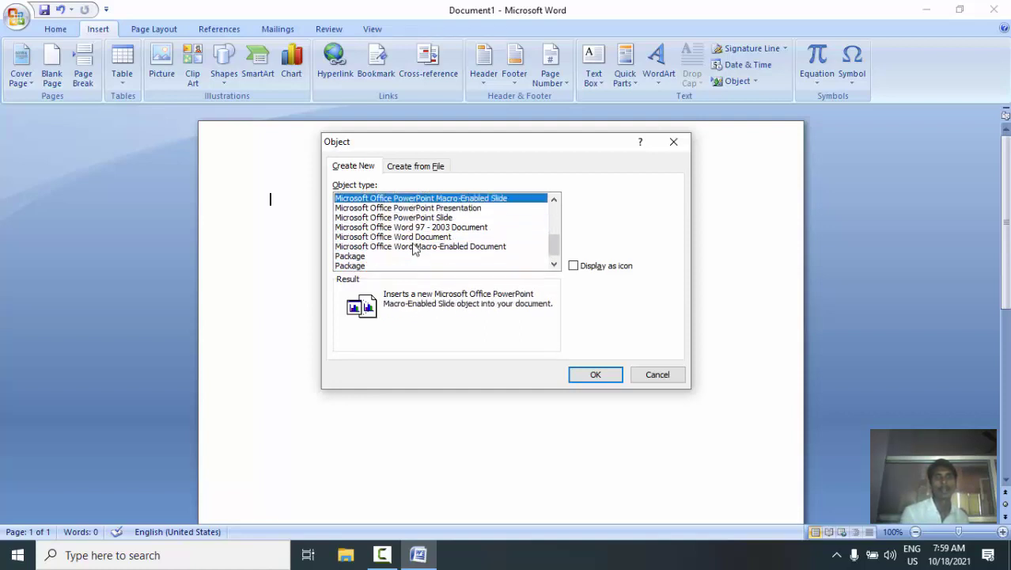
pyautogui.press('Up')
pyautogui.press('Up')
pyautogui.press('Up')
pyautogui.press('Up')
pyautogui.press('Up')
pyautogui.press('Up')
pyautogui.press('Up')
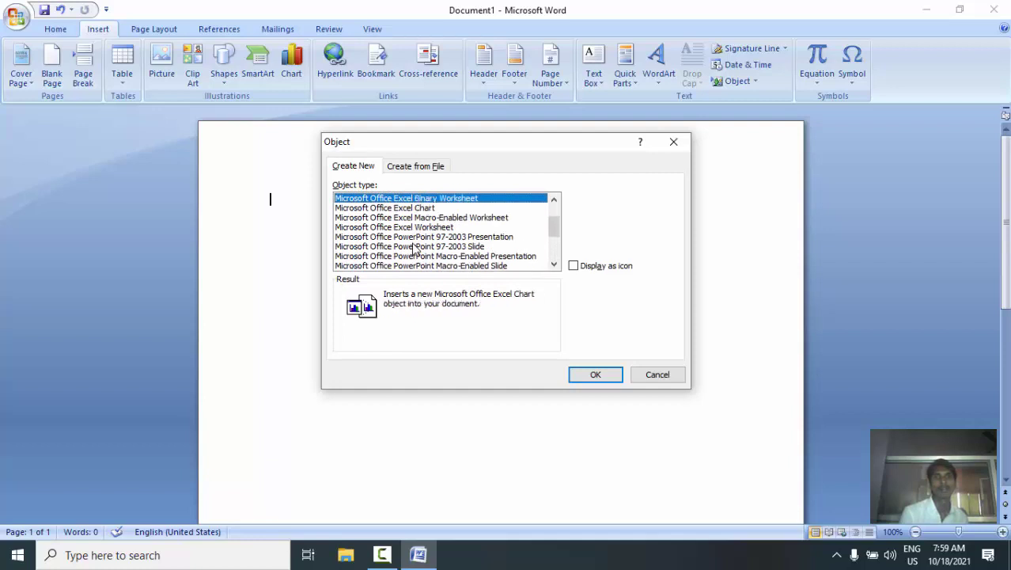
pyautogui.press('Up')
pyautogui.press('Up')
pyautogui.press('Up')
pyautogui.press('Up')
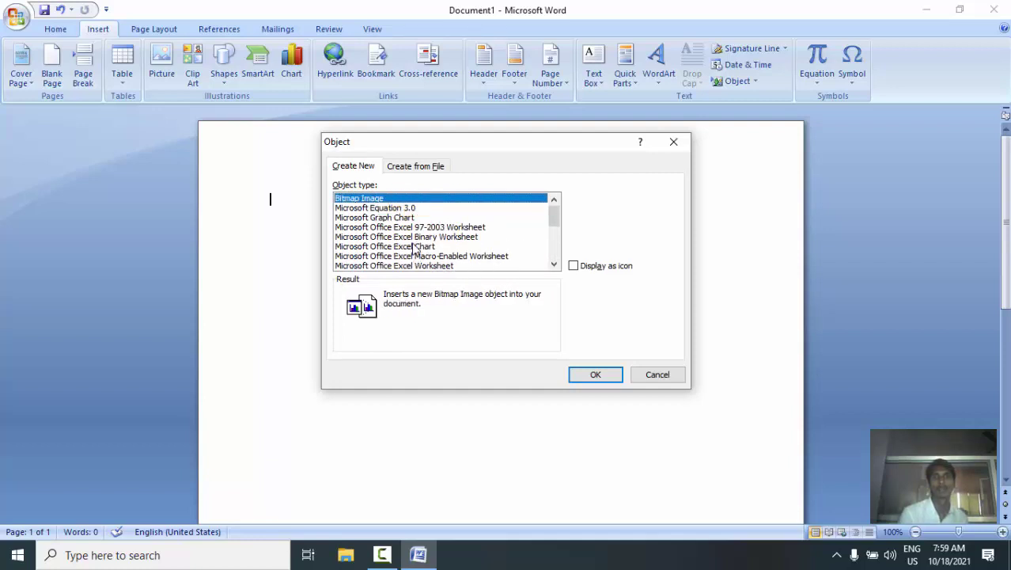
# Tick Display as icon, preview Equation 3.0 and Graph Chart, view Create from File, then close.
pyautogui.click(607, 267)
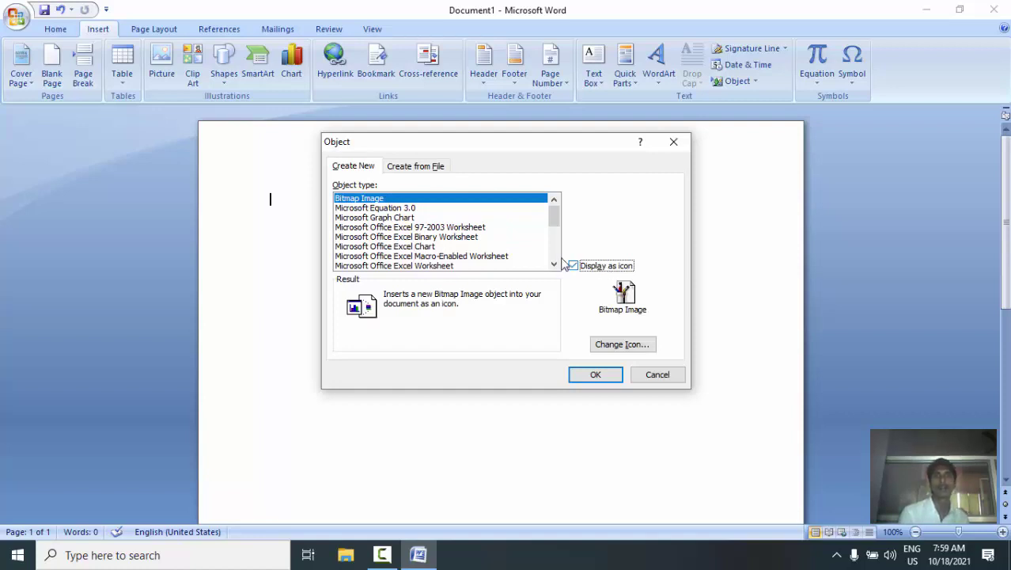
pyautogui.click(411, 209)
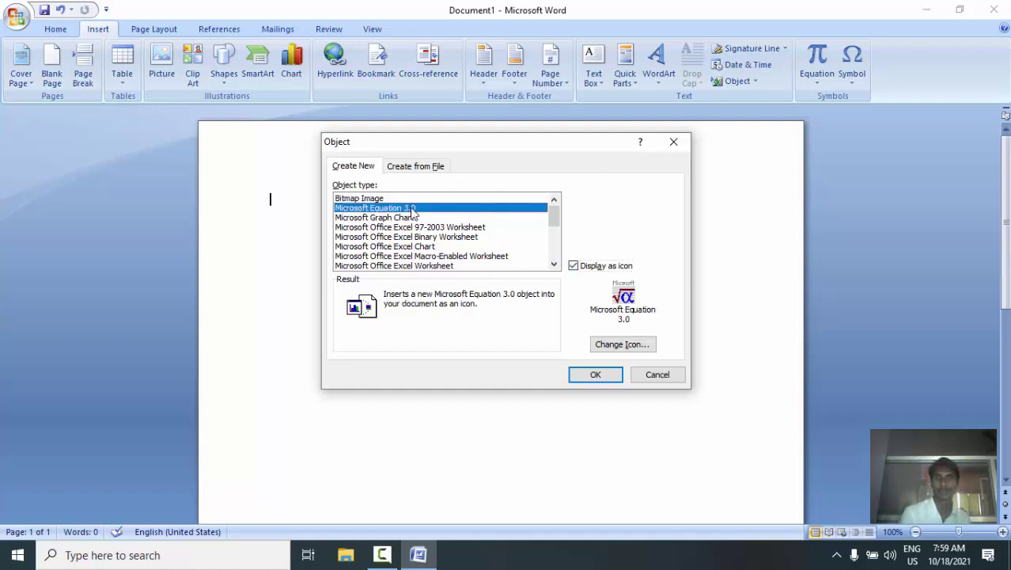
pyautogui.click(411, 213)
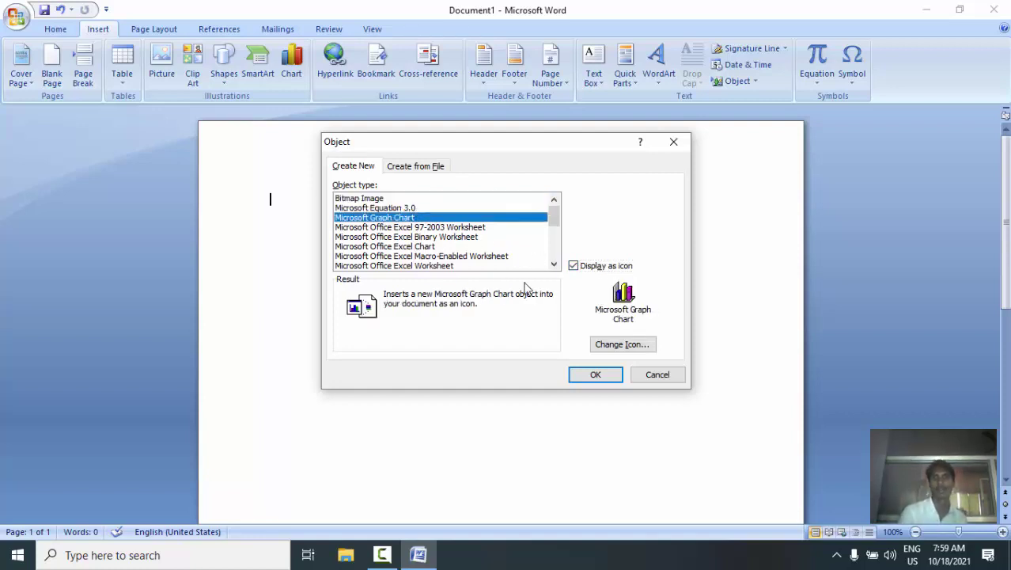
pyautogui.press('Down')
pyautogui.press('Down')
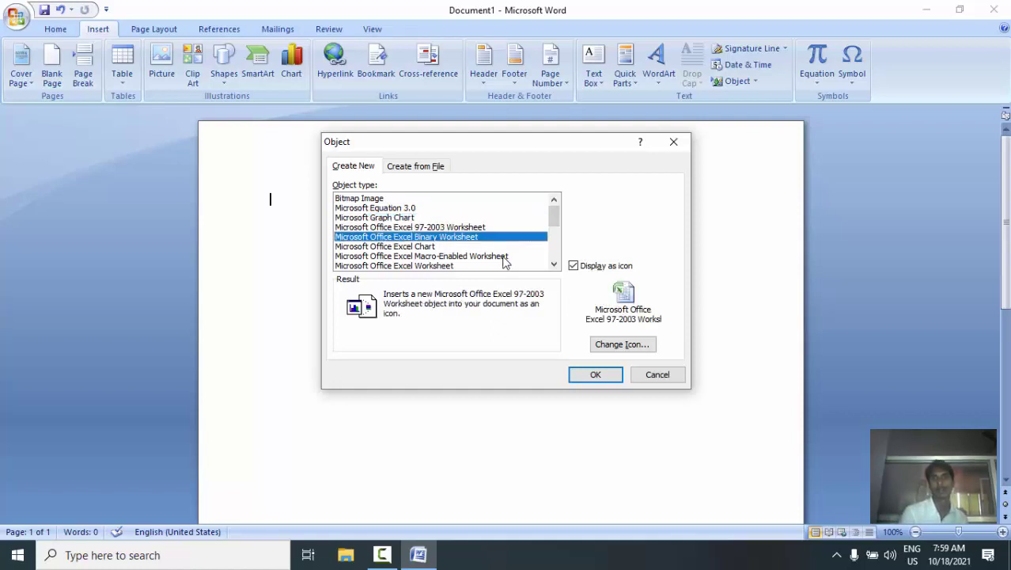
pyautogui.press('Down')
pyautogui.press('Down')
pyautogui.press('Down')
pyautogui.press('Down')
pyautogui.press('Down')
pyautogui.press('Down')
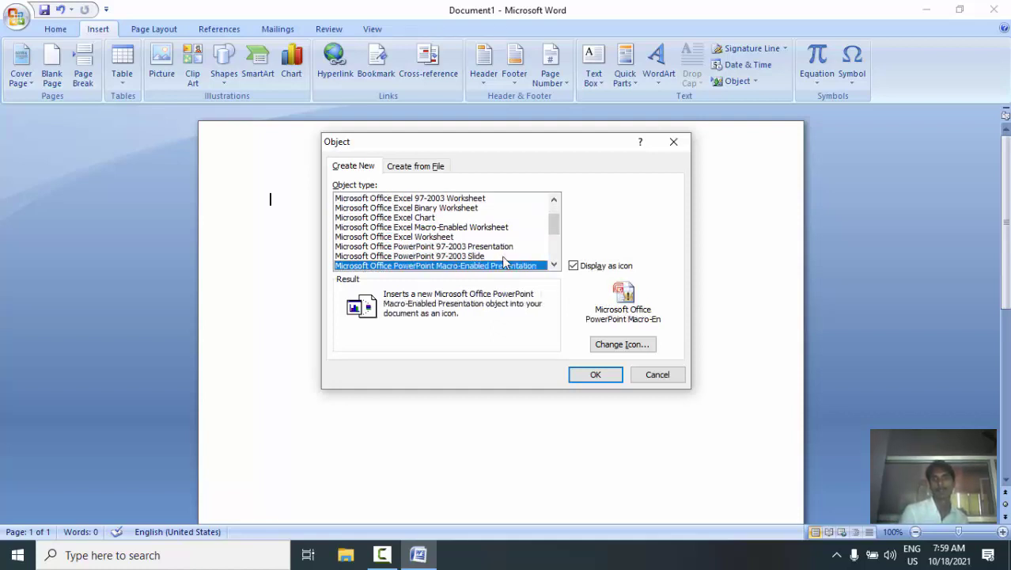
pyautogui.press('Down')
pyautogui.press('Down')
pyautogui.press('Down')
pyautogui.press('Down')
pyautogui.press('Down')
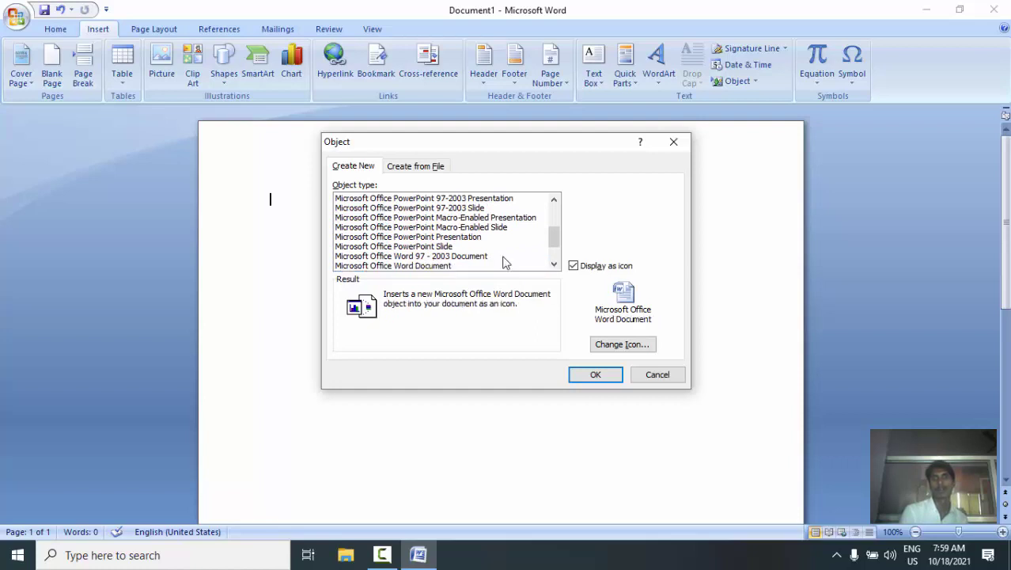
pyautogui.press('Down')
pyautogui.press('Down')
pyautogui.press('Down')
pyautogui.press('Down')
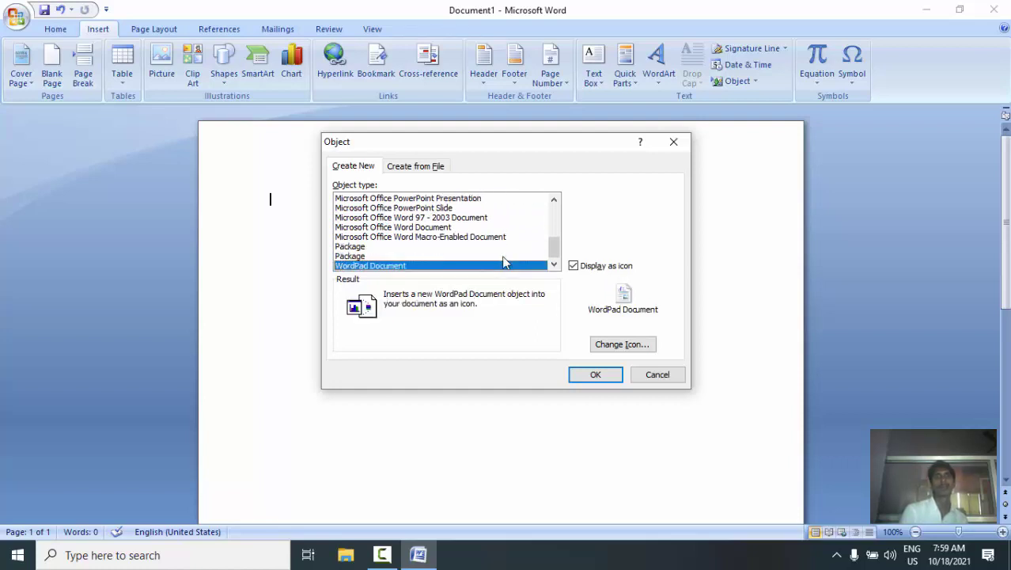
pyautogui.click(428, 167)
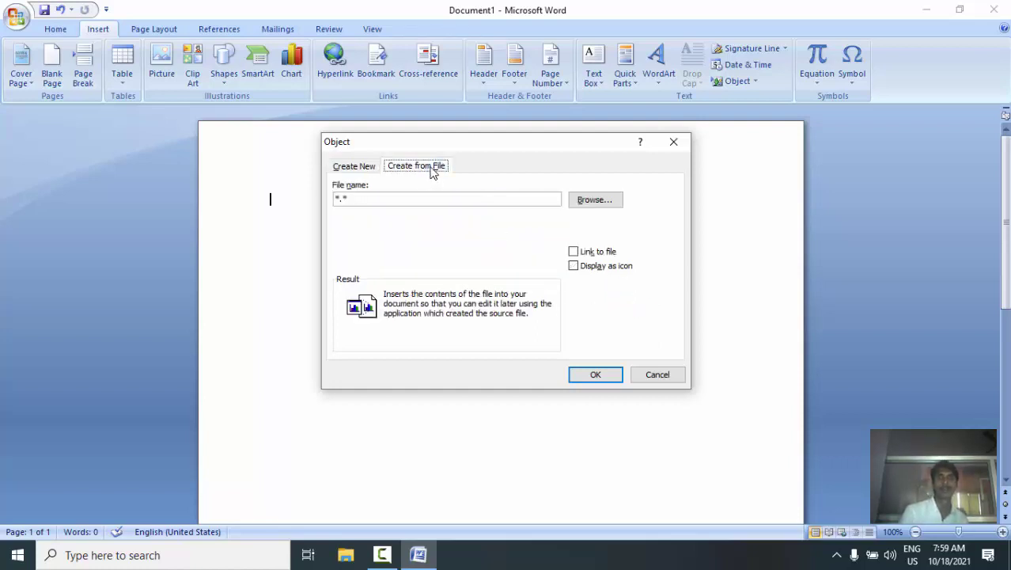
pyautogui.click(673, 141)
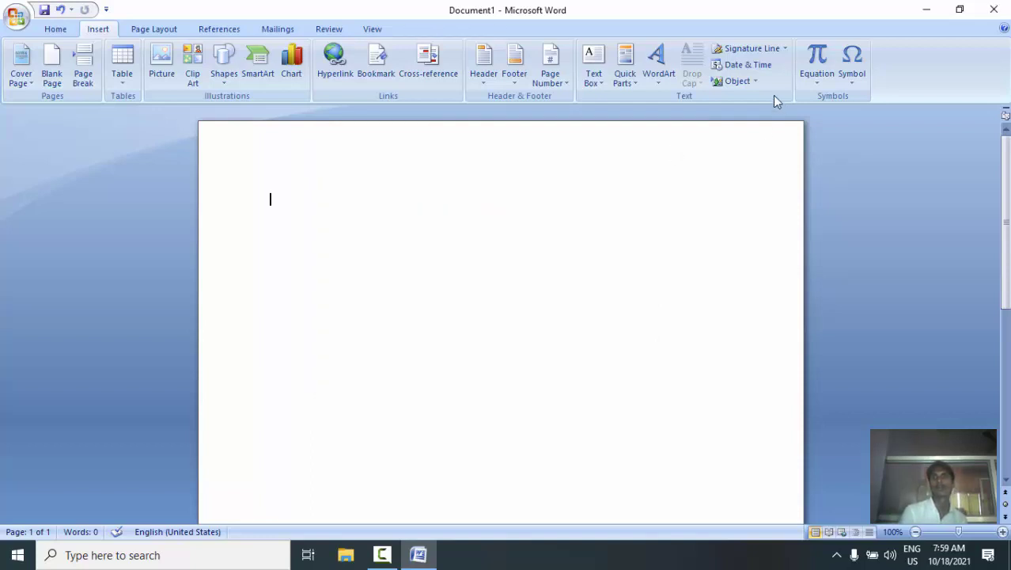
pyautogui.click(756, 82)
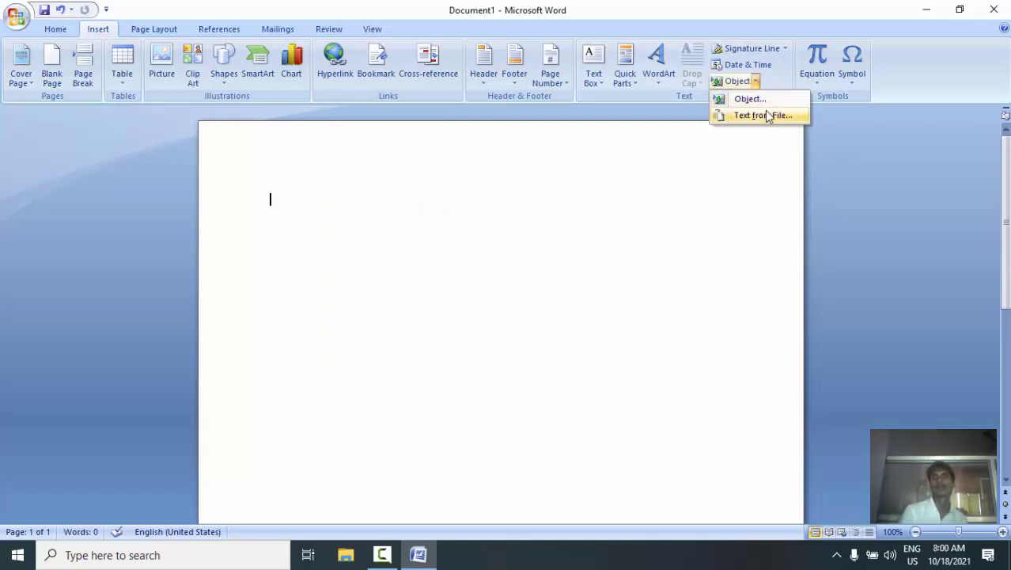
pyautogui.click(763, 116)
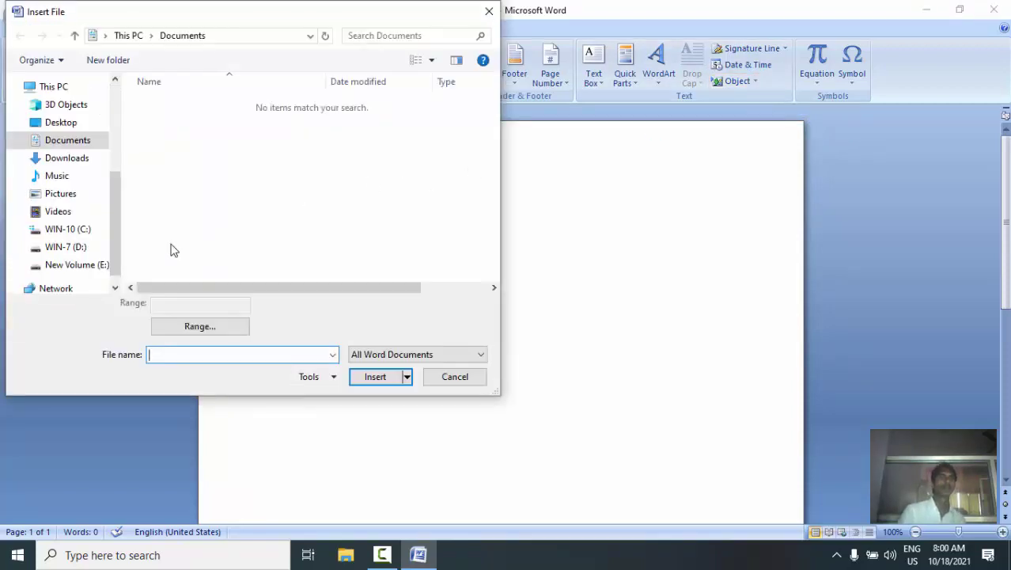
pyautogui.click(79, 122)
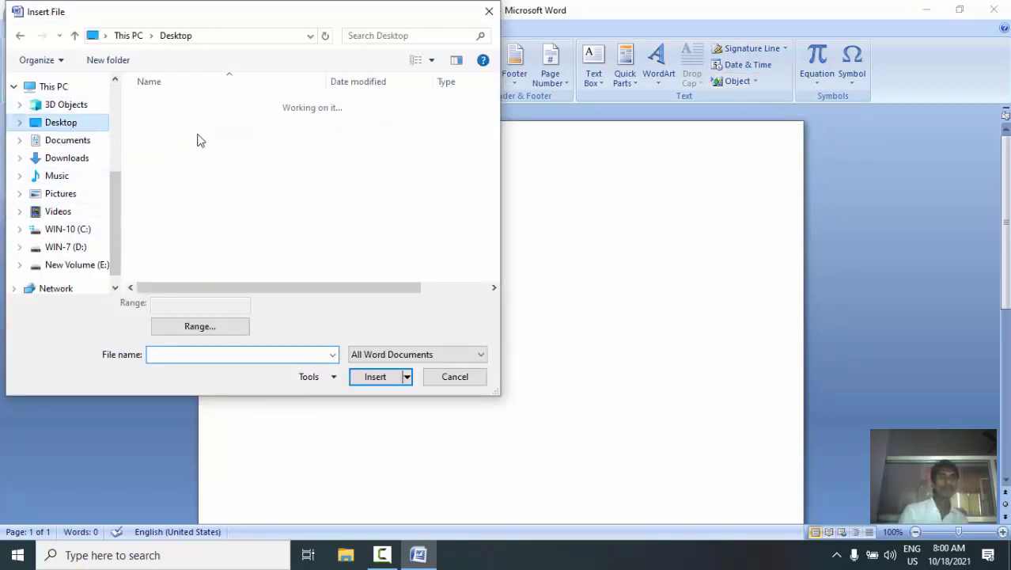
pyautogui.click(373, 354)
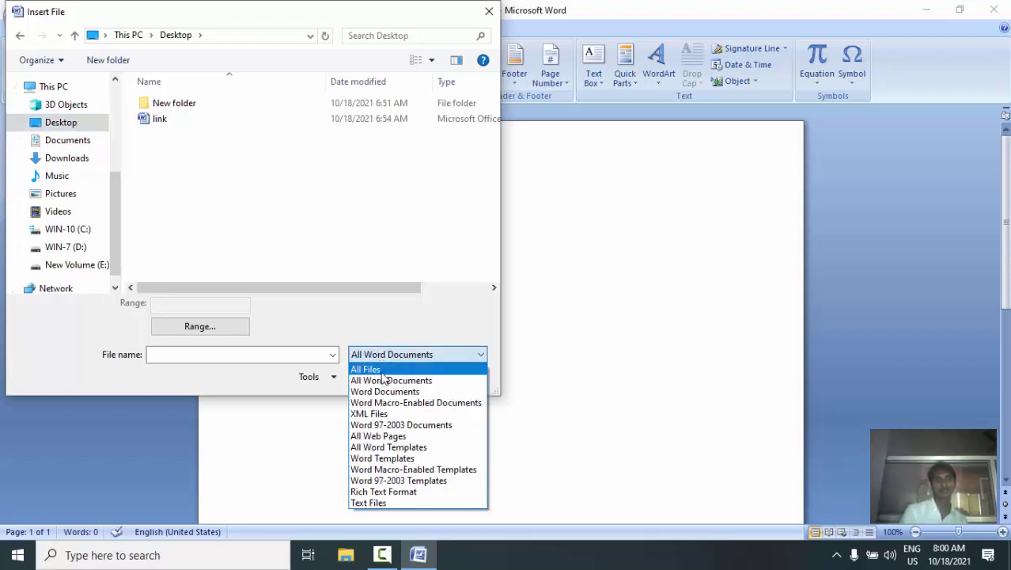
pyautogui.click(382, 373)
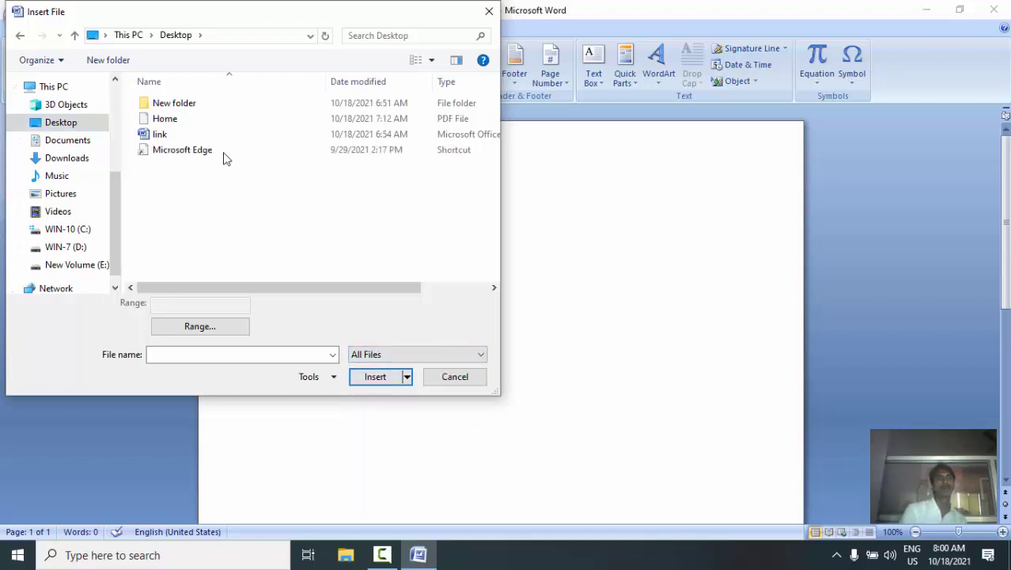
pyautogui.doubleClick(170, 132)
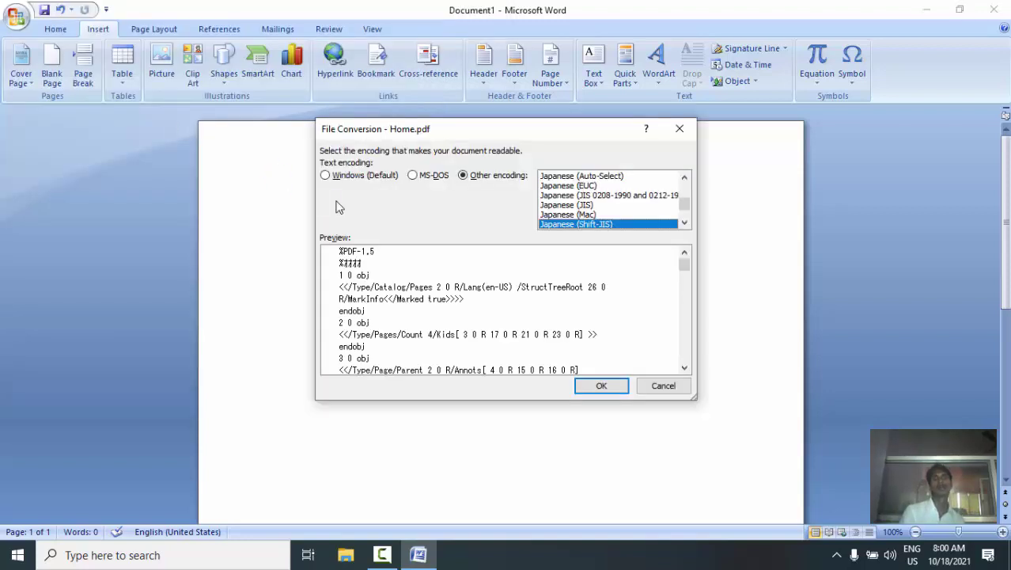
pyautogui.click(600, 391)
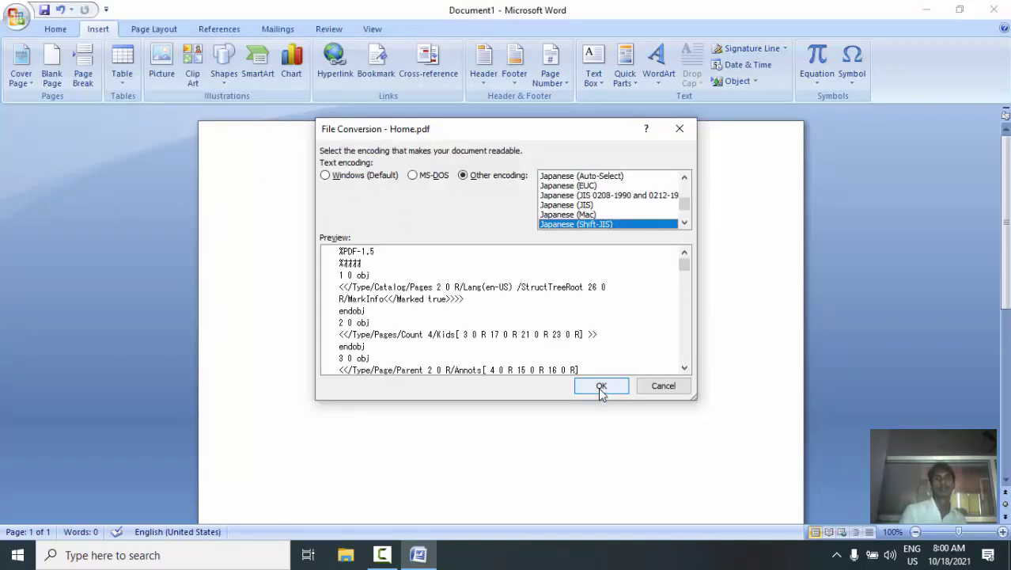
pyautogui.click(601, 388)
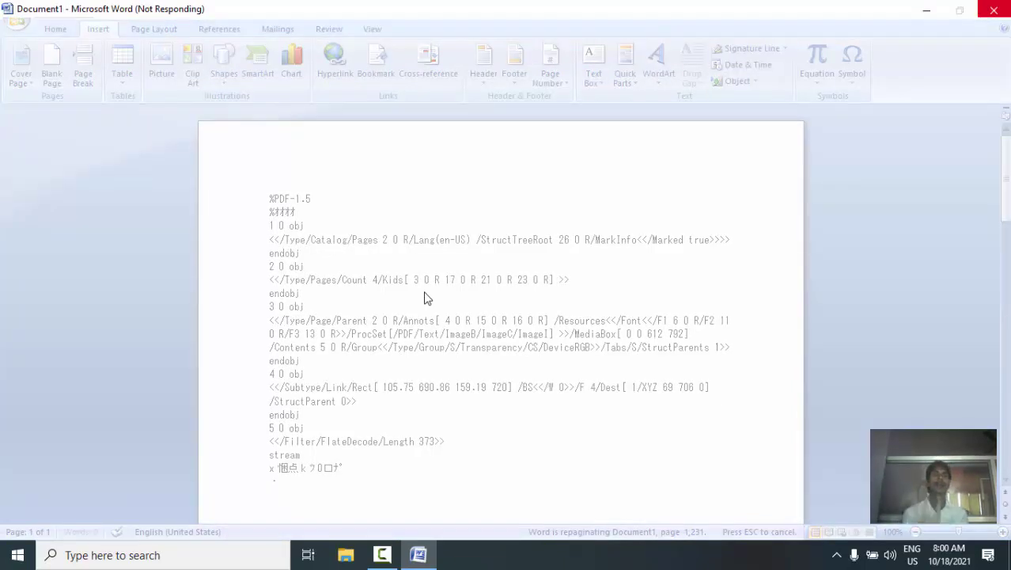
pyautogui.press('Delete')
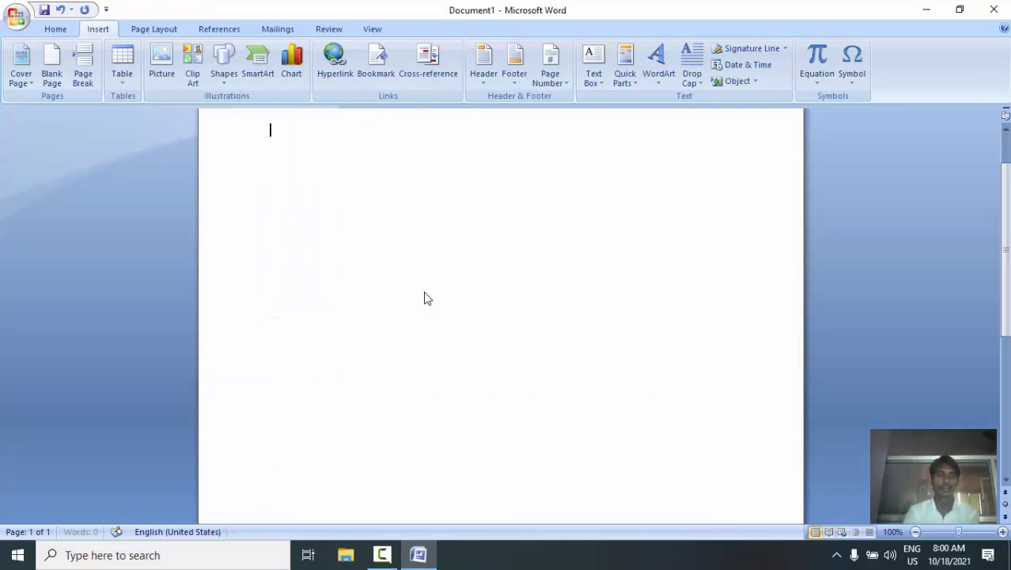
pyautogui.click(755, 82)
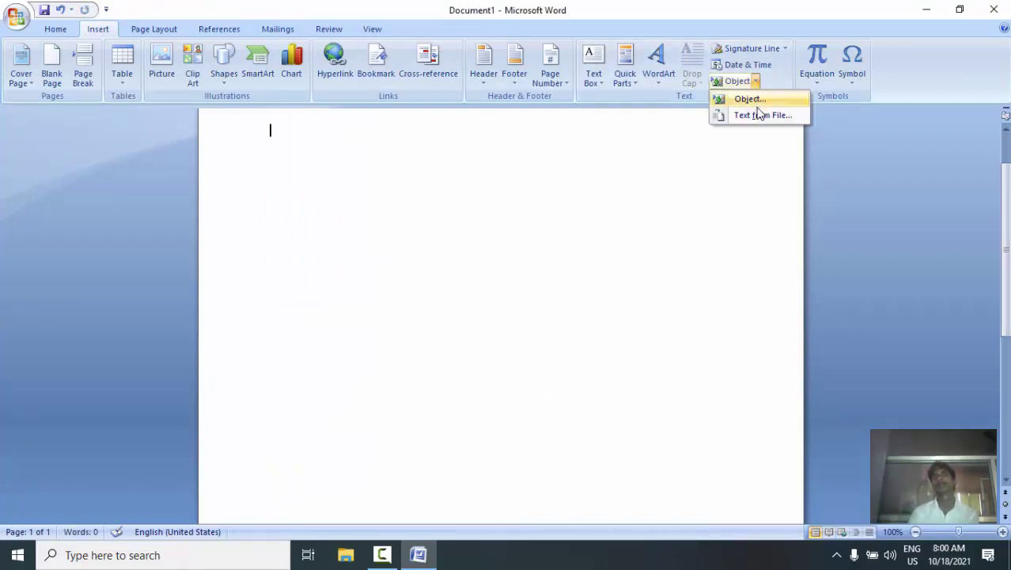
pyautogui.click(757, 102)
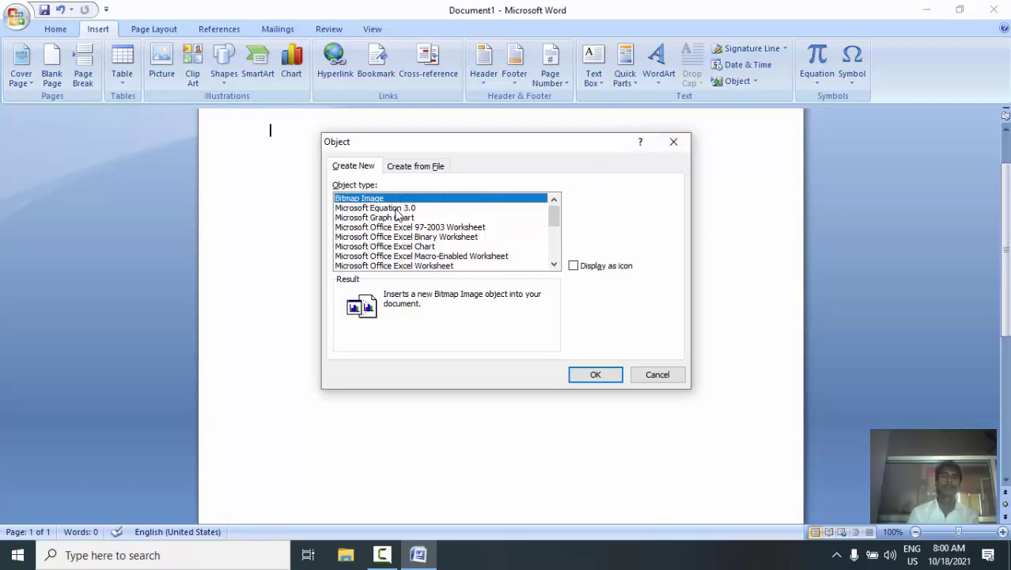
# Close the Object dialog, minimize Word, and launch Paint by searching 'paint'.
pyautogui.click(674, 144)
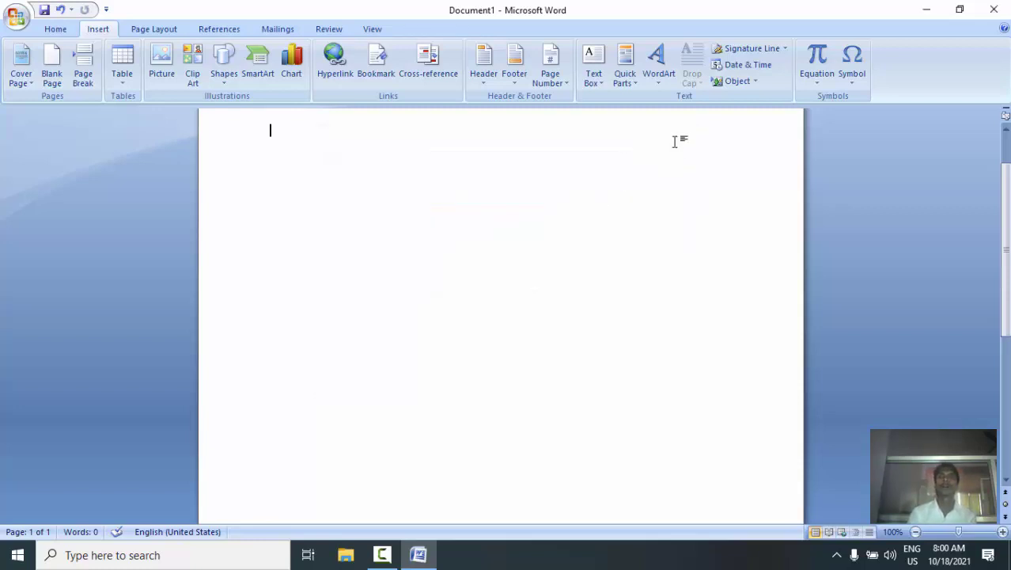
pyautogui.click(925, 9)
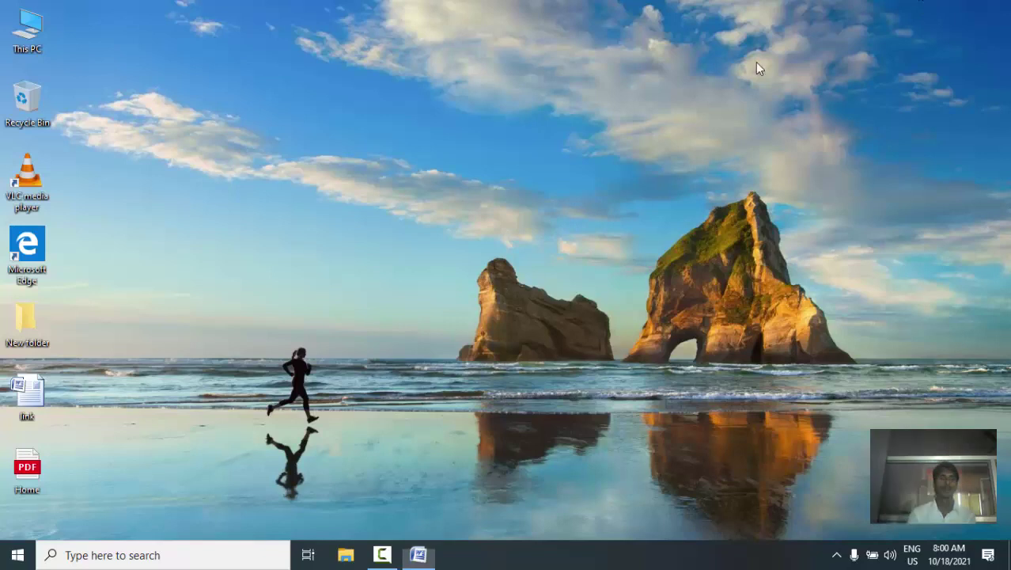
pyautogui.click(245, 545)
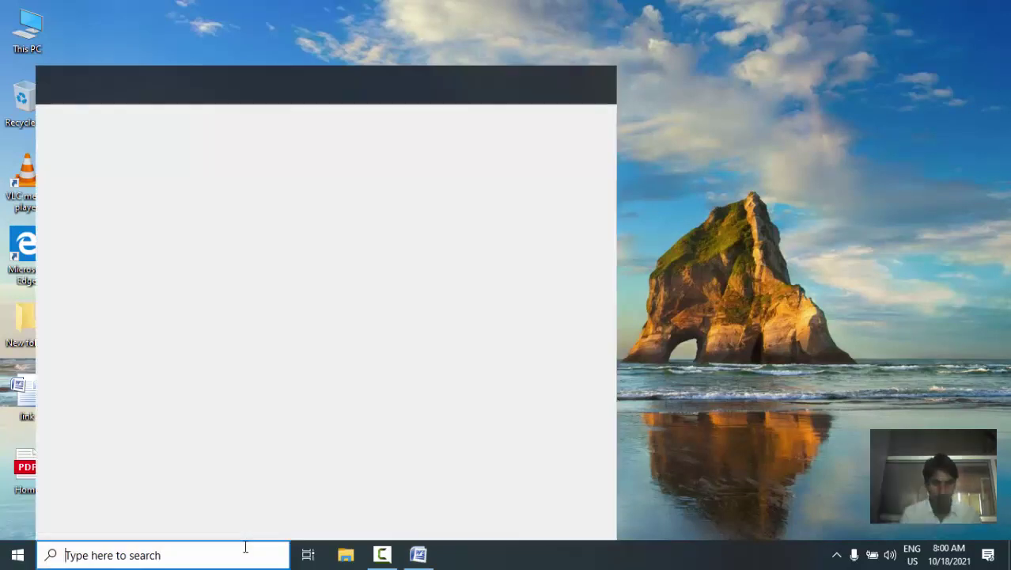
pyautogui.write('paint')
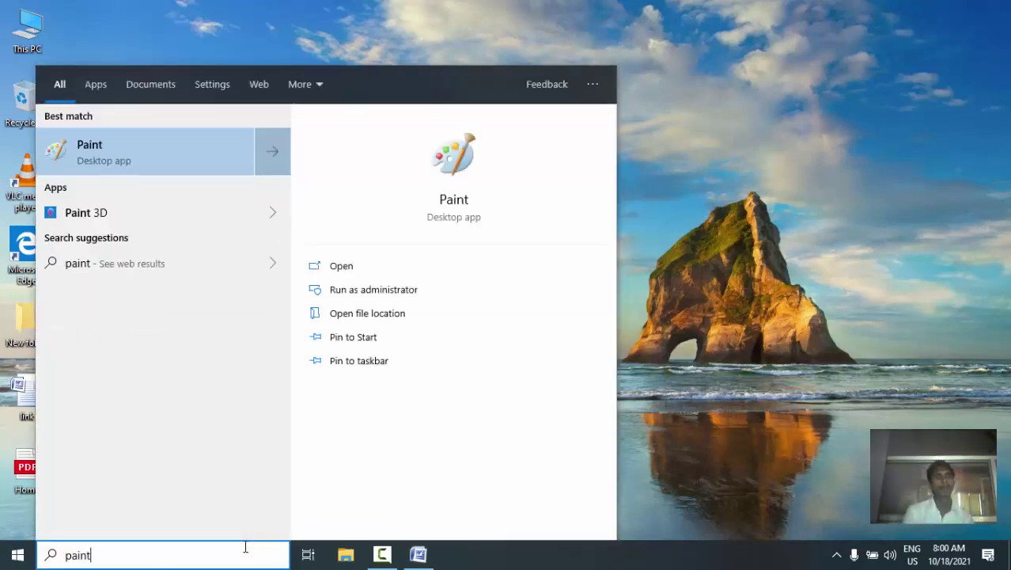
pyautogui.press('Return')
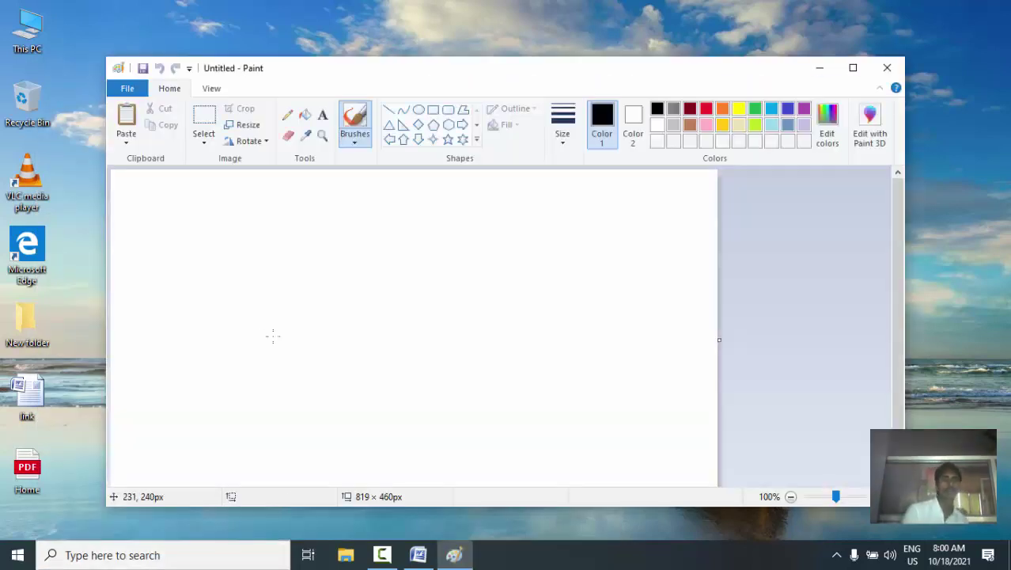
# Scribble a freehand black loop on the canvas, then close Paint with Don't Save.
pyautogui.moveTo(239, 276); pyautogui.dragTo(515, 295)
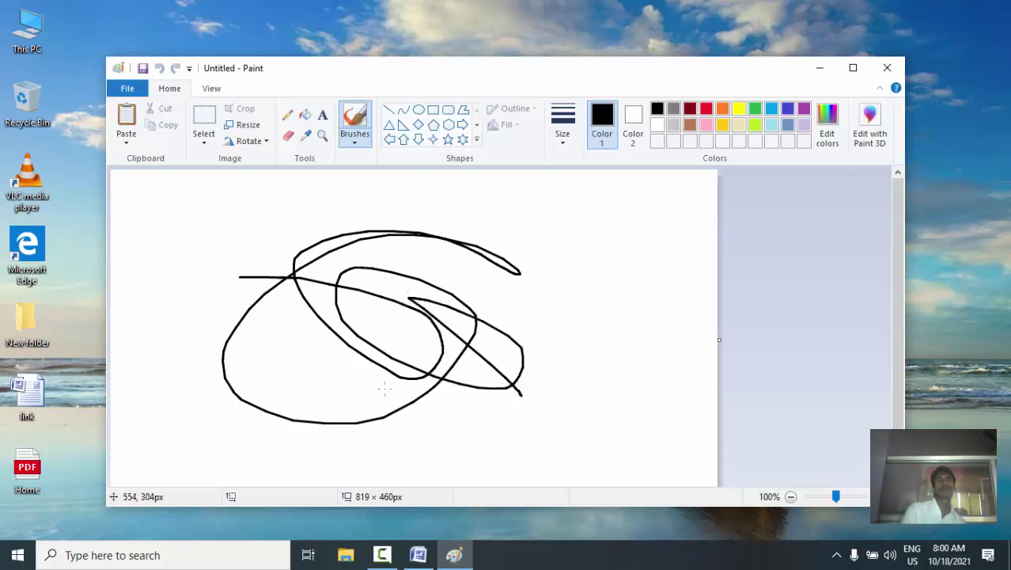
pyautogui.click(887, 68)
pyautogui.click(530, 292)
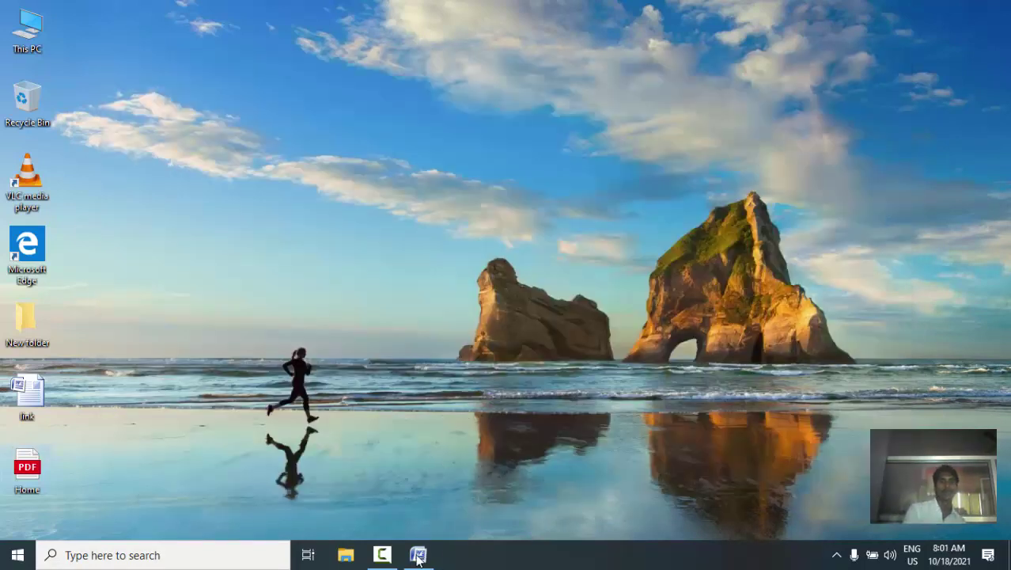
# Back in Word, insert a new Bitmap Image object from the Object dialog.
pyautogui.click(419, 556)
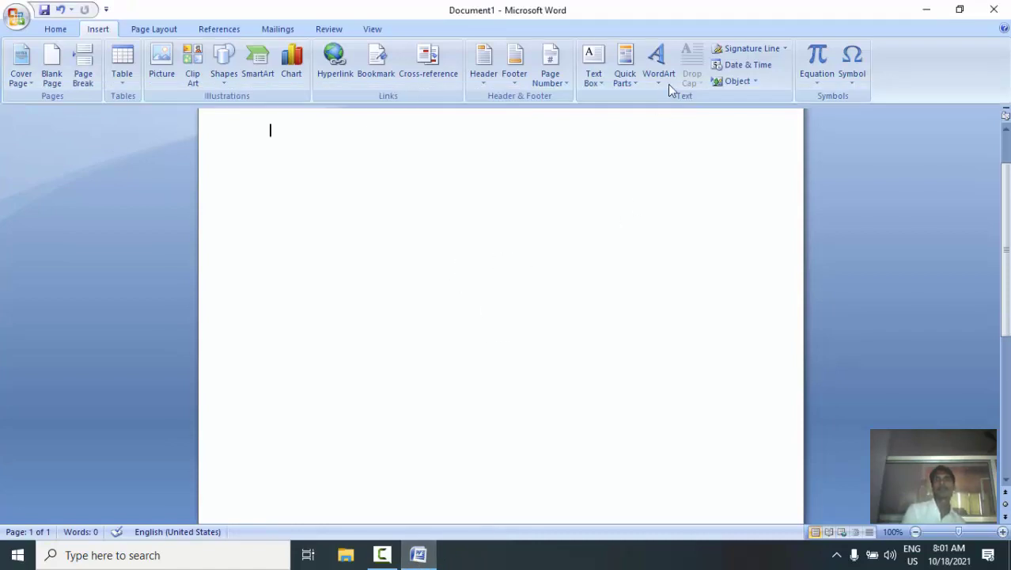
pyautogui.click(755, 81)
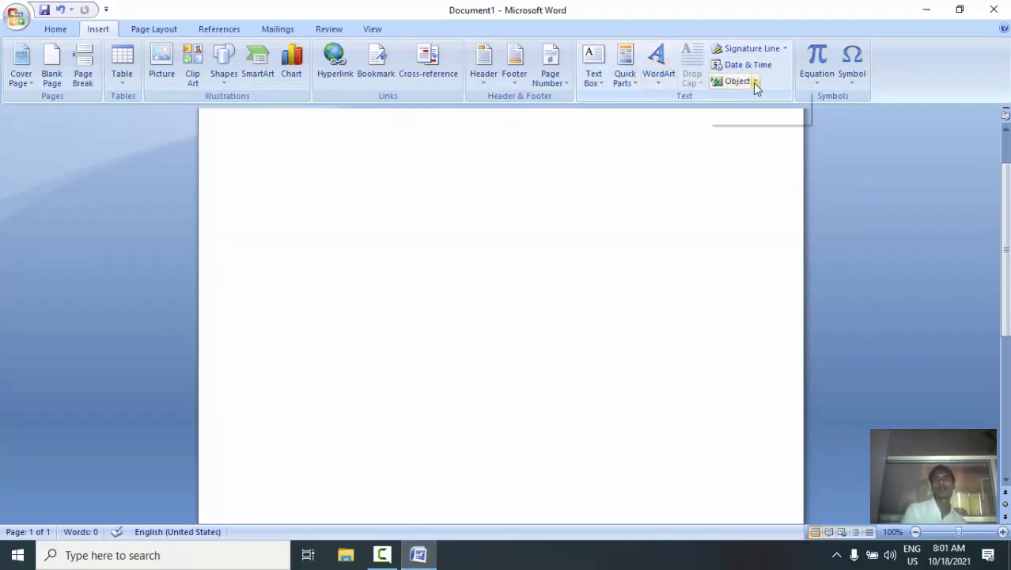
pyautogui.click(751, 100)
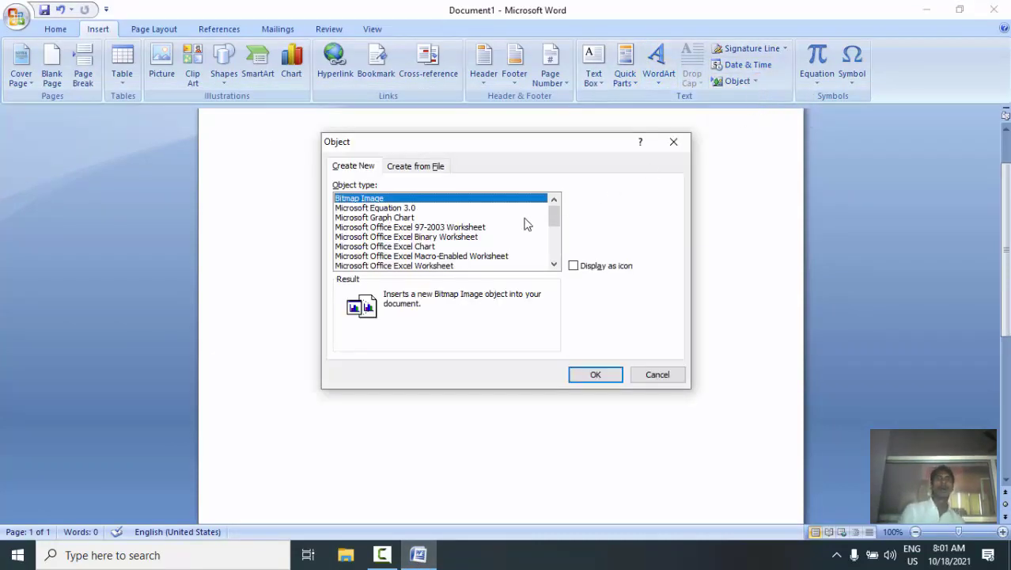
pyautogui.click(351, 209)
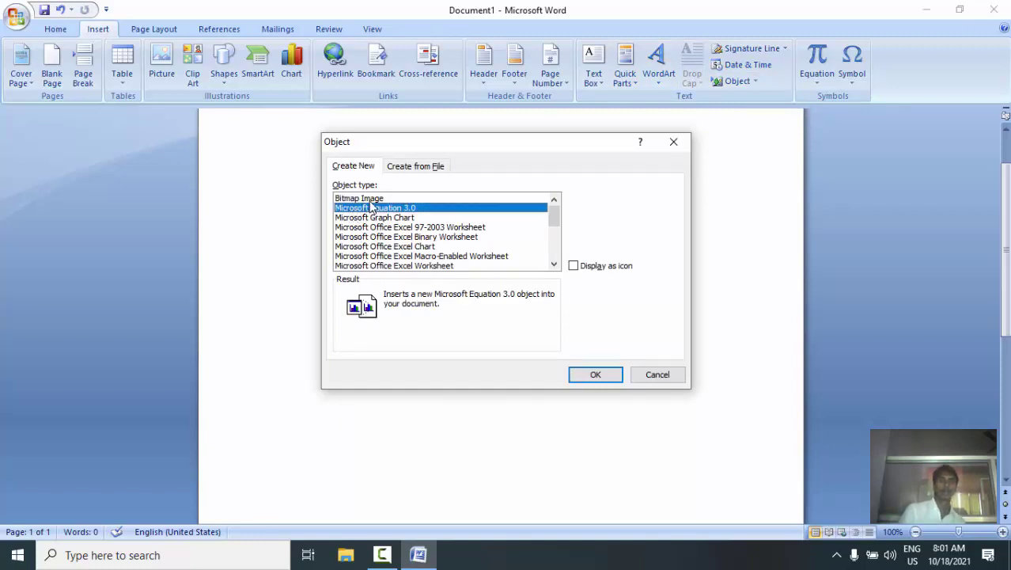
pyautogui.click(369, 199)
pyautogui.click(603, 376)
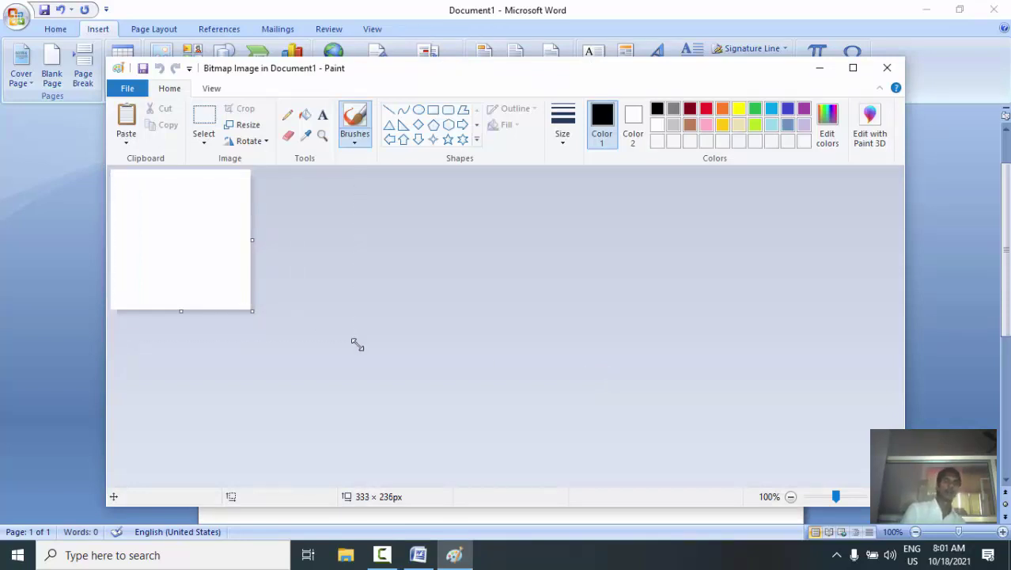
# Enlarge the canvas to 333 x 236 px and draw thin dark red pencil scribbles.
pyautogui.moveTo(250, 313); pyautogui.dragTo(359, 346)
pyautogui.hotkey('ctrl', 'v')
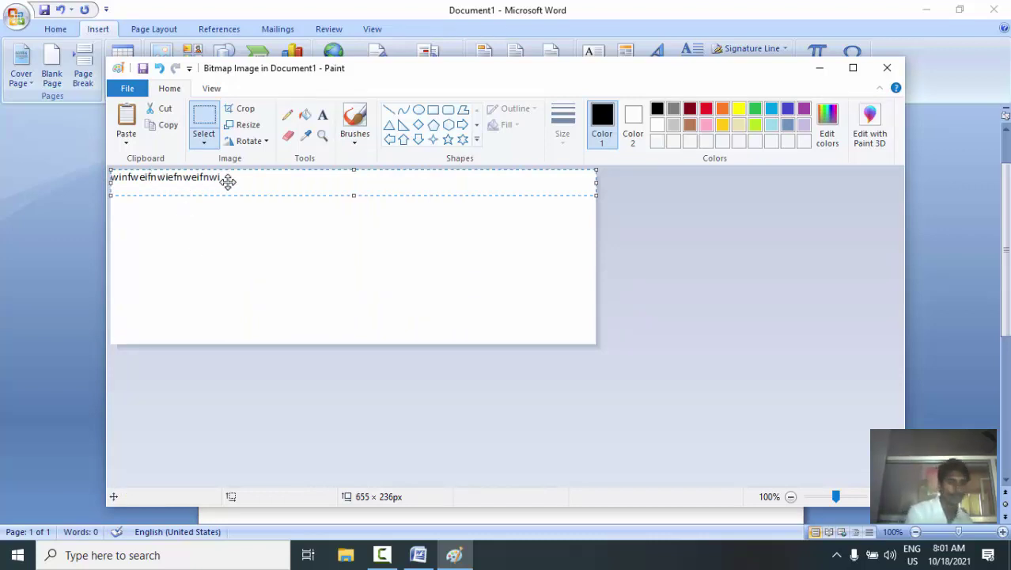
pyautogui.press('Delete')
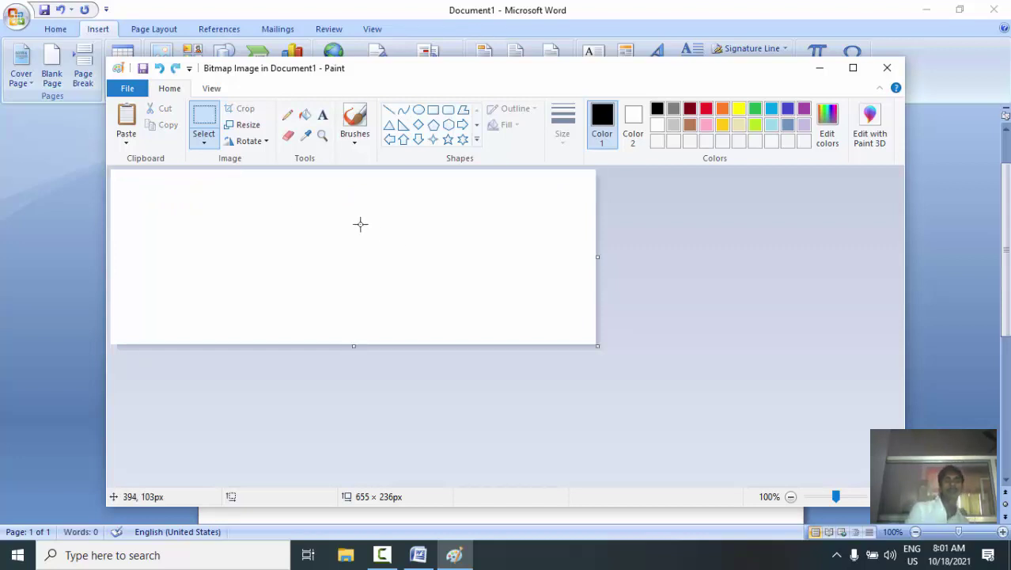
pyautogui.click(690, 110)
pyautogui.click(287, 115)
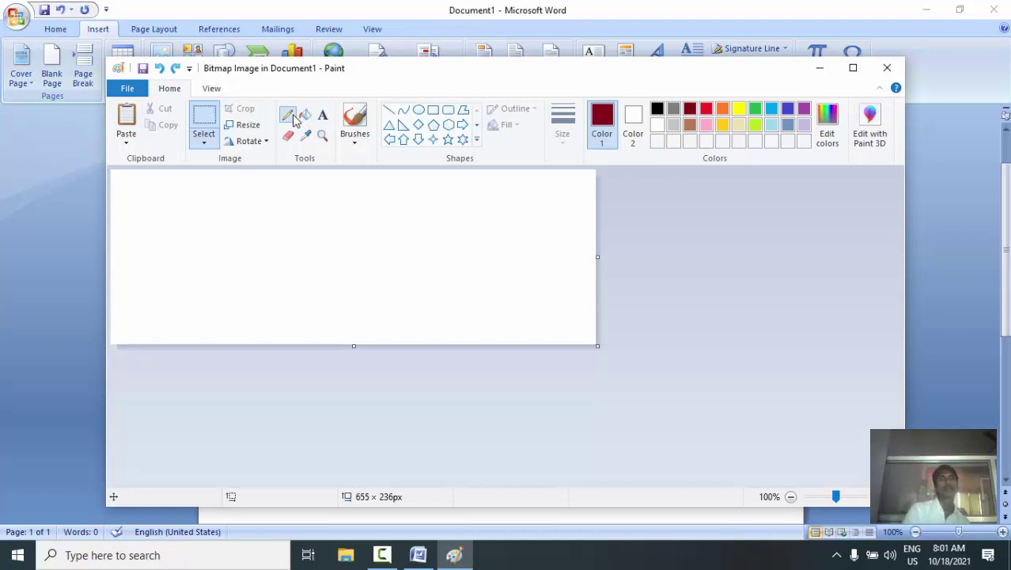
pyautogui.moveTo(360, 276); pyautogui.dragTo(402, 292)
pyautogui.moveTo(485, 305)
pyautogui.mouseDown()
pyautogui.moveTo(518, 264)
pyautogui.moveTo(487, 265)
pyautogui.moveTo(483, 316)
pyautogui.moveTo(367, 201)
pyautogui.mouseUp()
pyautogui.moveTo(253, 257); pyautogui.dragTo(431, 198)
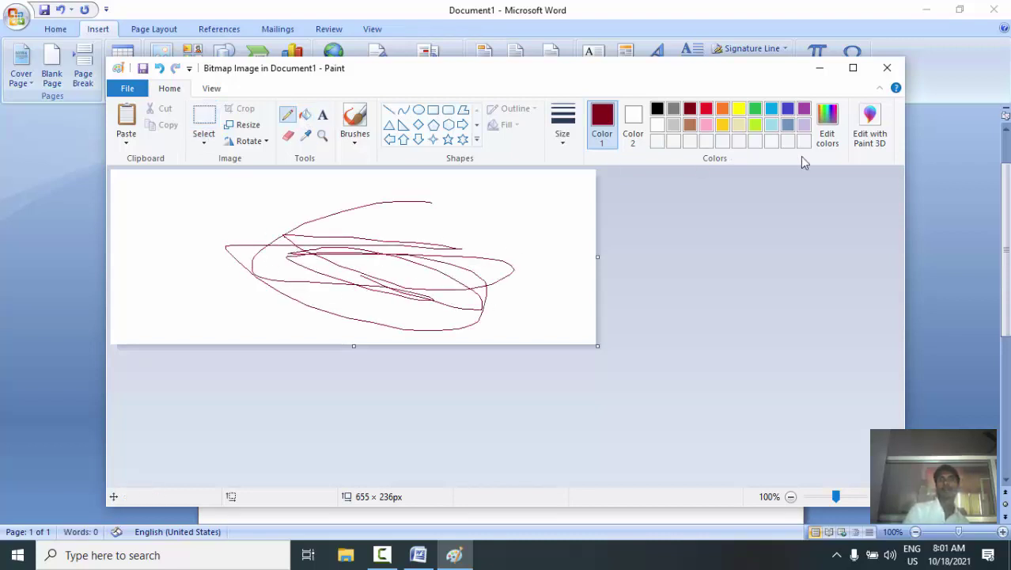
pyautogui.click(885, 68)
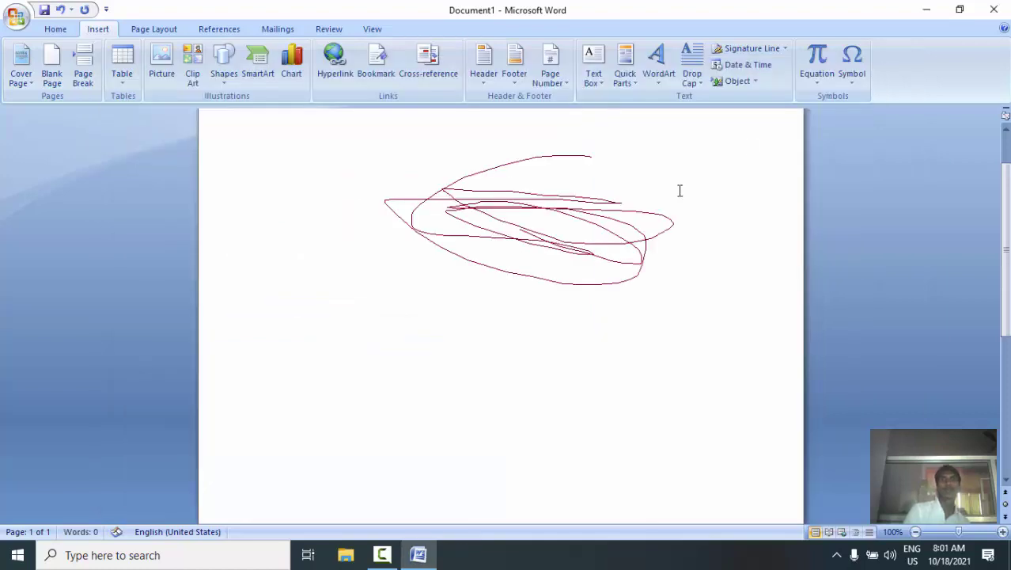
# Reopen the embedded bitmap and draw a thick black loop over the scribble.
pyautogui.click(571, 243)
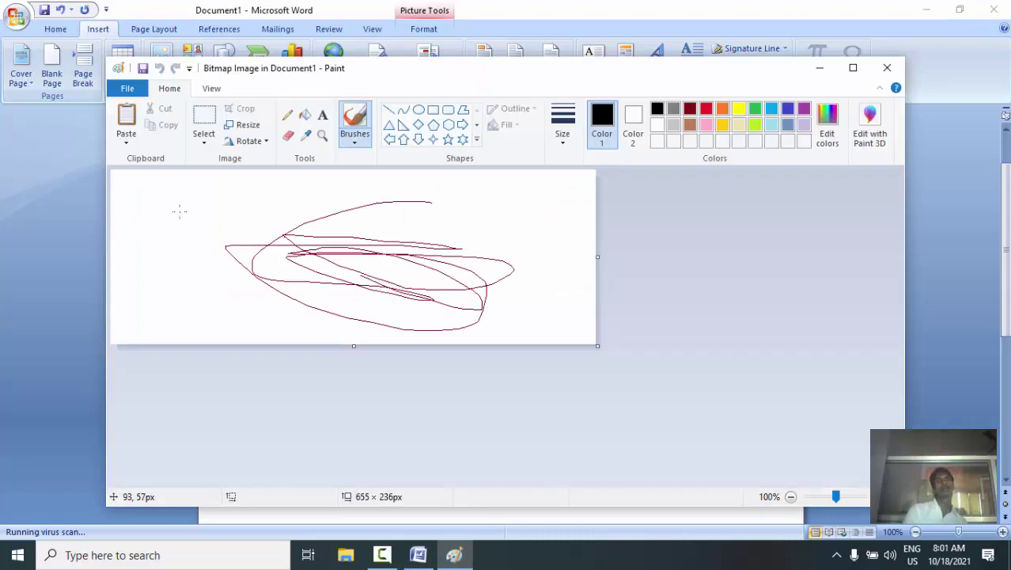
pyautogui.moveTo(180, 211)
pyautogui.mouseDown()
pyautogui.moveTo(154, 232)
pyautogui.moveTo(517, 264)
pyautogui.mouseUp()
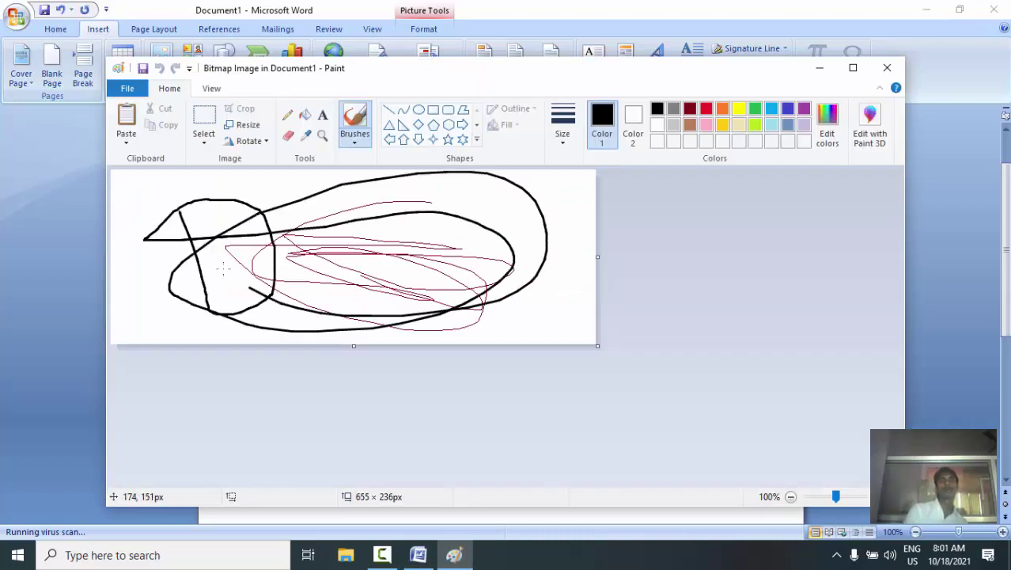
pyautogui.click(887, 68)
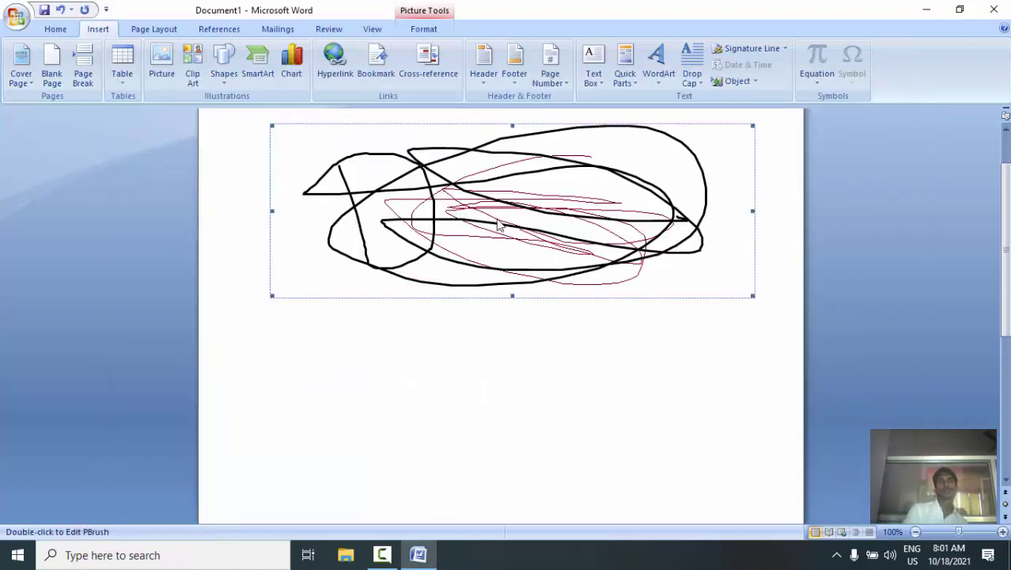
# Set the scribble picture's text wrapping to Tight and drag it lower on the page.
pyautogui.click(492, 299)
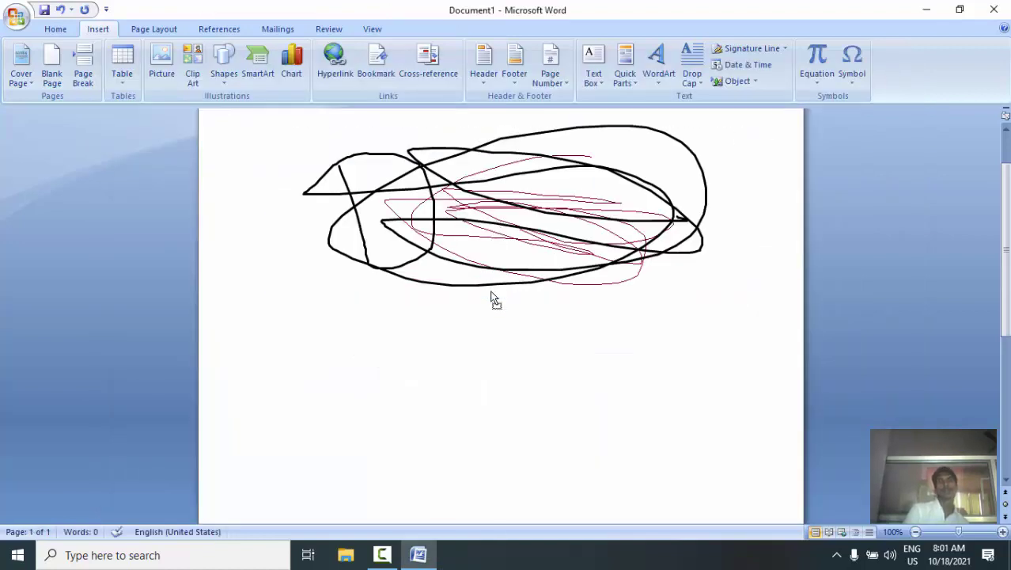
pyautogui.click(469, 233)
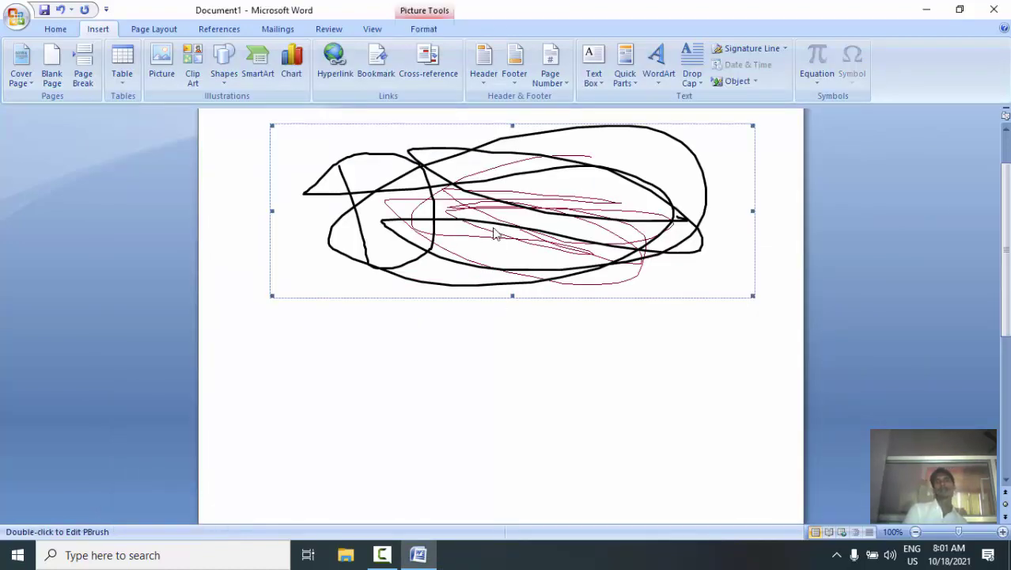
pyautogui.click(424, 10)
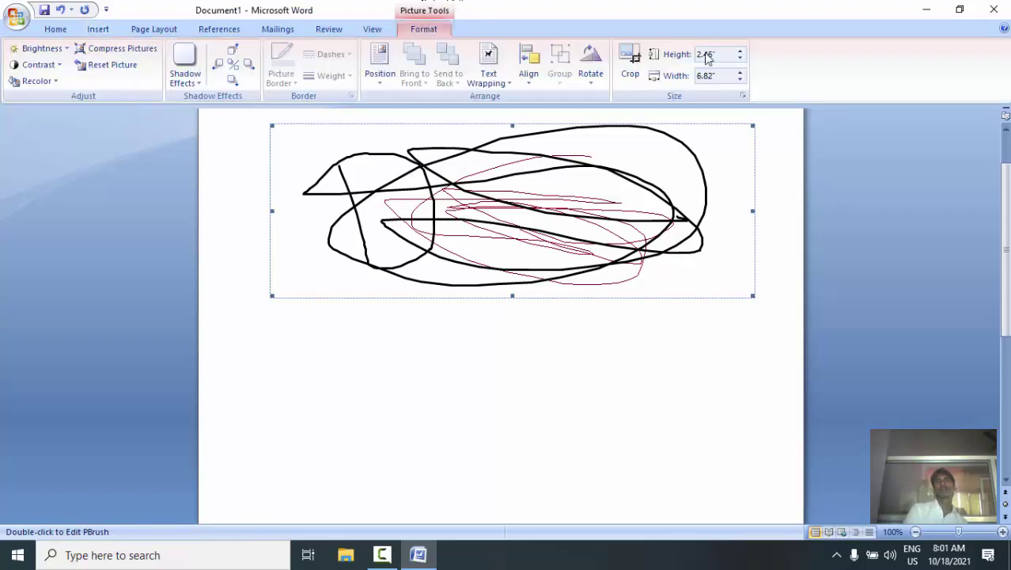
pyautogui.click(487, 65)
pyautogui.click(501, 133)
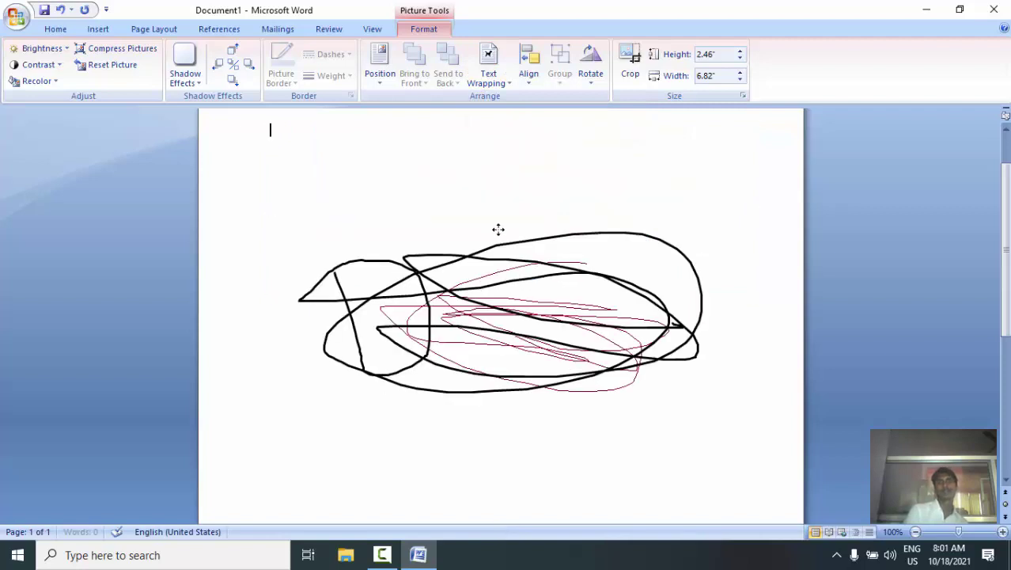
pyautogui.moveTo(514, 290); pyautogui.dragTo(514, 346)
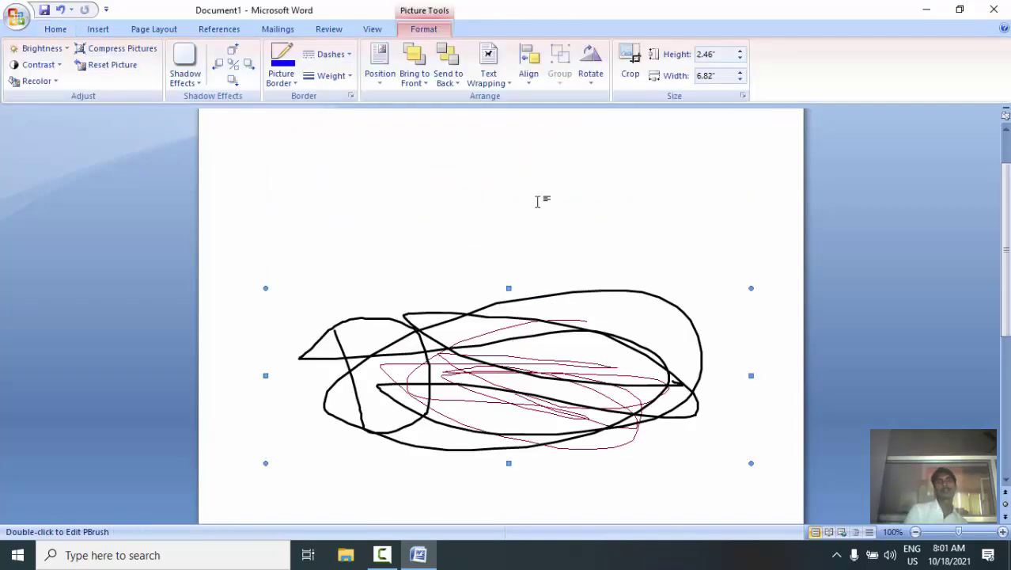
pyautogui.click(98, 29)
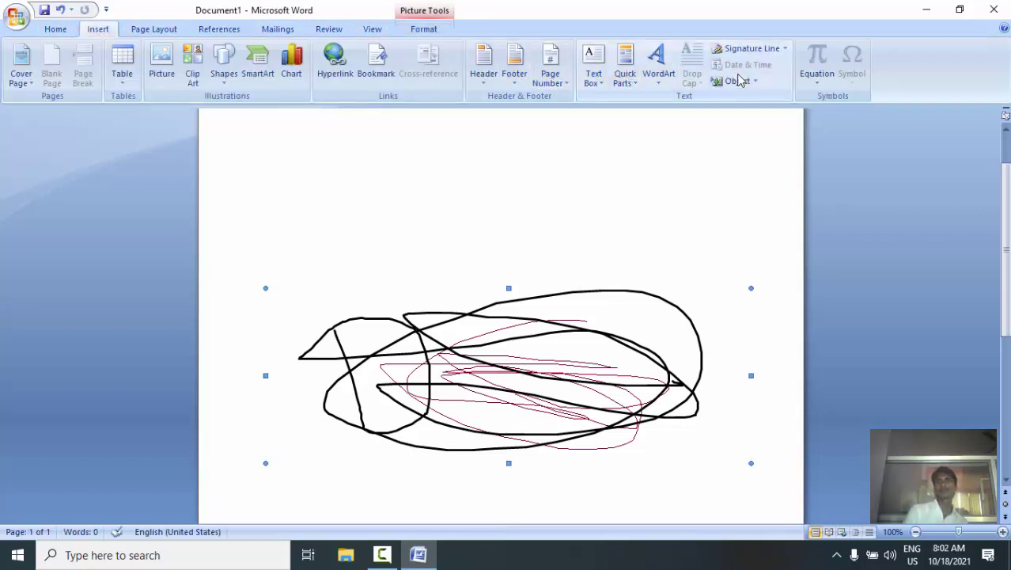
# Insert a new Microsoft Equation 3.0 object with Display as icon ticked.
pyautogui.click(755, 81)
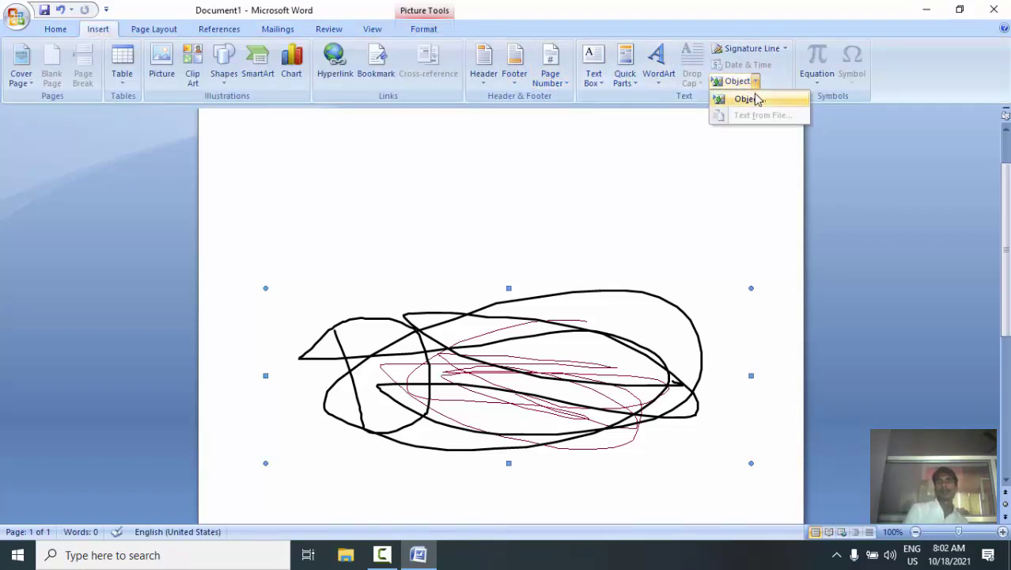
pyautogui.click(748, 99)
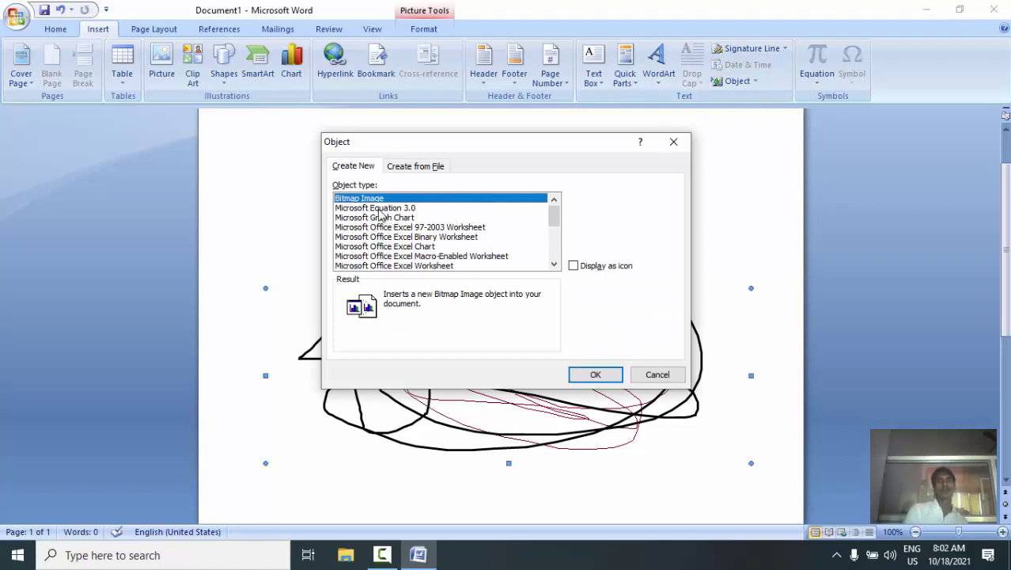
pyautogui.click(378, 208)
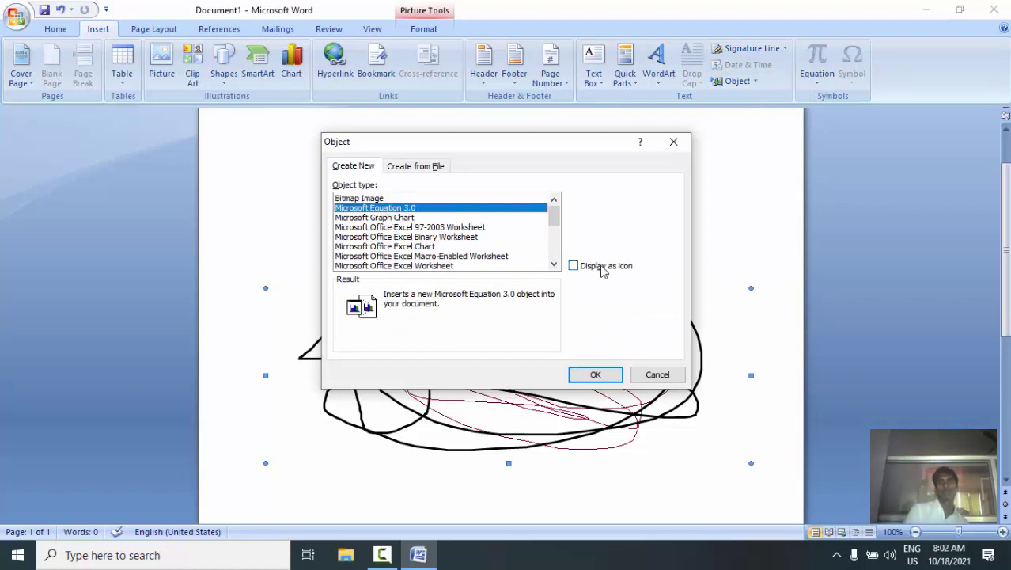
pyautogui.click(604, 267)
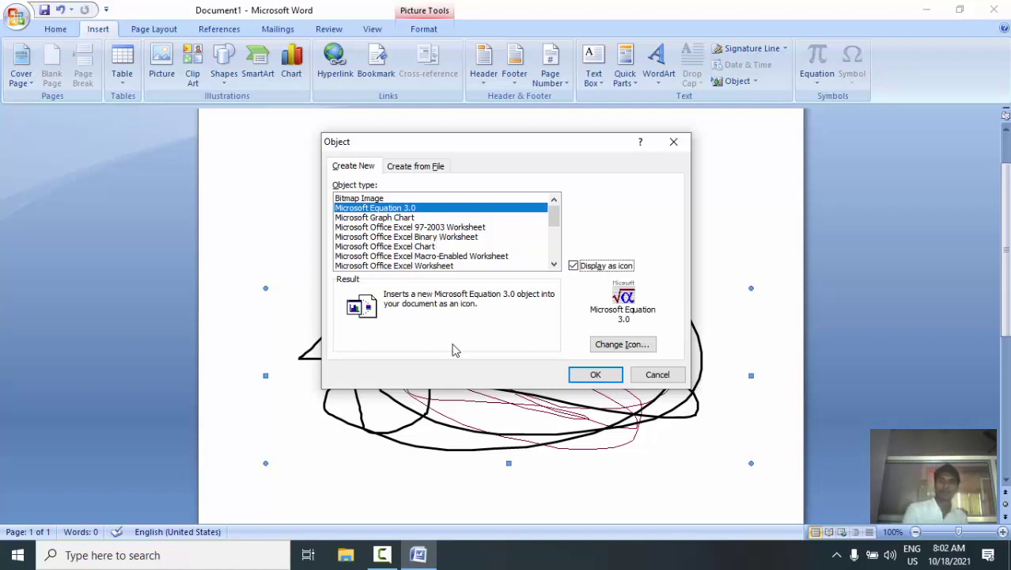
pyautogui.click(589, 375)
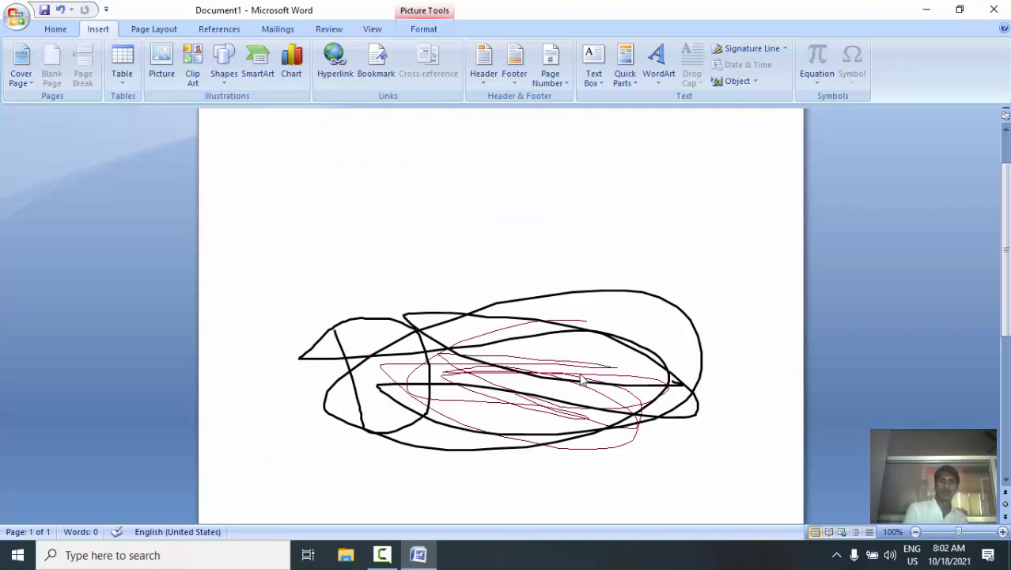
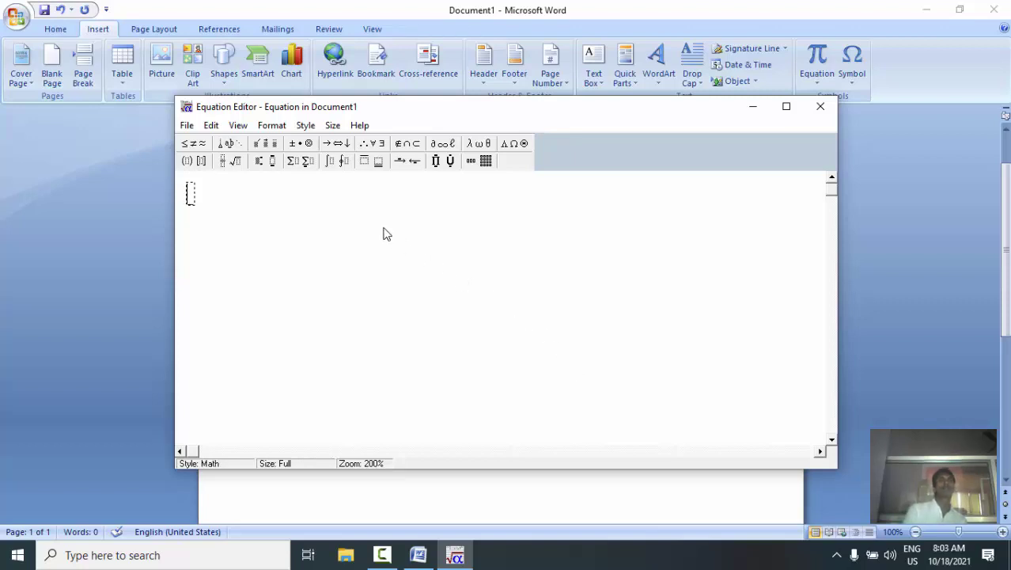
# Look through the equation editing options and embellishments palette without choosing anything.
pyautogui.click(211, 125)
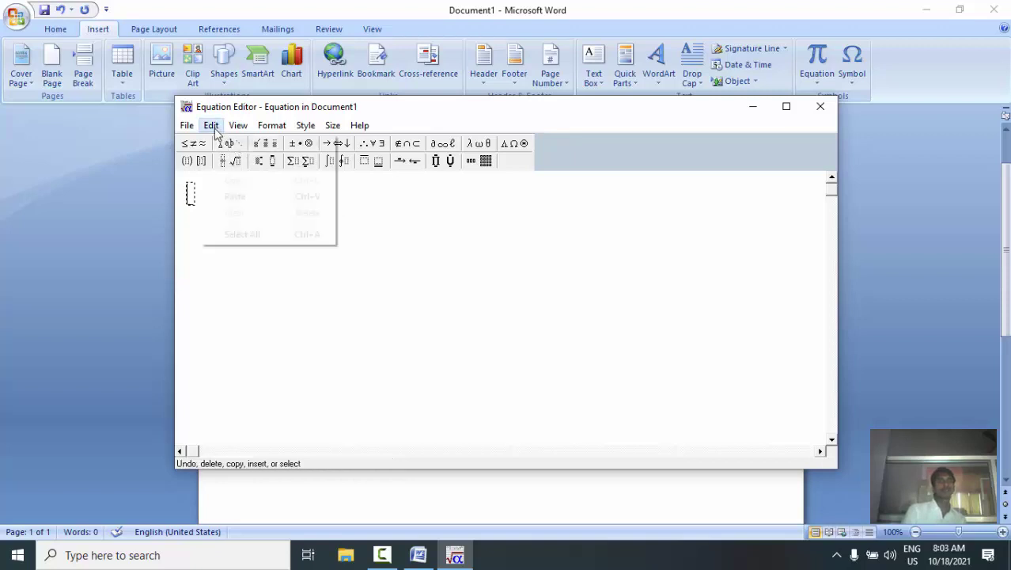
pyautogui.click(210, 125)
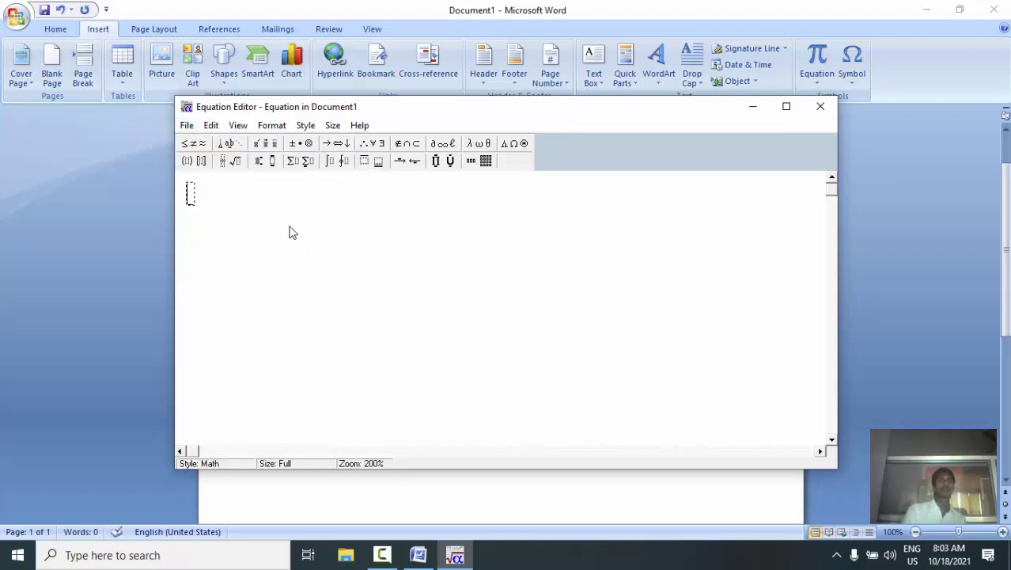
pyautogui.click(266, 144)
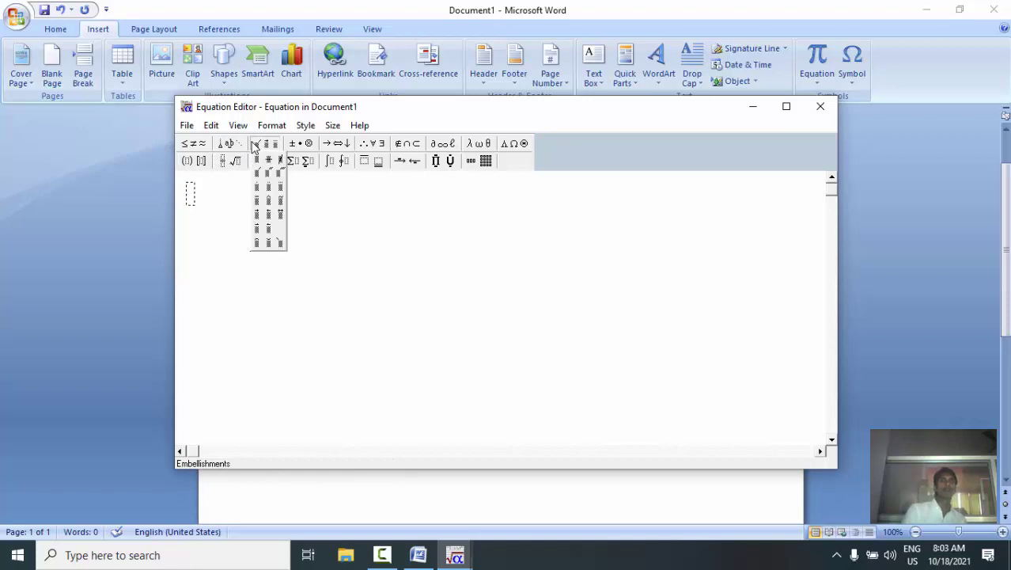
pyautogui.click(268, 205)
# Enter wefwe with superscript veve, then eveve back on the baseline.
pyautogui.write('wefwe')
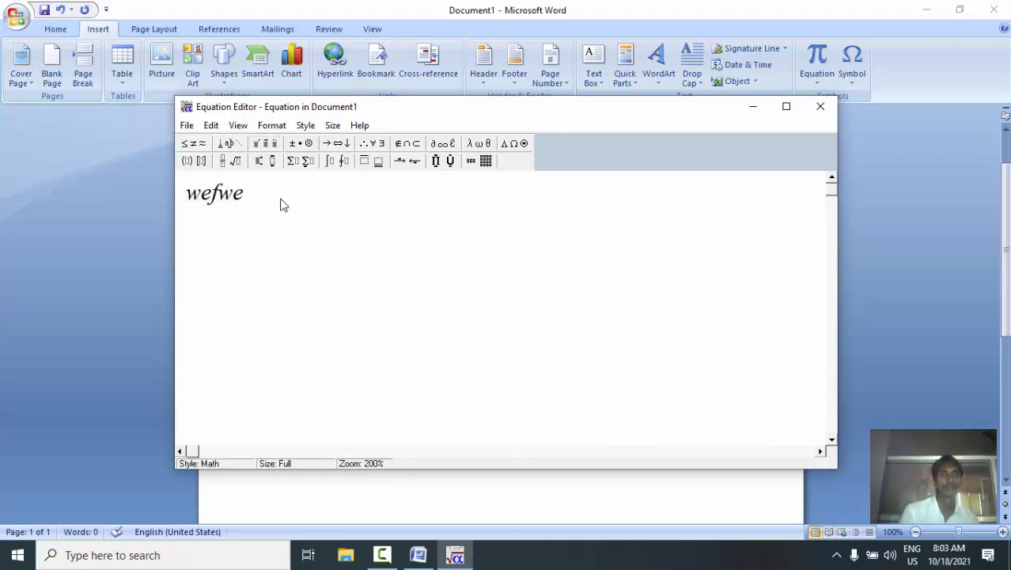
pyautogui.click(261, 161)
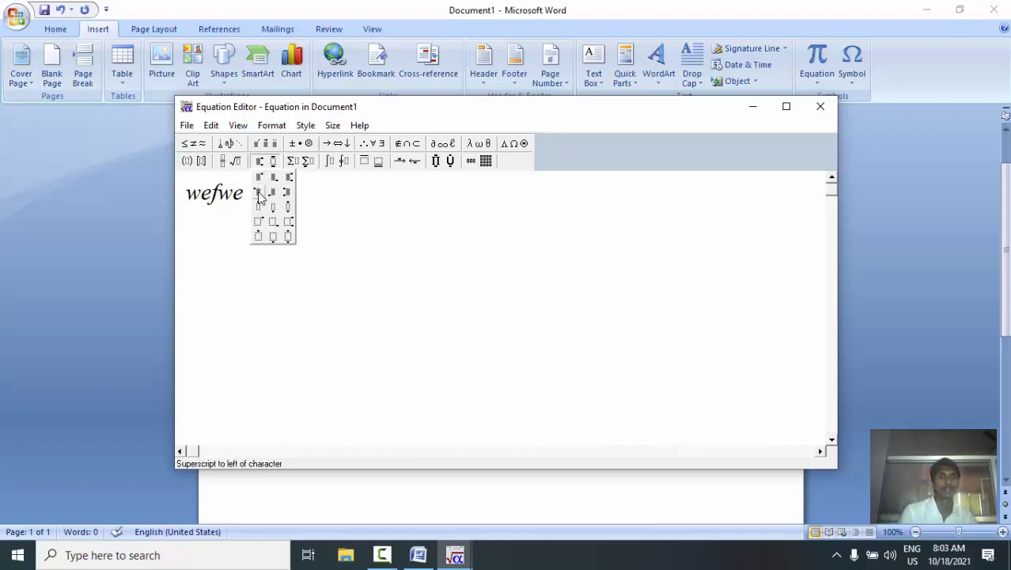
pyautogui.click(259, 195)
pyautogui.write('veve')
pyautogui.press('Tab')
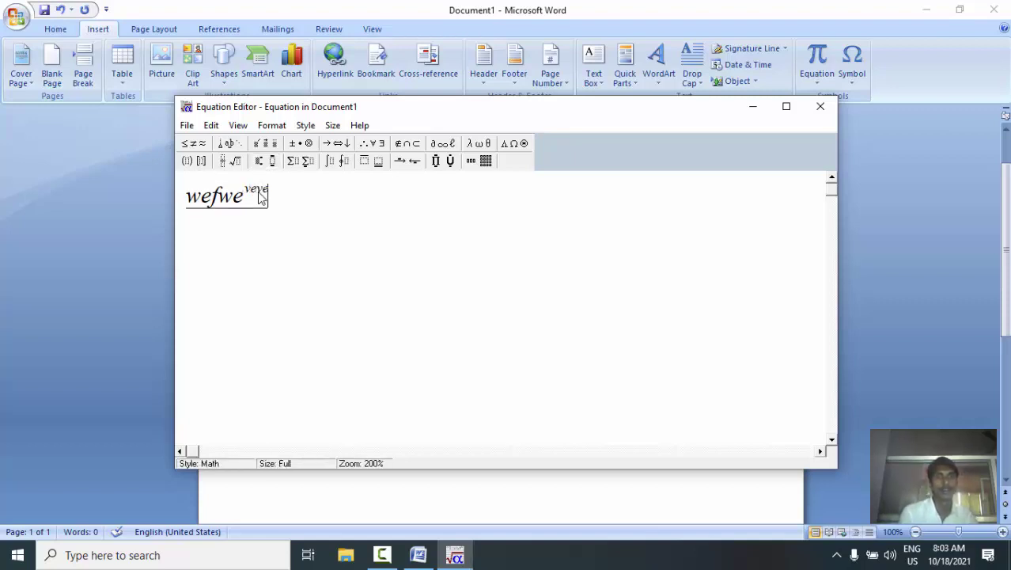
pyautogui.write('eveve')
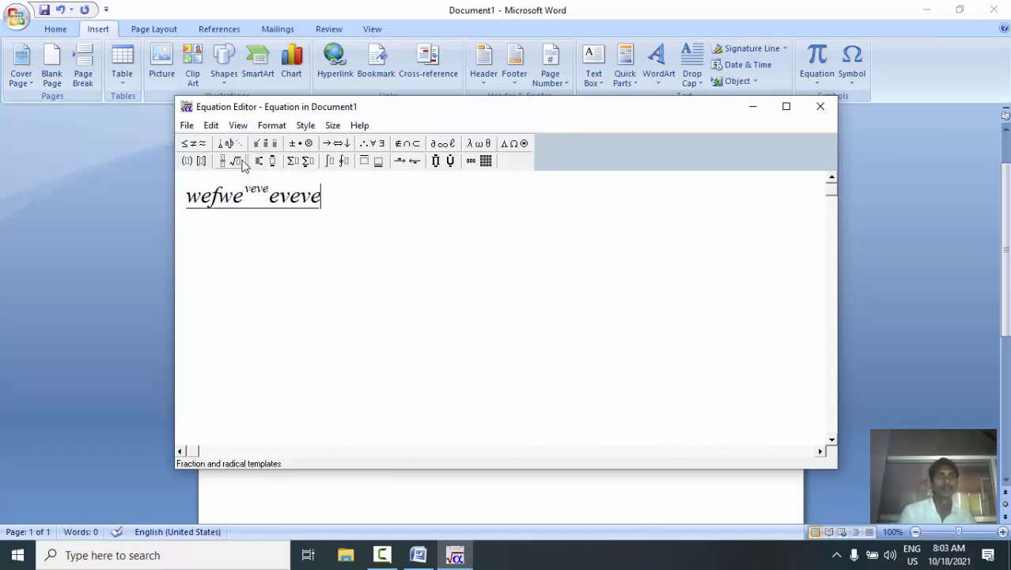
pyautogui.click(280, 239)
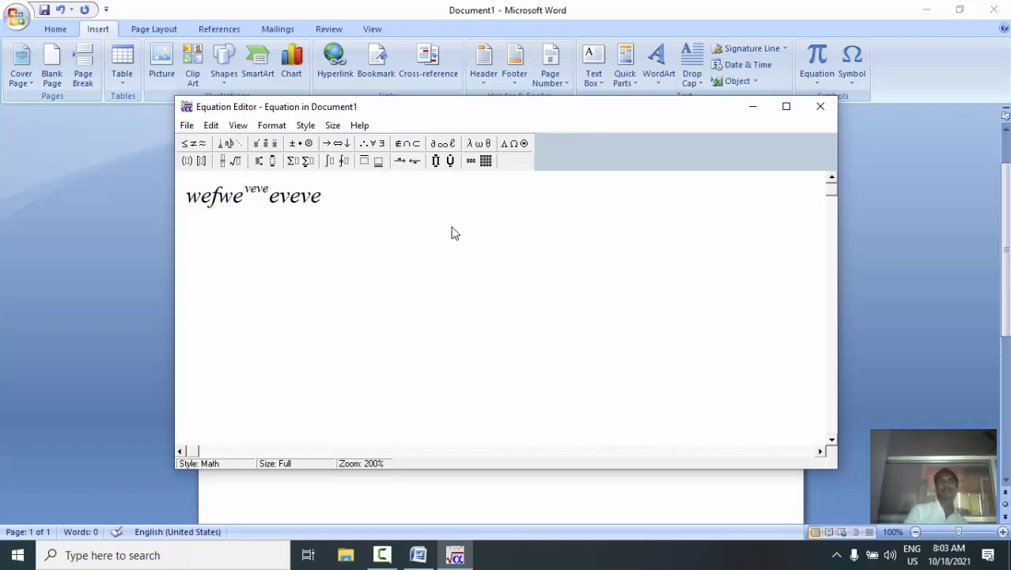
# Reopen the equation object and apply File > Update to the document.
pyautogui.click(842, 103)
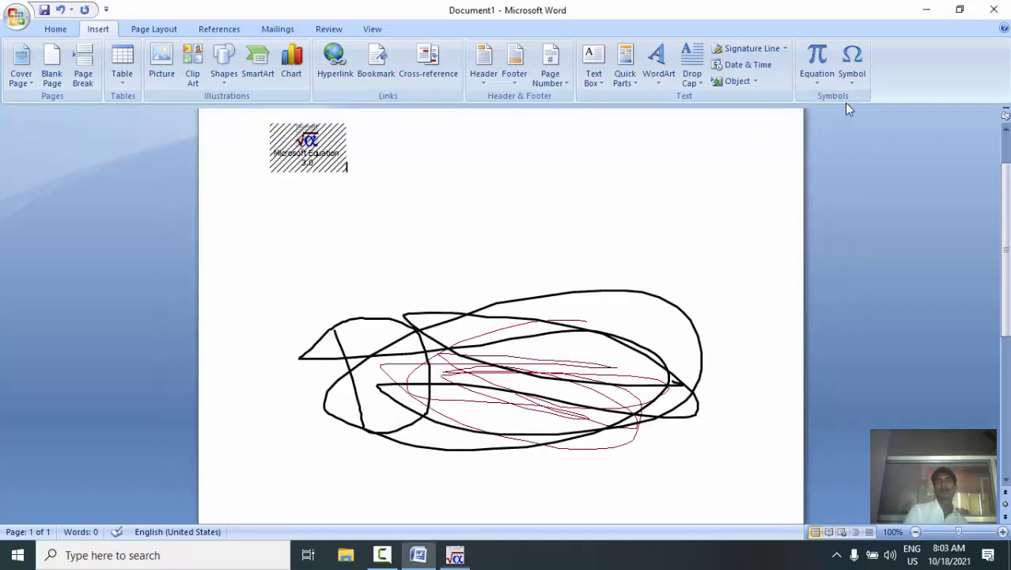
pyautogui.doubleClick(309, 143)
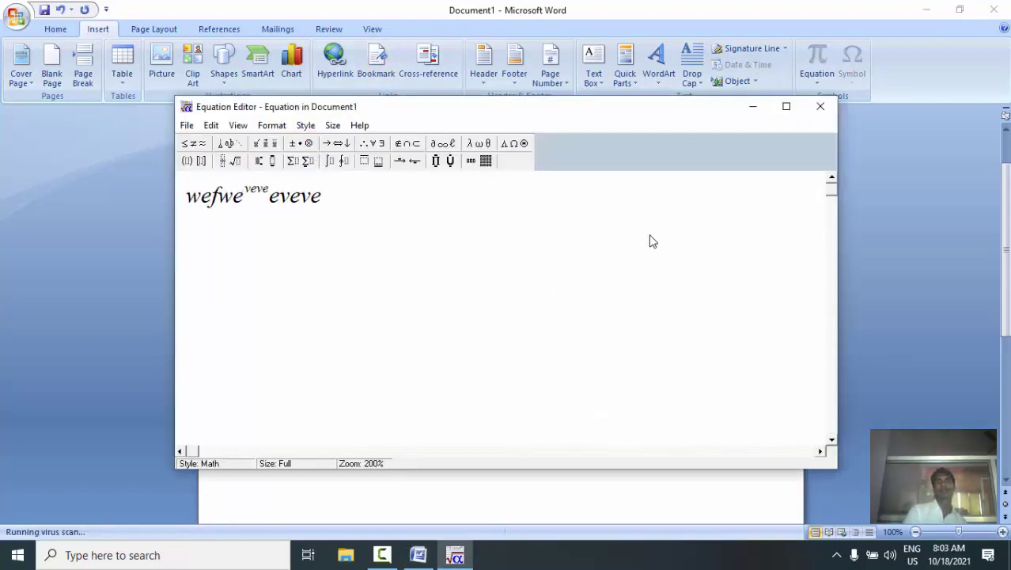
pyautogui.click(820, 105)
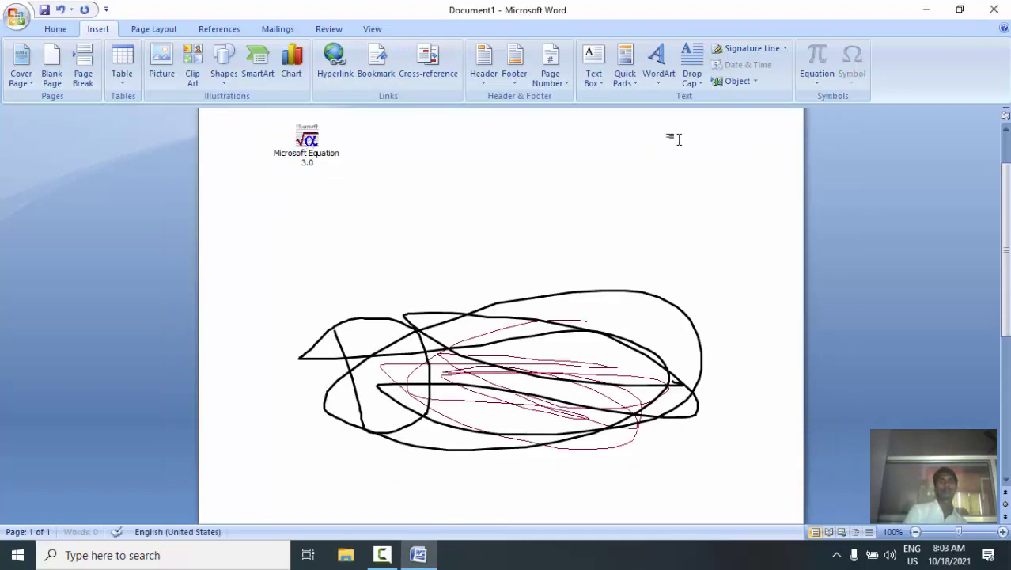
pyautogui.doubleClick(307, 162)
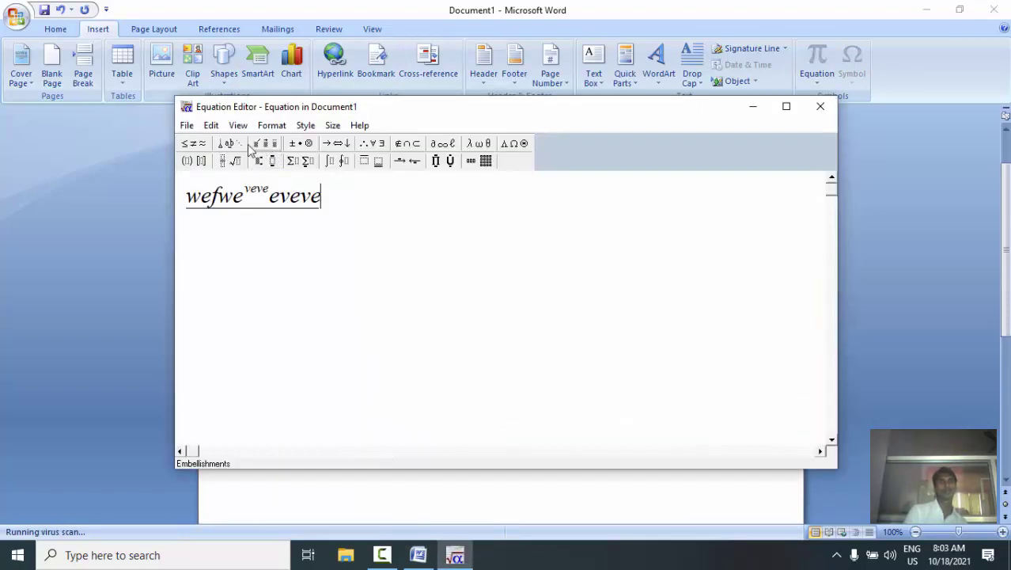
pyautogui.click(186, 125)
pyautogui.click(202, 141)
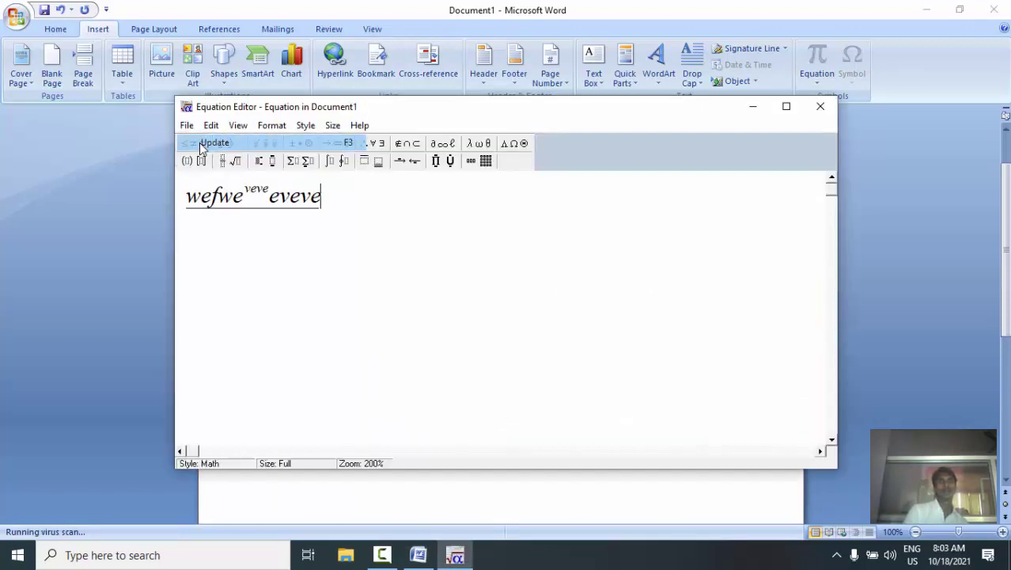
pyautogui.click(819, 106)
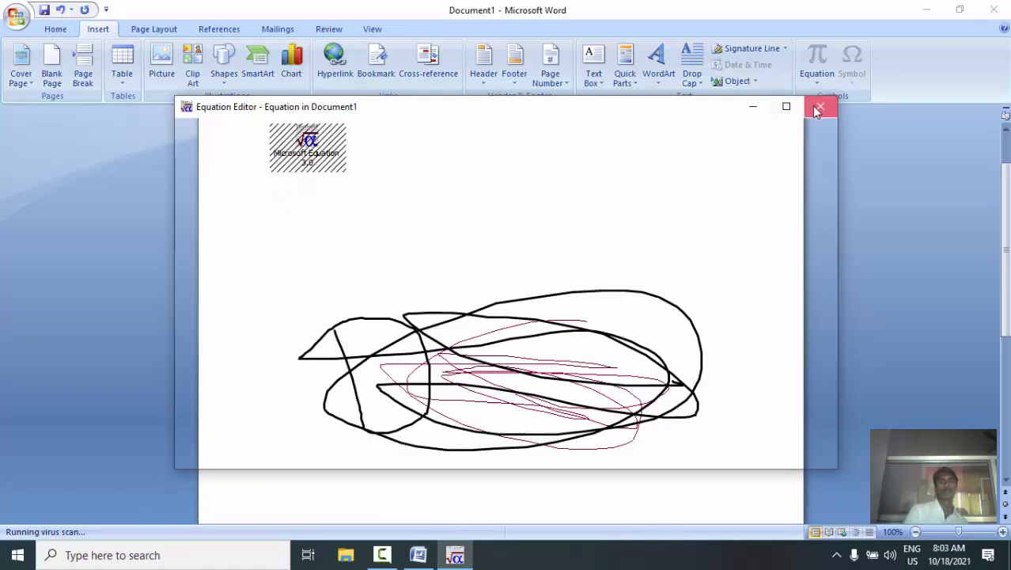
# Select the equation object and delete it from the page.
pyautogui.doubleClick(326, 162)
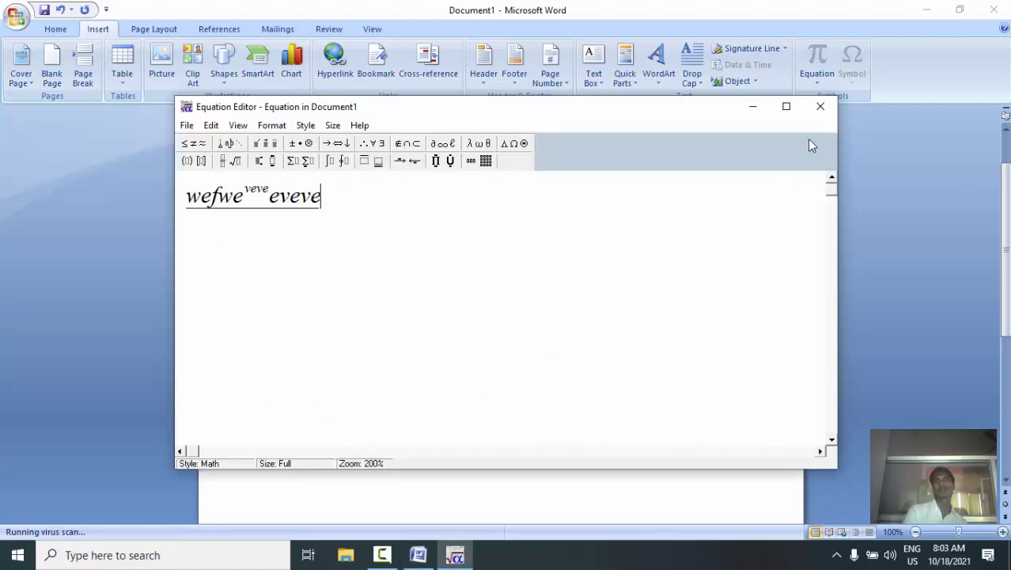
pyautogui.click(817, 111)
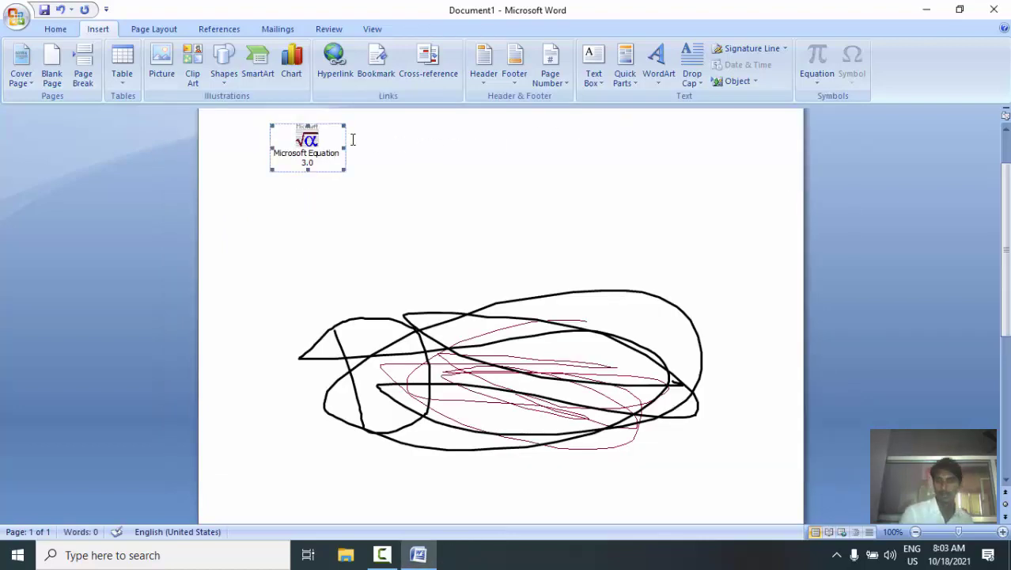
pyautogui.press('Delete')
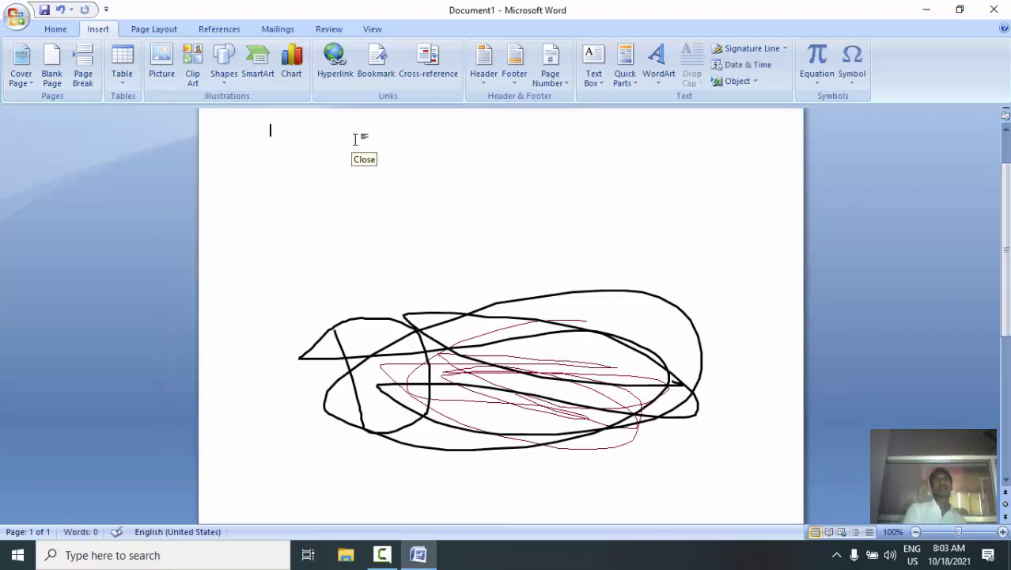
pyautogui.click(755, 82)
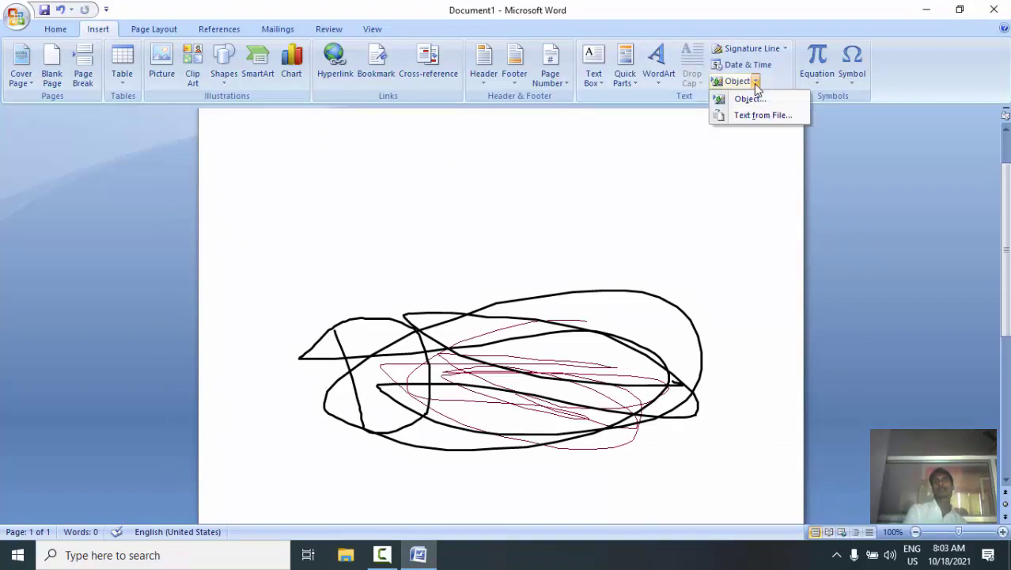
pyautogui.click(752, 98)
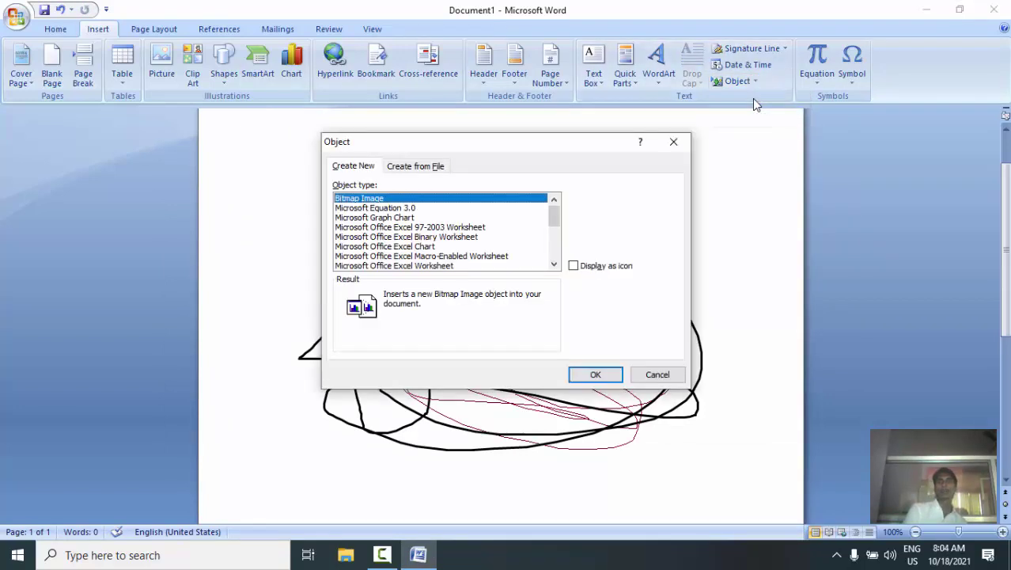
pyautogui.click(398, 219)
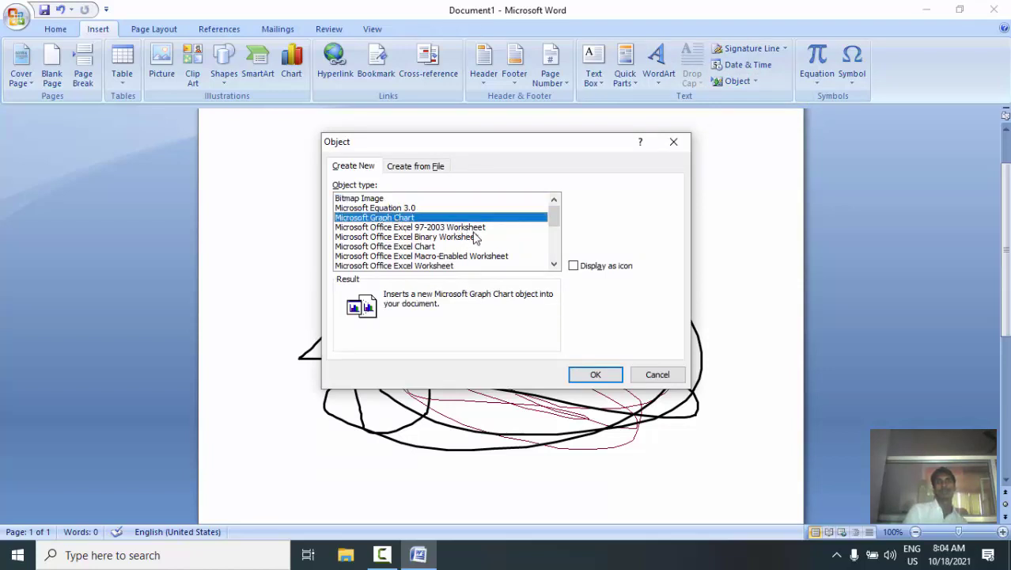
pyautogui.click(606, 269)
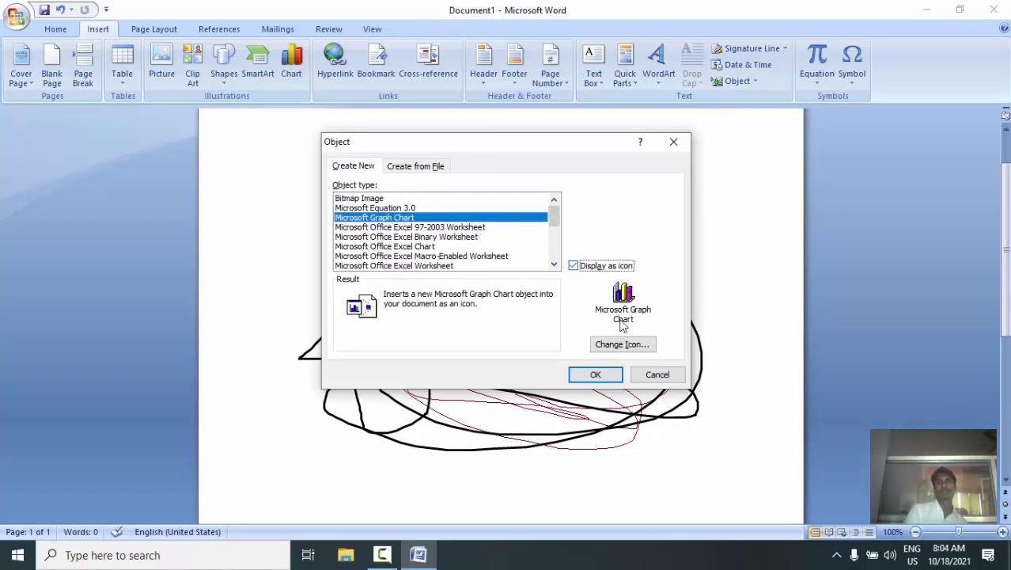
pyautogui.click(598, 375)
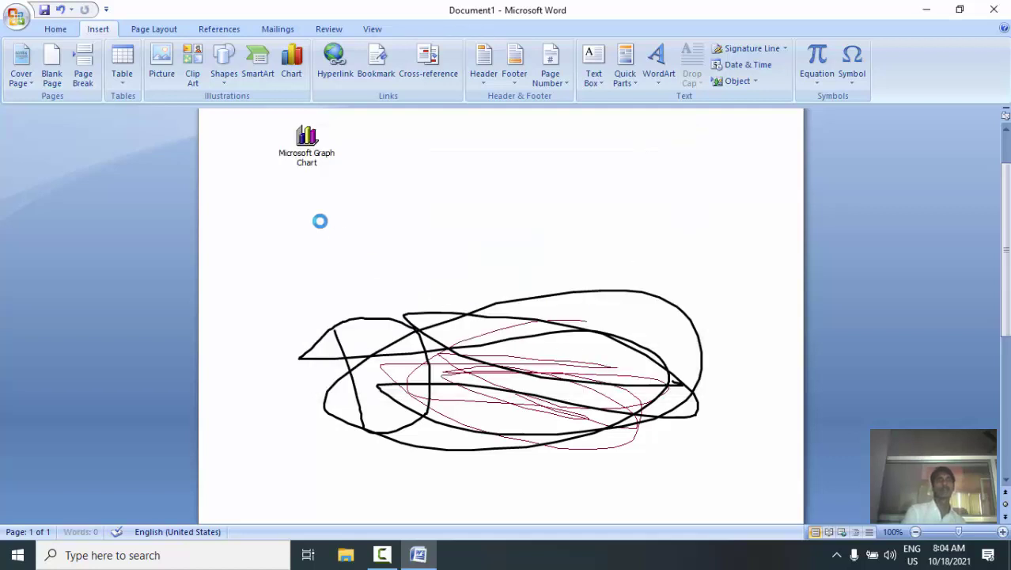
pyautogui.doubleClick(286, 153)
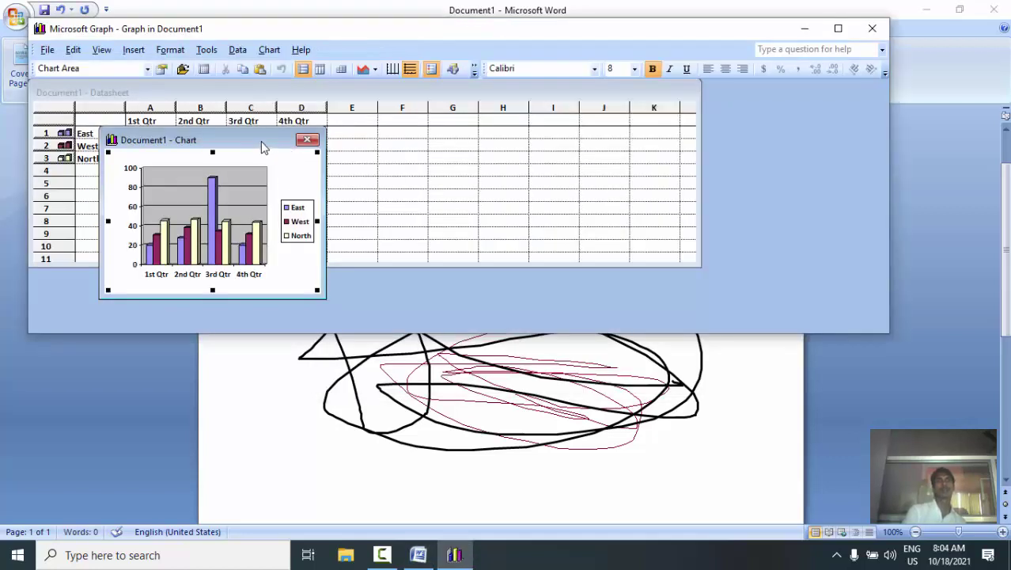
pyautogui.moveTo(267, 140); pyautogui.dragTo(605, 178)
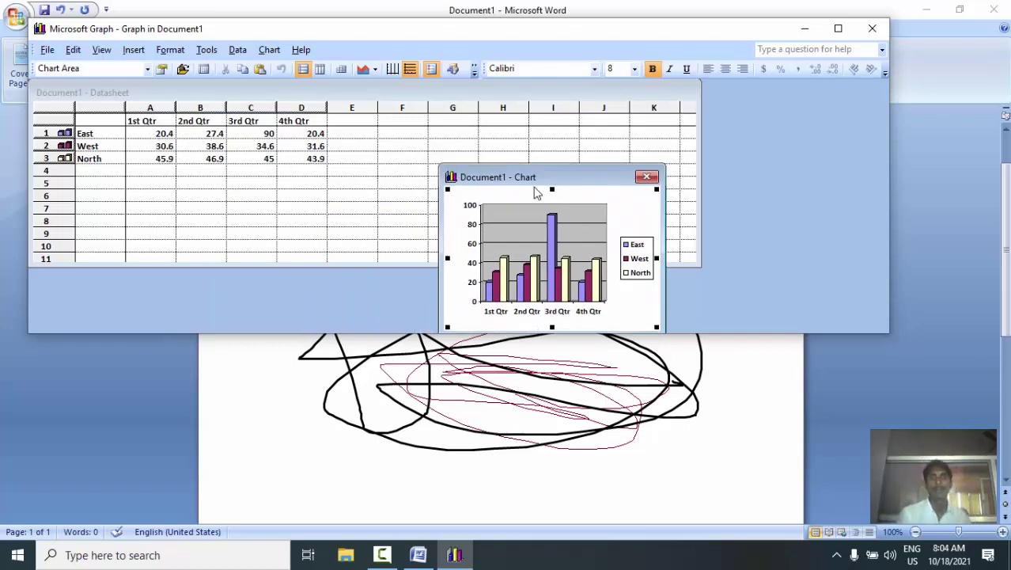
pyautogui.click(861, 26)
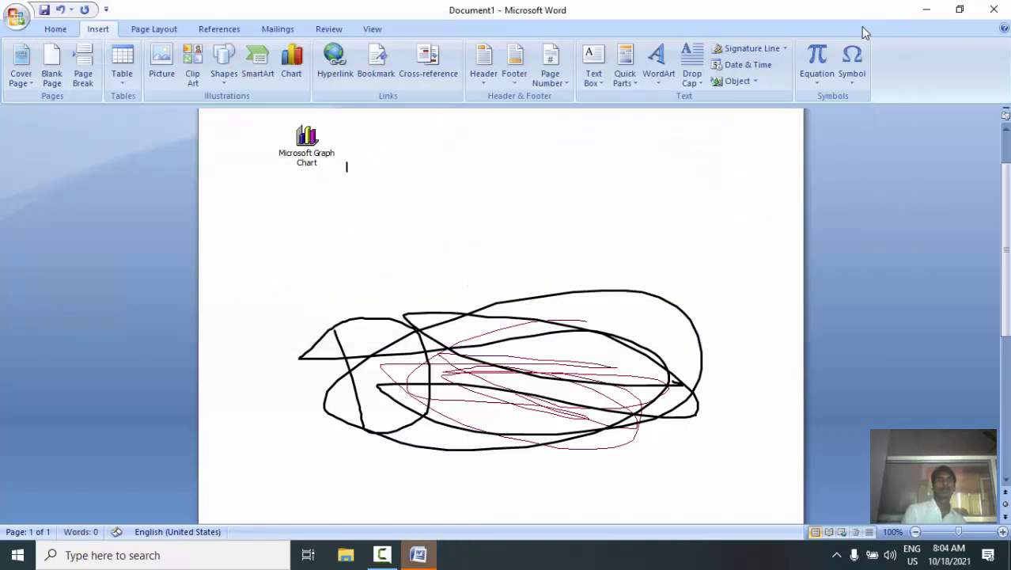
pyautogui.click(303, 150)
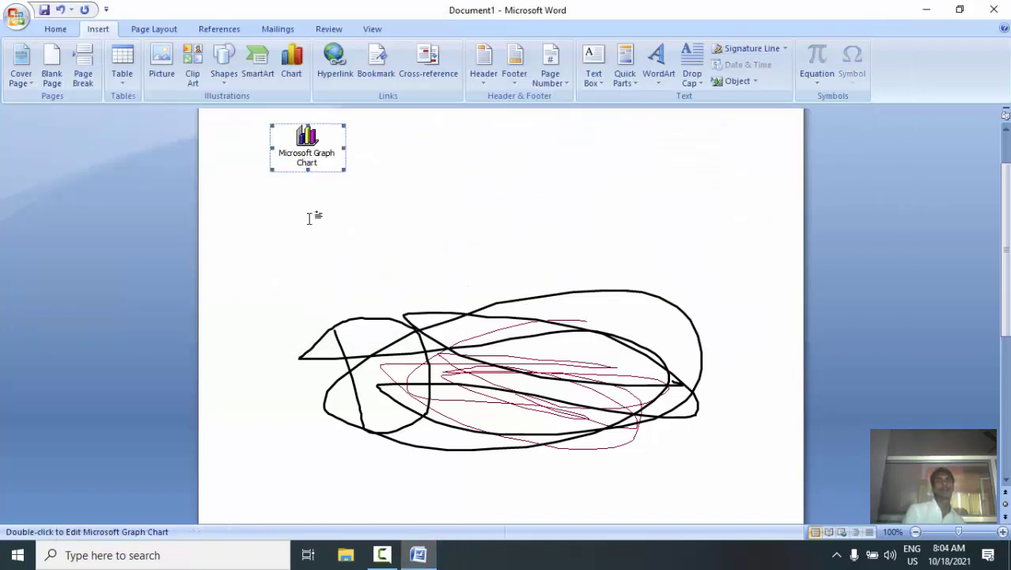
pyautogui.doubleClick(306, 136)
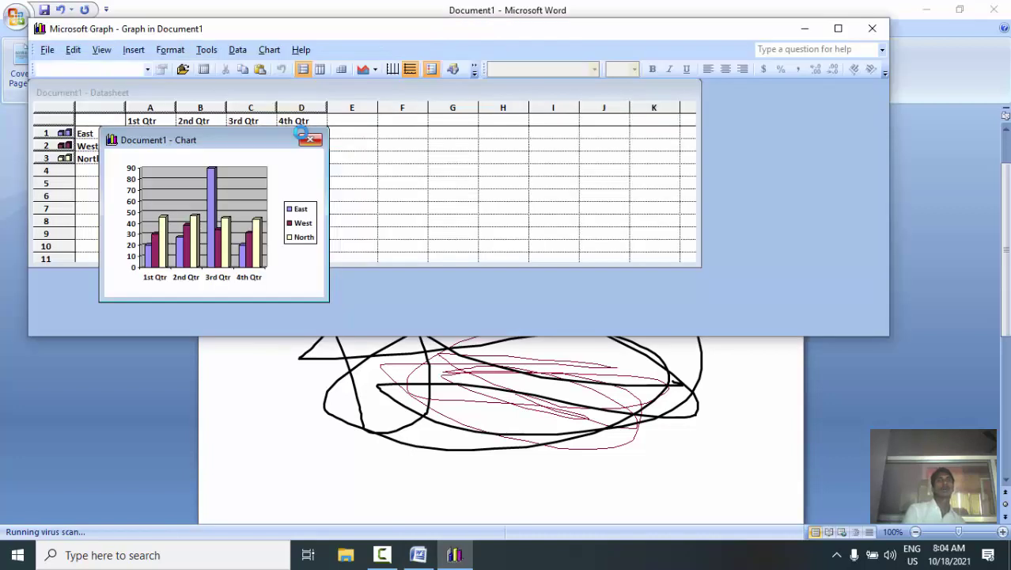
pyautogui.moveTo(287, 140); pyautogui.dragTo(635, 176)
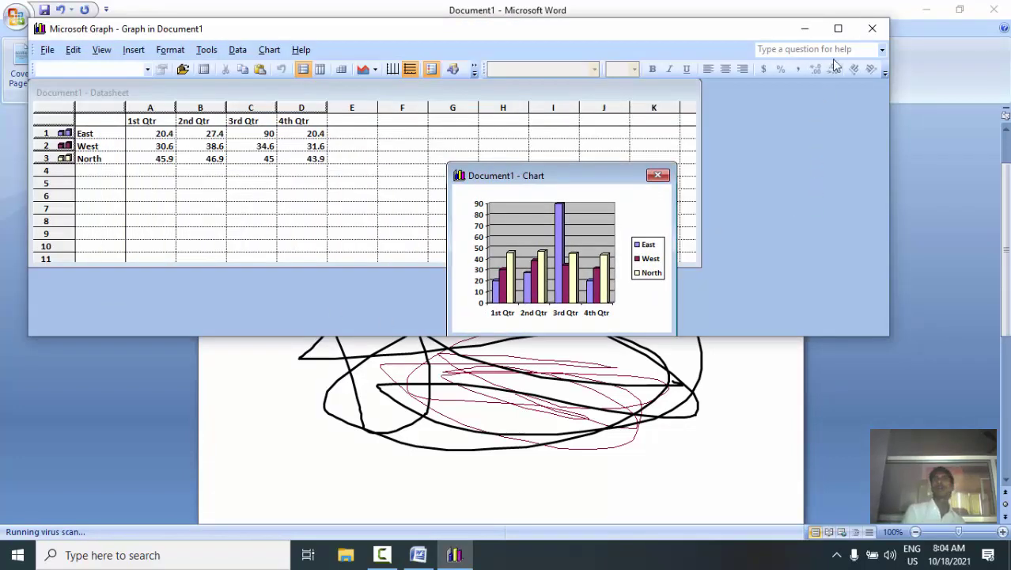
pyautogui.click(873, 28)
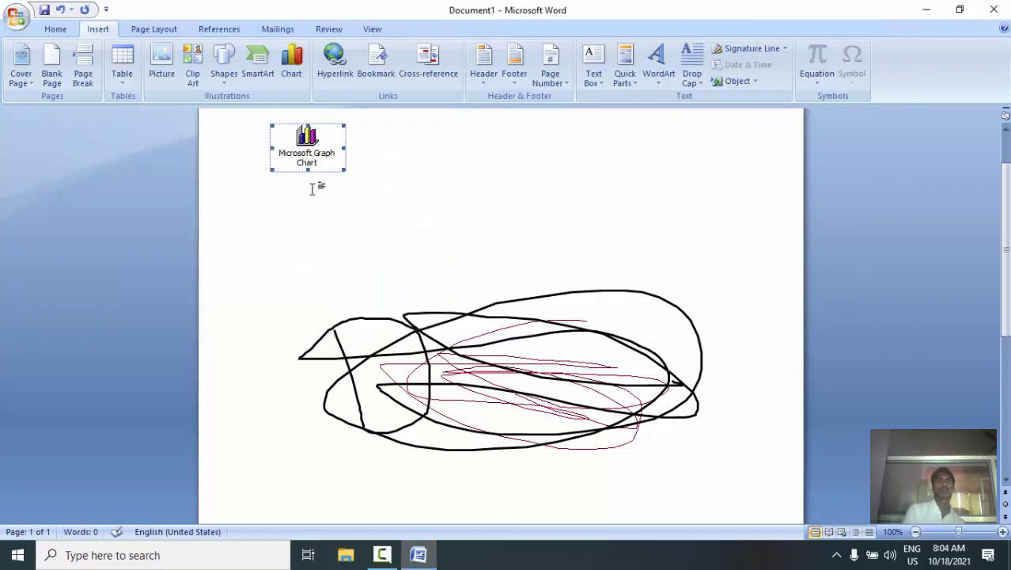
pyautogui.press('Delete')
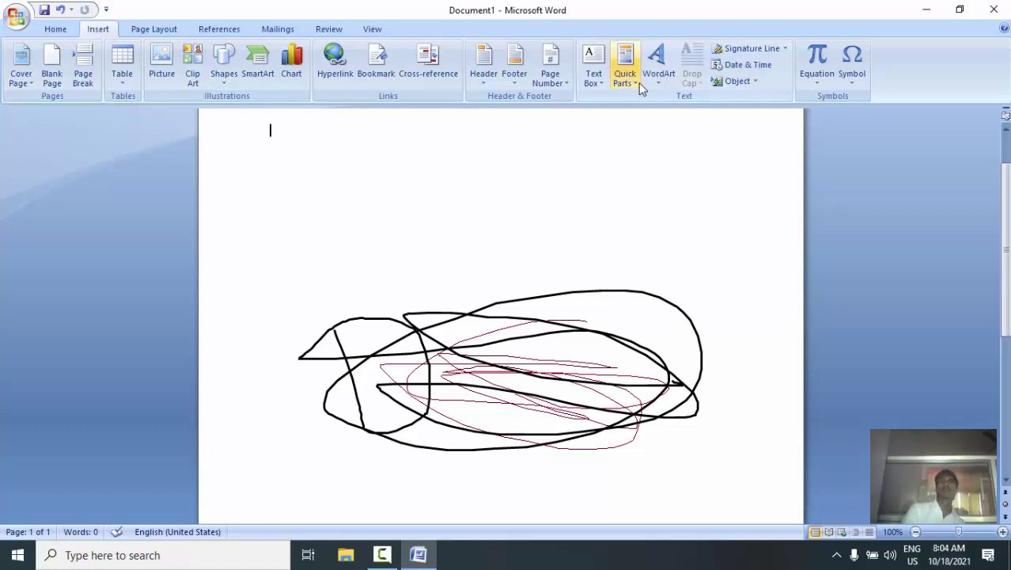
pyautogui.click(756, 82)
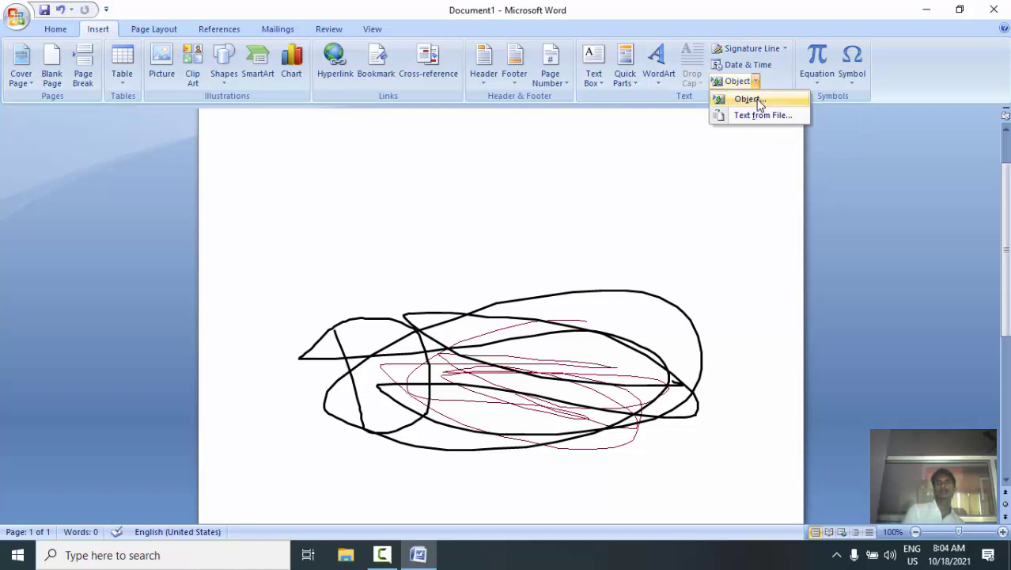
pyautogui.click(756, 99)
pyautogui.press('Down')
pyautogui.press('Down')
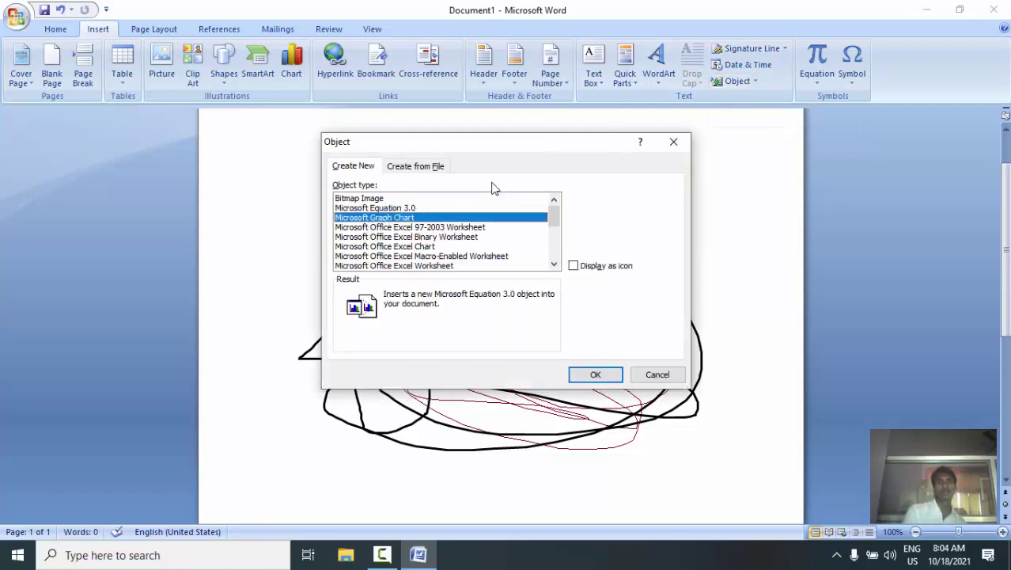
pyautogui.press('Down')
pyautogui.click(573, 265)
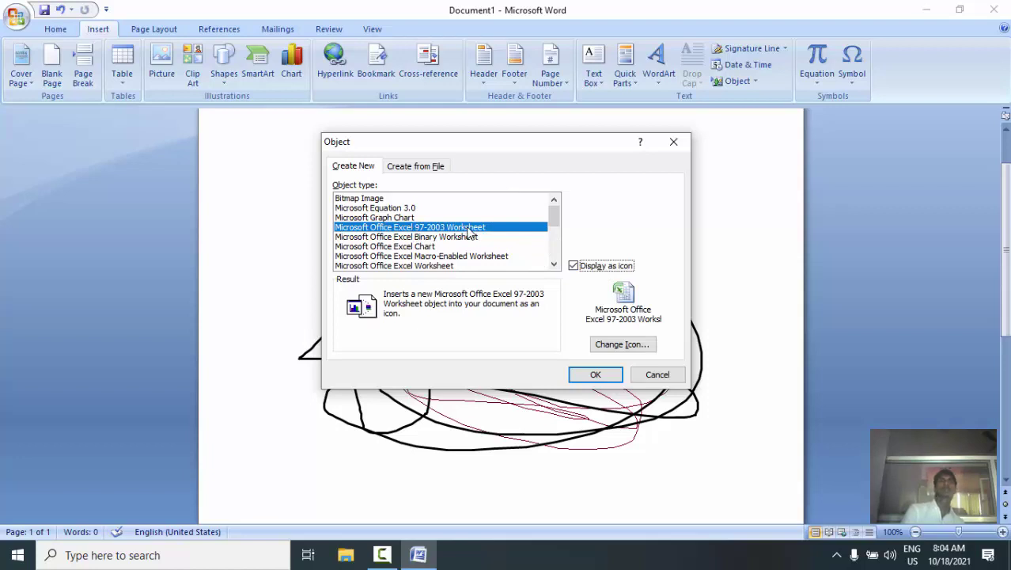
pyautogui.hotkey('shift', 'Tab')
pyautogui.click(443, 236)
pyautogui.click(443, 228)
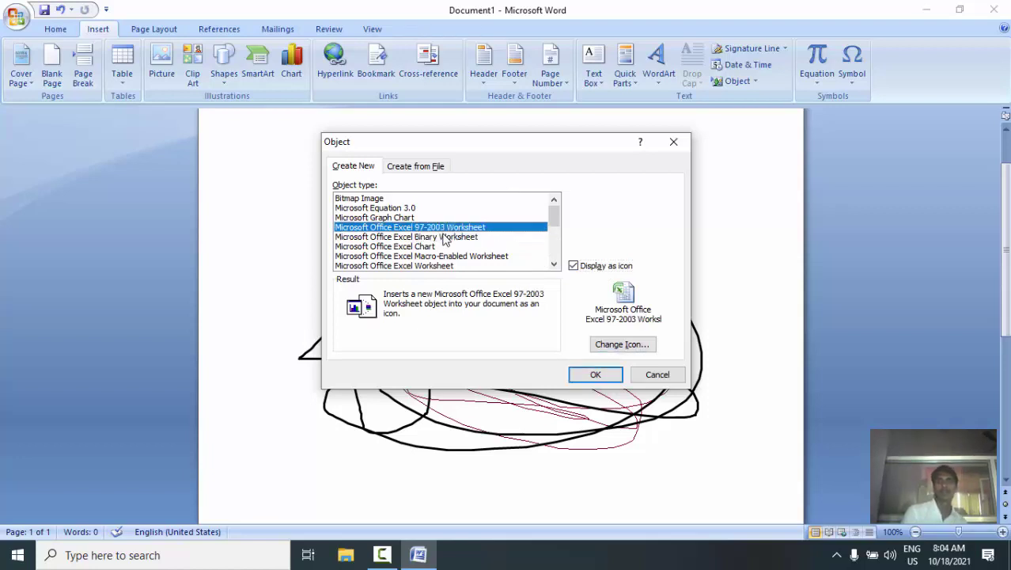
pyautogui.click(590, 376)
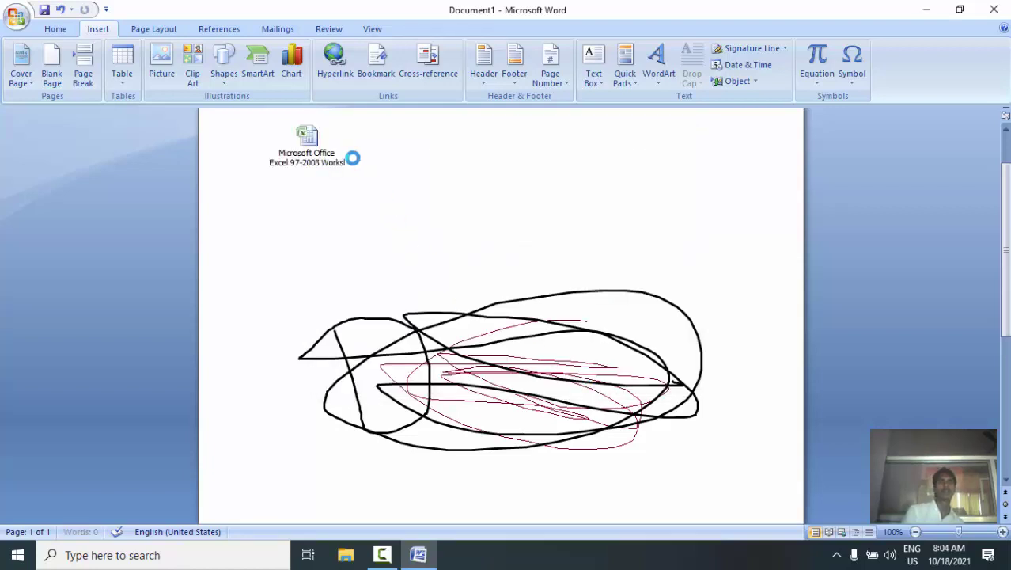
pyautogui.write('kavenbi')
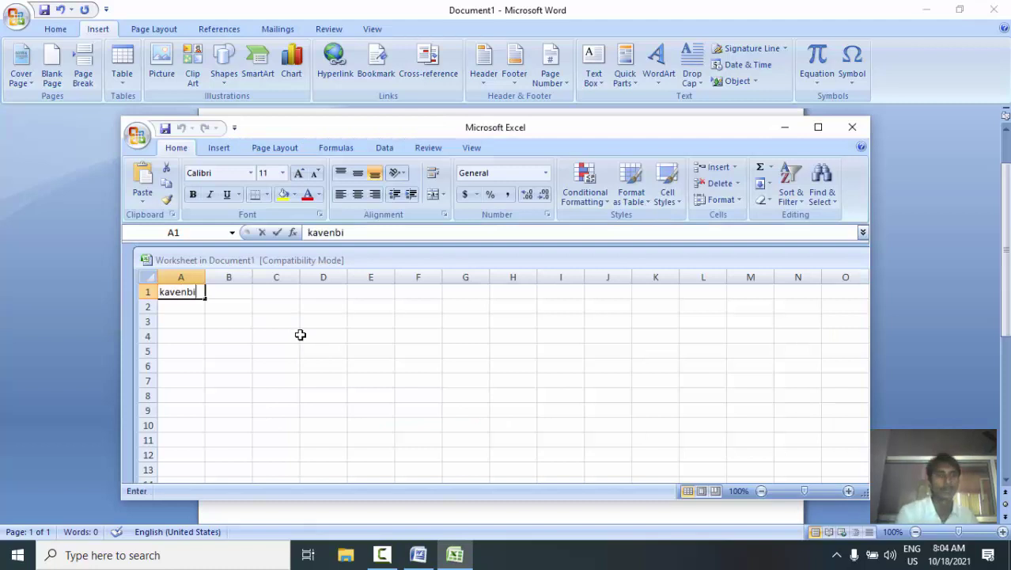
pyautogui.write('ebvil')
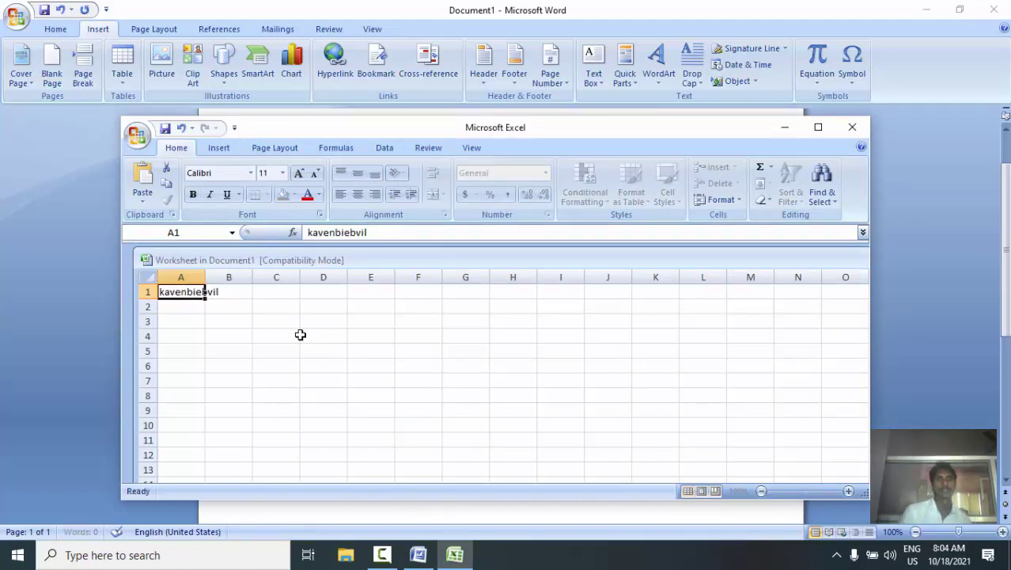
pyautogui.click(851, 128)
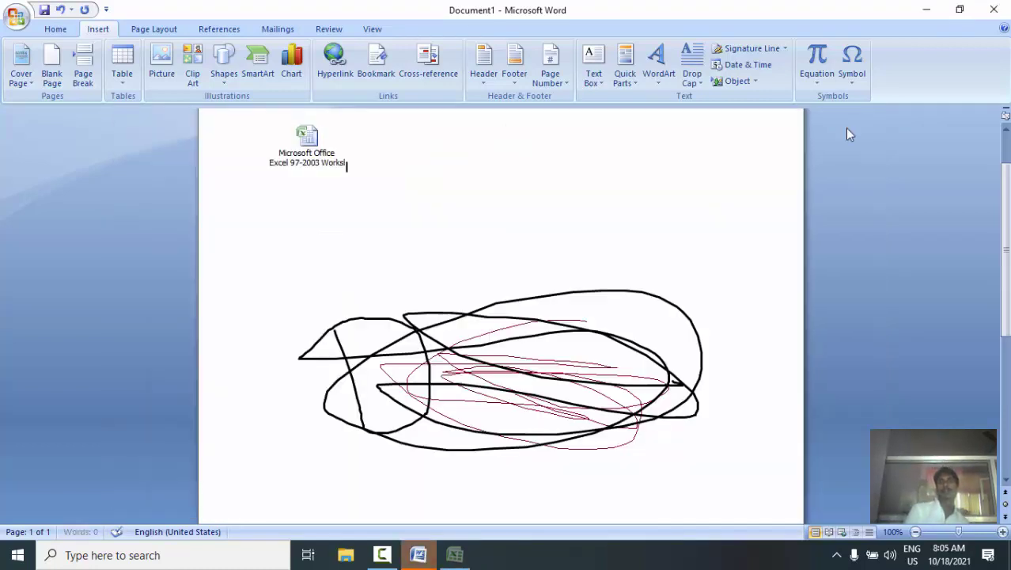
pyautogui.doubleClick(309, 143)
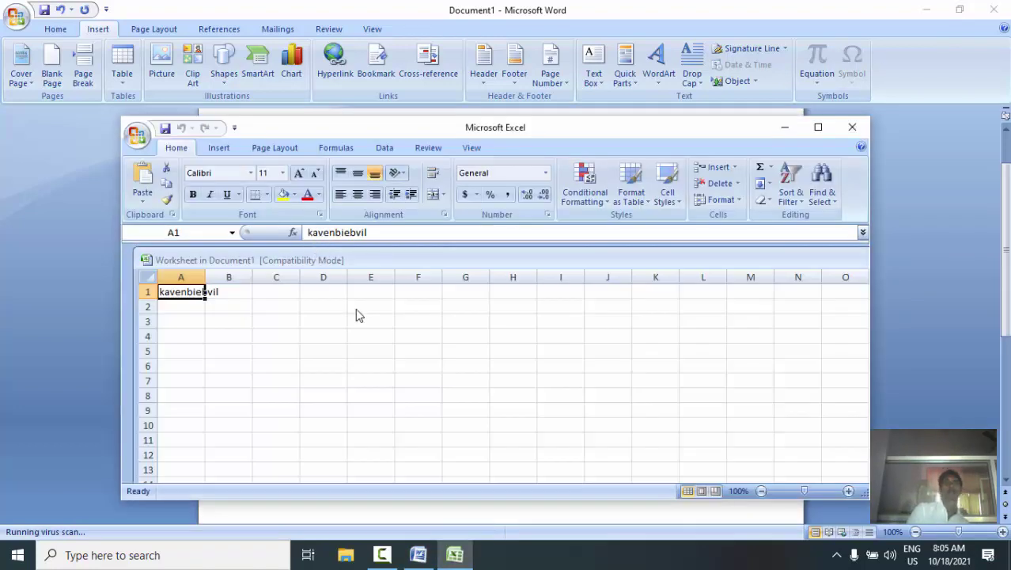
pyautogui.click(377, 346)
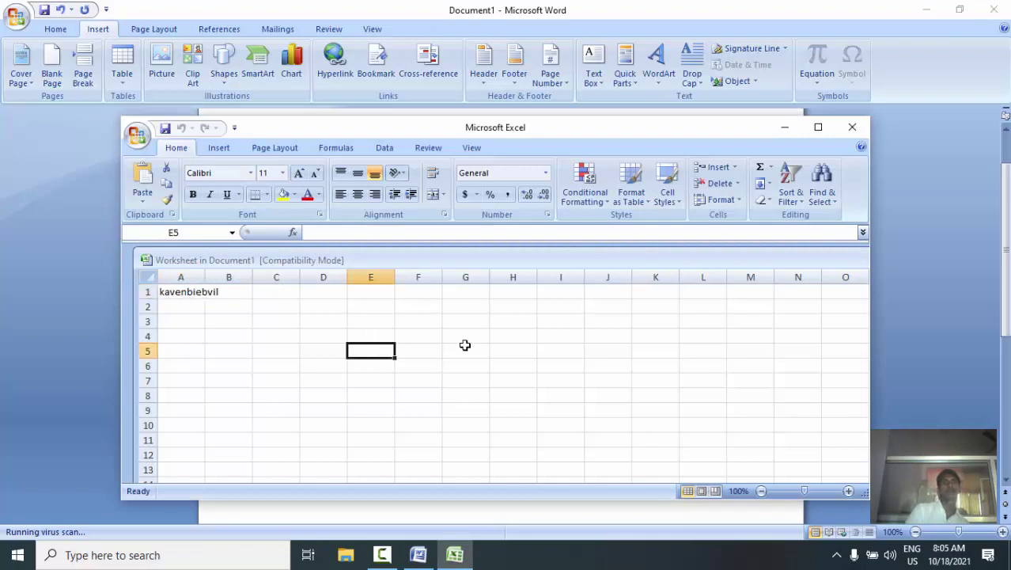
pyautogui.click(843, 129)
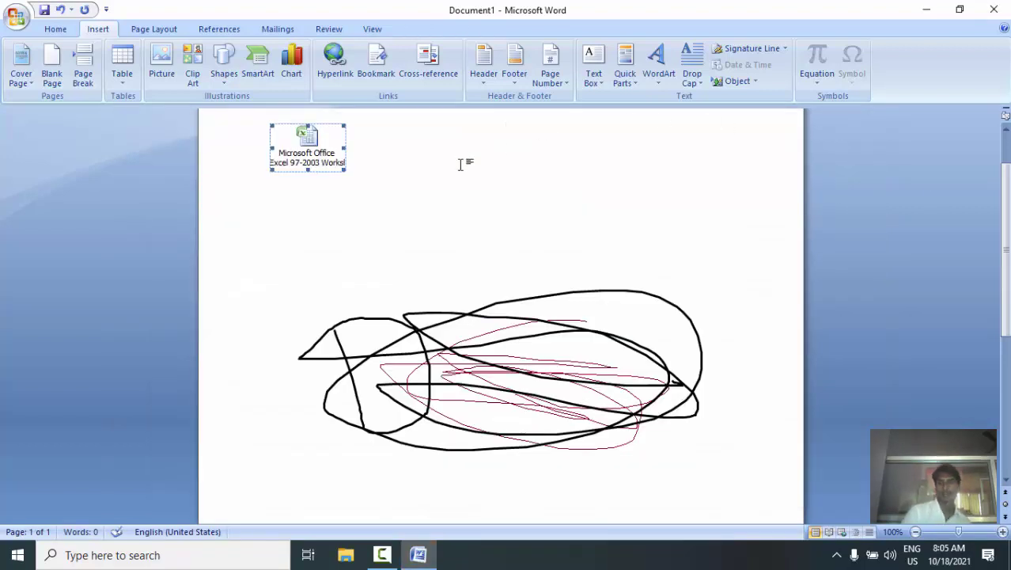
pyautogui.press('Delete')
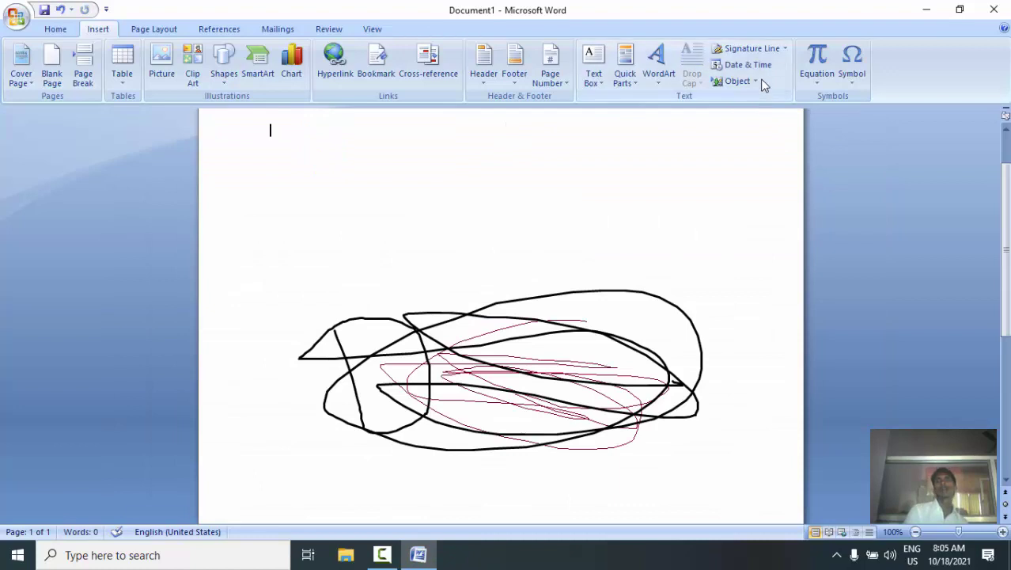
# Browse Object types from Package up to Excel 97-2003 Worksheet, toggle Display as icon, then close without inserting.
pyautogui.click(757, 80)
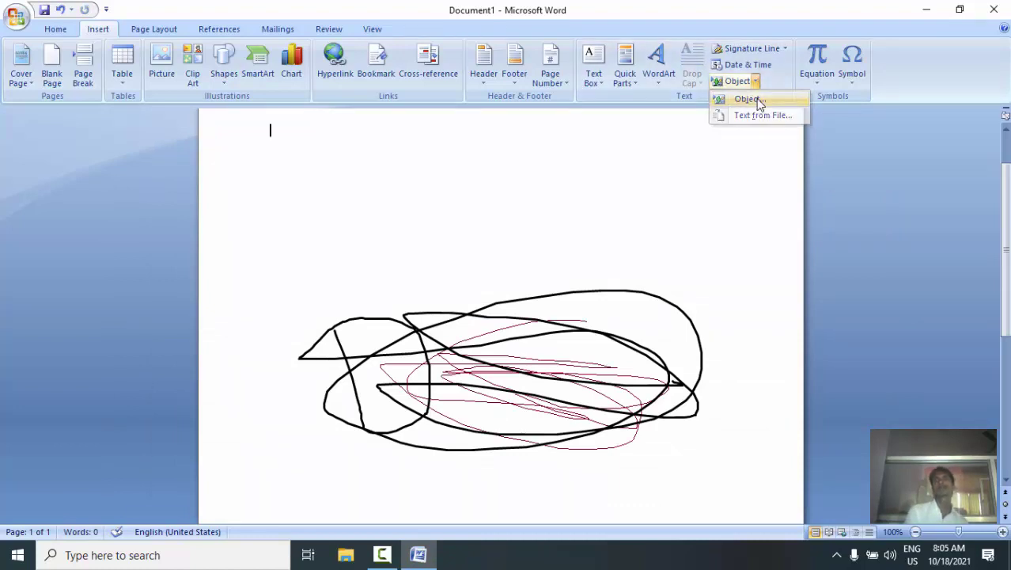
pyautogui.click(748, 99)
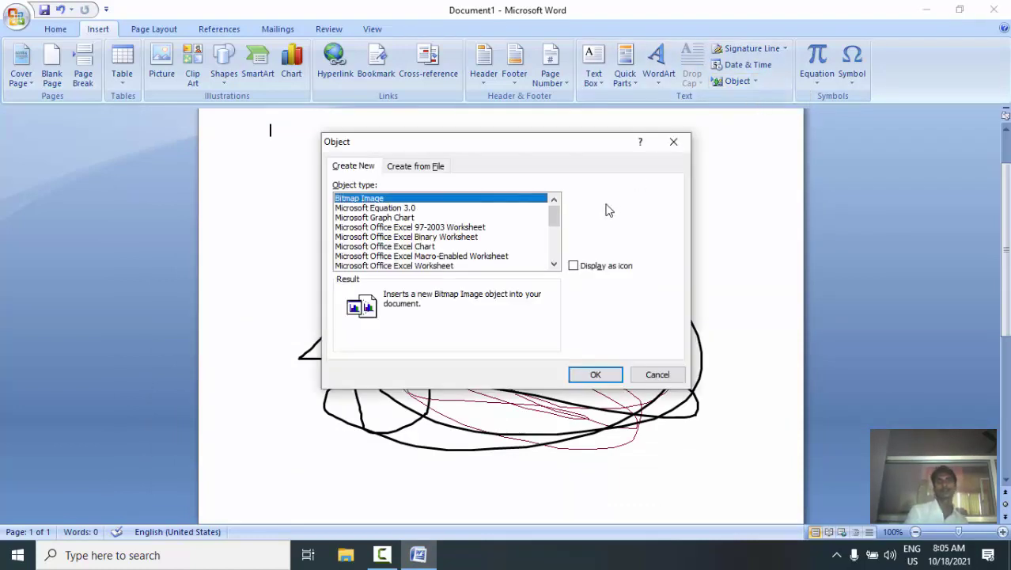
pyautogui.moveTo(556, 217); pyautogui.dragTo(555, 254)
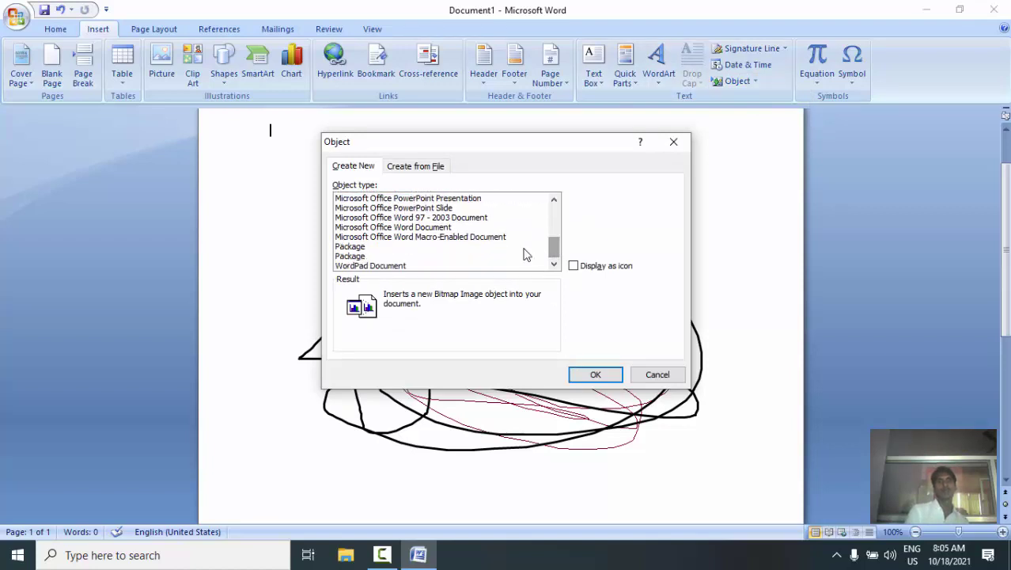
pyautogui.click(348, 249)
pyautogui.press('Up')
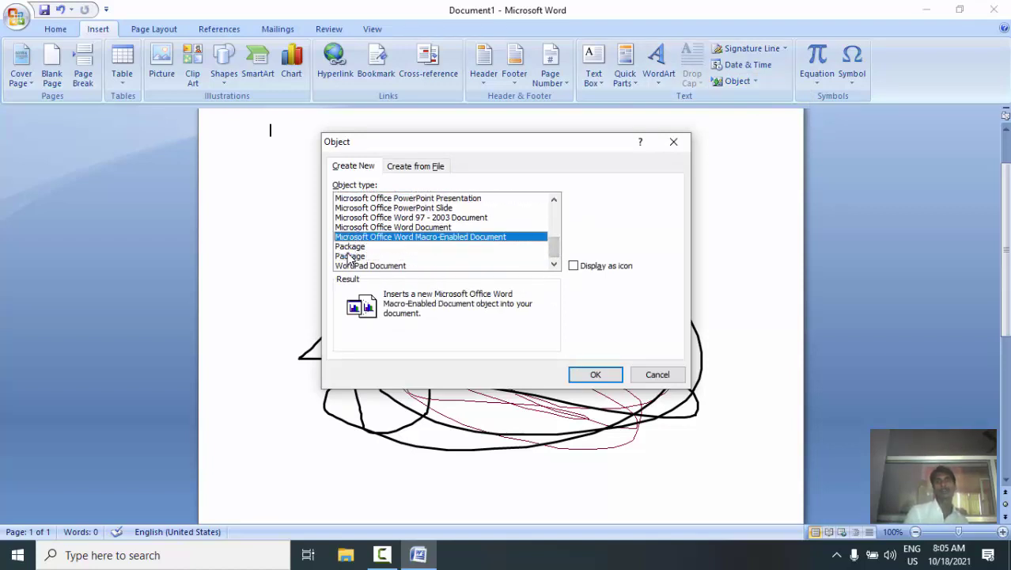
pyautogui.click(588, 266)
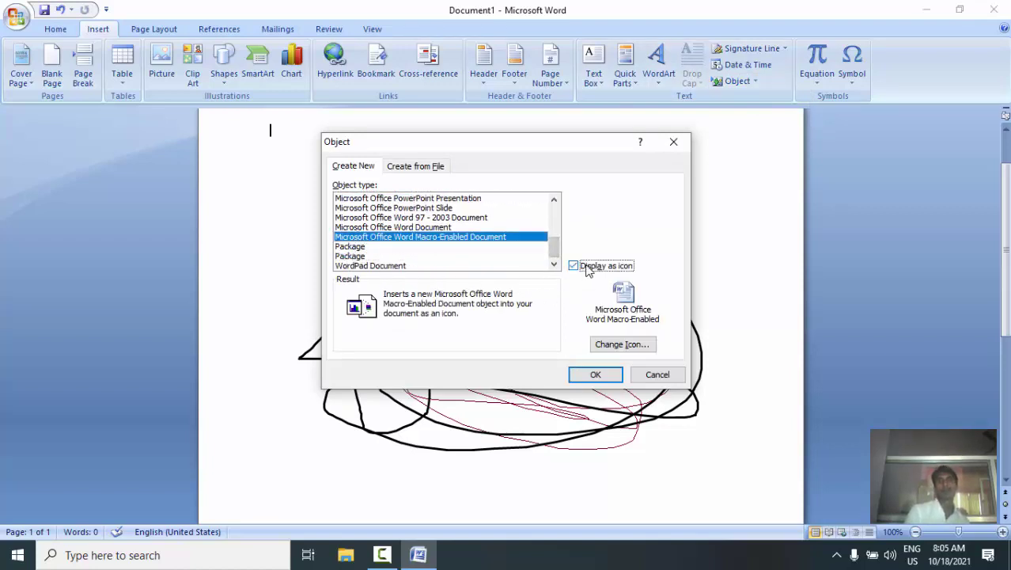
pyautogui.press('Up')
pyautogui.press('Up')
pyautogui.press('Up')
pyautogui.press('Up')
pyautogui.press('Up')
pyautogui.press('Up')
pyautogui.press('Up')
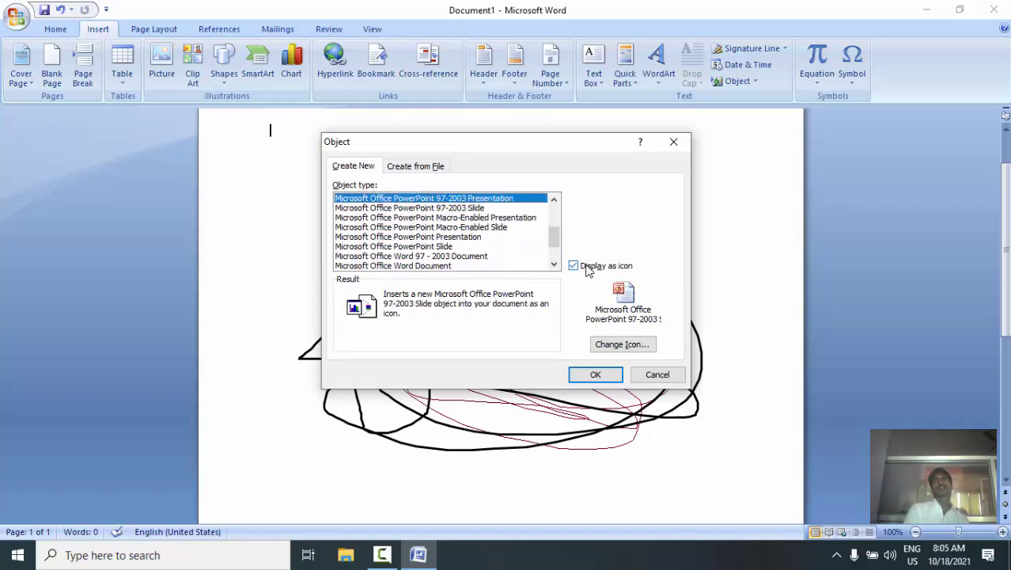
pyautogui.press('Up')
pyautogui.press('Up')
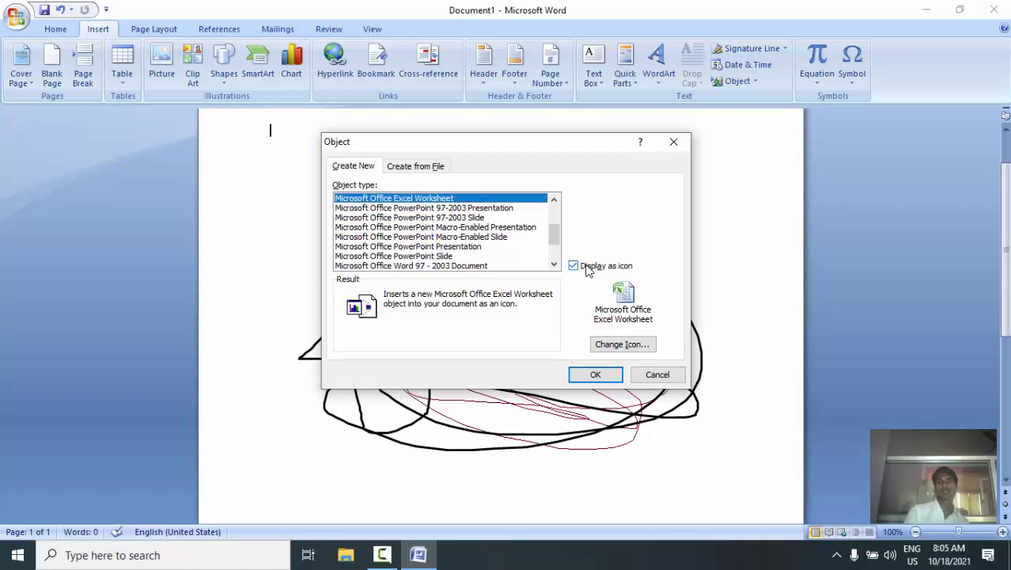
pyautogui.press('Up')
pyautogui.press('Up')
pyautogui.press('Up')
pyautogui.press('Up')
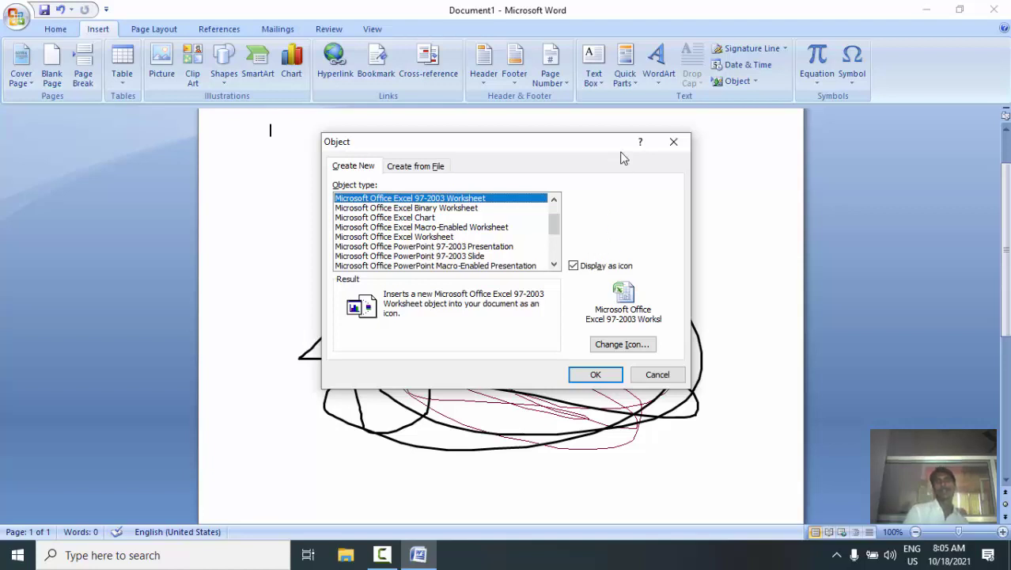
pyautogui.click(673, 142)
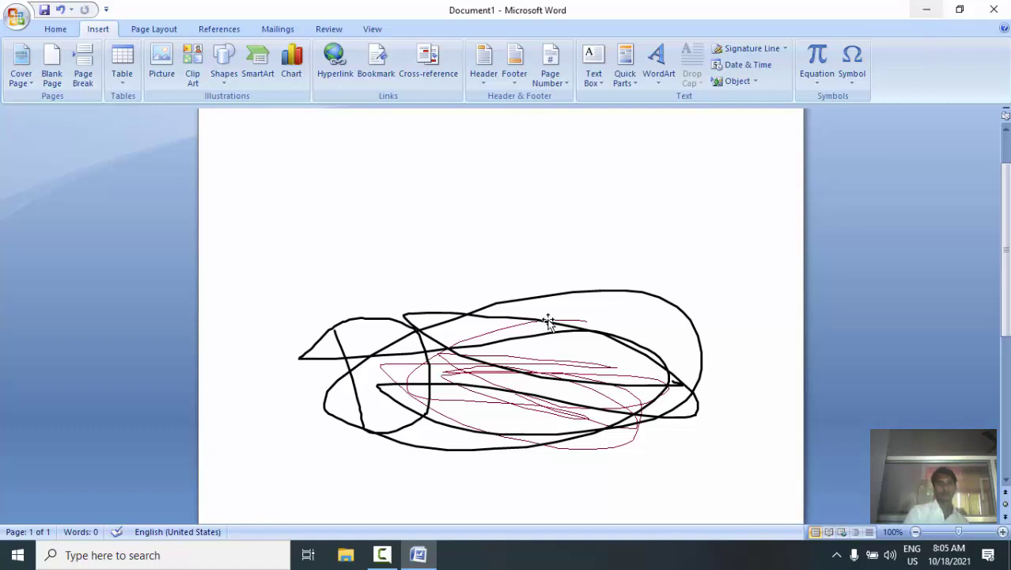
# In a new document, type 'Ewug uwukg wgf wy' and paste 'uwukg wgf' three more times.
pyautogui.hotkey('ctrl', 'n')
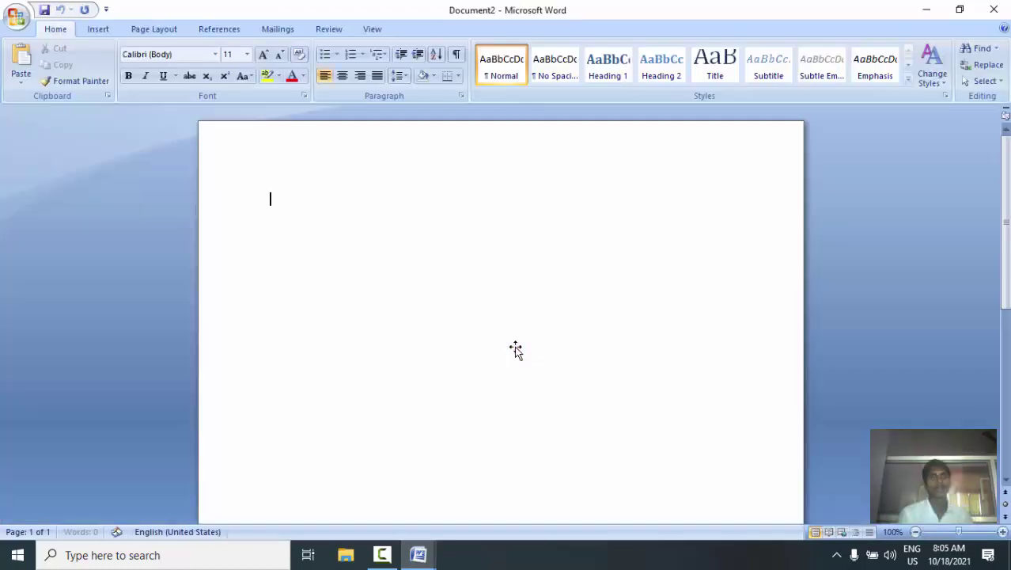
pyautogui.write('Ewug uwukg wgf wy')
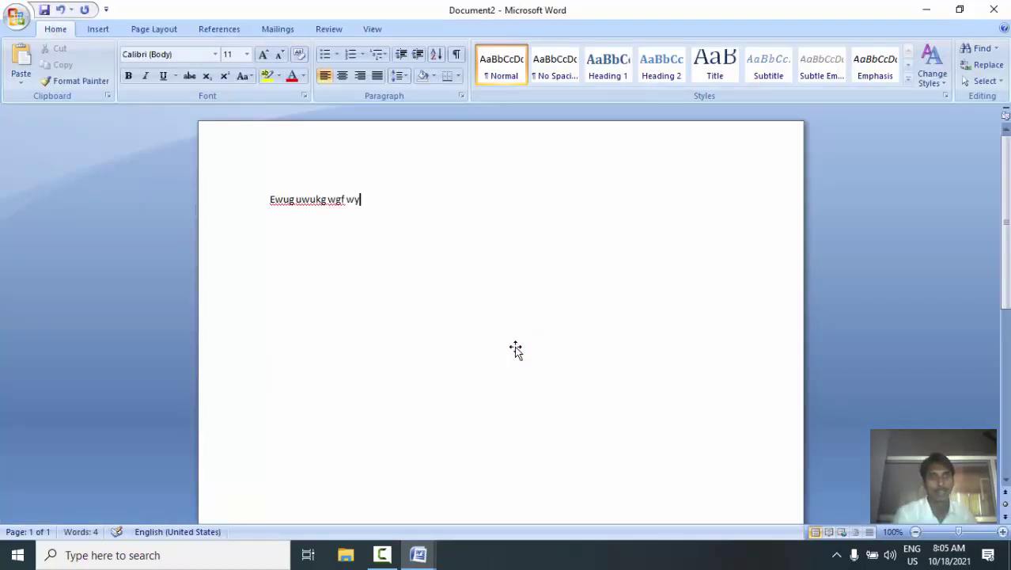
pyautogui.press('Left')
pyautogui.press('Left')
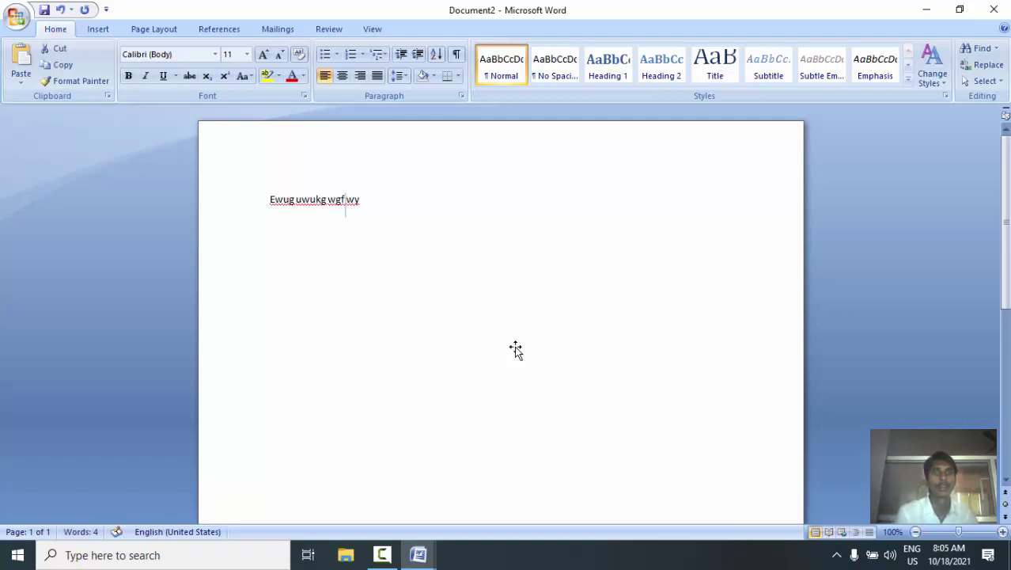
pyautogui.hotkey('shift', 'Left')
pyautogui.hotkey('shift', 'Left')
pyautogui.hotkey('shift', 'Left')
pyautogui.hotkey('shift', 'Left')
pyautogui.hotkey('shift', 'Left')
pyautogui.hotkey('shift', 'Left')
pyautogui.hotkey('shift', 'Left')
pyautogui.hotkey('ctrl', 'c')
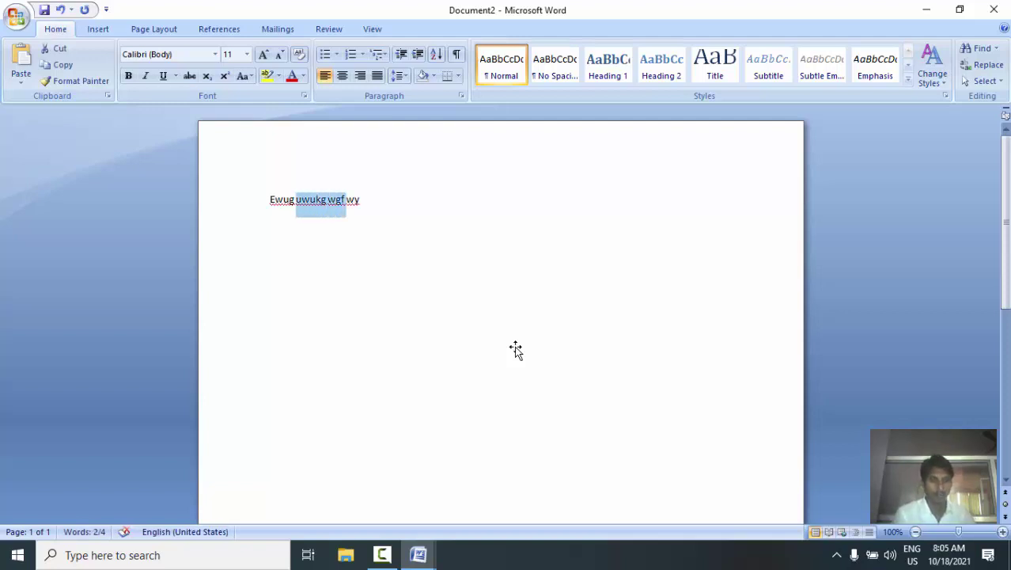
pyautogui.press('Right')
pyautogui.hotkey('ctrl', 'v')
pyautogui.hotkey('ctrl', 'v')
pyautogui.hotkey('ctrl', 'v')
pyautogui.hotkey('ctrl', 'v')
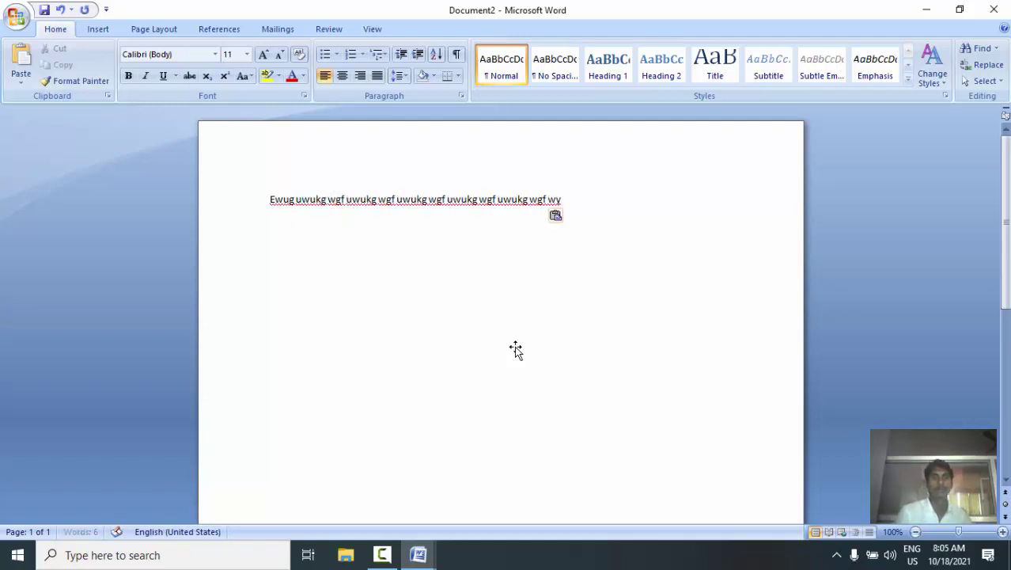
pyautogui.hotkey('ctrl', 'v')
pyautogui.hotkey('ctrl', 'v')
pyautogui.hotkey('ctrl', 'v')
pyautogui.hotkey('ctrl', 'v')
pyautogui.hotkey('ctrl', 'v')
pyautogui.hotkey('ctrl', 'v')
pyautogui.hotkey('ctrl', 'v')
pyautogui.hotkey('ctrl', 'v')
pyautogui.hotkey('ctrl', 'v')
pyautogui.hotkey('ctrl', 'v')
pyautogui.hotkey('ctrl', 'v')
pyautogui.hotkey('ctrl', 'v')
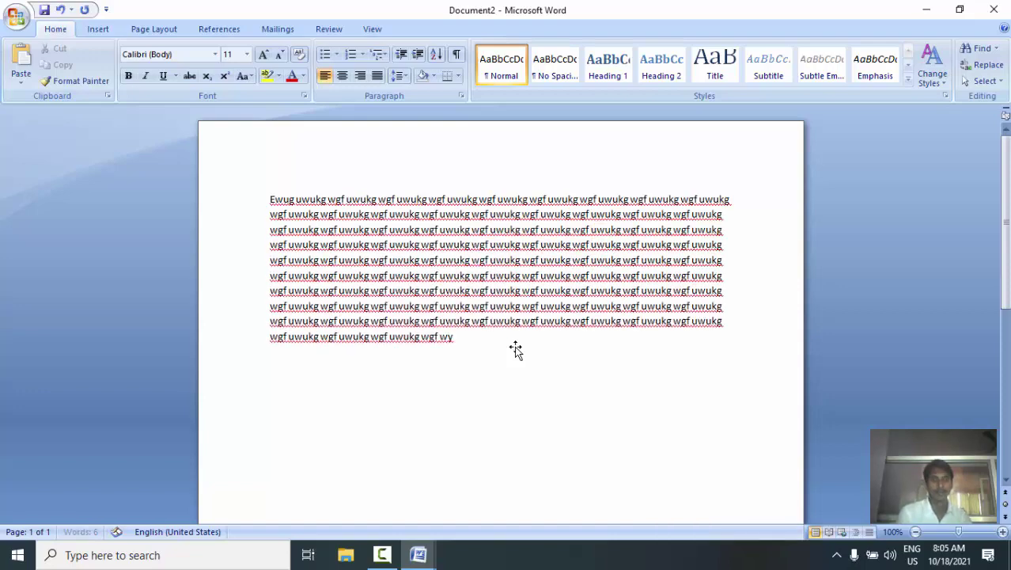
pyautogui.hotkey('ctrl', 'v')
pyautogui.hotkey('ctrl', 'v')
pyautogui.hotkey('ctrl', 'v')
# Copy the whole paragraph and paste three more copies below it, running onto page 2.
pyautogui.hotkey('ctrl', 'a')
pyautogui.hotkey('ctrl', 'c')
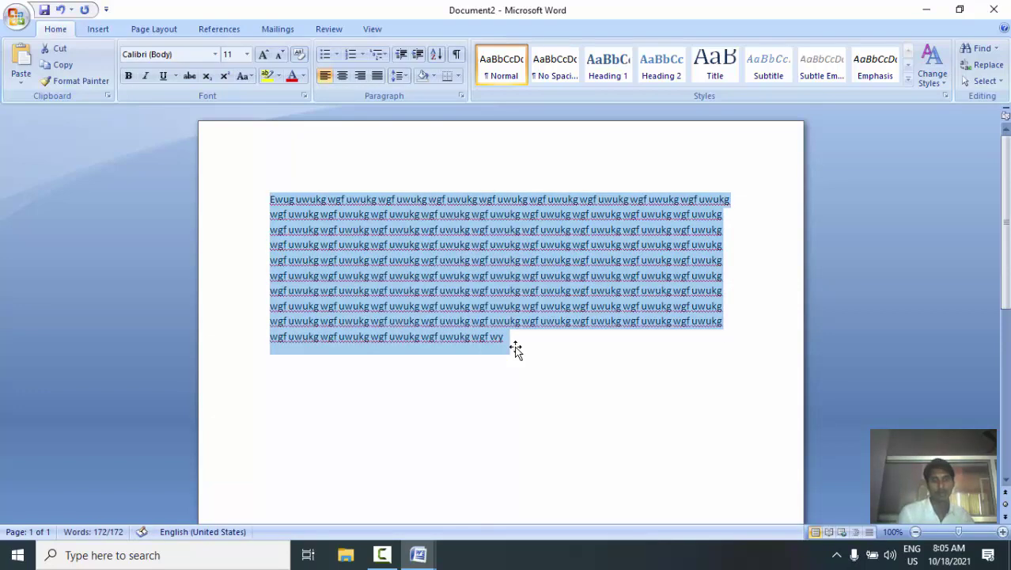
pyautogui.press('Right')
pyautogui.press('Return')
pyautogui.hotkey('ctrl', 'v')
pyautogui.press('Return')
pyautogui.hotkey('ctrl', 'v')
pyautogui.press('Return')
pyautogui.hotkey('ctrl', 'v')
pyautogui.press('Return')
pyautogui.hotkey('ctrl', 'v')
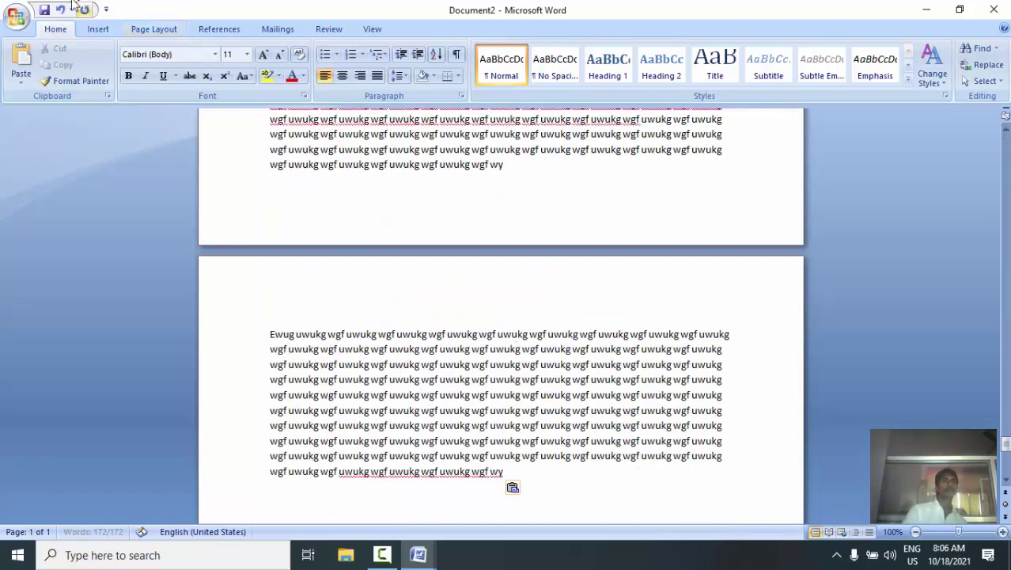
pyautogui.click(16, 15)
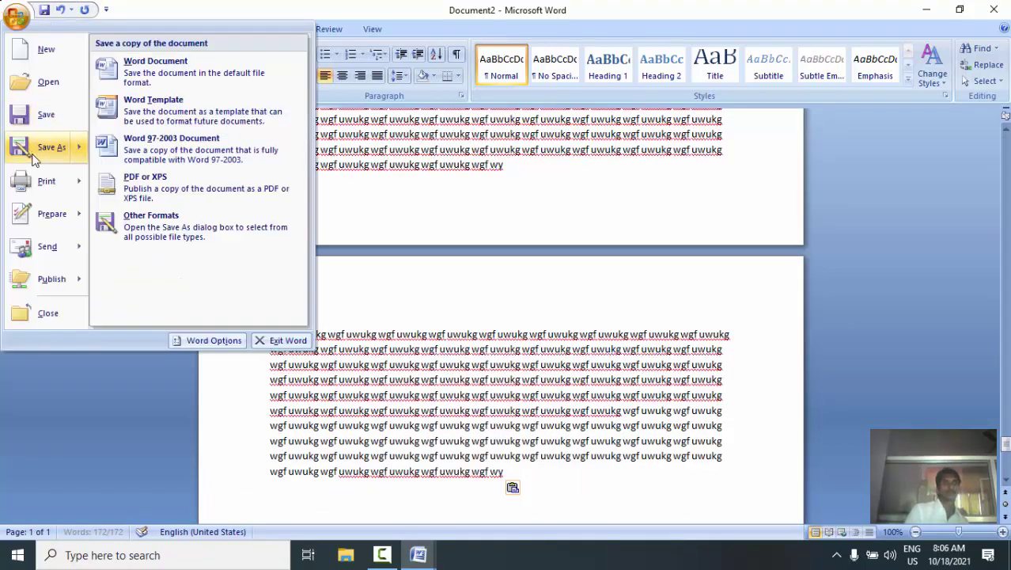
# Save the document to the Desktop as a Word document named doc1.
pyautogui.click(28, 124)
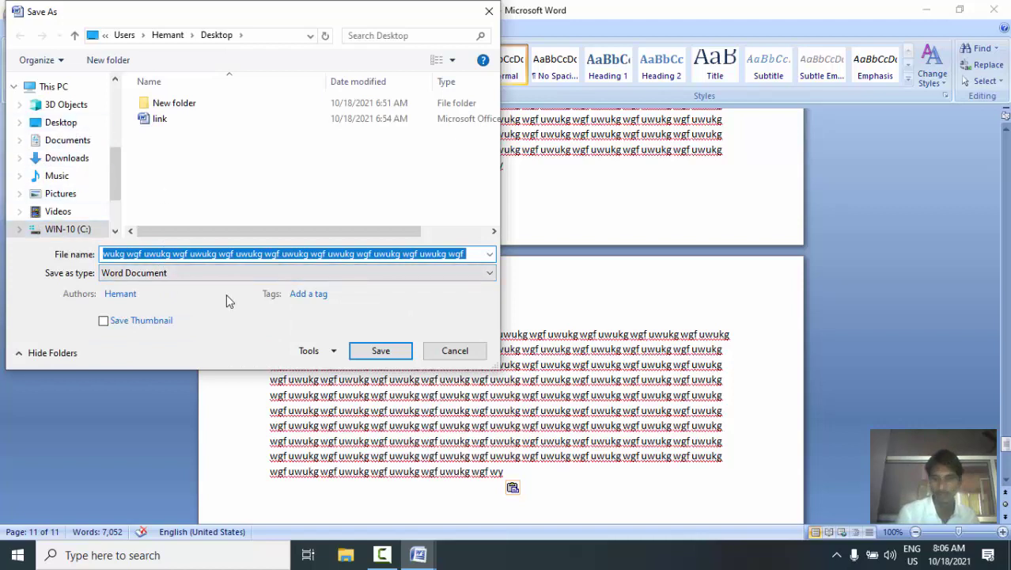
pyautogui.press('BackSpace')
pyautogui.write('doc')
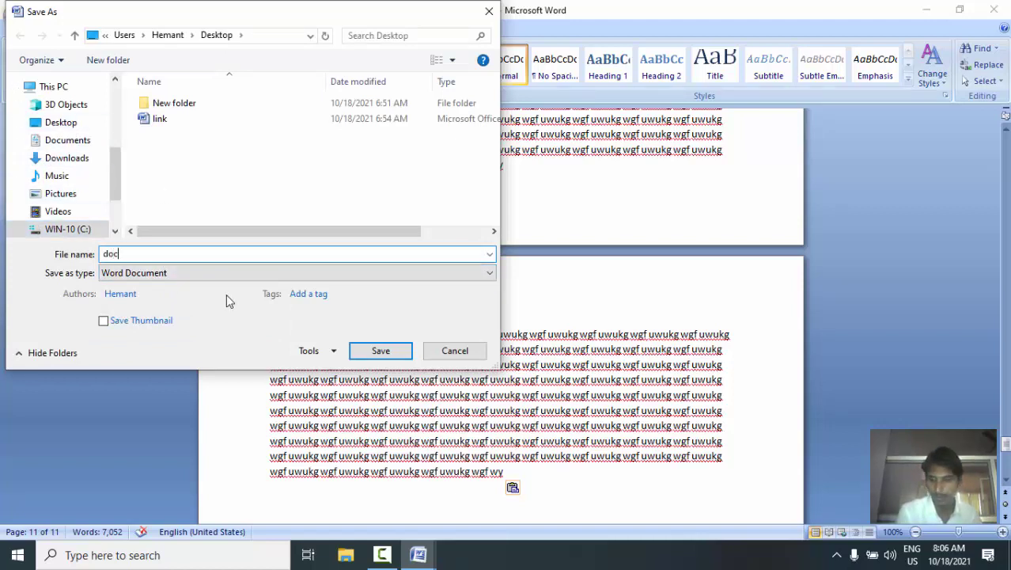
pyautogui.write('1')
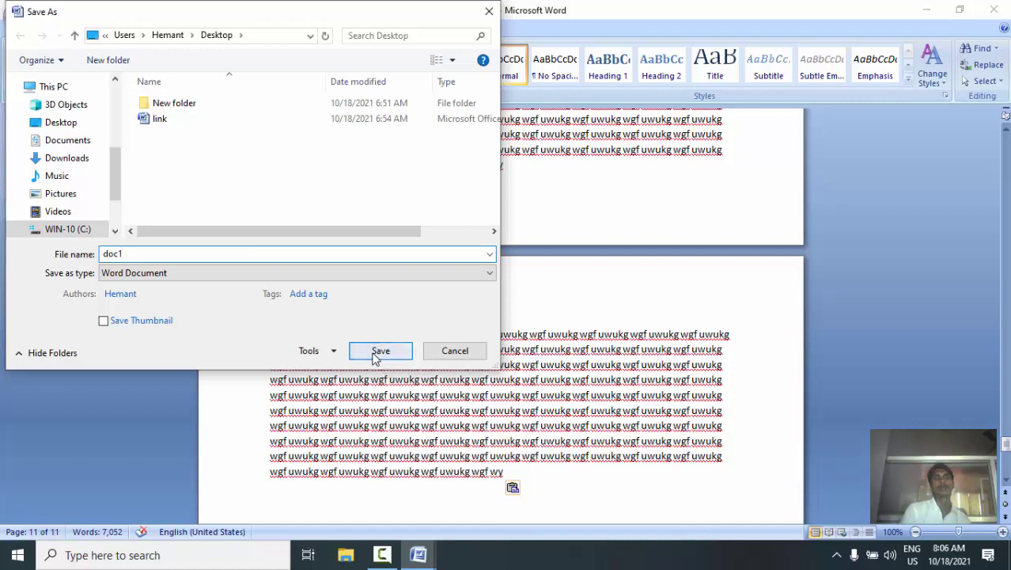
pyautogui.click(377, 353)
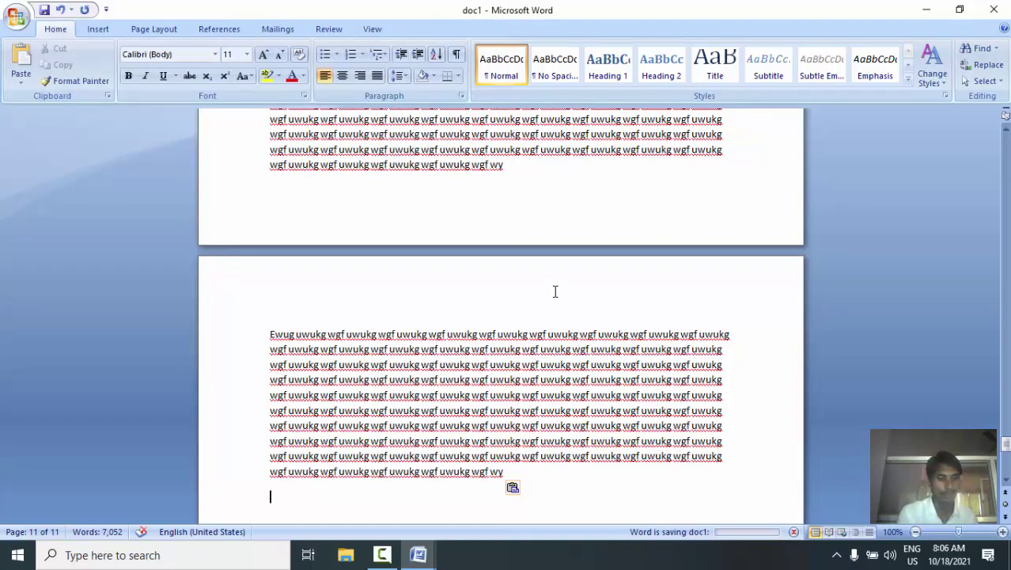
# Save it again under the name doc2, then close the document.
pyautogui.click(19, 17)
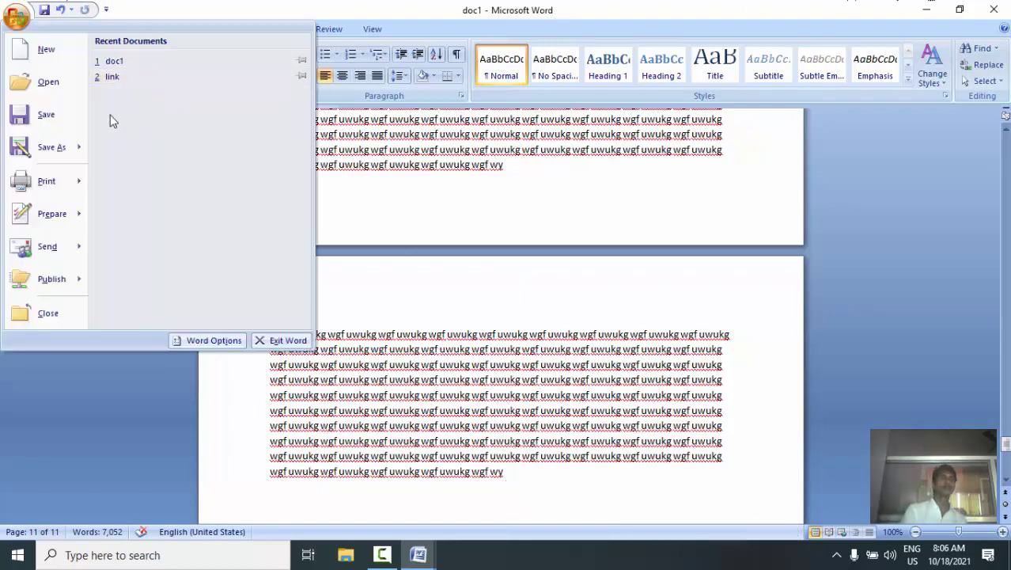
pyautogui.click(45, 141)
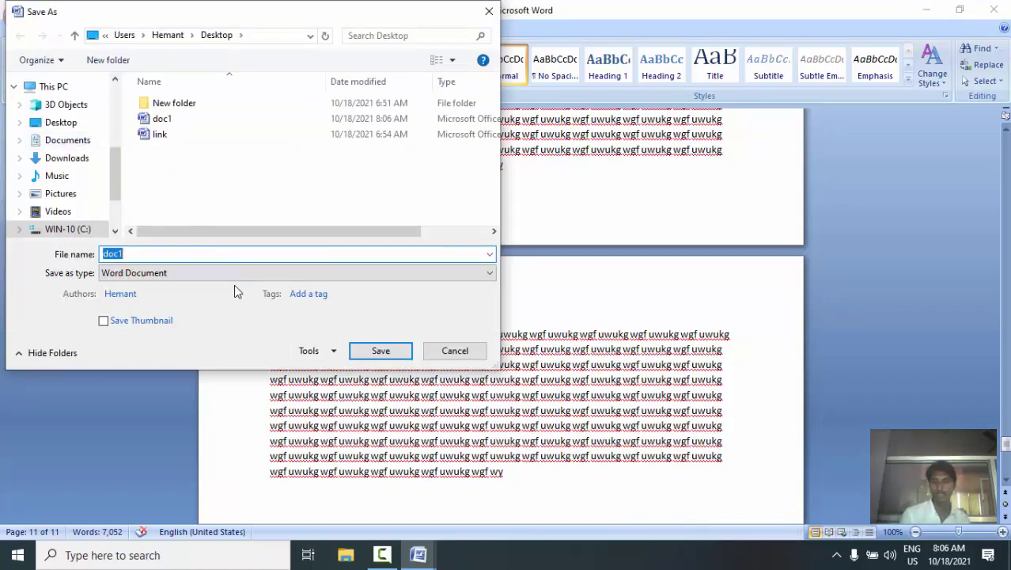
pyautogui.click(235, 286)
pyautogui.press('BackSpace')
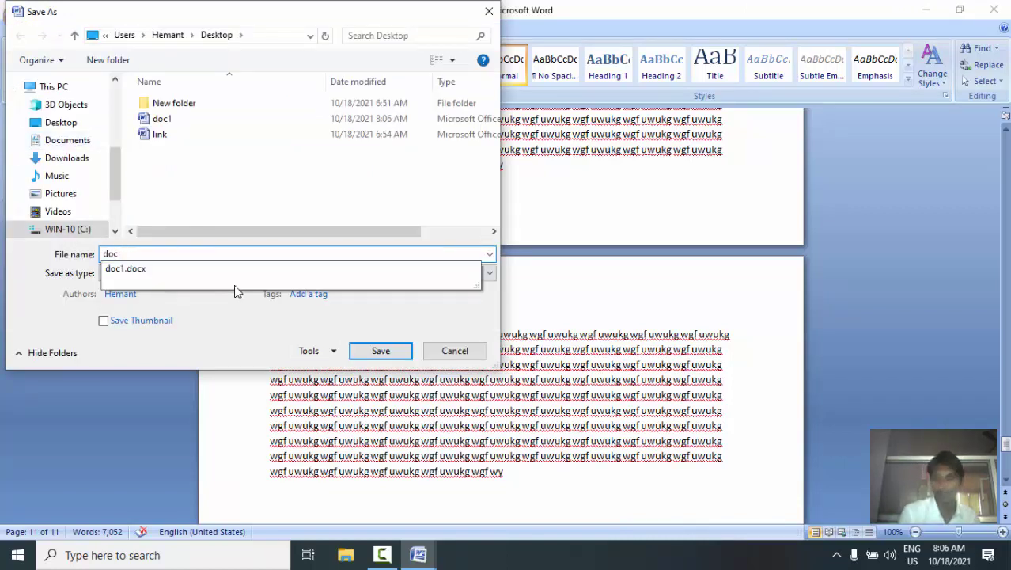
pyautogui.write('2')
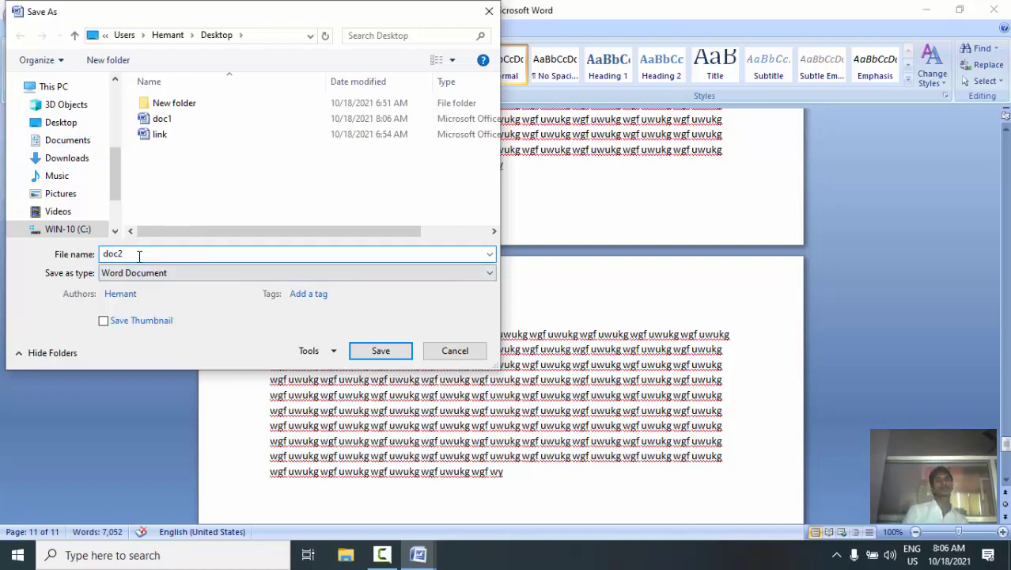
pyautogui.press('Return')
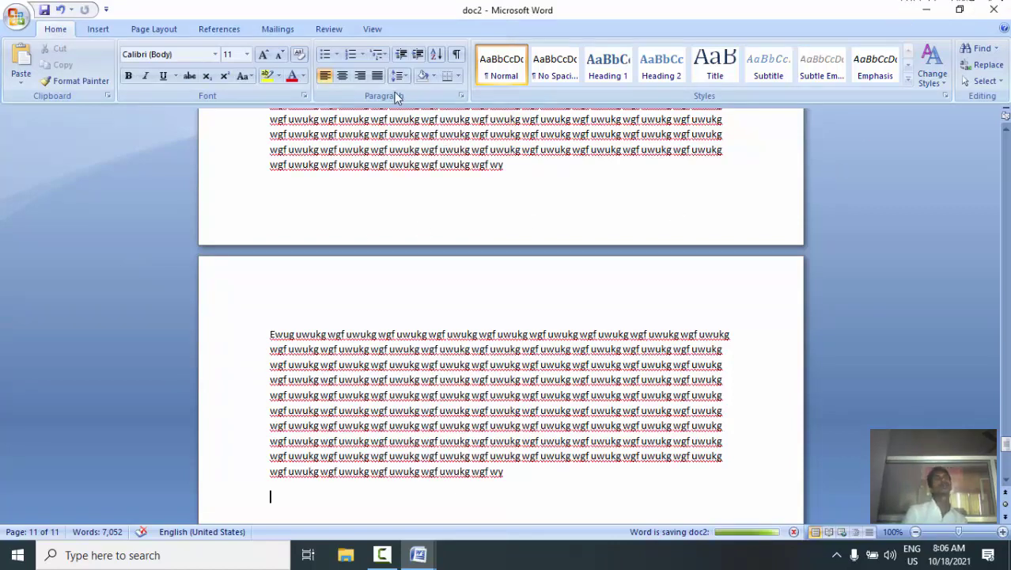
pyautogui.click(993, 9)
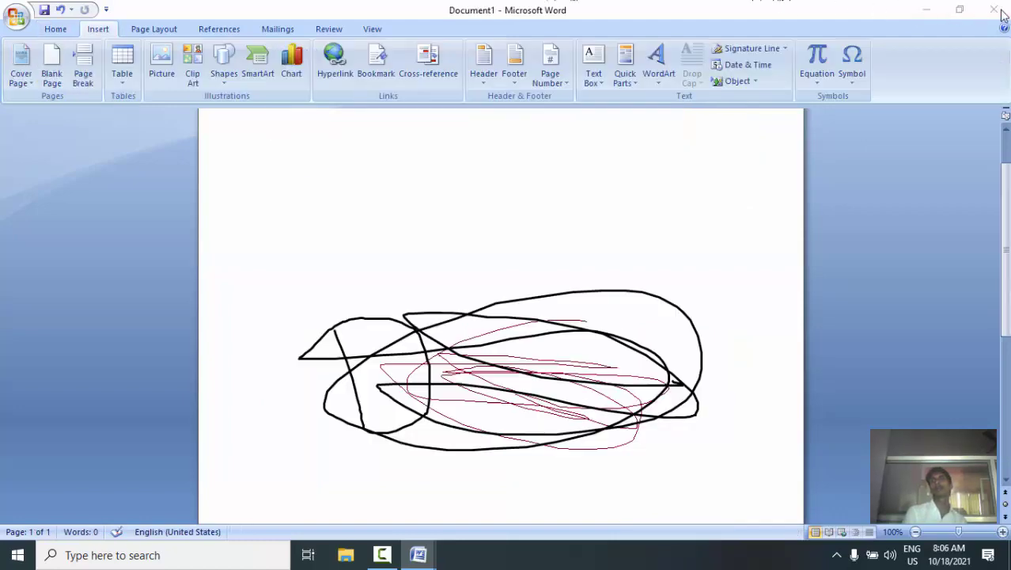
pyautogui.click(927, 10)
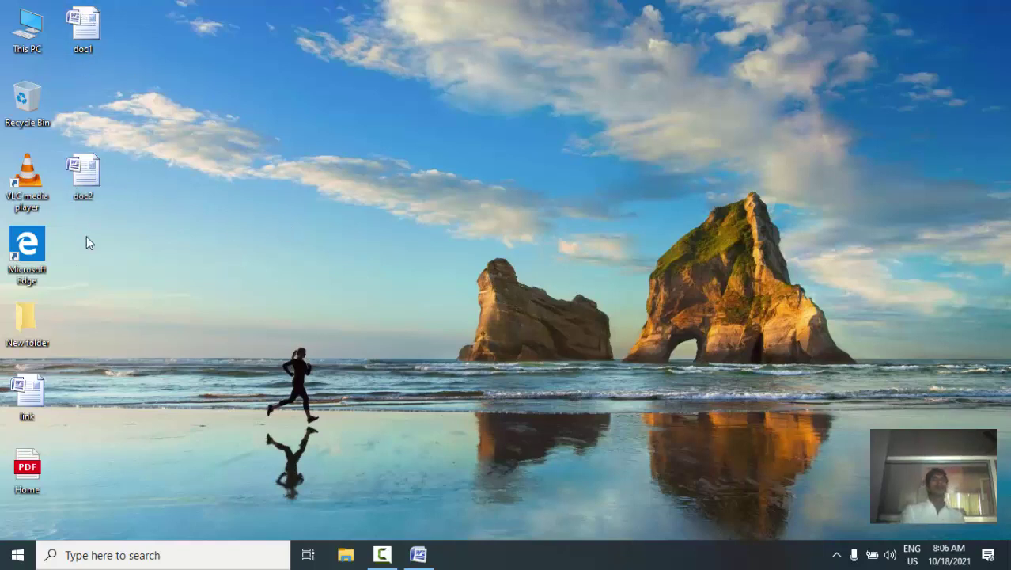
pyautogui.moveTo(86, 236); pyautogui.dragTo(191, 233)
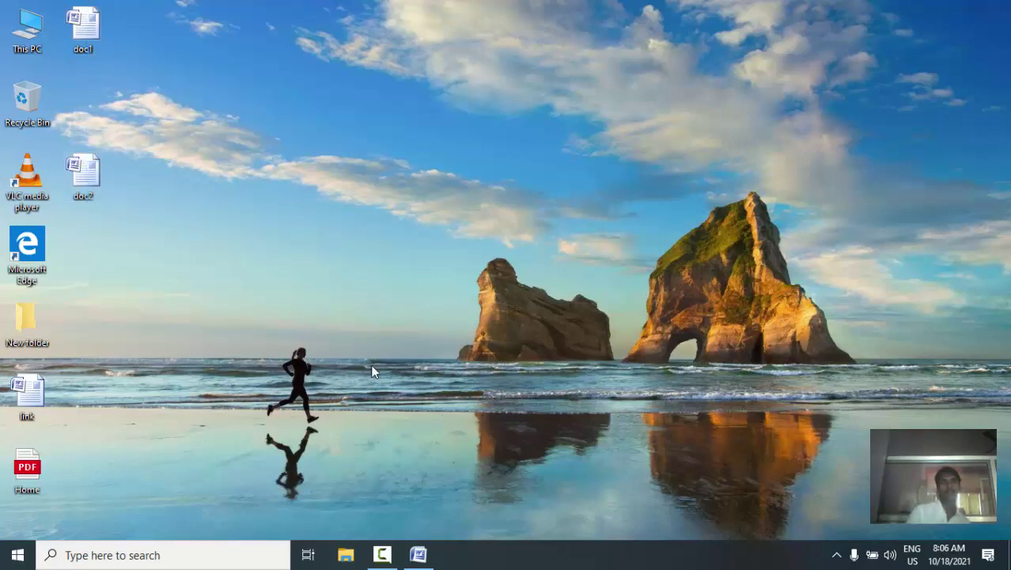
pyautogui.moveTo(430, 562)
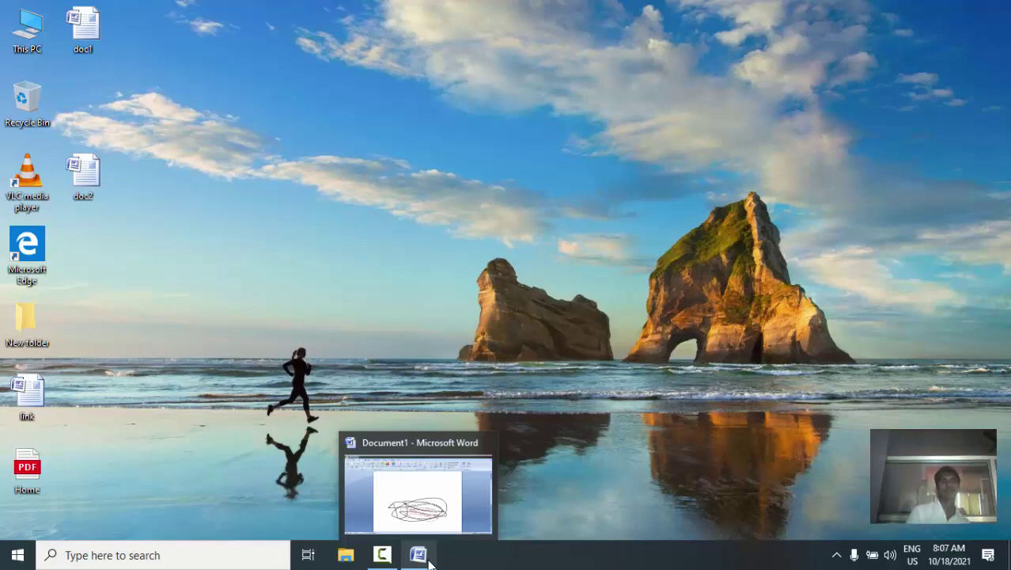
pyautogui.click(431, 560)
# Delete the scribble drawing and select doc1 and doc2 in Insert Text from File.
pyautogui.click(494, 379)
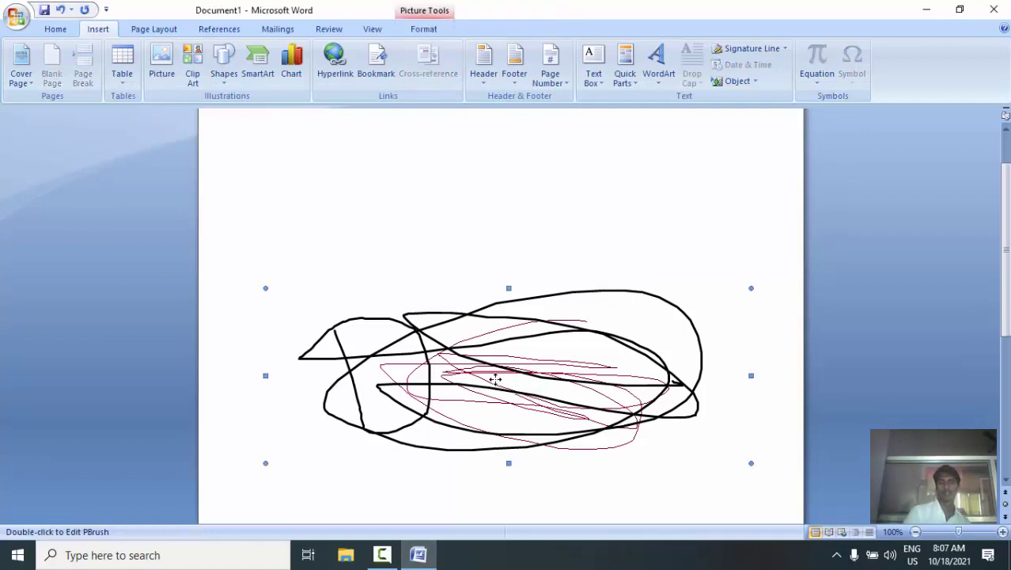
pyautogui.press('Delete')
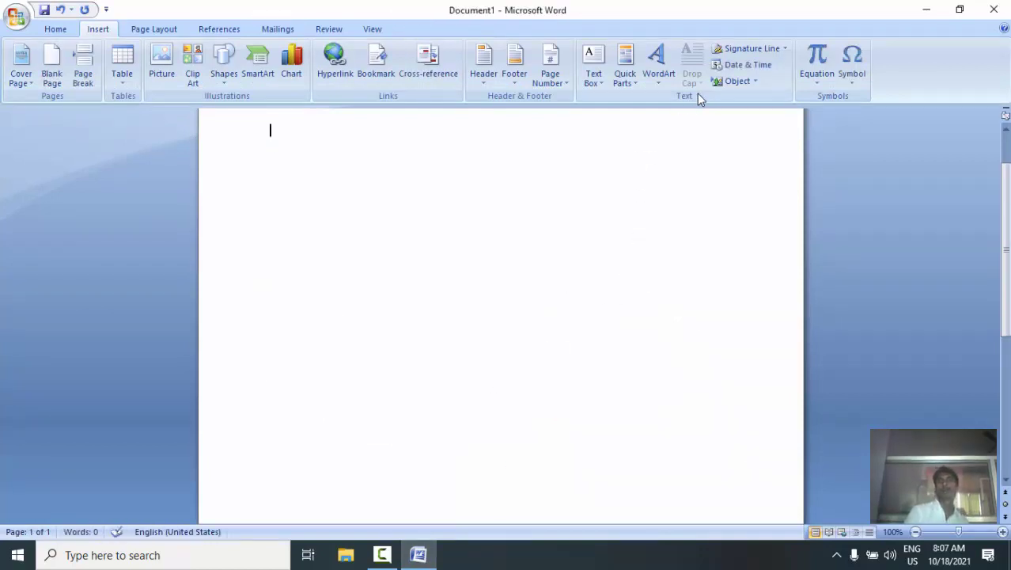
pyautogui.click(756, 82)
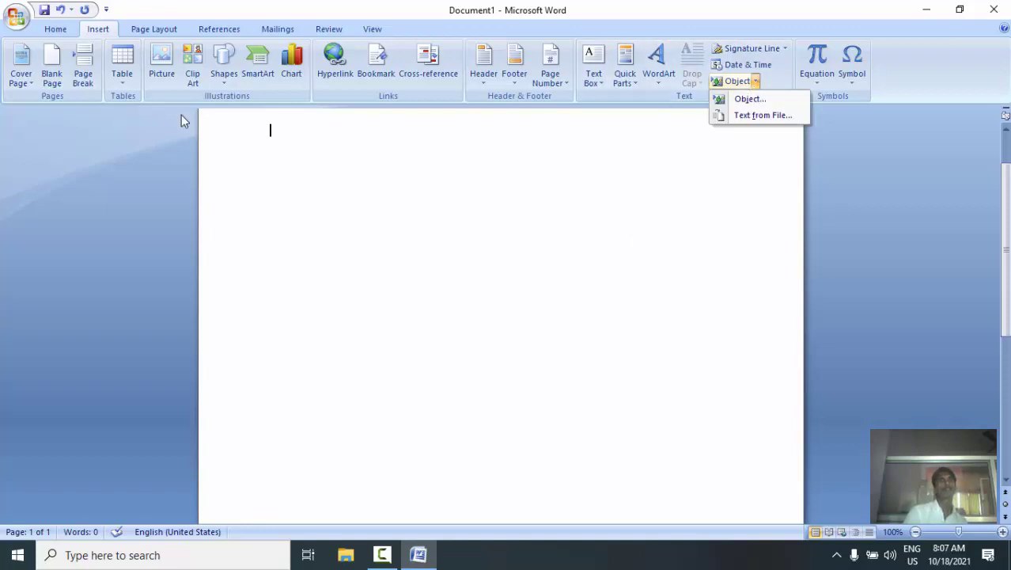
pyautogui.click(772, 118)
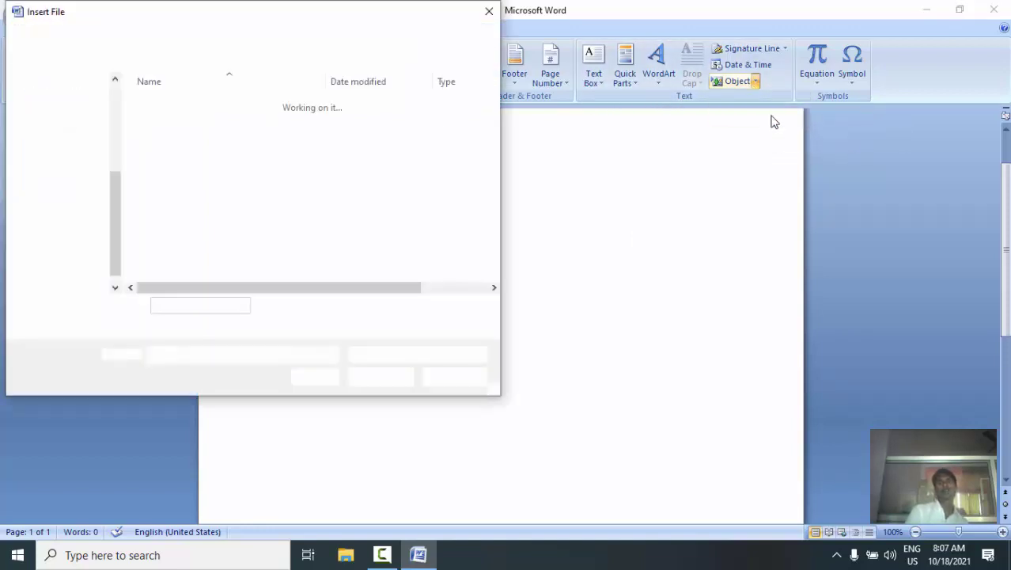
pyautogui.click(162, 136)
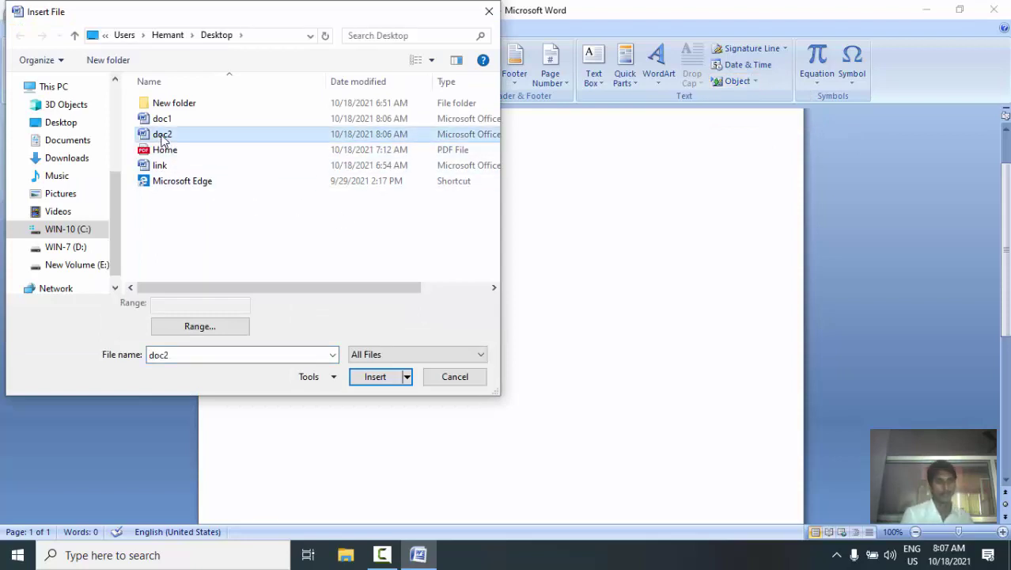
pyautogui.keyDown('ctrl'); pyautogui.click(160, 120); pyautogui.keyUp('ctrl')
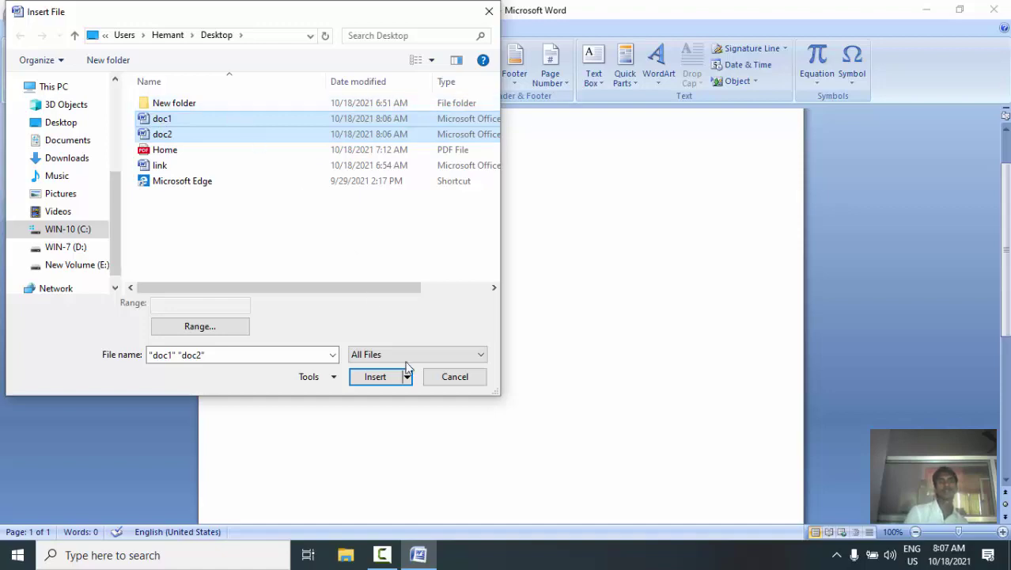
# Insert the text of doc1 and doc2, scroll through the 21 pages, and bring up Save As.
pyautogui.click(375, 379)
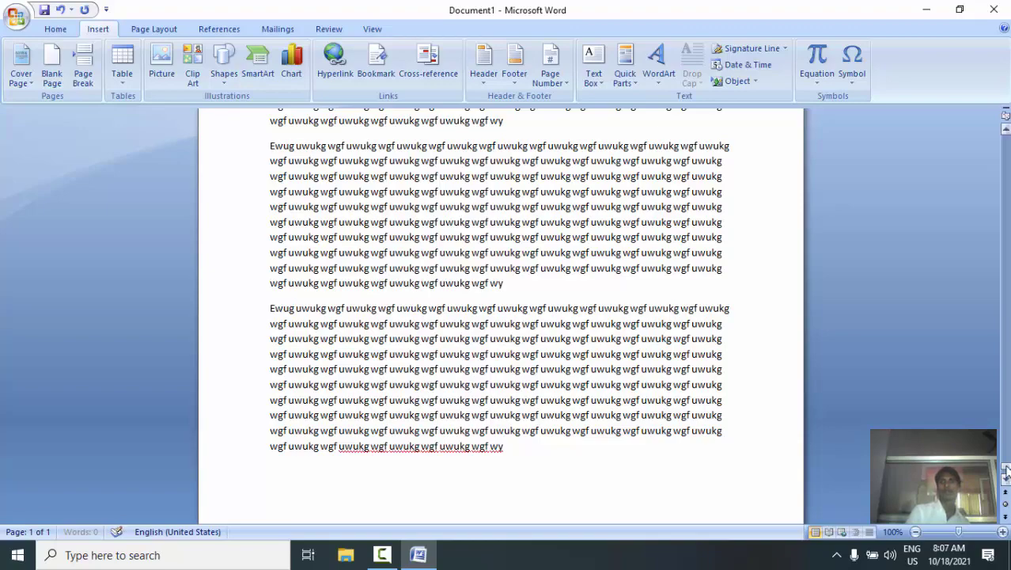
pyautogui.moveTo(1007, 472); pyautogui.dragTo(1001, 127)
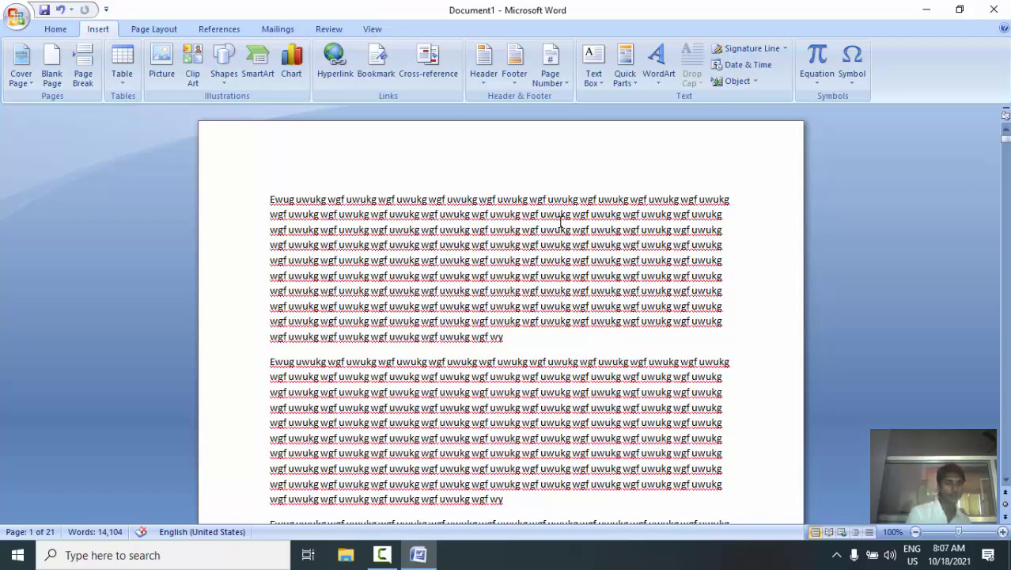
pyautogui.hotkey('ctrl', 's')
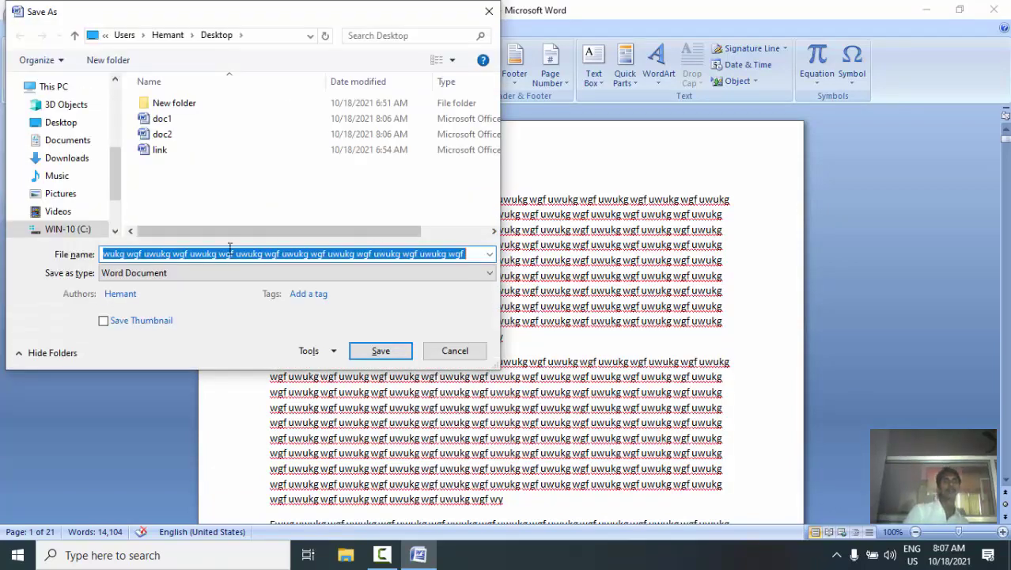
# Cancel the save, then select all text with Ctrl+A and delete it.
pyautogui.write('ghchg')
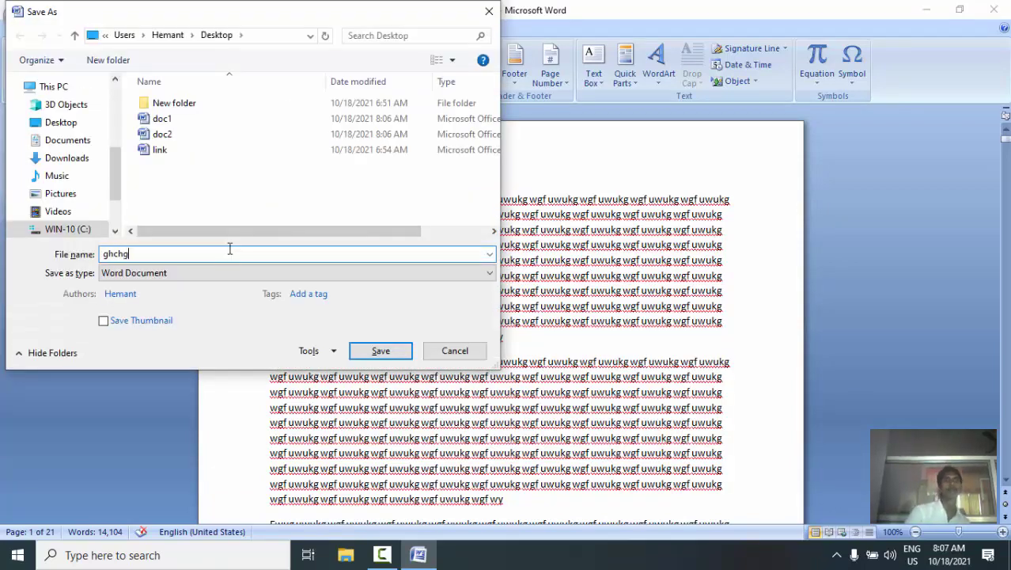
pyautogui.click(434, 354)
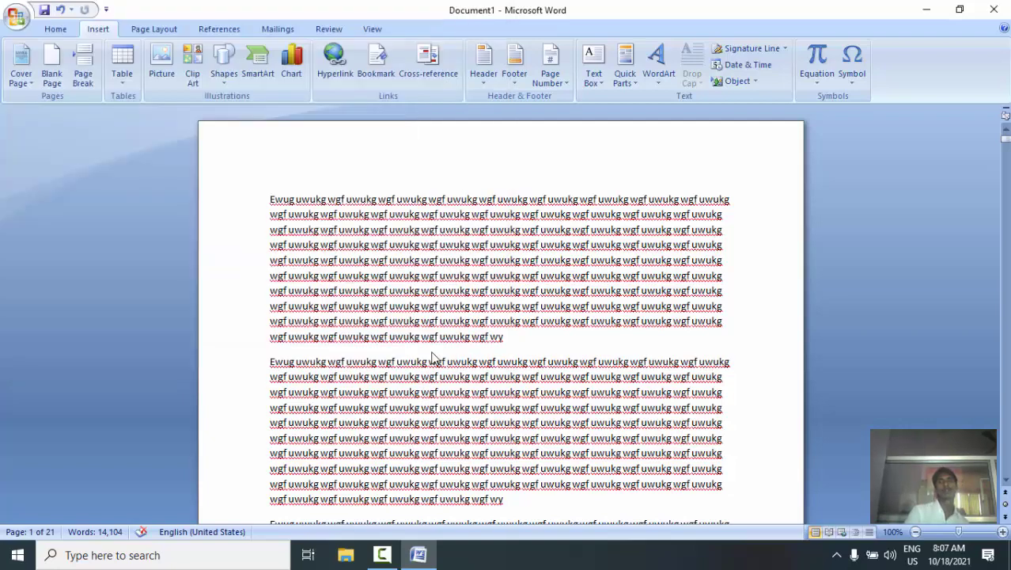
pyautogui.click(756, 81)
pyautogui.click(753, 192)
pyautogui.hotkey('ctrl', 'a')
pyautogui.press('Delete')
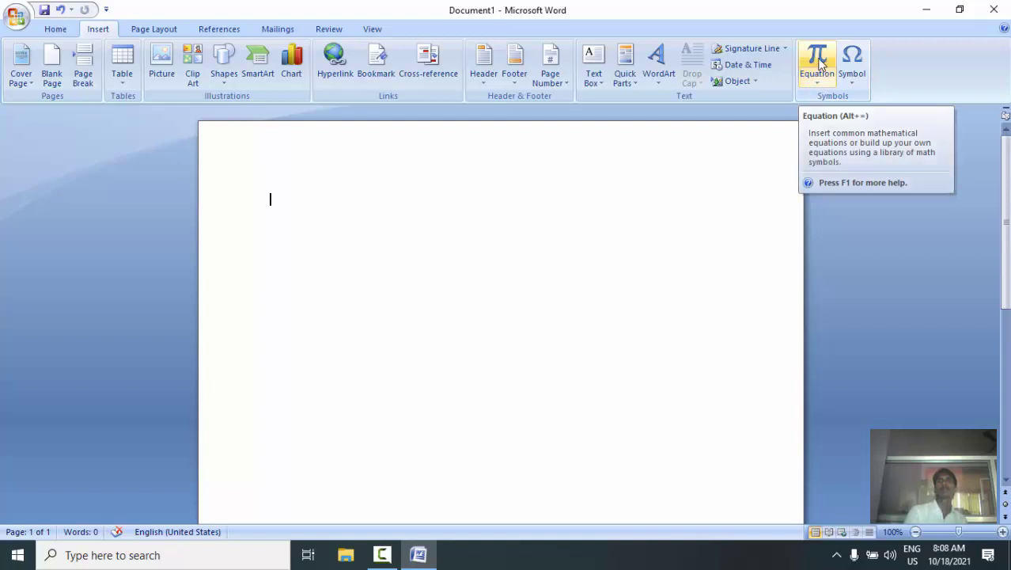
# Insert a new equation containing the ∝ symbol followed by an empty stacked fraction.
pyautogui.click(818, 70)
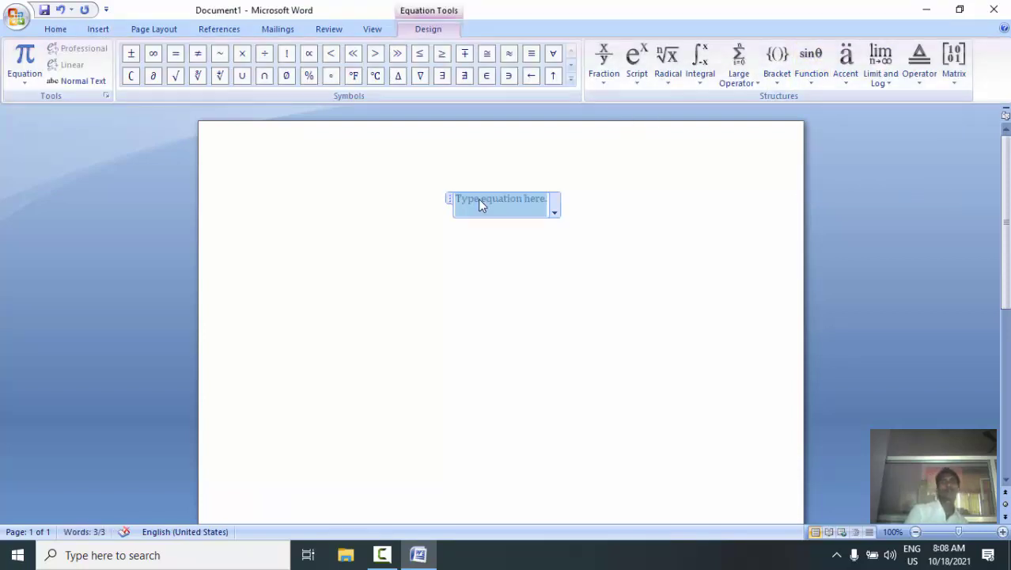
pyautogui.write('/')
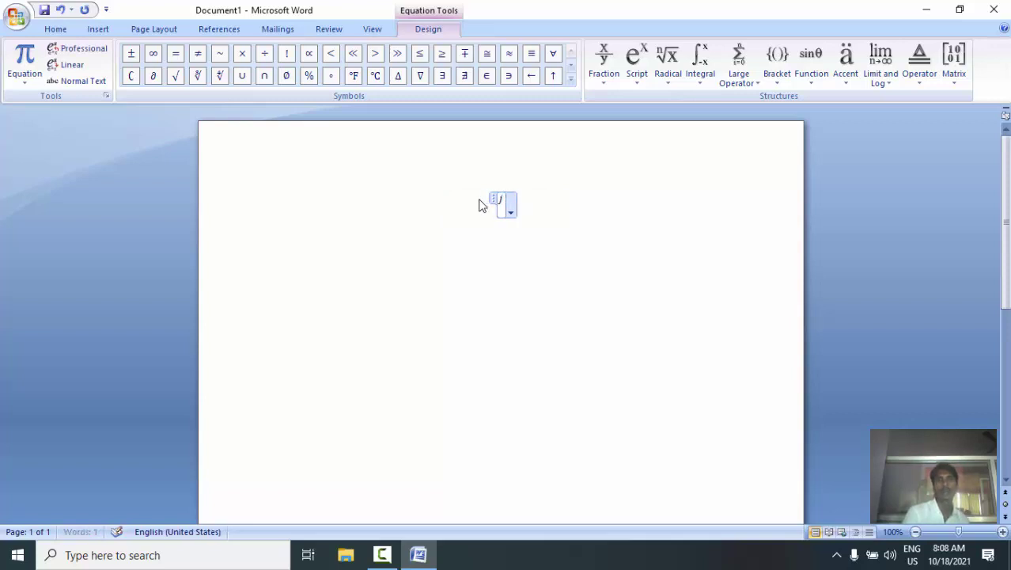
pyautogui.press('BackSpace')
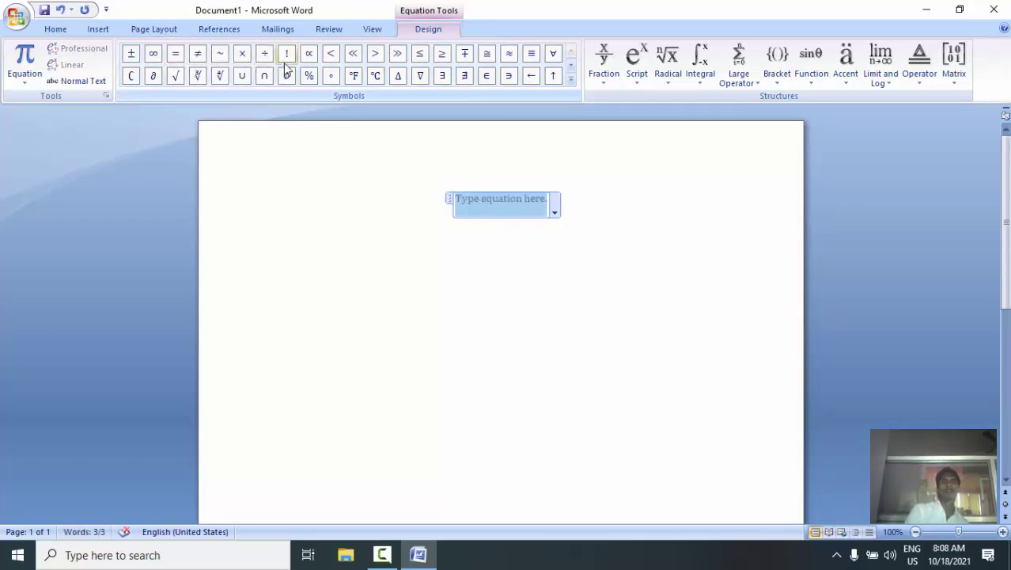
pyautogui.click(308, 54)
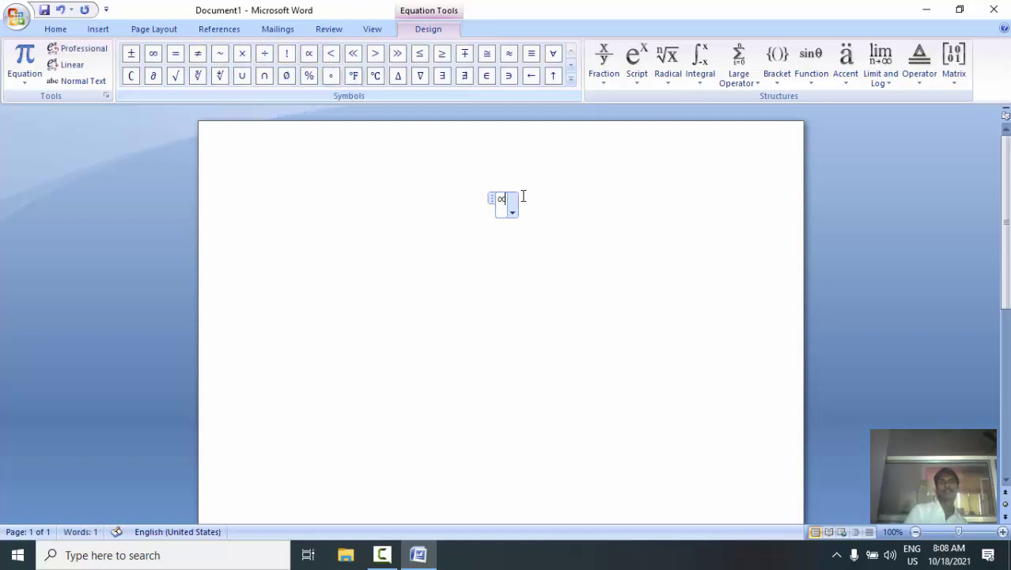
pyautogui.click(603, 62)
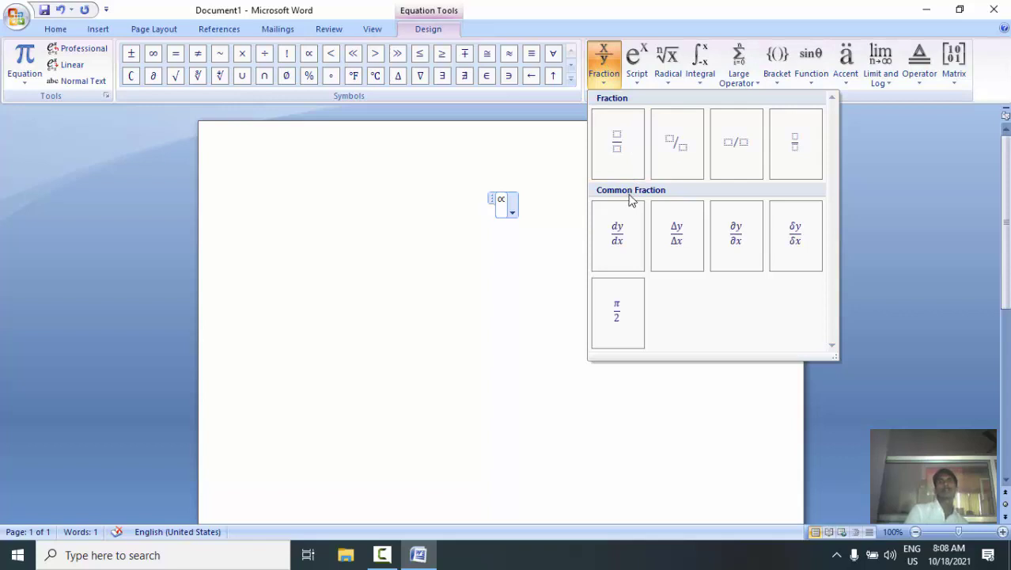
pyautogui.click(624, 154)
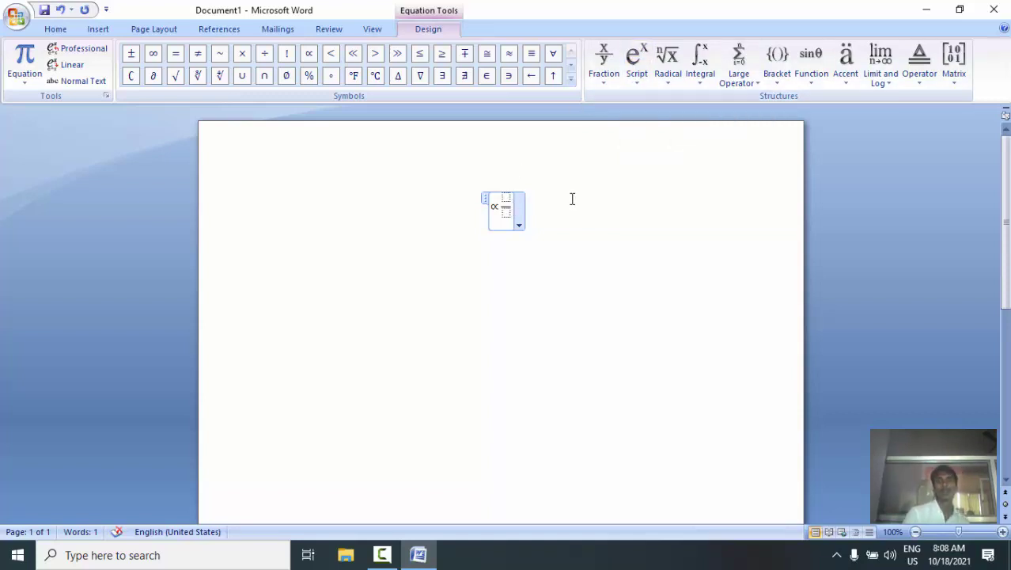
# Fill the fraction with fdfd over fdf and type cddcd after it.
pyautogui.write('fdf')
pyautogui.press('Up')
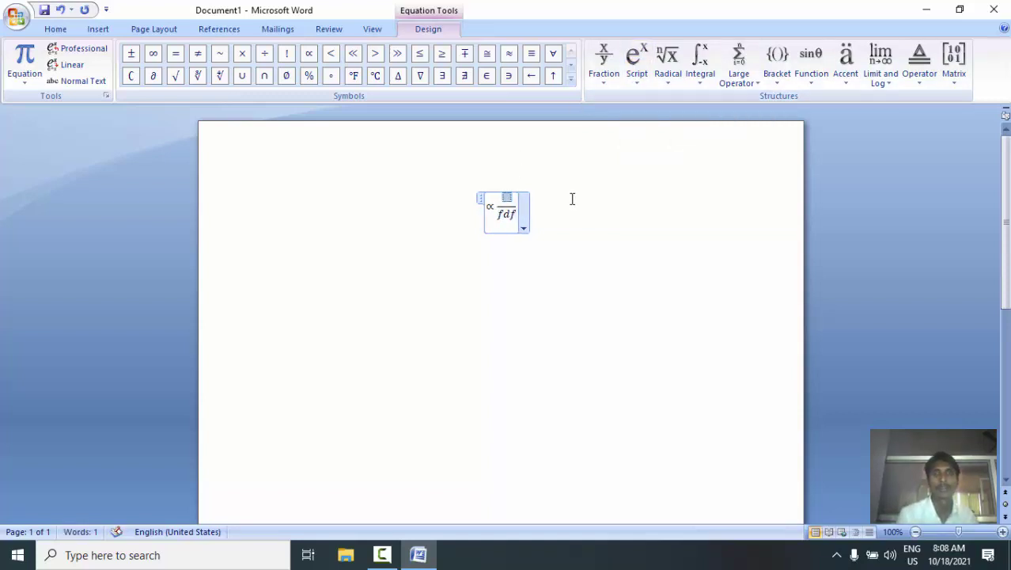
pyautogui.write('fdfd')
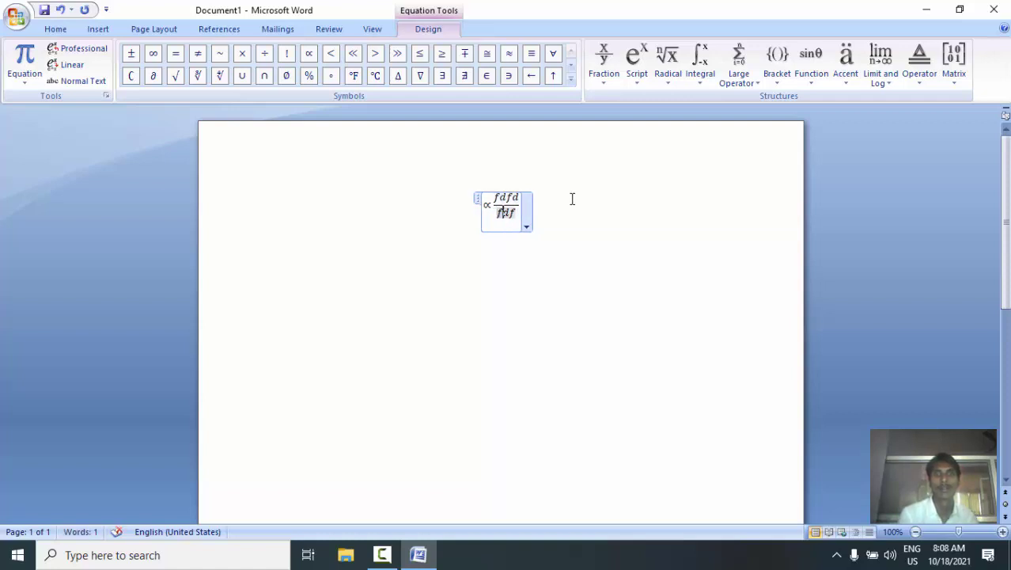
pyautogui.press('Right')
pyautogui.write('cddcd')
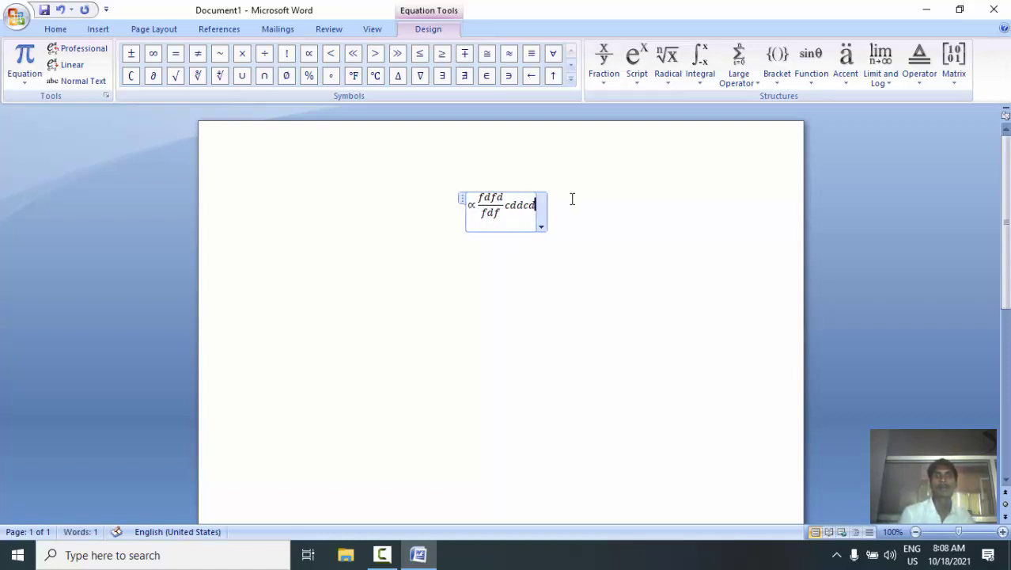
# Add a cdcd term raised to superscript cdcd, followed by cdcd.
pyautogui.click(637, 67)
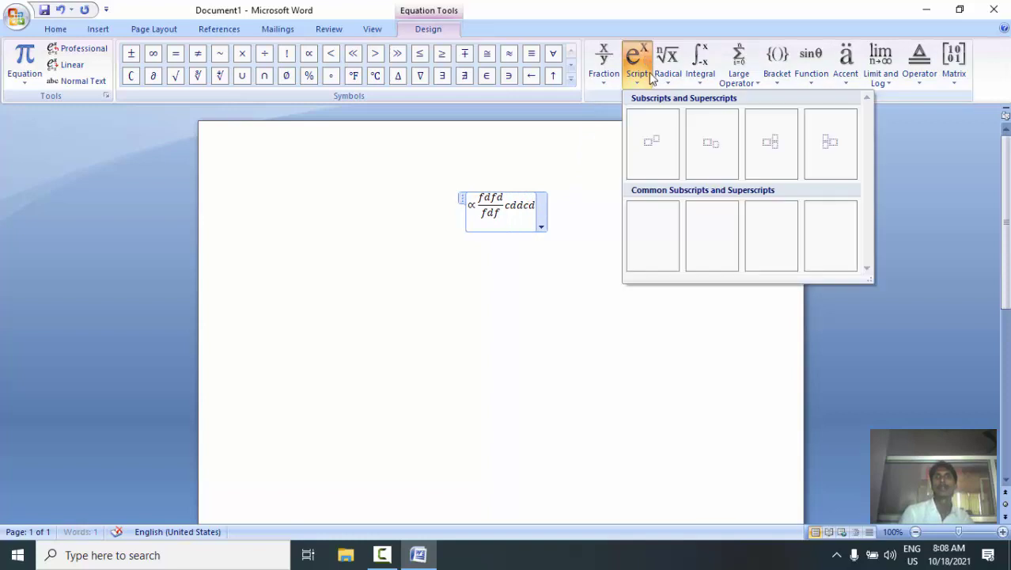
pyautogui.click(654, 143)
pyautogui.press('Right')
pyautogui.press('Right')
pyautogui.write('cdcd ')
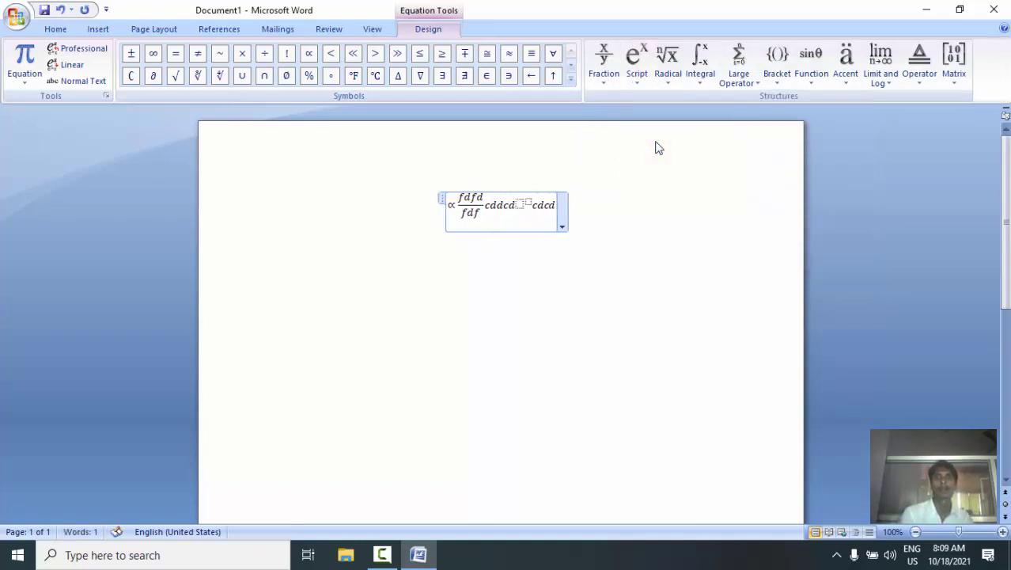
pyautogui.write('cdcd')
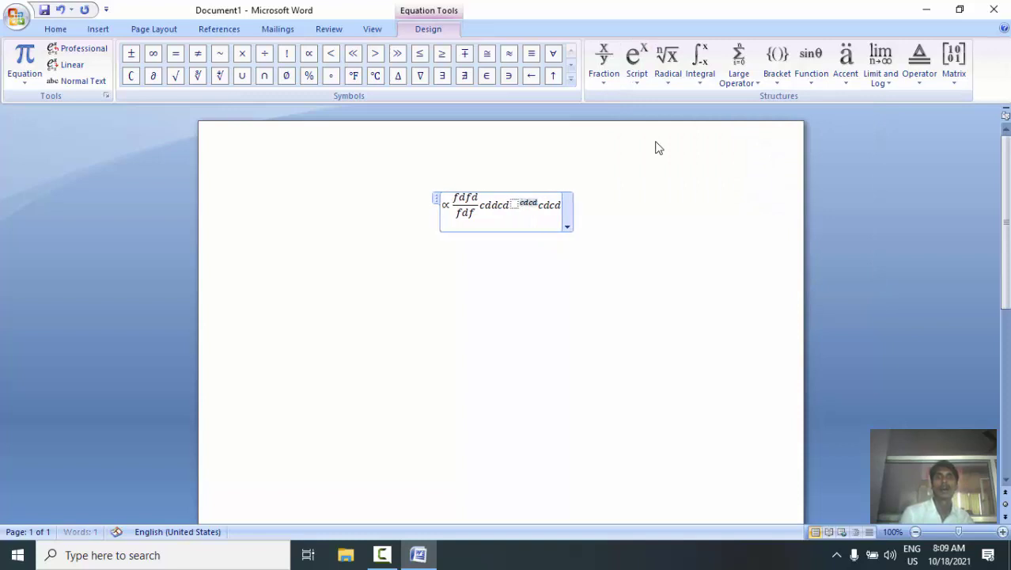
pyautogui.press('Left')
pyautogui.write('cdcd')
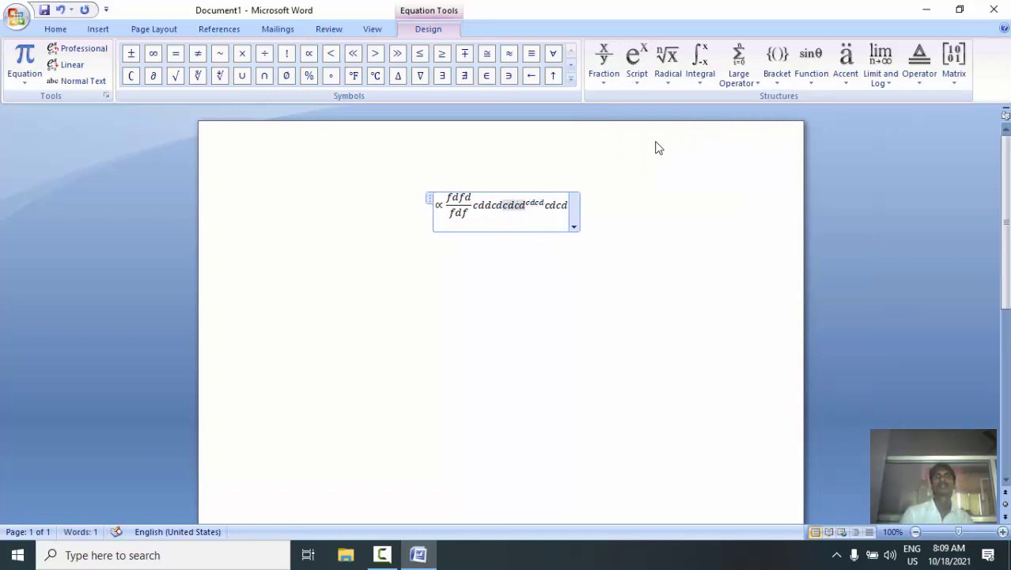
pyautogui.click(810, 52)
pyautogui.click(776, 59)
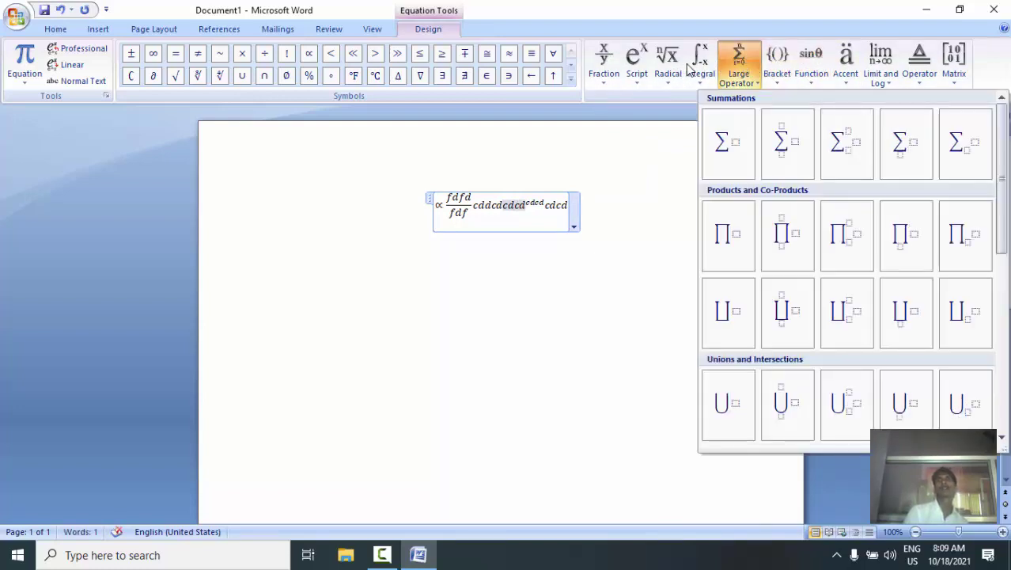
# Switch the symbol palette through Greek Letters and Letter-Like Symbols to Scripts.
pyautogui.moveTo(689, 70)
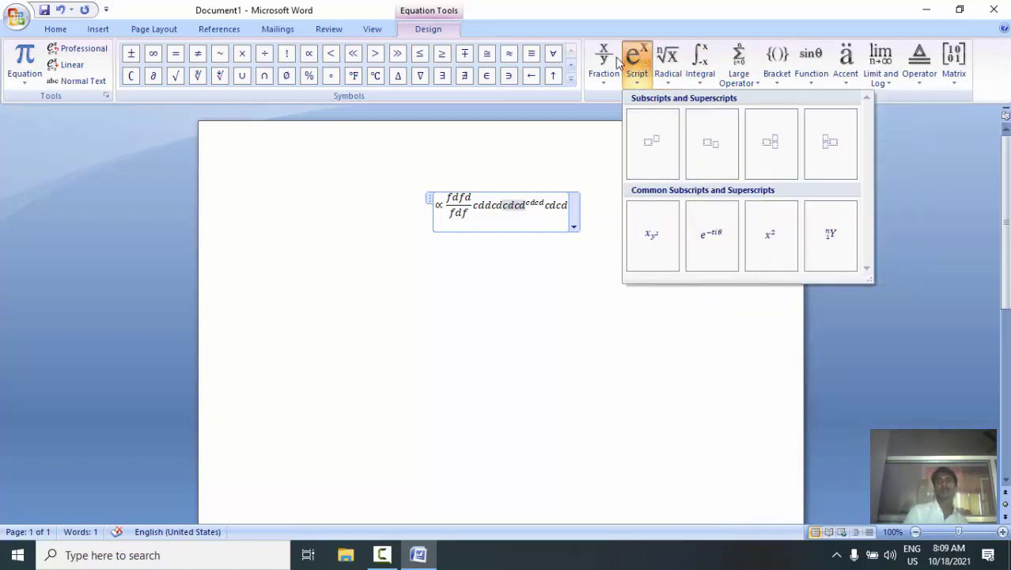
pyautogui.moveTo(609, 62)
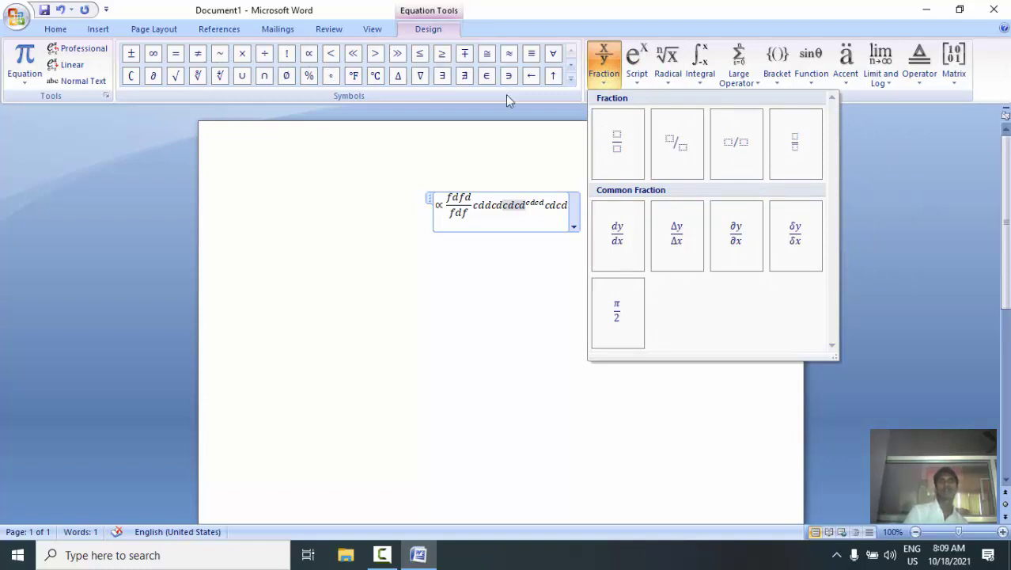
pyautogui.click(561, 109)
pyautogui.click(570, 83)
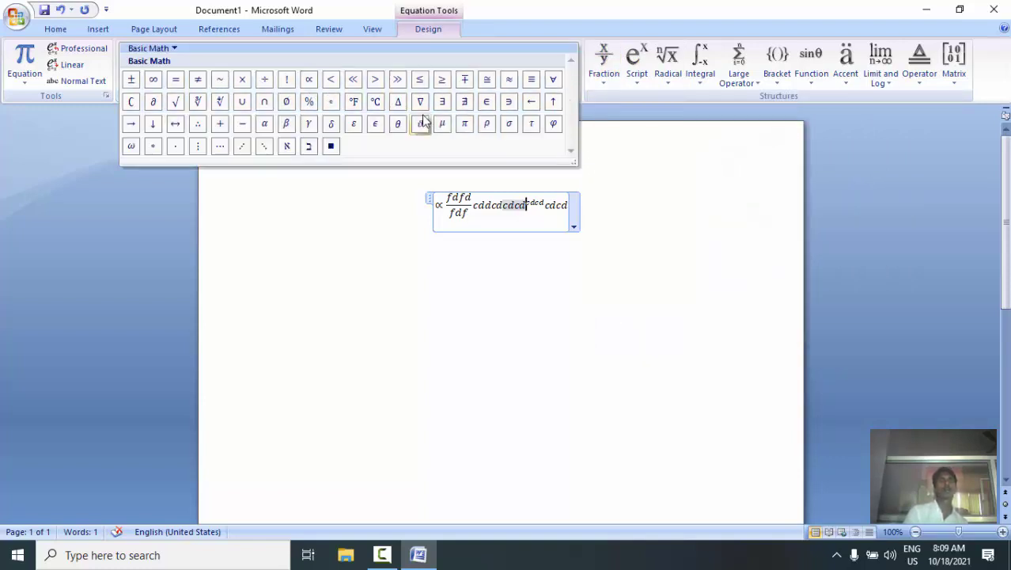
pyautogui.click(172, 49)
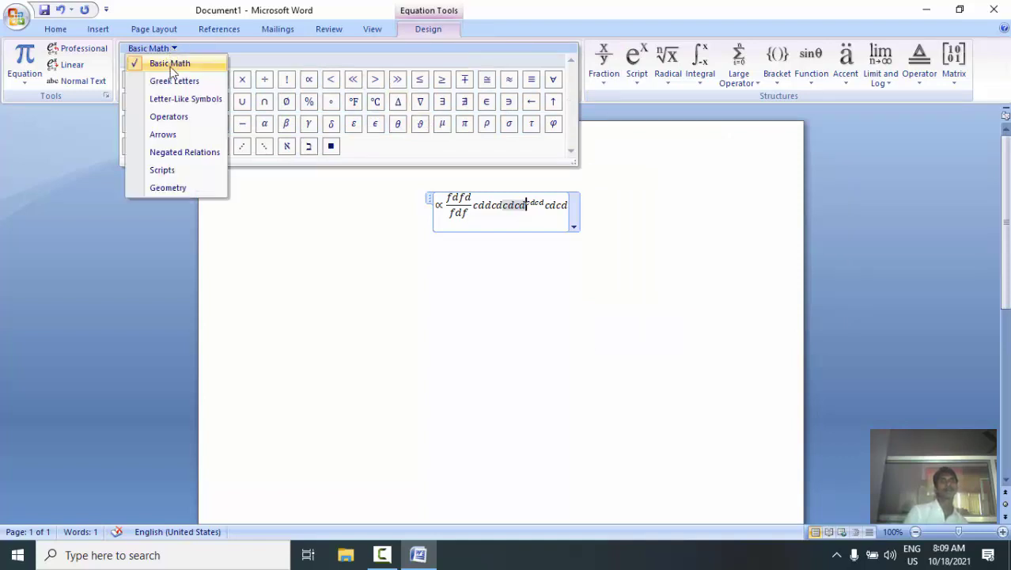
pyautogui.click(174, 73)
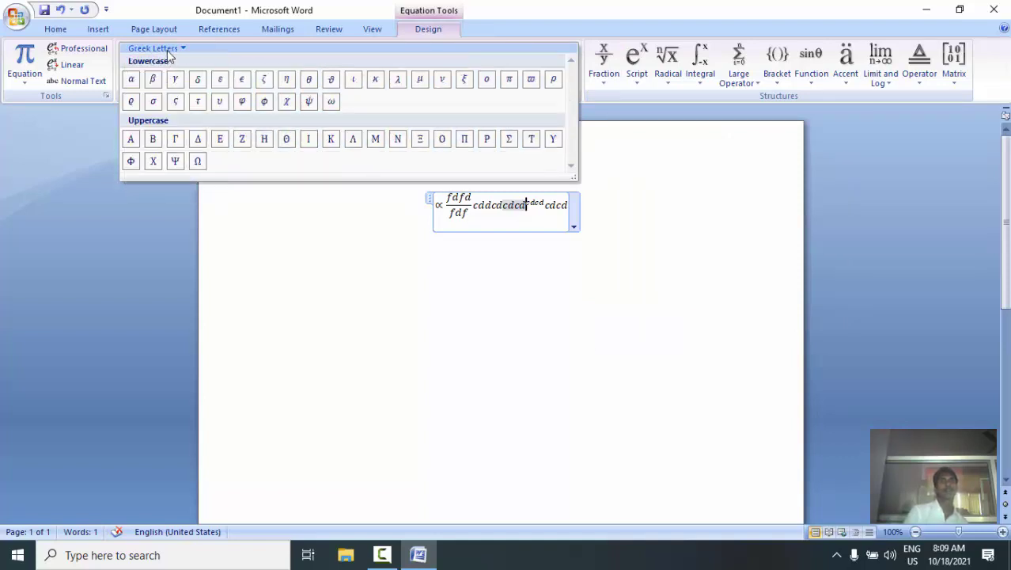
pyautogui.click(169, 53)
pyautogui.click(176, 98)
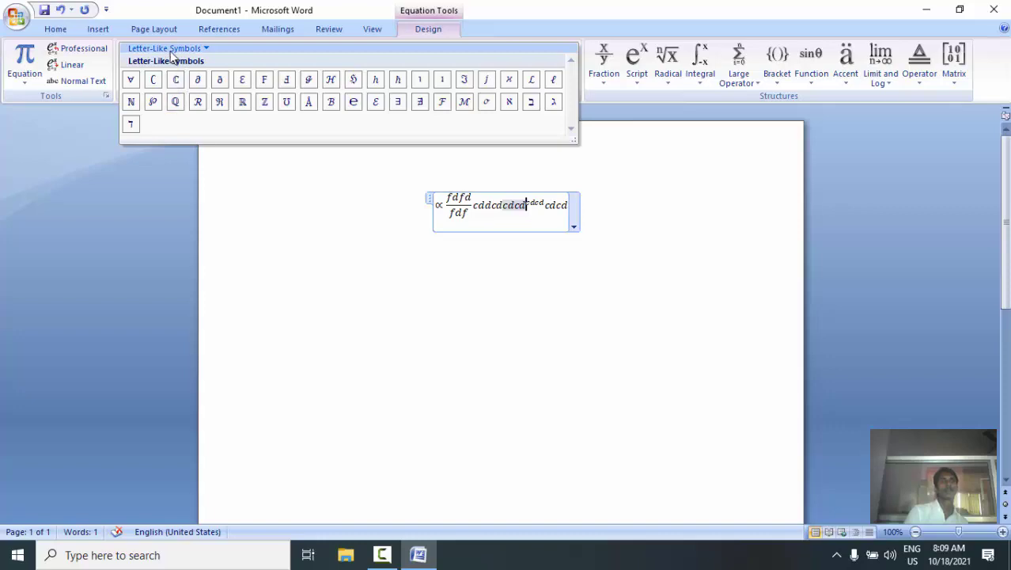
pyautogui.click(171, 53)
pyautogui.click(202, 175)
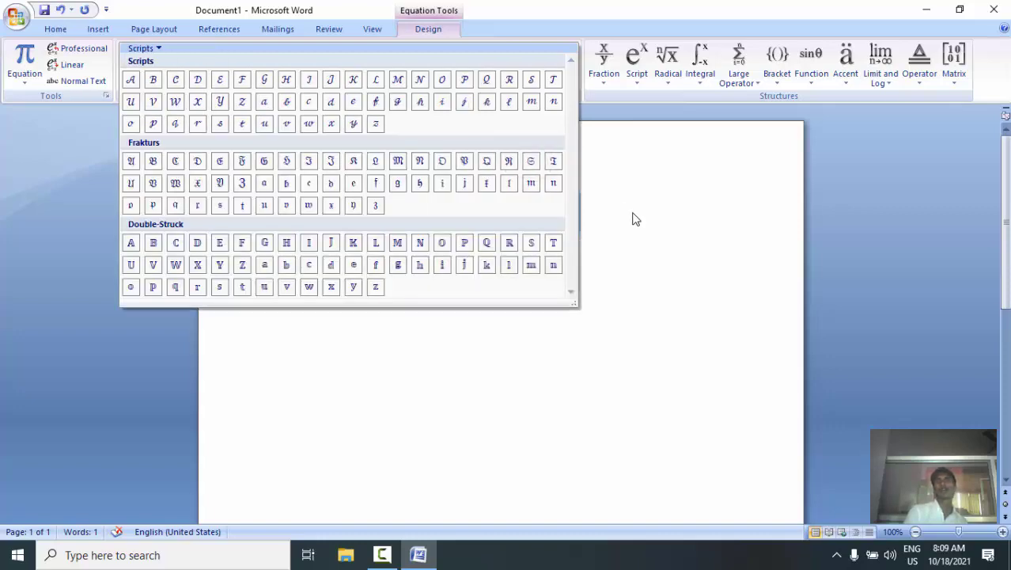
pyautogui.click(633, 219)
# Browse the Matrix and Limit and Log galleries without inserting anything.
pyautogui.click(949, 71)
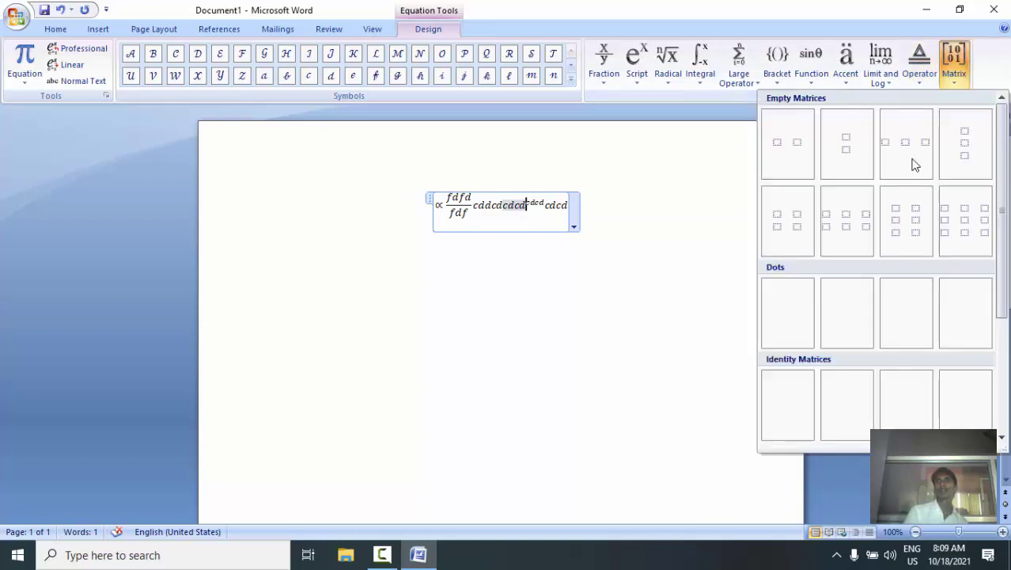
pyautogui.click(883, 80)
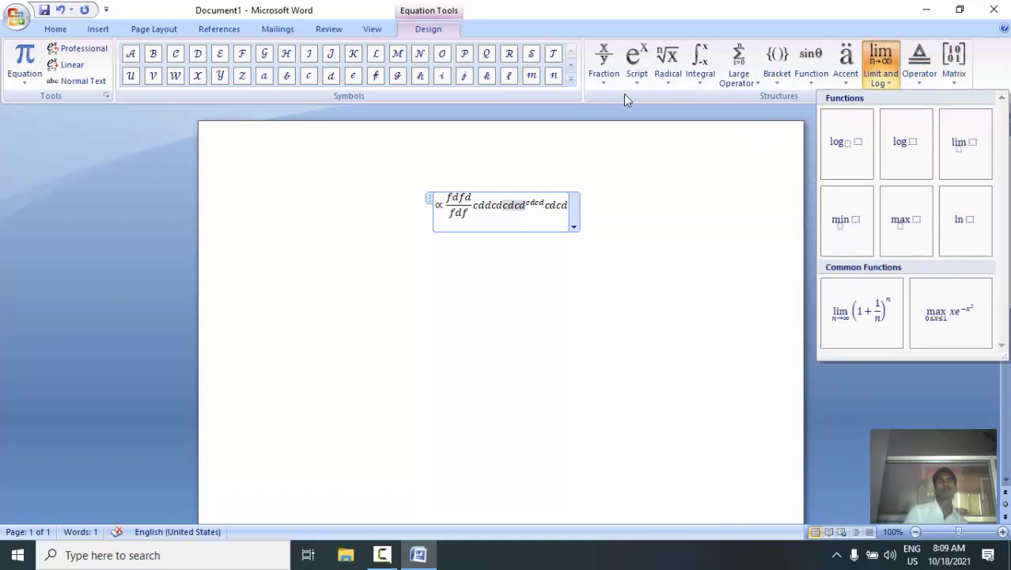
pyautogui.click(357, 147)
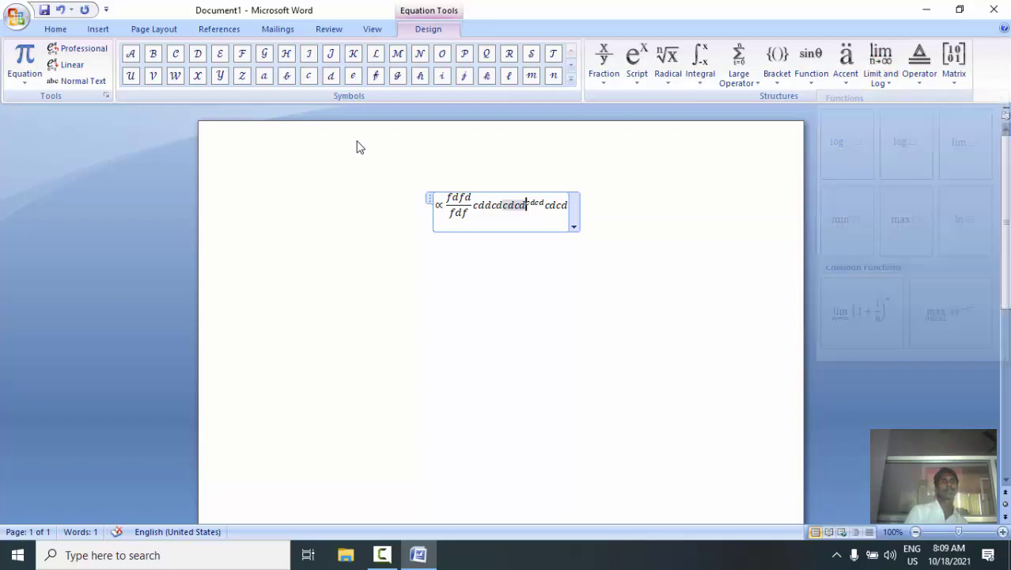
# Add the built-in Binomial Theorem and a trig identity to the equation, then select everything and delete it.
pyautogui.click(29, 66)
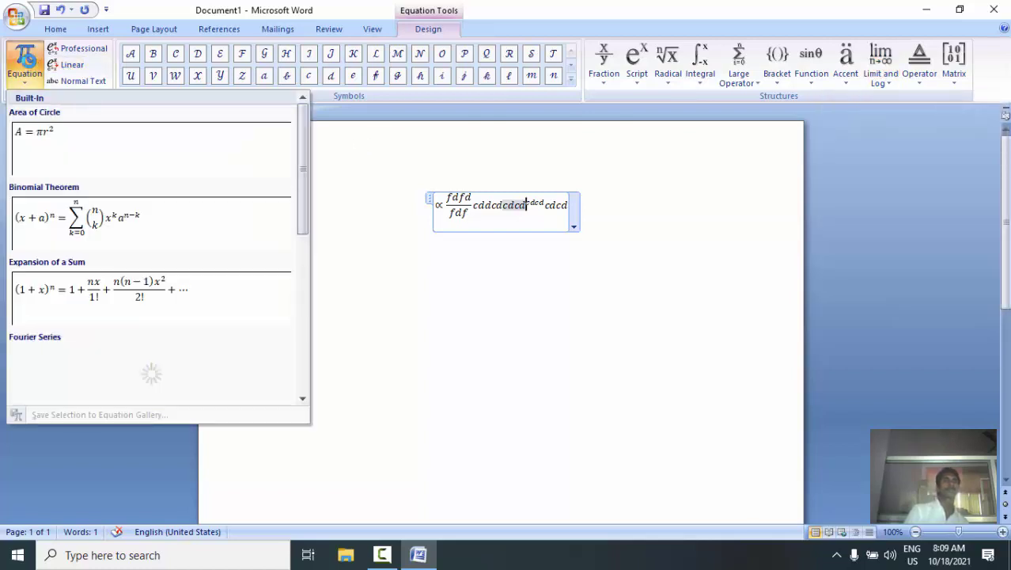
pyautogui.click(81, 224)
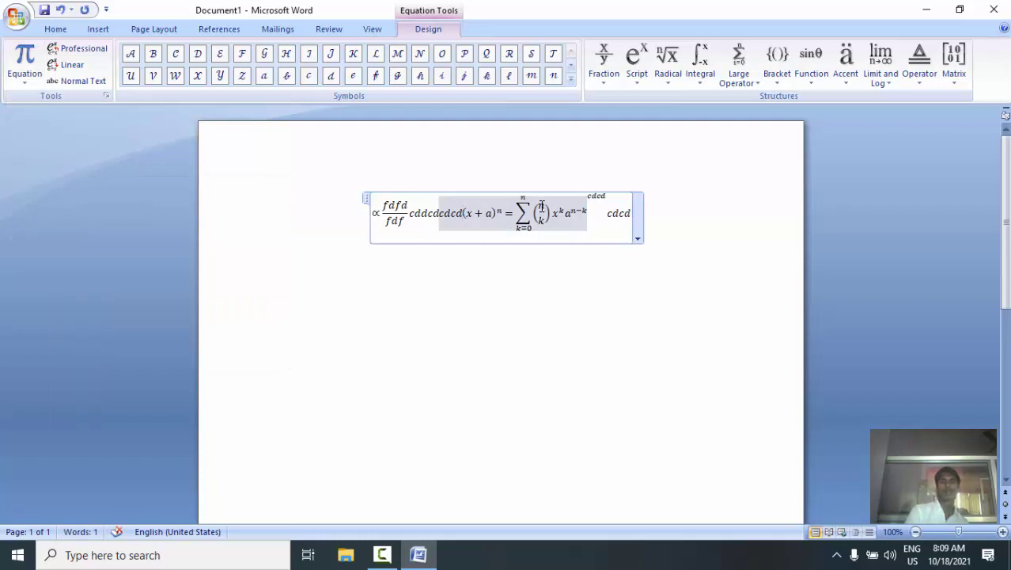
pyautogui.click(27, 84)
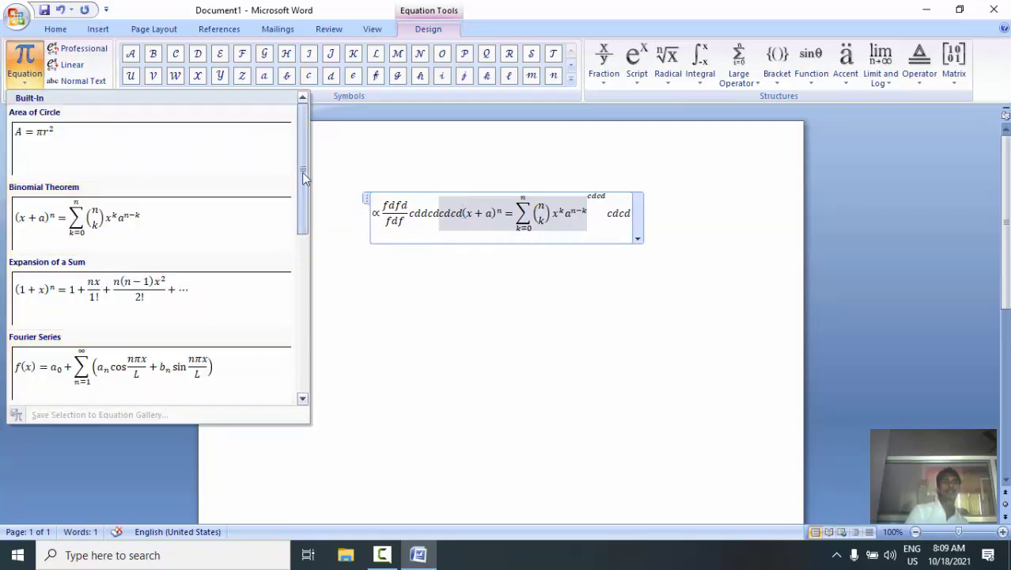
pyautogui.moveTo(301, 176); pyautogui.dragTo(303, 355)
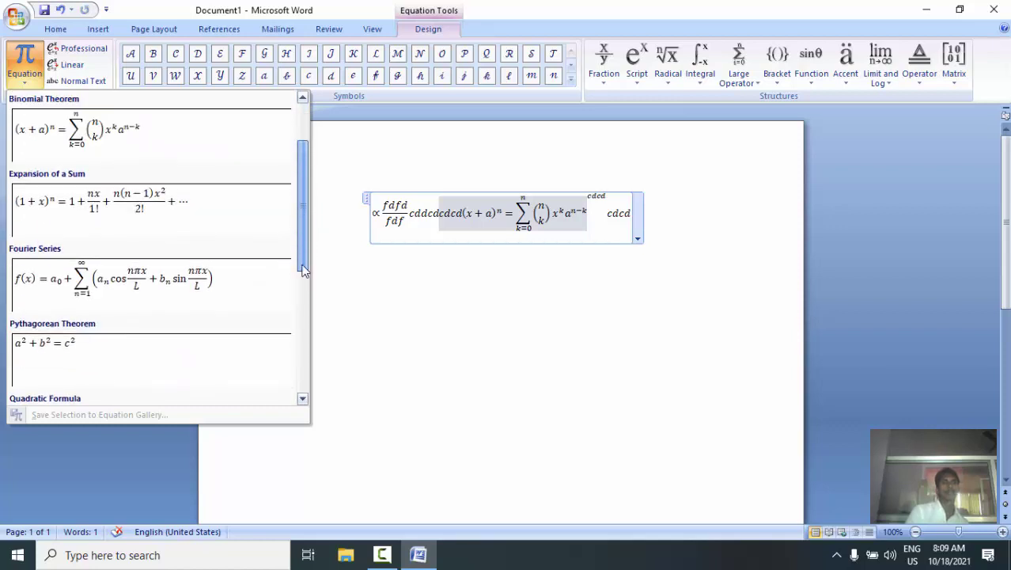
pyautogui.click(178, 289)
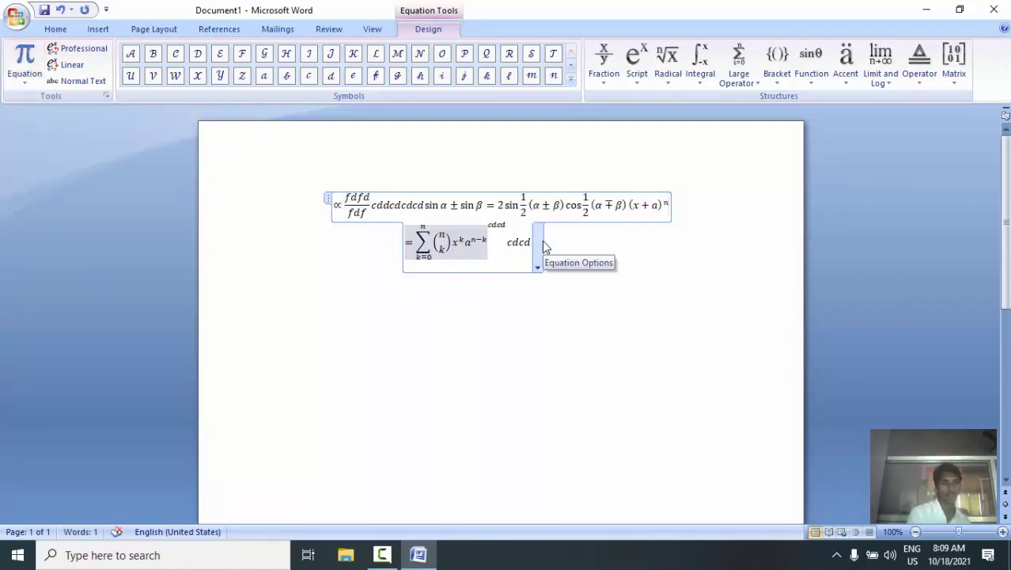
pyautogui.hotkey('ctrl', 'a')
pyautogui.press('Delete')
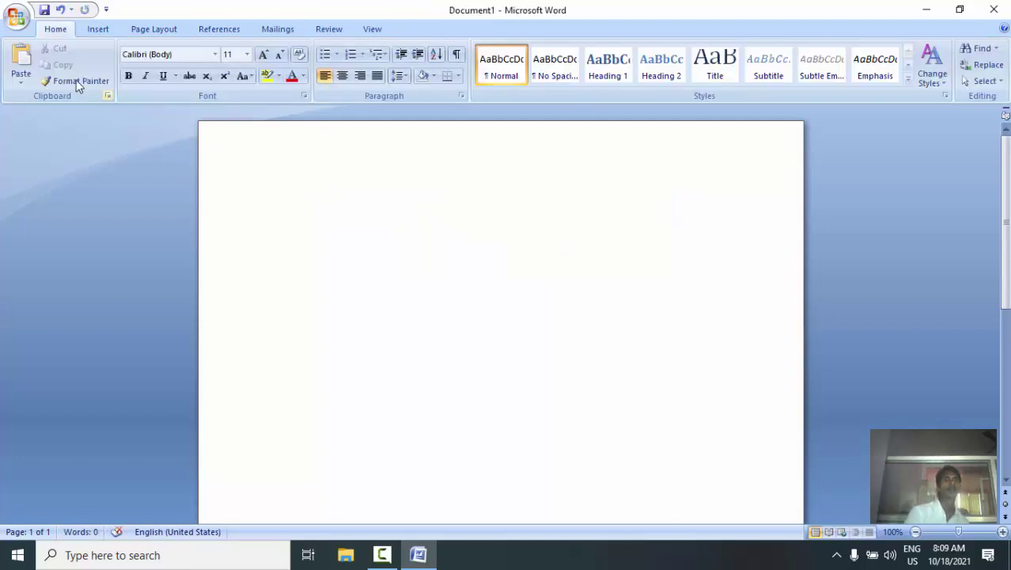
# Insert a new equation using the built-in Expansion of a Sum formula and edit its exponent.
pyautogui.click(103, 30)
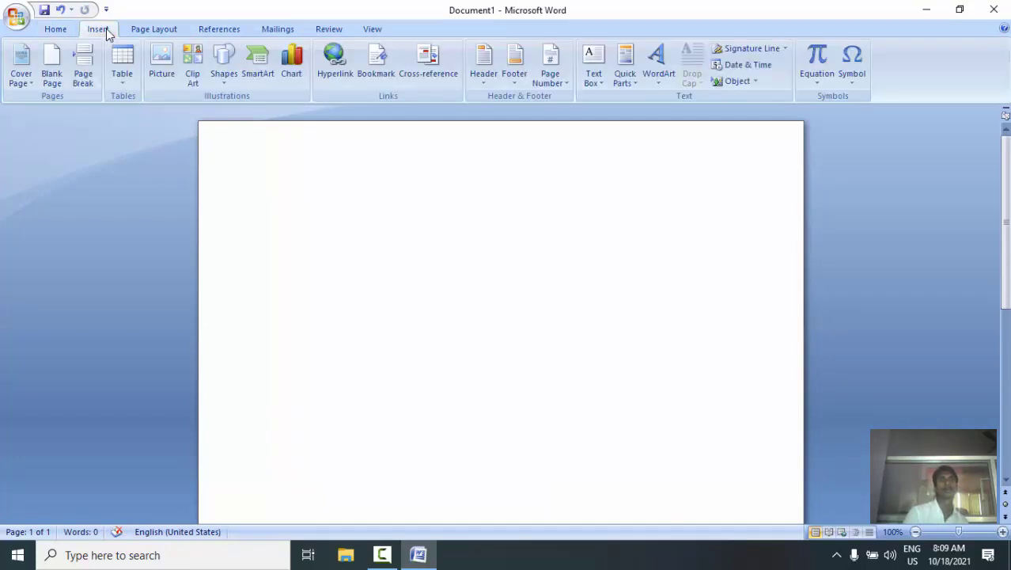
pyautogui.click(819, 61)
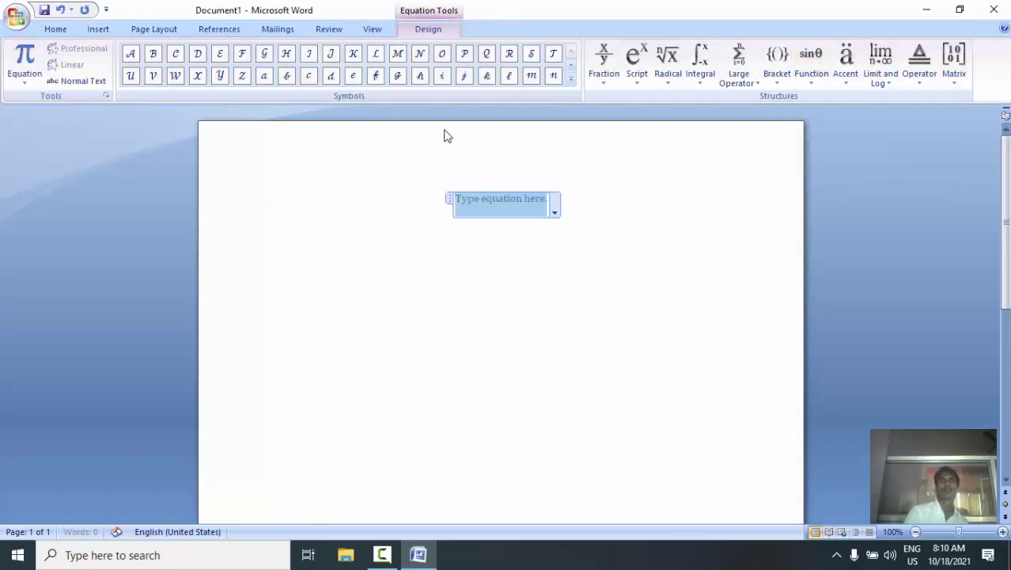
pyautogui.click(24, 77)
pyautogui.click(84, 295)
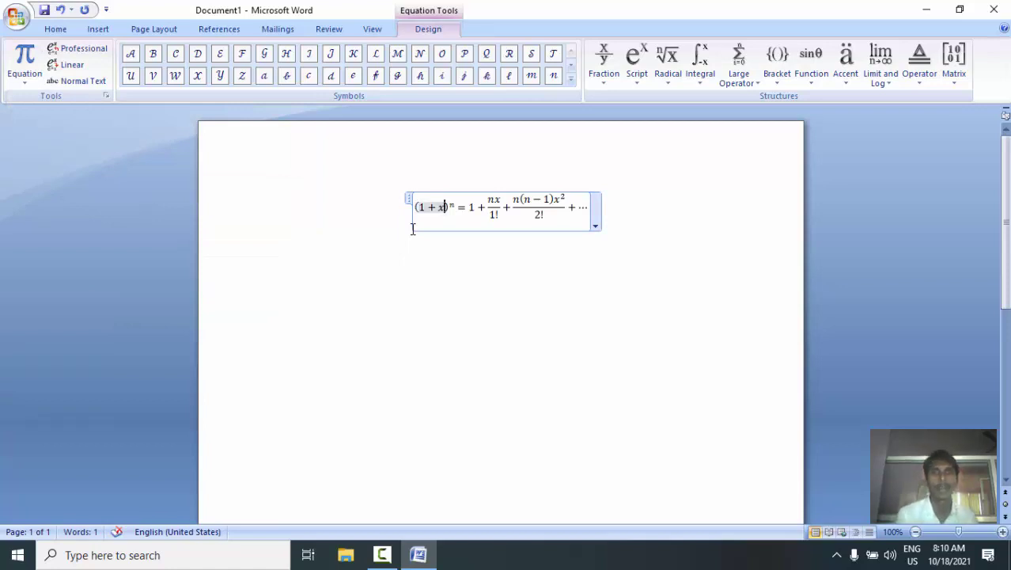
pyautogui.write('ccscs')
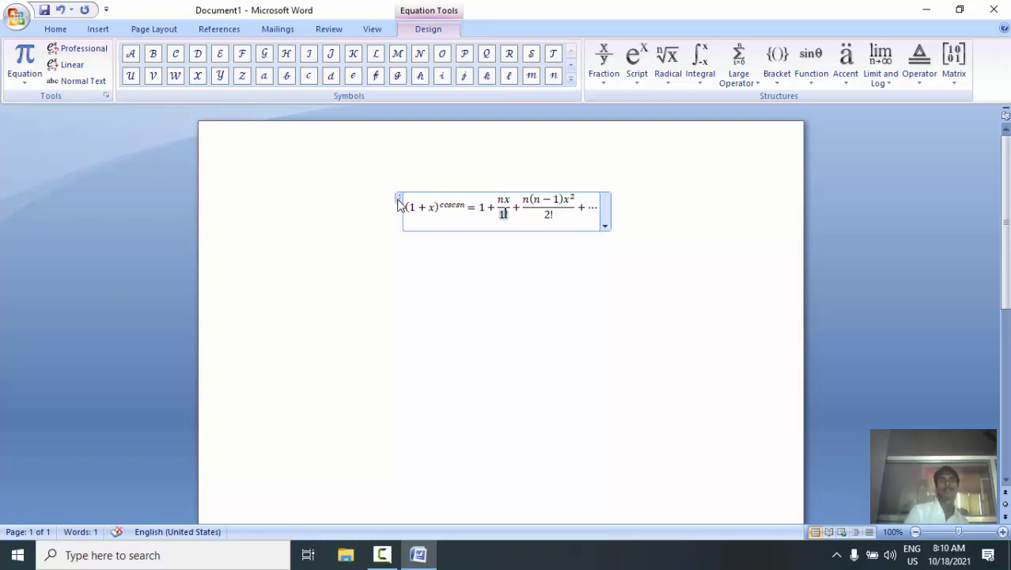
# Switch the equation to professional format, then select and delete it.
pyautogui.click(398, 204)
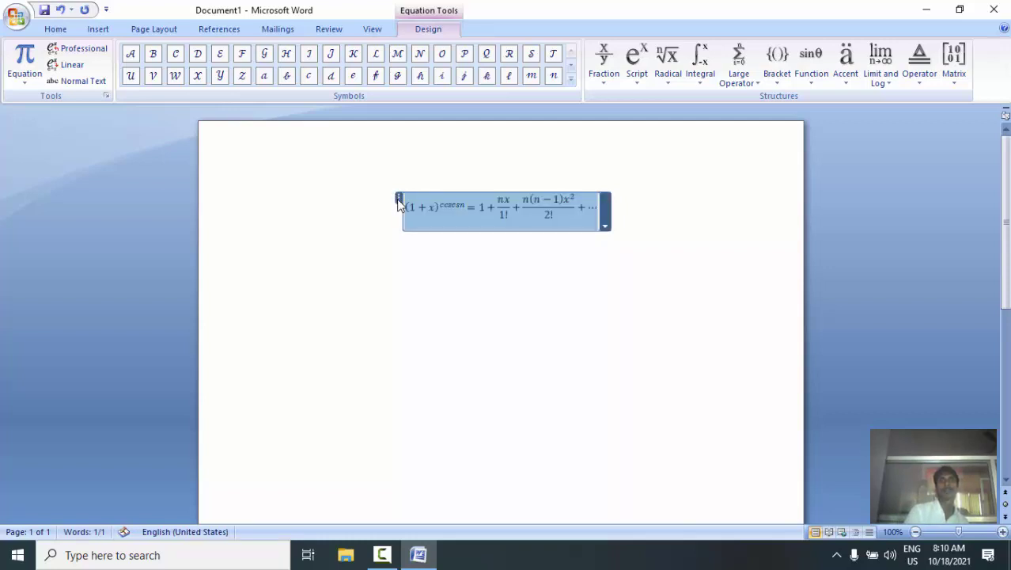
pyautogui.click(606, 226)
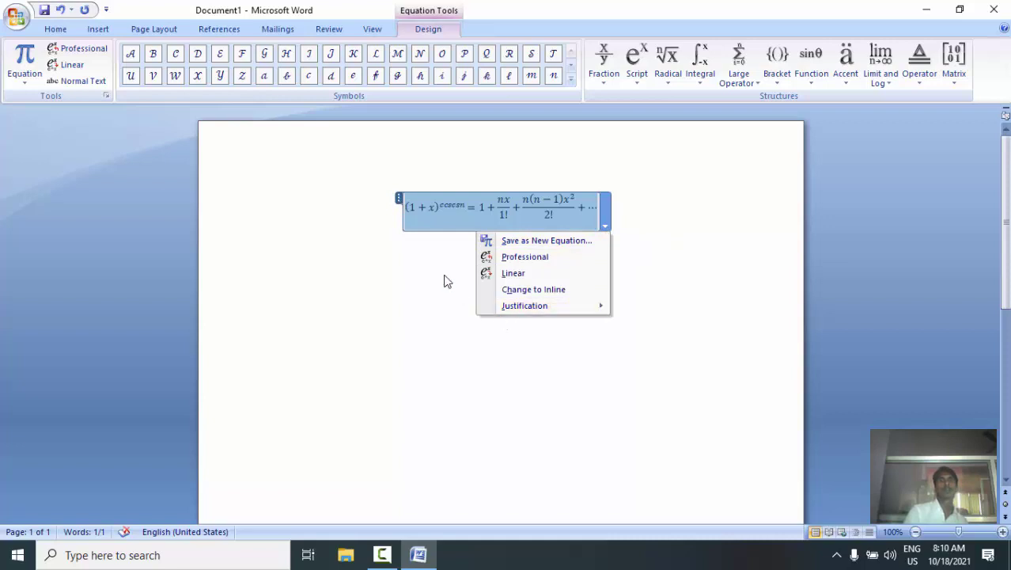
pyautogui.click(90, 55)
pyautogui.click(400, 191)
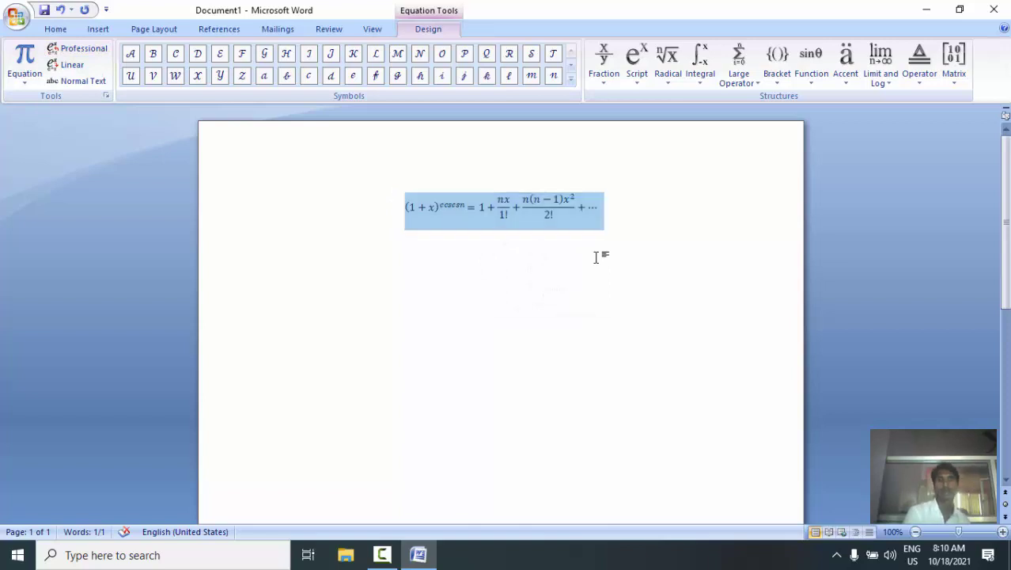
pyautogui.press('Delete')
pyautogui.click(100, 29)
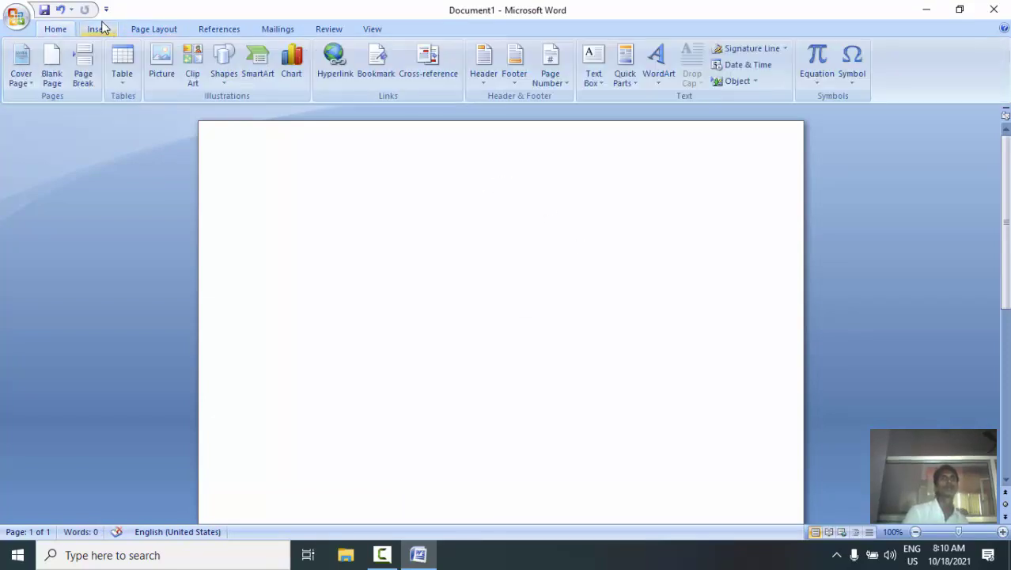
# Browse the Equation gallery without inserting anything, then add an empty equation with Alt+=.
pyautogui.click(828, 79)
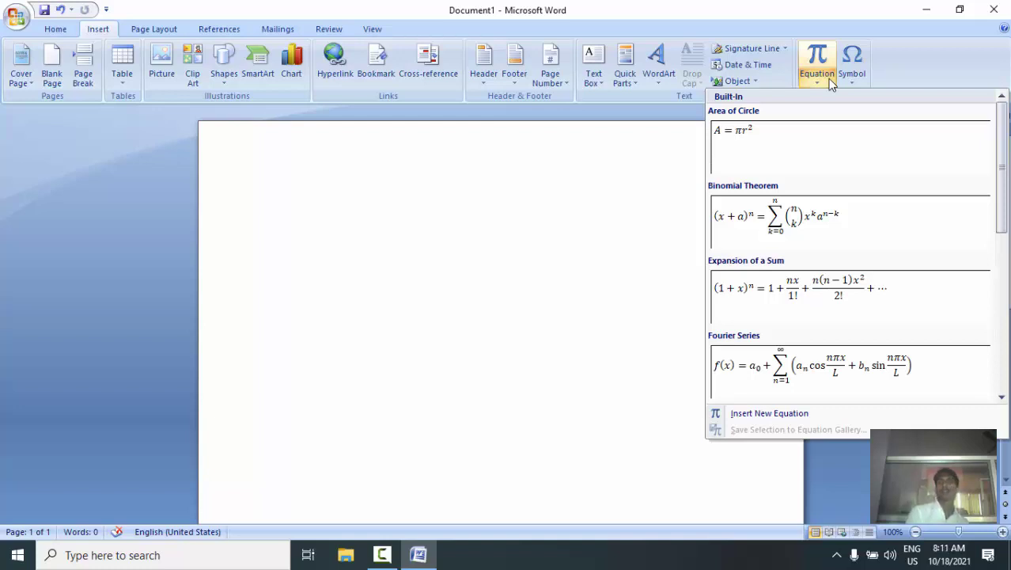
pyautogui.click(674, 167)
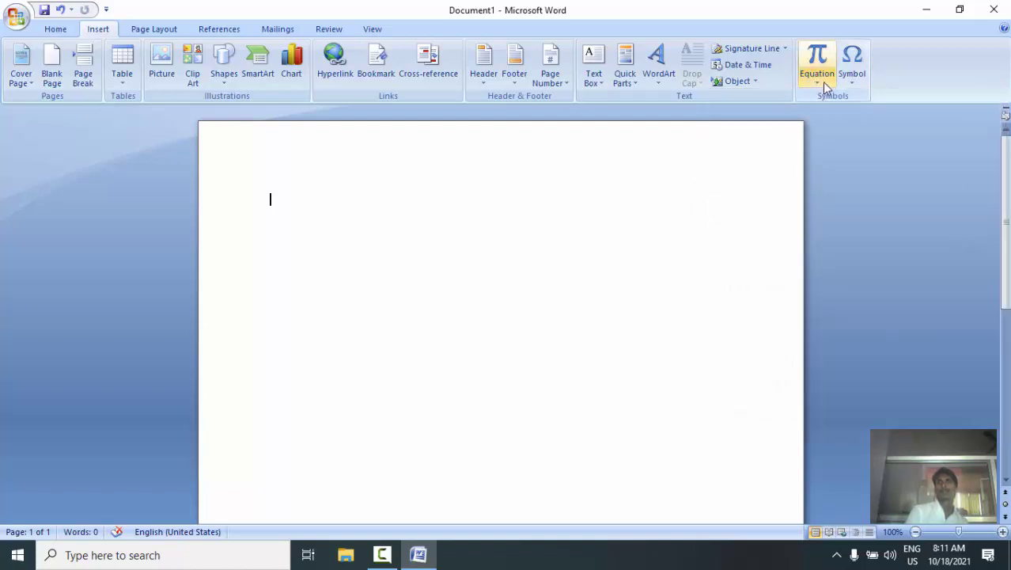
pyautogui.click(821, 80)
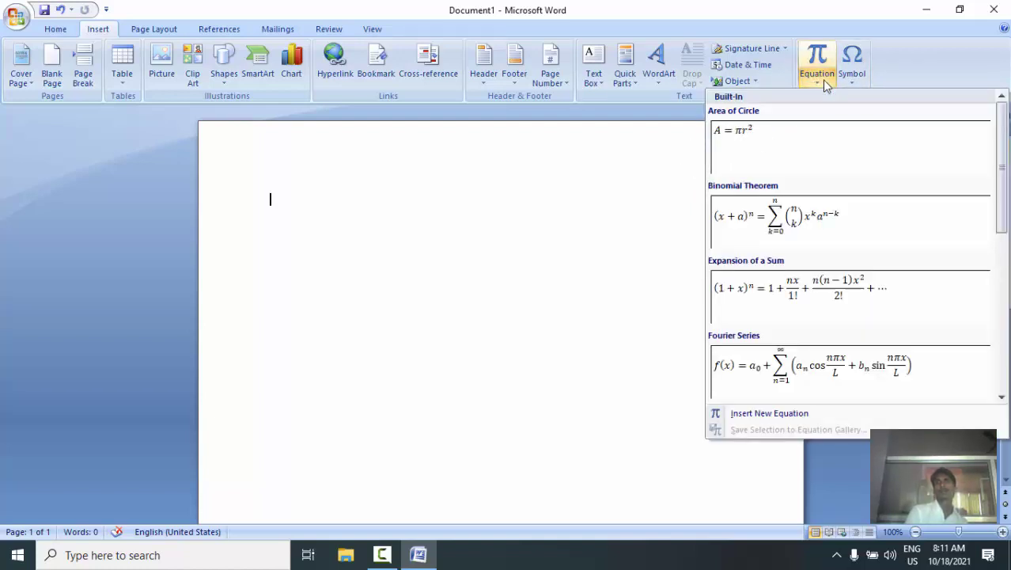
pyautogui.click(545, 269)
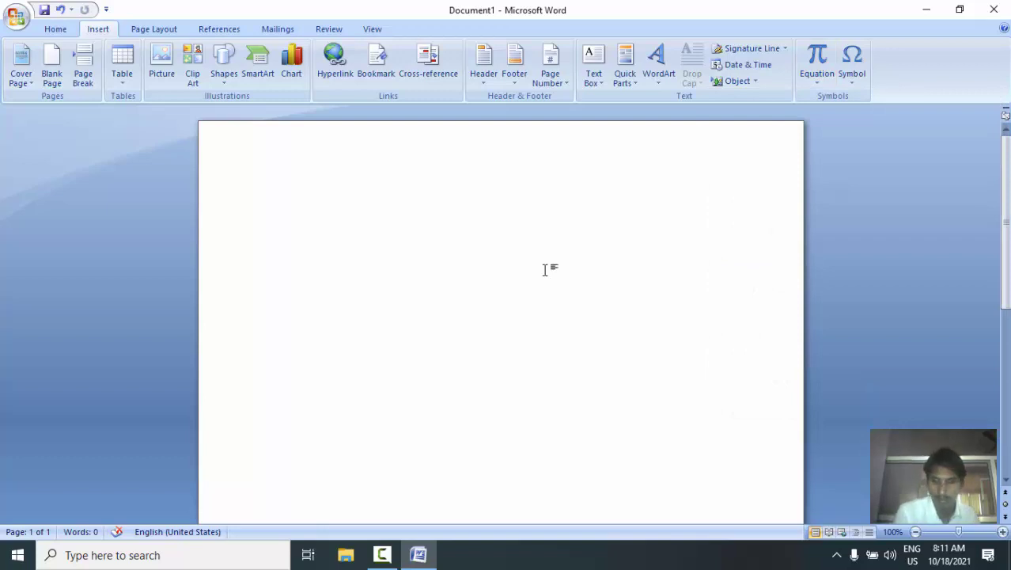
pyautogui.hotkey('alt', '=')
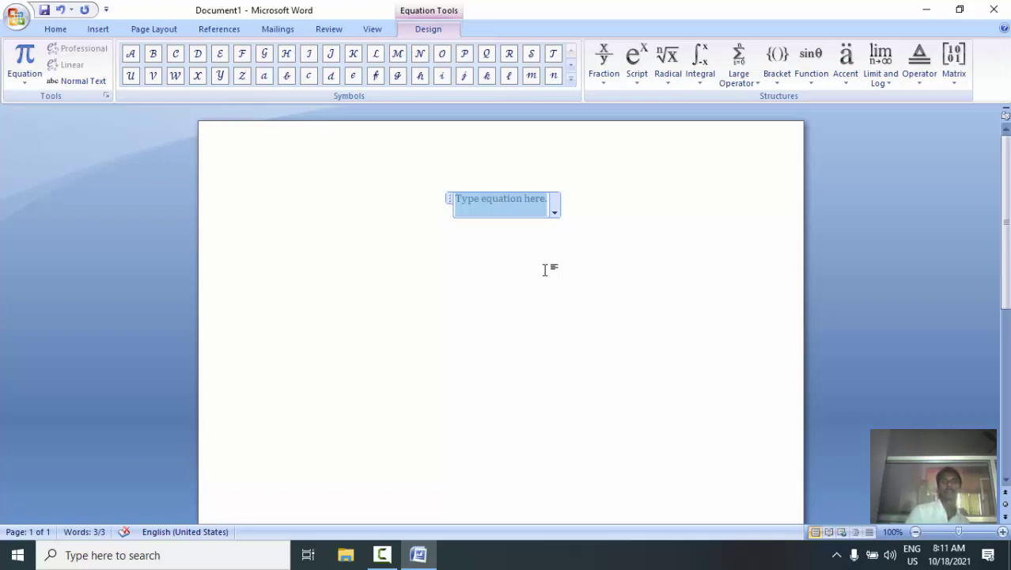
# Dismiss the old placeholder and add a blank equation via Insert New Equation.
pyautogui.click(382, 34)
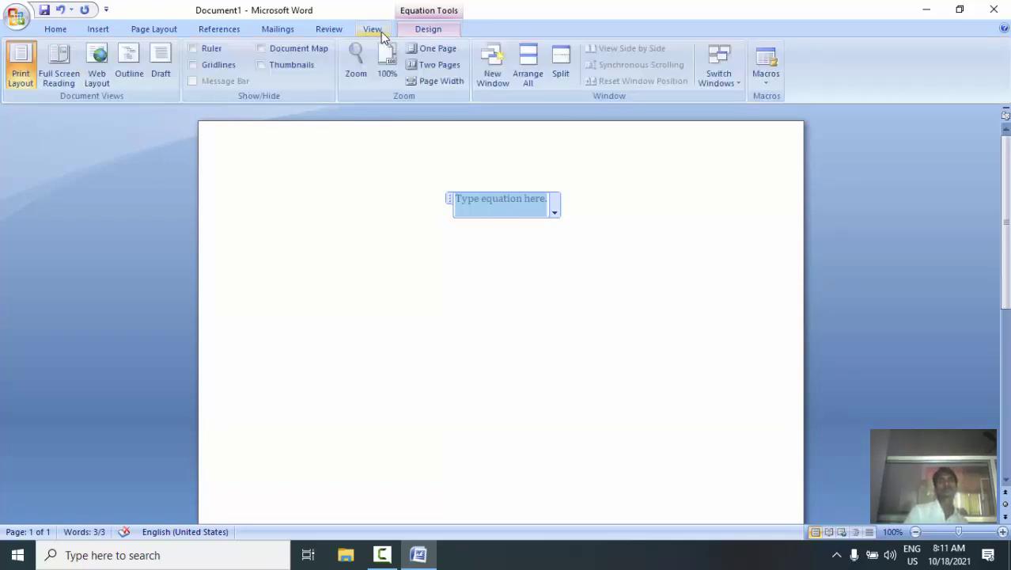
pyautogui.click(639, 196)
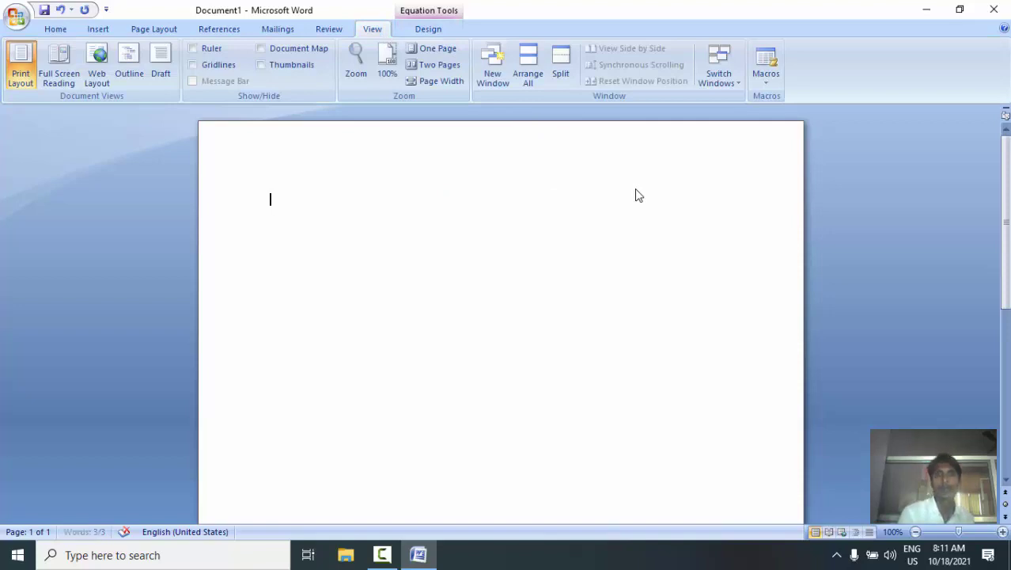
pyautogui.click(55, 32)
pyautogui.click(94, 31)
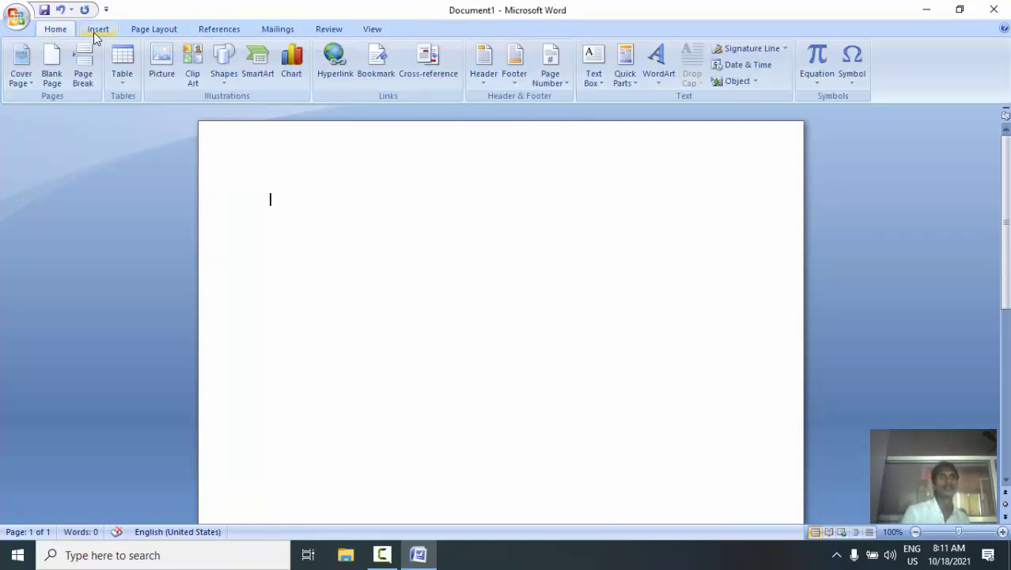
pyautogui.click(826, 82)
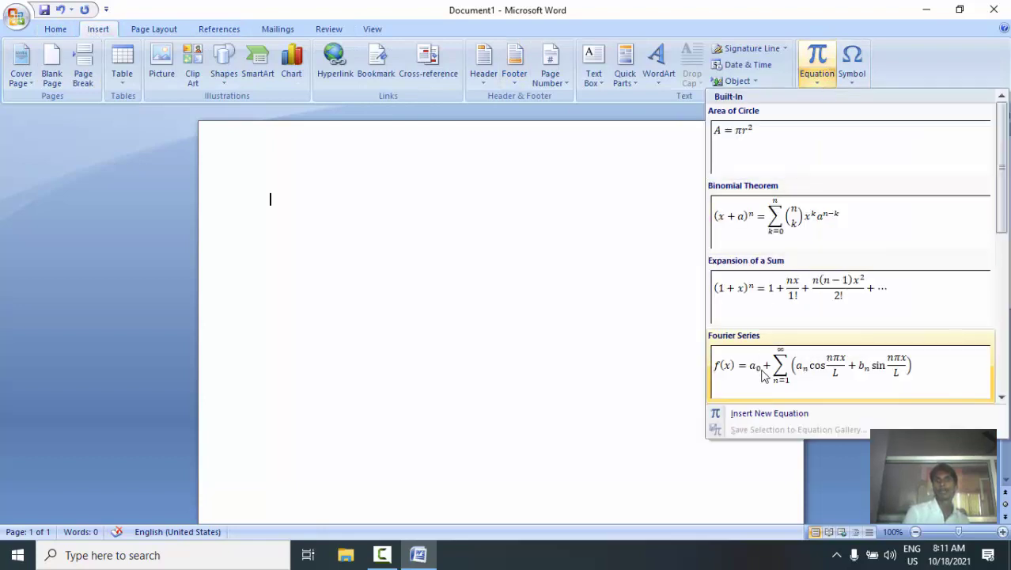
pyautogui.click(819, 418)
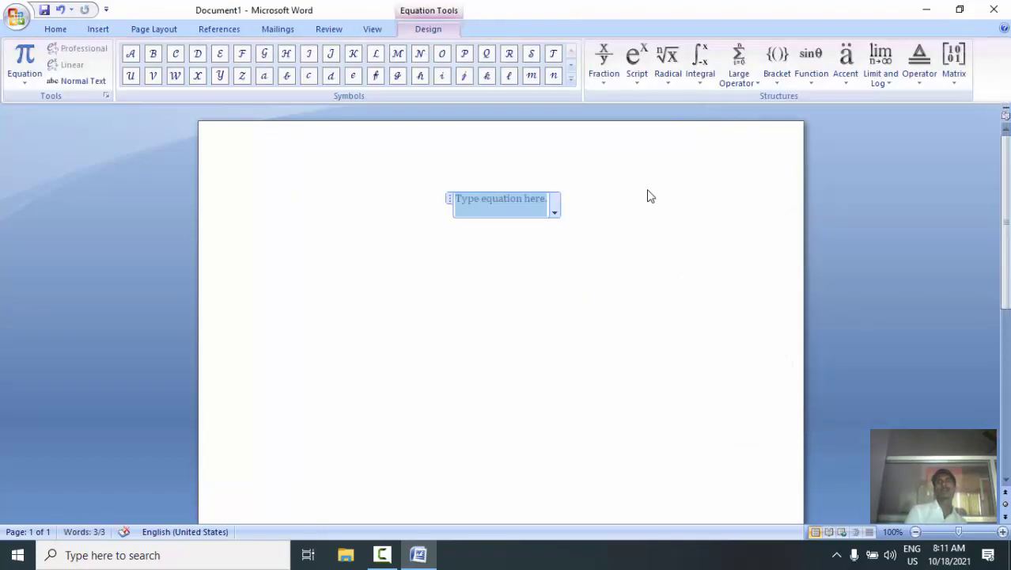
# Browse the Bracket and Operator structure galleries, then bring back the Insert commands.
pyautogui.click(777, 63)
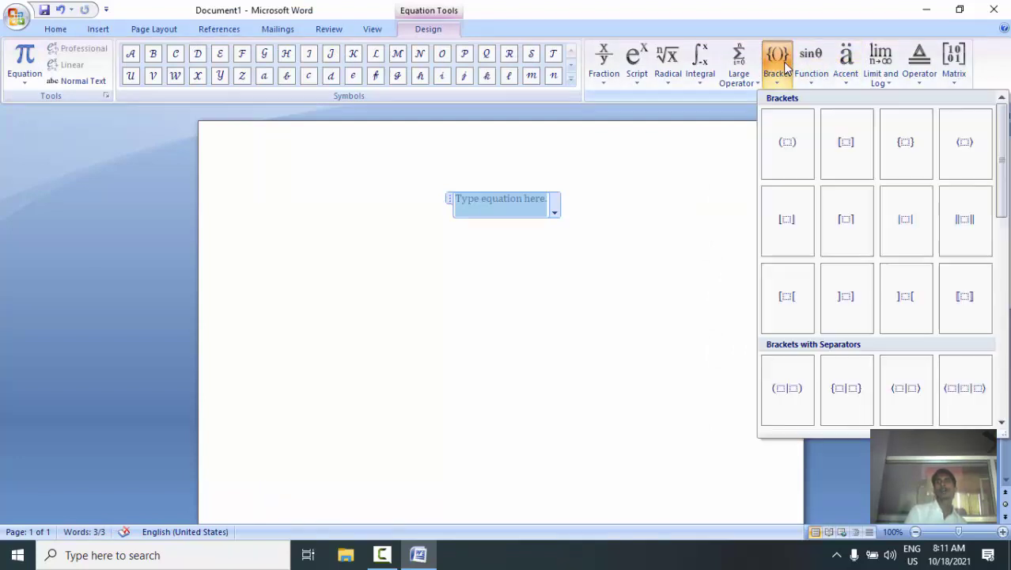
pyautogui.click(937, 77)
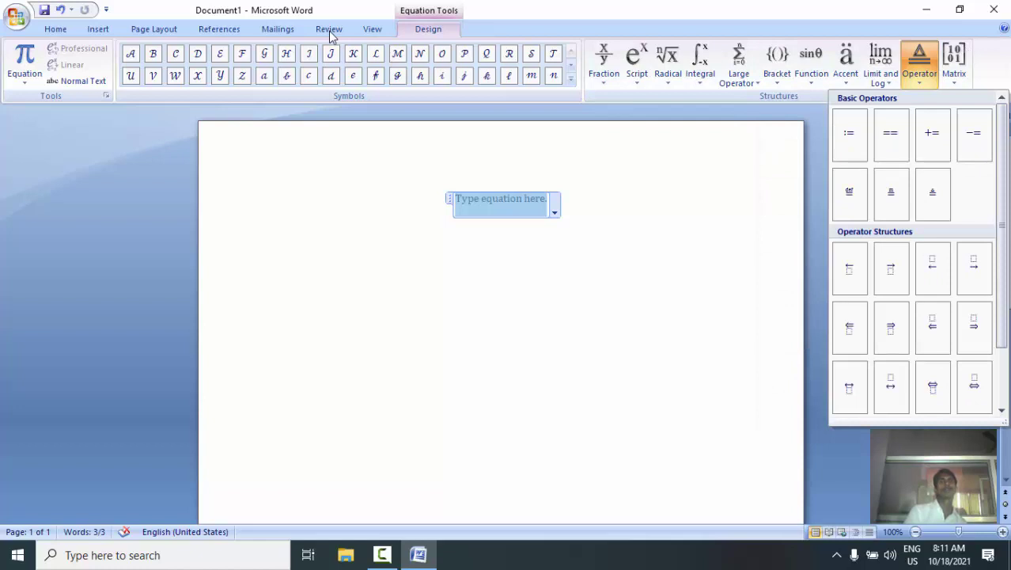
pyautogui.click(55, 29)
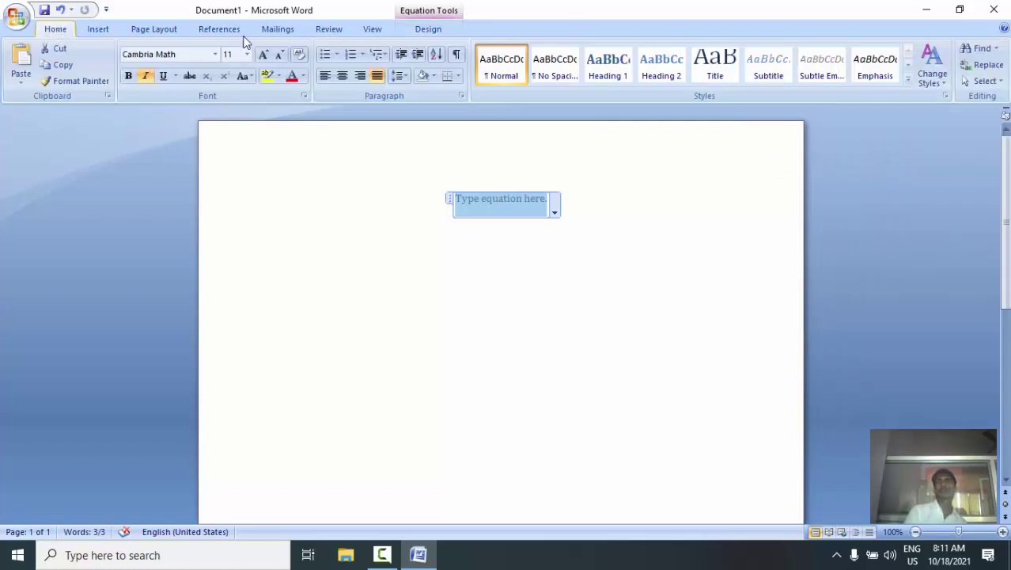
pyautogui.click(109, 29)
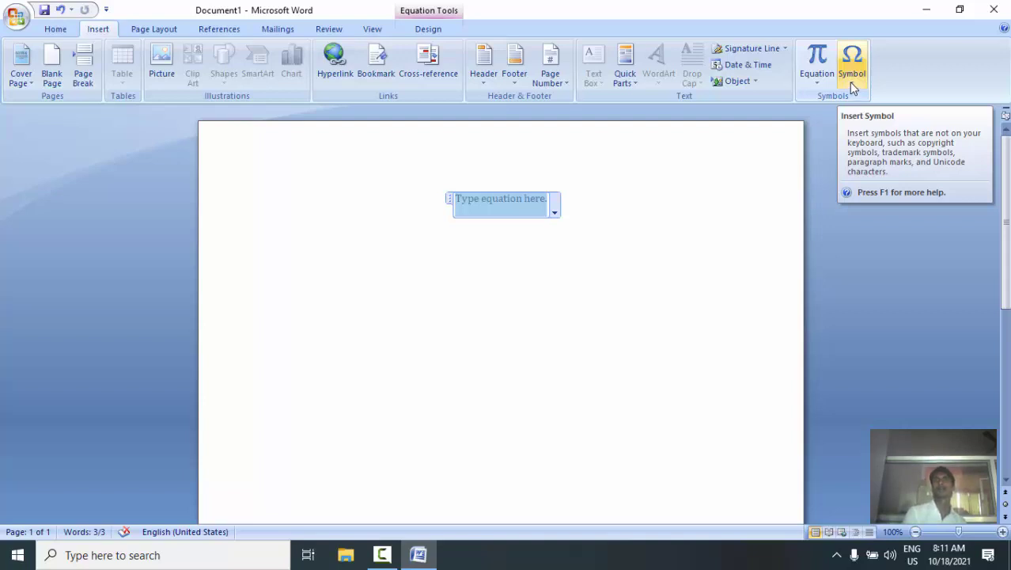
# Insert the ≤ symbol from the Symbol list and left-align it with Ctrl+L.
pyautogui.click(852, 79)
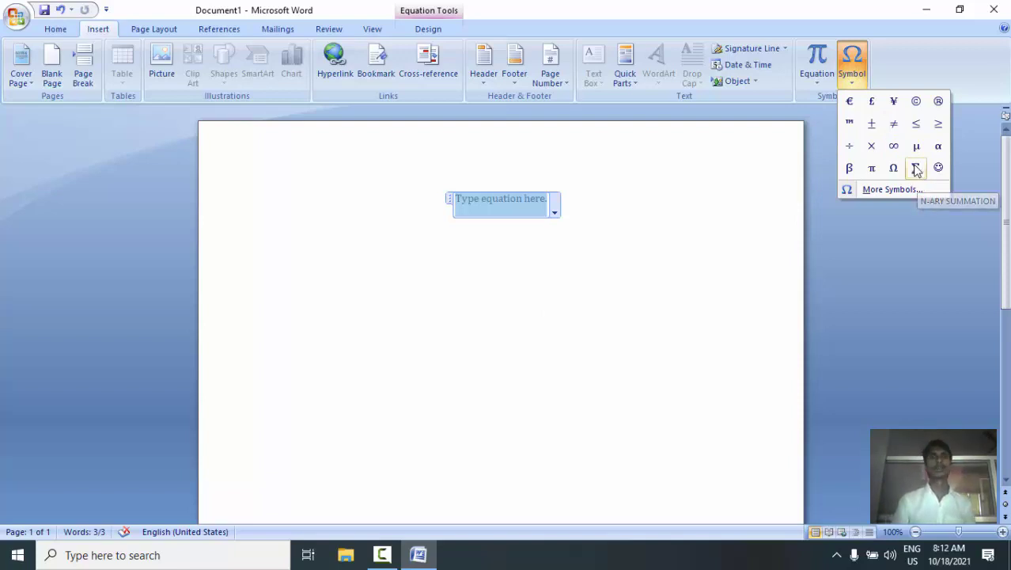
pyautogui.click(915, 124)
pyautogui.click(659, 230)
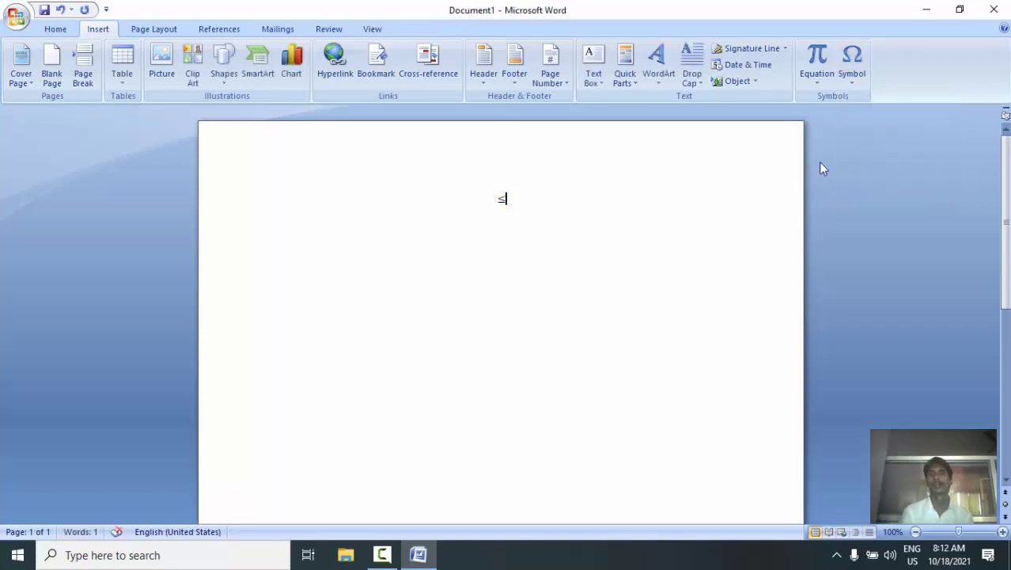
pyautogui.click(848, 67)
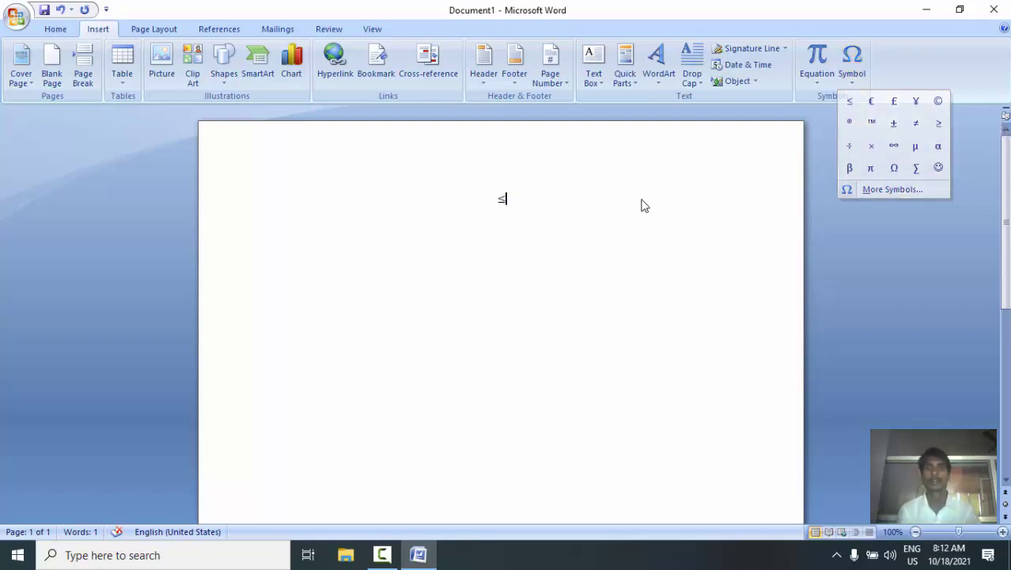
pyautogui.press('Escape')
pyautogui.hotkey('ctrl', 'l')
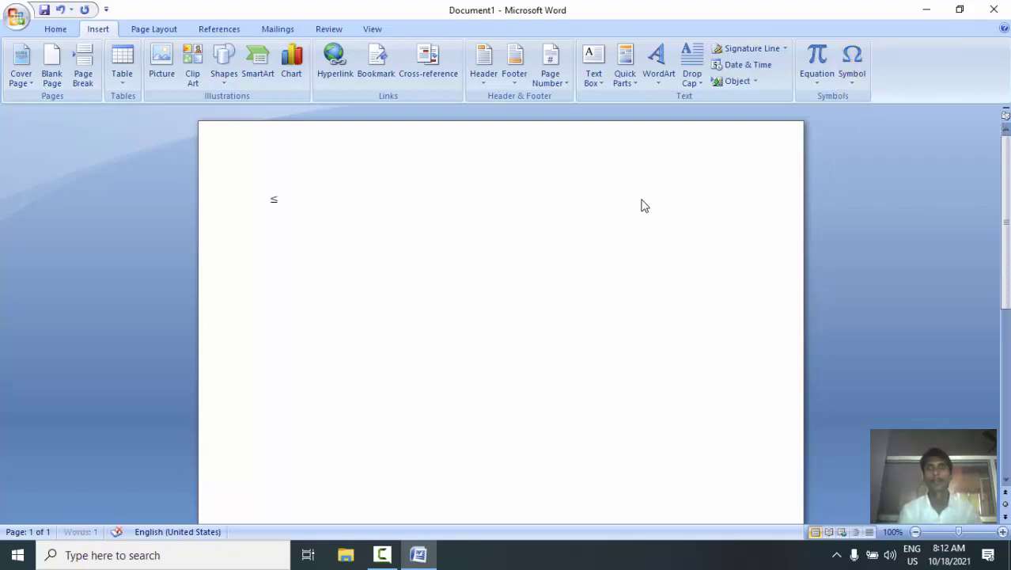
# Type test text with (c) AutoCorrected to ©, convert the line to an equation, and delete it.
pyautogui.write('dw')
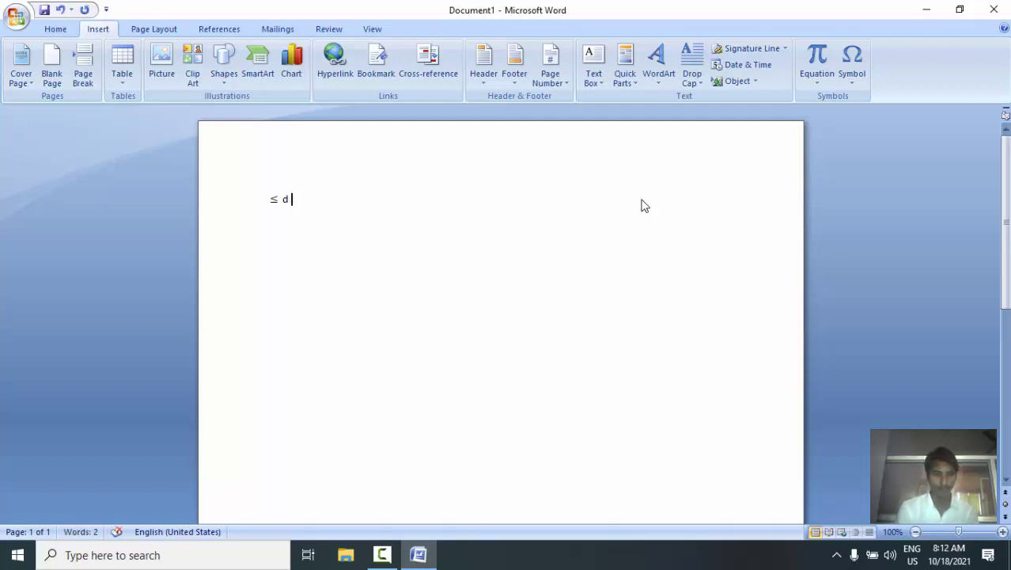
pyautogui.write('(')
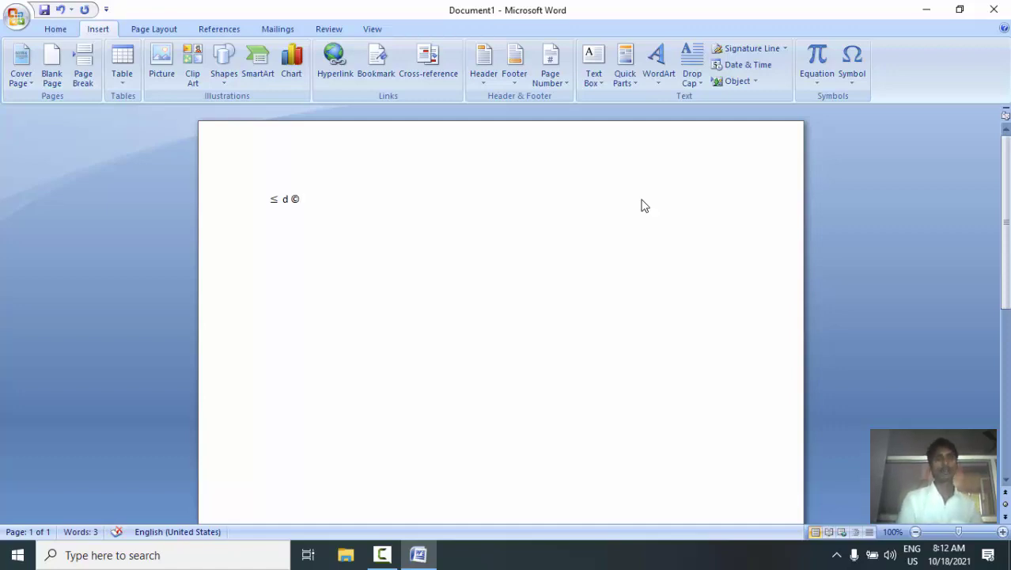
pyautogui.hotkey('ctrl', 'a')
pyautogui.hotkey('alt', '=')
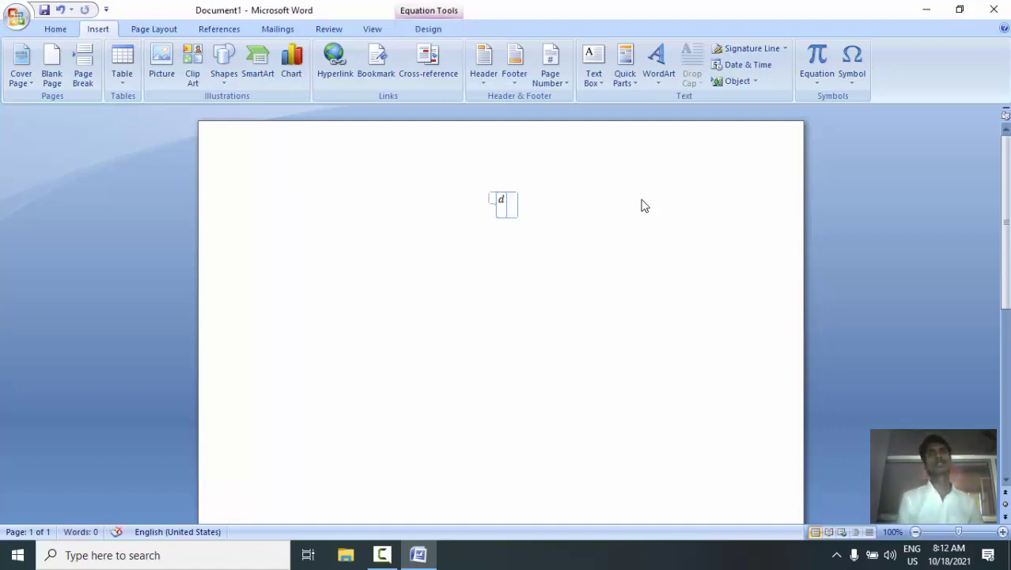
pyautogui.hotkey('ctrl', 'a')
pyautogui.press('Delete')
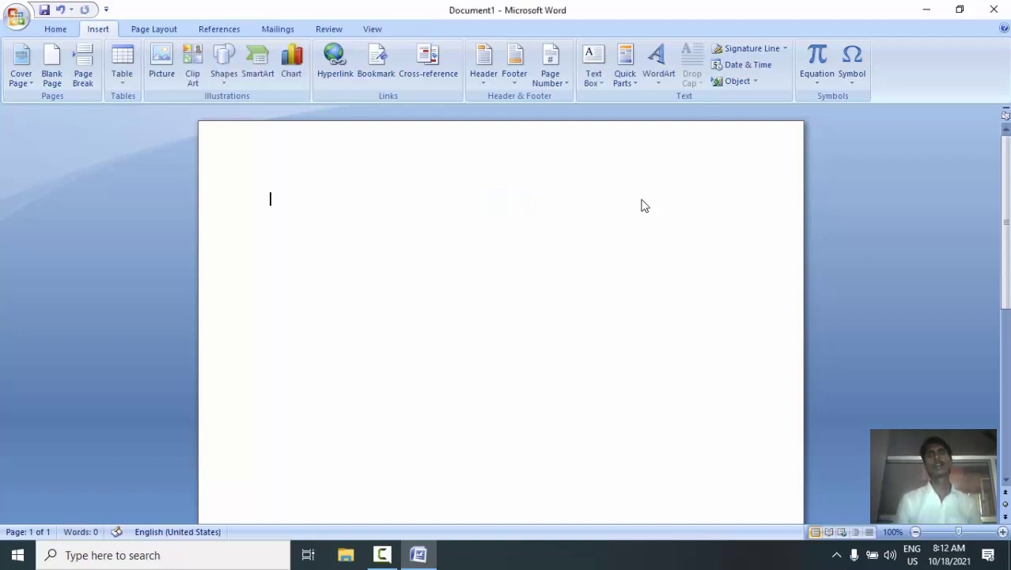
# In More Symbols, select the × sign and preview the symbol fonts down to Berlin Sans FB.
pyautogui.click(851, 70)
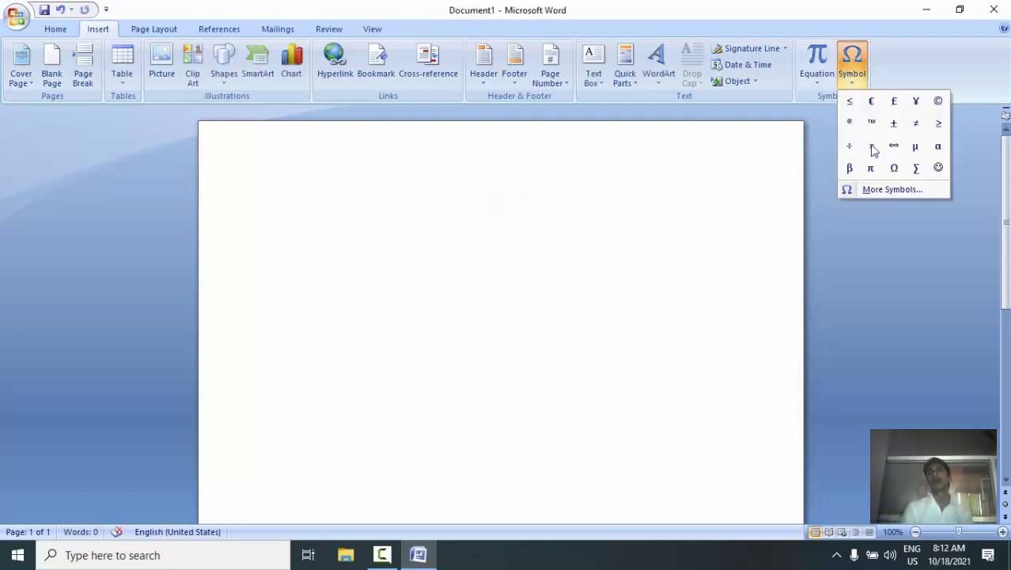
pyautogui.click(890, 190)
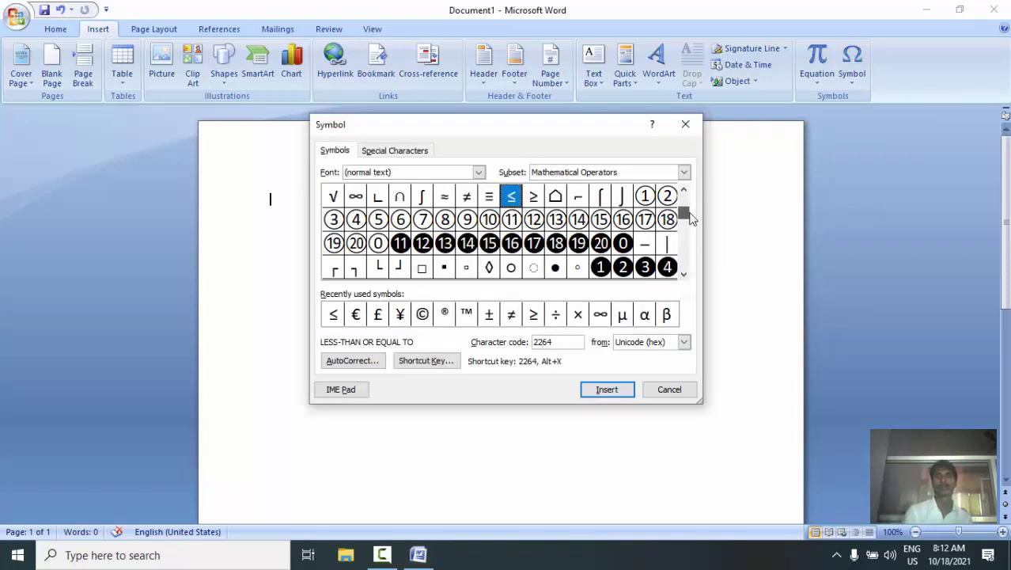
pyautogui.moveTo(684, 257); pyautogui.dragTo(685, 204)
pyautogui.click(465, 264)
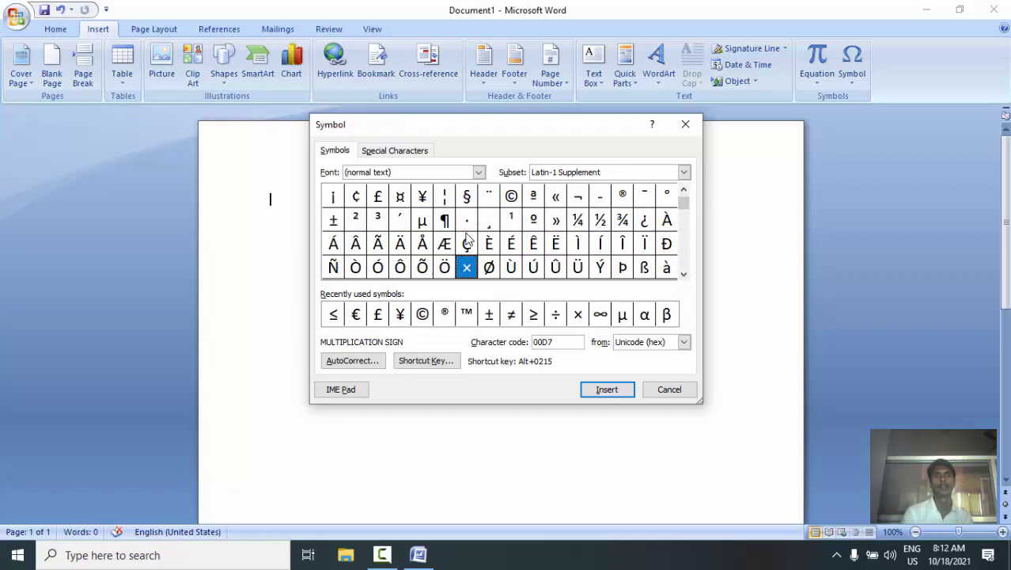
pyautogui.click(479, 172)
pyautogui.press('Down')
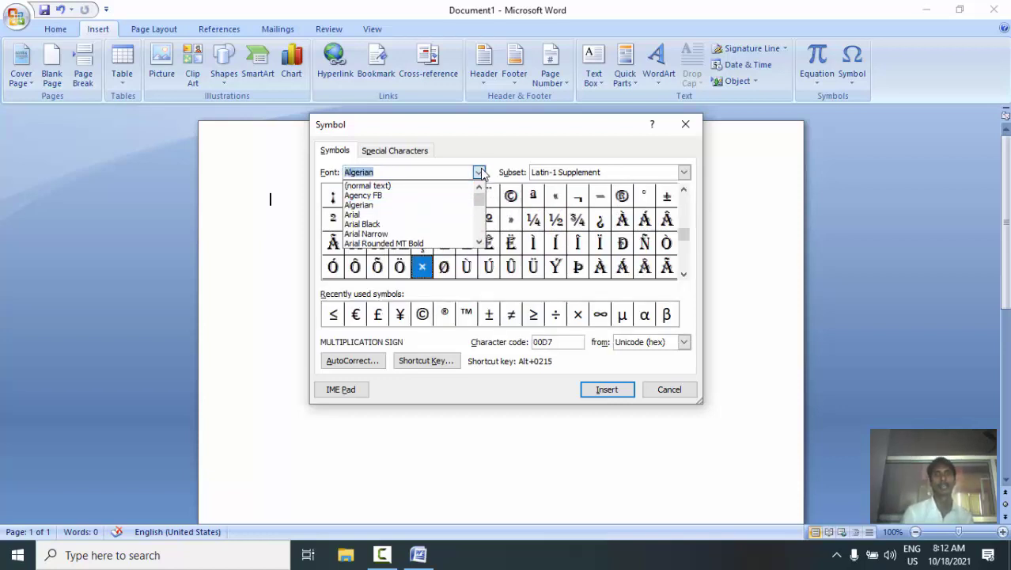
pyautogui.press('Down')
pyautogui.press('Down')
pyautogui.press('Down')
pyautogui.press('Down')
pyautogui.press('Down')
pyautogui.press('Down')
pyautogui.press('Down')
pyautogui.press('Down')
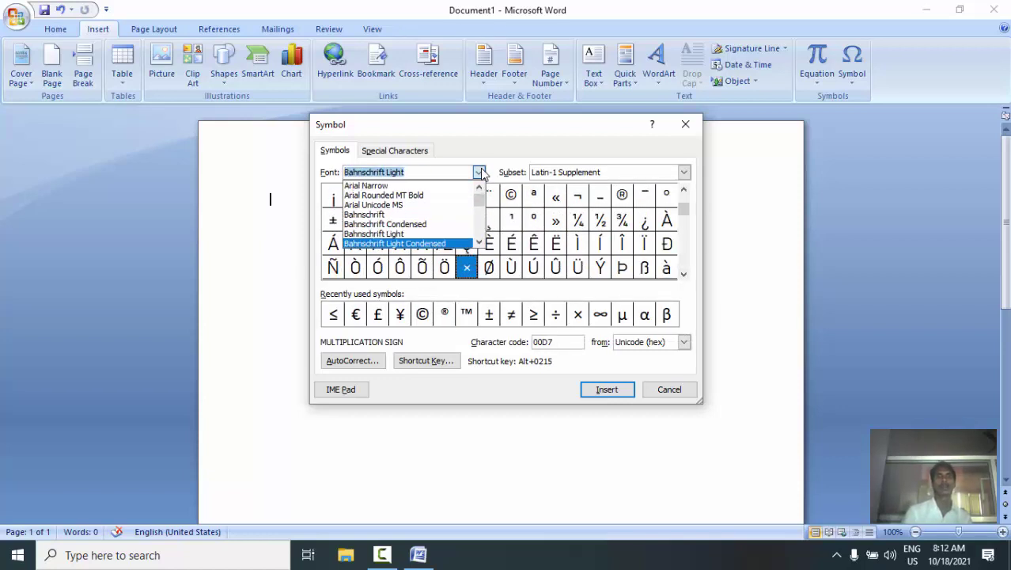
pyautogui.press('Down')
pyautogui.press('Down')
pyautogui.press('Down')
pyautogui.press('Down')
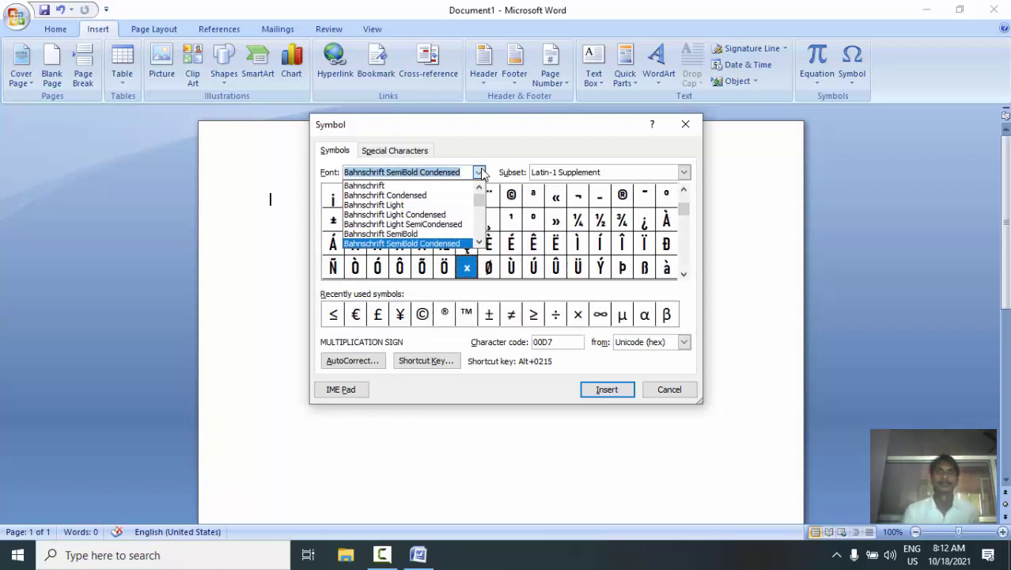
pyautogui.press('Down')
pyautogui.press('Down')
pyautogui.press('Down')
pyautogui.press('Down')
pyautogui.press('Down')
pyautogui.press('Down')
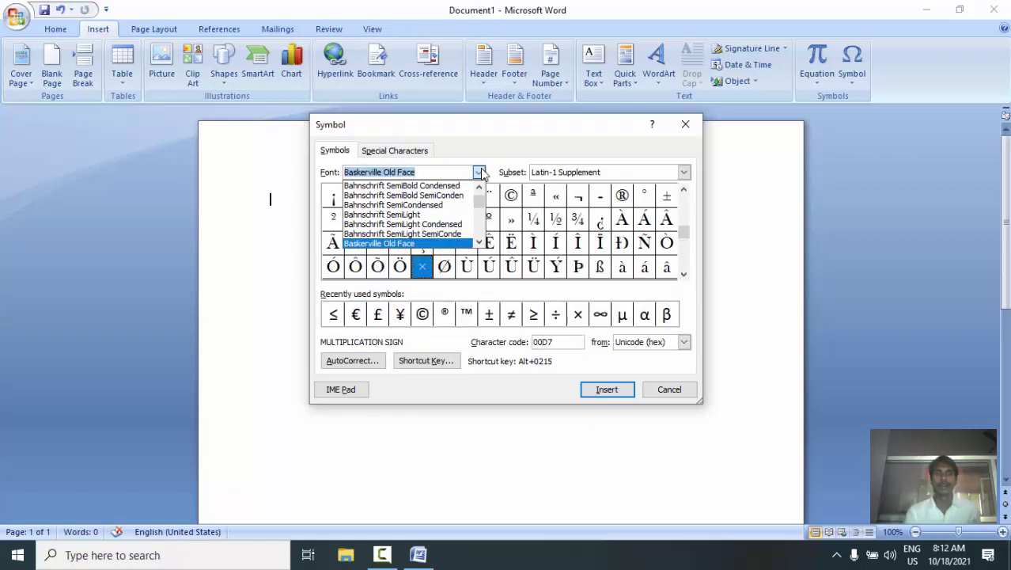
pyautogui.press('Down')
pyautogui.press('Down')
pyautogui.press('Down')
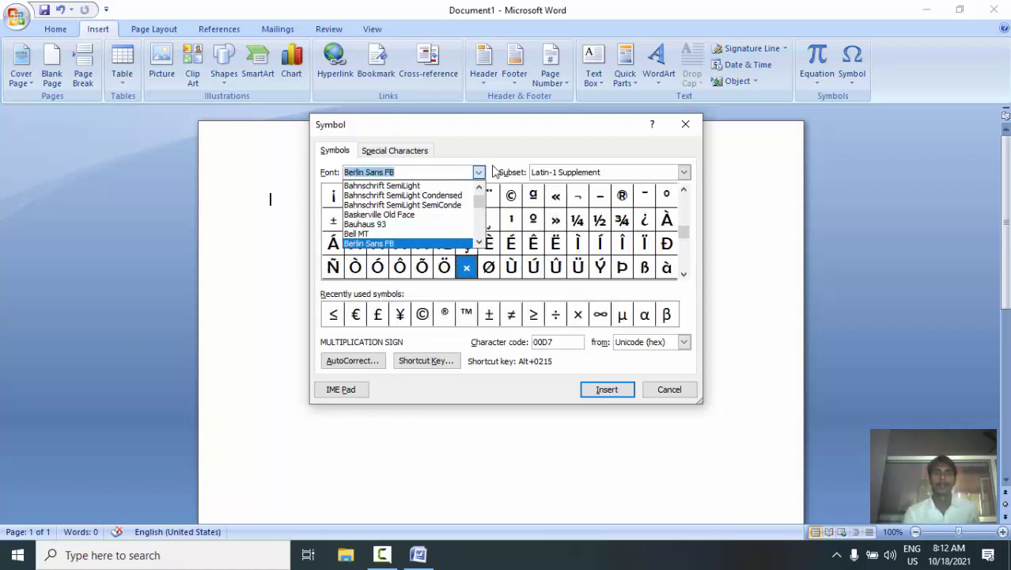
pyautogui.click(491, 155)
# Look up Copyright's Alt+Ctrl+C shortcut under Special Characters, cancel, and insert © with it.
pyautogui.click(421, 152)
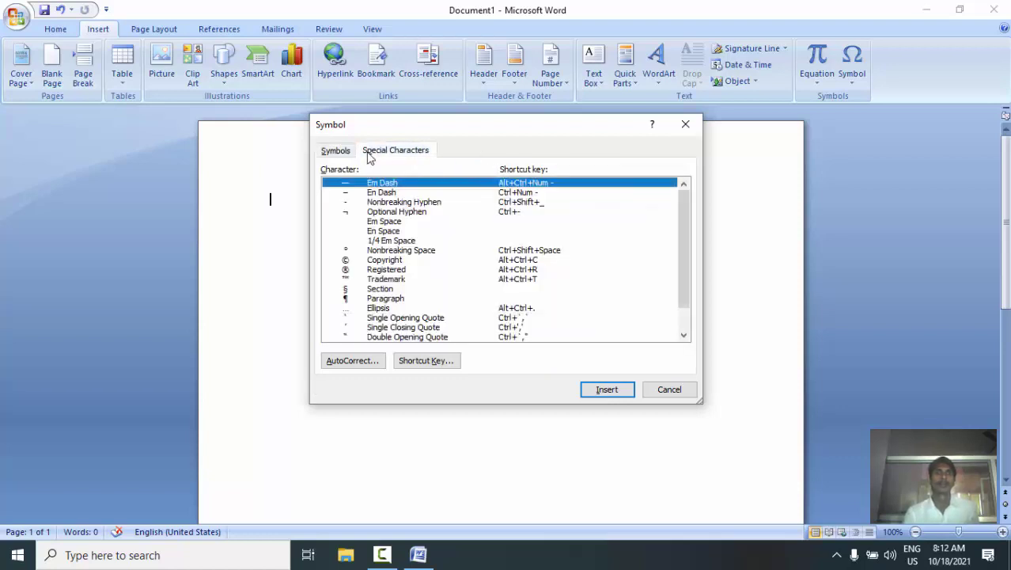
pyautogui.click(336, 150)
pyautogui.click(373, 152)
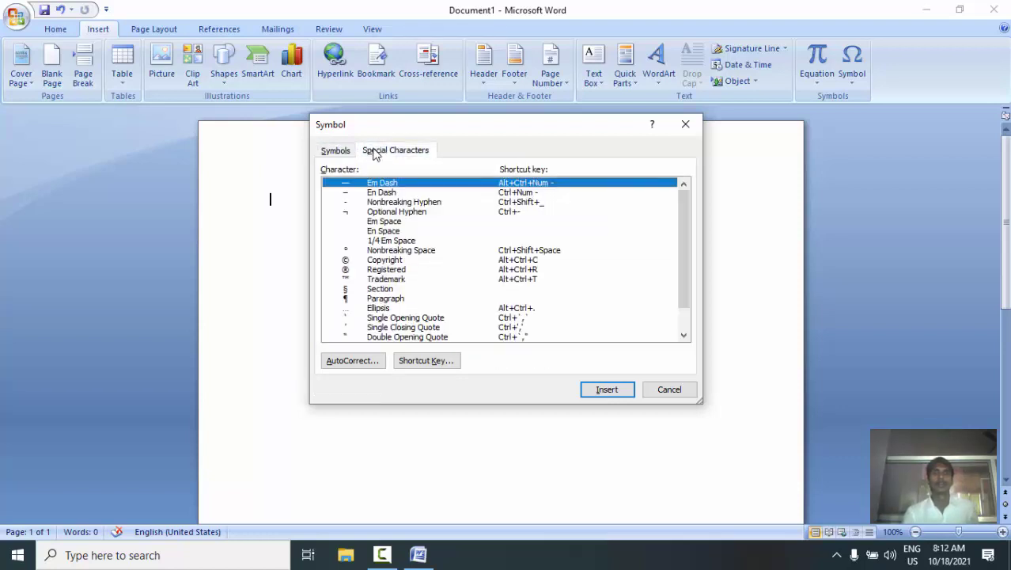
pyautogui.click(393, 231)
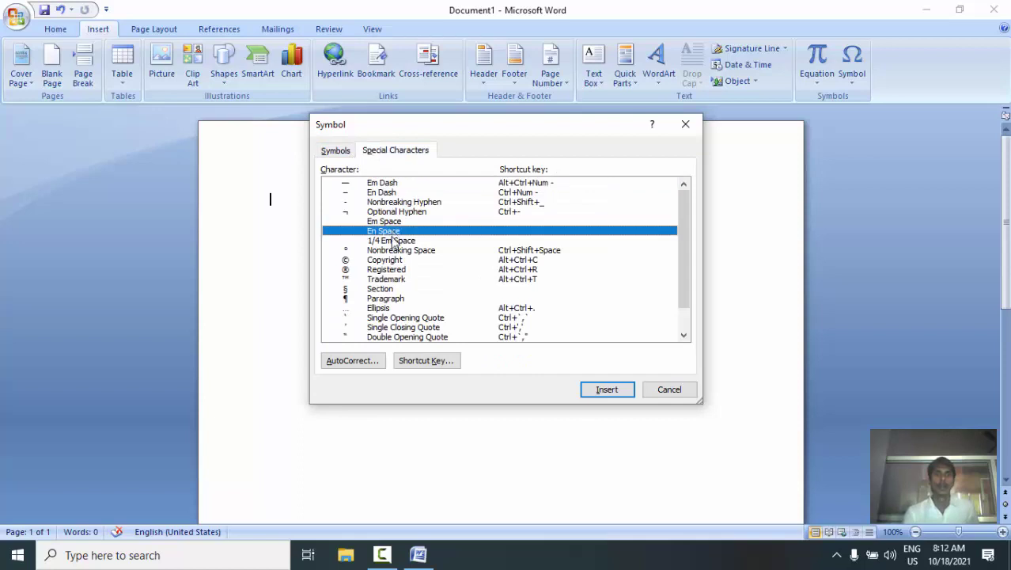
pyautogui.click(393, 278)
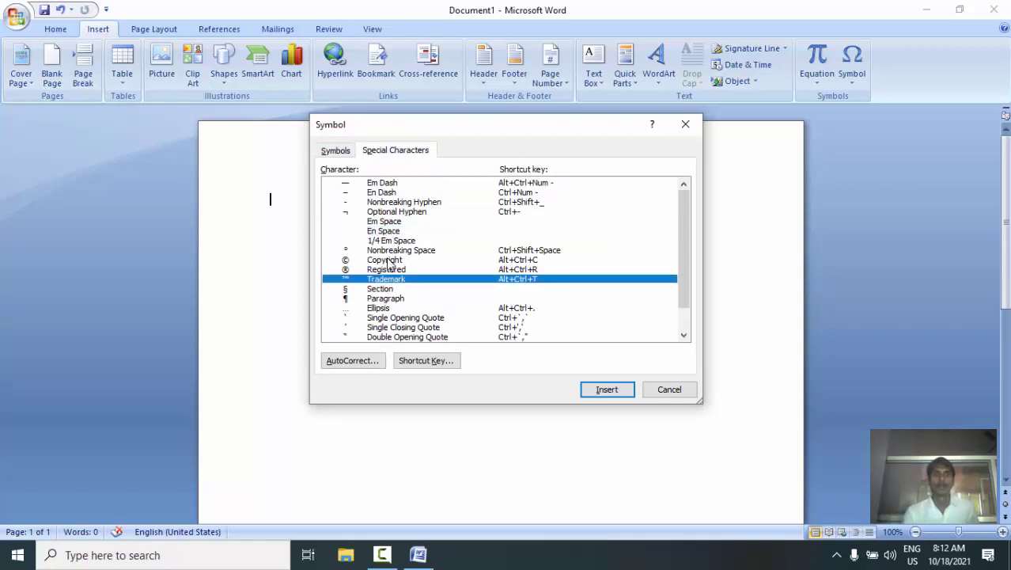
pyautogui.click(387, 260)
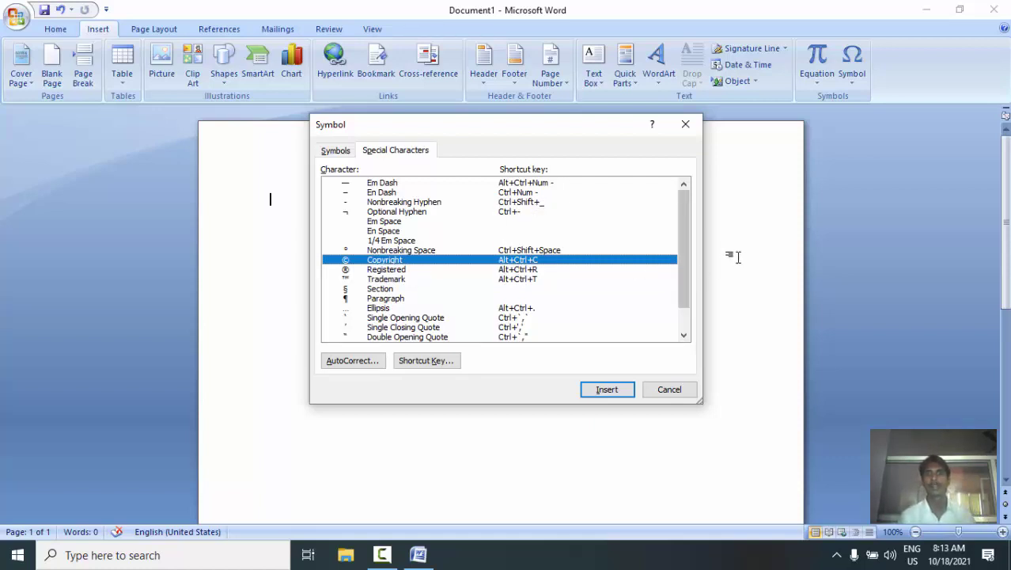
pyautogui.scroll(-1, 684, 261)
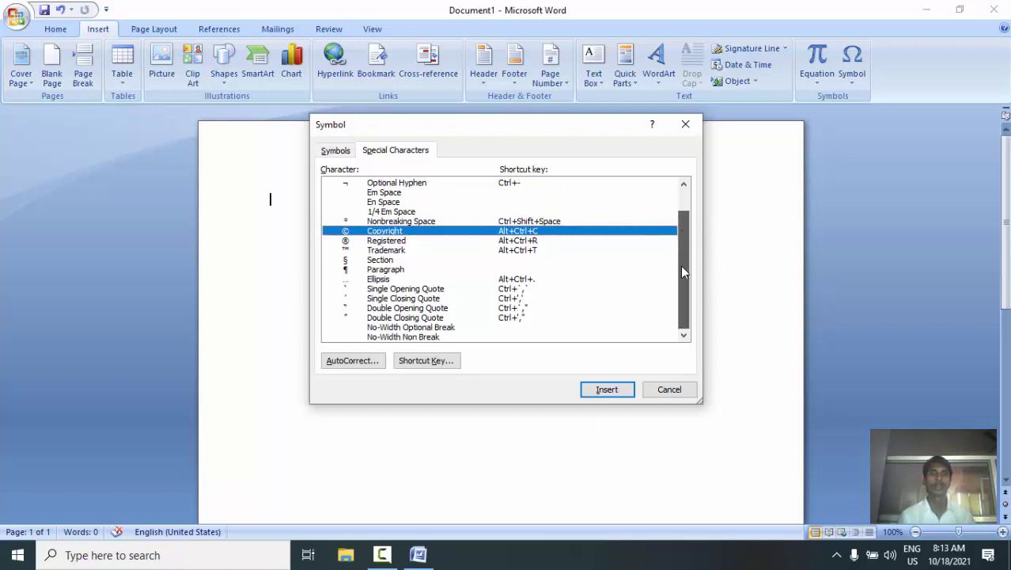
pyautogui.scroll(1, 685, 241)
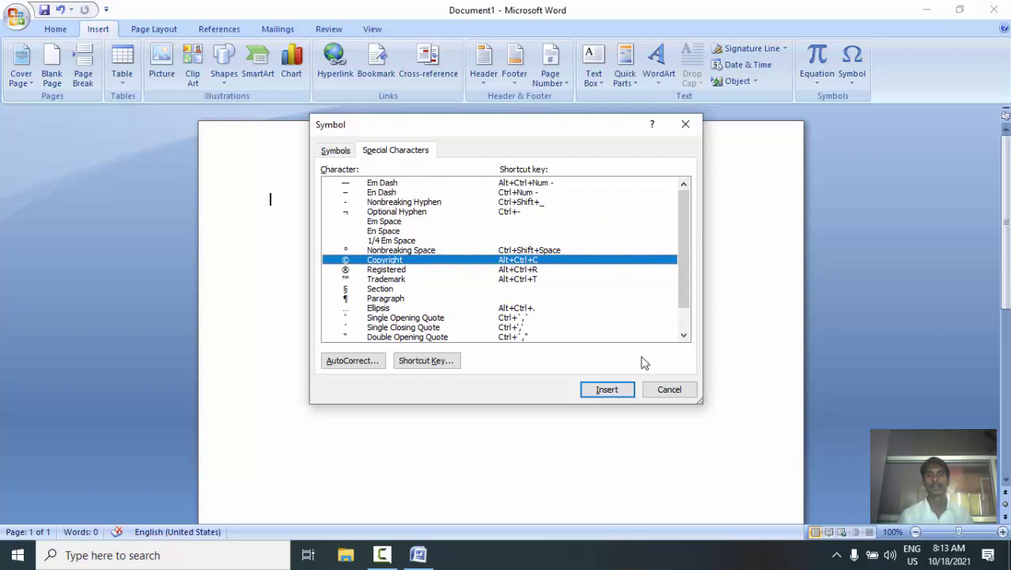
pyautogui.click(659, 388)
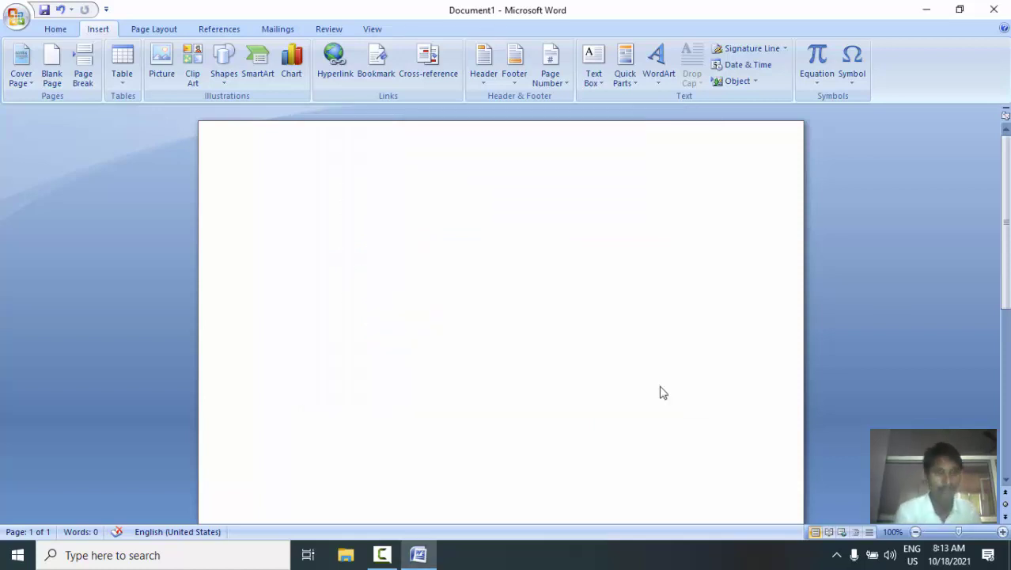
pyautogui.hotkey('ctrl', 'alt', 'c')
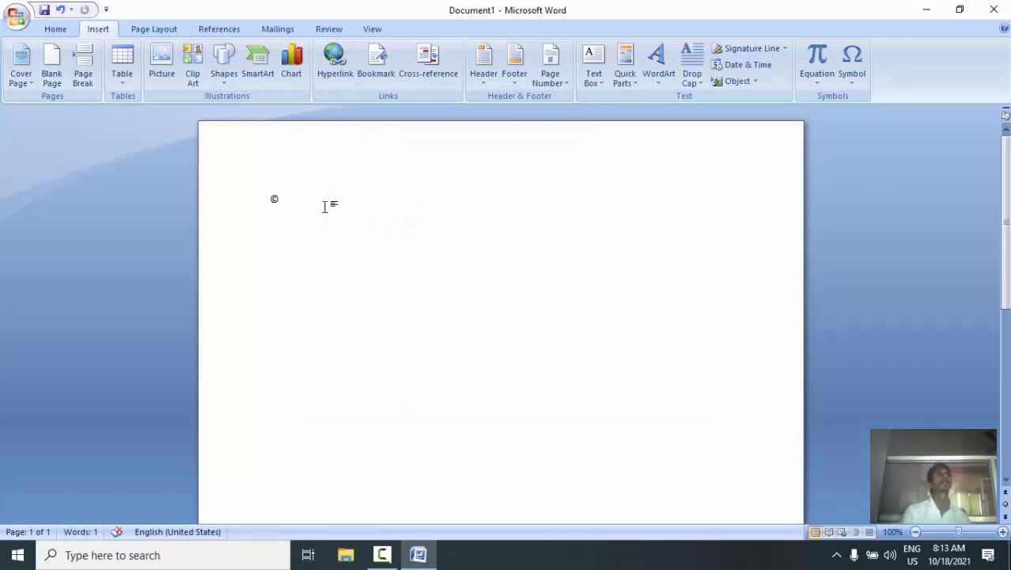
# Assign the Copyright special character an additional shortcut key combination alongside Alt+Ctrl+C.
pyautogui.click(854, 54)
pyautogui.click(876, 190)
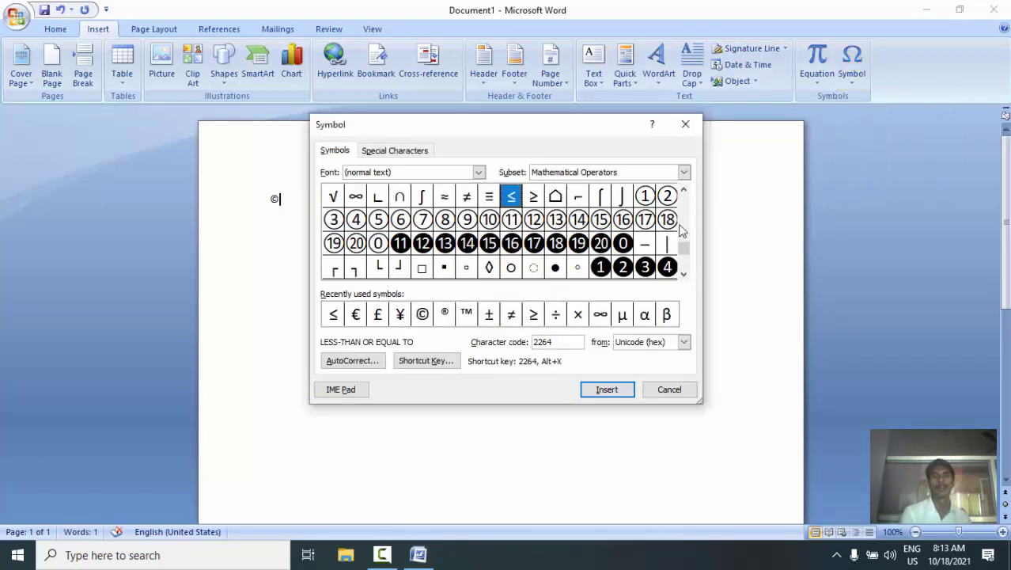
pyautogui.click(395, 154)
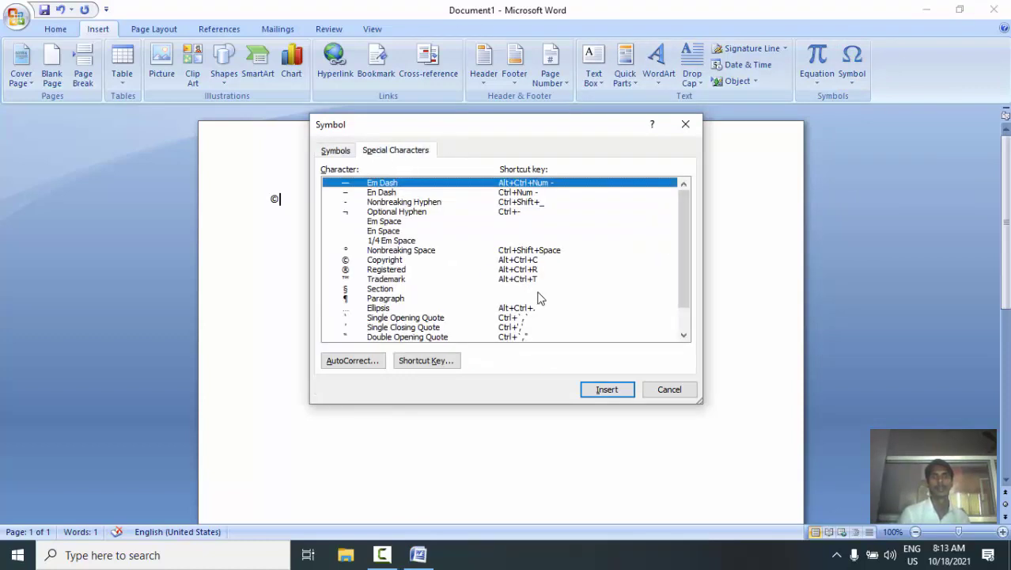
pyautogui.click(520, 260)
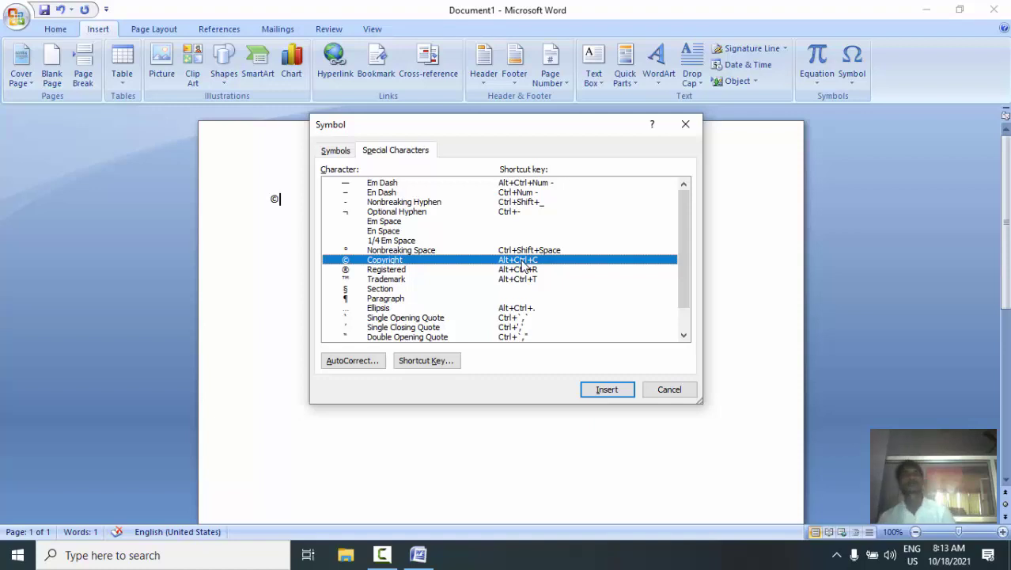
pyautogui.click(437, 361)
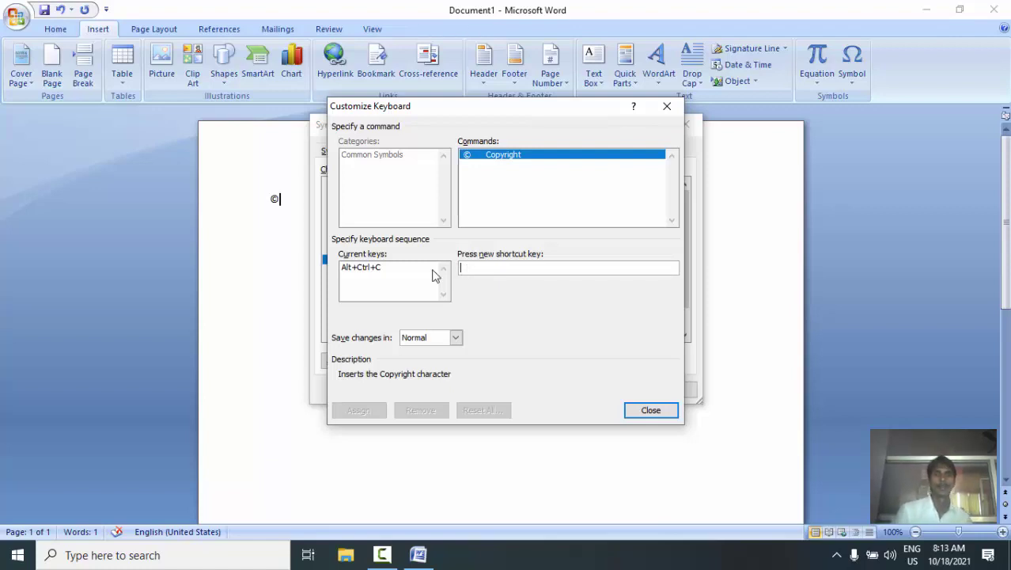
pyautogui.click(379, 269)
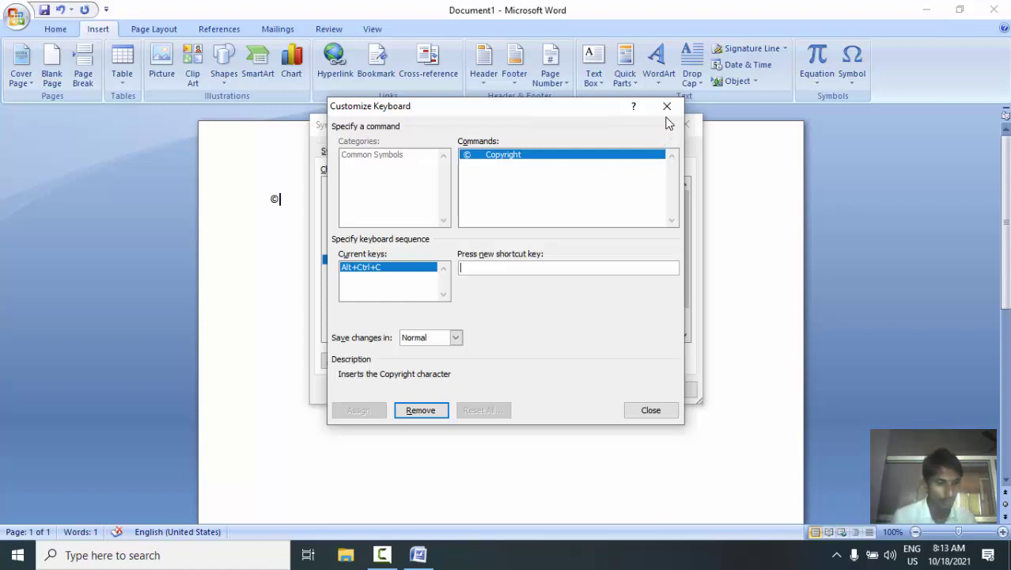
pyautogui.press('ctrl')
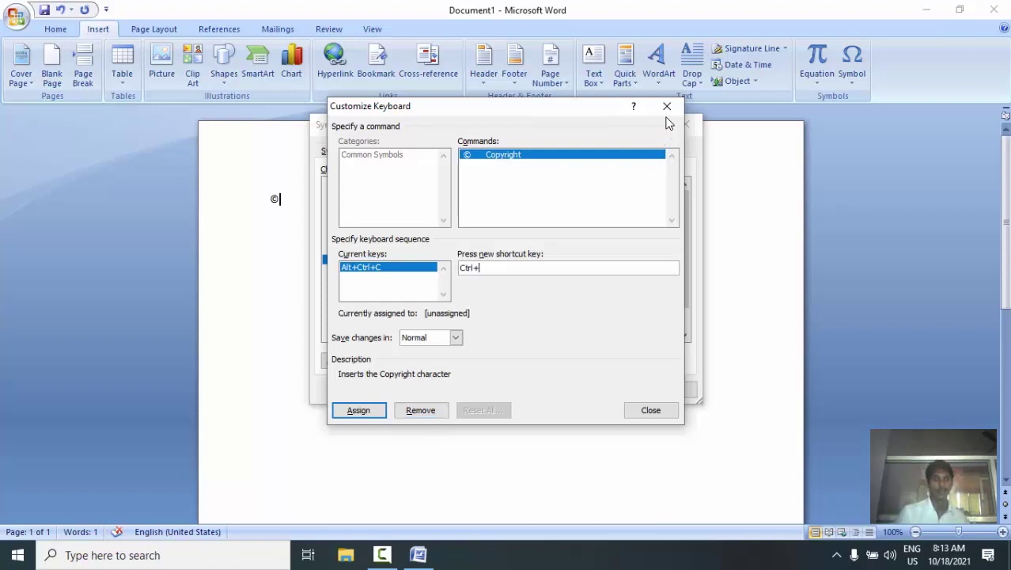
pyautogui.click(373, 413)
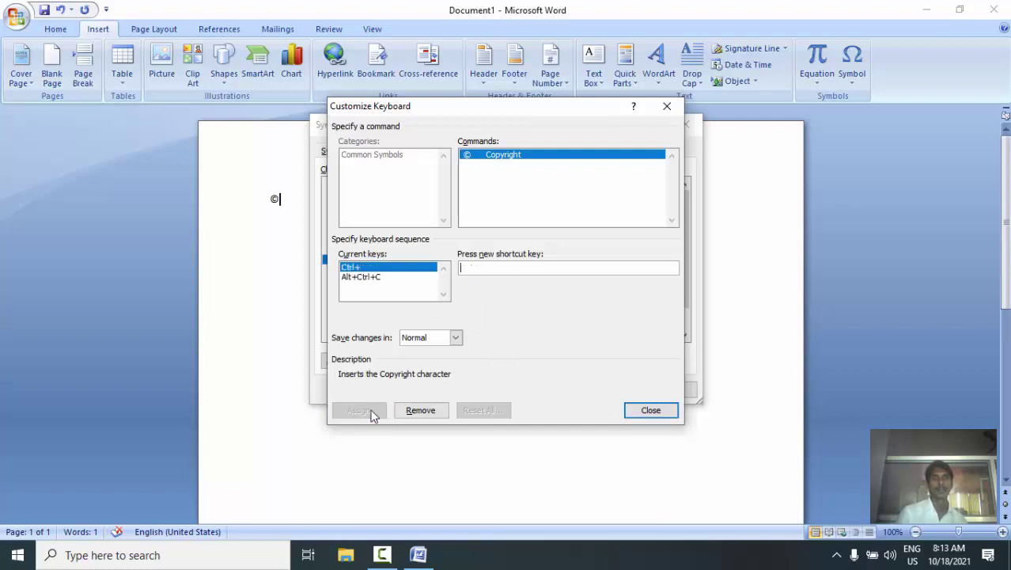
pyautogui.click(661, 411)
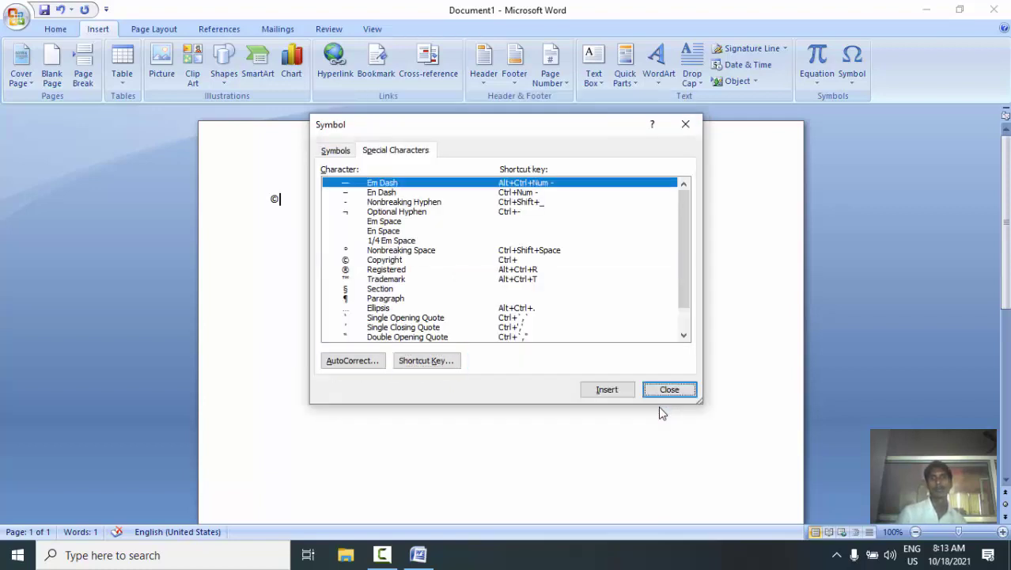
pyautogui.click(663, 393)
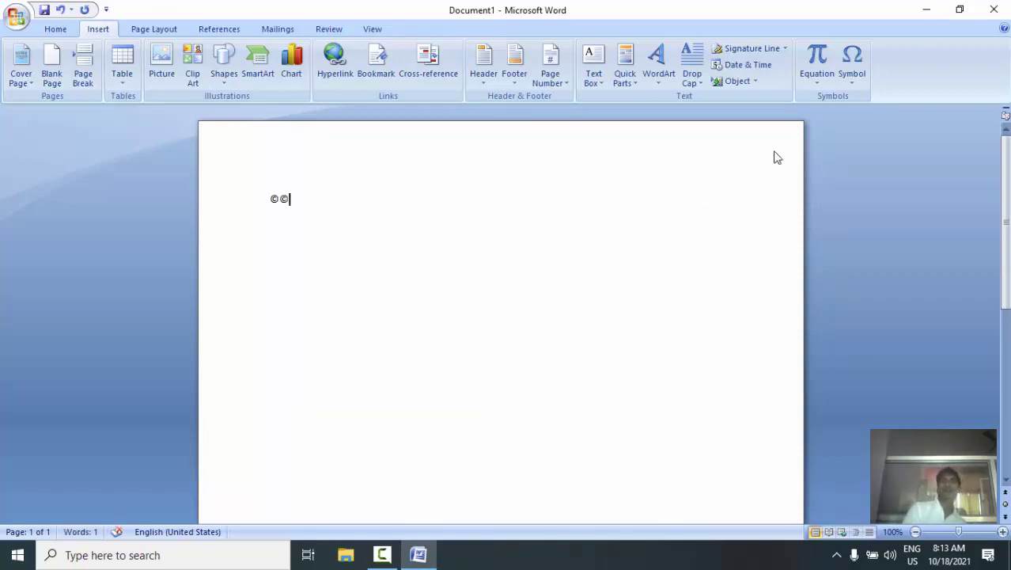
# Open and cancel the More Symbols window, then look through the Page Layout and References tabs.
pyautogui.click(852, 68)
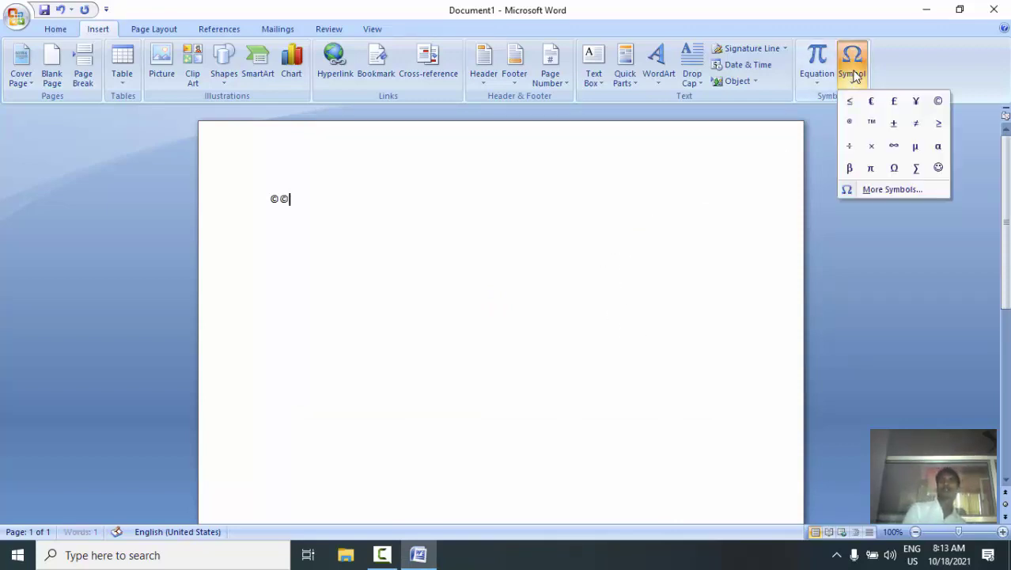
pyautogui.click(857, 189)
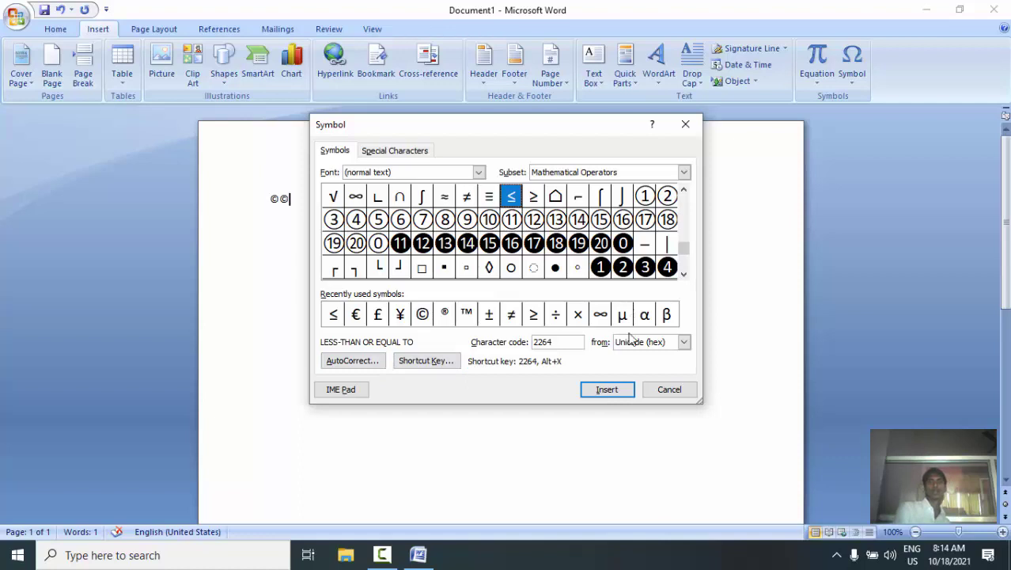
pyautogui.click(666, 389)
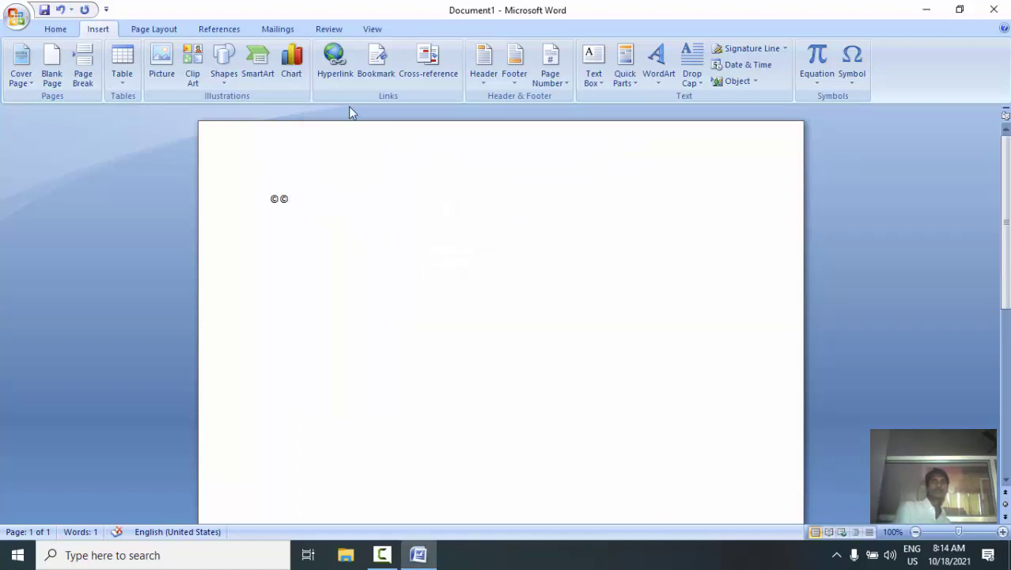
pyautogui.click(133, 28)
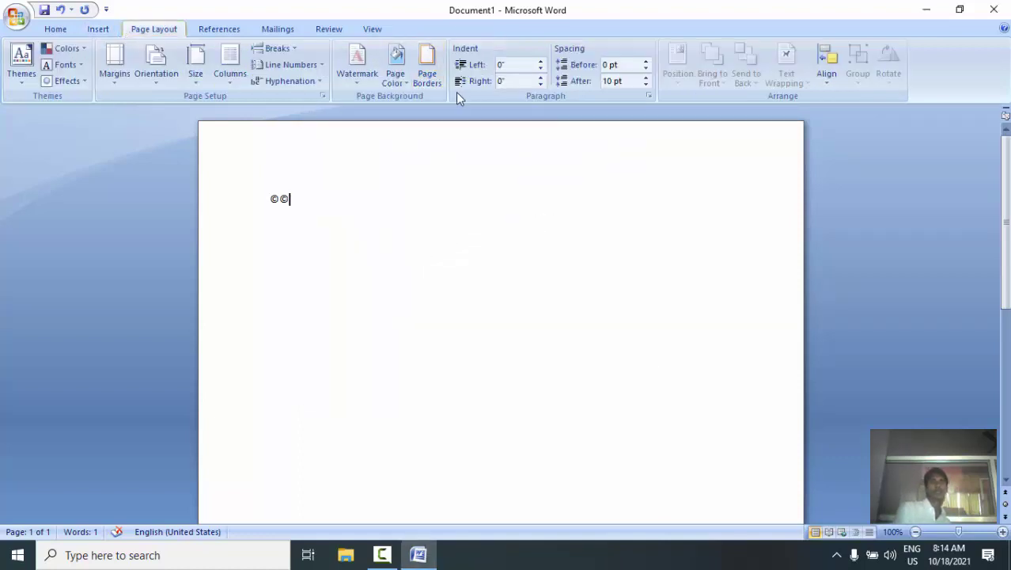
pyautogui.click(222, 29)
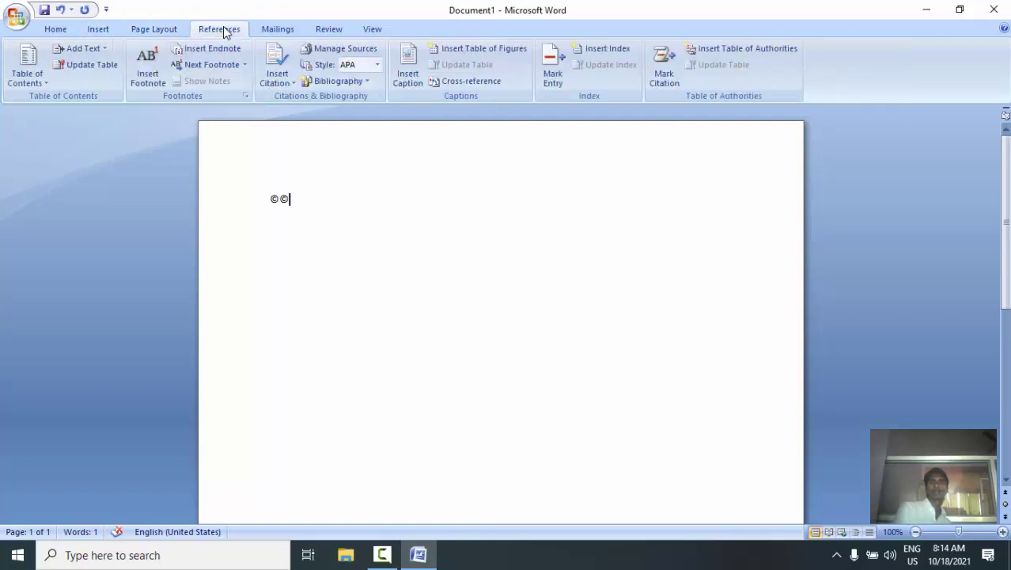
pyautogui.click(61, 29)
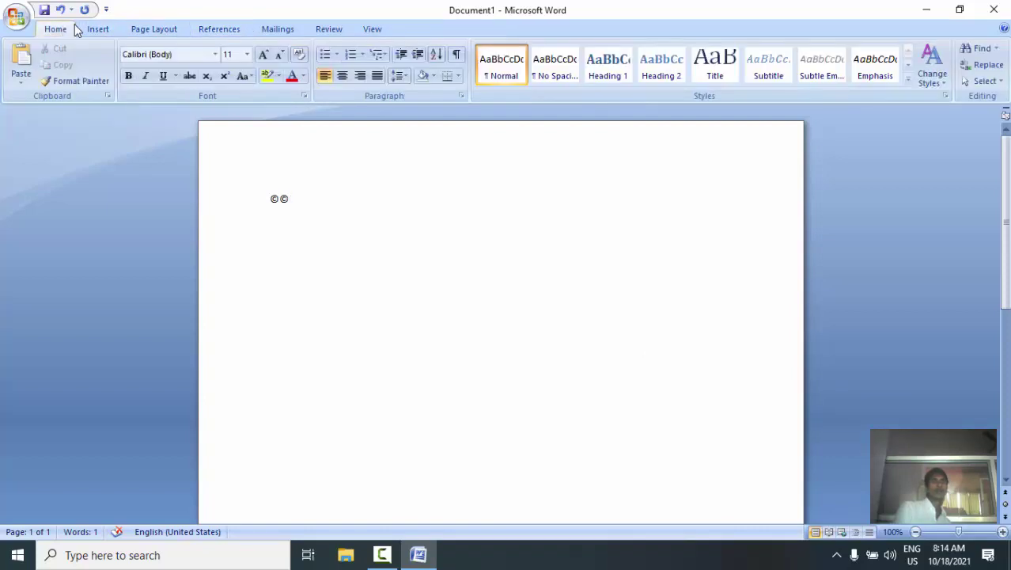
pyautogui.click(99, 30)
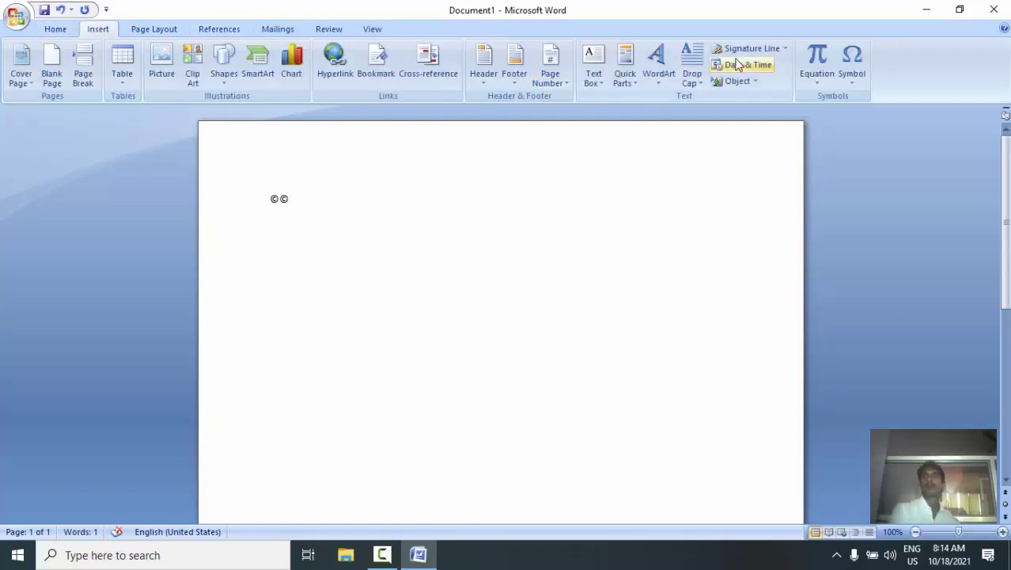
# Browse the Symbol dialog's Subset list, including Combining Diacritical Marks for Symbols, then close it.
pyautogui.click(852, 67)
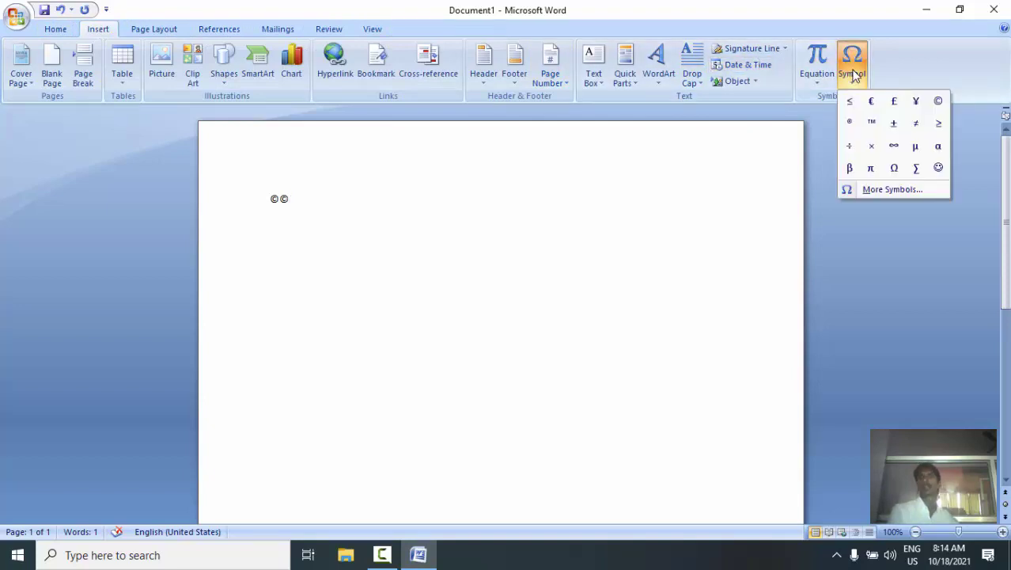
pyautogui.click(876, 194)
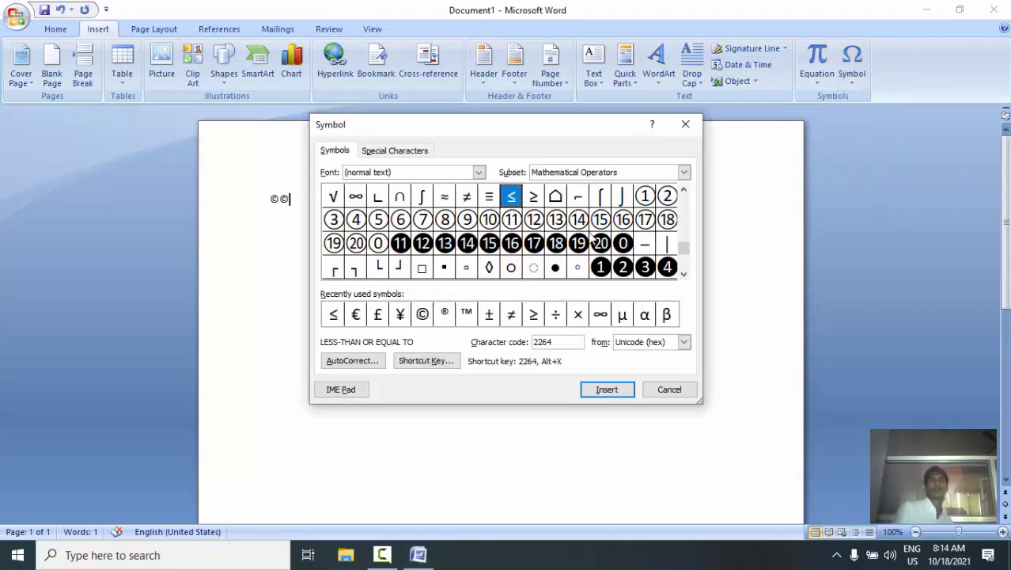
pyautogui.click(684, 174)
pyautogui.click(599, 205)
pyautogui.click(601, 172)
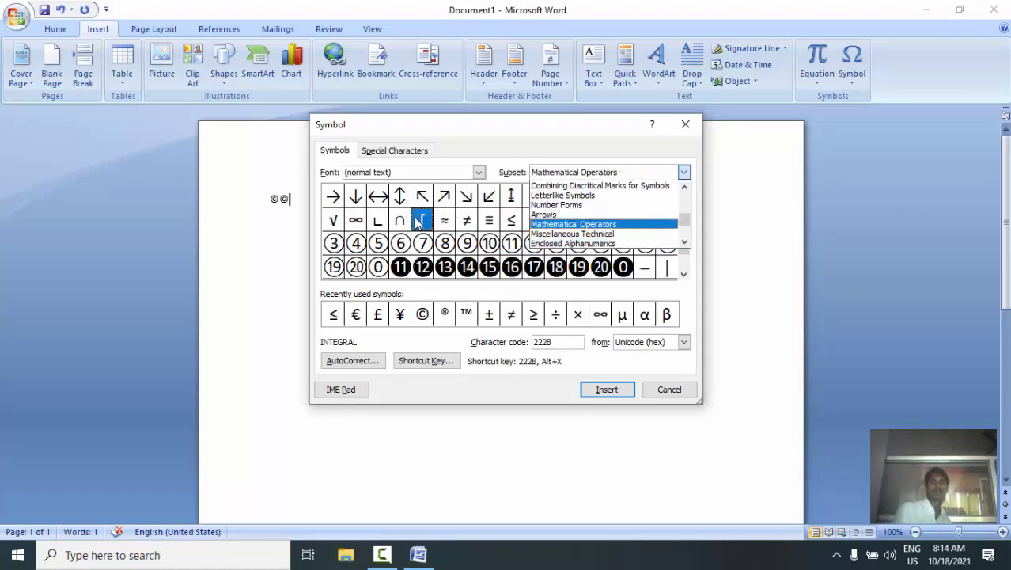
pyautogui.click(419, 223)
pyautogui.click(686, 125)
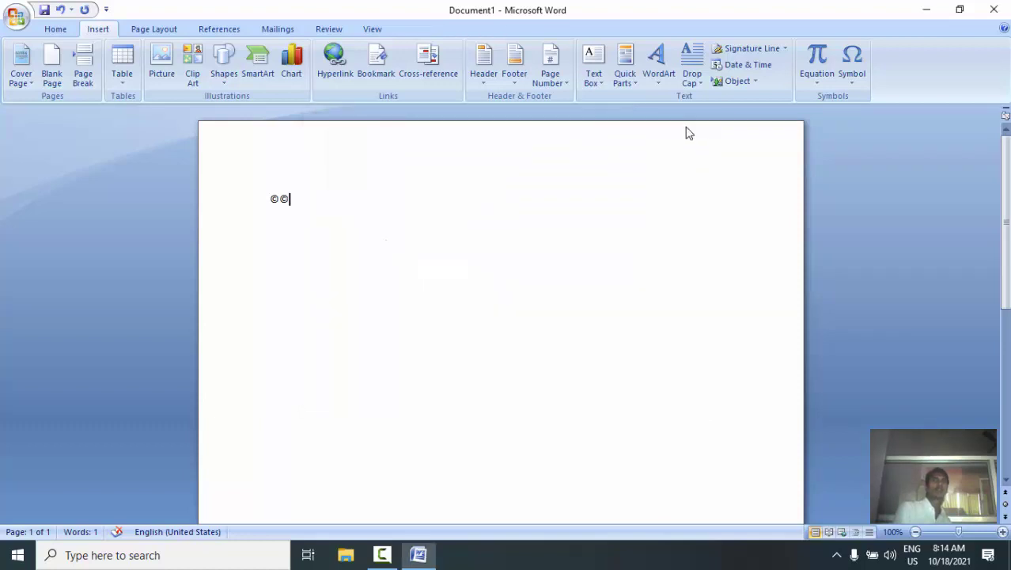
pyautogui.click(57, 29)
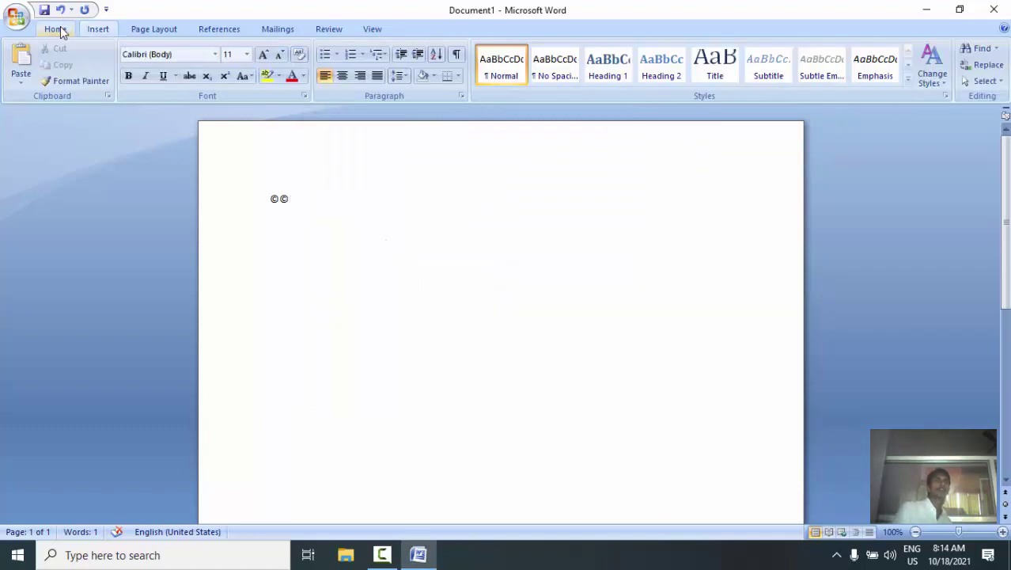
# Type 'dev' into the Font box and clear it twice, then click back after the ©© symbols.
pyautogui.click(188, 57)
pyautogui.write('dev')
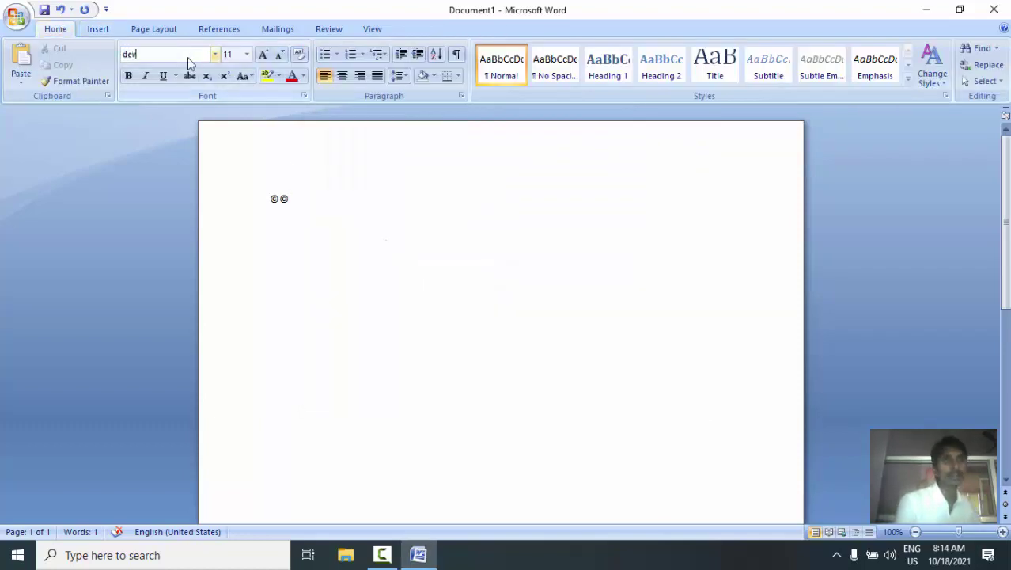
pyautogui.press('BackSpace')
pyautogui.press('BackSpace')
pyautogui.press('BackSpace')
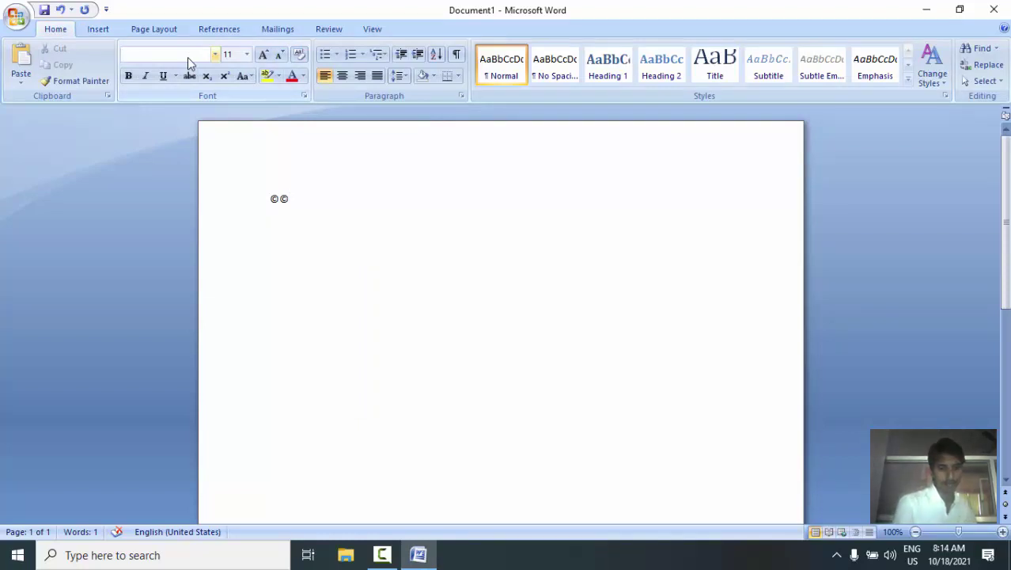
pyautogui.write('dev')
pyautogui.press('BackSpace')
pyautogui.press('BackSpace')
pyautogui.press('BackSpace')
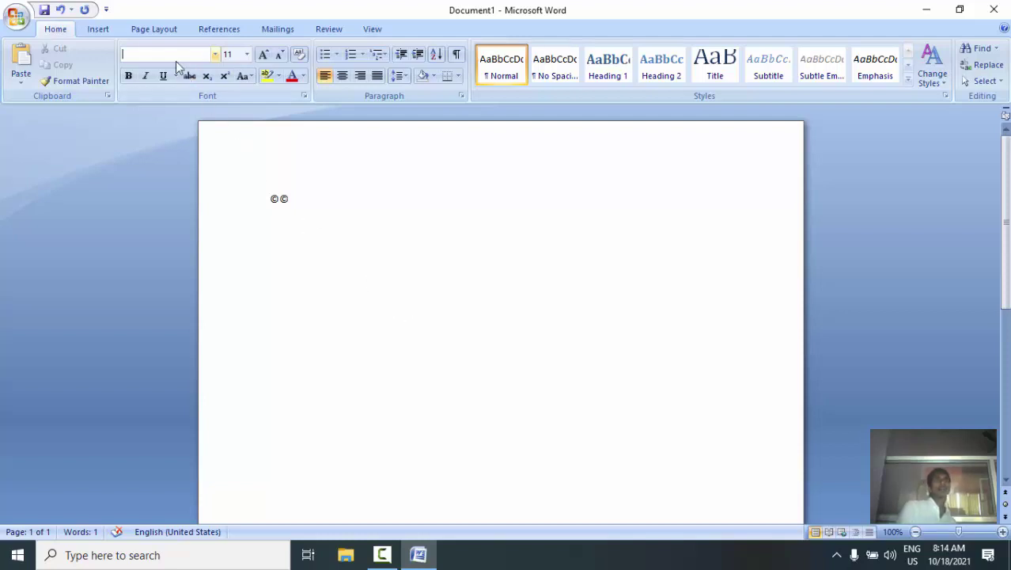
pyautogui.click(431, 257)
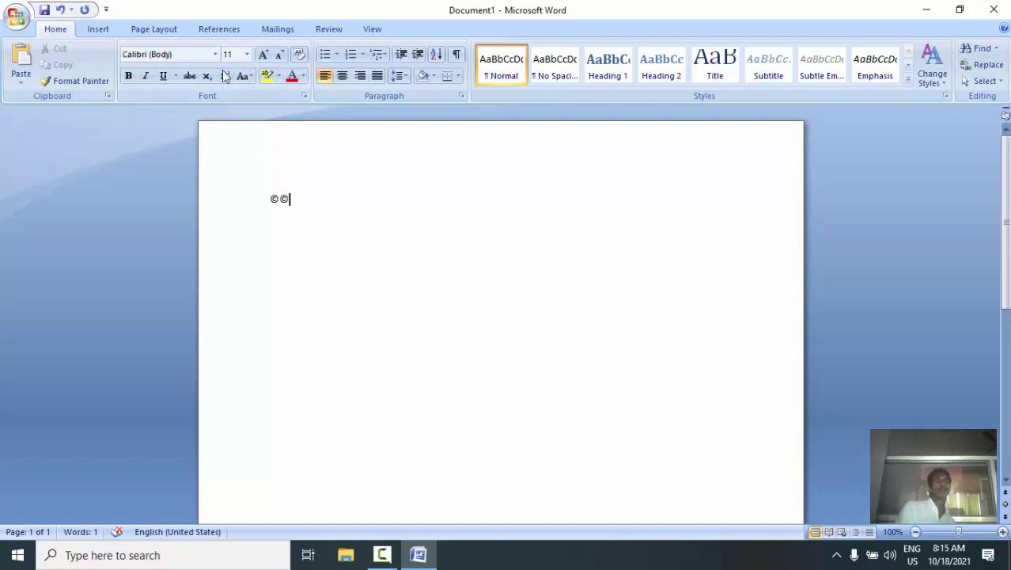
pyautogui.click(99, 31)
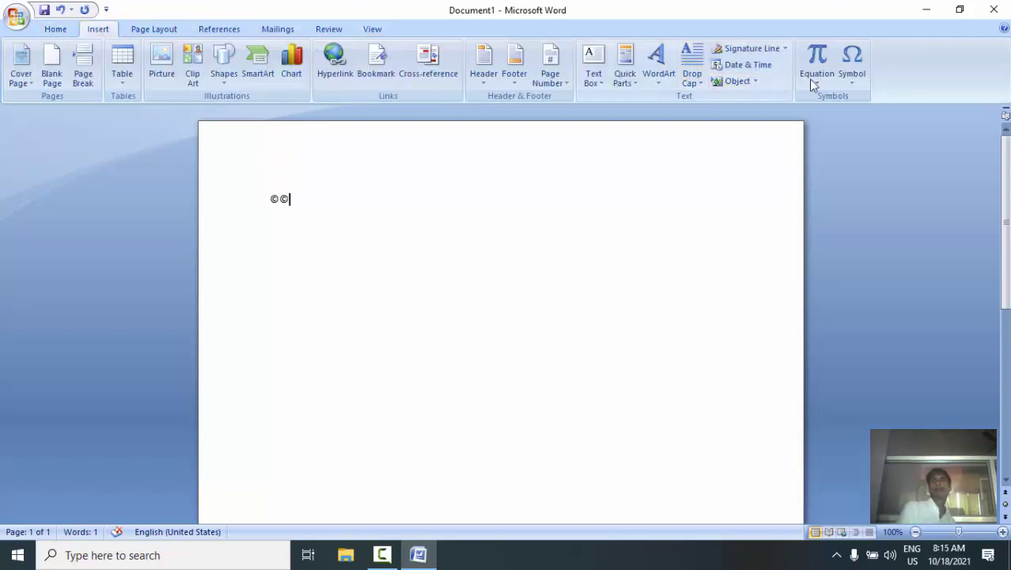
# Enlarge and reposition the More Symbols dialog, then insert circled digit nine ⑨ after ©©.
pyautogui.click(866, 72)
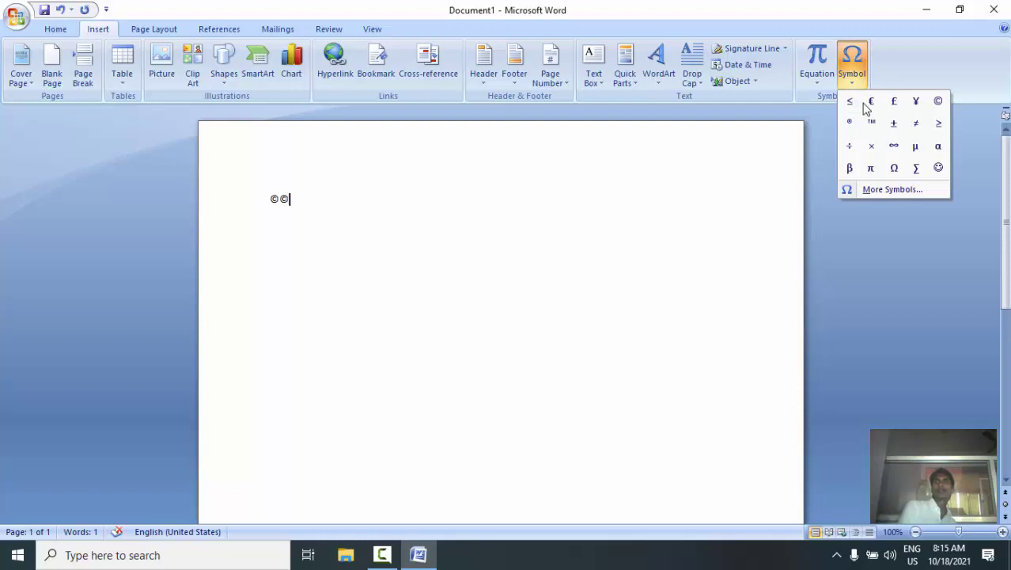
pyautogui.click(882, 191)
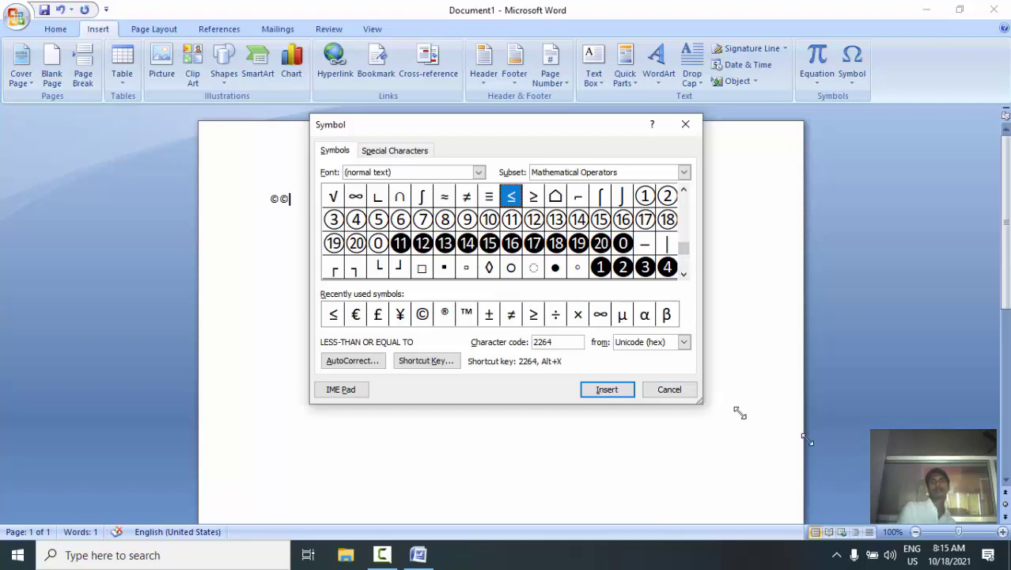
pyautogui.moveTo(701, 403); pyautogui.dragTo(819, 451)
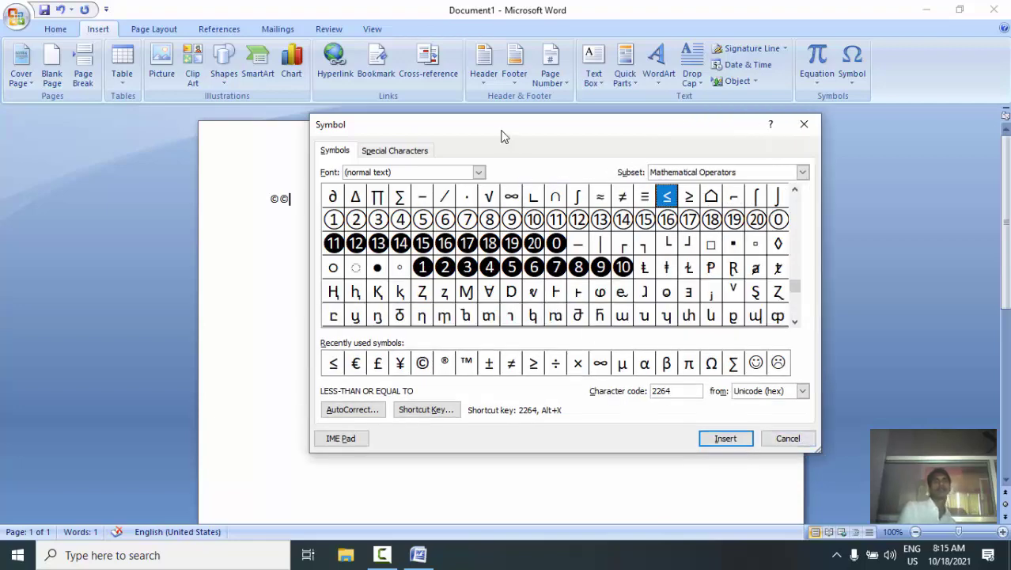
pyautogui.moveTo(501, 136); pyautogui.dragTo(371, 77)
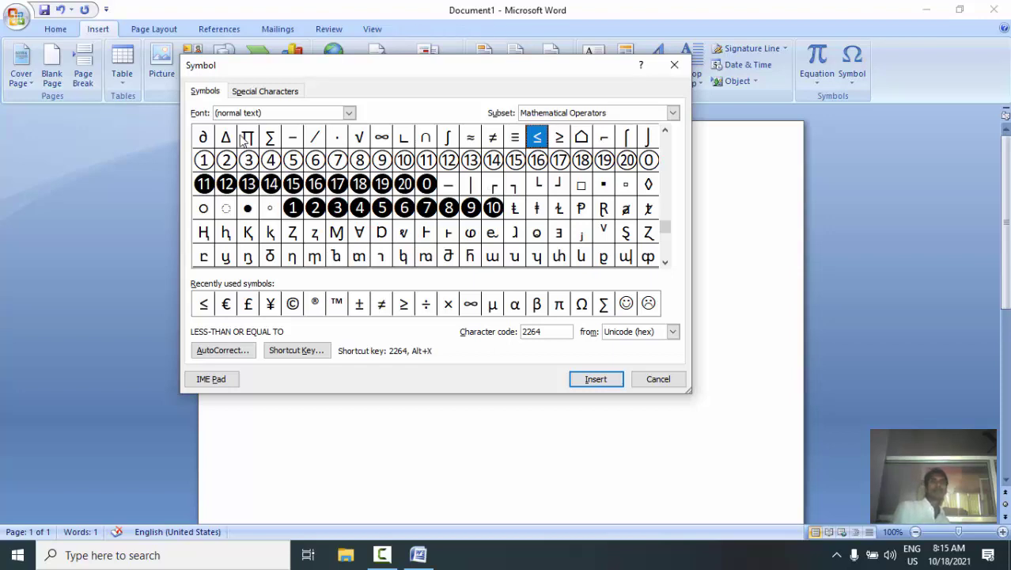
pyautogui.click(382, 160)
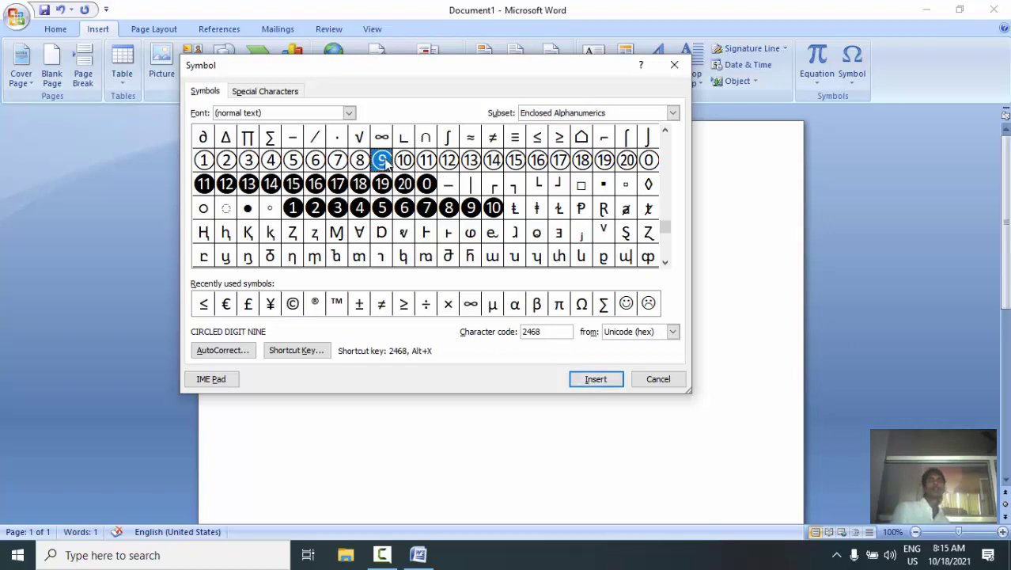
pyautogui.doubleClick(382, 161)
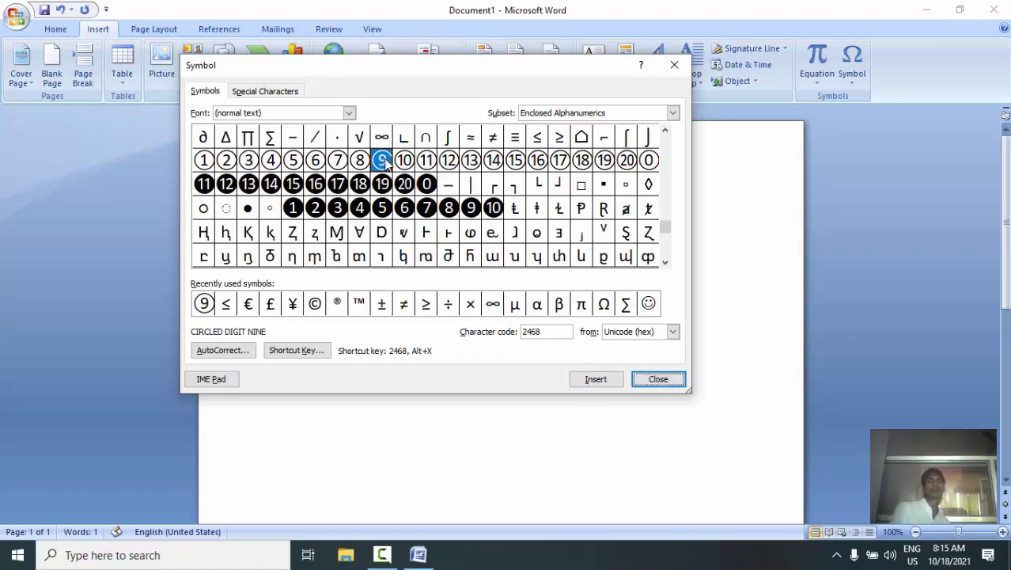
pyautogui.click(654, 378)
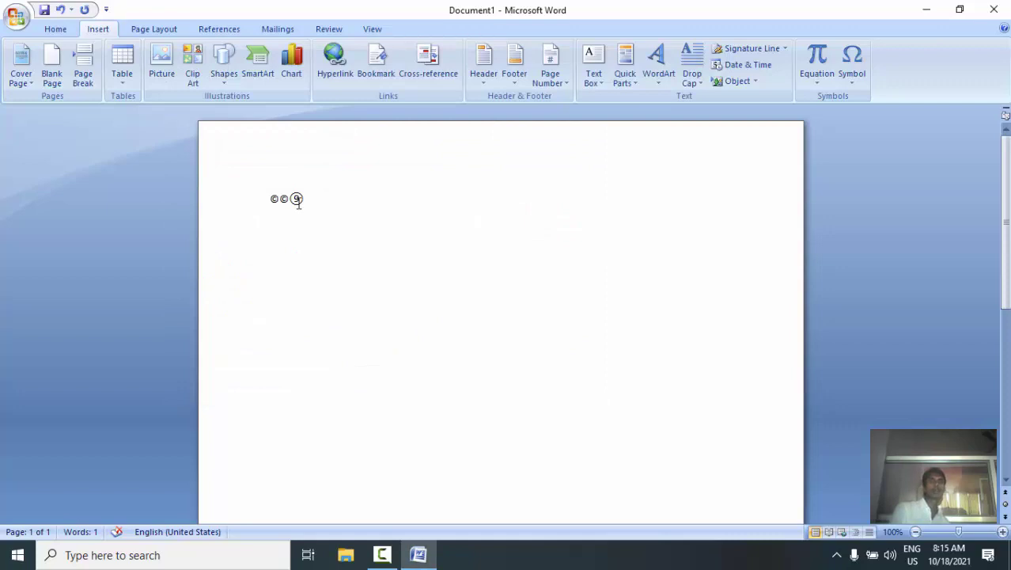
# Delete the ©©⑨ symbols, then review the symbol AutoCorrect entries and close both dialogs.
pyautogui.hotkey('ctrl', 'a')
pyautogui.press('Delete')
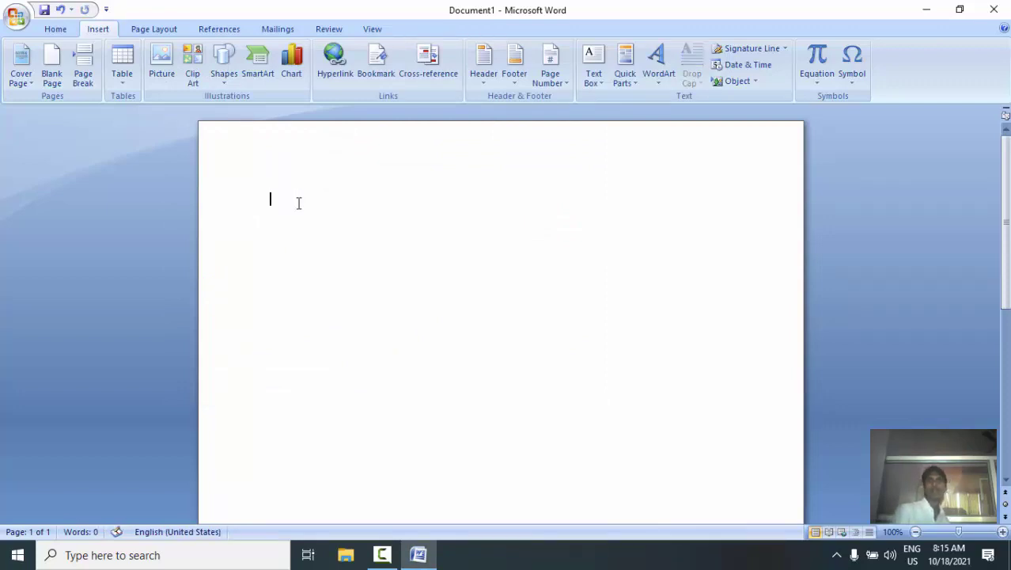
pyautogui.click(852, 65)
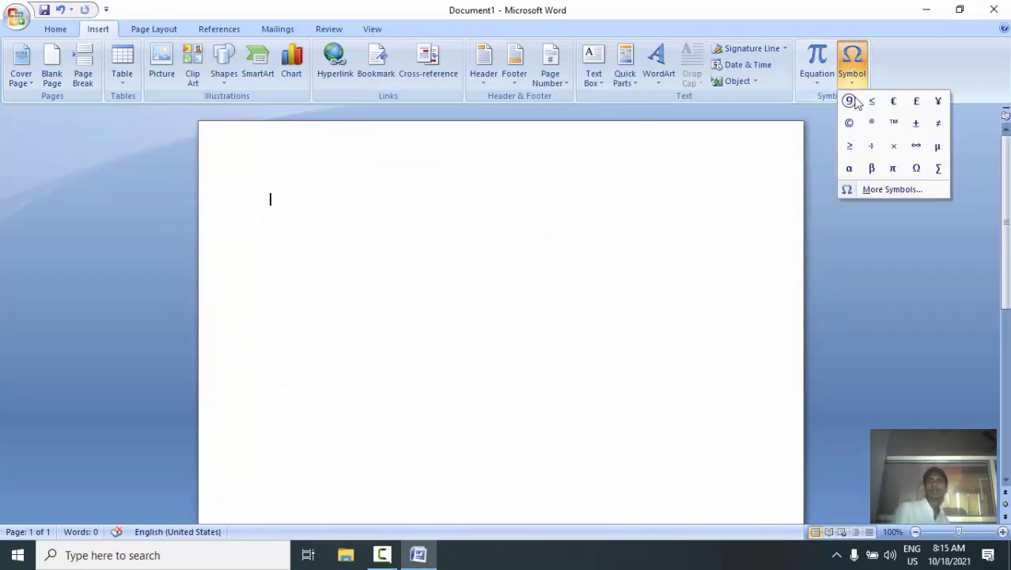
pyautogui.click(848, 190)
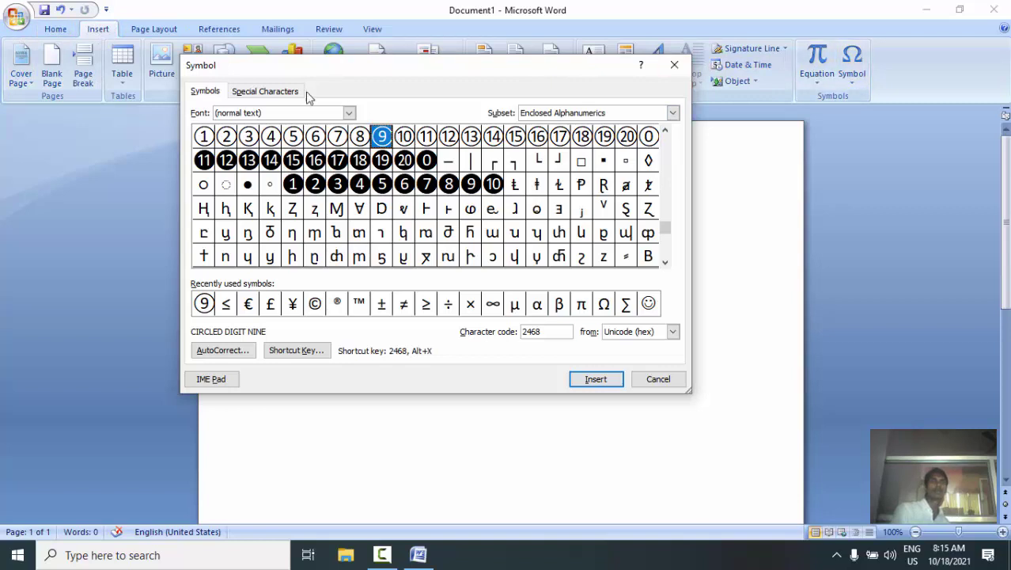
pyautogui.click(224, 350)
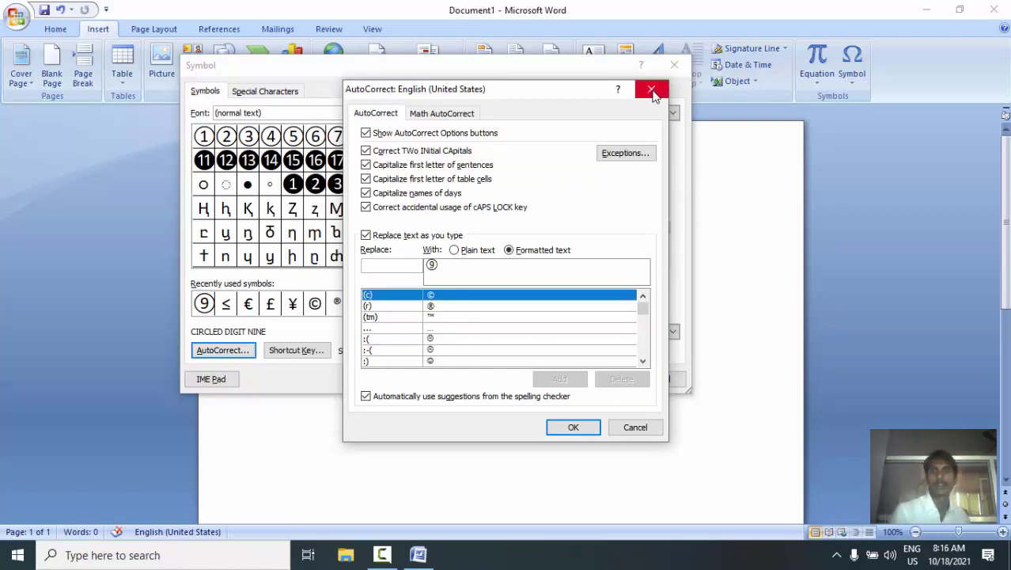
pyautogui.click(651, 88)
pyautogui.click(674, 64)
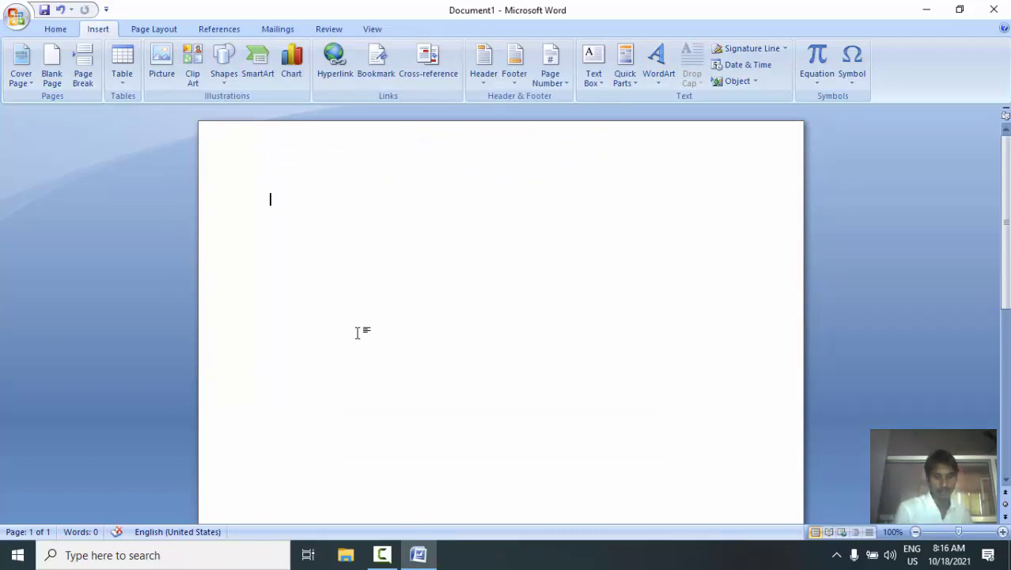
# Test AutoCorrect by typing 'color' and 'colr', deleting each resulting word.
pyautogui.write('colo')
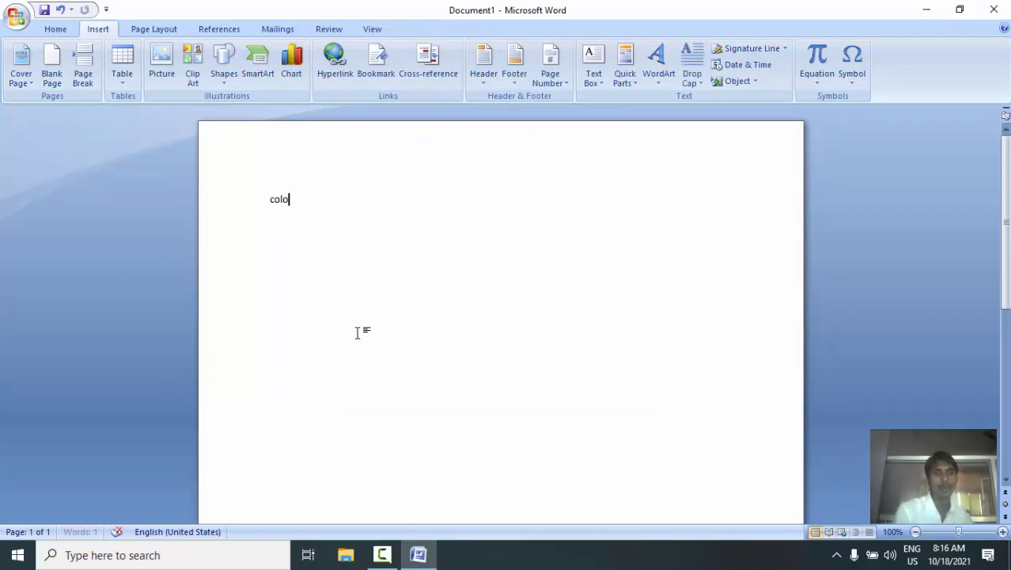
pyautogui.write('r')
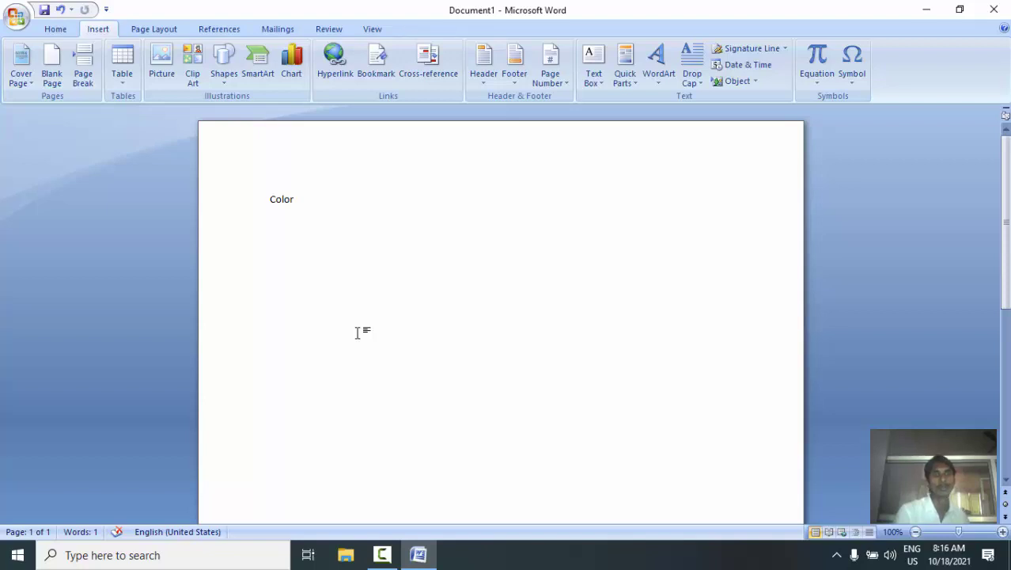
pyautogui.hotkey('ctrl', 'a')
pyautogui.press('BackSpace')
pyautogui.write('co')
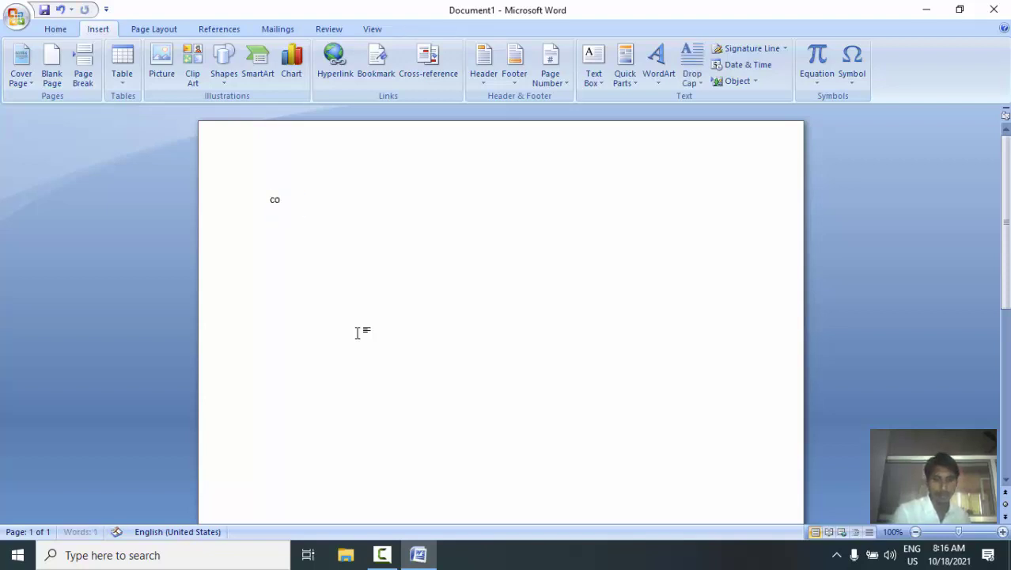
pyautogui.write('lr')
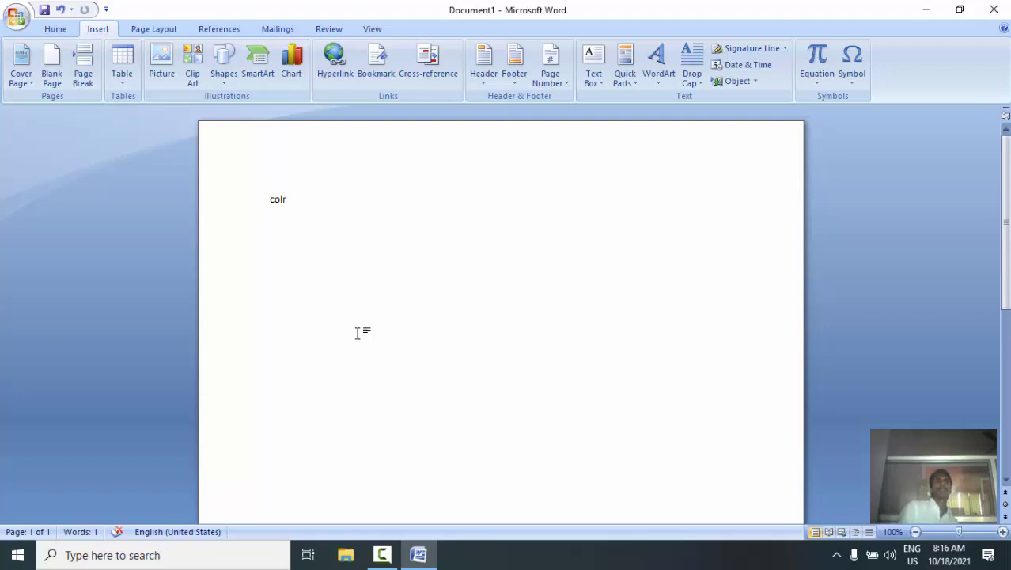
pyautogui.press('BackSpace')
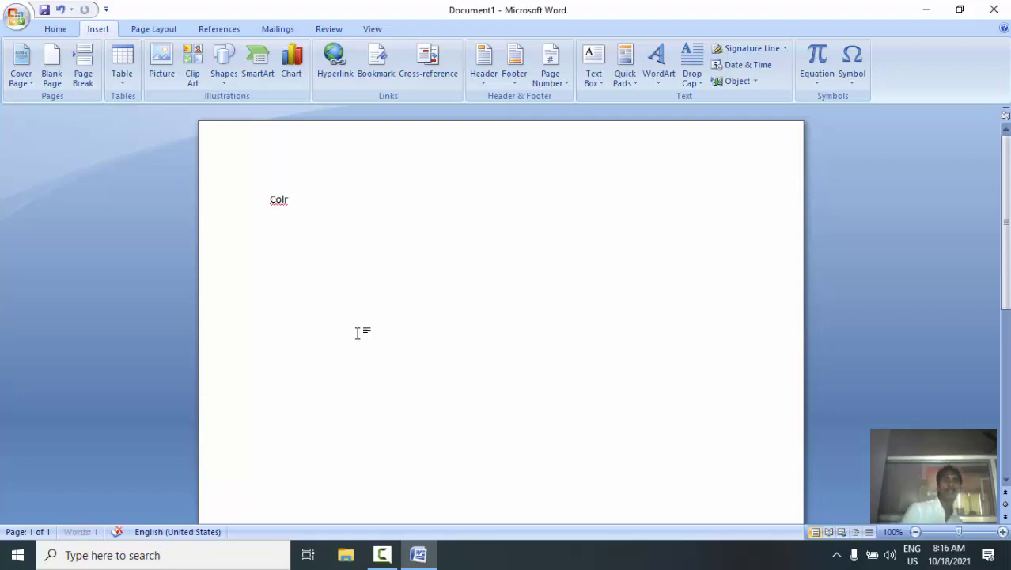
pyautogui.hotkey('shift', 'Home')
pyautogui.press('BackSpace')
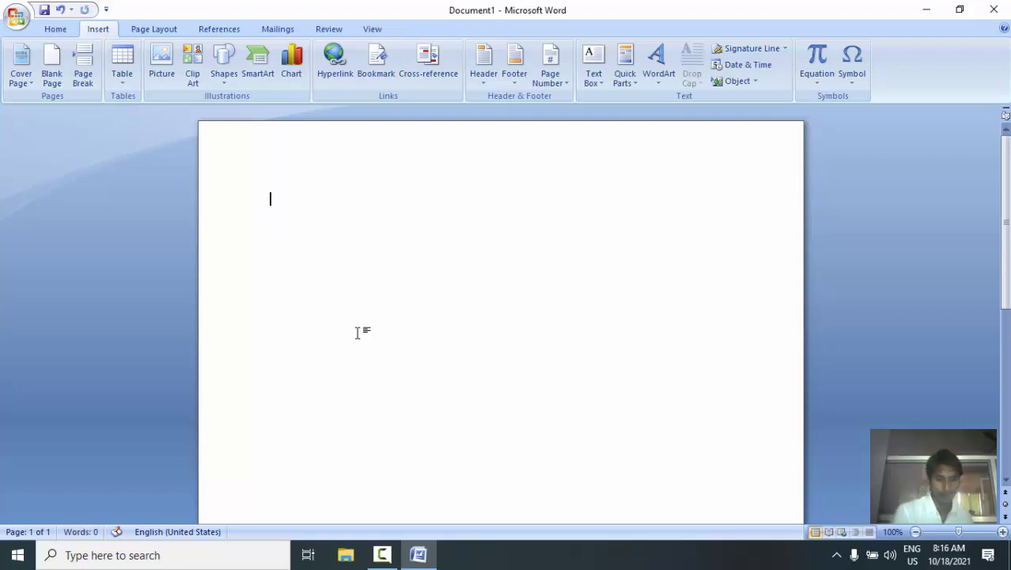
# Type 'colar' and edit it into 'Calar' on the first line.
pyautogui.write('colar')
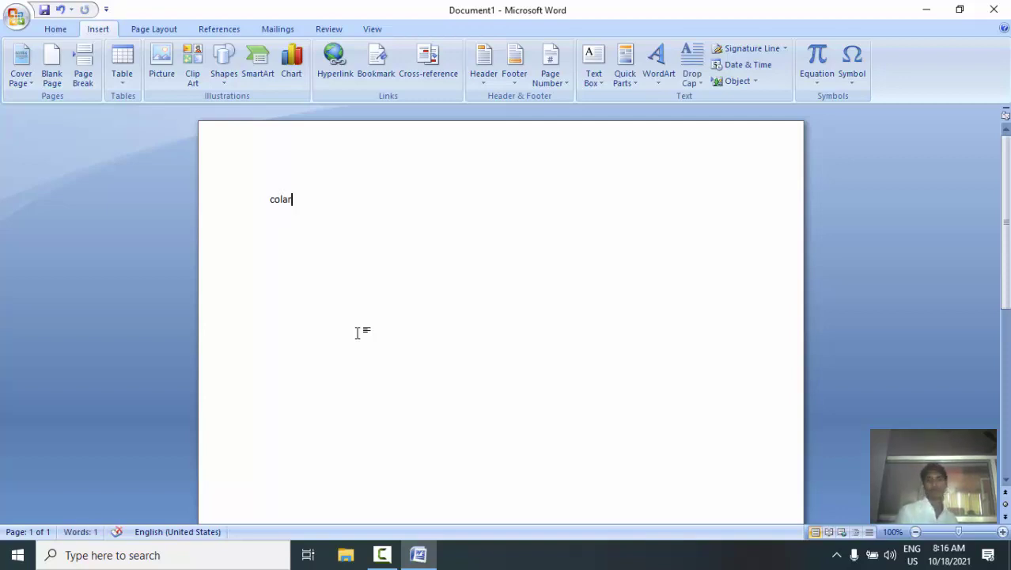
pyautogui.press('Left')
pyautogui.press('Left')
pyautogui.press('BackSpace')
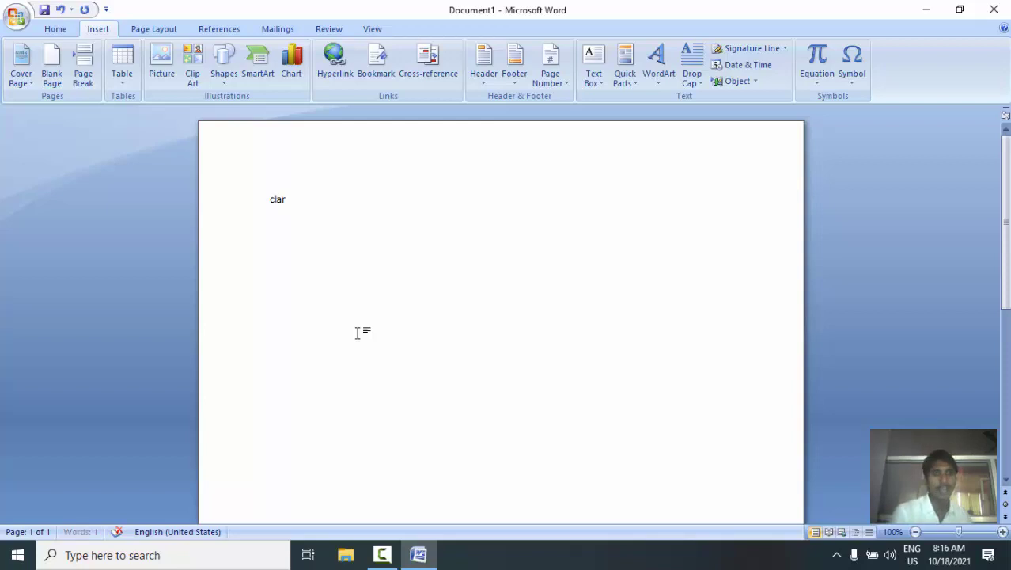
pyautogui.write('a')
pyautogui.press('End')
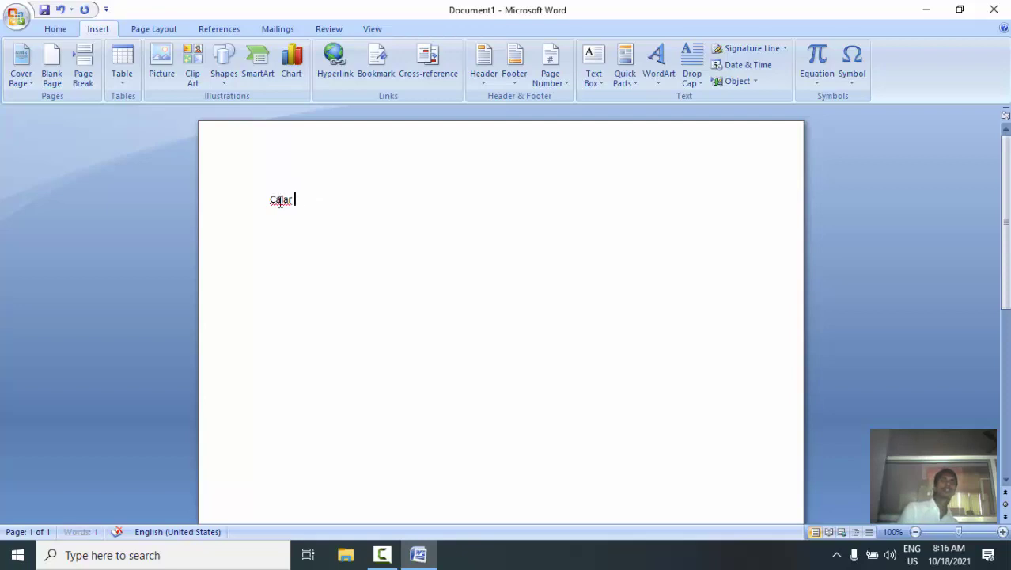
# After Calar, type 'Color' and switch its ending between Color and Colour.
pyautogui.moveTo(301, 199); pyautogui.dragTo(268, 200)
pyautogui.click(368, 243)
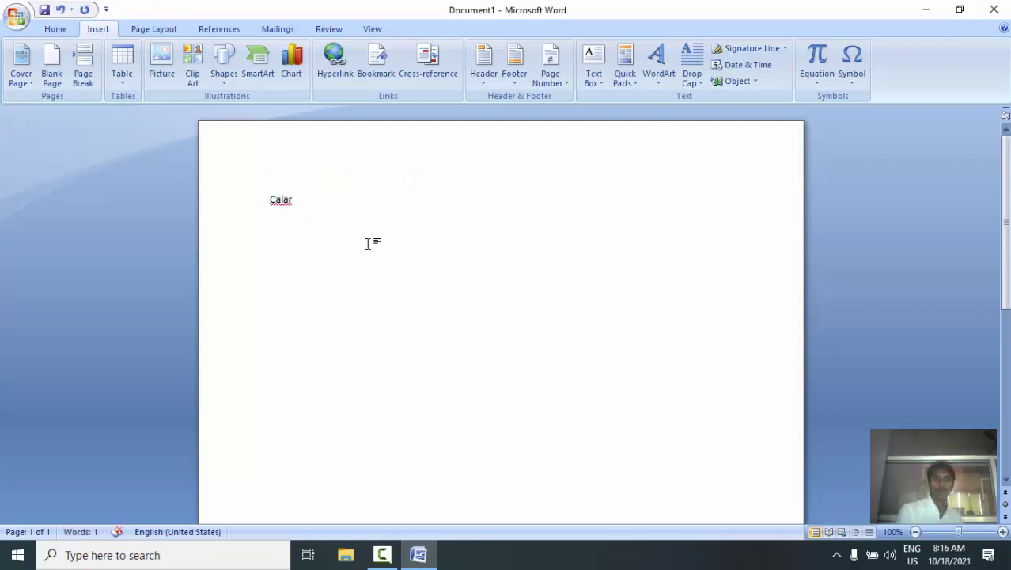
pyautogui.write('C')
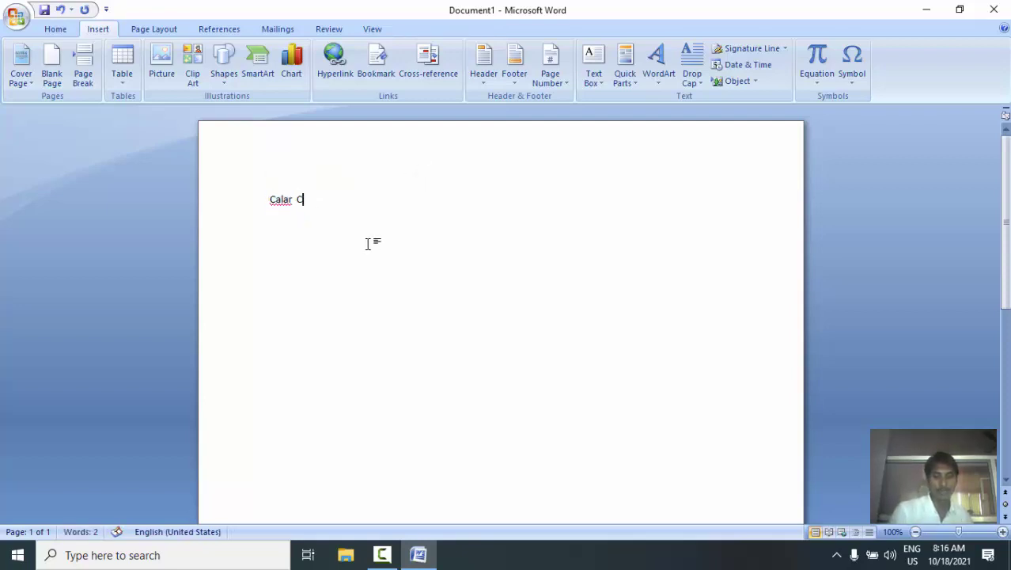
pyautogui.write('olor')
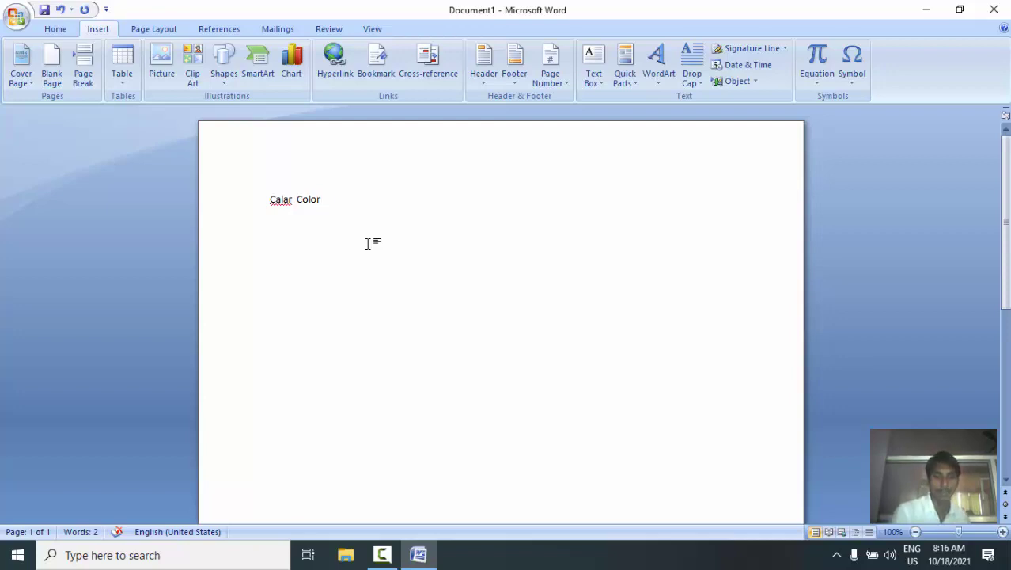
pyautogui.press('BackSpace')
pyautogui.write('ur')
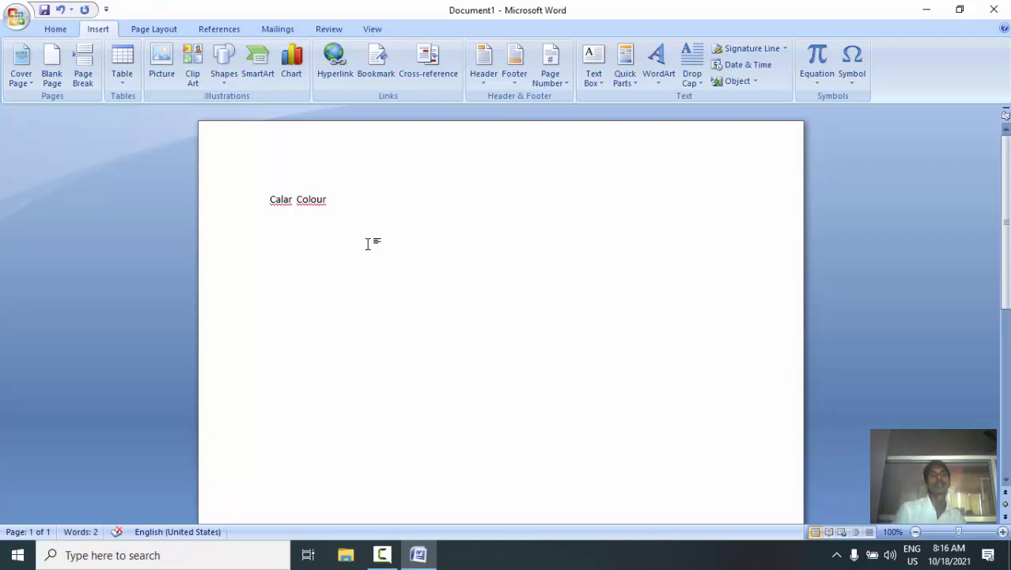
pyautogui.press('BackSpace')
pyautogui.press('BackSpace')
pyautogui.press('BackSpace')
pyautogui.write('r')
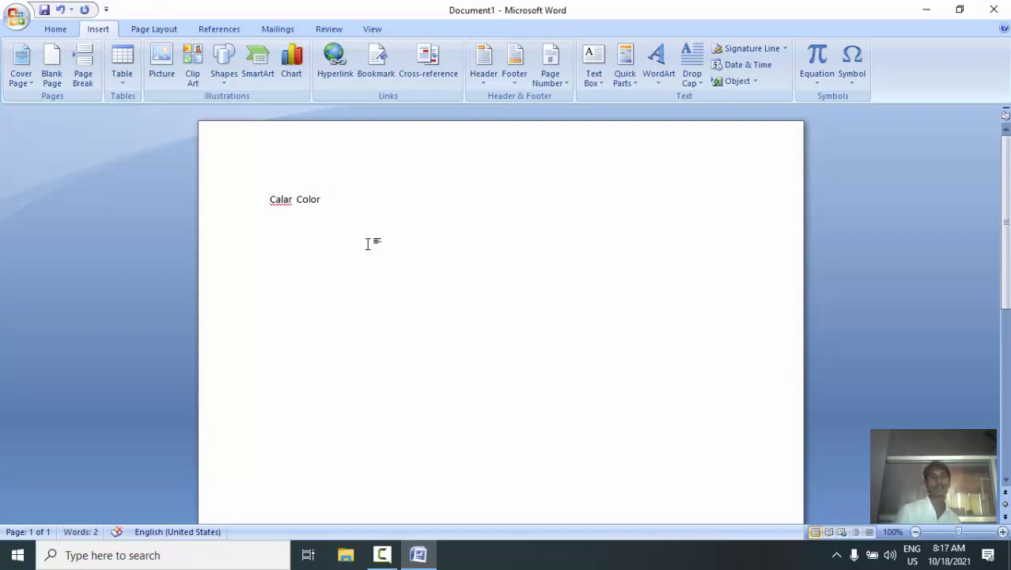
pyautogui.press('BackSpace')
pyautogui.press('BackSpace')
pyautogui.write('ur')
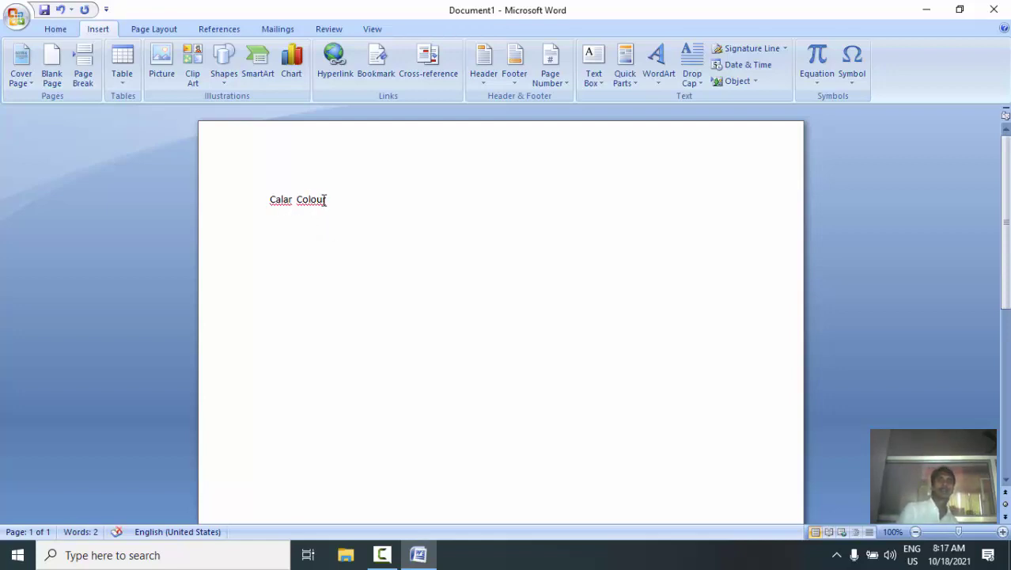
pyautogui.press('BackSpace')
pyautogui.press('BackSpace')
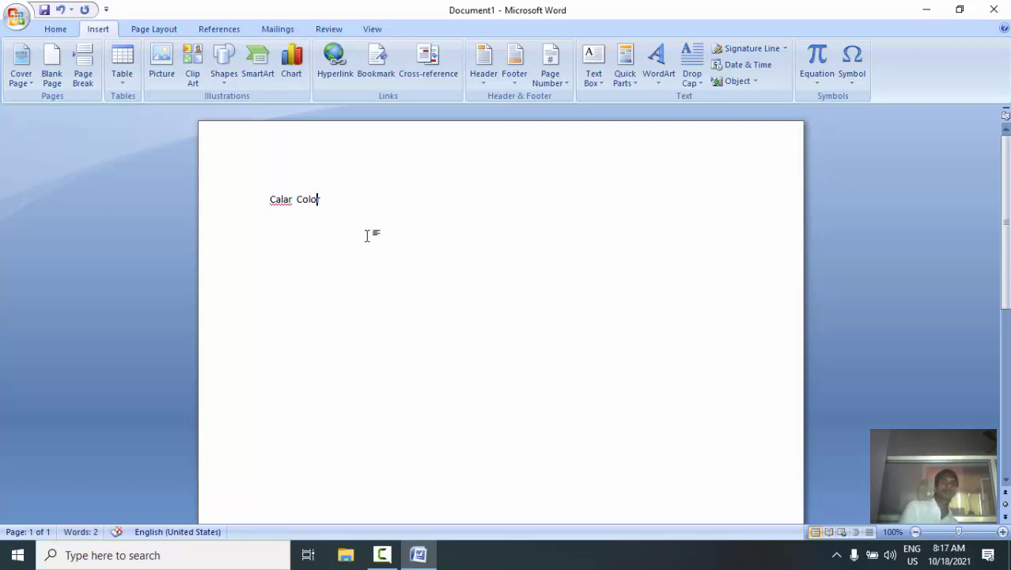
# Erase the words Color and Calar, leaving the page empty.
pyautogui.doubleClick(279, 199)
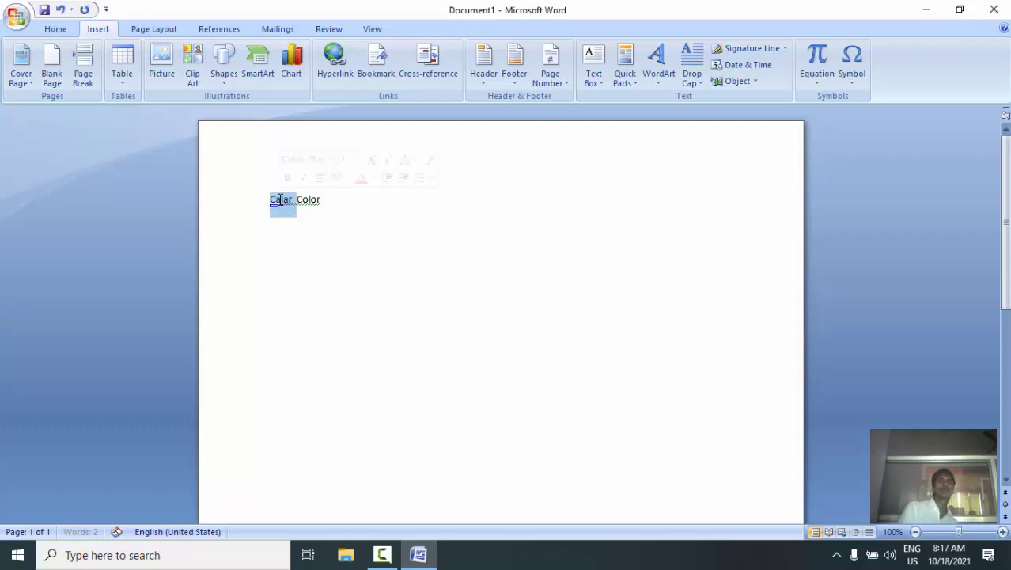
pyautogui.click(332, 199)
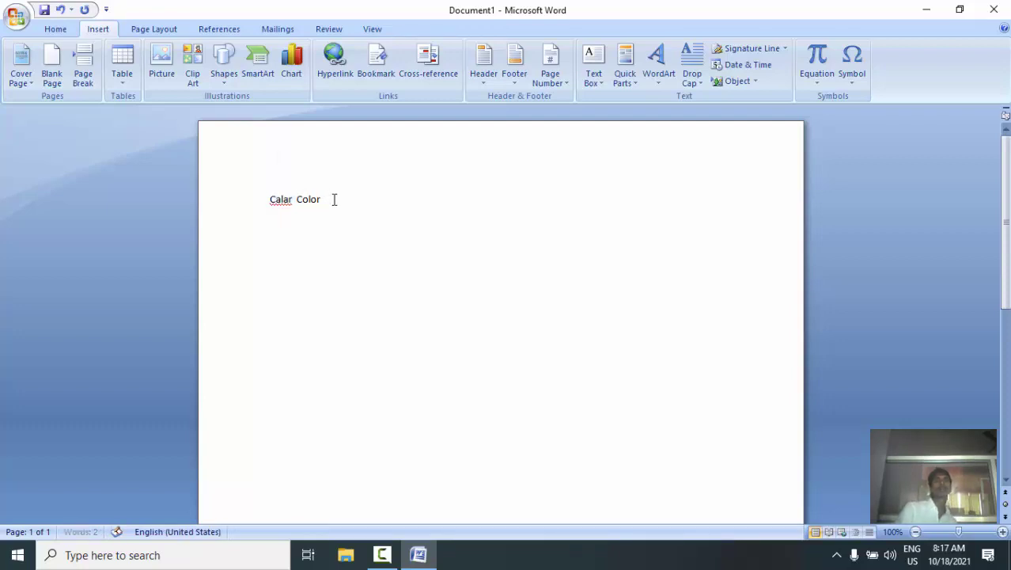
pyautogui.press('BackSpace')
pyautogui.press('BackSpace')
pyautogui.press('BackSpace')
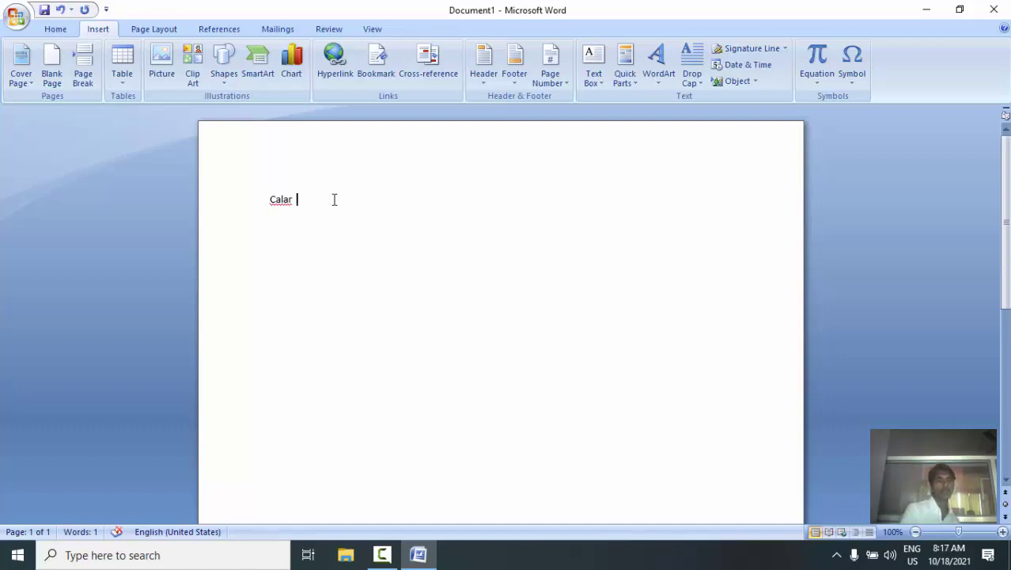
pyautogui.hotkey('shift', 'Home')
pyautogui.press('BackSpace')
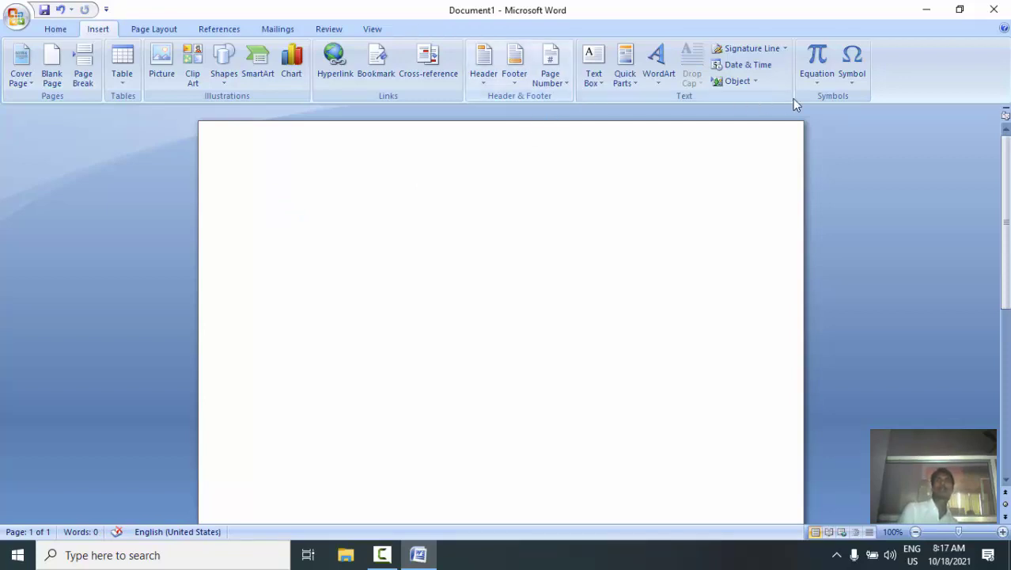
# From the Symbol dialog, add a plain-text AutoCorrect entry replacing 'calar' with 'Color'.
pyautogui.click(855, 77)
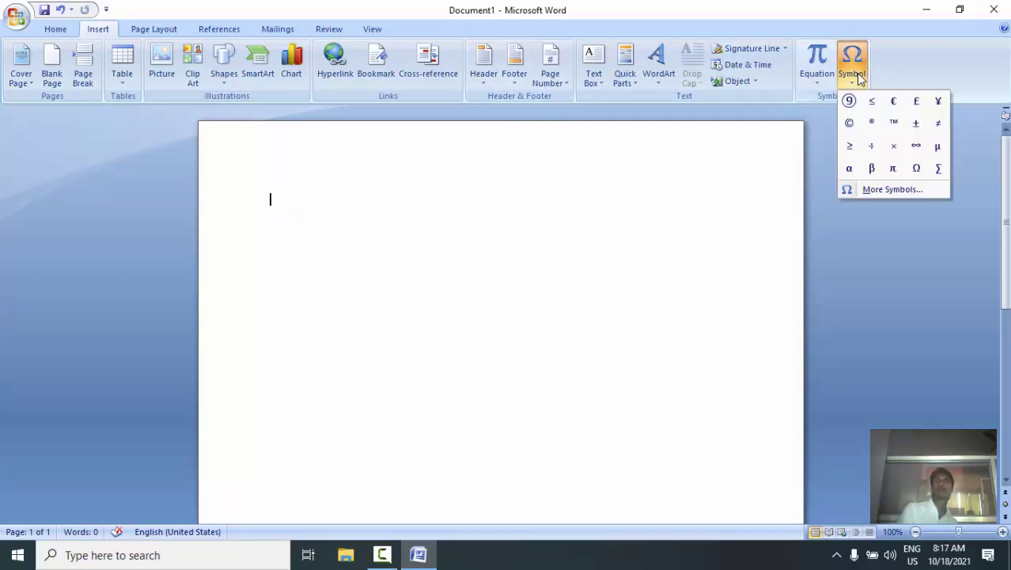
pyautogui.click(882, 189)
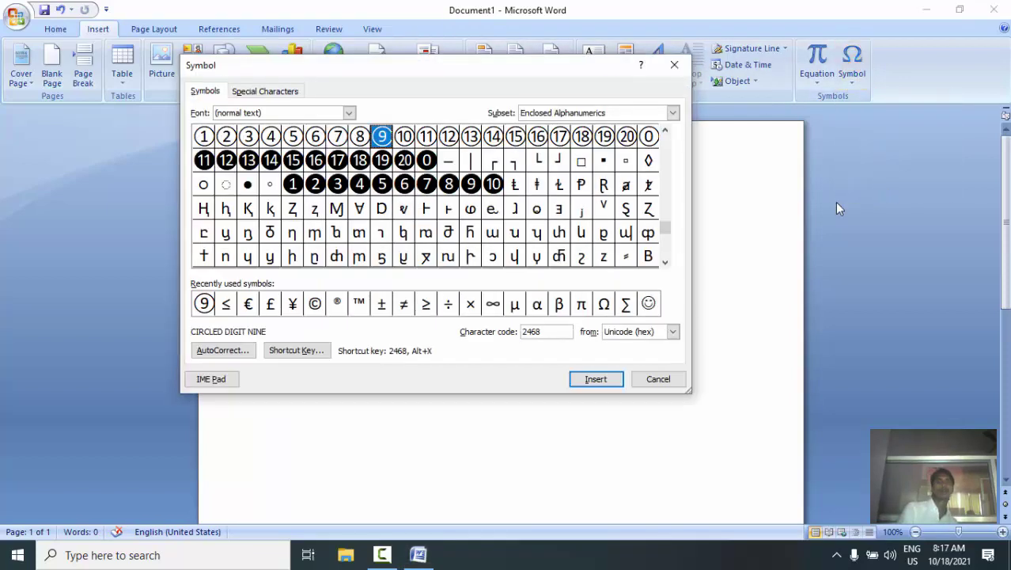
pyautogui.click(245, 354)
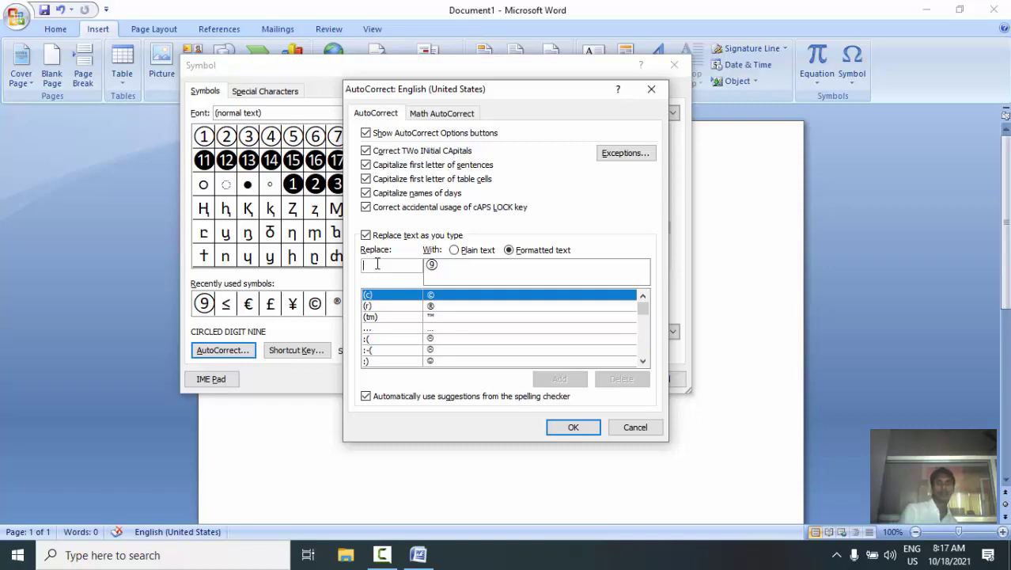
pyautogui.write('cala')
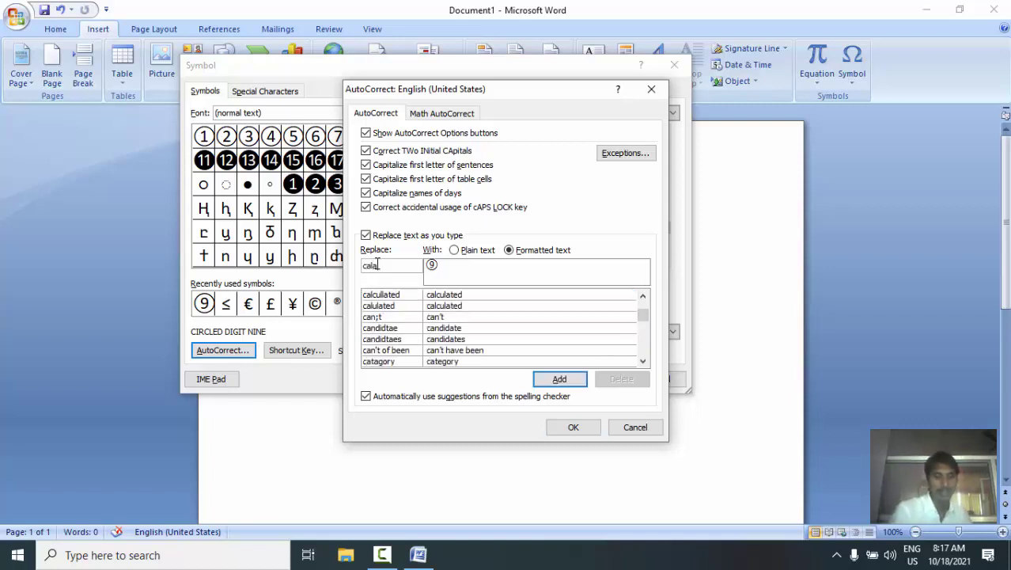
pyautogui.write('r')
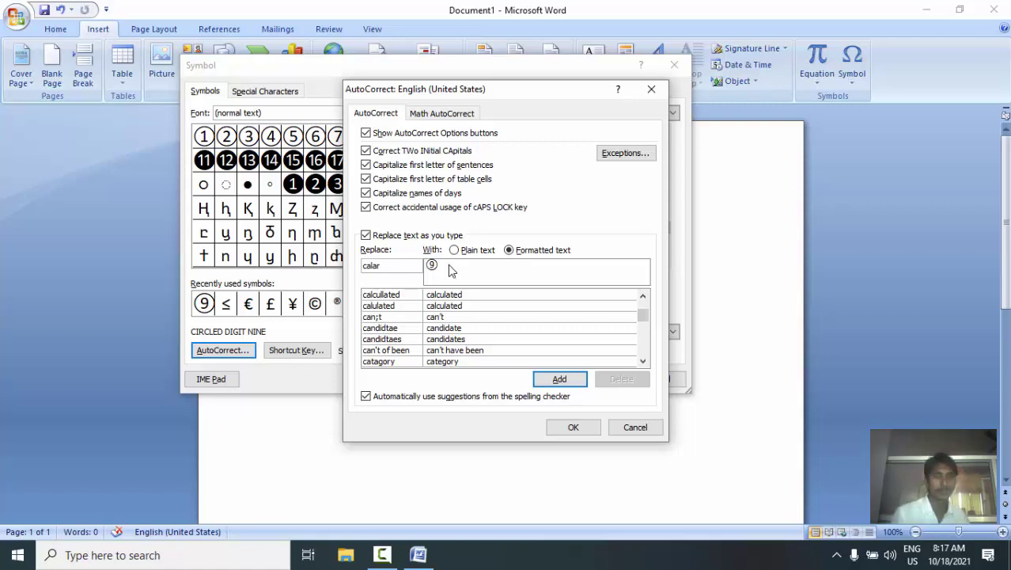
pyautogui.hotkey('alt', 'e')
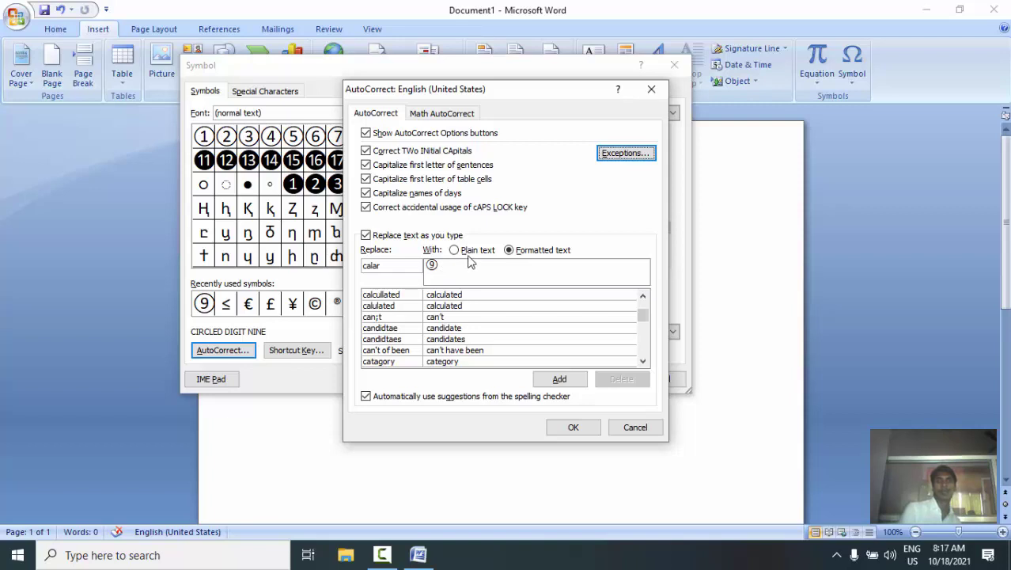
pyautogui.click(470, 251)
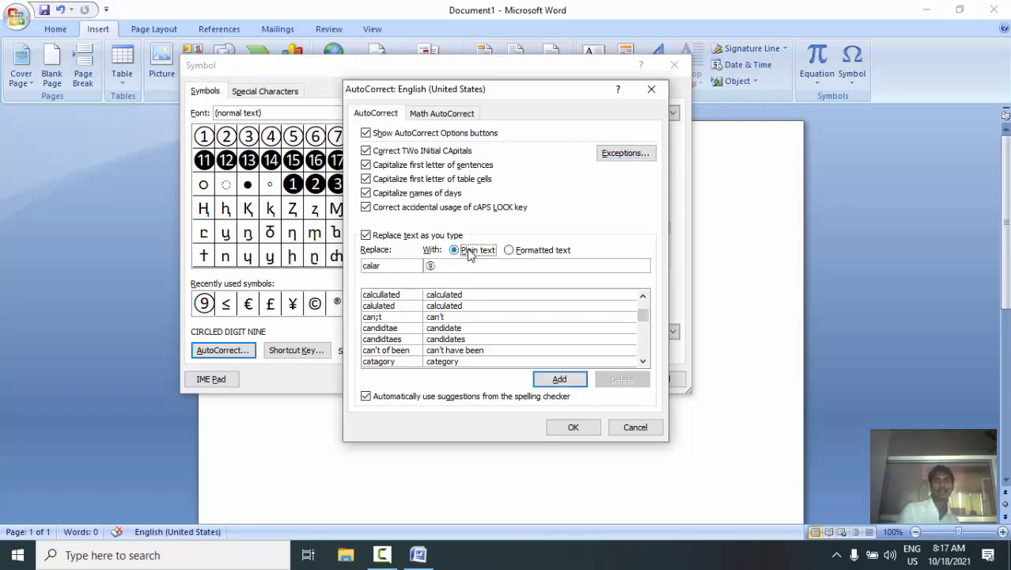
pyautogui.click(468, 266)
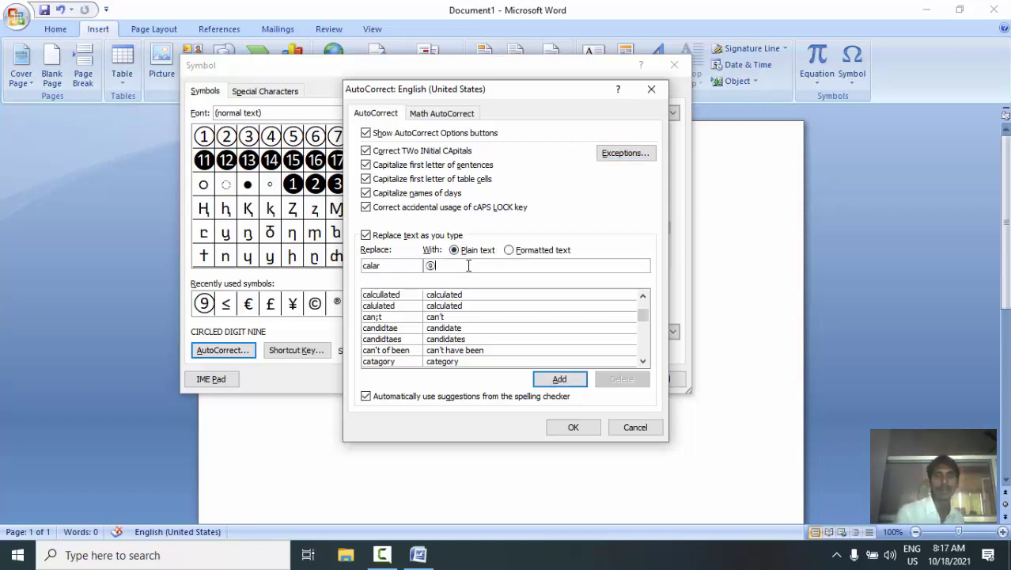
pyautogui.press('BackSpace')
pyautogui.write('C')
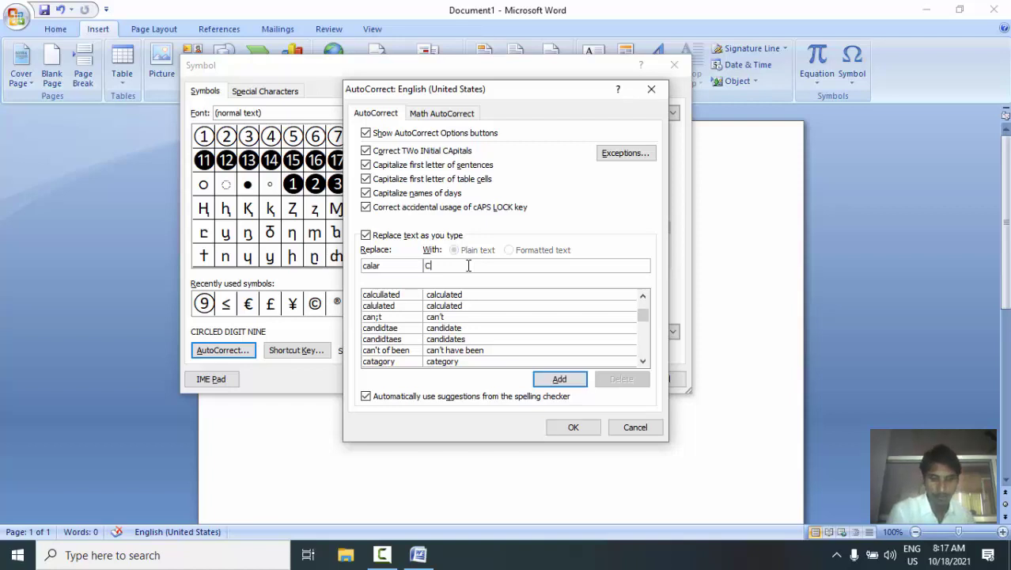
pyautogui.write('olor')
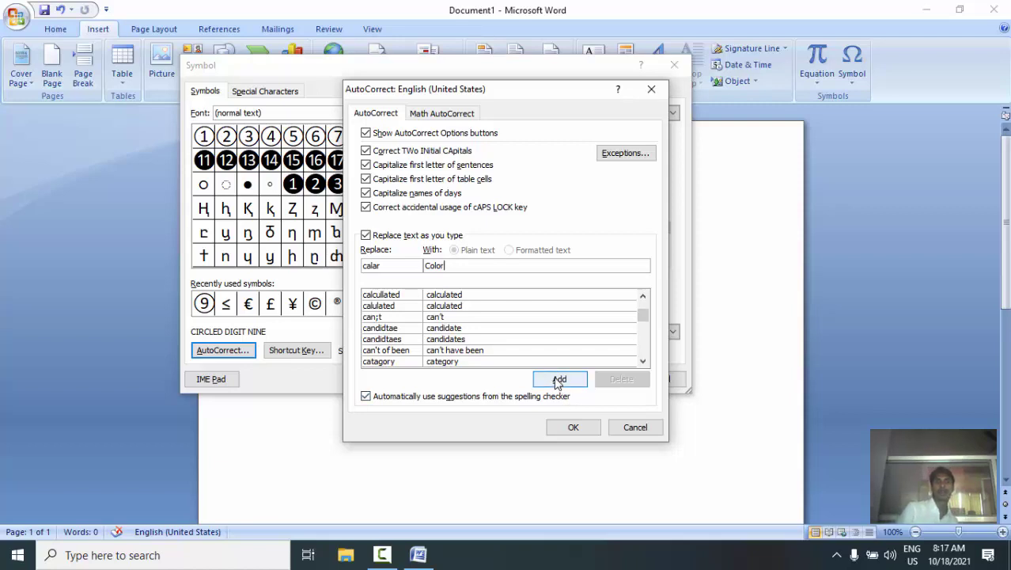
pyautogui.click(559, 380)
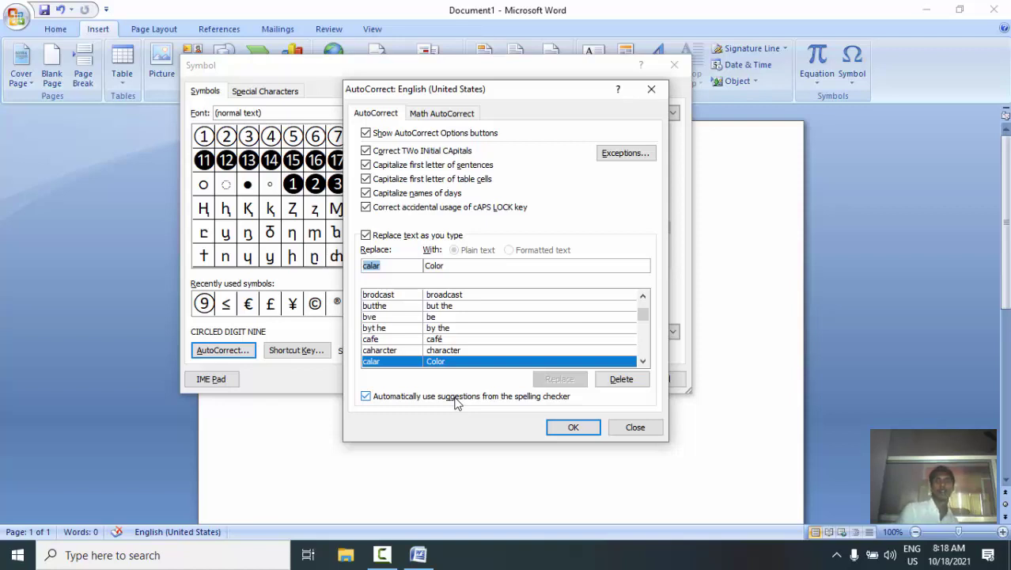
pyautogui.click(575, 430)
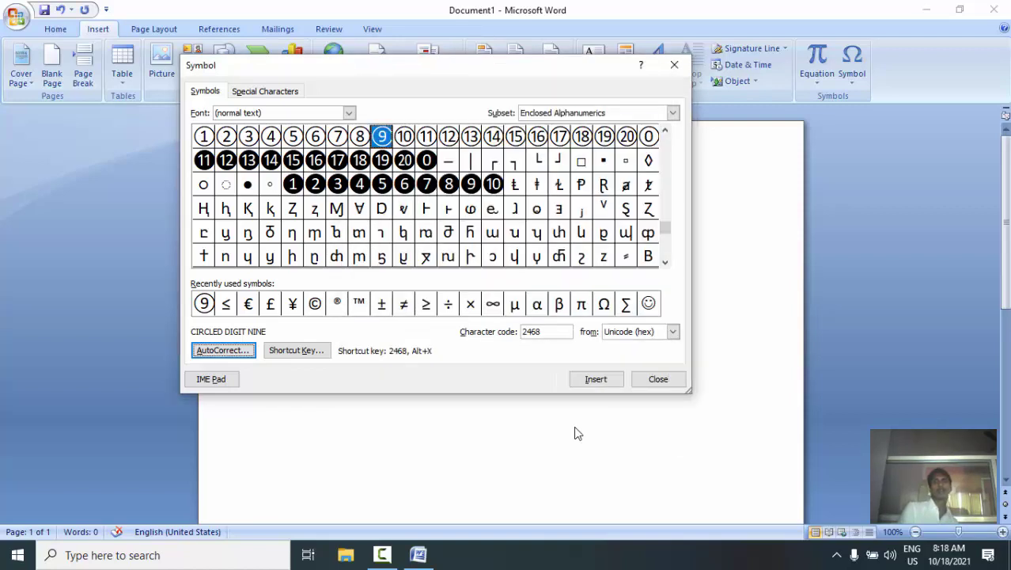
pyautogui.click(656, 379)
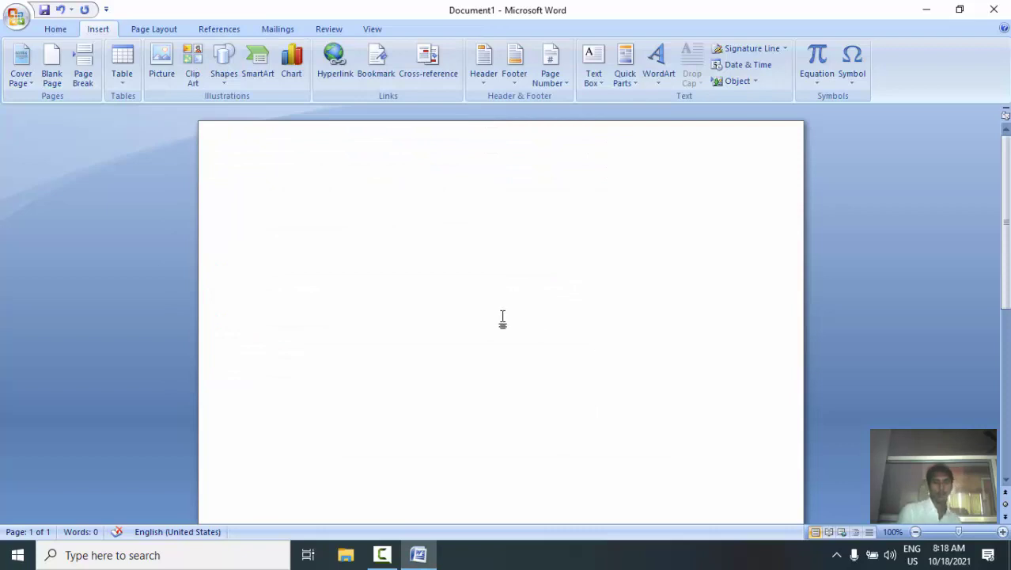
# Type 'calar', undo its change to Color, and show its AutoCorrect suggestions.
pyautogui.write('c')
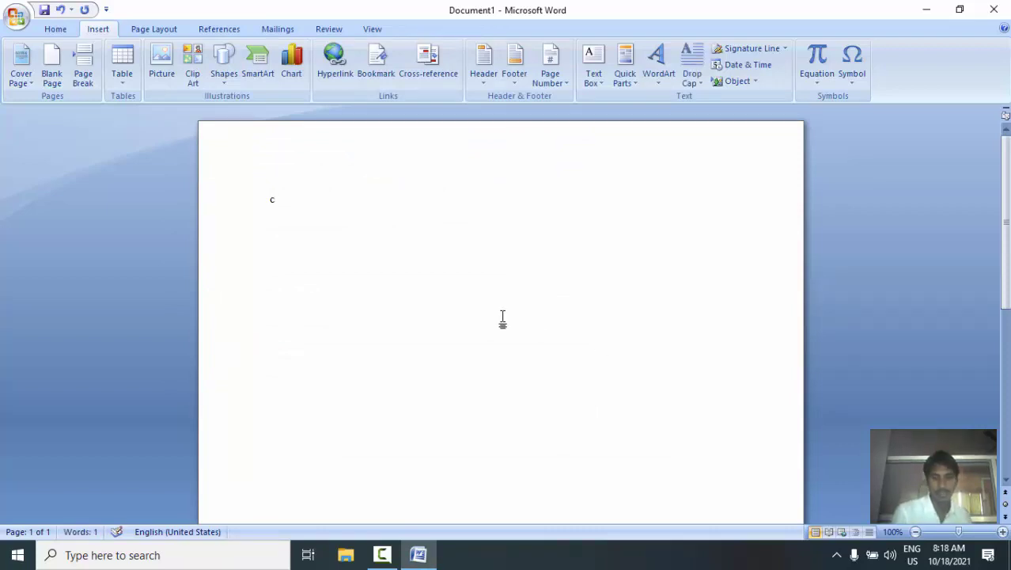
pyautogui.write('aqlar')
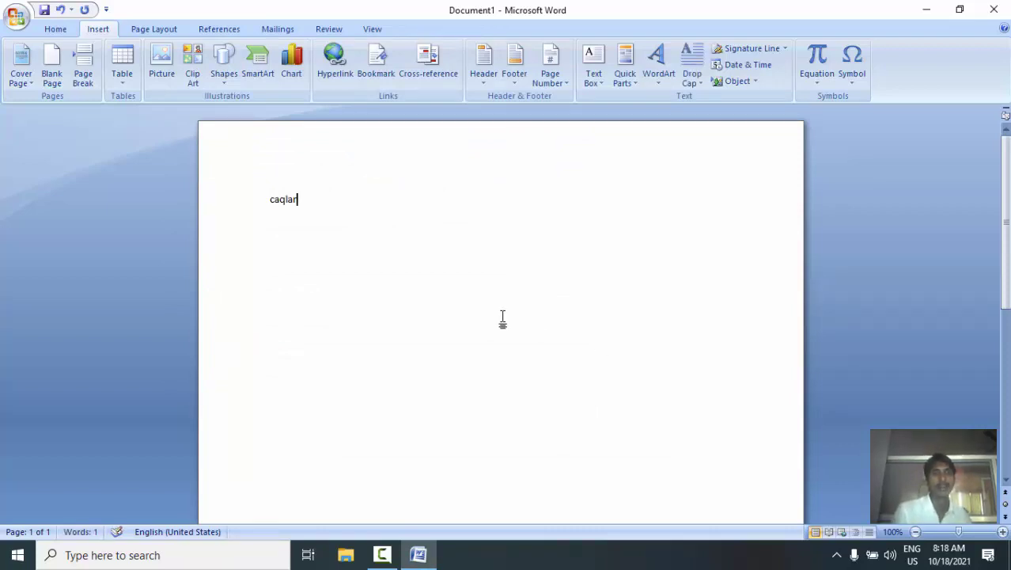
pyautogui.press('BackSpace')
pyautogui.press('BackSpace')
pyautogui.press('BackSpace')
pyautogui.press('BackSpace')
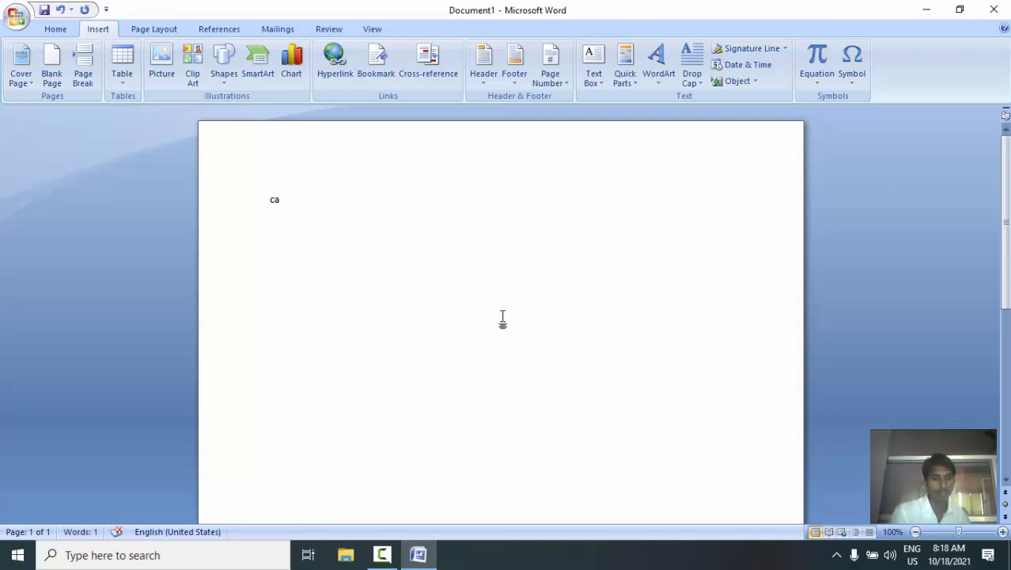
pyautogui.write('lar')
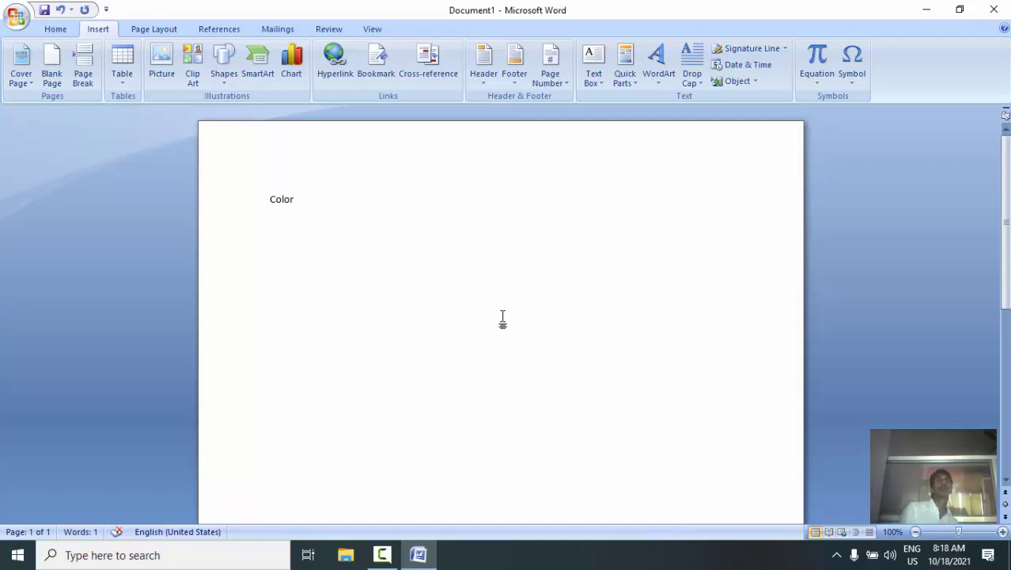
pyautogui.hotkey('ctrl', 'z')
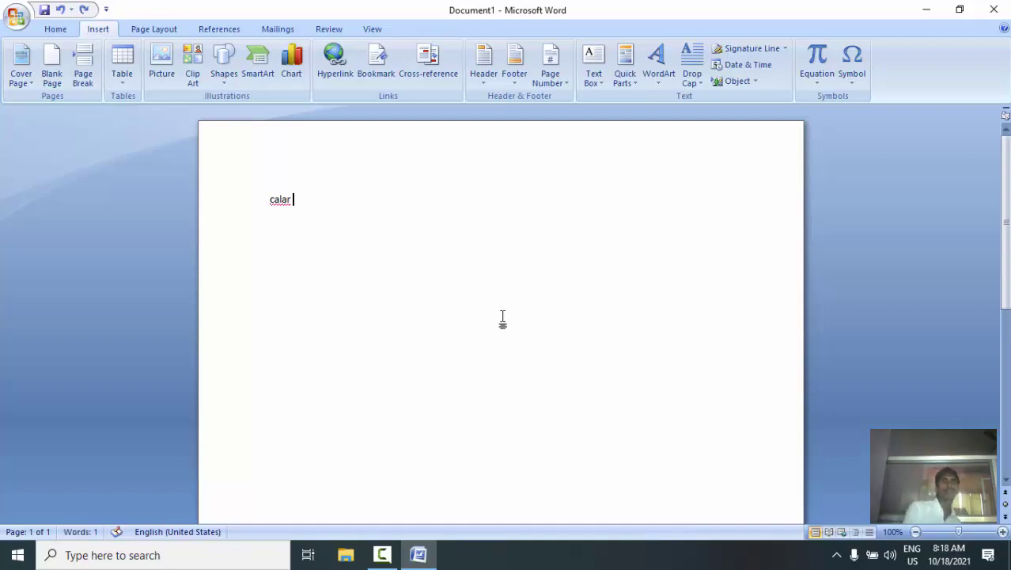
pyautogui.rightClick(281, 201)
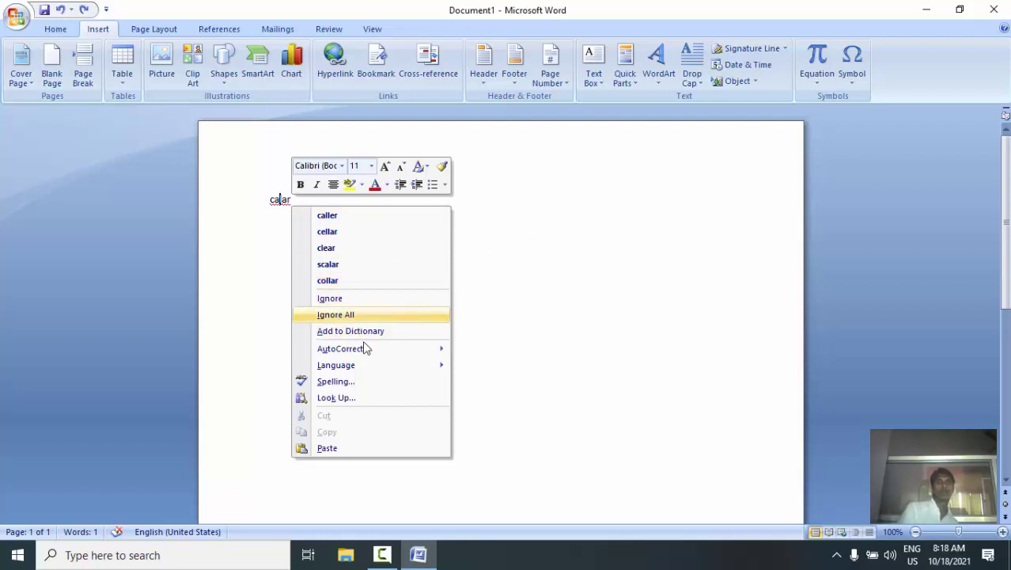
pyautogui.moveTo(366, 349)
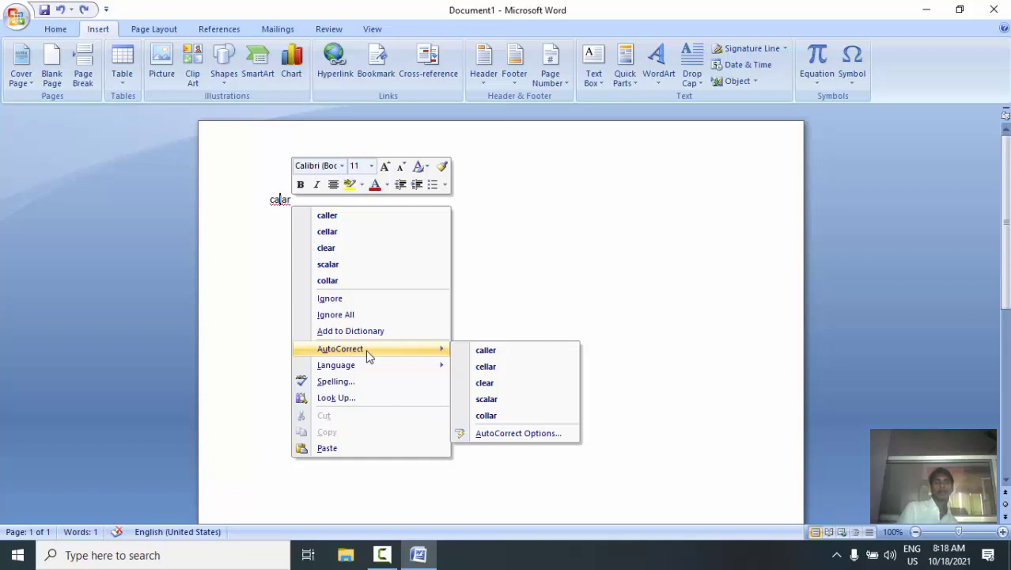
# Delete the calar → Color entry from the AutoCorrect list and confirm with OK.
pyautogui.click(518, 434)
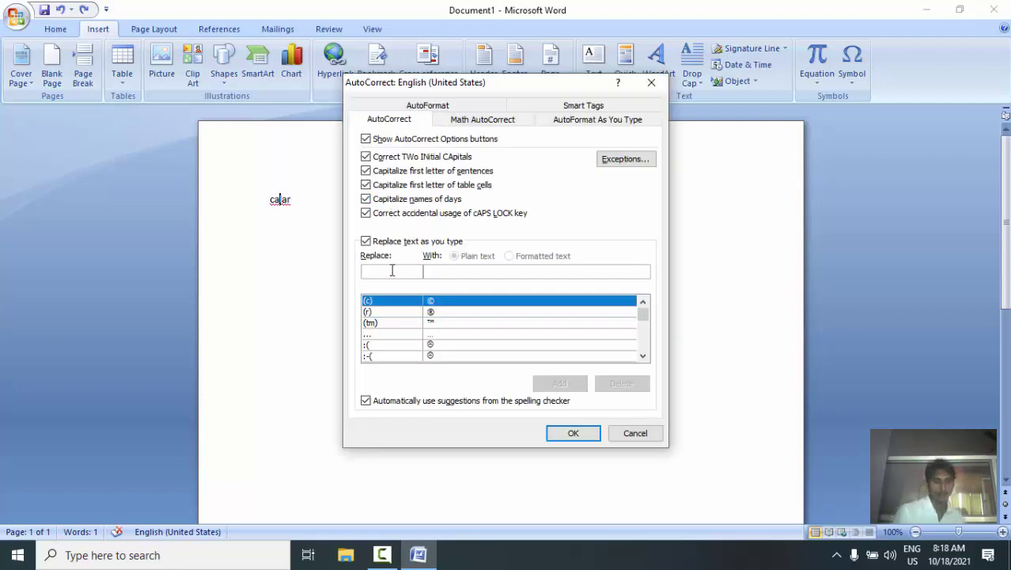
pyautogui.write('cala')
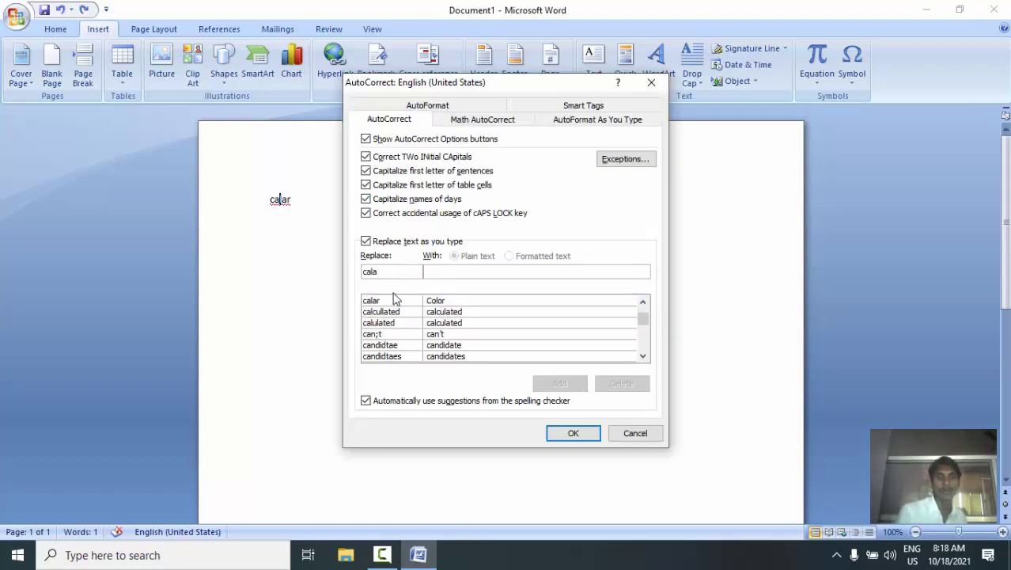
pyautogui.click(394, 301)
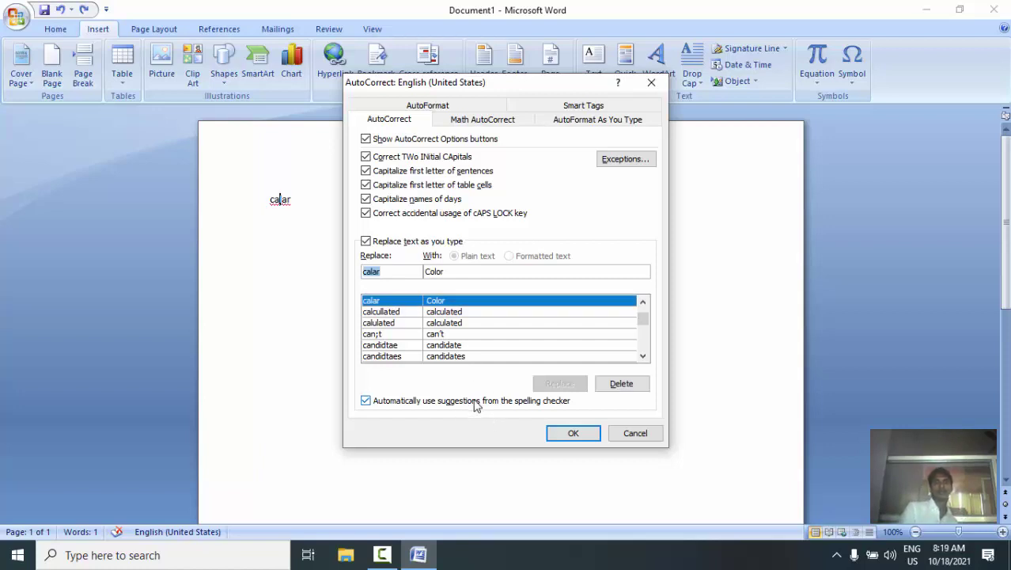
pyautogui.click(636, 382)
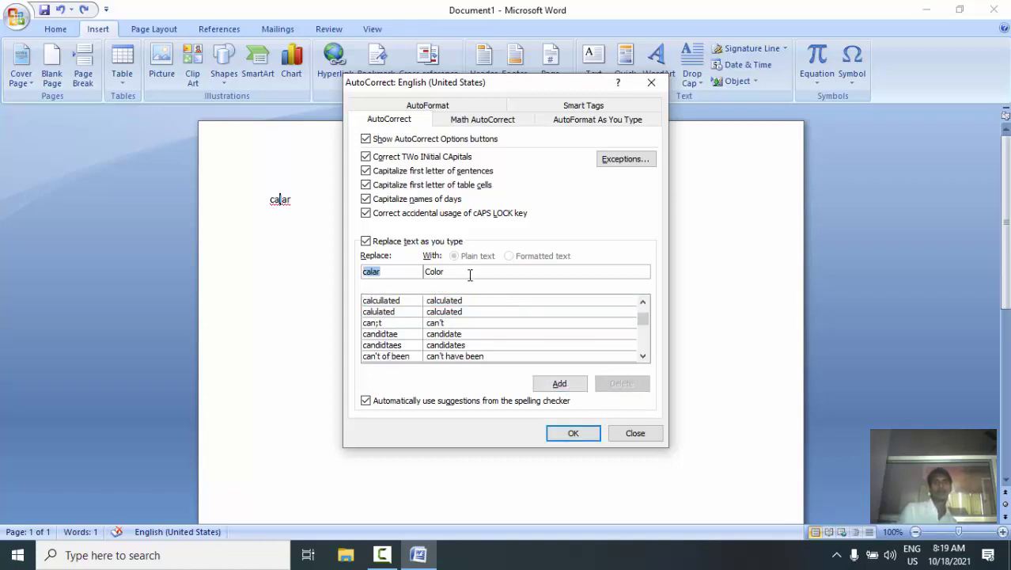
pyautogui.click(399, 302)
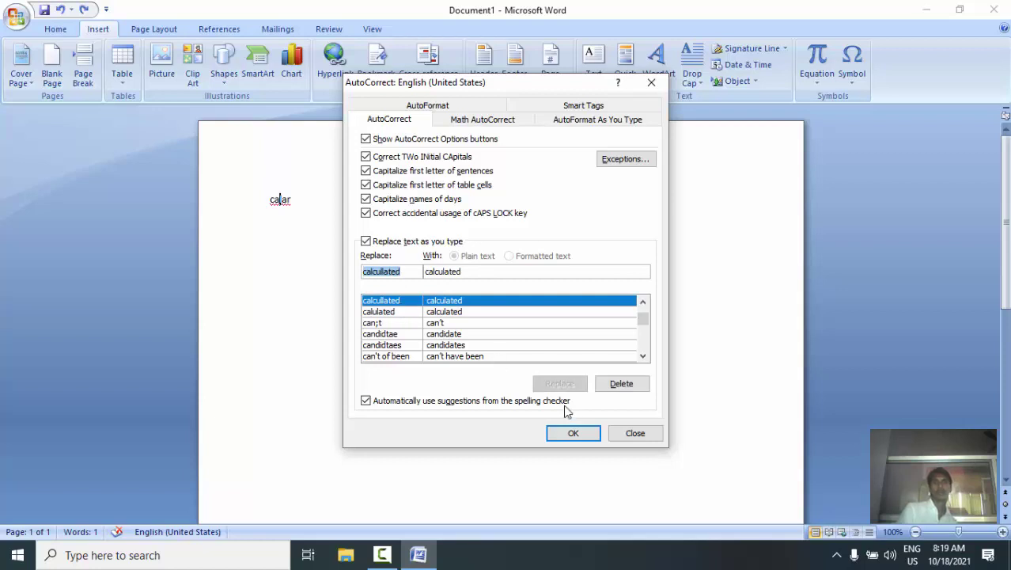
pyautogui.click(575, 433)
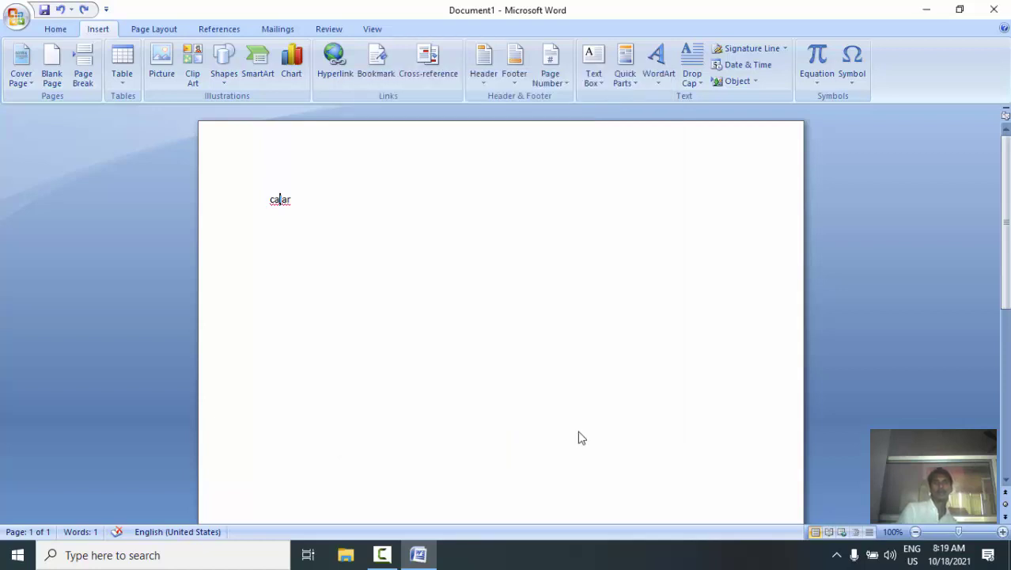
# Retype 'calar' and confirm it no longer gets autocorrected.
pyautogui.hotkey('ctrl', 'a')
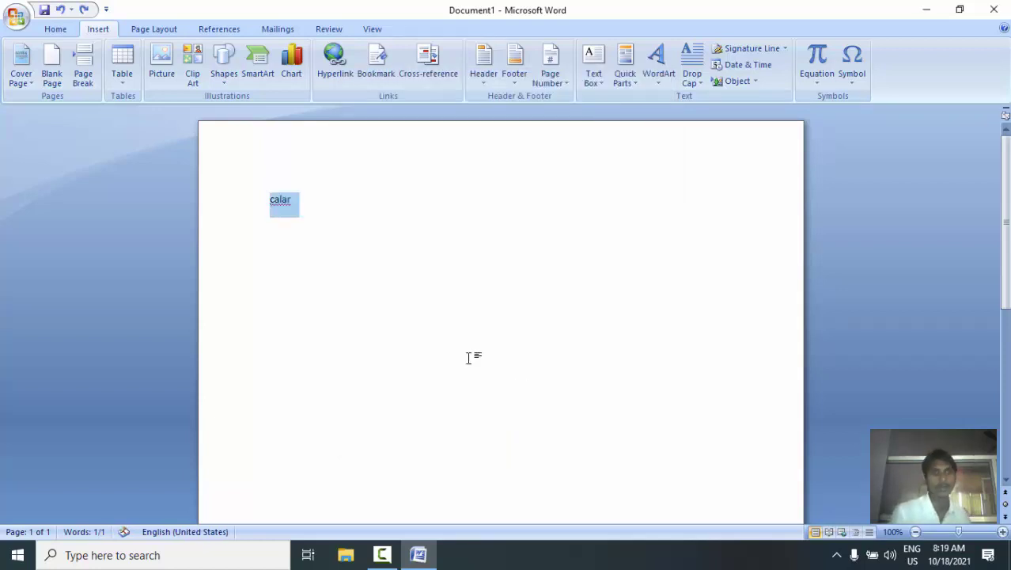
pyautogui.press('BackSpace')
pyautogui.write('cala')
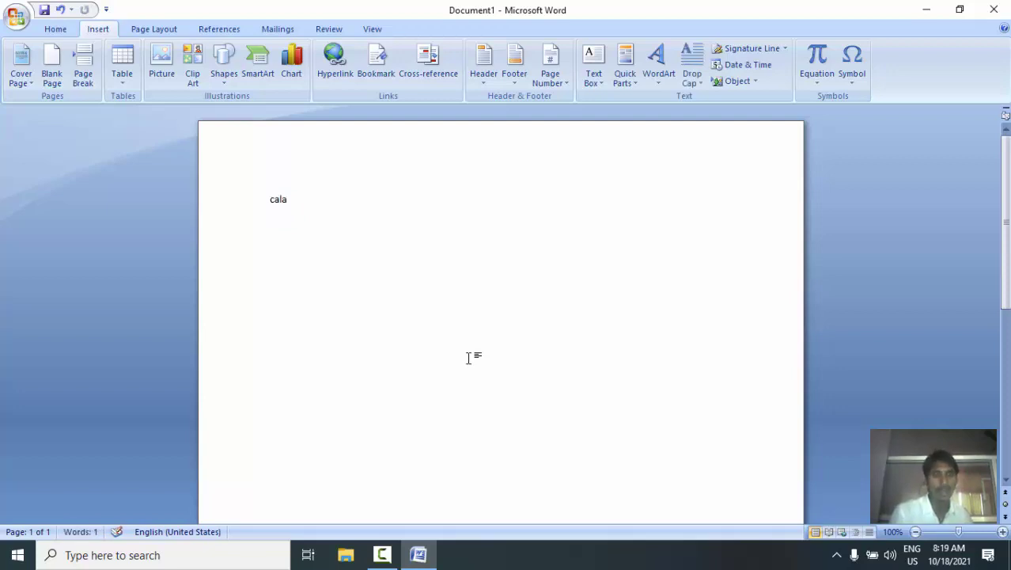
pyautogui.write('r')
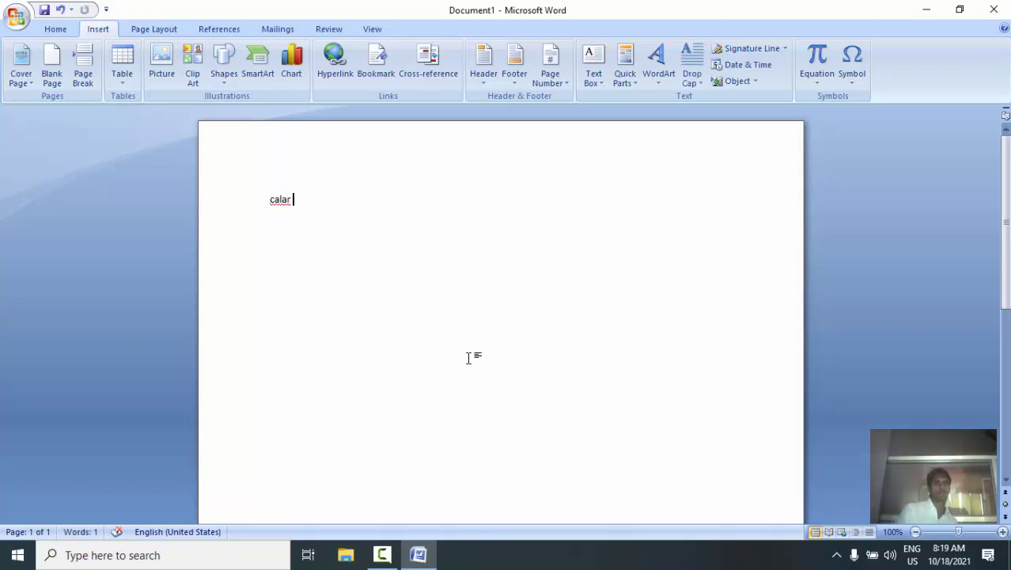
pyautogui.rightClick(283, 202)
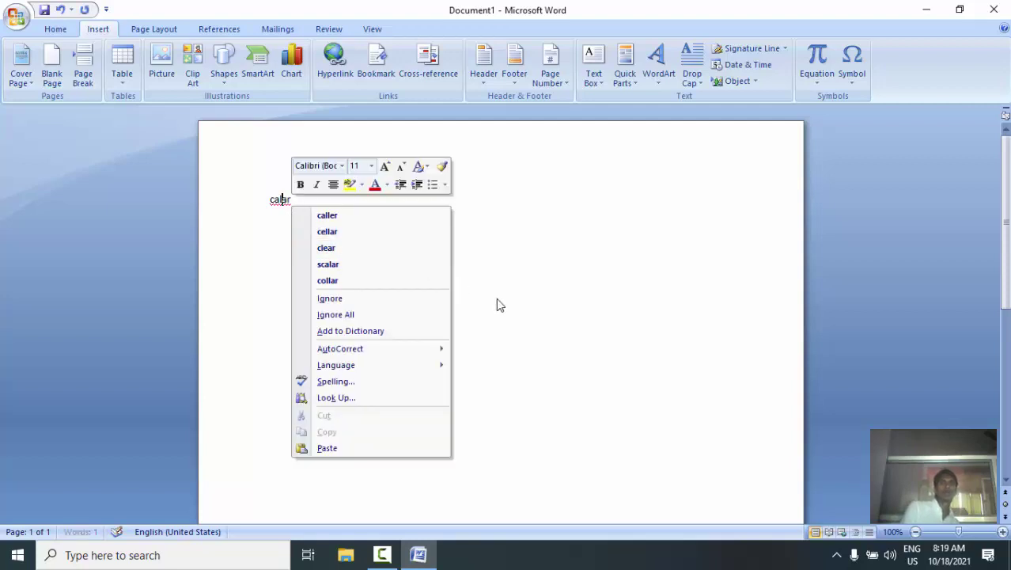
pyautogui.click(564, 313)
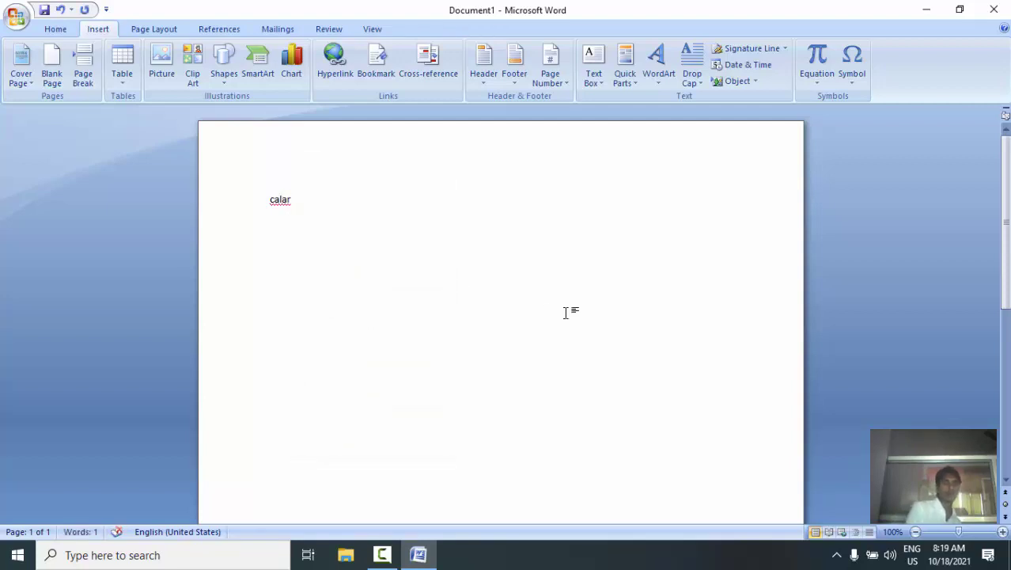
# Delete 'calar' to blank the page and show the common-symbols gallery.
pyautogui.hotkey('ctrl', 'a')
pyautogui.press('Delete')
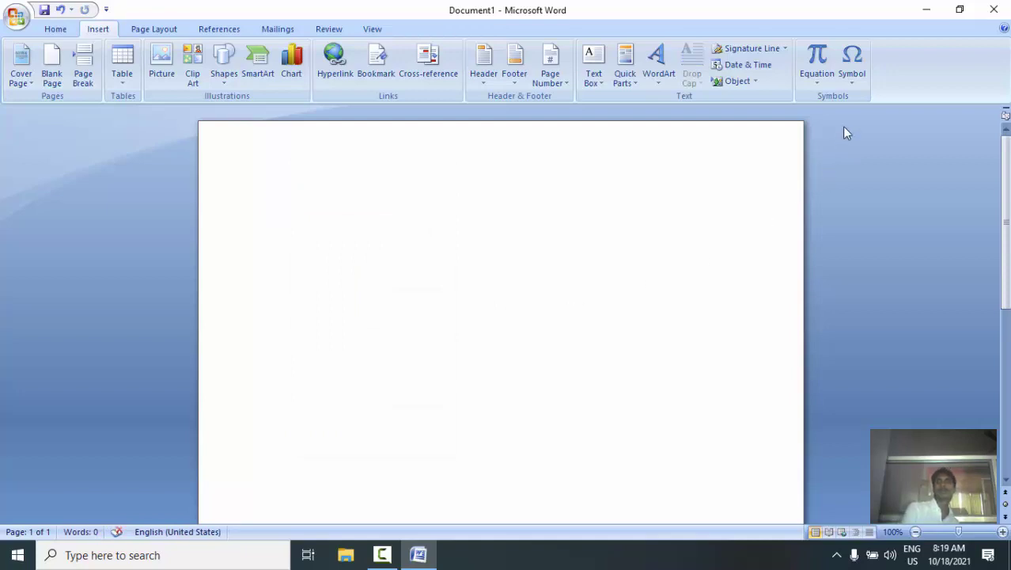
pyautogui.click(854, 77)
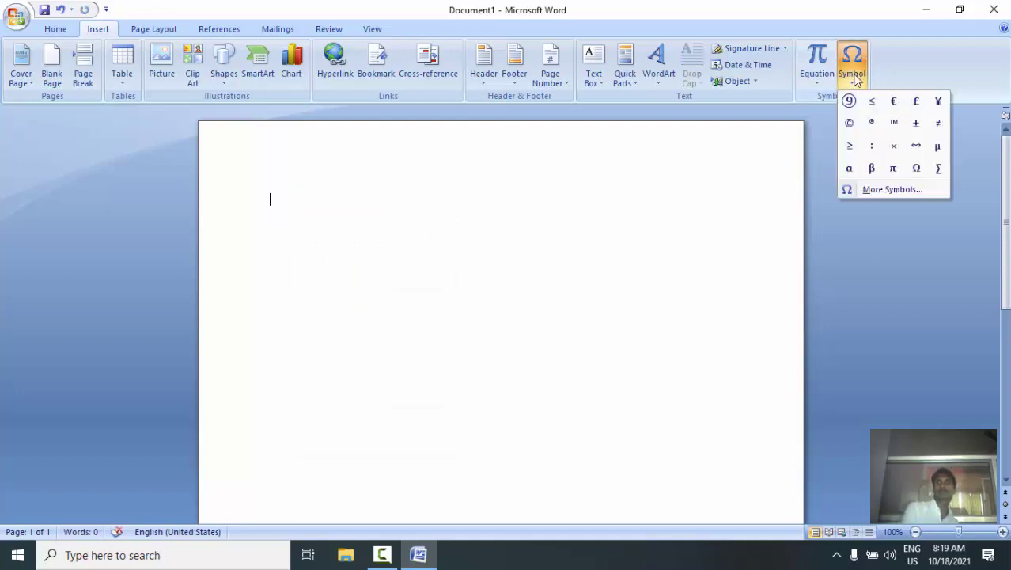
# In More Symbols, view the circled nine's Shortcut Key setup and close it unchanged.
pyautogui.click(878, 189)
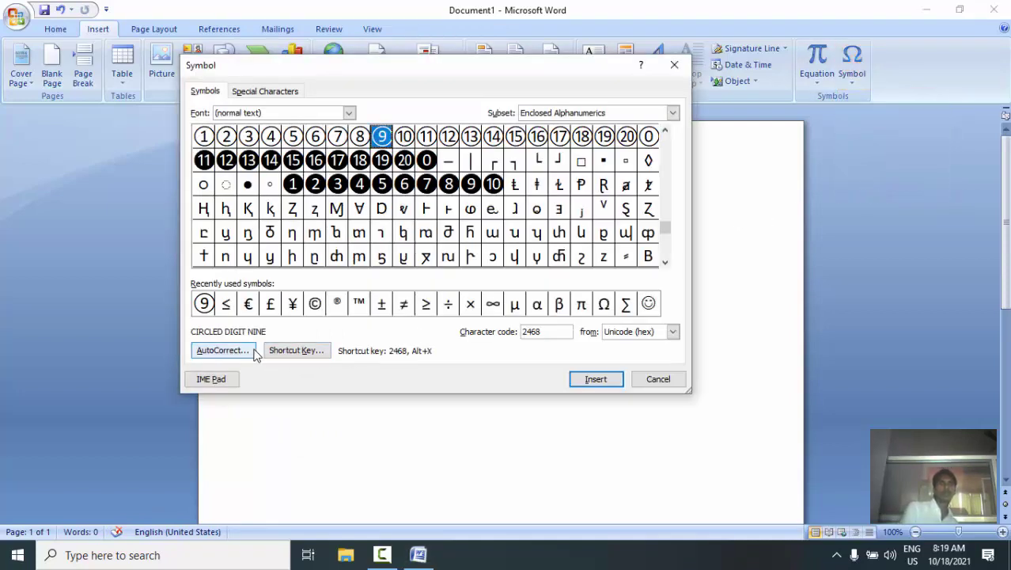
pyautogui.click(278, 353)
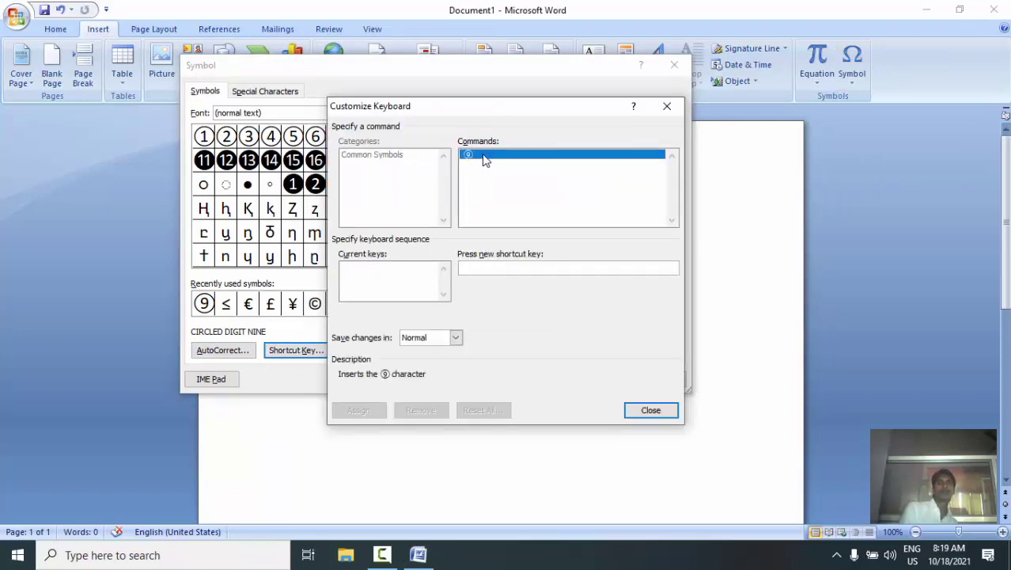
pyautogui.click(666, 106)
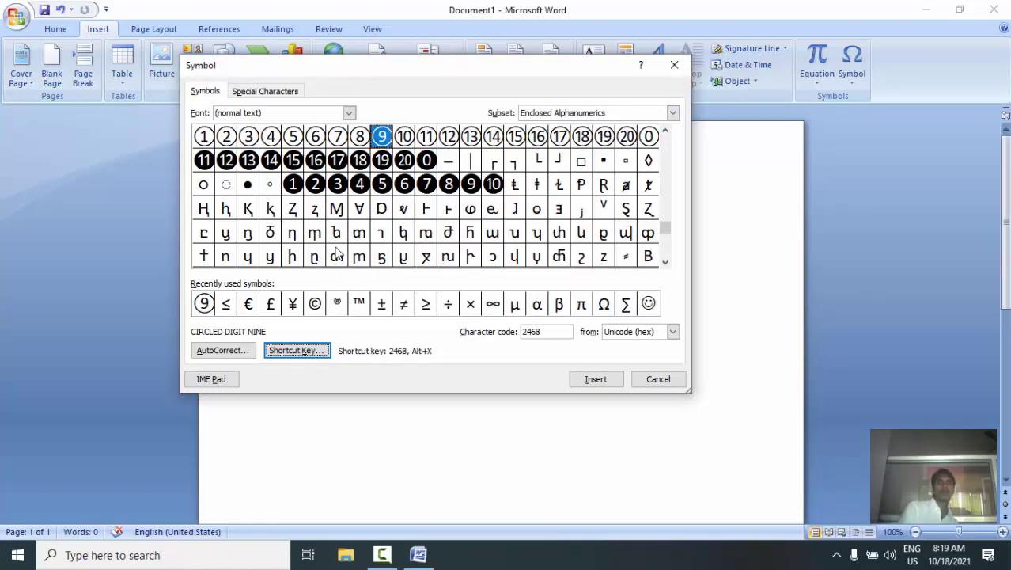
# Select Glagolitic character 2C6F and try shortcut Ctrl+F,B without assigning it.
pyautogui.click(359, 210)
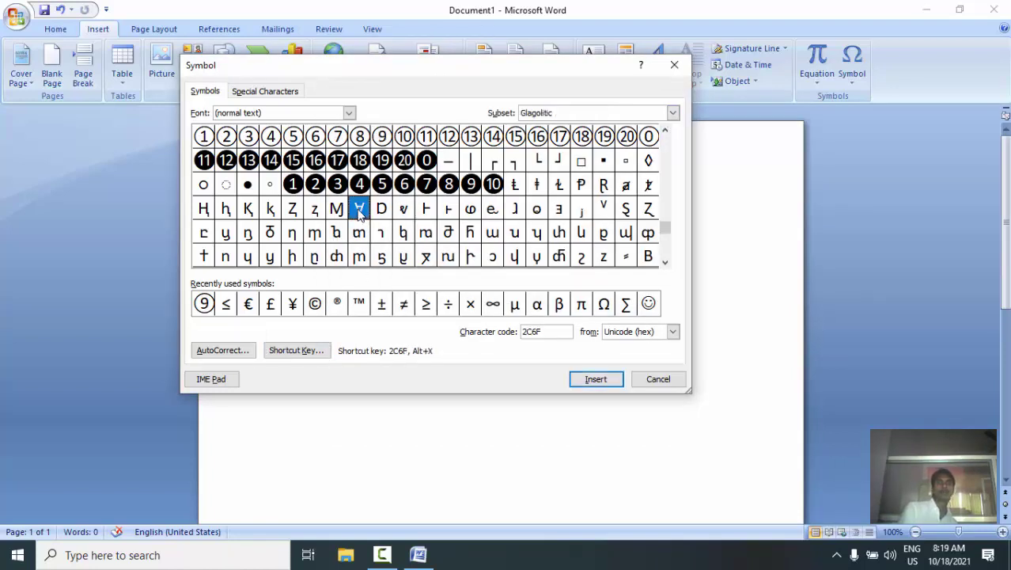
pyautogui.click(306, 352)
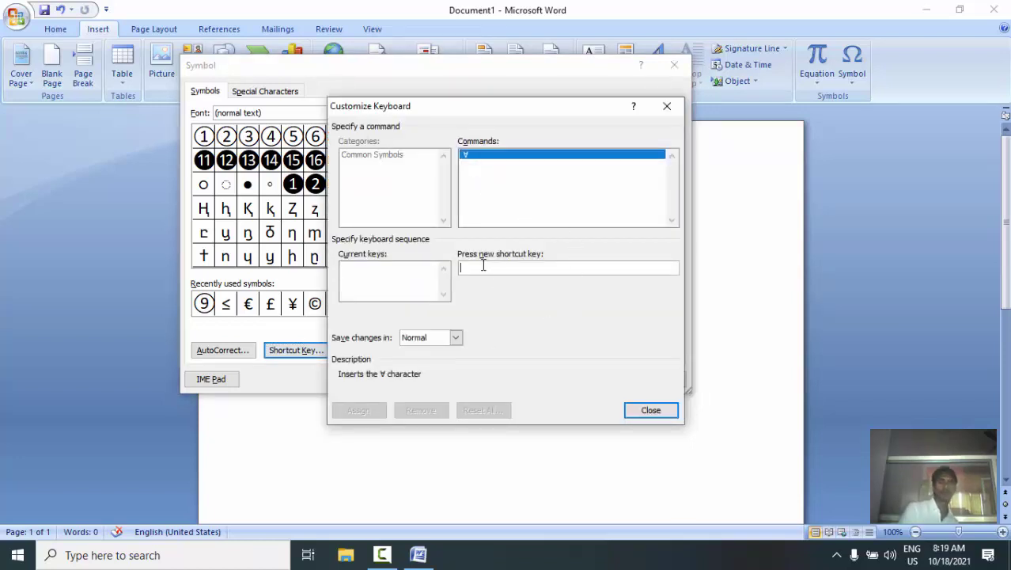
pyautogui.hotkey('ctrl', 'f')
pyautogui.press('b')
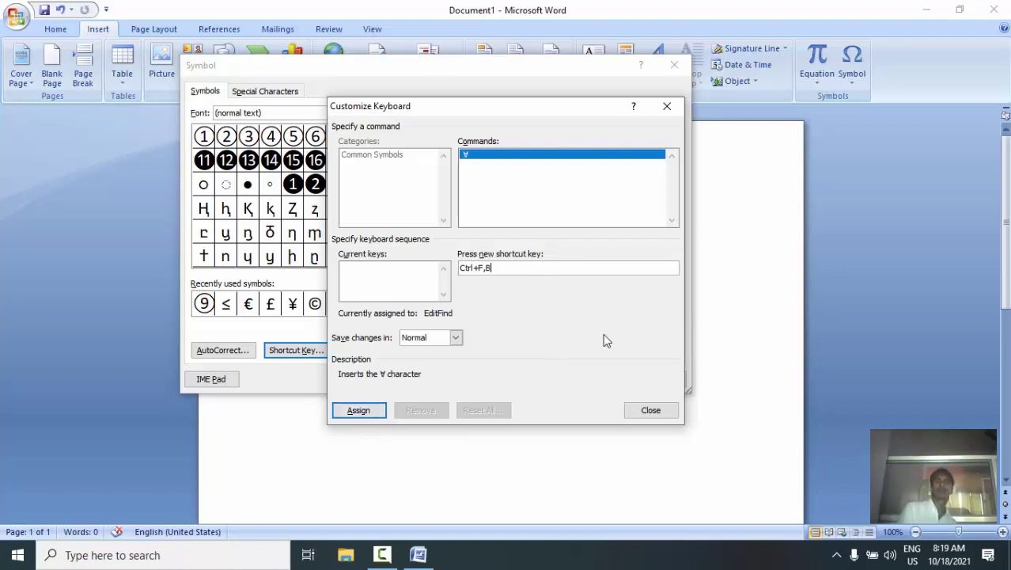
pyautogui.click(645, 411)
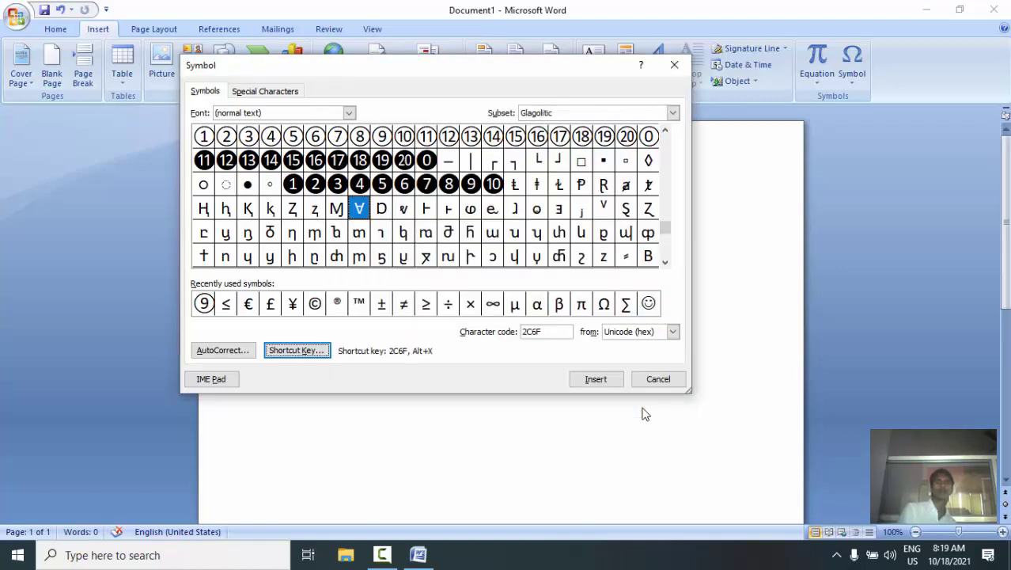
pyautogui.click(248, 352)
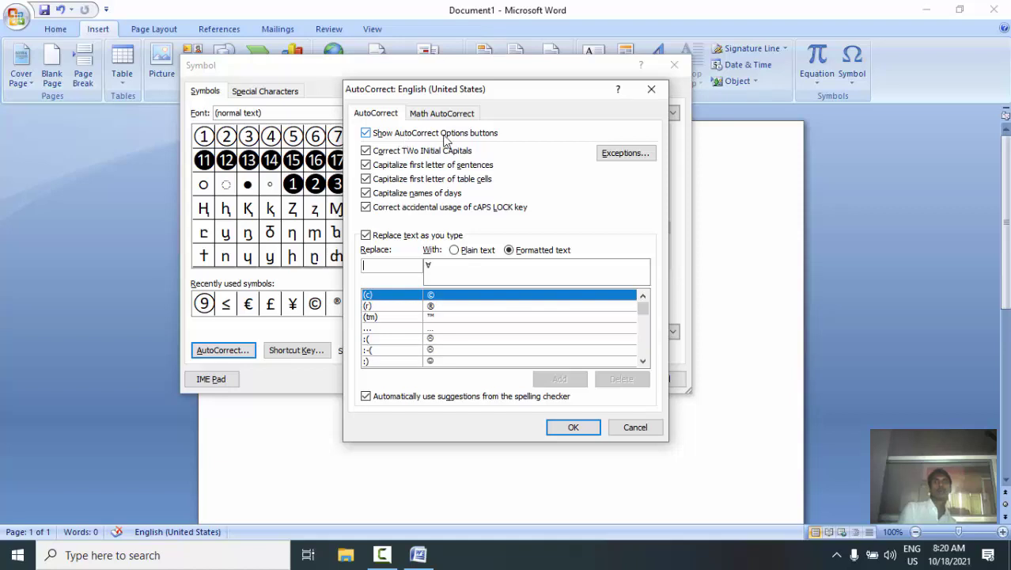
pyautogui.click(411, 180)
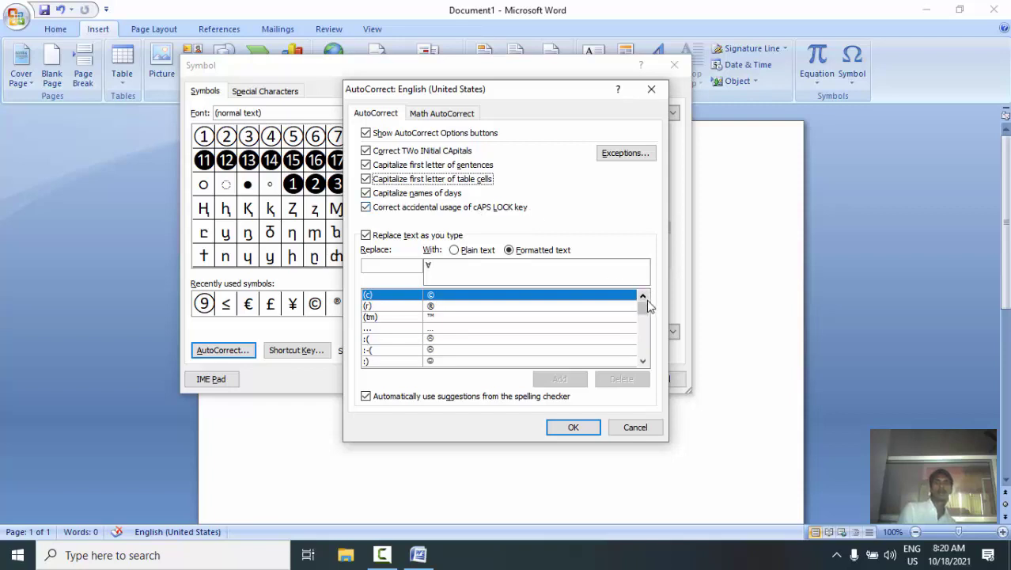
pyautogui.moveTo(647, 306); pyautogui.dragTo(646, 354)
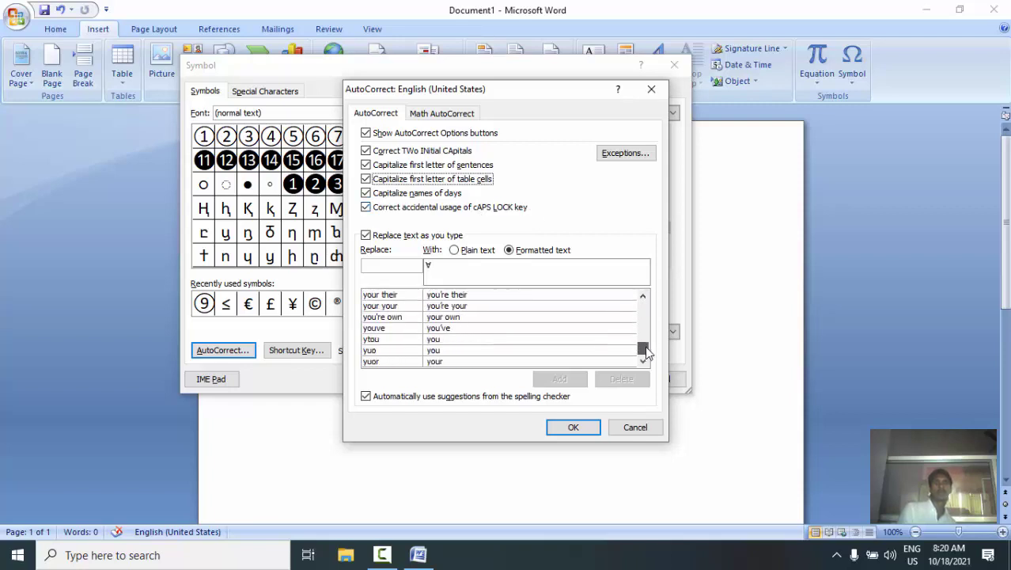
pyautogui.click(451, 362)
pyautogui.click(436, 350)
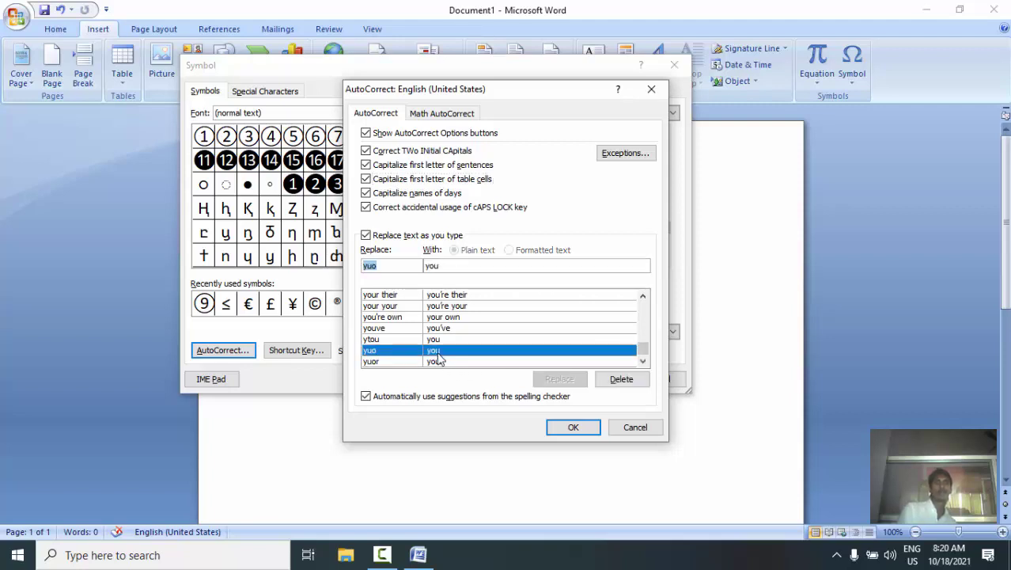
pyautogui.click(432, 340)
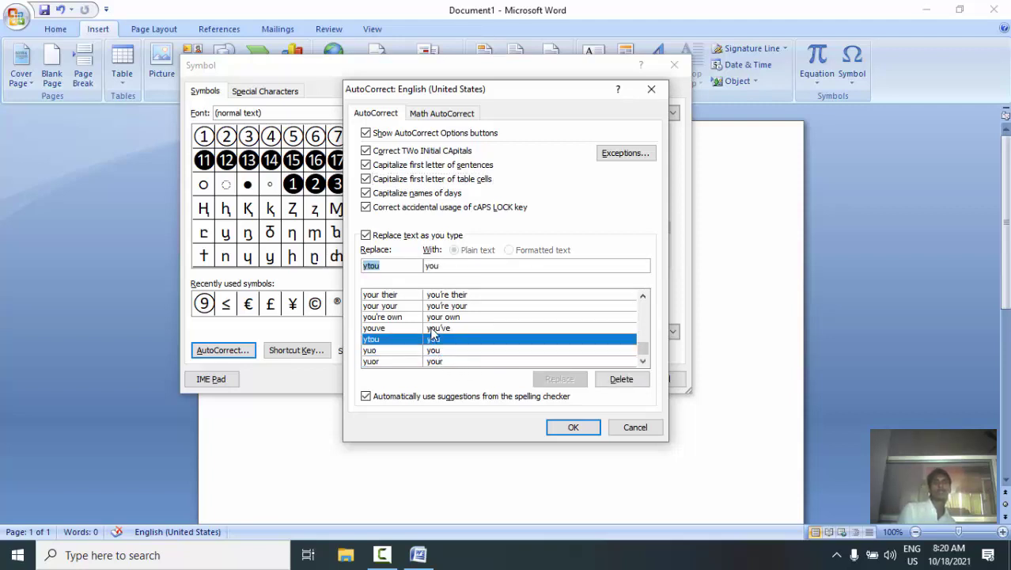
pyautogui.click(429, 328)
pyautogui.click(419, 318)
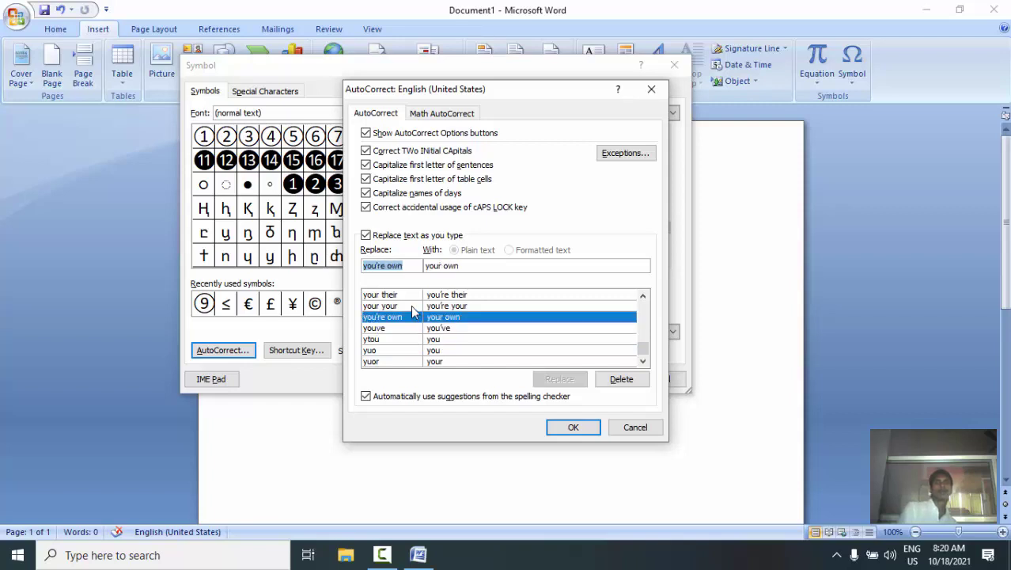
pyautogui.click(410, 305)
pyautogui.click(626, 430)
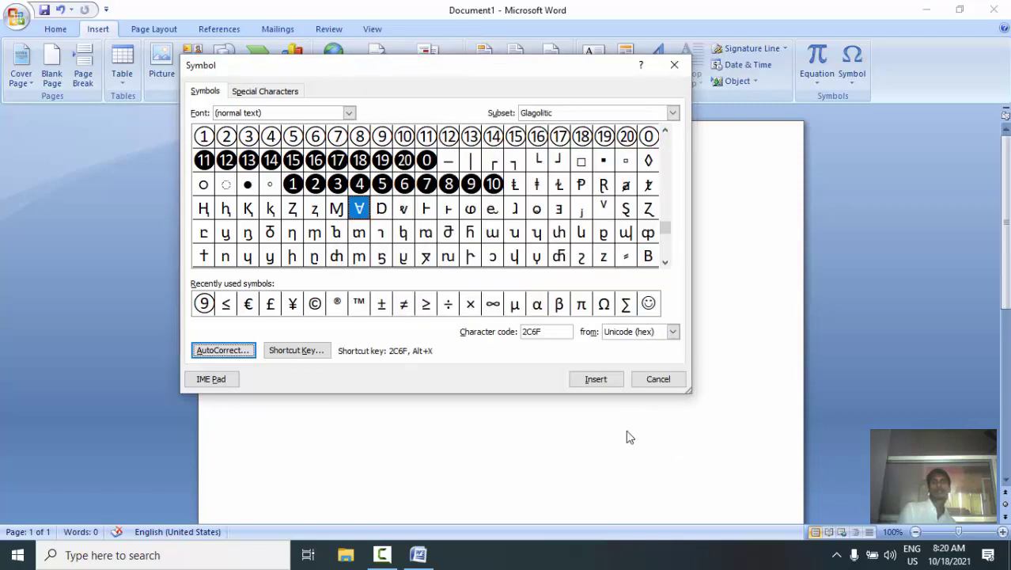
# Cancel the Symbol dialog, then switch to Home and back to the Insert tab.
pyautogui.click(656, 379)
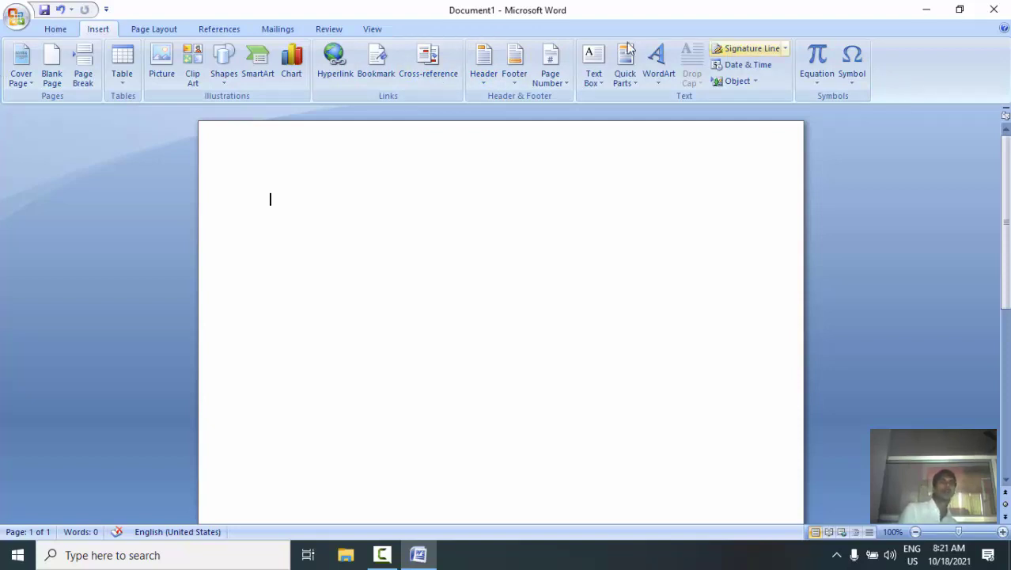
pyautogui.click(54, 29)
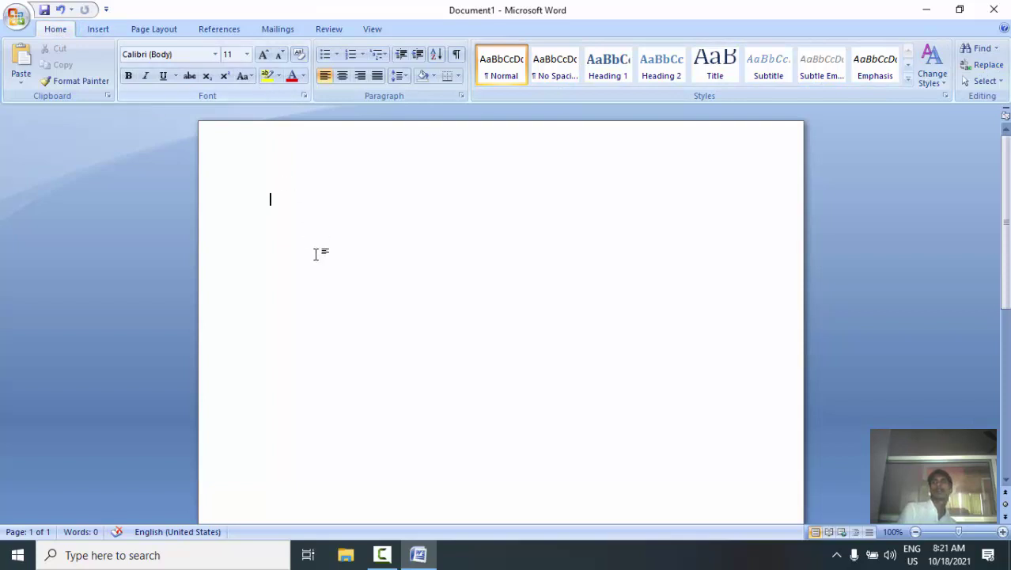
pyautogui.click(106, 30)
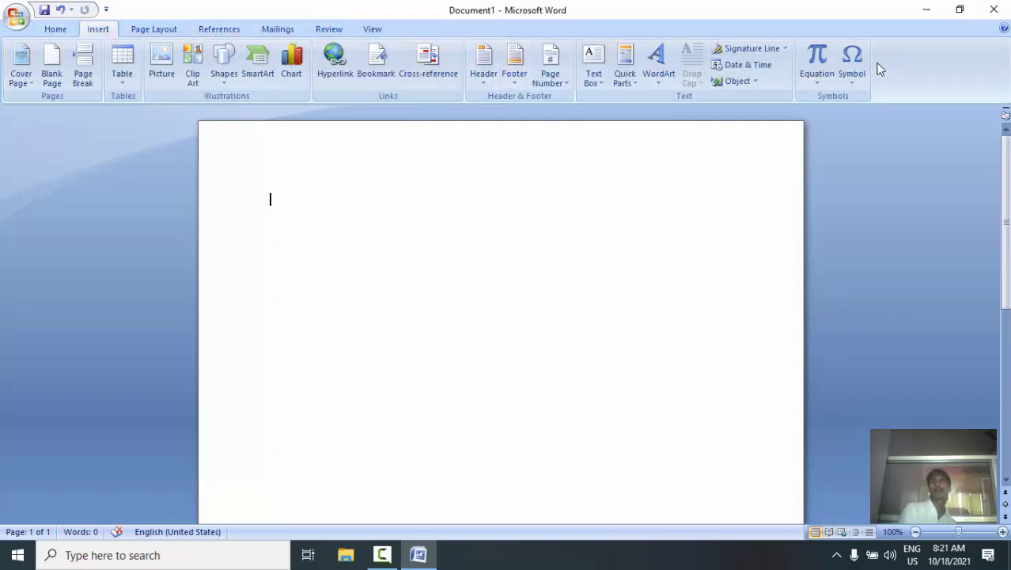